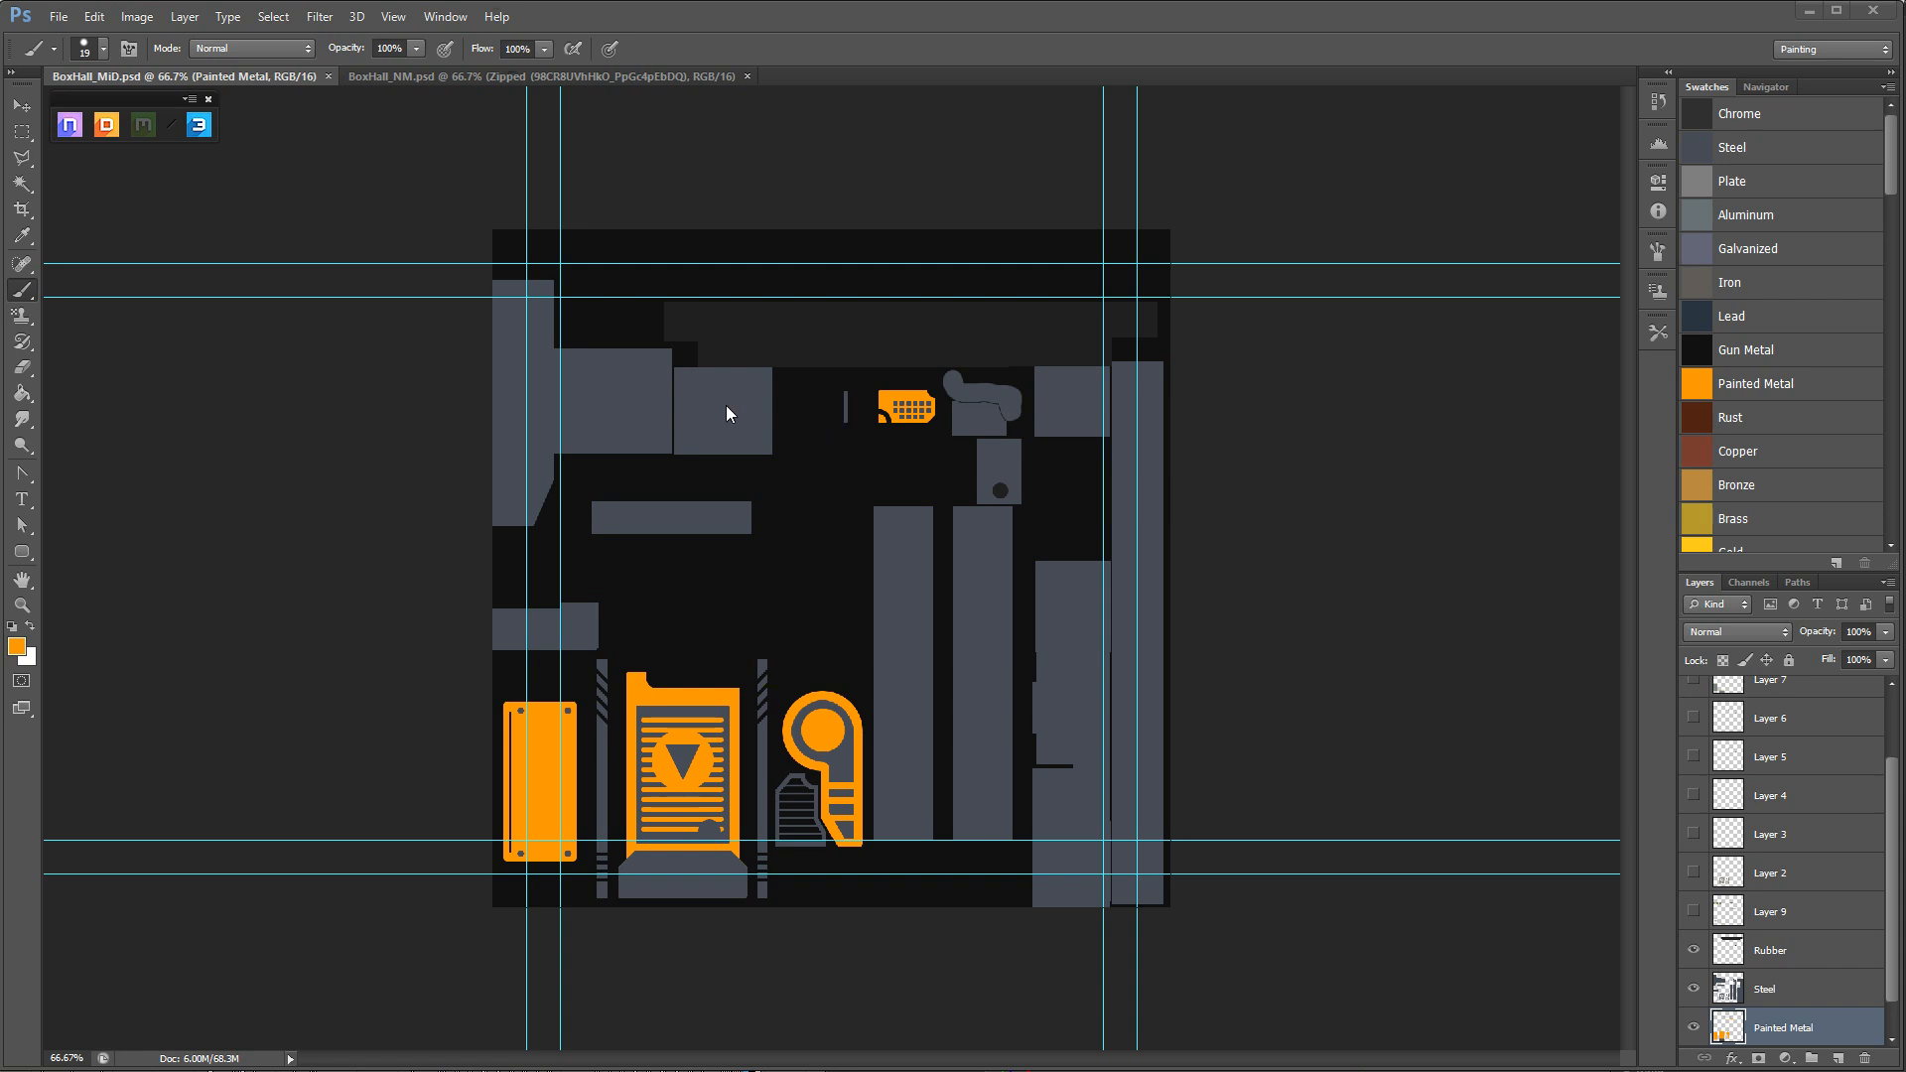
Switch to the BoxHall_NM.psd document and inspect its normal map up close and as a whole.
{"action": "left_click", "coordinate": [455, 76]}
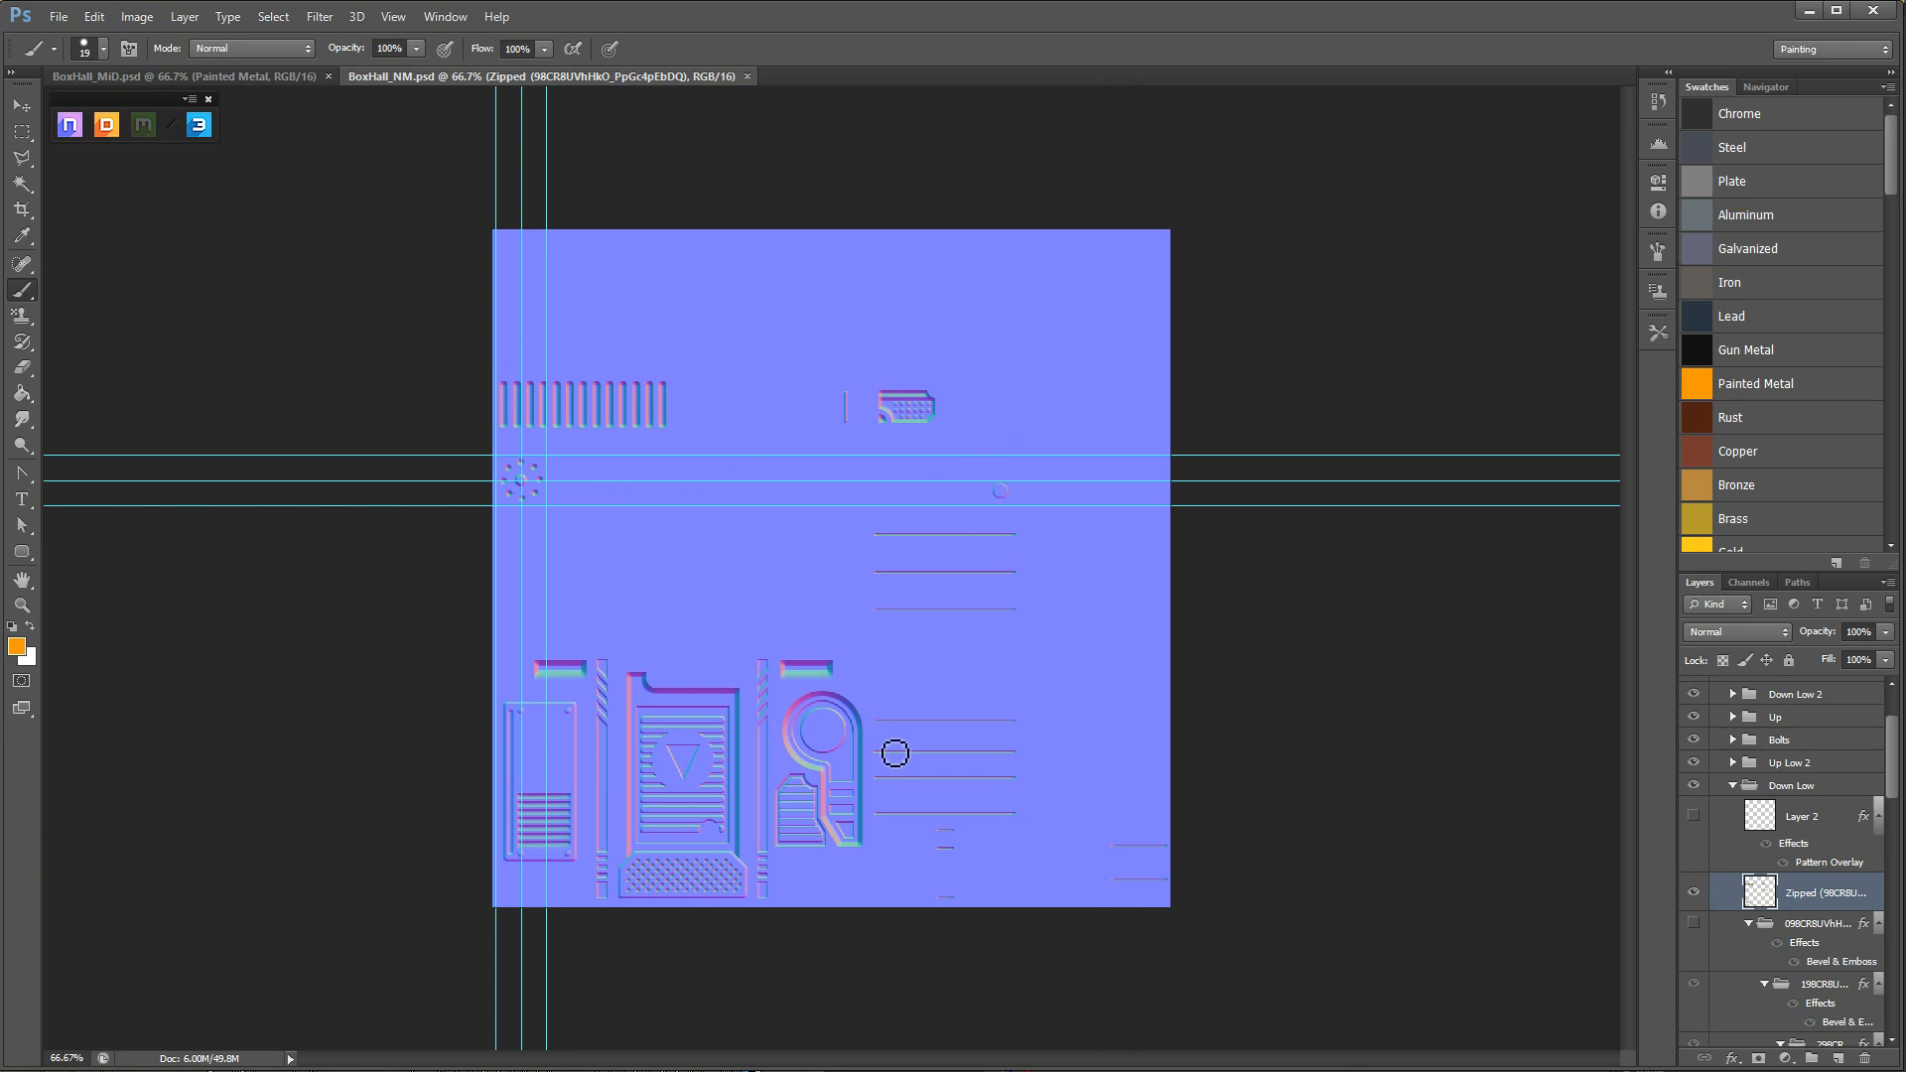
{"action": "key", "text": "z"}
{"action": "left_click_drag", "start_coordinate": [829, 636], "coordinate": [891, 655]}
{"action": "key", "text": "b"}
{"action": "key", "text": "z"}
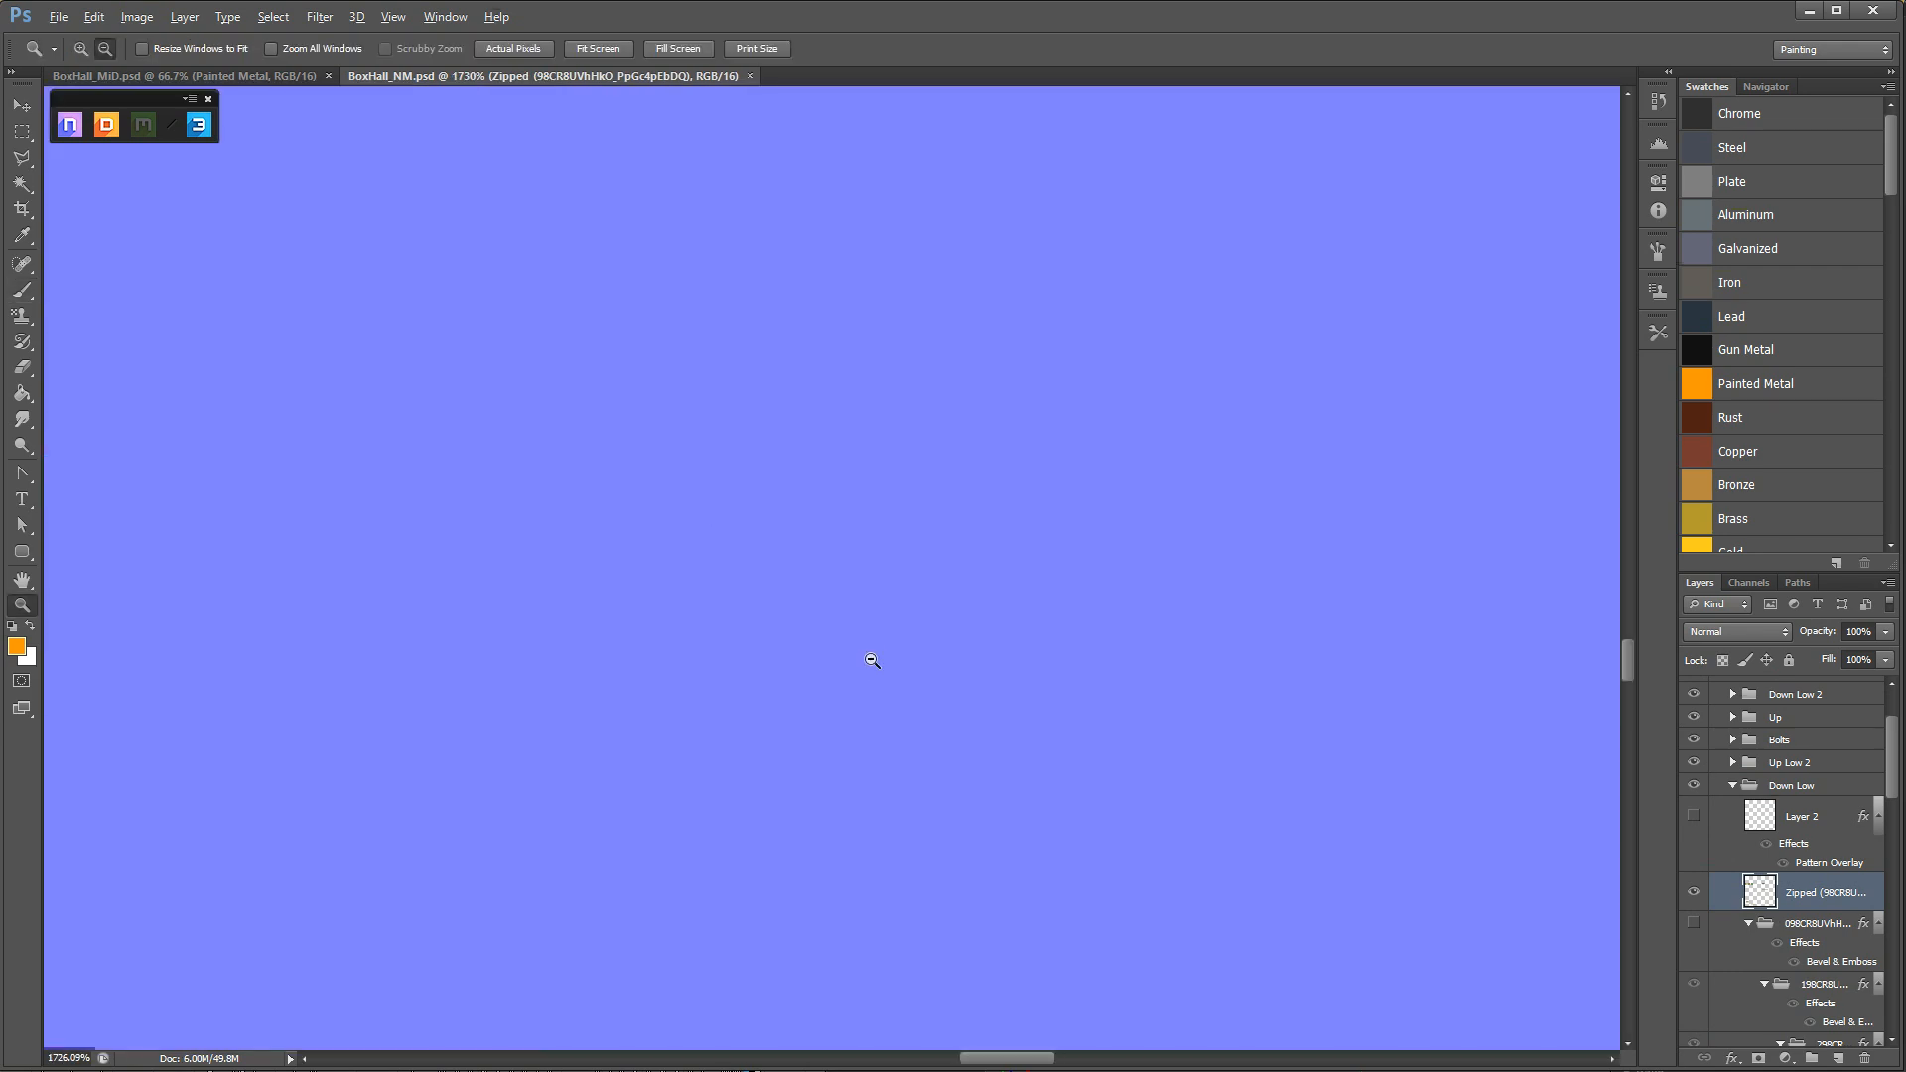
{"action": "left_click", "coordinate": [864, 666], "text": "alt"}
{"action": "left_click", "coordinate": [864, 666], "text": "alt"}
{"action": "left_click", "coordinate": [863, 666], "text": "alt"}
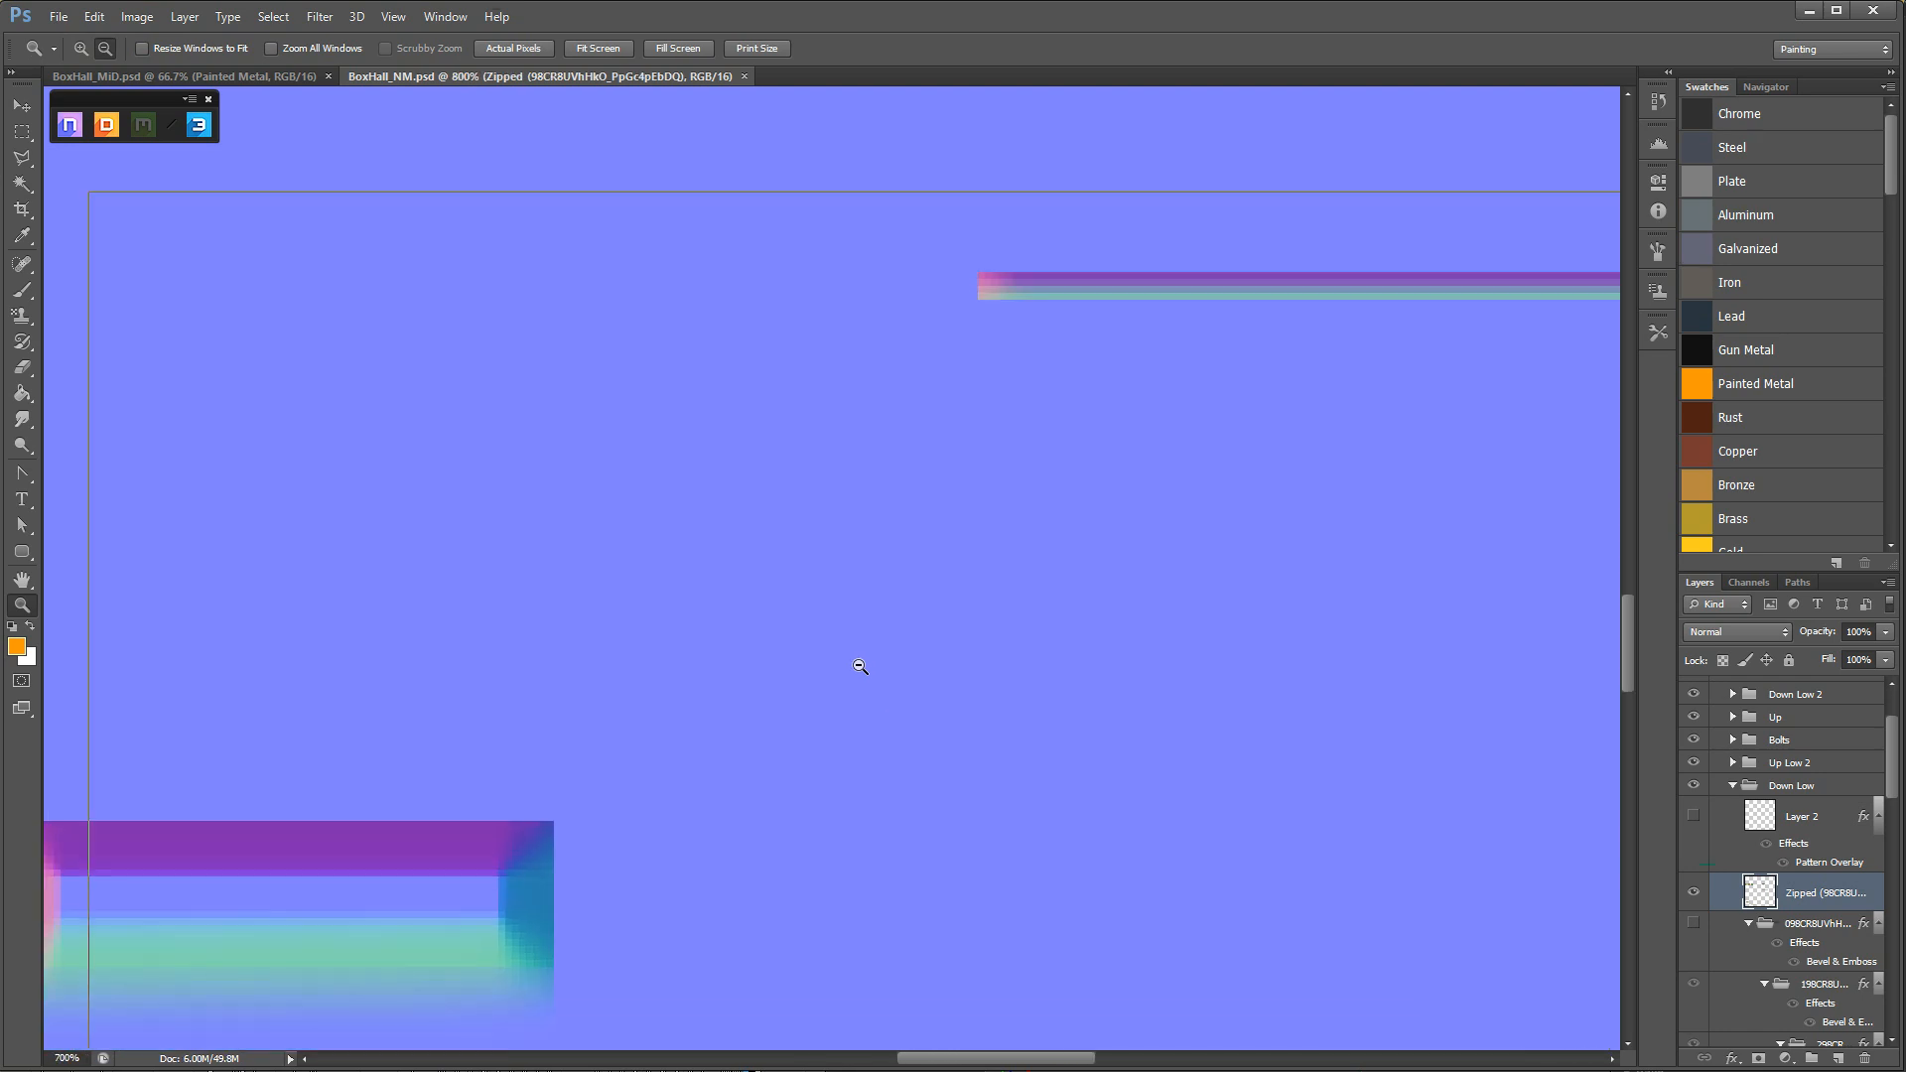
{"action": "left_click", "coordinate": [865, 664], "text": "alt"}
{"action": "left_click", "coordinate": [868, 662], "text": "alt"}
{"action": "left_click", "coordinate": [869, 660], "text": "alt"}
{"action": "left_click", "coordinate": [870, 659], "text": "alt"}
{"action": "left_click", "coordinate": [871, 657], "text": "alt"}
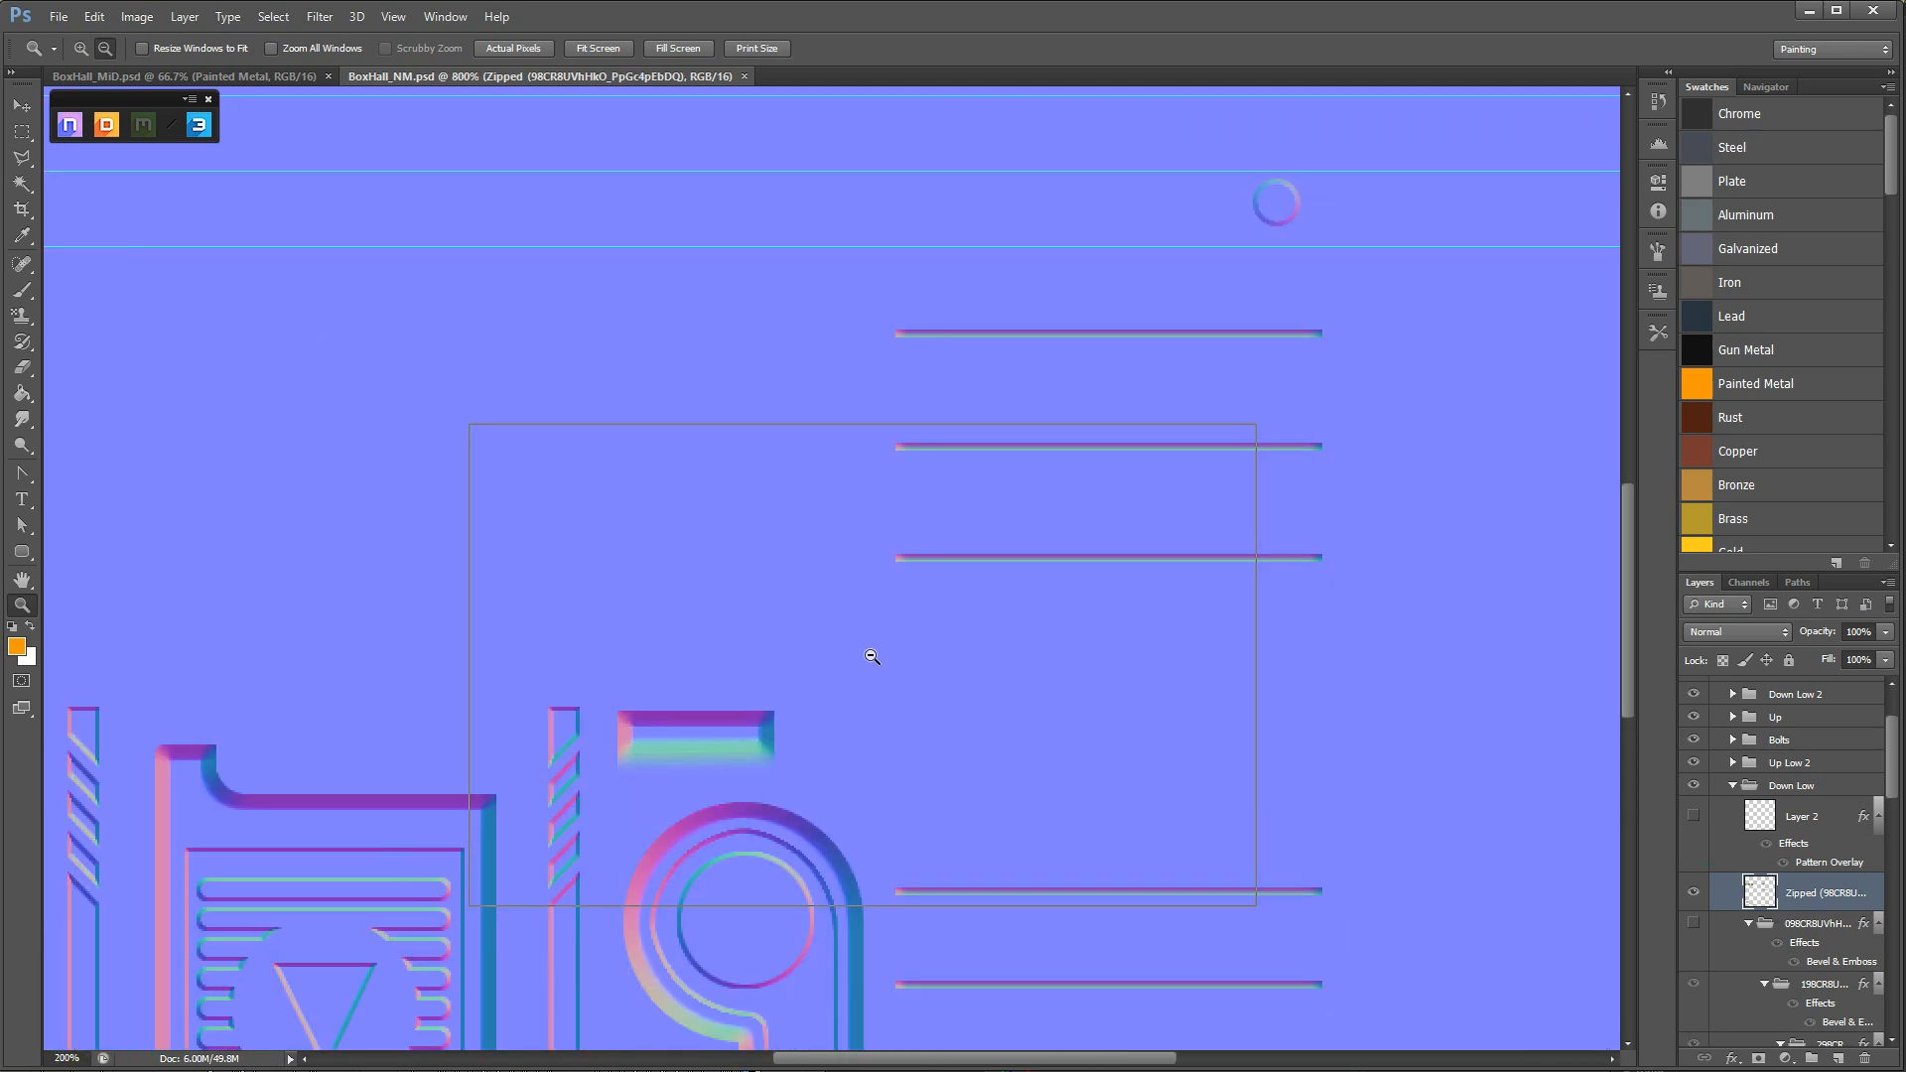
{"action": "left_click", "coordinate": [873, 651], "text": "alt"}
{"action": "left_click", "coordinate": [873, 651], "text": "alt"}
{"action": "left_click", "coordinate": [873, 651], "text": "alt"}
{"action": "left_click", "coordinate": [874, 650], "text": "alt"}
{"action": "left_click", "coordinate": [896, 632]}
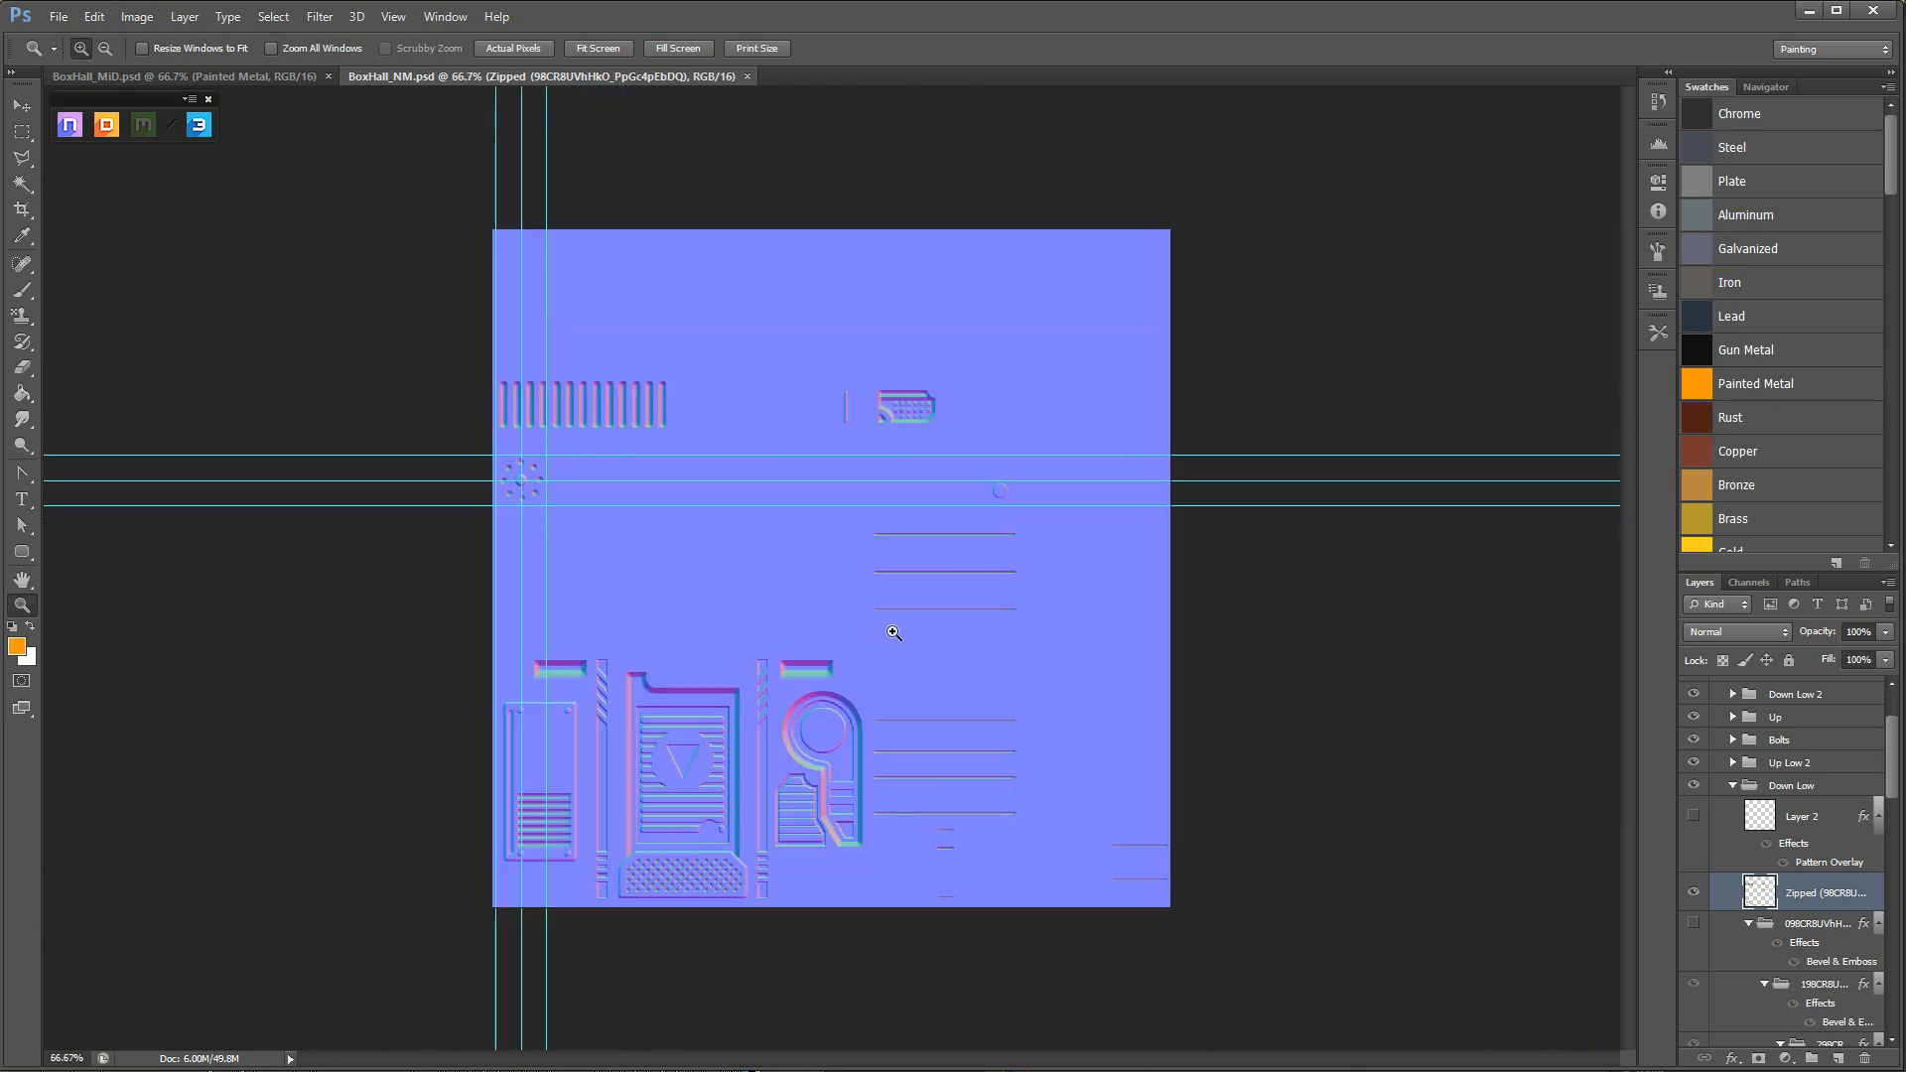
{"action": "key", "text": "b"}
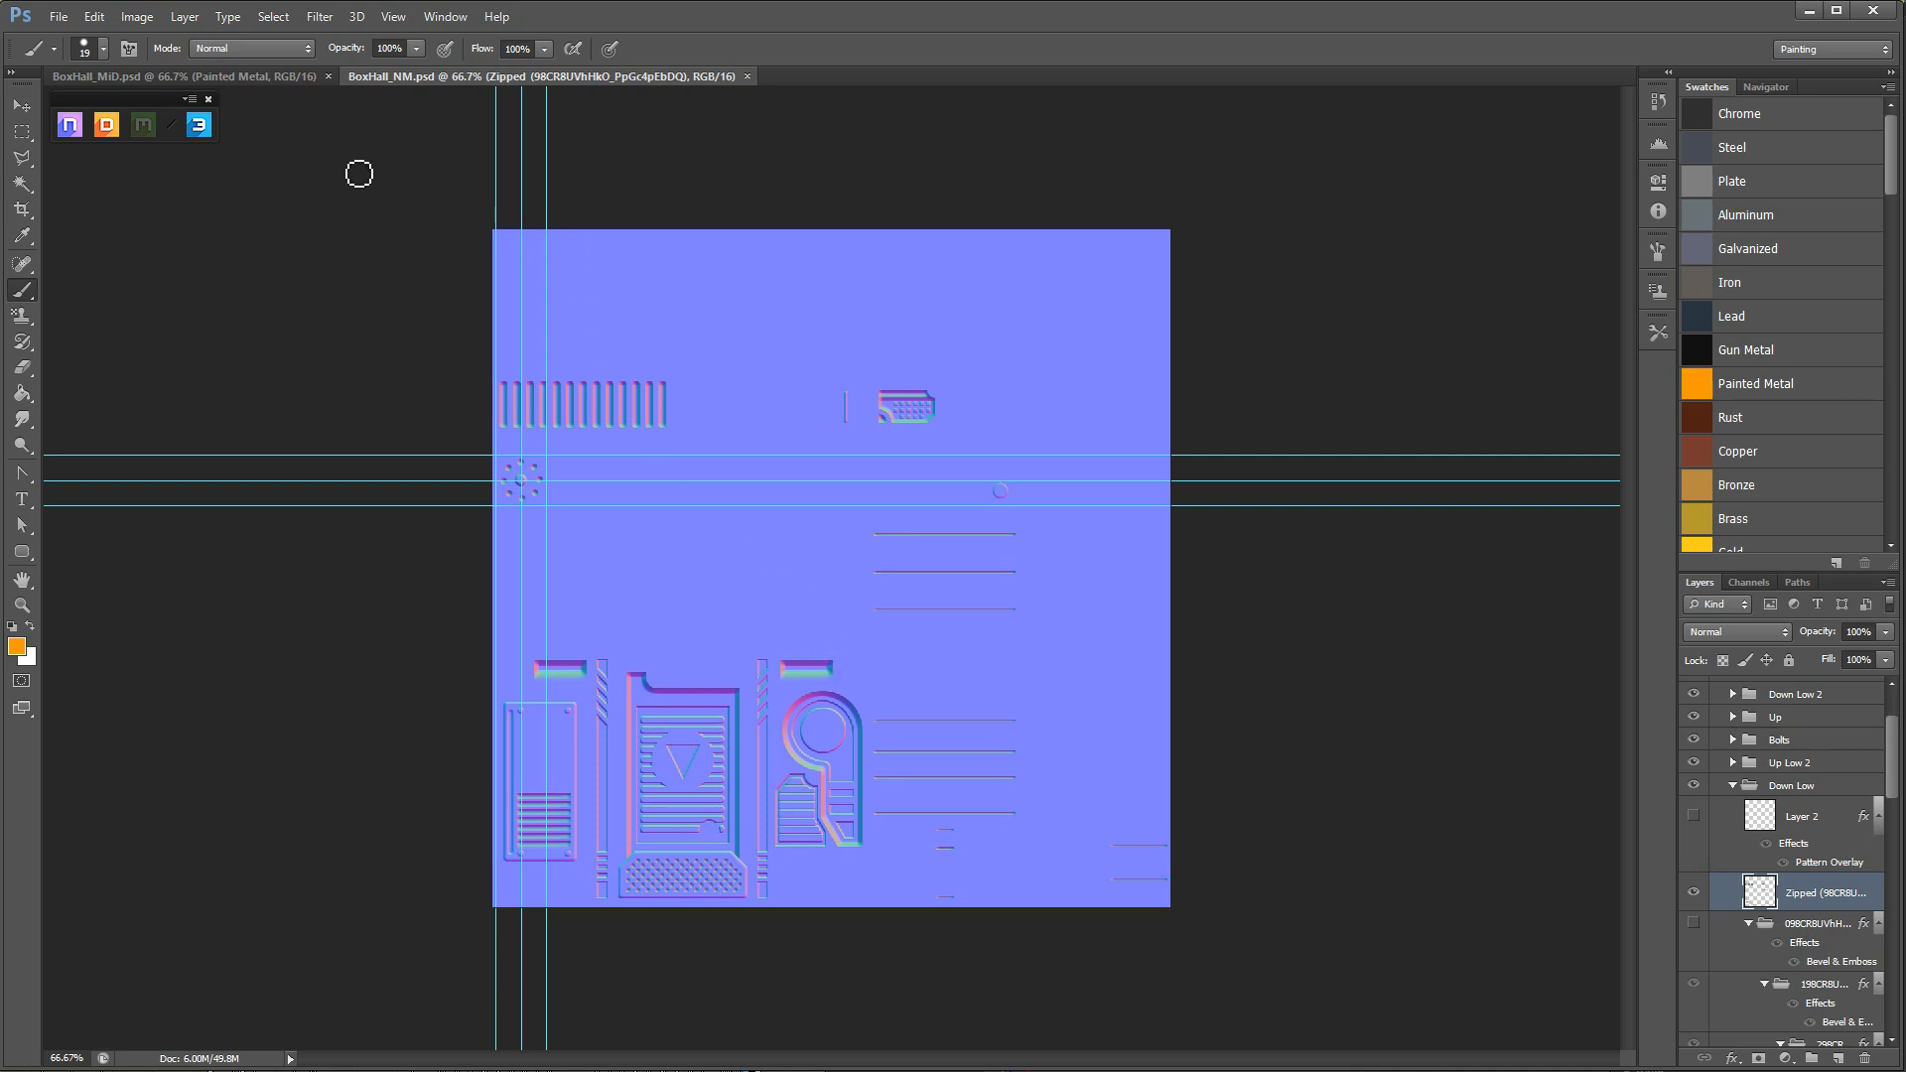
Launch the 3DO preview and move its window away from the main details of the normal map.
{"action": "left_click", "coordinate": [198, 125]}
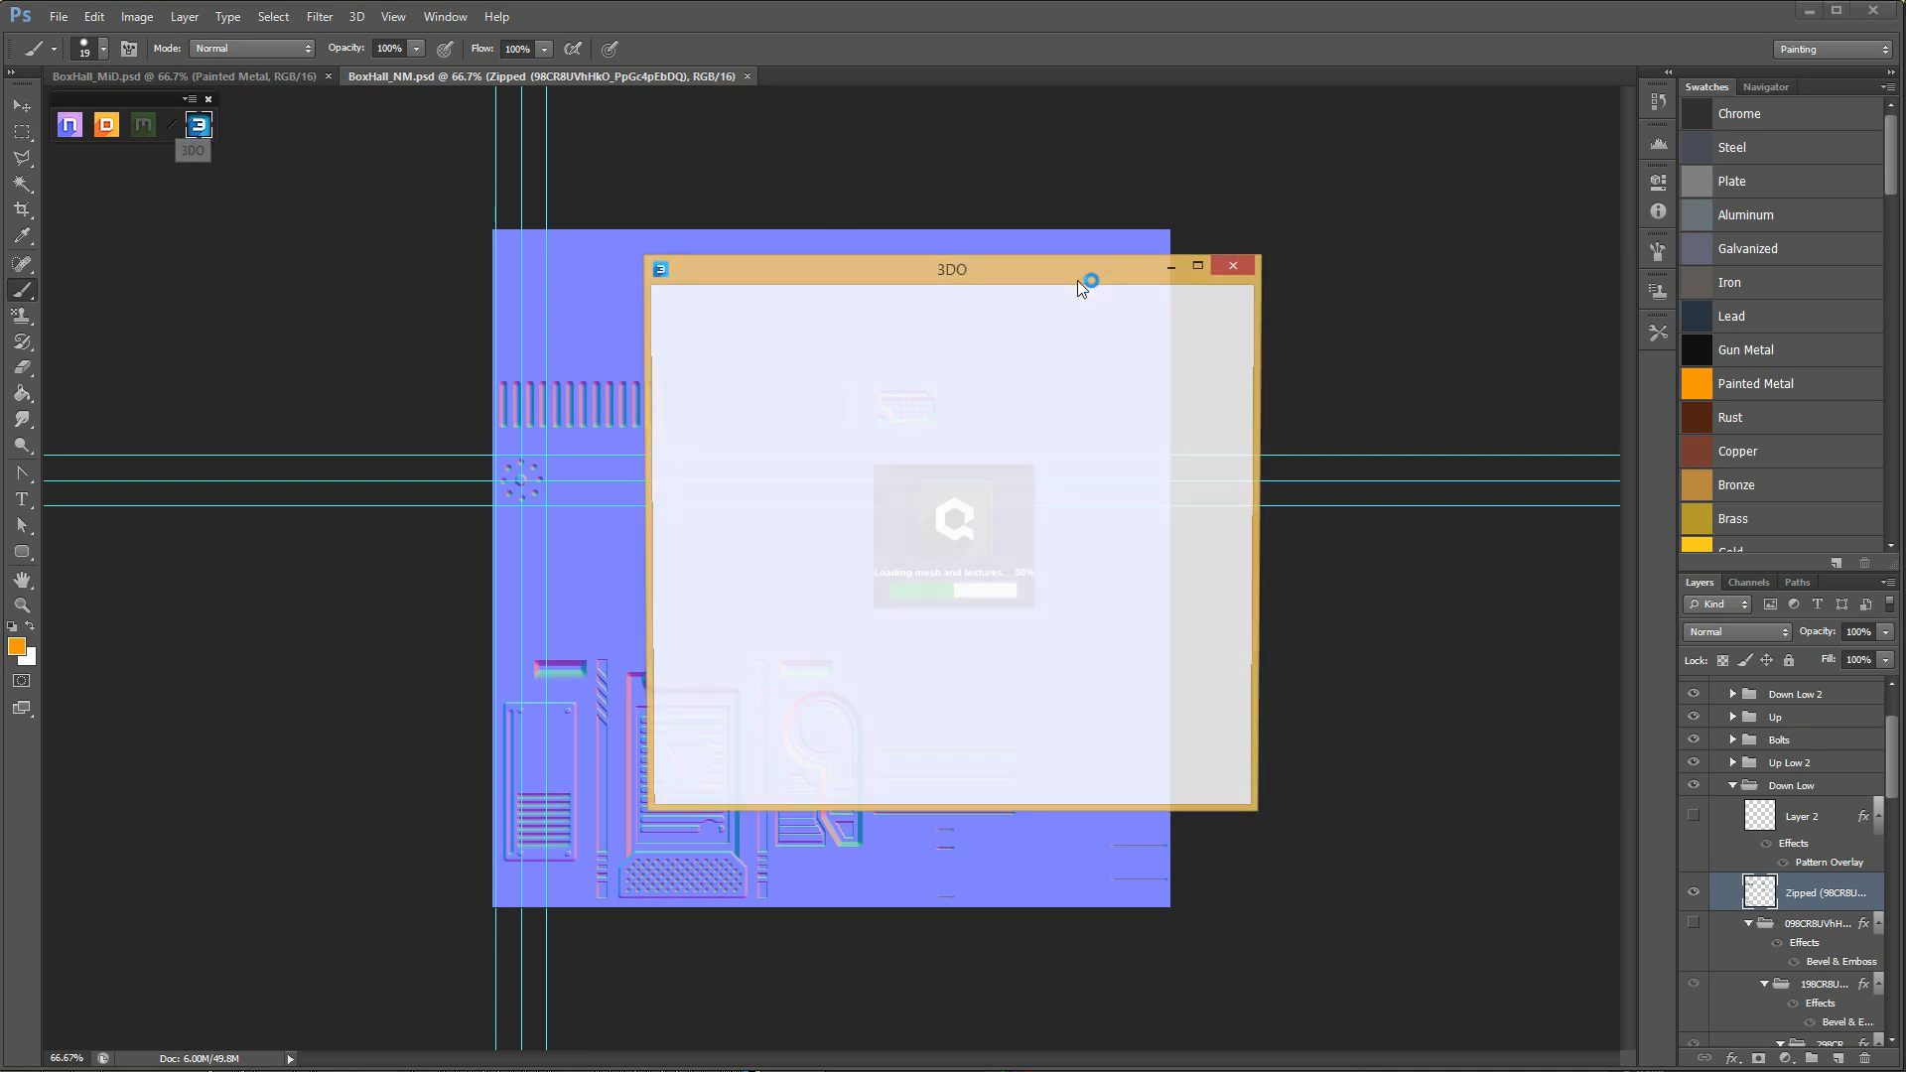
{"action": "left_click_drag", "start_coordinate": [1065, 270], "coordinate": [1430, 120]}
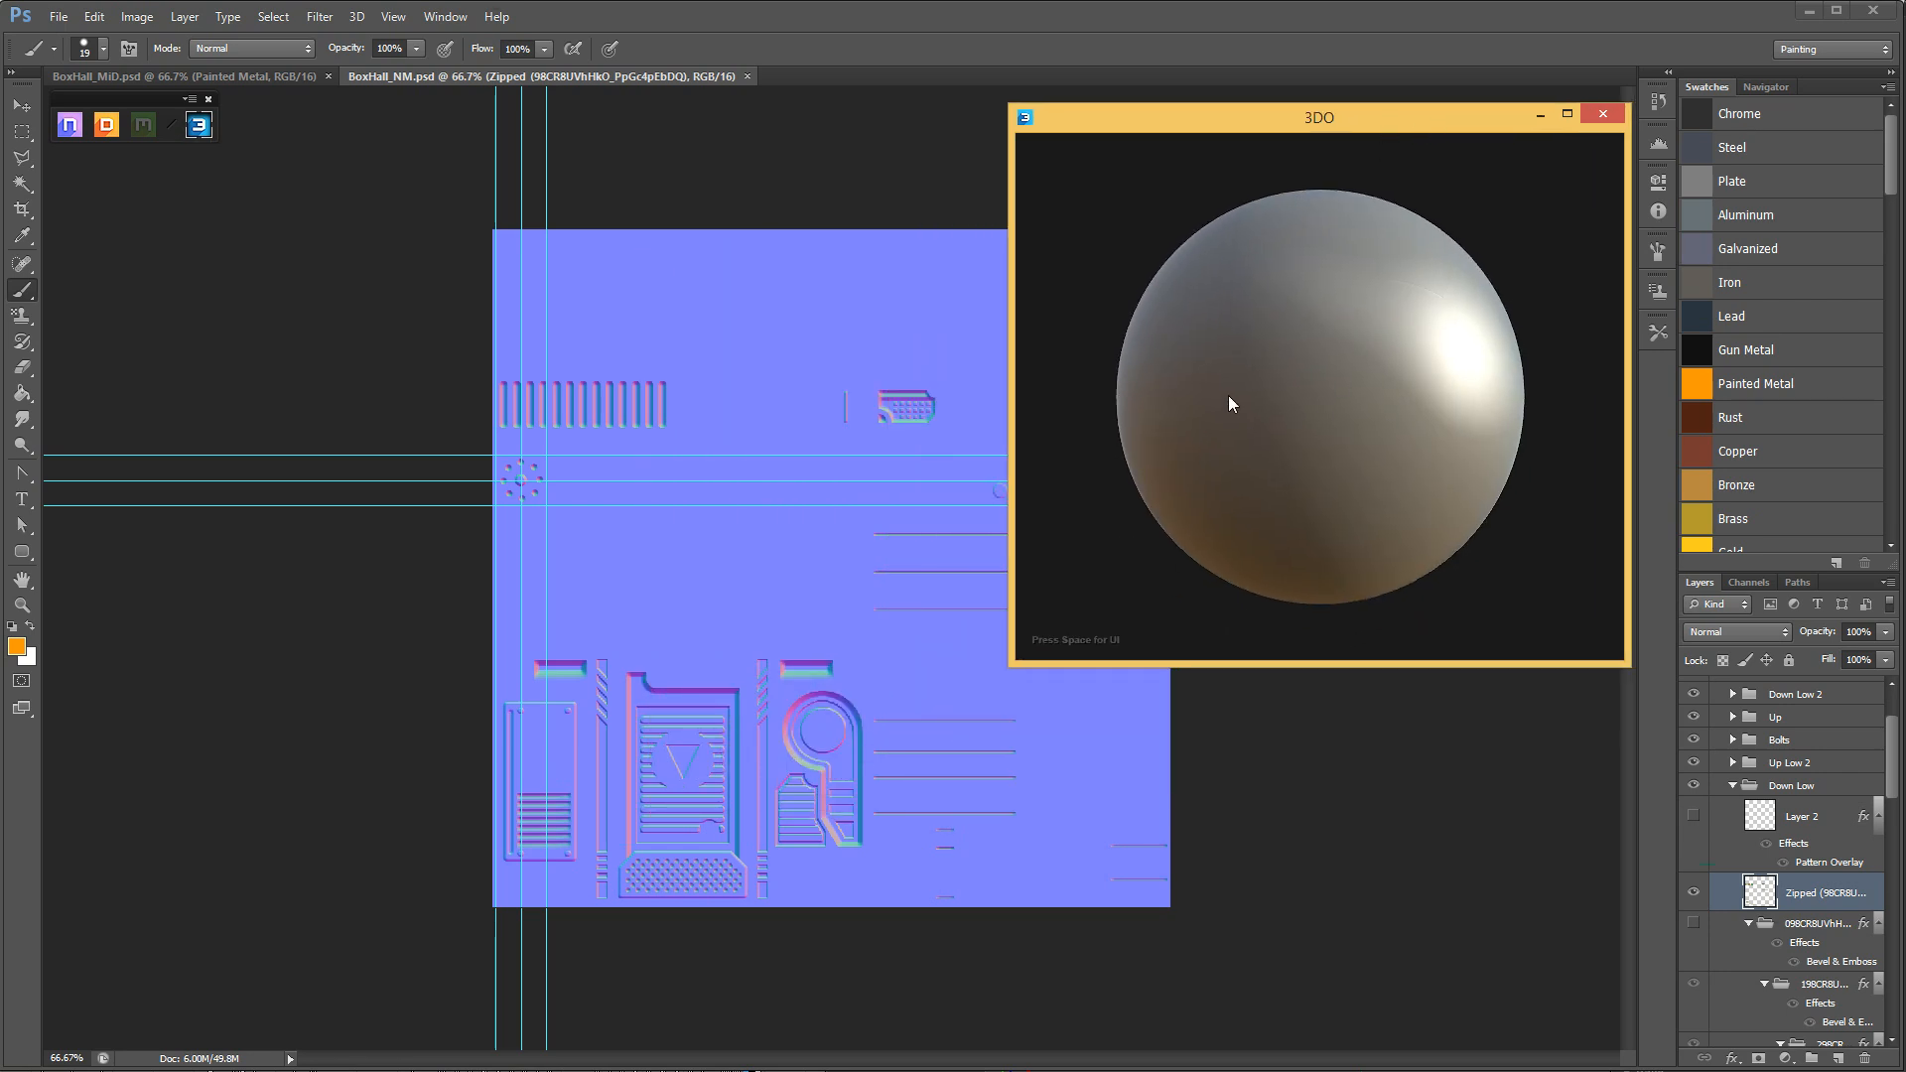
{"action": "left_click_drag", "start_coordinate": [1260, 366], "coordinate": [1272, 363]}
{"action": "left_click_drag", "start_coordinate": [1332, 118], "coordinate": [1332, 112]}
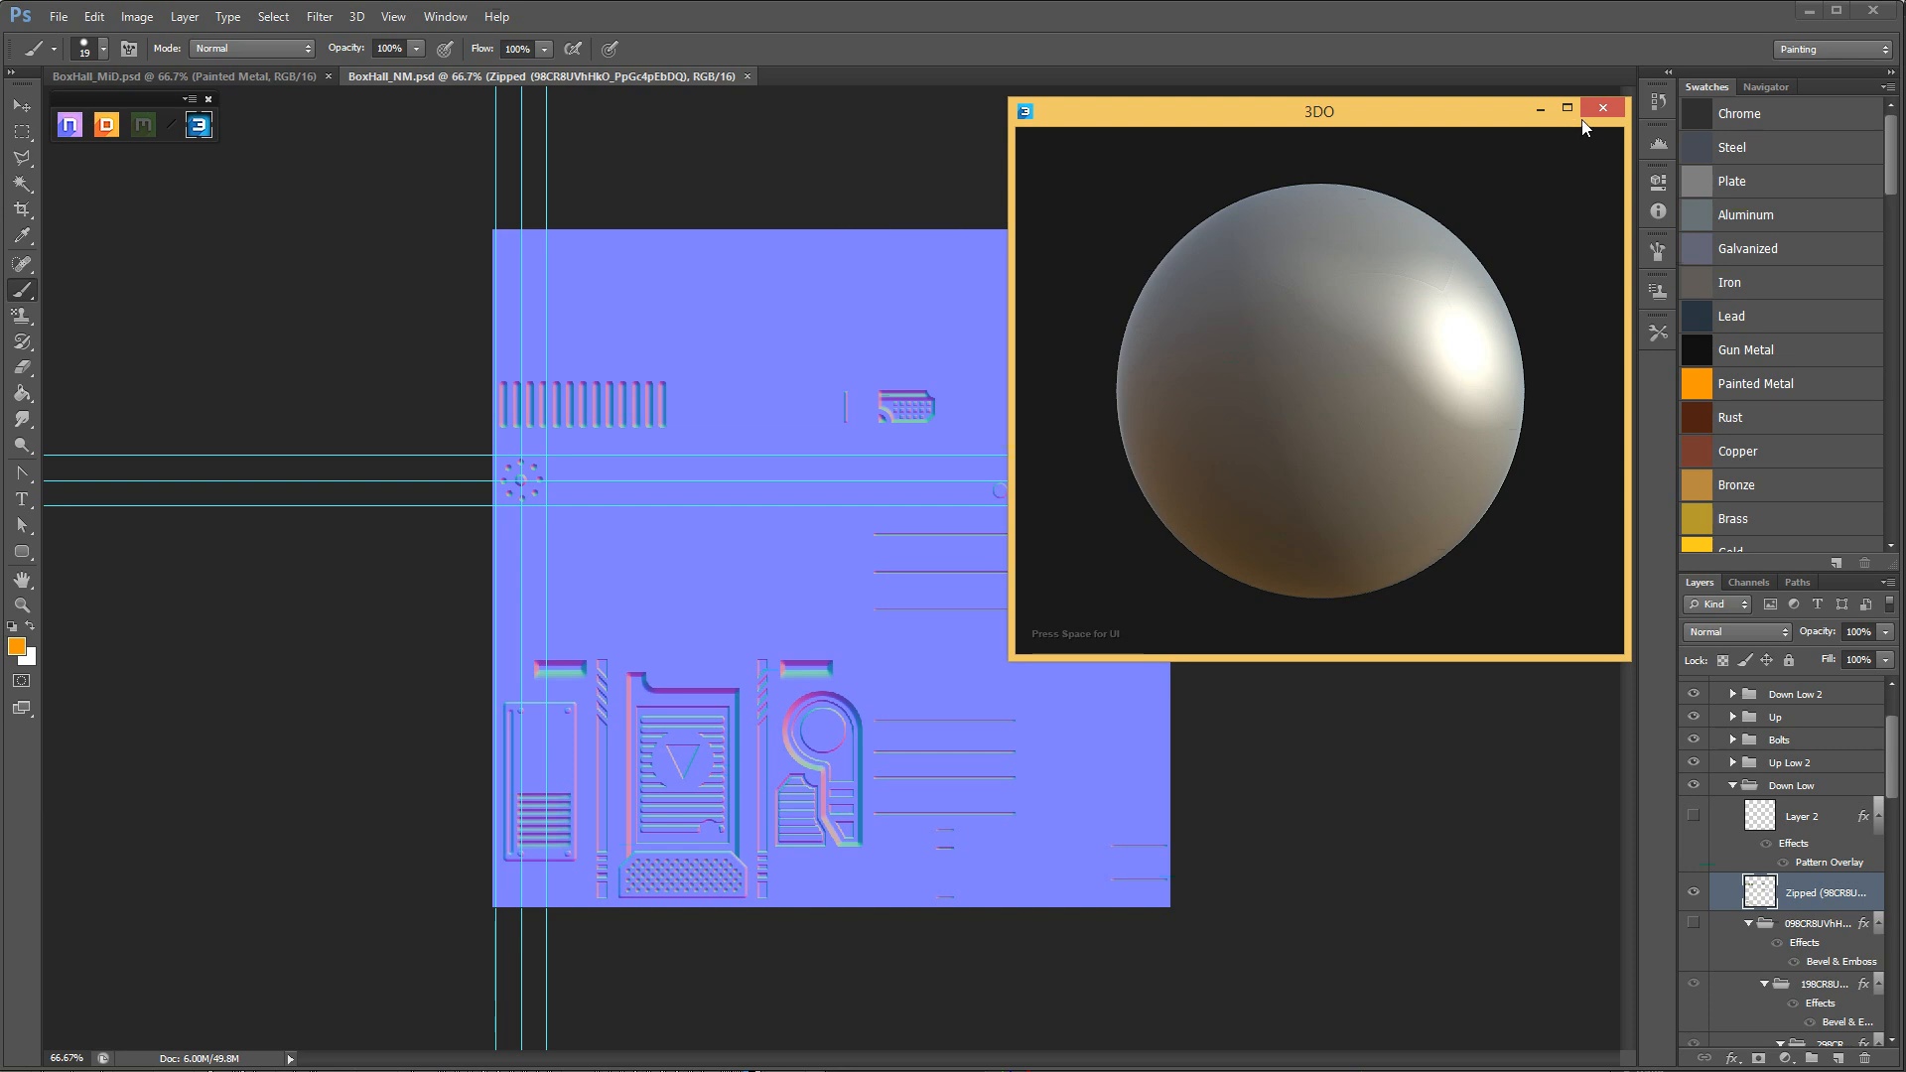
Open the 3DO custom loader and assign the current document as the BaseMaterial's Normal map.
{"action": "left_click", "coordinate": [189, 100]}
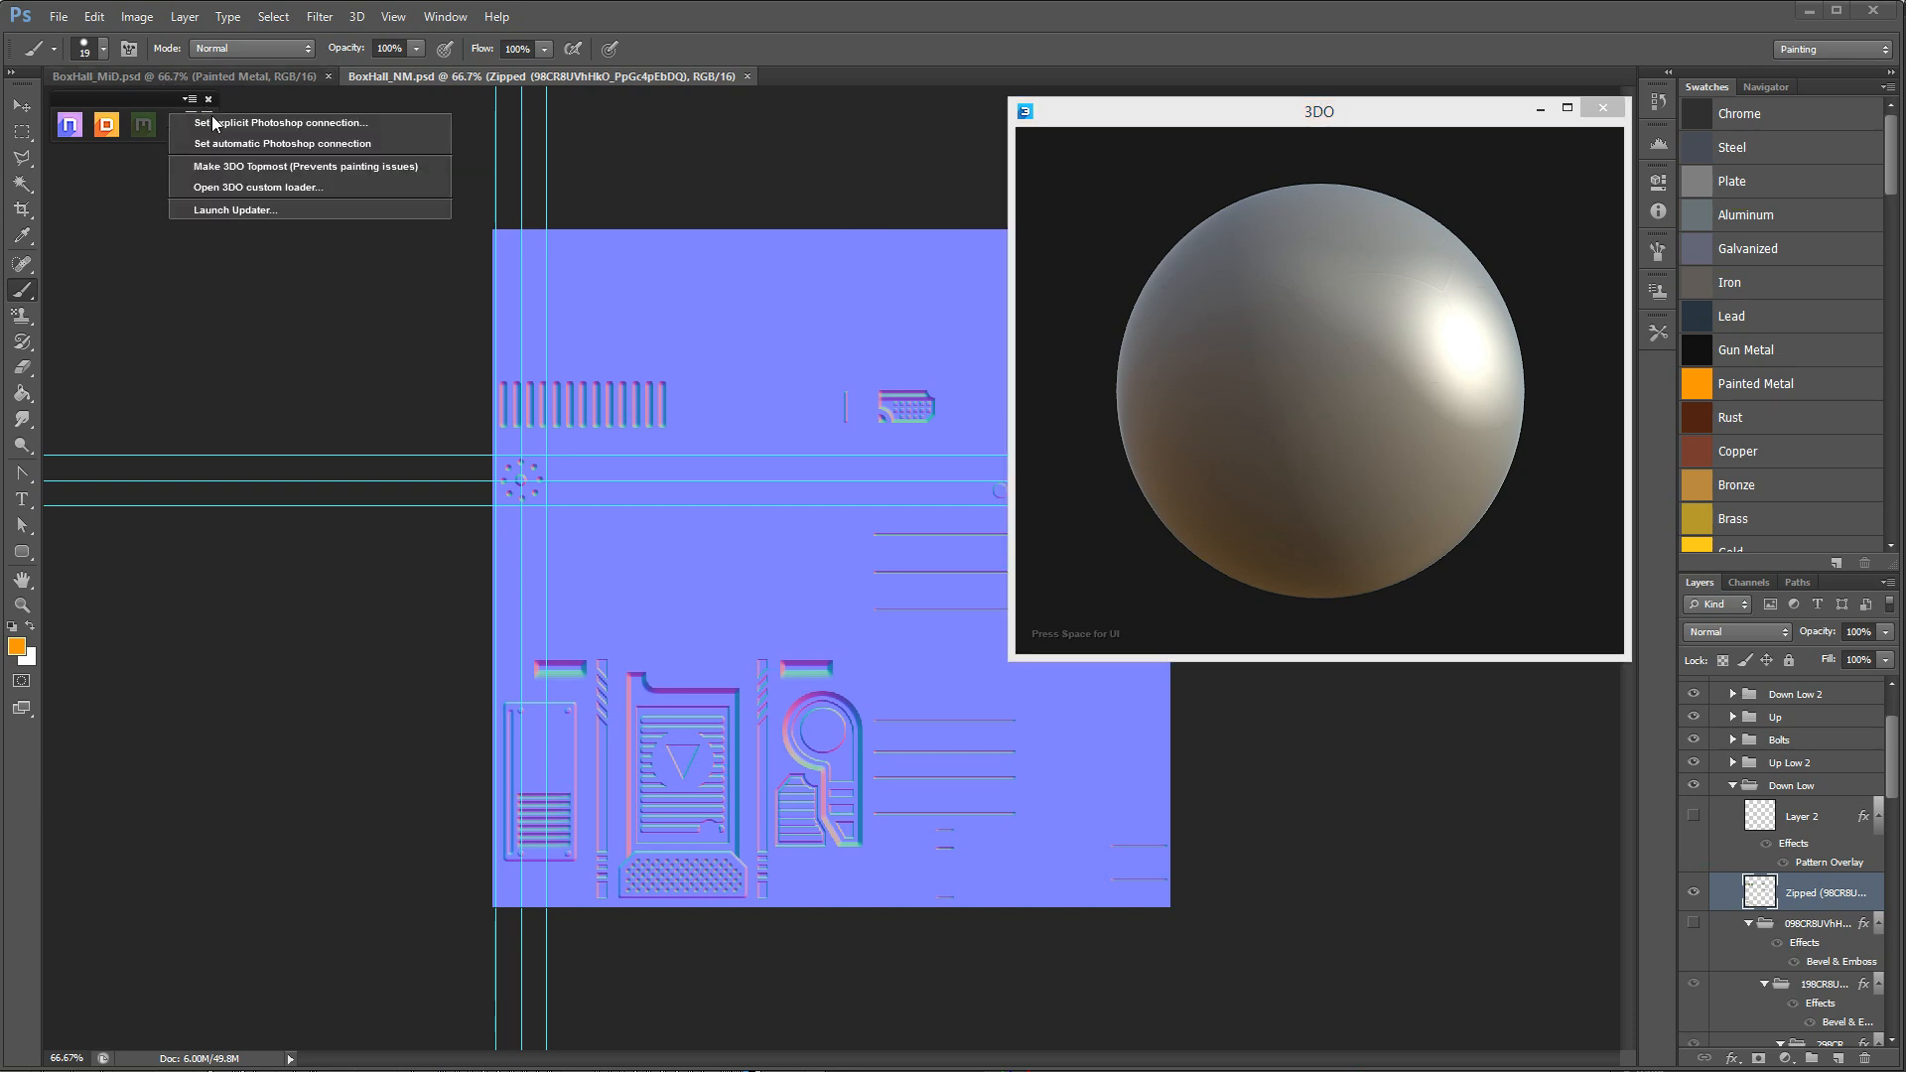
{"action": "left_click", "coordinate": [248, 187]}
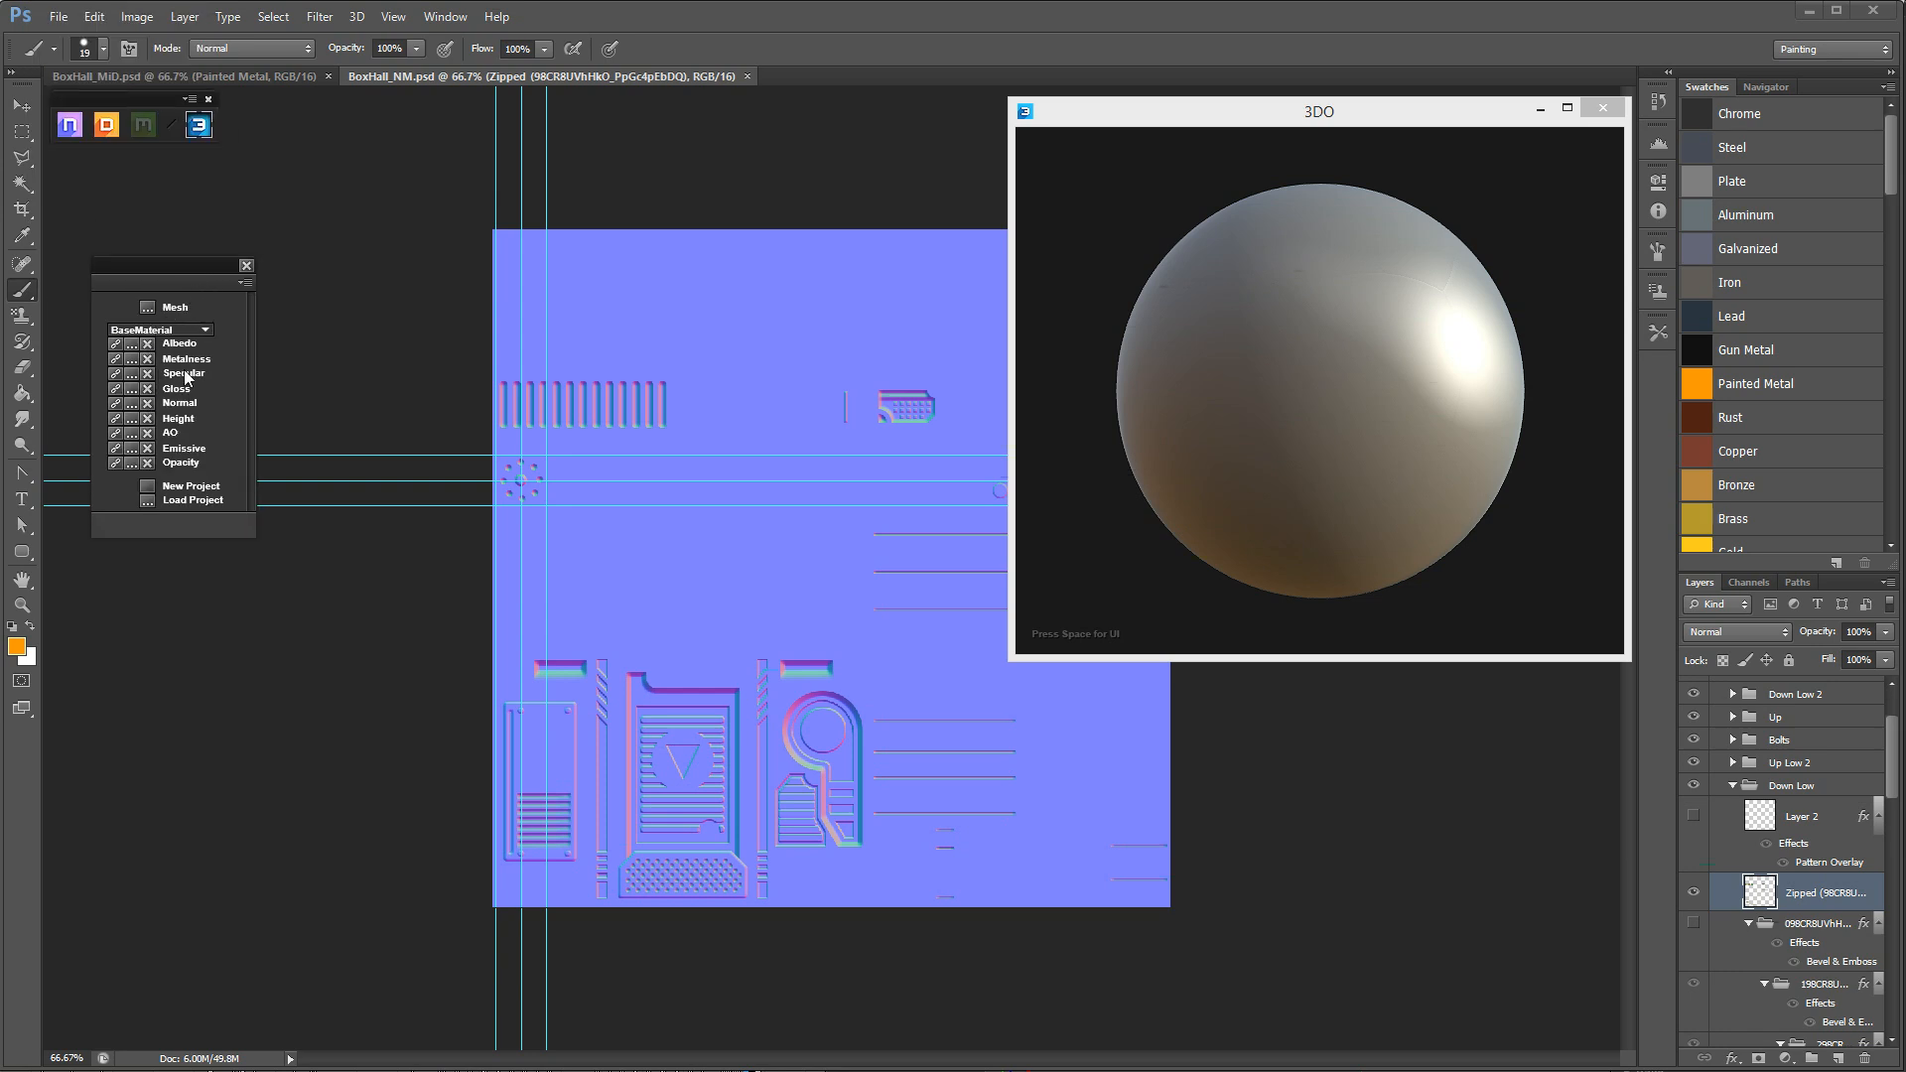
{"action": "left_click", "coordinate": [131, 404]}
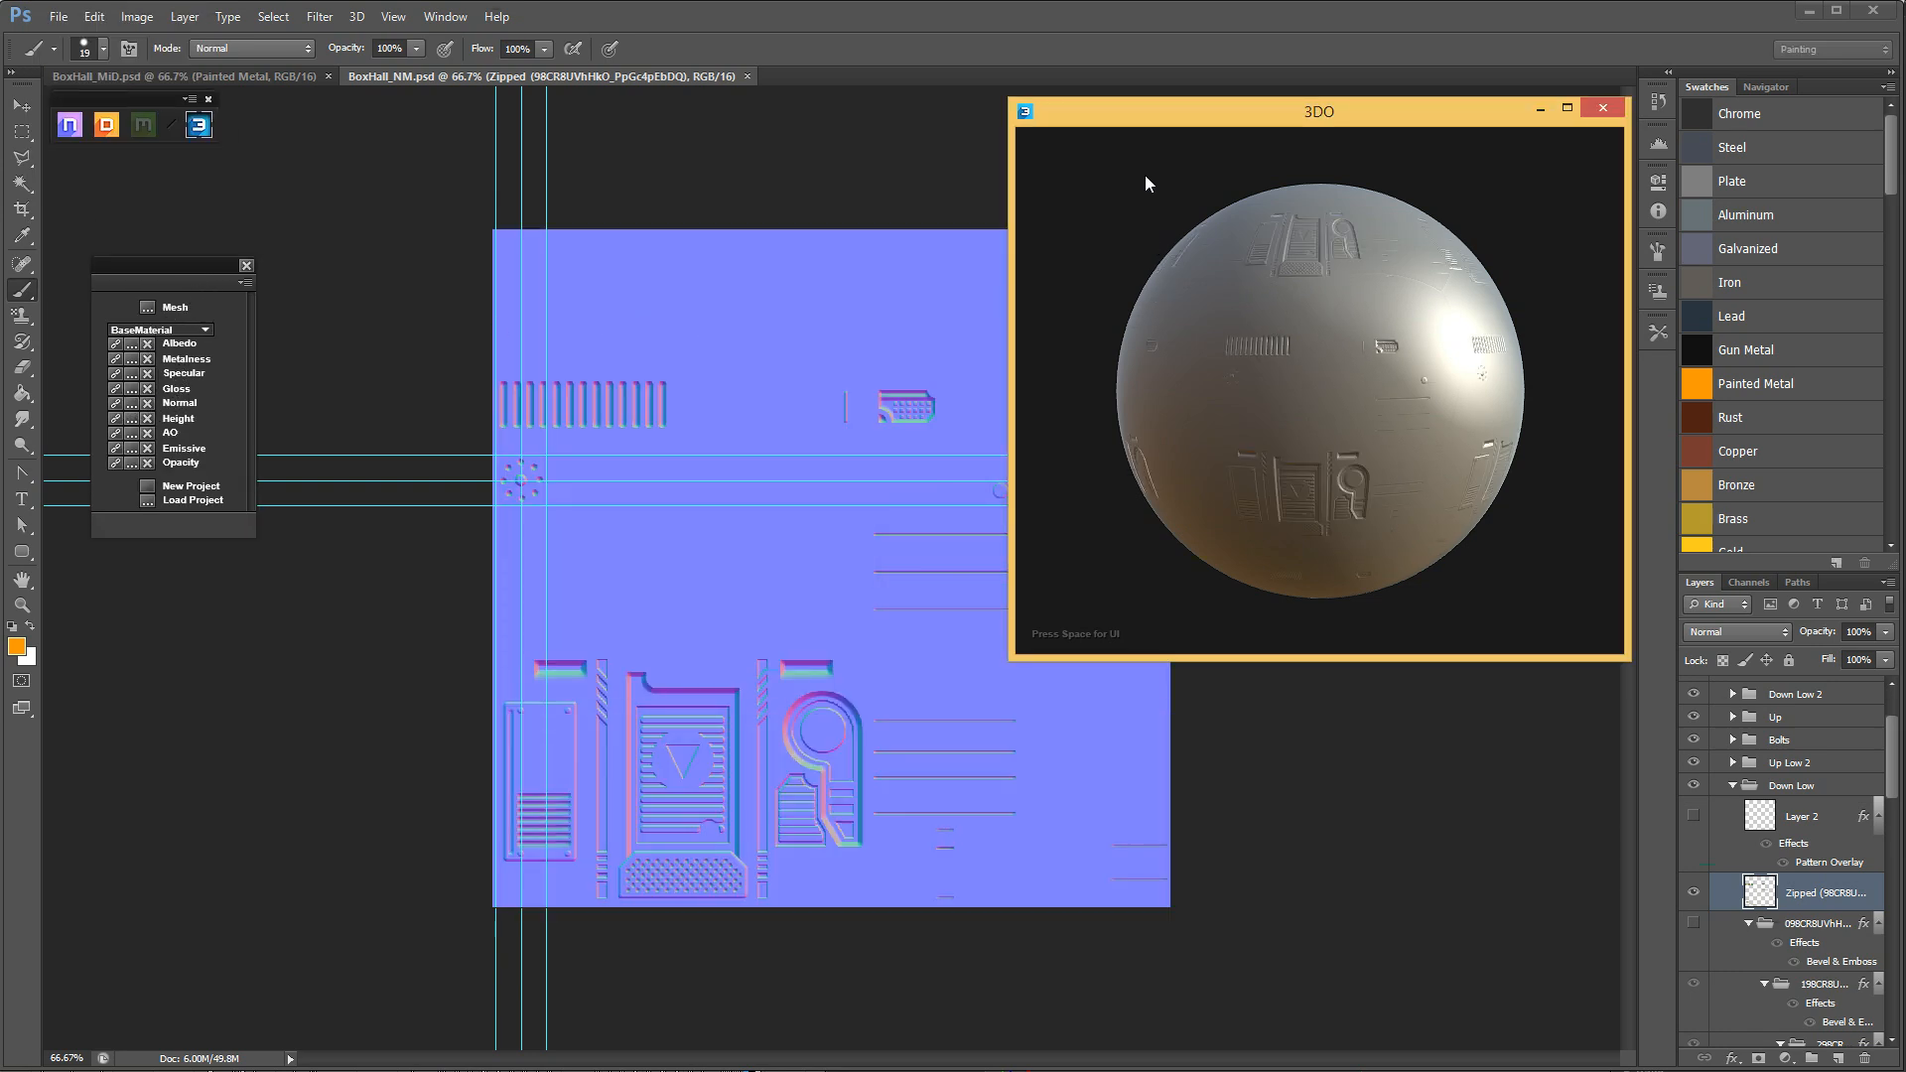
Change the 3DO preview mesh to a flat plane and angle it to show the panel details.
{"action": "key", "text": "space"}
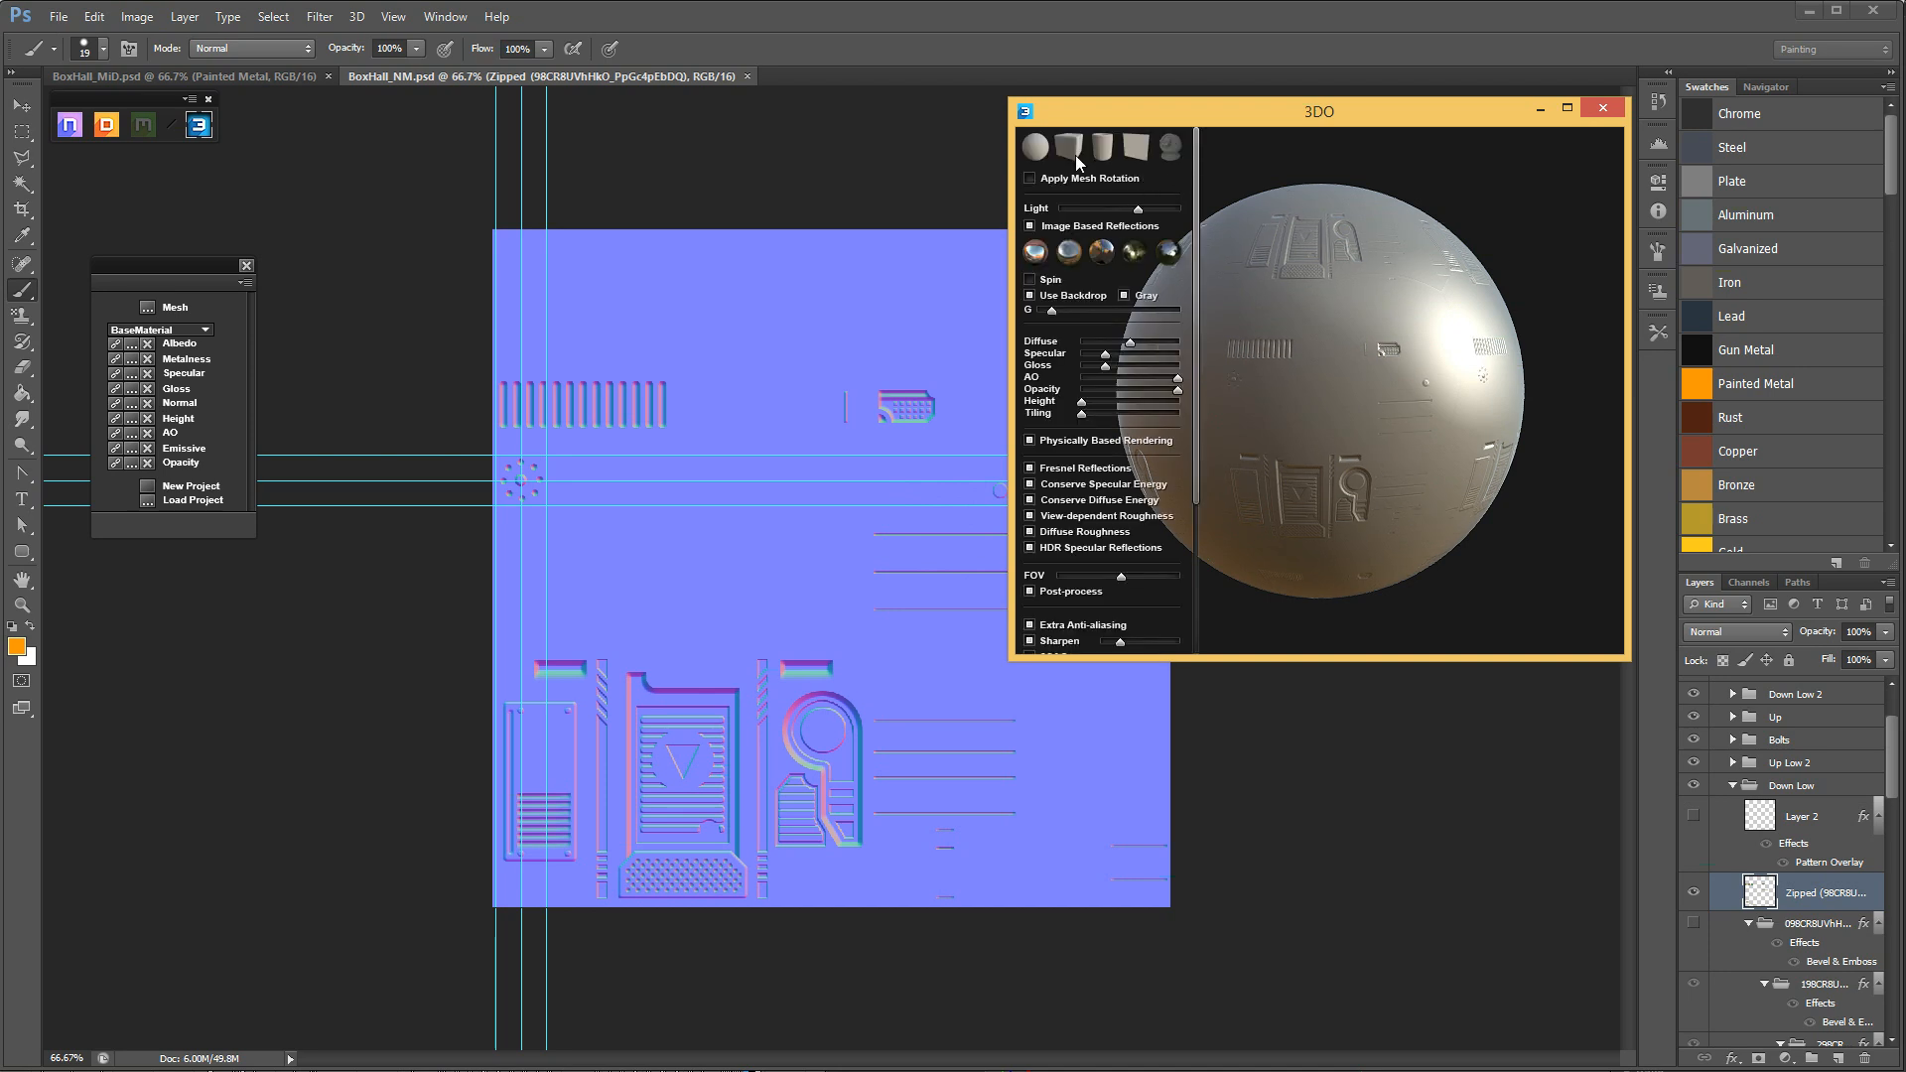
{"action": "left_click", "coordinate": [1070, 149]}
{"action": "left_click", "coordinate": [1138, 150]}
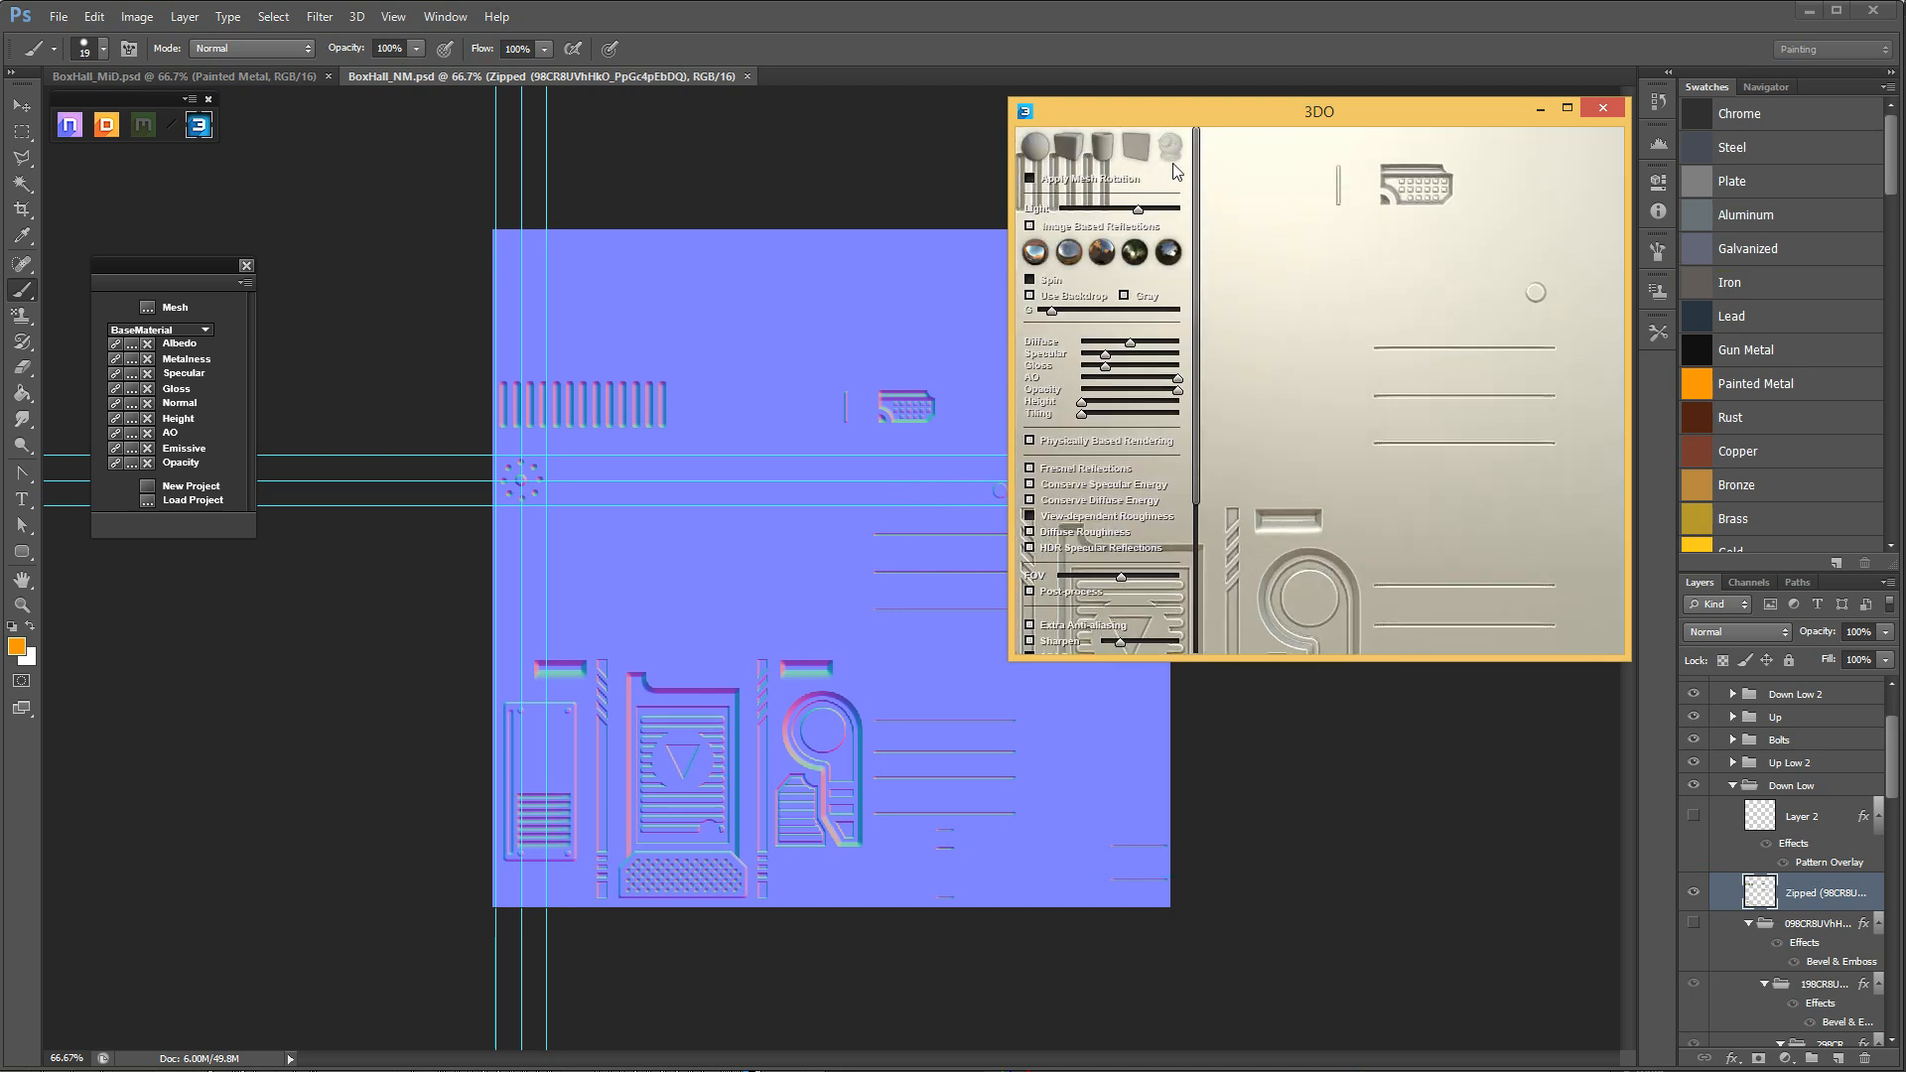
{"action": "key", "text": "space"}
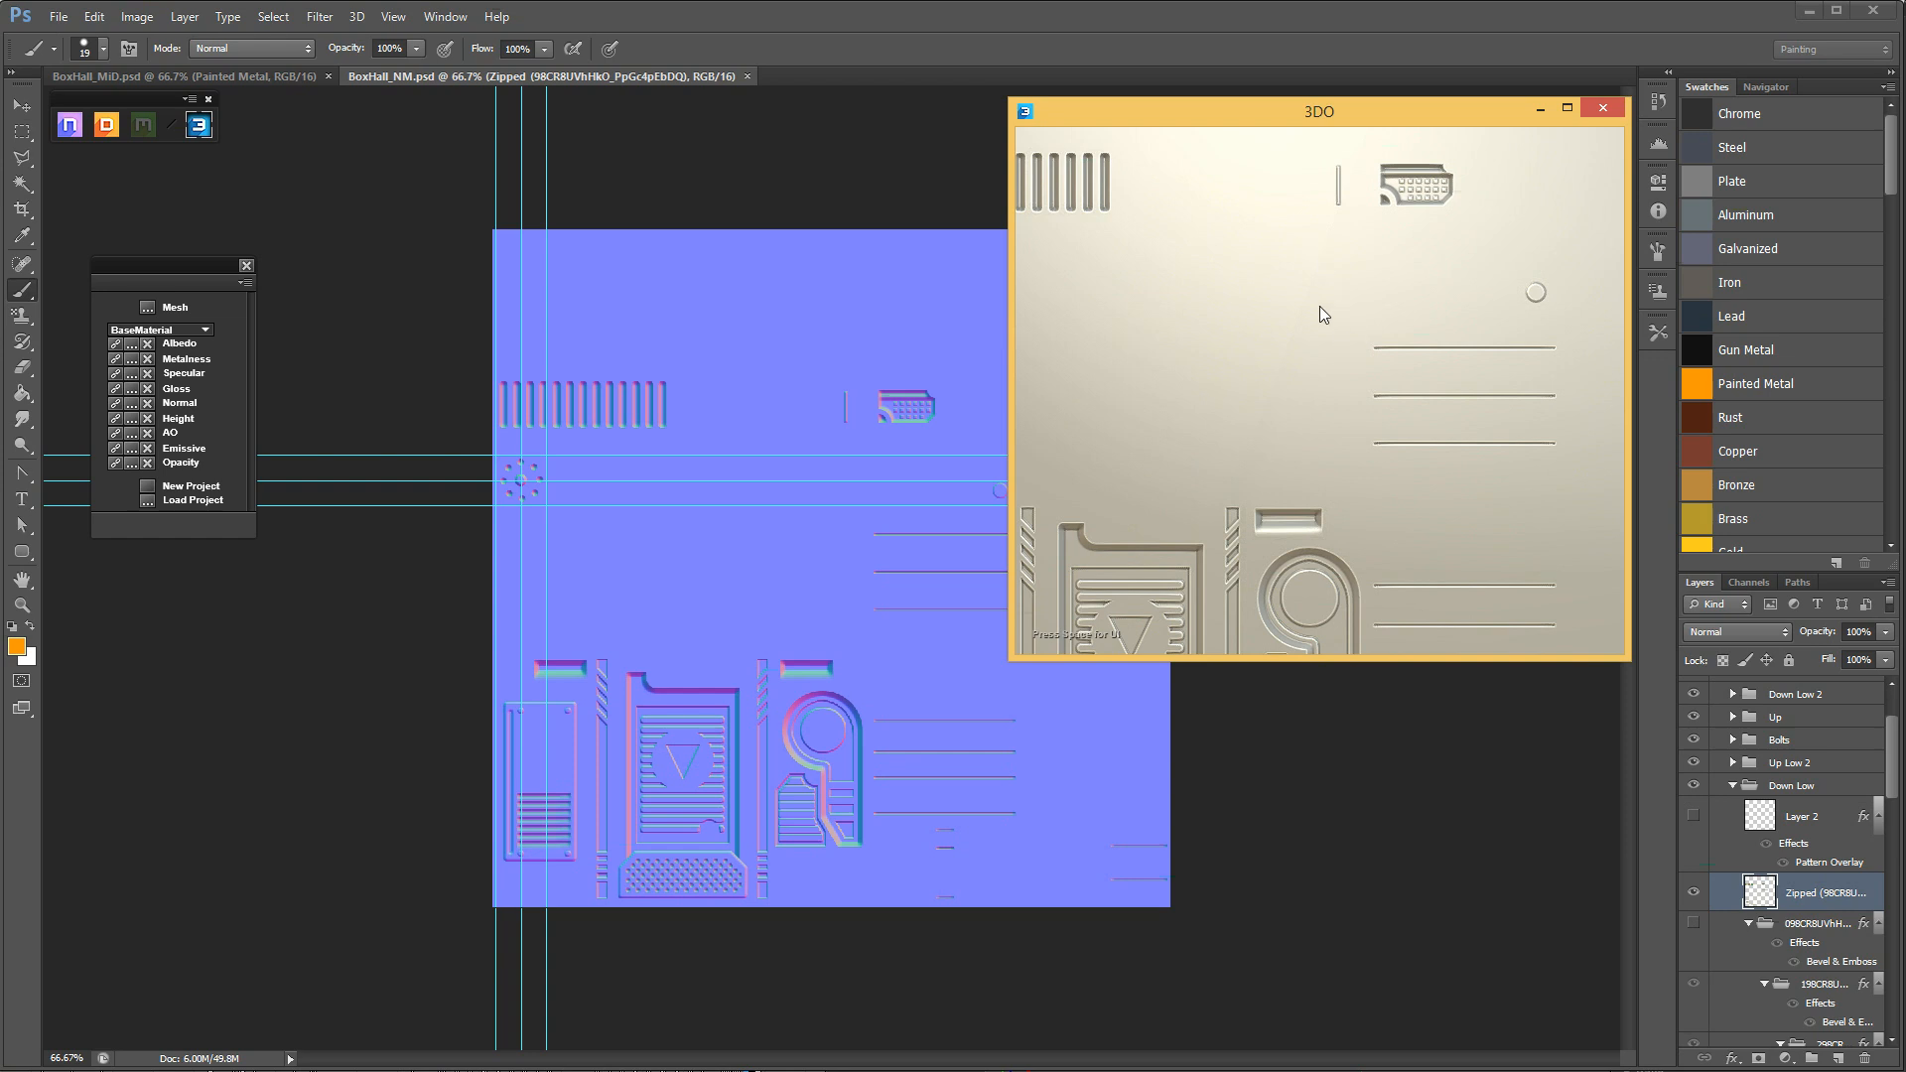
{"action": "scroll", "coordinate": [1319, 308], "scroll_direction": "down", "scroll_amount": 5}
{"action": "scroll", "coordinate": [1336, 382], "scroll_direction": "up", "scroll_amount": 3}
{"action": "middle_click_drag", "start_coordinate": [1325, 383], "coordinate": [1336, 323]}
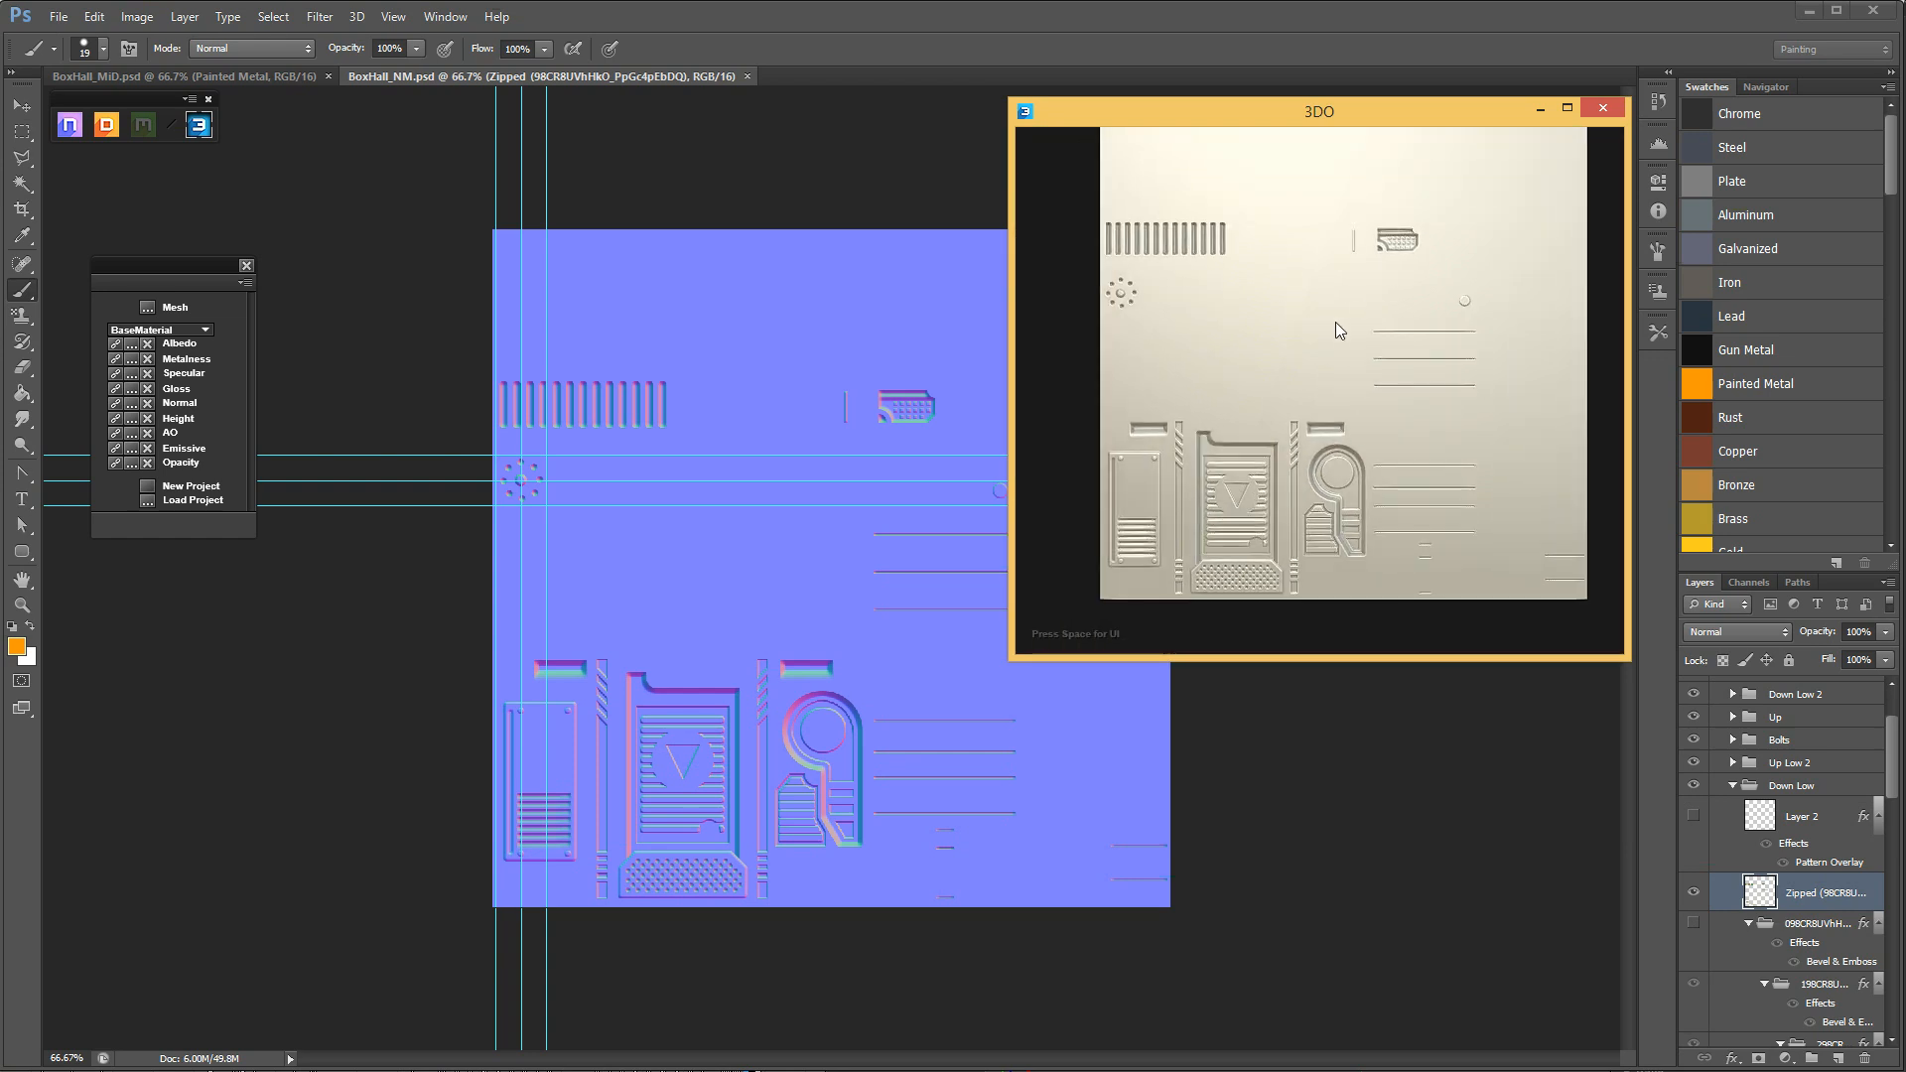
{"action": "mouse_move", "coordinate": [1336, 322]}
{"action": "left_mouse_down"}
{"action": "mouse_move", "coordinate": [1339, 293]}
{"action": "mouse_move", "coordinate": [1299, 374]}
{"action": "mouse_move", "coordinate": [1319, 331]}
{"action": "mouse_move", "coordinate": [1356, 326]}
{"action": "left_mouse_up"}
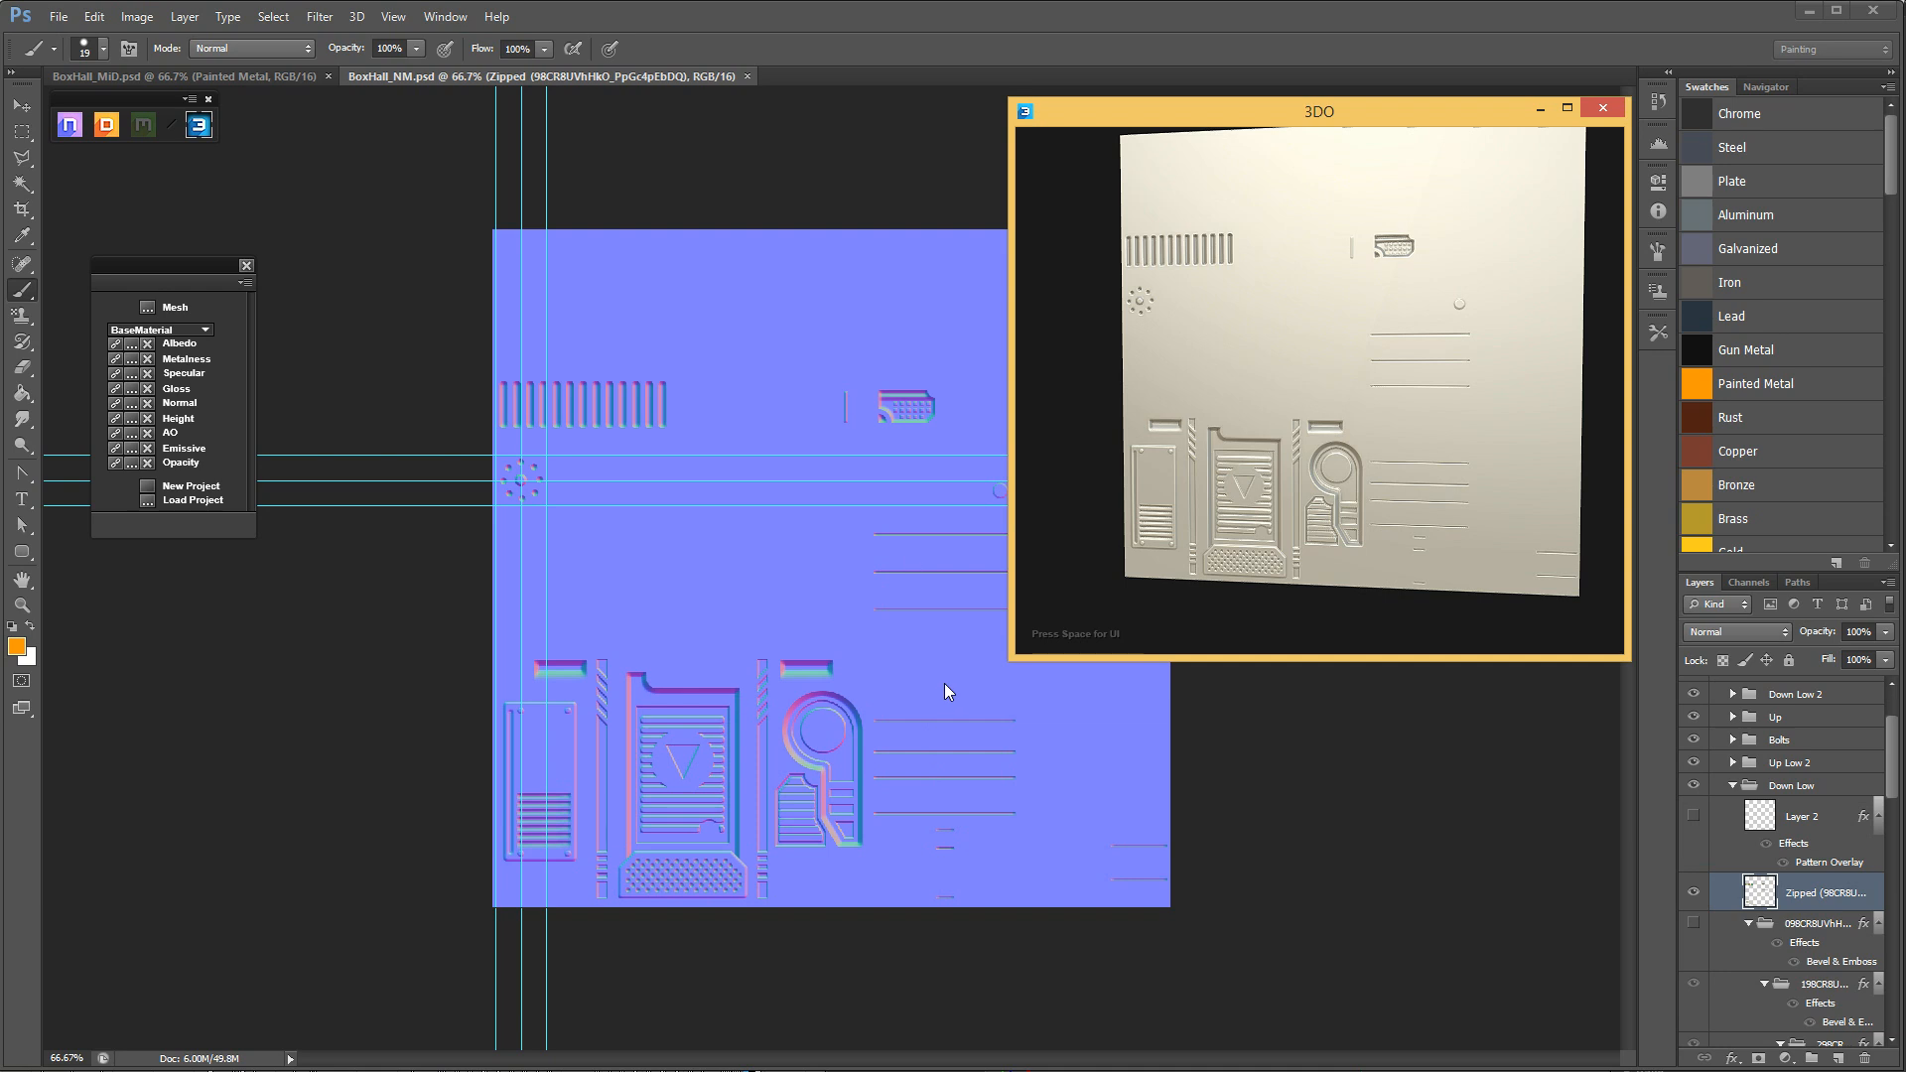
Collapse the Down Low layer group and show only the normal map's Green channel, returning to the layer list.
{"action": "left_click", "coordinate": [1731, 786]}
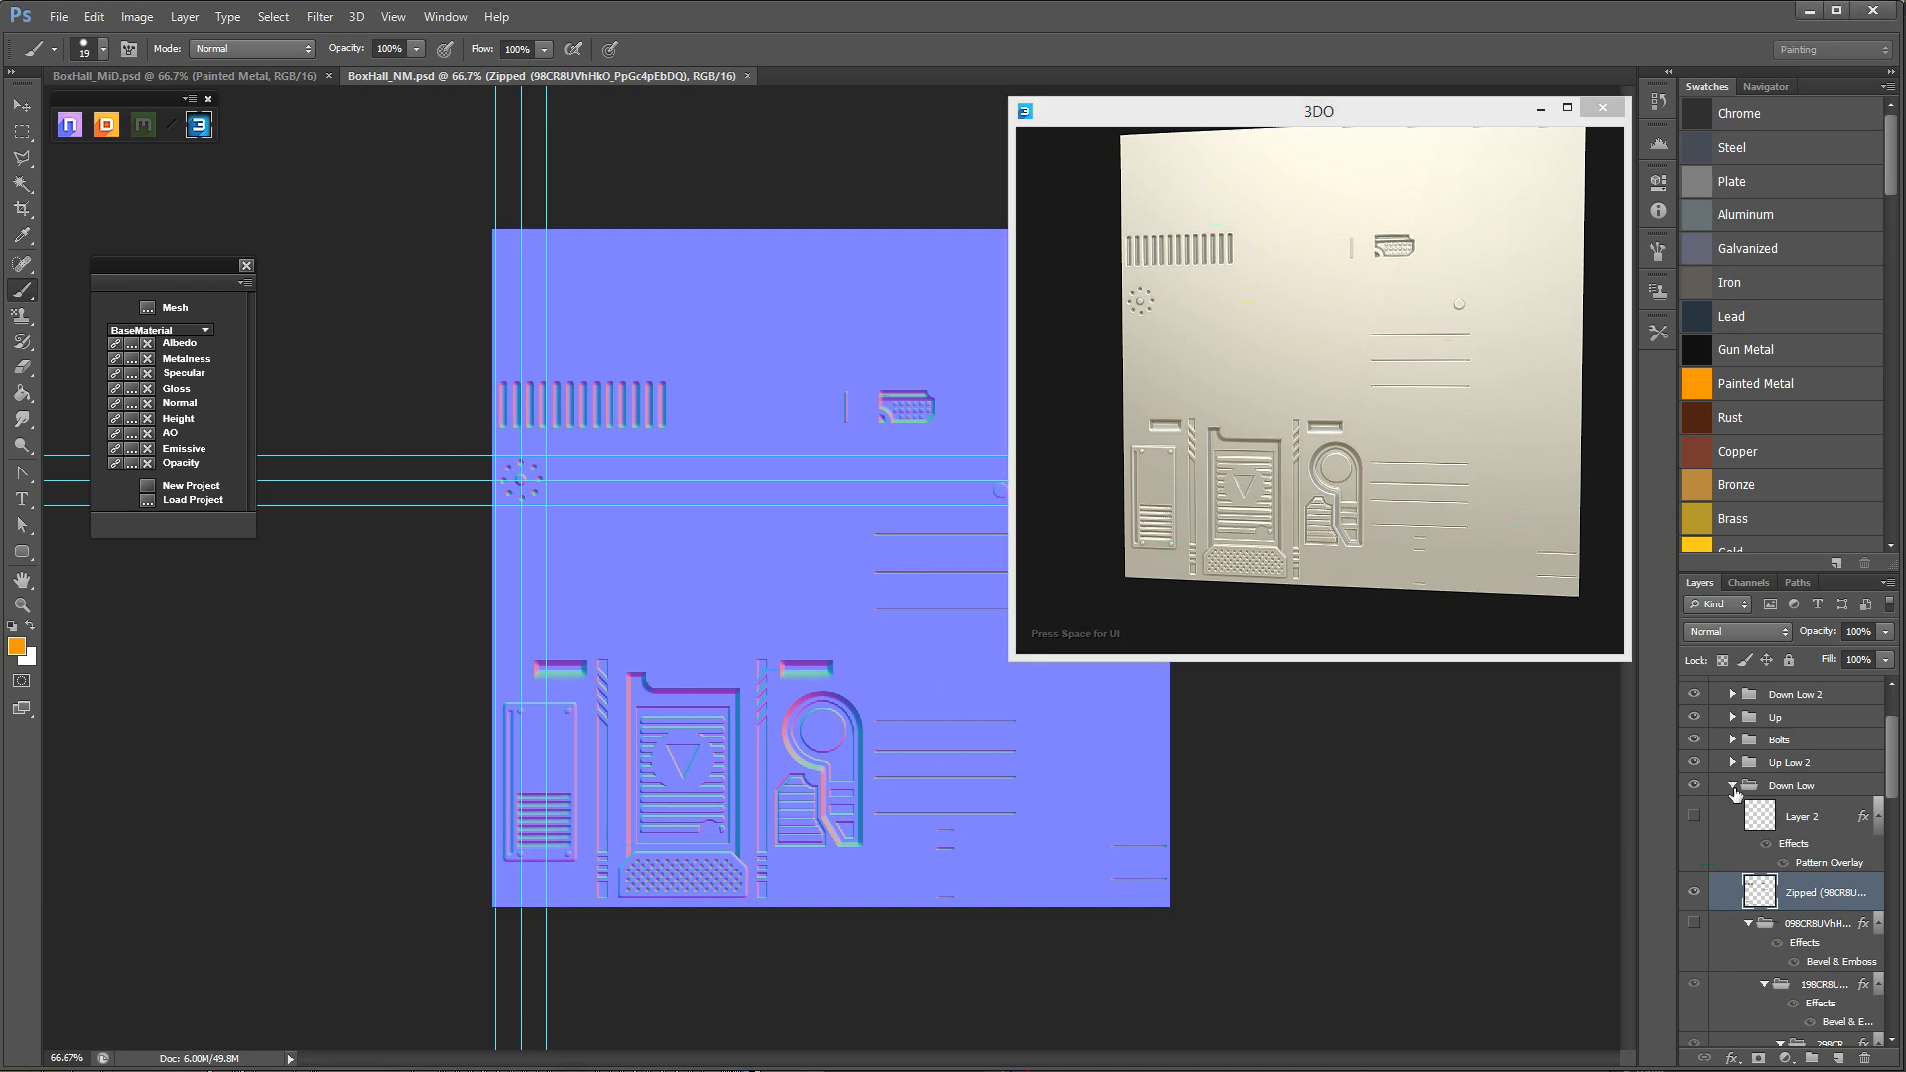
{"action": "left_click", "coordinate": [1731, 786]}
{"action": "left_click", "coordinate": [1733, 831]}
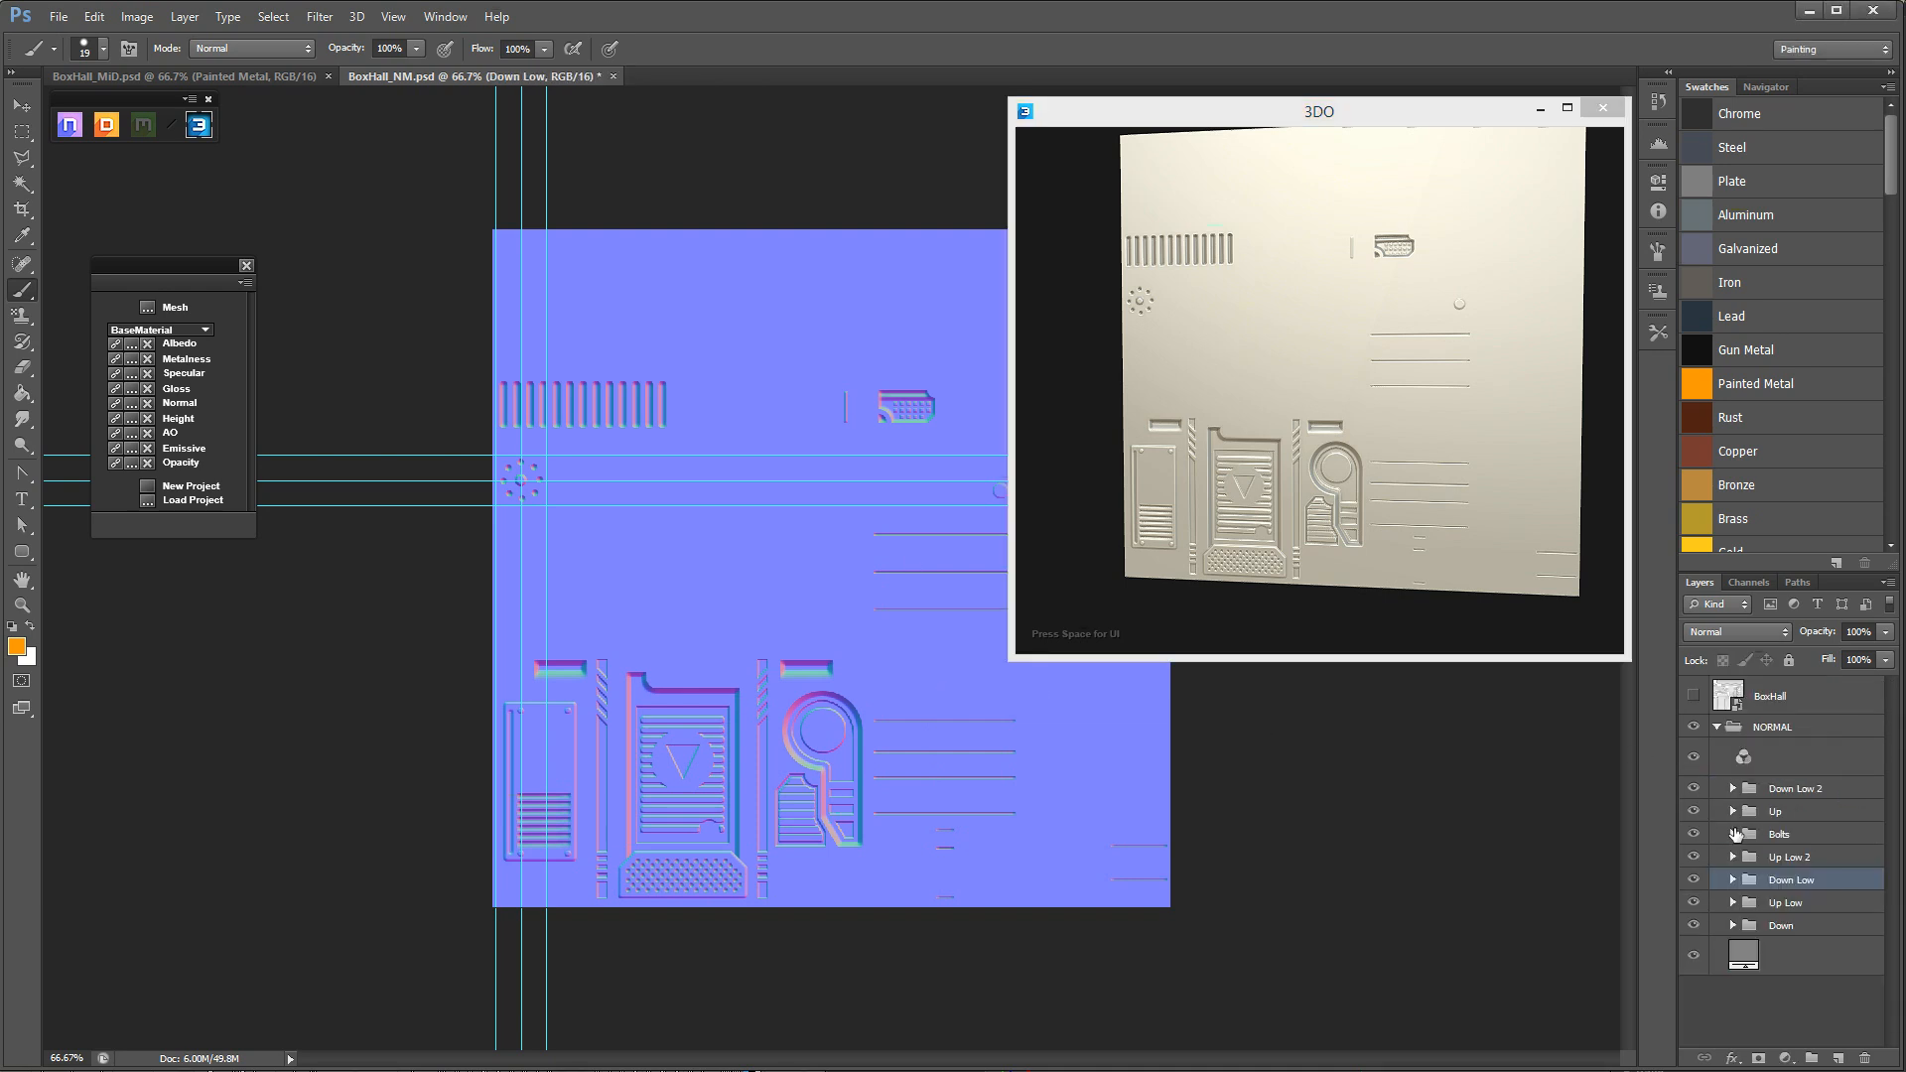
{"action": "left_click", "coordinate": [1755, 583]}
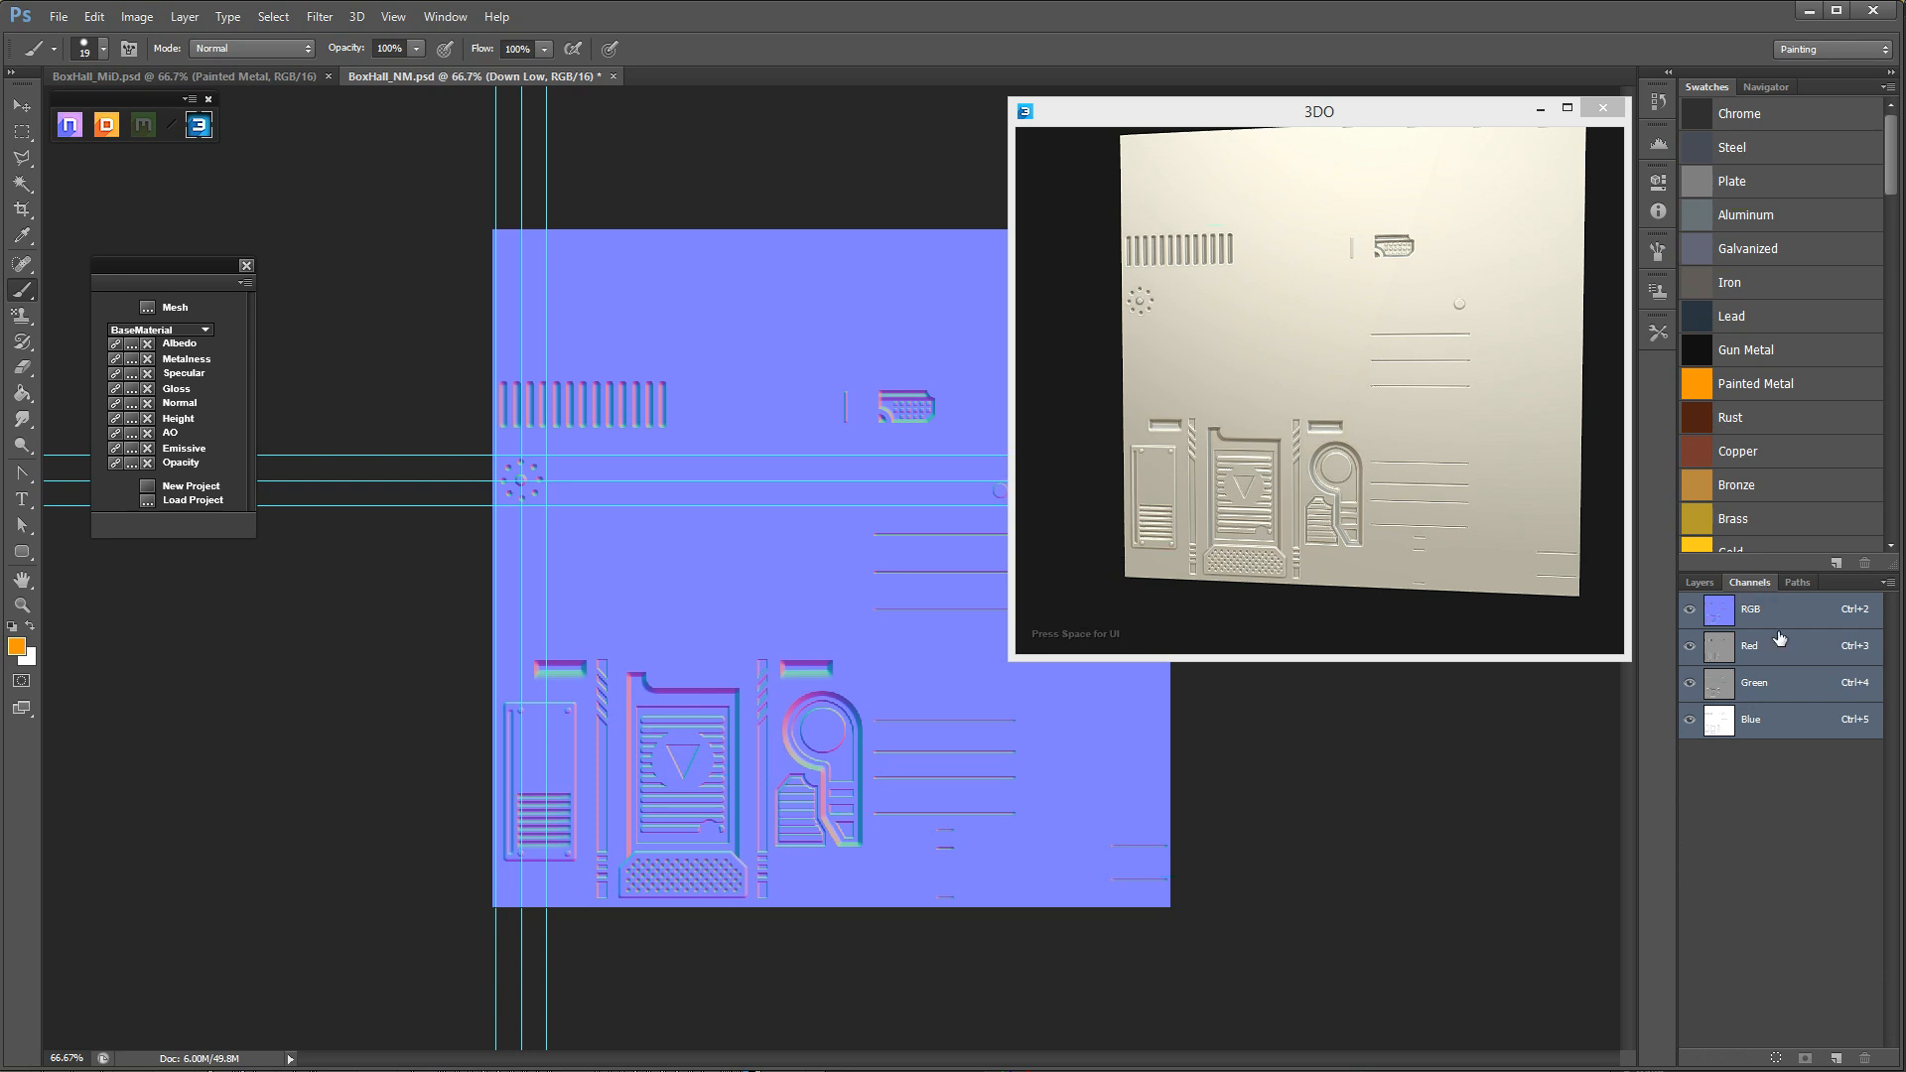
{"action": "left_click", "coordinate": [1797, 695]}
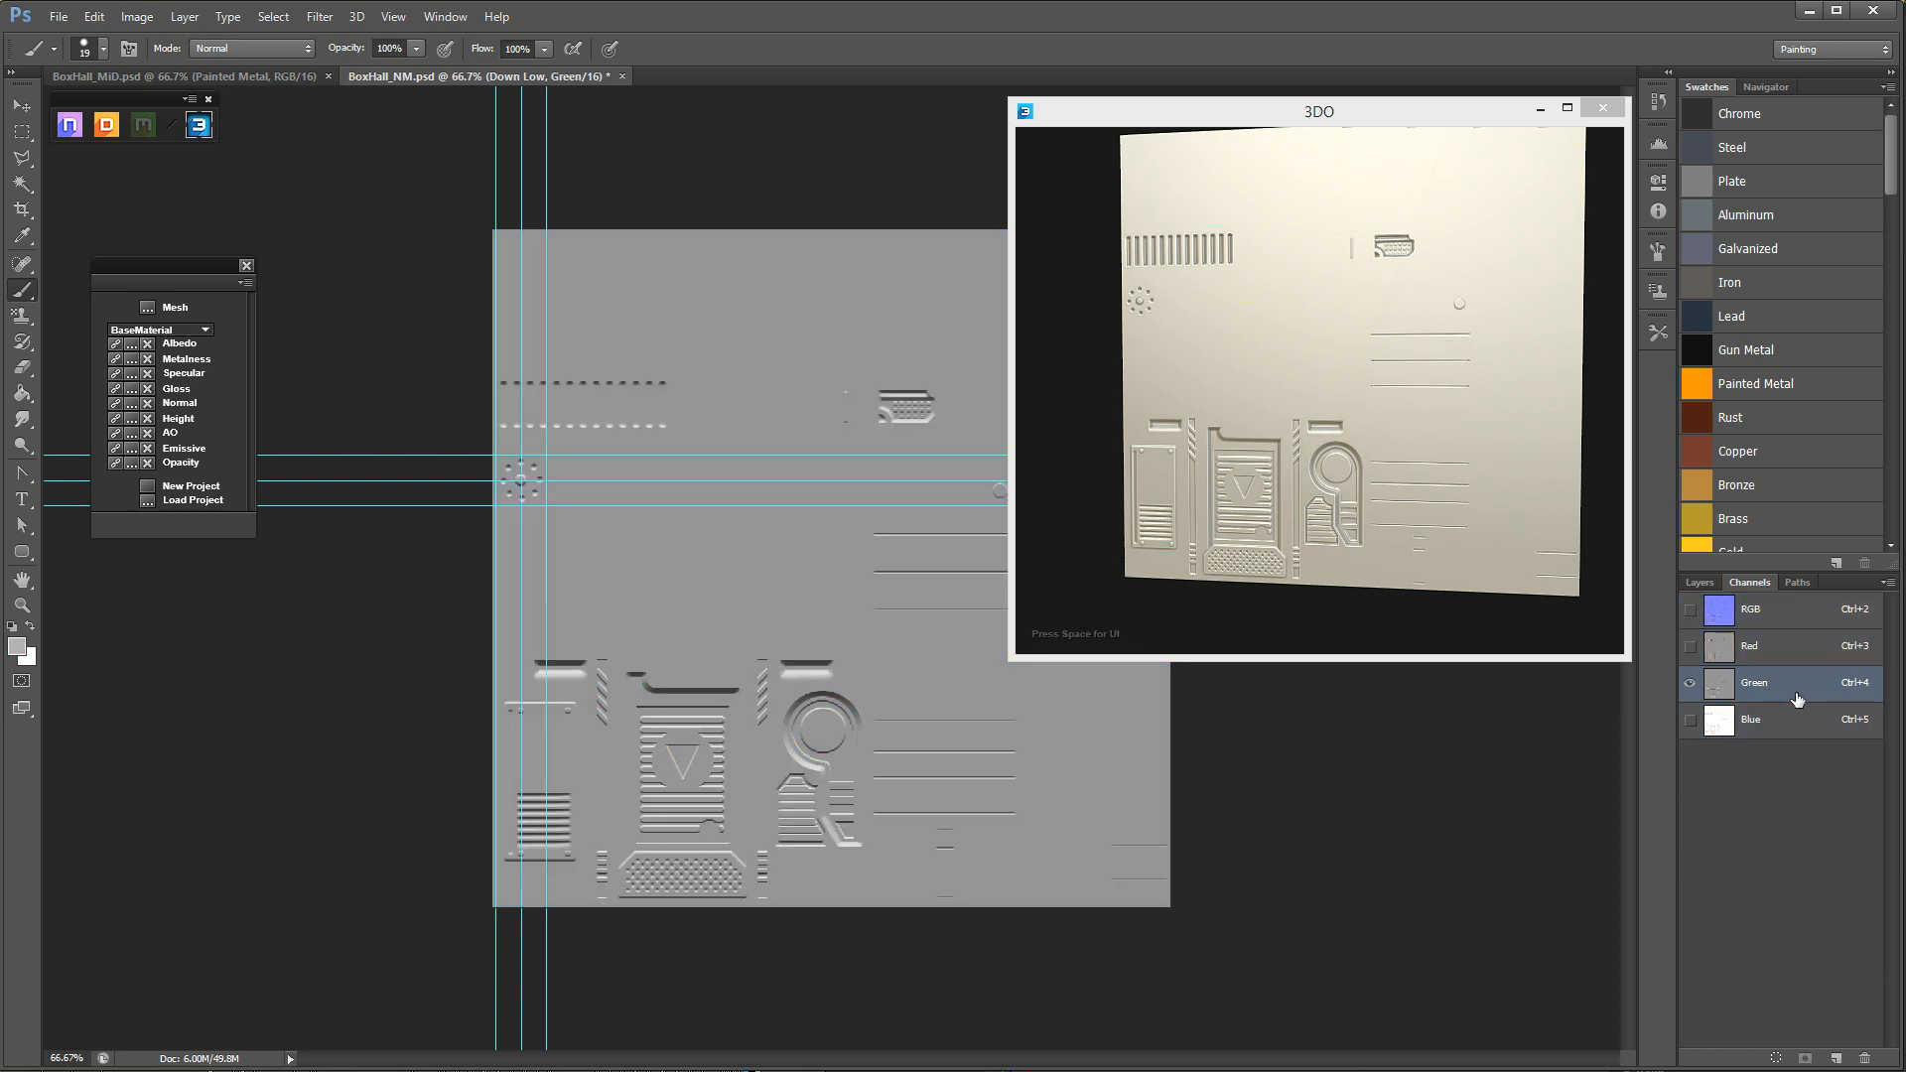
{"action": "left_click", "coordinate": [1700, 584]}
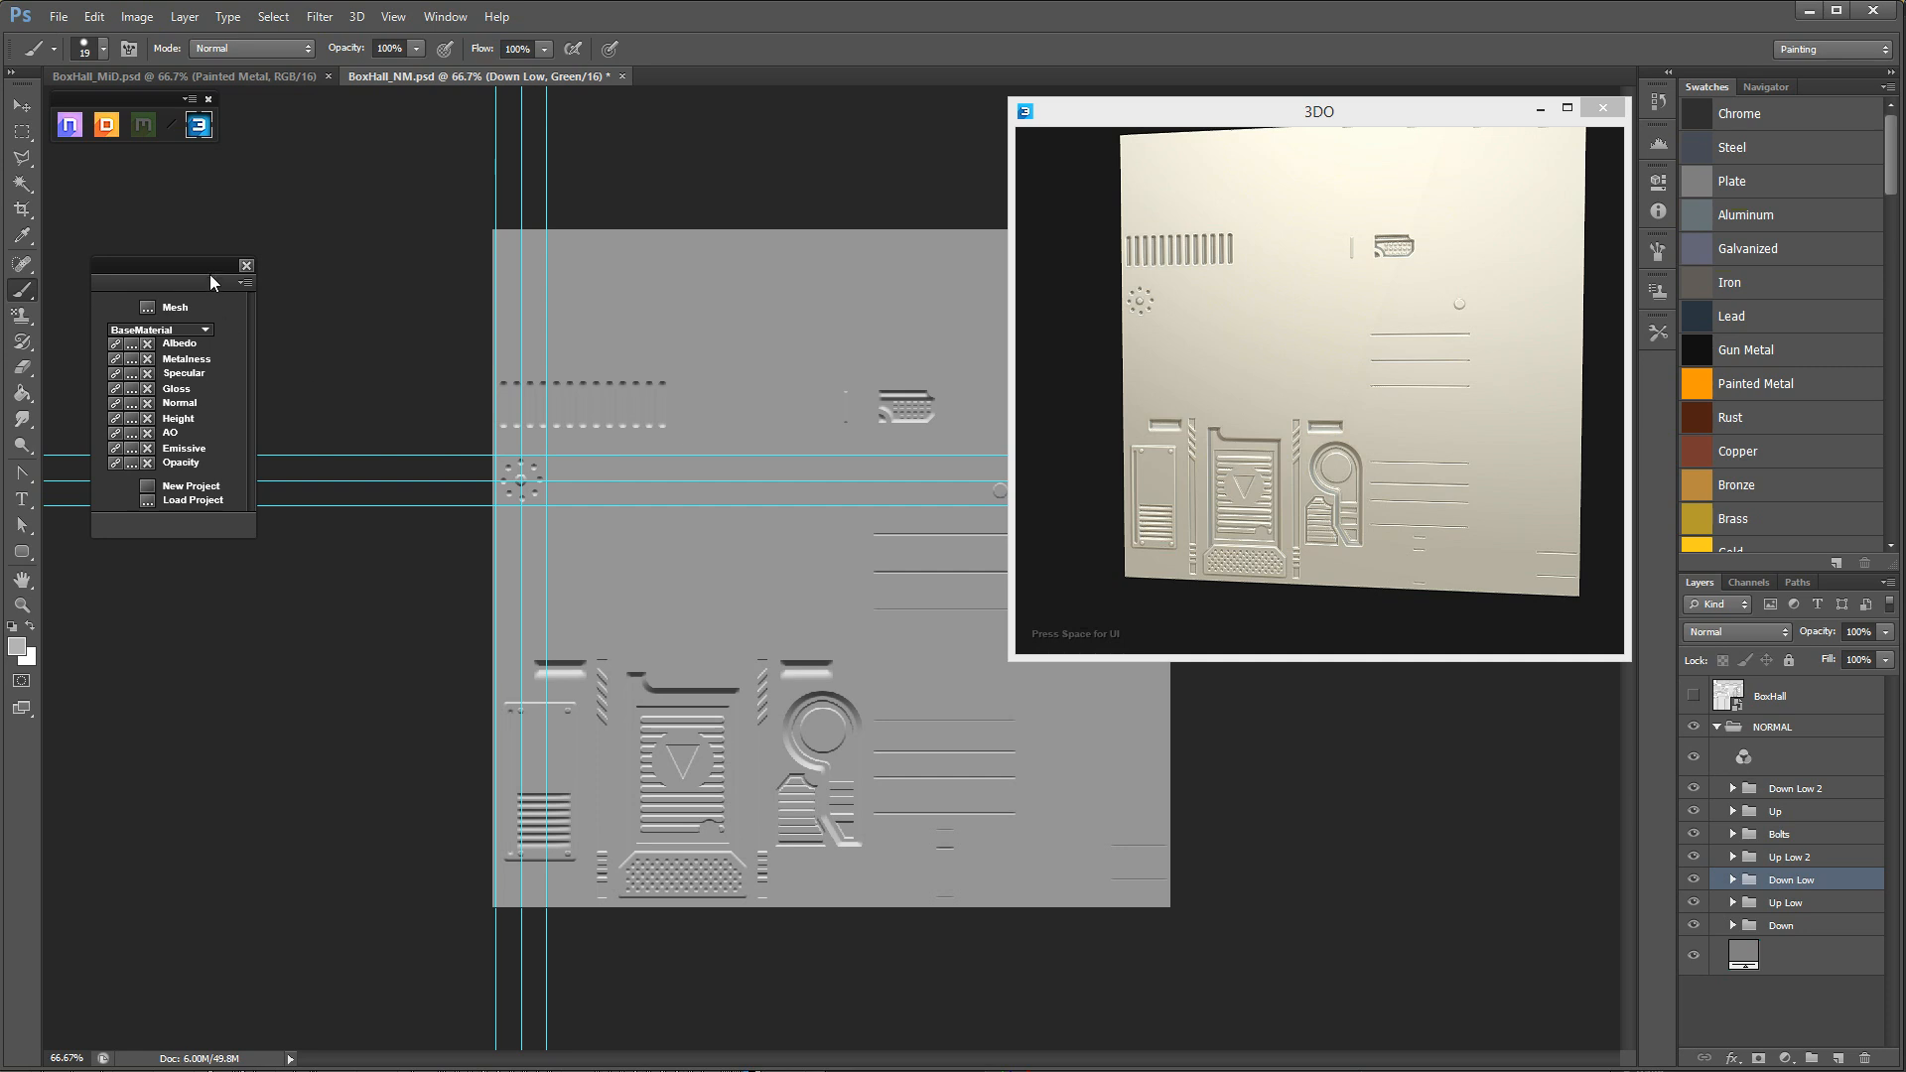
Rearrange the custom loader and the plugin launcher, and place the Multi-normal window beside the canvas artwork.
{"action": "left_click_drag", "start_coordinate": [211, 262], "coordinate": [194, 179]}
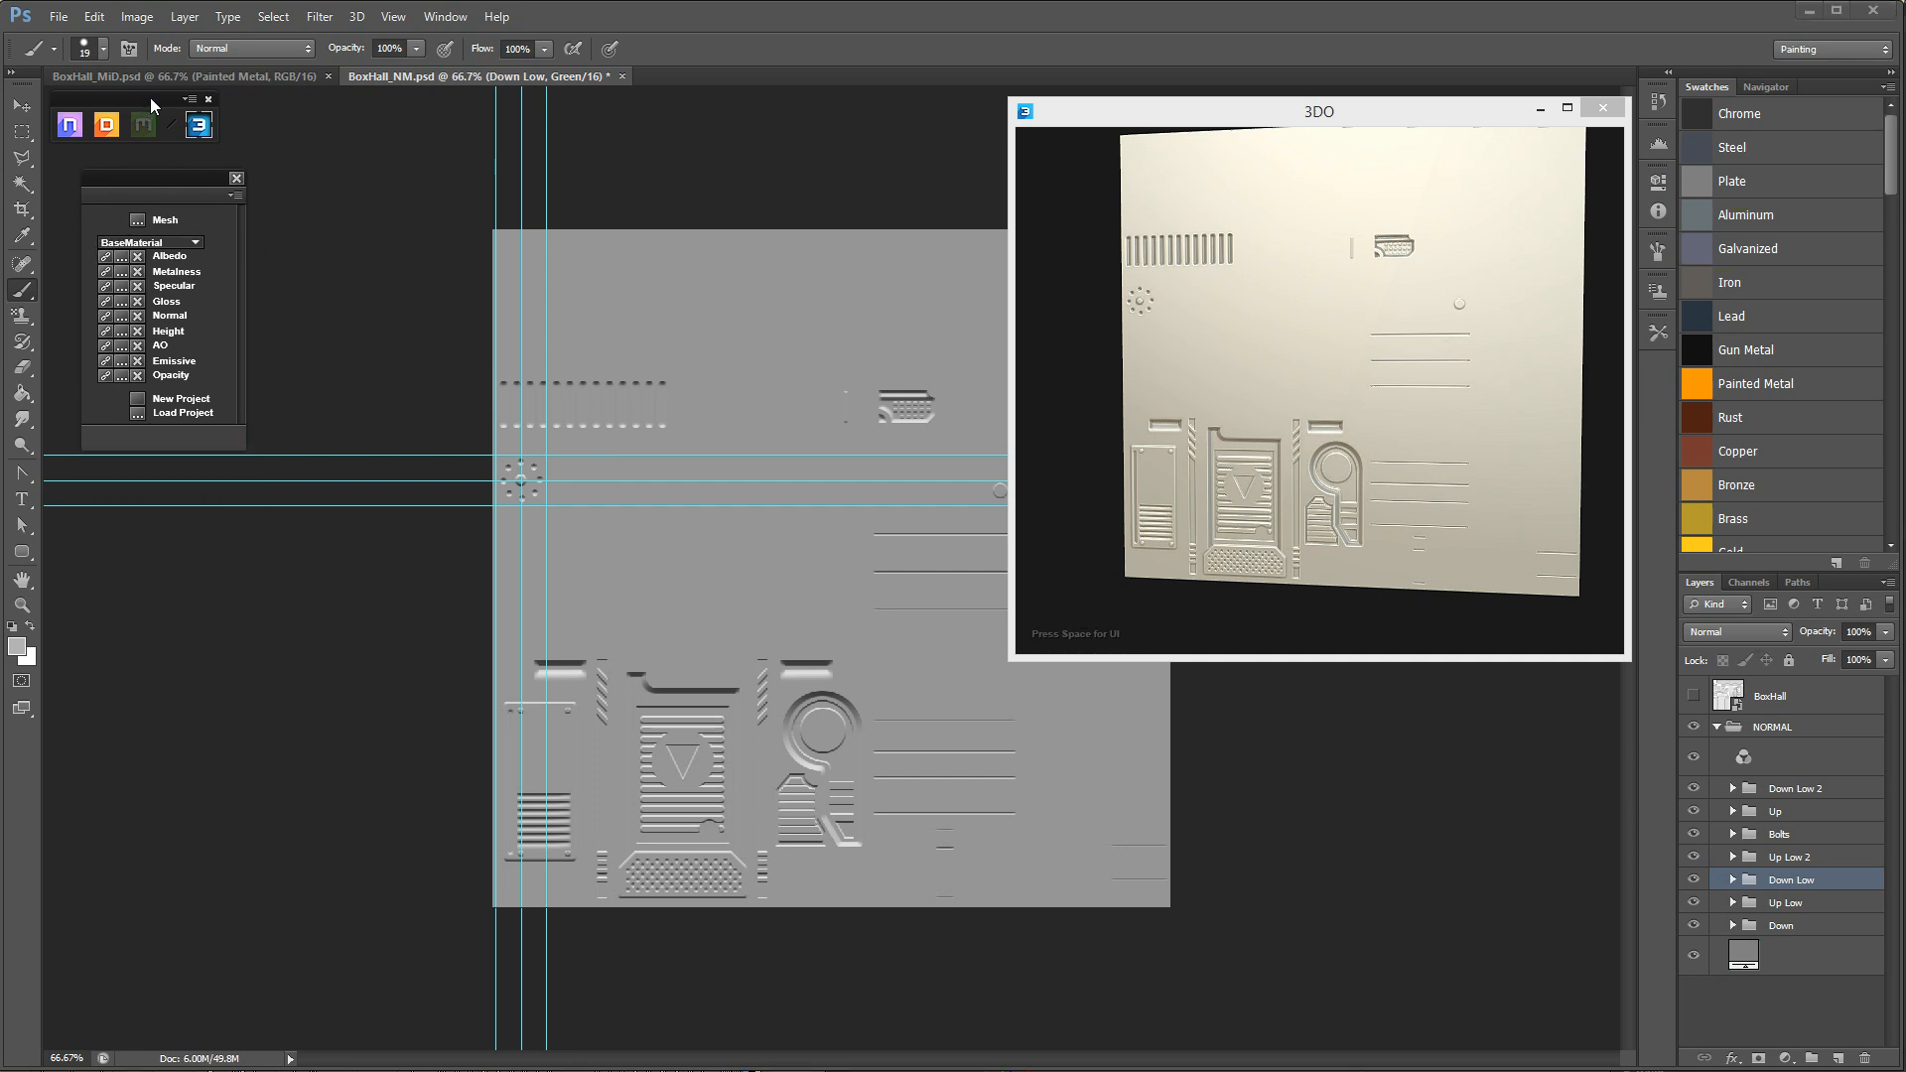
{"action": "left_click_drag", "start_coordinate": [157, 99], "coordinate": [167, 101]}
{"action": "left_click_drag", "start_coordinate": [185, 176], "coordinate": [200, 171]}
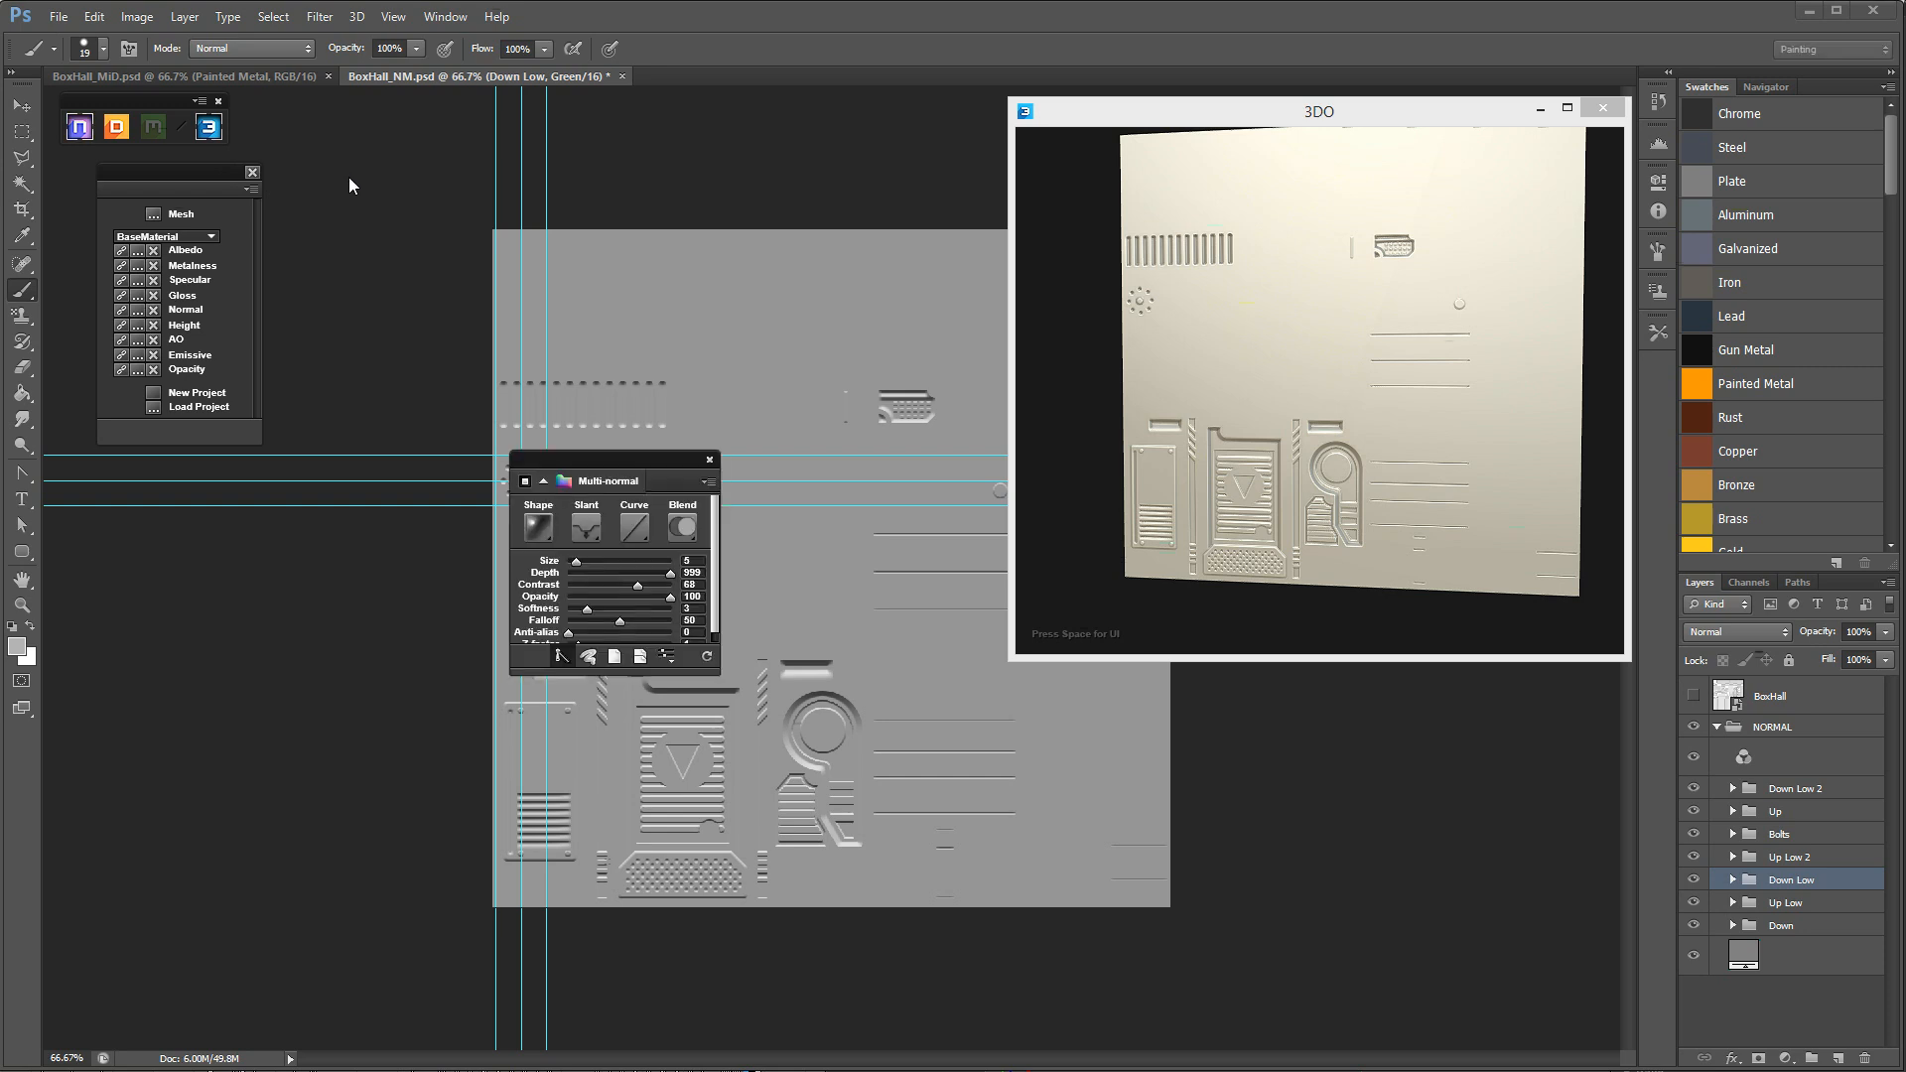
{"action": "left_click_drag", "start_coordinate": [576, 461], "coordinate": [264, 494]}
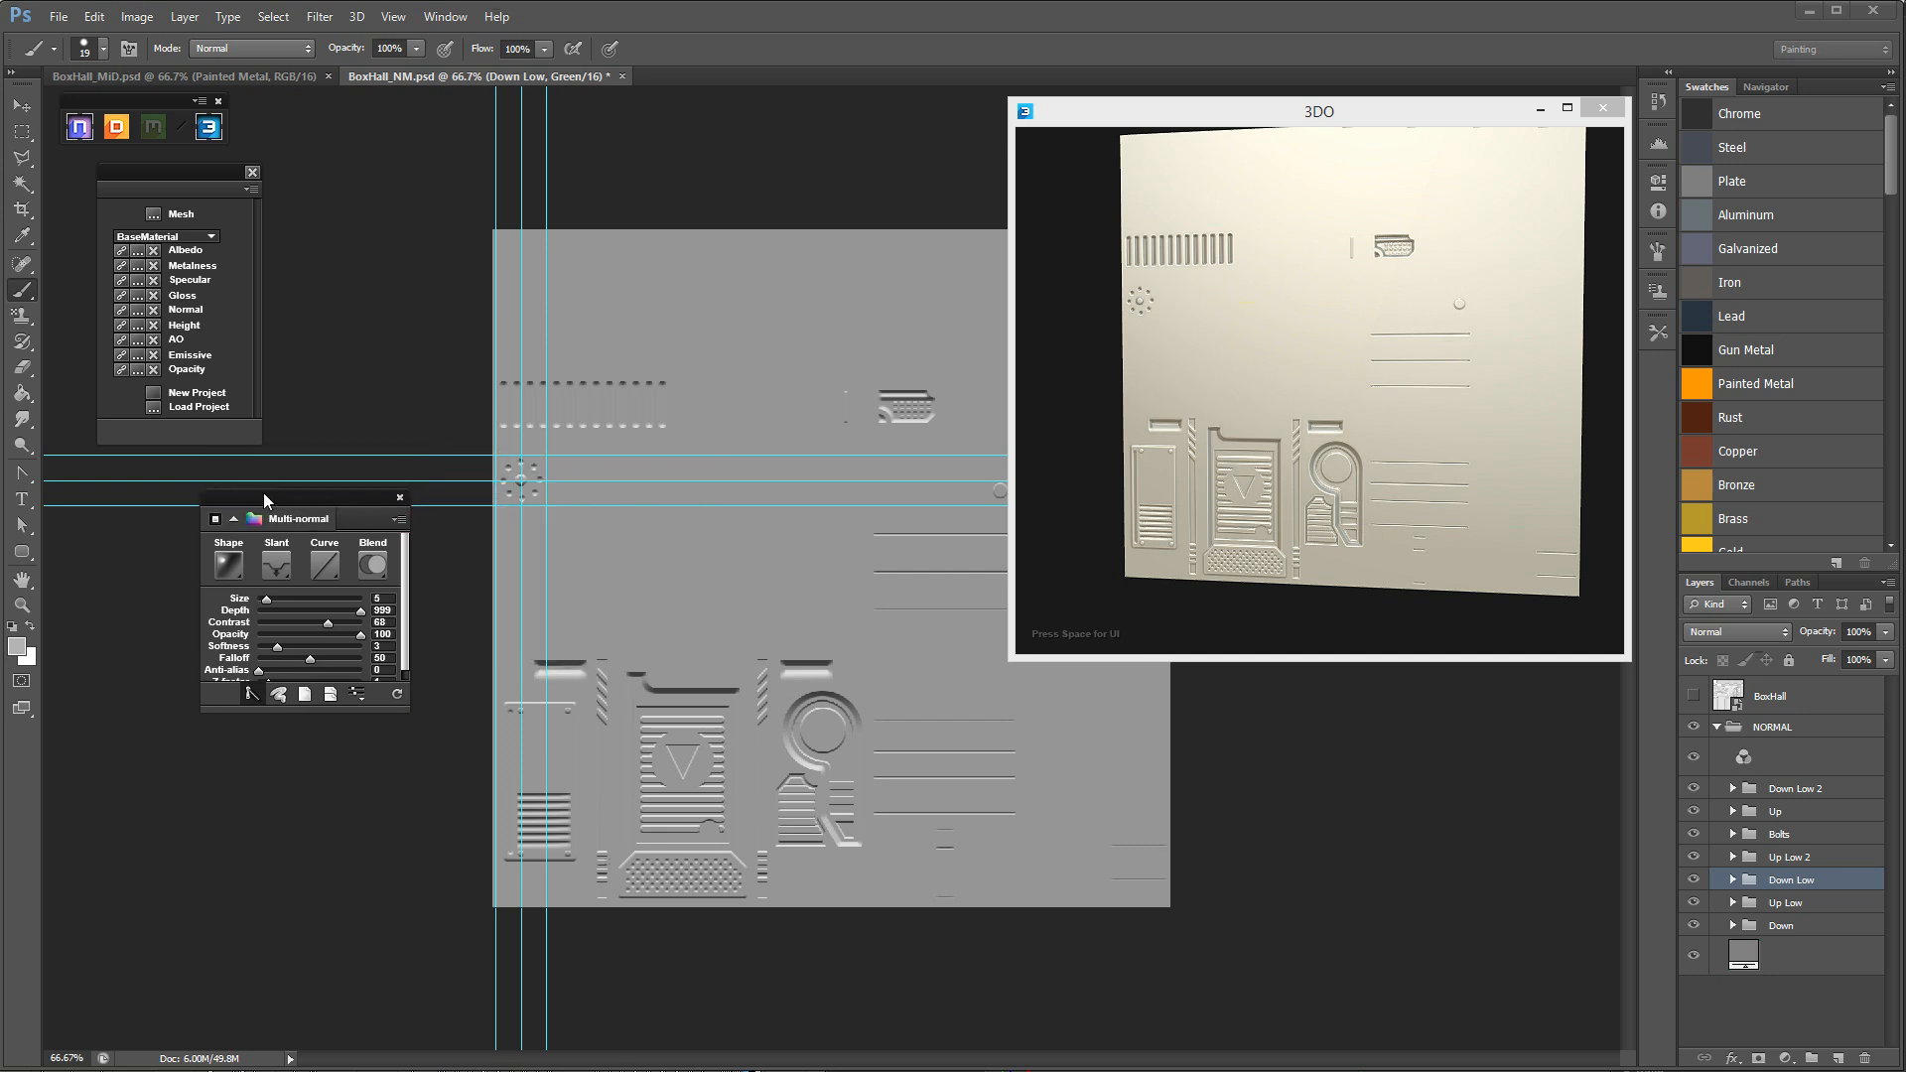
Flip the normal map's Y channel through the Multi-normal preferences, keeping its window beside the artwork.
{"action": "left_click", "coordinate": [400, 521]}
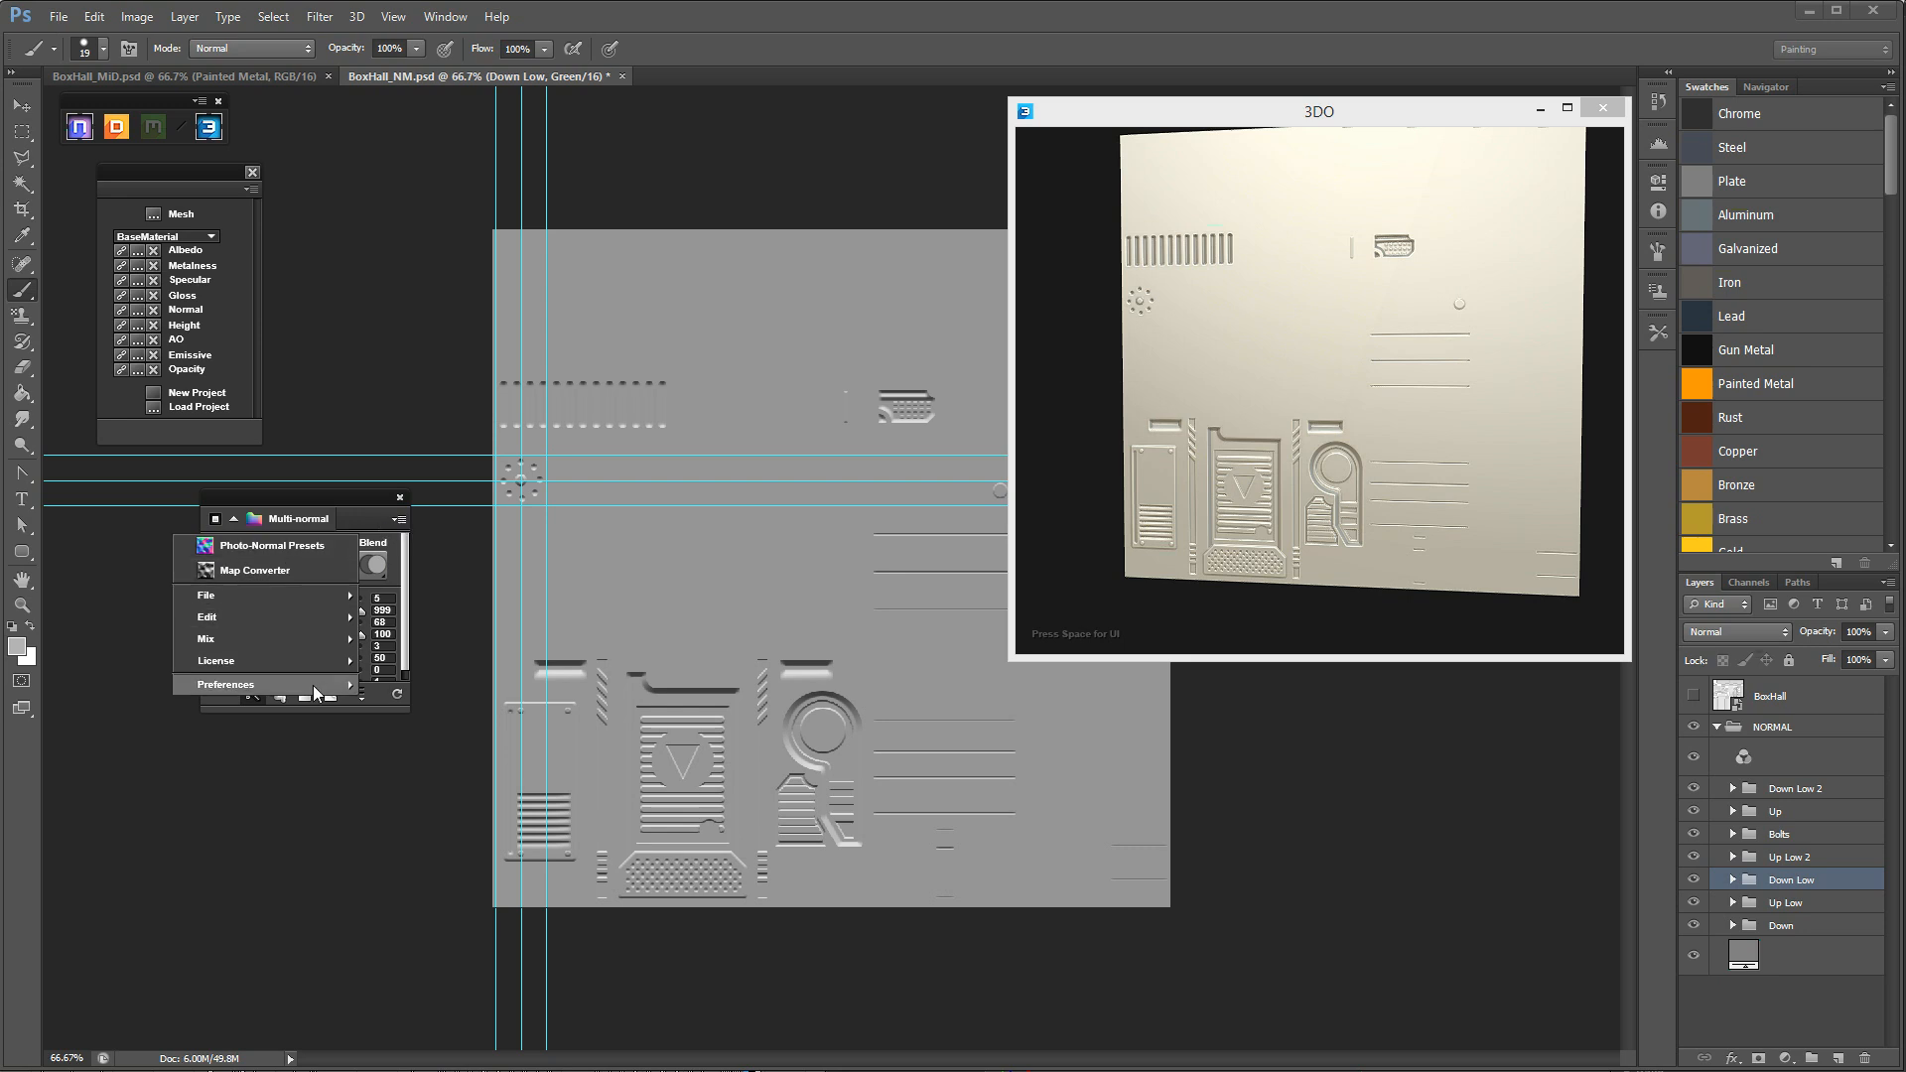
{"action": "mouse_move", "coordinate": [320, 687]}
{"action": "mouse_move", "coordinate": [137, 690]}
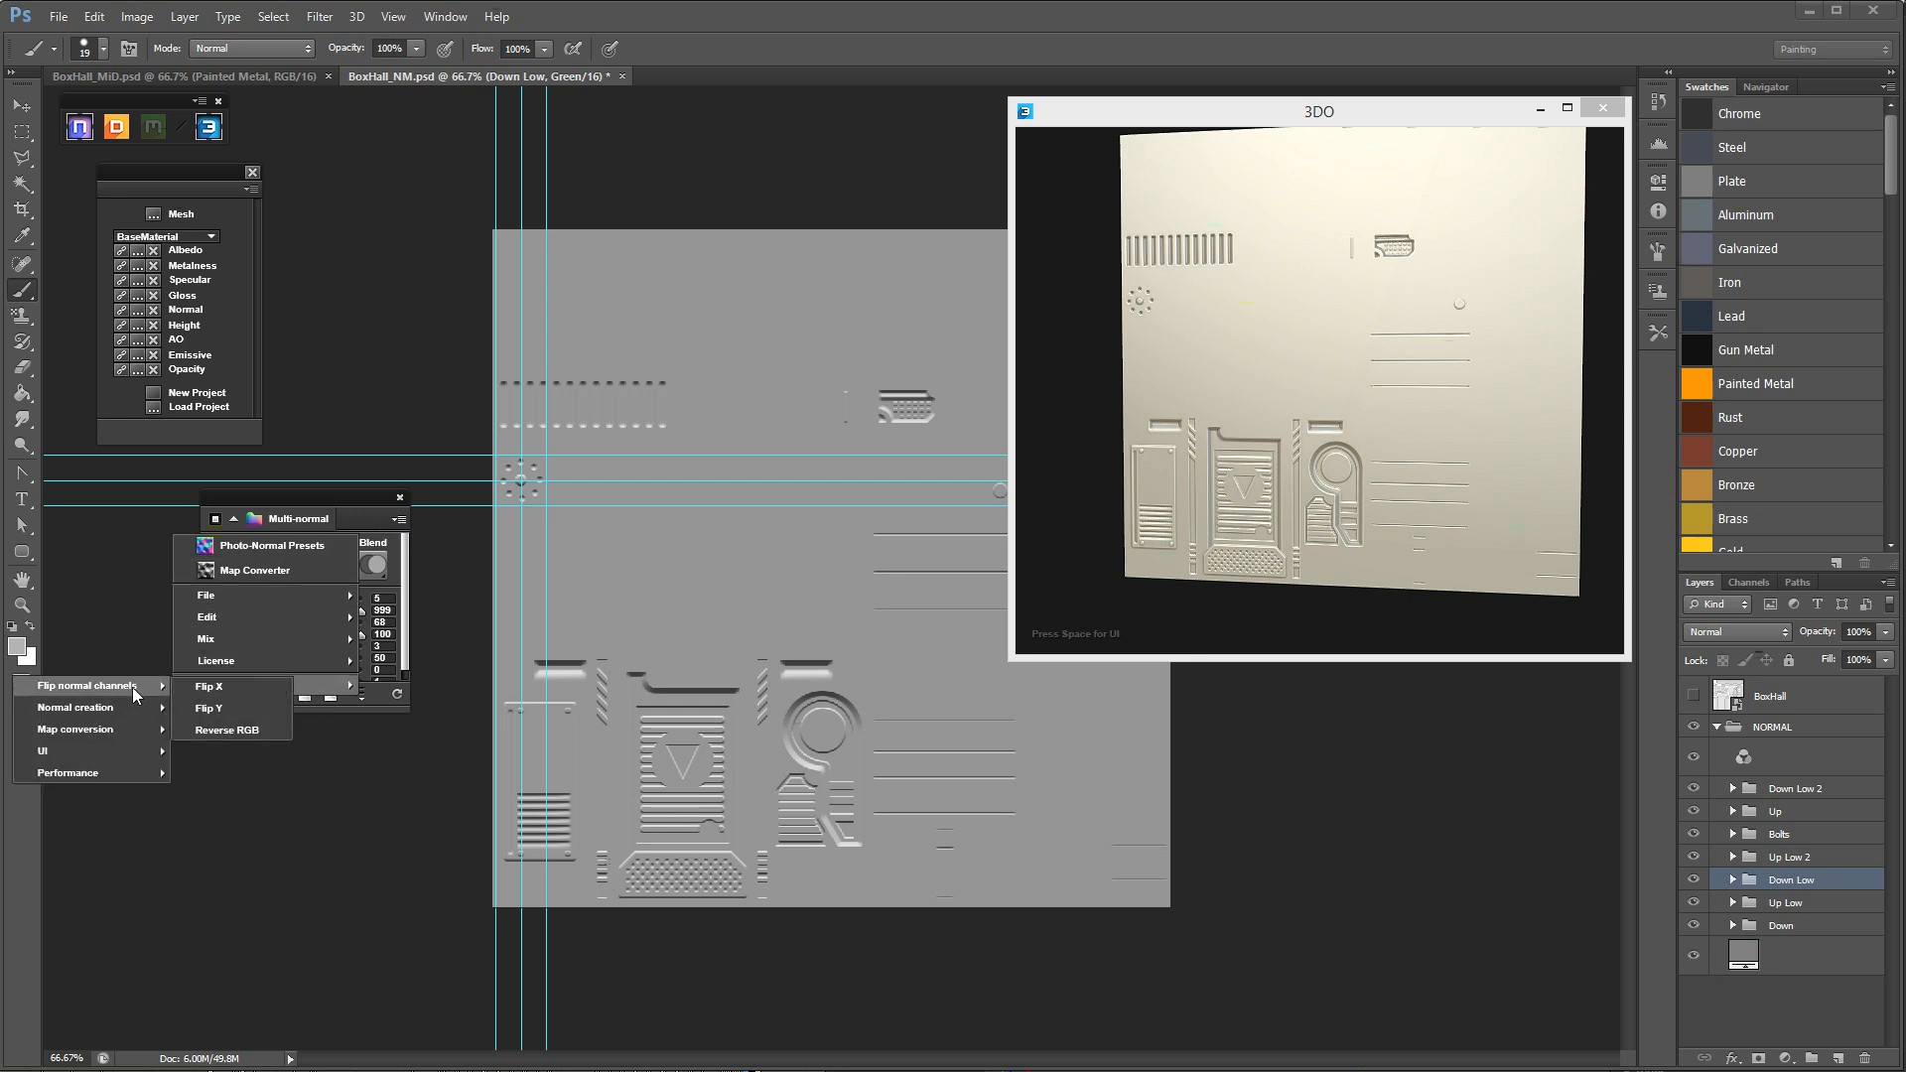
{"action": "left_click", "coordinate": [221, 708]}
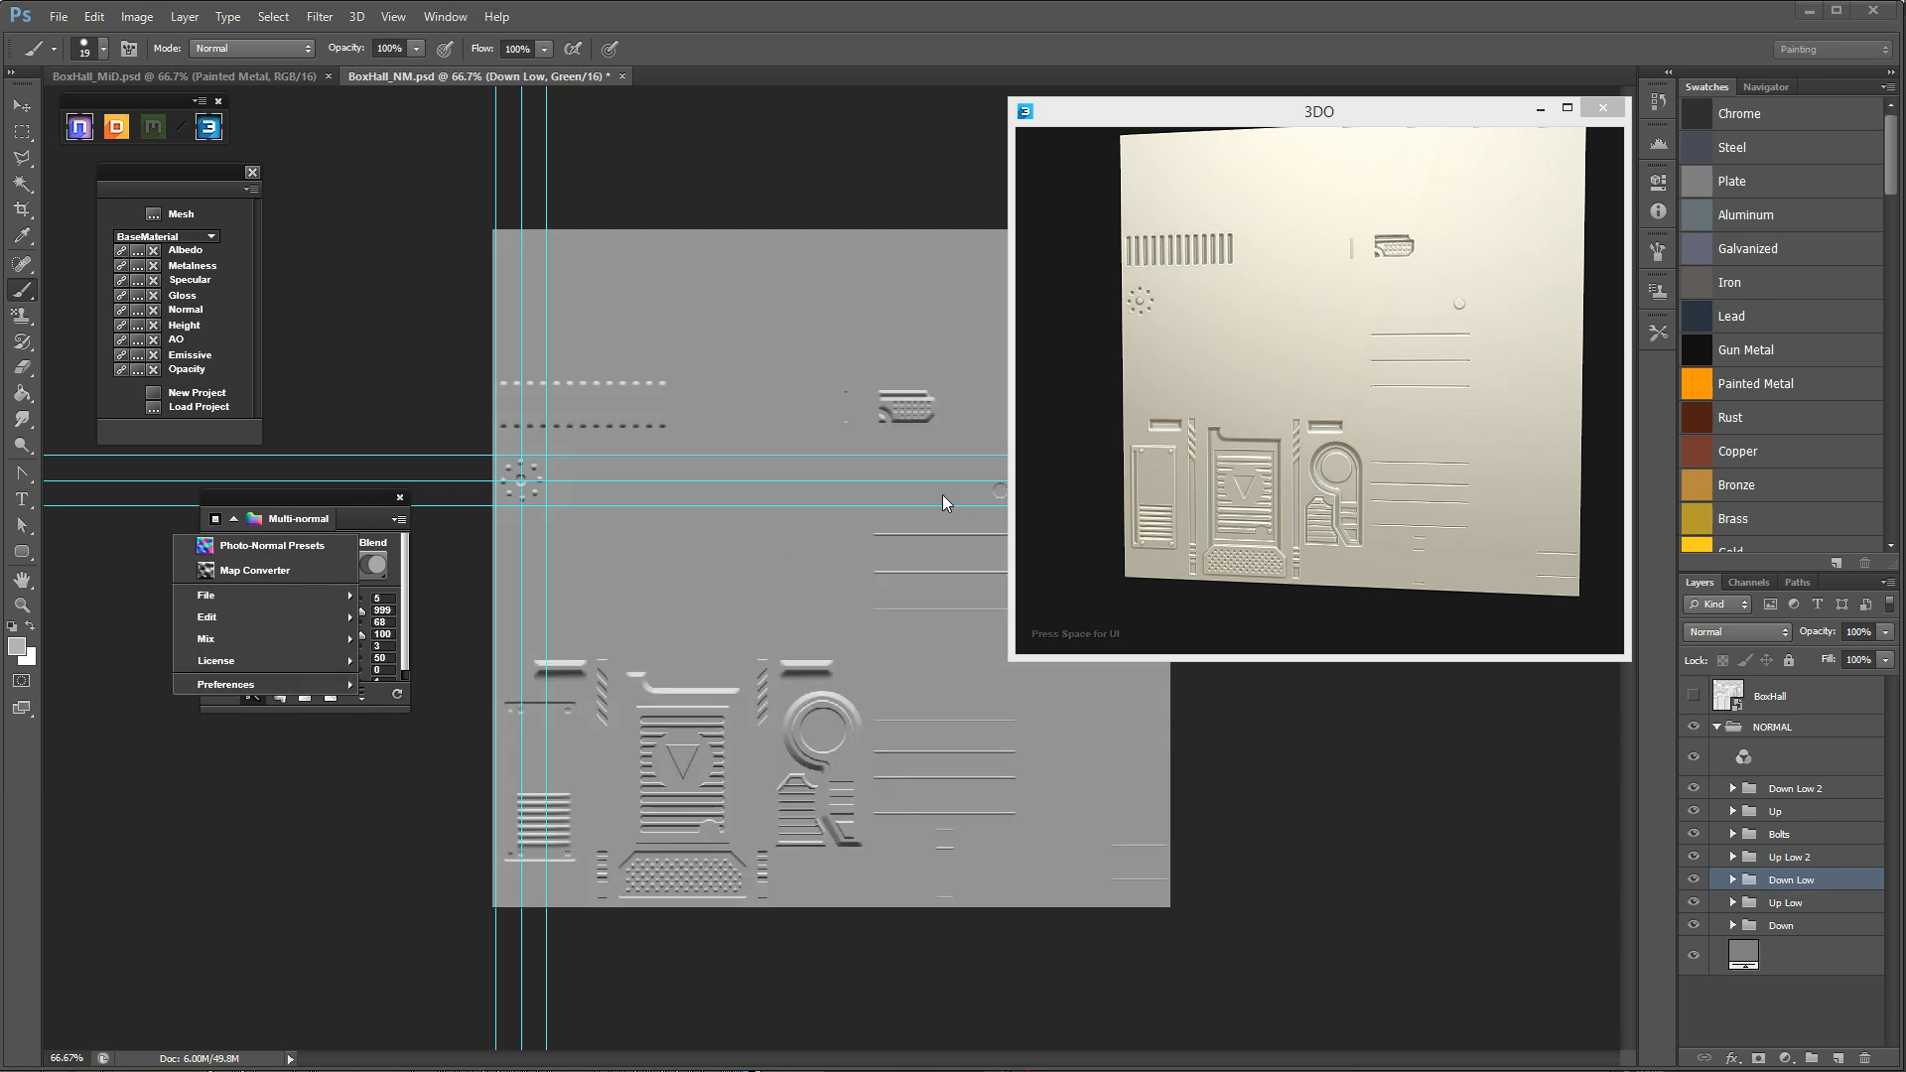
{"action": "left_click", "coordinate": [335, 500]}
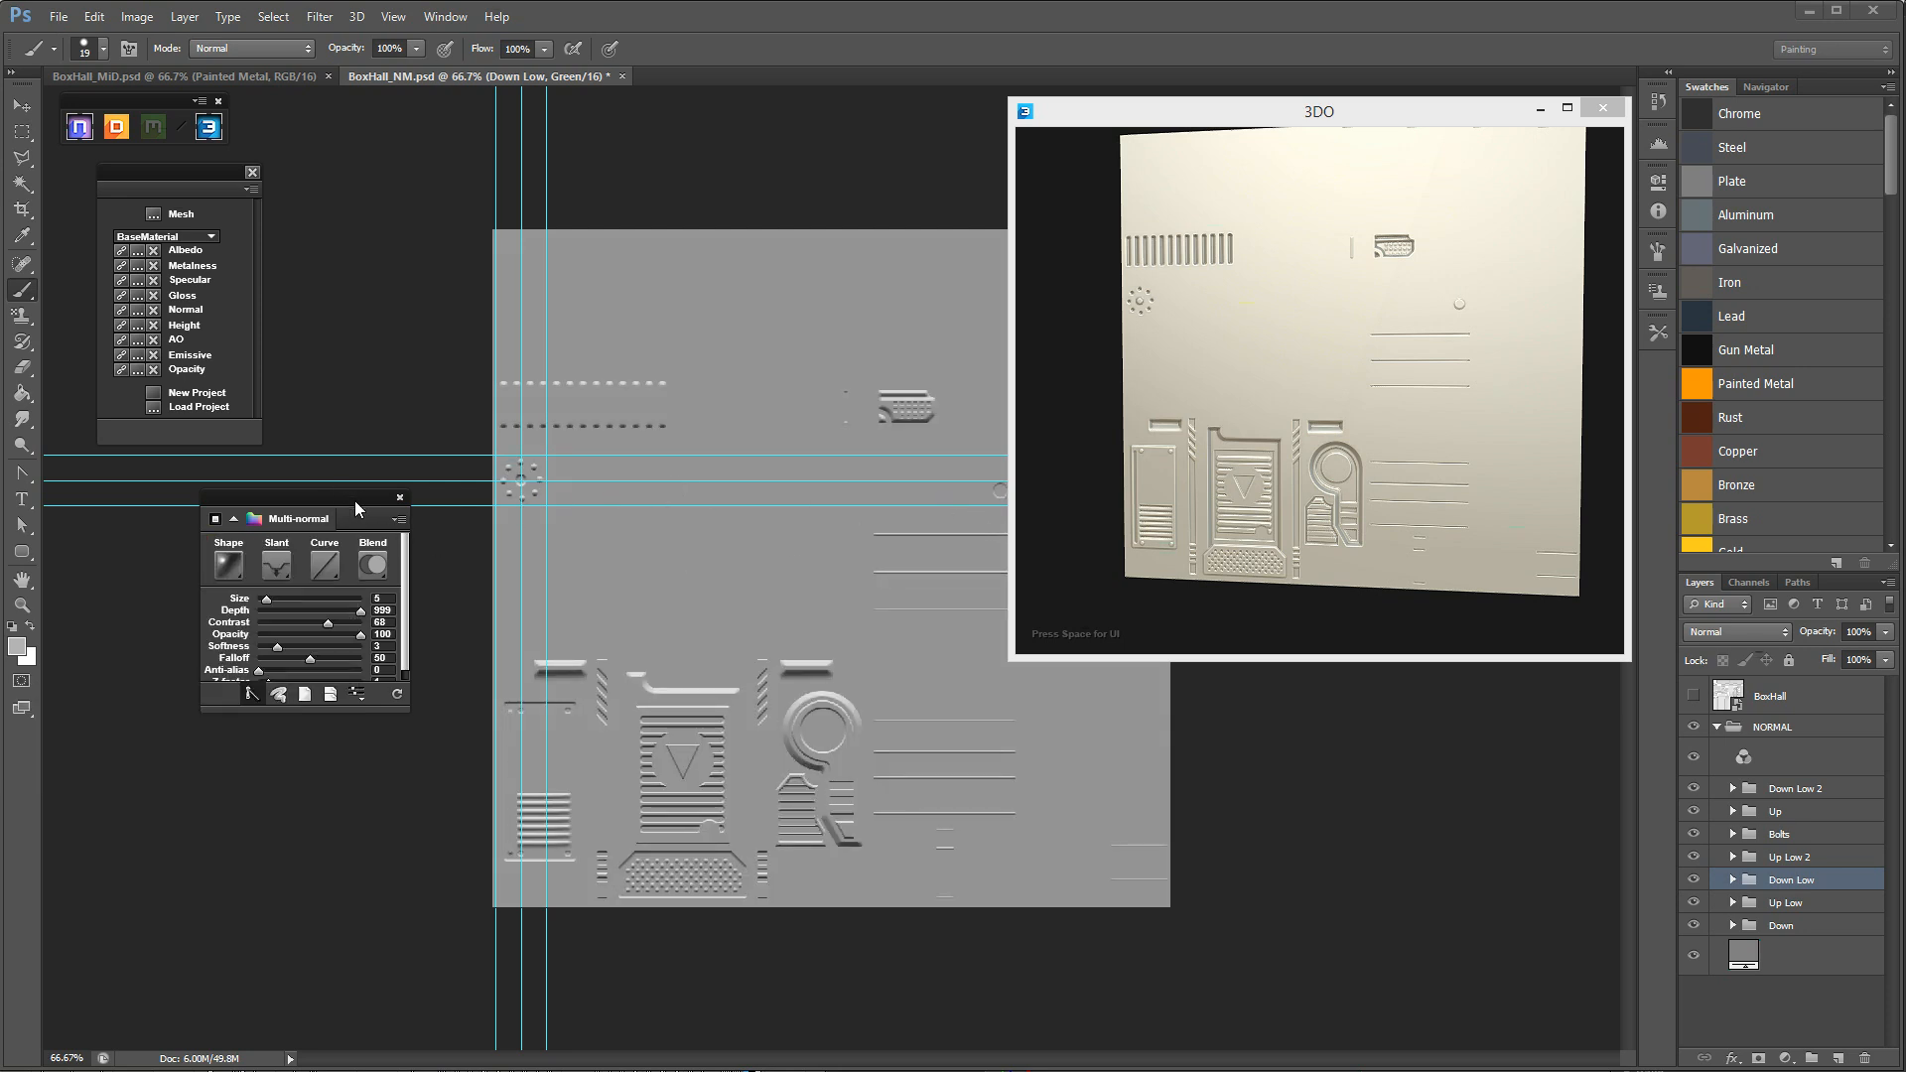
{"action": "left_click_drag", "start_coordinate": [366, 502], "coordinate": [347, 514]}
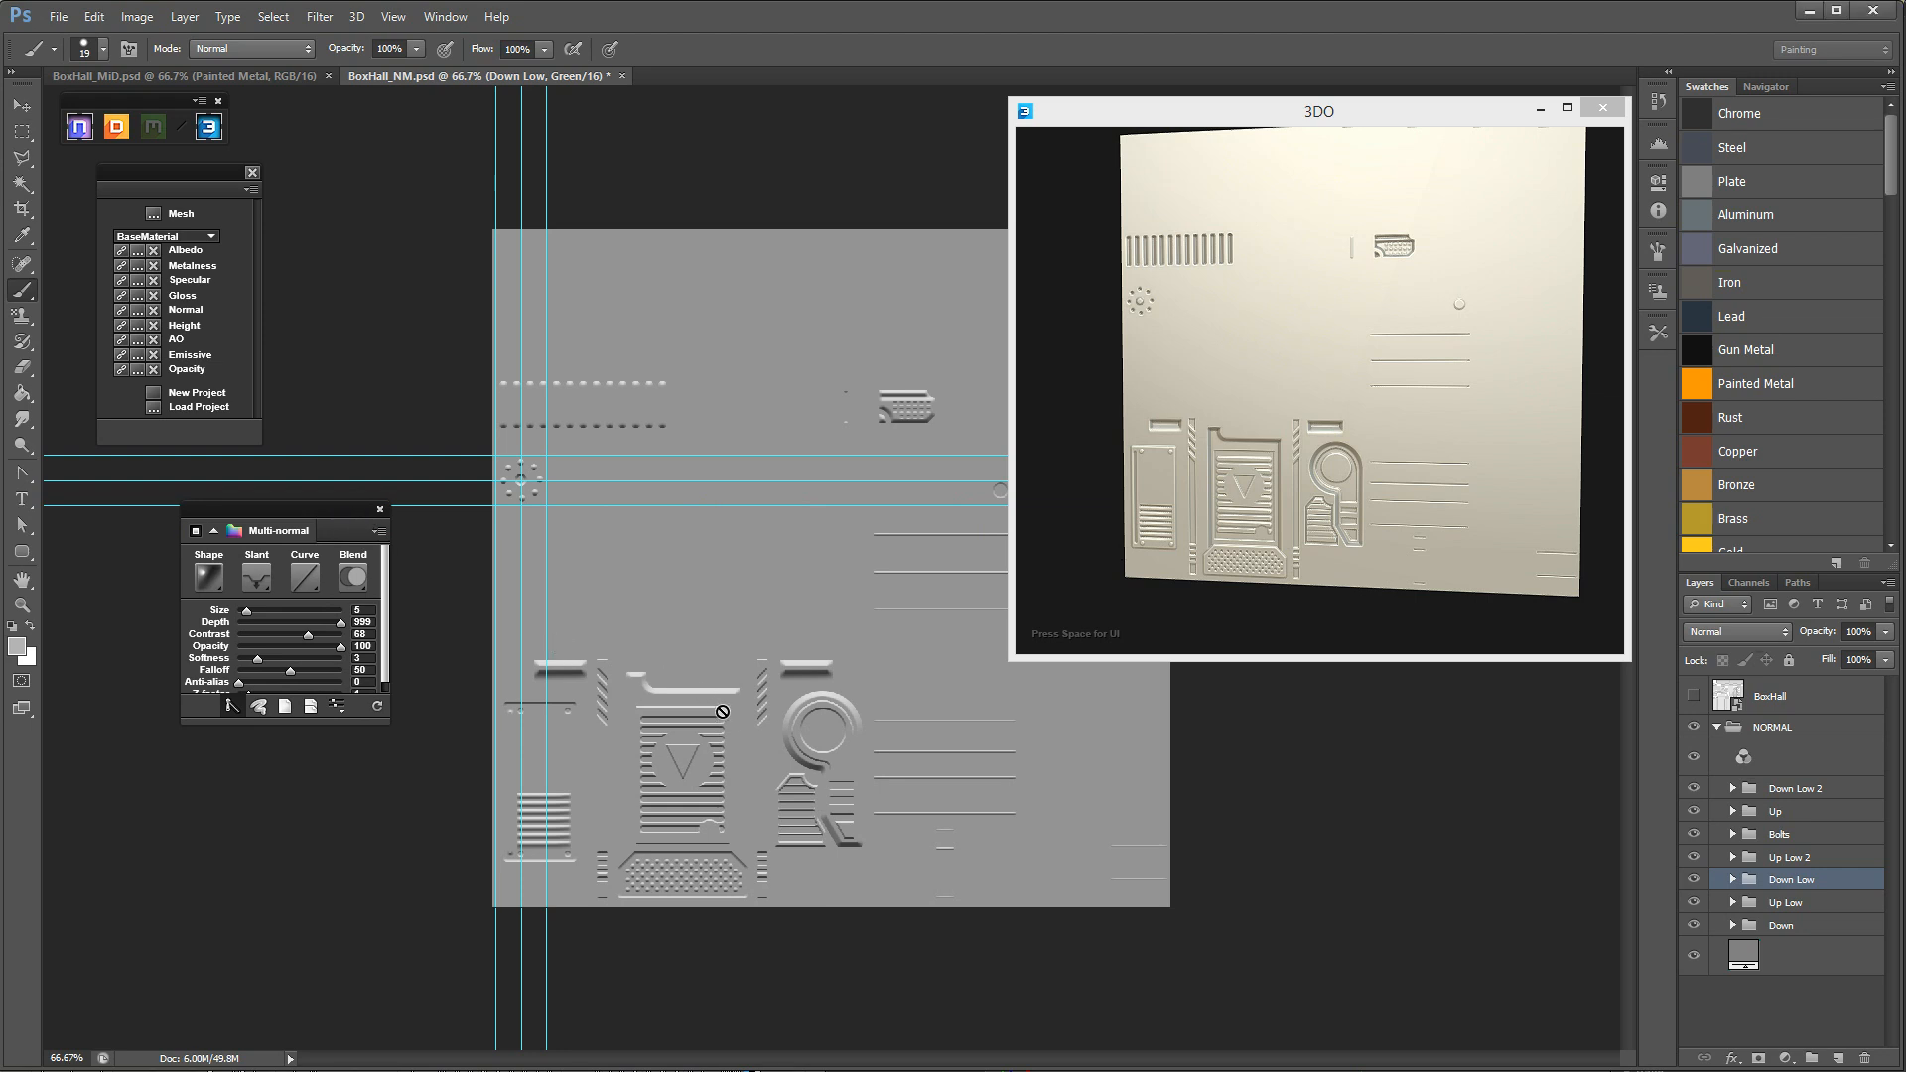
Examine the bevel shading of the flipped Green channel at several magnifications around the central panel details.
{"action": "key", "text": "z"}
{"action": "left_click_drag", "start_coordinate": [744, 732], "coordinate": [794, 746]}
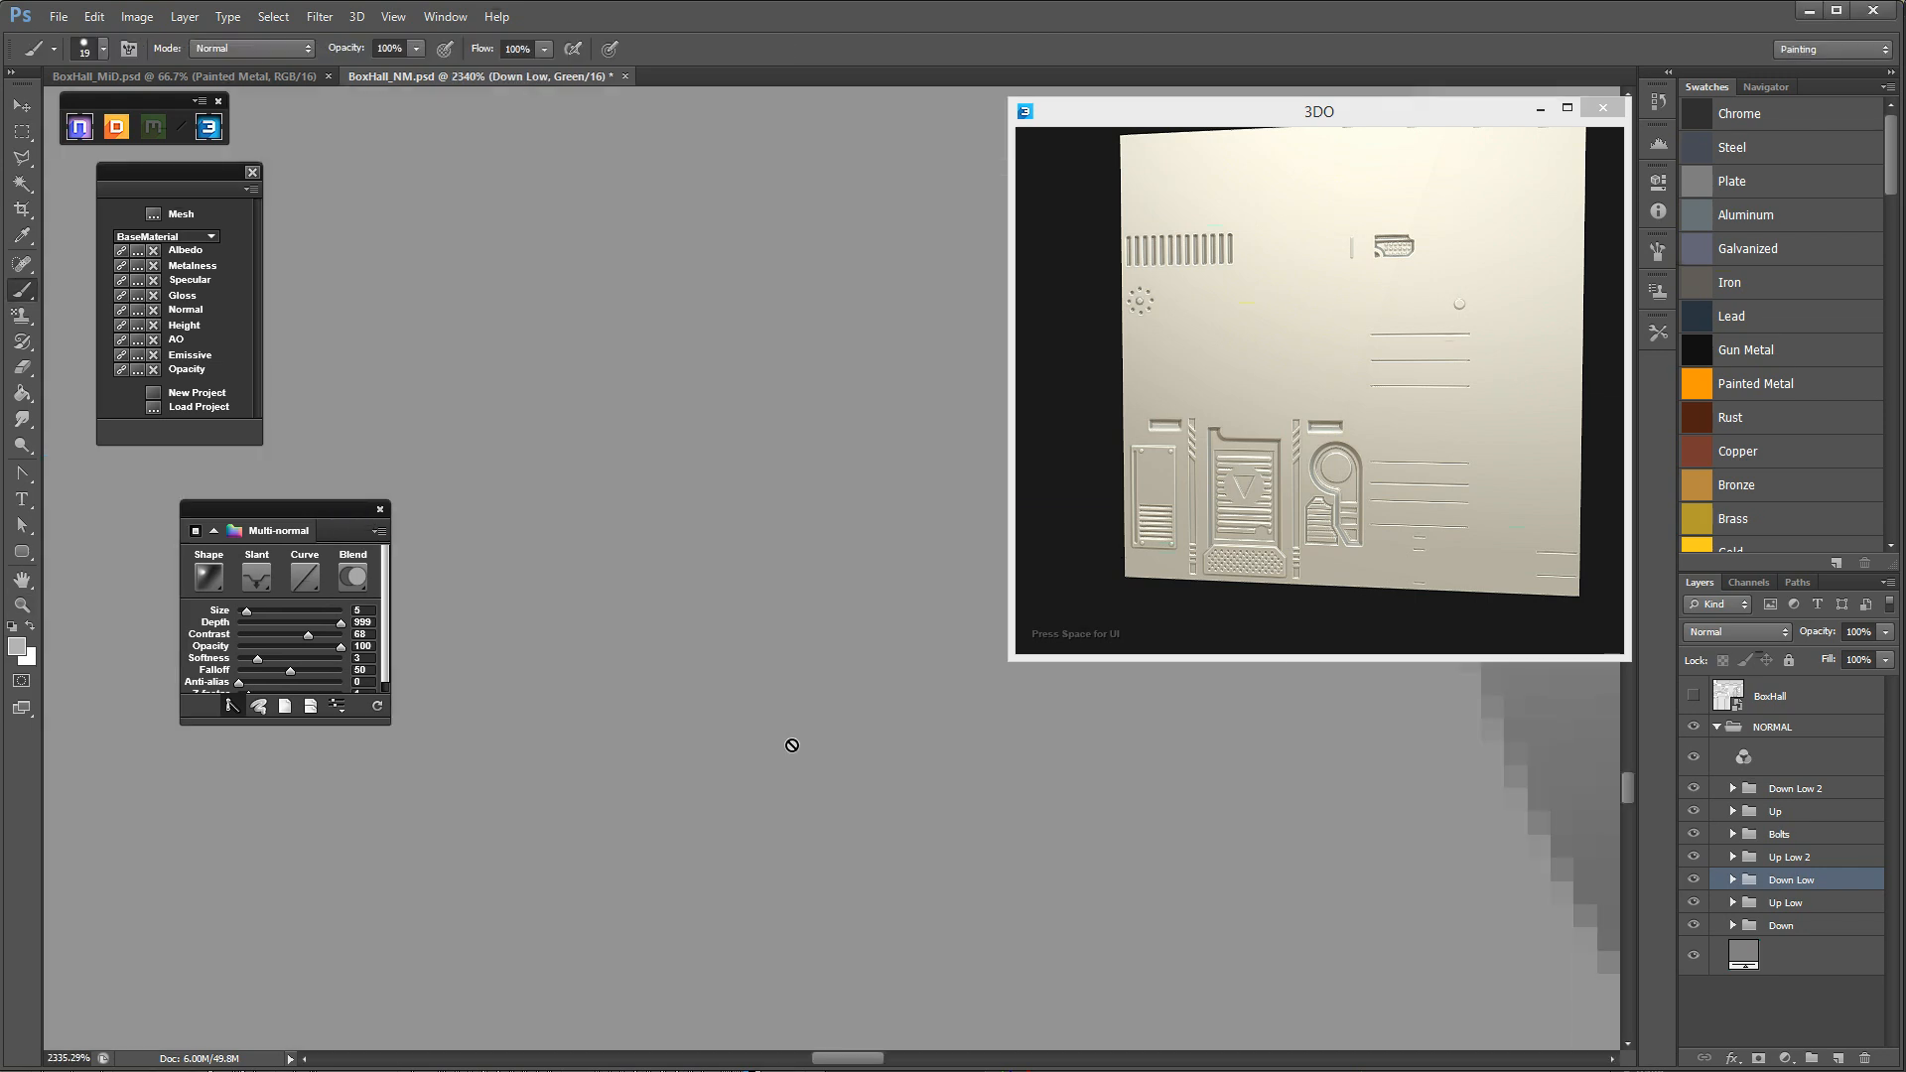
{"action": "left_click", "coordinate": [796, 736], "text": "alt"}
{"action": "left_click", "coordinate": [794, 735], "text": "alt"}
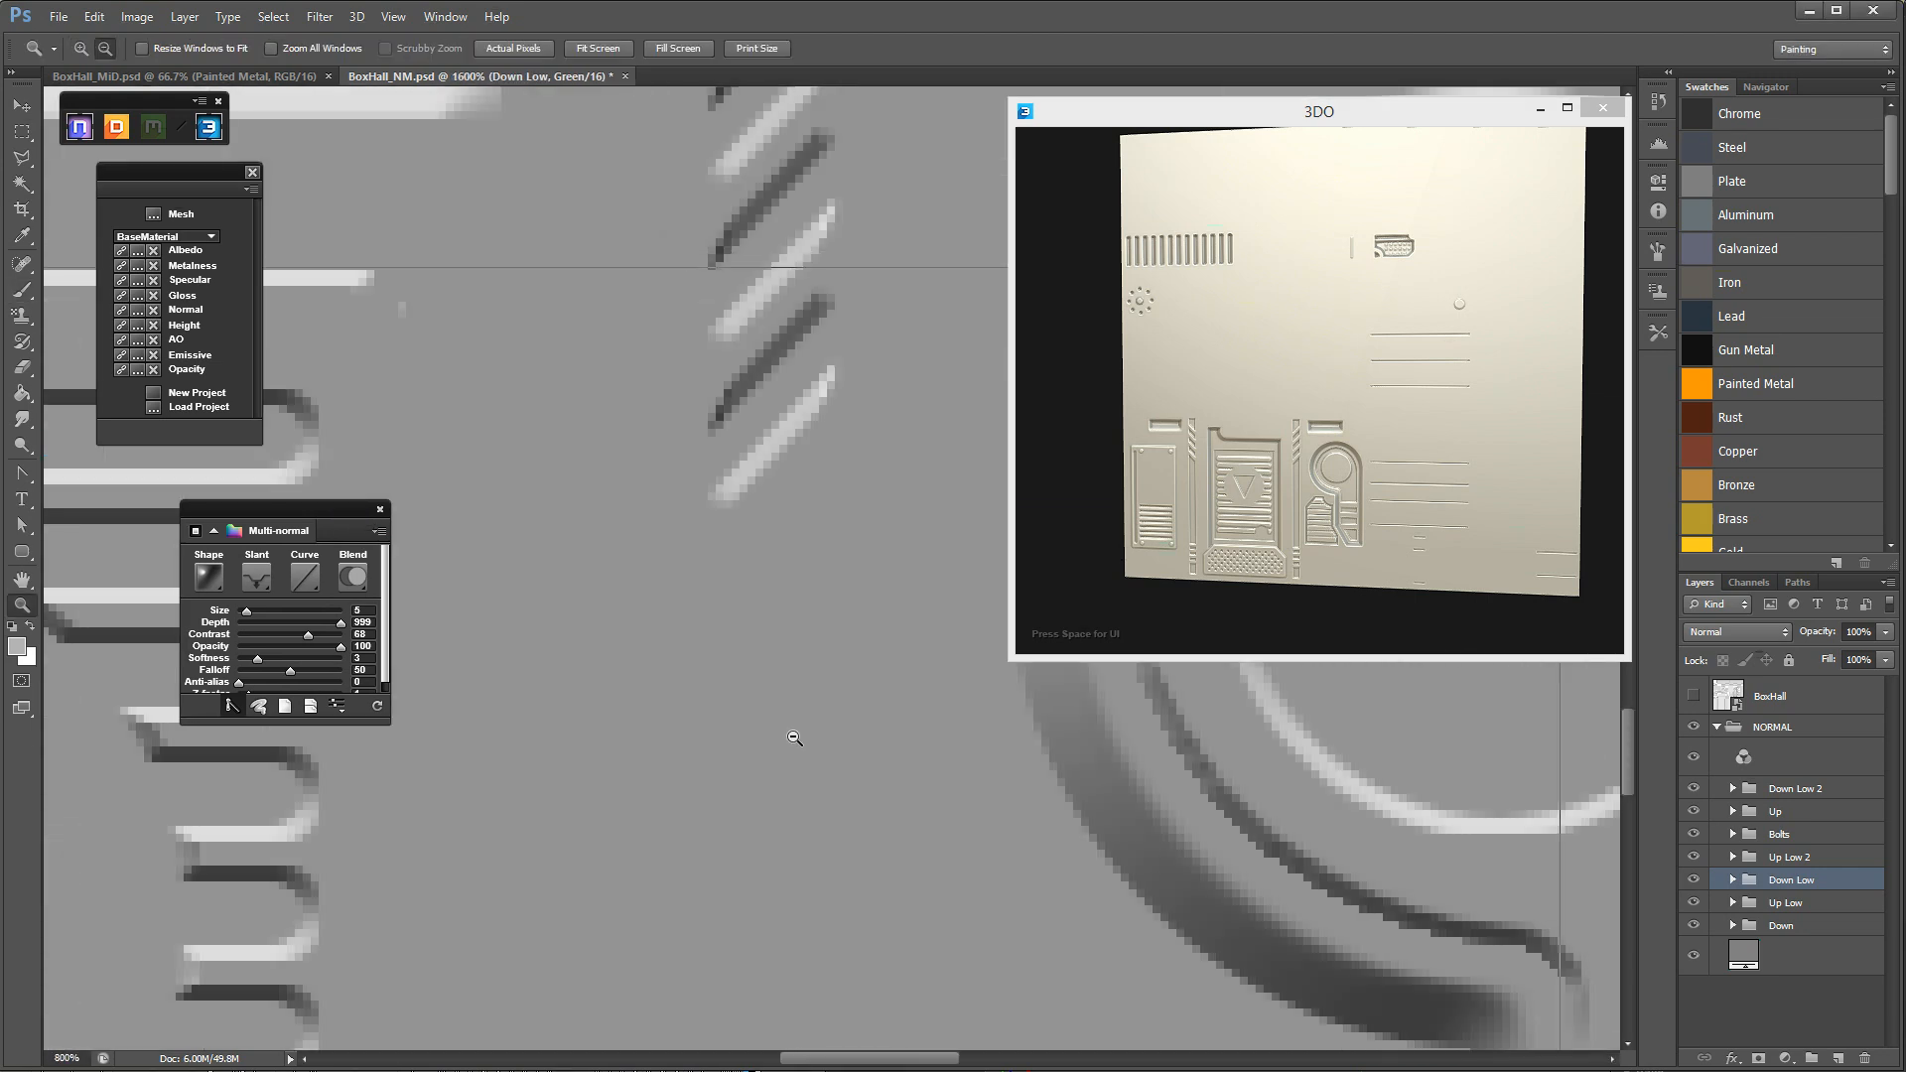
{"action": "left_click", "coordinate": [795, 733], "text": "alt"}
{"action": "left_click", "coordinate": [796, 731], "text": "alt"}
{"action": "left_click", "coordinate": [796, 730], "text": "alt"}
{"action": "left_click", "coordinate": [797, 729], "text": "alt"}
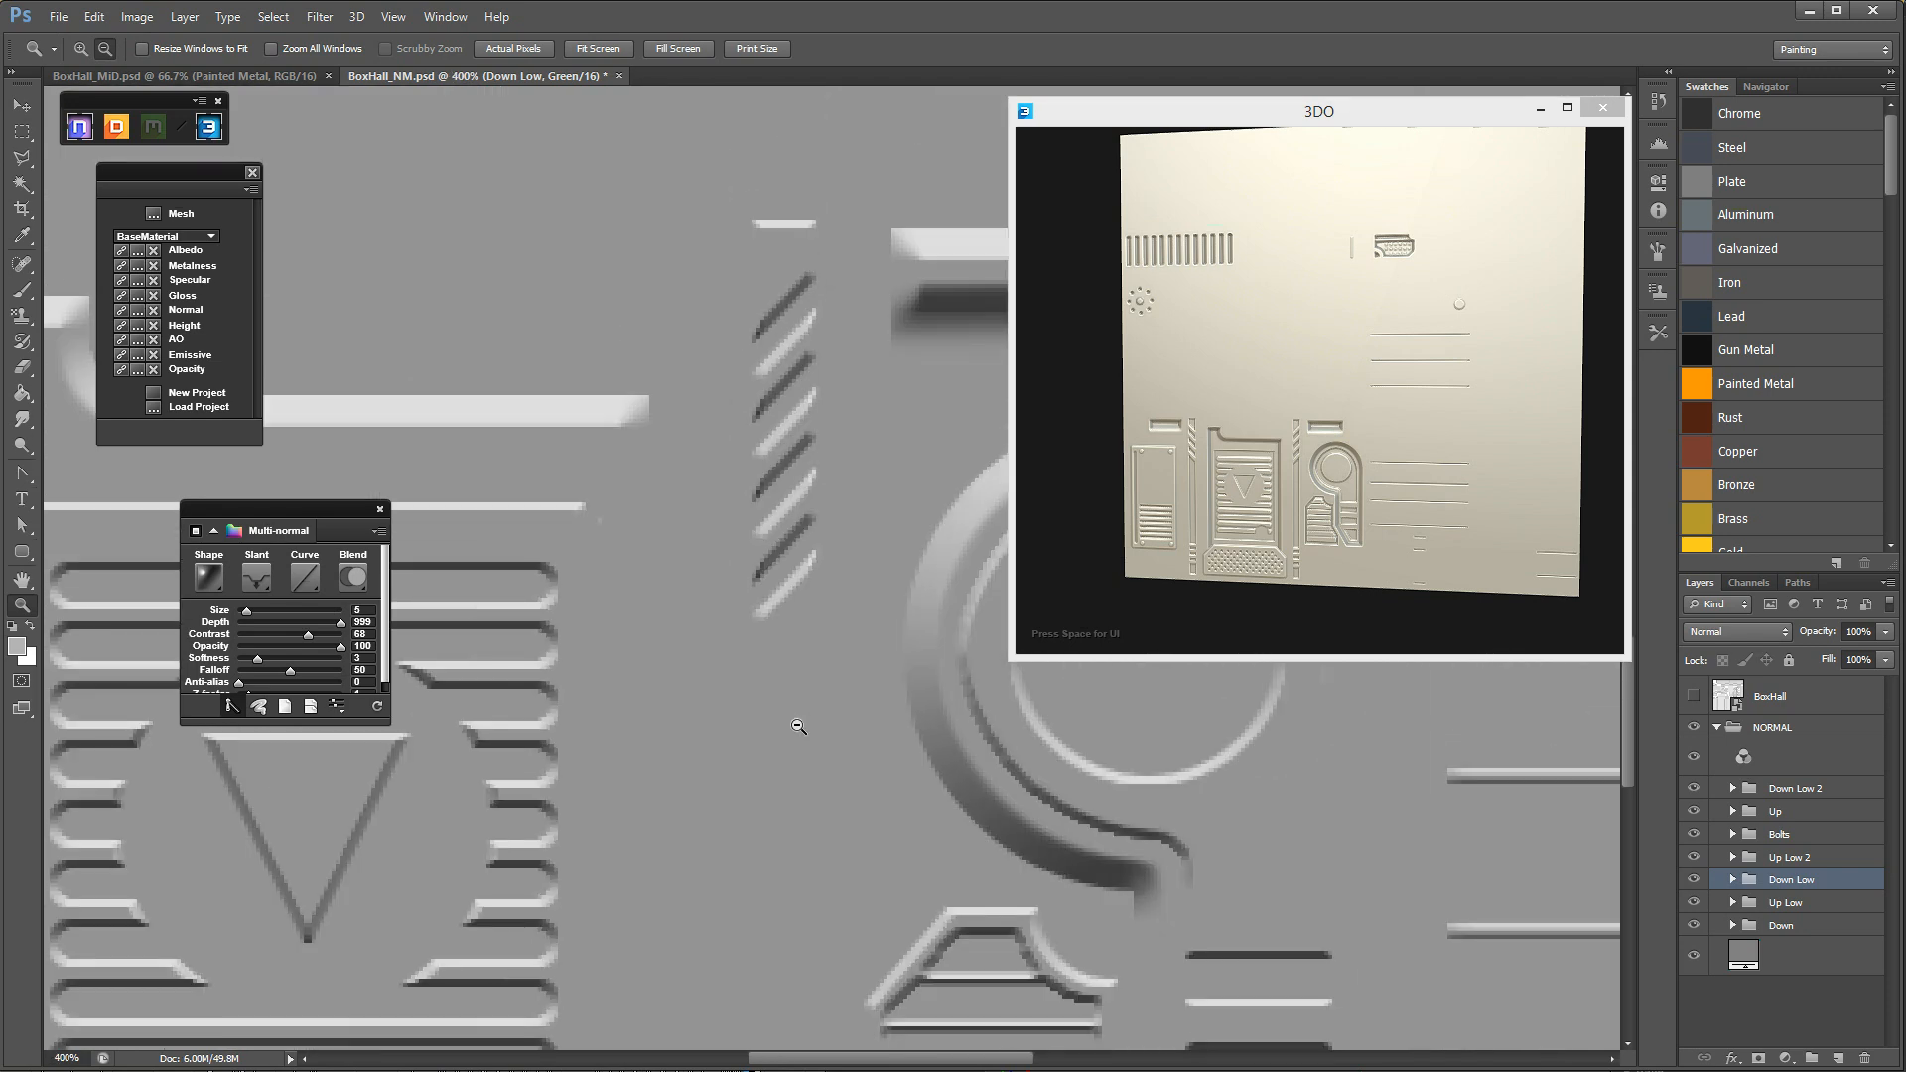
{"action": "left_click", "coordinate": [800, 723], "text": "alt"}
{"action": "left_click", "coordinate": [801, 723], "text": "alt"}
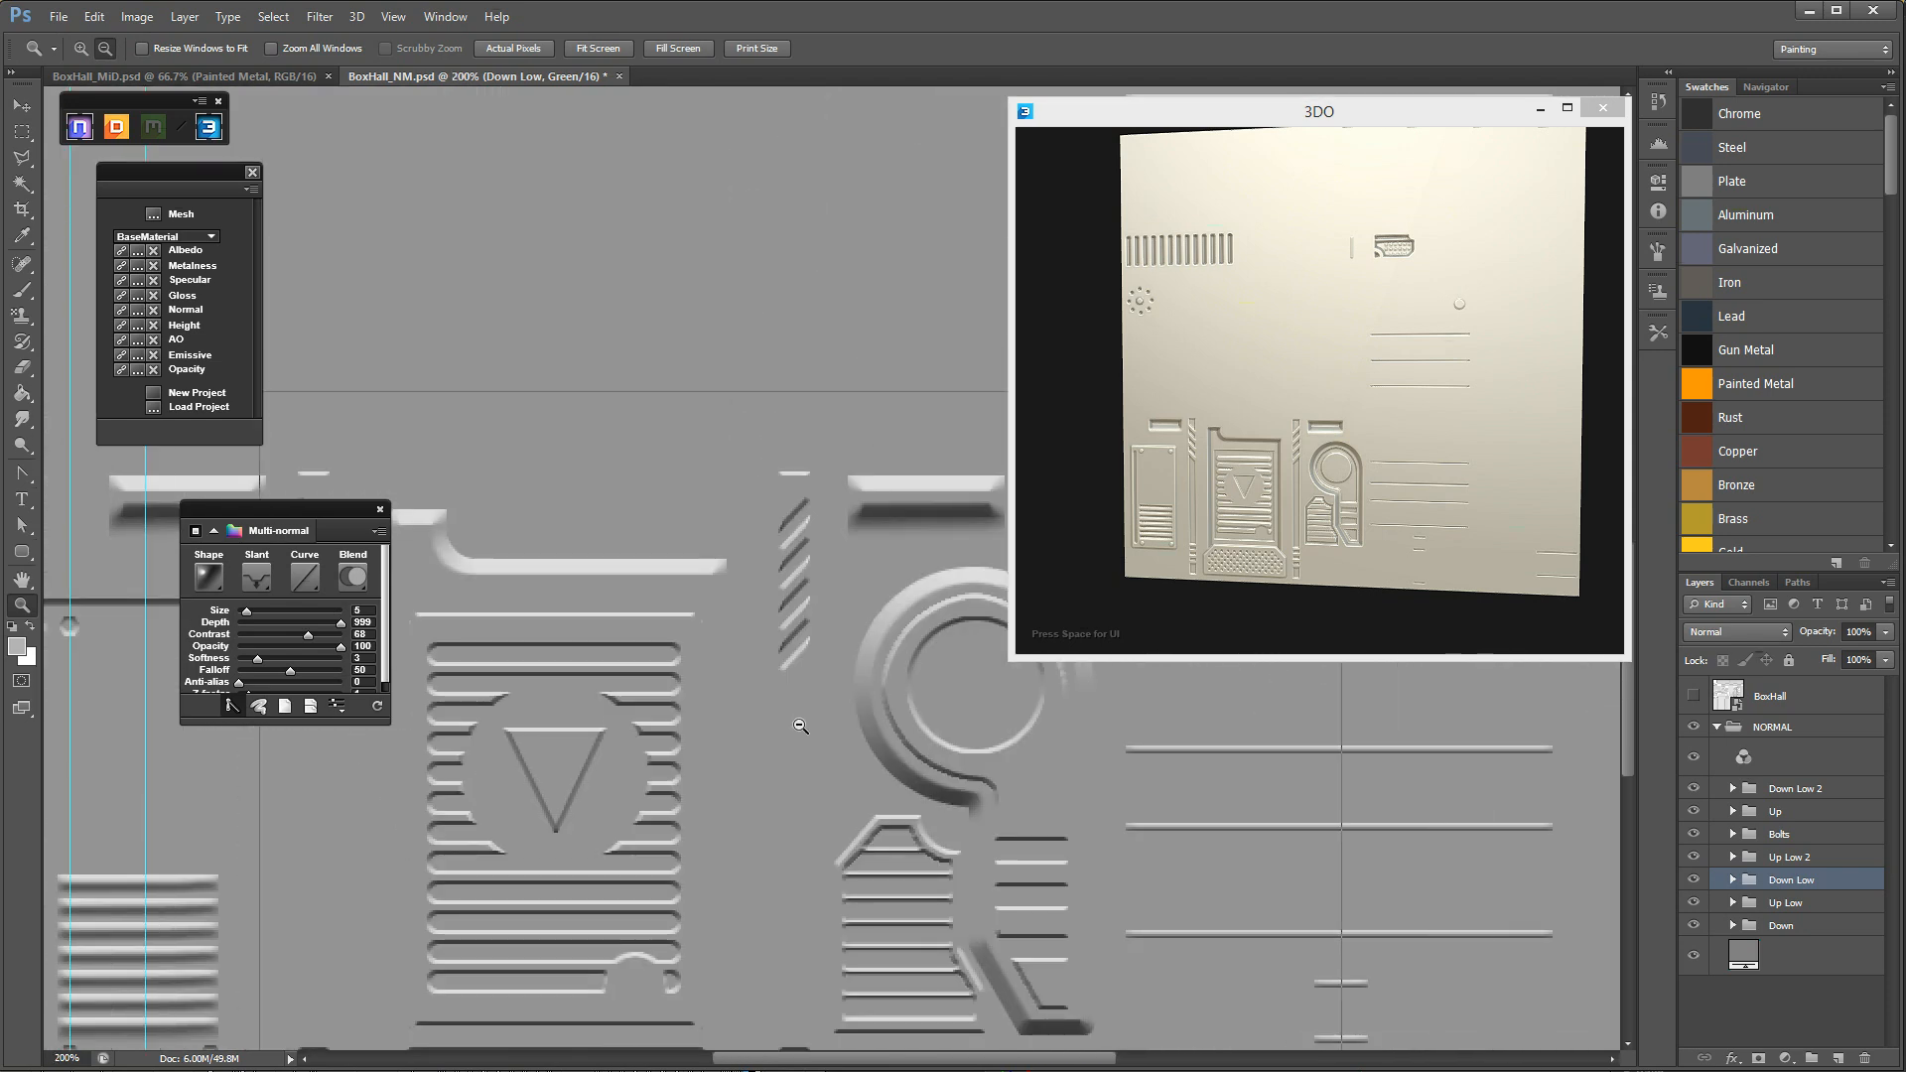
{"action": "left_click", "coordinate": [804, 721], "text": "alt"}
{"action": "key", "text": "b"}
{"action": "key", "text": "z"}
{"action": "left_click_drag", "start_coordinate": [814, 705], "coordinate": [786, 684]}
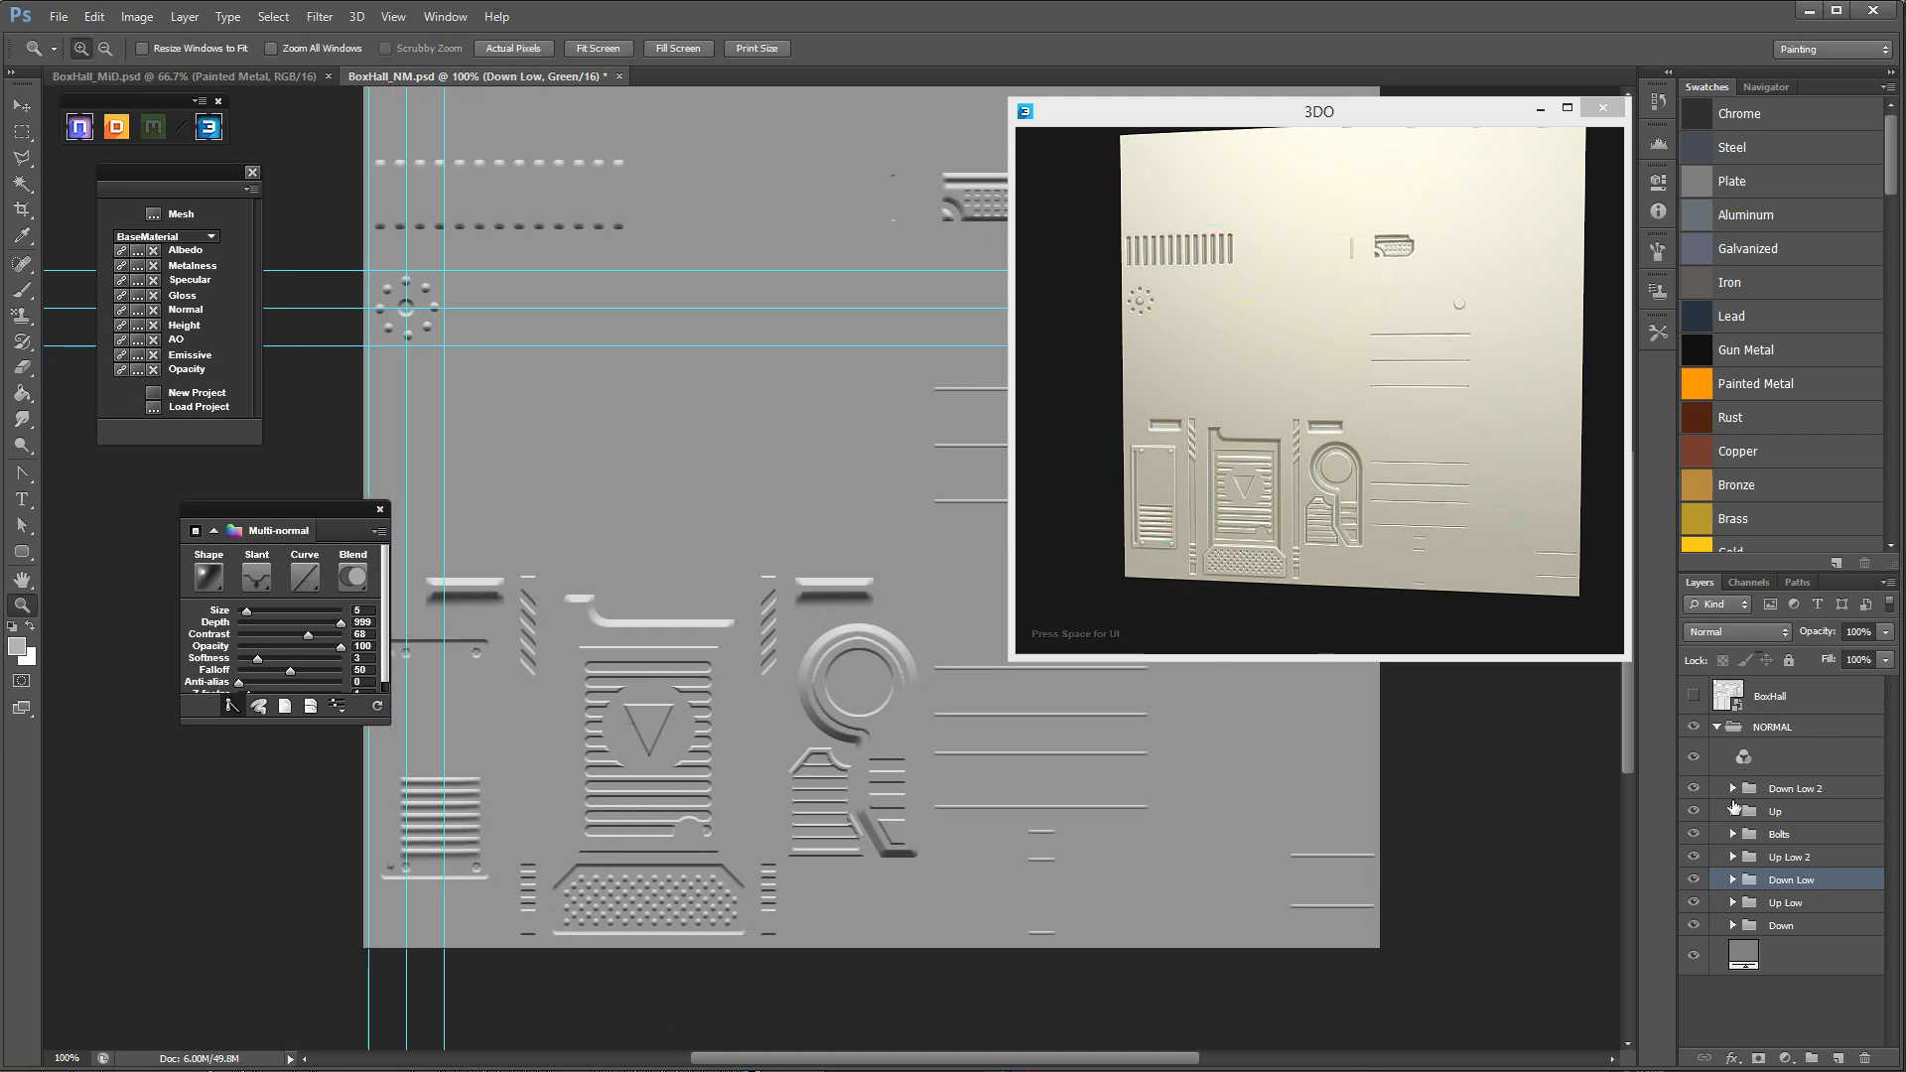
Show all RGB channels of the normal map again and return to the layer list.
{"action": "left_click", "coordinate": [1756, 582]}
{"action": "left_click", "coordinate": [1777, 613]}
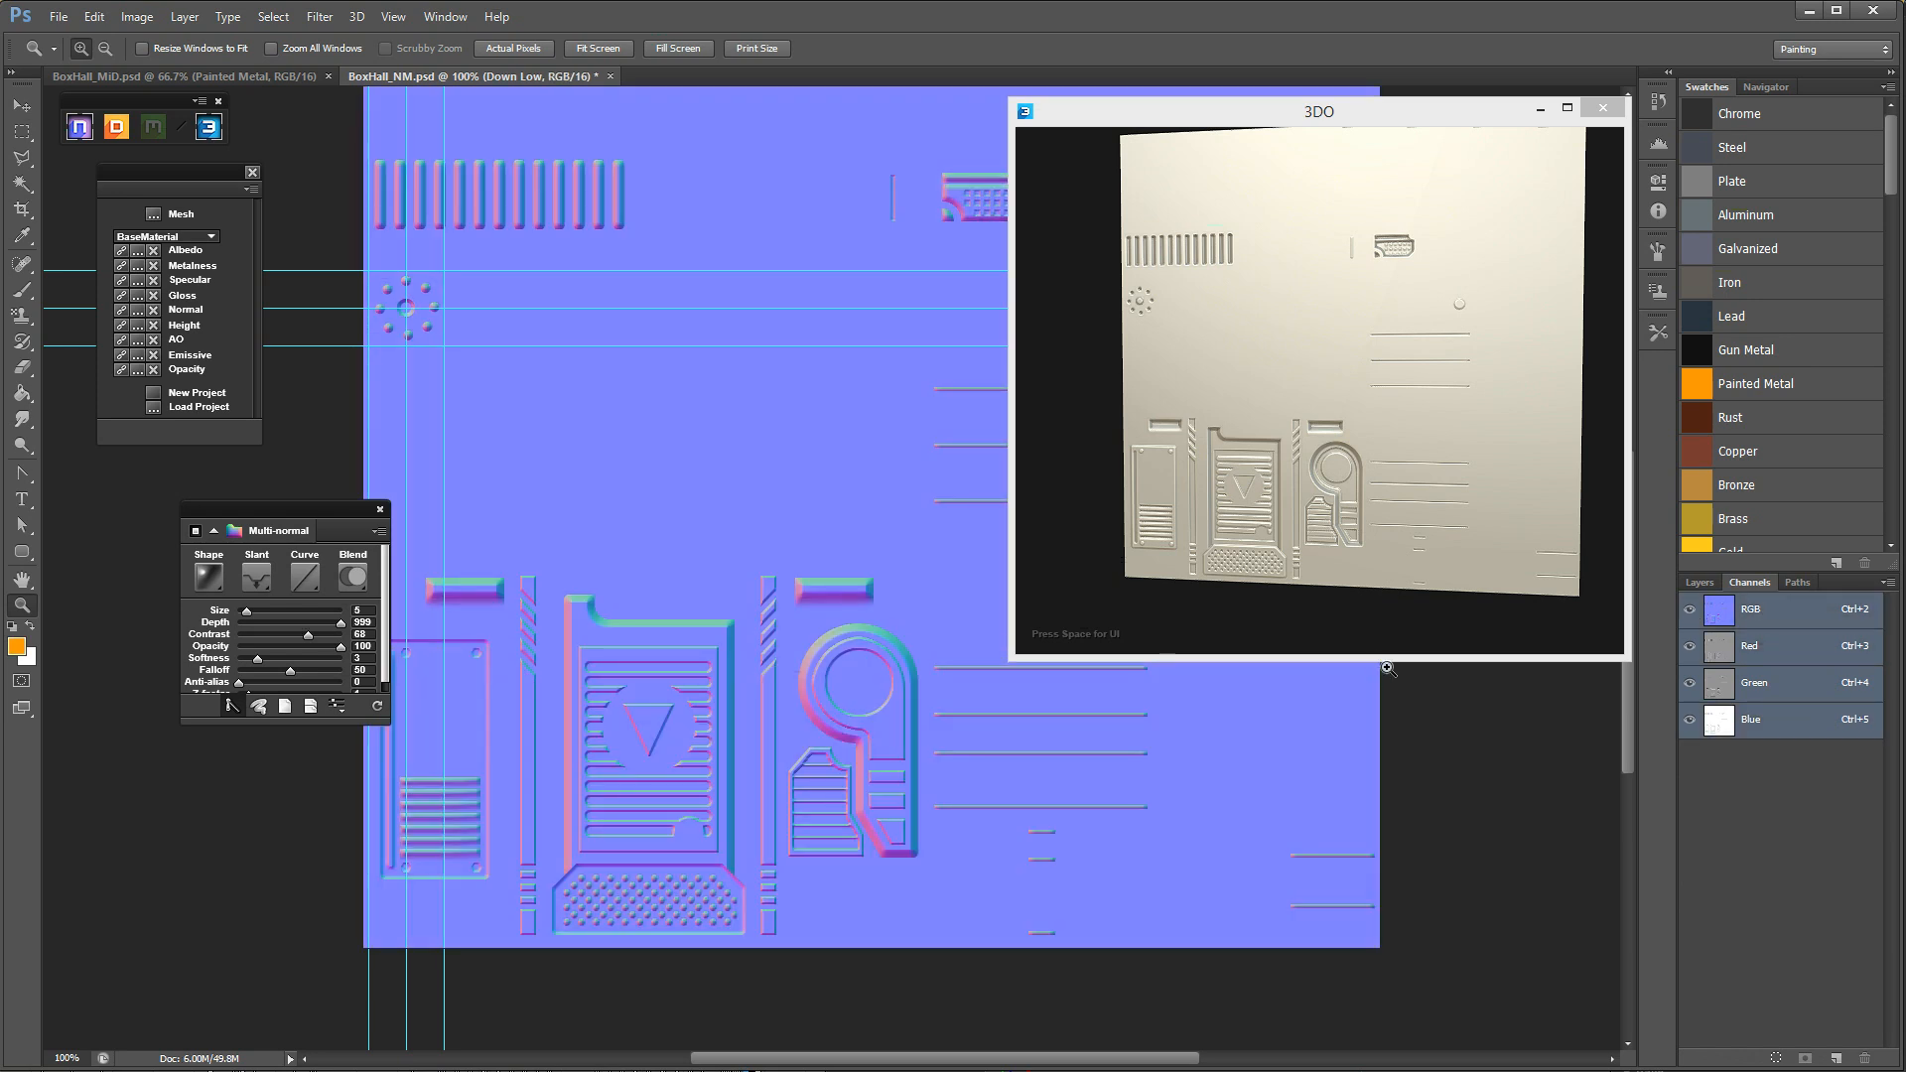
{"action": "left_click", "coordinate": [1700, 583]}
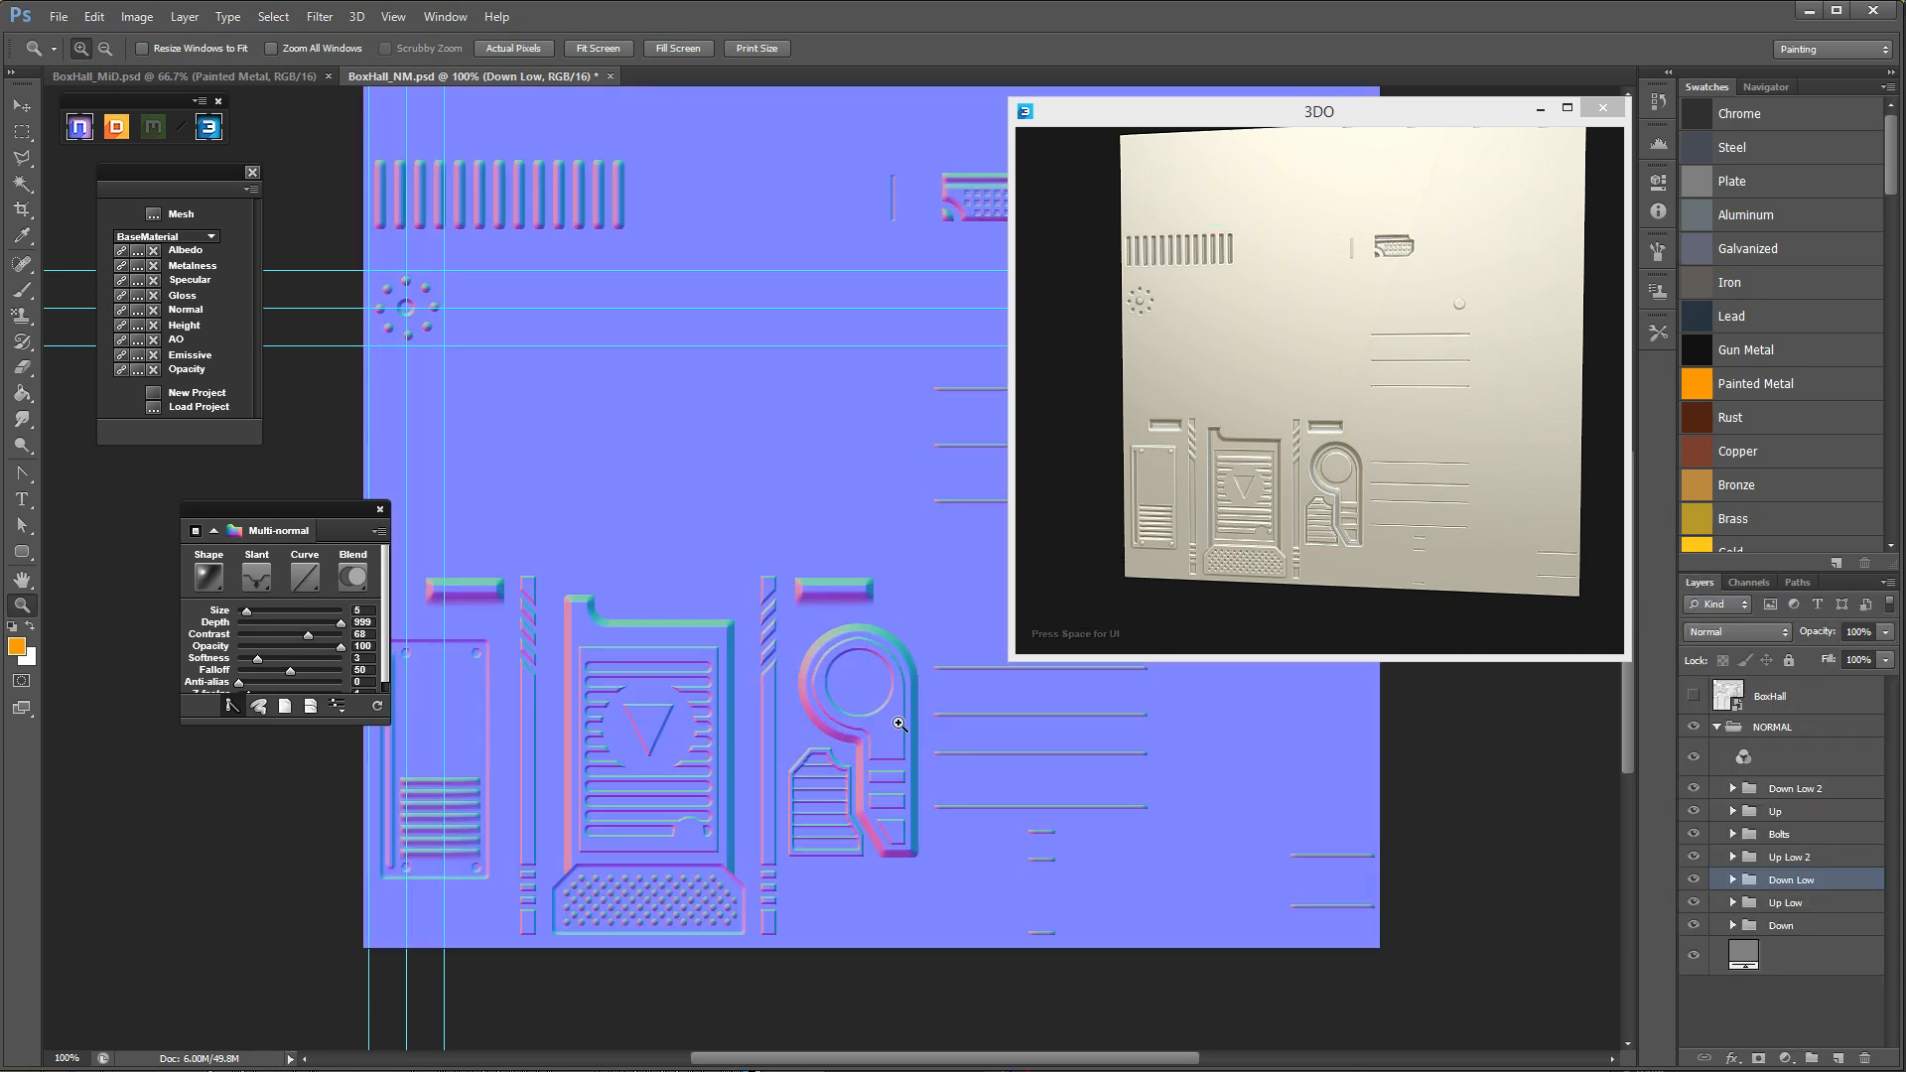
Refresh the Normal map of the 3DO preview from the open BoxHall_NM document.
{"action": "left_click", "coordinate": [1336, 555]}
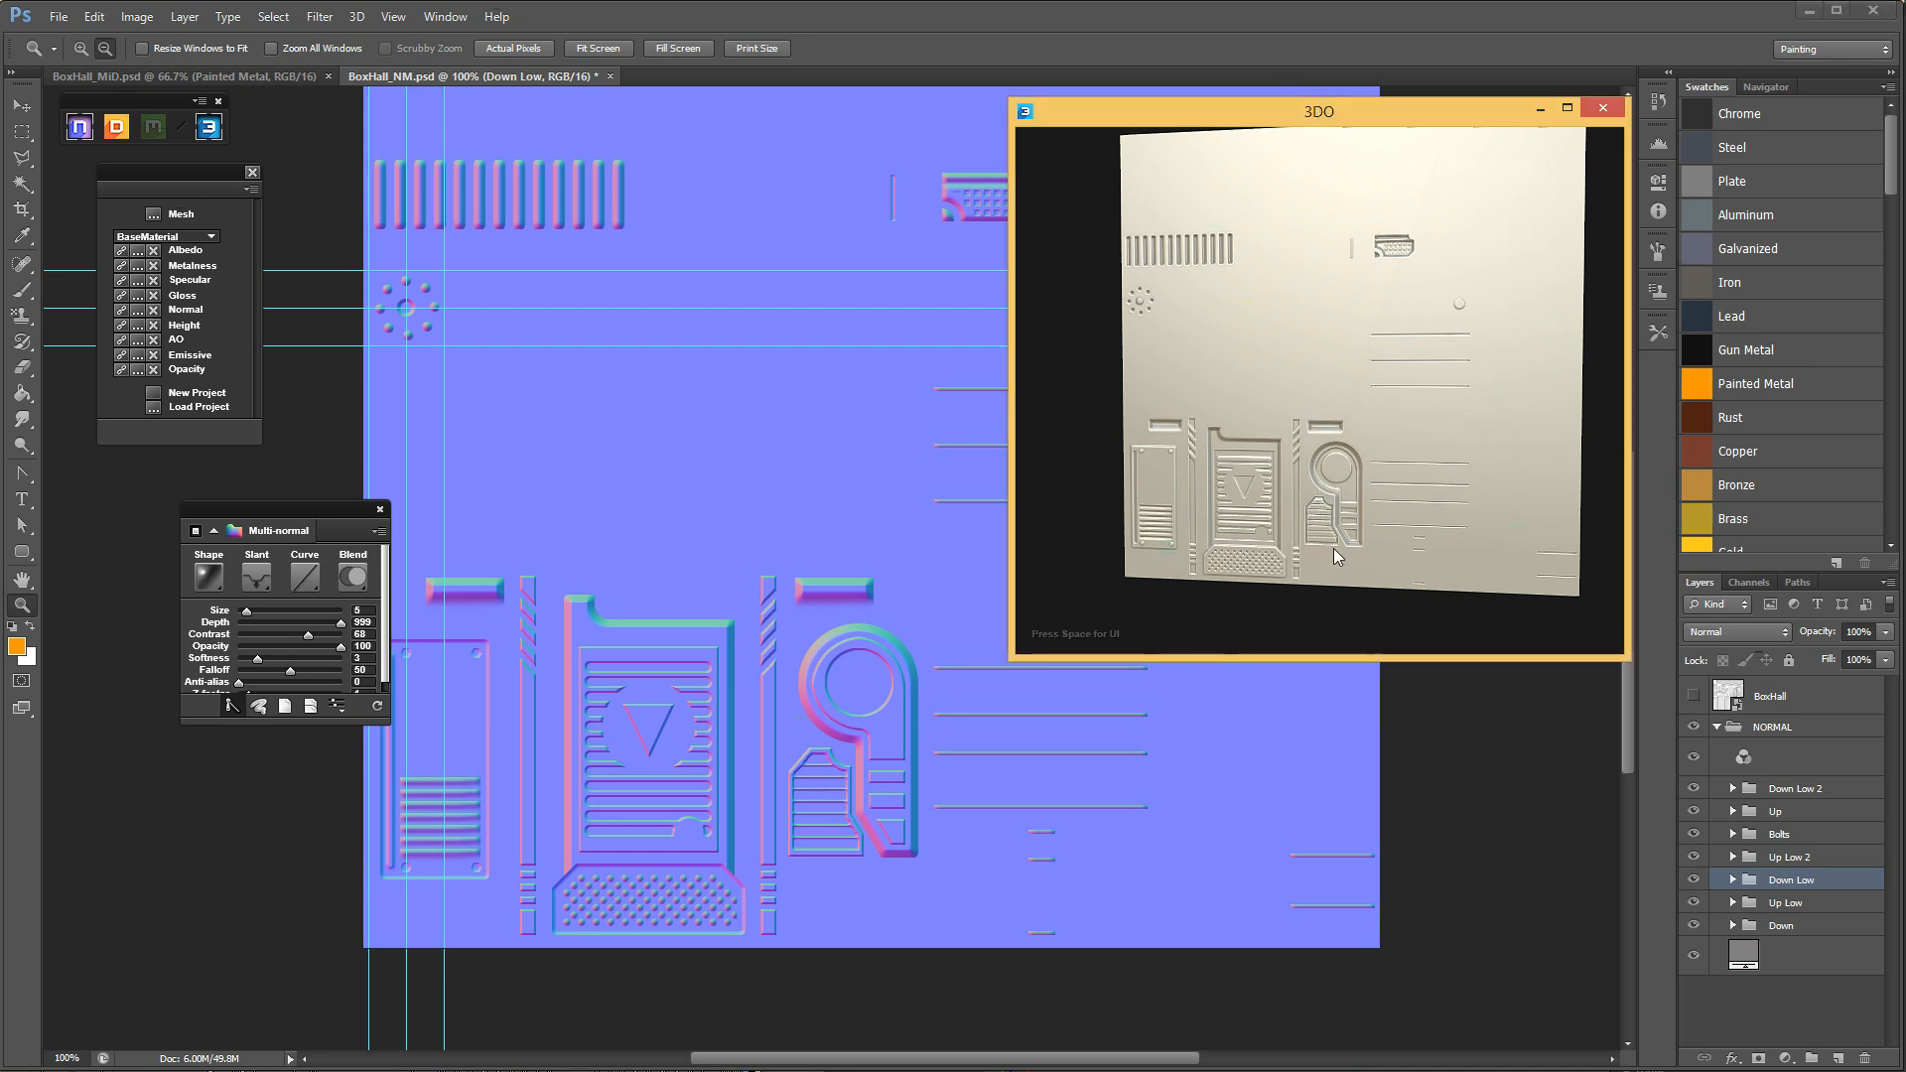
{"action": "scroll", "coordinate": [1337, 556], "scroll_direction": "up", "scroll_amount": 3}
{"action": "middle_click_drag", "start_coordinate": [1306, 500], "coordinate": [1312, 441]}
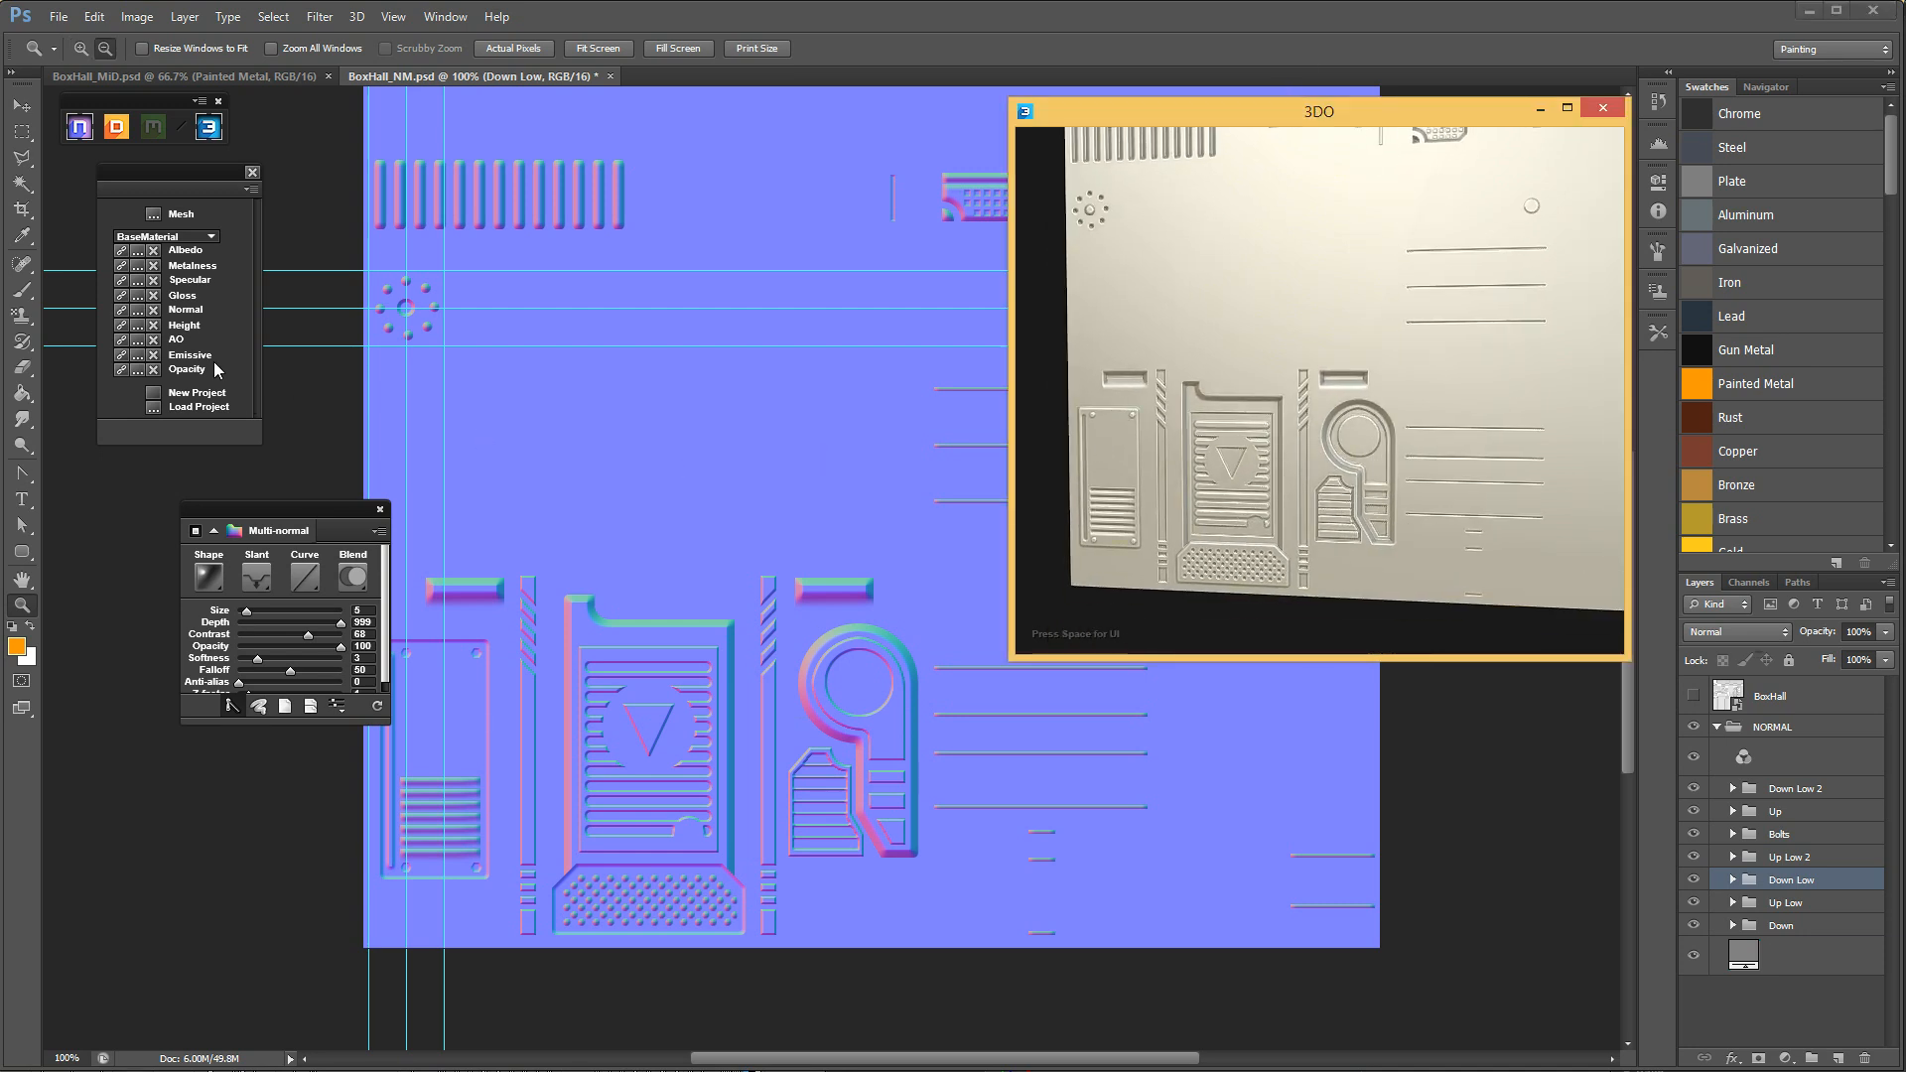
{"action": "left_click", "coordinate": [122, 315]}
{"action": "scroll", "coordinate": [1403, 496], "scroll_direction": "up", "scroll_amount": 2}
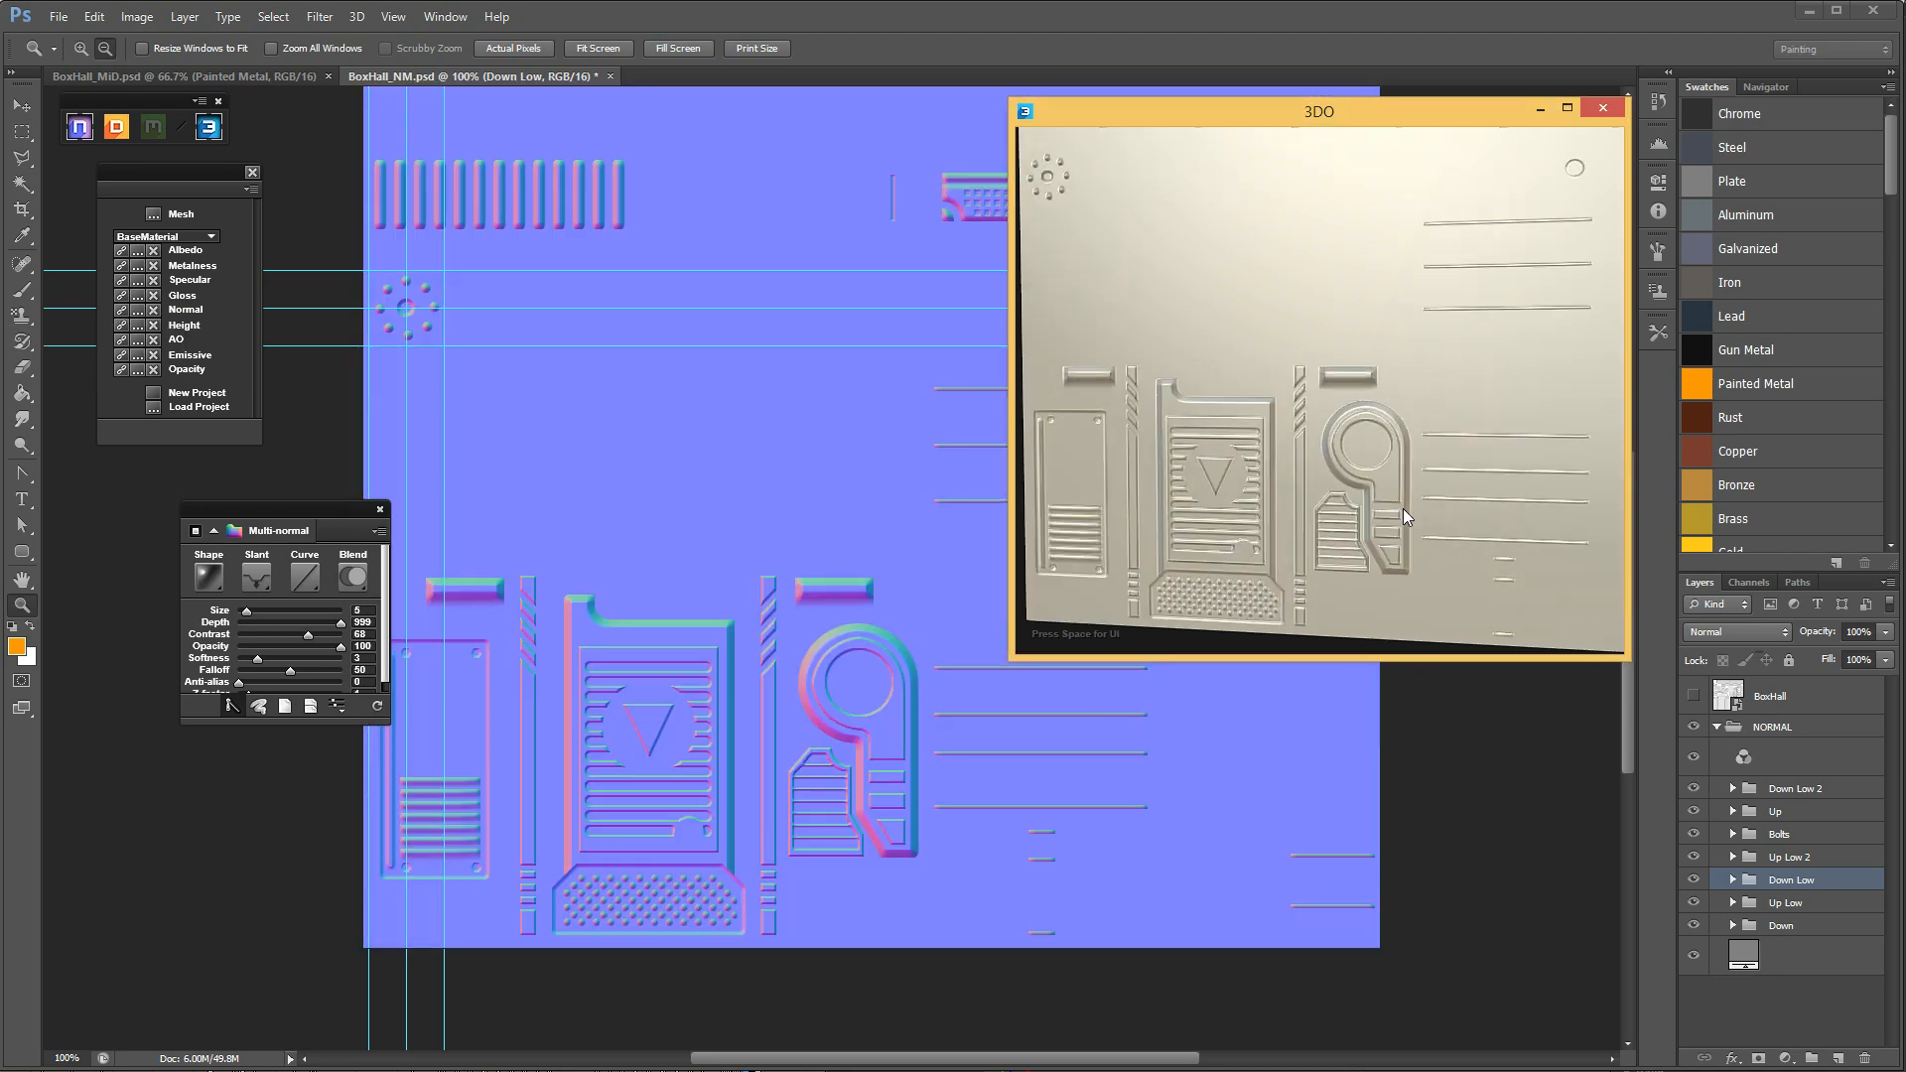
Examine the relief of the lower panel details in the 3DO preview at closer and wider views.
{"action": "scroll", "coordinate": [1403, 506], "scroll_direction": "up", "scroll_amount": 3}
{"action": "middle_click_drag", "start_coordinate": [1391, 423], "coordinate": [1368, 391]}
{"action": "left_click_drag", "start_coordinate": [1368, 391], "coordinate": [1414, 274]}
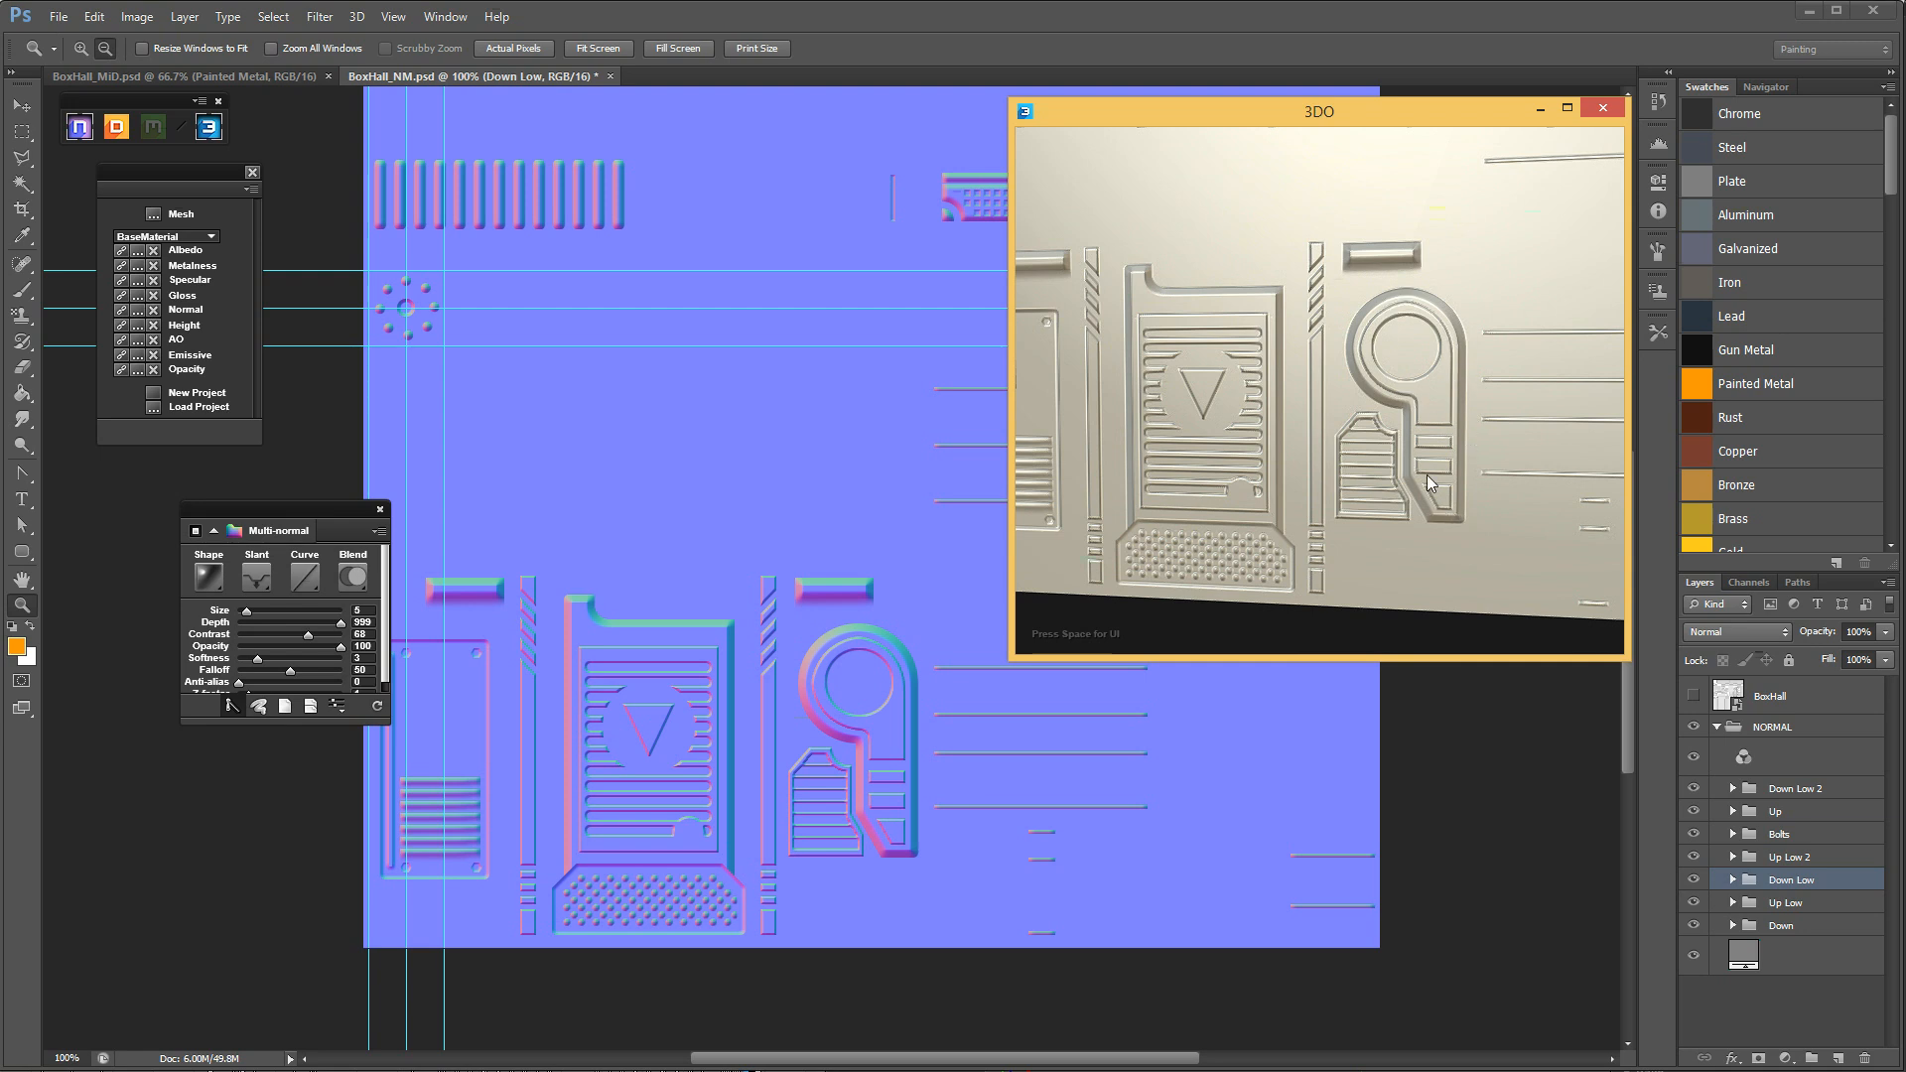
{"action": "scroll", "coordinate": [1385, 371], "scroll_direction": "down", "scroll_amount": 3}
{"action": "middle_click_drag", "start_coordinate": [1403, 401], "coordinate": [1397, 427]}
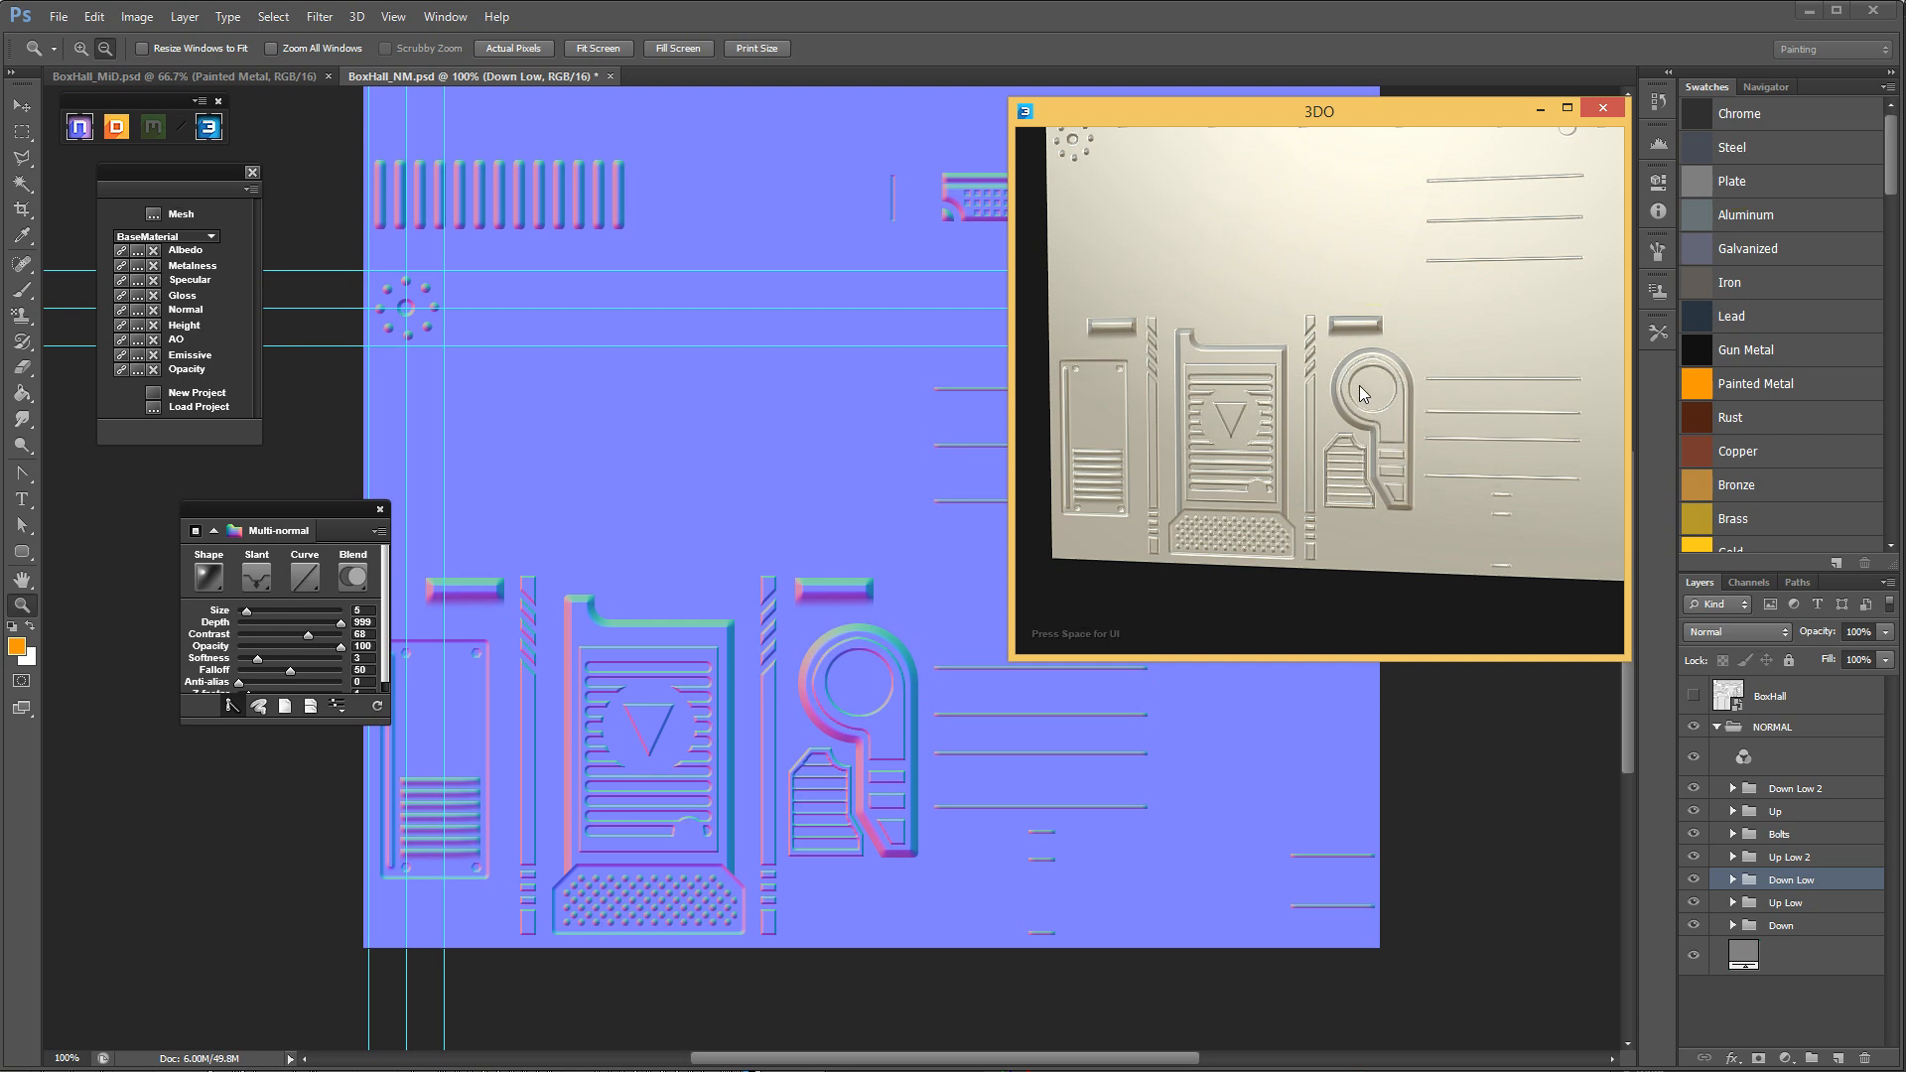
{"action": "left_click_drag", "start_coordinate": [1366, 119], "coordinate": [1349, 113]}
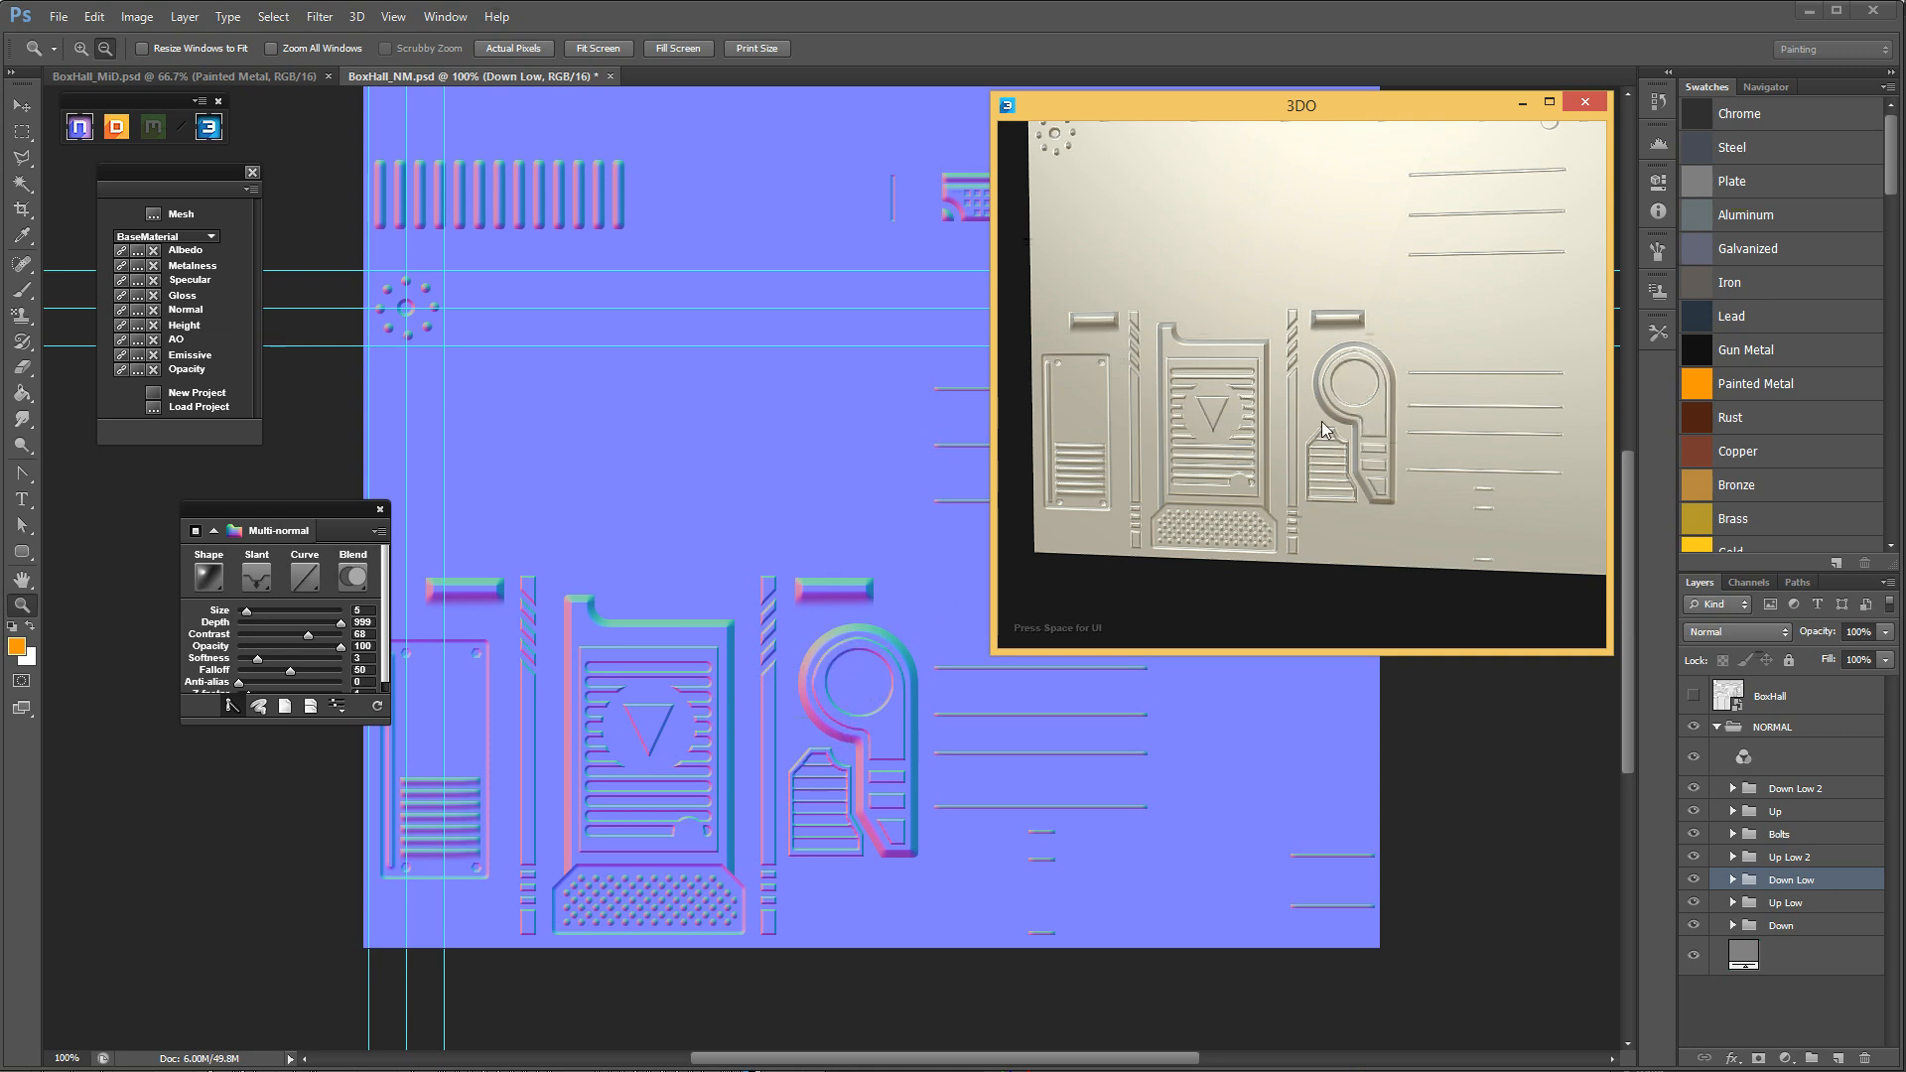
{"action": "left_click_drag", "start_coordinate": [1330, 107], "coordinate": [1331, 105]}
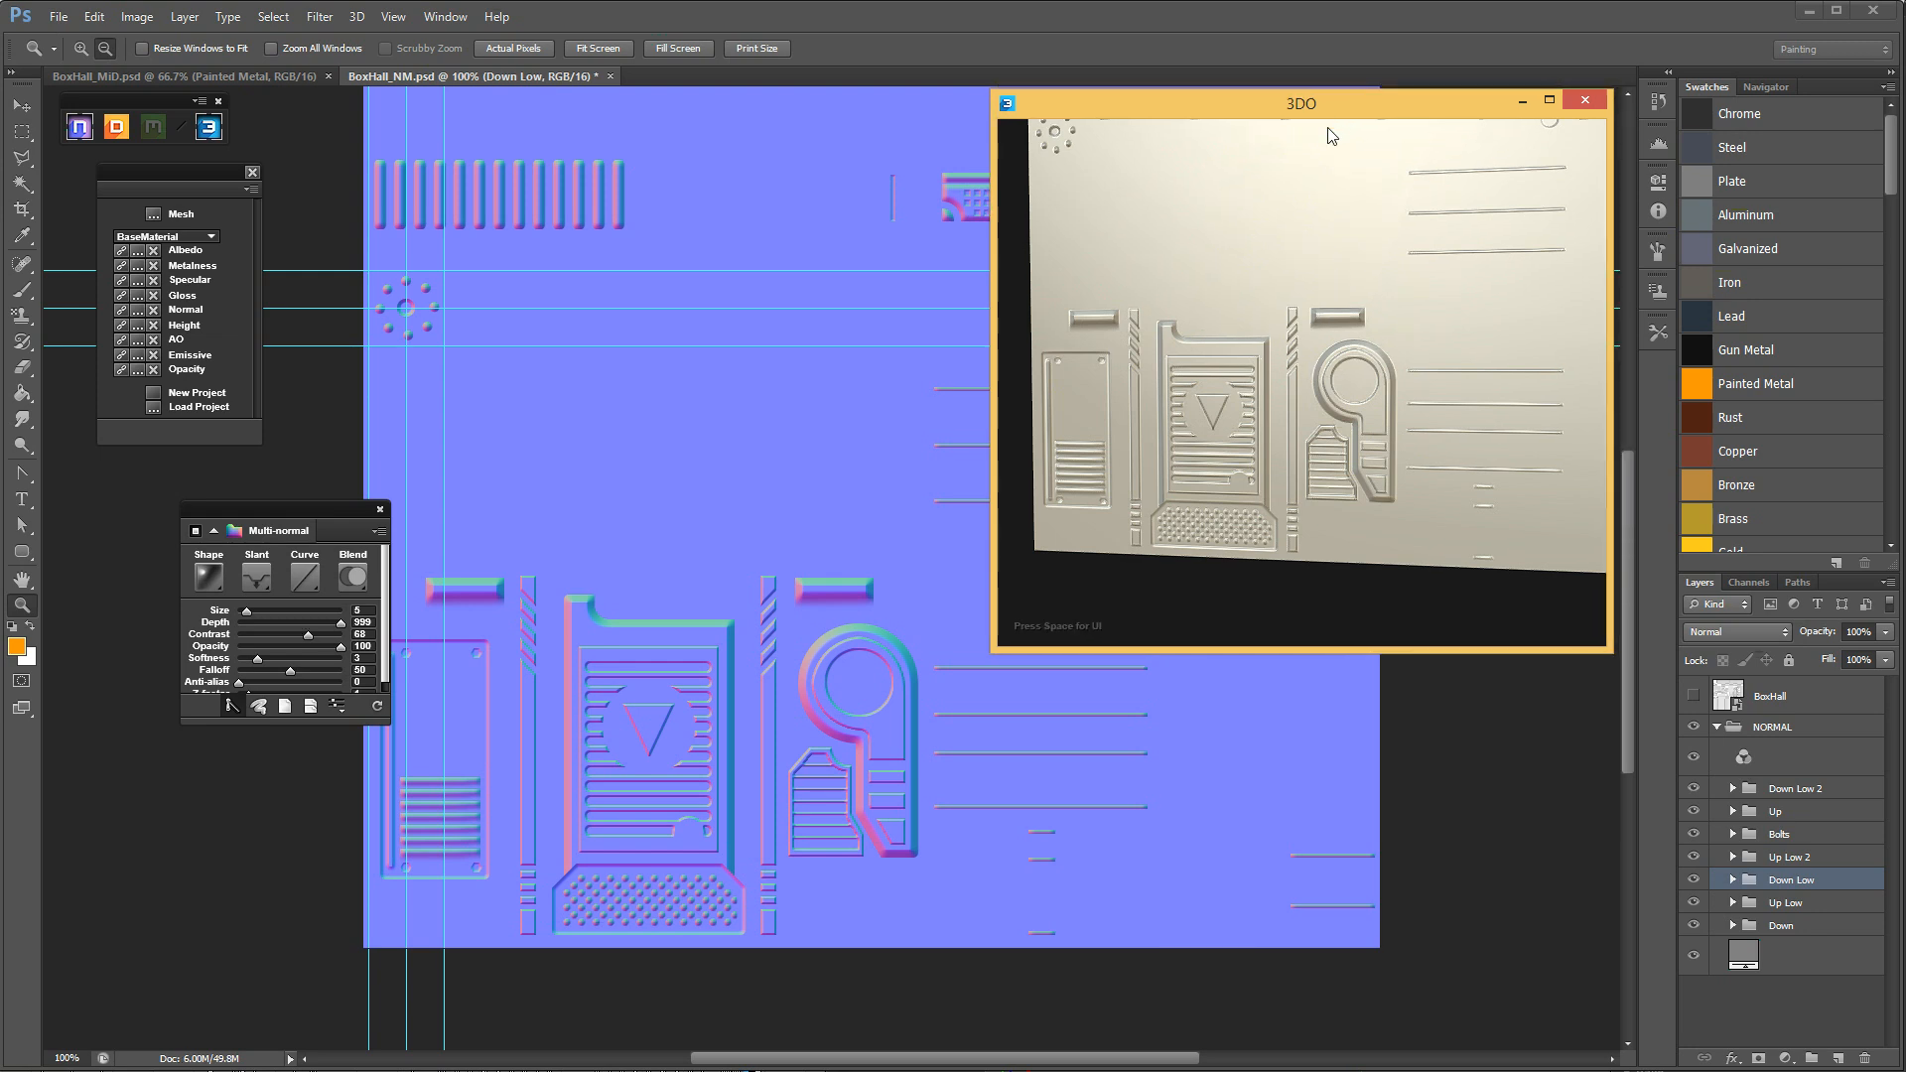
{"action": "mouse_move", "coordinate": [1360, 417]}
{"action": "left_mouse_down"}
{"action": "mouse_move", "coordinate": [1366, 390]}
{"action": "mouse_move", "coordinate": [1349, 395]}
{"action": "left_mouse_up"}
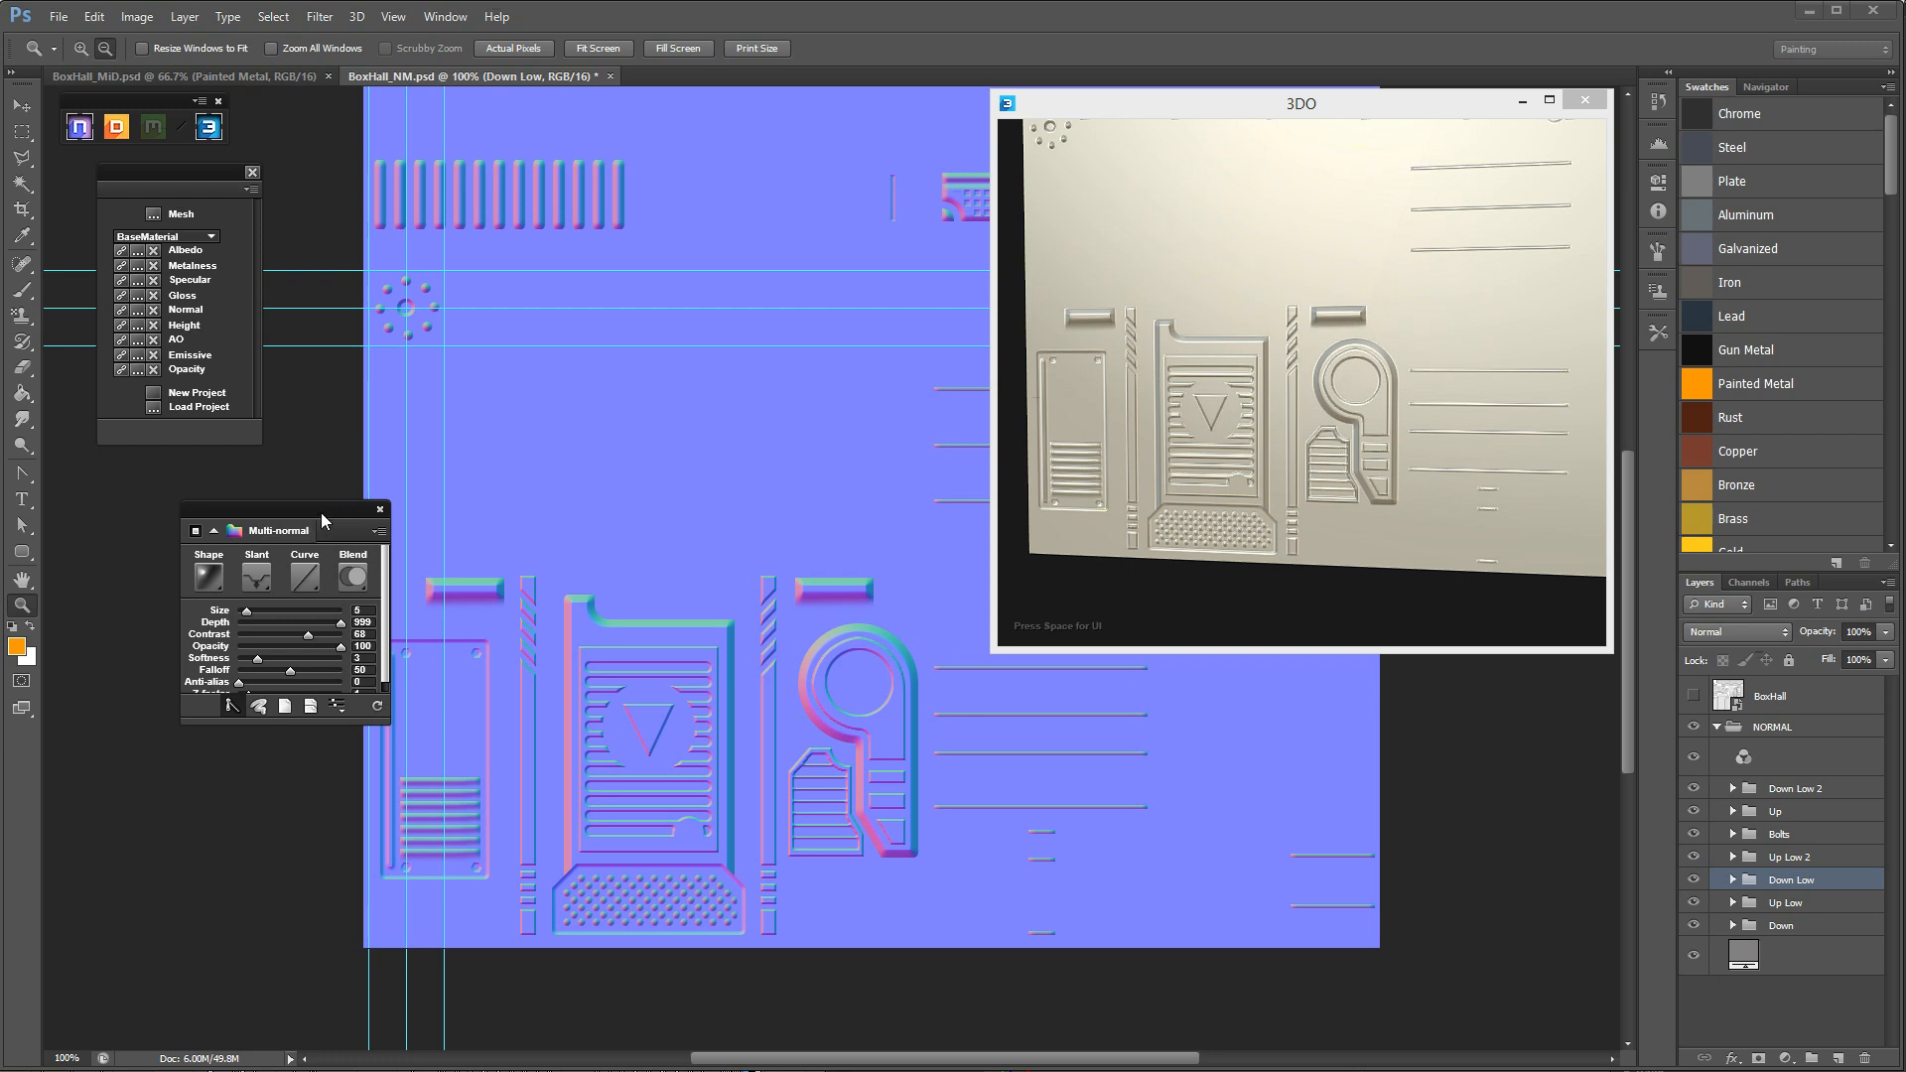
Close the Multi-normal window and save the BoxHall_NM.psd document.
{"action": "left_click_drag", "start_coordinate": [319, 512], "coordinate": [292, 522]}
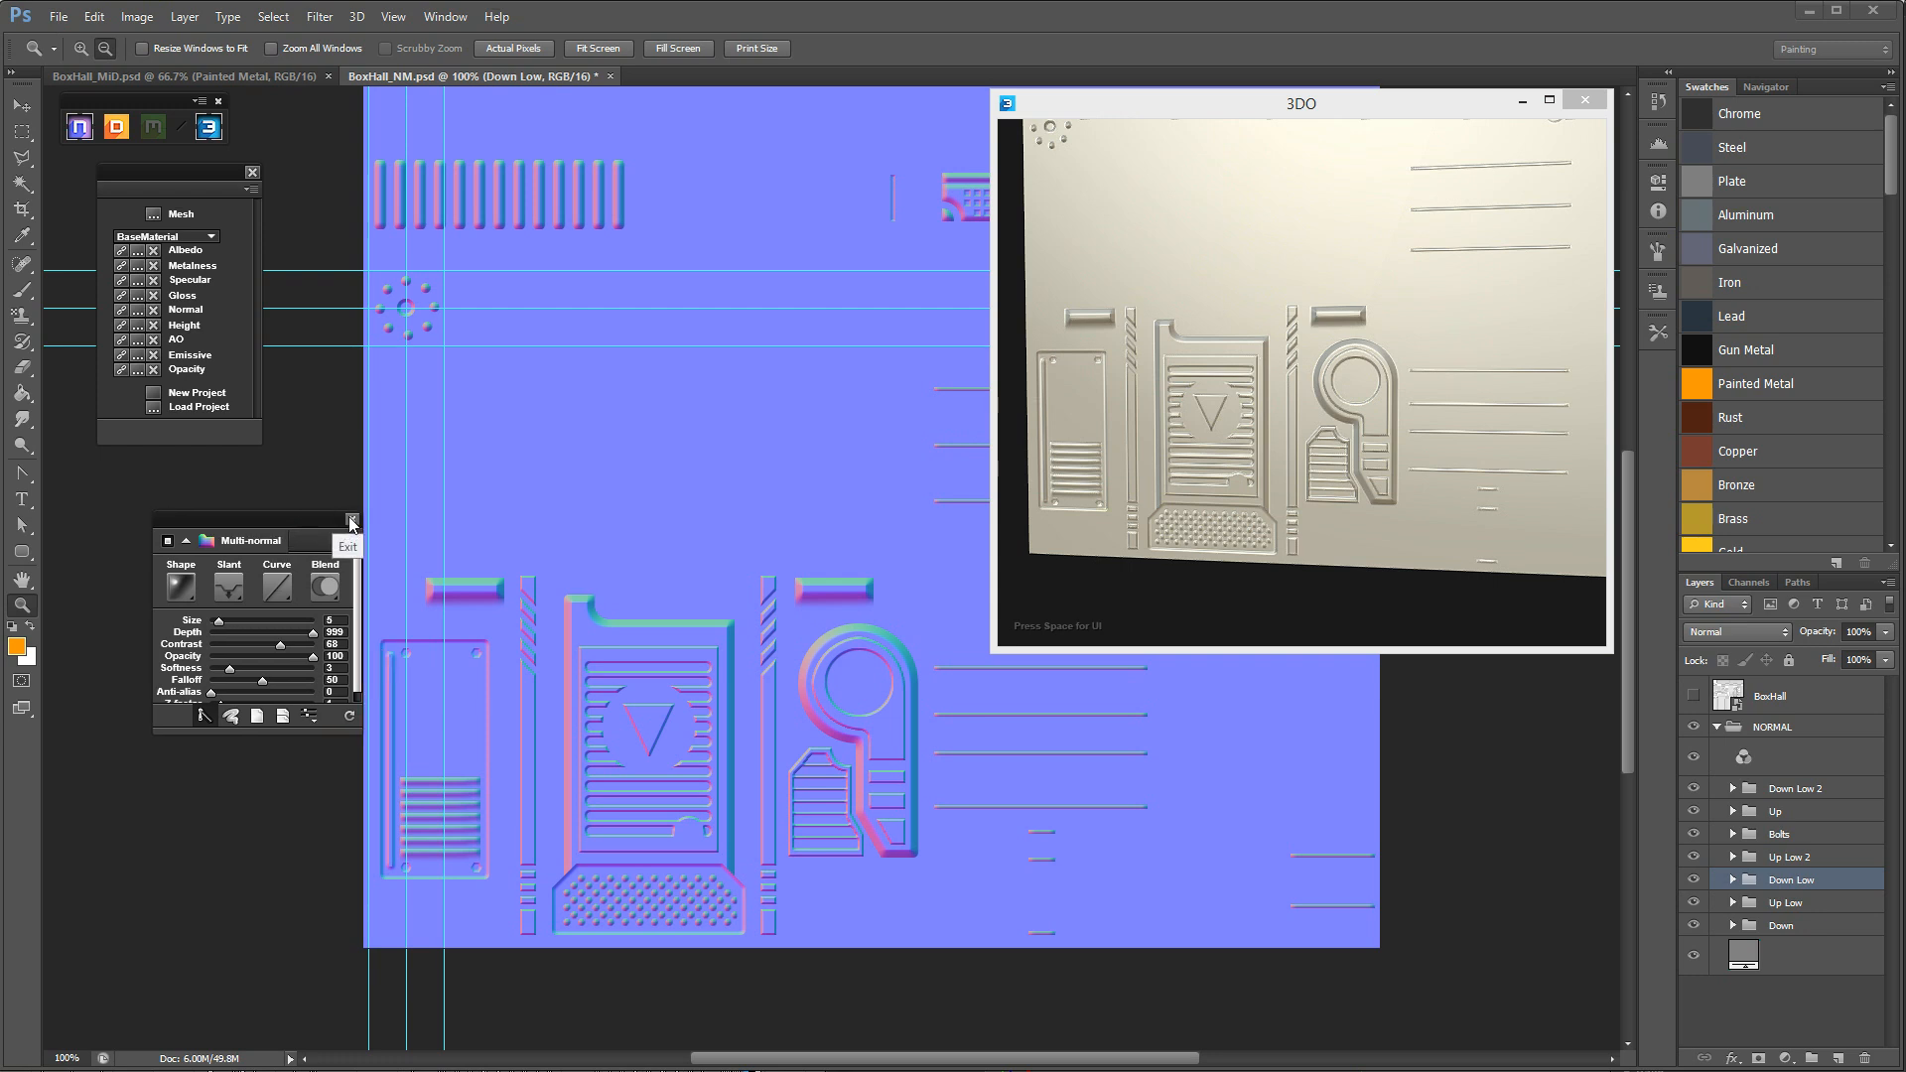
{"action": "left_click", "coordinate": [354, 517]}
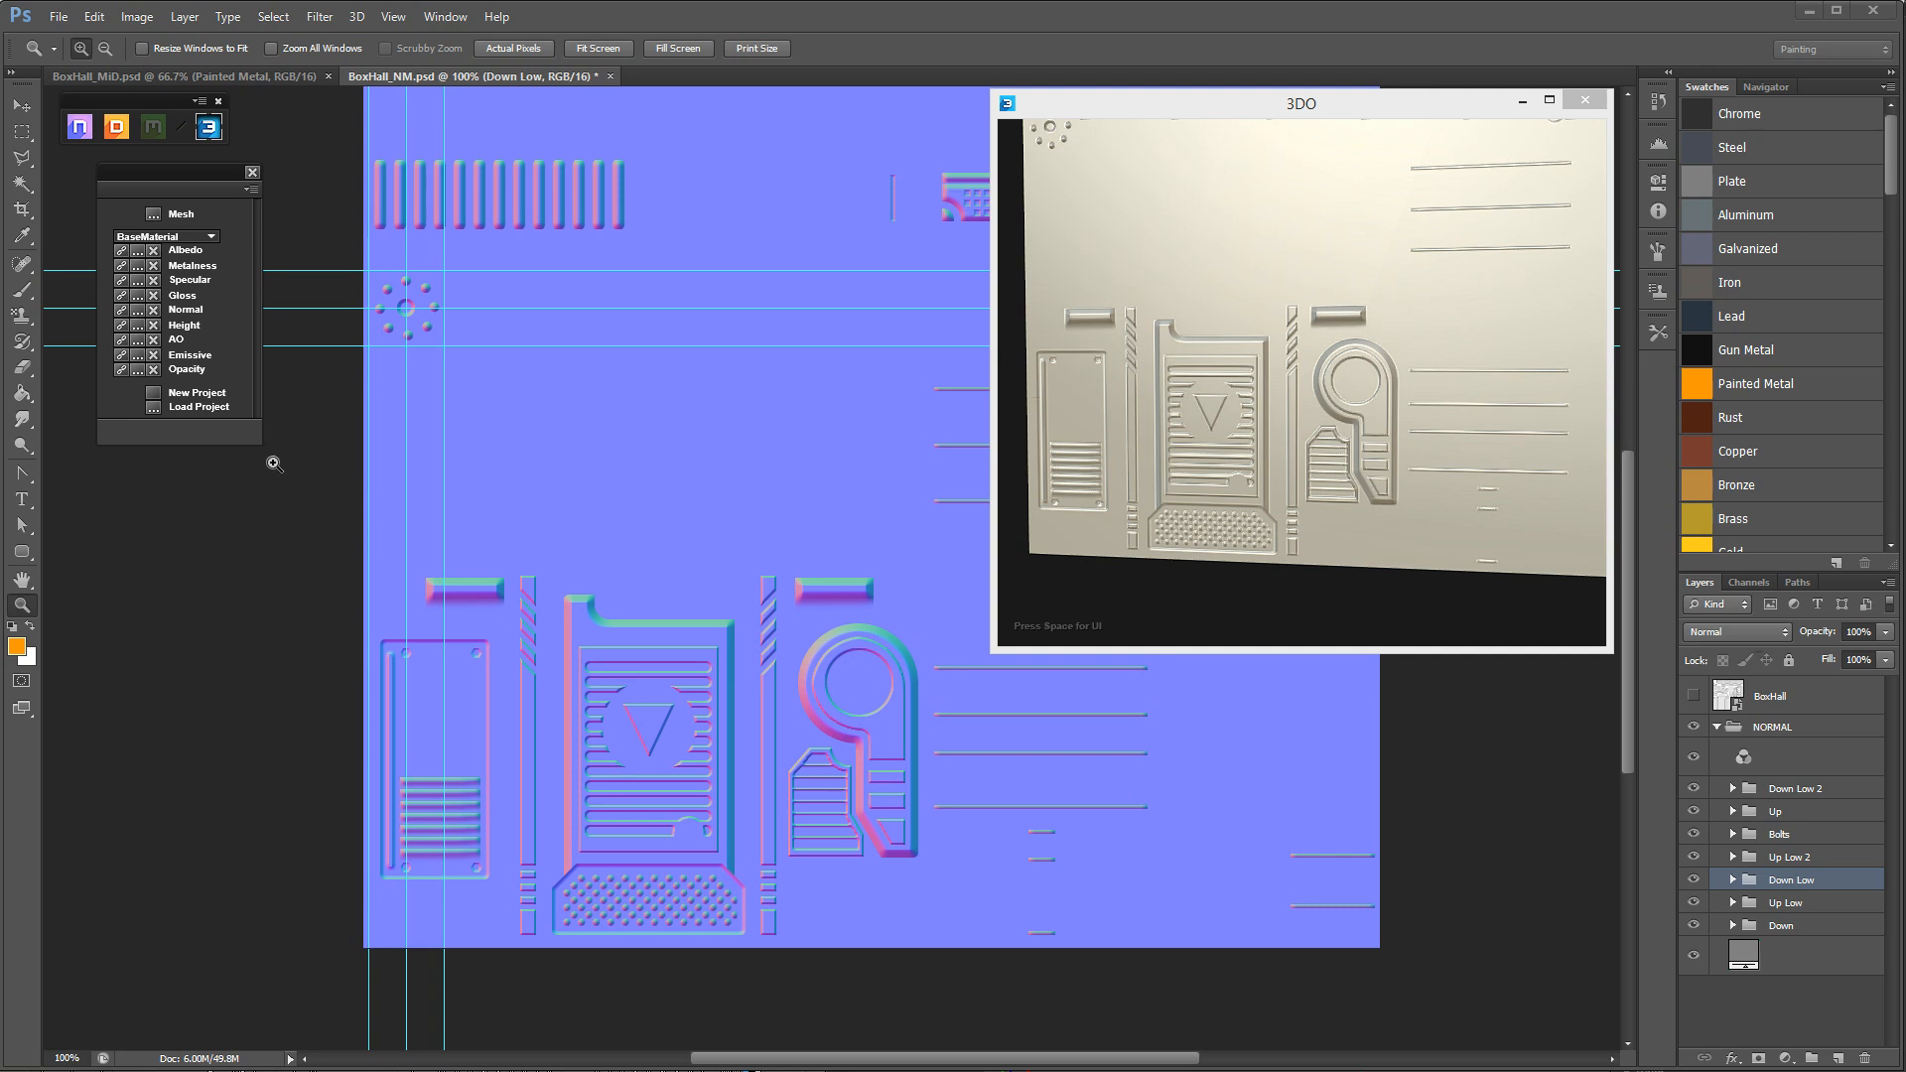
{"action": "key", "text": "ctrl+s"}
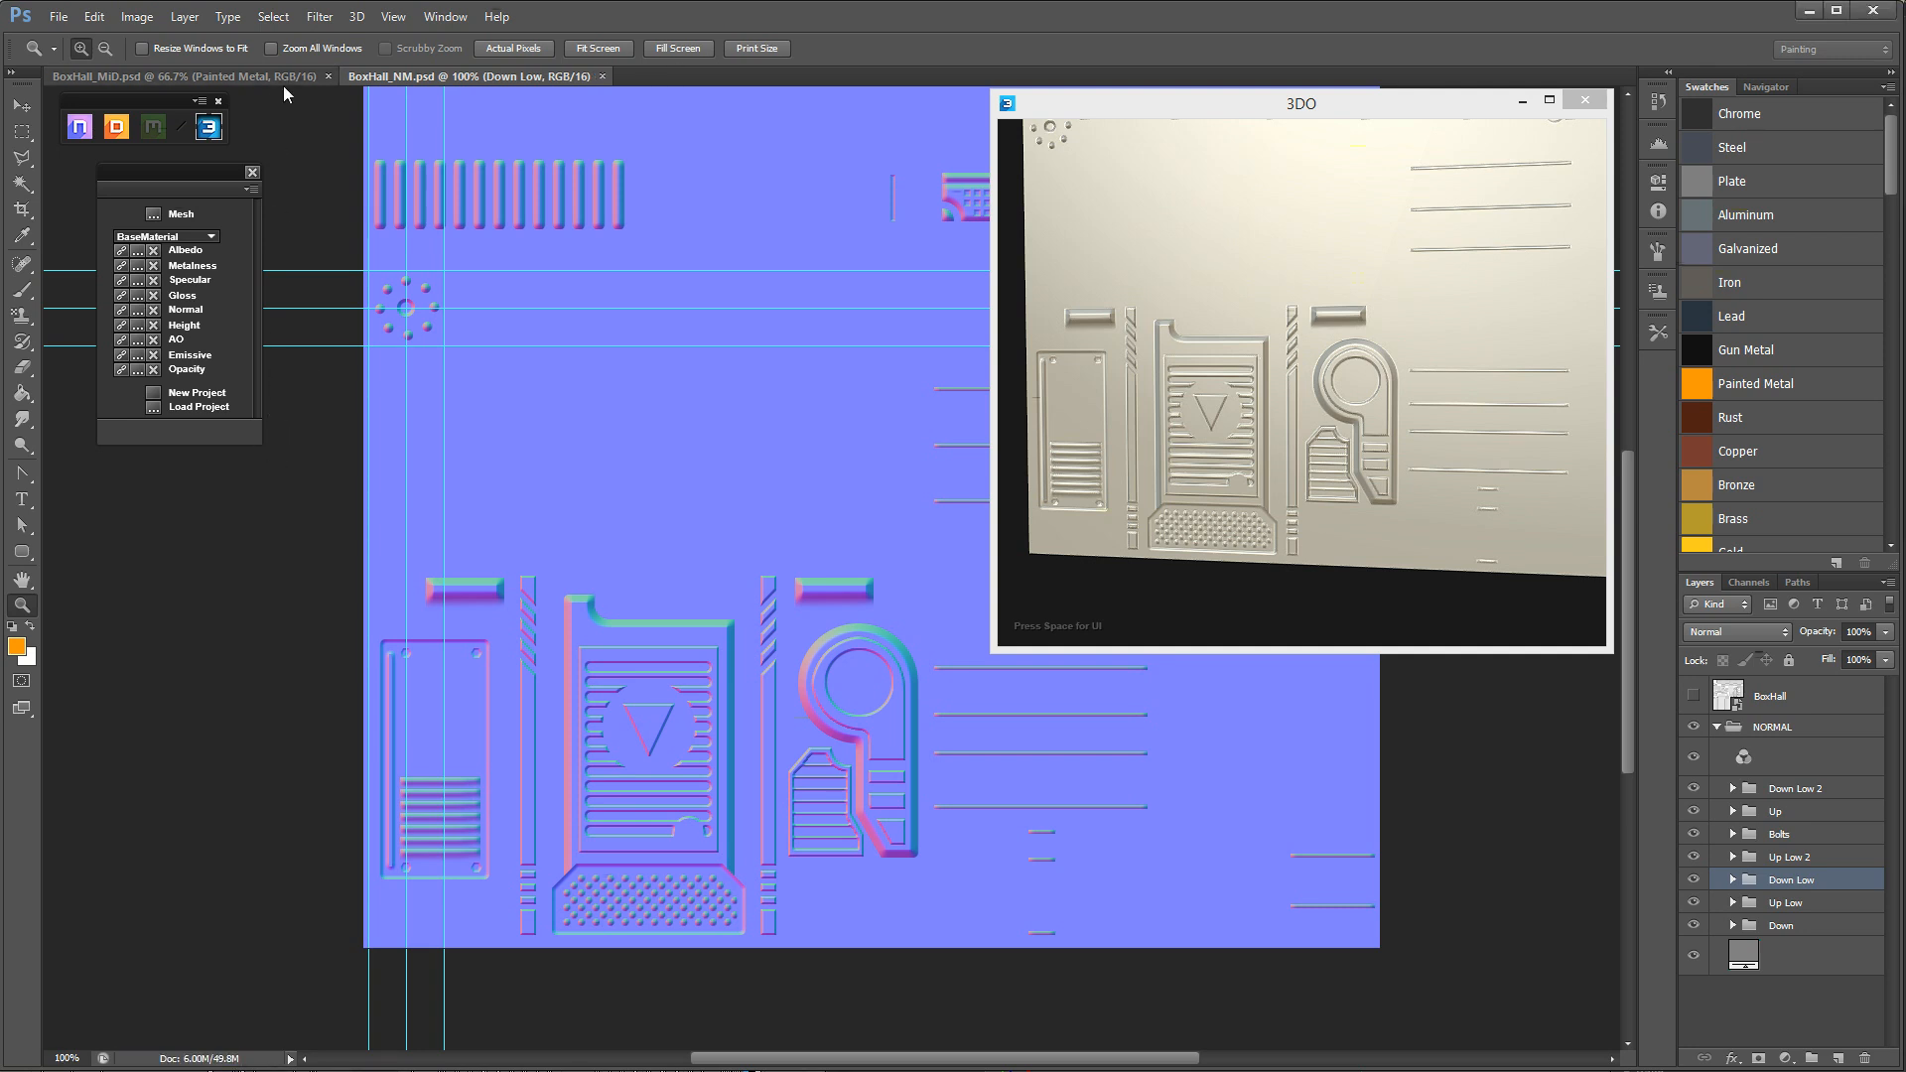
{"action": "left_click_drag", "start_coordinate": [207, 173], "coordinate": [190, 169]}
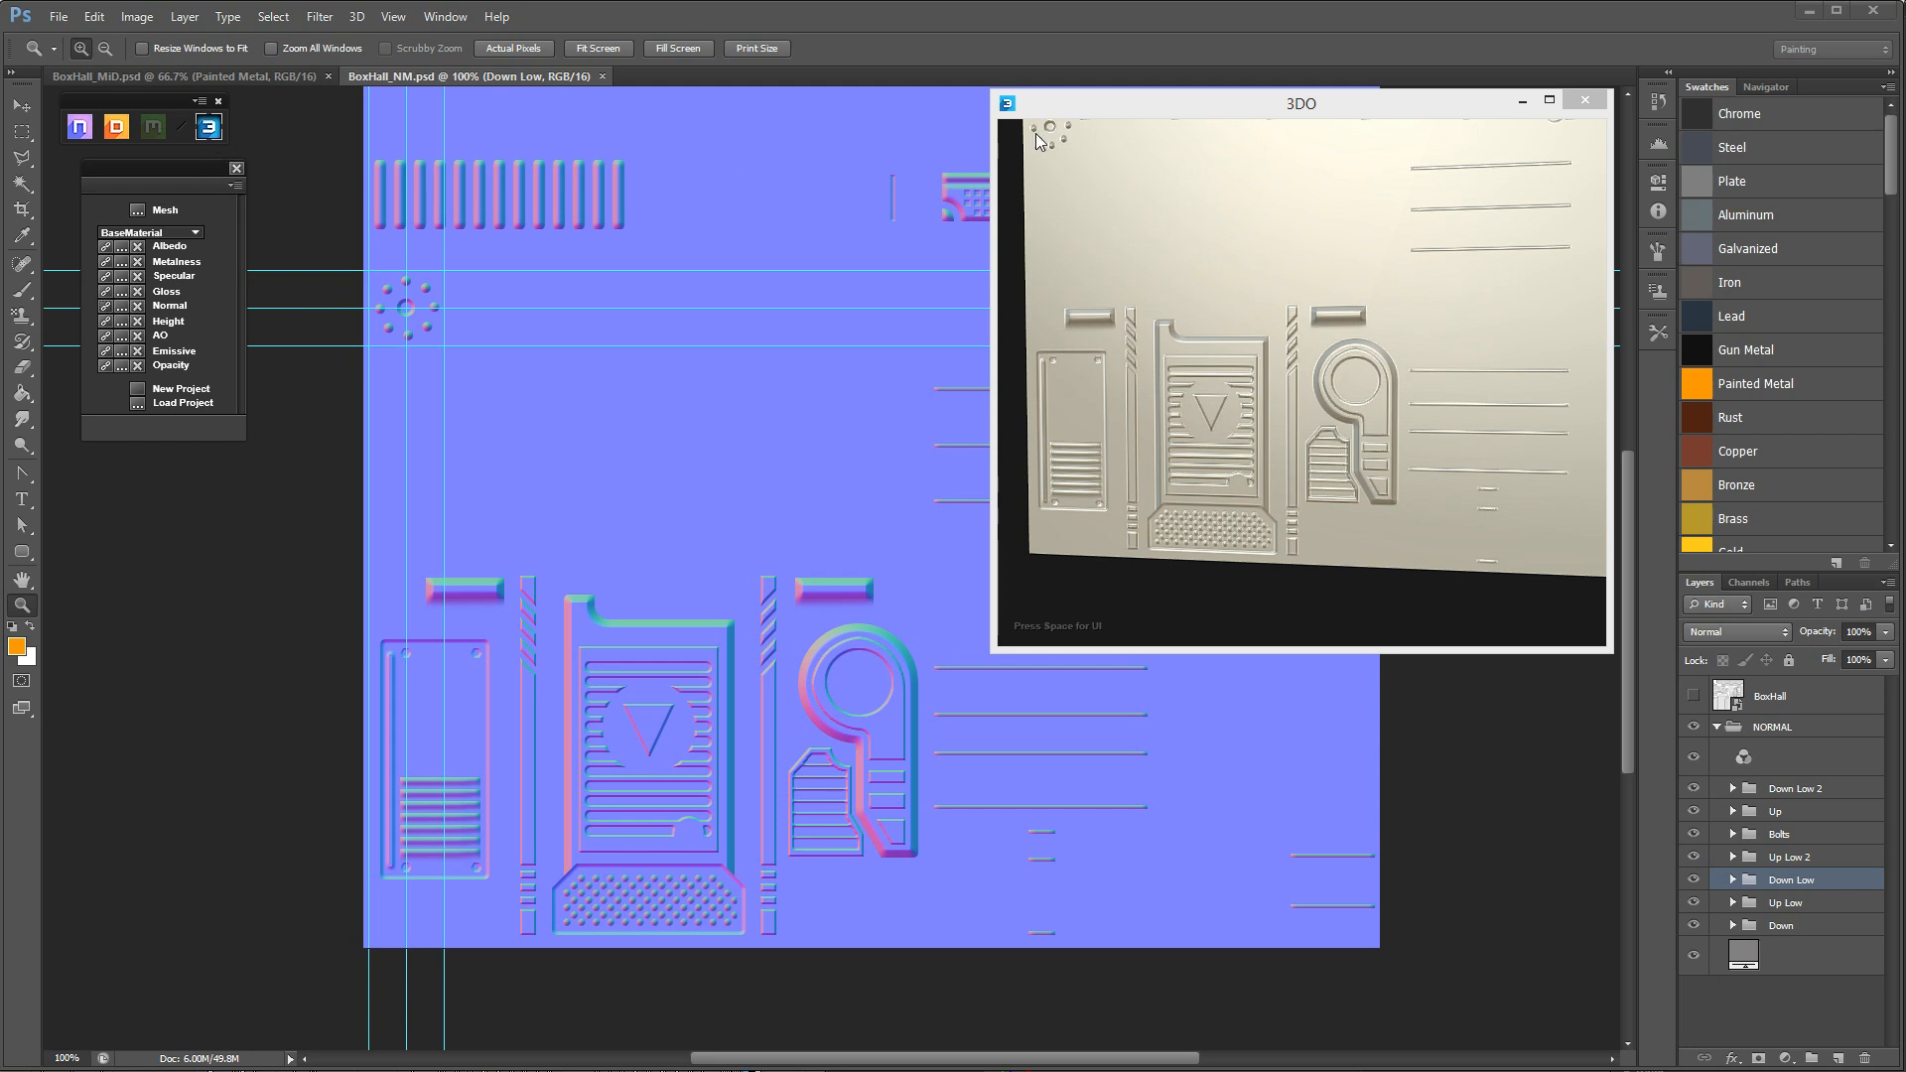
{"action": "left_click_drag", "start_coordinate": [1195, 110], "coordinate": [1144, 122]}
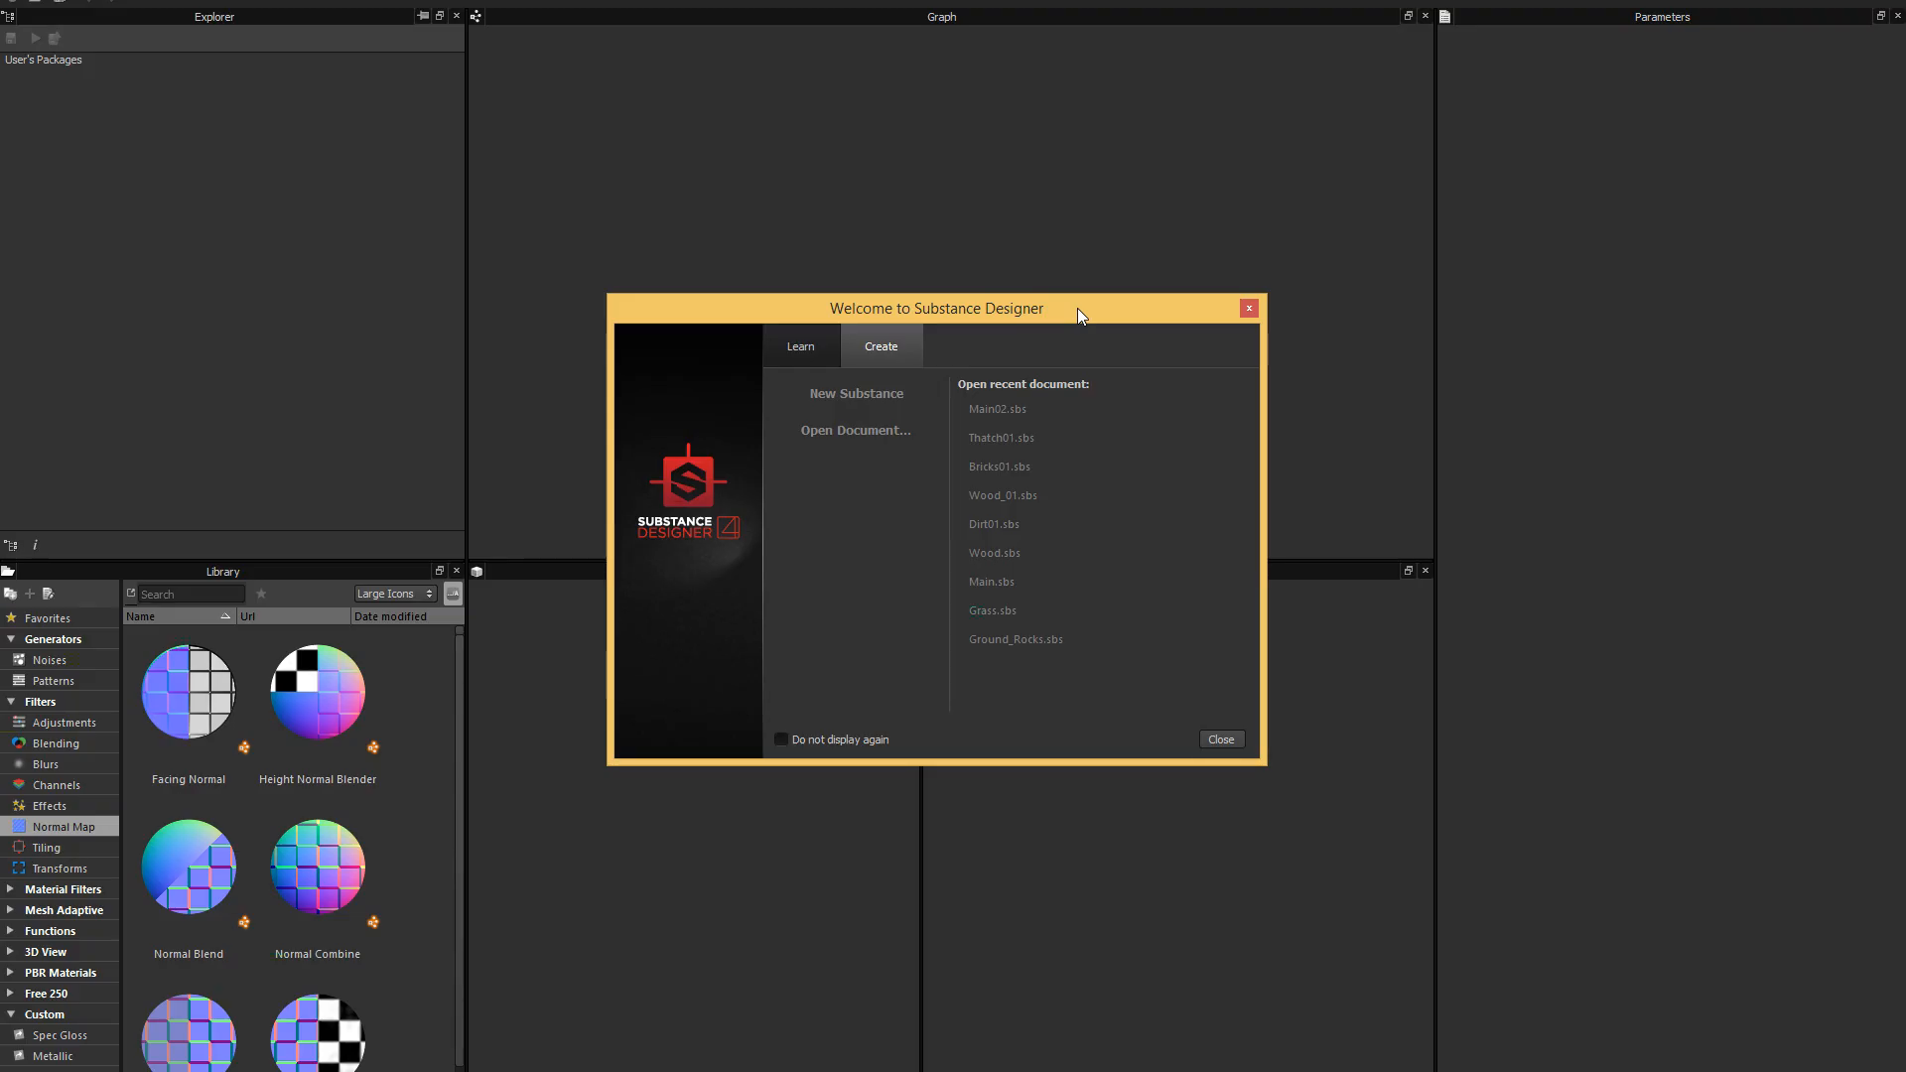
{"action": "left_click_drag", "start_coordinate": [1116, 298], "coordinate": [1122, 250]}
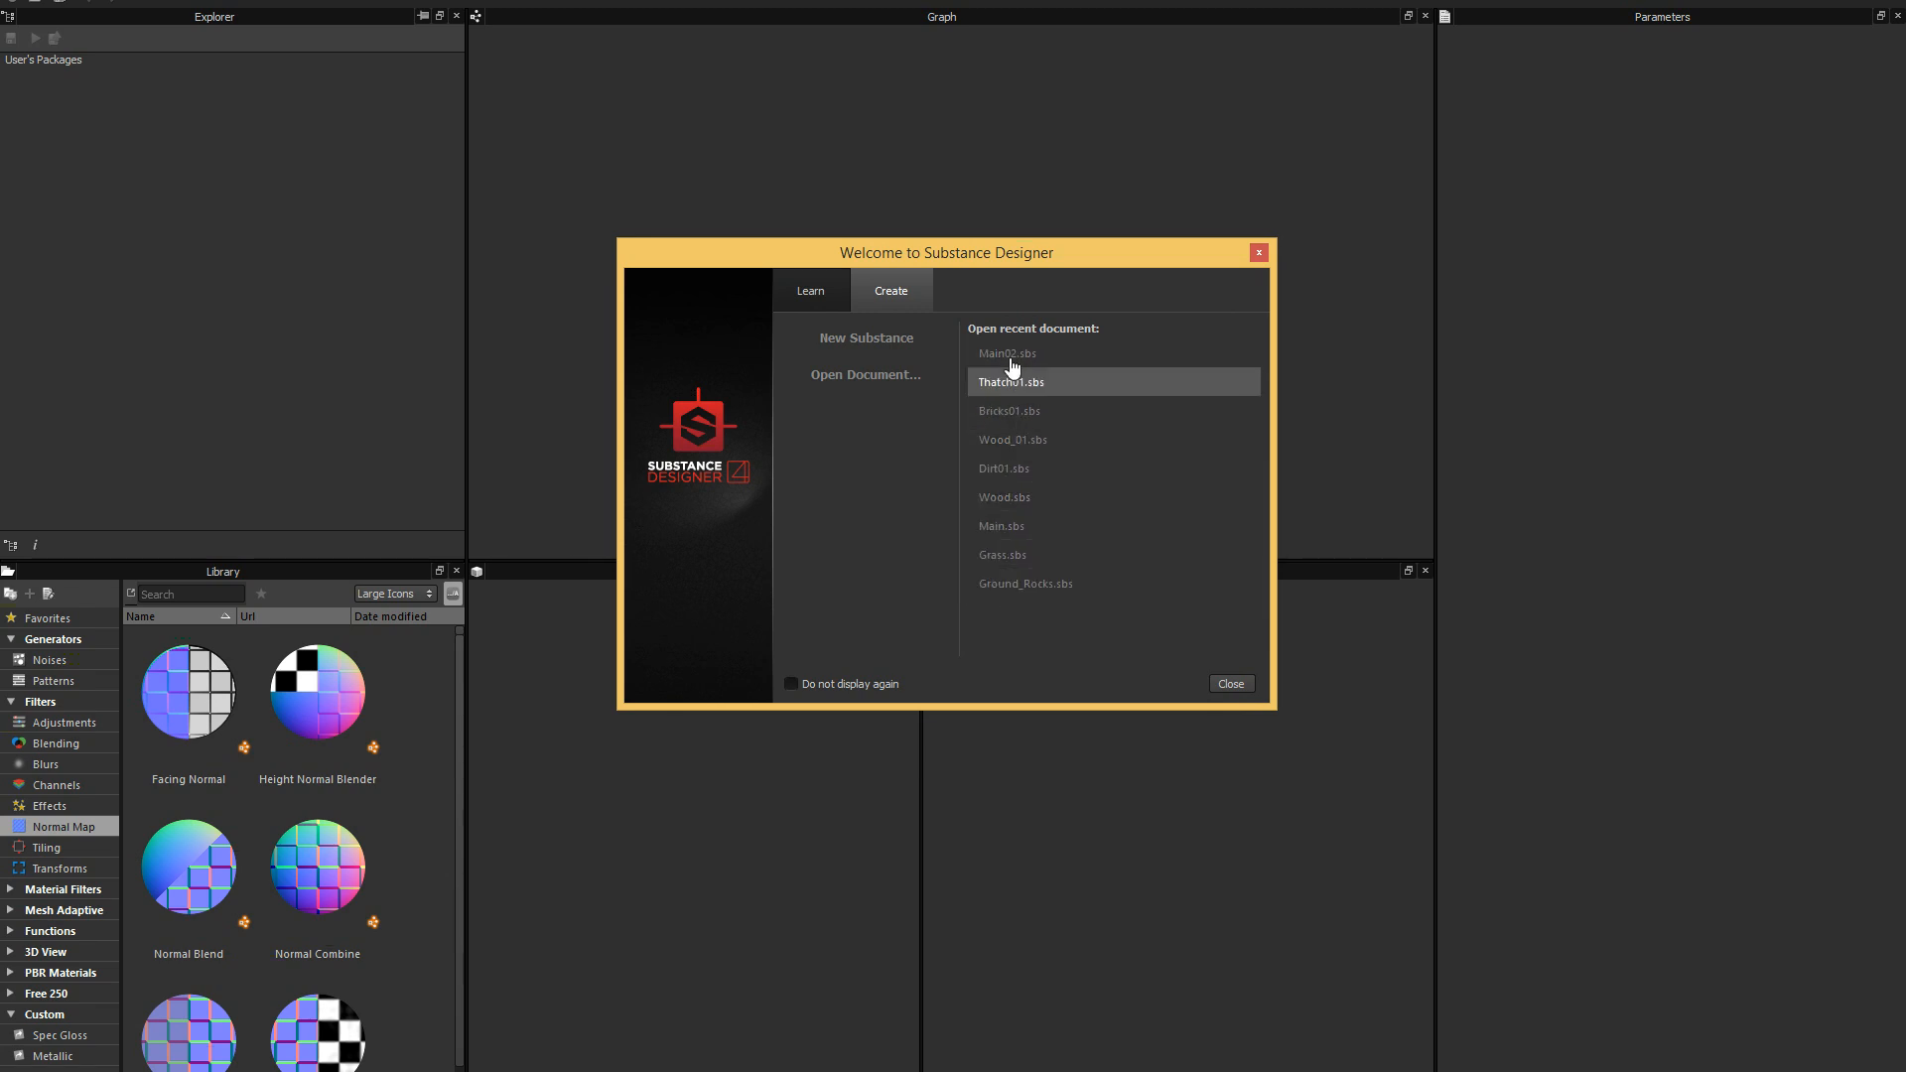
{"action": "left_click_drag", "start_coordinate": [1011, 248], "coordinate": [1052, 256]}
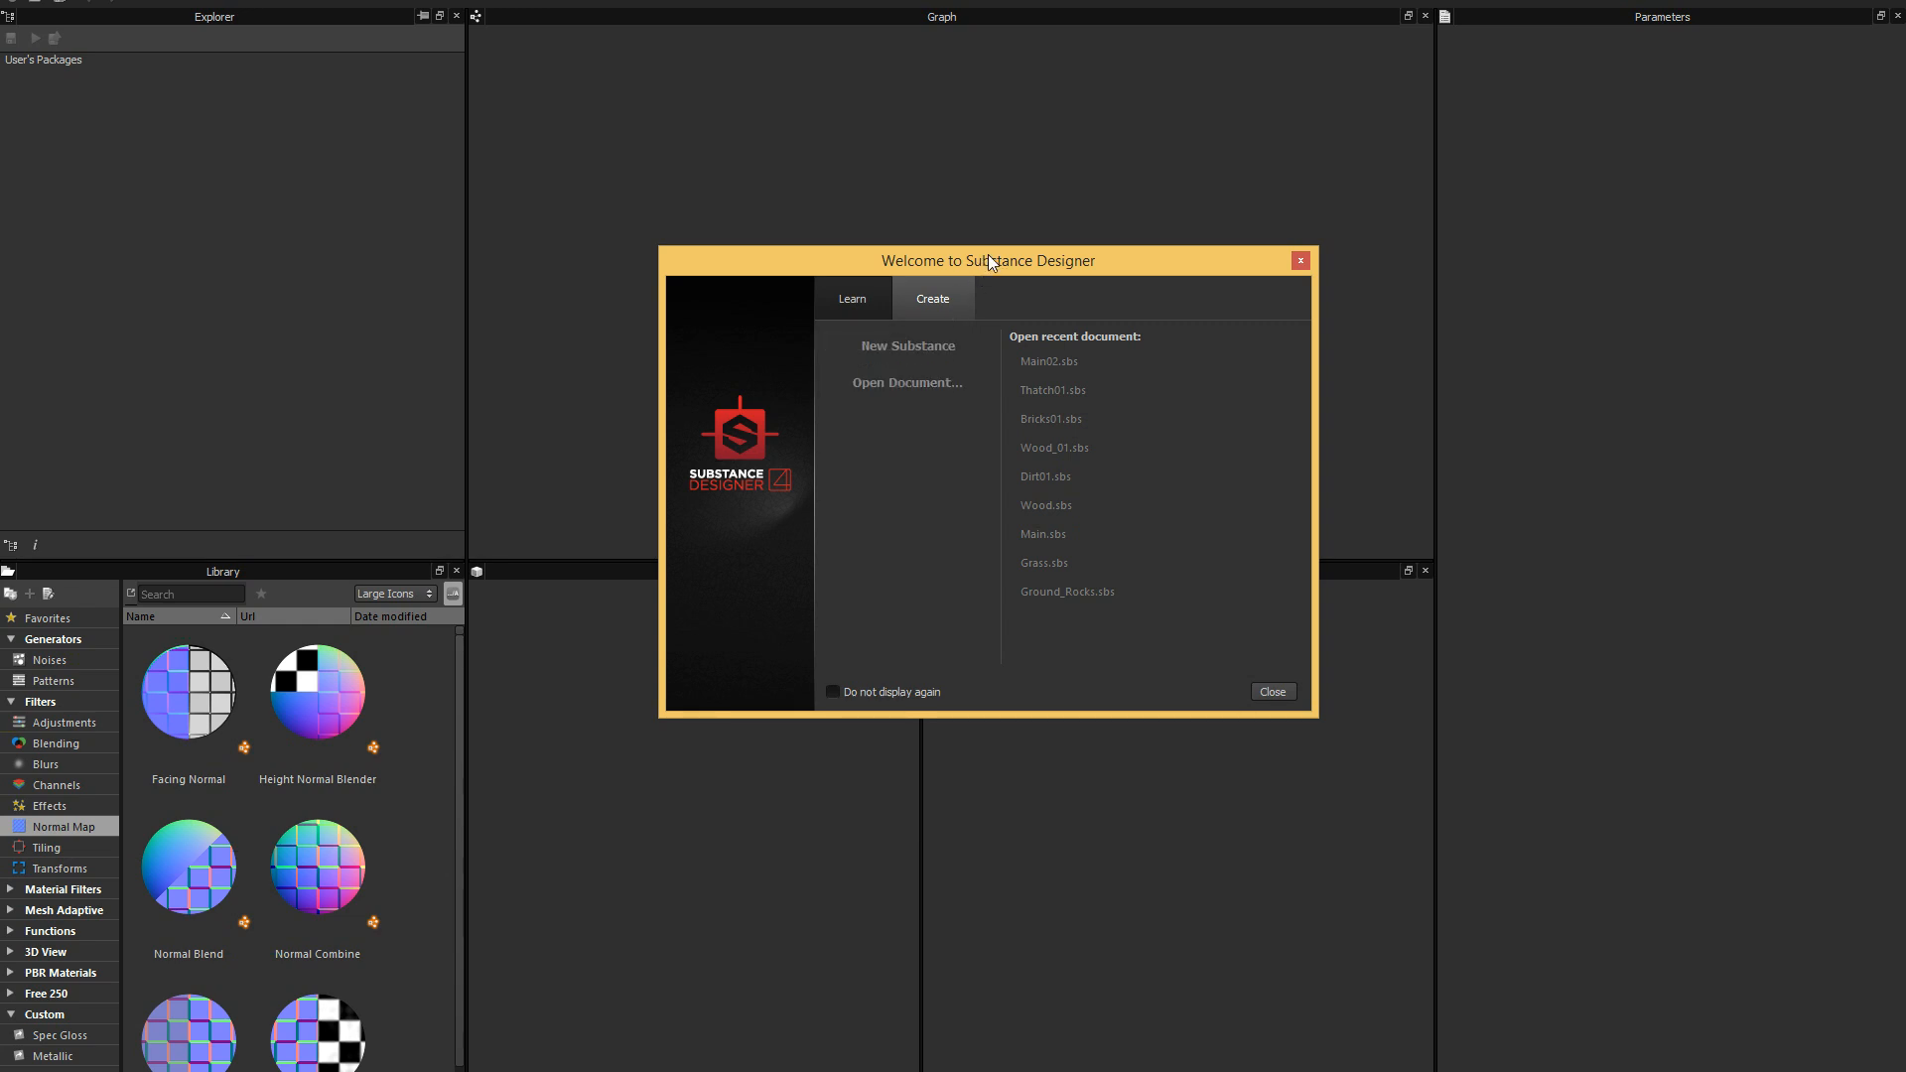
{"action": "left_click_drag", "start_coordinate": [988, 260], "coordinate": [1017, 250]}
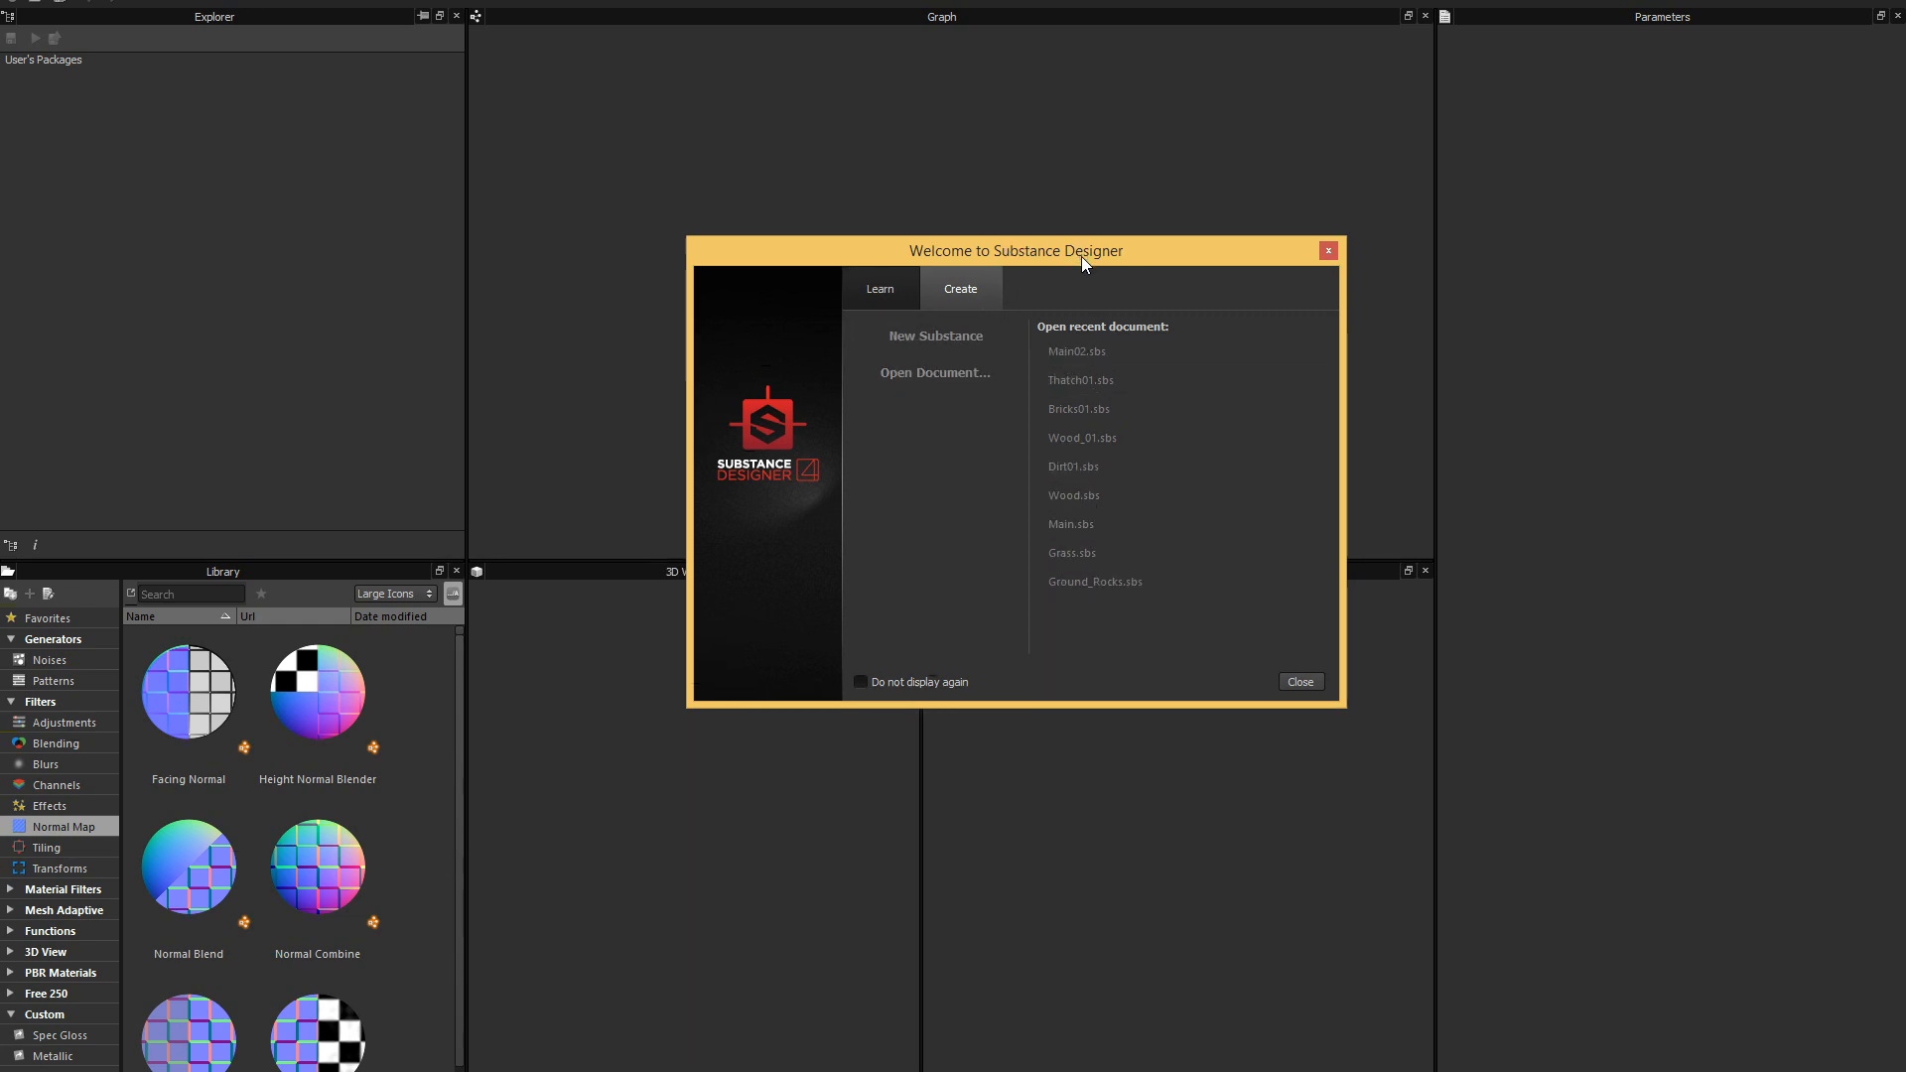
{"action": "left_click_drag", "start_coordinate": [1081, 257], "coordinate": [1141, 269]}
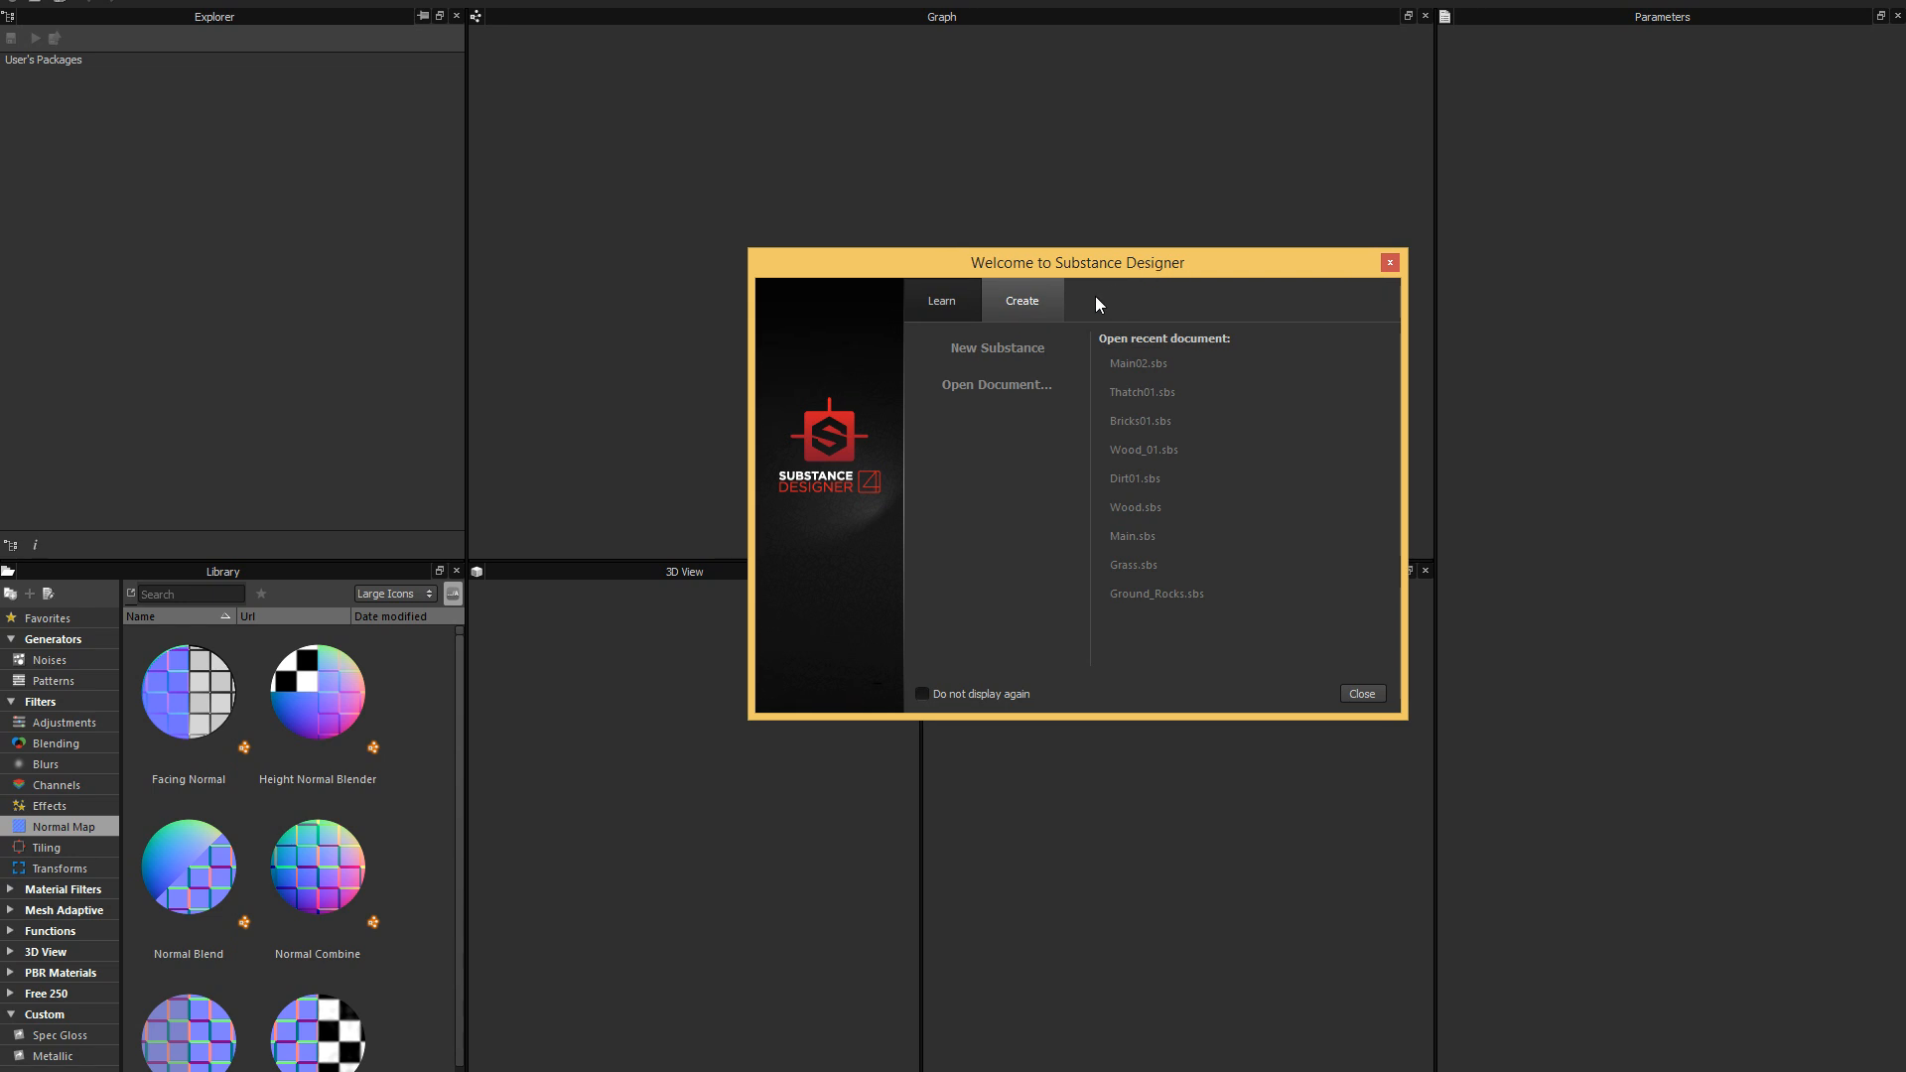
{"action": "left_click_drag", "start_coordinate": [1136, 264], "coordinate": [1134, 256]}
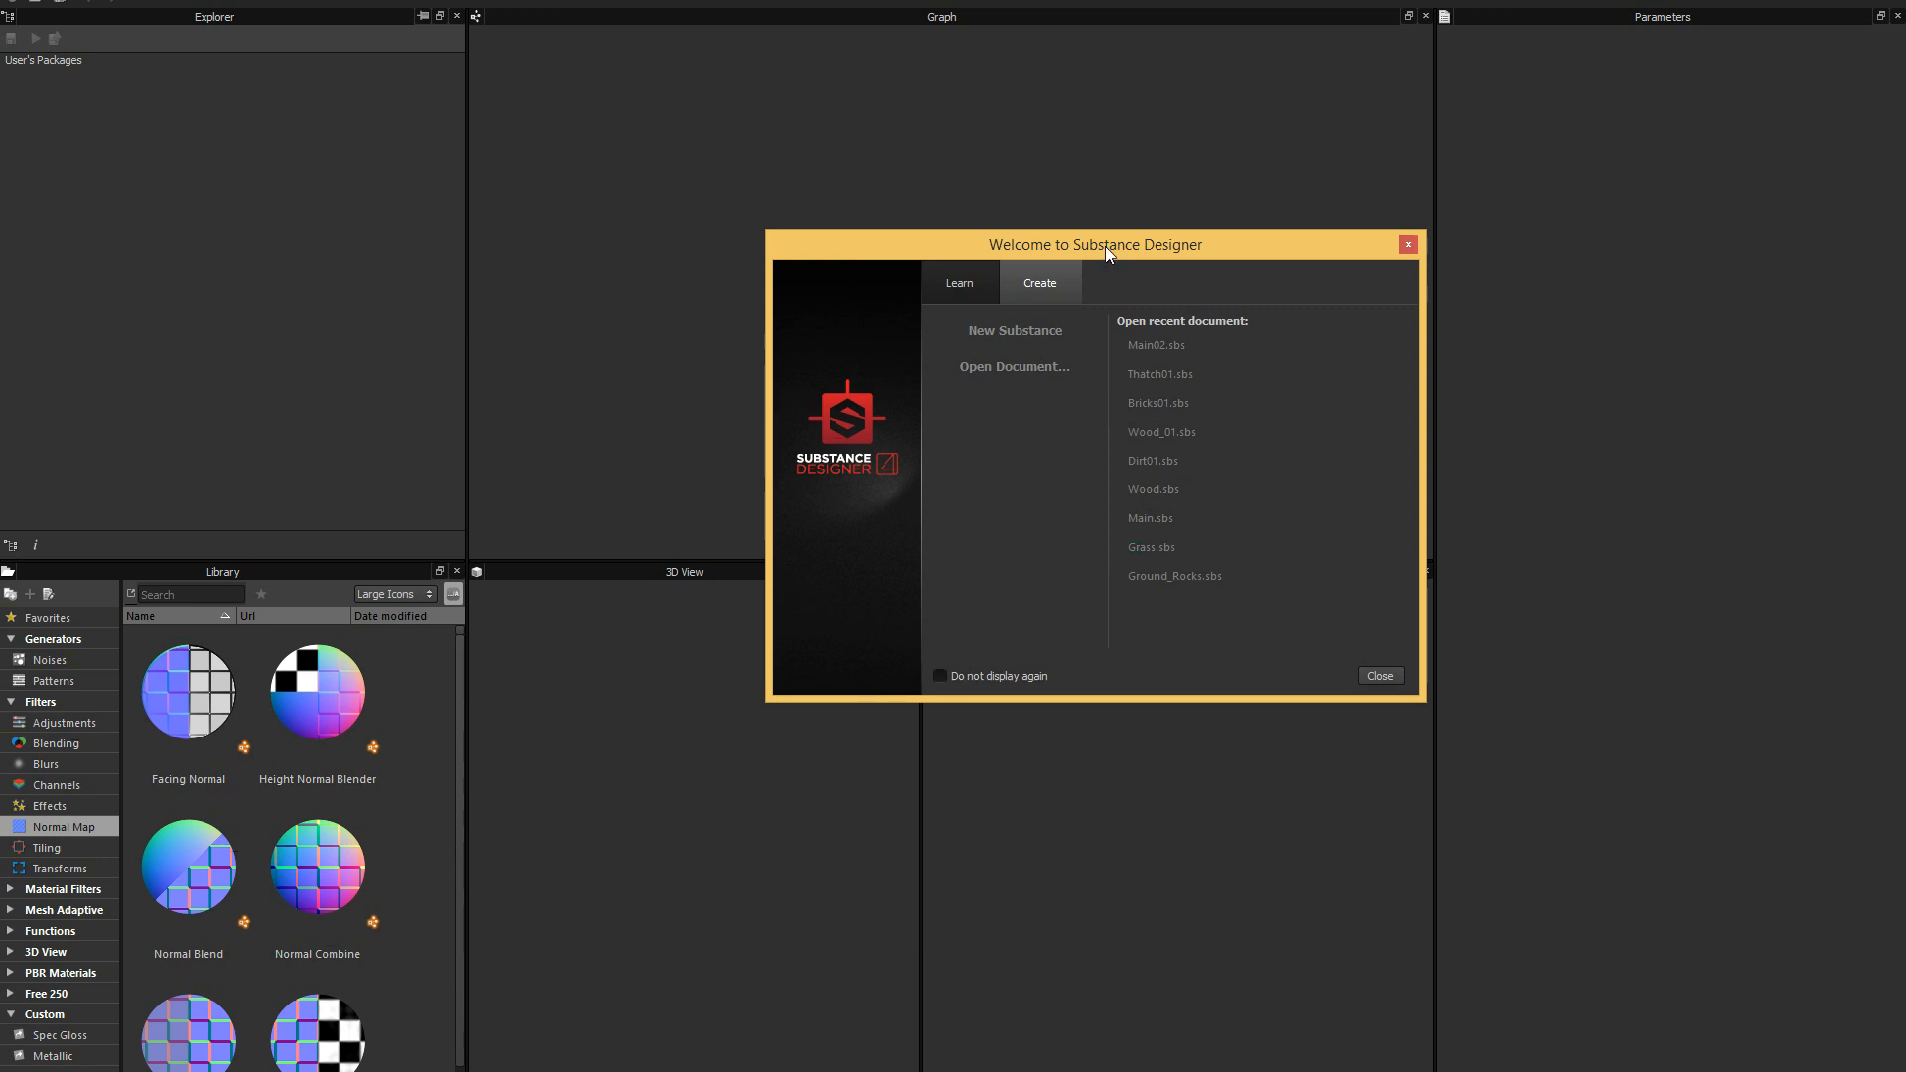
{"action": "left_click_drag", "start_coordinate": [1125, 247], "coordinate": [1082, 231]}
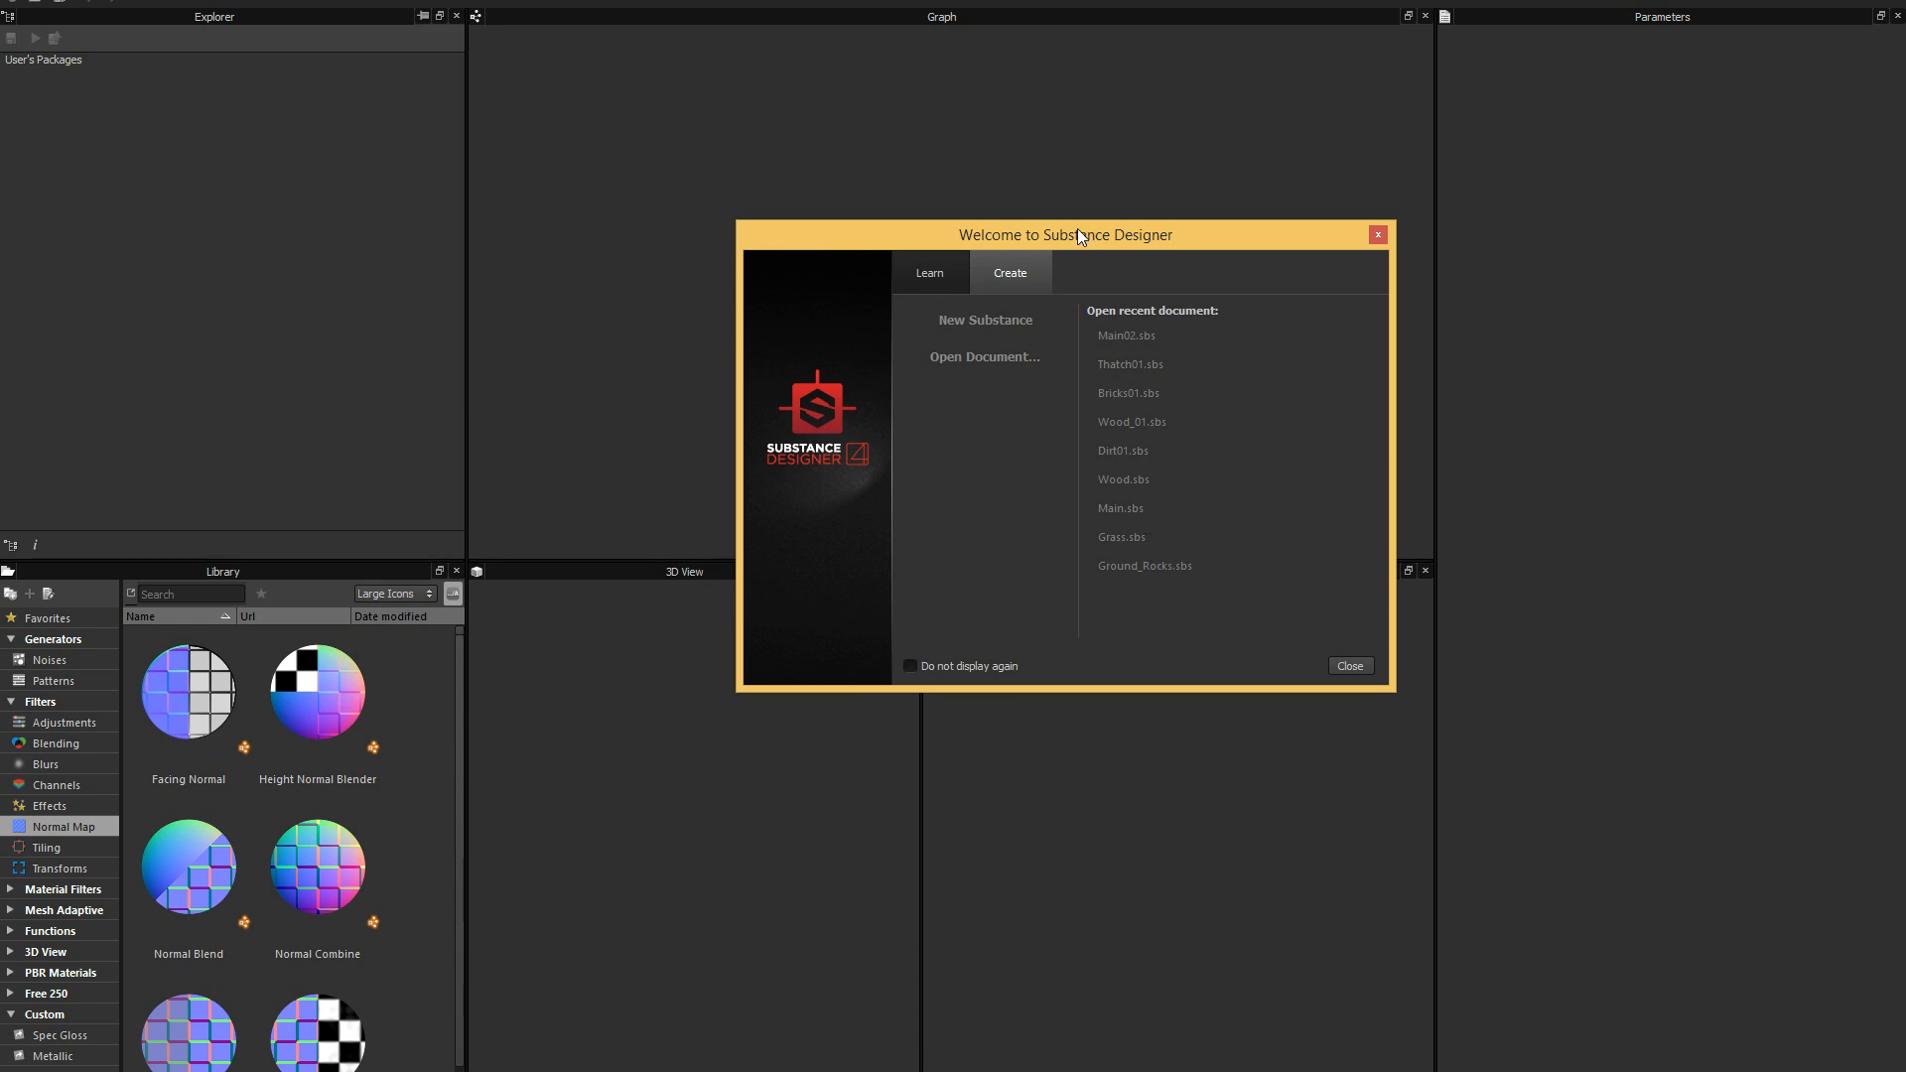
{"action": "left_click_drag", "start_coordinate": [1076, 228], "coordinate": [1099, 327]}
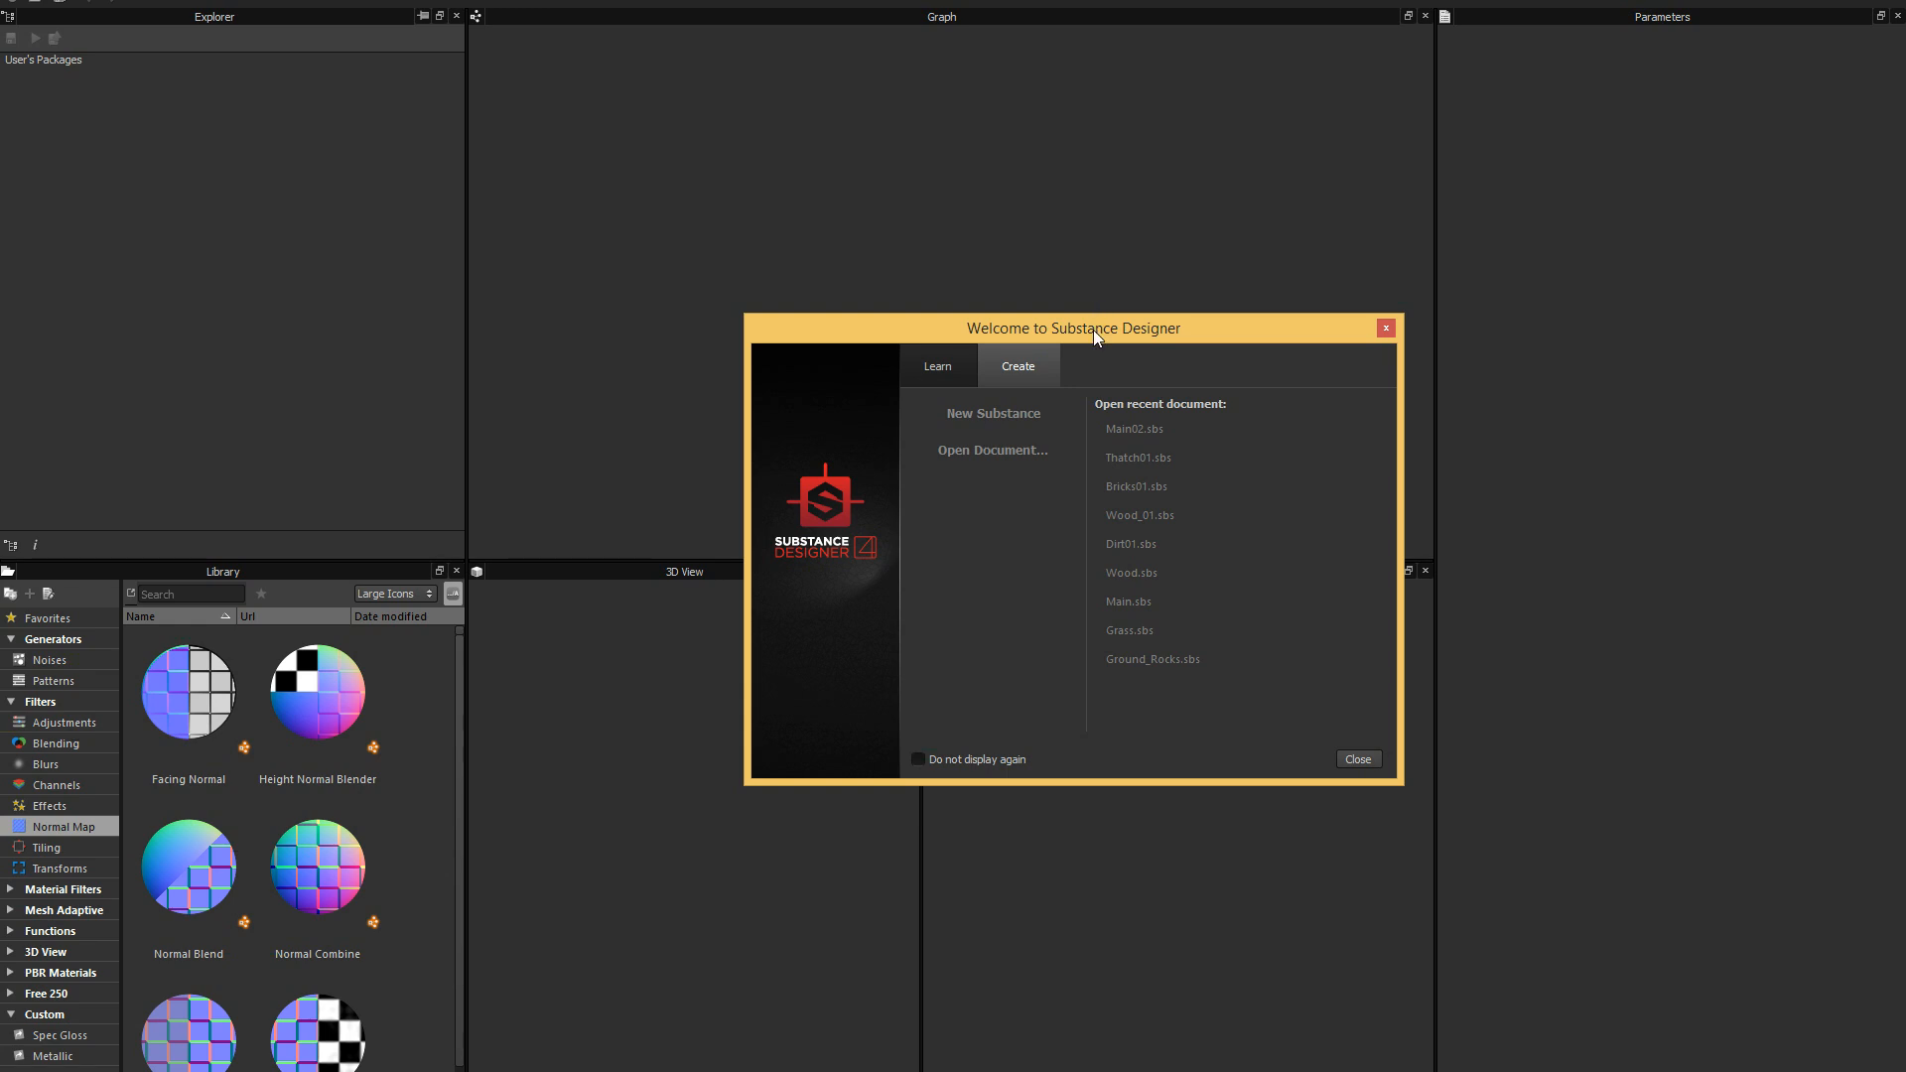
{"action": "left_click_drag", "start_coordinate": [1093, 330], "coordinate": [1103, 344]}
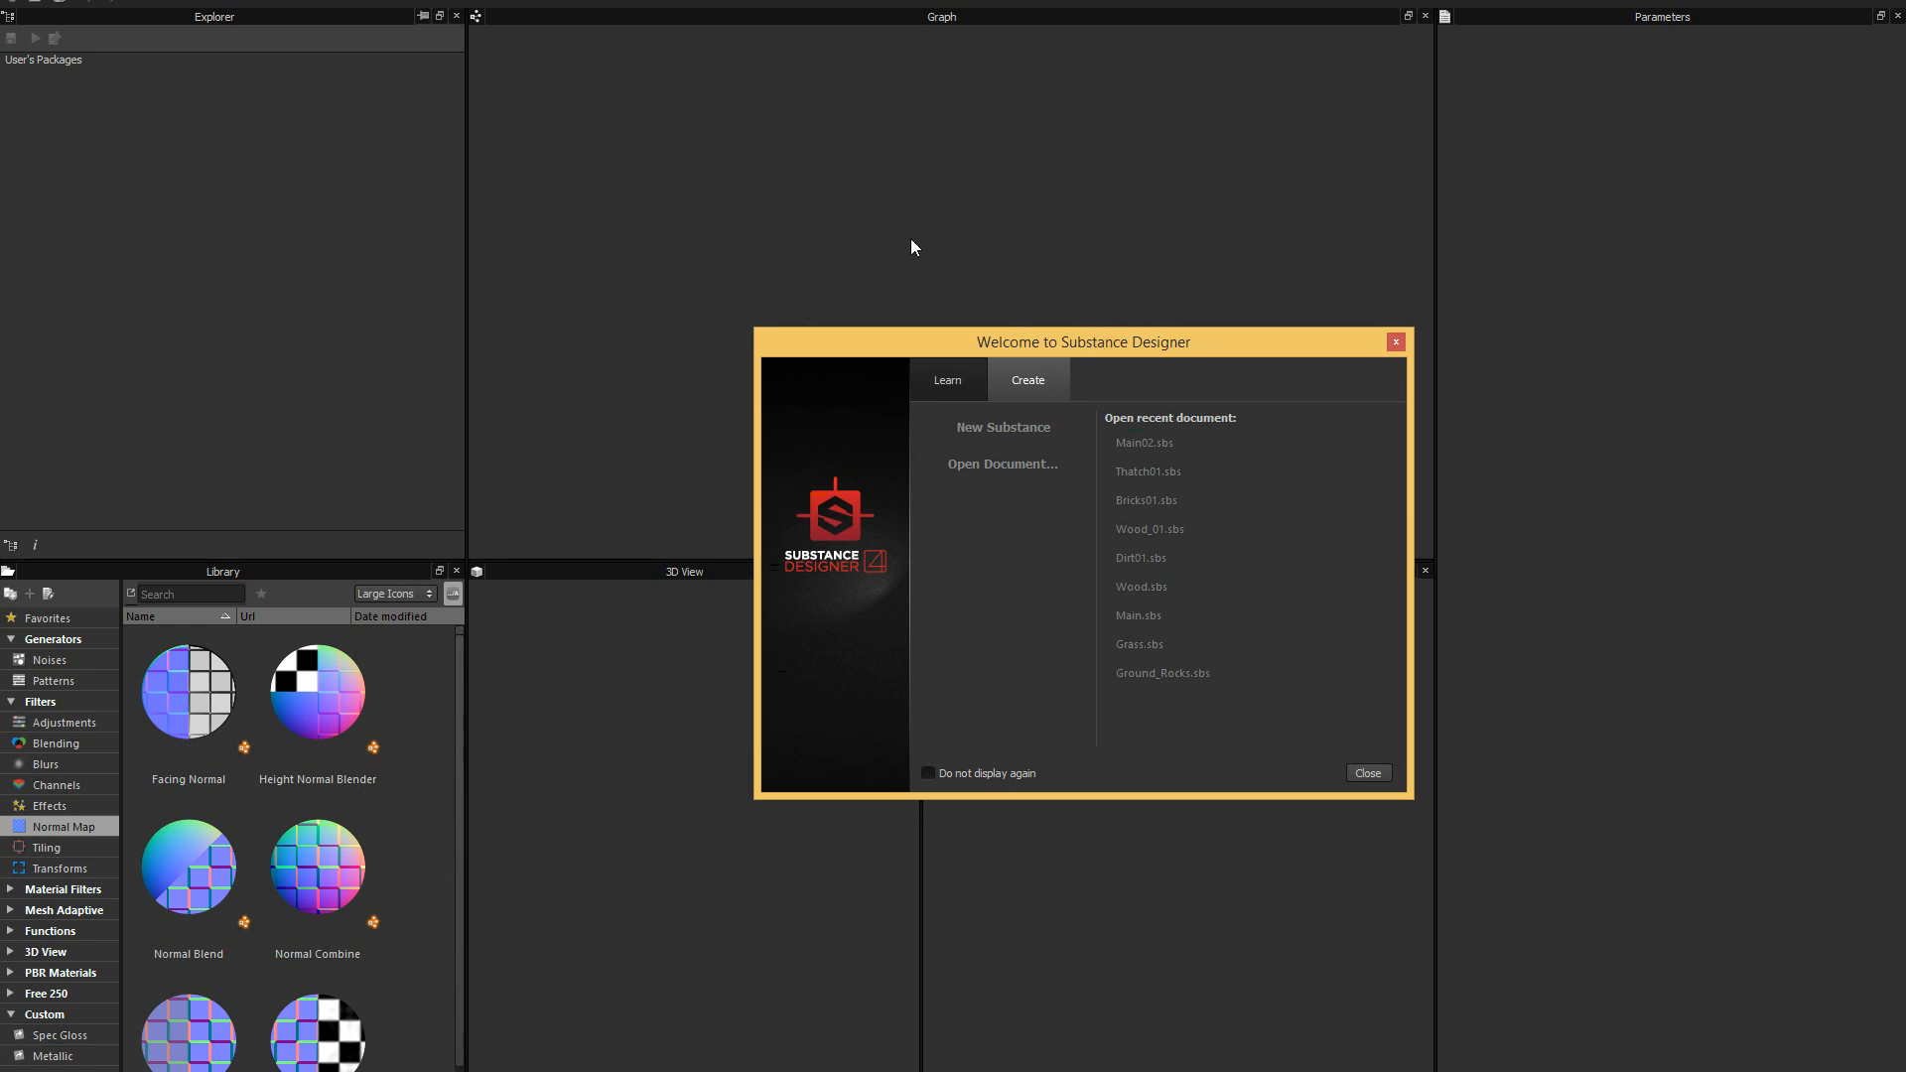
{"action": "mouse_move", "coordinate": [1123, 354]}
{"action": "left_mouse_down"}
{"action": "mouse_move", "coordinate": [1111, 365]}
{"action": "mouse_move", "coordinate": [1126, 357]}
{"action": "left_mouse_up"}
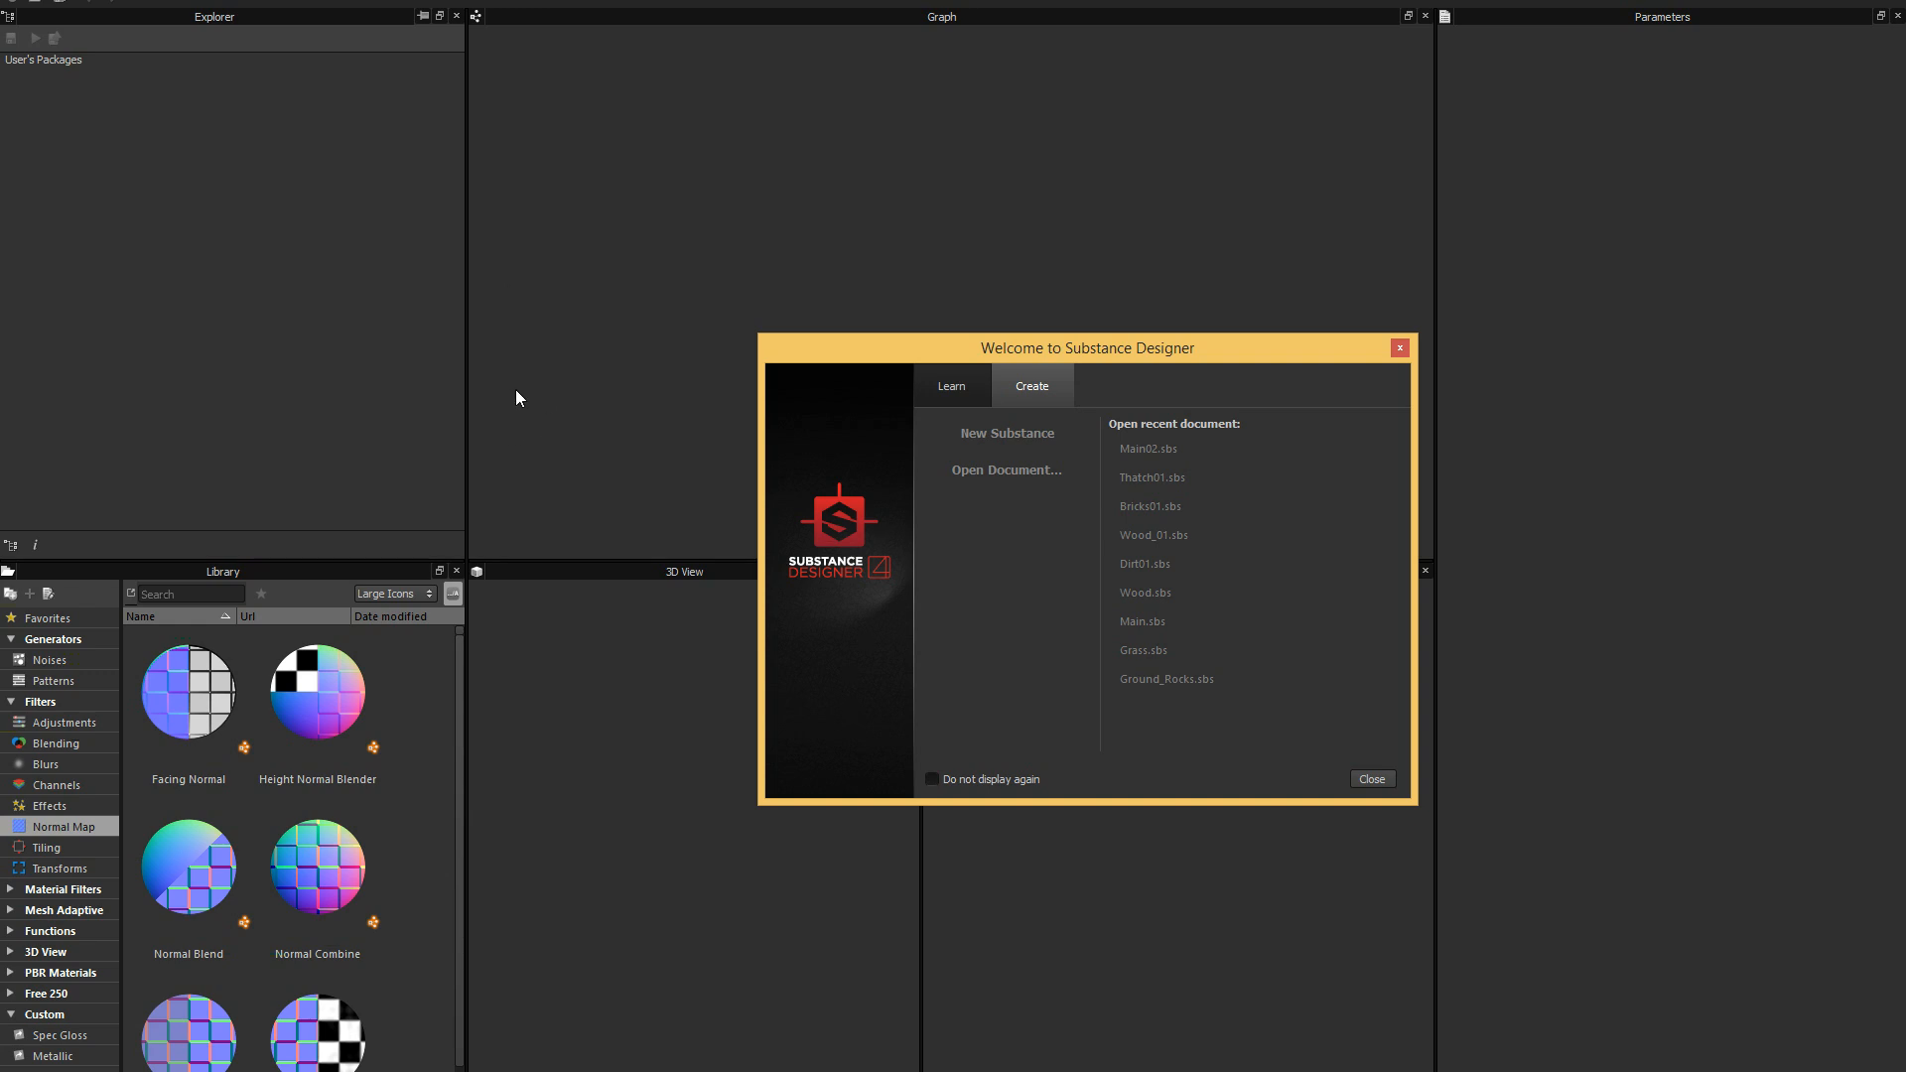
{"action": "left_click_drag", "start_coordinate": [868, 340], "coordinate": [885, 425]}
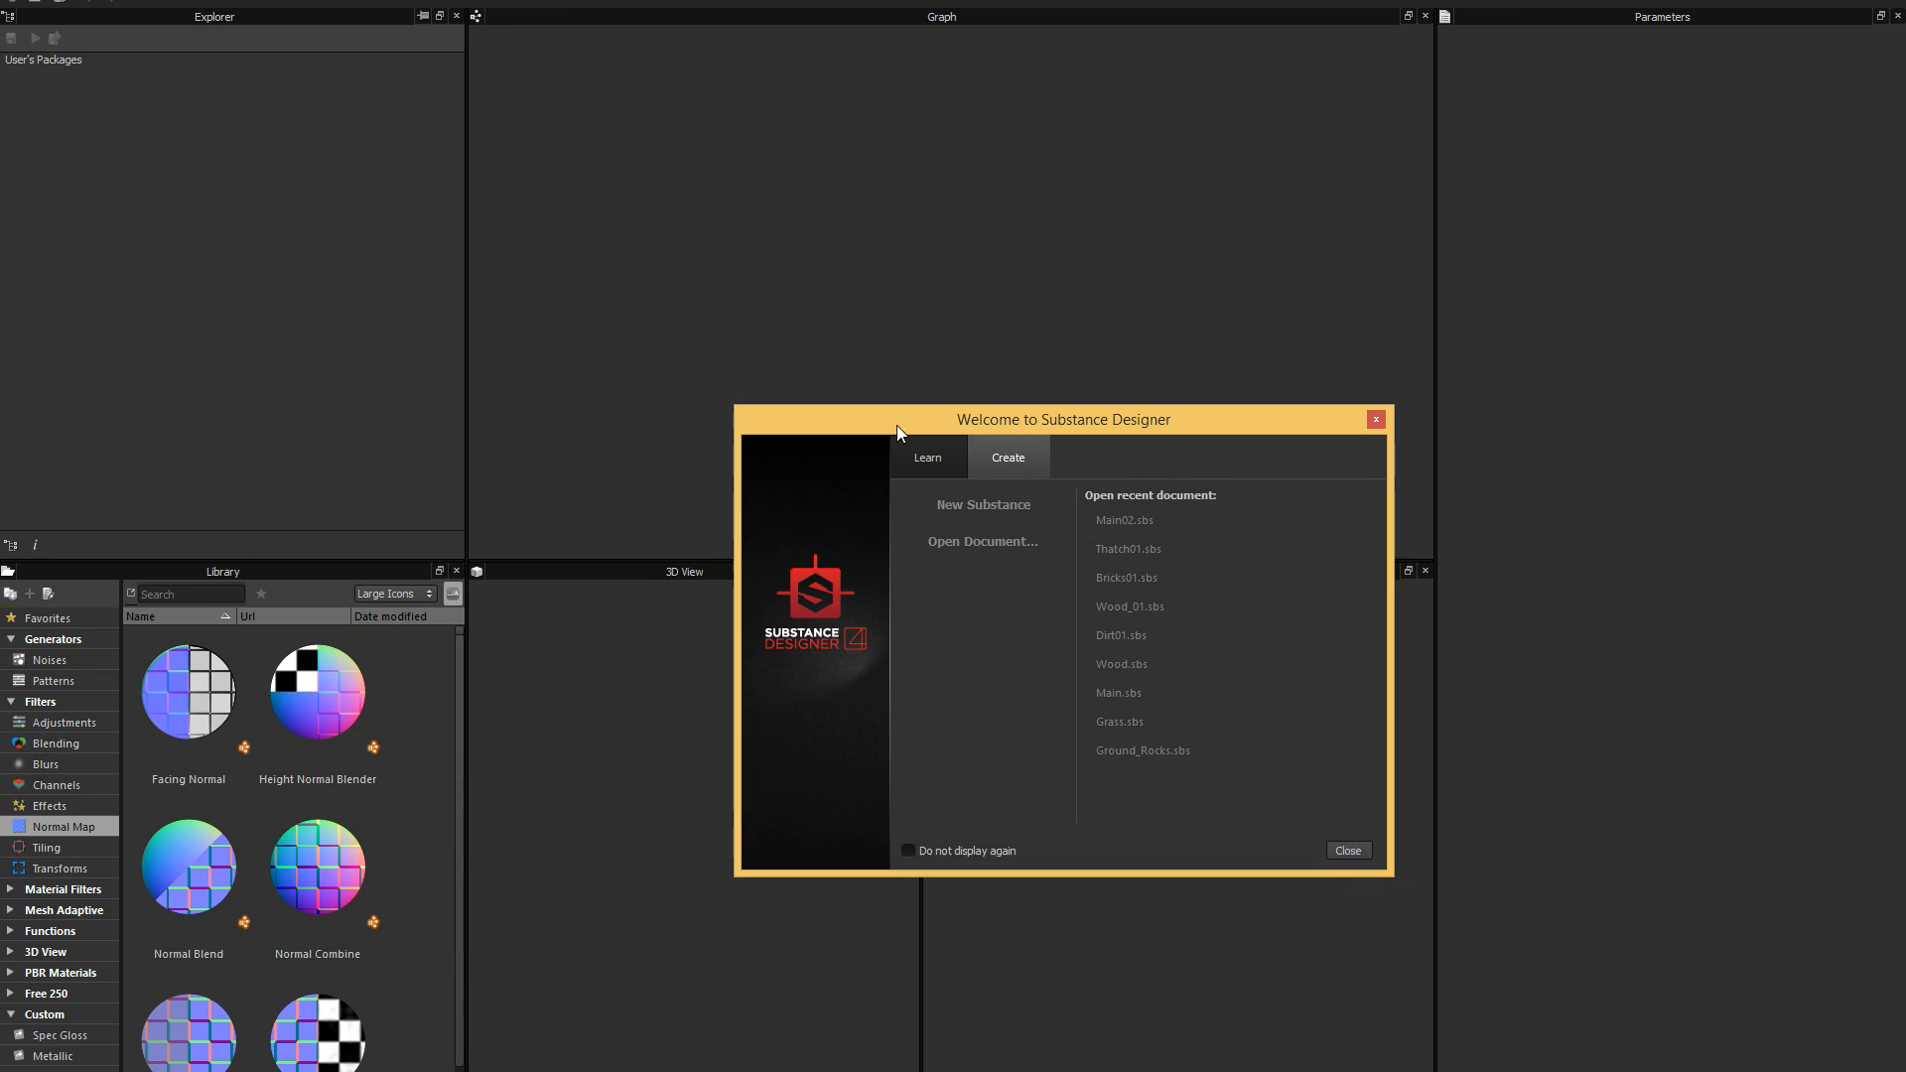
{"action": "left_click_drag", "start_coordinate": [896, 425], "coordinate": [1008, 338]}
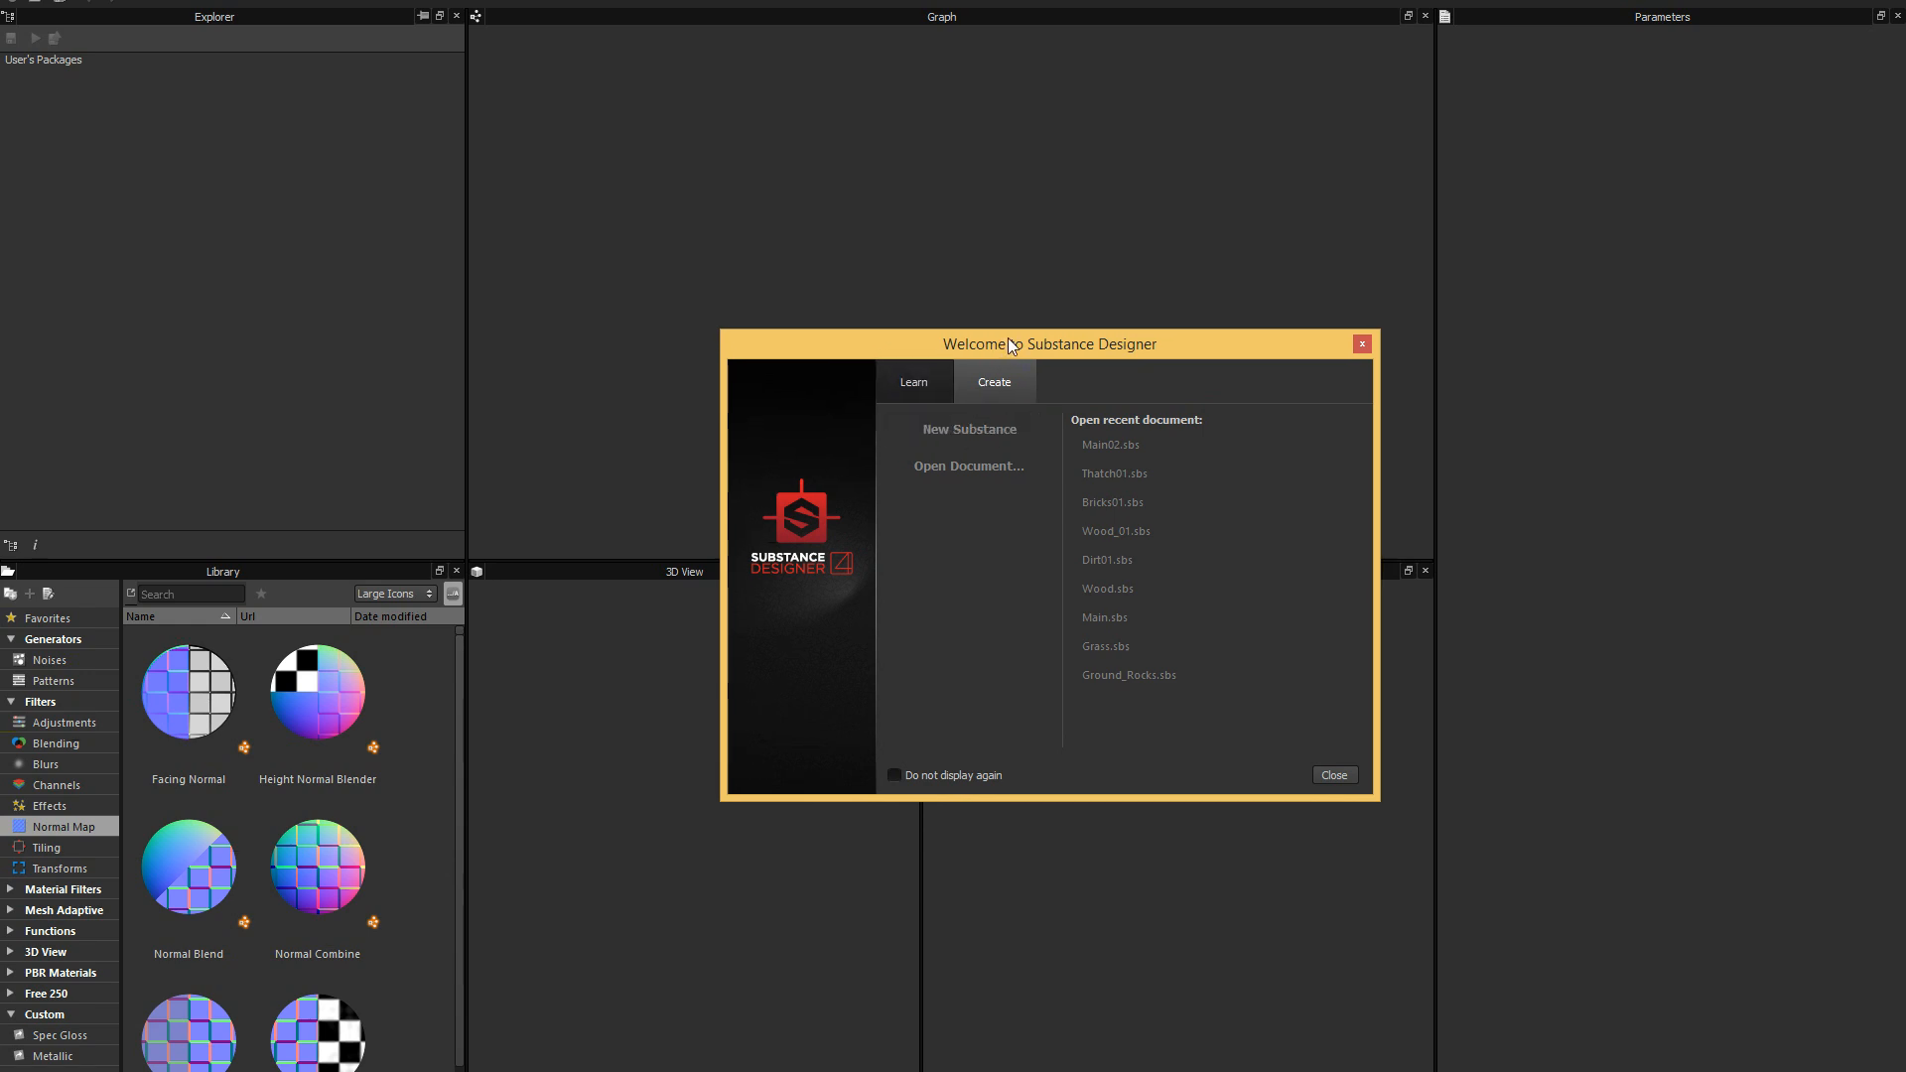
Start a new substance in Substance Designer with the Physically Based (metallic/roughness) template.
{"action": "left_click", "coordinate": [998, 429]}
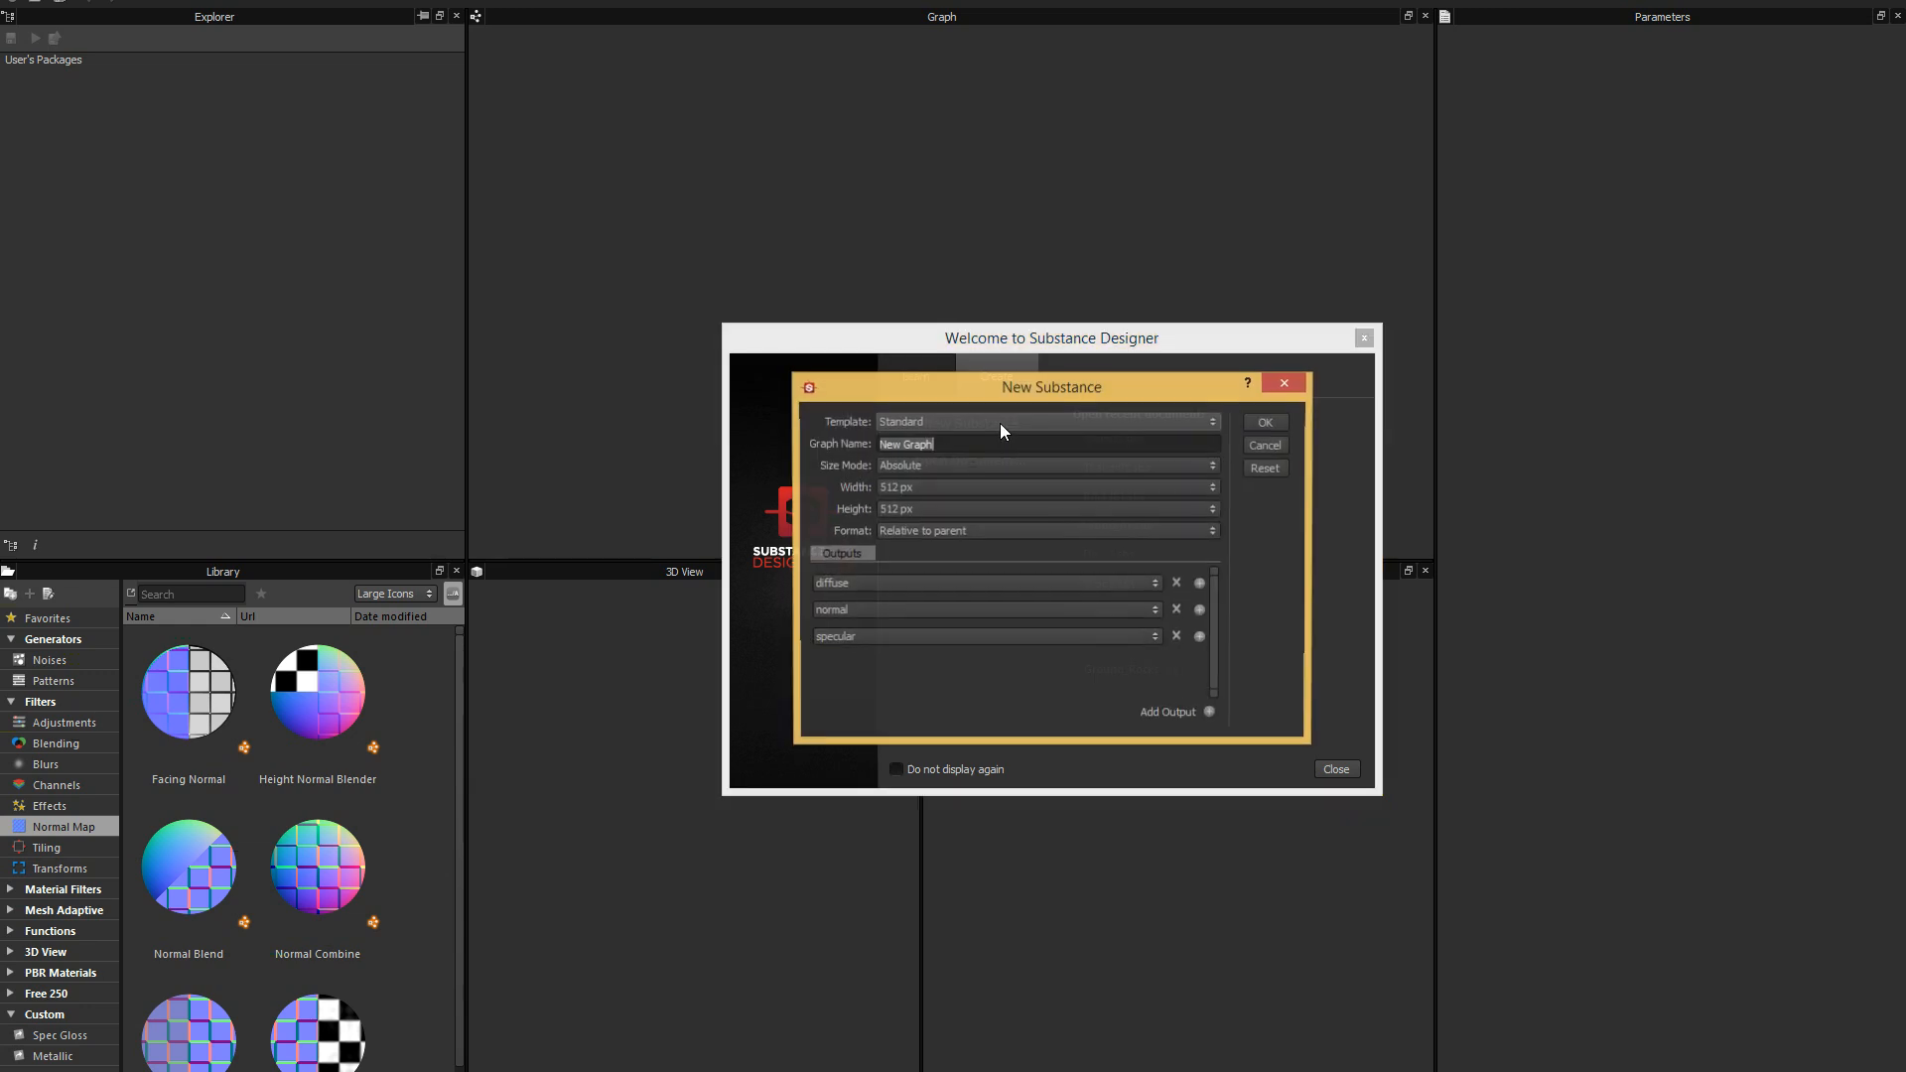
{"action": "left_click_drag", "start_coordinate": [1039, 387], "coordinate": [1047, 389]}
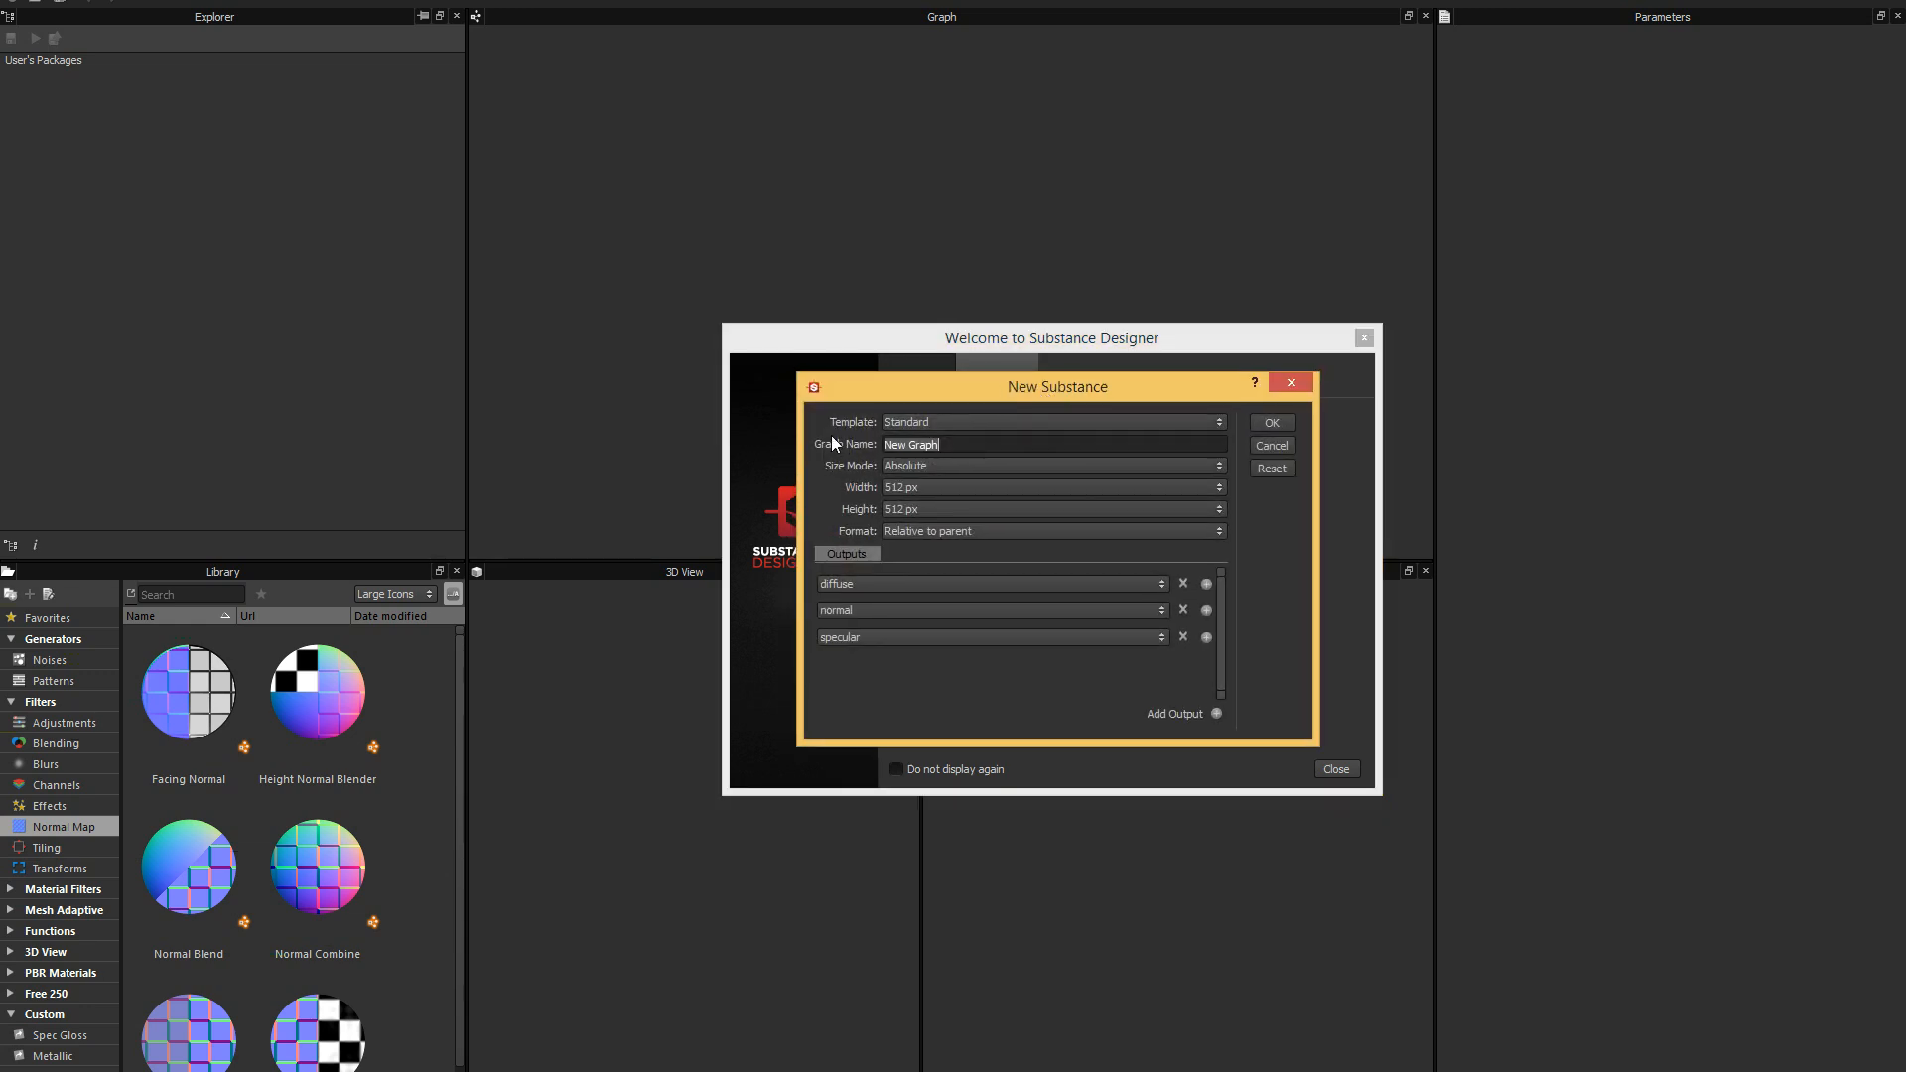
{"action": "left_click", "coordinate": [1122, 422]}
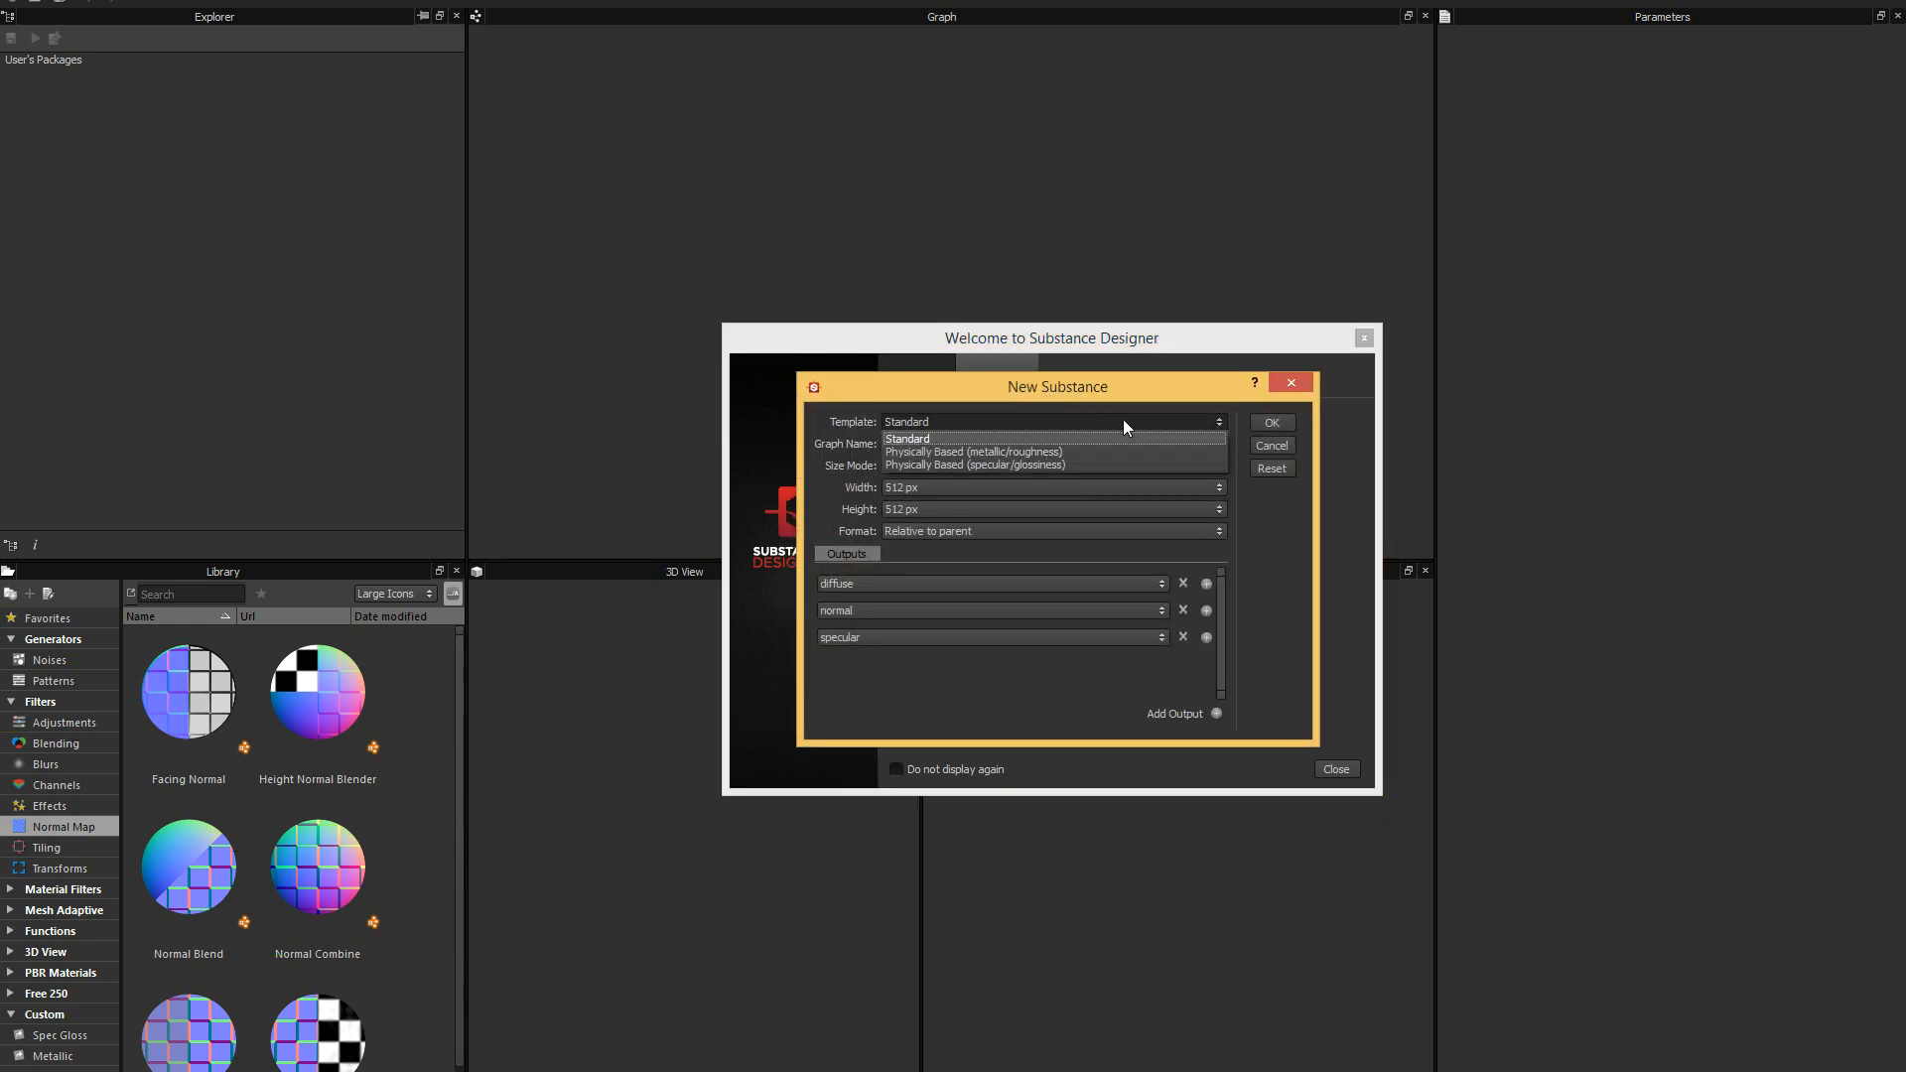
{"action": "left_click", "coordinate": [1058, 453]}
{"action": "mouse_move", "coordinate": [1086, 390]}
{"action": "left_mouse_down"}
{"action": "mouse_move", "coordinate": [1041, 391]}
{"action": "mouse_move", "coordinate": [1093, 395]}
{"action": "mouse_move", "coordinate": [1068, 389]}
{"action": "left_mouse_up"}
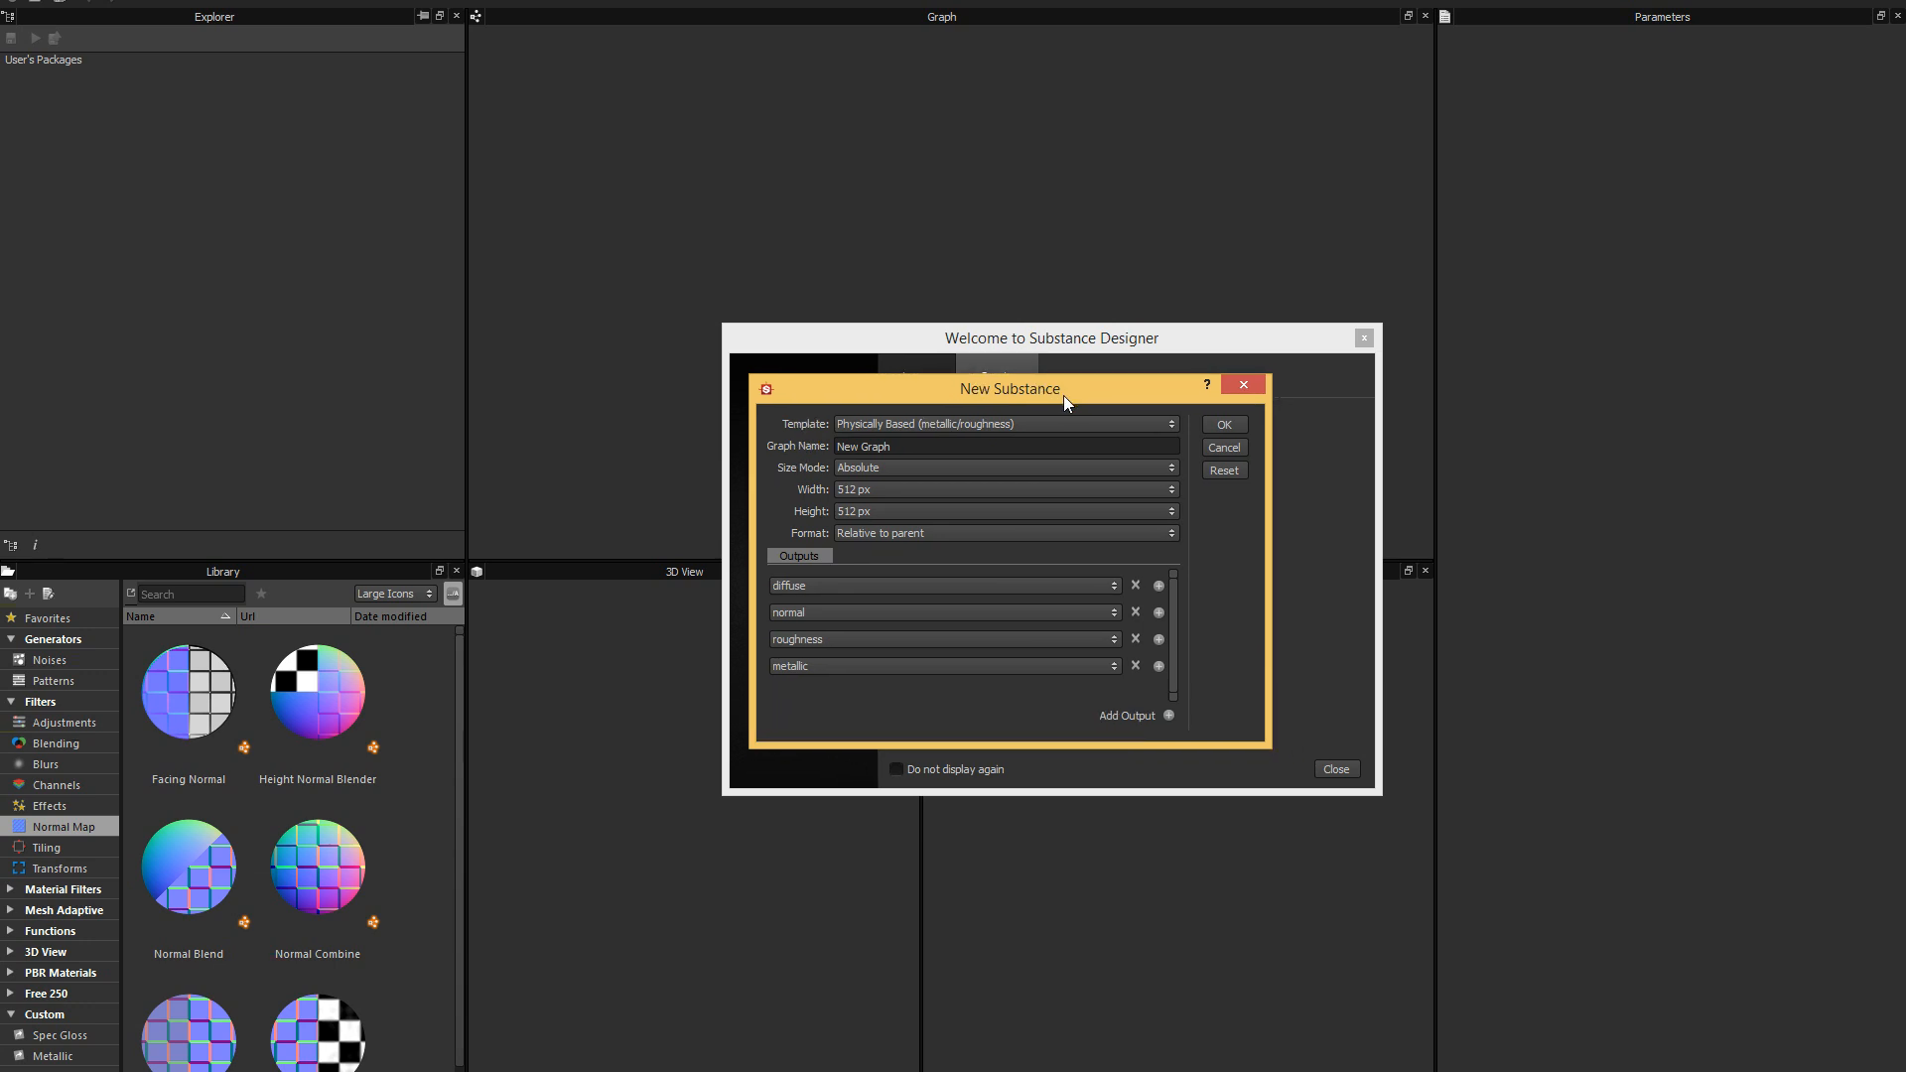
{"action": "left_click", "coordinate": [1152, 424]}
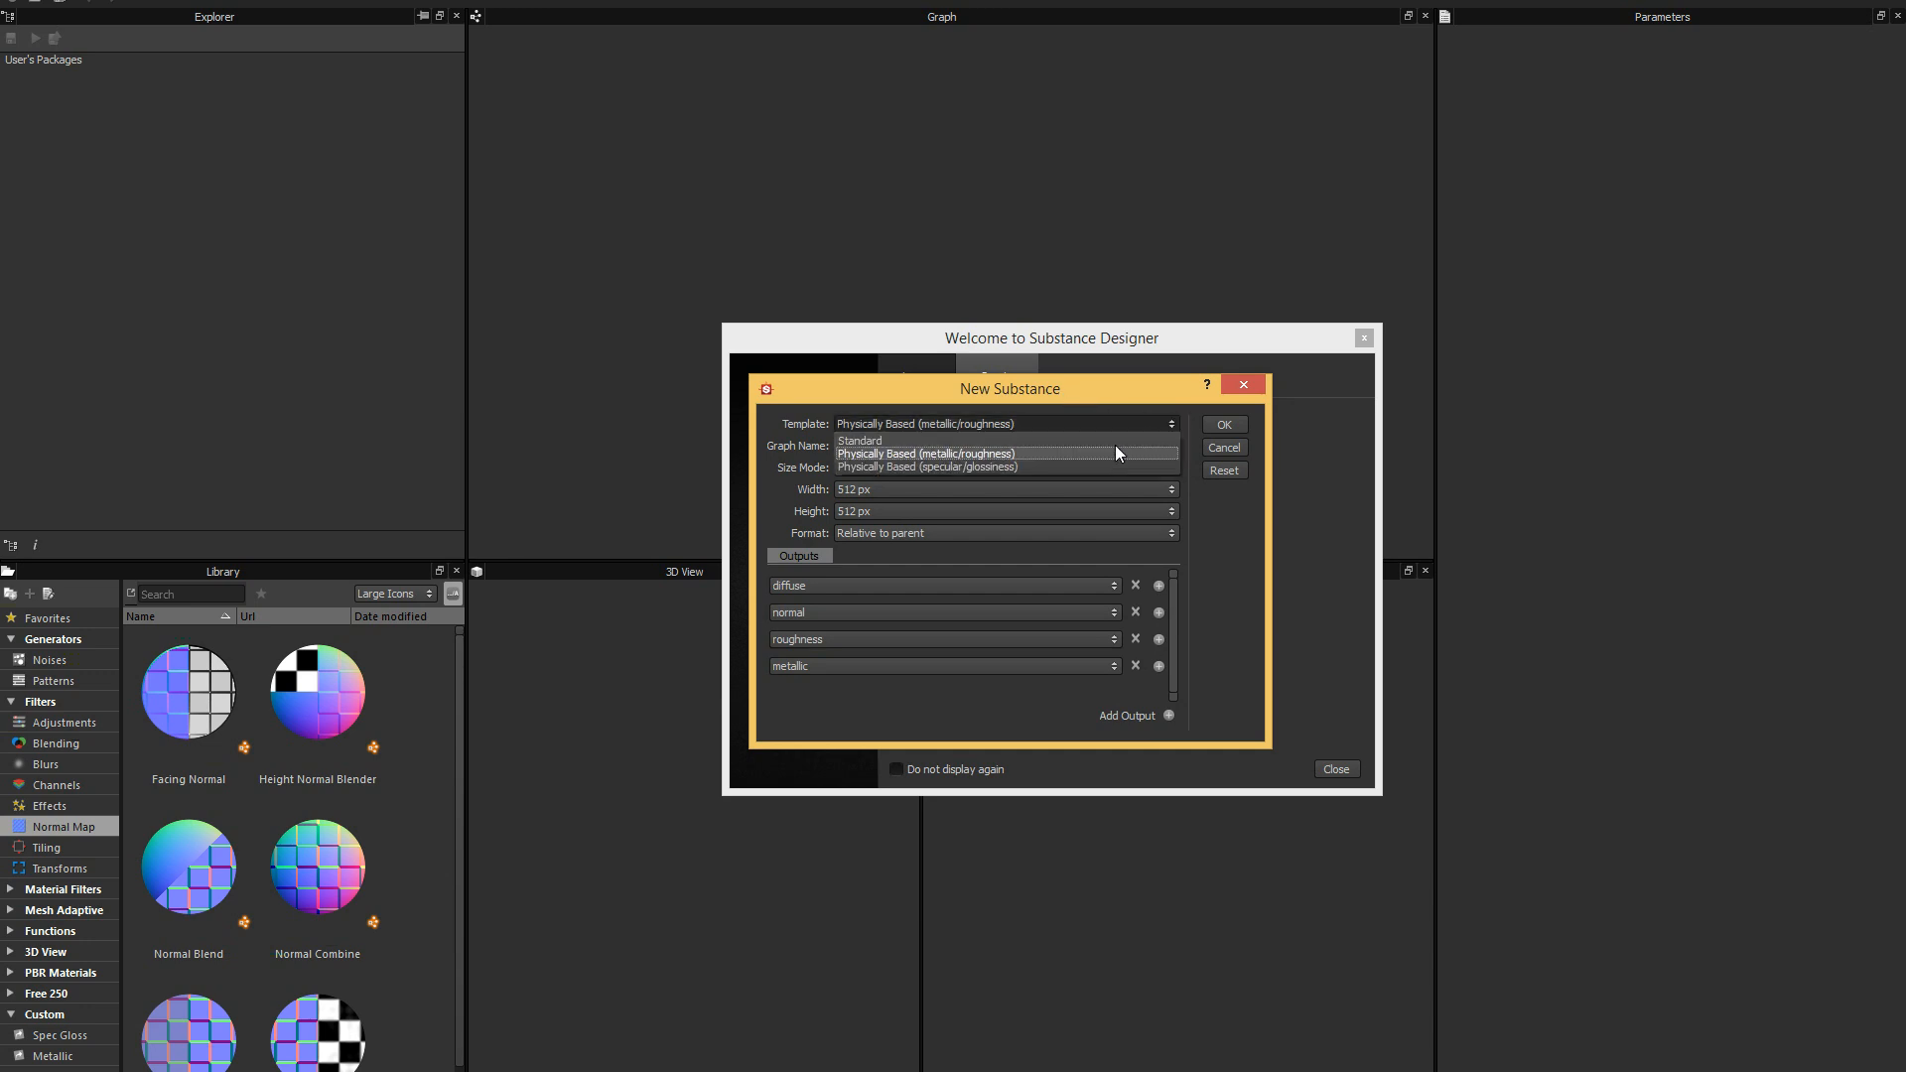
{"action": "left_click", "coordinate": [1028, 452]}
{"action": "left_click_drag", "start_coordinate": [1060, 391], "coordinate": [1080, 389]}
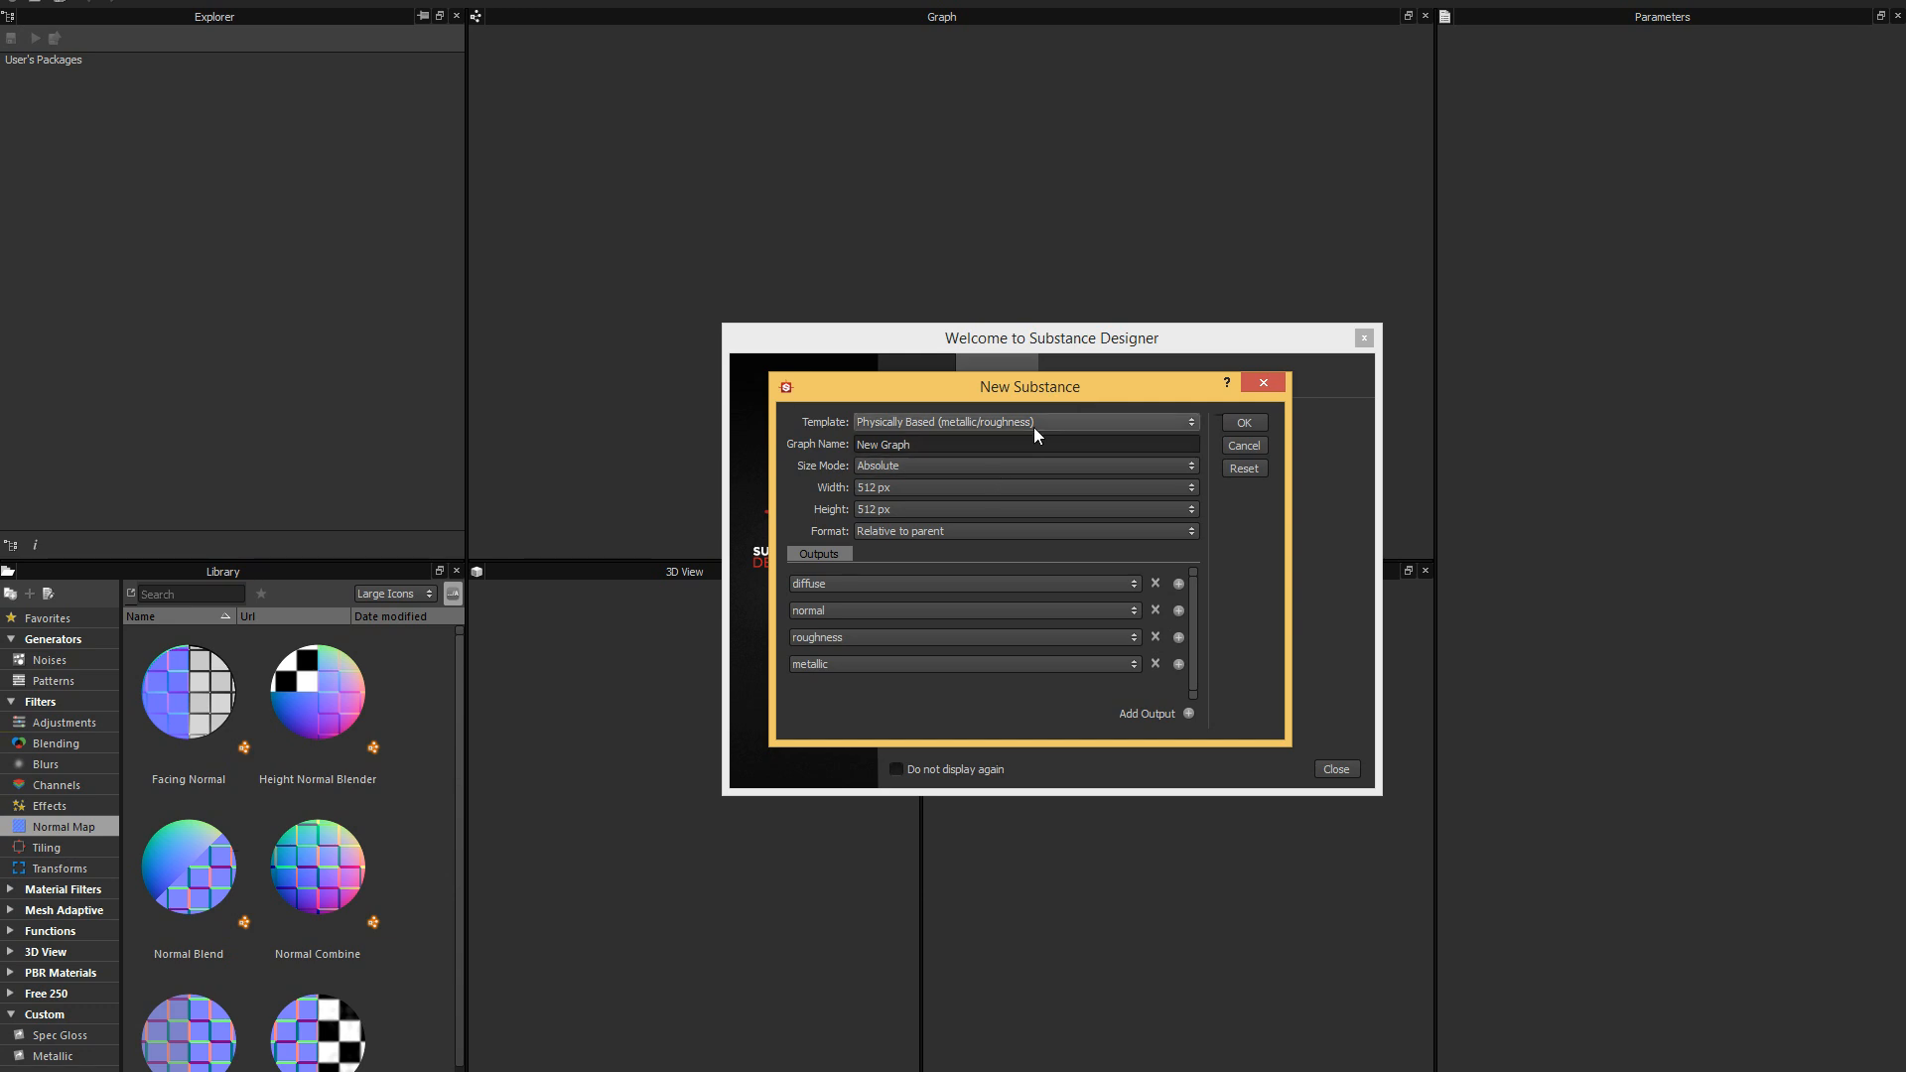
{"action": "left_click_drag", "start_coordinate": [1069, 383], "coordinate": [1048, 389]}
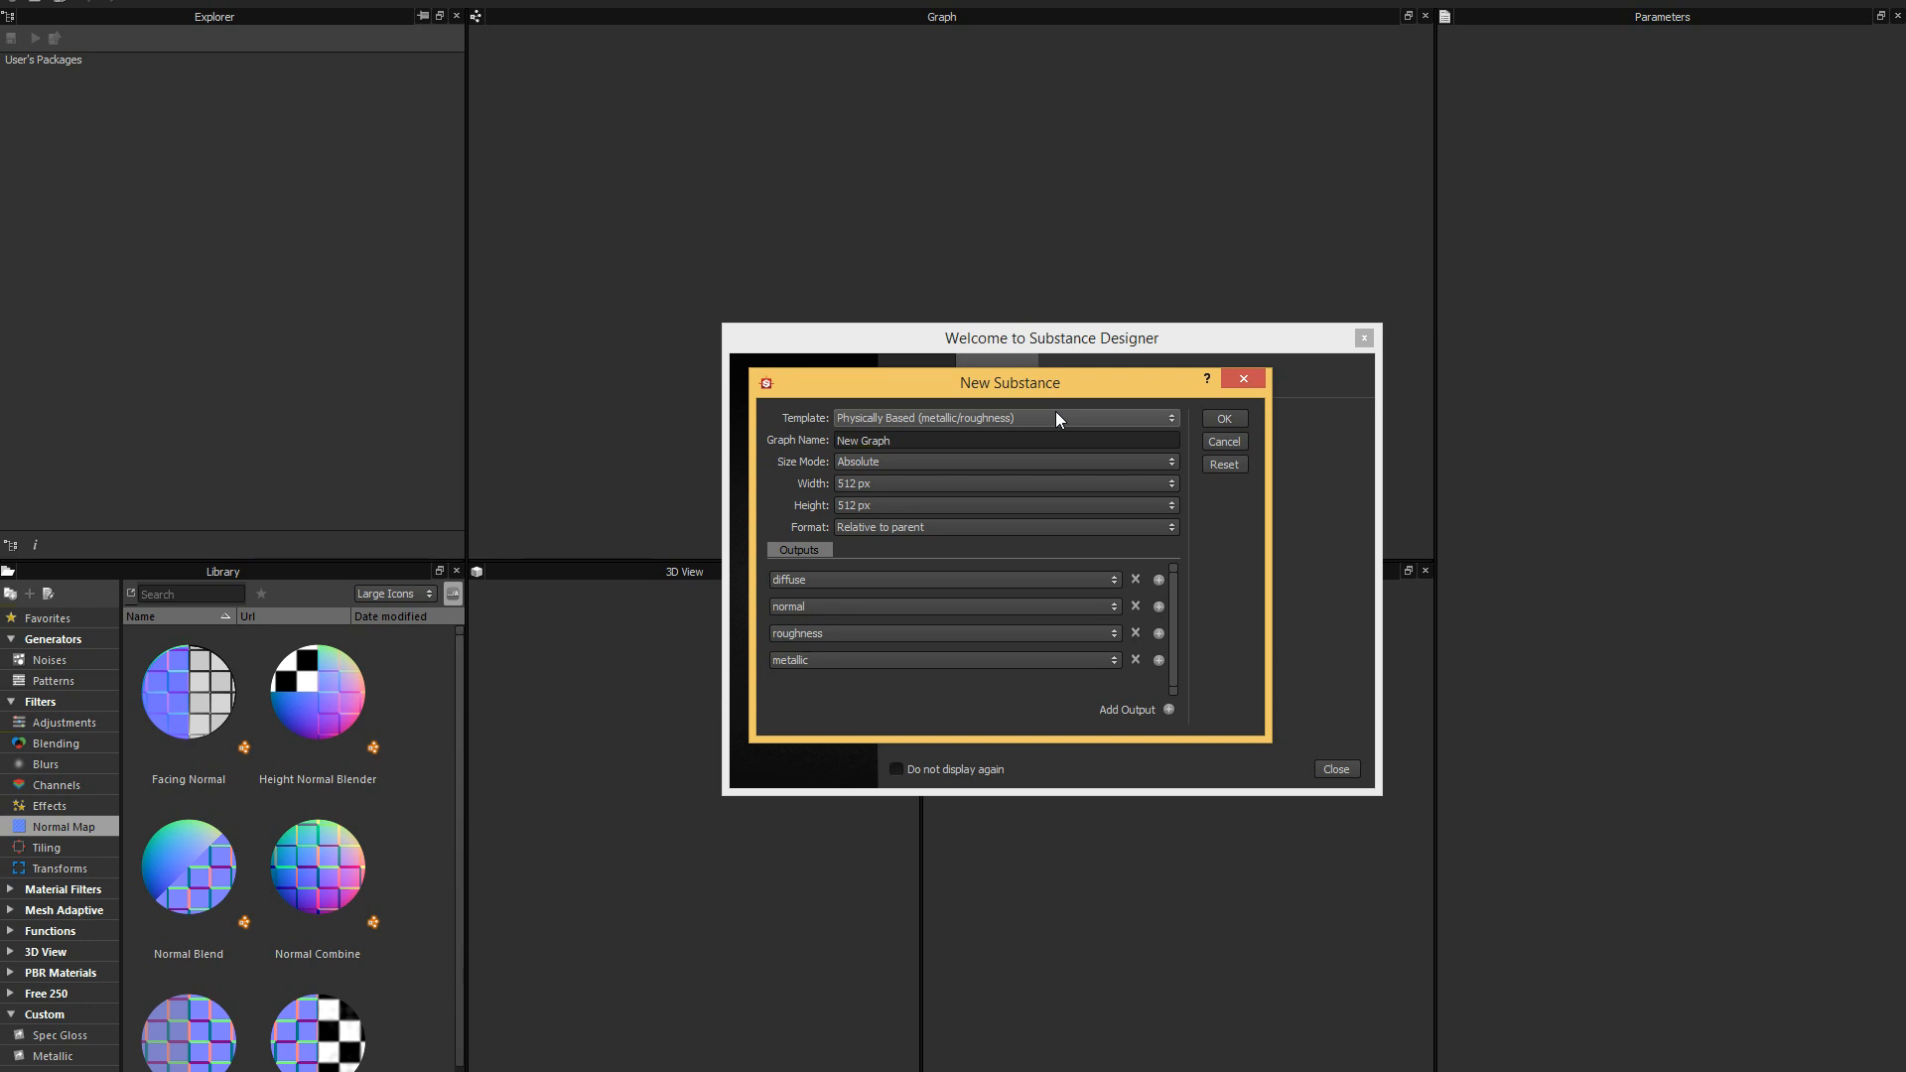
{"action": "left_click_drag", "start_coordinate": [1074, 385], "coordinate": [1070, 389]}
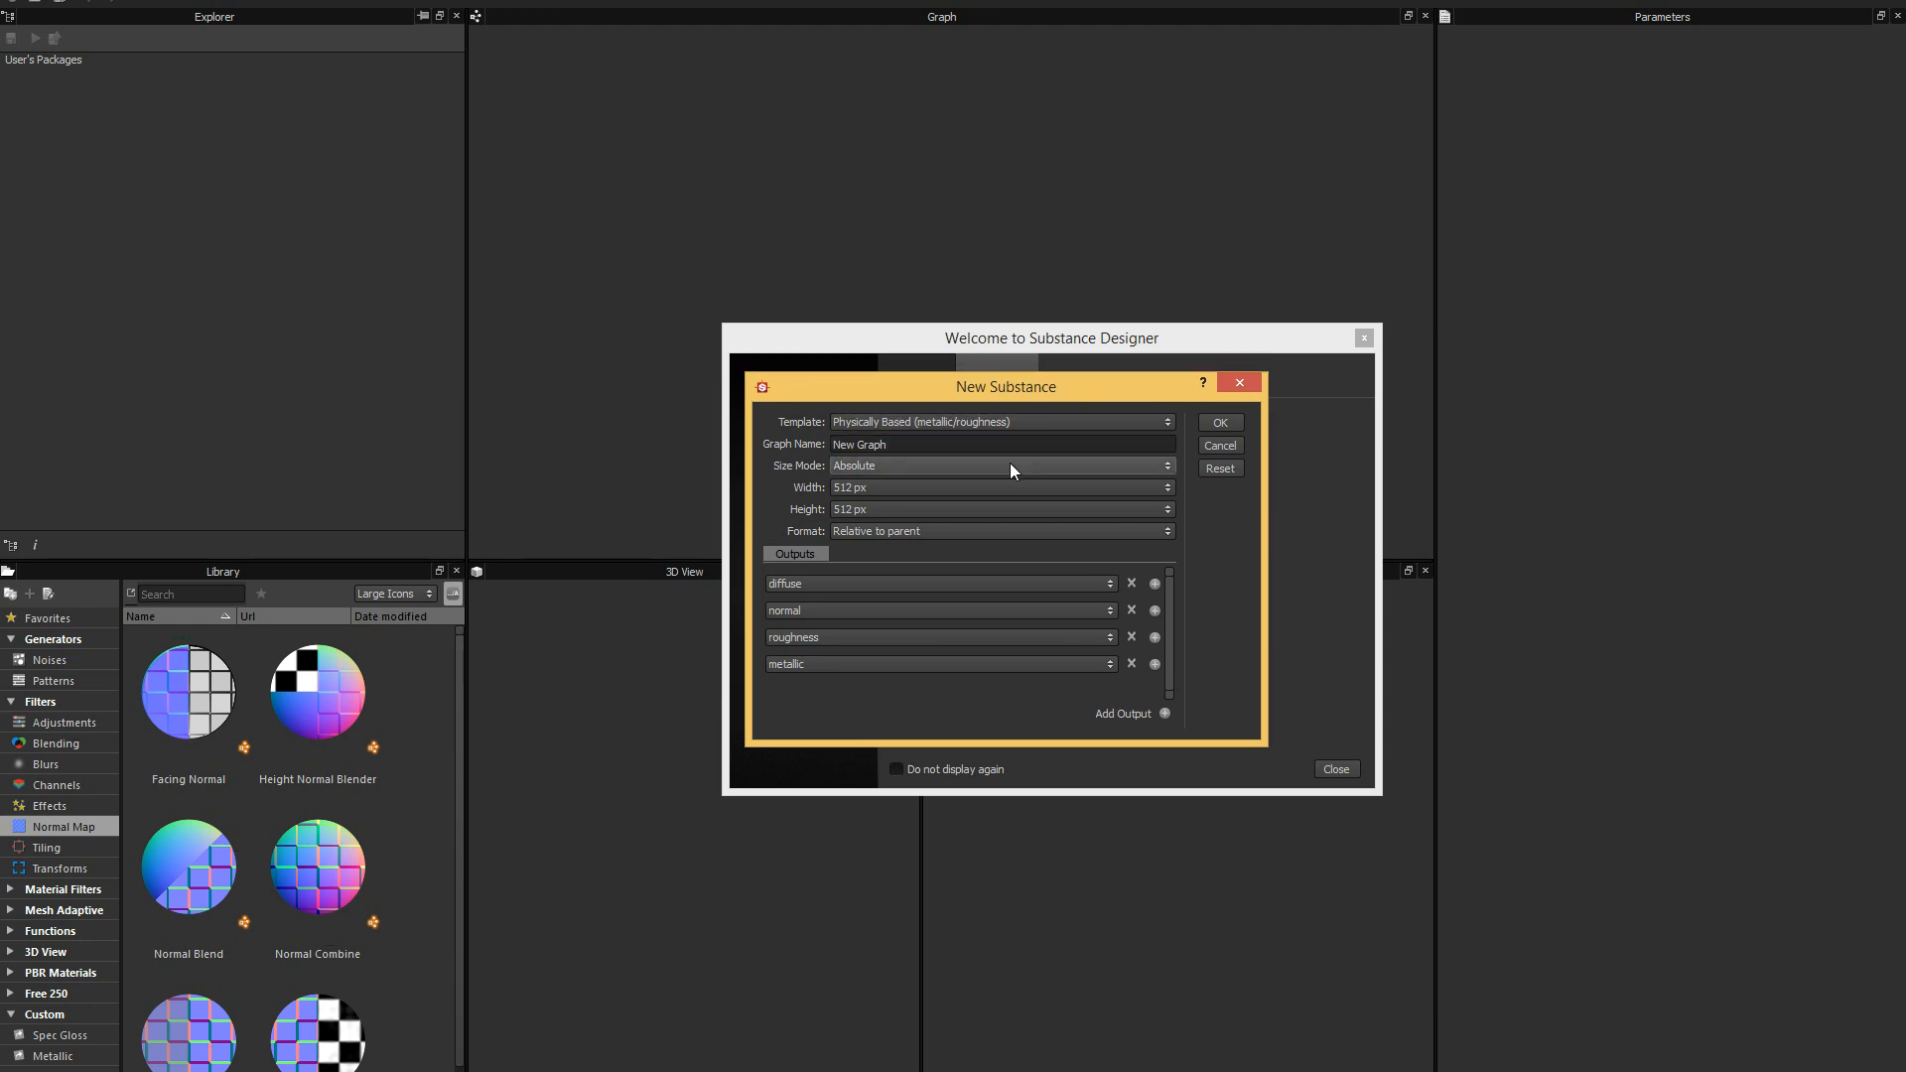
{"action": "left_click", "coordinate": [1166, 464]}
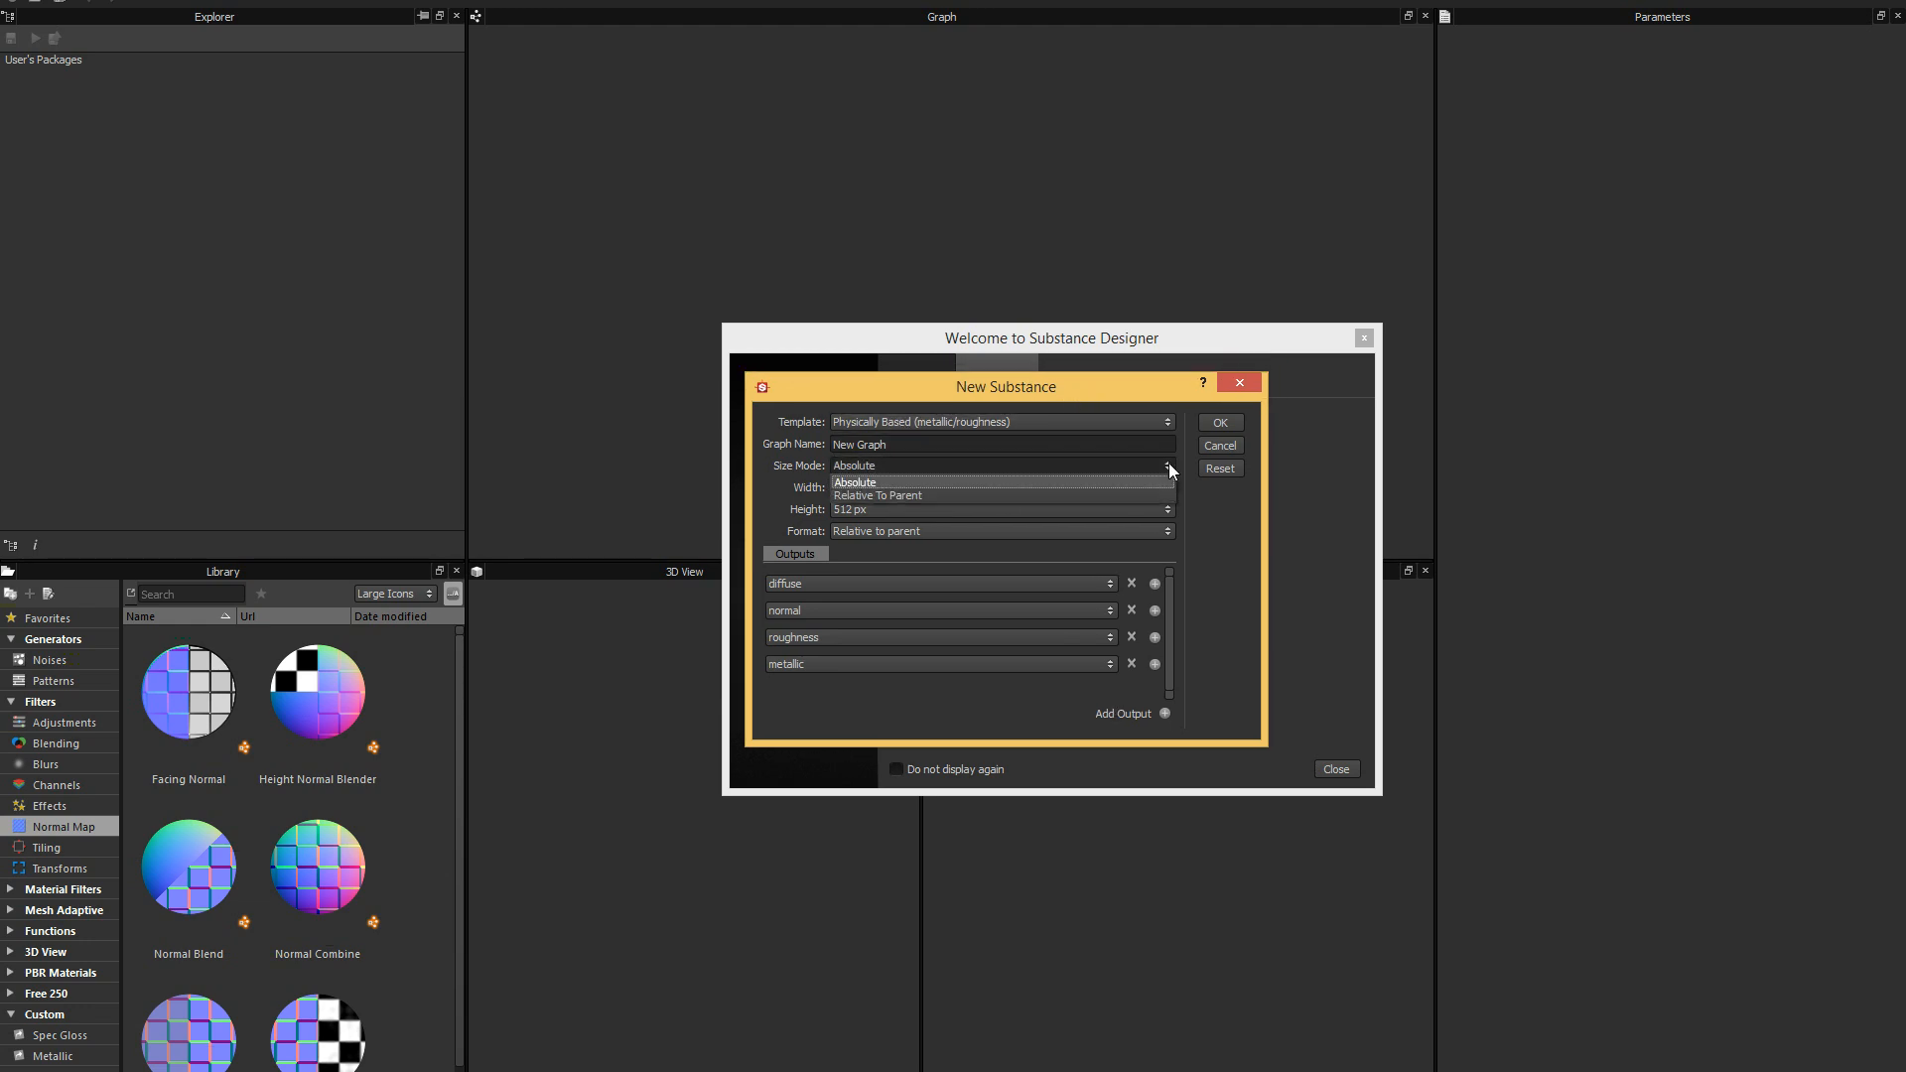
{"action": "left_click", "coordinate": [1129, 492]}
{"action": "left_click_drag", "start_coordinate": [1120, 392], "coordinate": [1125, 392]}
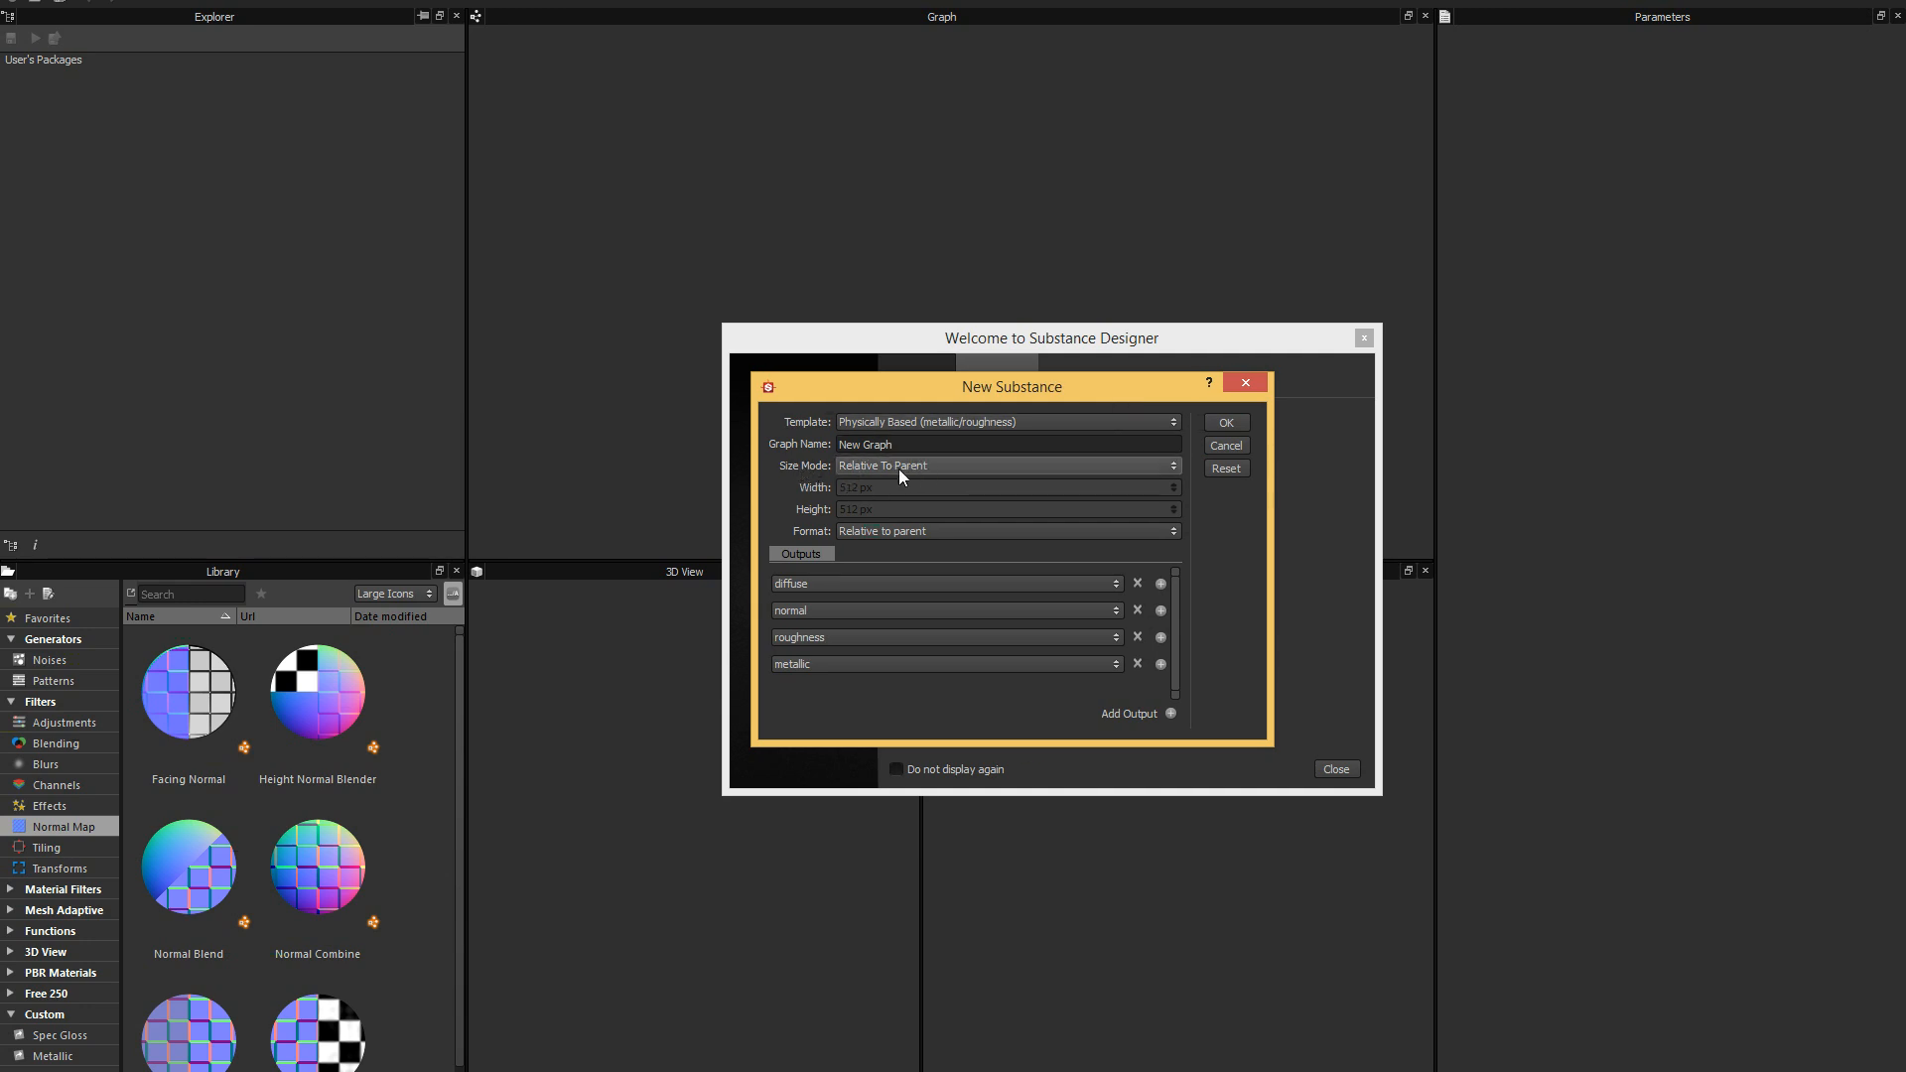
{"action": "left_click", "coordinate": [1176, 466]}
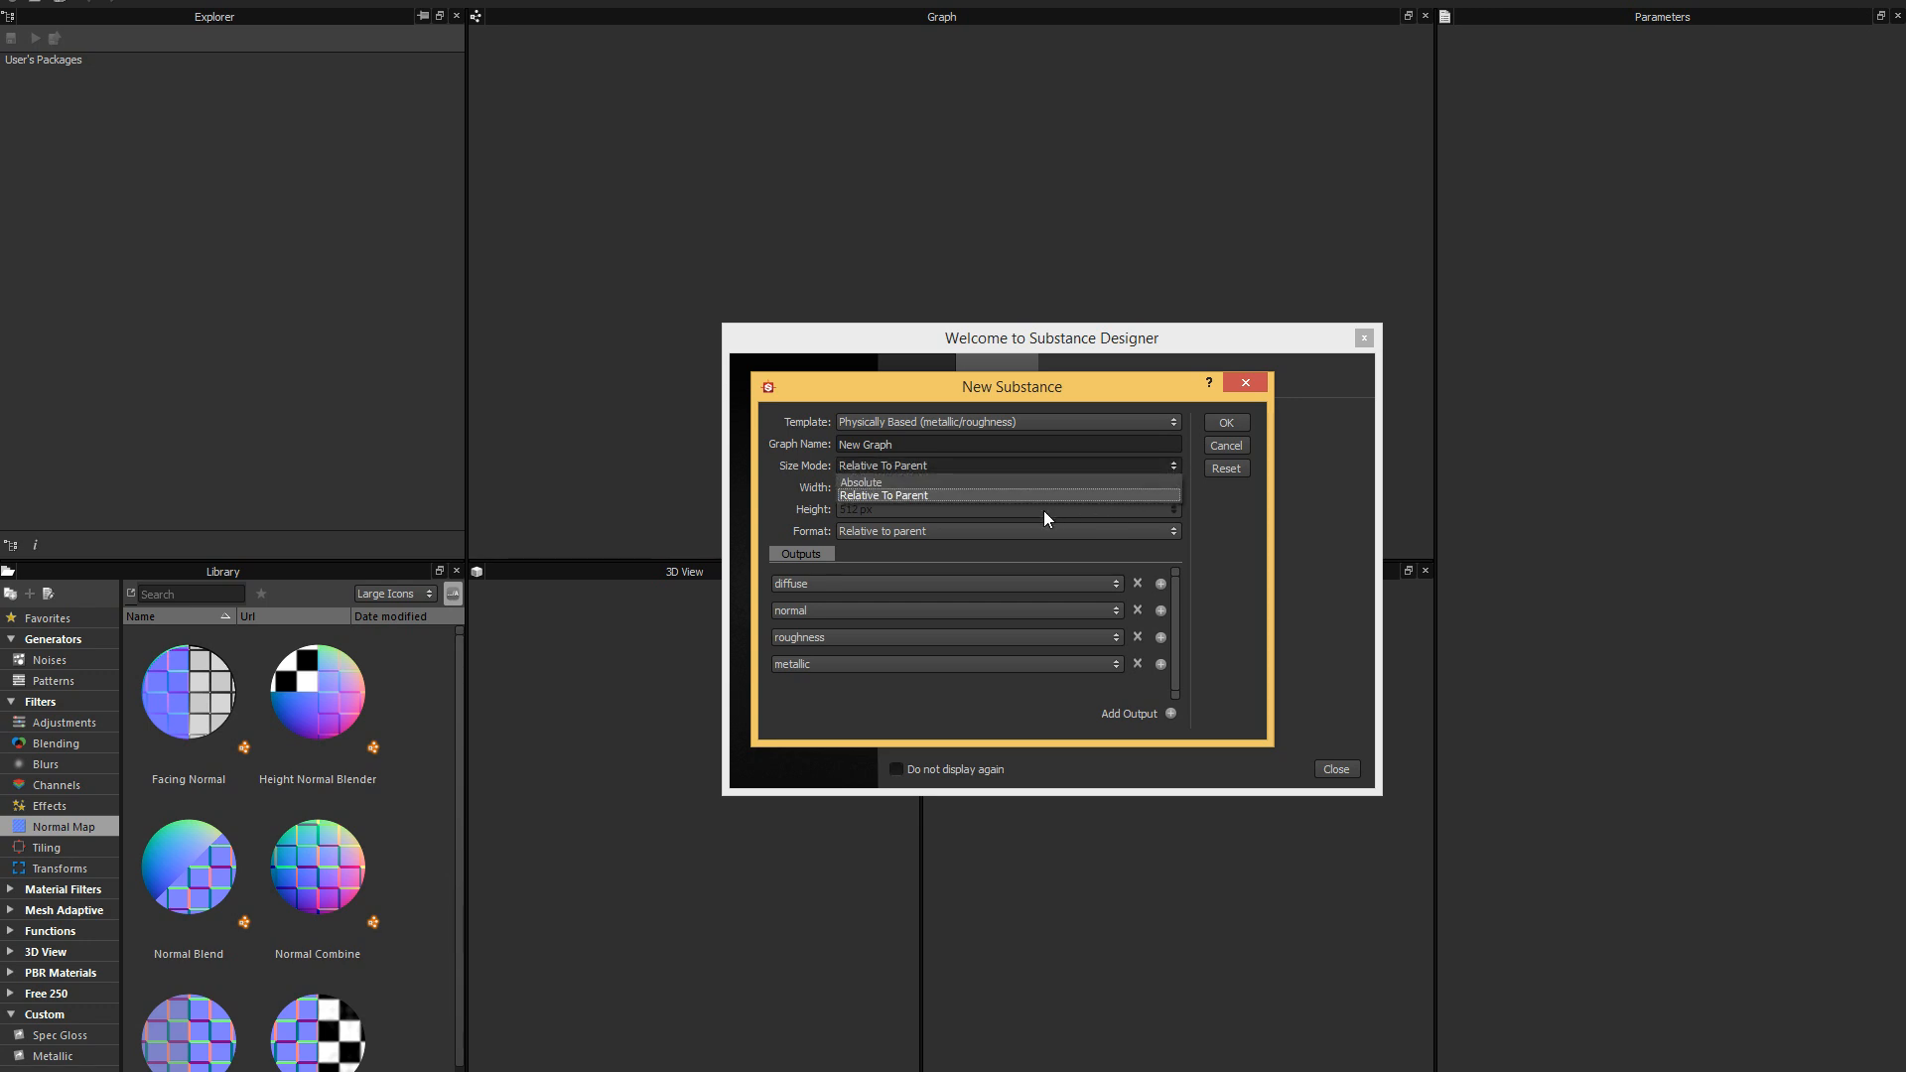
{"action": "left_click", "coordinate": [1021, 481]}
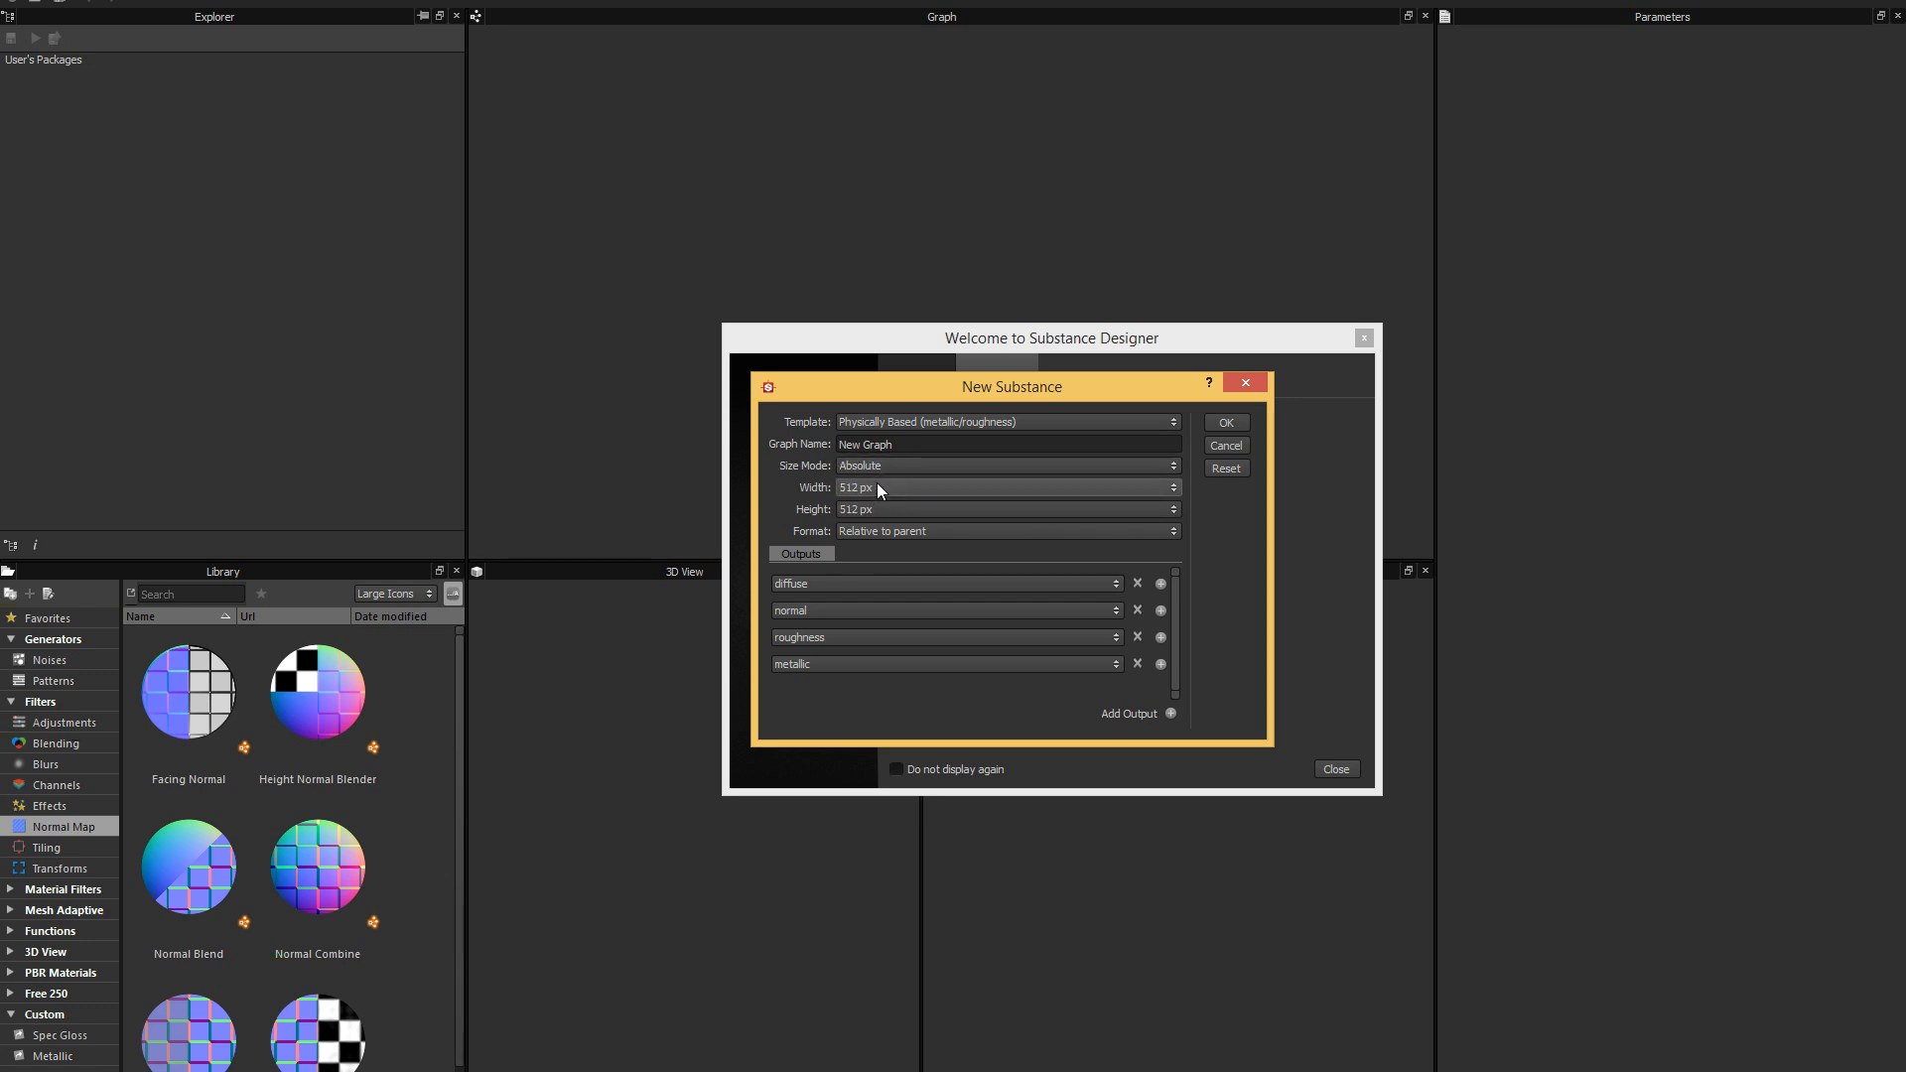
Set the new substance's size mode to Relative To Parent.
{"action": "left_click", "coordinate": [934, 466]}
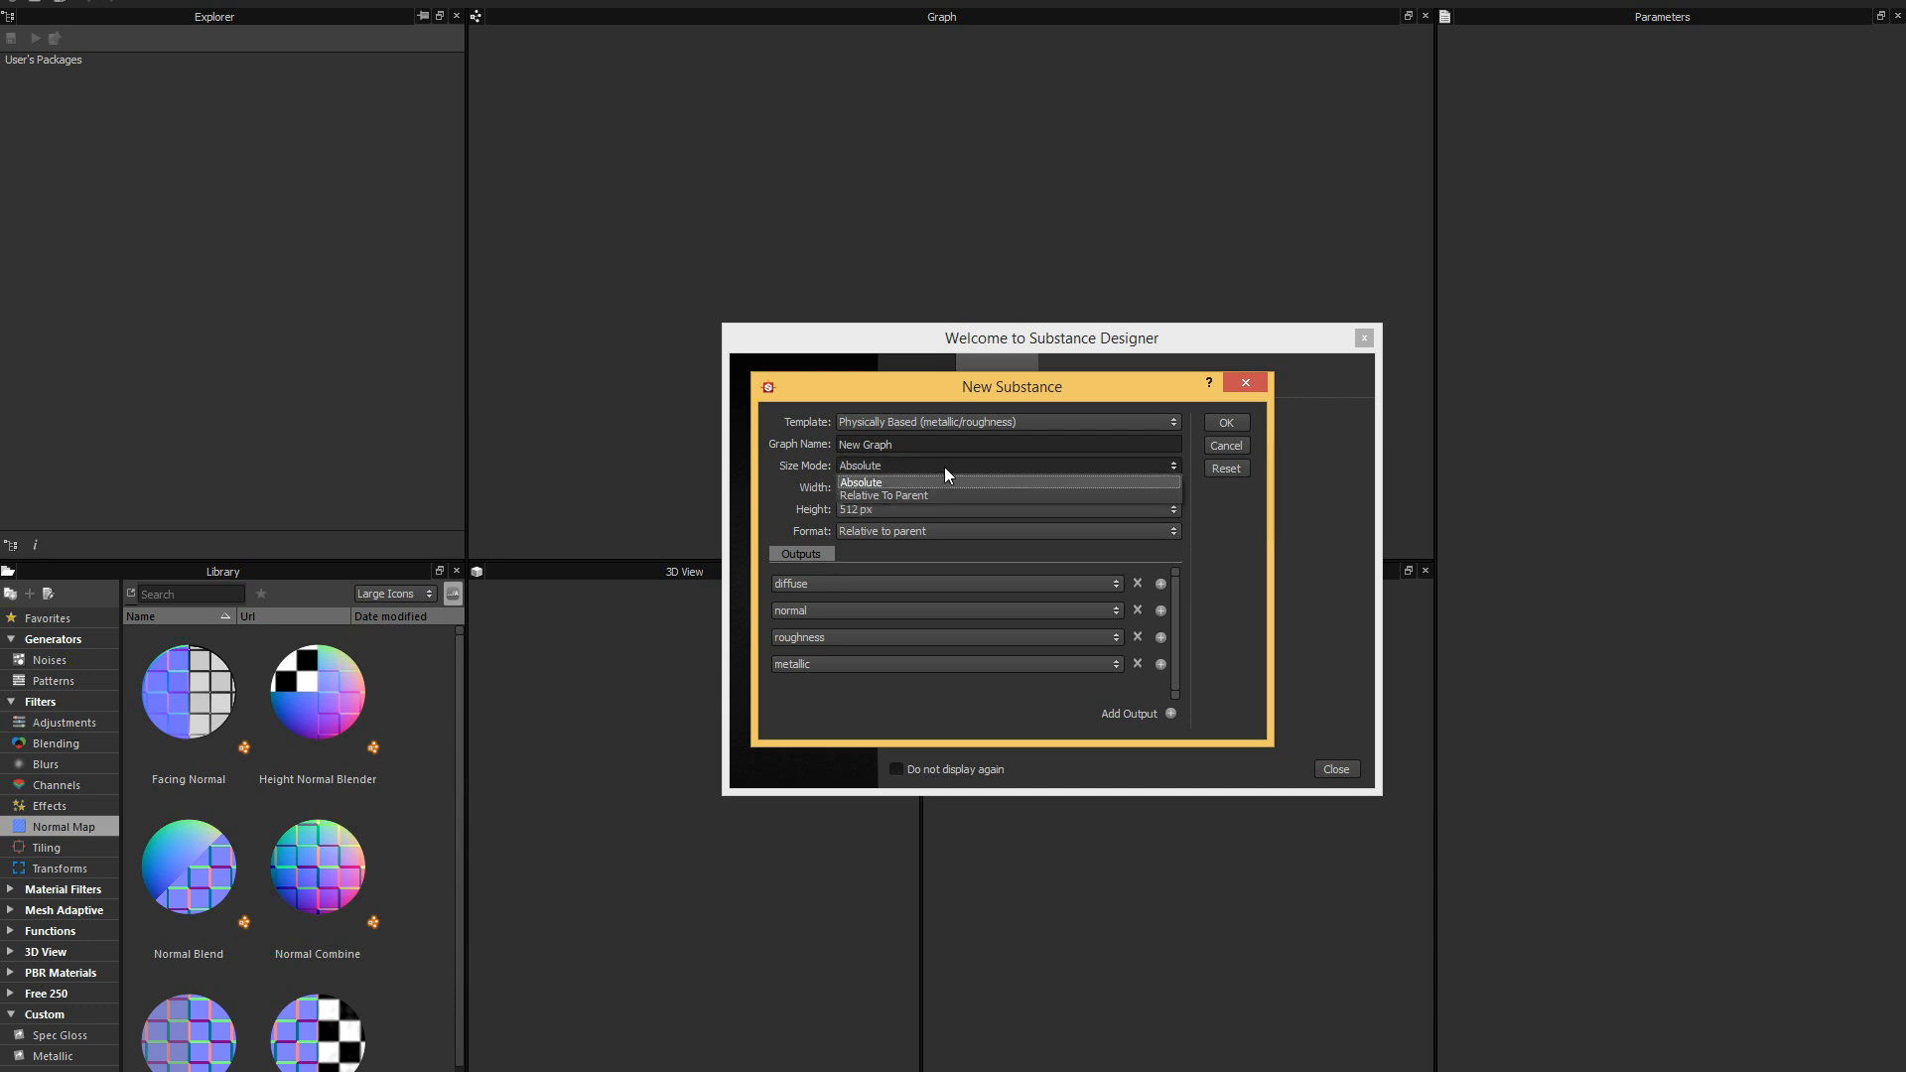
{"action": "left_click", "coordinate": [937, 495]}
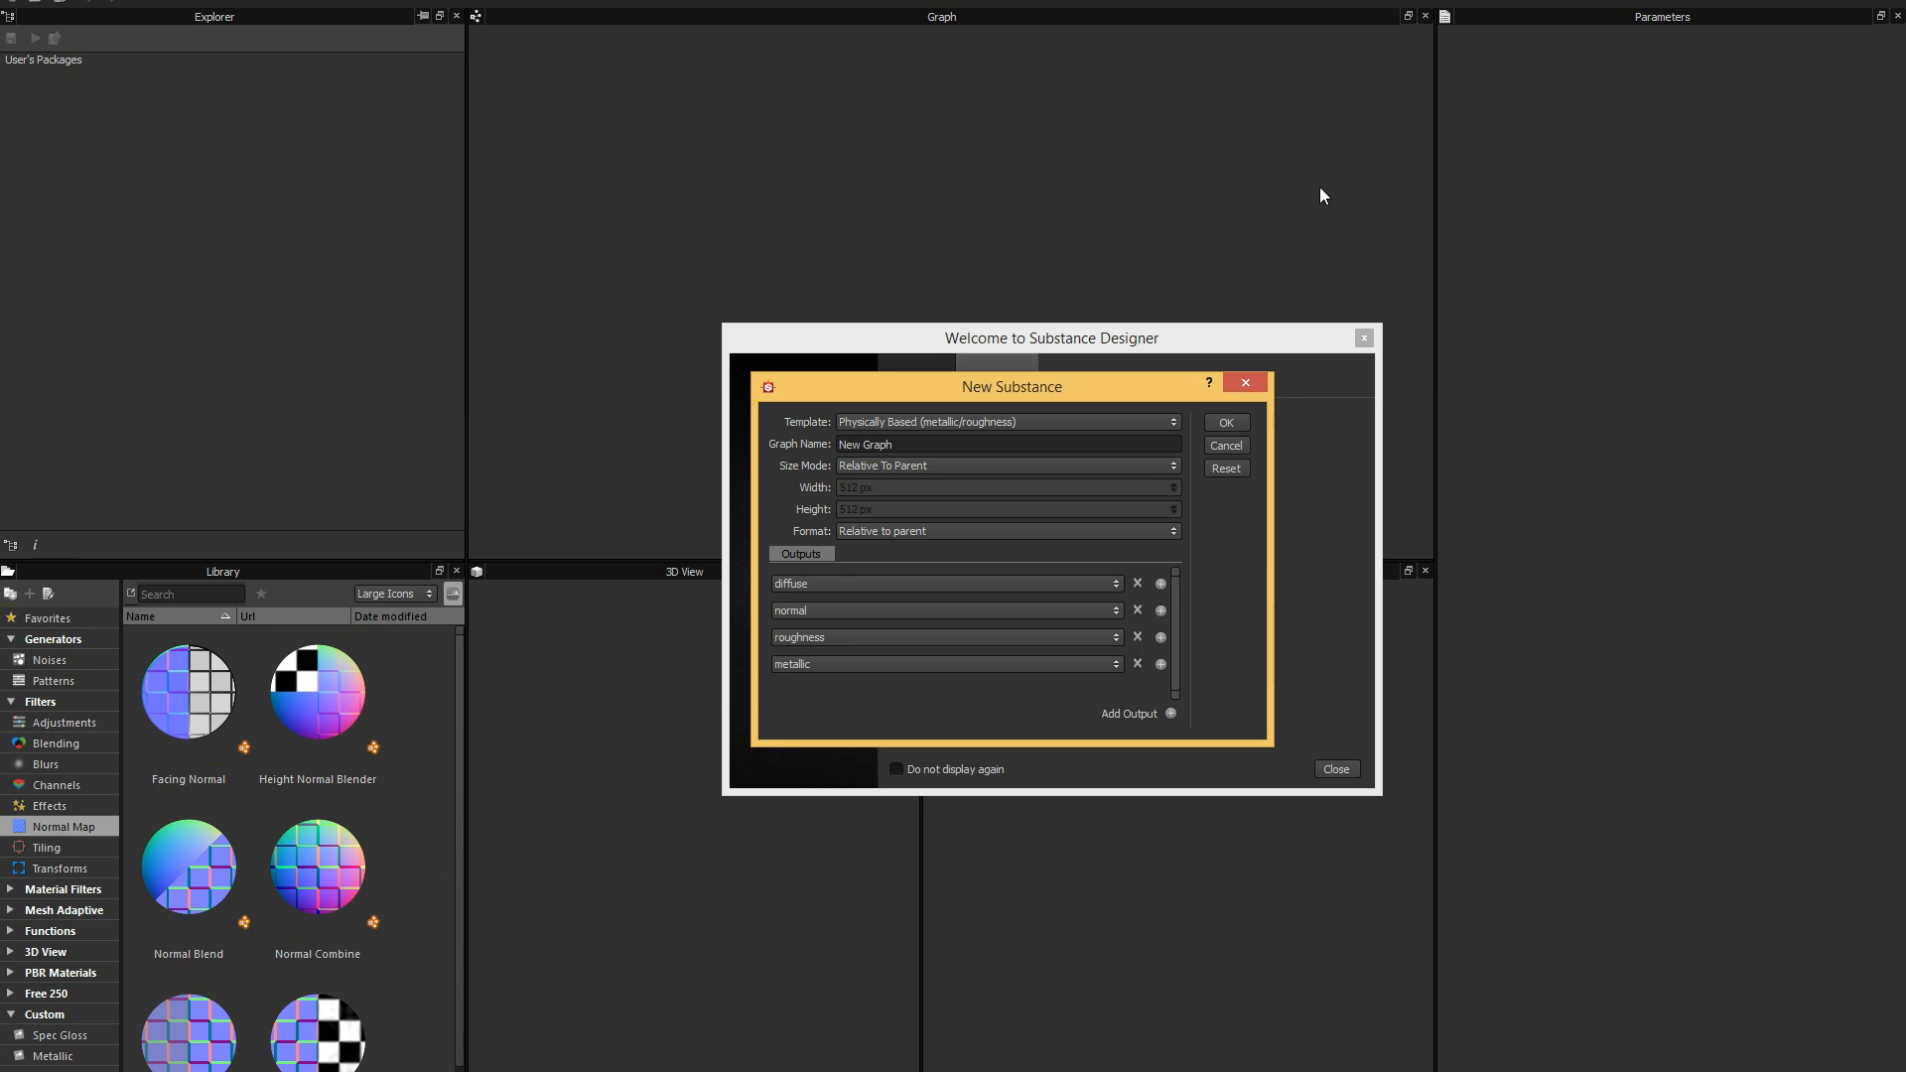
{"action": "left_click_drag", "start_coordinate": [1141, 391], "coordinate": [1151, 374]}
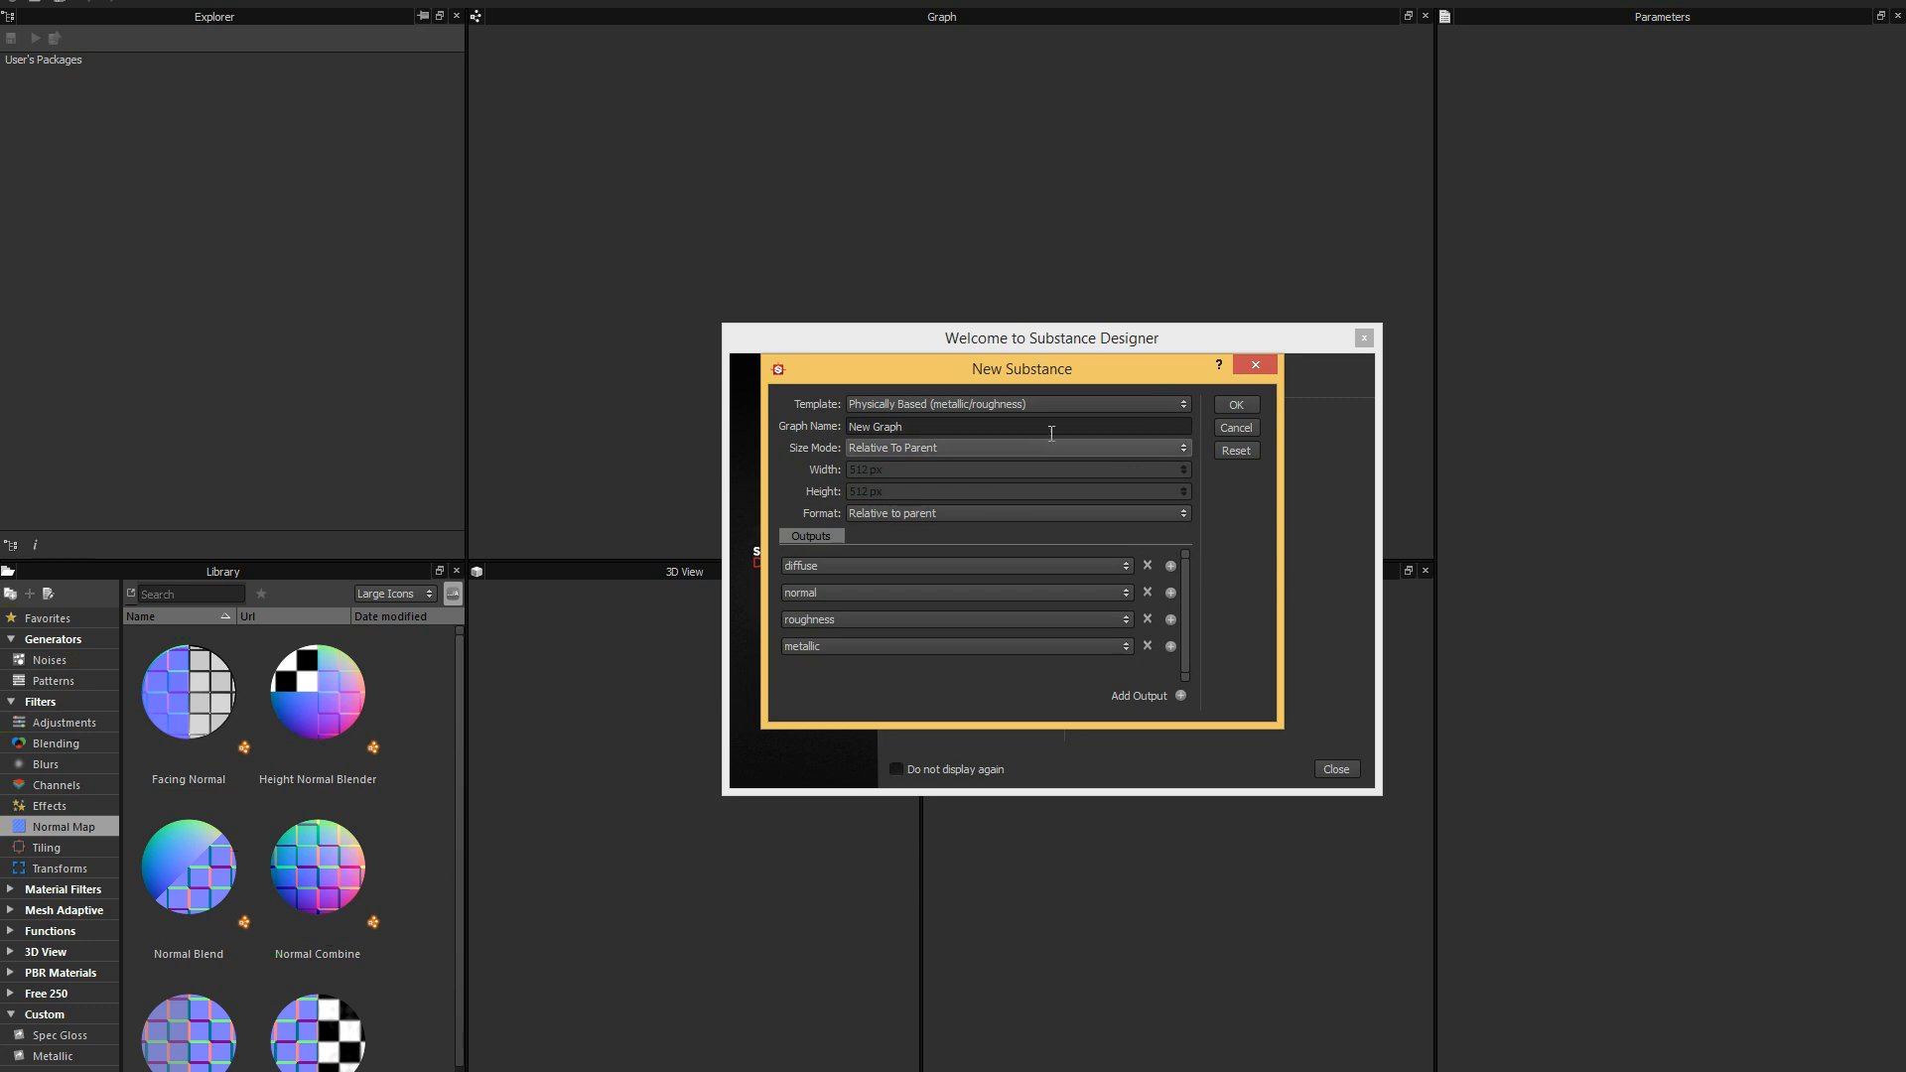
{"action": "left_click", "coordinate": [1182, 448]}
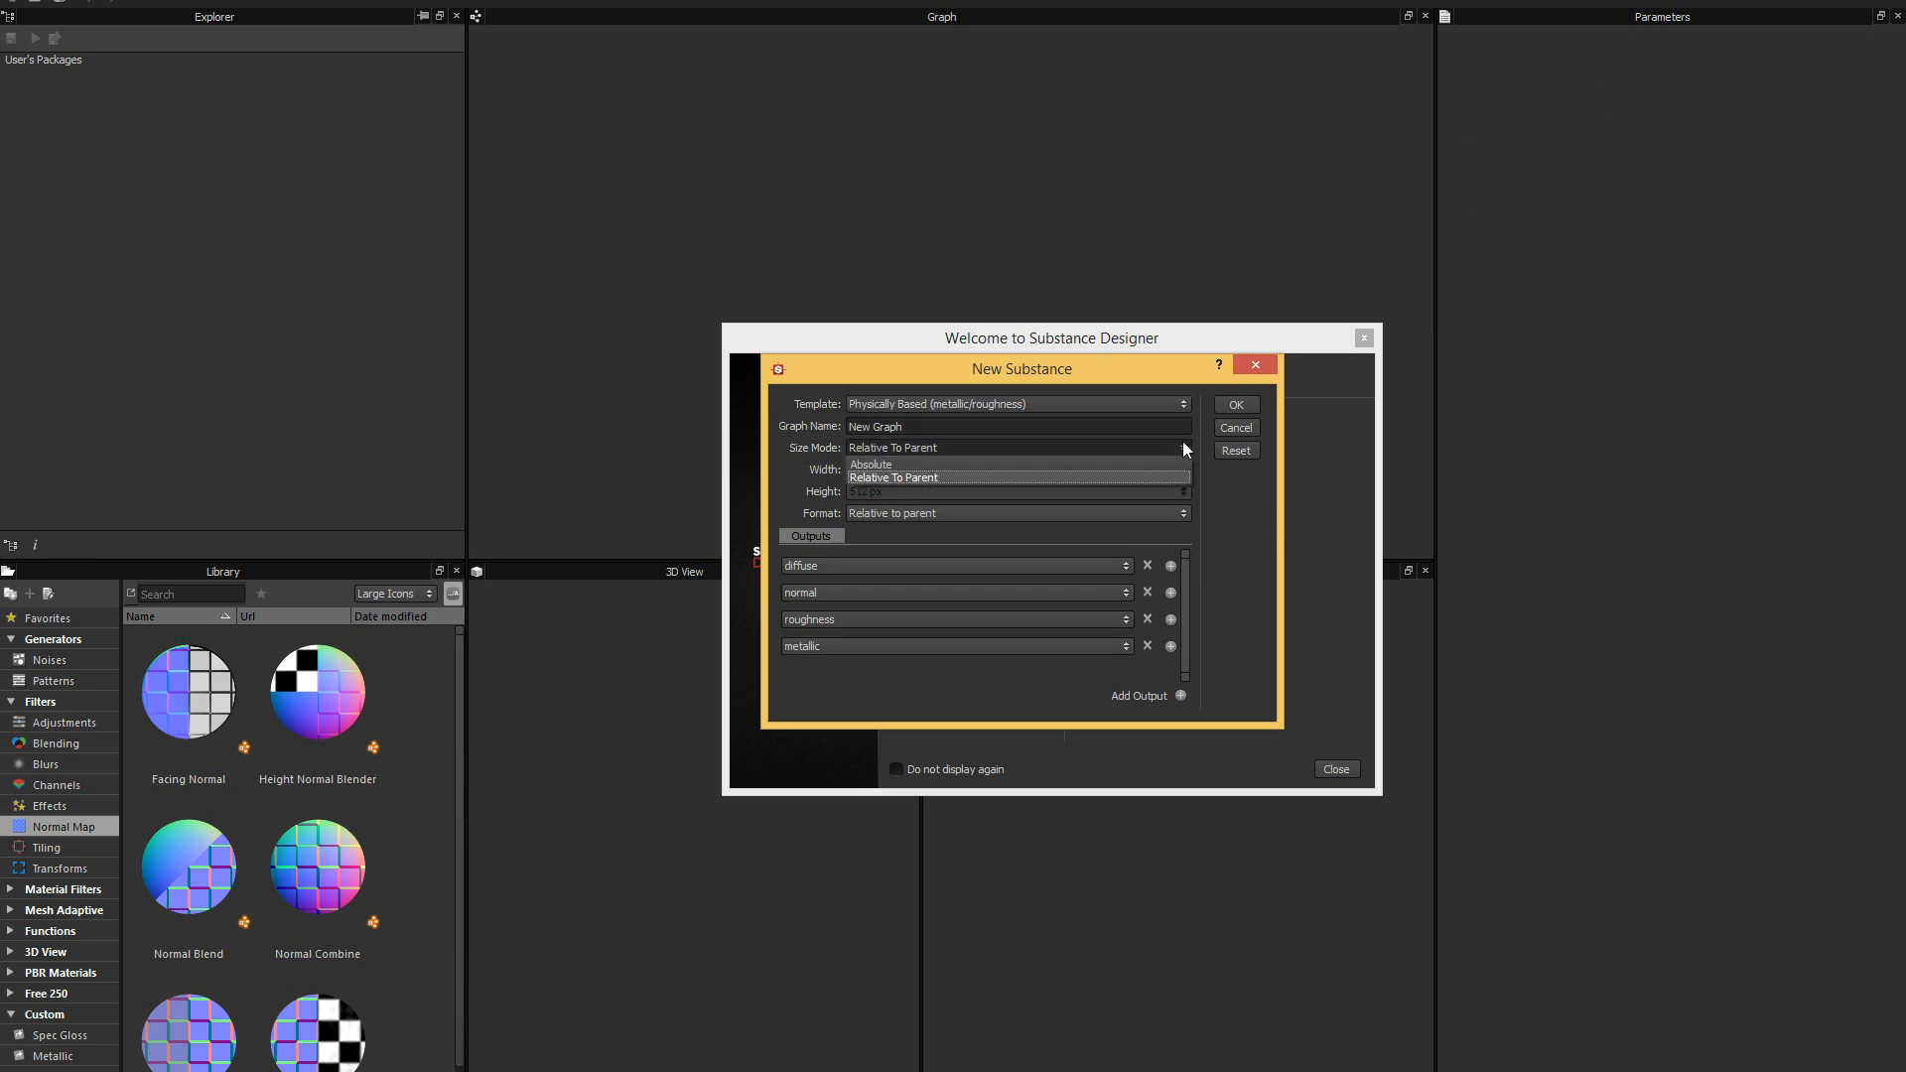
{"action": "left_click", "coordinate": [1166, 372]}
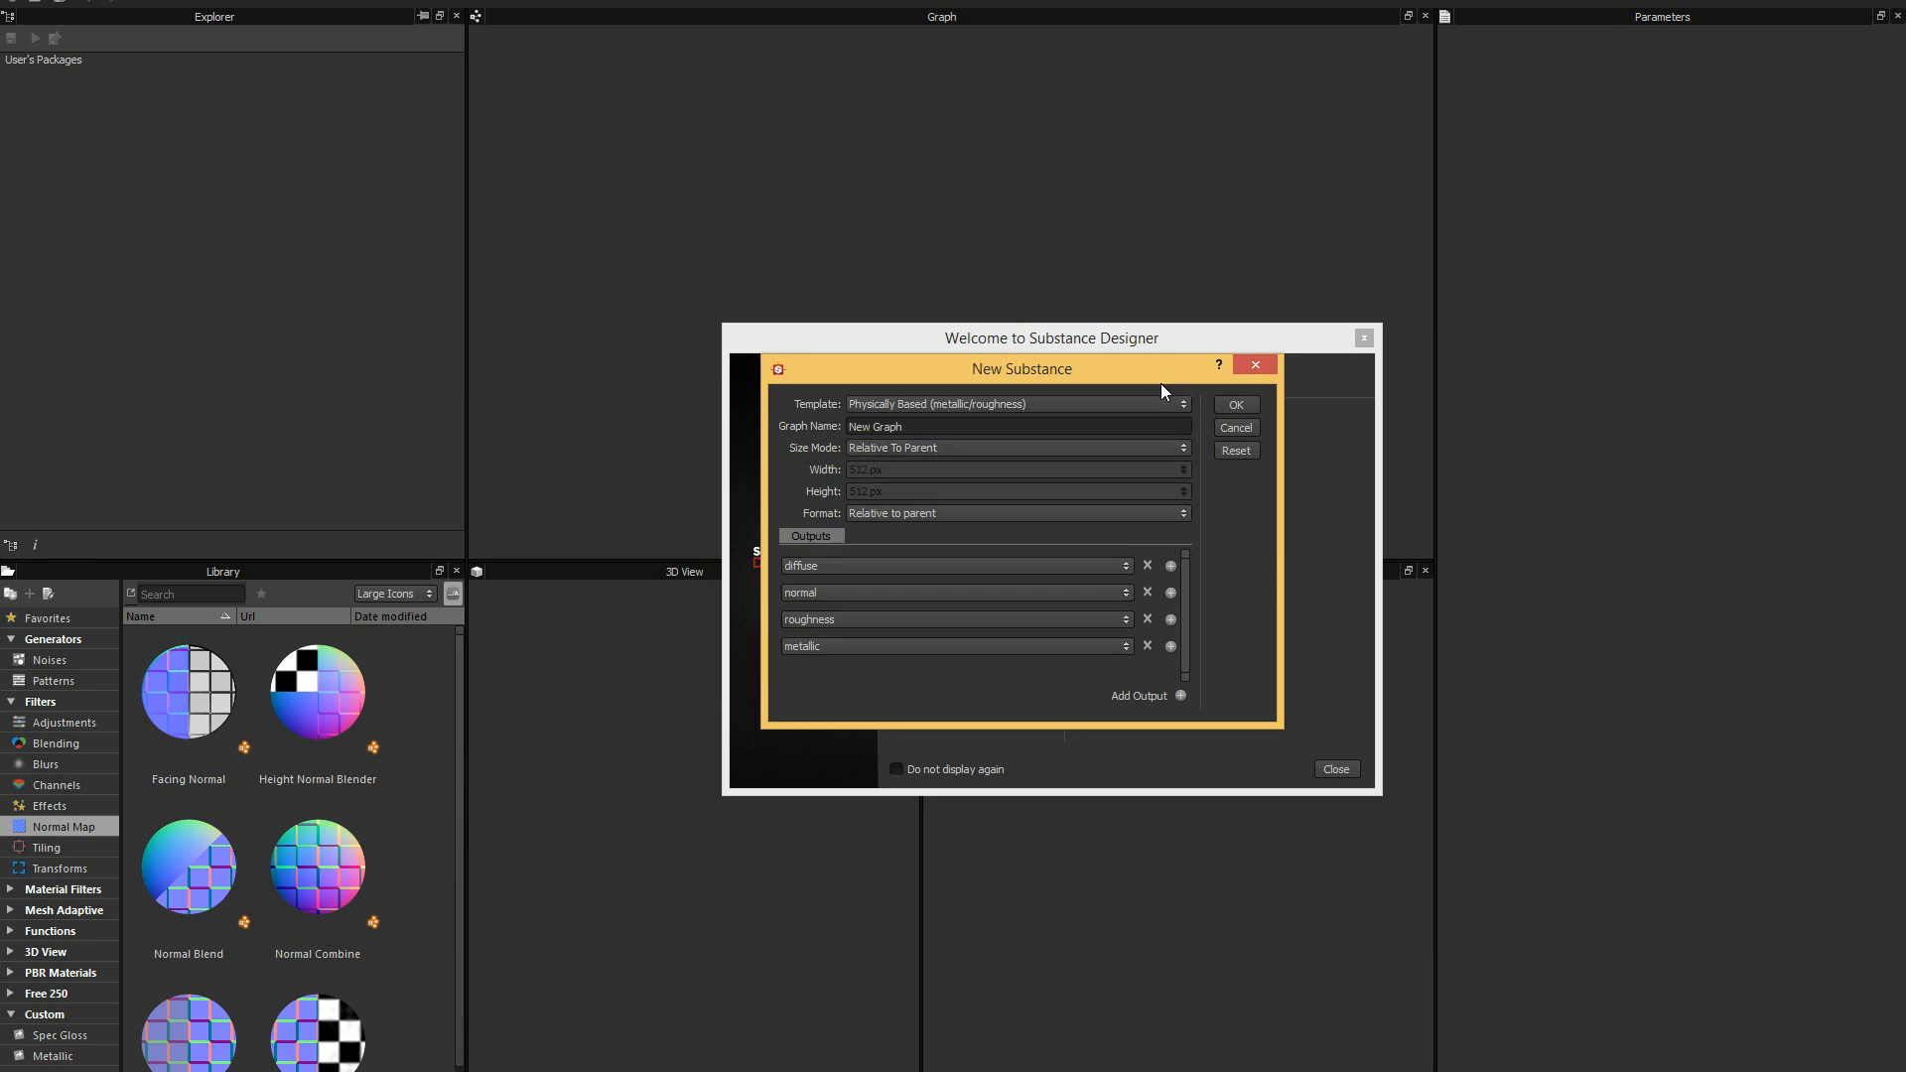
{"action": "left_click_drag", "start_coordinate": [1160, 381], "coordinate": [1099, 377]}
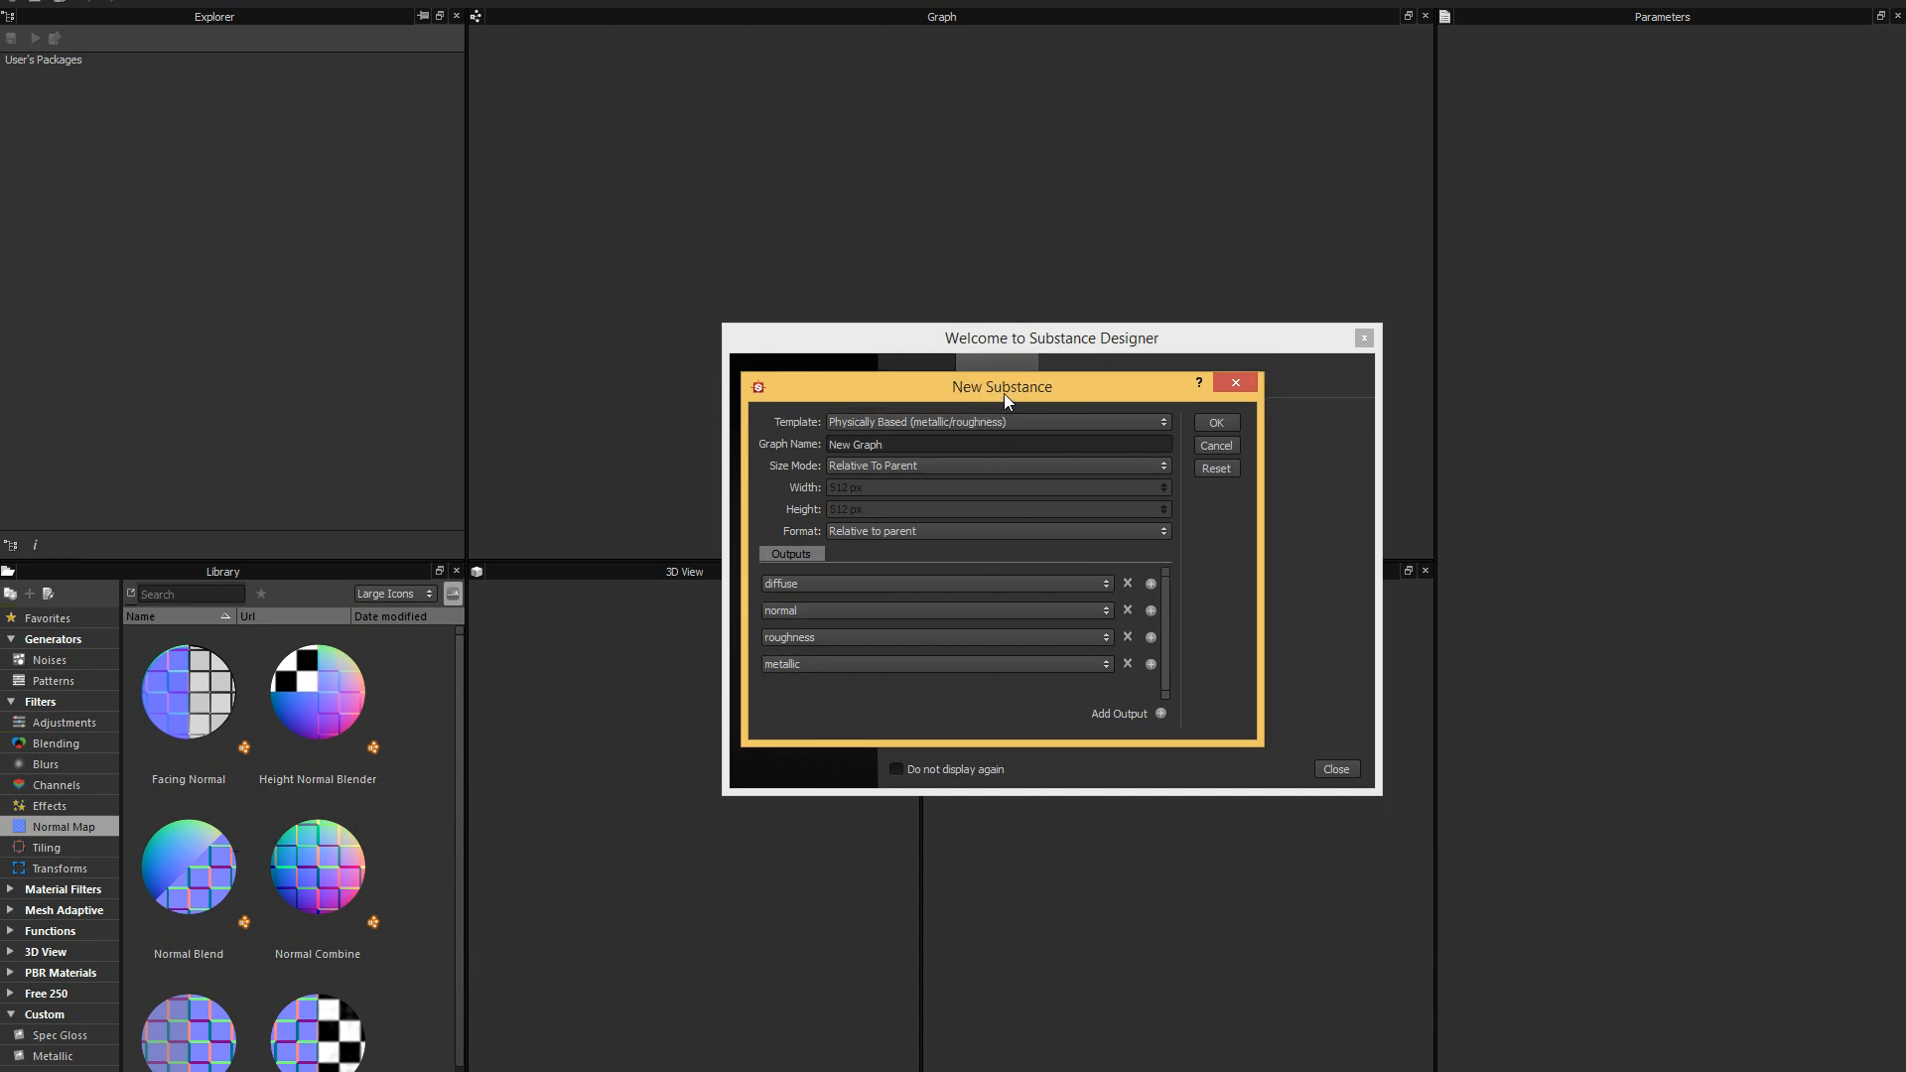
{"action": "left_click_drag", "start_coordinate": [1004, 393], "coordinate": [1025, 382]}
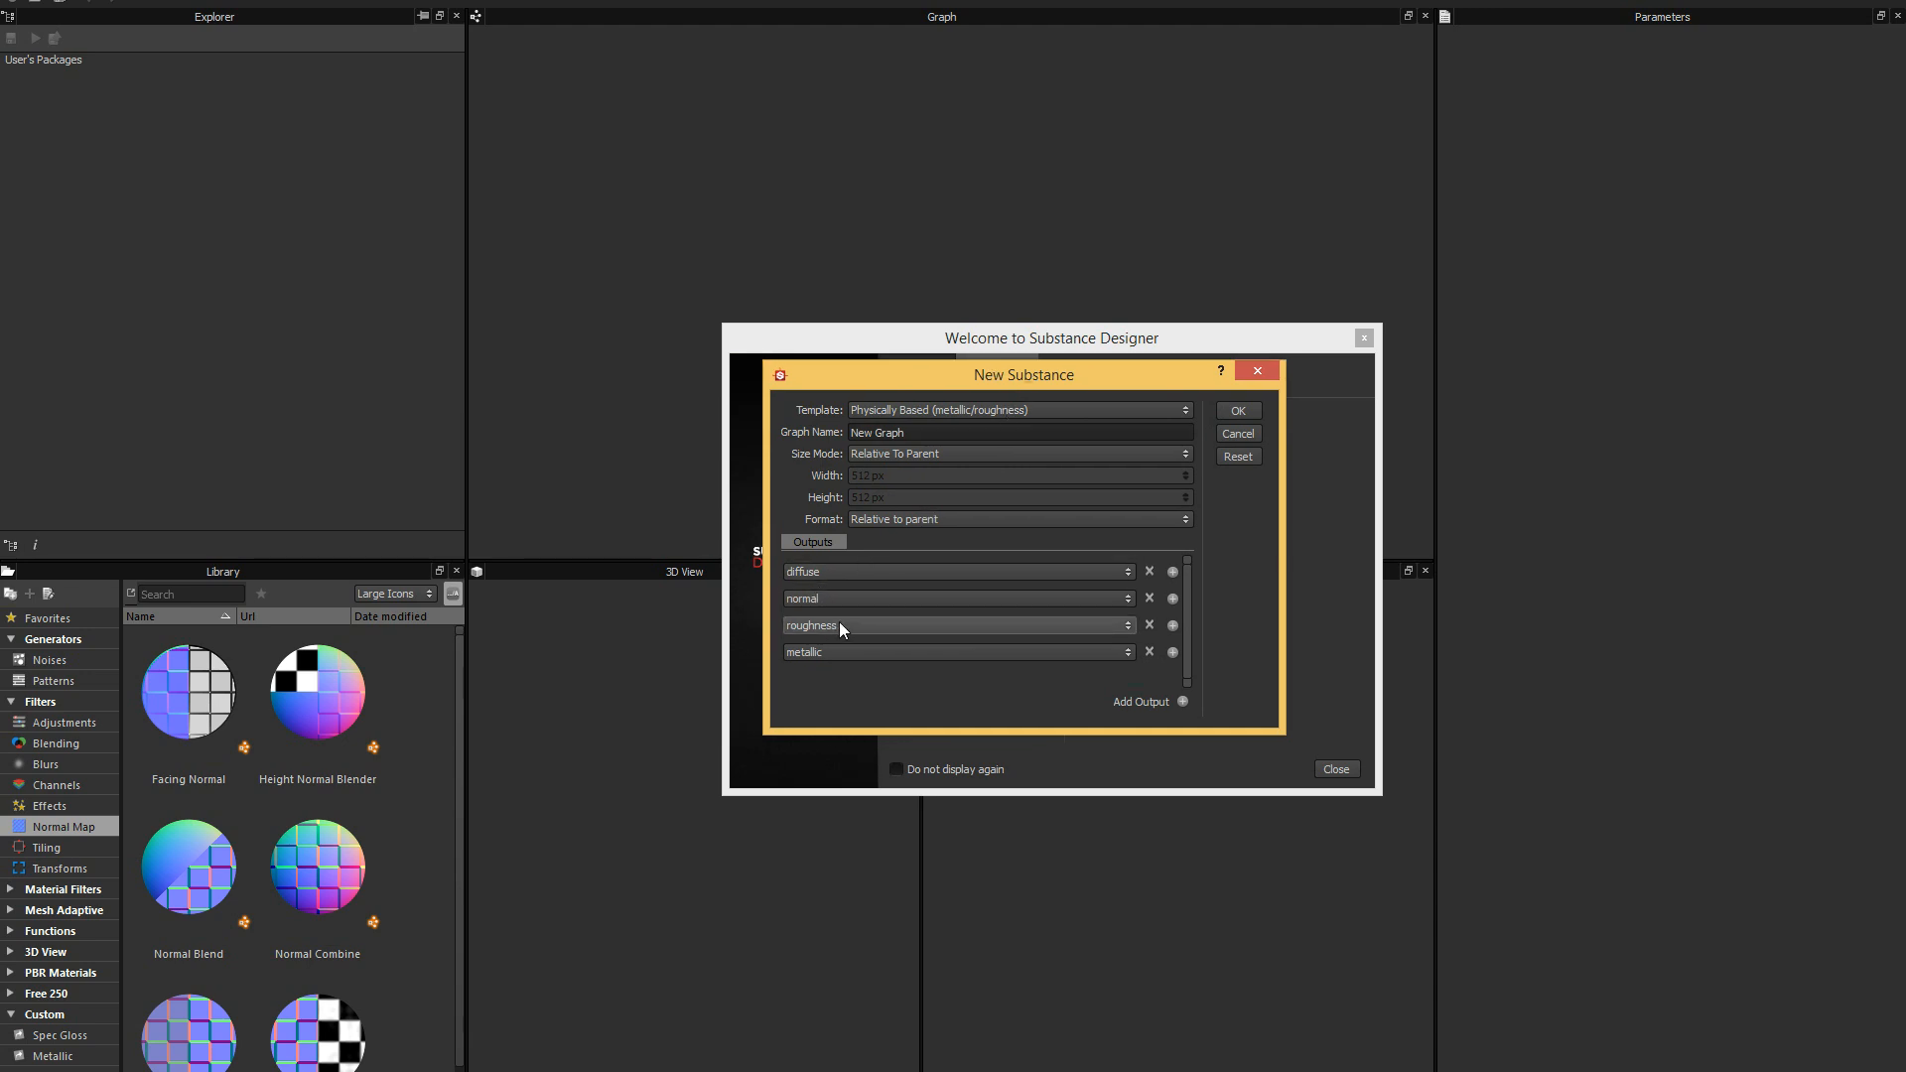
{"action": "left_click_drag", "start_coordinate": [930, 388], "coordinate": [908, 389]}
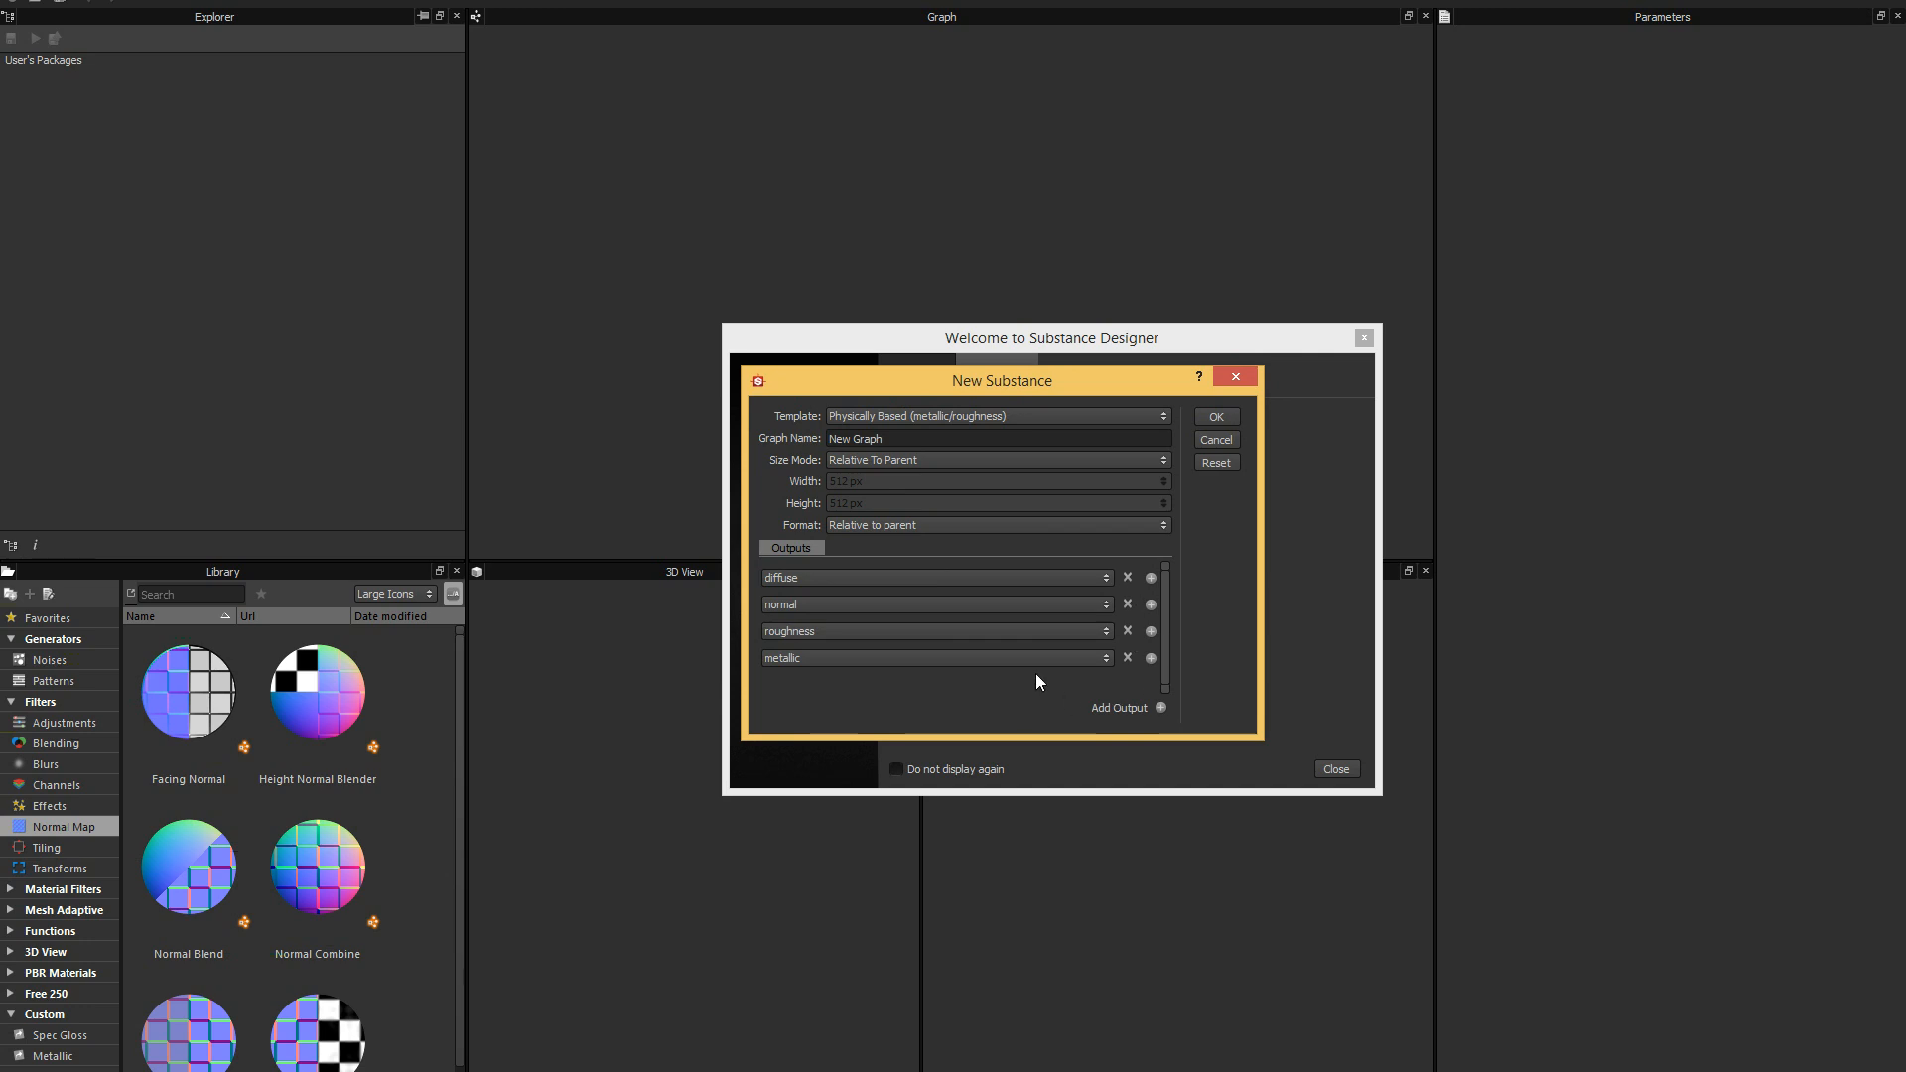
{"action": "left_click_drag", "start_coordinate": [1043, 391], "coordinate": [1025, 390]}
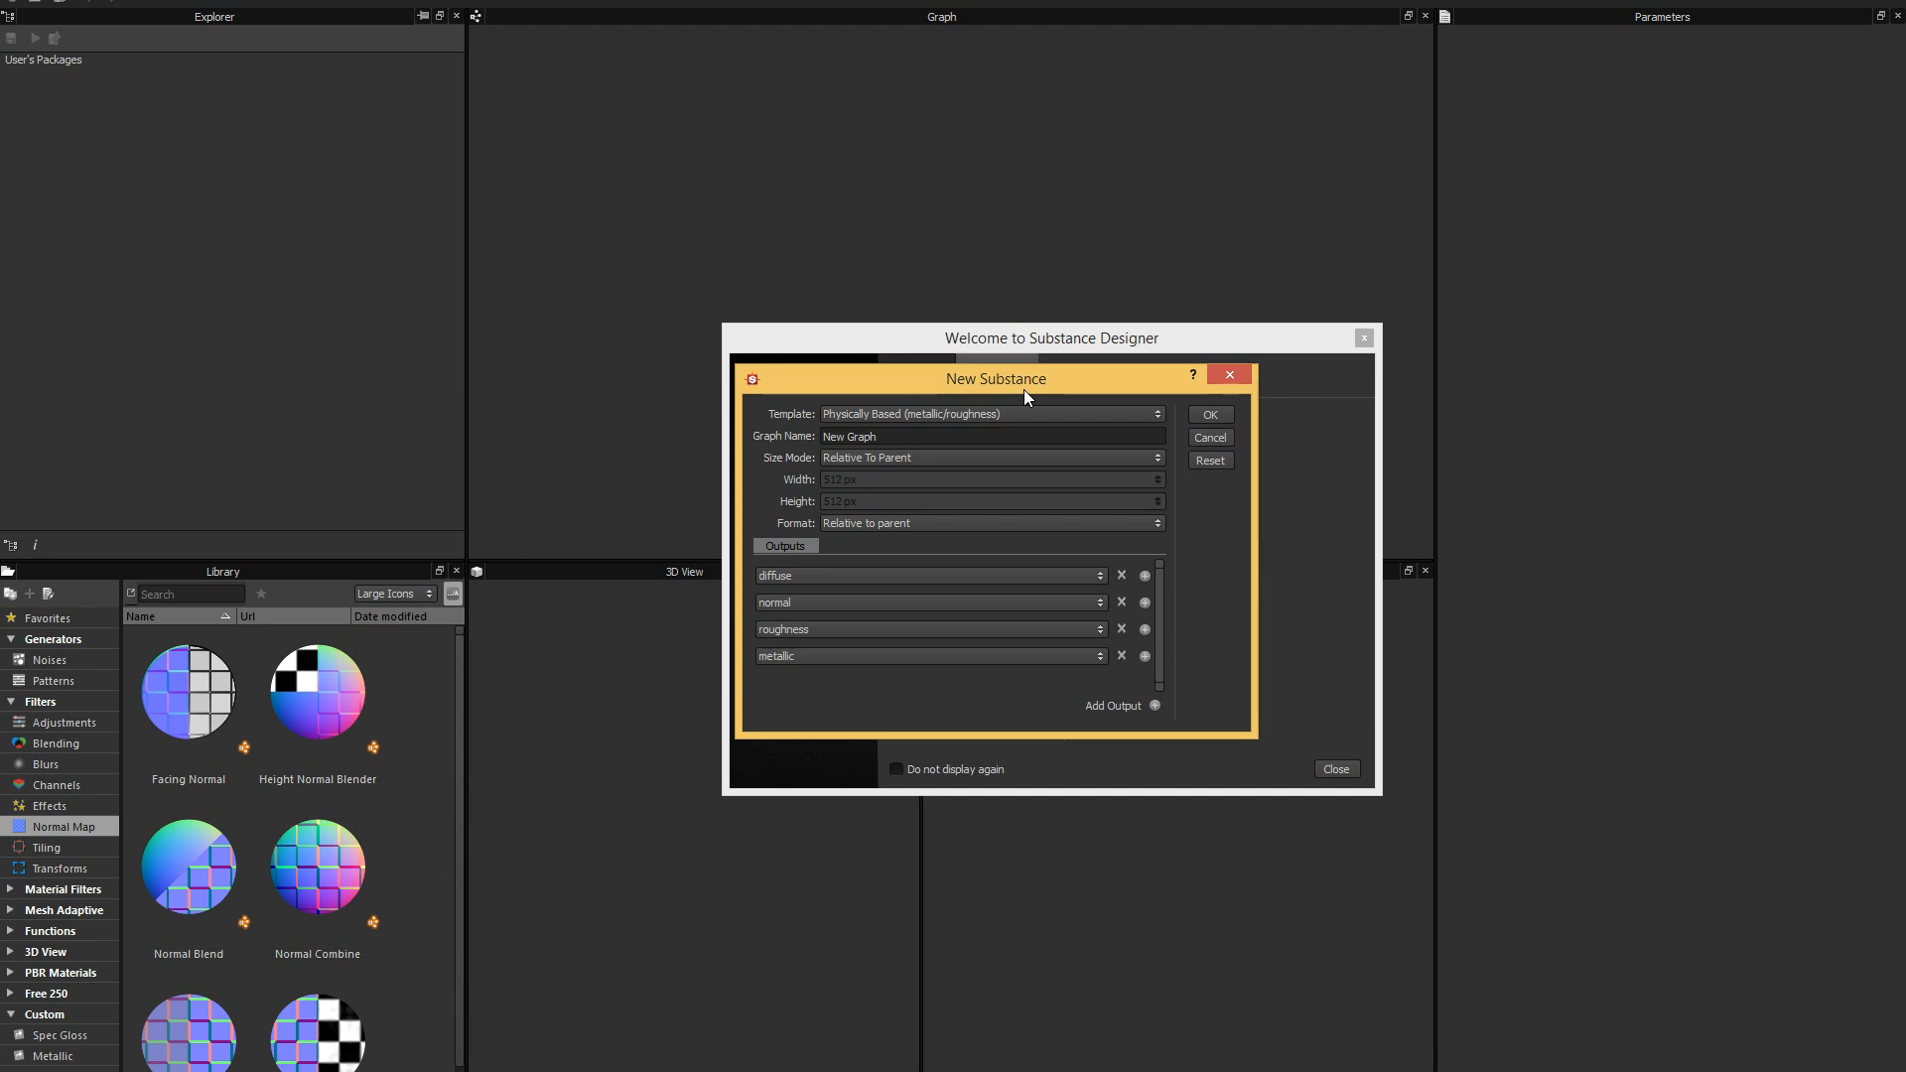
{"action": "left_click_drag", "start_coordinate": [1041, 376], "coordinate": [1103, 372]}
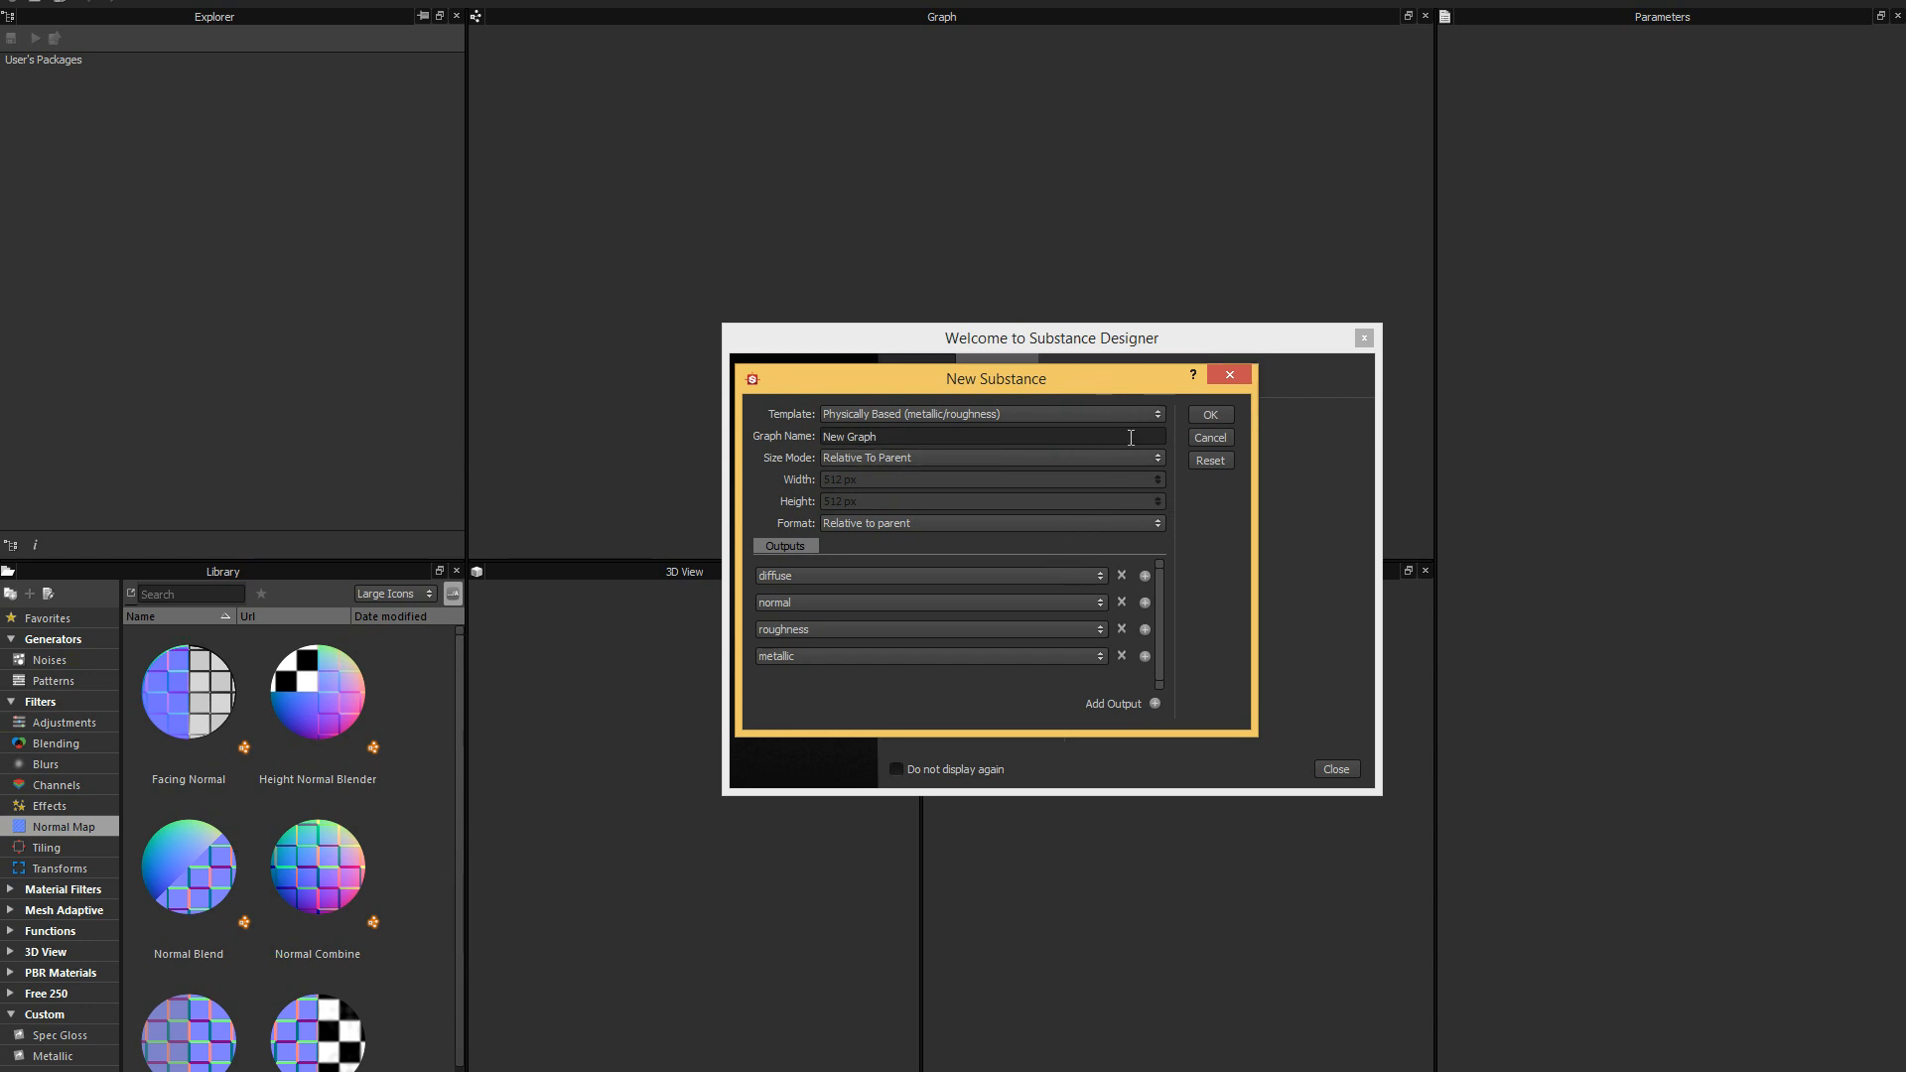
Create the substance graph with the chosen template and its diffuse, normal, roughness and metallic outputs.
{"action": "left_click", "coordinate": [1201, 413]}
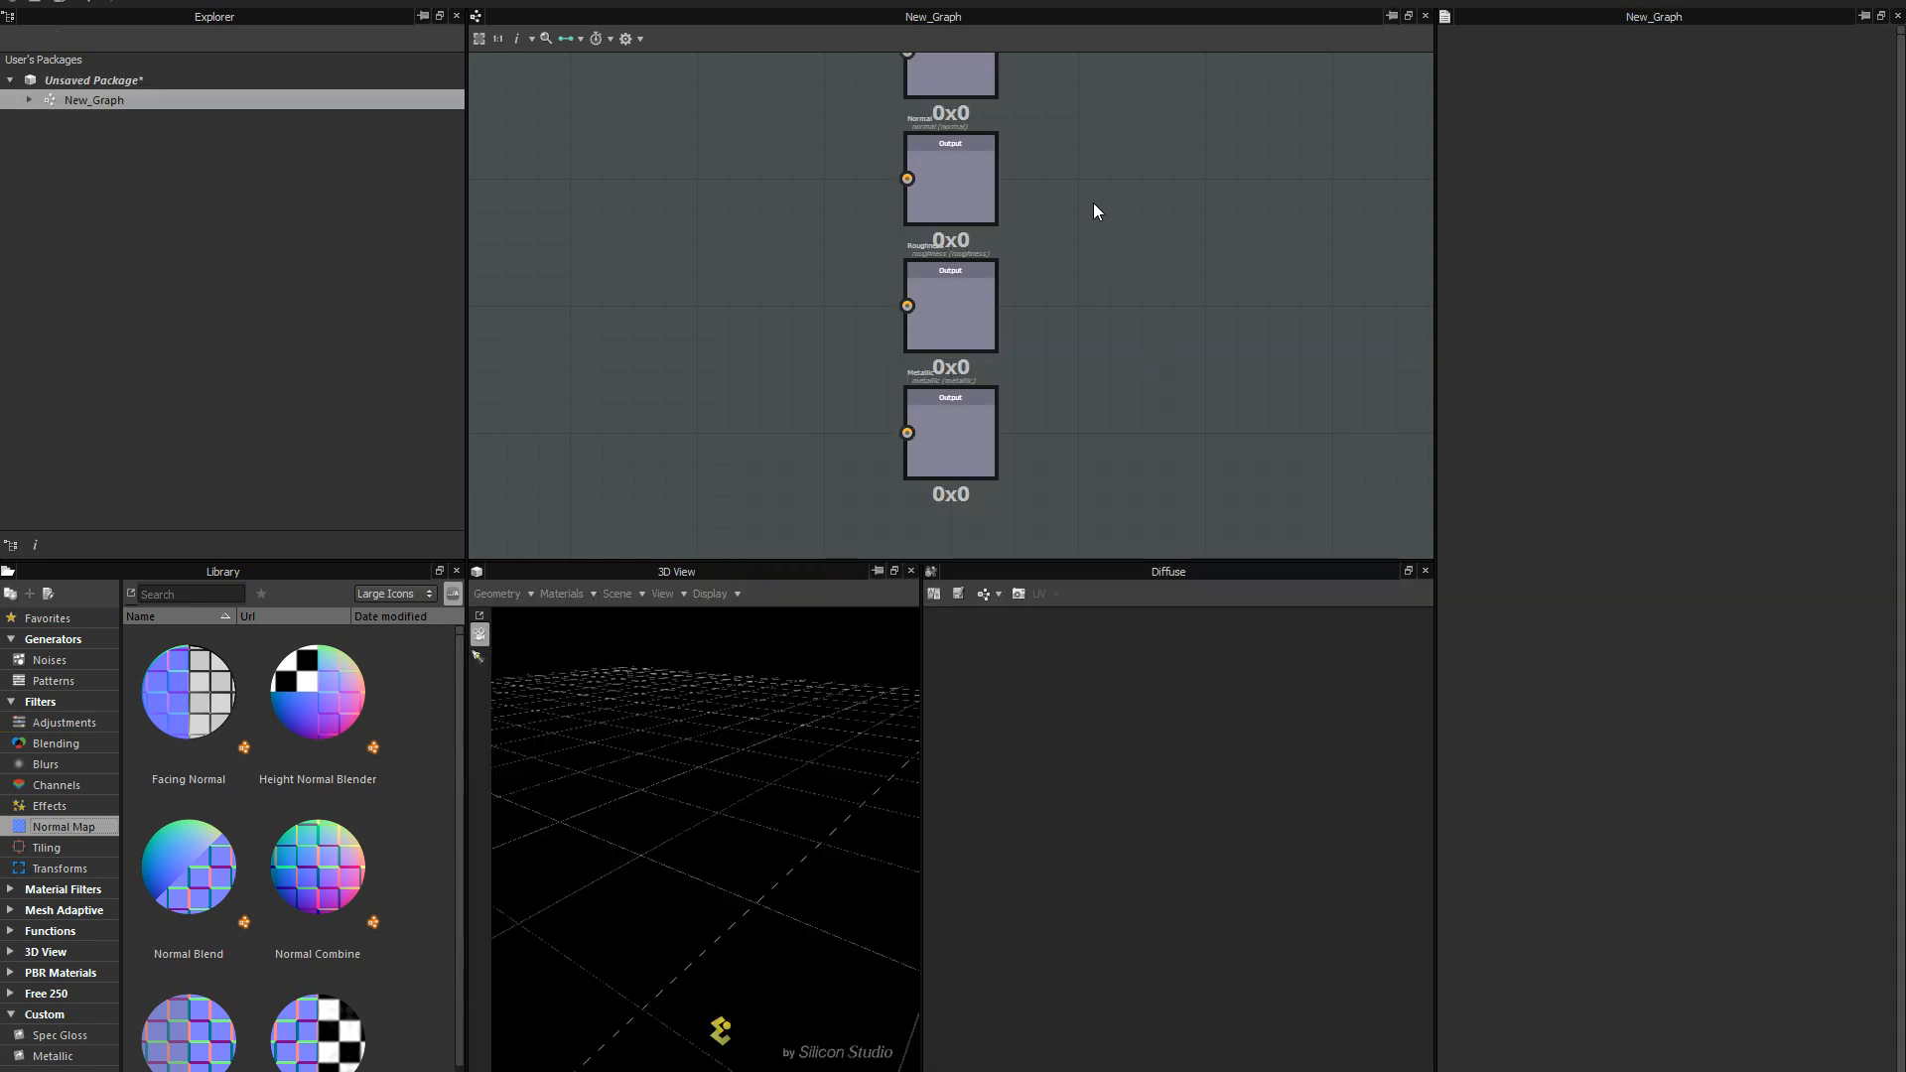
{"action": "scroll", "coordinate": [1095, 211], "scroll_direction": "down", "scroll_amount": 1}
{"action": "middle_click_drag", "start_coordinate": [1098, 250], "coordinate": [1176, 246]}
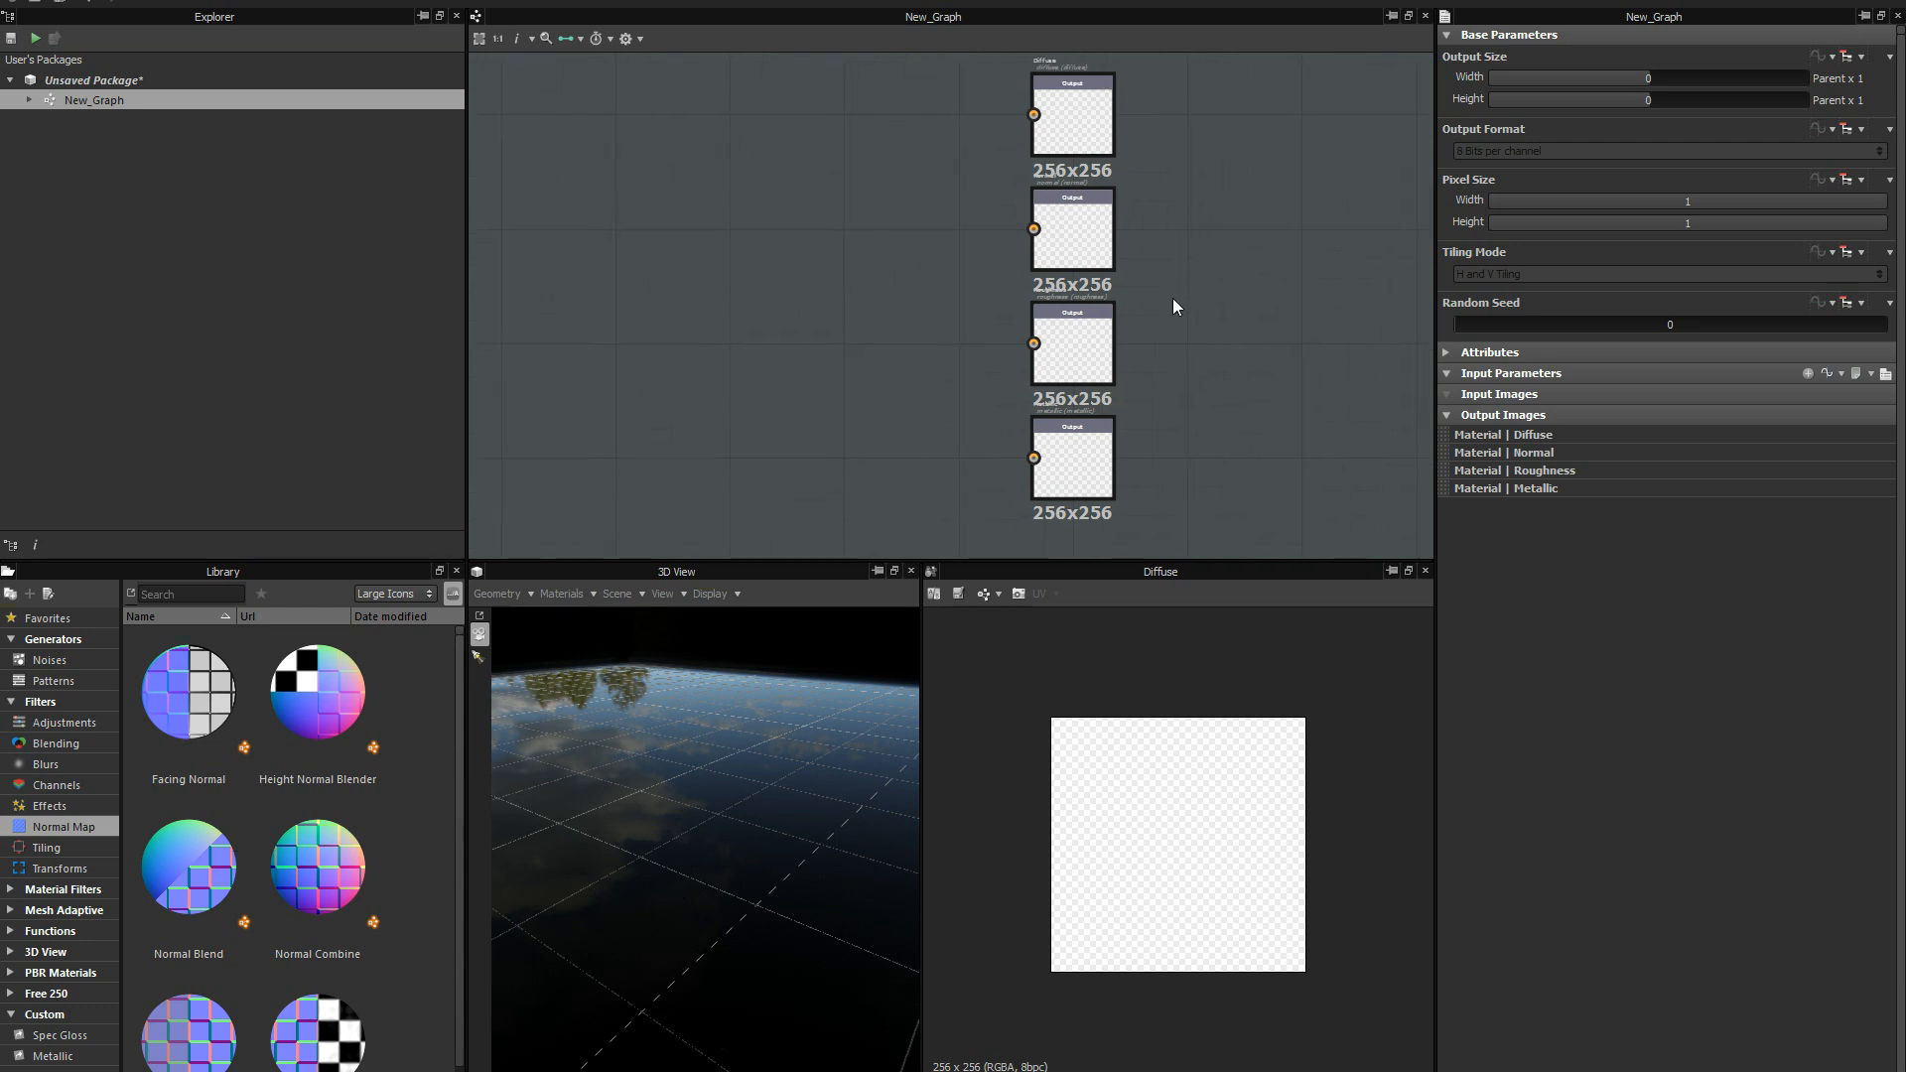
{"action": "right_click", "coordinate": [1175, 267]}
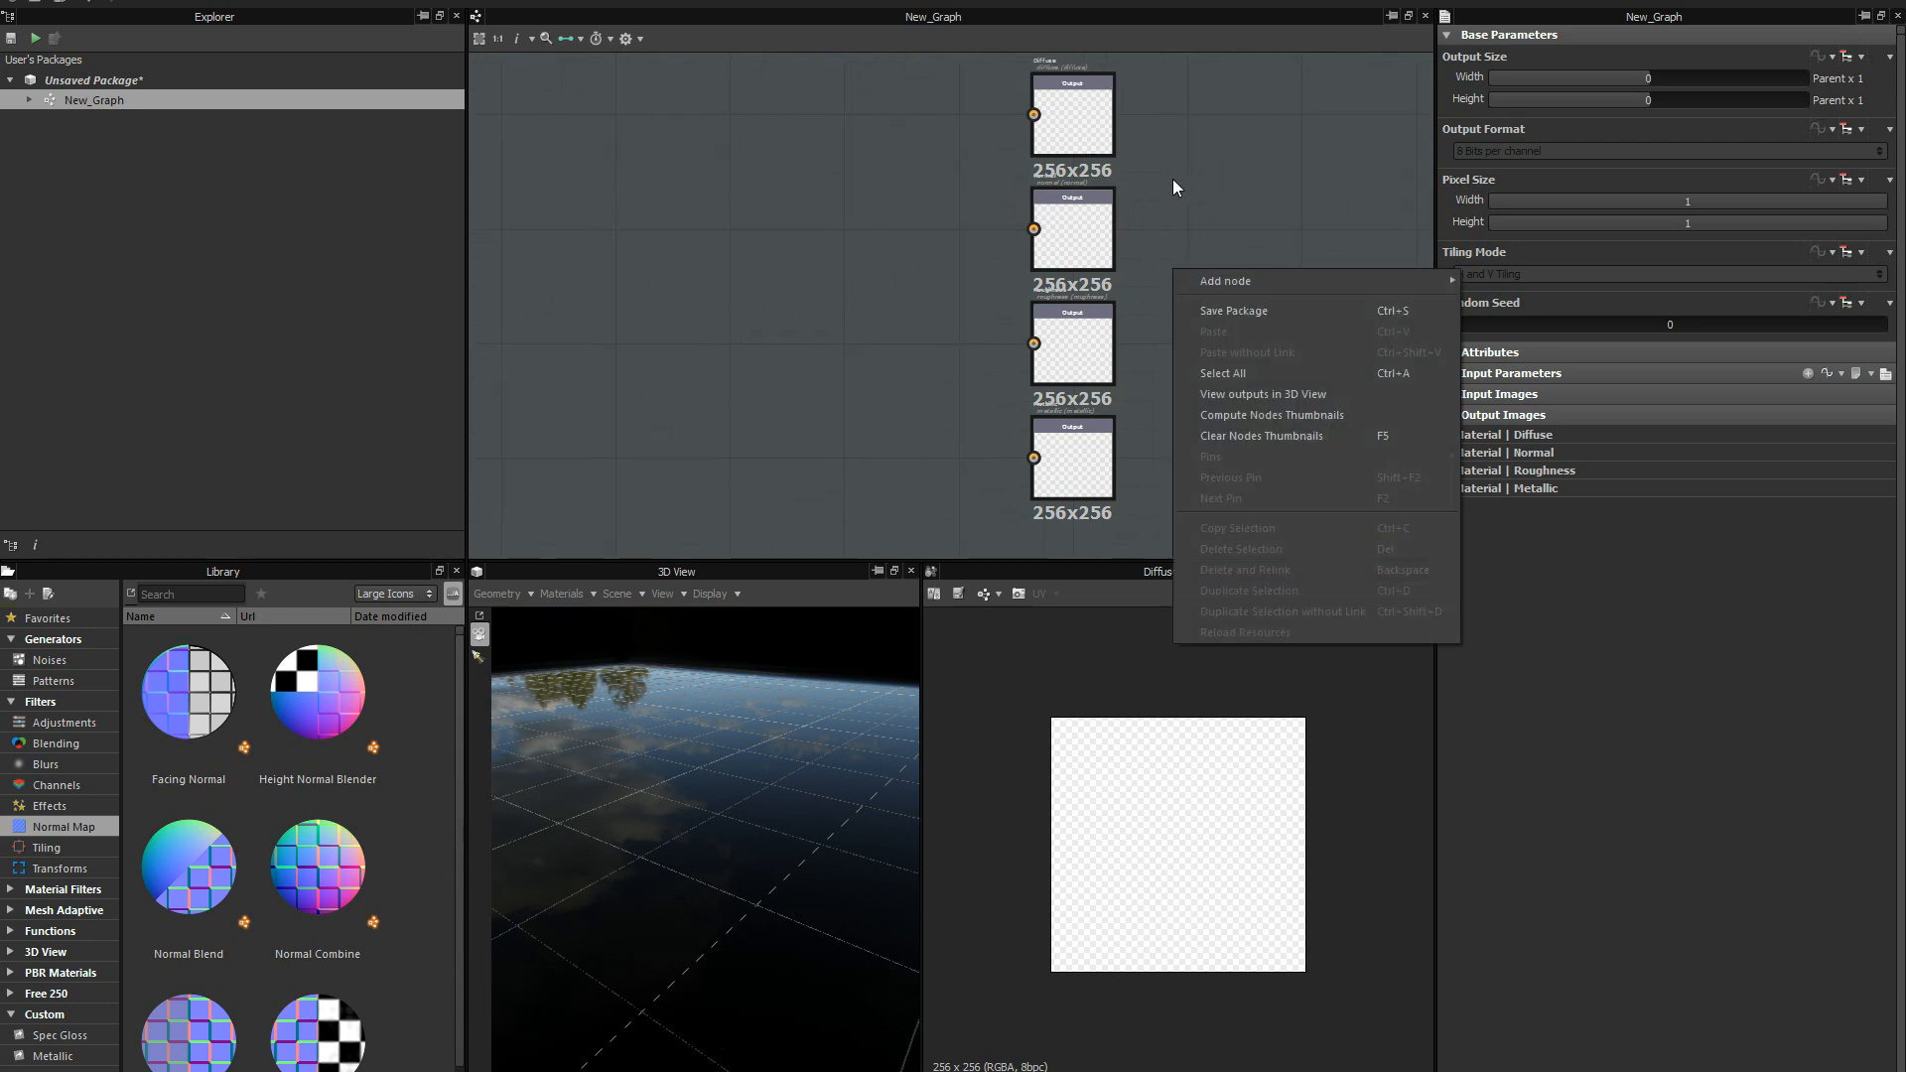
{"action": "left_click", "coordinate": [1176, 101]}
{"action": "right_click", "coordinate": [1166, 248]}
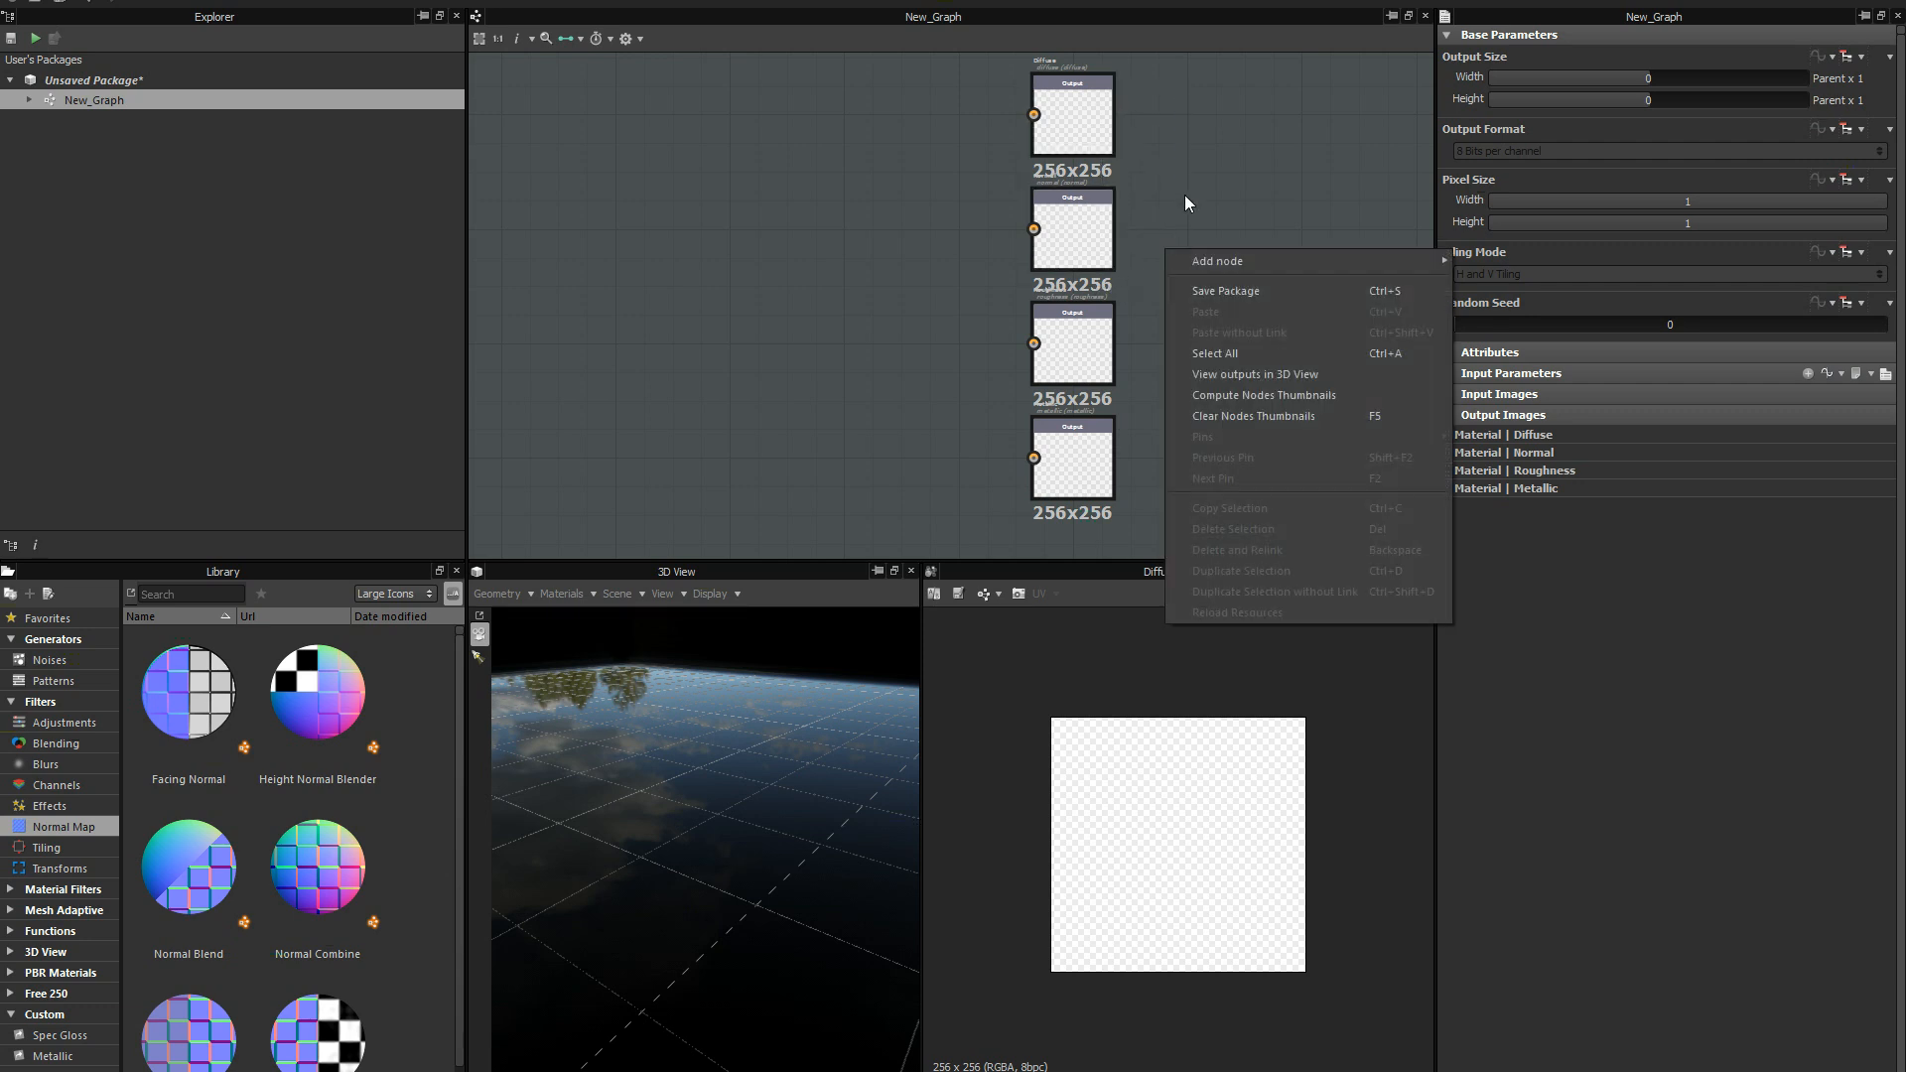
{"action": "left_click", "coordinate": [1165, 236]}
Reset the camera of the 3D view to frame the preview cube.
{"action": "left_click_drag", "start_coordinate": [778, 728], "coordinate": [700, 764]}
{"action": "left_click", "coordinate": [659, 591]}
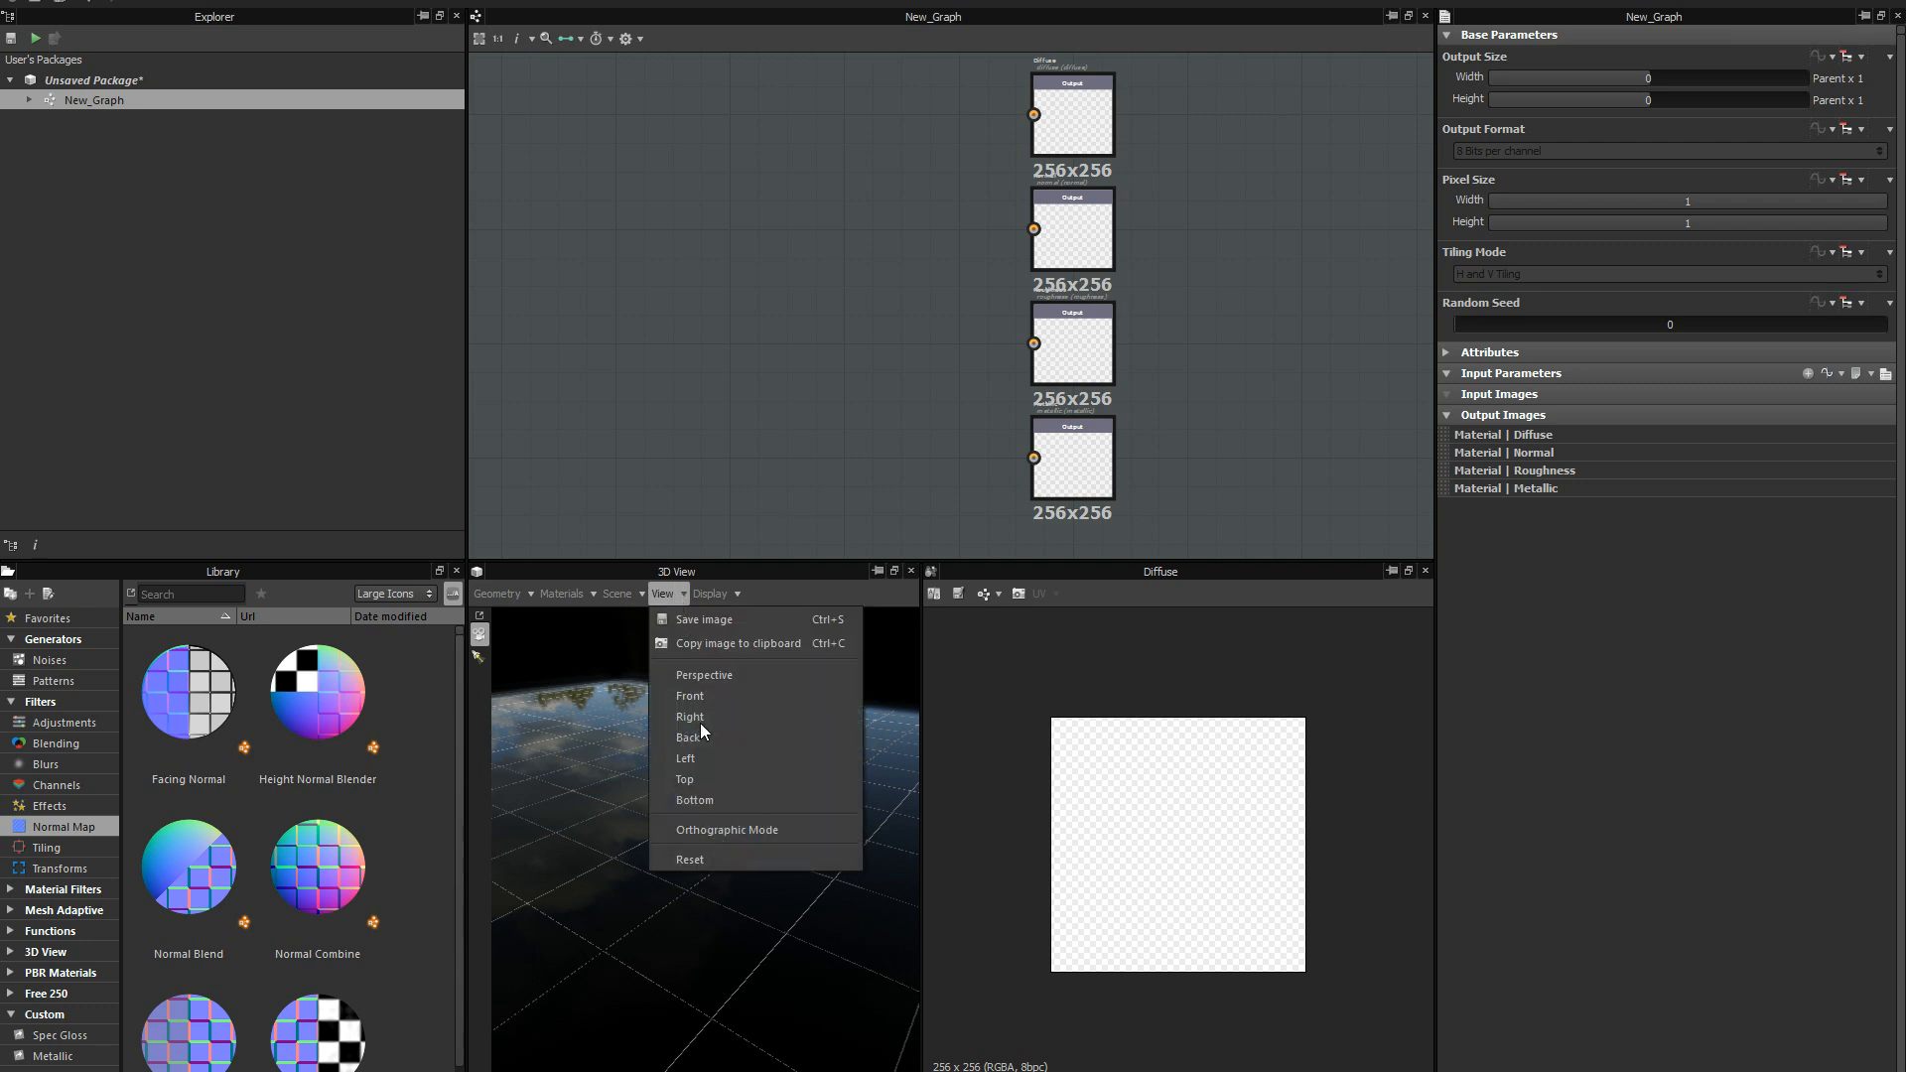
{"action": "left_click", "coordinate": [731, 852]}
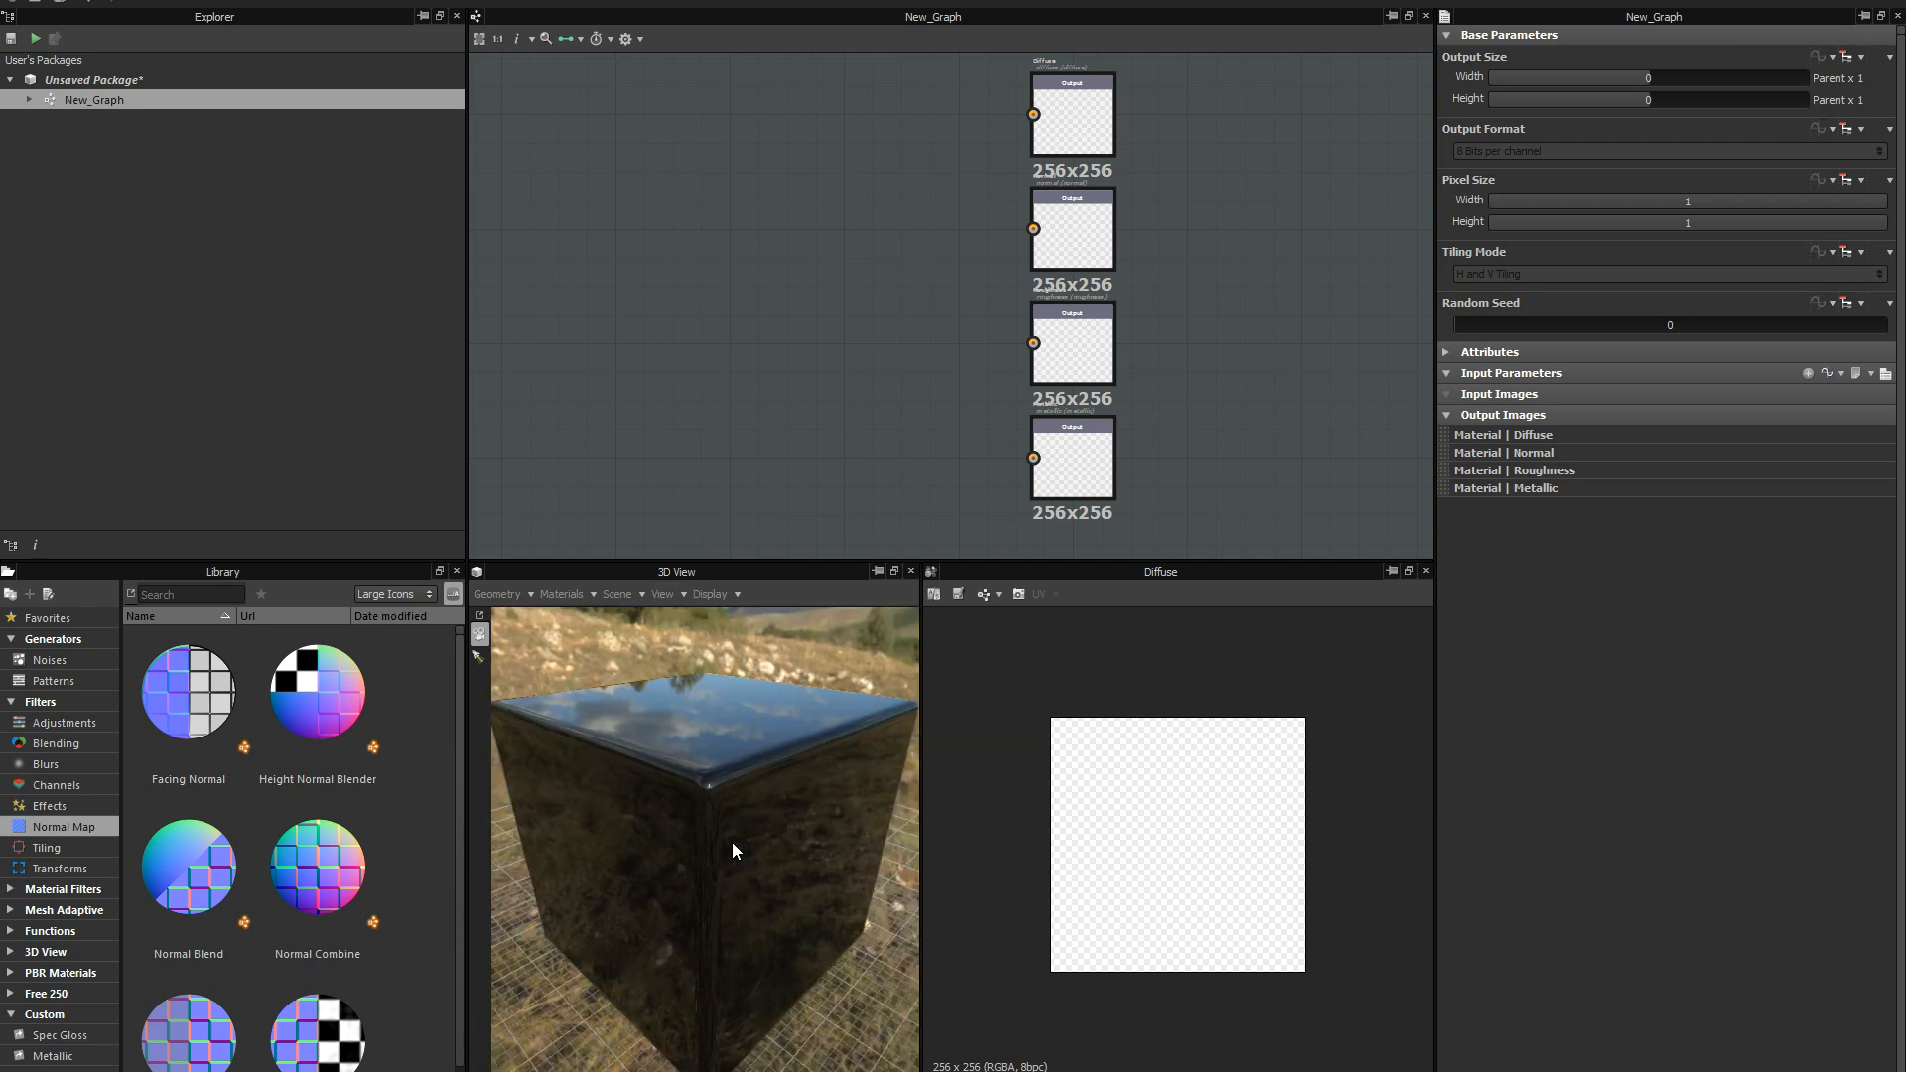
Assign the physically_based shader to the Default material of the 3D preview.
{"action": "left_click", "coordinate": [572, 595]}
{"action": "mouse_move", "coordinate": [580, 619]}
{"action": "mouse_move", "coordinate": [684, 659]}
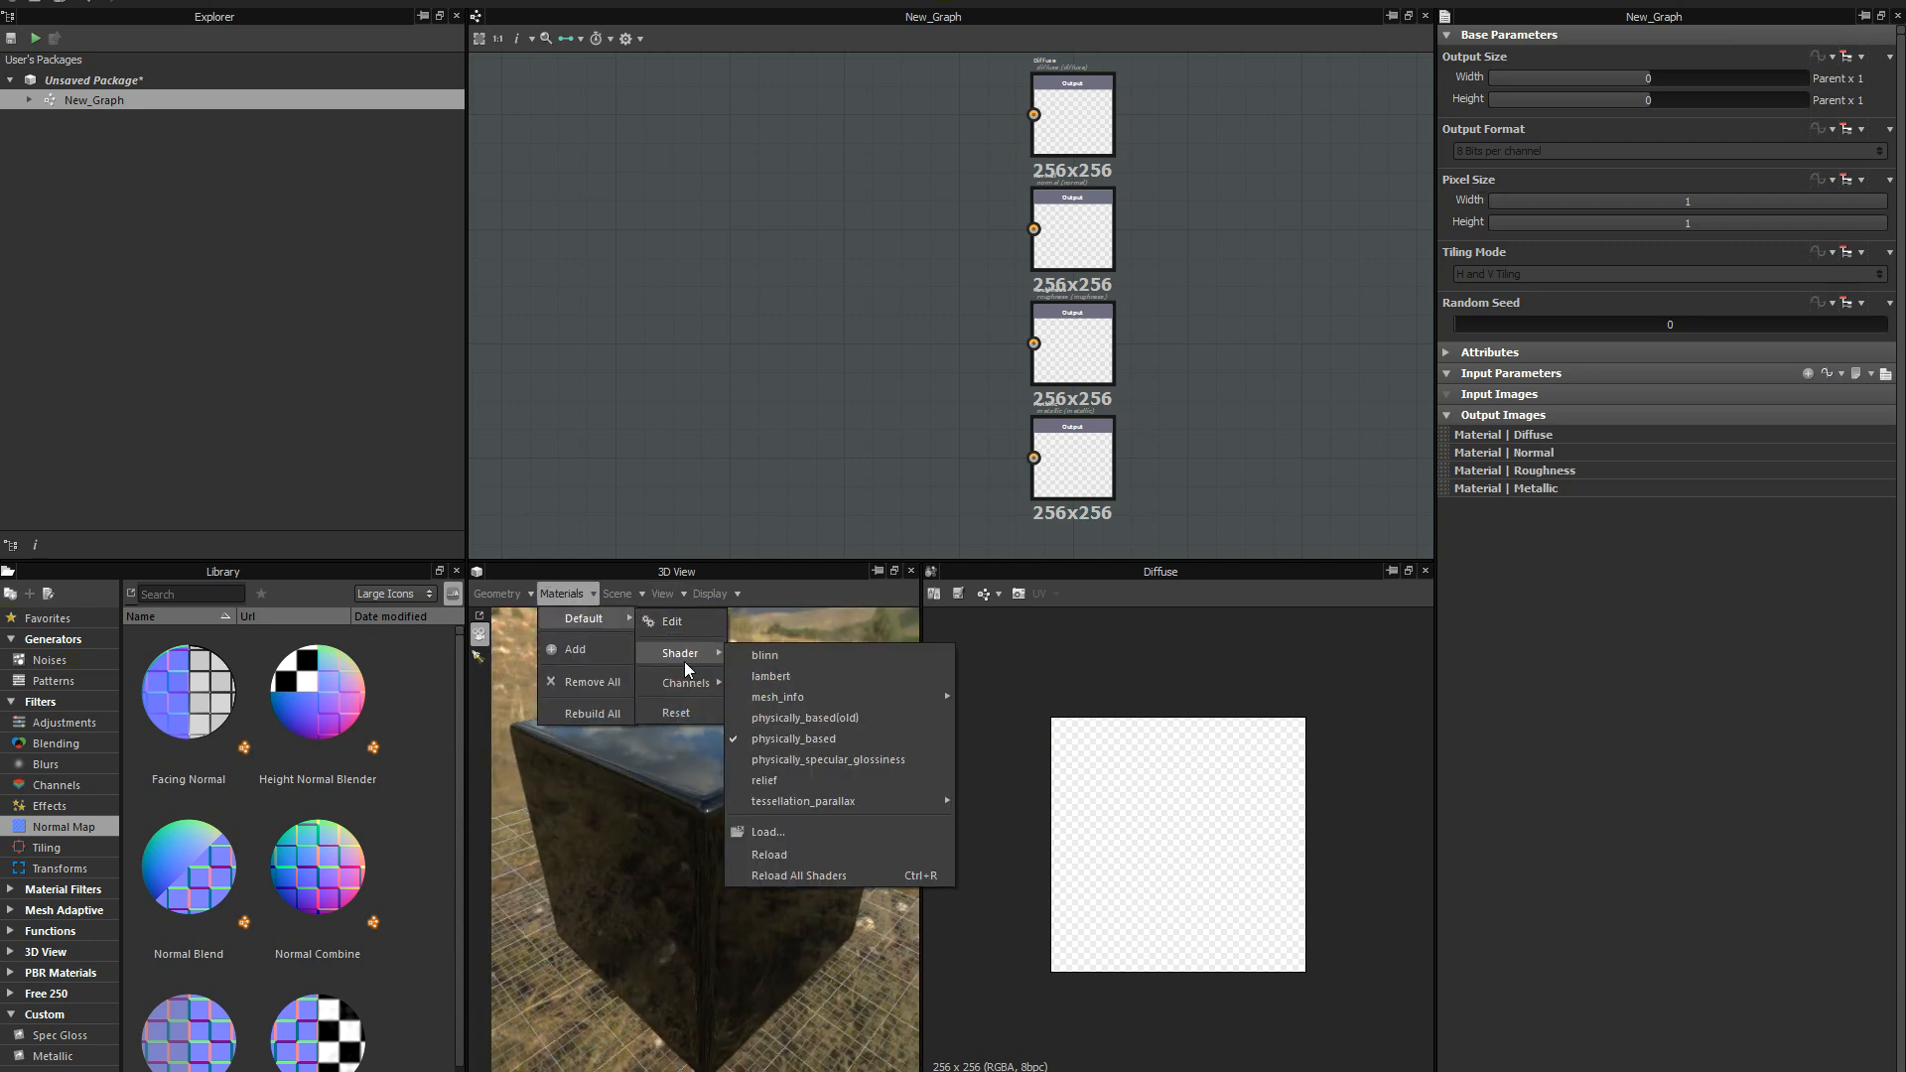
{"action": "left_click", "coordinate": [819, 743]}
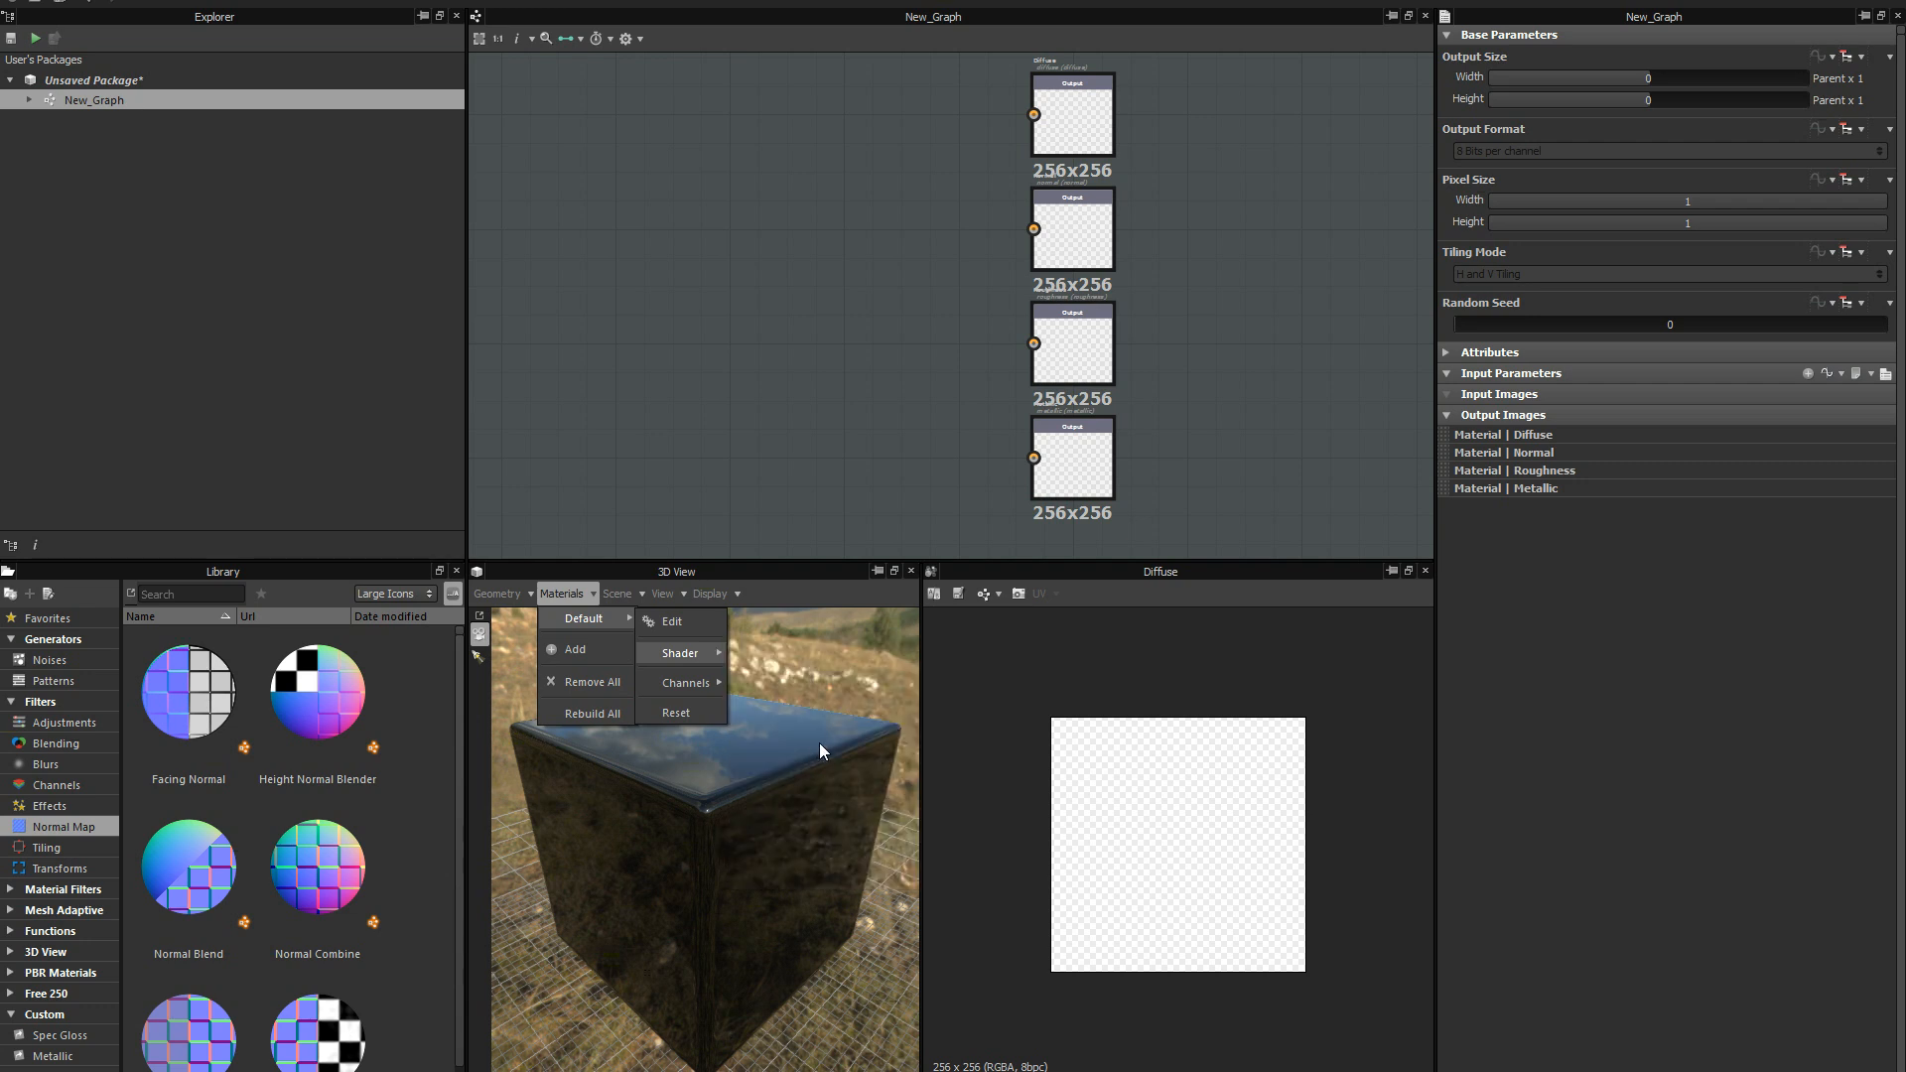
{"action": "middle_click_drag", "start_coordinate": [1000, 429], "coordinate": [1010, 377]}
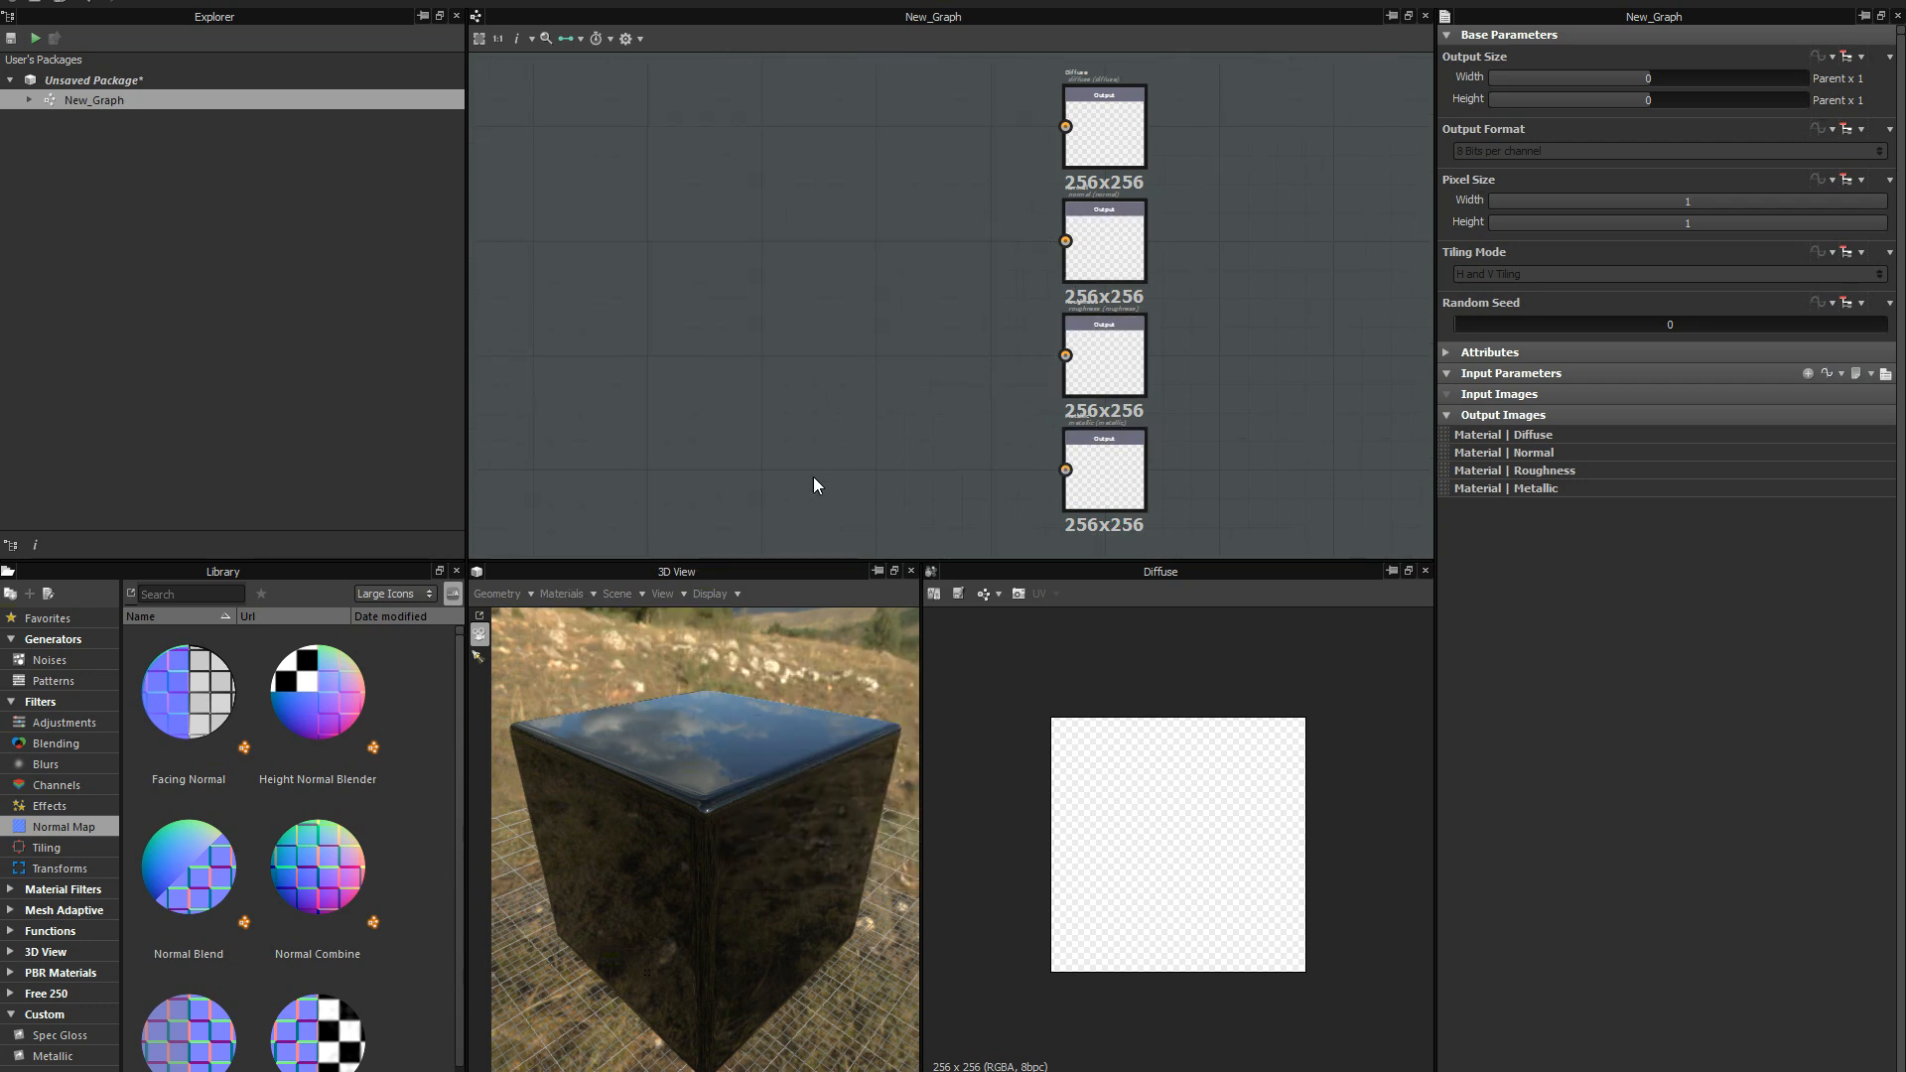
{"action": "left_click", "coordinate": [584, 596]}
{"action": "mouse_move", "coordinate": [595, 617]}
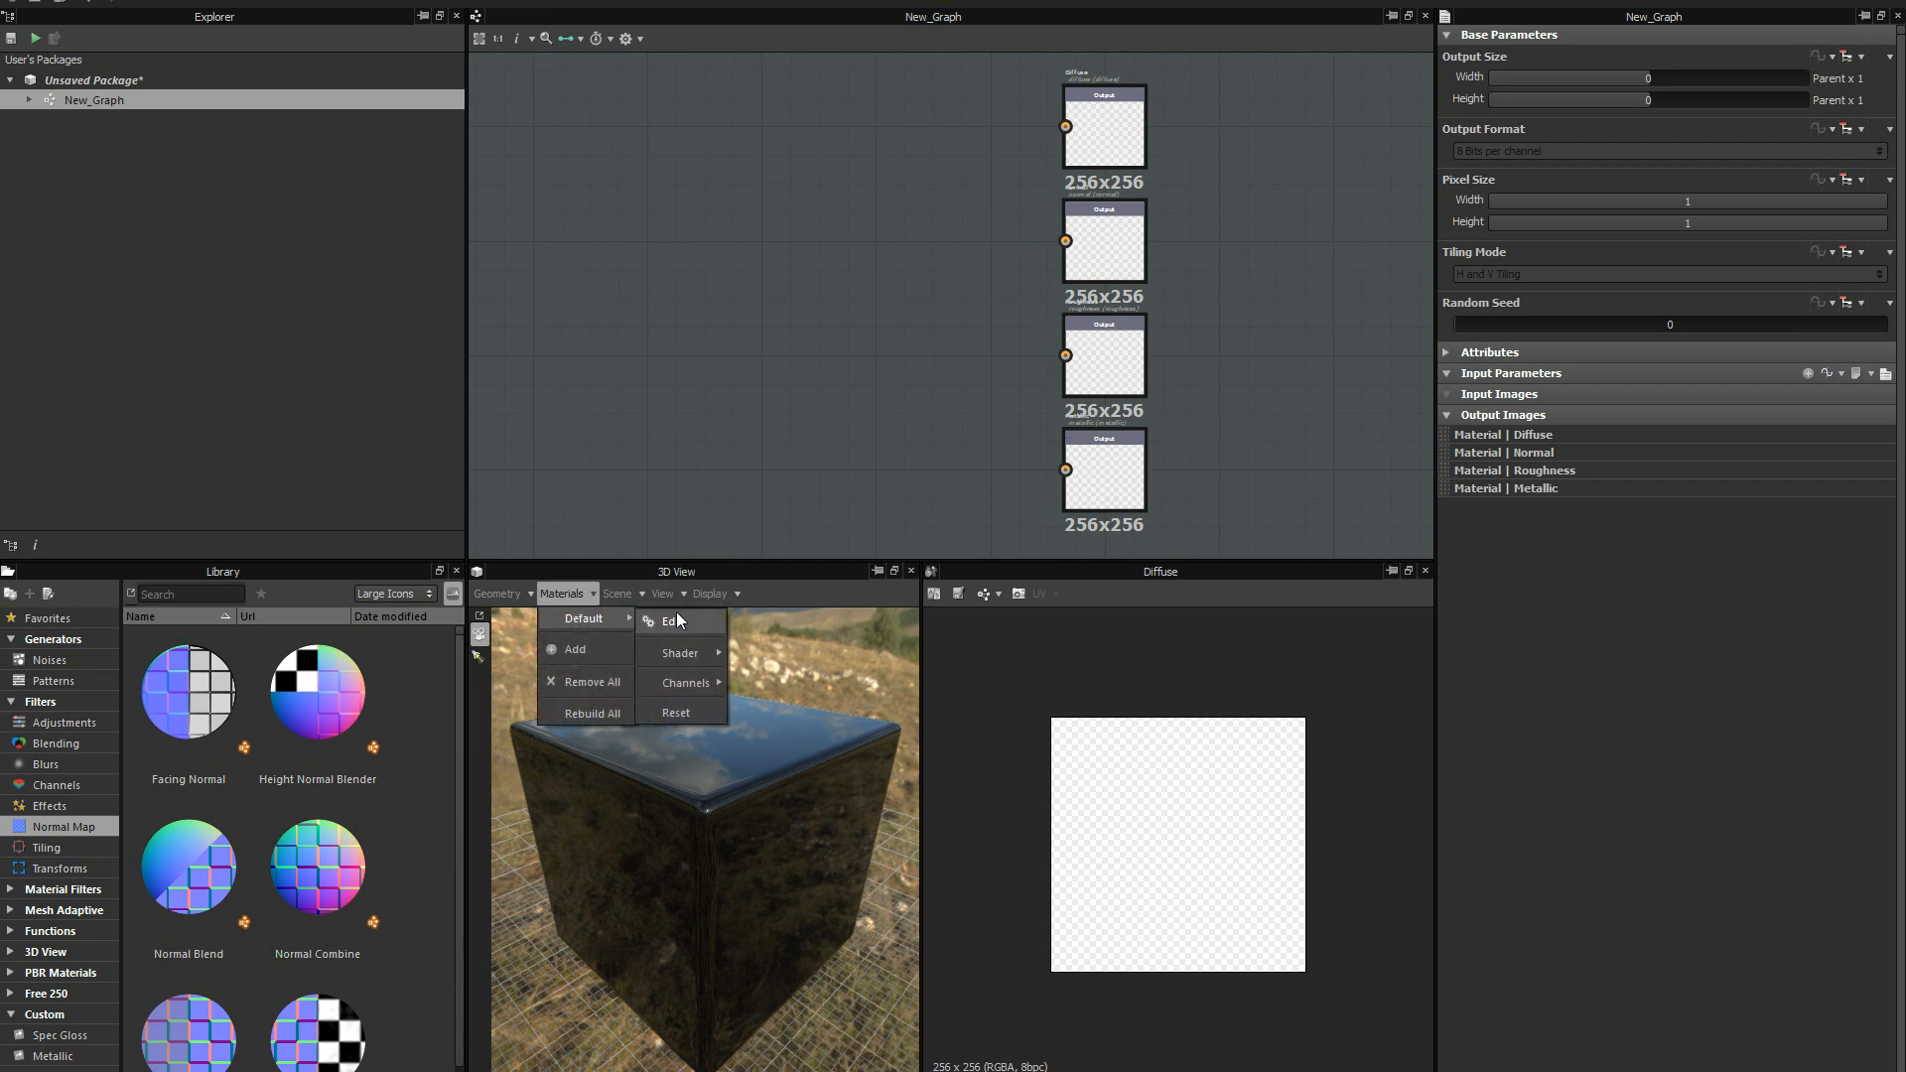
{"action": "mouse_move", "coordinate": [682, 651]}
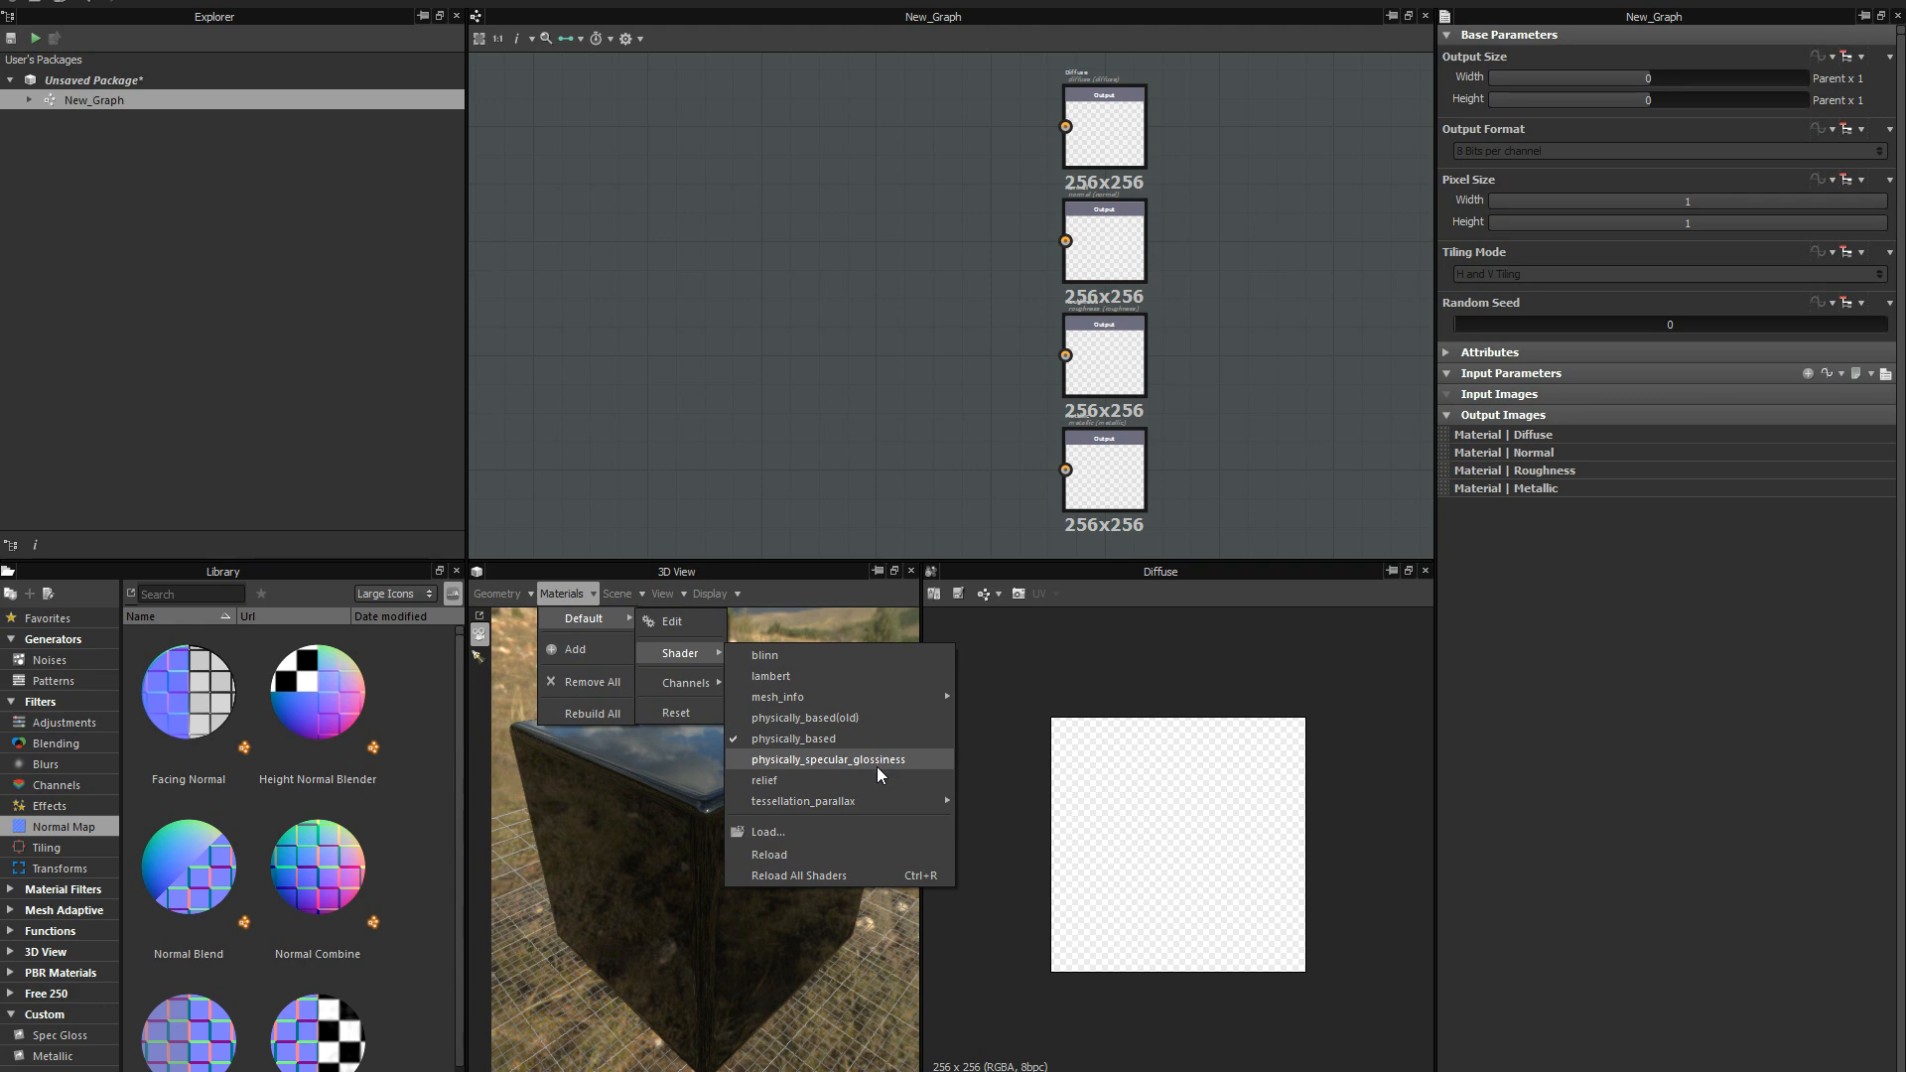
{"action": "left_click", "coordinate": [828, 513]}
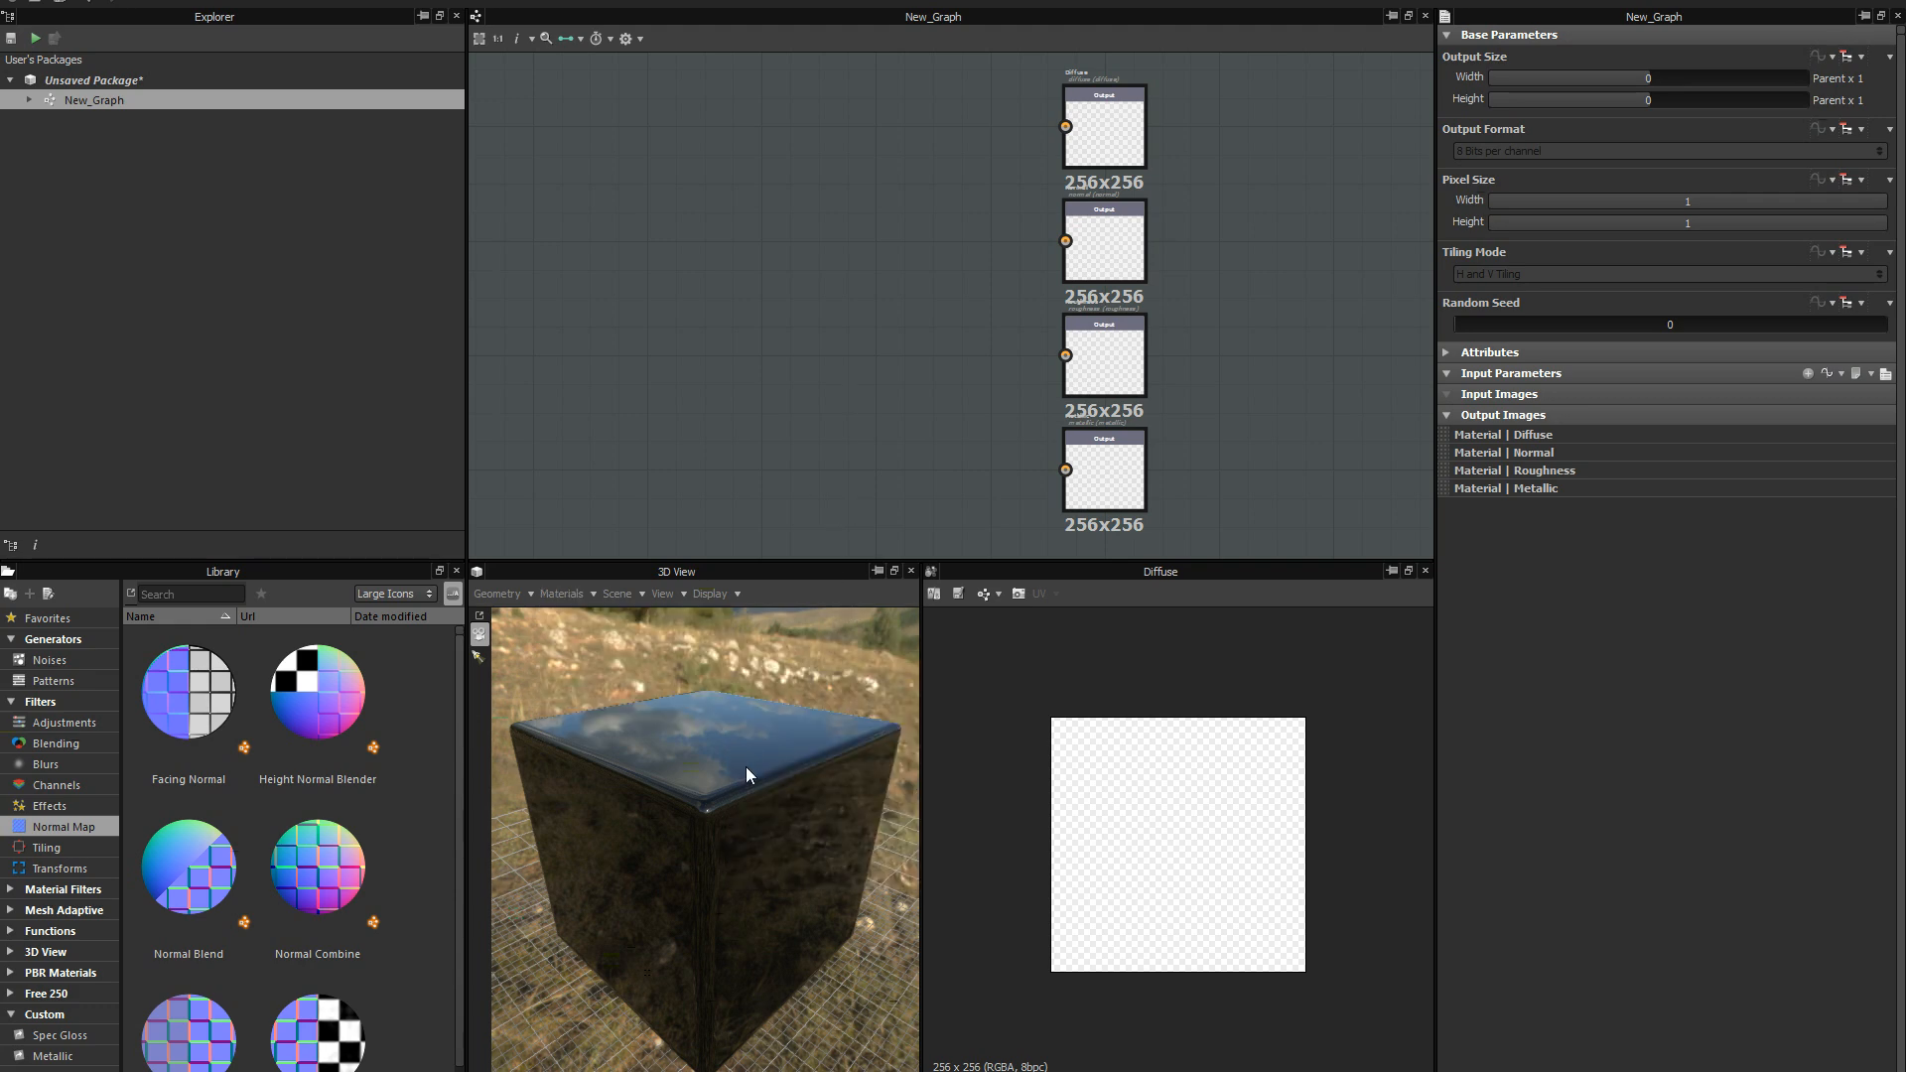
{"action": "left_click_drag", "start_coordinate": [748, 794], "coordinate": [818, 775]}
{"action": "middle_click_drag", "start_coordinate": [818, 775], "coordinate": [818, 772]}
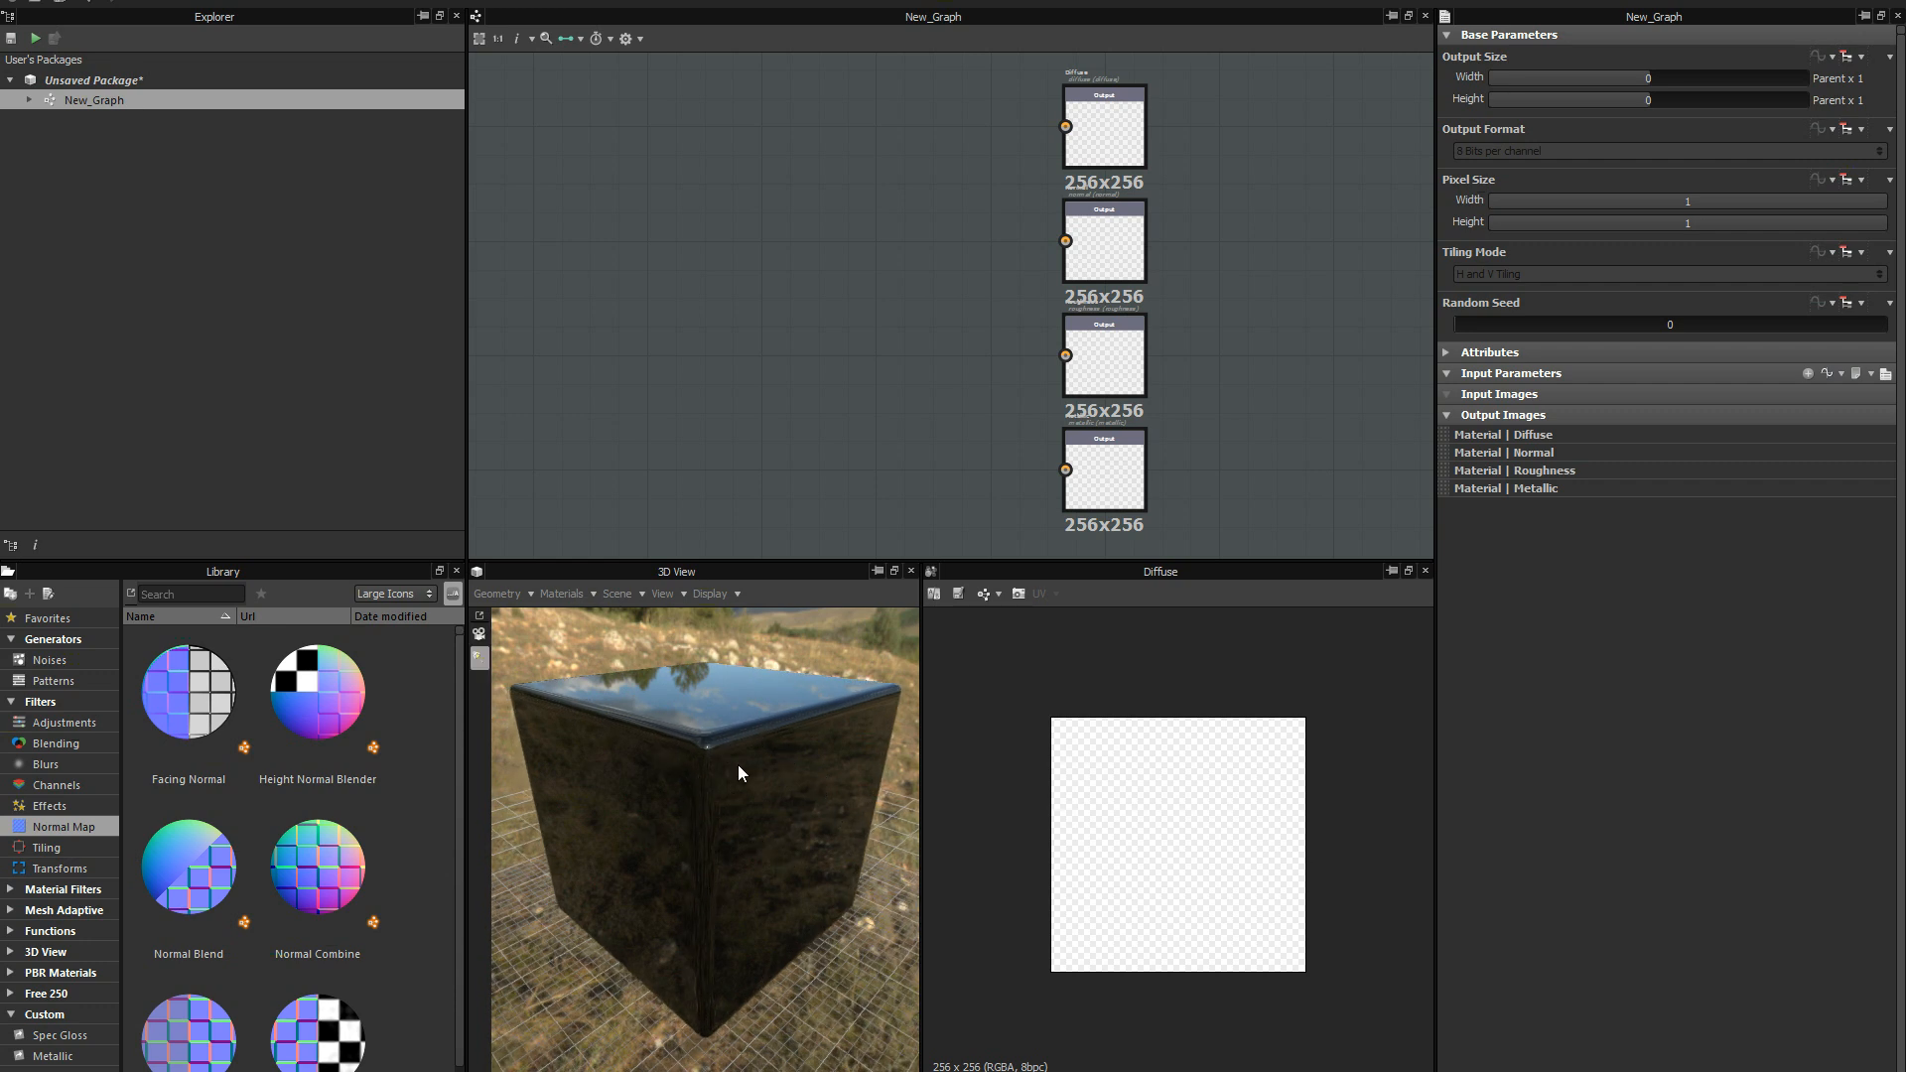
In the 3D scene settings, set the background image's exposure to 0.08 and its rotation to 0.82 turns.
{"action": "left_click", "coordinate": [580, 593]}
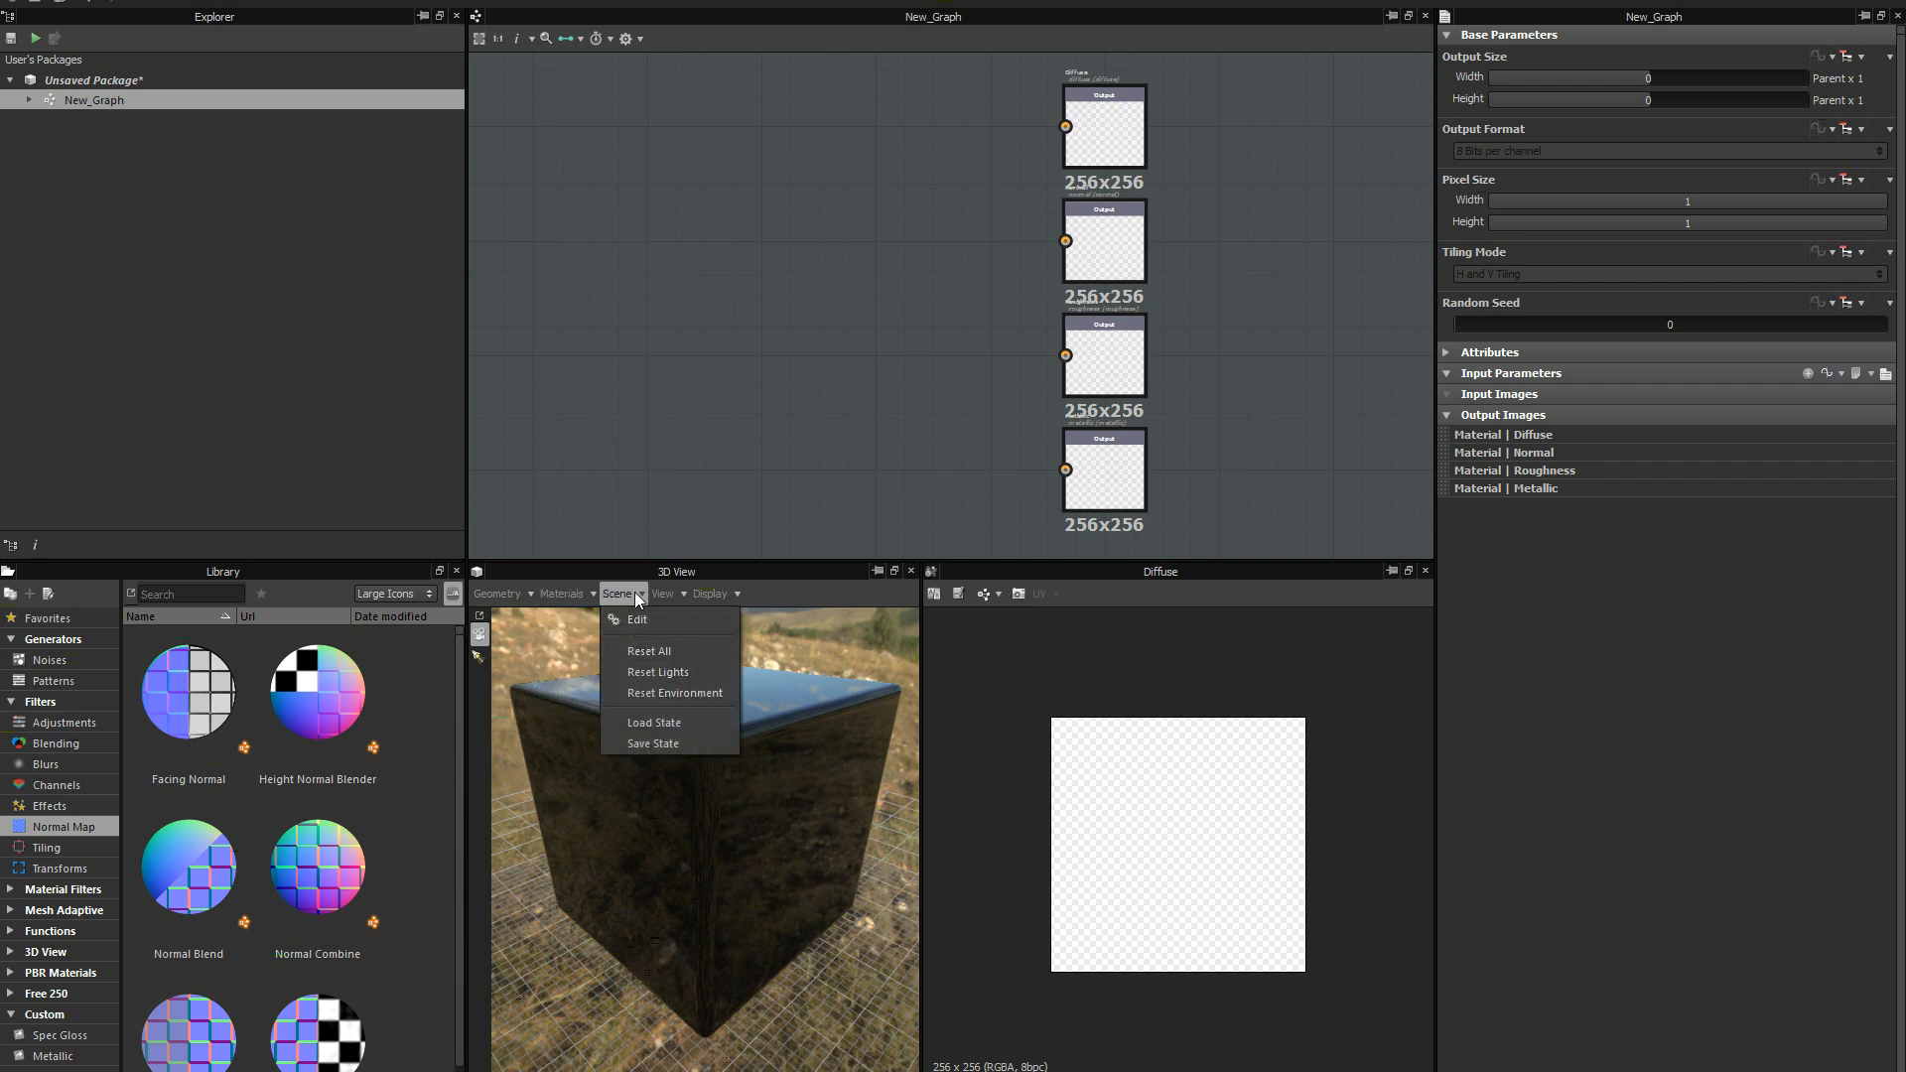
{"action": "left_click", "coordinate": [630, 624]}
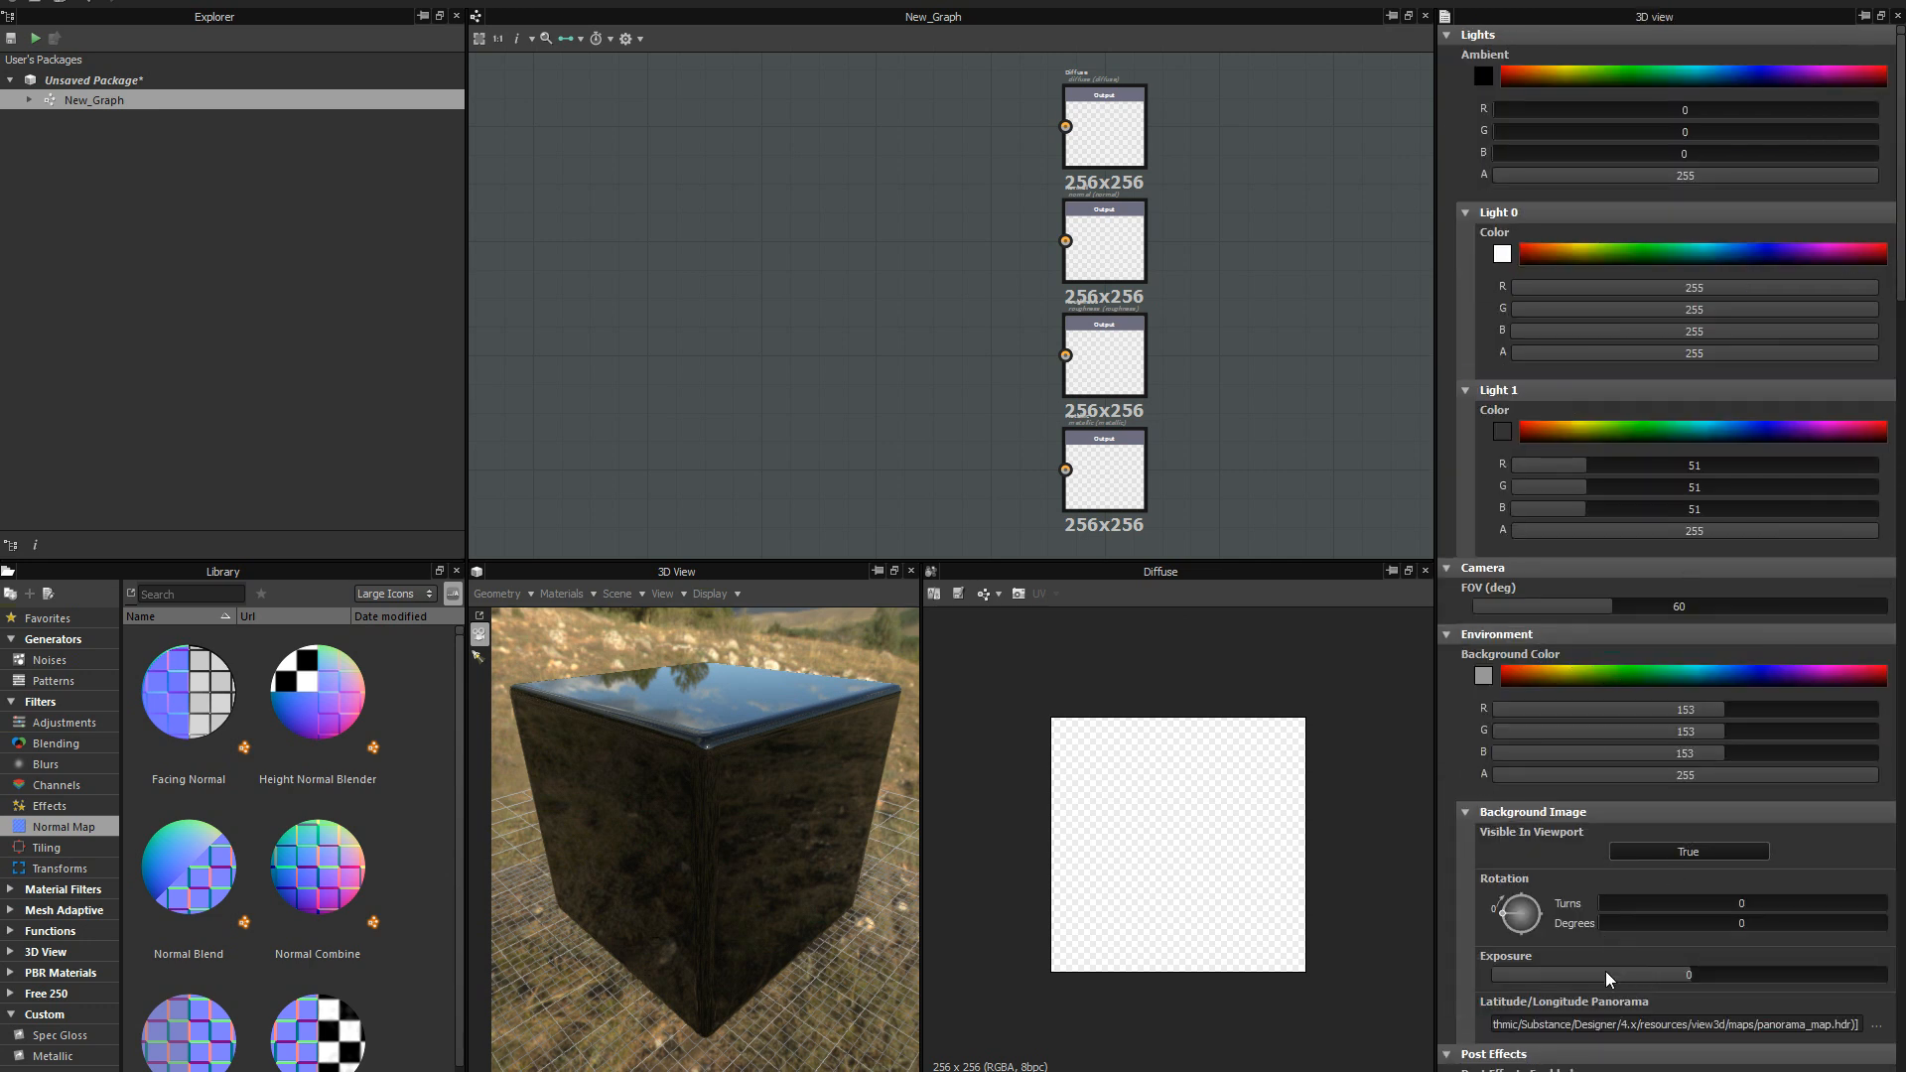
{"action": "mouse_move", "coordinate": [1684, 983]}
{"action": "left_mouse_down"}
{"action": "mouse_move", "coordinate": [1749, 983]}
{"action": "mouse_move", "coordinate": [1701, 990]}
{"action": "left_mouse_up"}
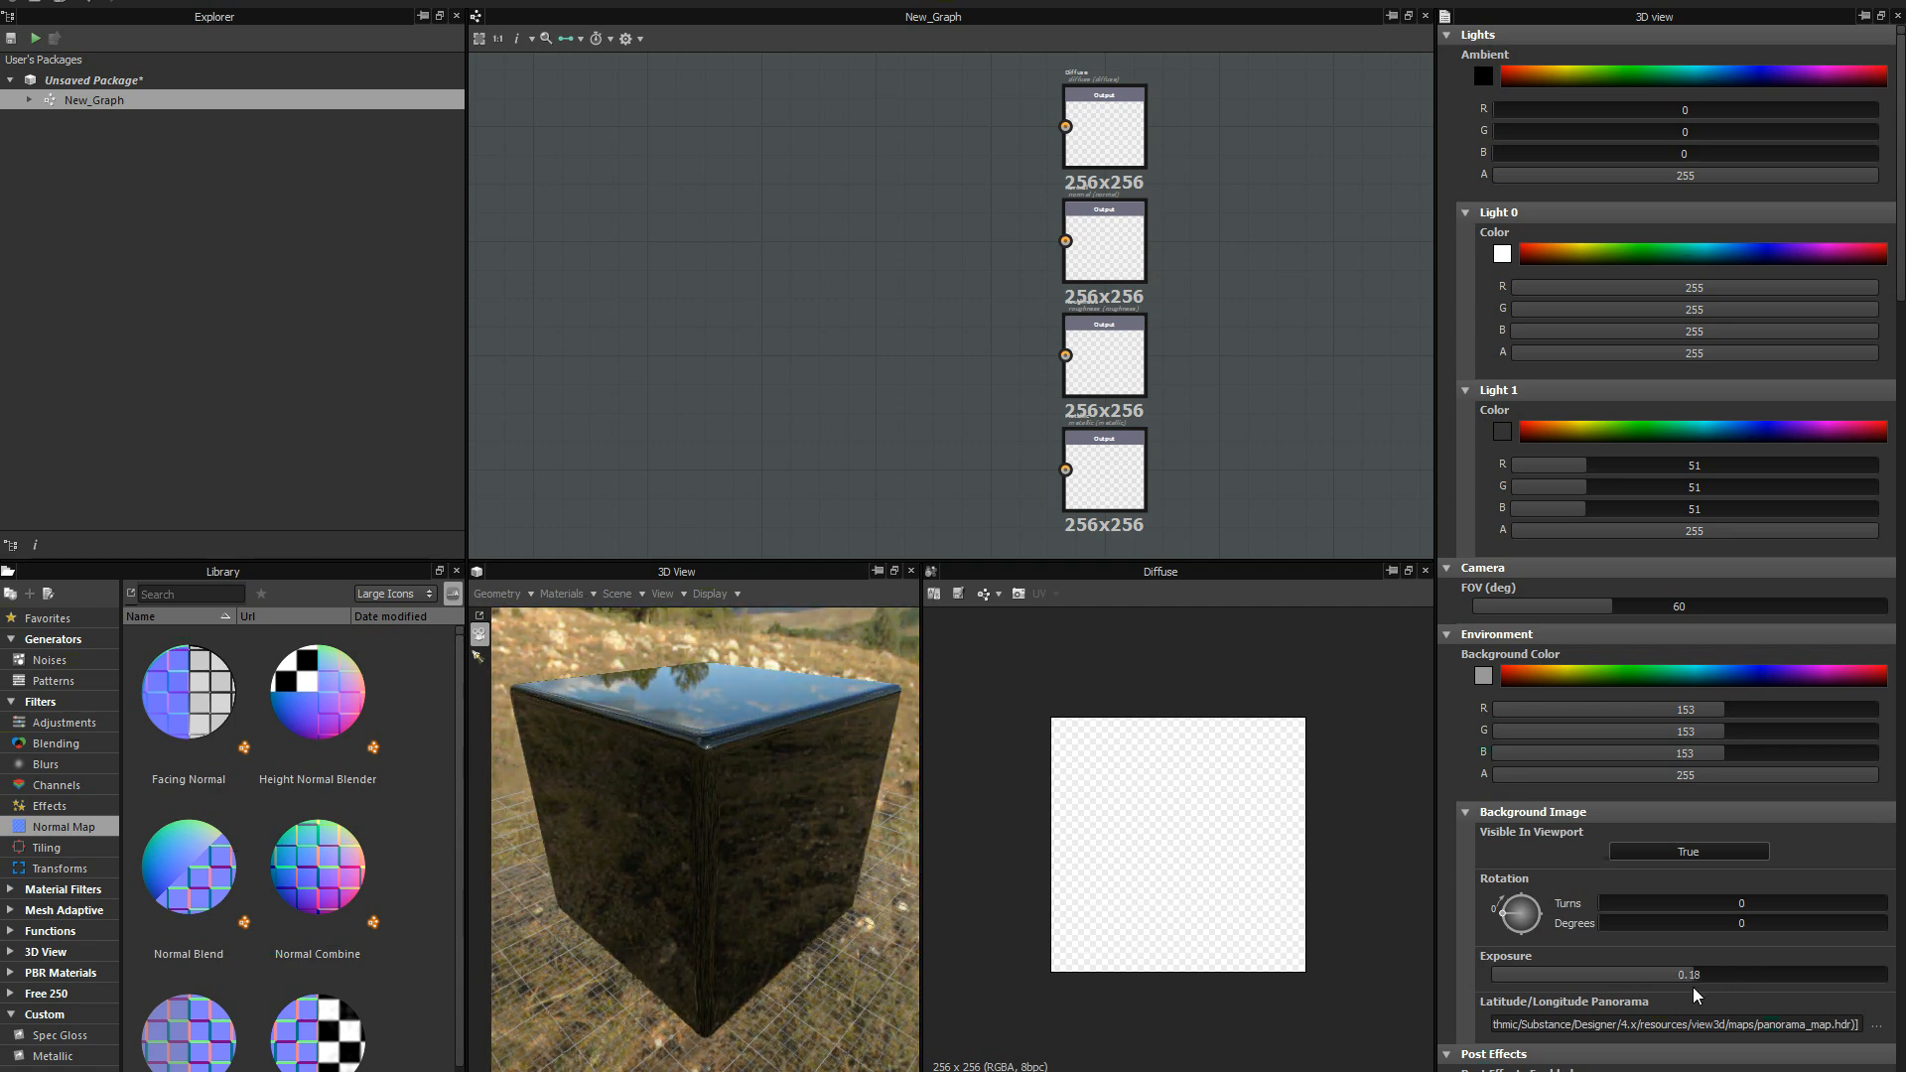
{"action": "left_click_drag", "start_coordinate": [1706, 991], "coordinate": [1694, 995]}
{"action": "left_click_drag", "start_coordinate": [1661, 928], "coordinate": [1835, 878]}
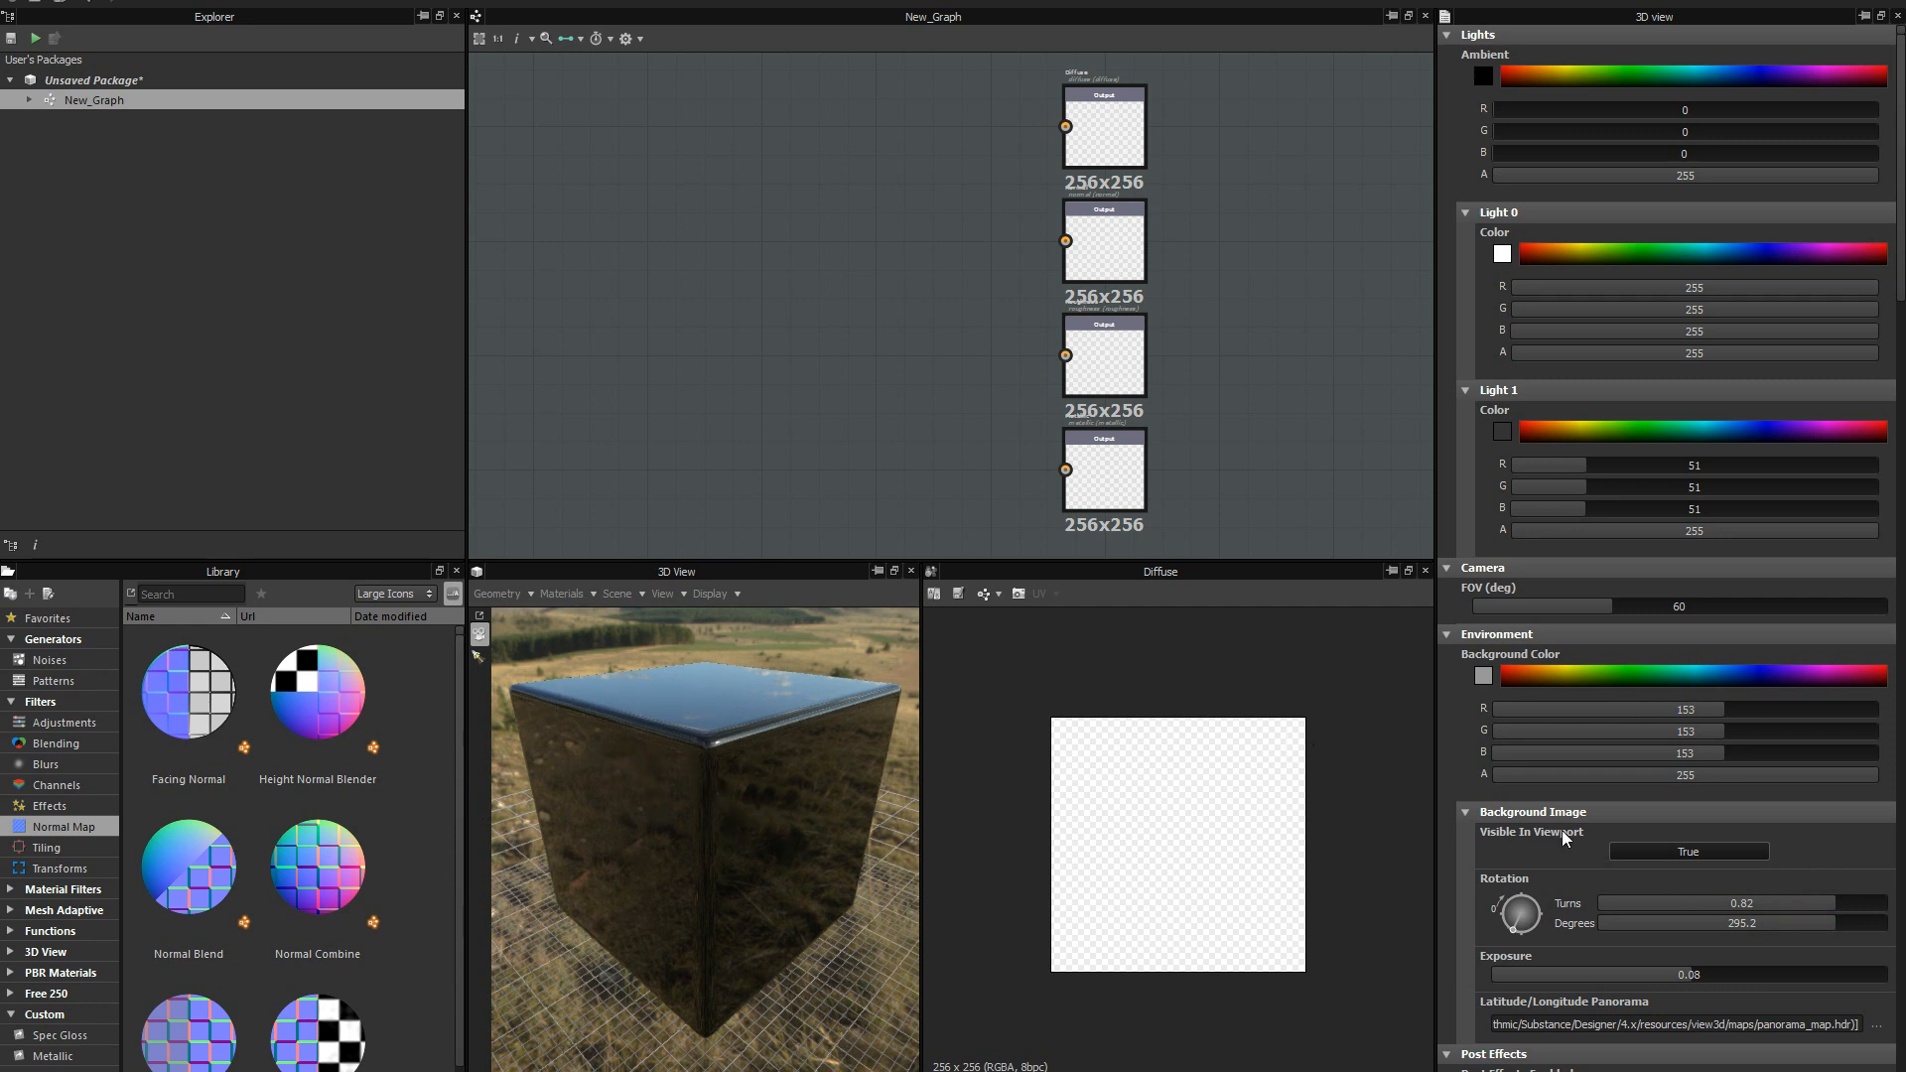
Turn off the background image's visibility in the 3D viewport.
{"action": "left_click", "coordinate": [1664, 858]}
{"action": "left_click", "coordinate": [1680, 860]}
{"action": "left_click", "coordinate": [1690, 853]}
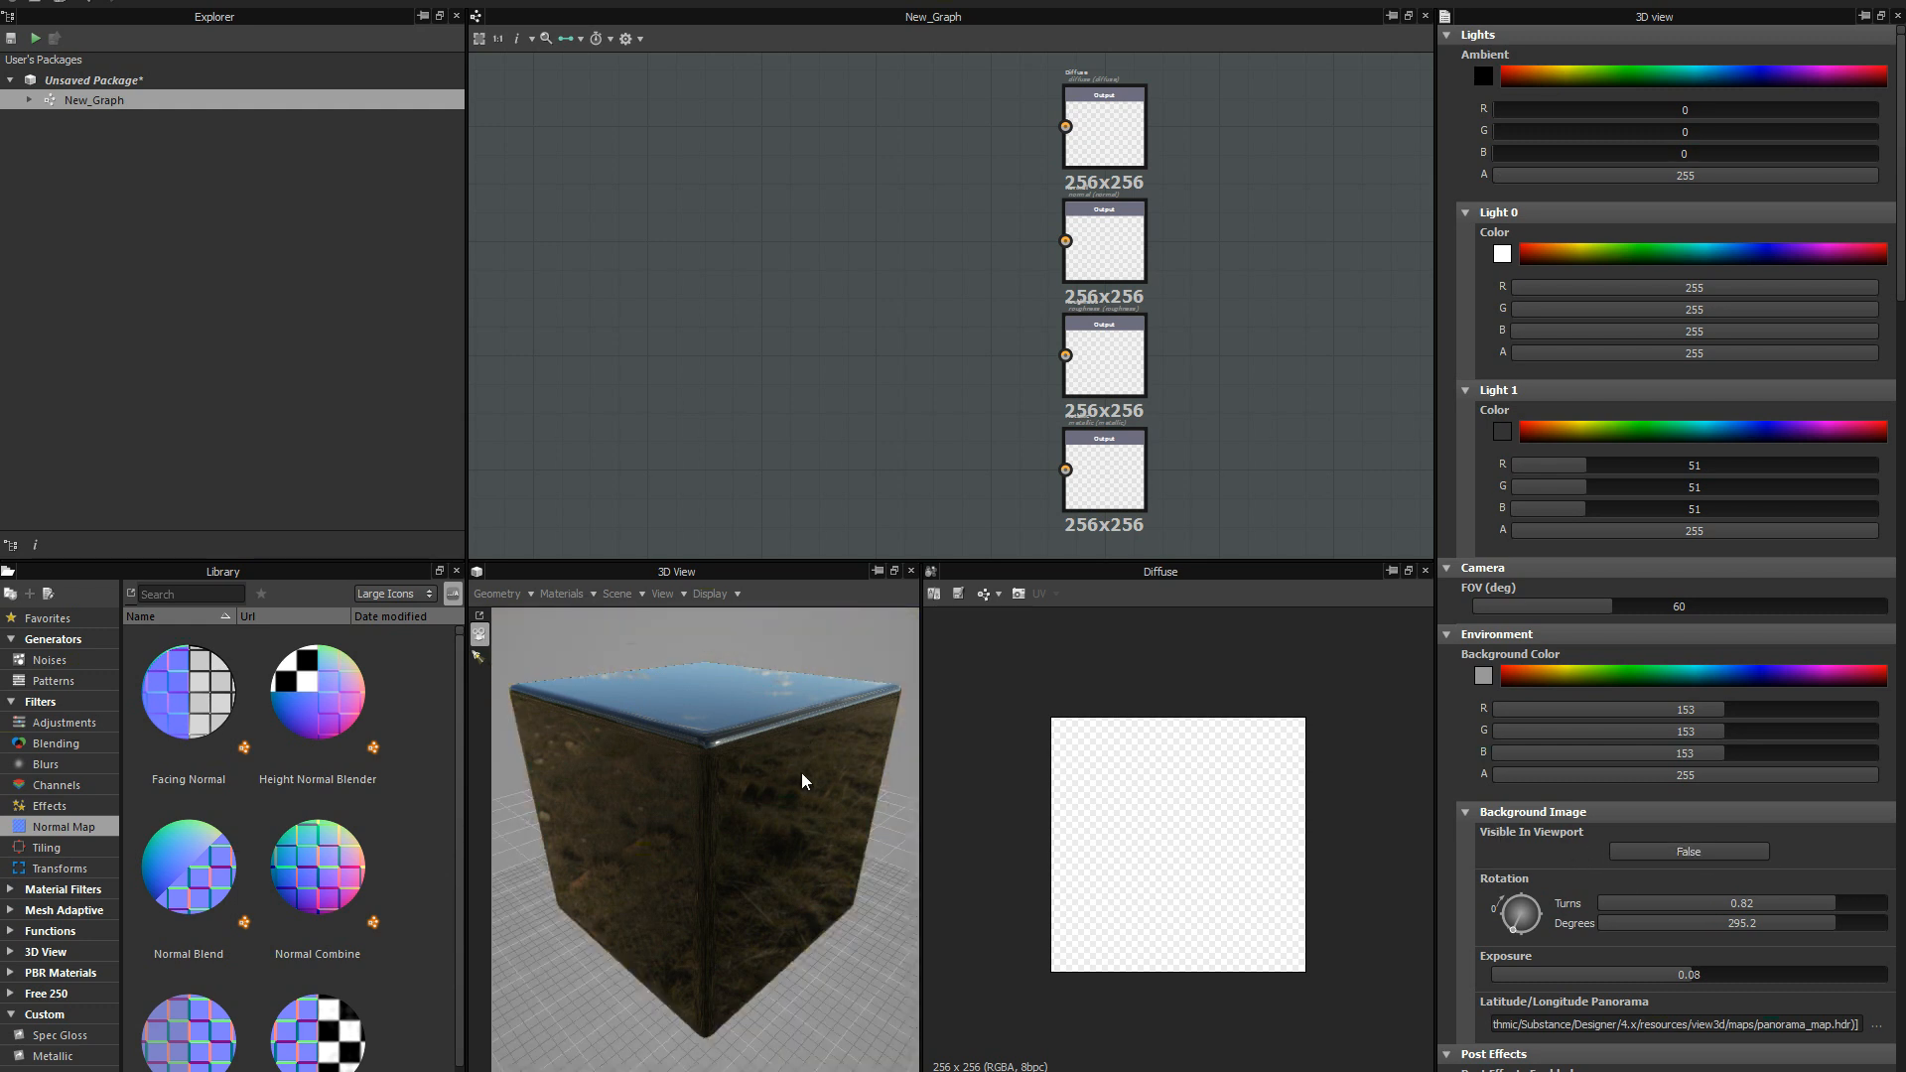
{"action": "left_click_drag", "start_coordinate": [799, 784], "coordinate": [811, 764]}
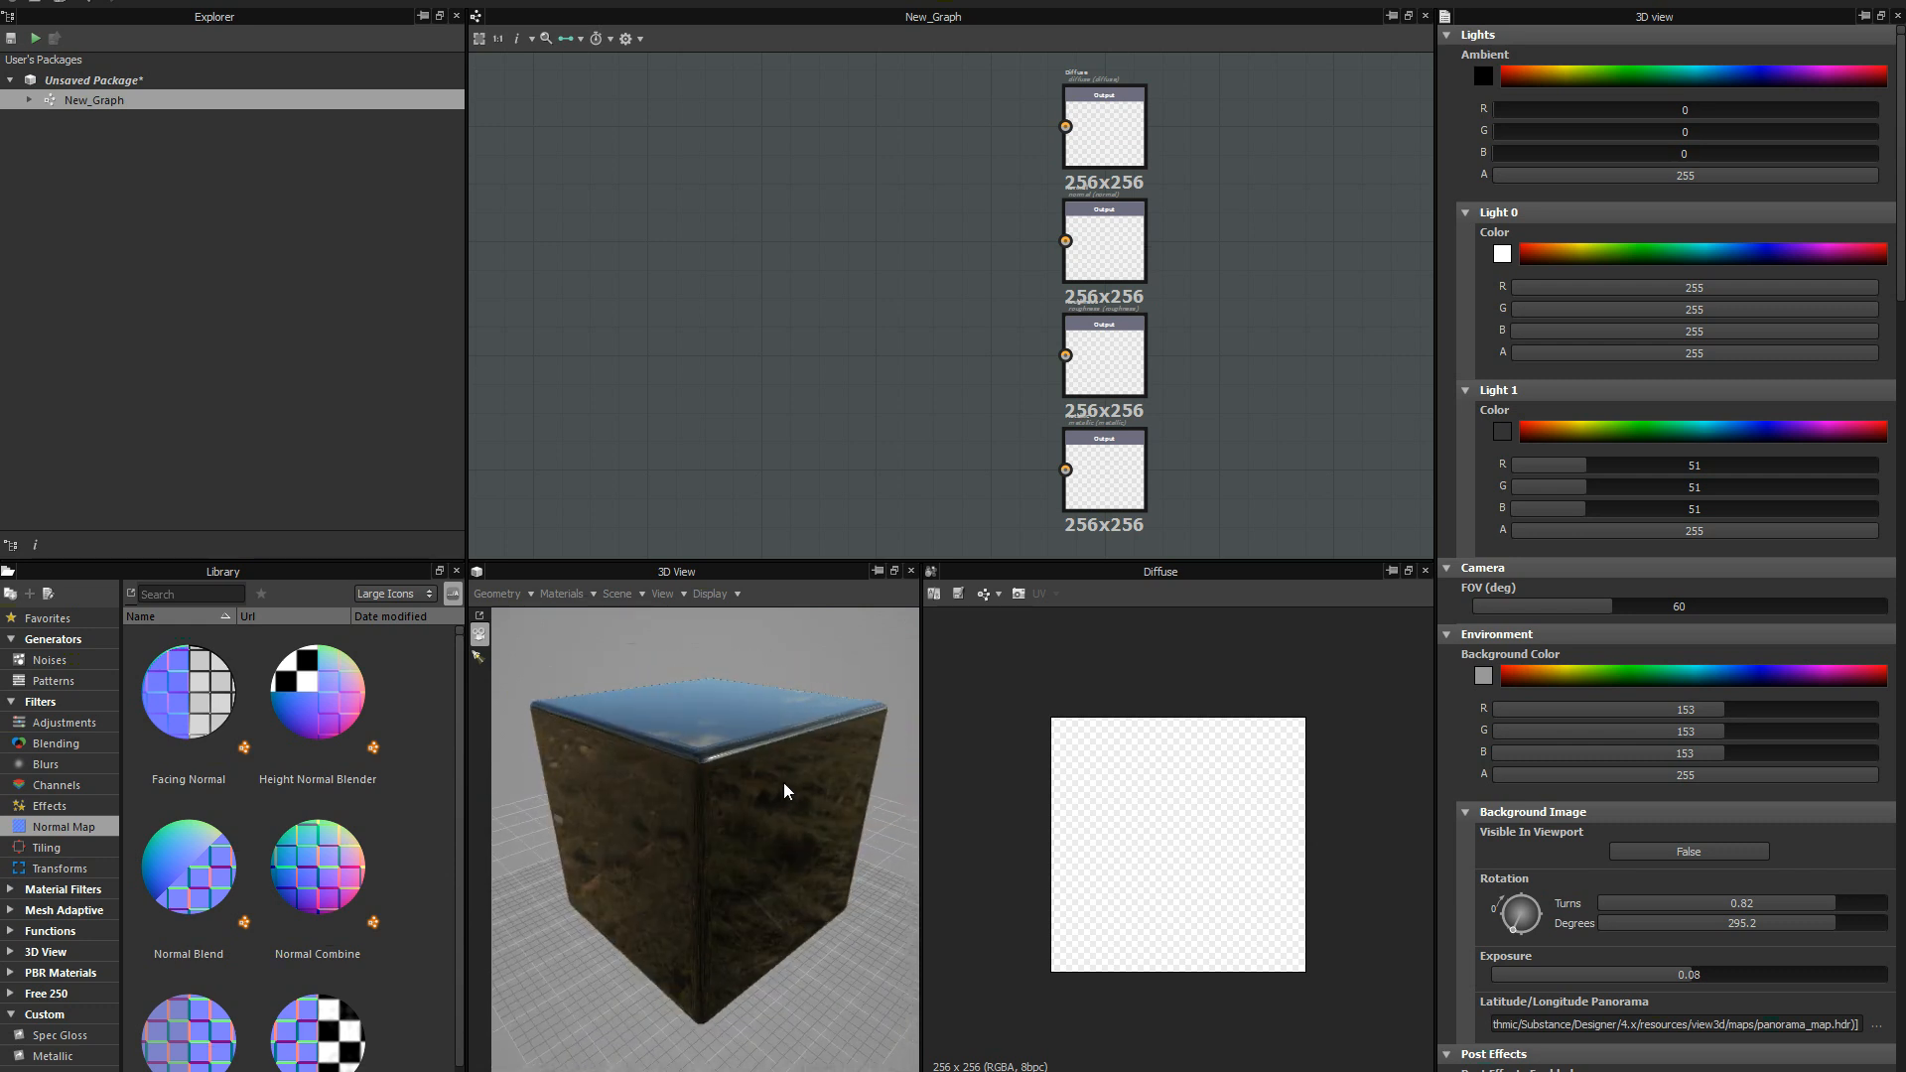
{"action": "left_click_drag", "start_coordinate": [784, 791], "coordinate": [695, 728]}
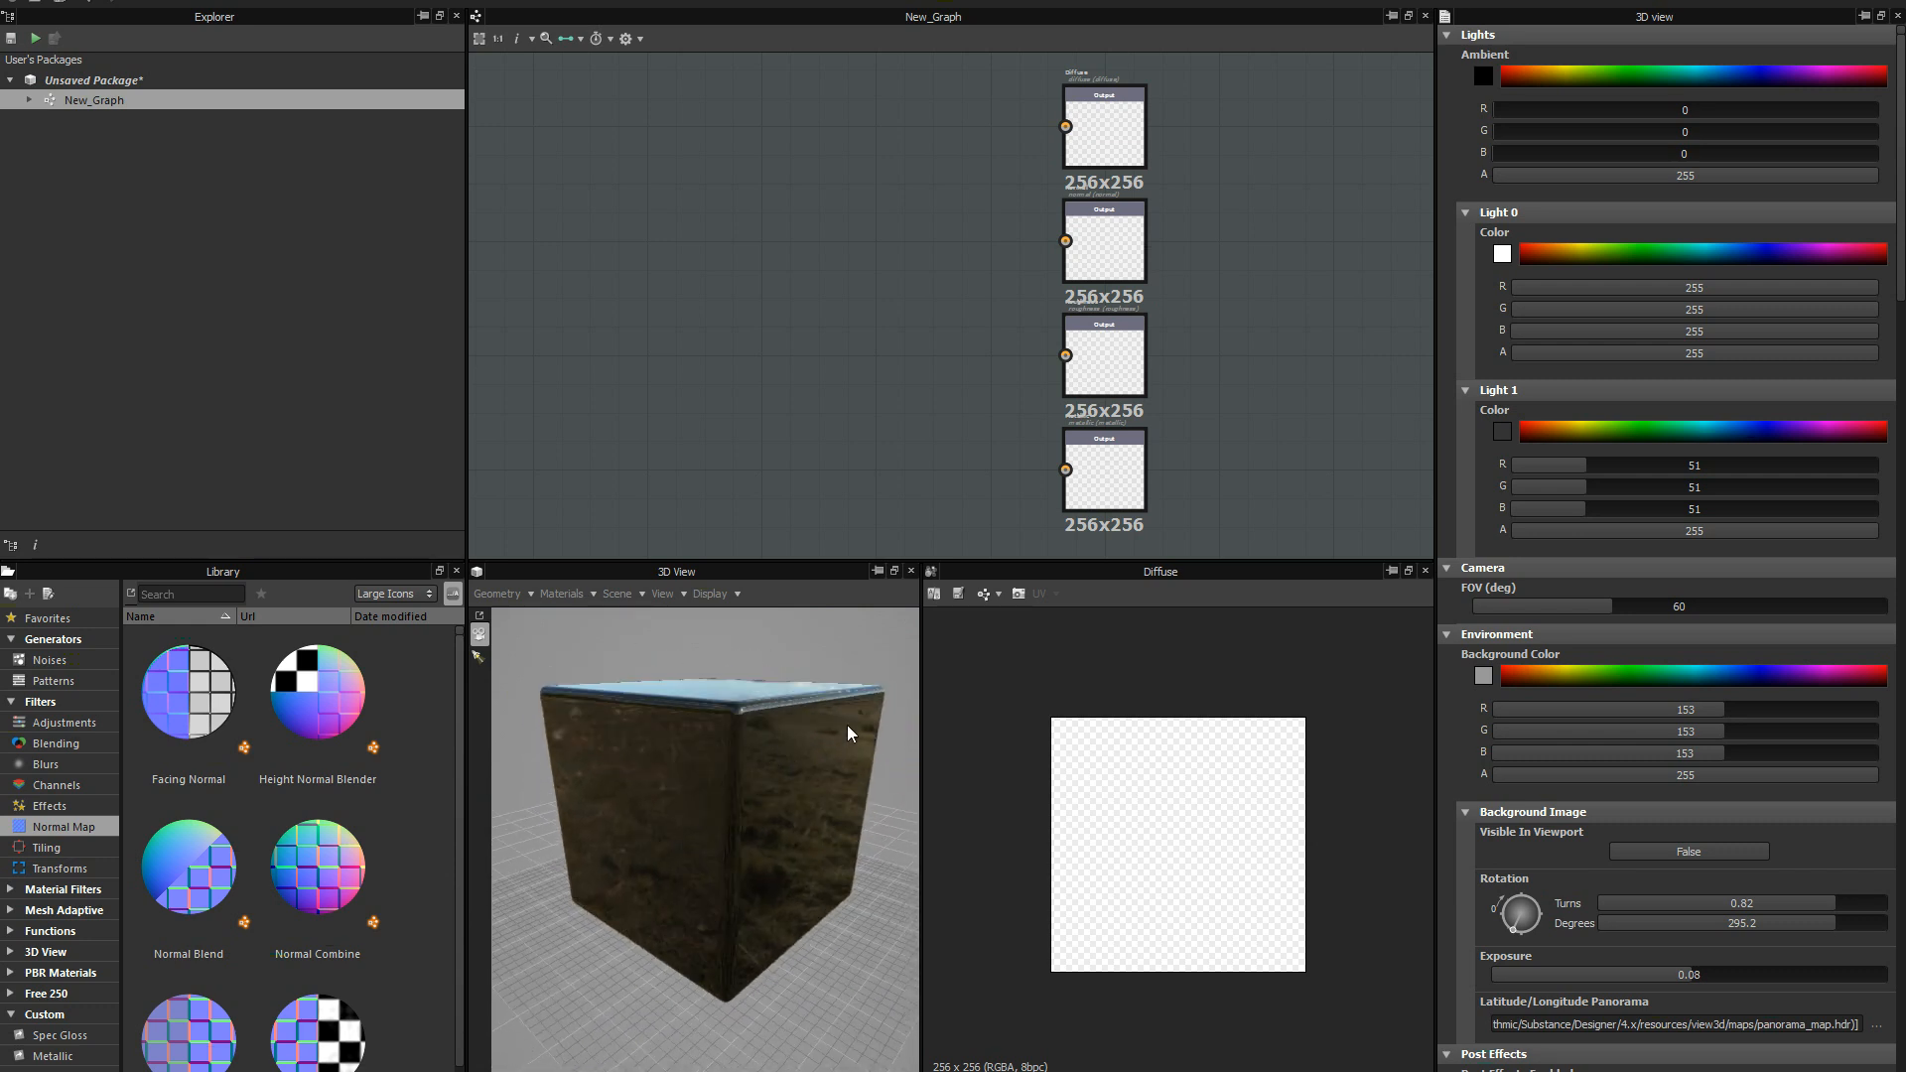
{"action": "left_click_drag", "start_coordinate": [849, 732], "coordinate": [809, 680]}
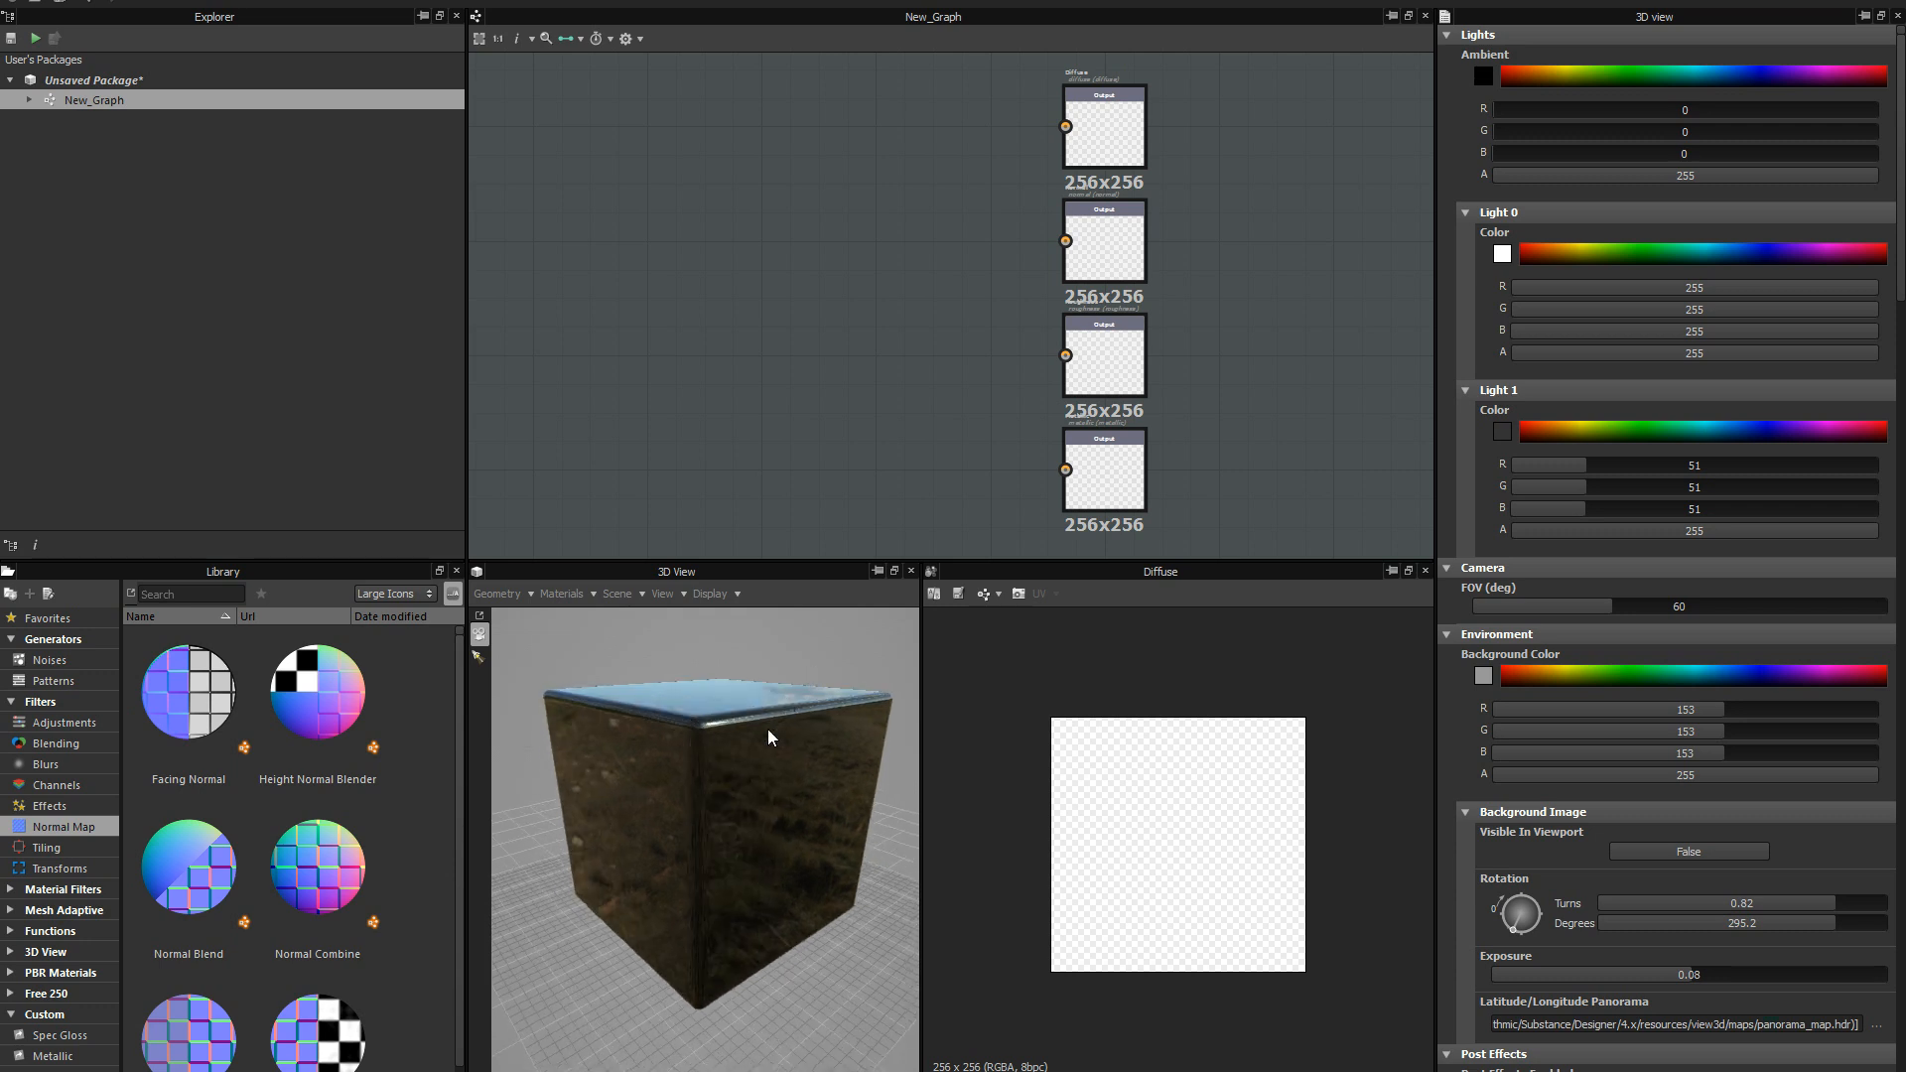
{"action": "left_click_drag", "start_coordinate": [732, 795], "coordinate": [605, 736]}
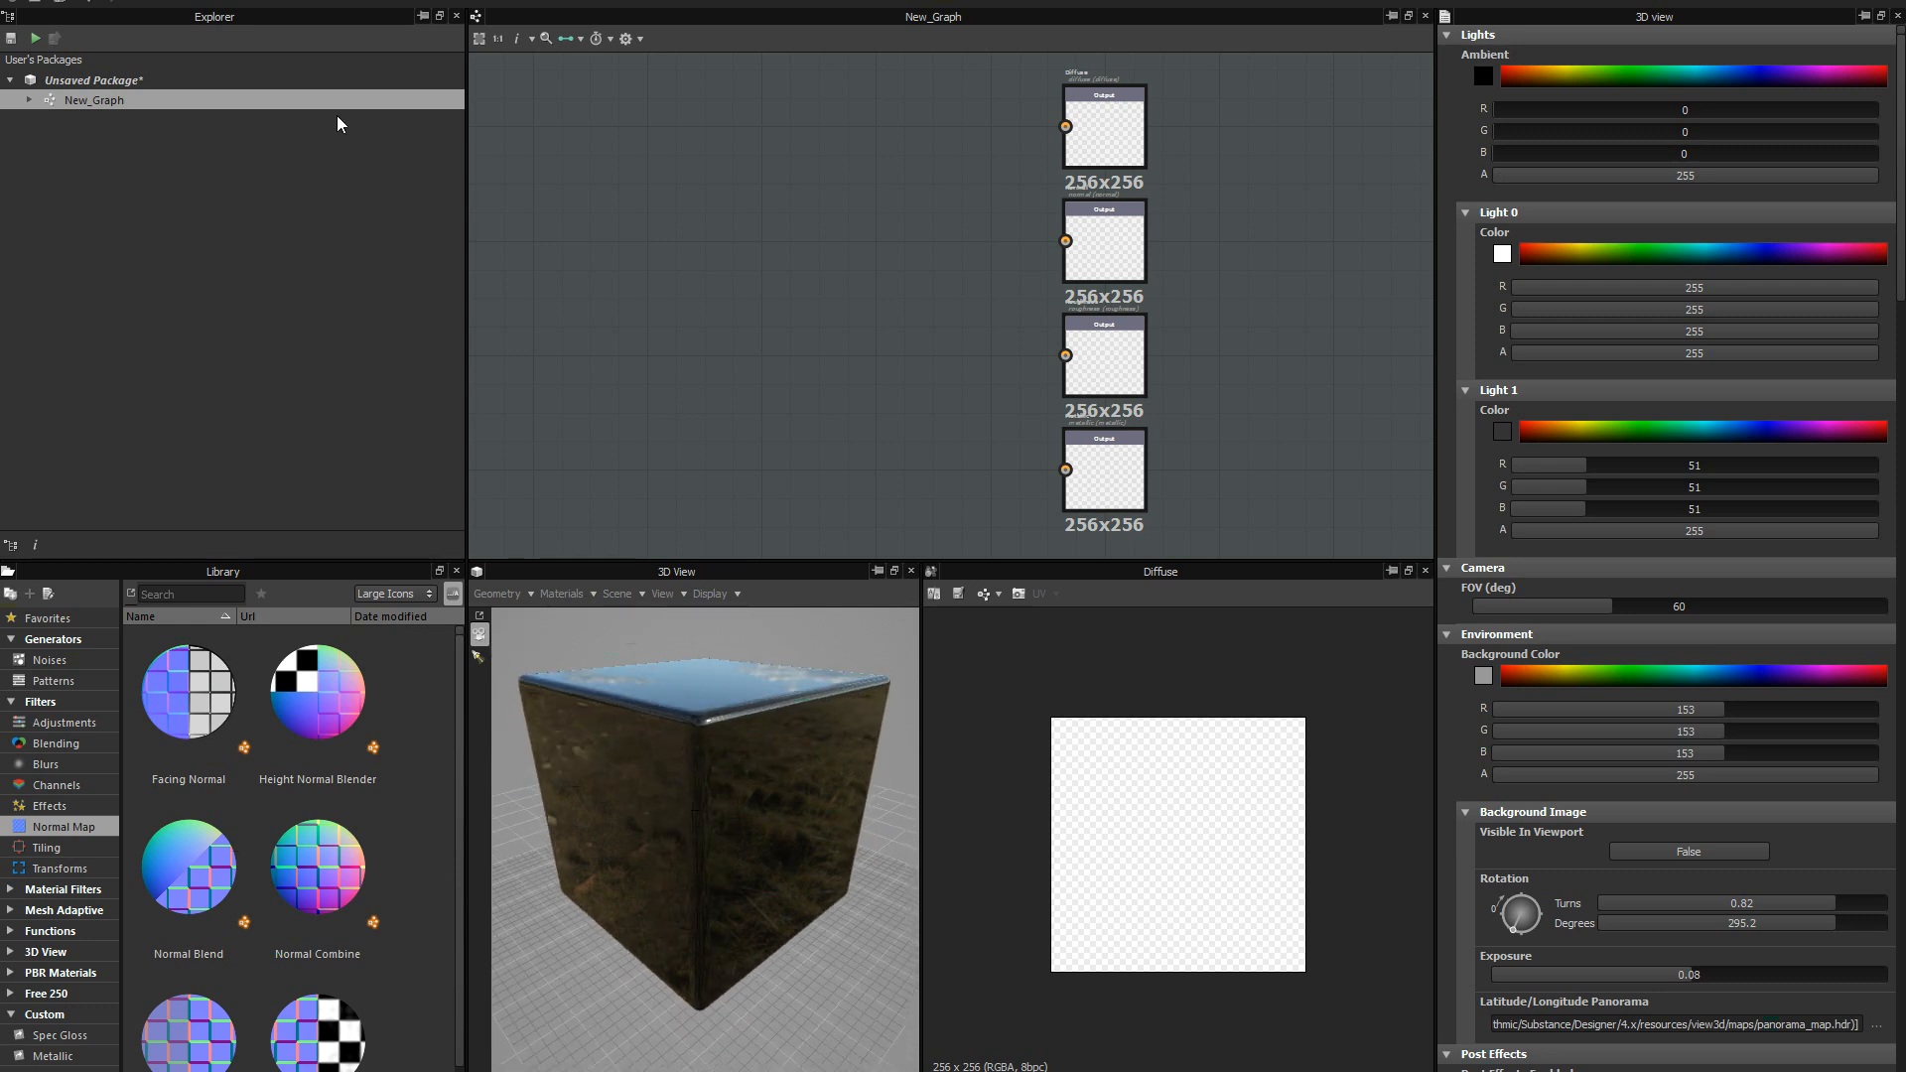
Set the graph's output size width and height to 2 (Parent x 4).
{"action": "left_click", "coordinate": [1092, 153]}
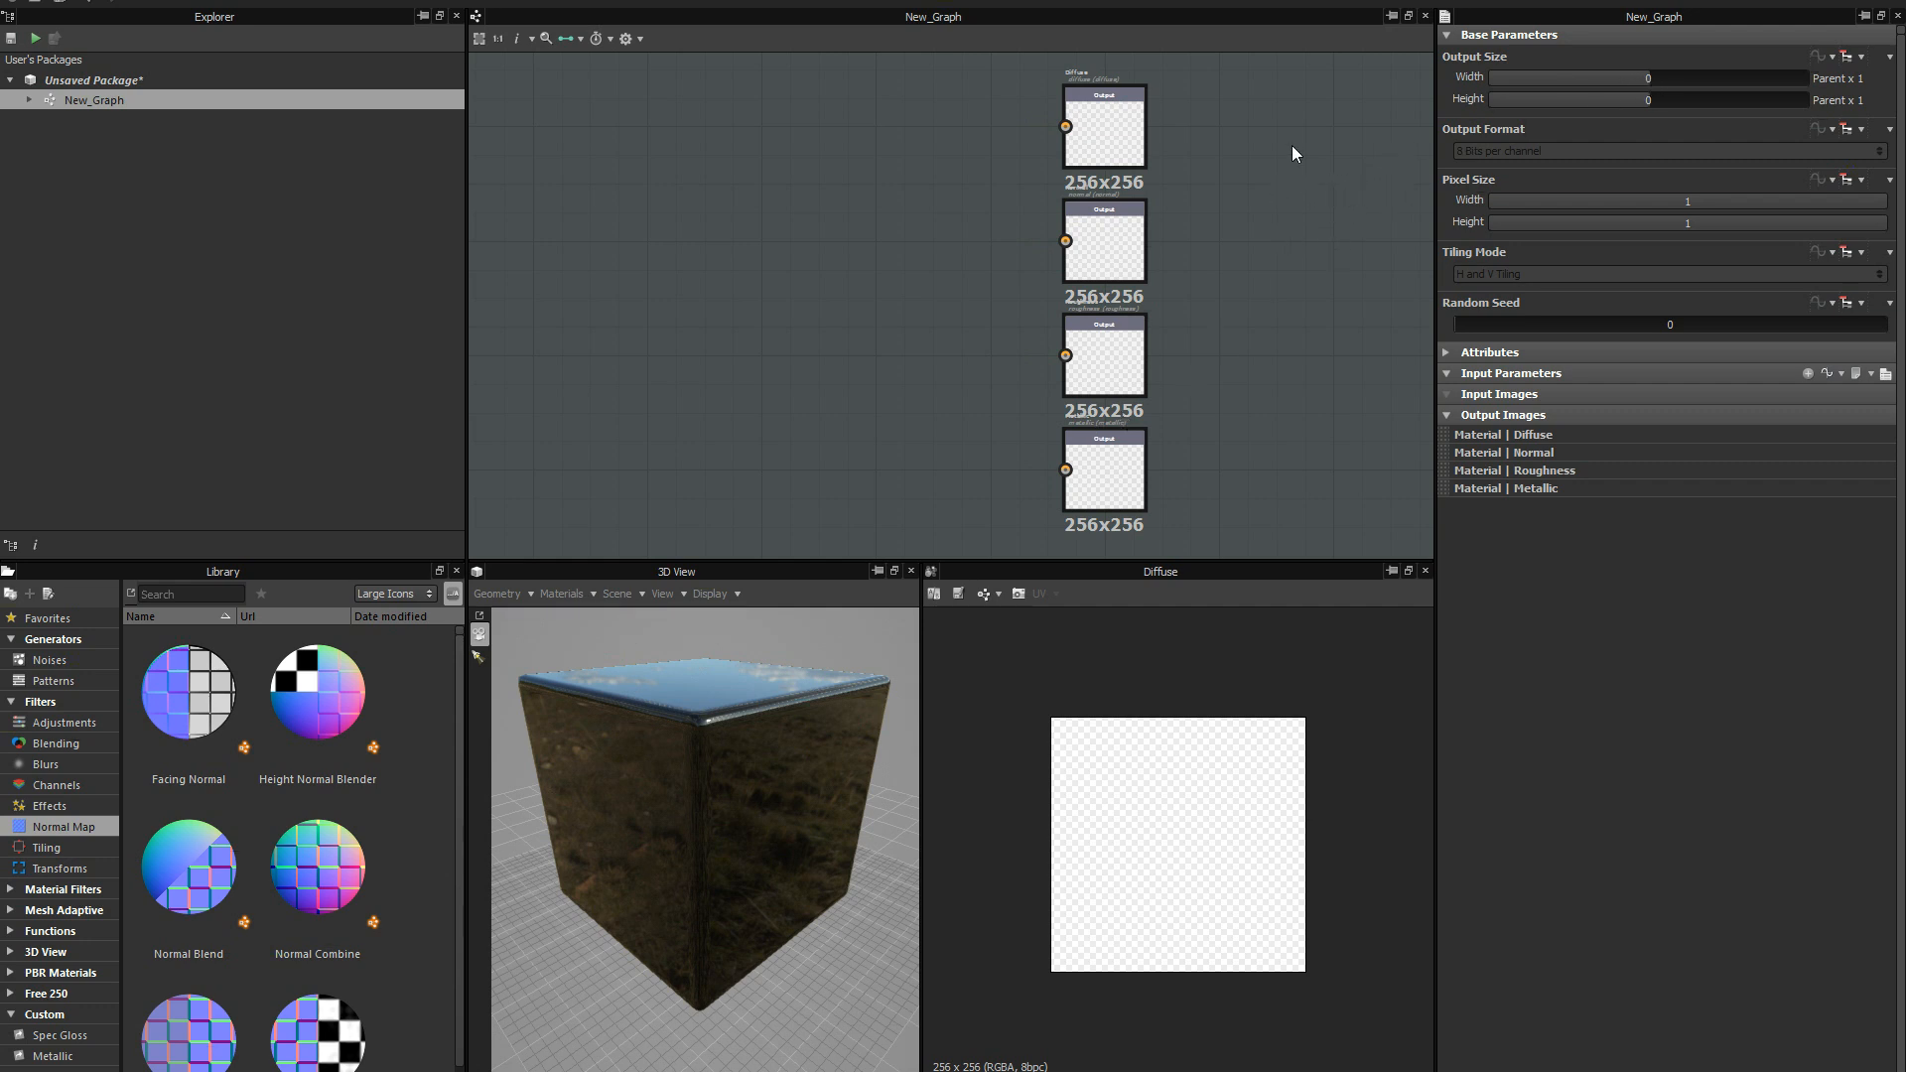
{"action": "left_click", "coordinate": [1678, 78]}
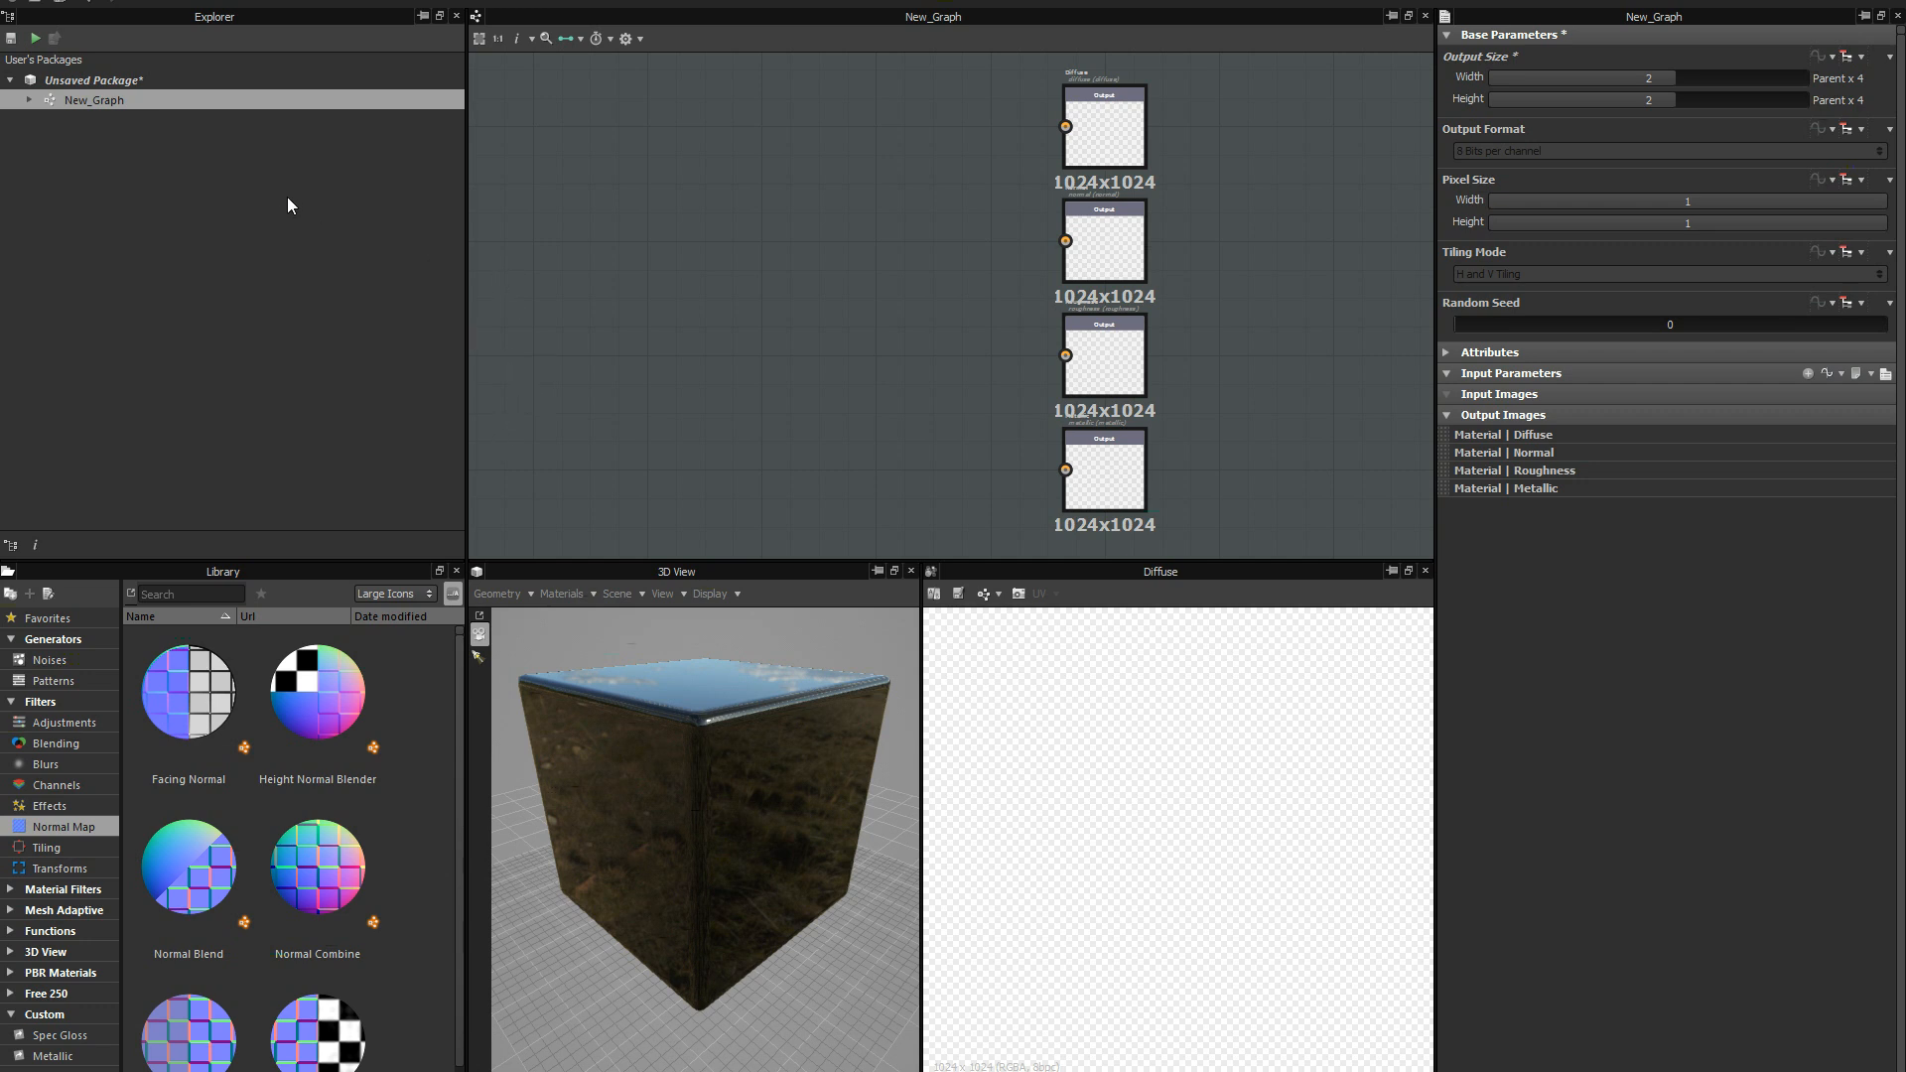
Link BoxHall.obj from the Machinery Level - UE4 - Textures_Materials folder to the unsaved package as a 3D mesh.
{"action": "right_click", "coordinate": [146, 99]}
{"action": "right_click", "coordinate": [129, 78]}
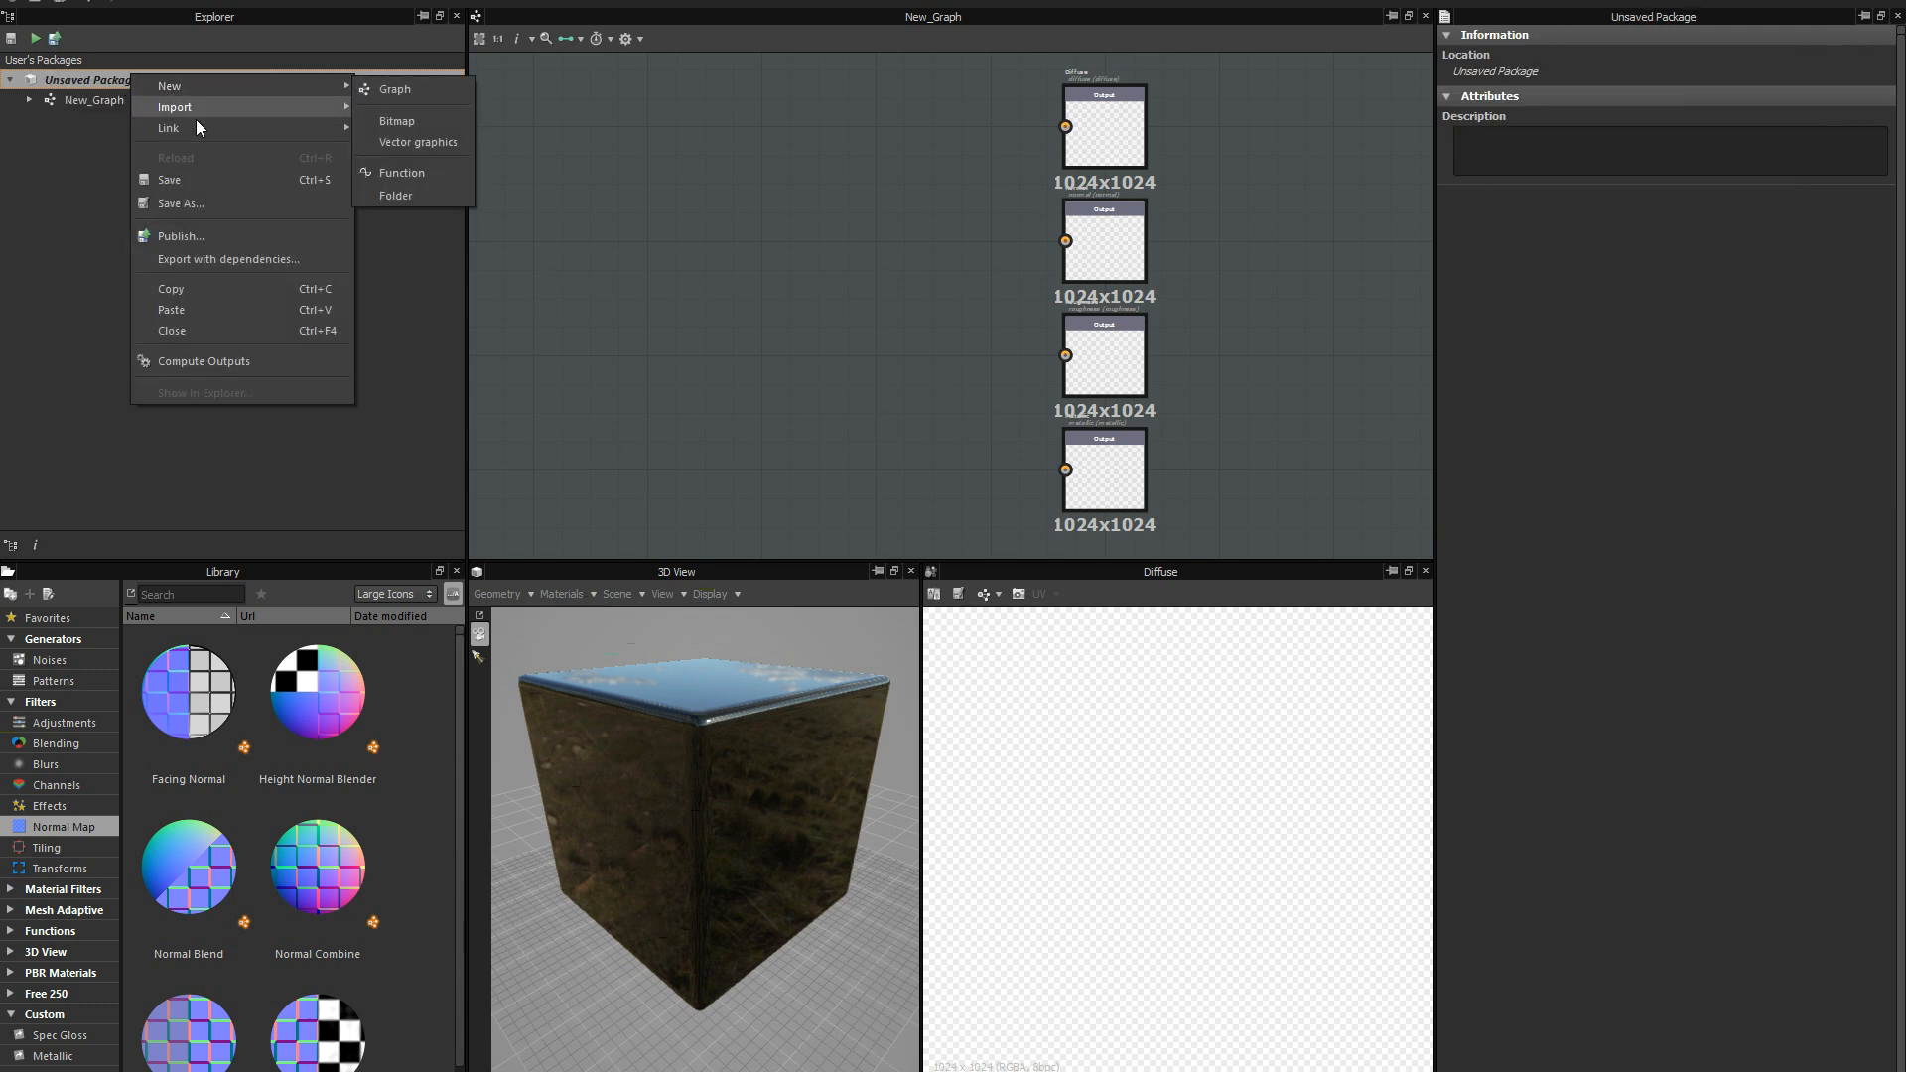
{"action": "mouse_move", "coordinate": [306, 129]}
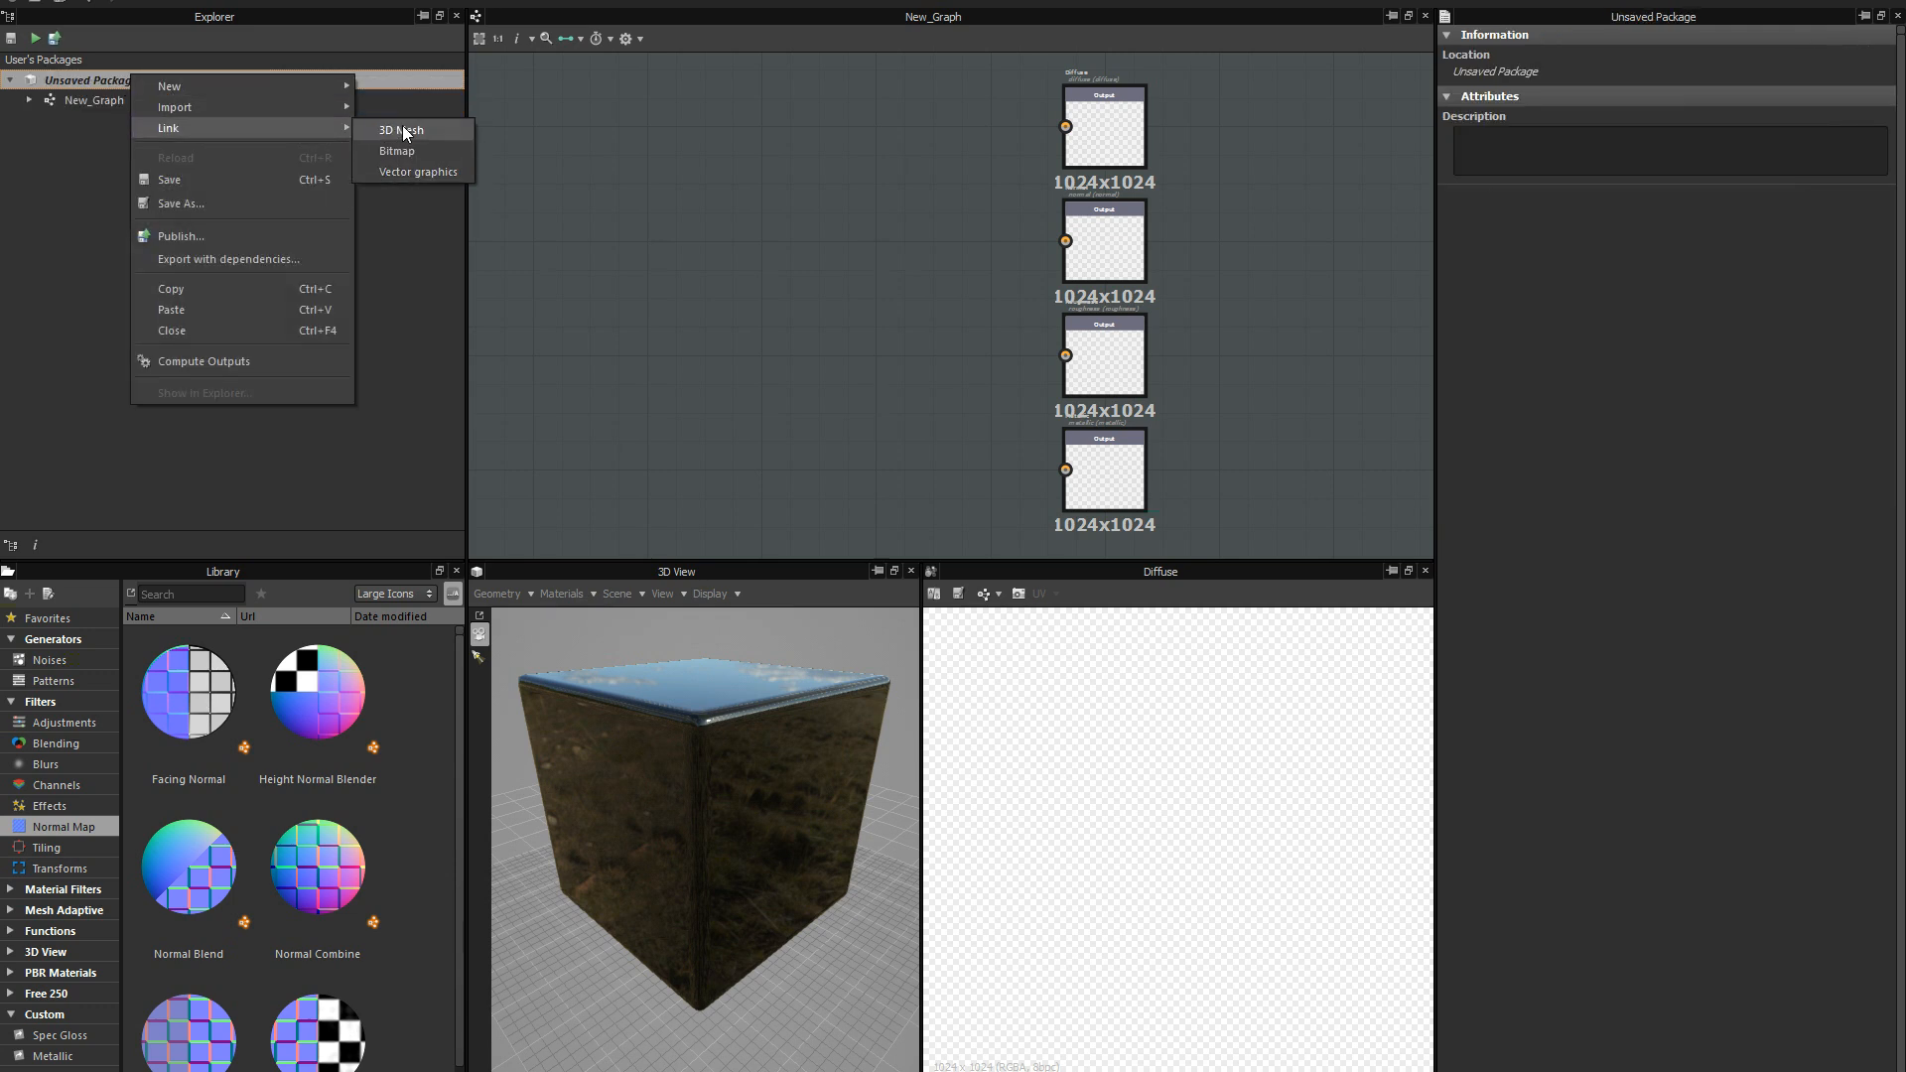
{"action": "left_click", "coordinate": [405, 129]}
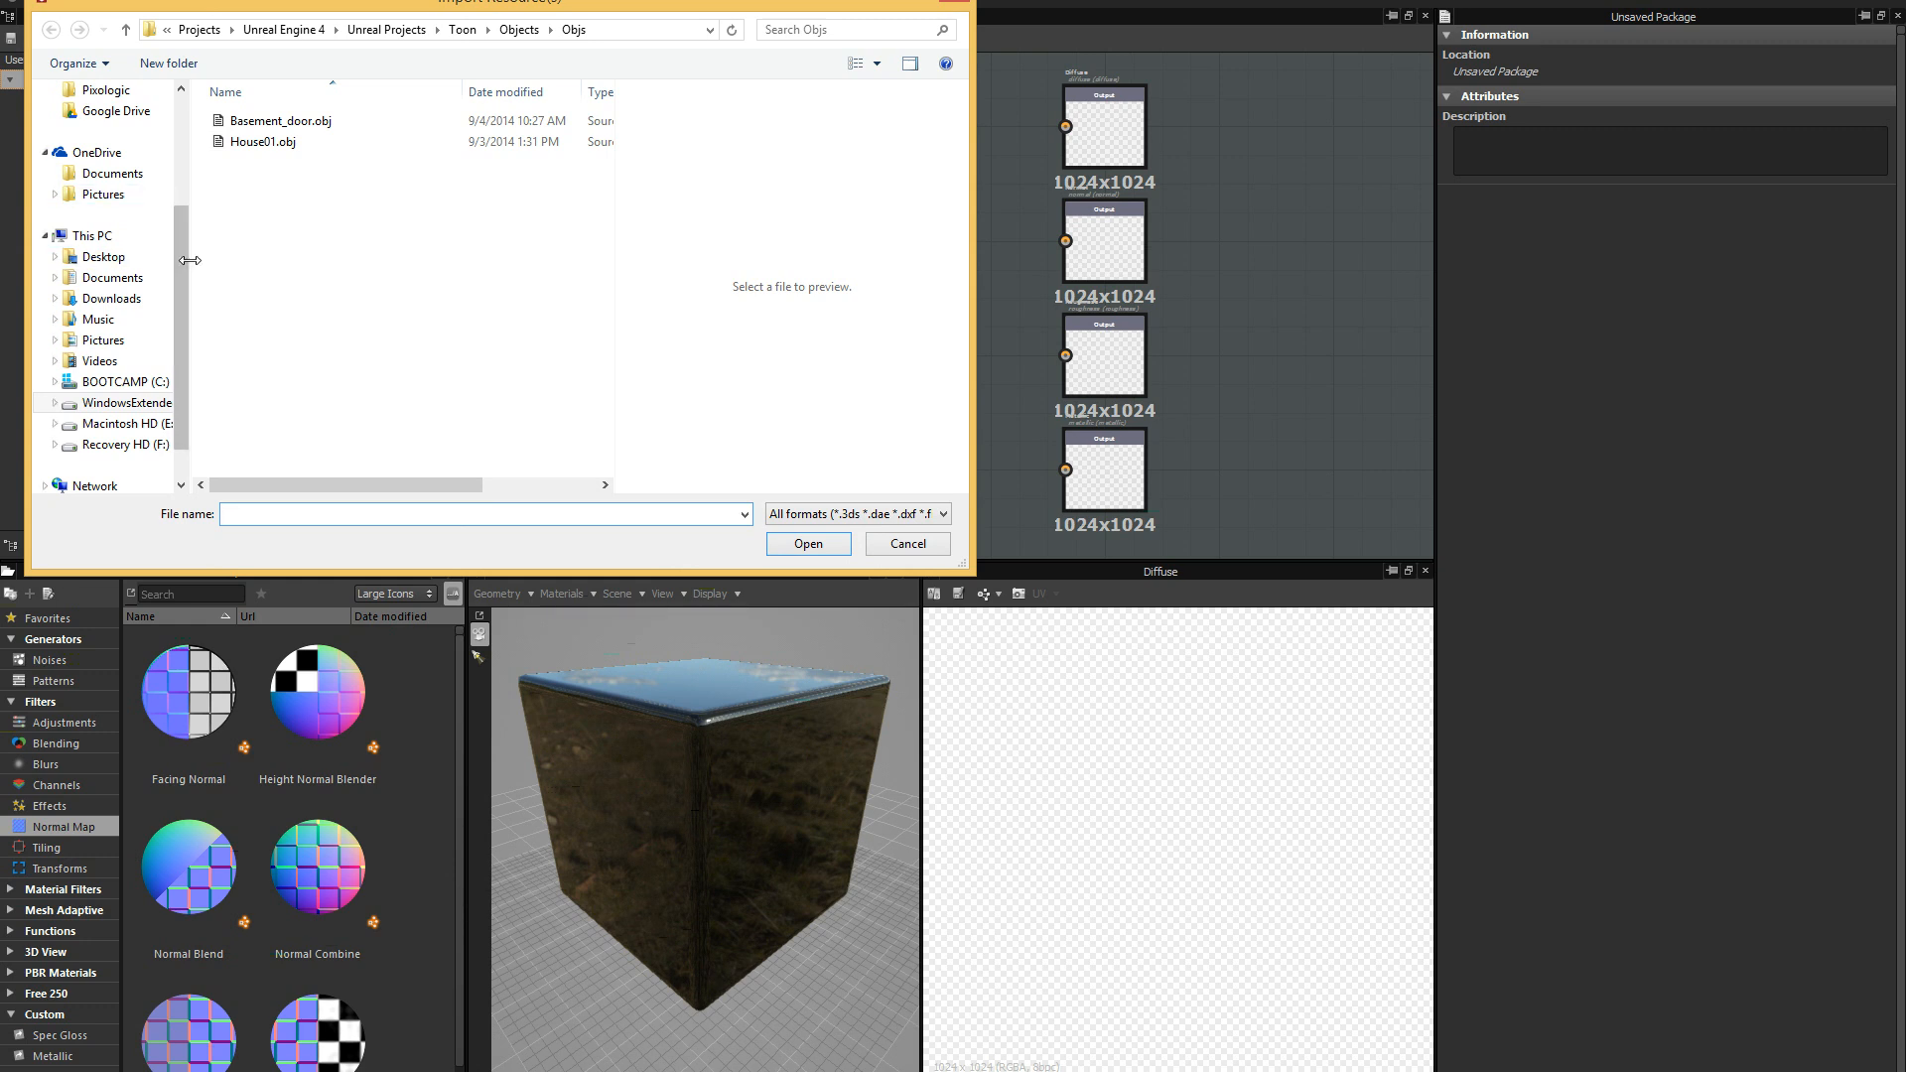
{"action": "left_click_drag", "start_coordinate": [186, 258], "coordinate": [176, 149]}
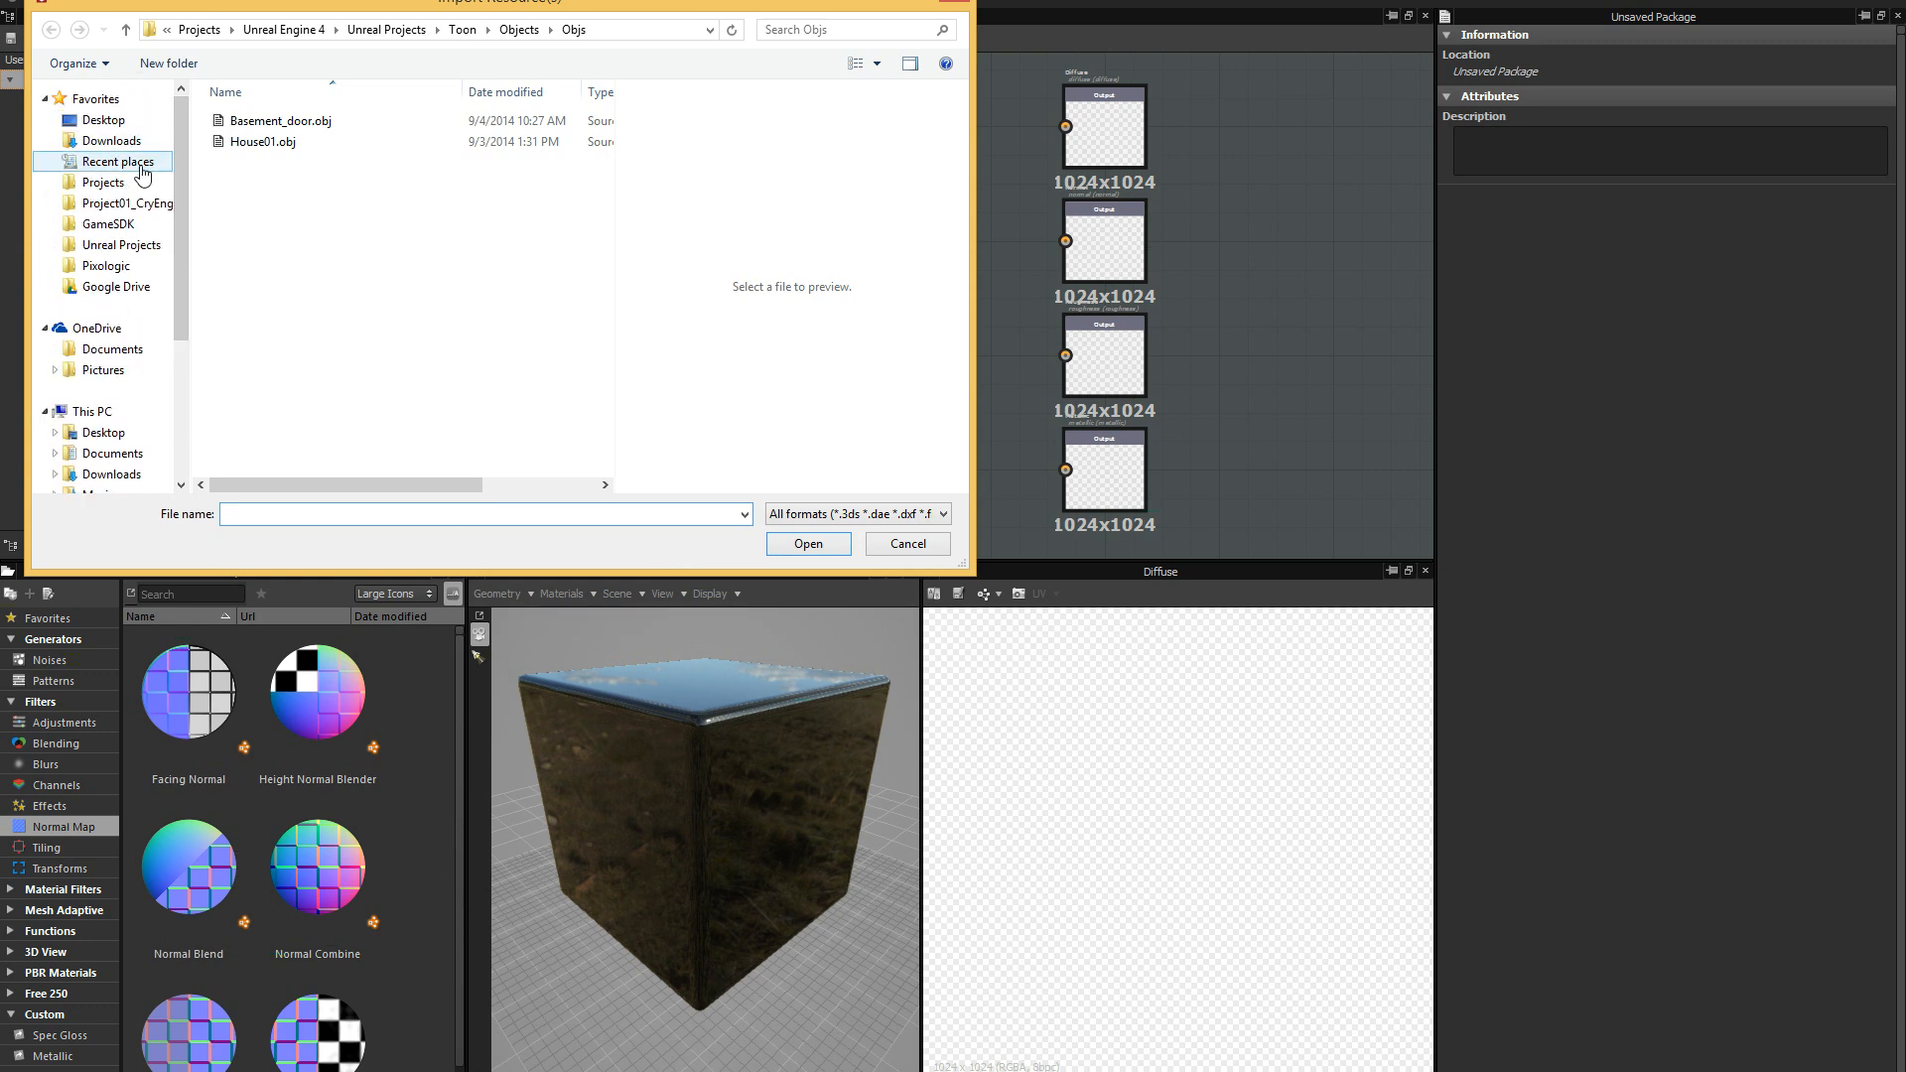
{"action": "left_click", "coordinate": [139, 164]}
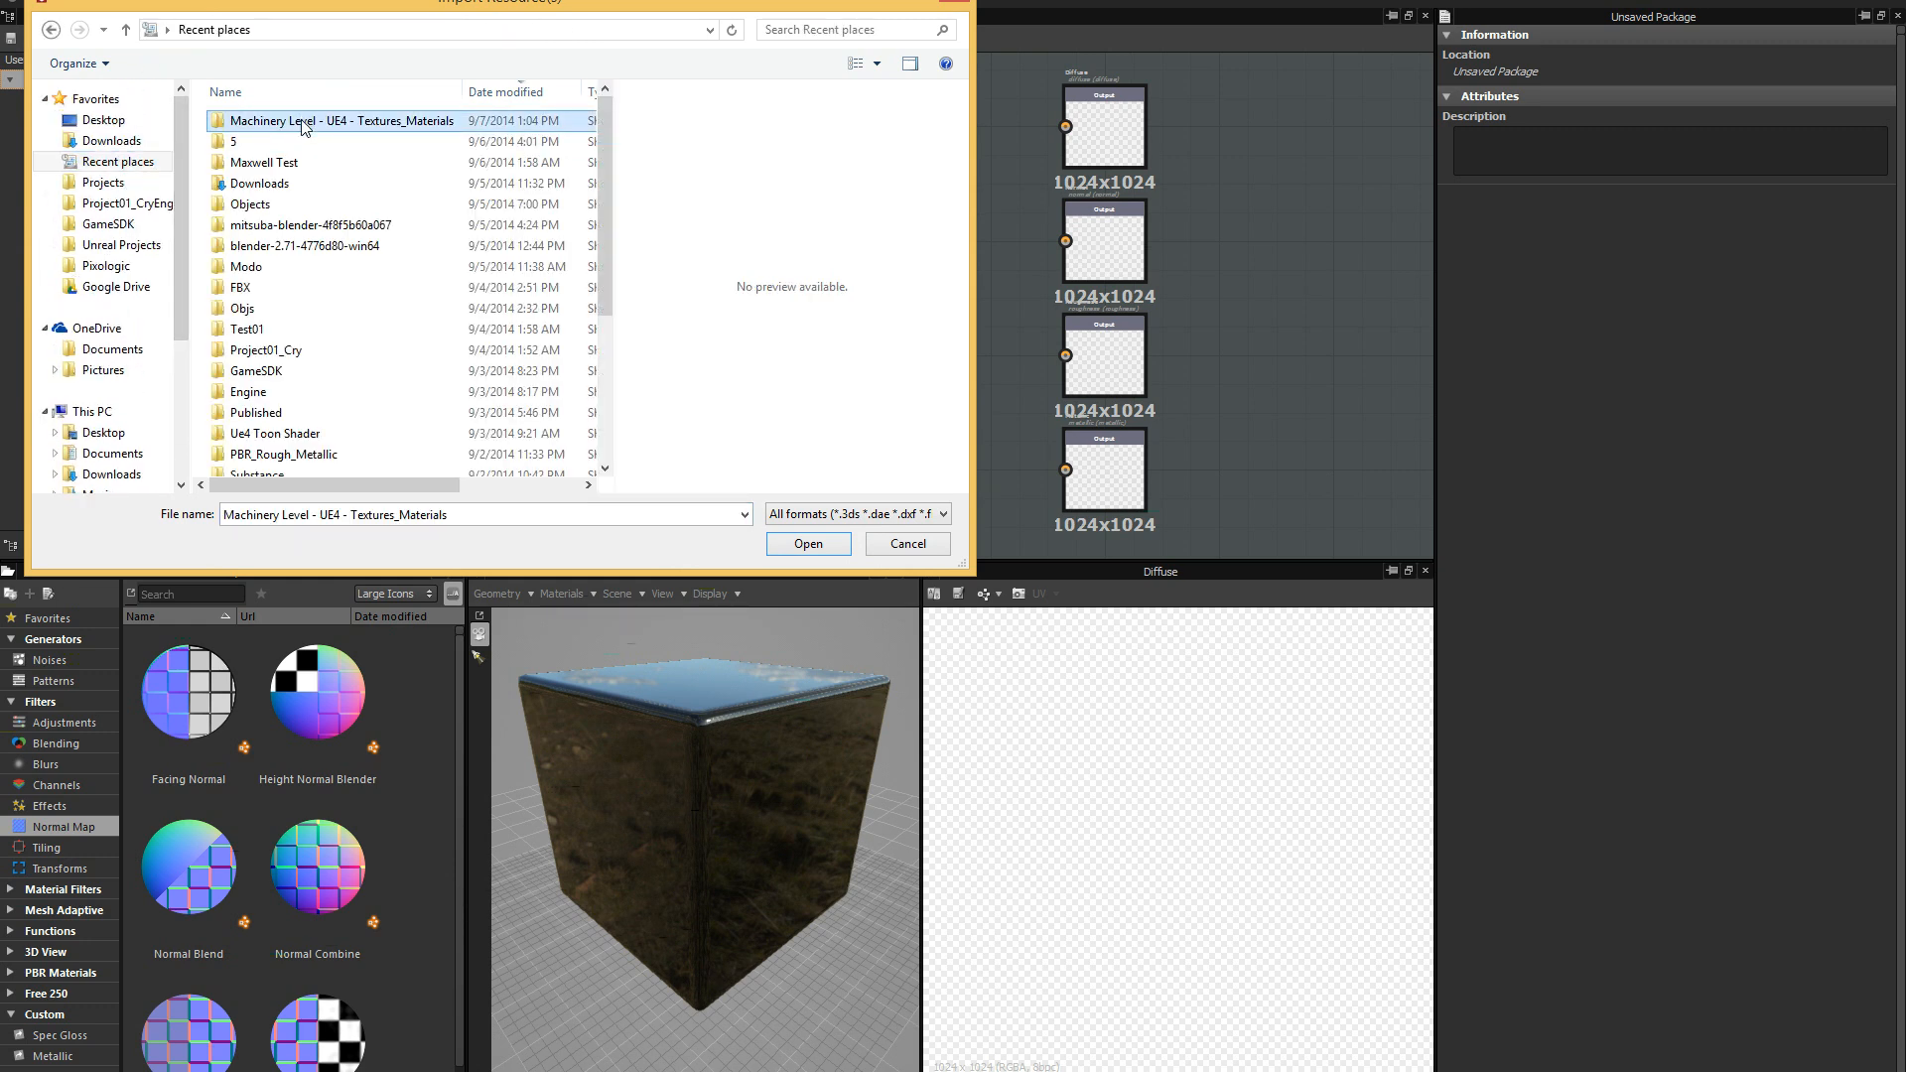
{"action": "double_click", "coordinate": [301, 123]}
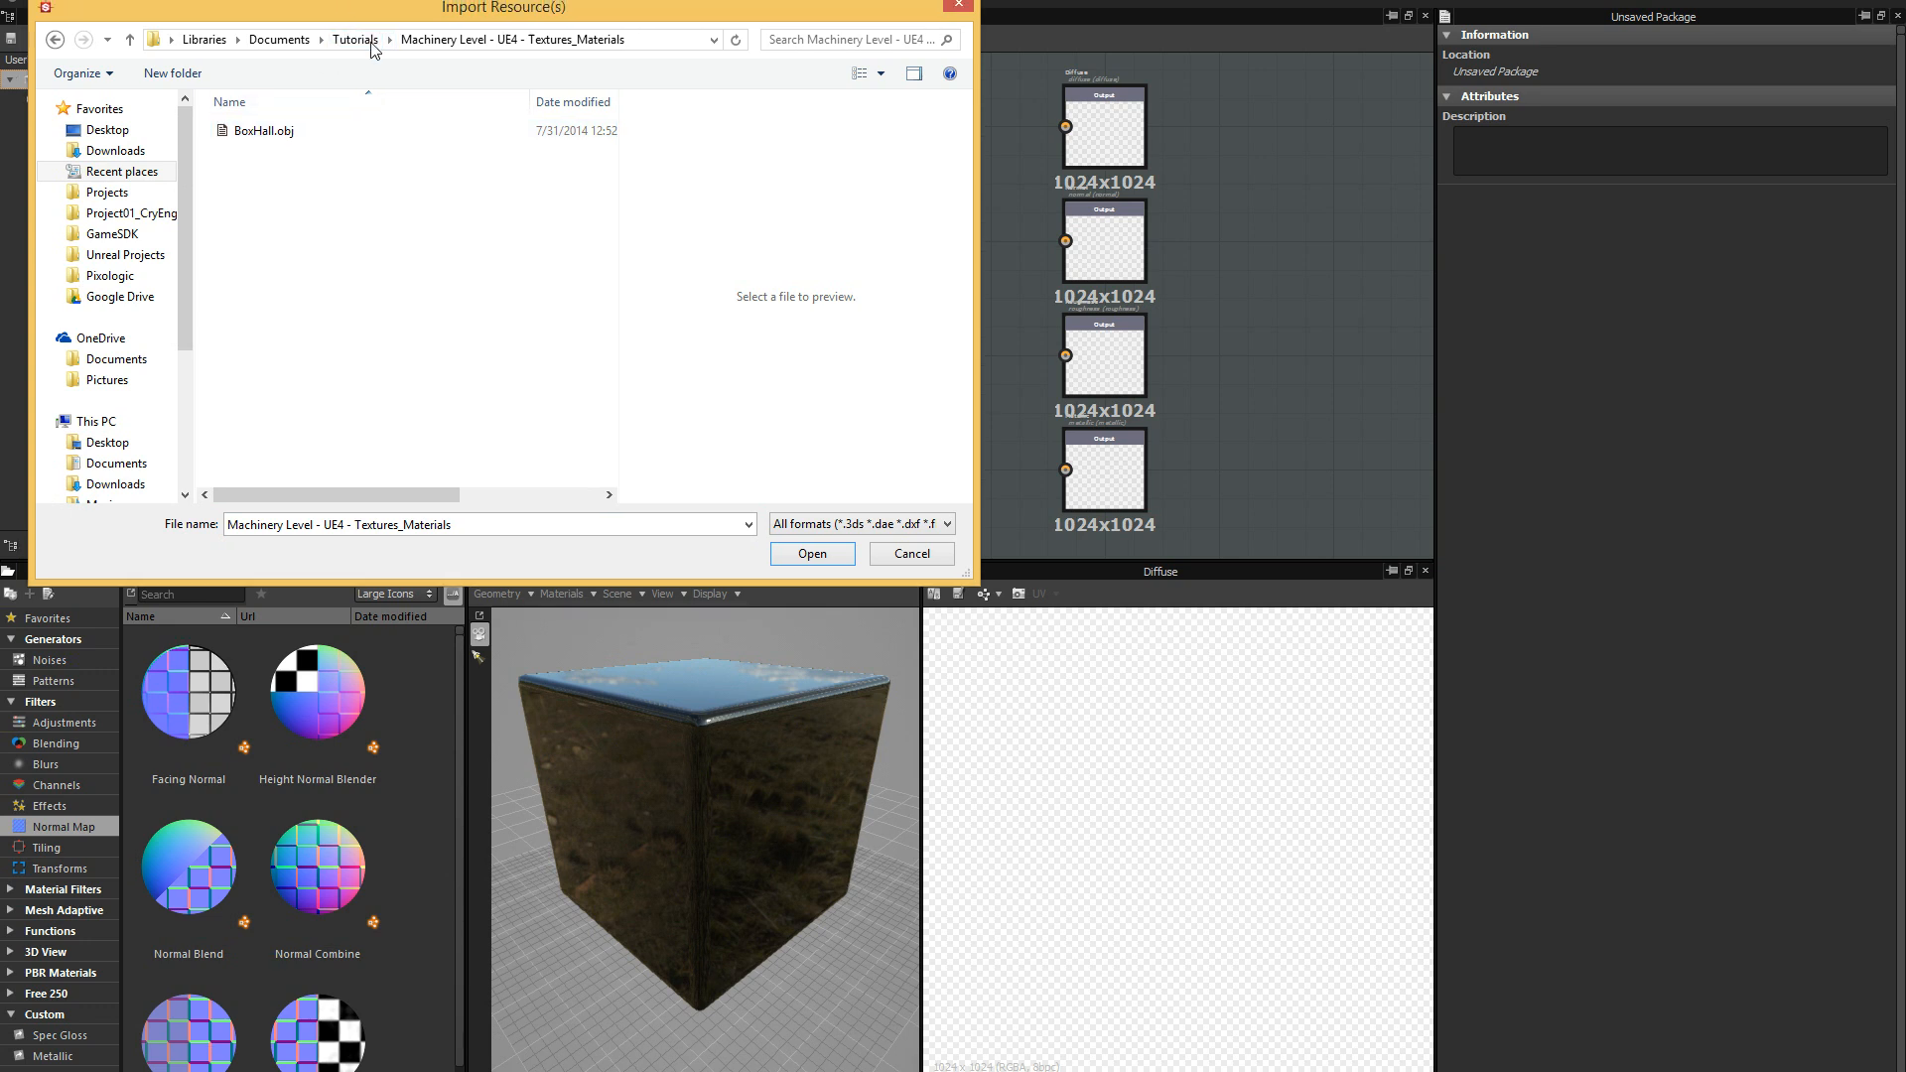
{"action": "left_click_drag", "start_coordinate": [336, 14], "coordinate": [368, 52]}
{"action": "left_click", "coordinate": [316, 183]}
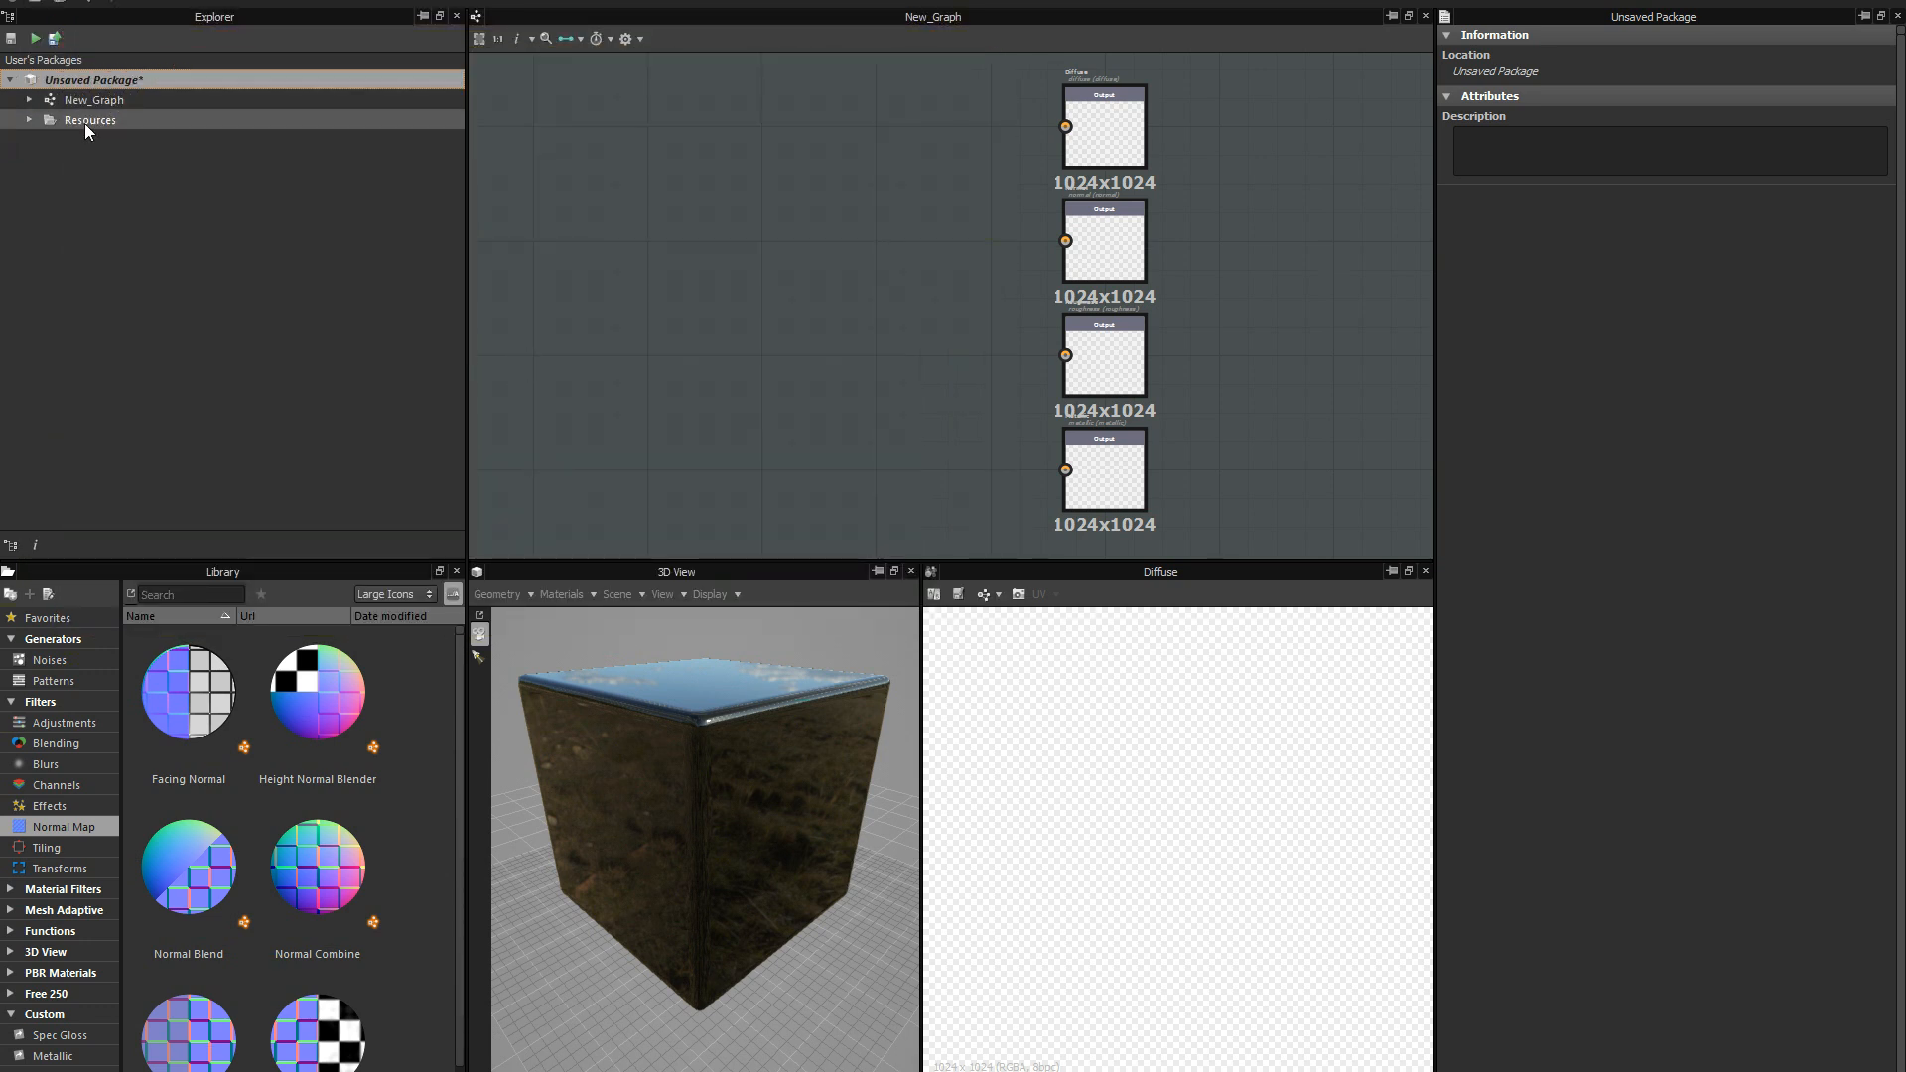
Load the BoxHall mesh from the package's Resources folder into the 3D preview.
{"action": "left_click", "coordinate": [28, 121]}
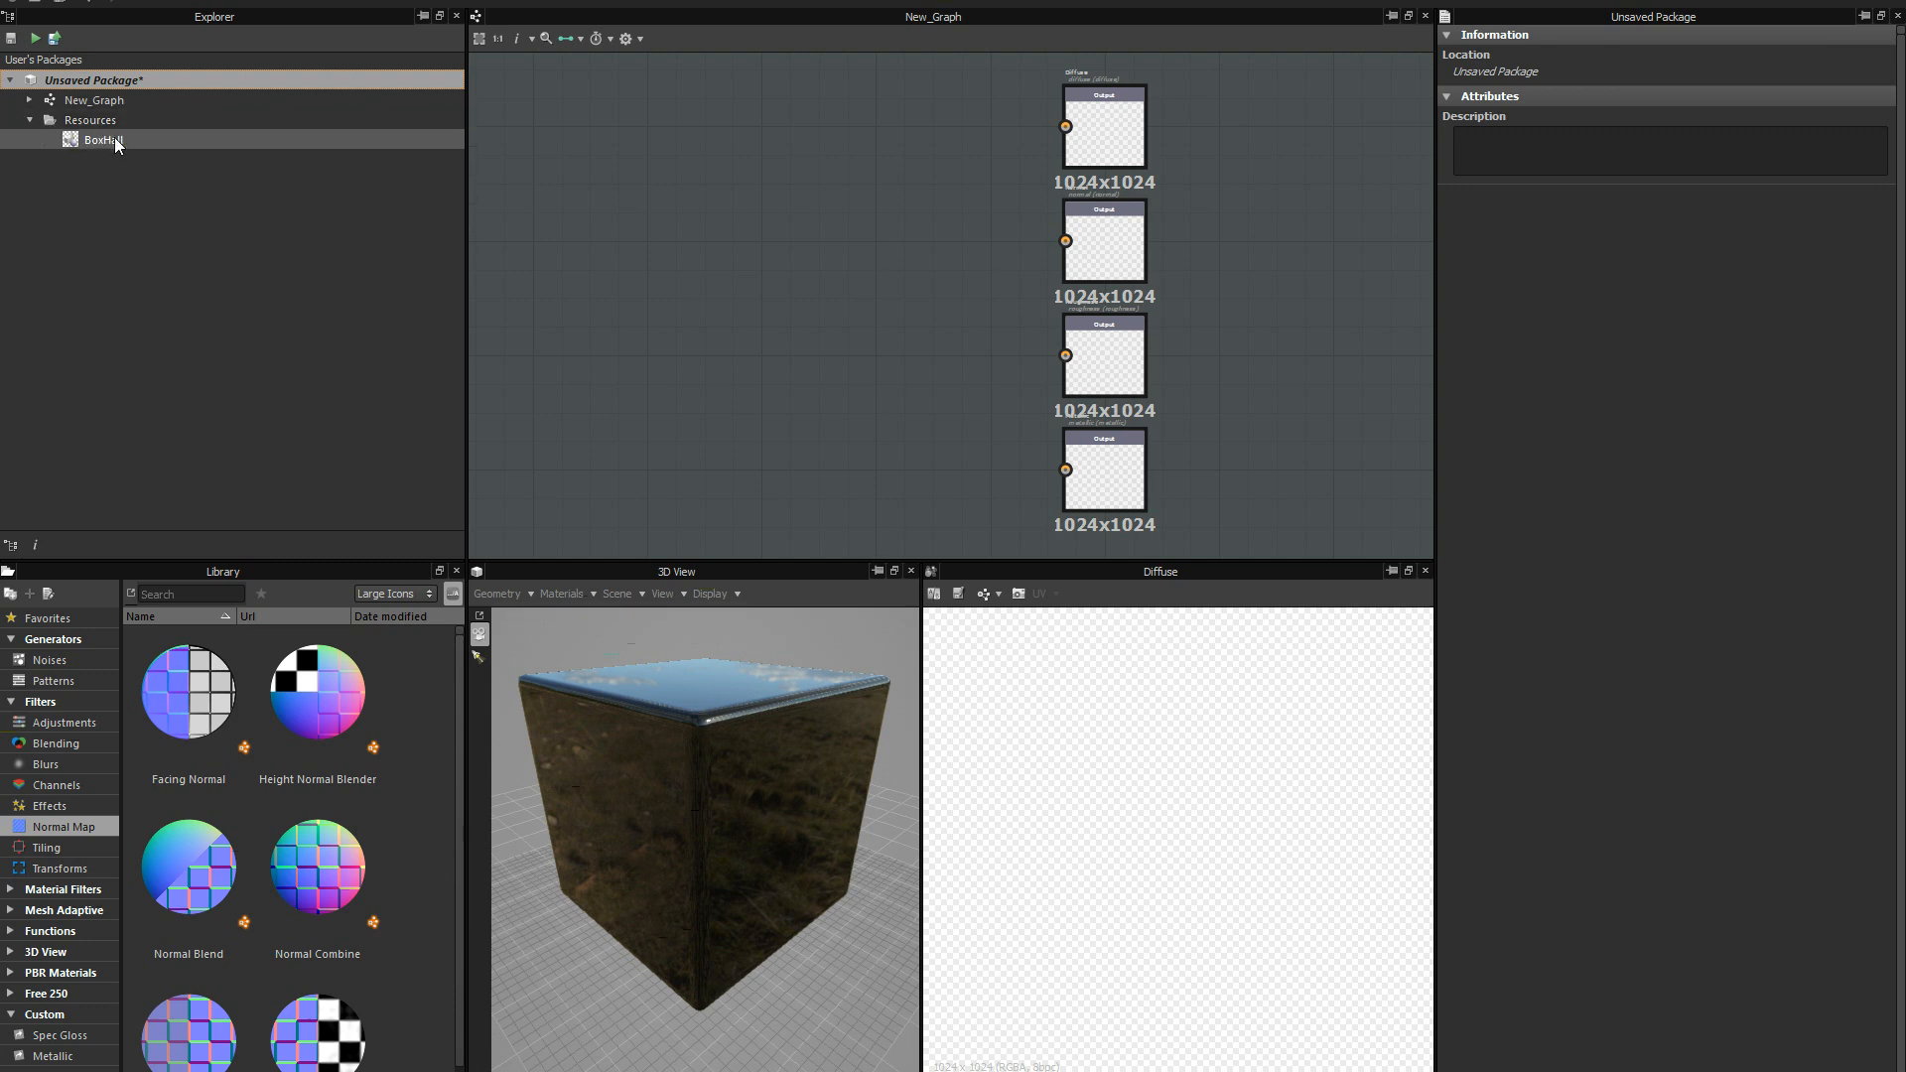
{"action": "double_click", "coordinate": [104, 141]}
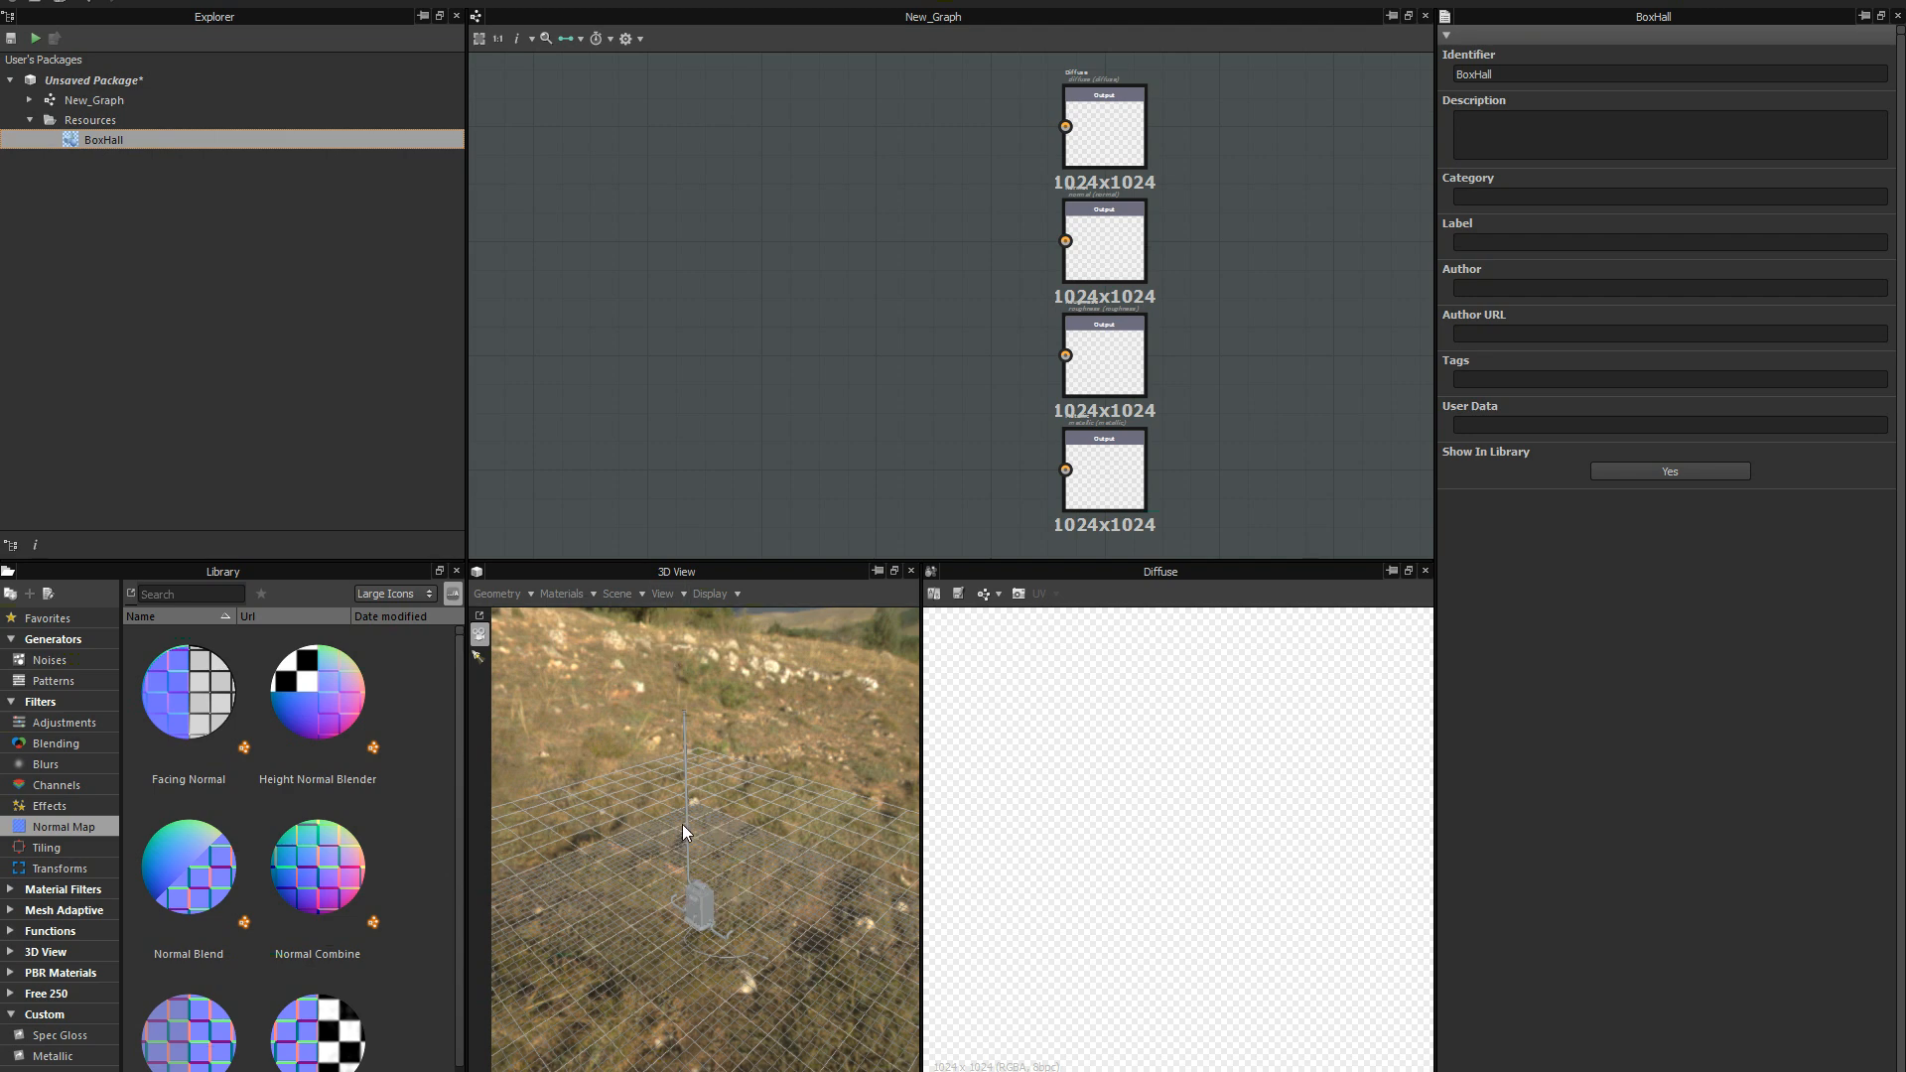
{"action": "left_click", "coordinate": [657, 600]}
{"action": "left_click", "coordinate": [724, 860]}
{"action": "left_click_drag", "start_coordinate": [706, 917], "coordinate": [697, 625]}
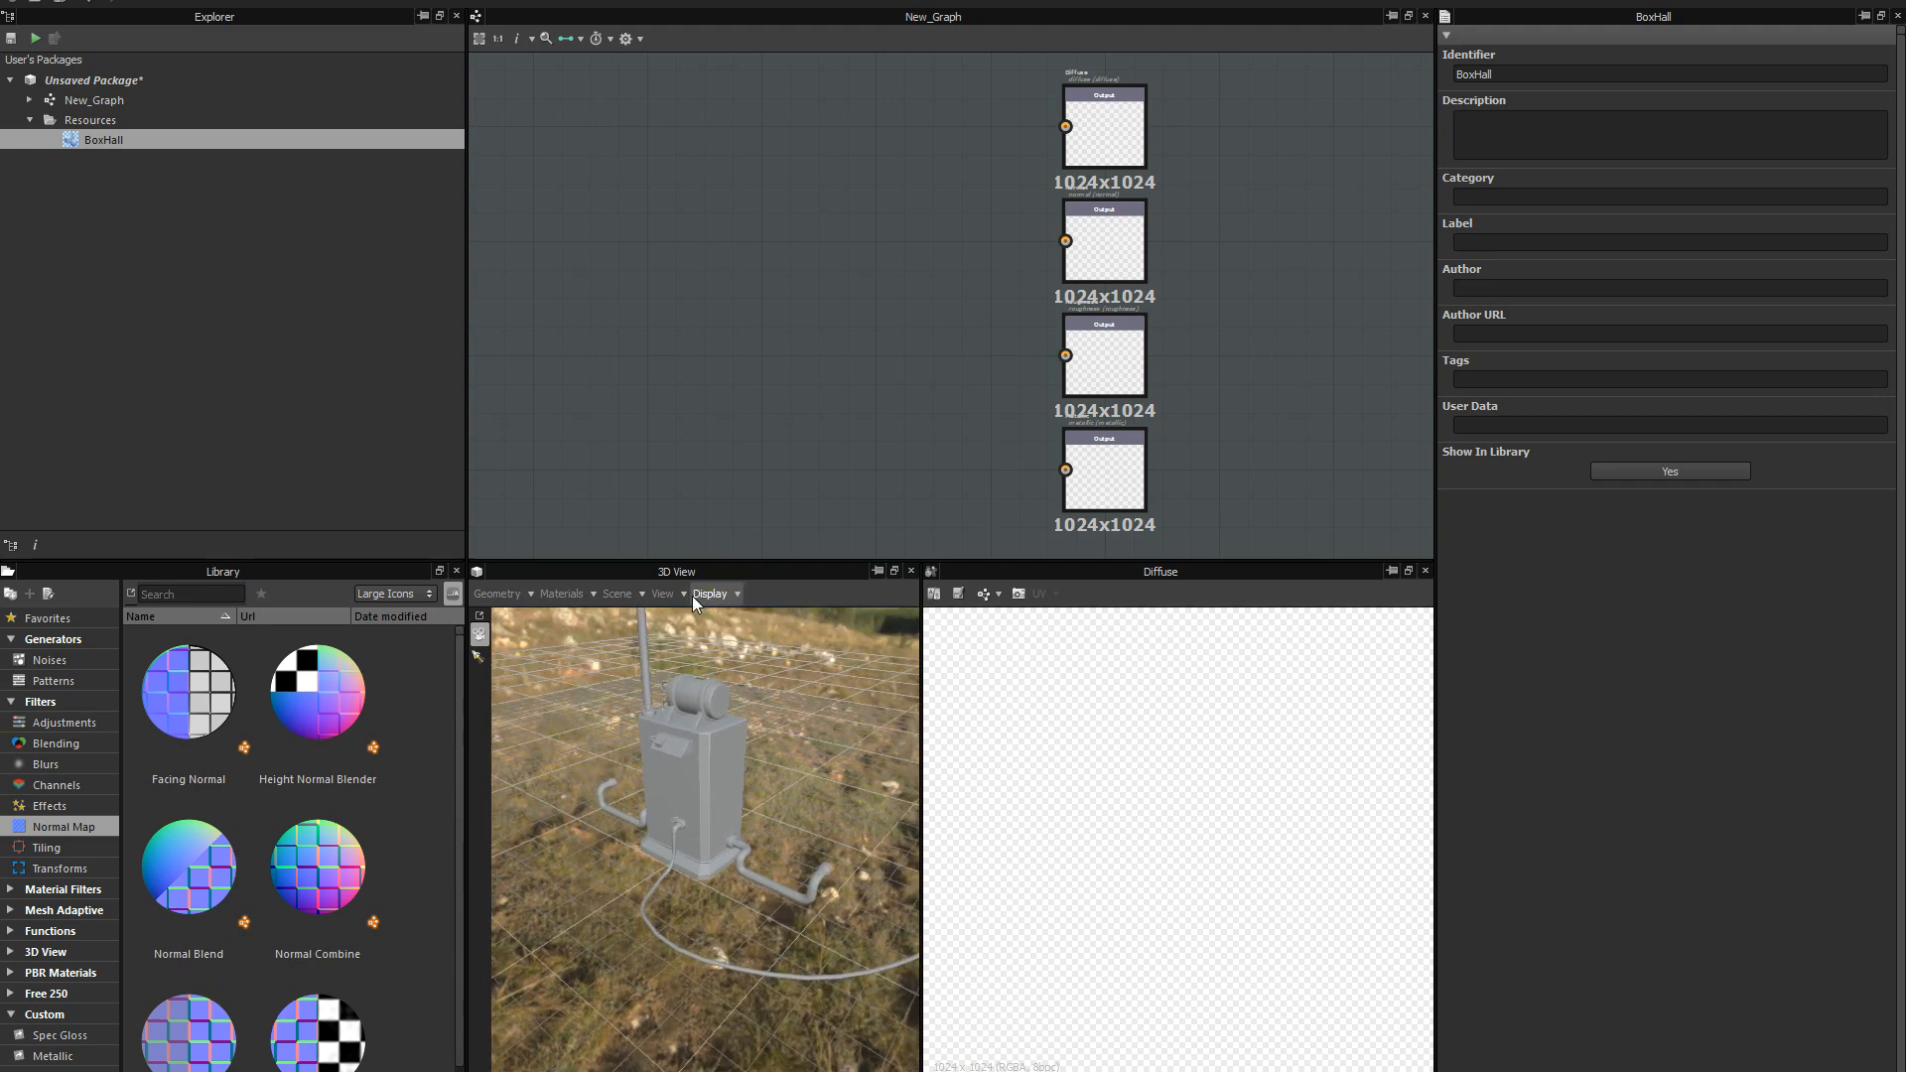
In the 3D scene settings, hide the background image from the viewport and set its rotation to 0.27 turns.
{"action": "left_click", "coordinate": [668, 597]}
{"action": "left_click", "coordinate": [630, 595]}
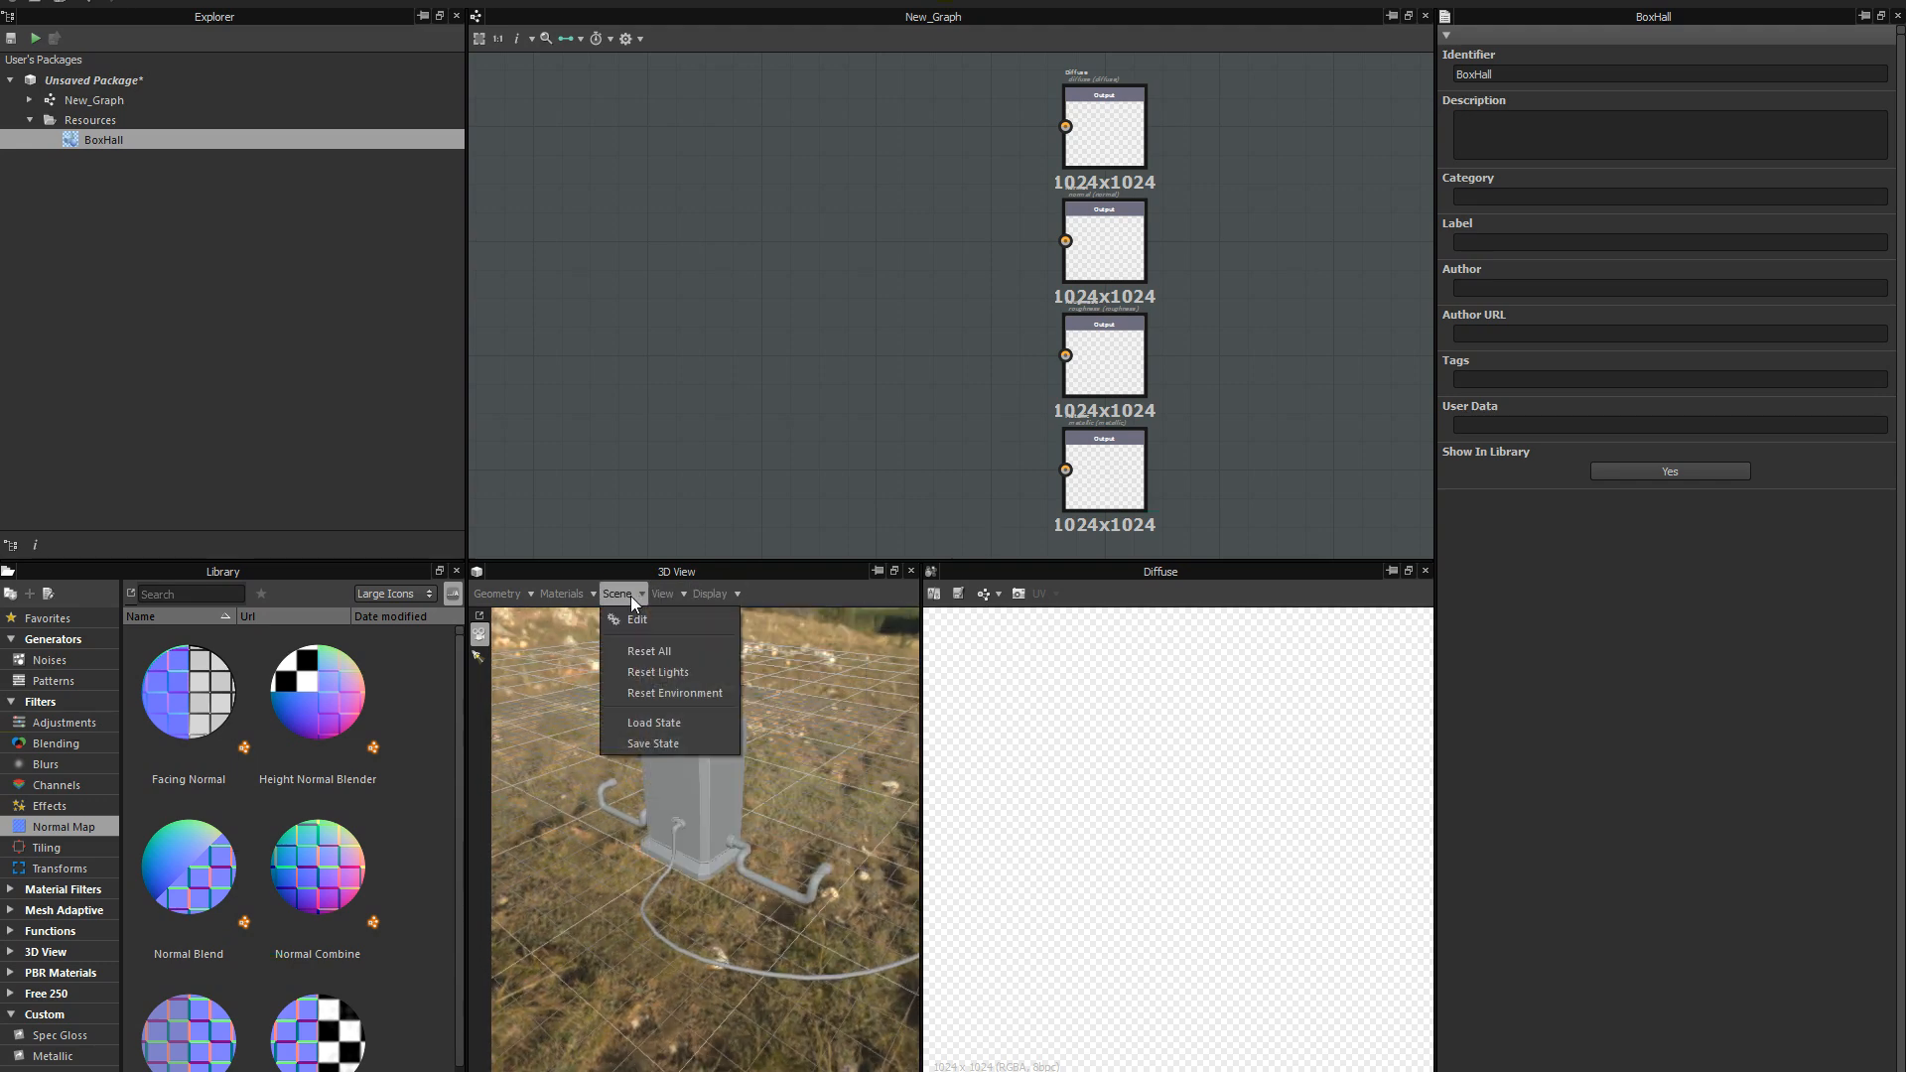
{"action": "left_click", "coordinate": [634, 615]}
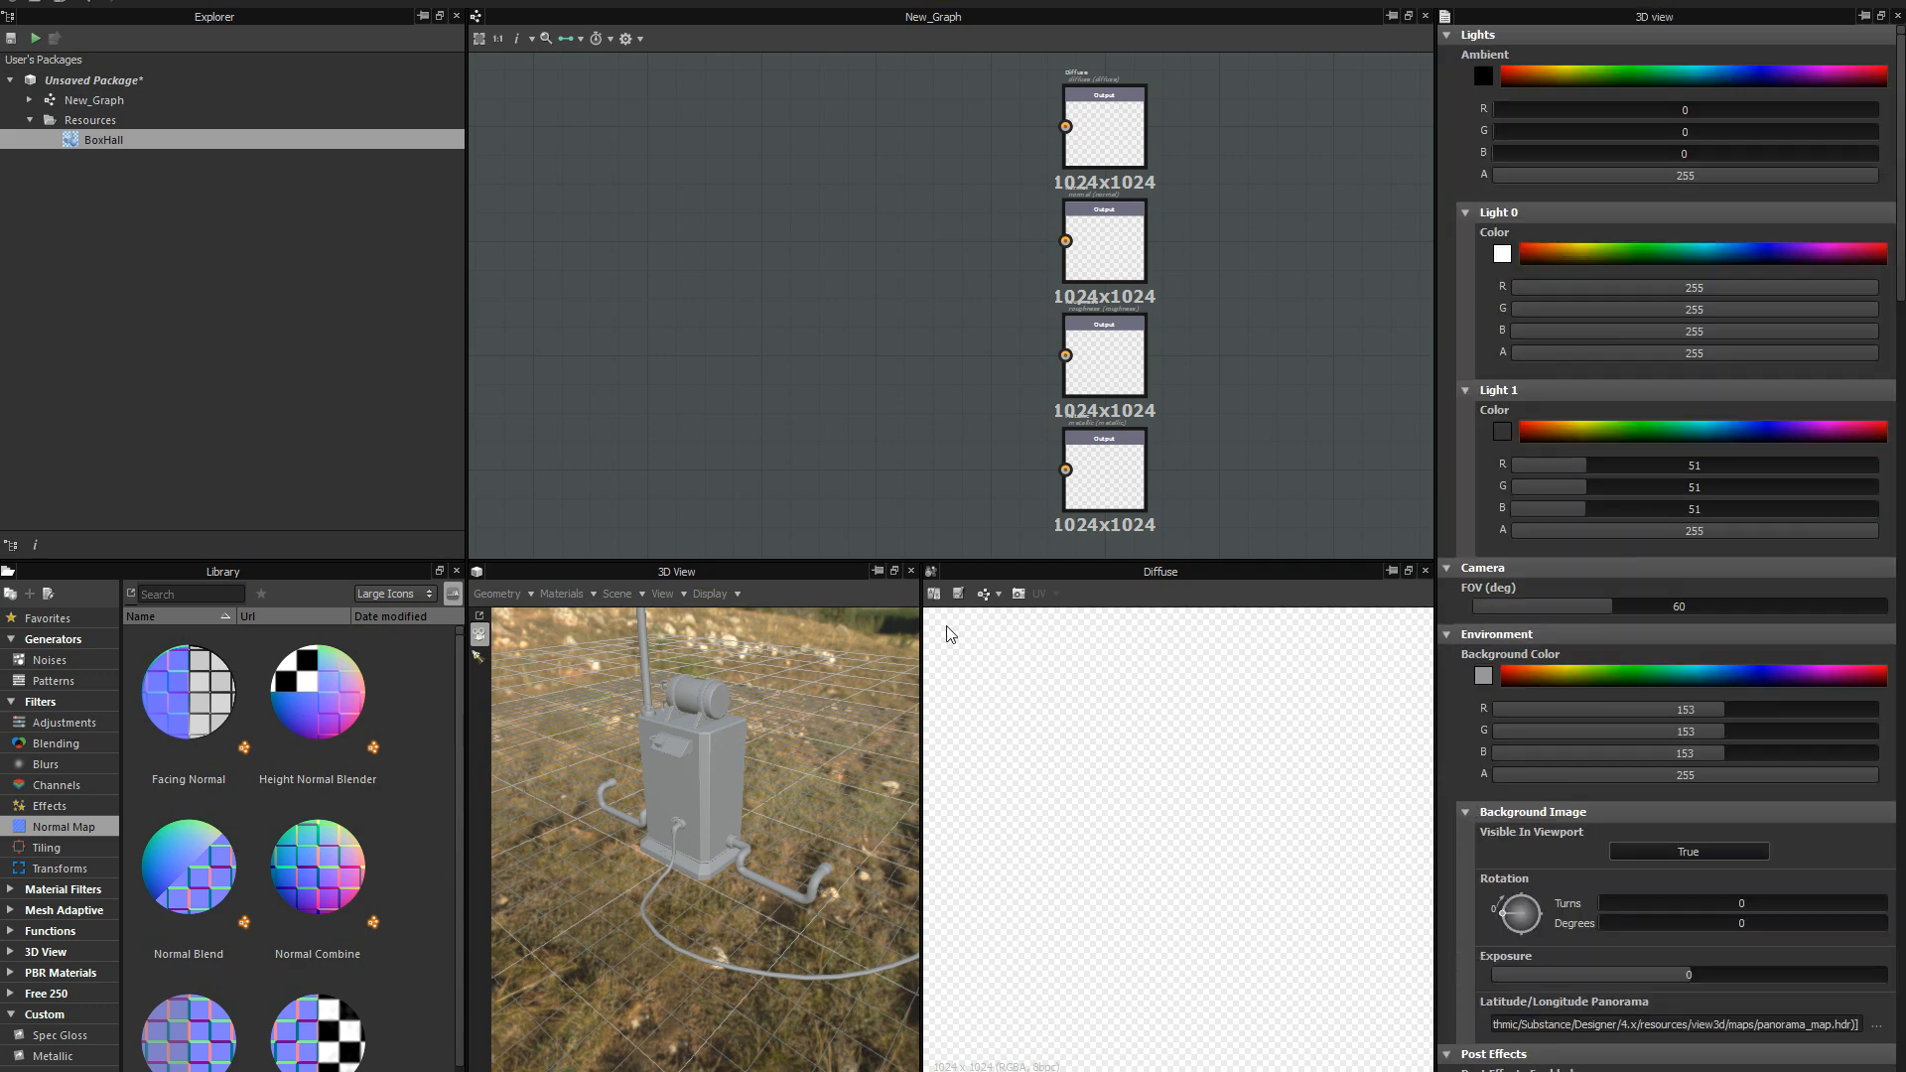
{"action": "left_click", "coordinate": [1683, 853]}
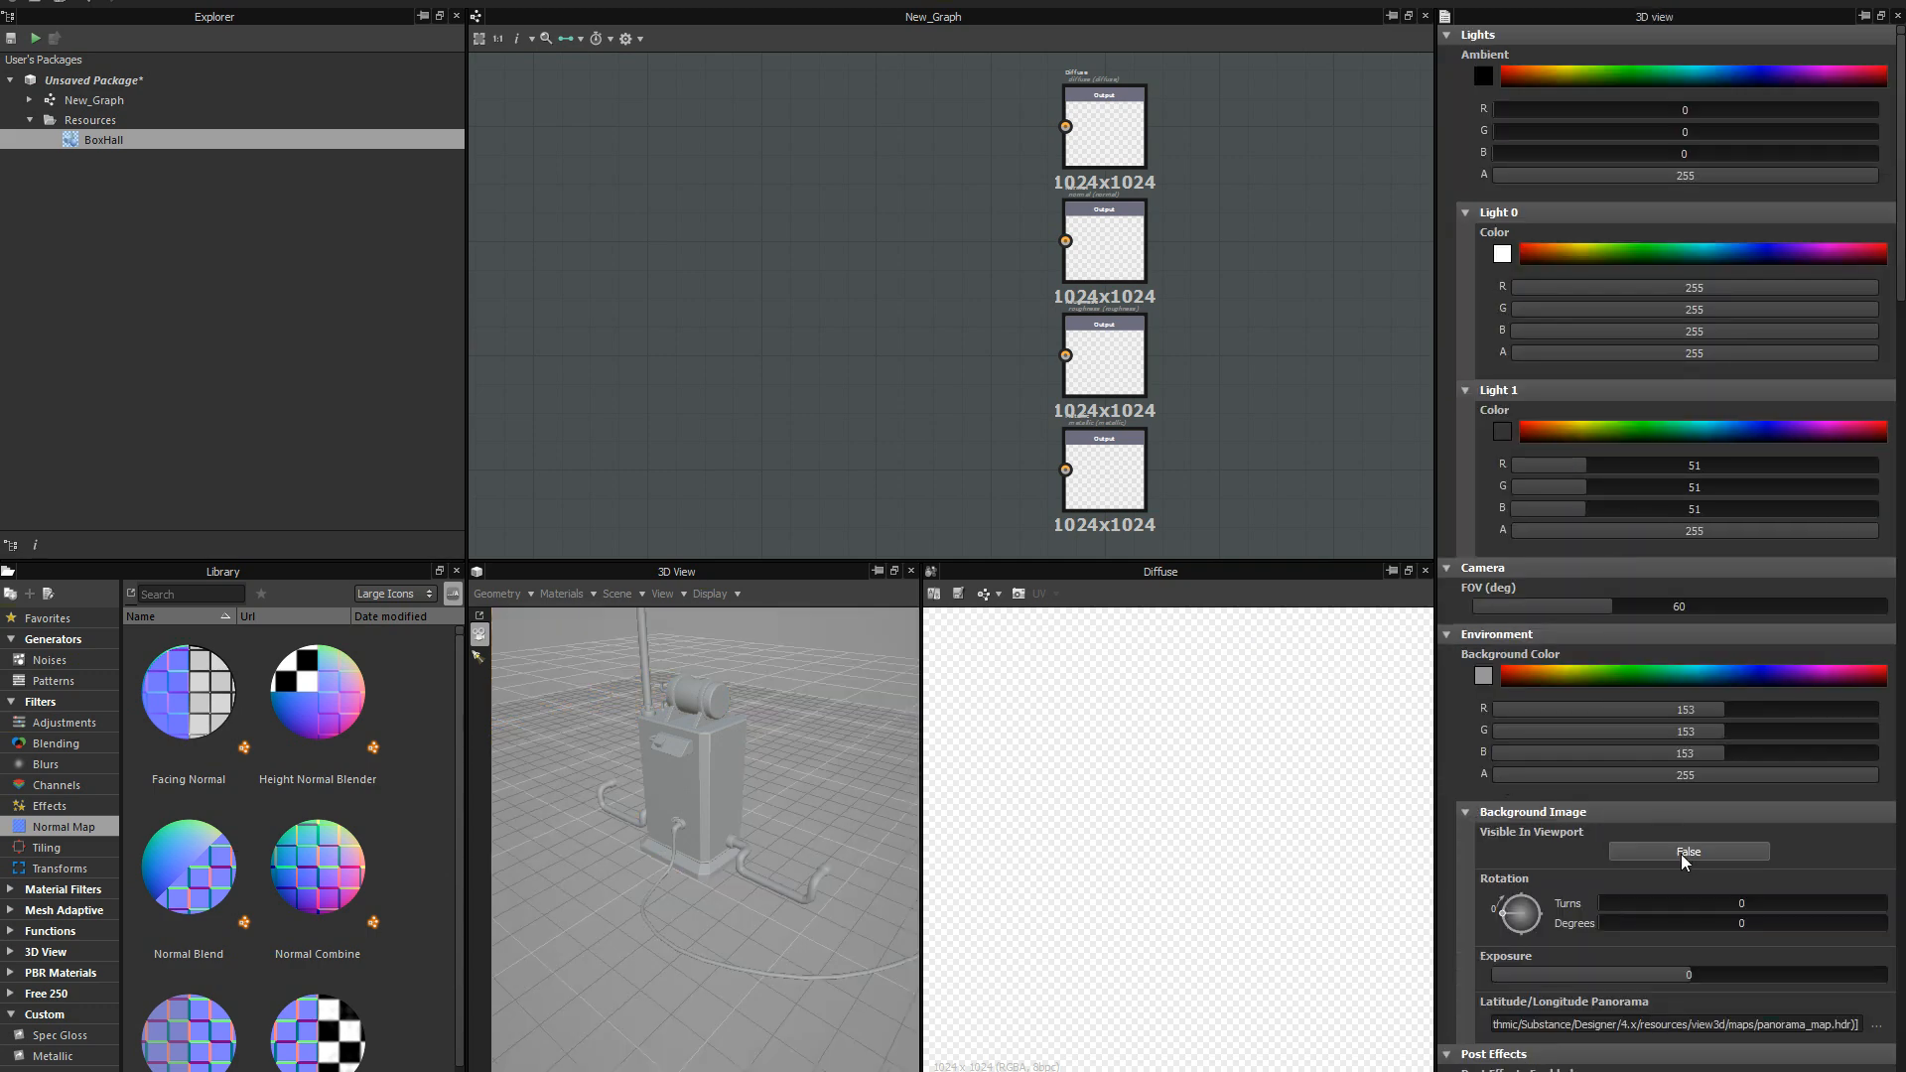
{"action": "double_click", "coordinate": [1641, 906]}
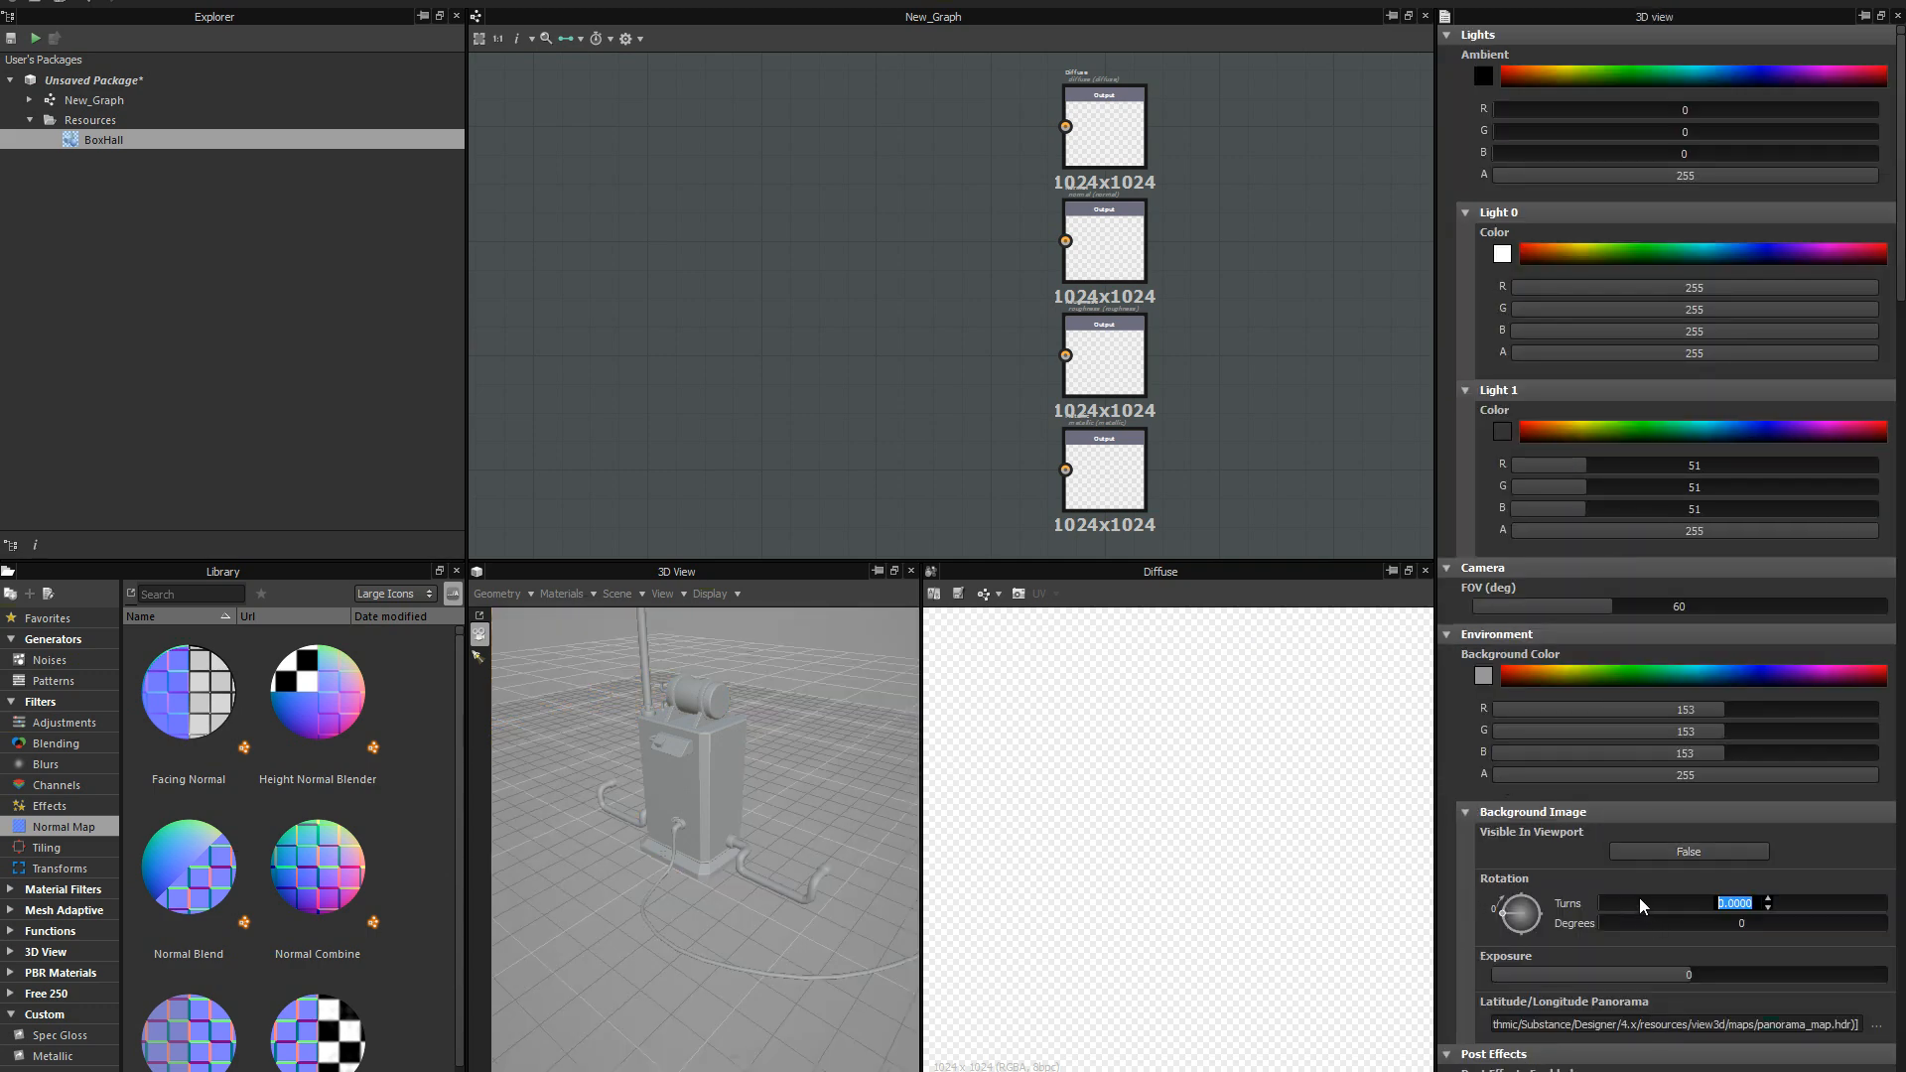
{"action": "mouse_move", "coordinate": [1667, 918]}
{"action": "left_mouse_down"}
{"action": "mouse_move", "coordinate": [1701, 919]}
{"action": "mouse_move", "coordinate": [1684, 919]}
{"action": "left_mouse_up"}
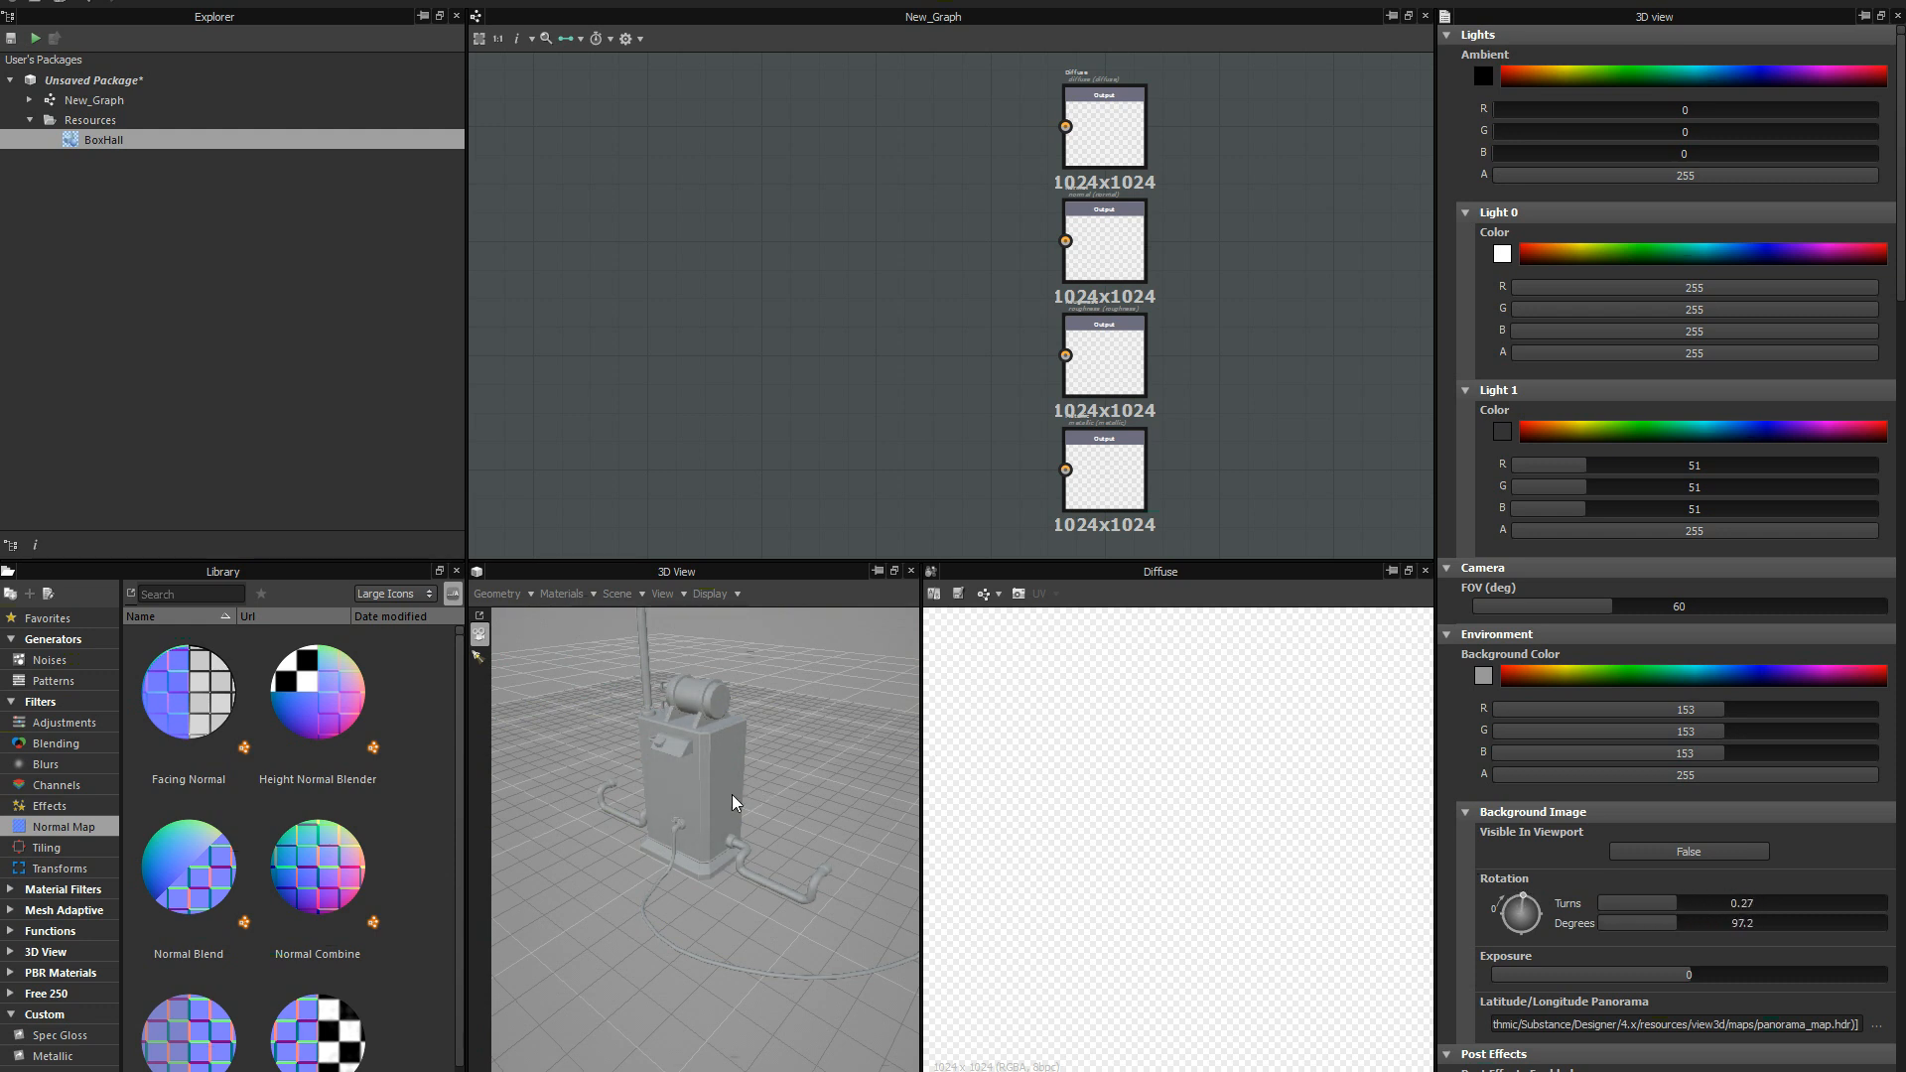
{"action": "left_click_drag", "start_coordinate": [722, 827], "coordinate": [671, 697]}
{"action": "right_click_drag", "start_coordinate": [671, 697], "coordinate": [678, 853]}
{"action": "left_click_drag", "start_coordinate": [695, 793], "coordinate": [719, 788]}
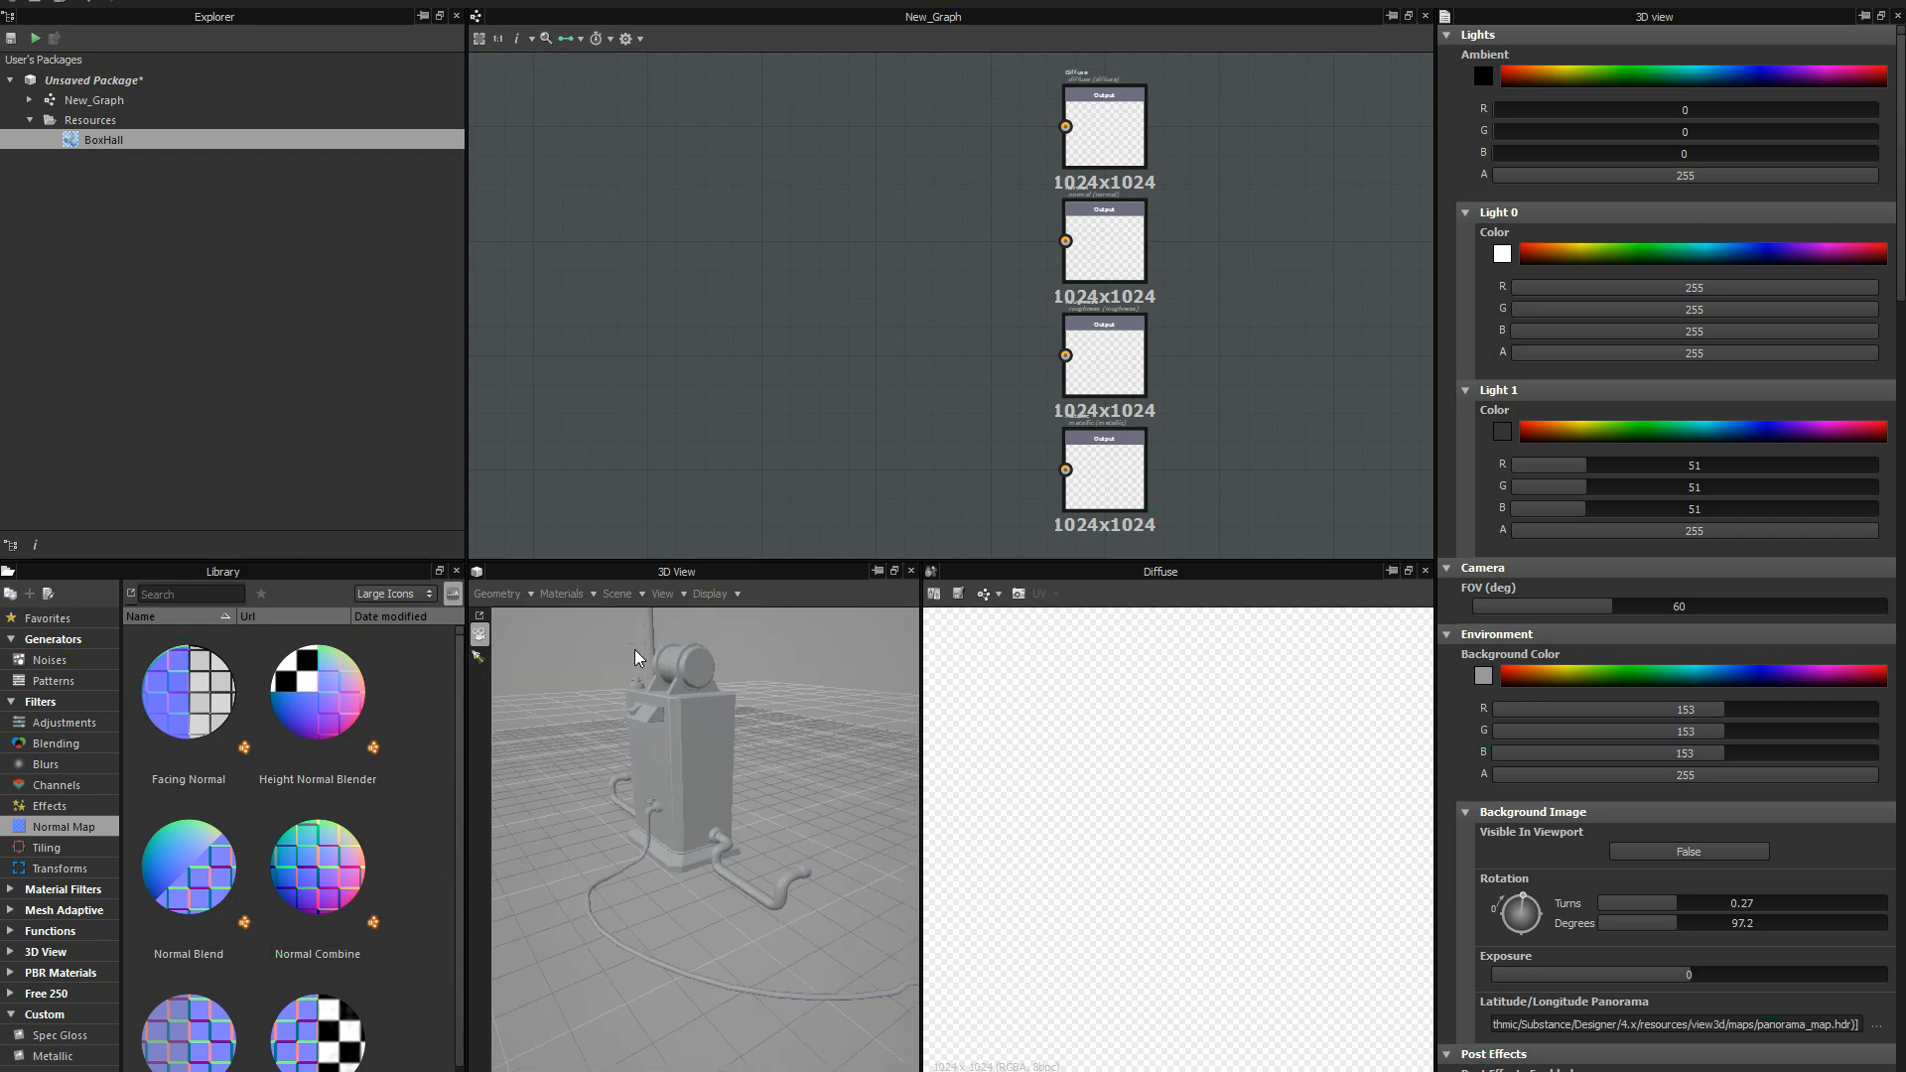
Reset the entire 3D scene and reload the BoxHall mesh into the preview.
{"action": "left_click", "coordinate": [632, 594]}
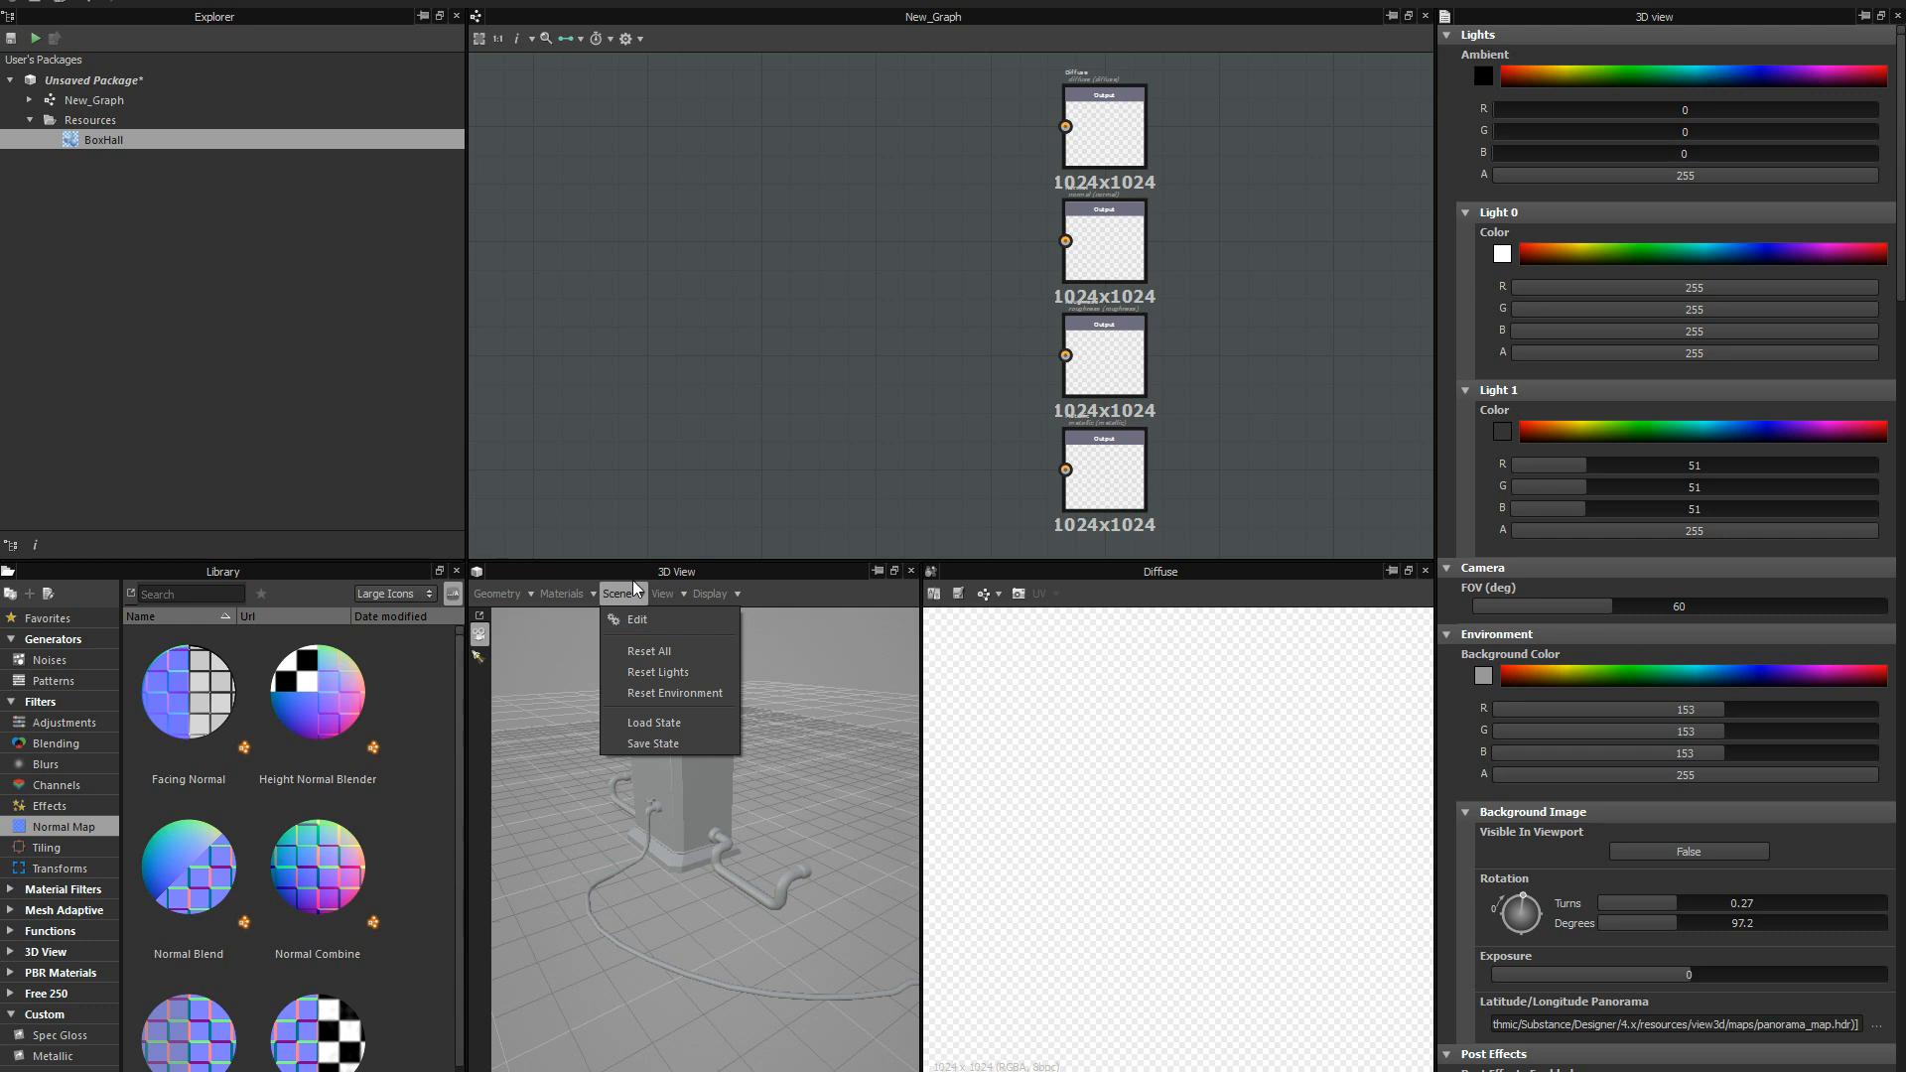
{"action": "left_click", "coordinate": [649, 651]}
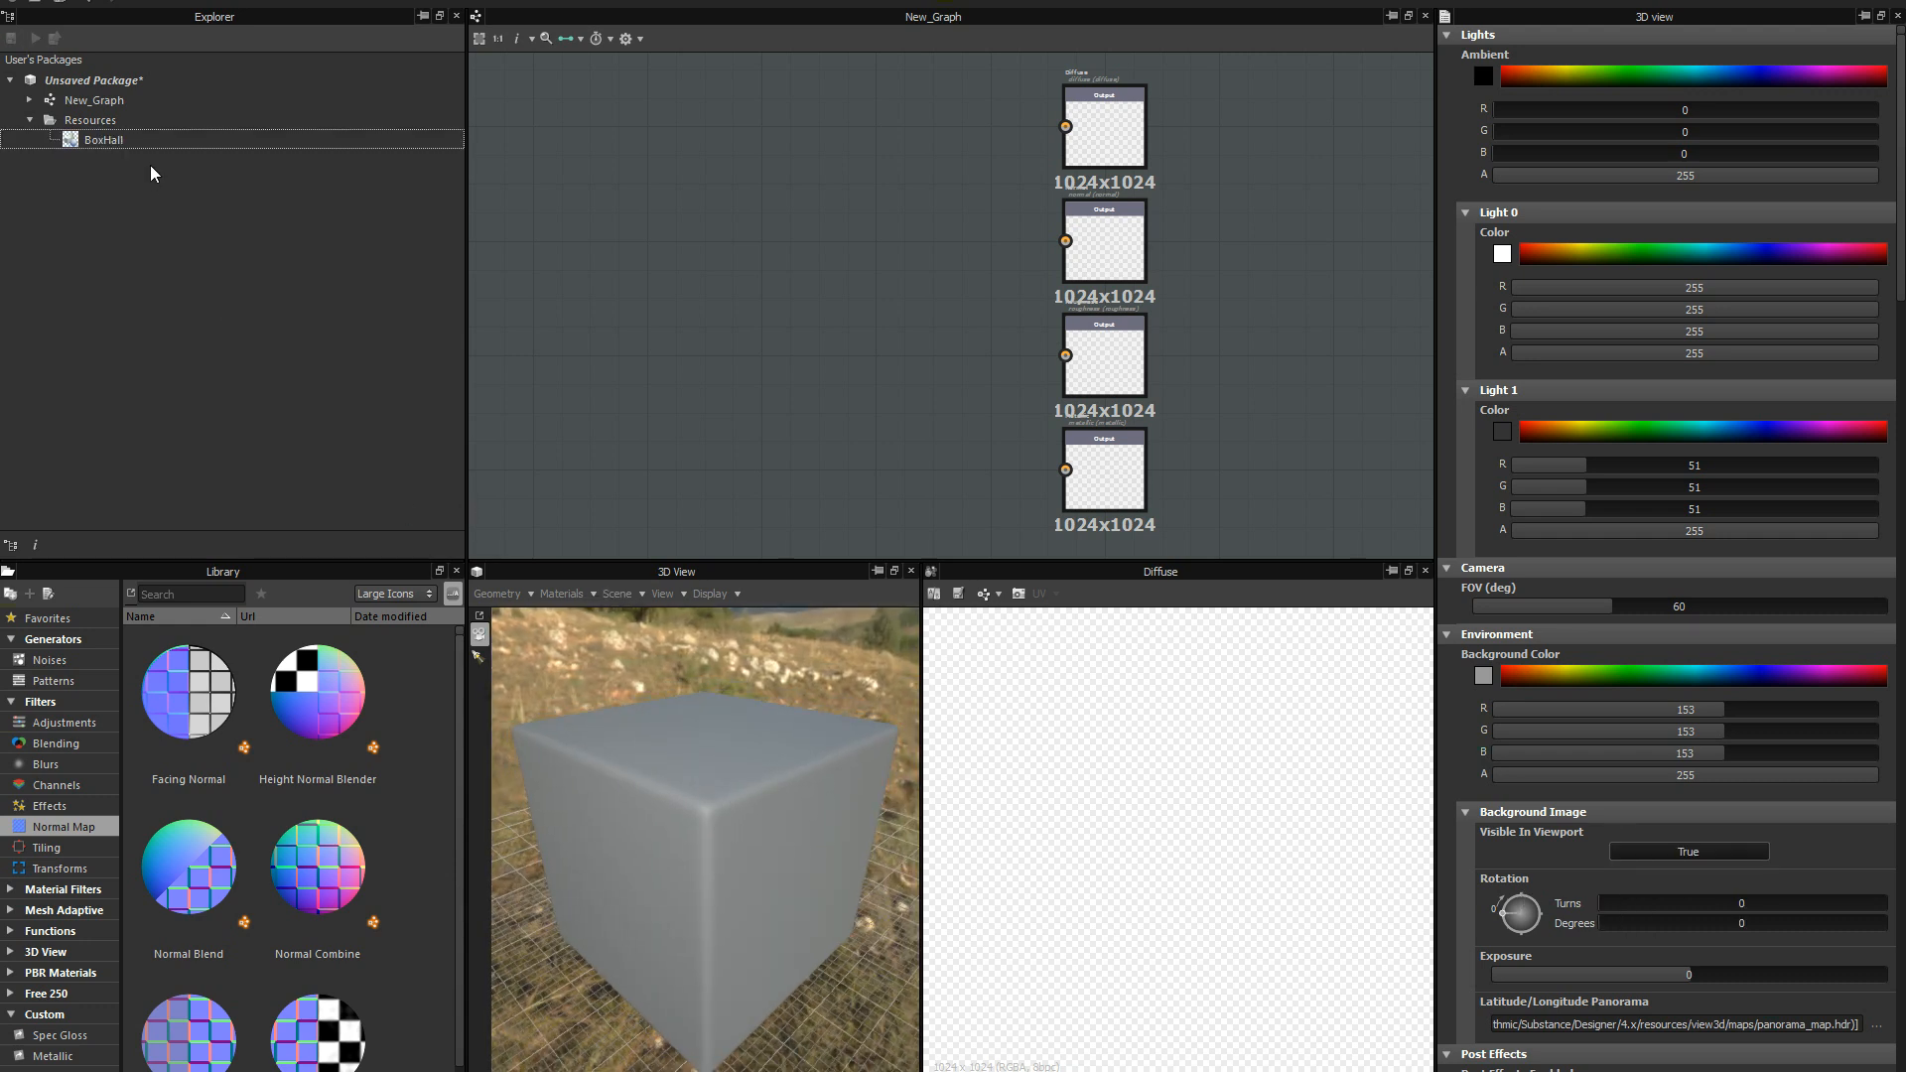
{"action": "left_click", "coordinate": [103, 146]}
{"action": "double_click", "coordinate": [107, 144]}
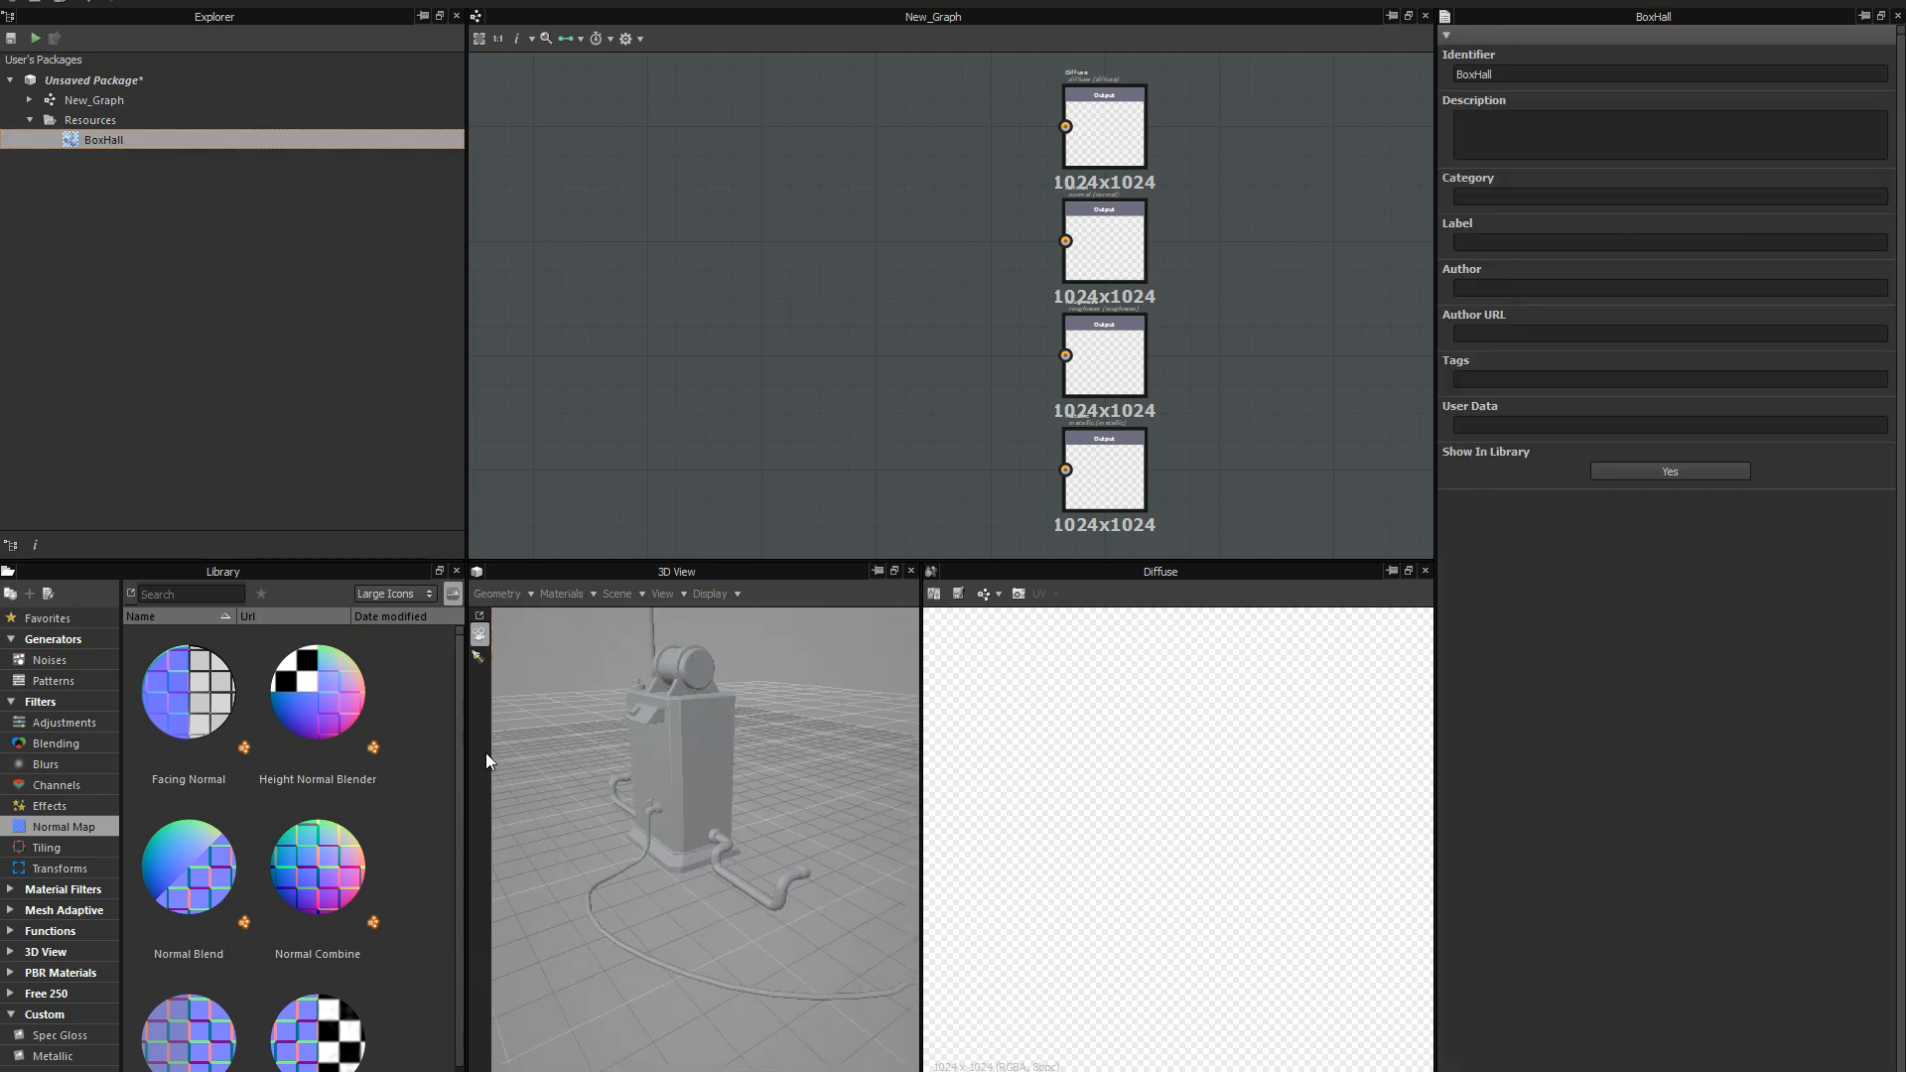
{"action": "left_click_drag", "start_coordinate": [695, 762], "coordinate": [699, 614]}
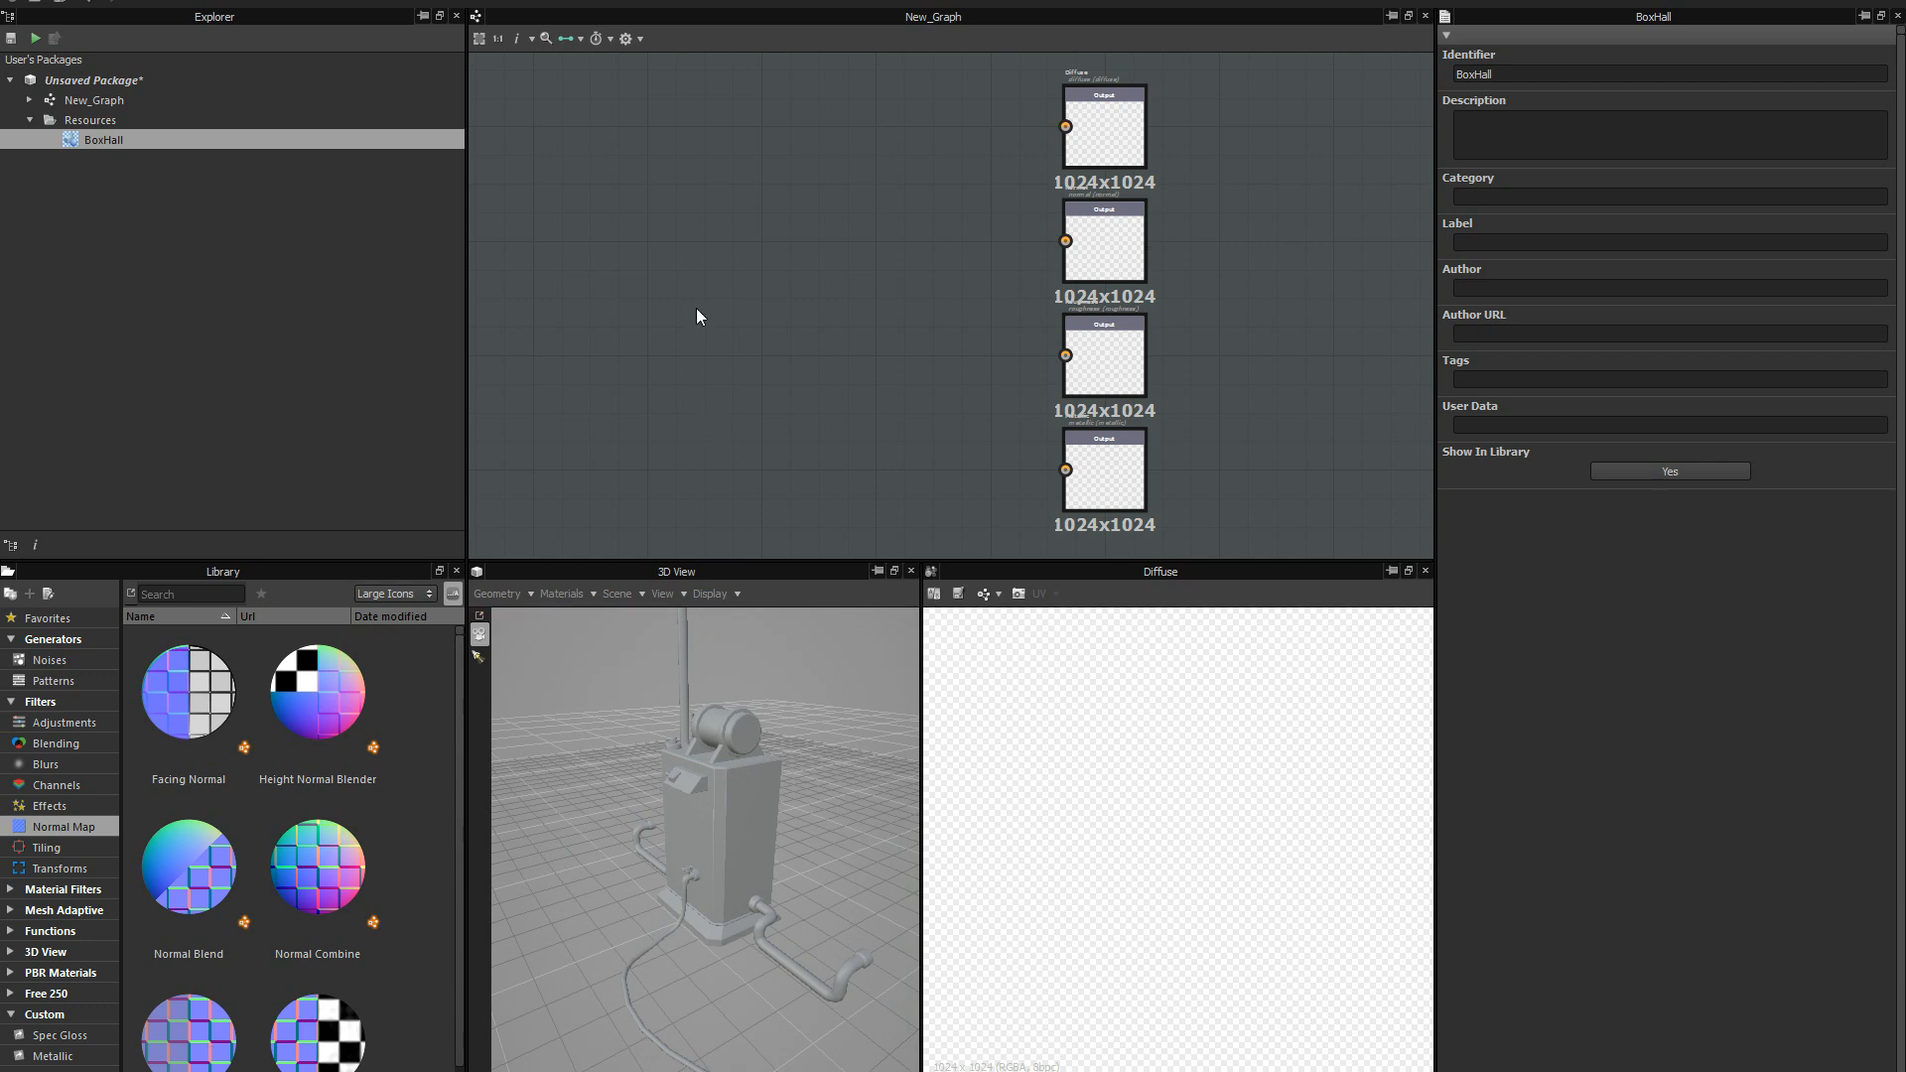
Add a Uniform Color node to the empty area of the graph beside the output nodes.
{"action": "middle_click_drag", "start_coordinate": [770, 296], "coordinate": [806, 254]}
{"action": "scroll", "coordinate": [762, 302], "scroll_direction": "down", "scroll_amount": 1}
{"action": "scroll", "coordinate": [784, 260], "scroll_direction": "up", "scroll_amount": 1}
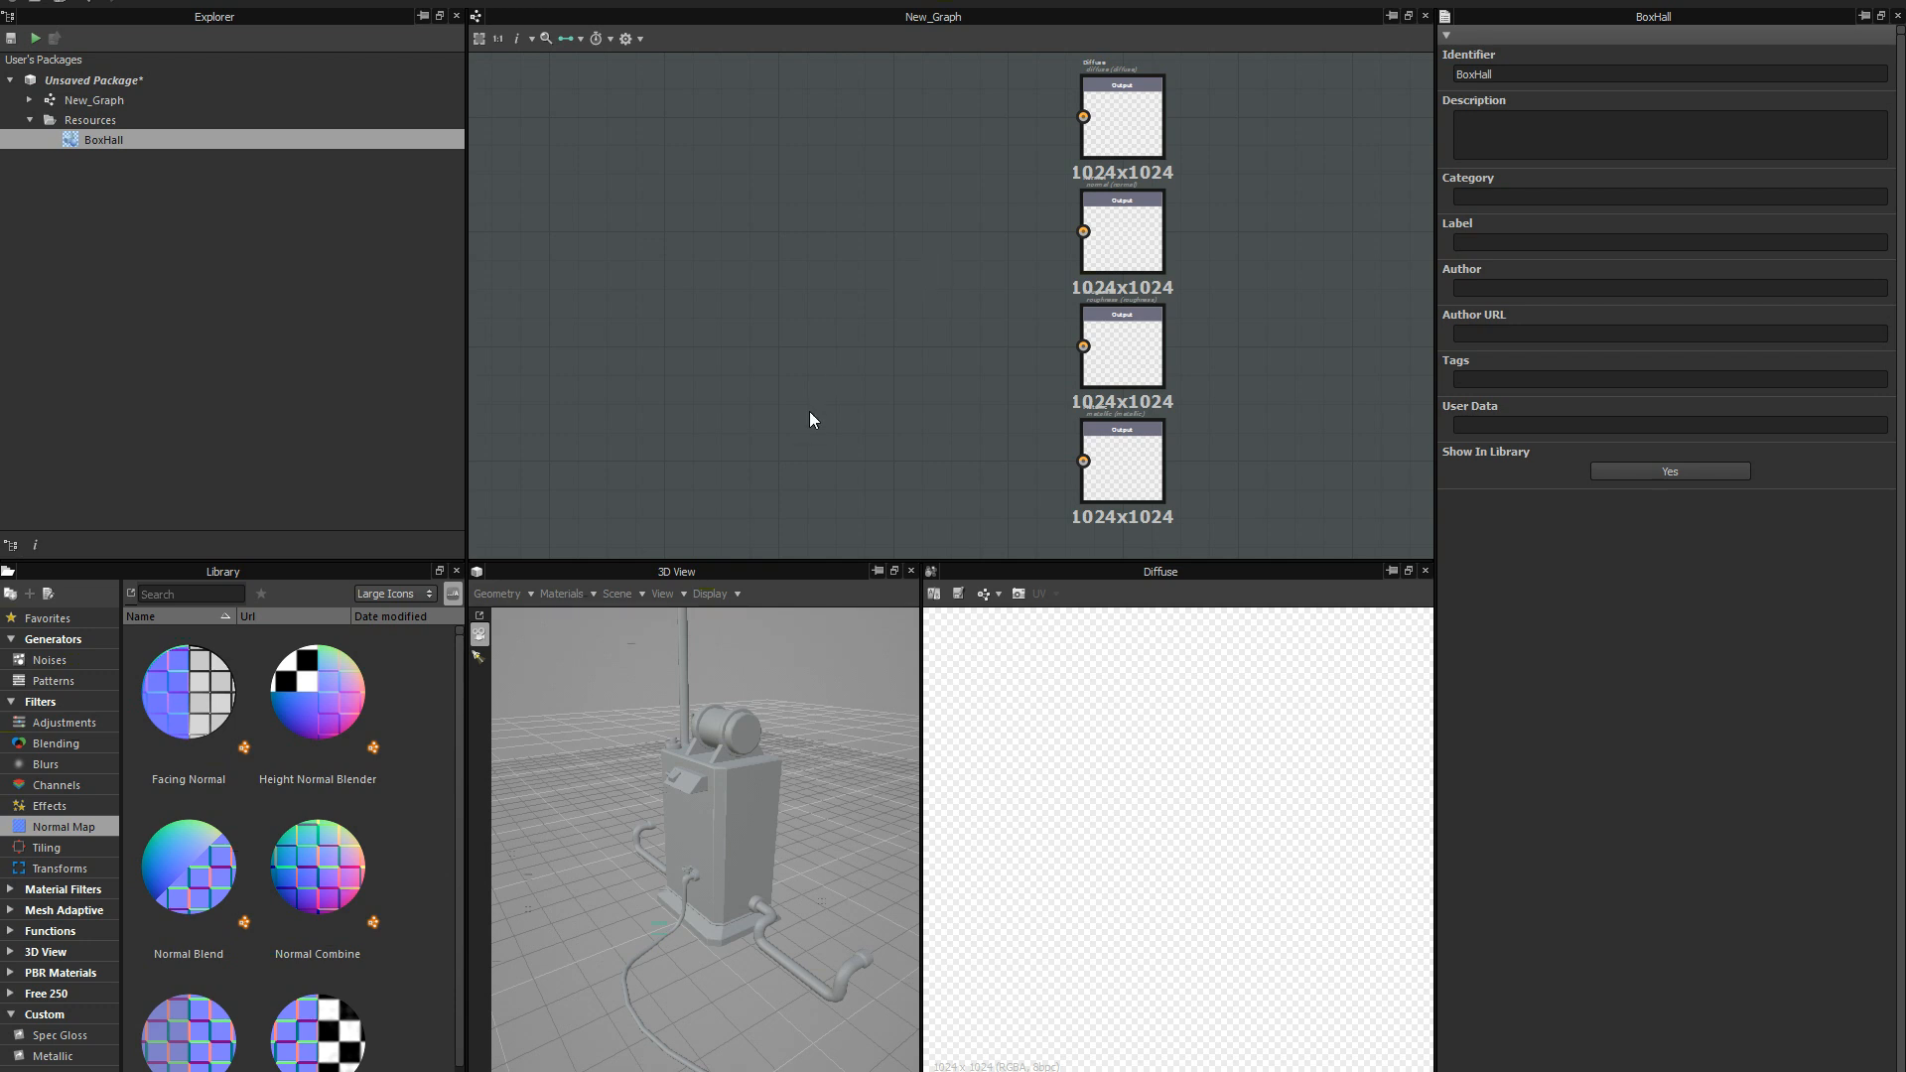
{"action": "middle_click_drag", "start_coordinate": [805, 304], "coordinate": [802, 304]}
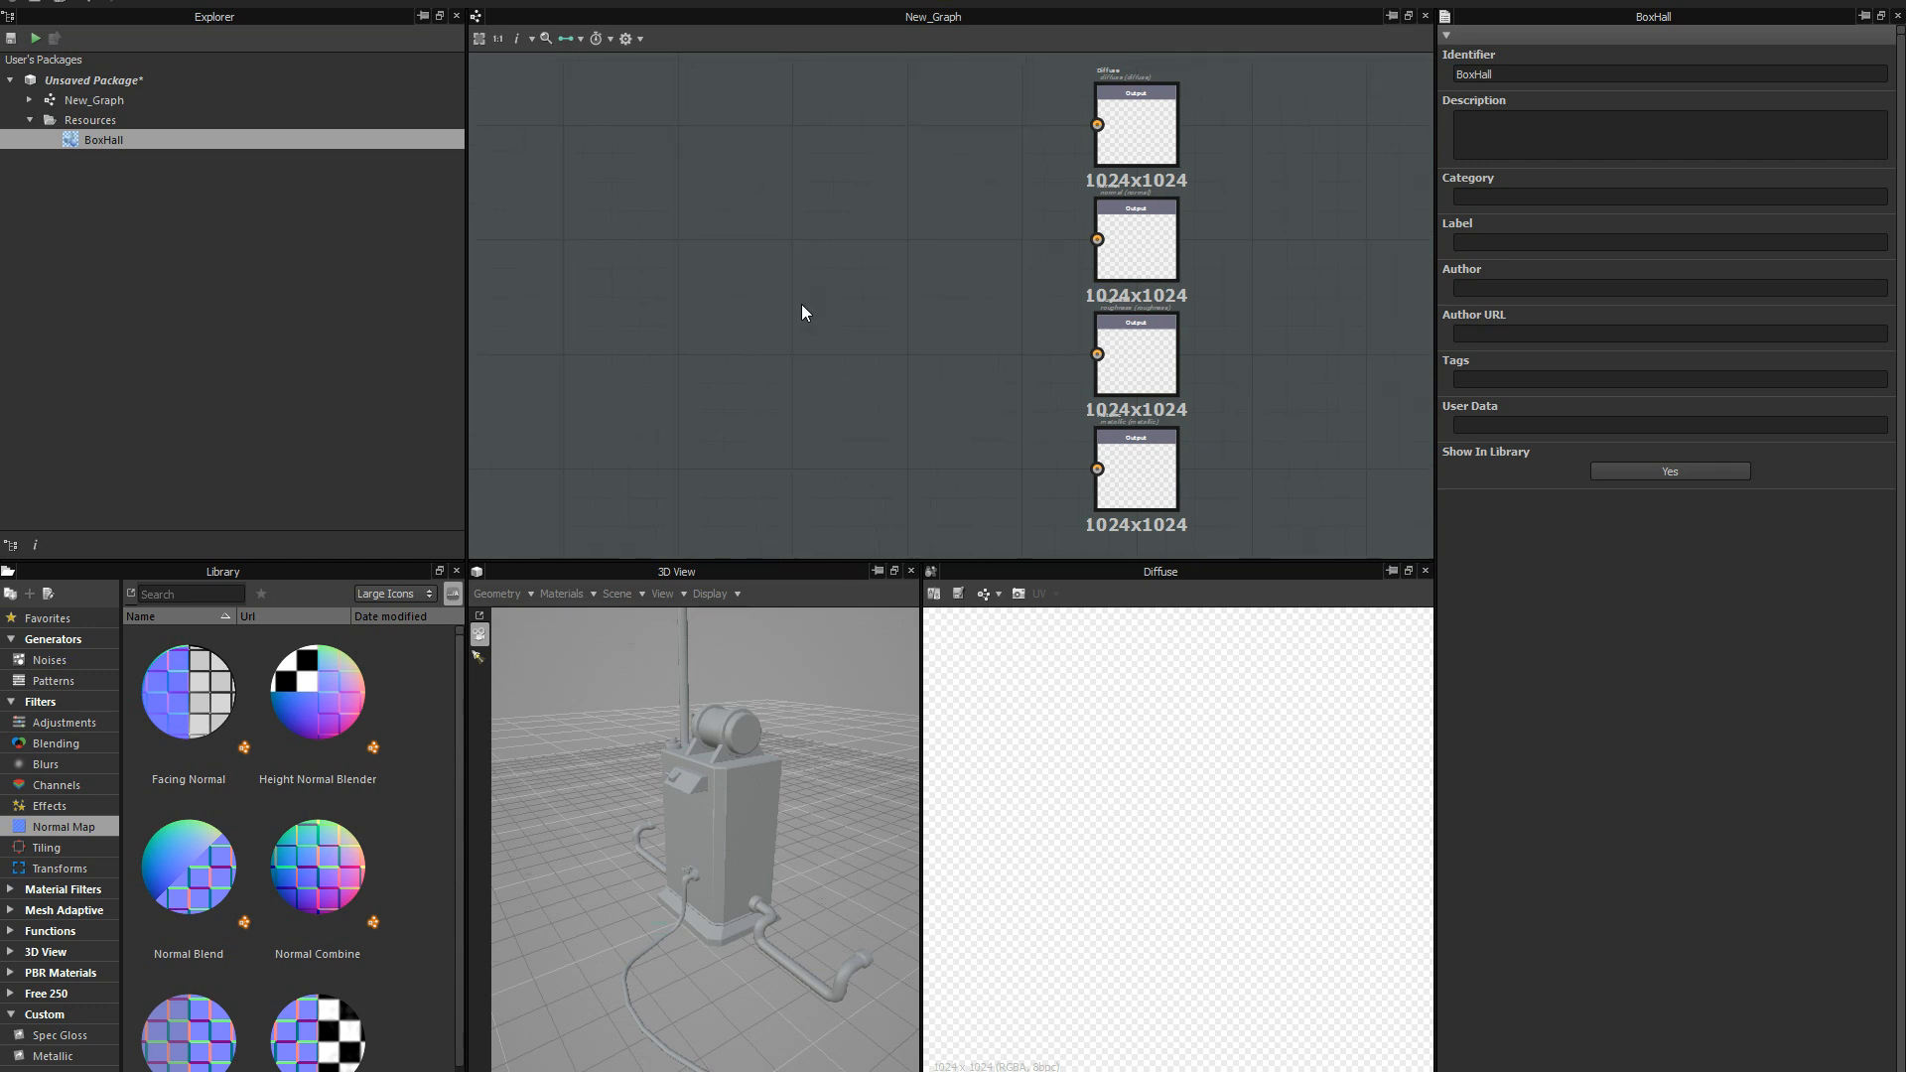
{"action": "right_click", "coordinate": [765, 263]}
{"action": "mouse_move", "coordinate": [867, 271]}
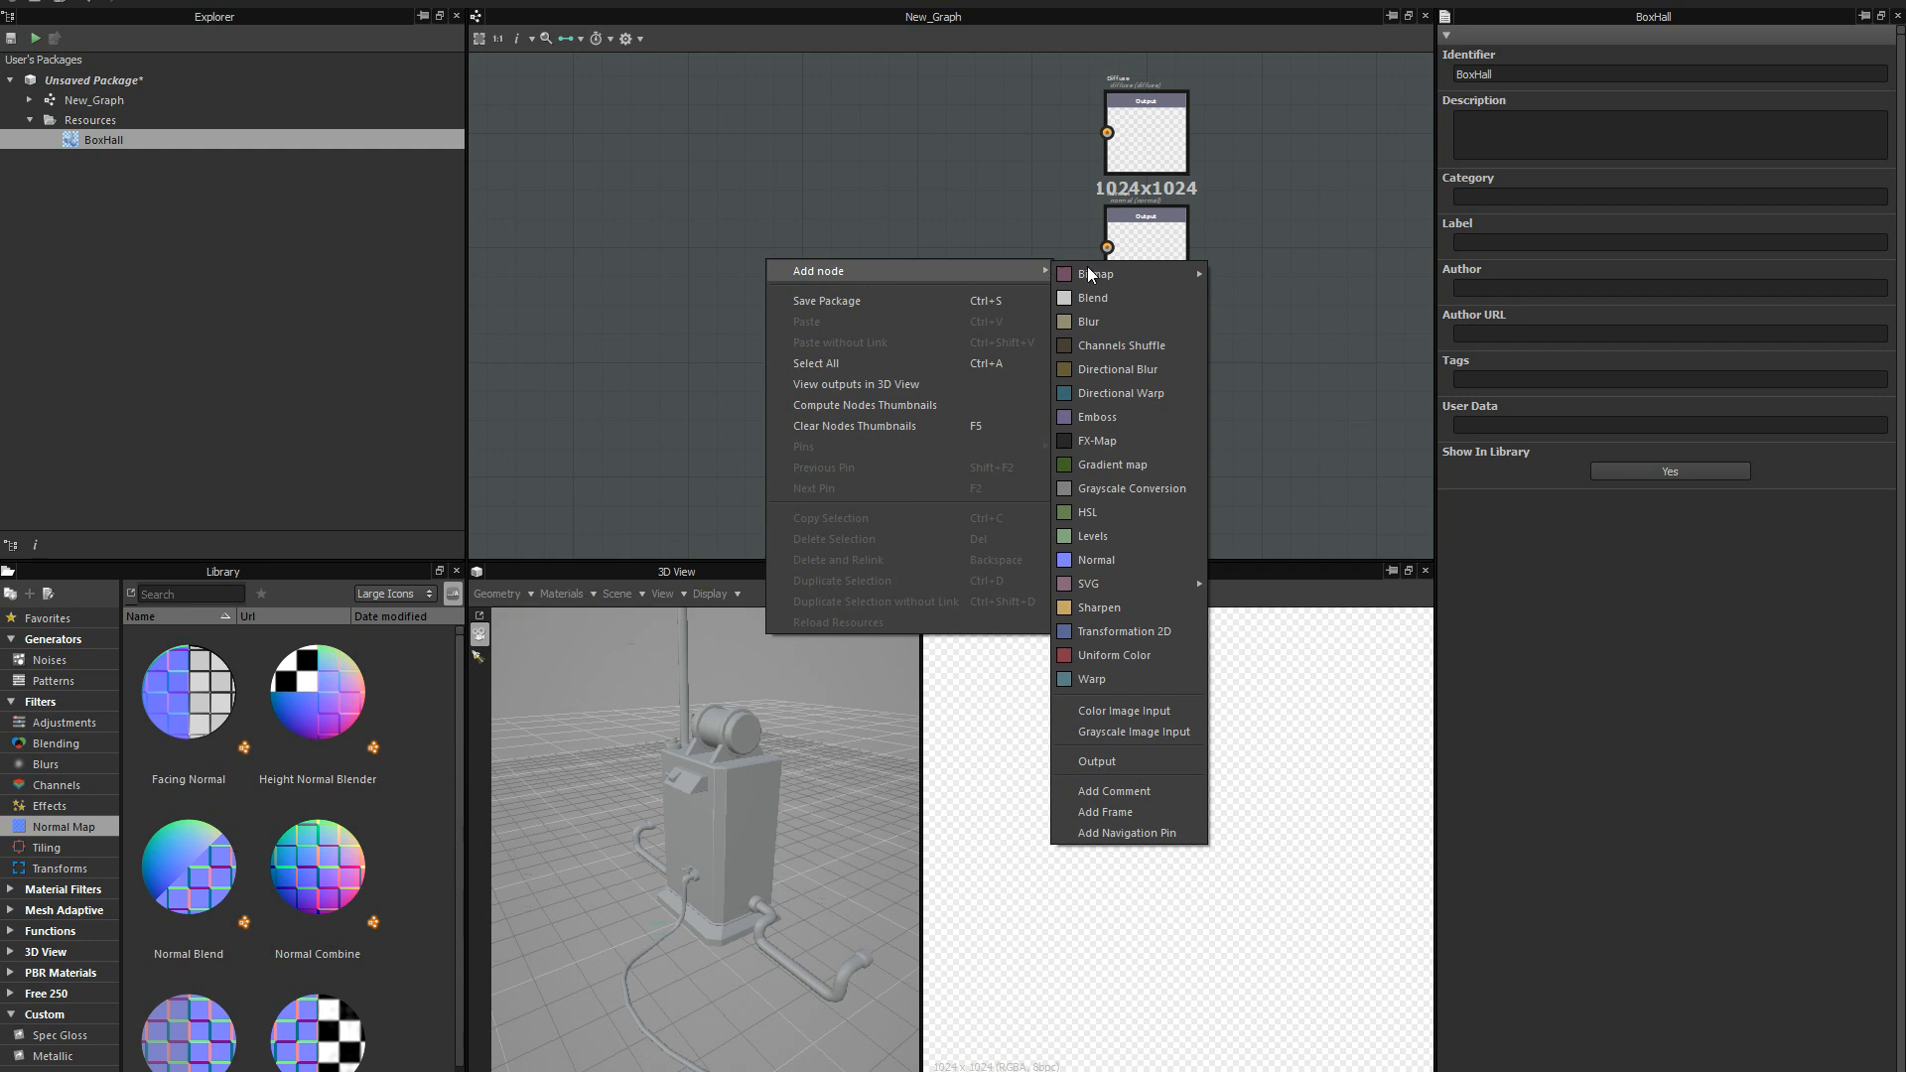
{"action": "mouse_move", "coordinate": [1123, 283]}
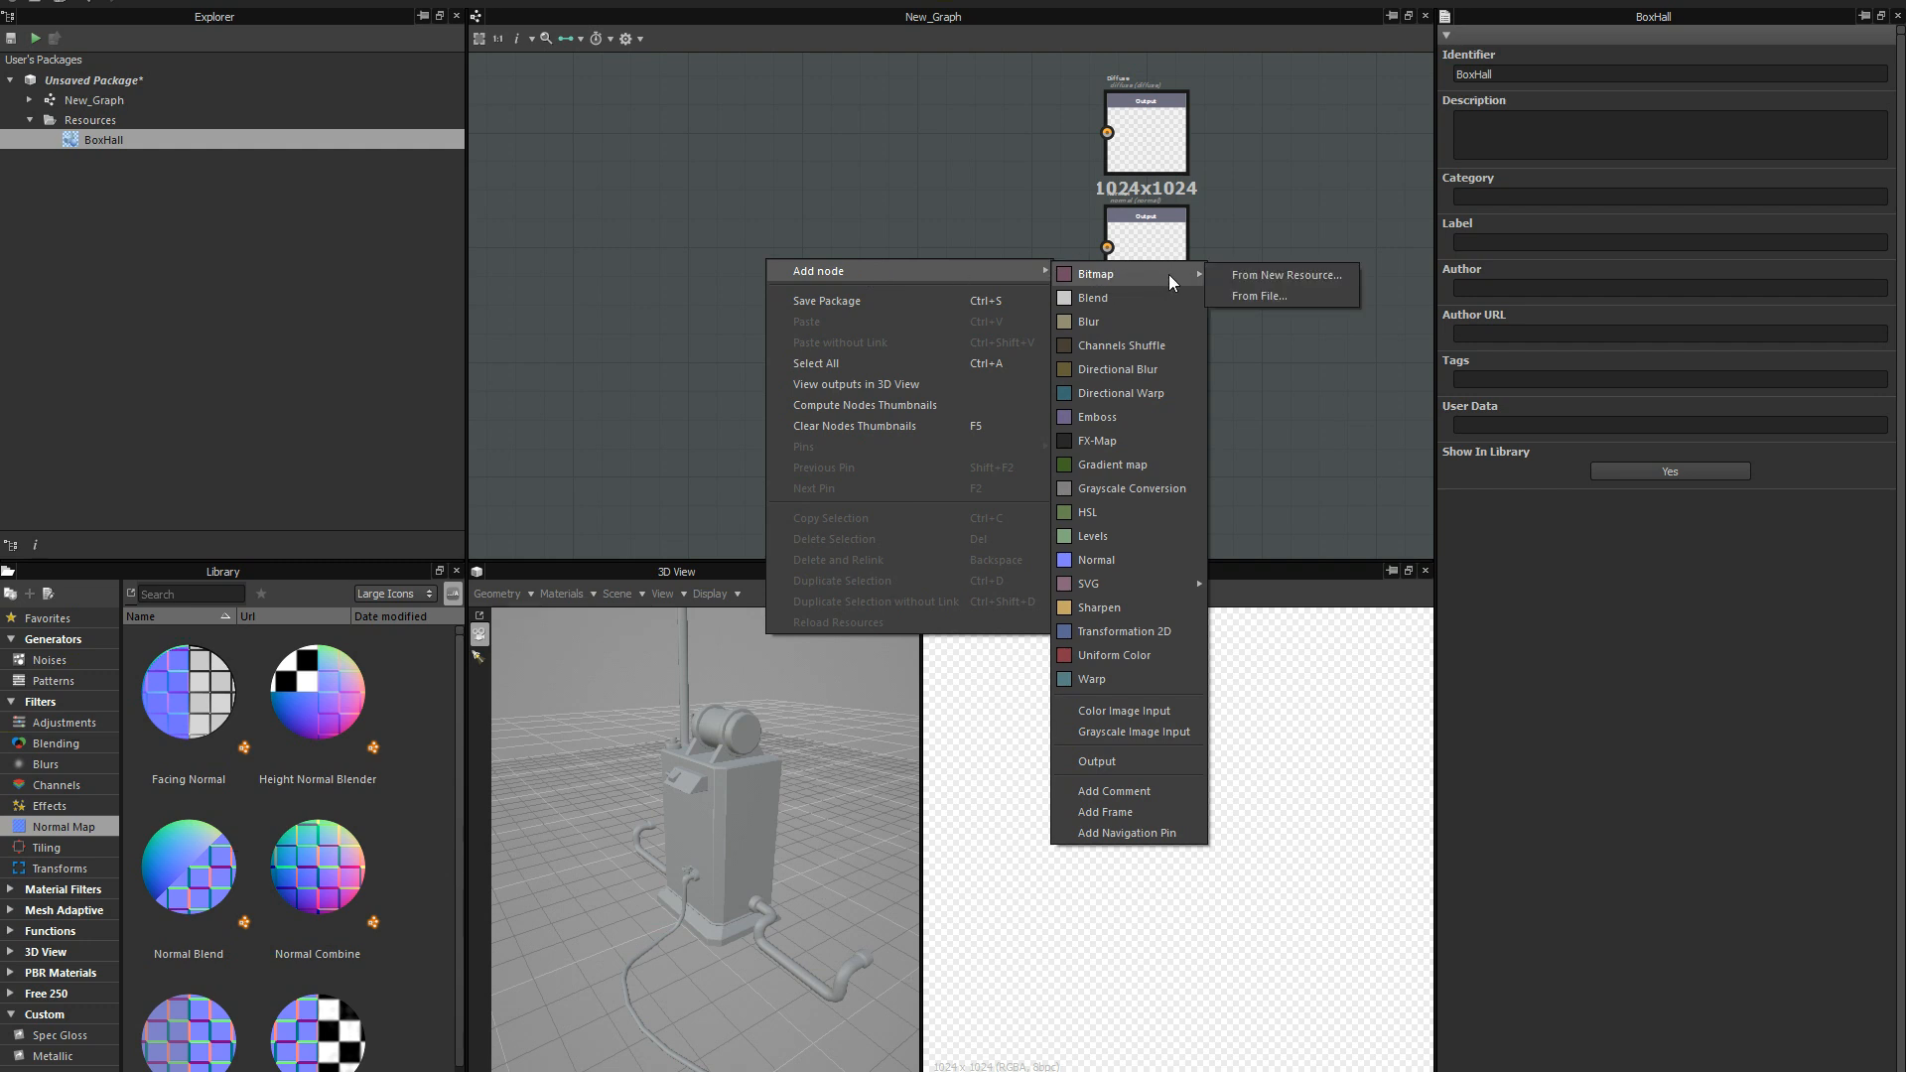
{"action": "left_click", "coordinate": [1106, 650]}
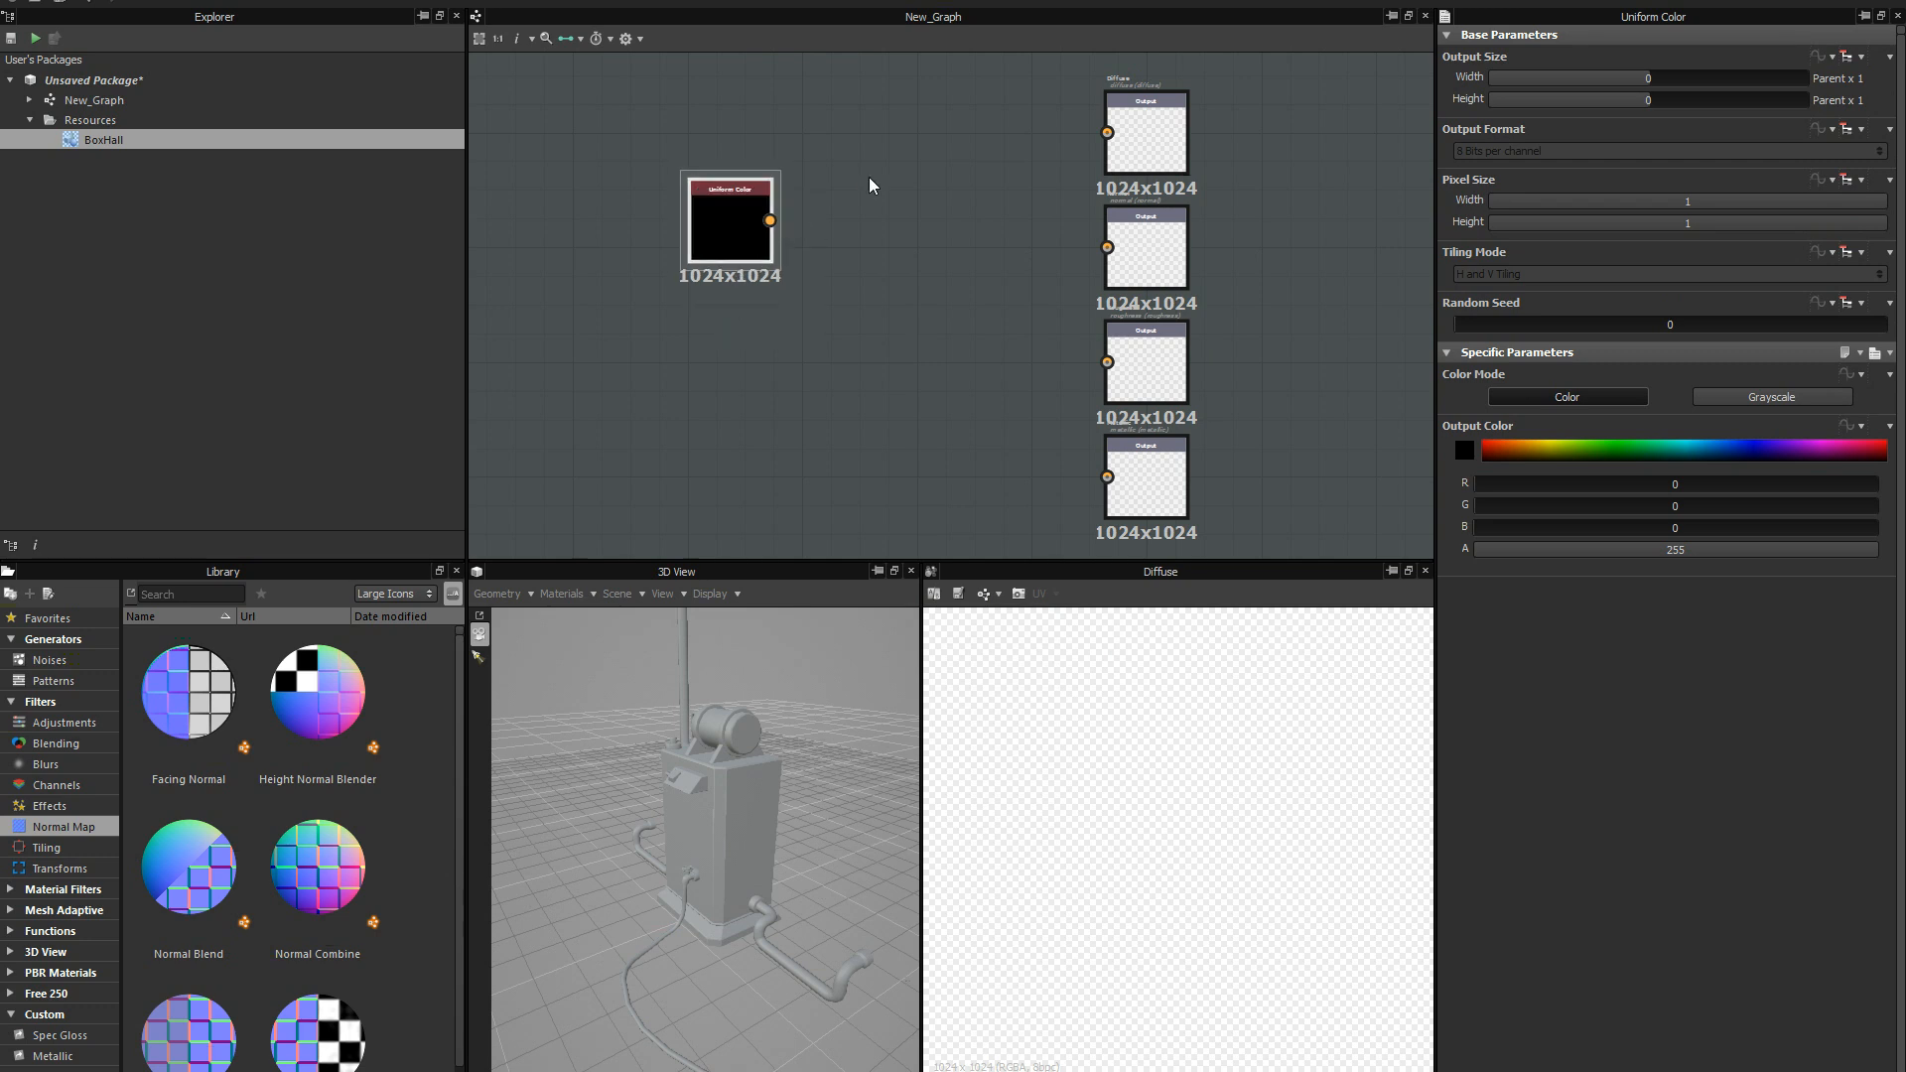
Connect the Uniform Color node to the Diffuse output and reposition it closer to that output's height.
{"action": "middle_click_drag", "start_coordinate": [967, 201], "coordinate": [933, 240]}
{"action": "left_click_drag", "start_coordinate": [738, 260], "coordinate": [1074, 173]}
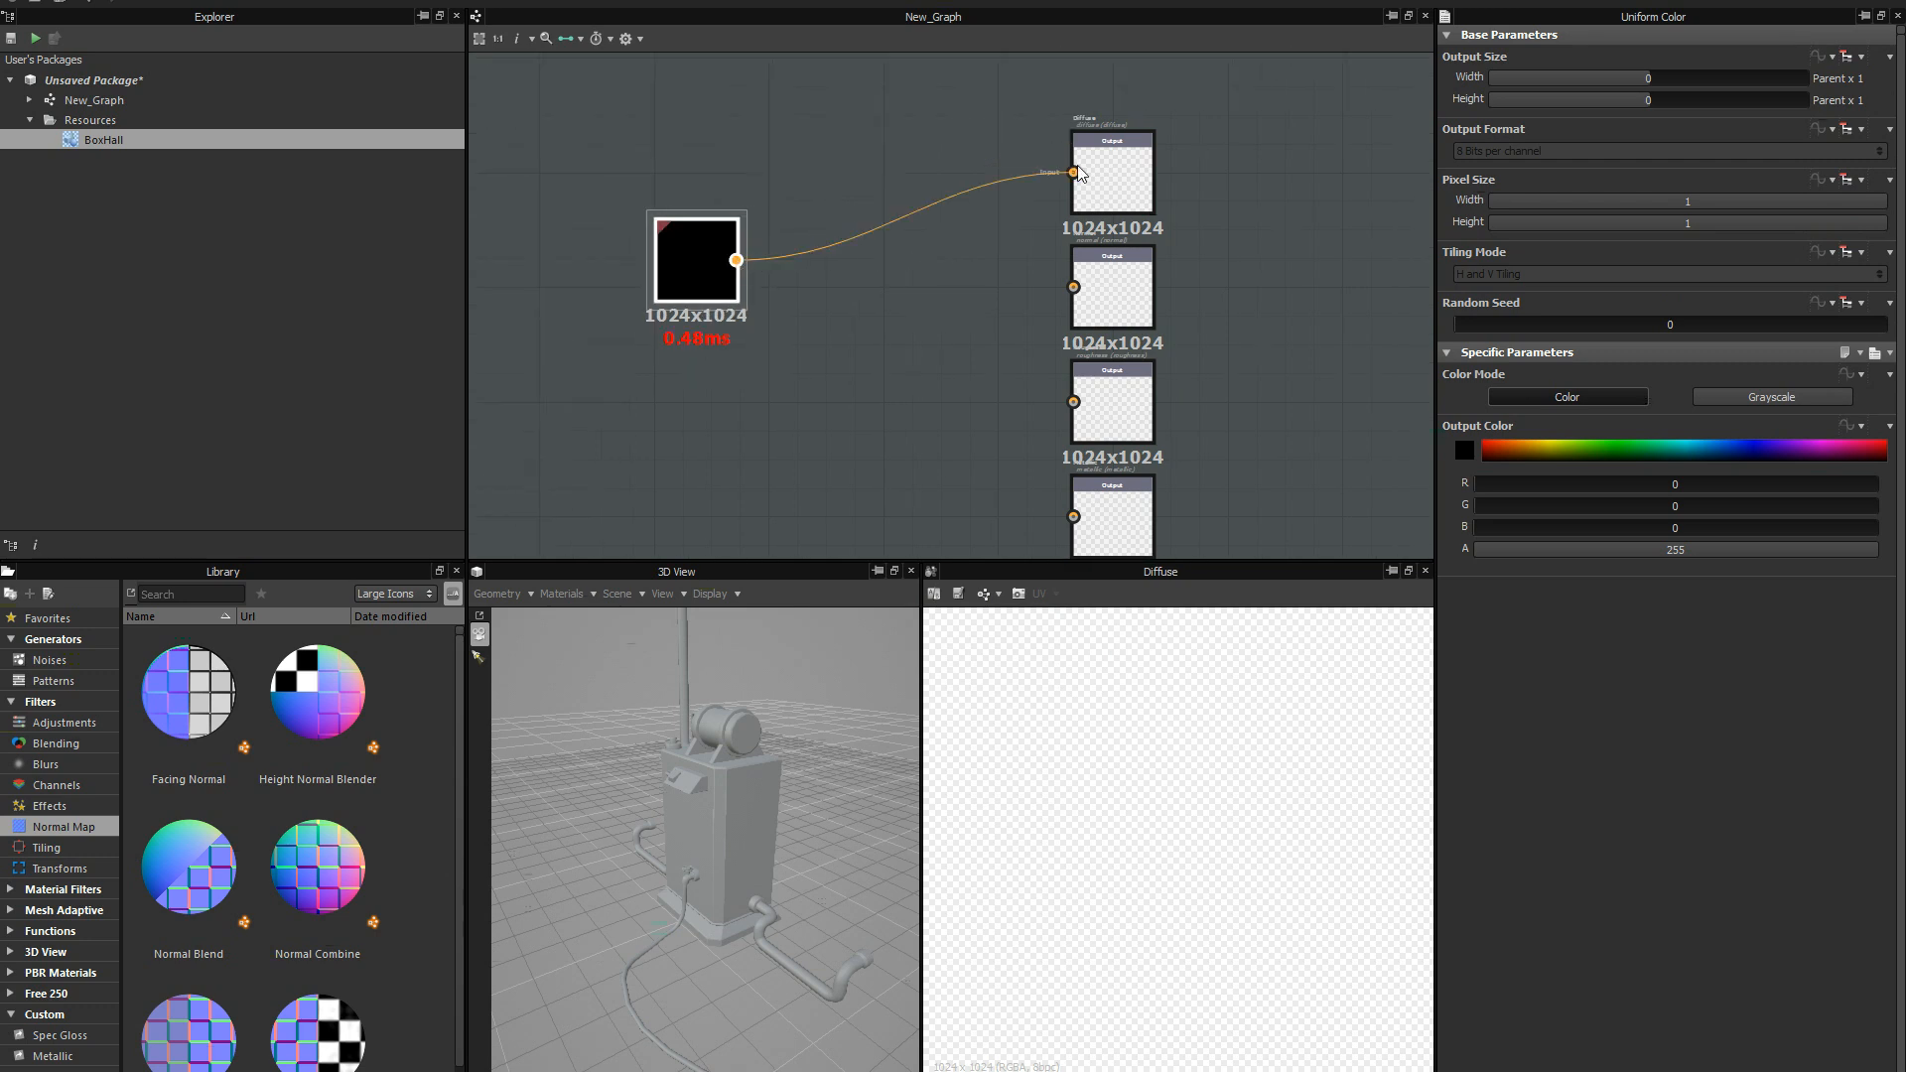
{"action": "left_click_drag", "start_coordinate": [698, 278], "coordinate": [726, 222]}
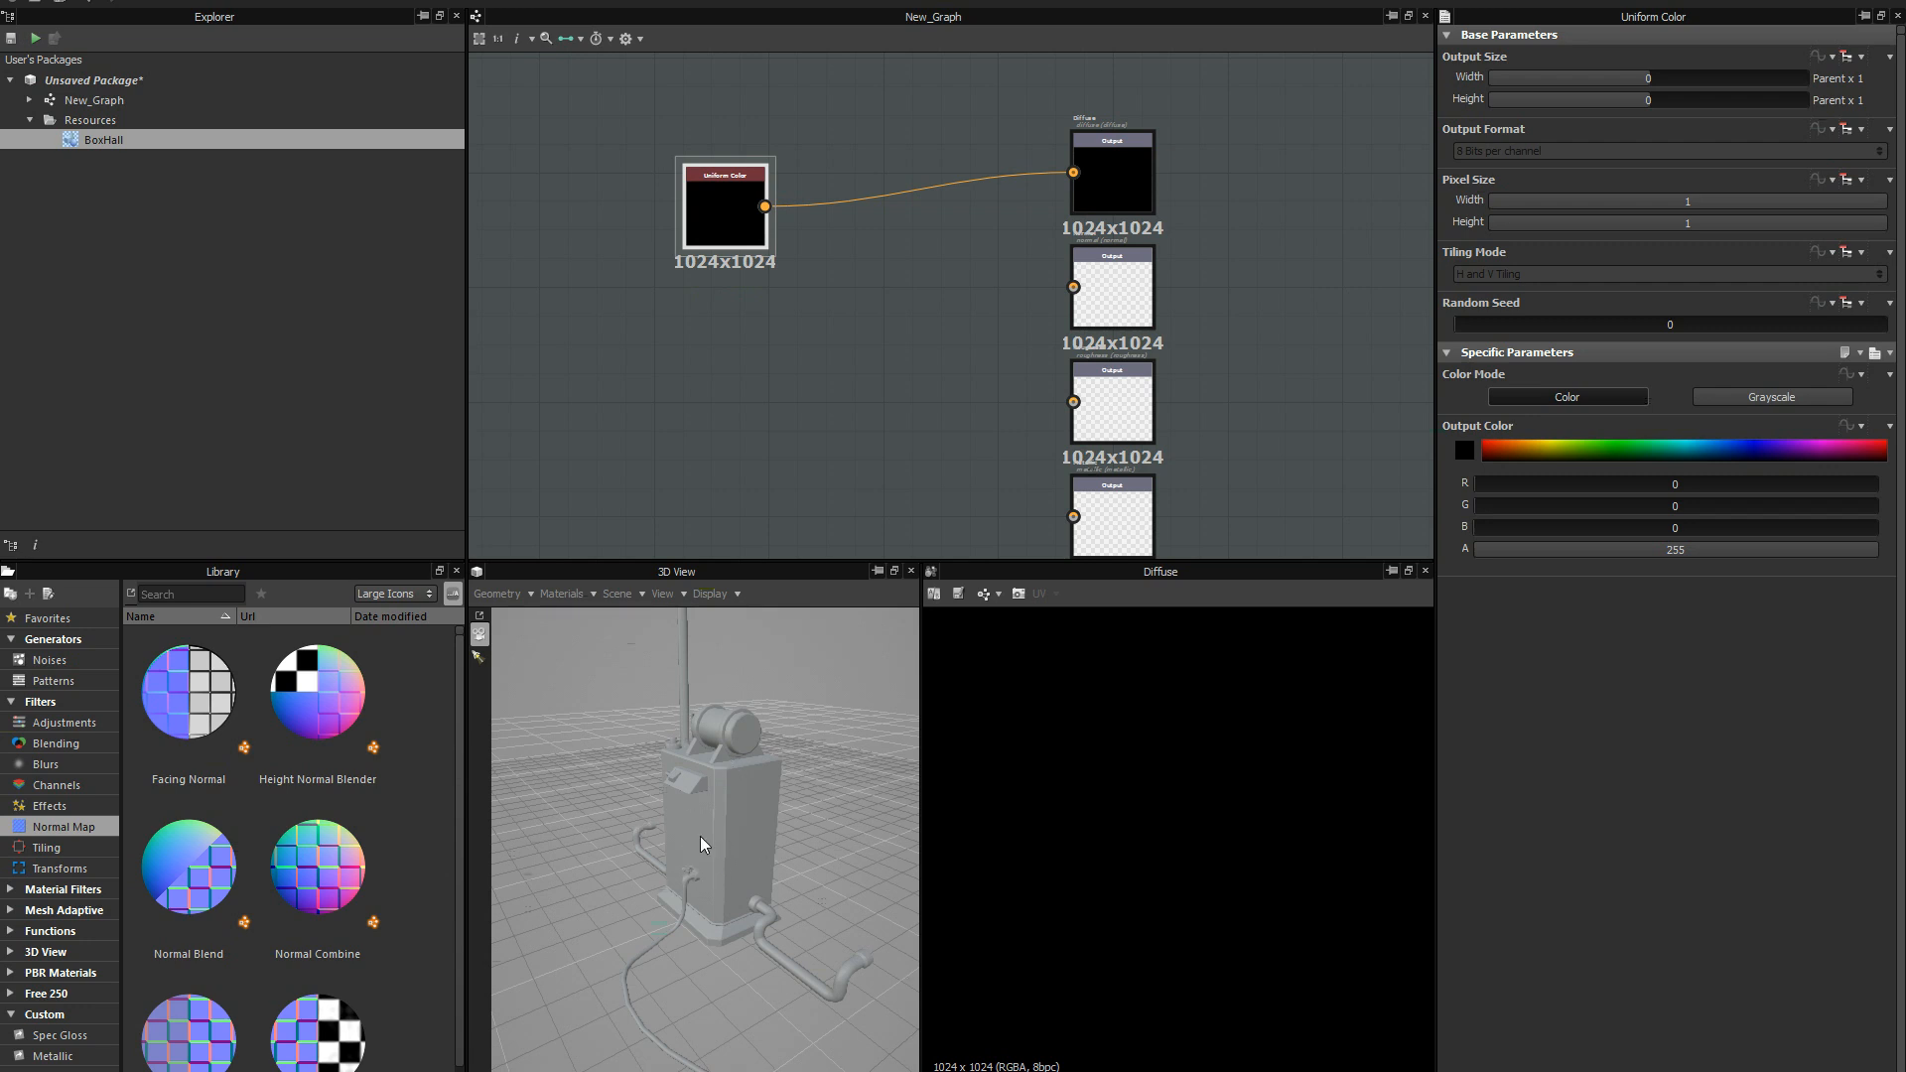
Show the graph's outputs on the BoxHall mesh in the 3D preview.
{"action": "right_click", "coordinate": [802, 380]}
{"action": "mouse_move", "coordinate": [806, 390]}
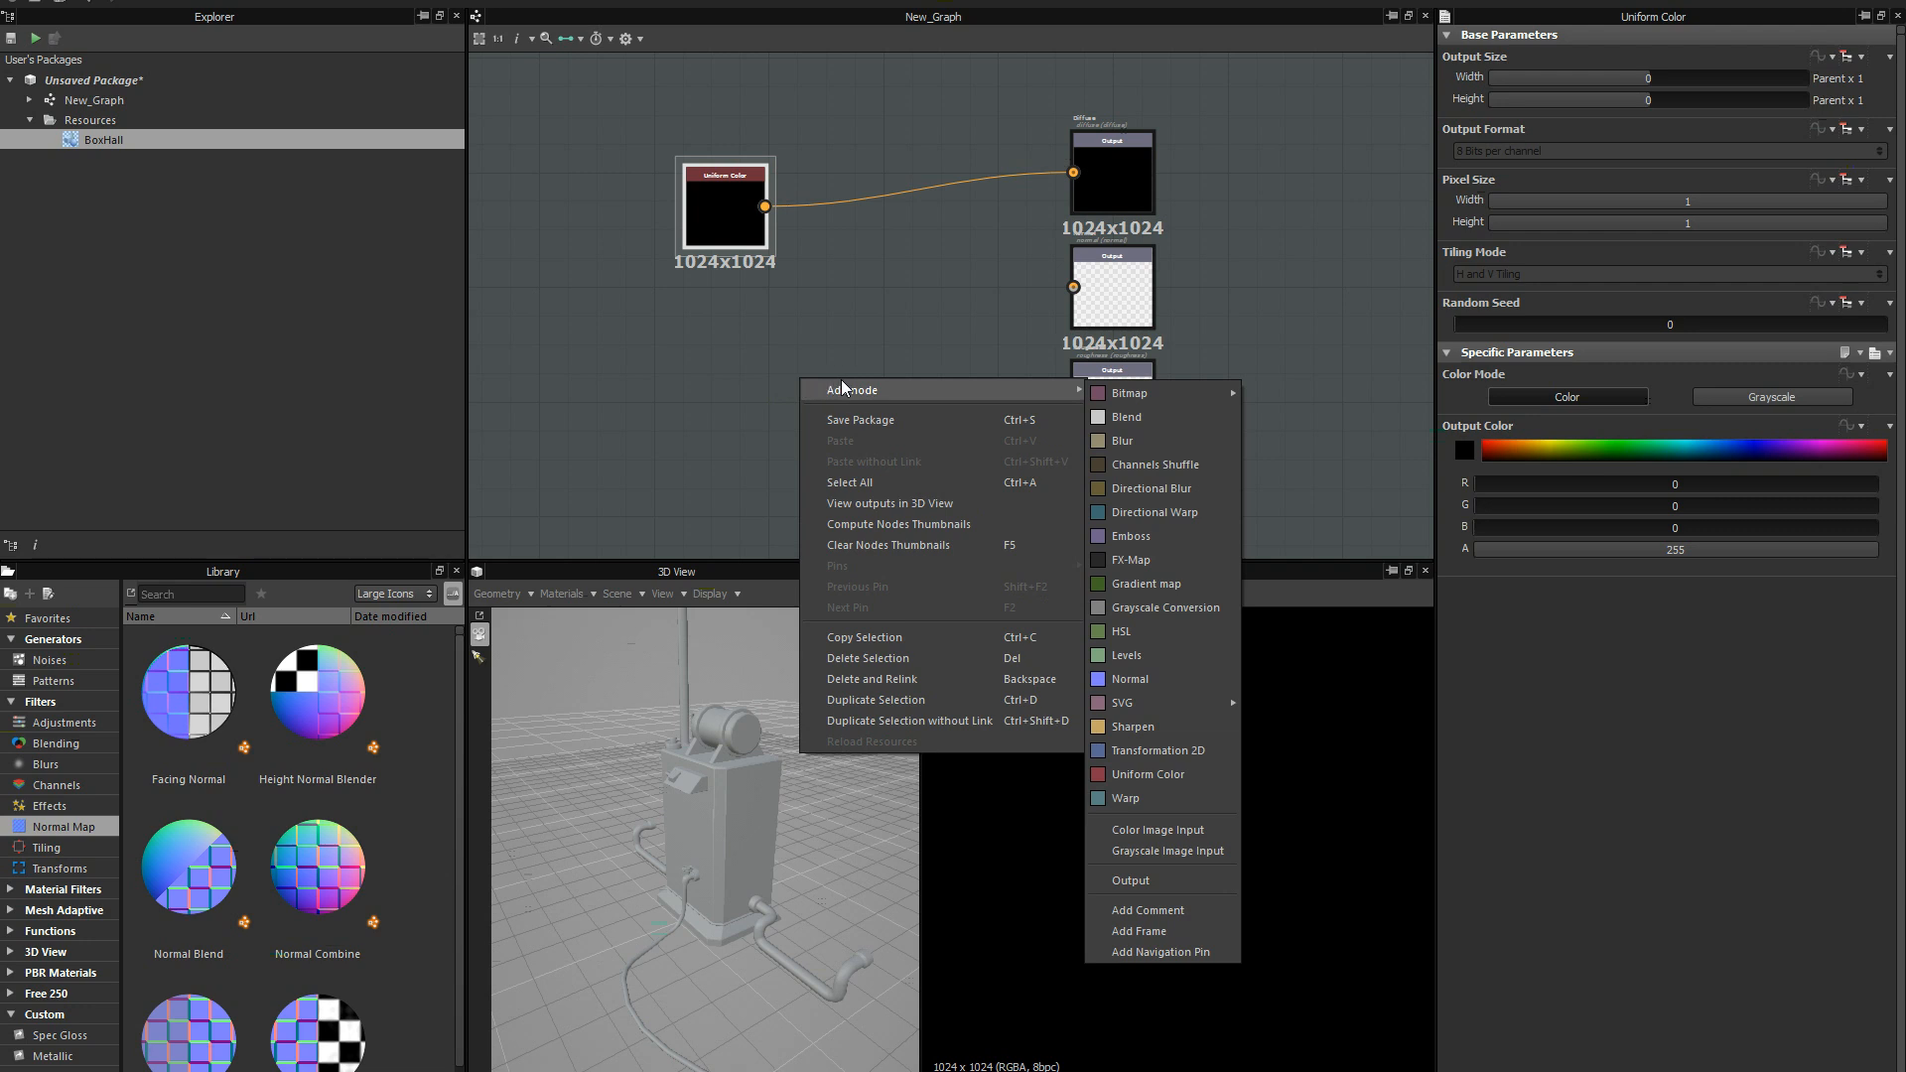
{"action": "left_click", "coordinate": [931, 507]}
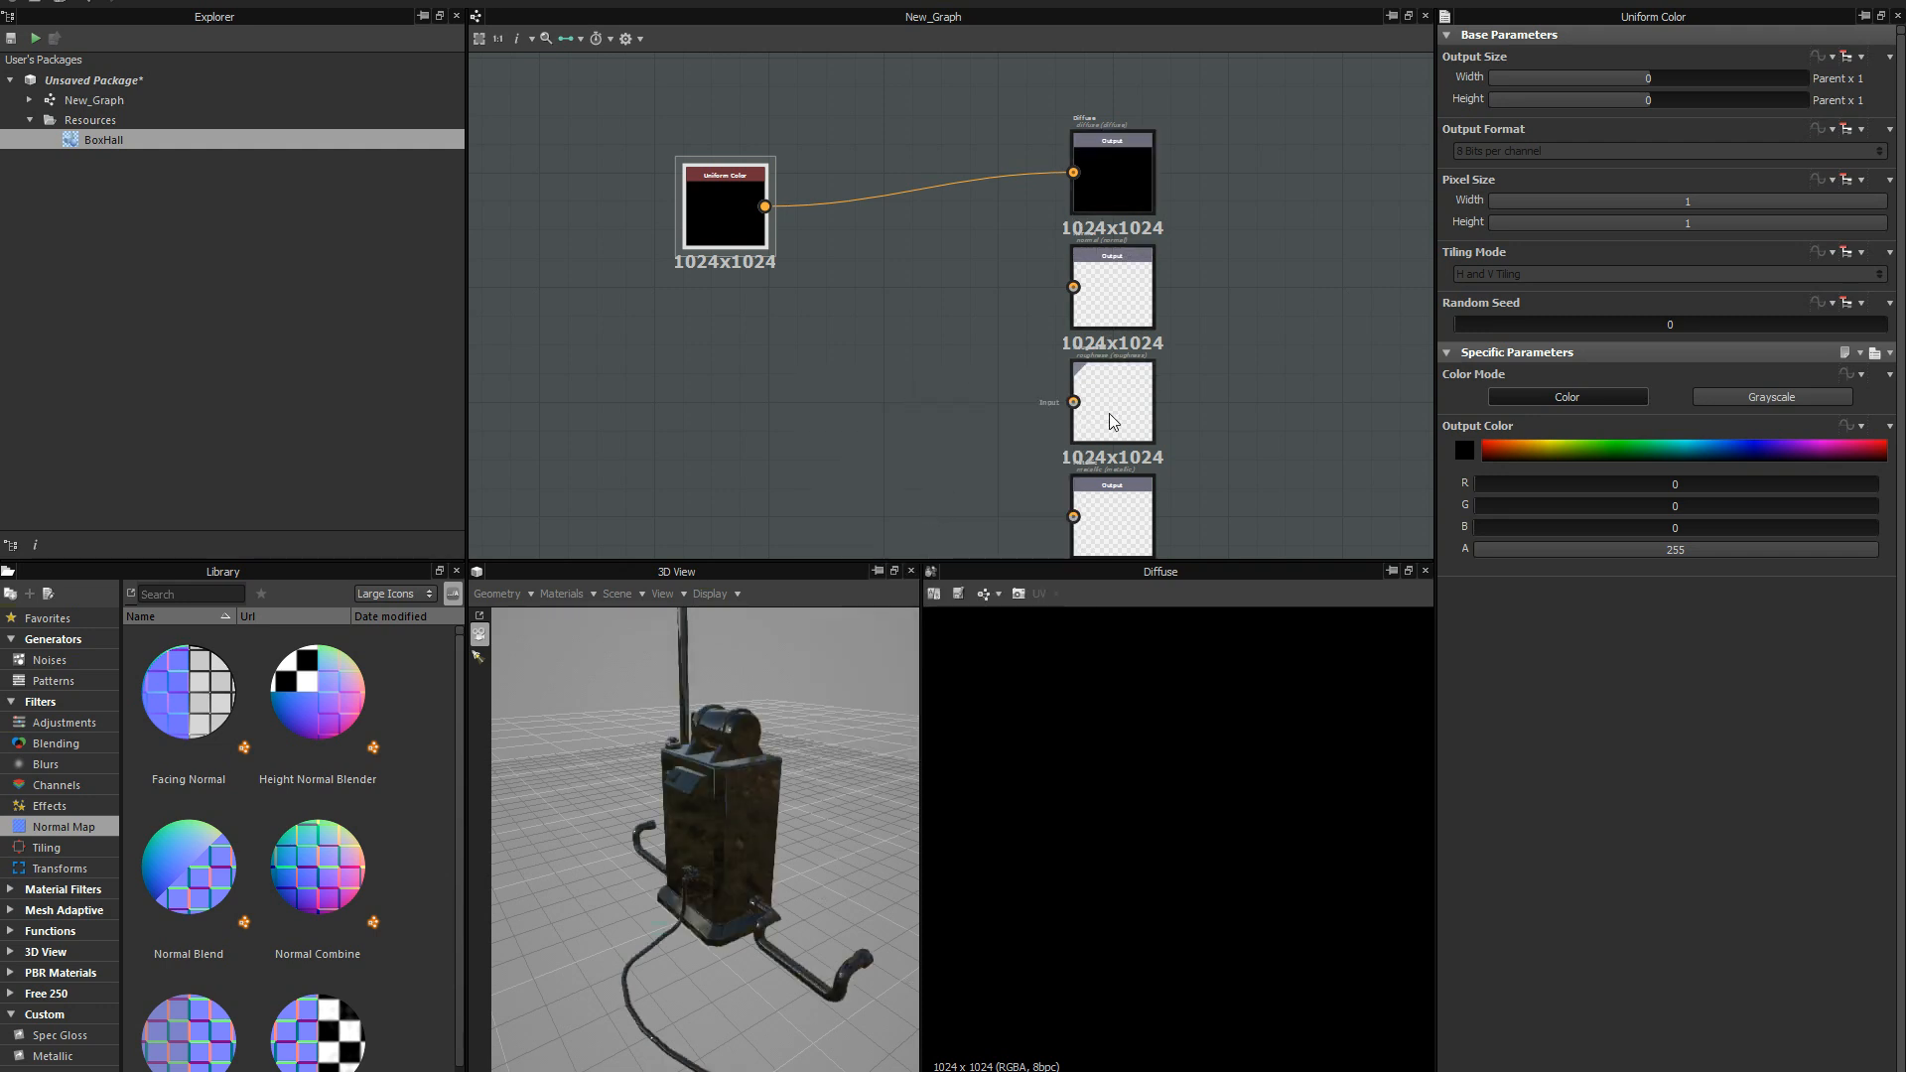
{"action": "middle_click_drag", "start_coordinate": [943, 460], "coordinate": [903, 426]}
{"action": "middle_click_drag", "start_coordinate": [1056, 164], "coordinate": [1030, 234]}
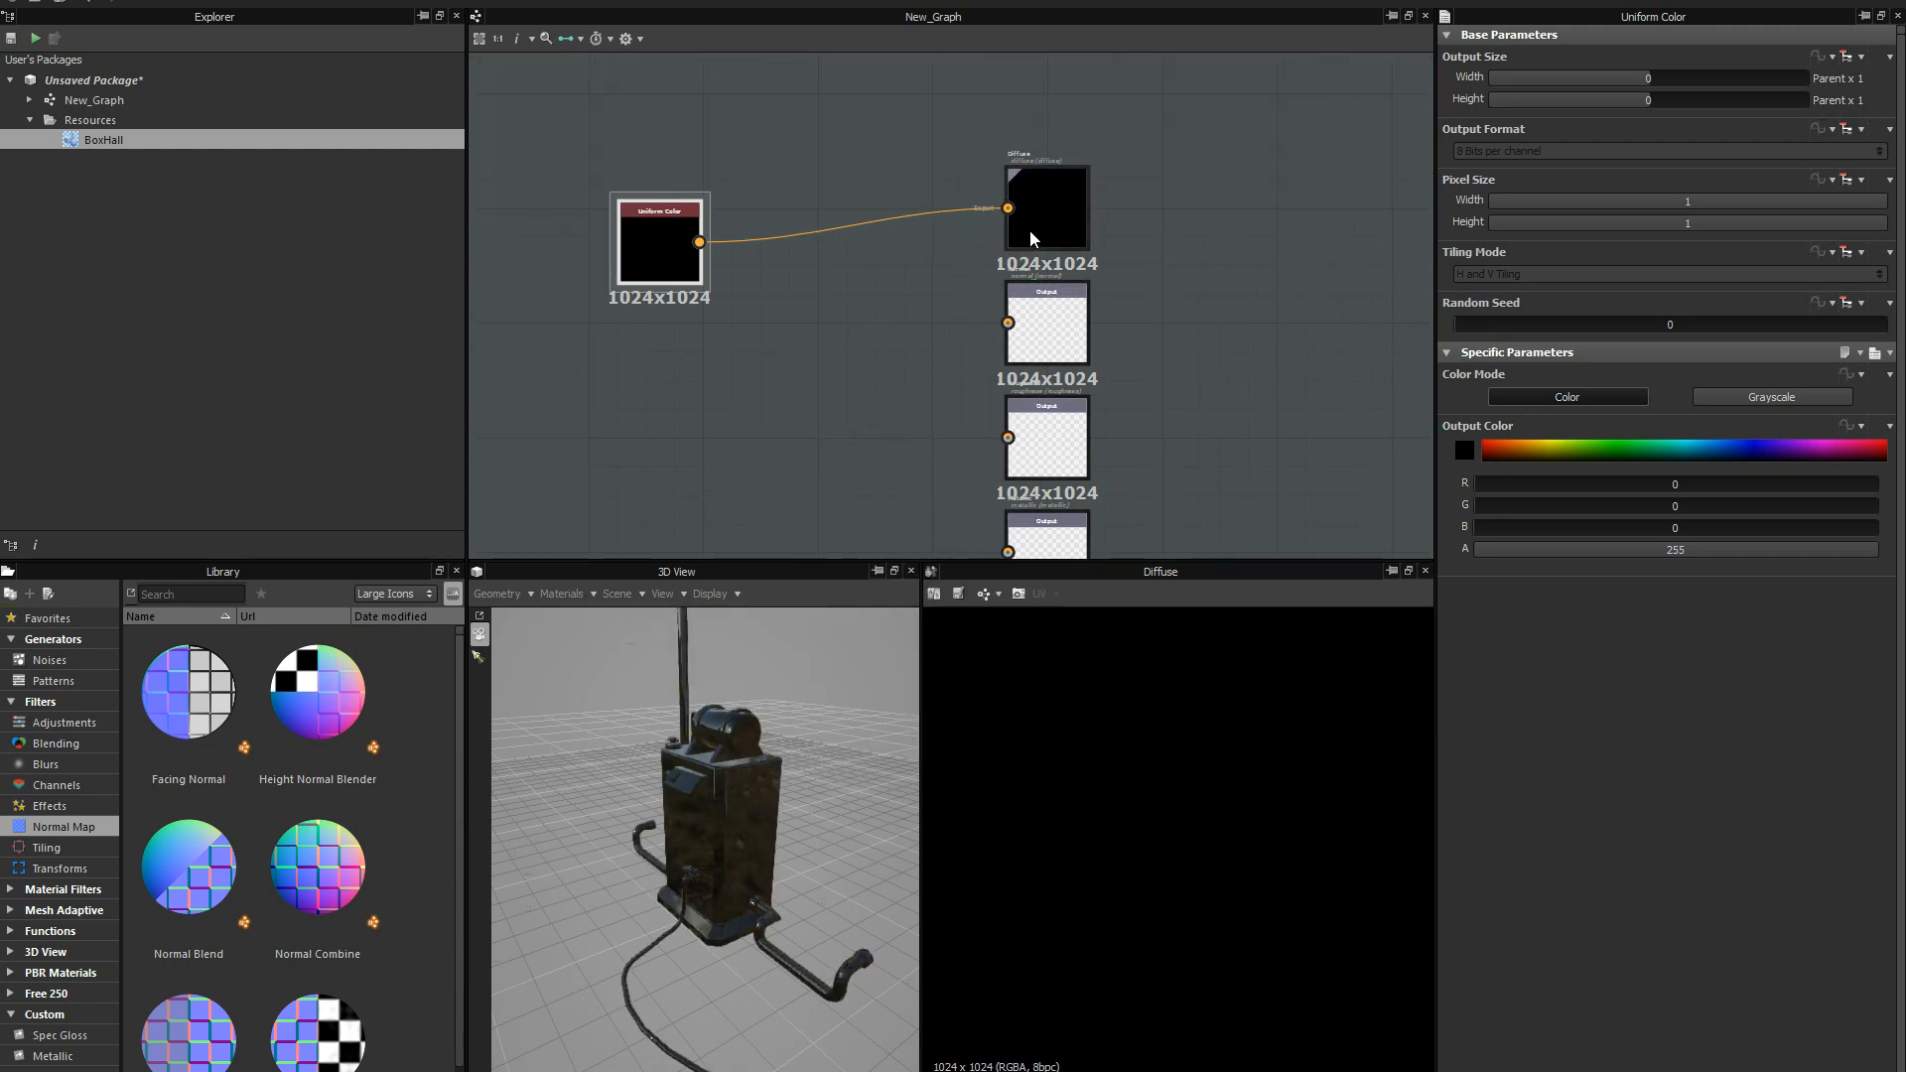
Examine the Diffuse, Normal, Roughness and Metallic output nodes and the Output entry among the nodes that can be added.
{"action": "scroll", "coordinate": [1090, 243], "scroll_direction": "up", "scroll_amount": 5}
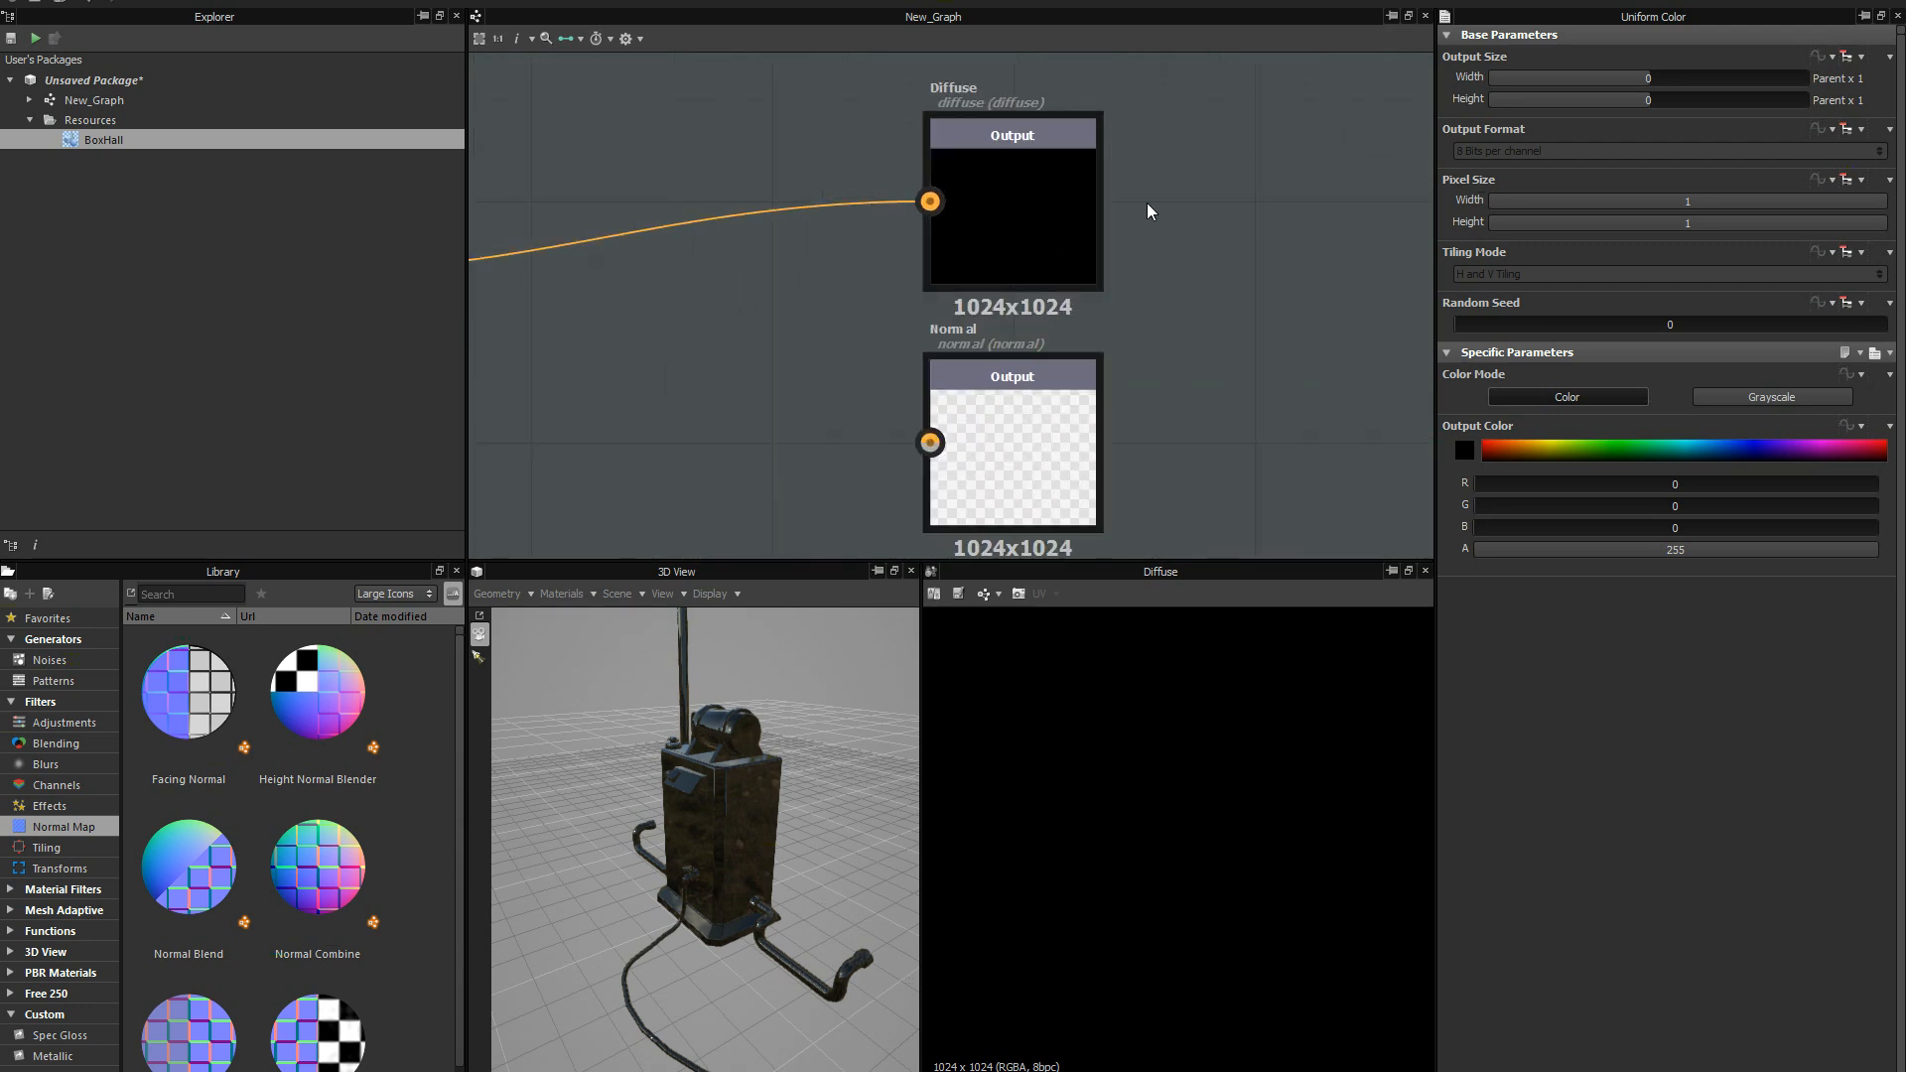
{"action": "middle_click_drag", "start_coordinate": [1098, 199], "coordinate": [1086, 195]}
{"action": "middle_click_drag", "start_coordinate": [1028, 251], "coordinate": [1034, 93]}
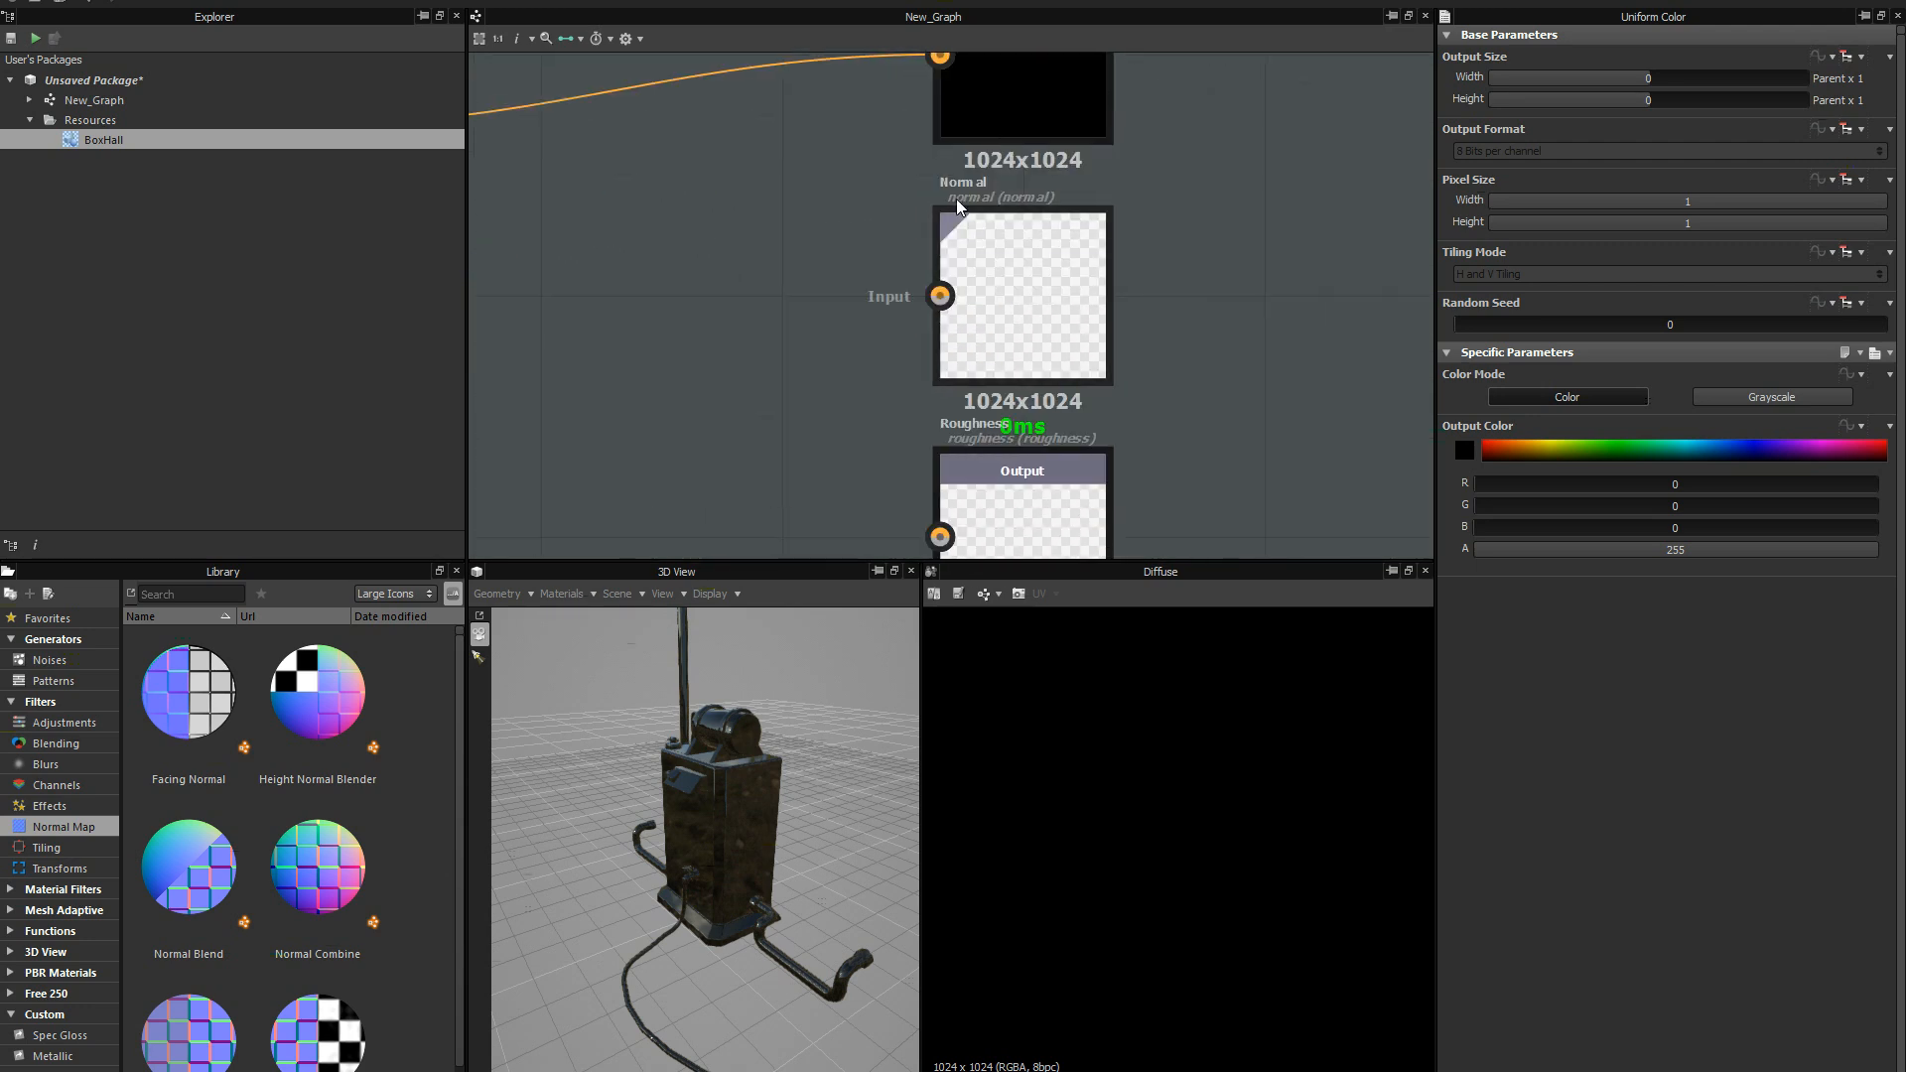
{"action": "middle_click_drag", "start_coordinate": [1030, 314], "coordinate": [1043, 86]}
{"action": "middle_click_drag", "start_coordinate": [1003, 341], "coordinate": [994, 208]}
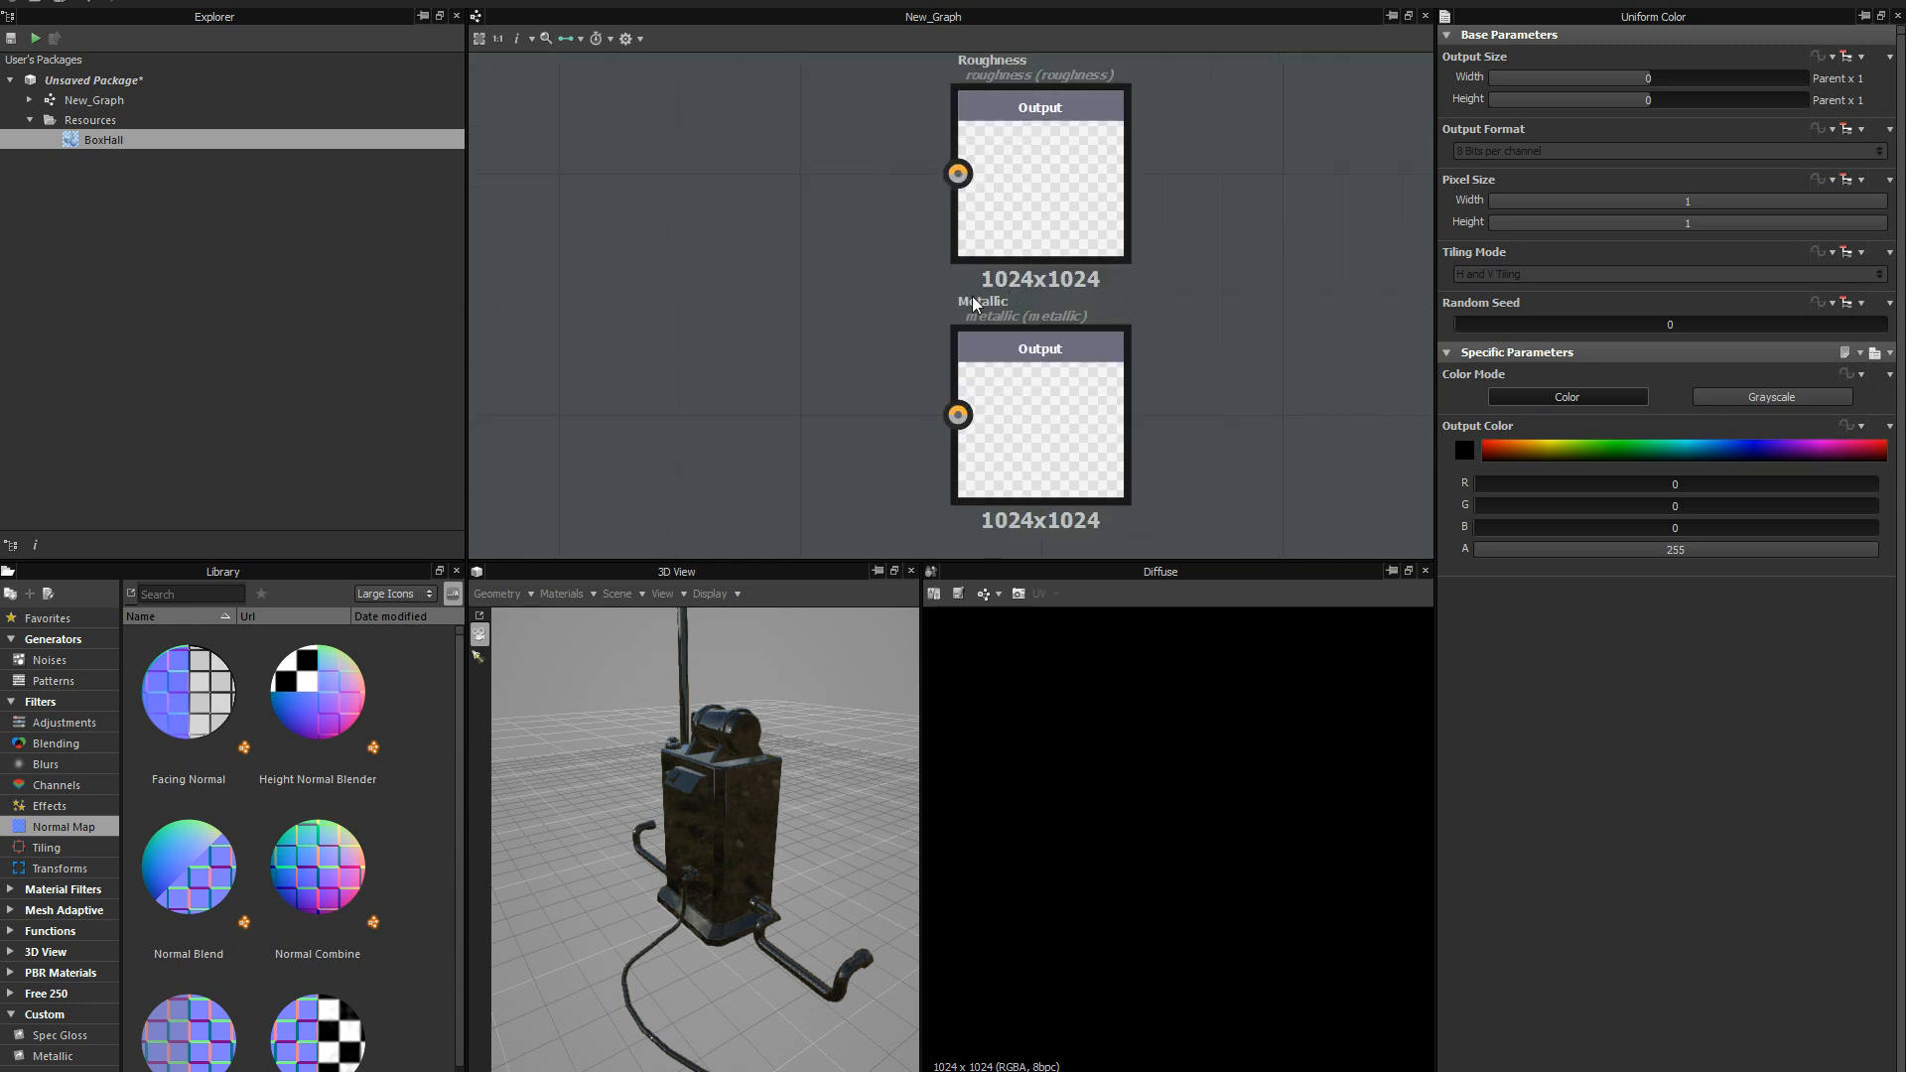
{"action": "scroll", "coordinate": [1200, 255], "scroll_direction": "up", "scroll_amount": 1}
{"action": "middle_click_drag", "start_coordinate": [1201, 255], "coordinate": [1169, 271]}
{"action": "scroll", "coordinate": [1168, 271], "scroll_direction": "down", "scroll_amount": 2}
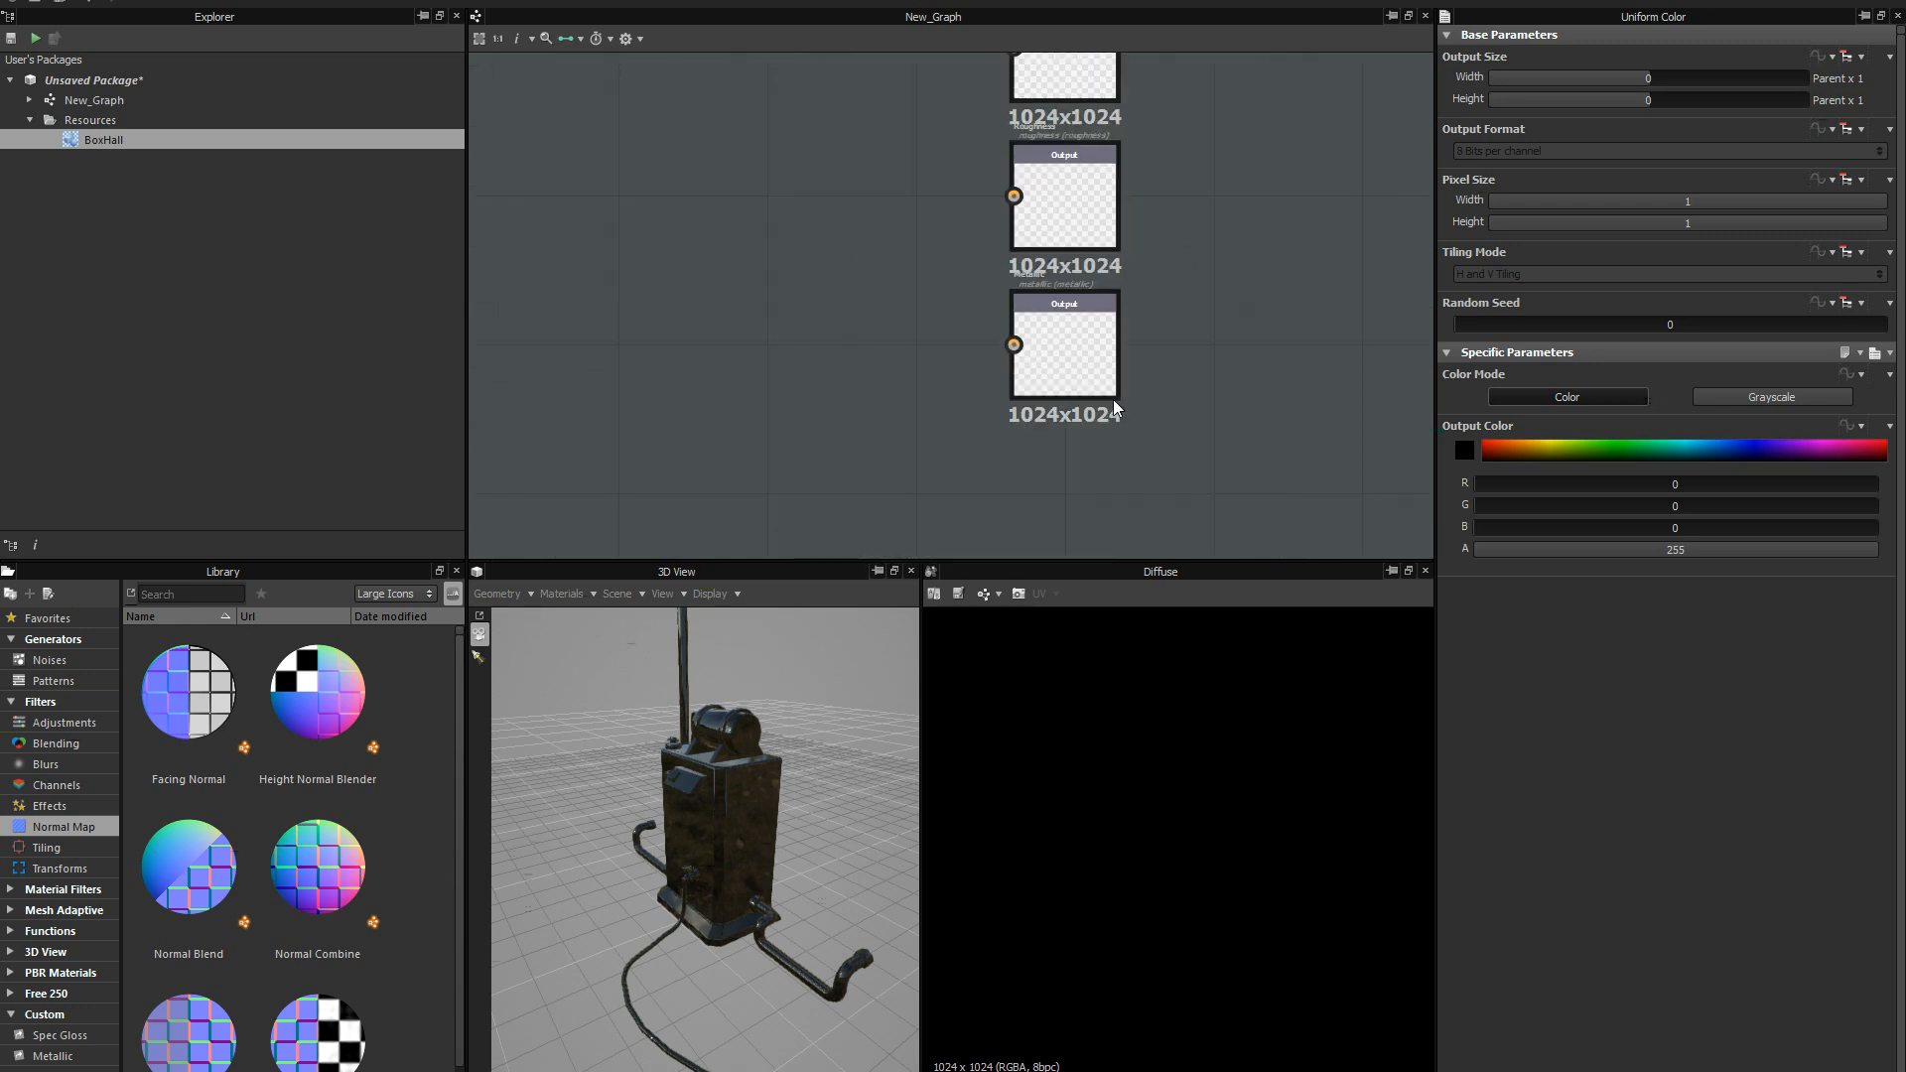
{"action": "right_click", "coordinate": [1080, 481]}
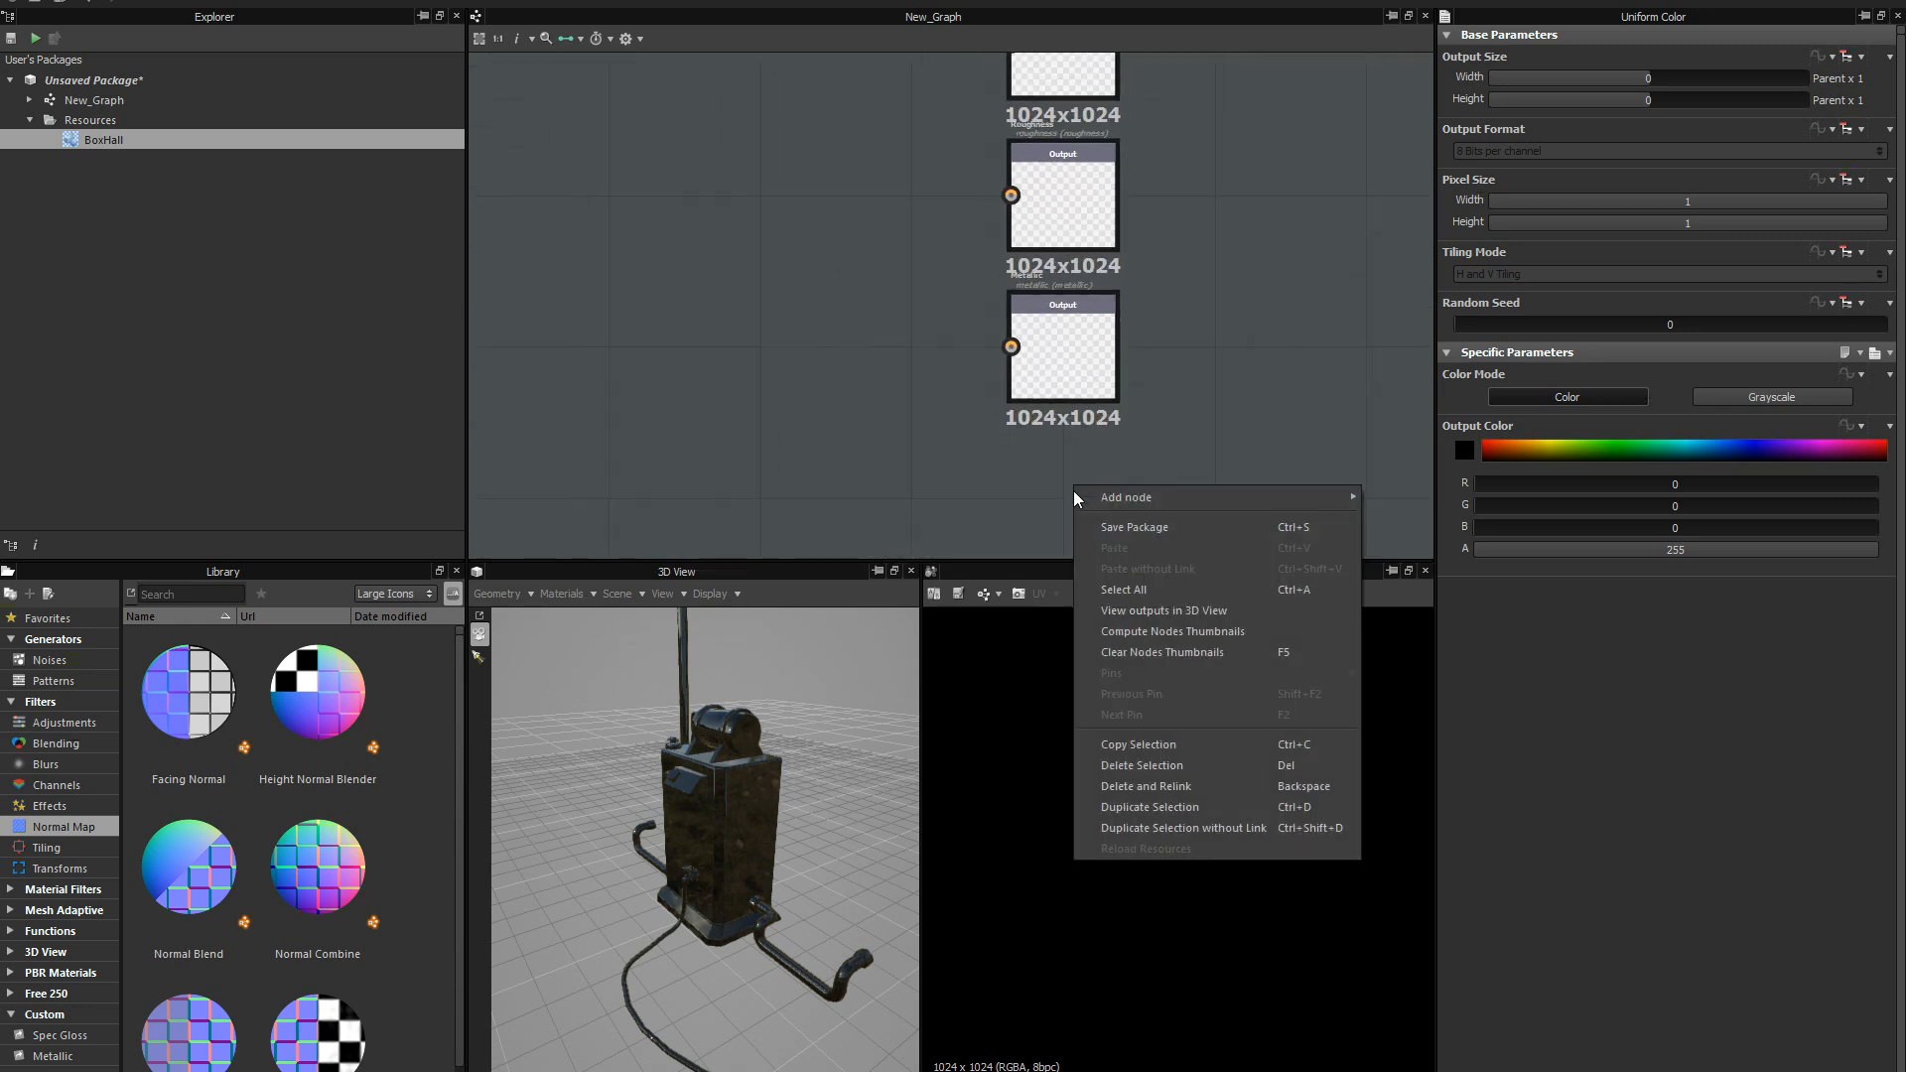
{"action": "mouse_move", "coordinate": [1336, 501]}
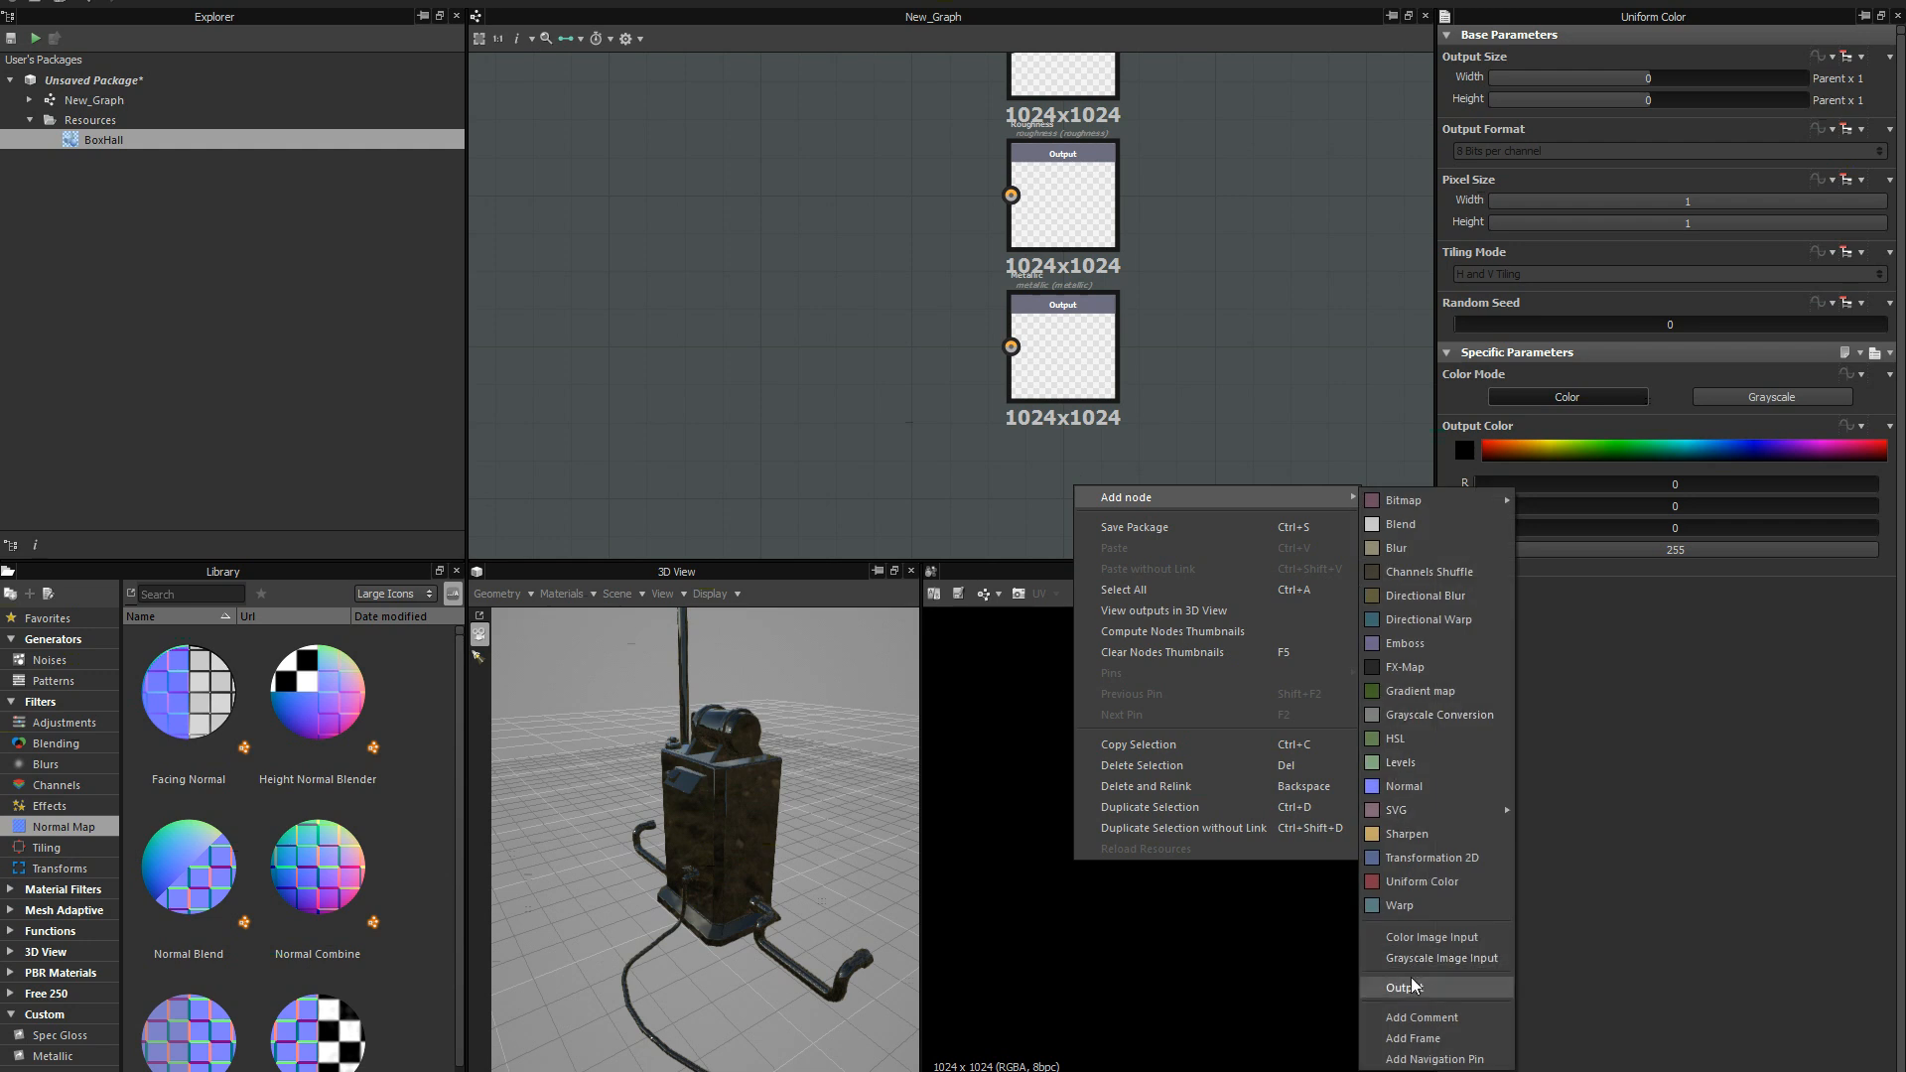
{"action": "middle_click_drag", "start_coordinate": [843, 264], "coordinate": [882, 357]}
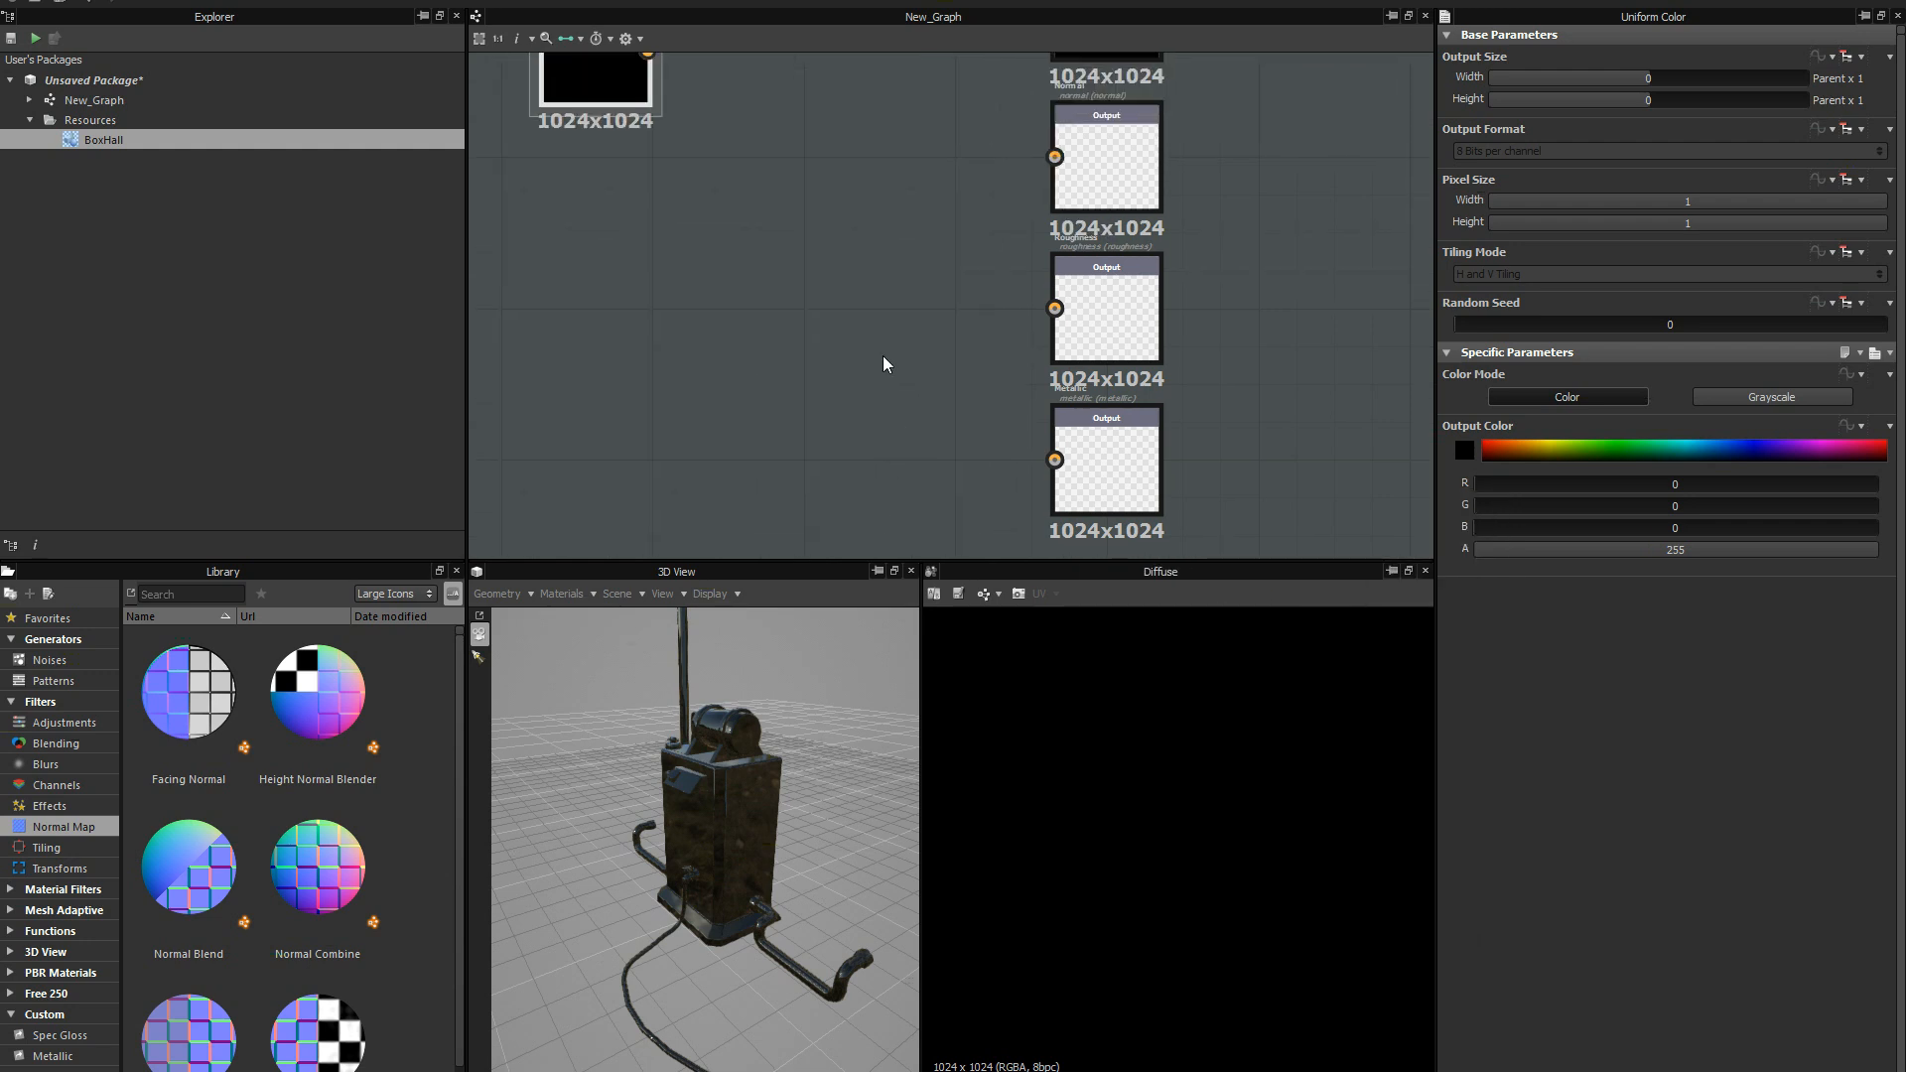
{"action": "scroll", "coordinate": [858, 303], "scroll_direction": "down", "scroll_amount": 6}
{"action": "middle_click_drag", "start_coordinate": [824, 273], "coordinate": [913, 350]}
{"action": "scroll", "coordinate": [894, 383], "scroll_direction": "up", "scroll_amount": 1}
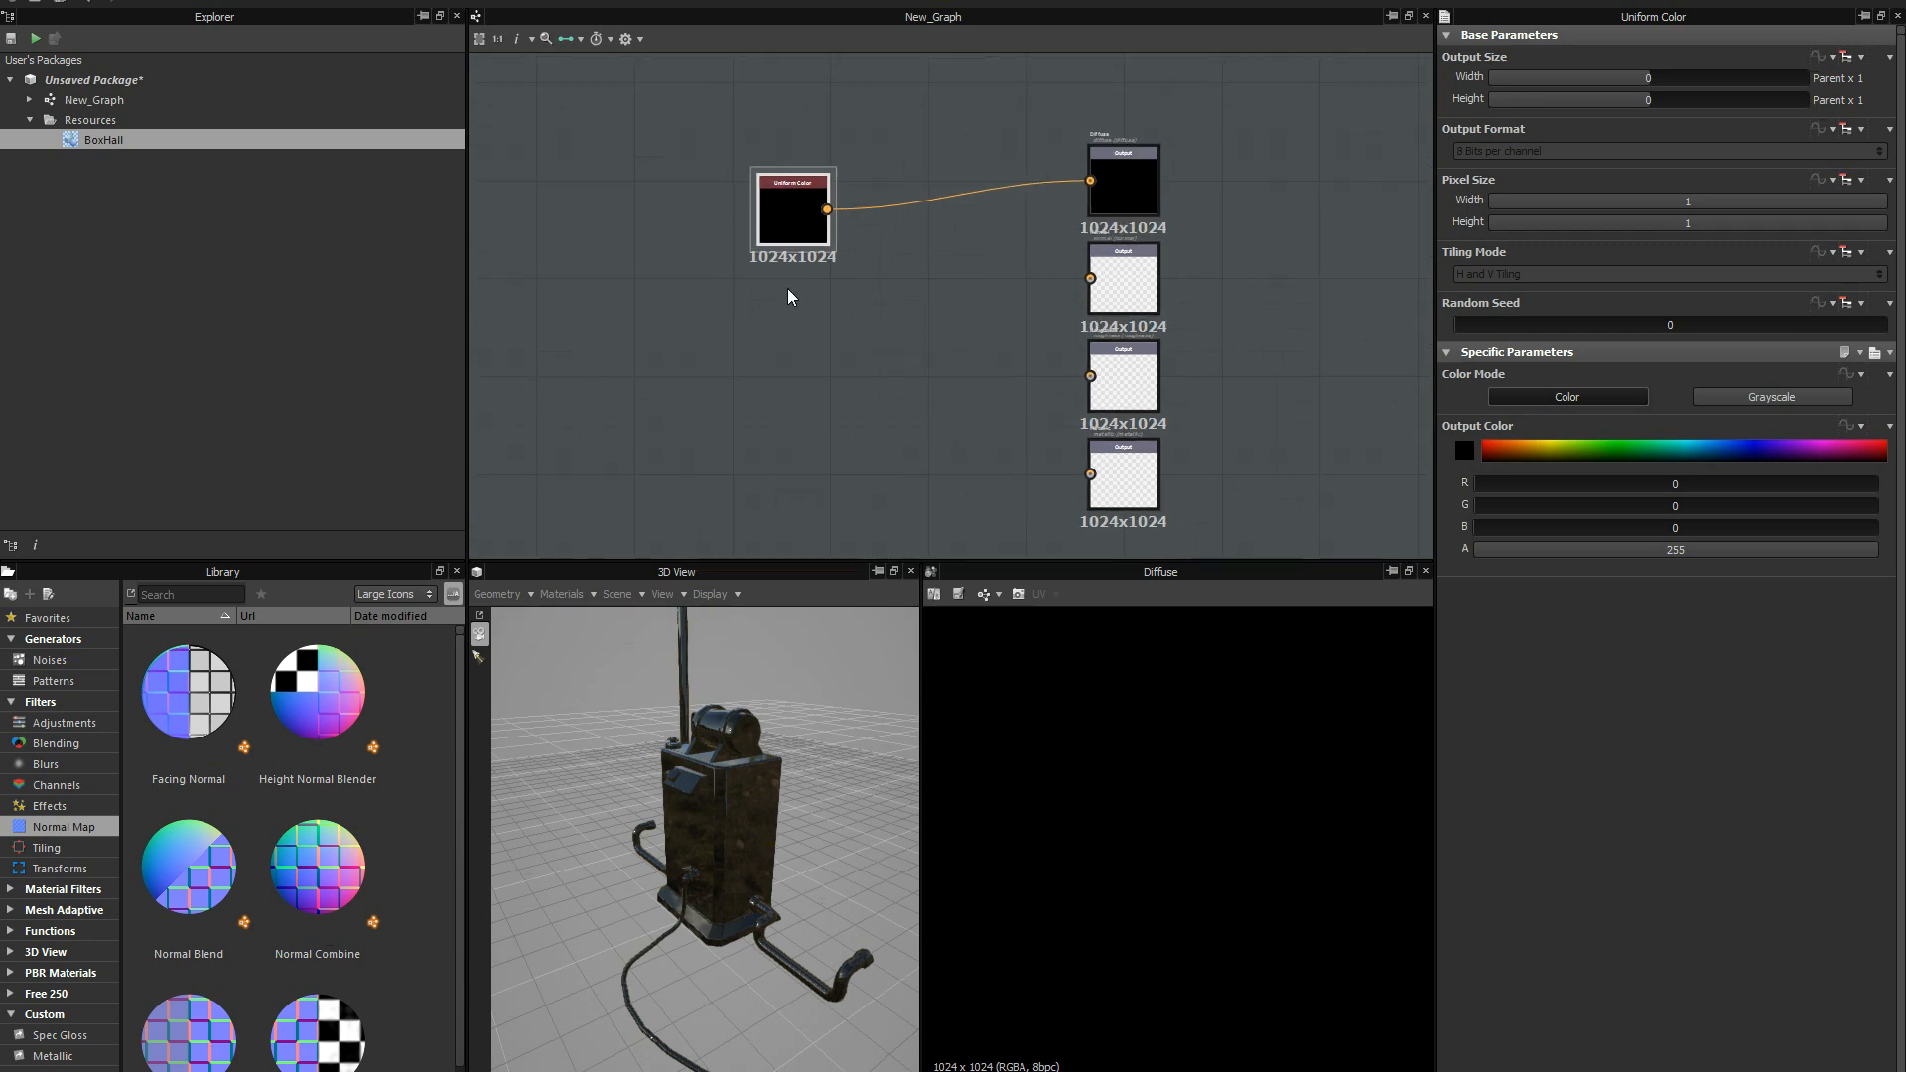
Move the Uniform Color node slightly and set its output color to green with R 21, G 144 and B 0.
{"action": "left_click_drag", "start_coordinate": [803, 219], "coordinate": [779, 210]}
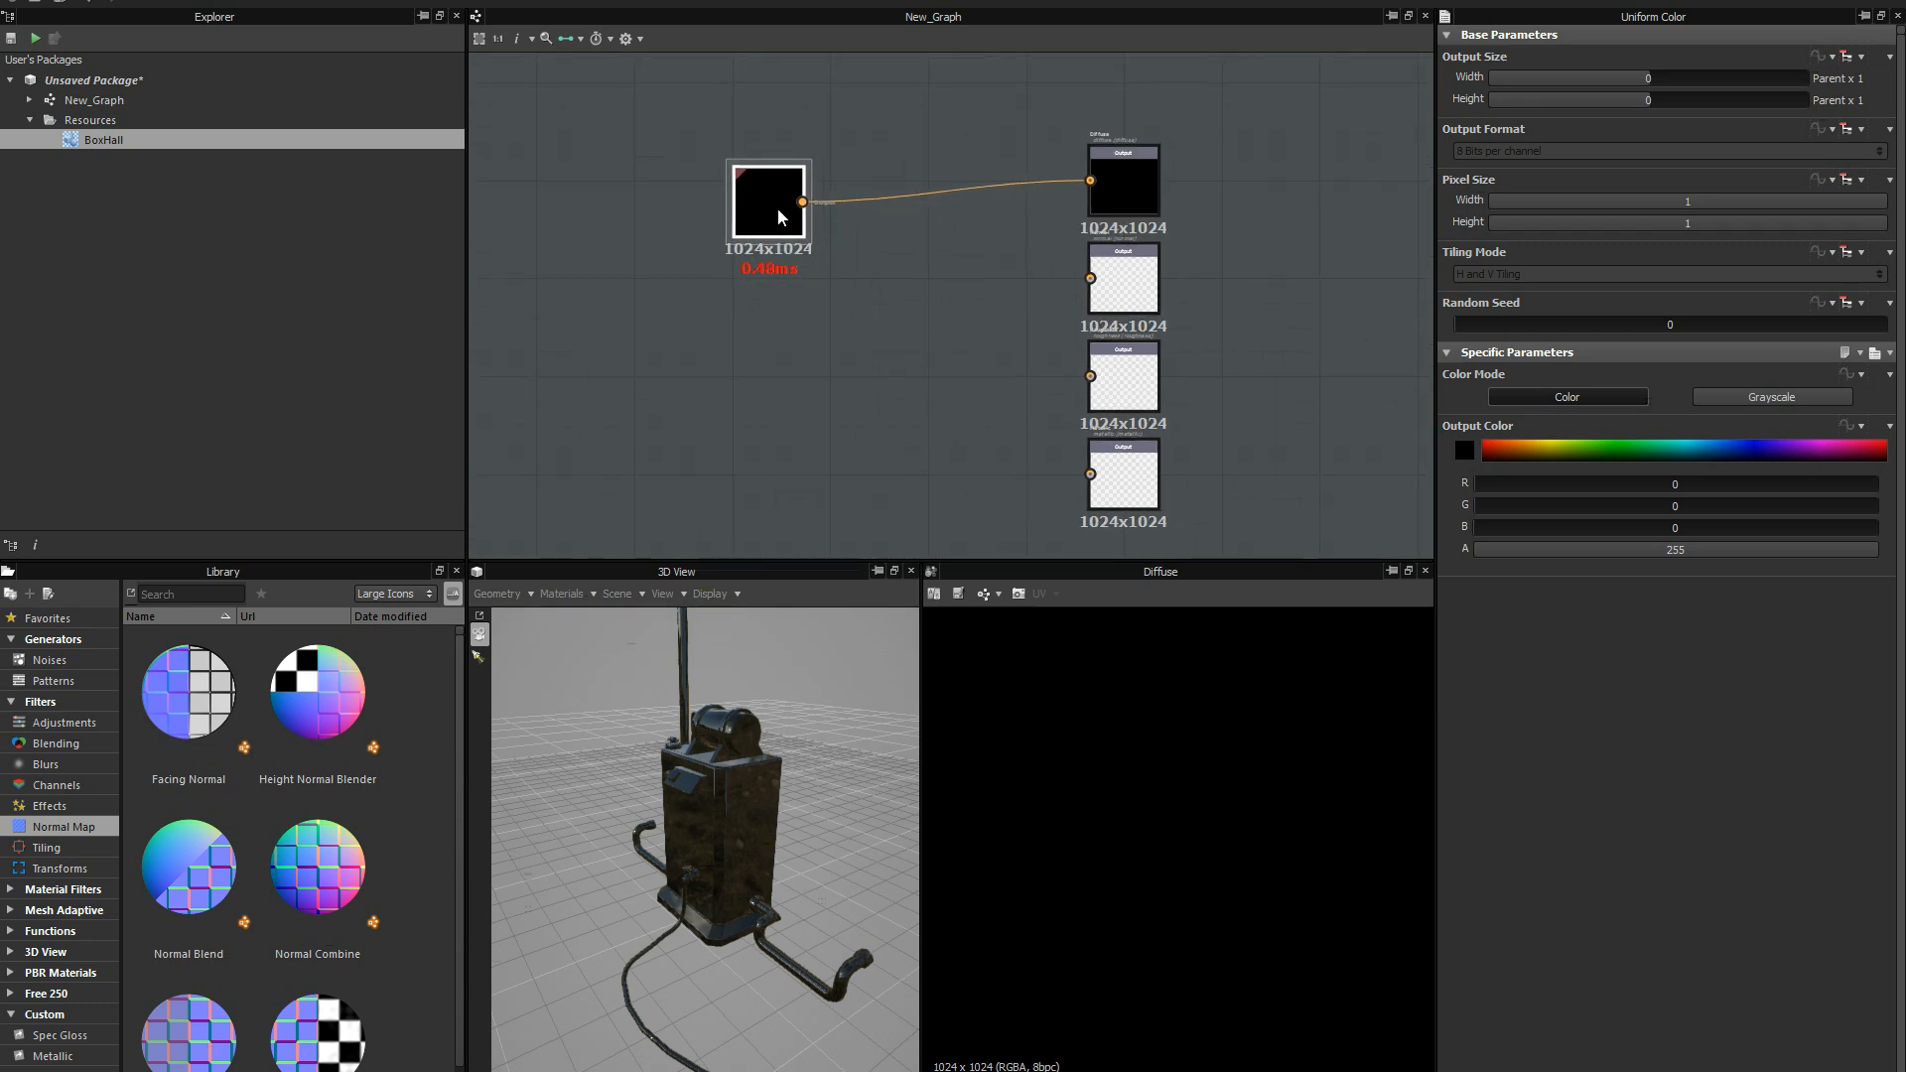
{"action": "left_click", "coordinate": [1129, 196]}
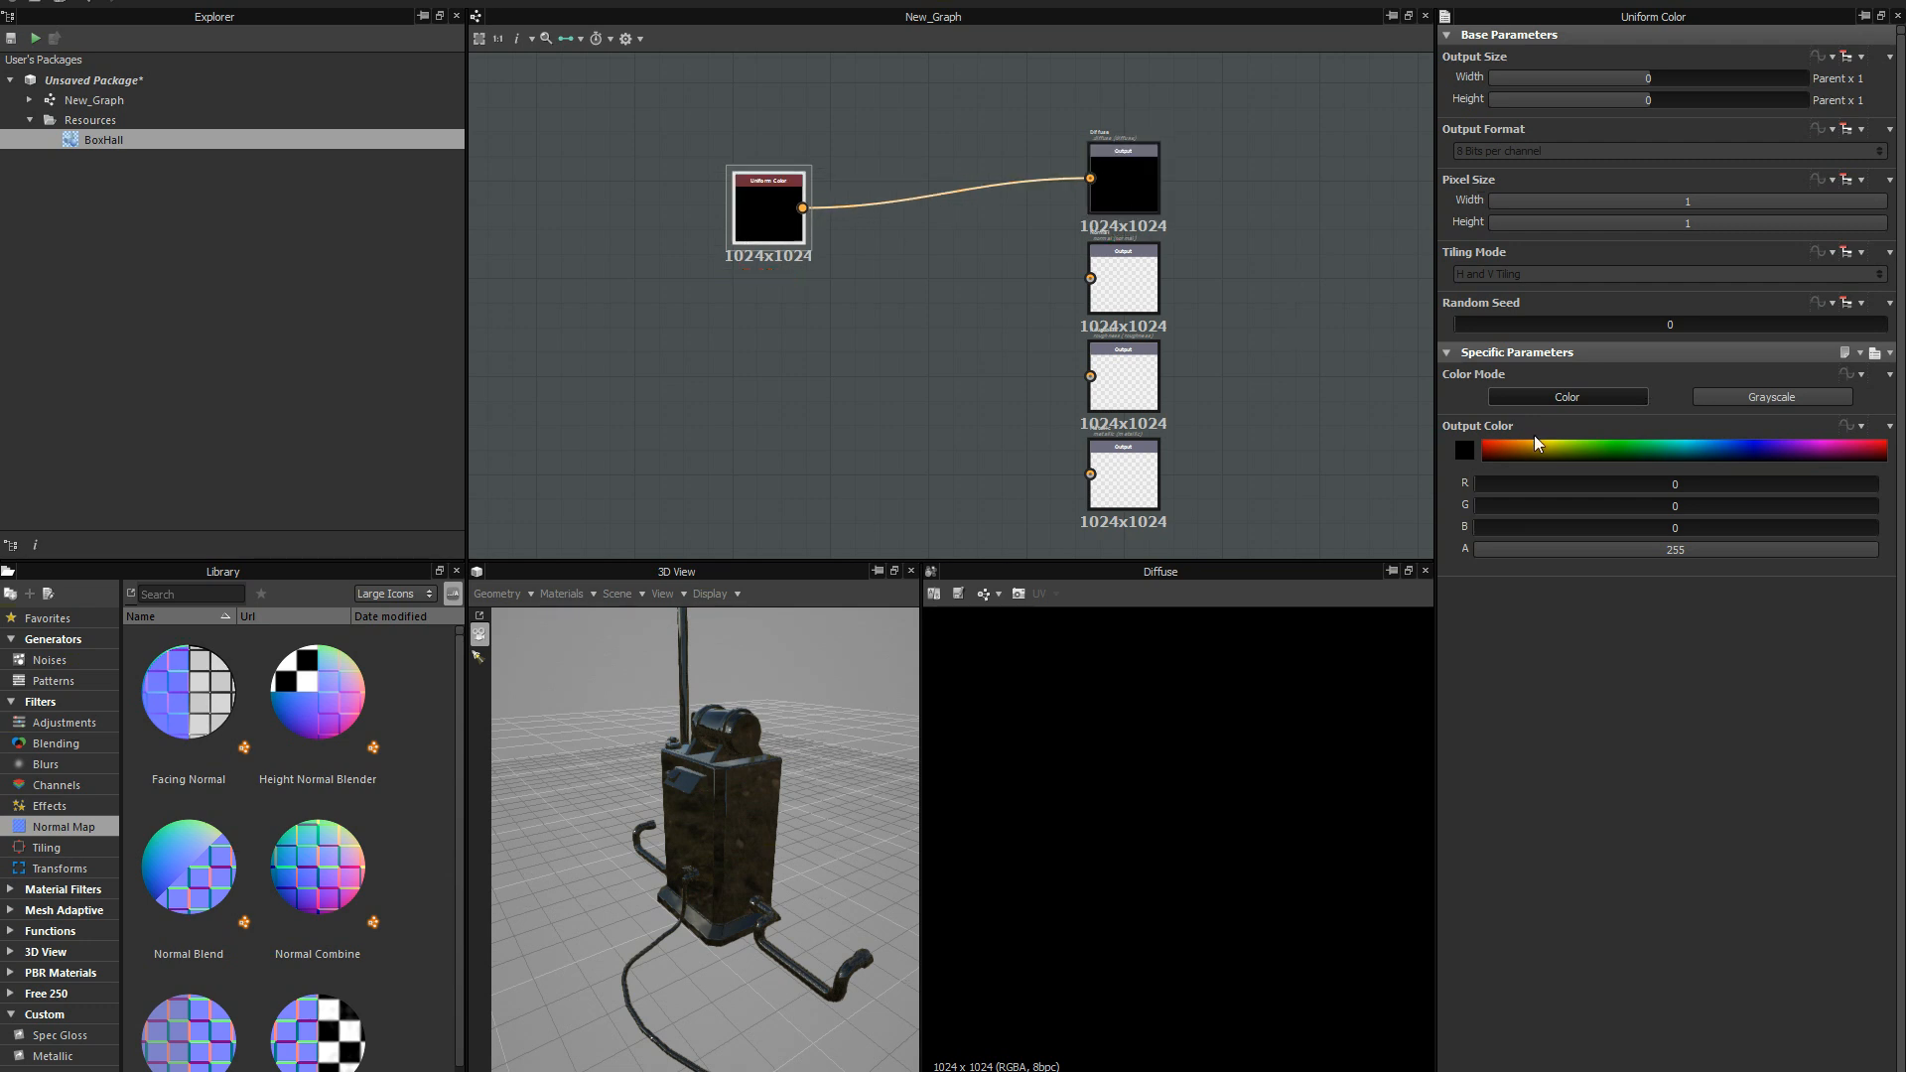
{"action": "left_click_drag", "start_coordinate": [1551, 460], "coordinate": [1598, 447]}
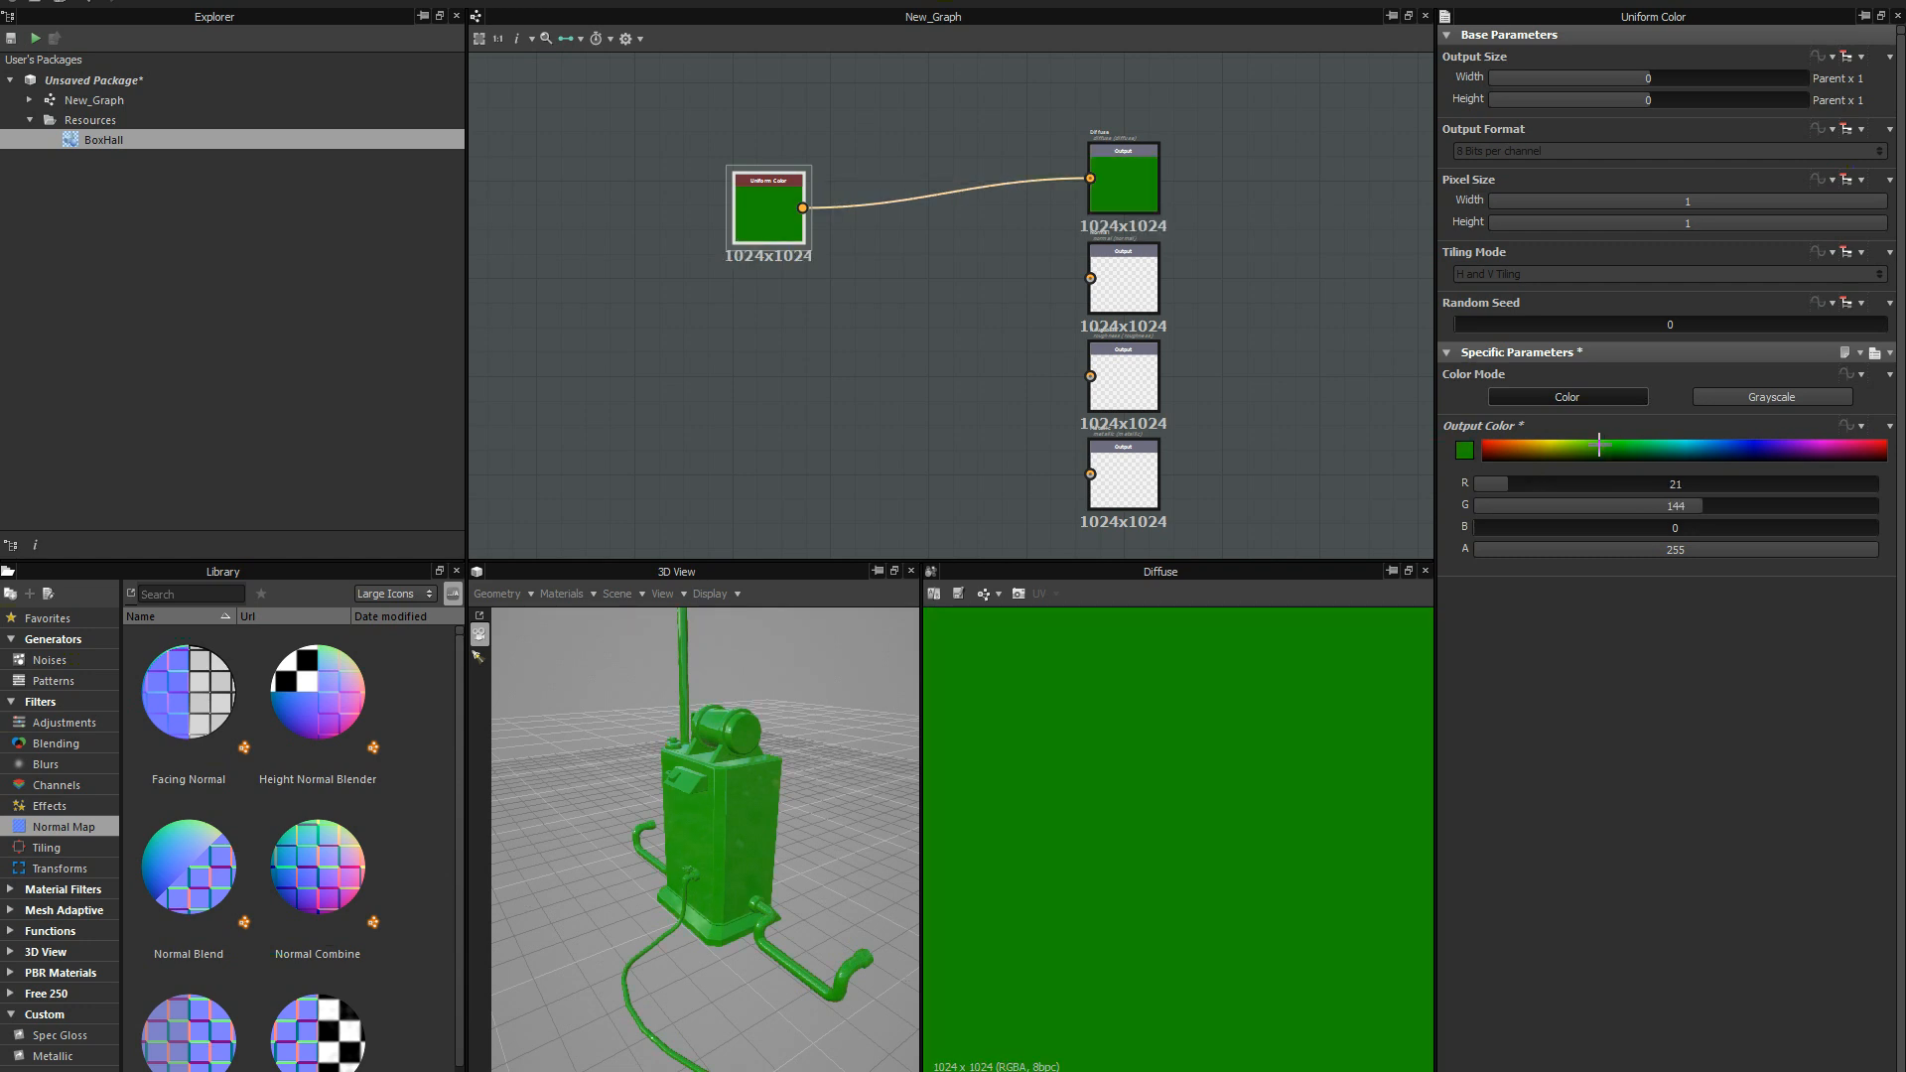
Inspect the Normal, Roughness and Metallic outputs below the connected Diffuse output.
{"action": "scroll", "coordinate": [978, 261], "scroll_direction": "up", "scroll_amount": 2}
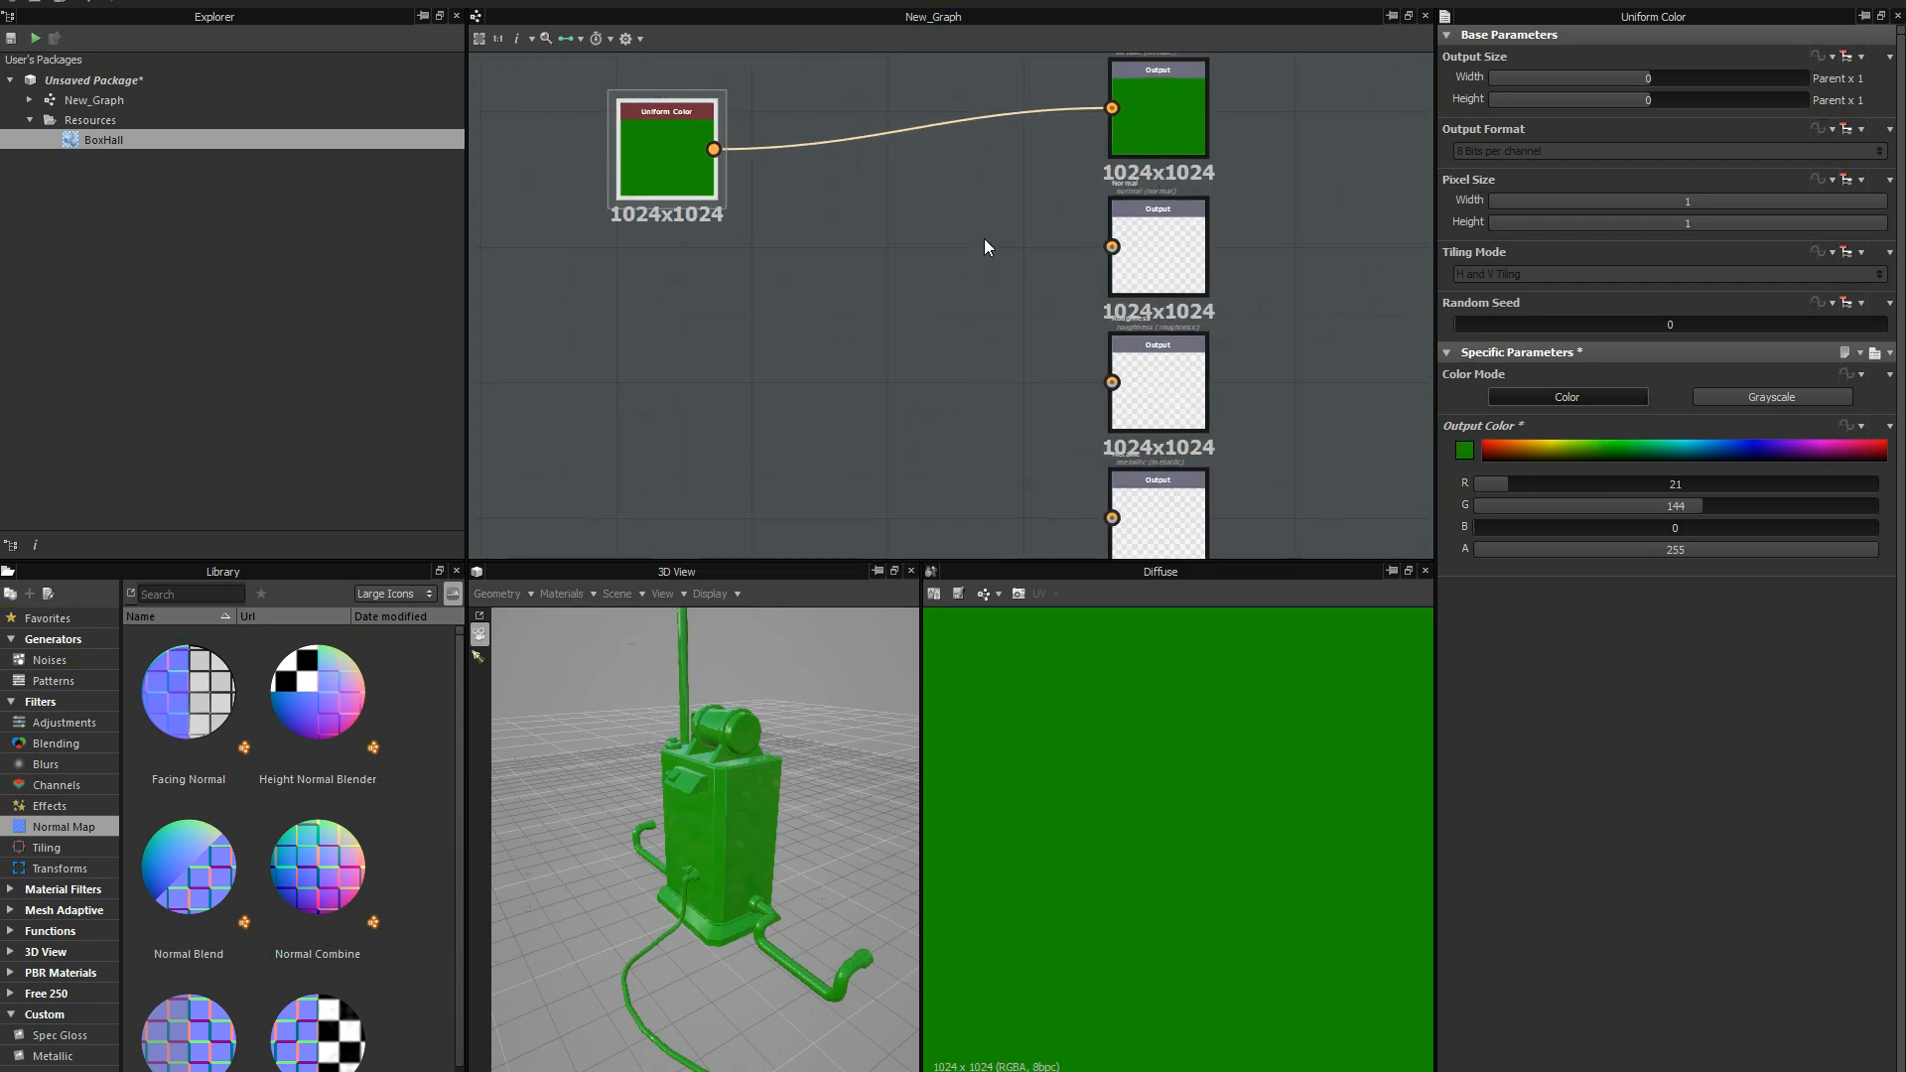
{"action": "scroll", "coordinate": [997, 256], "scroll_direction": "down", "scroll_amount": 1}
{"action": "middle_click_drag", "start_coordinate": [955, 333], "coordinate": [991, 193]}
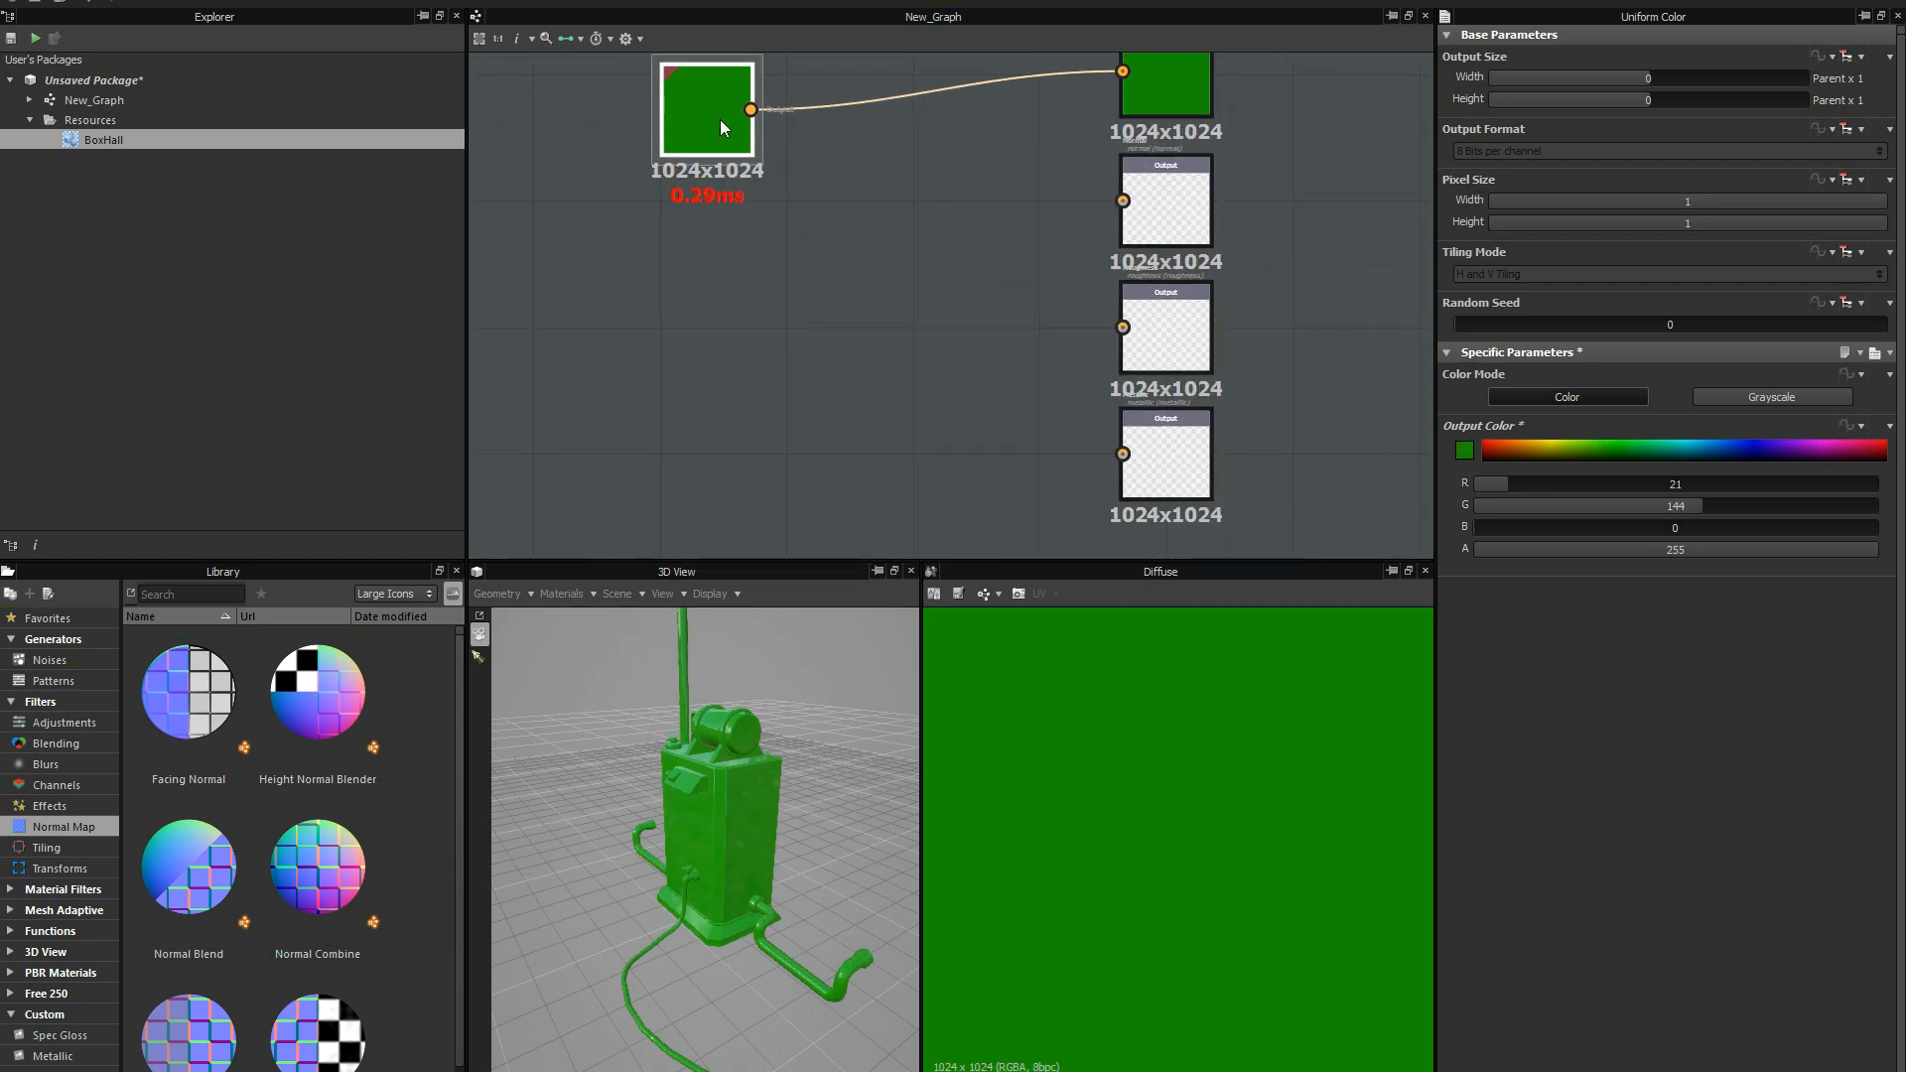
{"action": "left_click_drag", "start_coordinate": [721, 121], "coordinate": [722, 102]}
{"action": "middle_click_drag", "start_coordinate": [826, 271], "coordinate": [797, 339]}
{"action": "middle_click_drag", "start_coordinate": [997, 408], "coordinate": [877, 383]}
{"action": "scroll", "coordinate": [922, 320], "scroll_direction": "up", "scroll_amount": 1}
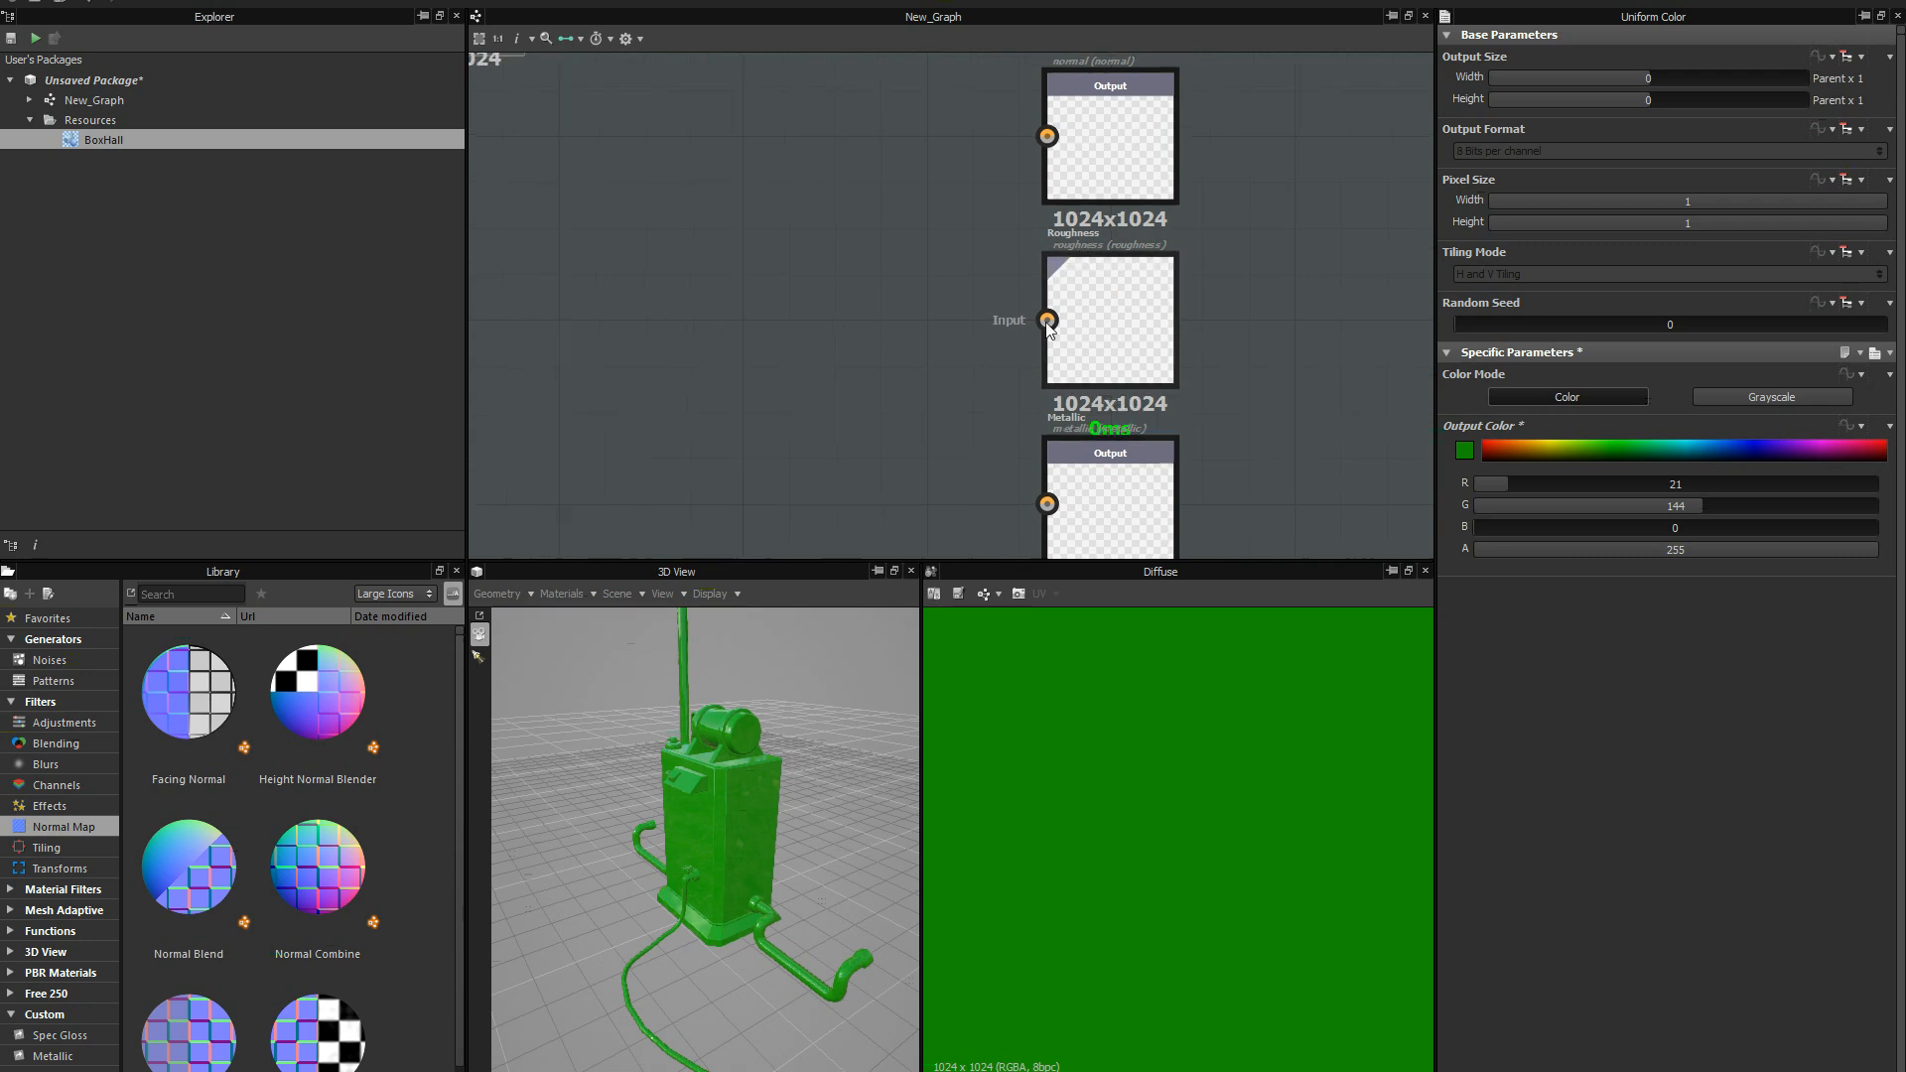
{"action": "scroll", "coordinate": [921, 326], "scroll_direction": "down", "scroll_amount": 2}
{"action": "left_click", "coordinate": [907, 320]}
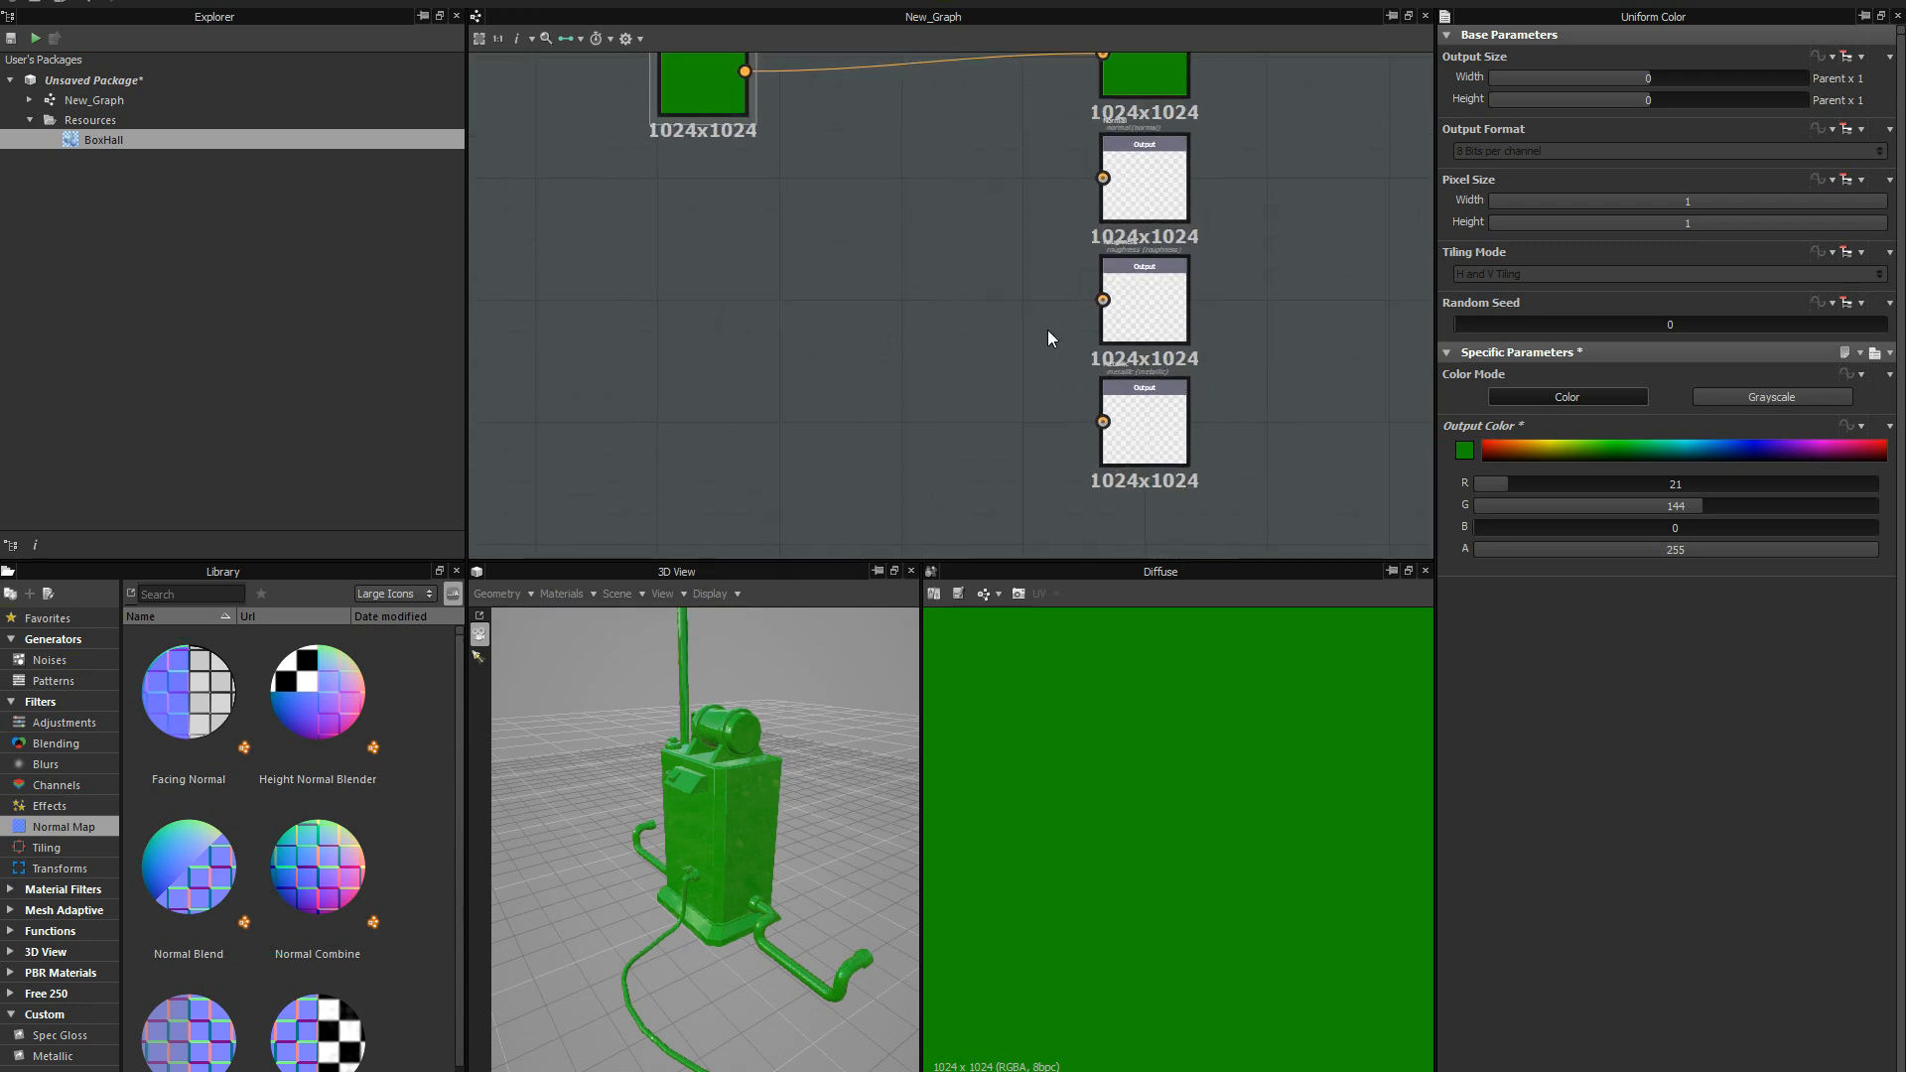
{"action": "mouse_move", "coordinate": [1013, 373]}
{"action": "middle_mouse_down"}
{"action": "mouse_move", "coordinate": [969, 370]}
{"action": "mouse_move", "coordinate": [1022, 364]}
{"action": "middle_mouse_up"}
{"action": "right_click", "coordinate": [808, 327]}
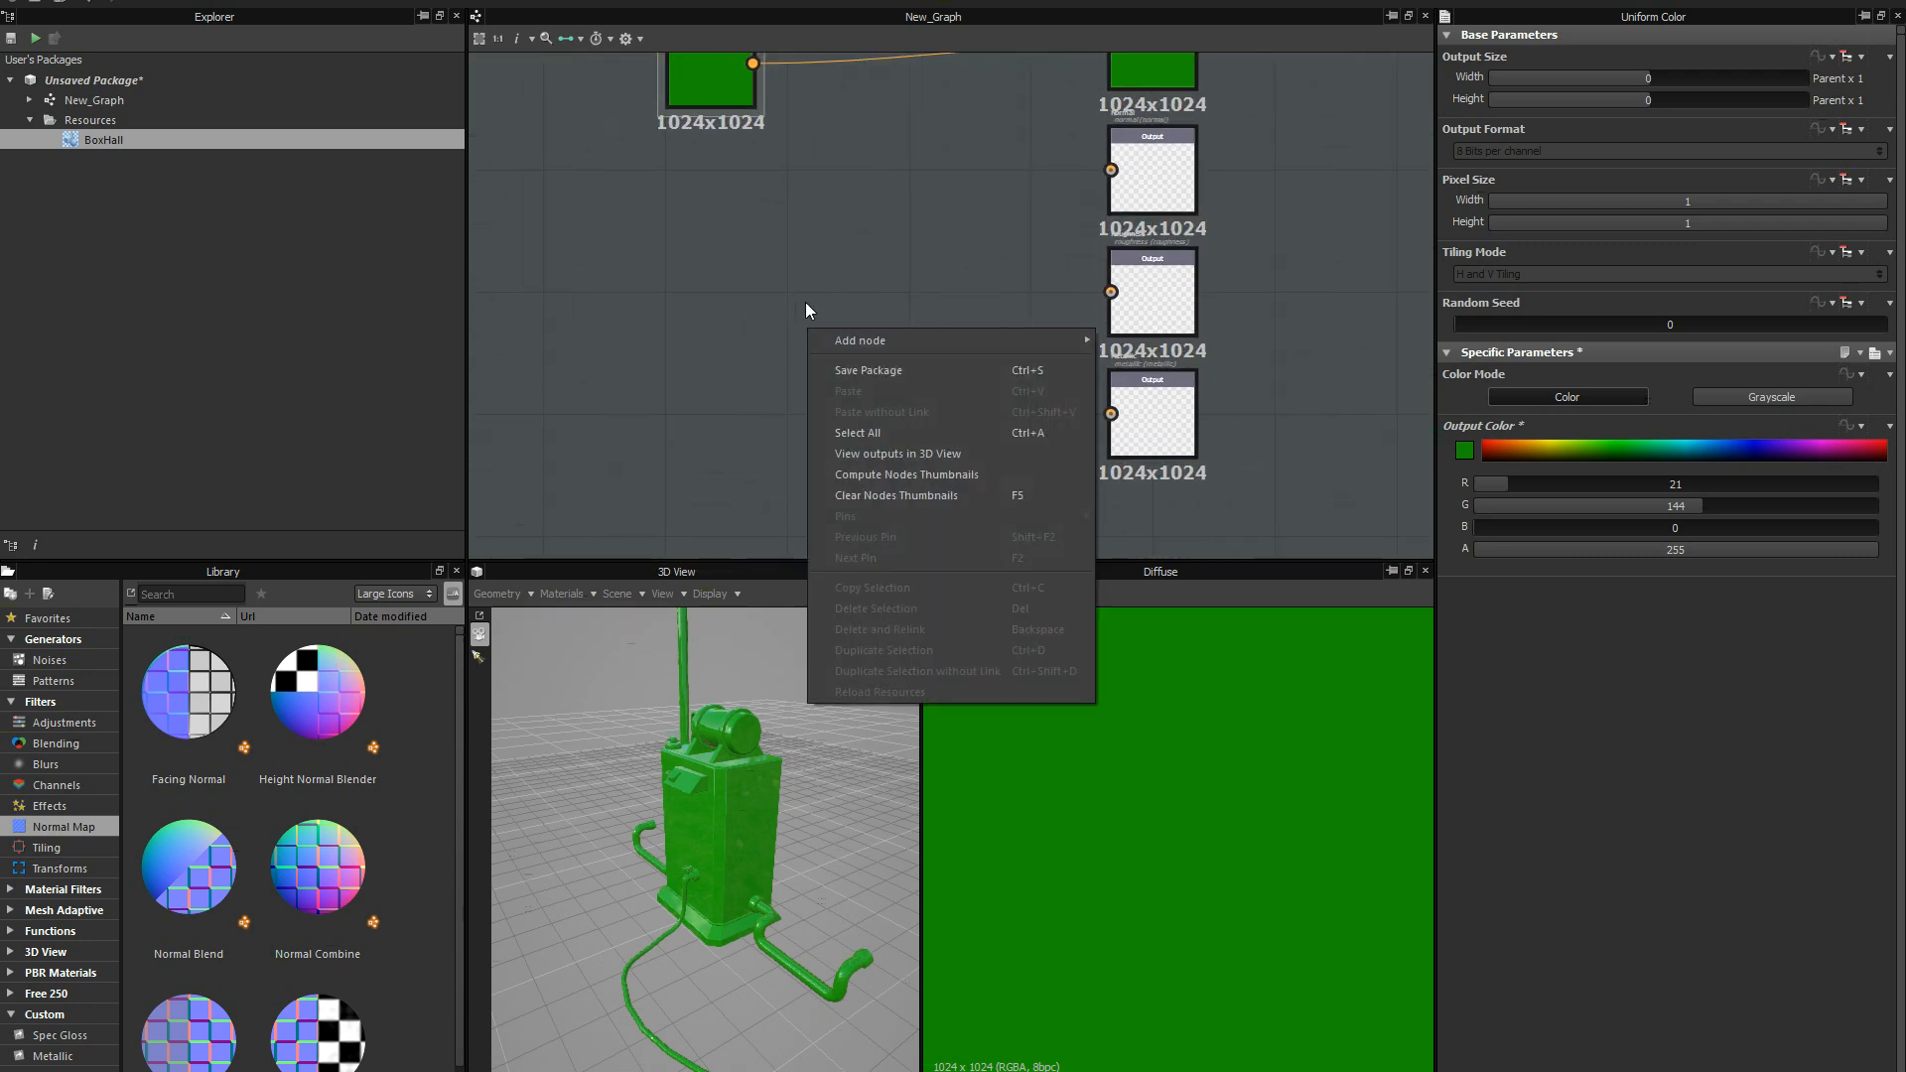
{"action": "left_click", "coordinate": [806, 302]}
{"action": "middle_click_drag", "start_coordinate": [759, 253], "coordinate": [779, 318]}
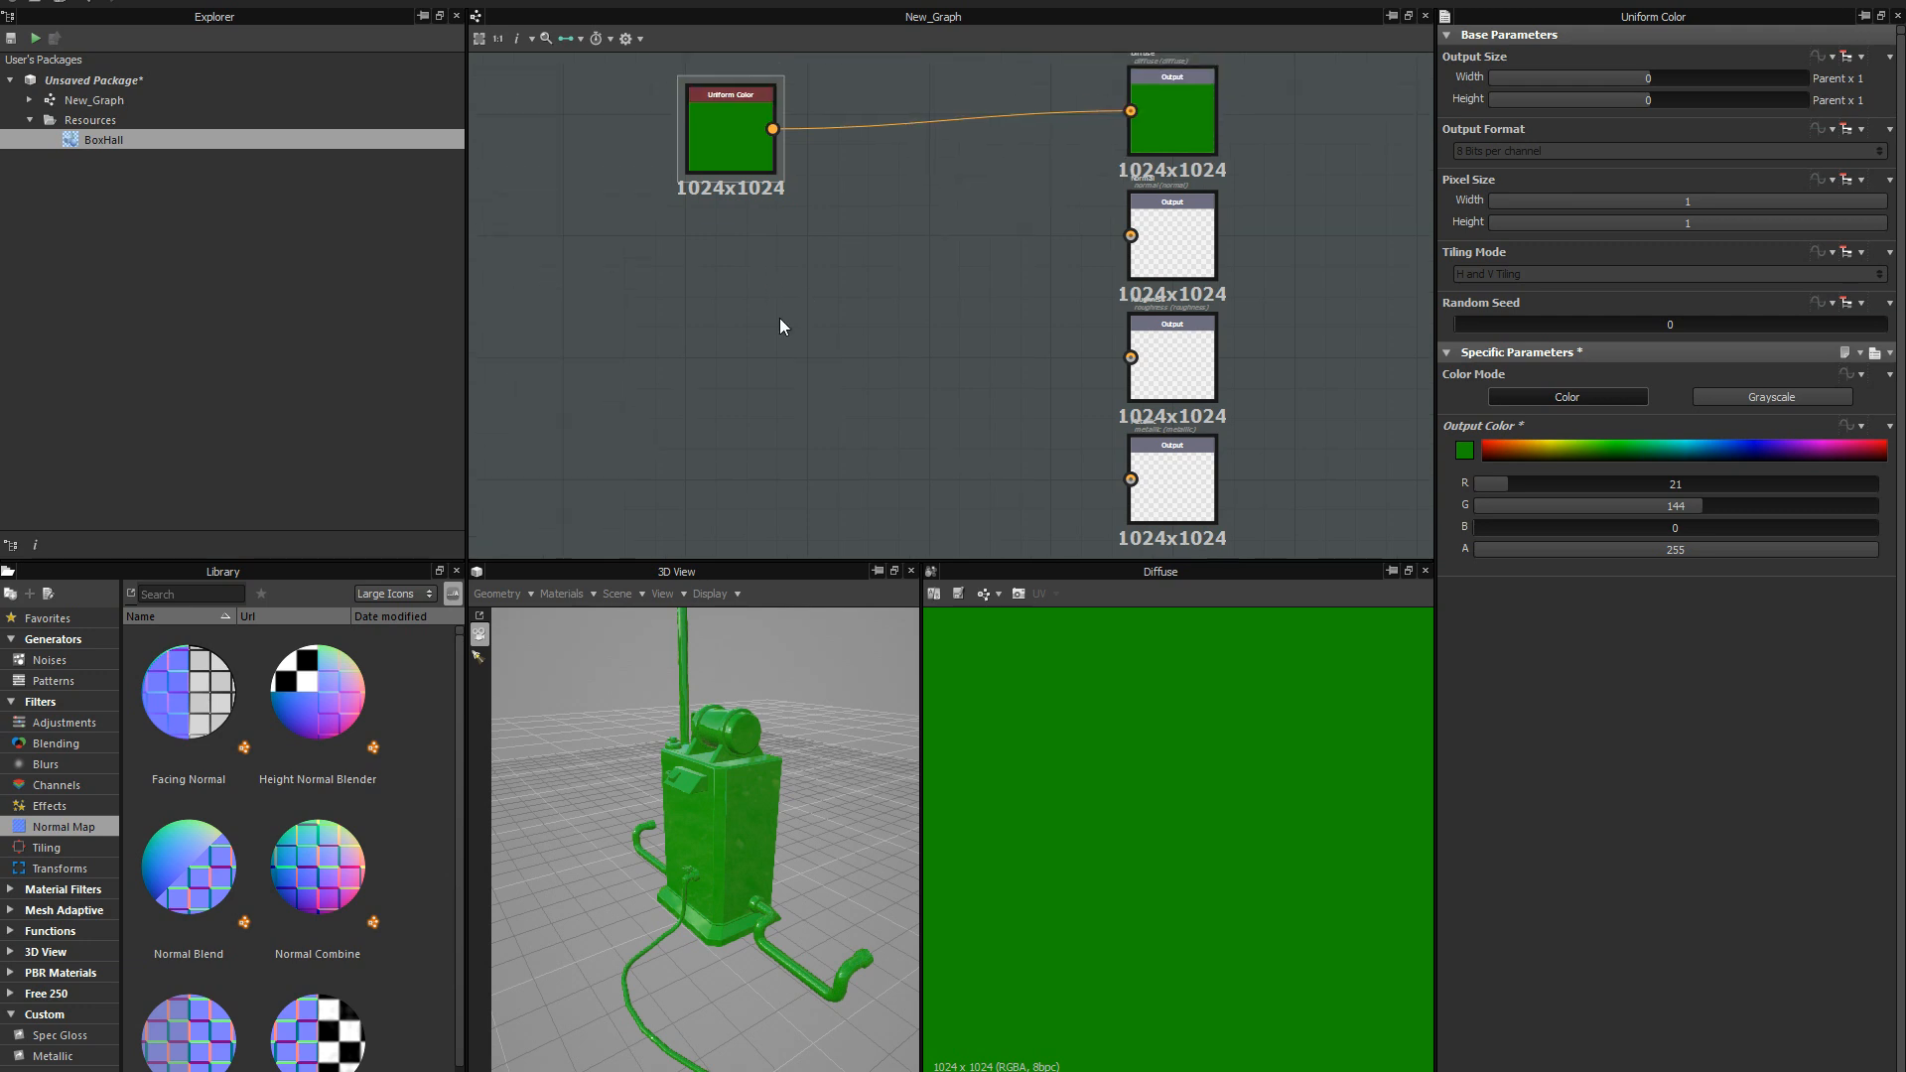
Duplicate the green Uniform Color node and place the copy directly below the original.
{"action": "left_click", "coordinate": [725, 147]}
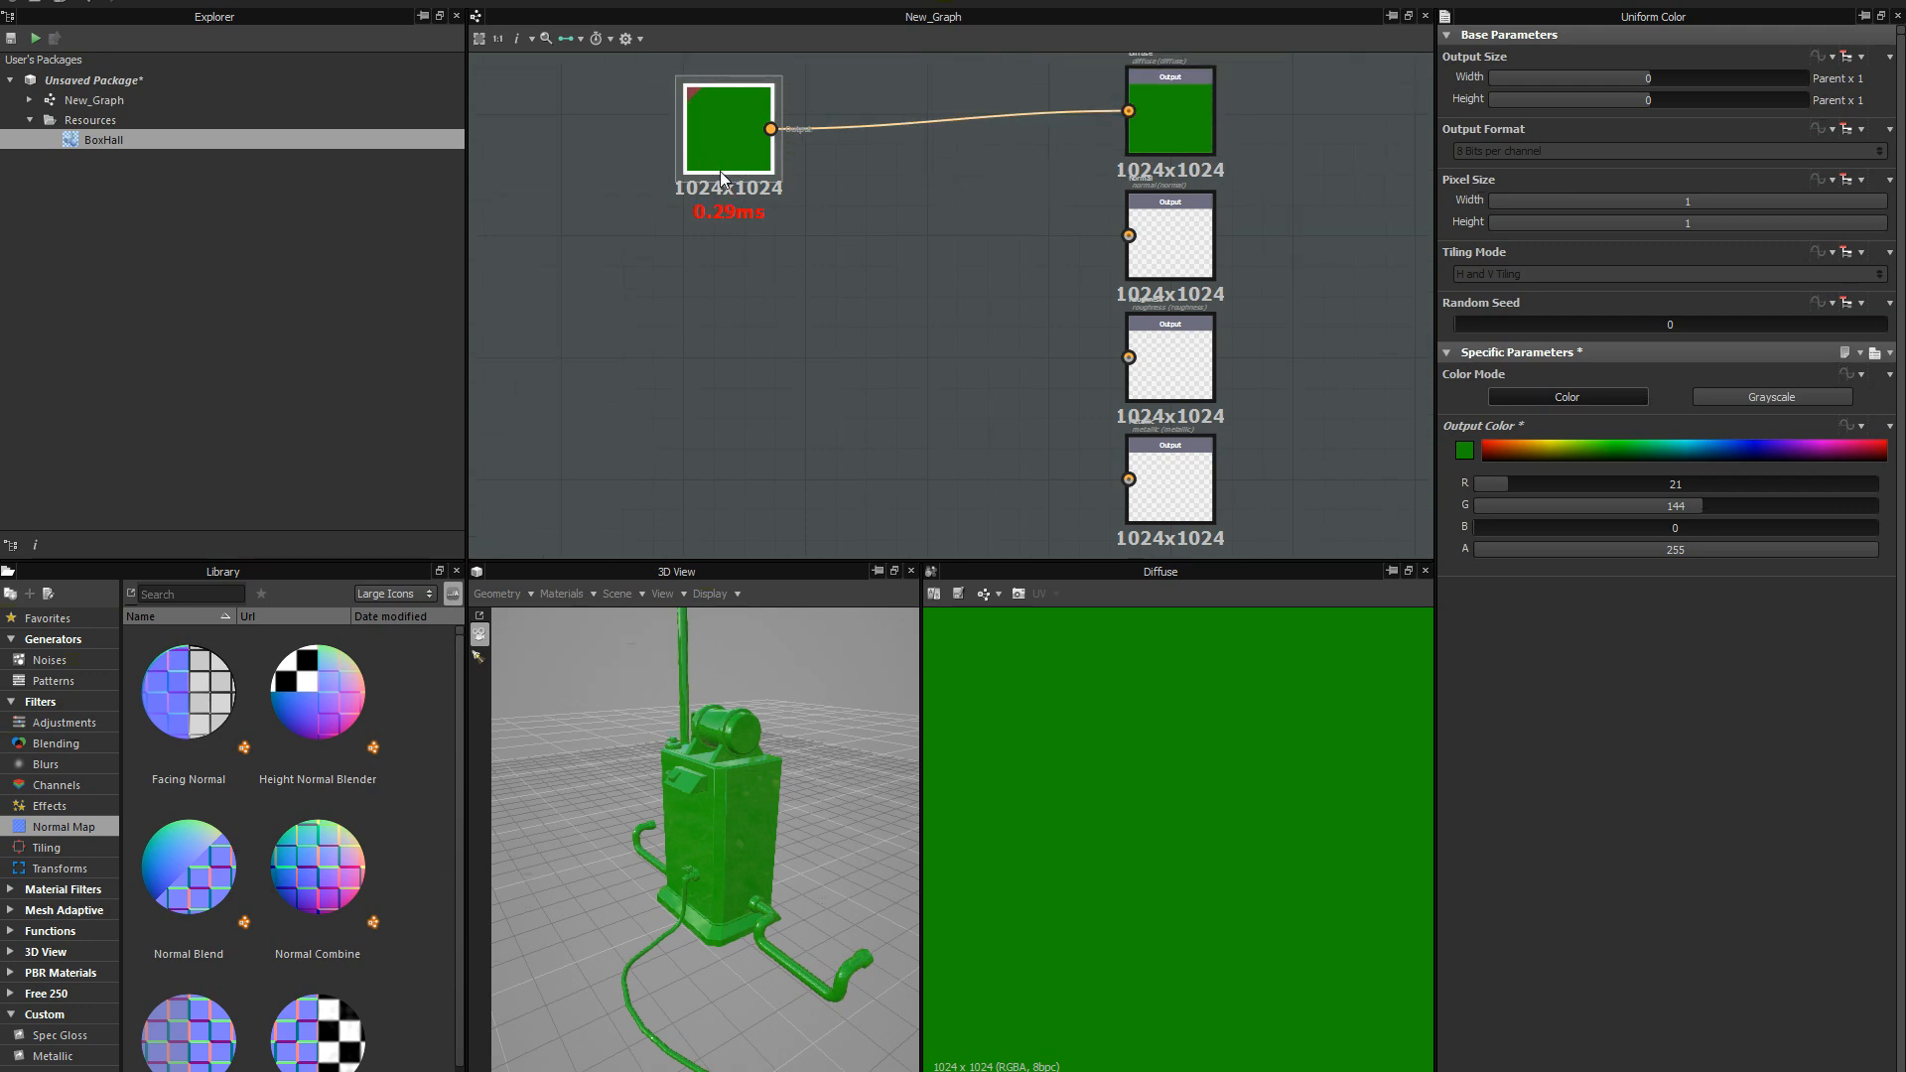
{"action": "key", "text": "ctrl+d"}
{"action": "mouse_move", "coordinate": [906, 341]}
{"action": "middle_mouse_down"}
{"action": "mouse_move", "coordinate": [873, 349]}
{"action": "mouse_move", "coordinate": [914, 322]}
{"action": "middle_mouse_up"}
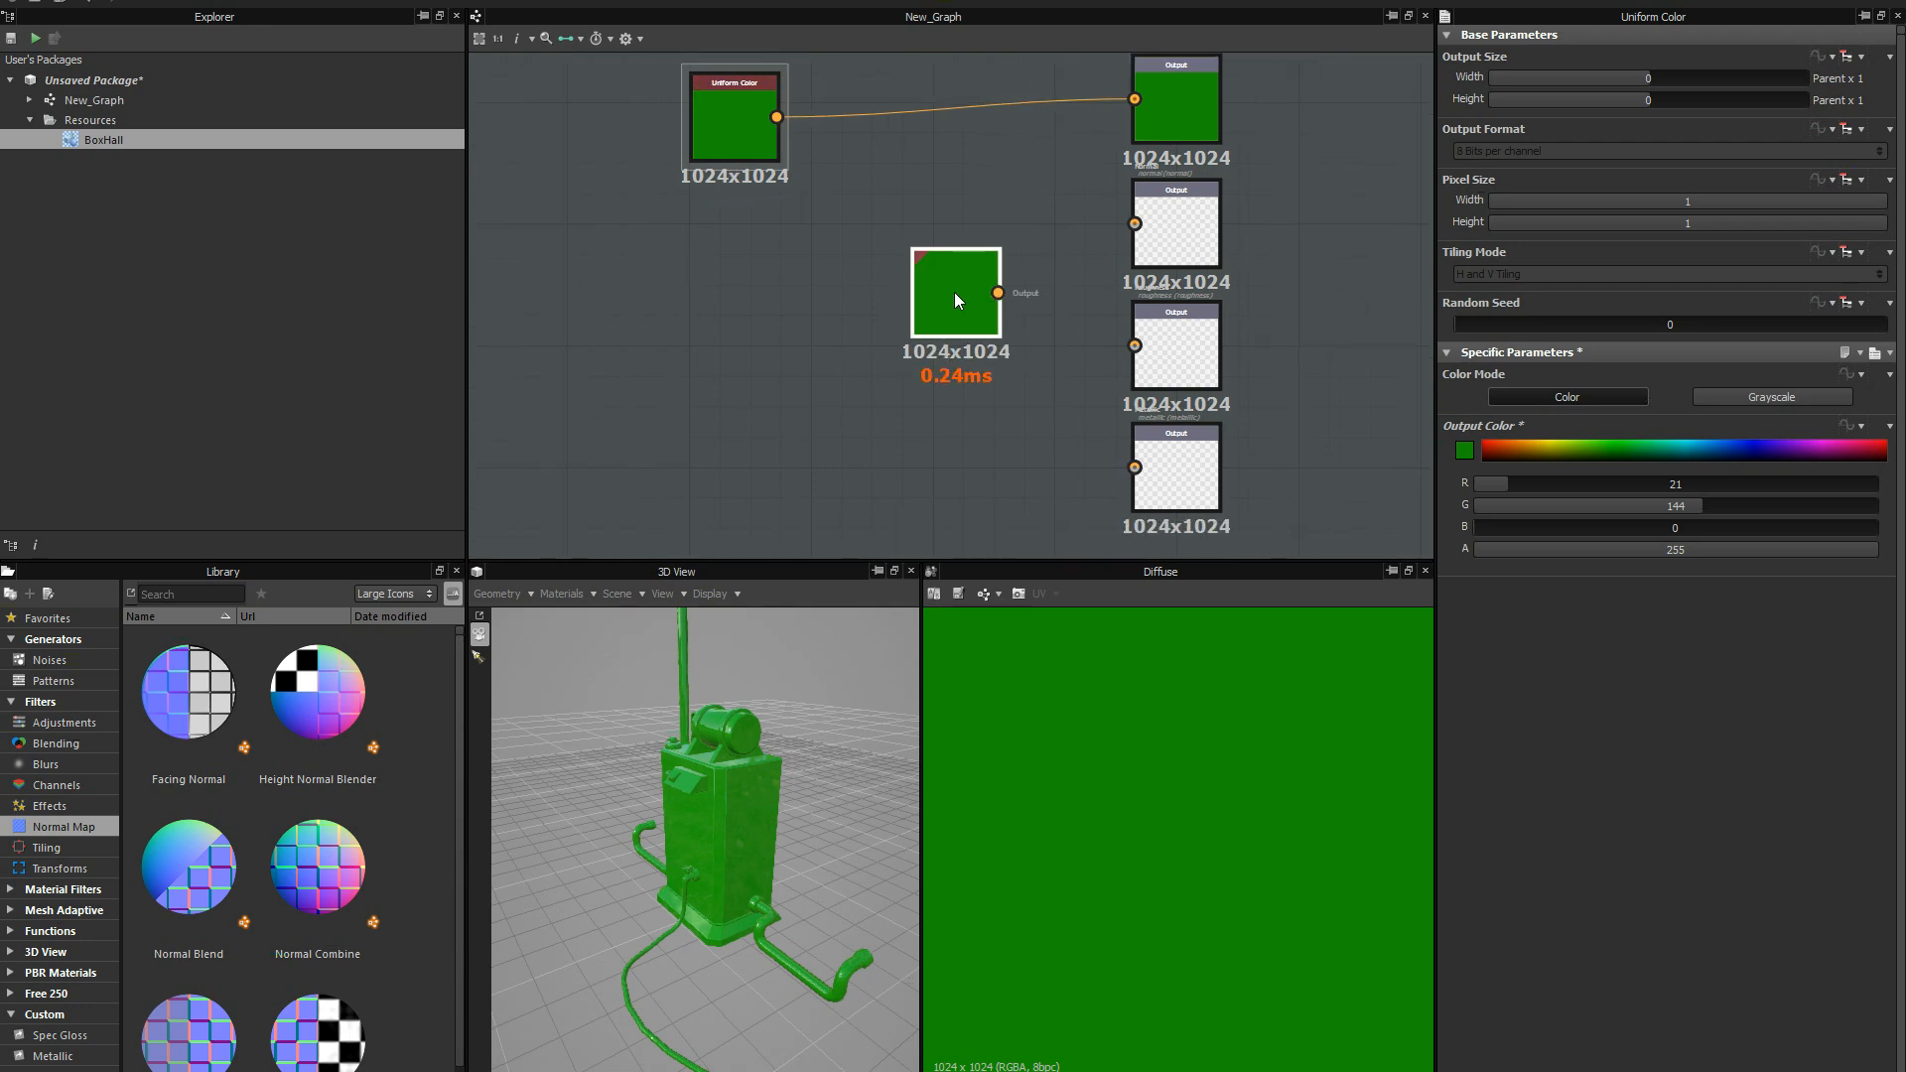
{"action": "left_click_drag", "start_coordinate": [955, 292], "coordinate": [770, 296]}
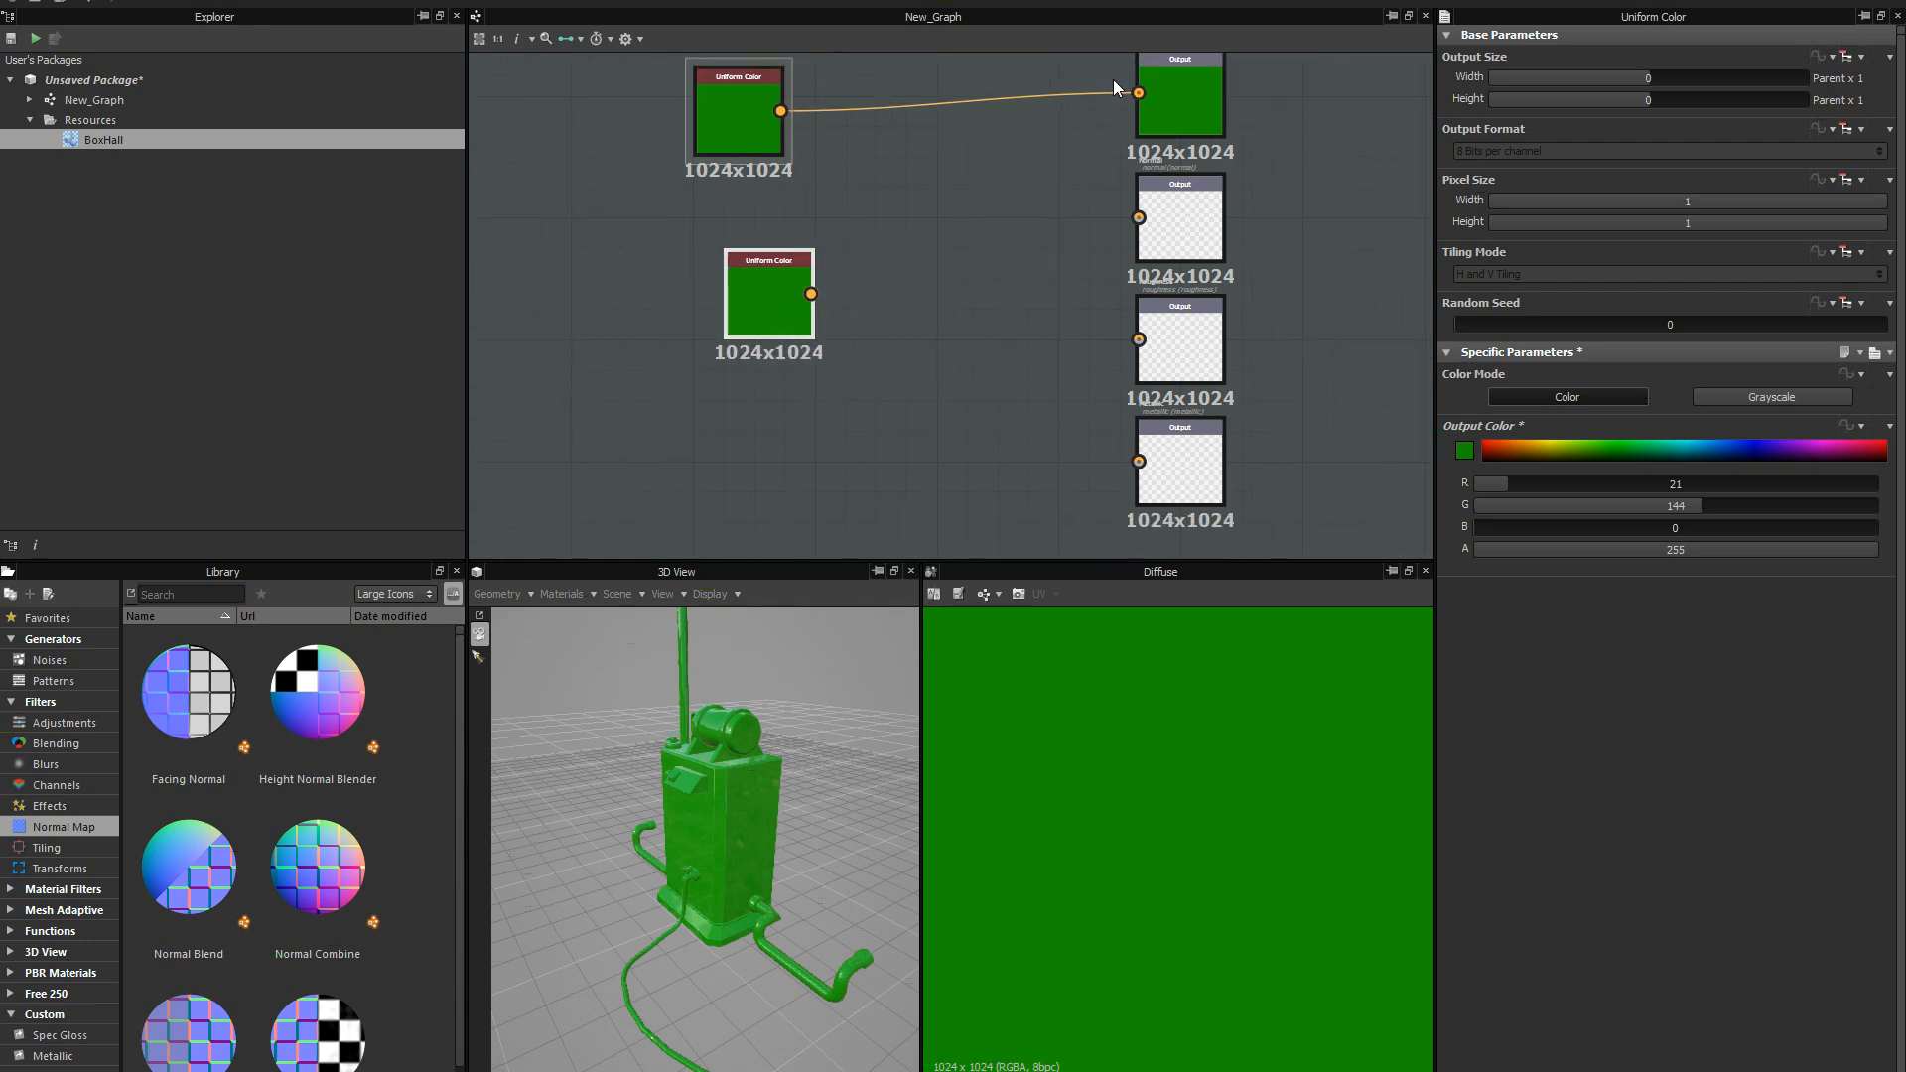
{"action": "middle_click_drag", "start_coordinate": [900, 331], "coordinate": [891, 323]}
{"action": "left_click_drag", "start_coordinate": [756, 298], "coordinate": [734, 297]}
Switch the duplicated Uniform Color node to grayscale, align it under the original and connect it to the Roughness output.
{"action": "double_click", "coordinate": [747, 300]}
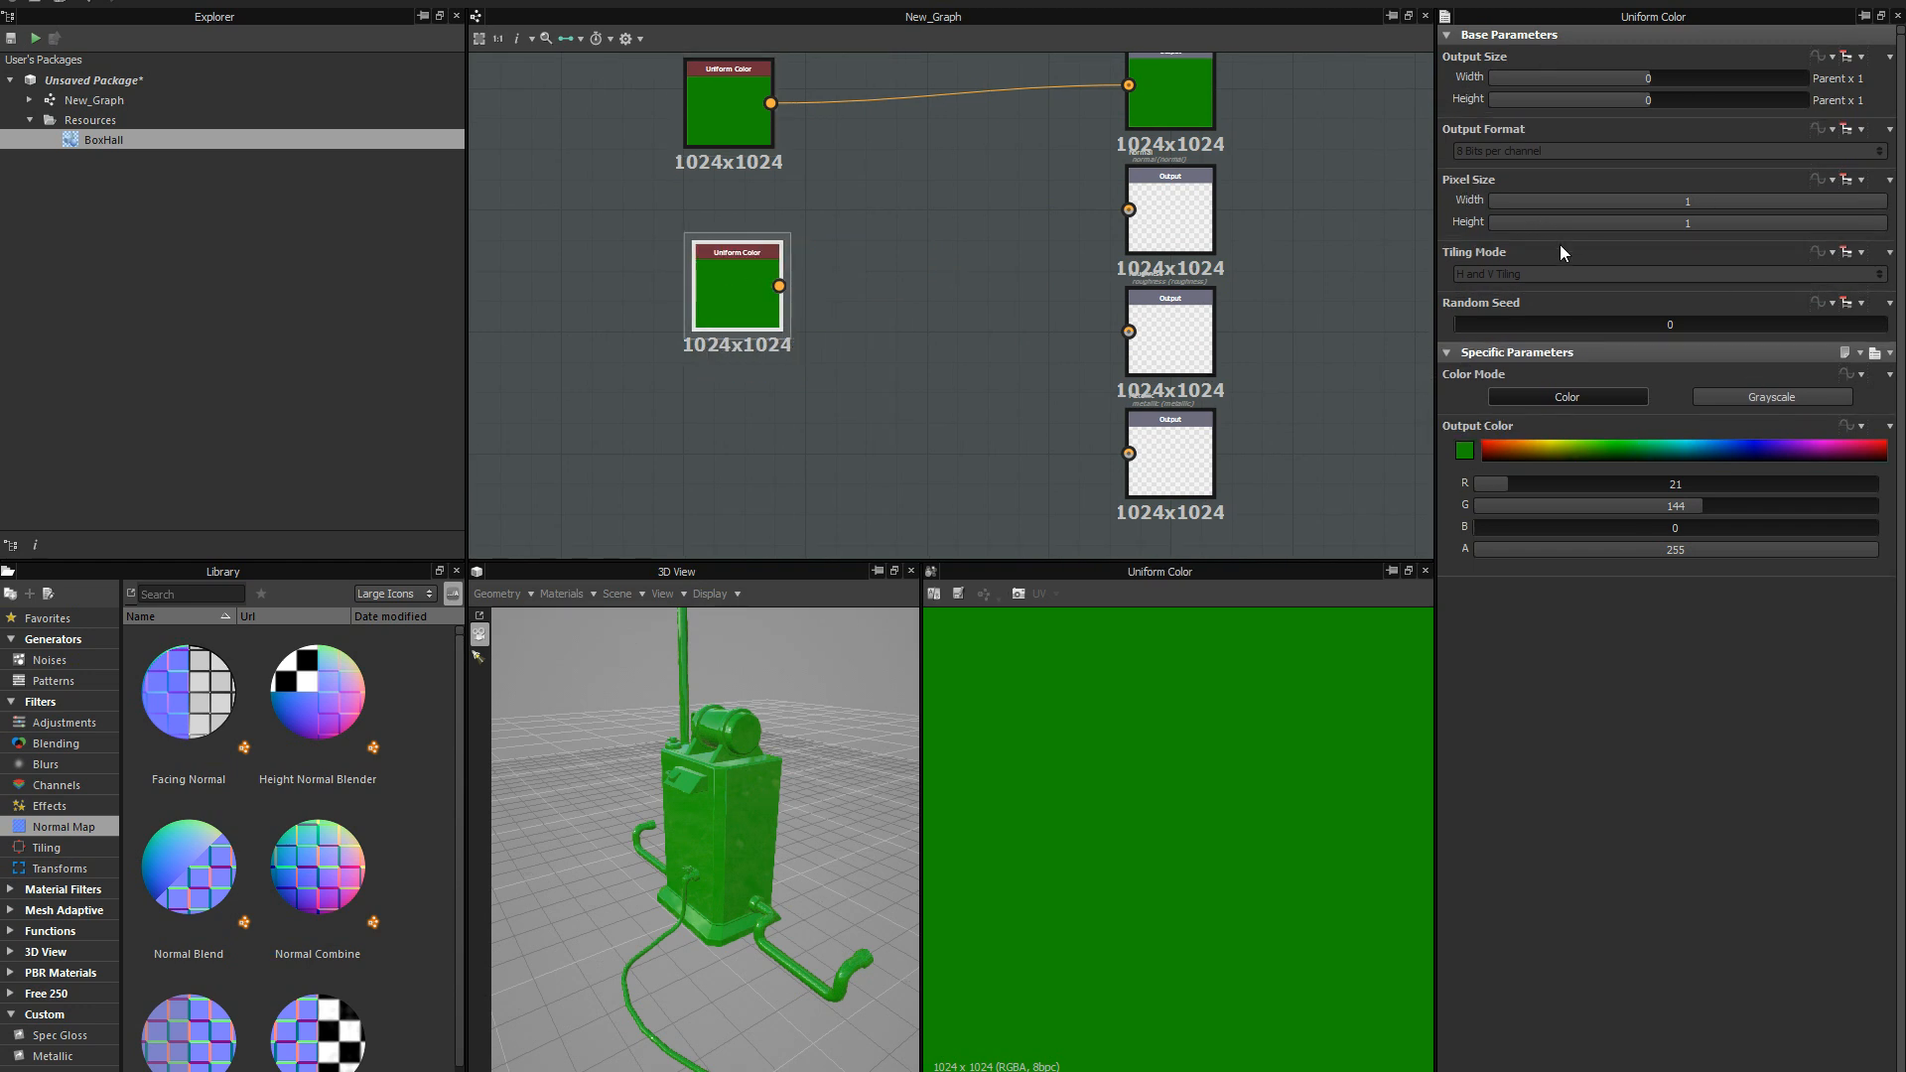
{"action": "left_click", "coordinate": [1777, 400]}
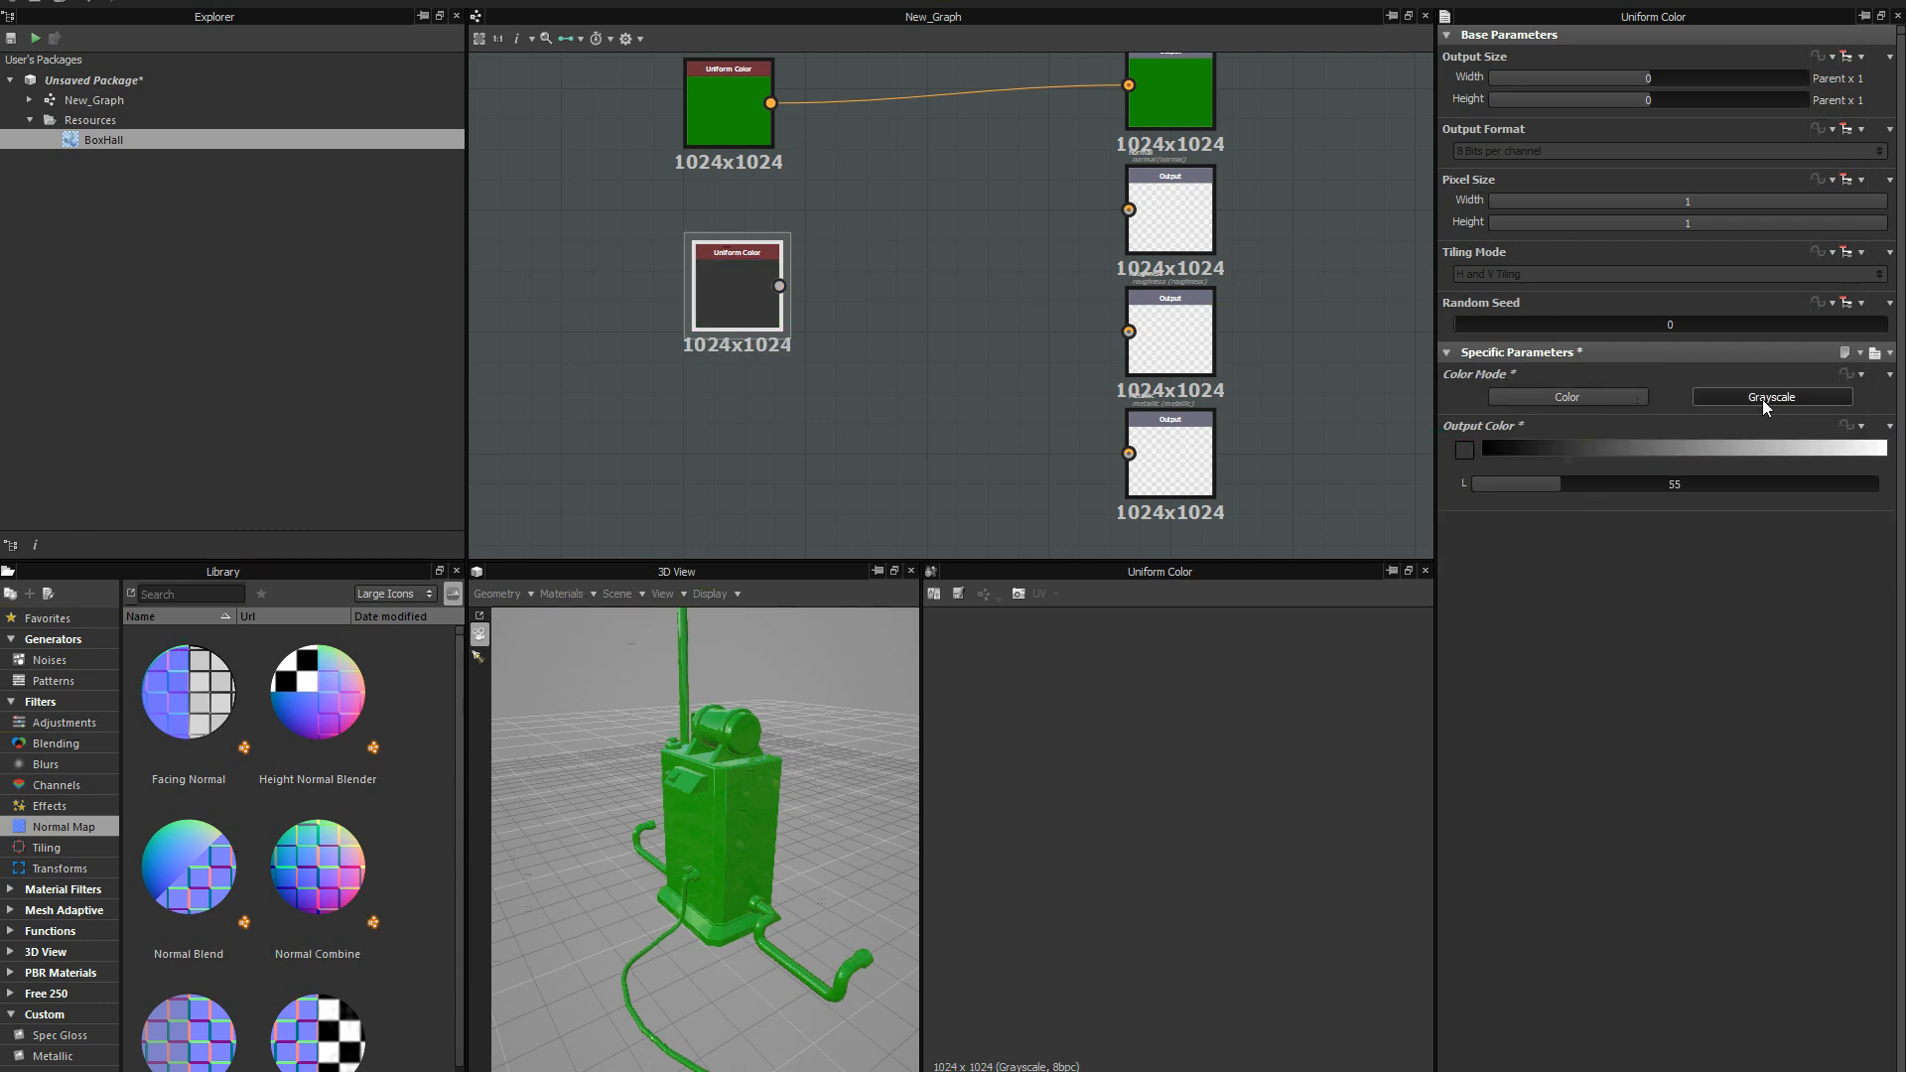
{"action": "left_click_drag", "start_coordinate": [756, 288], "coordinate": [750, 292]}
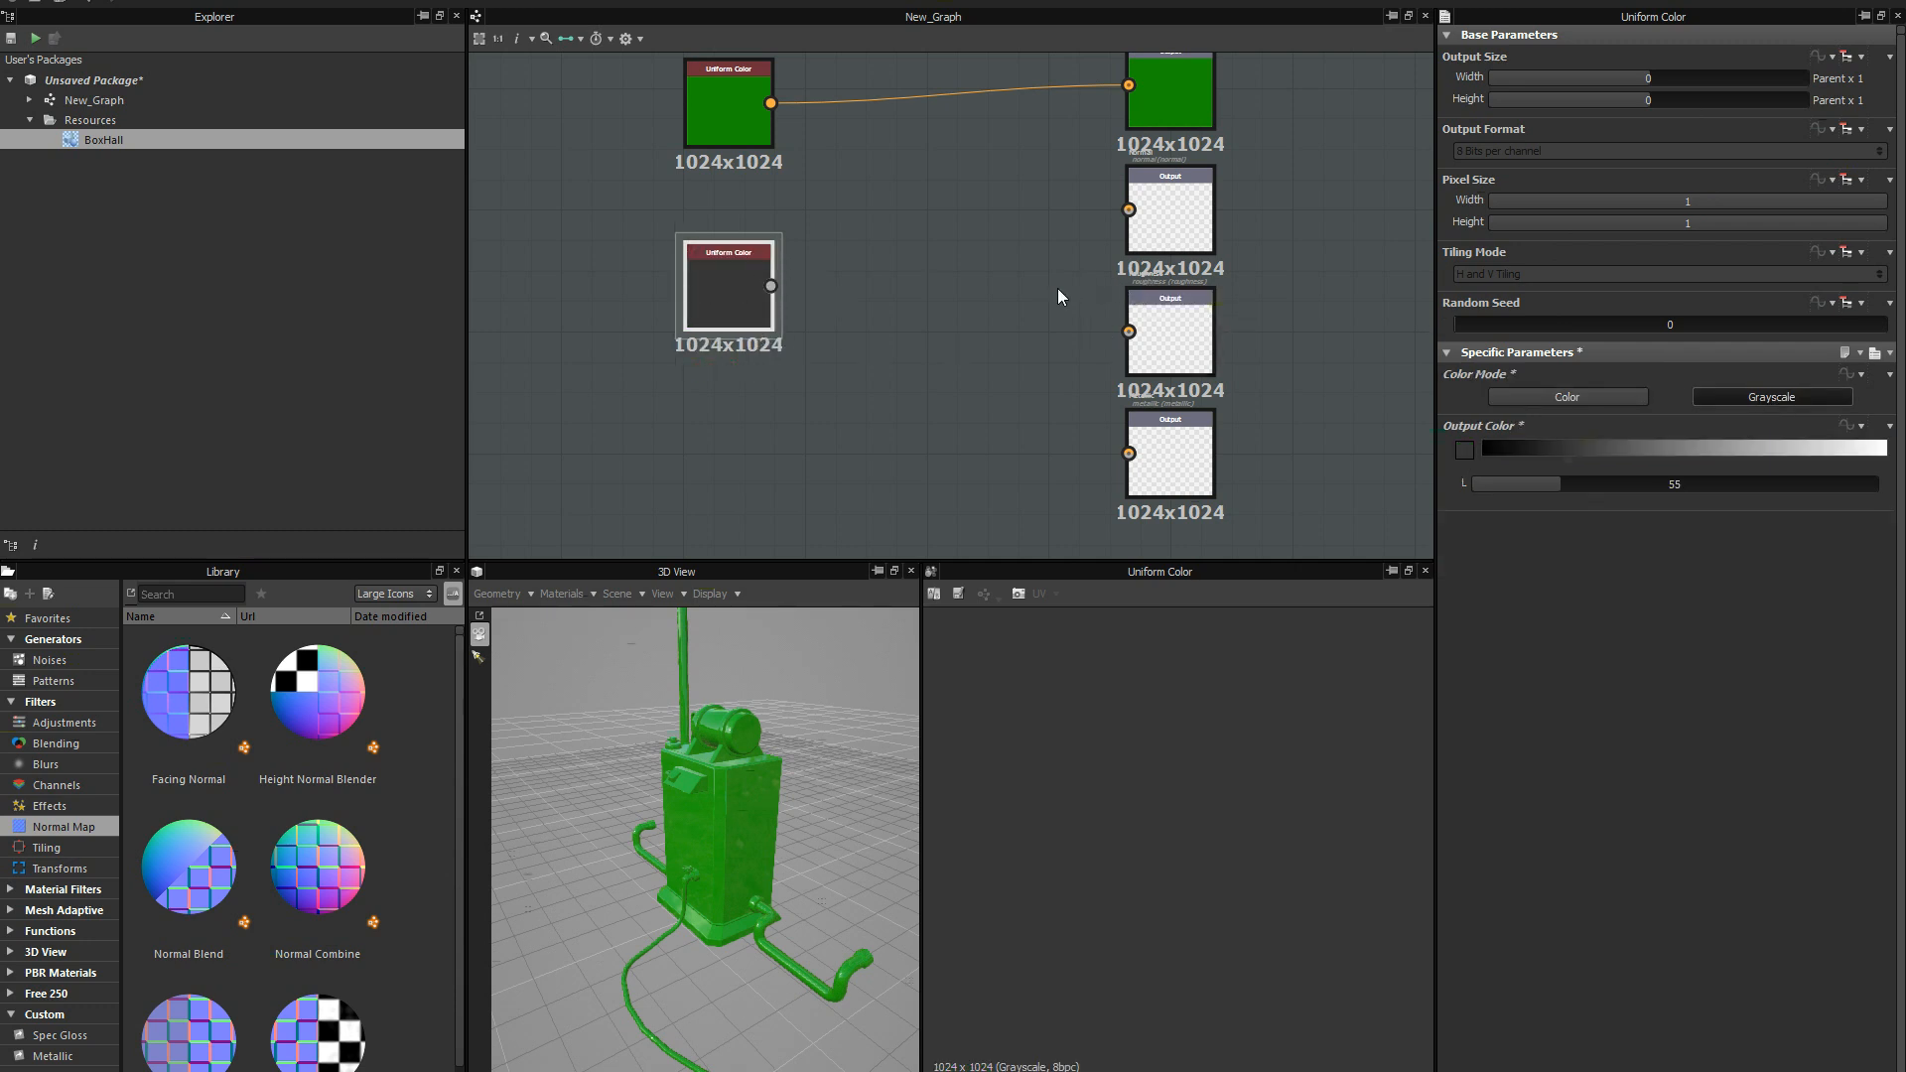
{"action": "middle_click_drag", "start_coordinate": [747, 297], "coordinate": [731, 307]}
{"action": "left_click_drag", "start_coordinate": [754, 296], "coordinate": [1113, 342]}
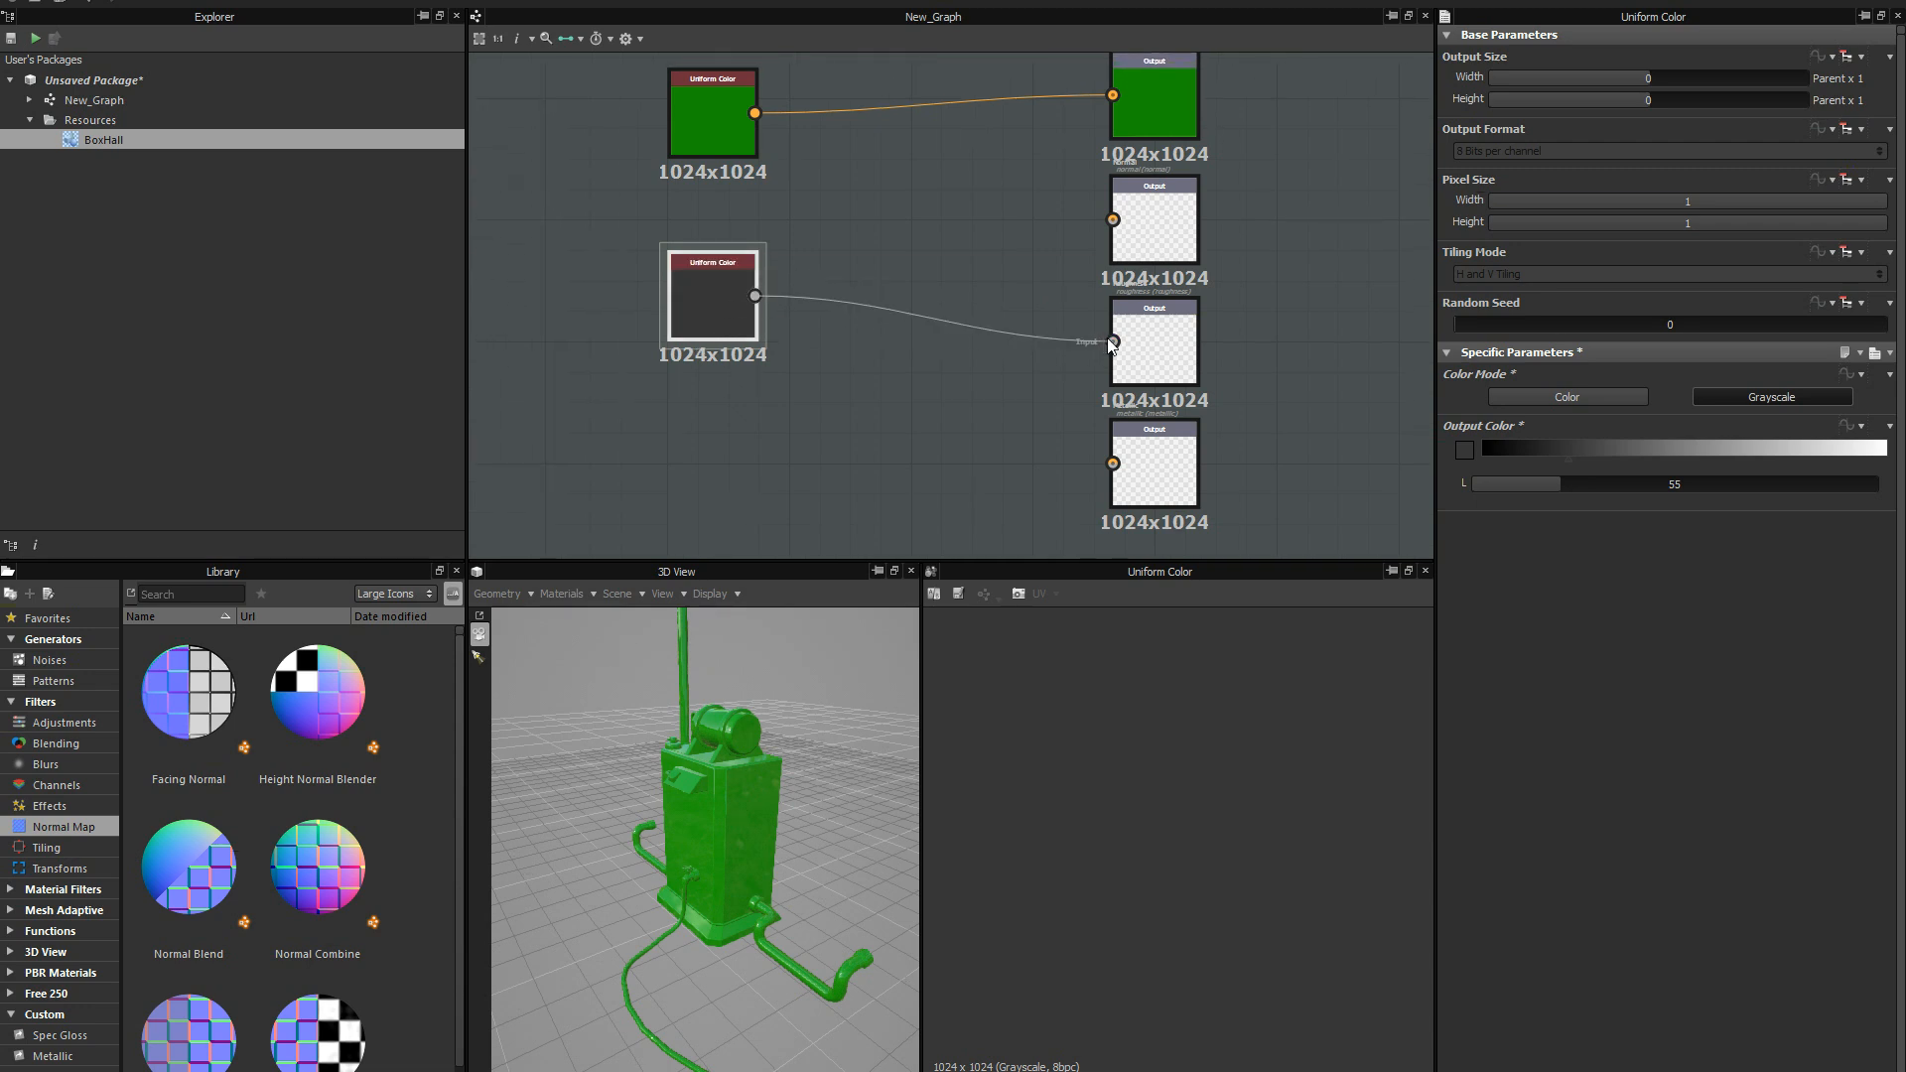
{"action": "middle_click_drag", "start_coordinate": [1024, 434], "coordinate": [994, 428]}
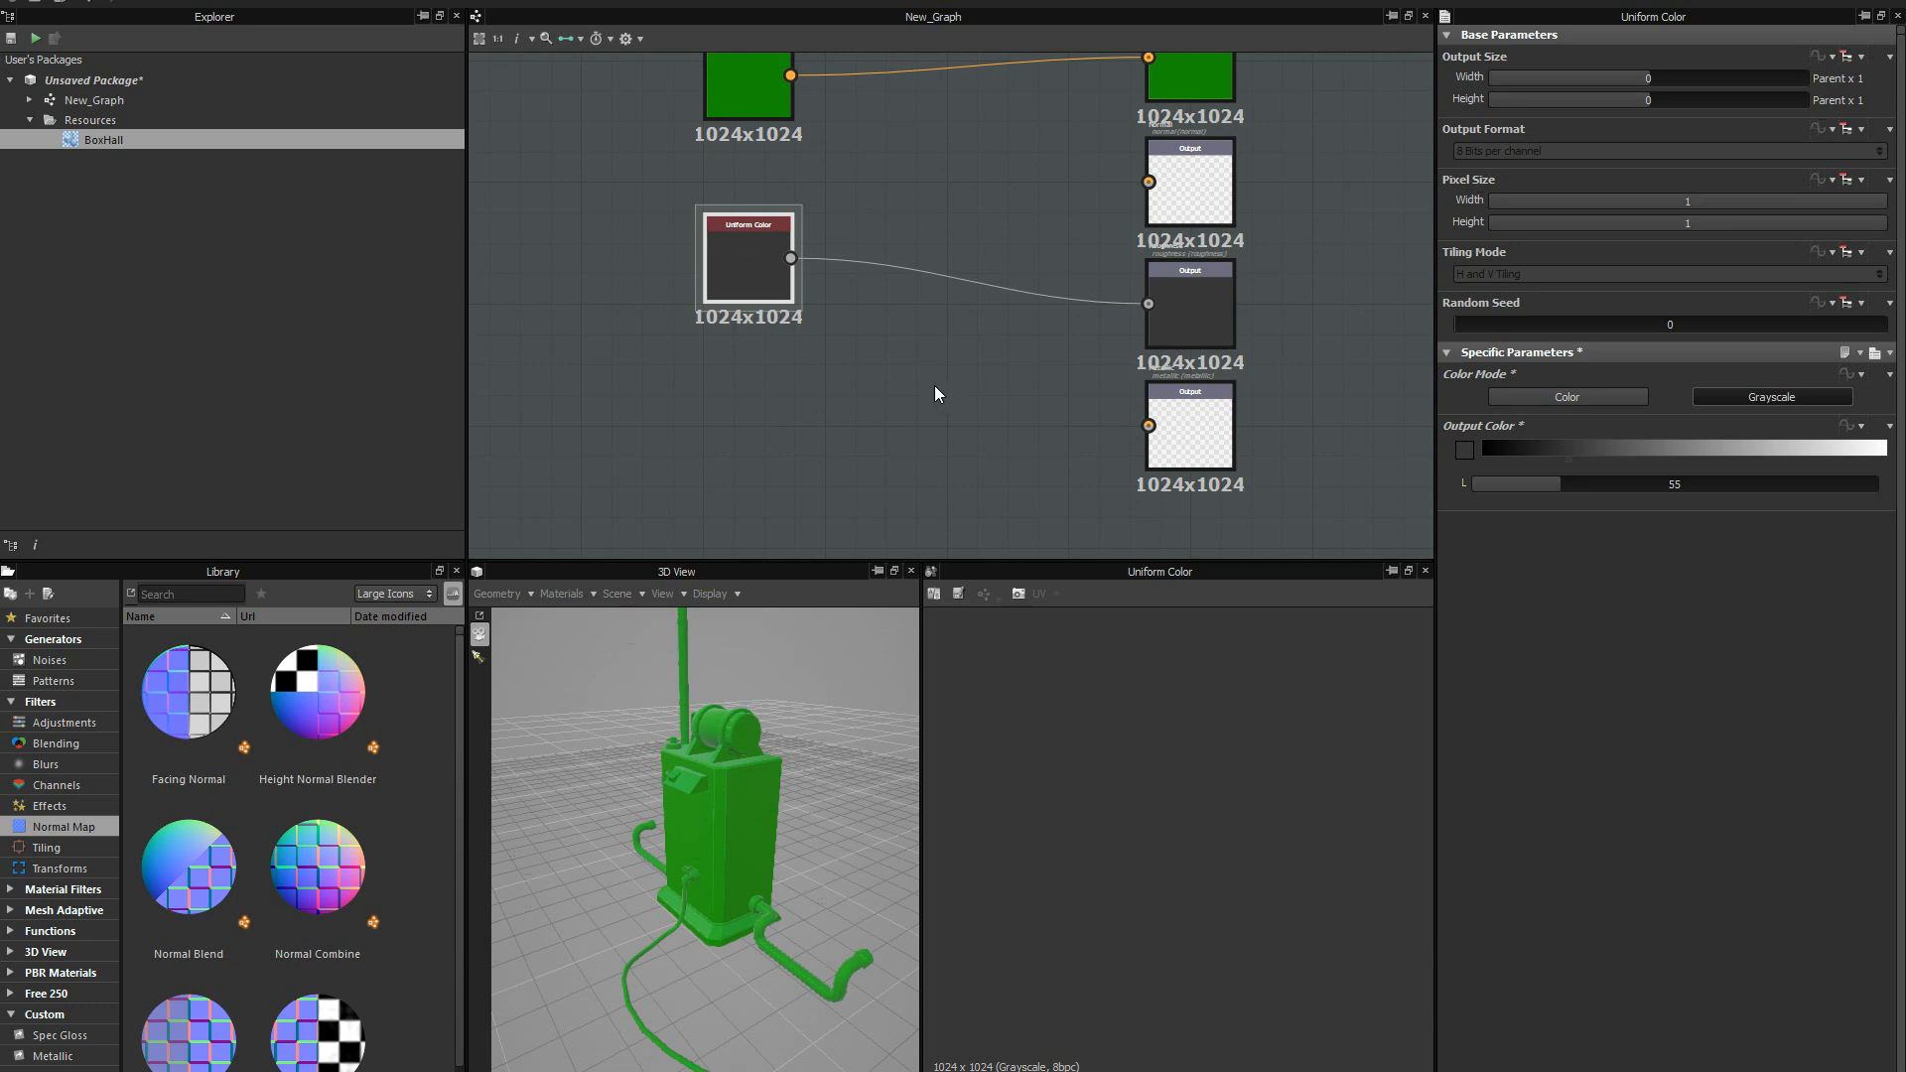
Duplicate the grayscale Uniform Color node, connect the copy to the Metallic output and align it below the roughness node.
{"action": "key", "text": "ctrl+d"}
{"action": "left_click_drag", "start_coordinate": [950, 312], "coordinate": [1143, 427]}
{"action": "middle_click_drag", "start_coordinate": [993, 478], "coordinate": [1017, 436]}
{"action": "left_click_drag", "start_coordinate": [785, 403], "coordinate": [784, 407]}
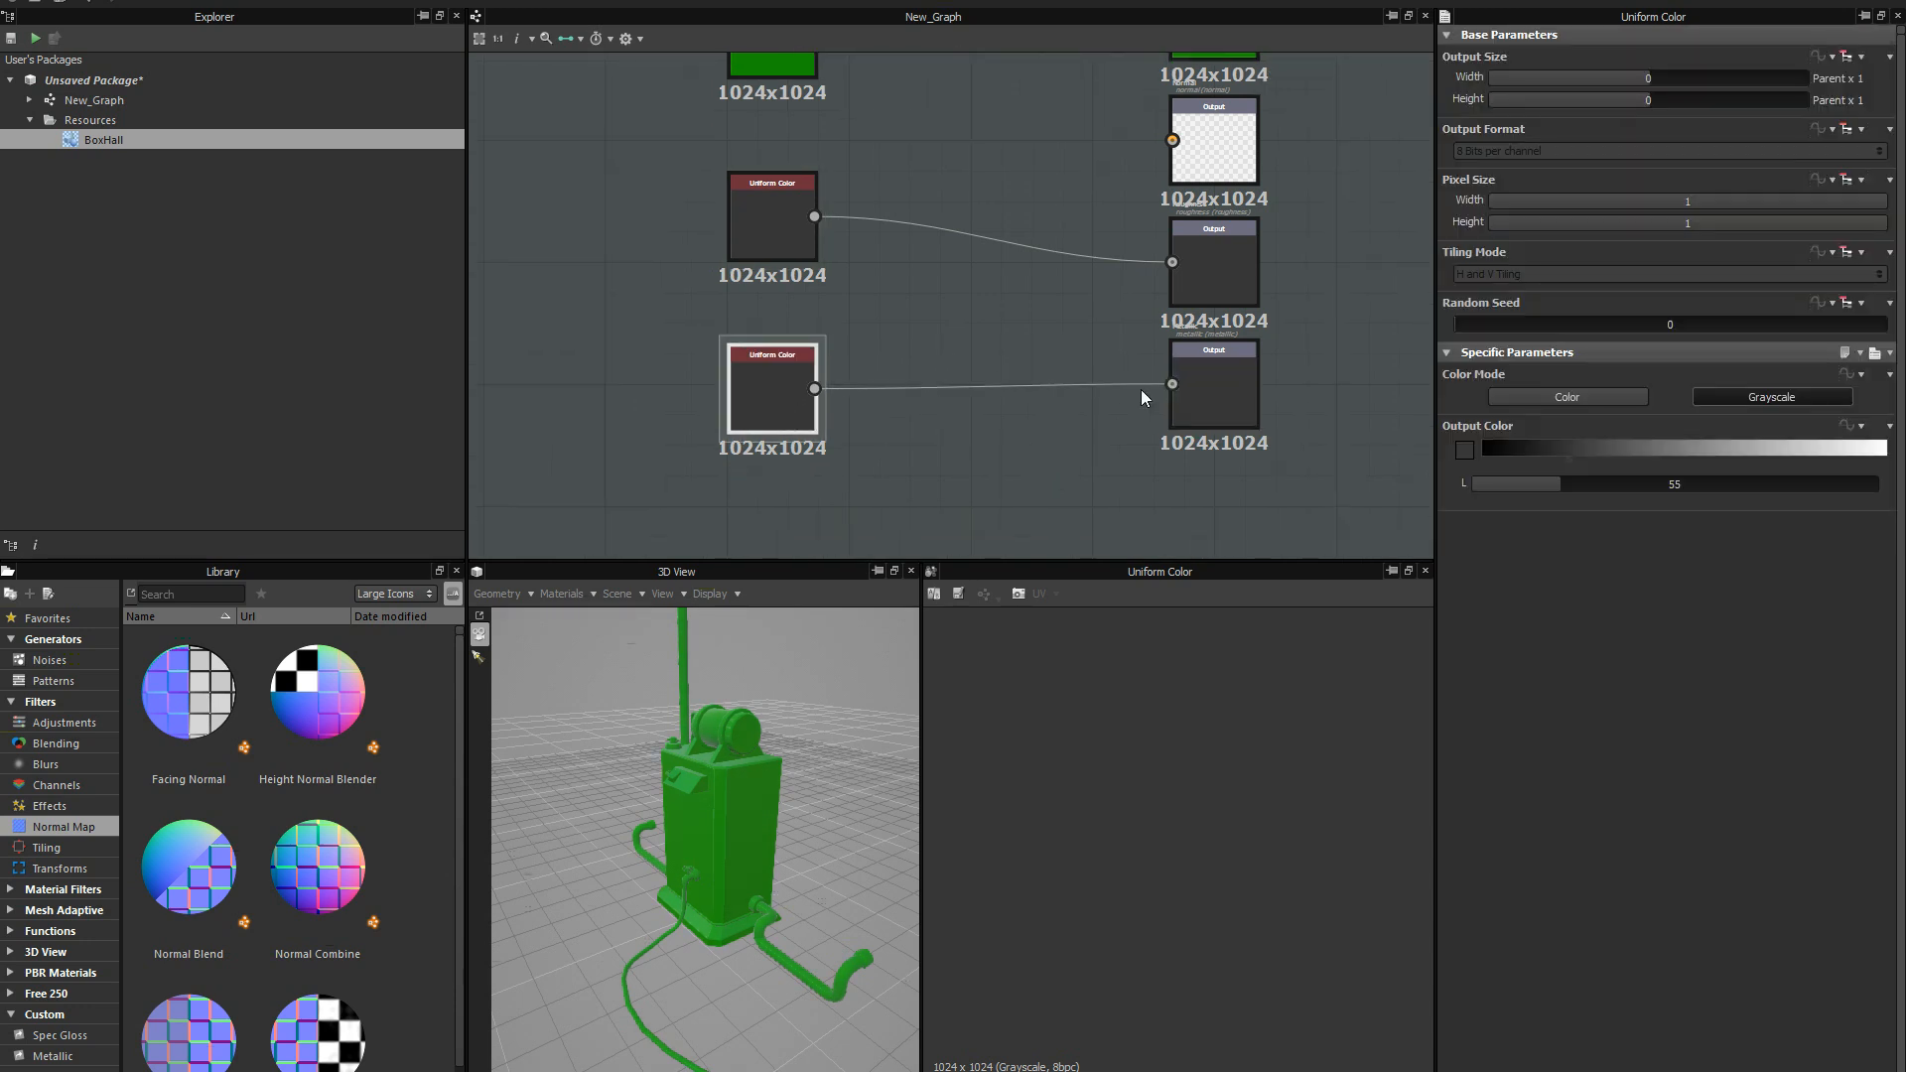
Set the Metallic input node's grayscale level to 0 and check the effect on the model in the 3D preview.
{"action": "left_click_drag", "start_coordinate": [1620, 452], "coordinate": [1477, 449]}
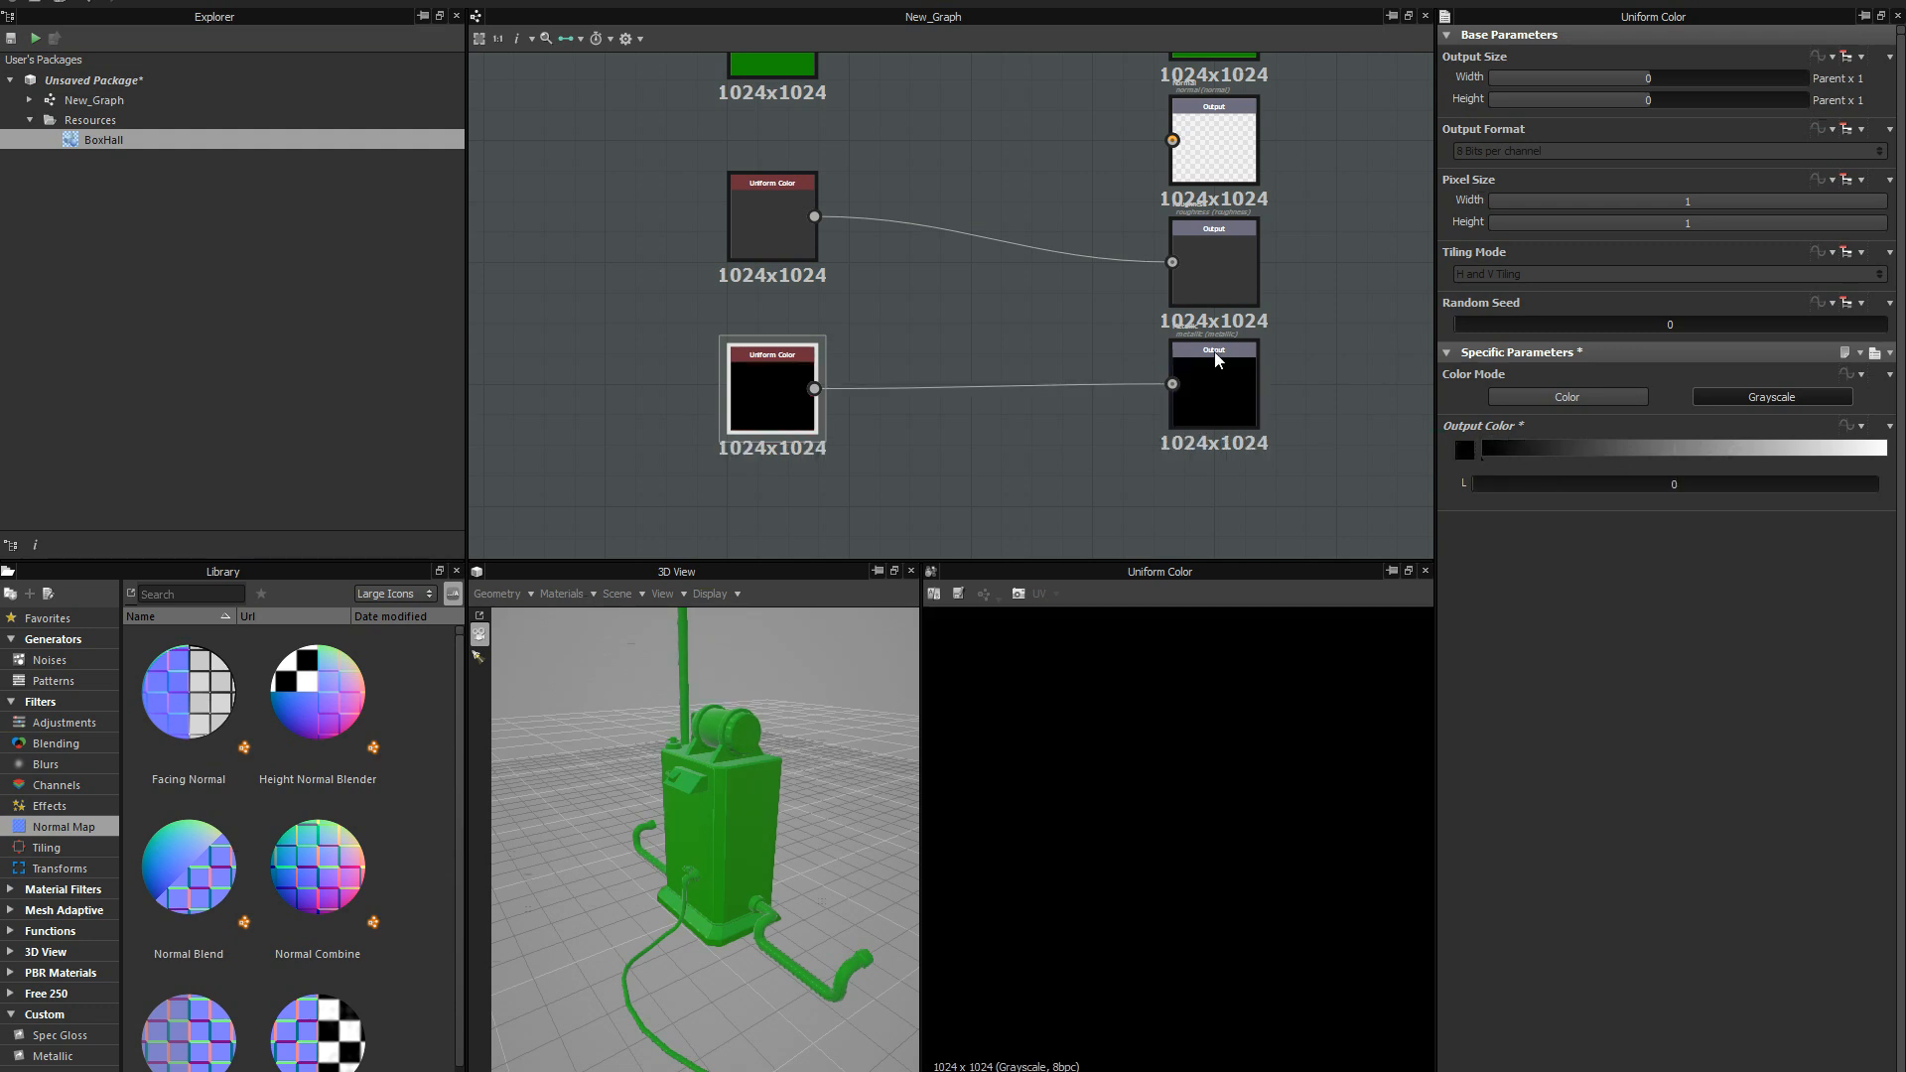
{"action": "middle_click_drag", "start_coordinate": [944, 332], "coordinate": [822, 281]}
{"action": "left_click", "coordinate": [736, 268]}
{"action": "right_click_drag", "start_coordinate": [724, 709], "coordinate": [731, 779]}
{"action": "middle_click_drag", "start_coordinate": [732, 780], "coordinate": [732, 759]}
Set the Metallic input node's grayscale level to 255 and view the model from another side.
{"action": "left_click", "coordinate": [712, 415]}
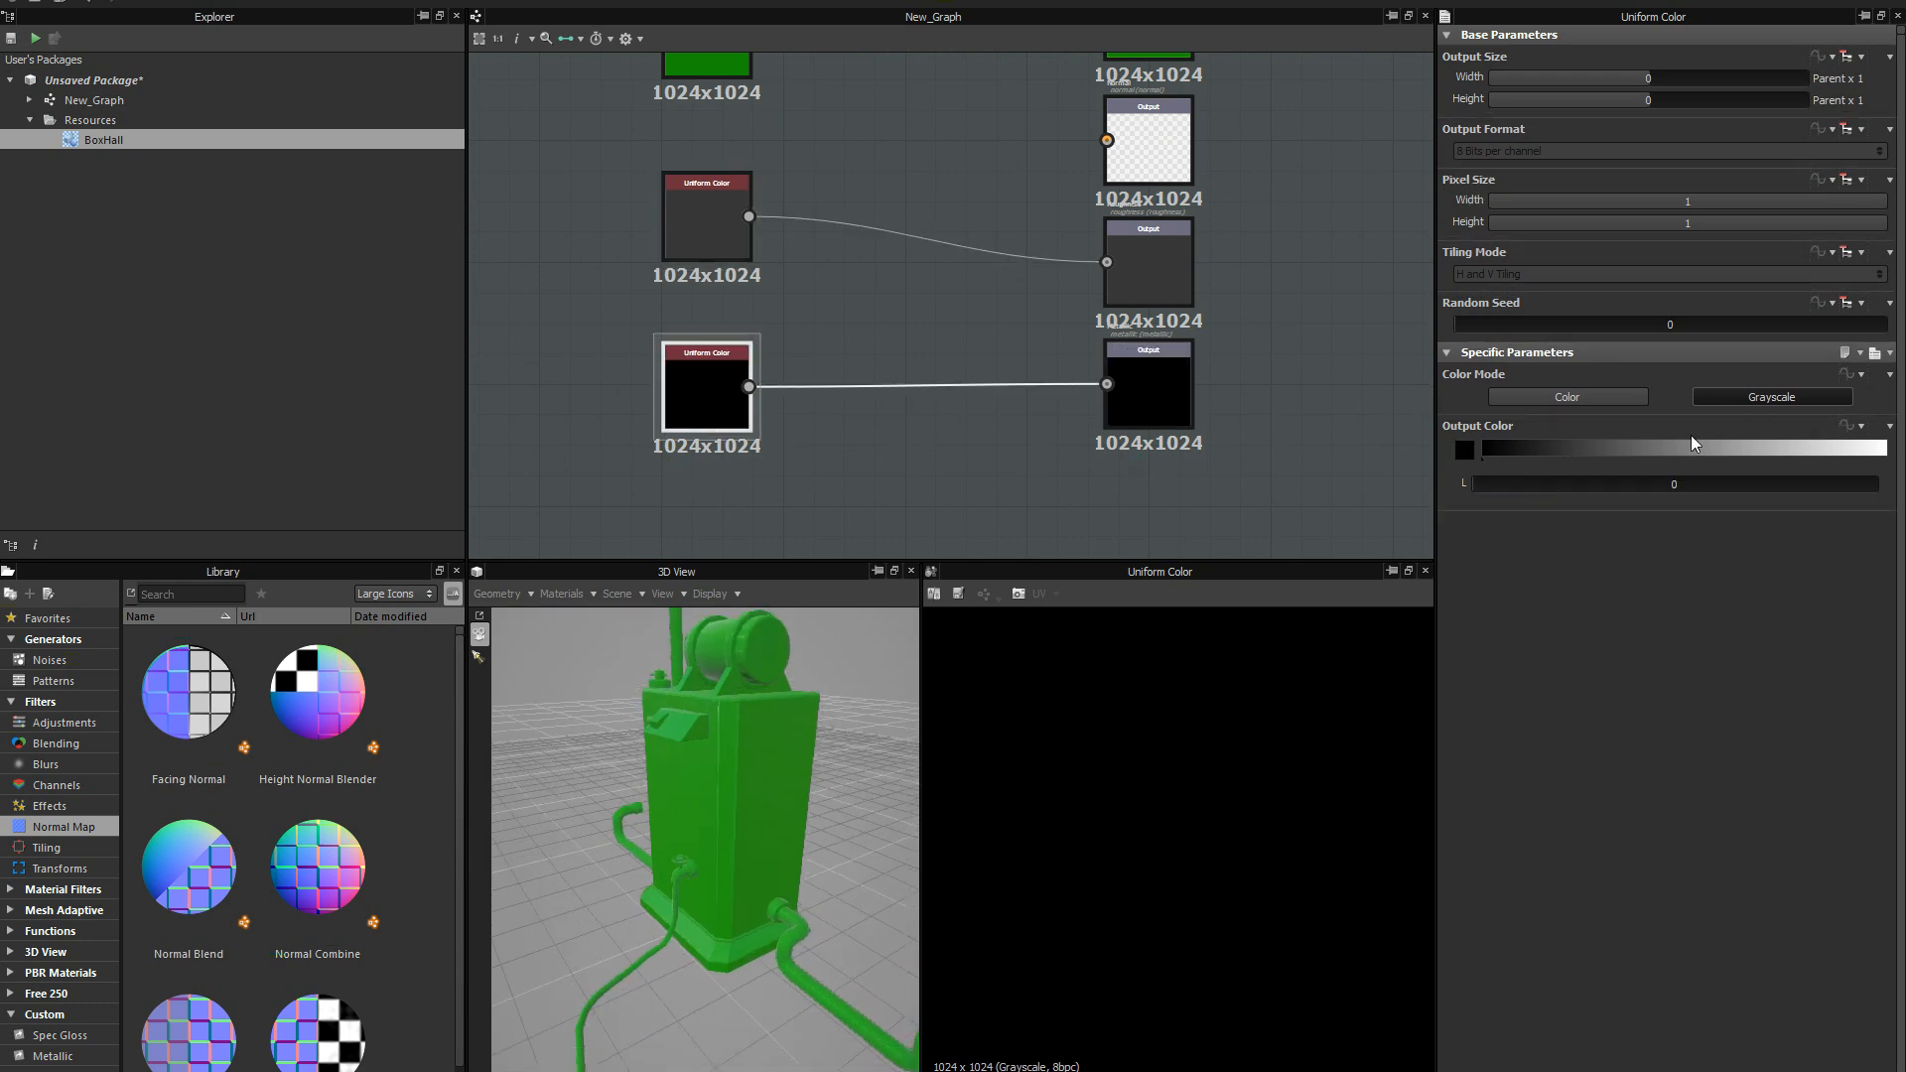
{"action": "left_click_drag", "start_coordinate": [1832, 450], "coordinate": [1885, 450]}
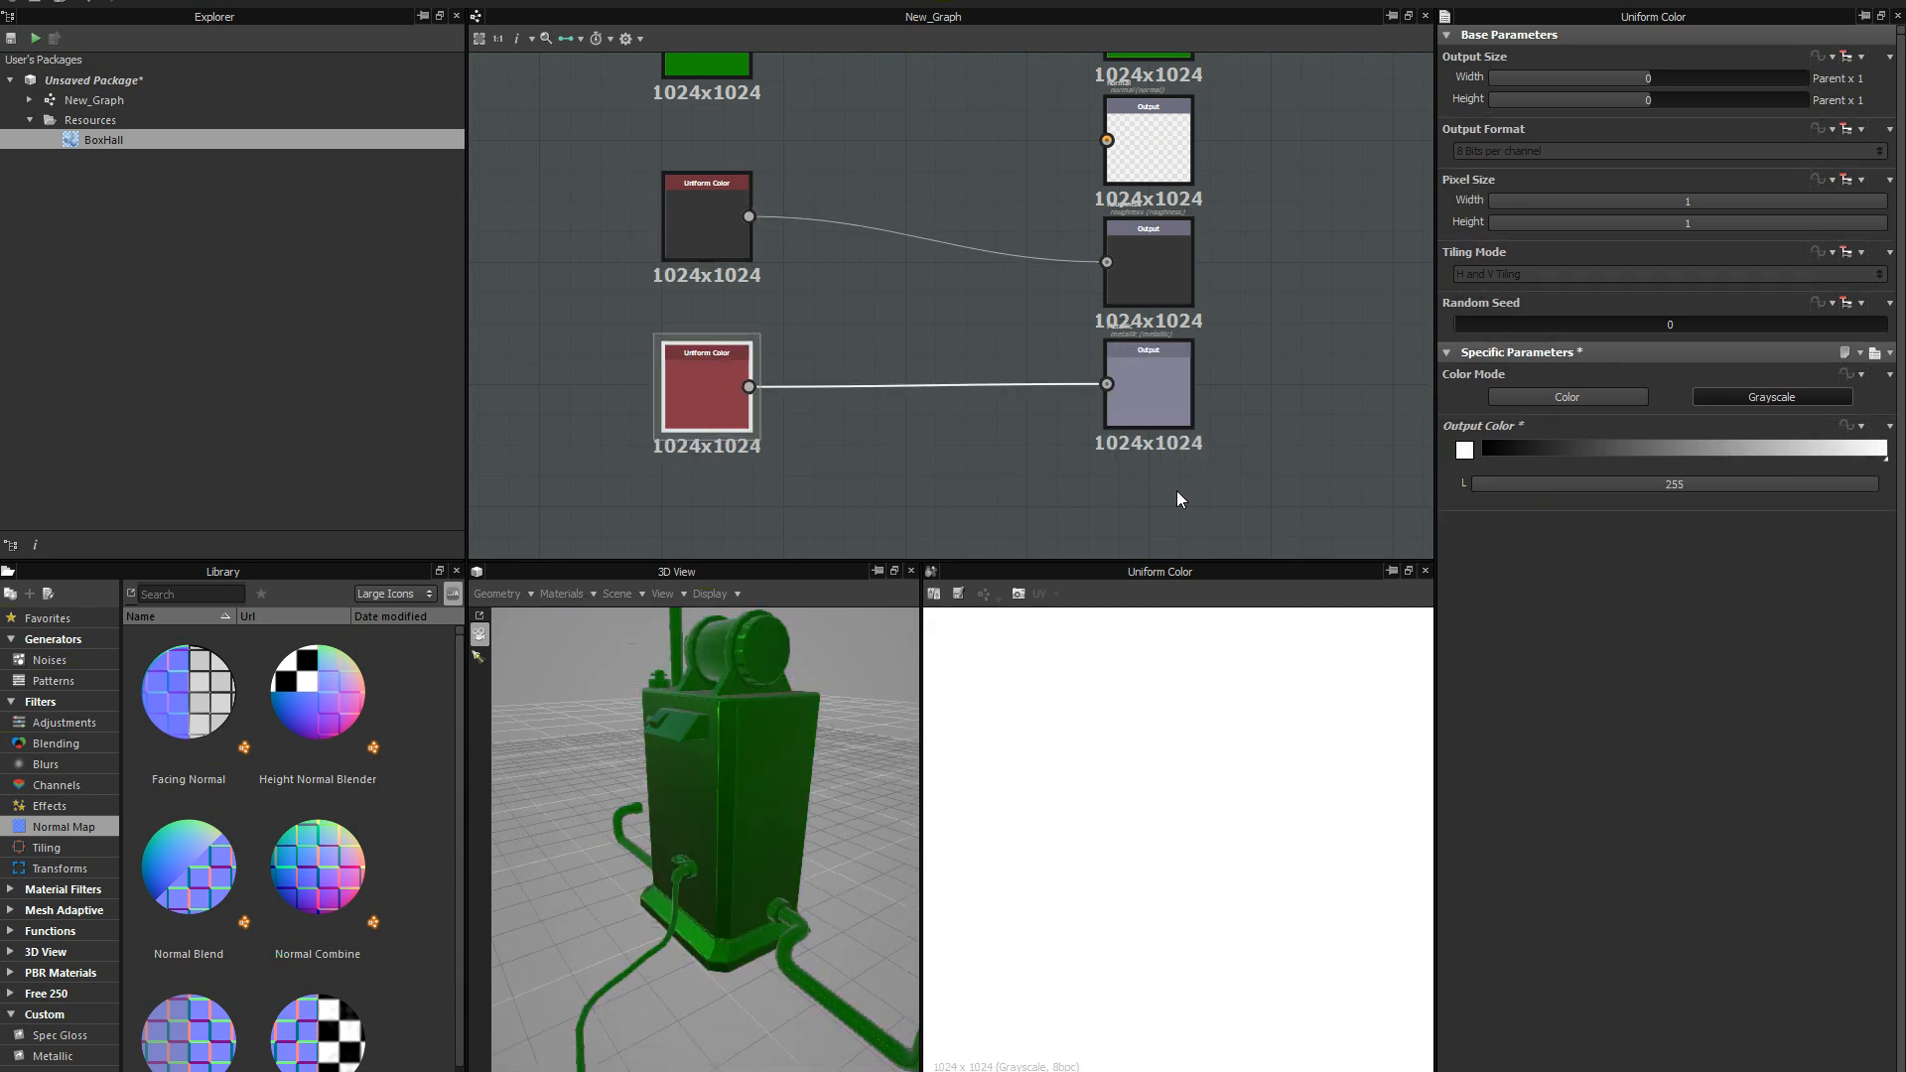
{"action": "mouse_move", "coordinate": [783, 736]}
{"action": "left_mouse_down"}
{"action": "mouse_move", "coordinate": [909, 768]}
{"action": "mouse_move", "coordinate": [758, 795]}
{"action": "mouse_move", "coordinate": [763, 737]}
{"action": "left_mouse_up"}
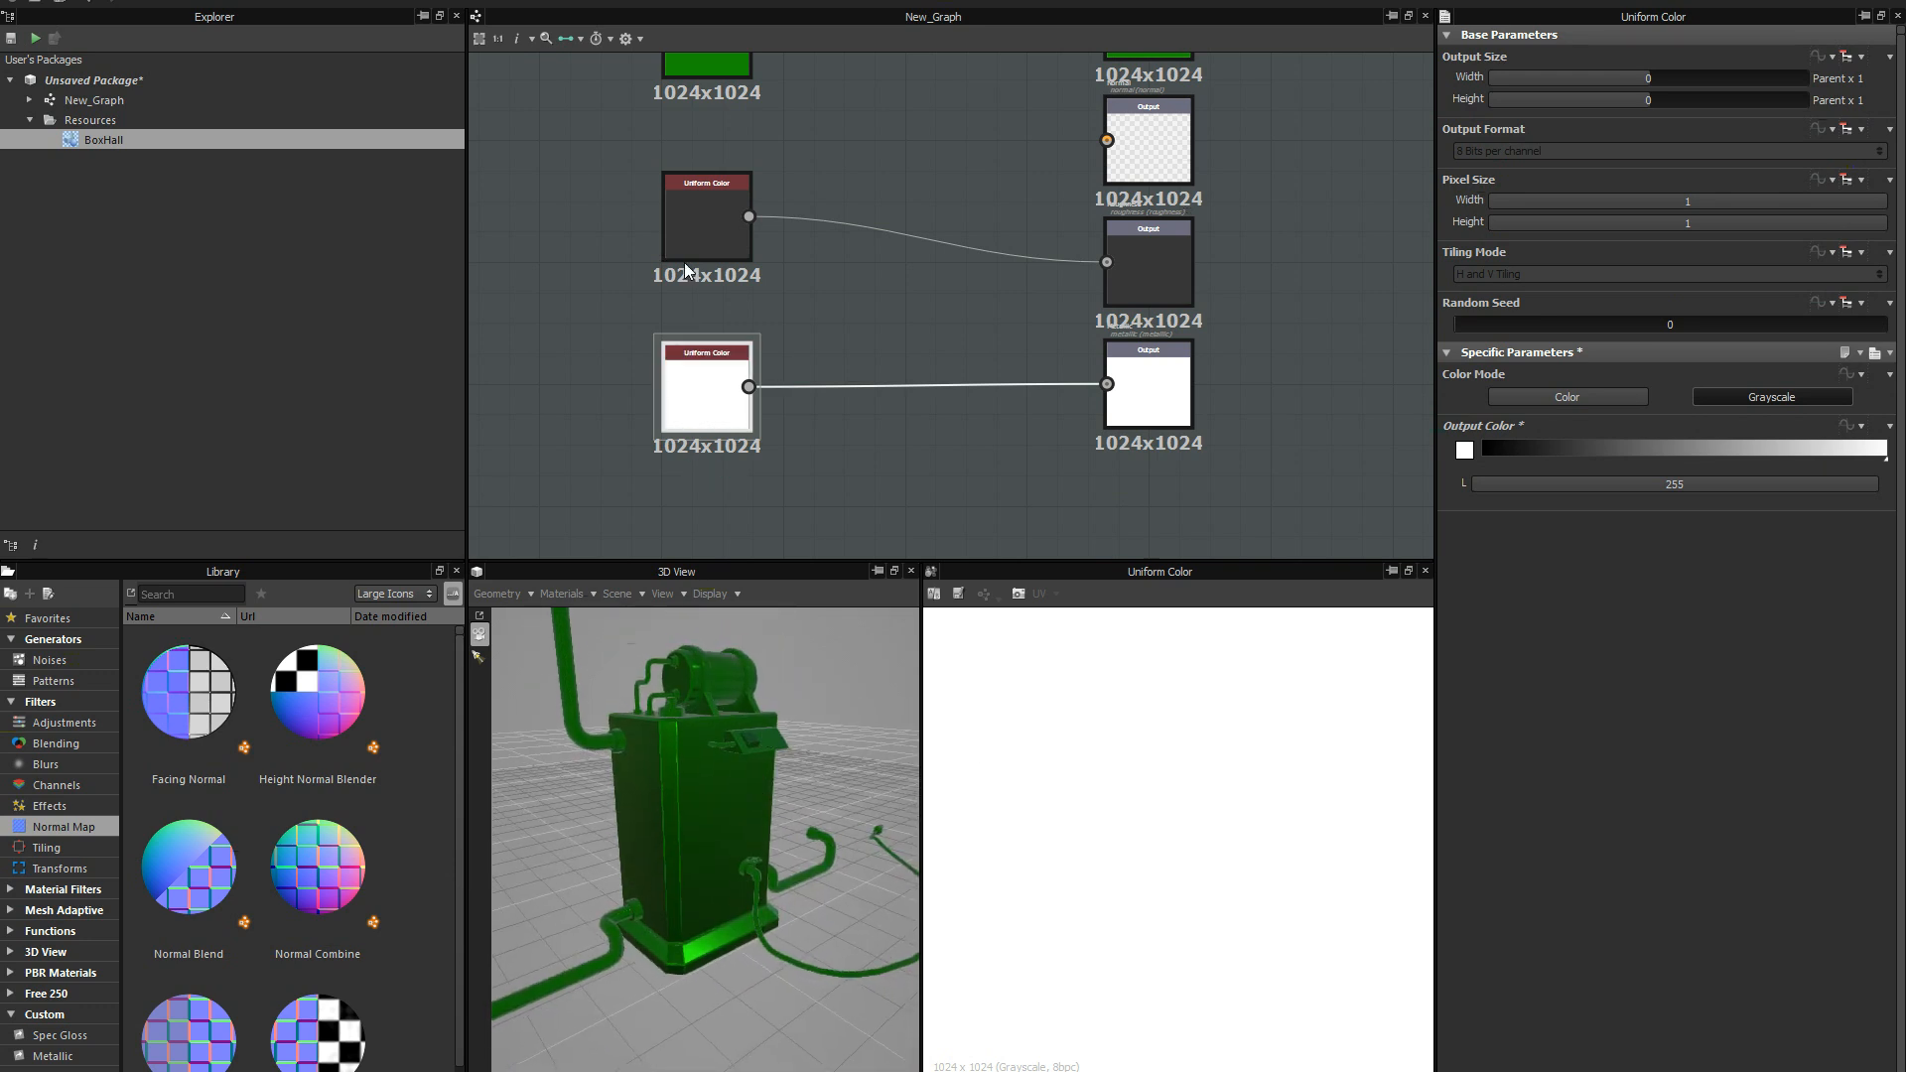
Set the Roughness input node's grayscale level to 0 and examine the reflections on the model up close.
{"action": "left_click_drag", "start_coordinate": [692, 214], "coordinate": [696, 203]}
{"action": "scroll", "coordinate": [756, 262], "scroll_direction": "up", "scroll_amount": 1}
{"action": "middle_click_drag", "start_coordinate": [775, 284], "coordinate": [788, 375]}
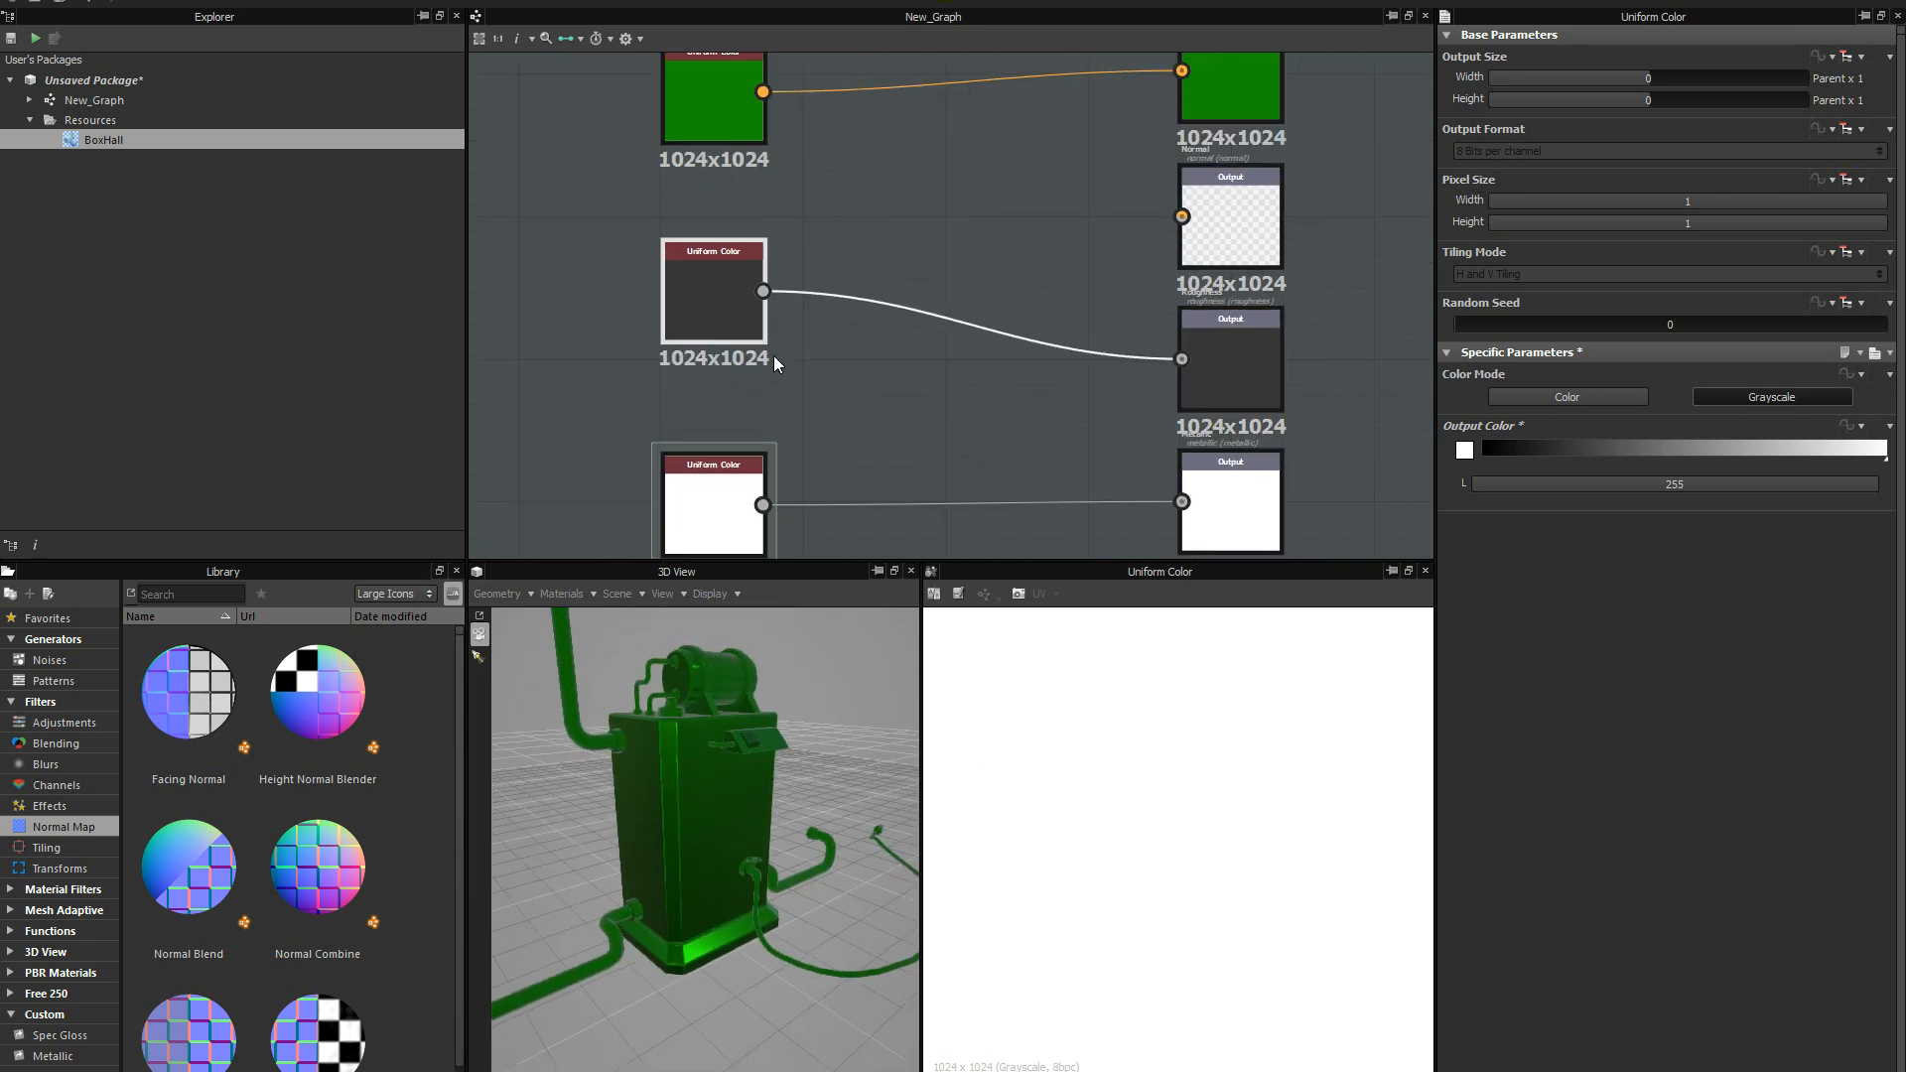
{"action": "scroll", "coordinate": [775, 363], "scroll_direction": "down", "scroll_amount": 1}
{"action": "left_click_drag", "start_coordinate": [724, 294], "coordinate": [723, 310]}
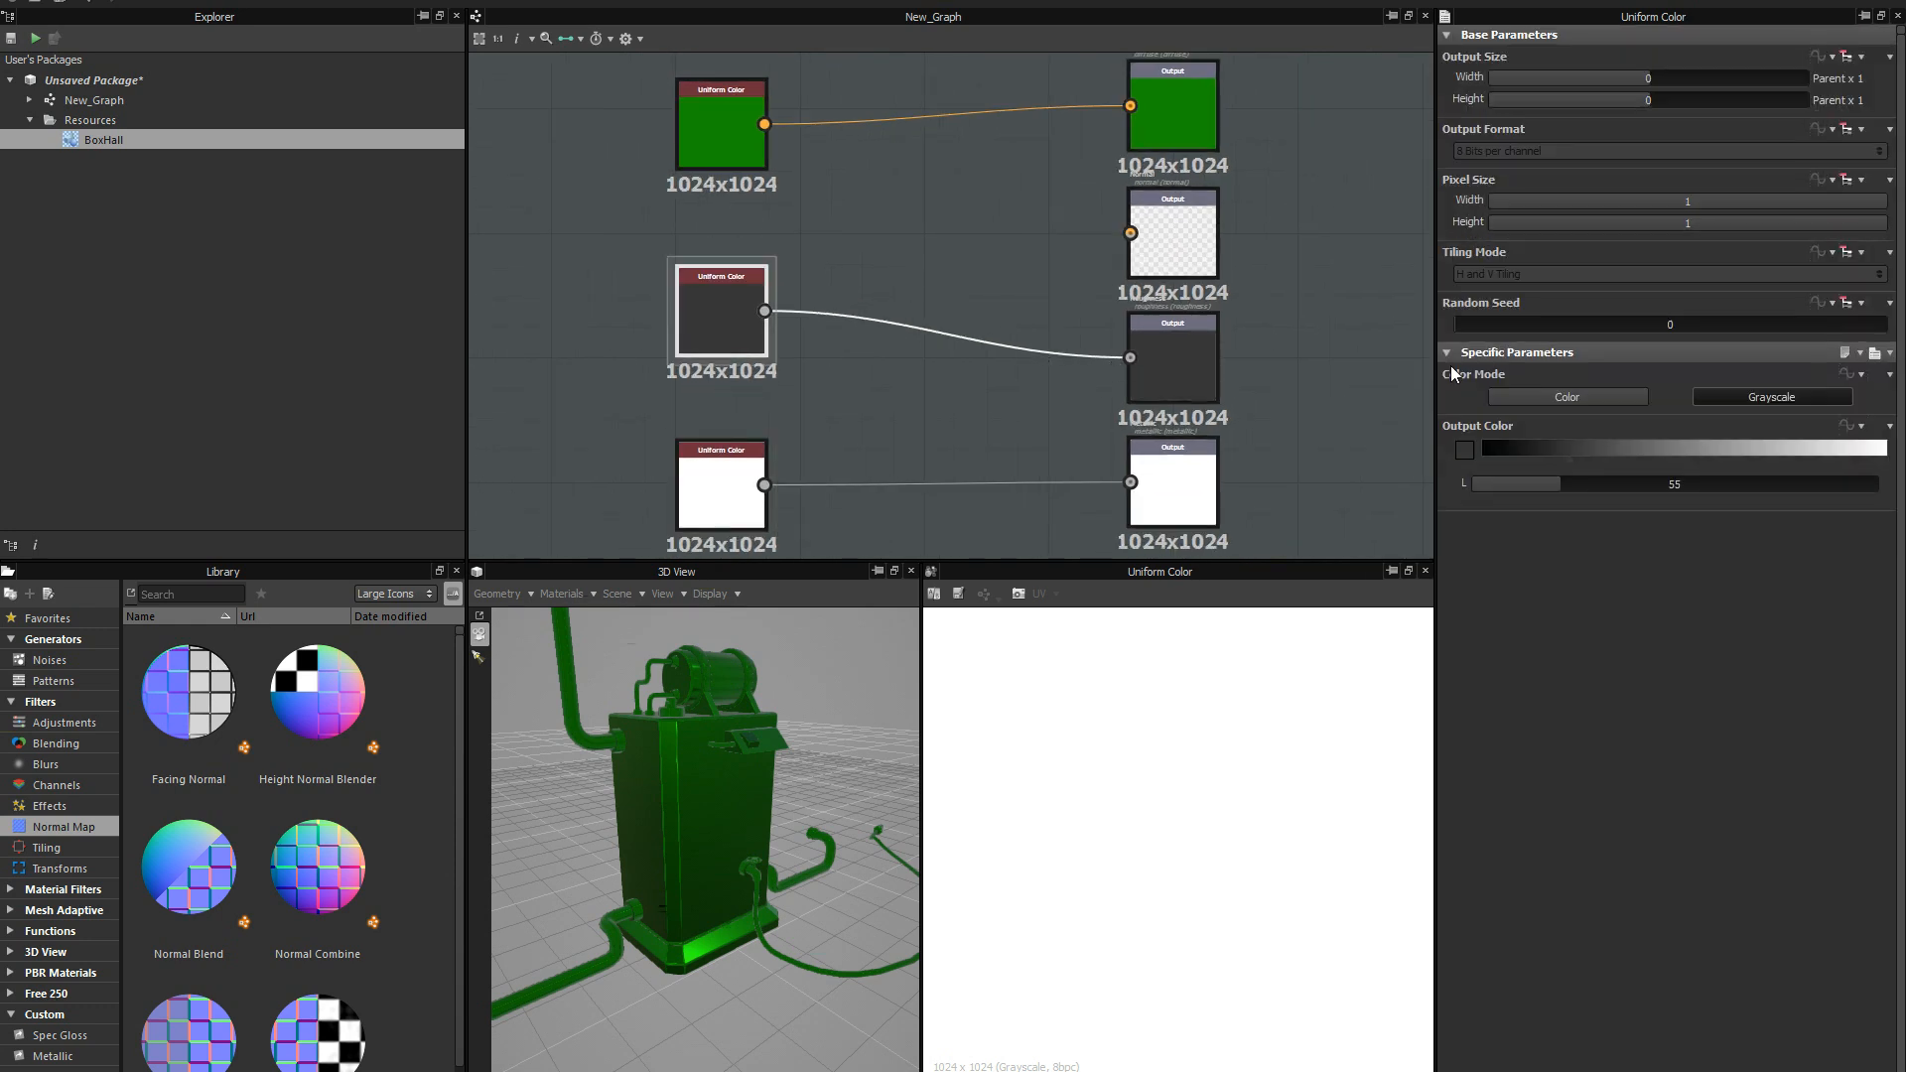
{"action": "left_click_drag", "start_coordinate": [1639, 450], "coordinate": [1478, 440]}
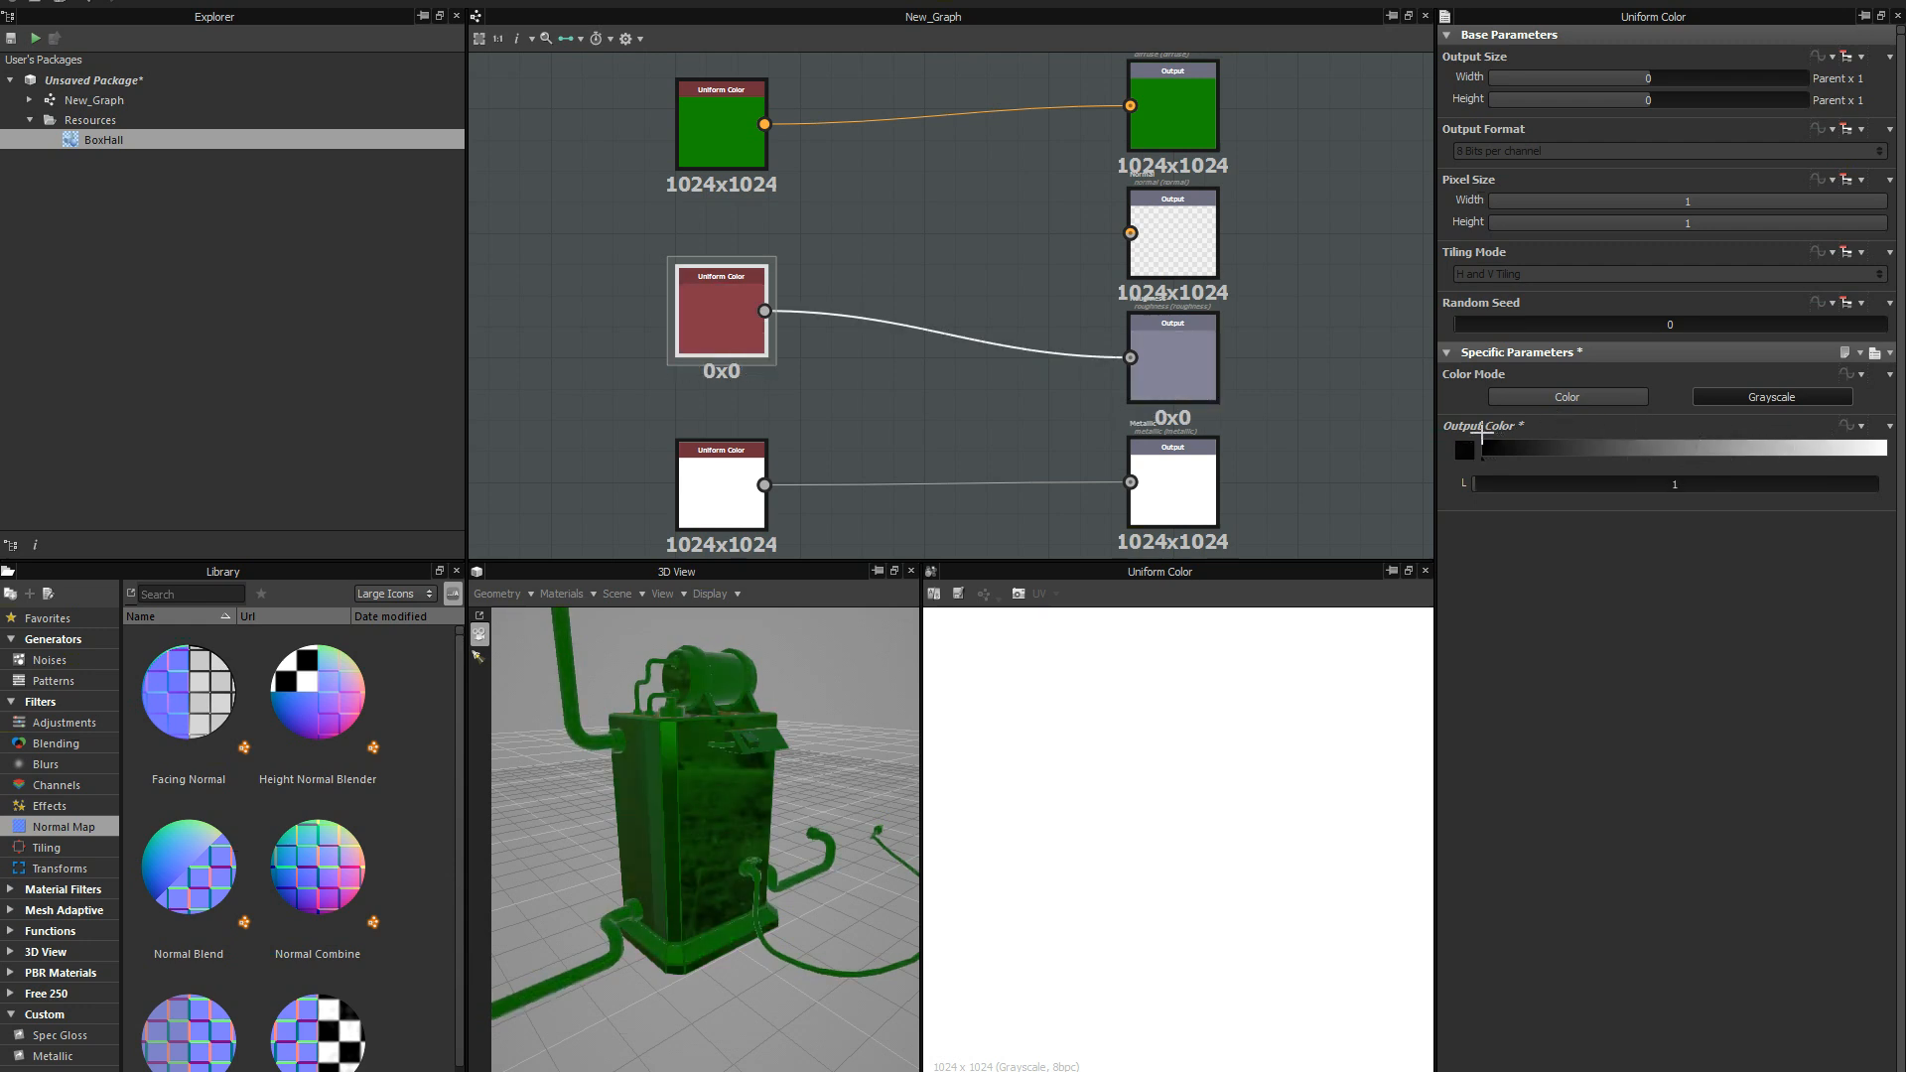
{"action": "scroll", "coordinate": [728, 762], "scroll_direction": "up", "scroll_amount": 3}
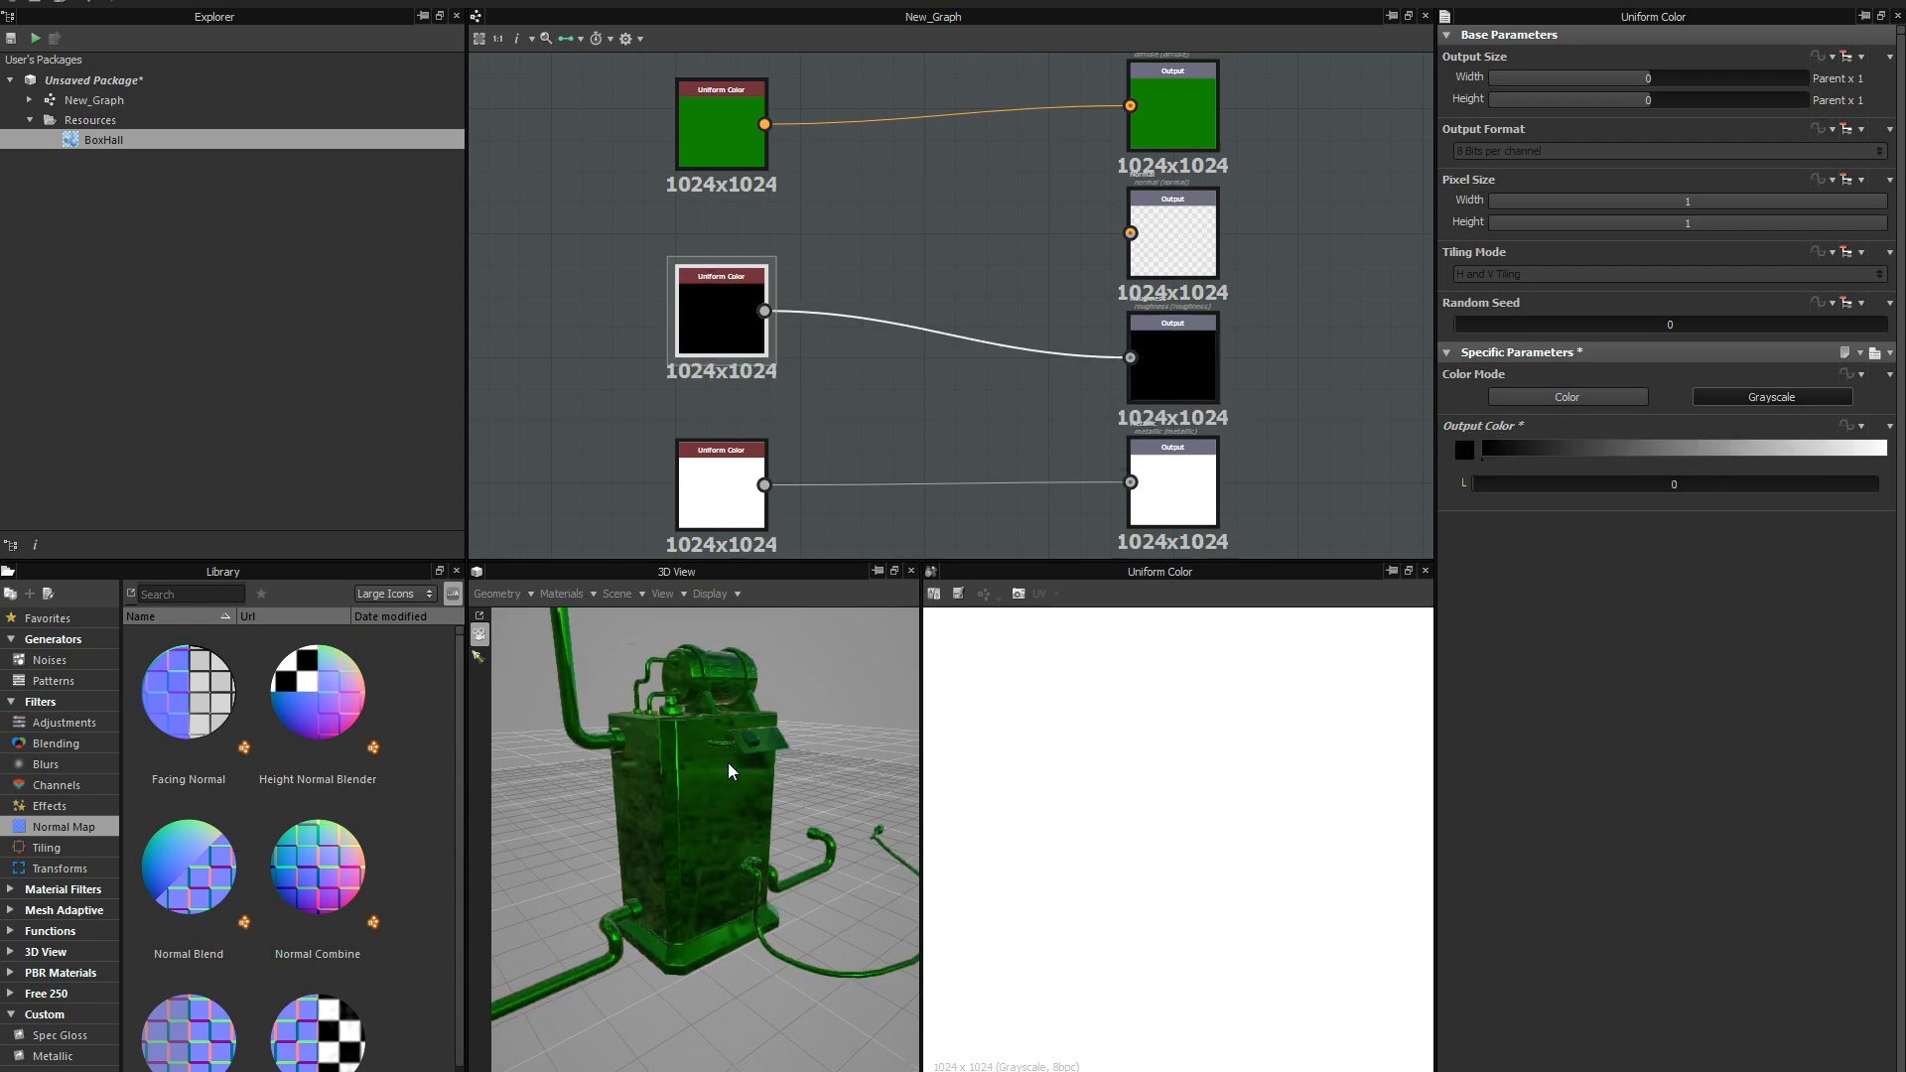
{"action": "left_click_drag", "start_coordinate": [729, 762], "coordinate": [783, 728]}
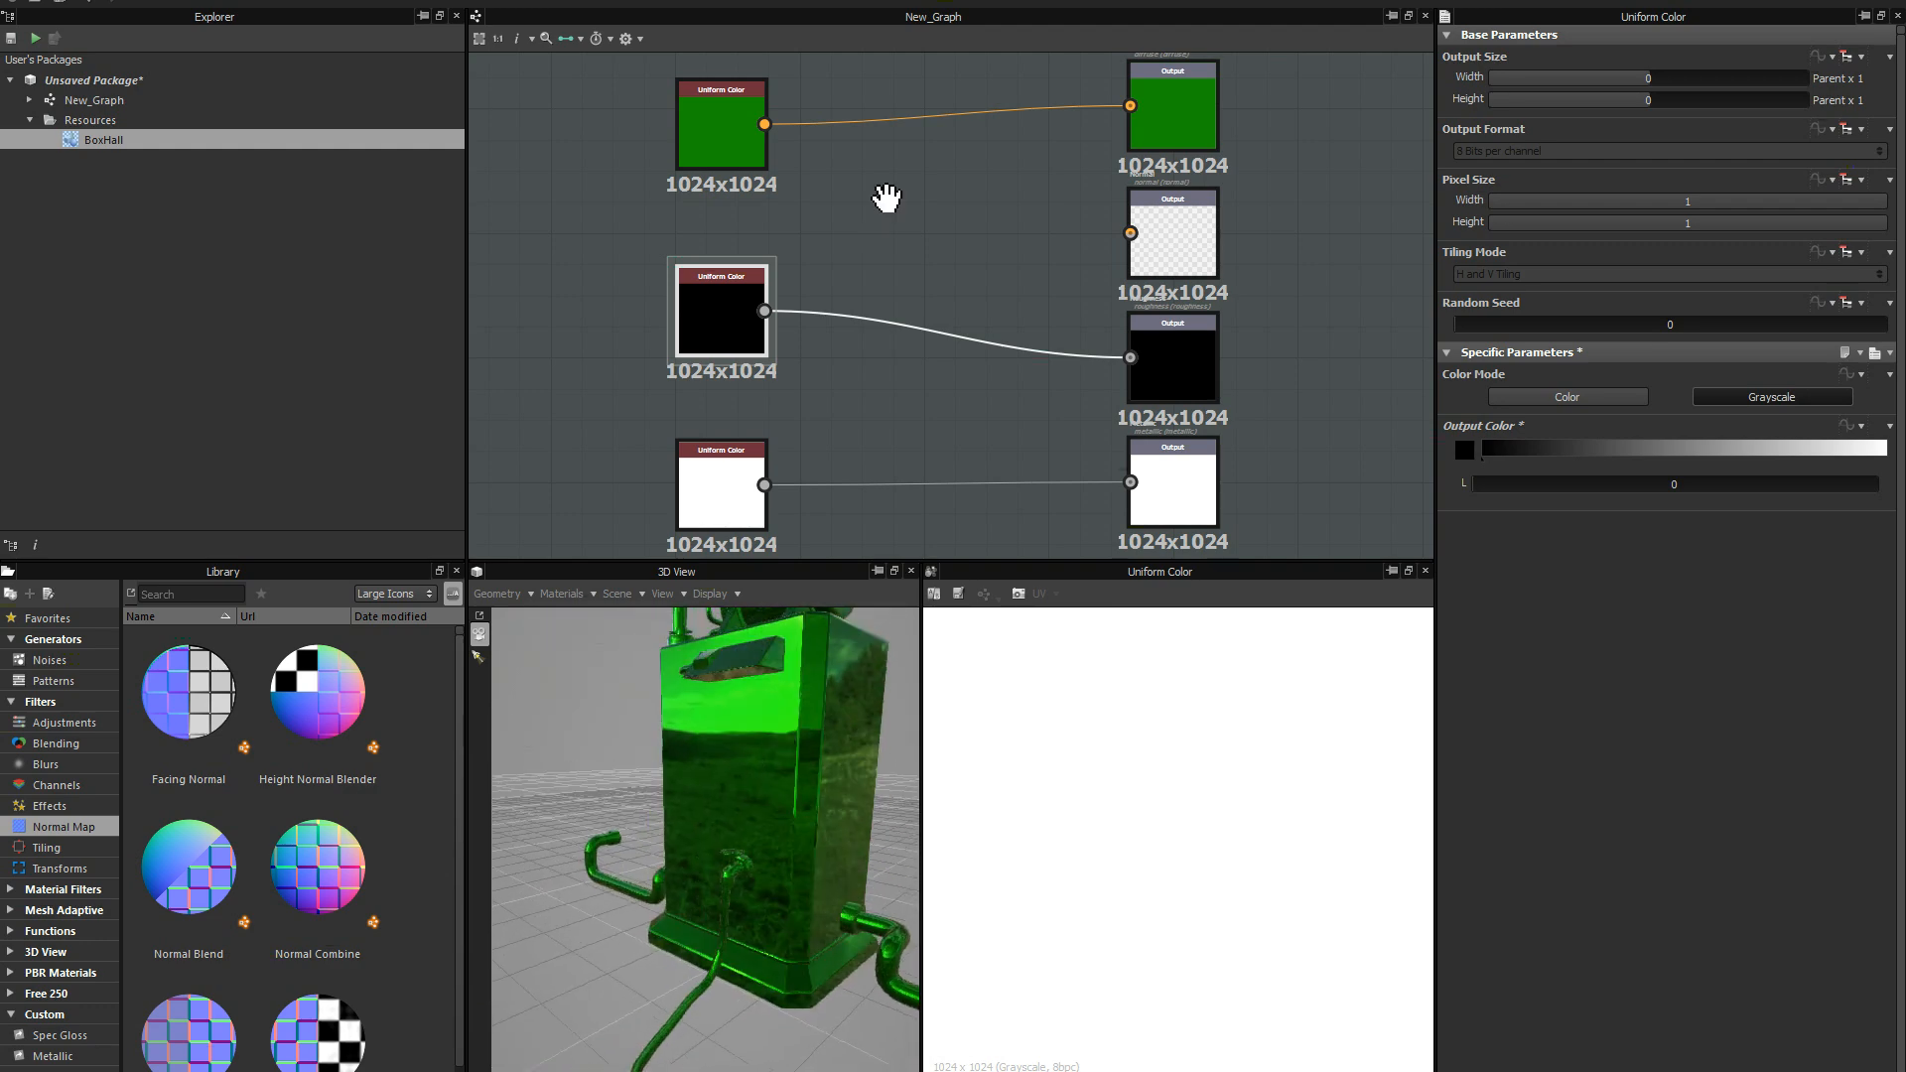
Set the Diffuse input node's color to white (255, 255, 255) and view the model from another side.
{"action": "middle_click_drag", "start_coordinate": [884, 196], "coordinate": [893, 272]}
{"action": "left_click", "coordinate": [723, 216]}
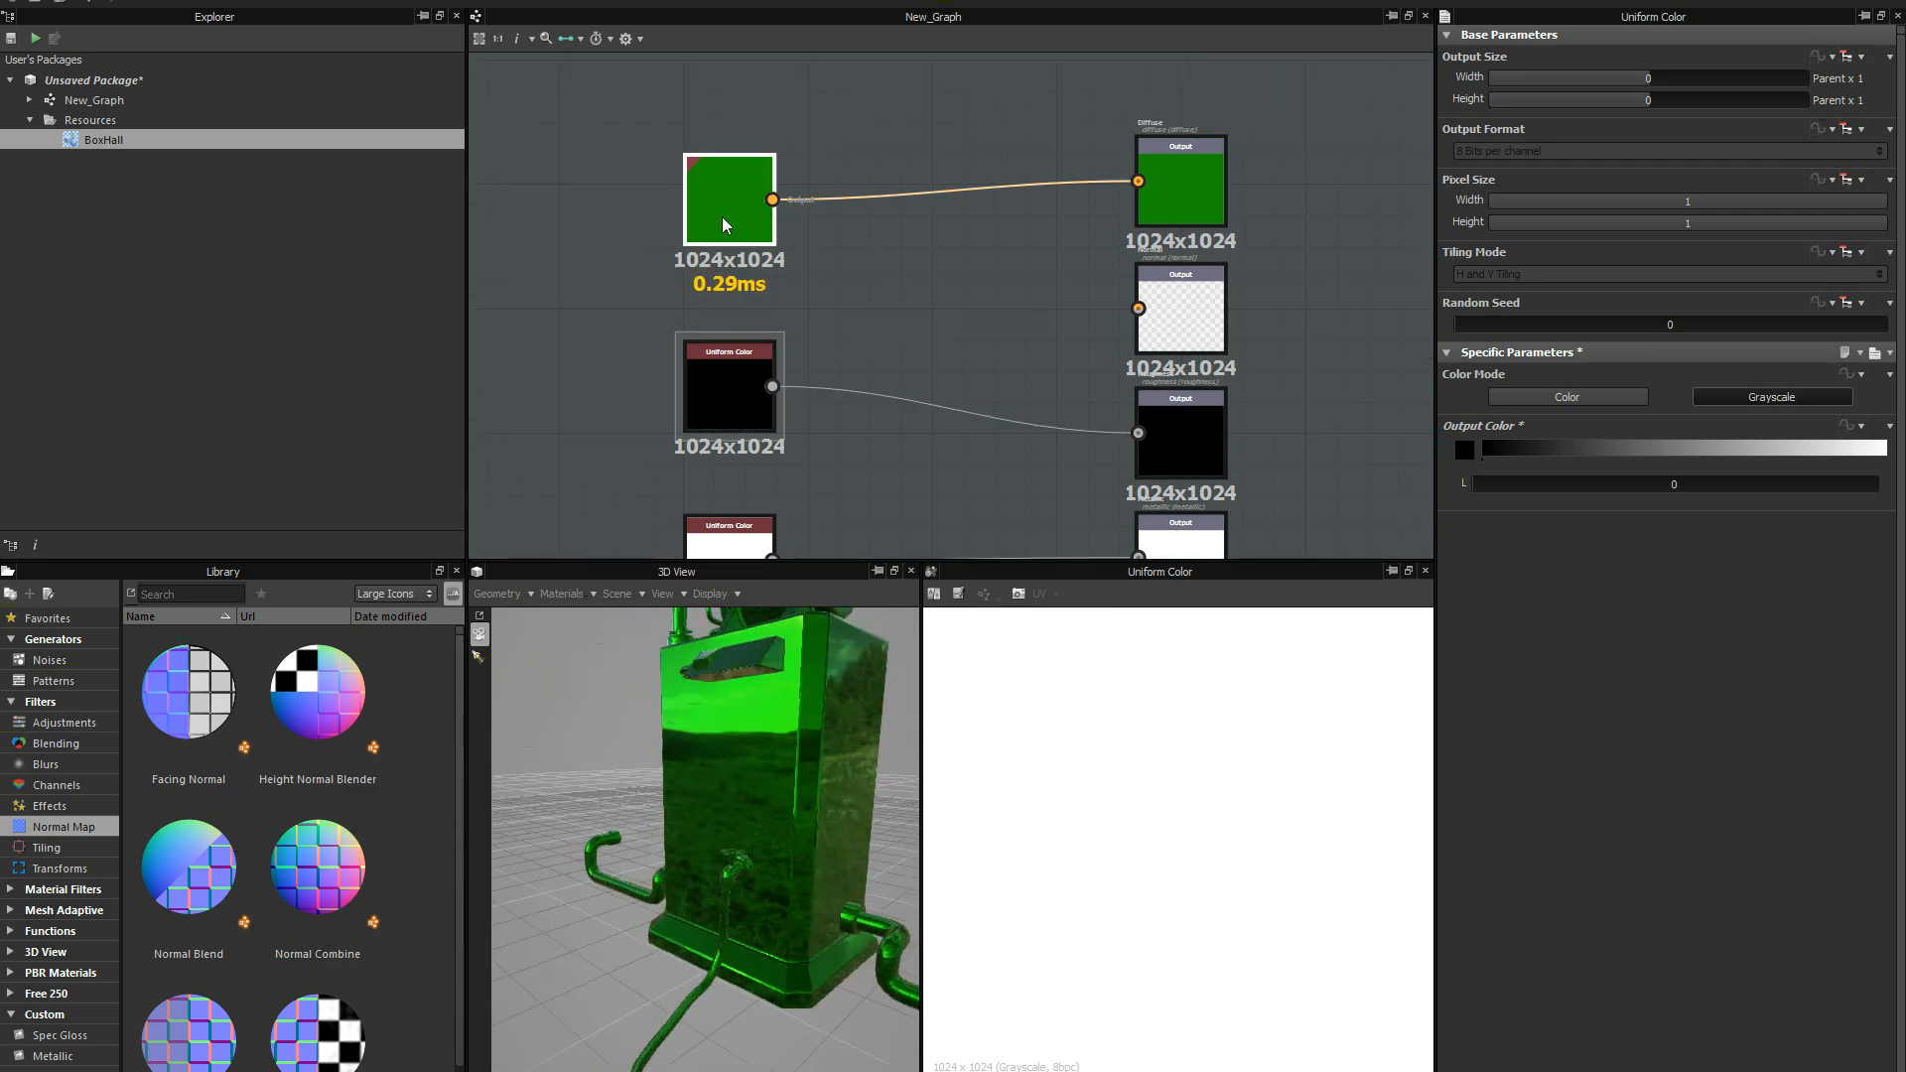
{"action": "left_click", "coordinate": [1464, 451]}
{"action": "left_click_drag", "start_coordinate": [1142, 358], "coordinate": [1019, 306]}
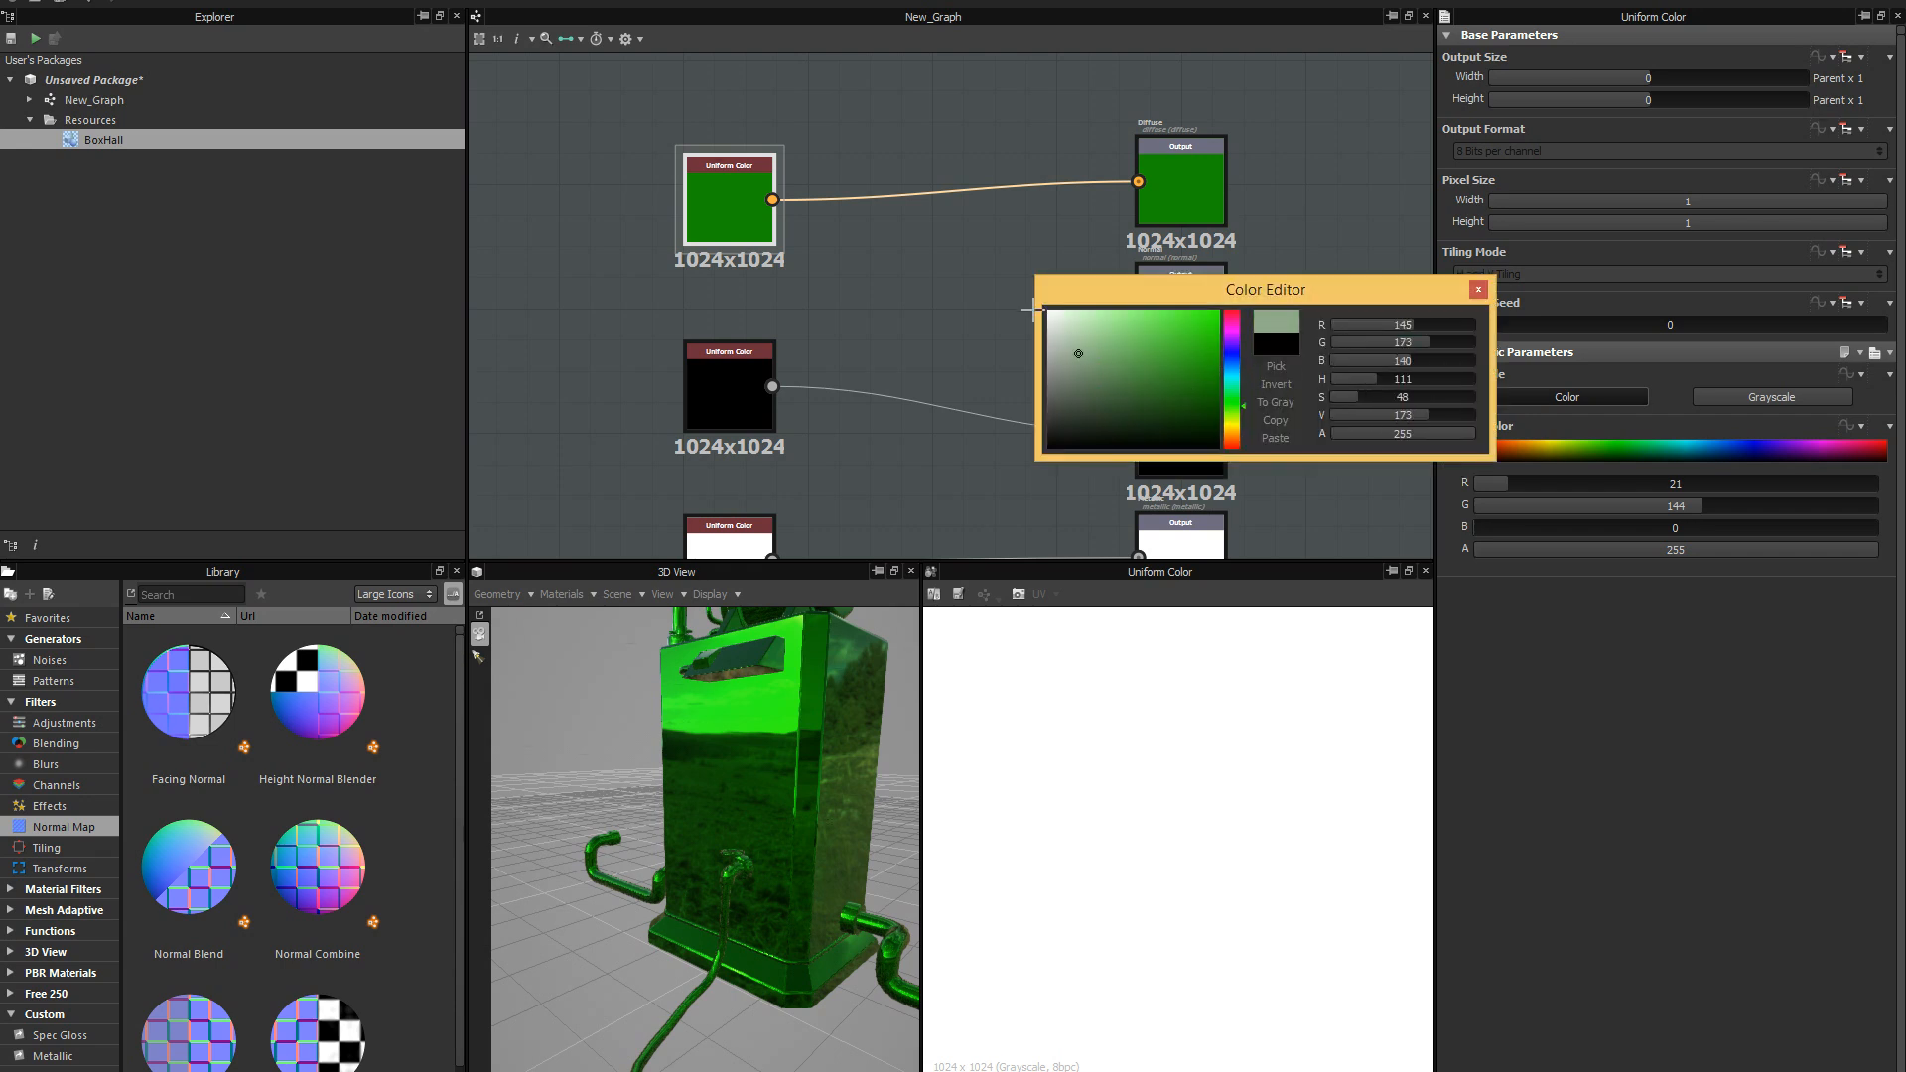
{"action": "left_click_drag", "start_coordinate": [1093, 425], "coordinate": [996, 483]}
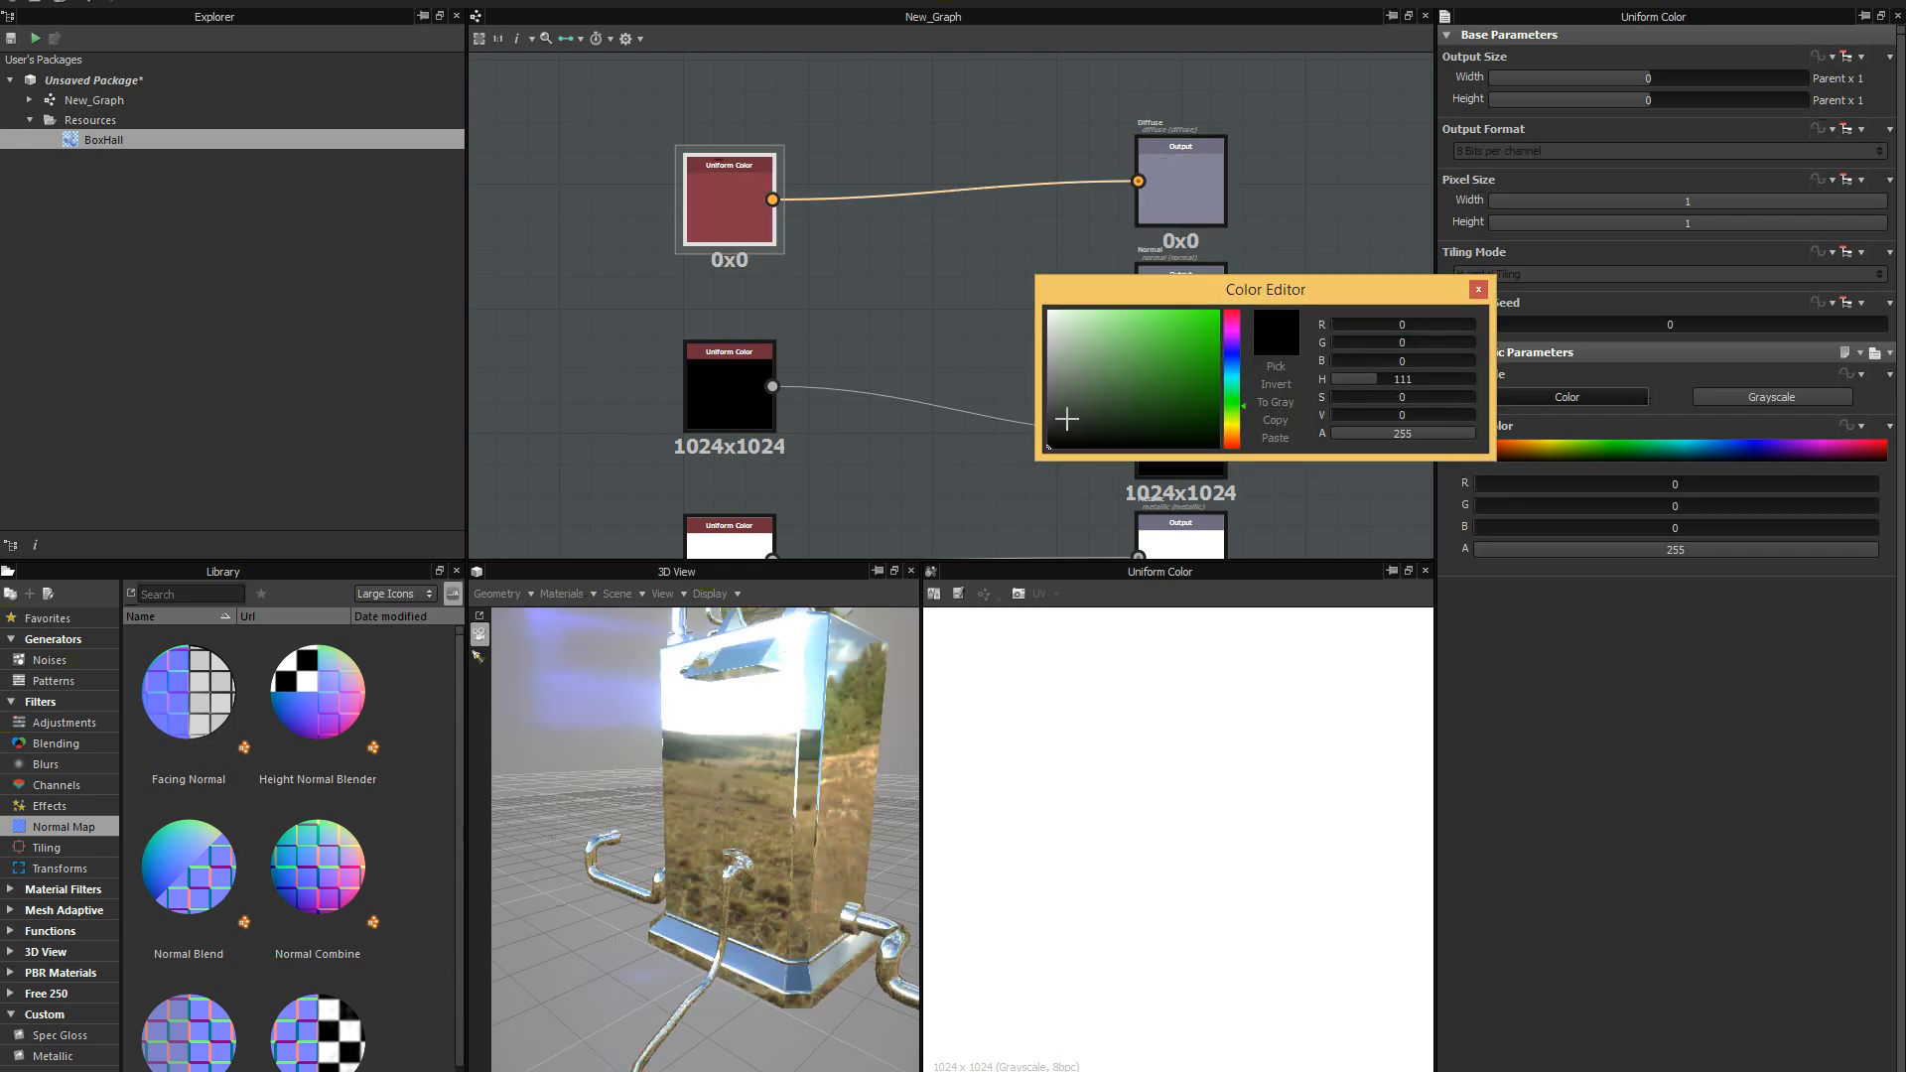
{"action": "left_click_drag", "start_coordinate": [1098, 347], "coordinate": [1009, 297]}
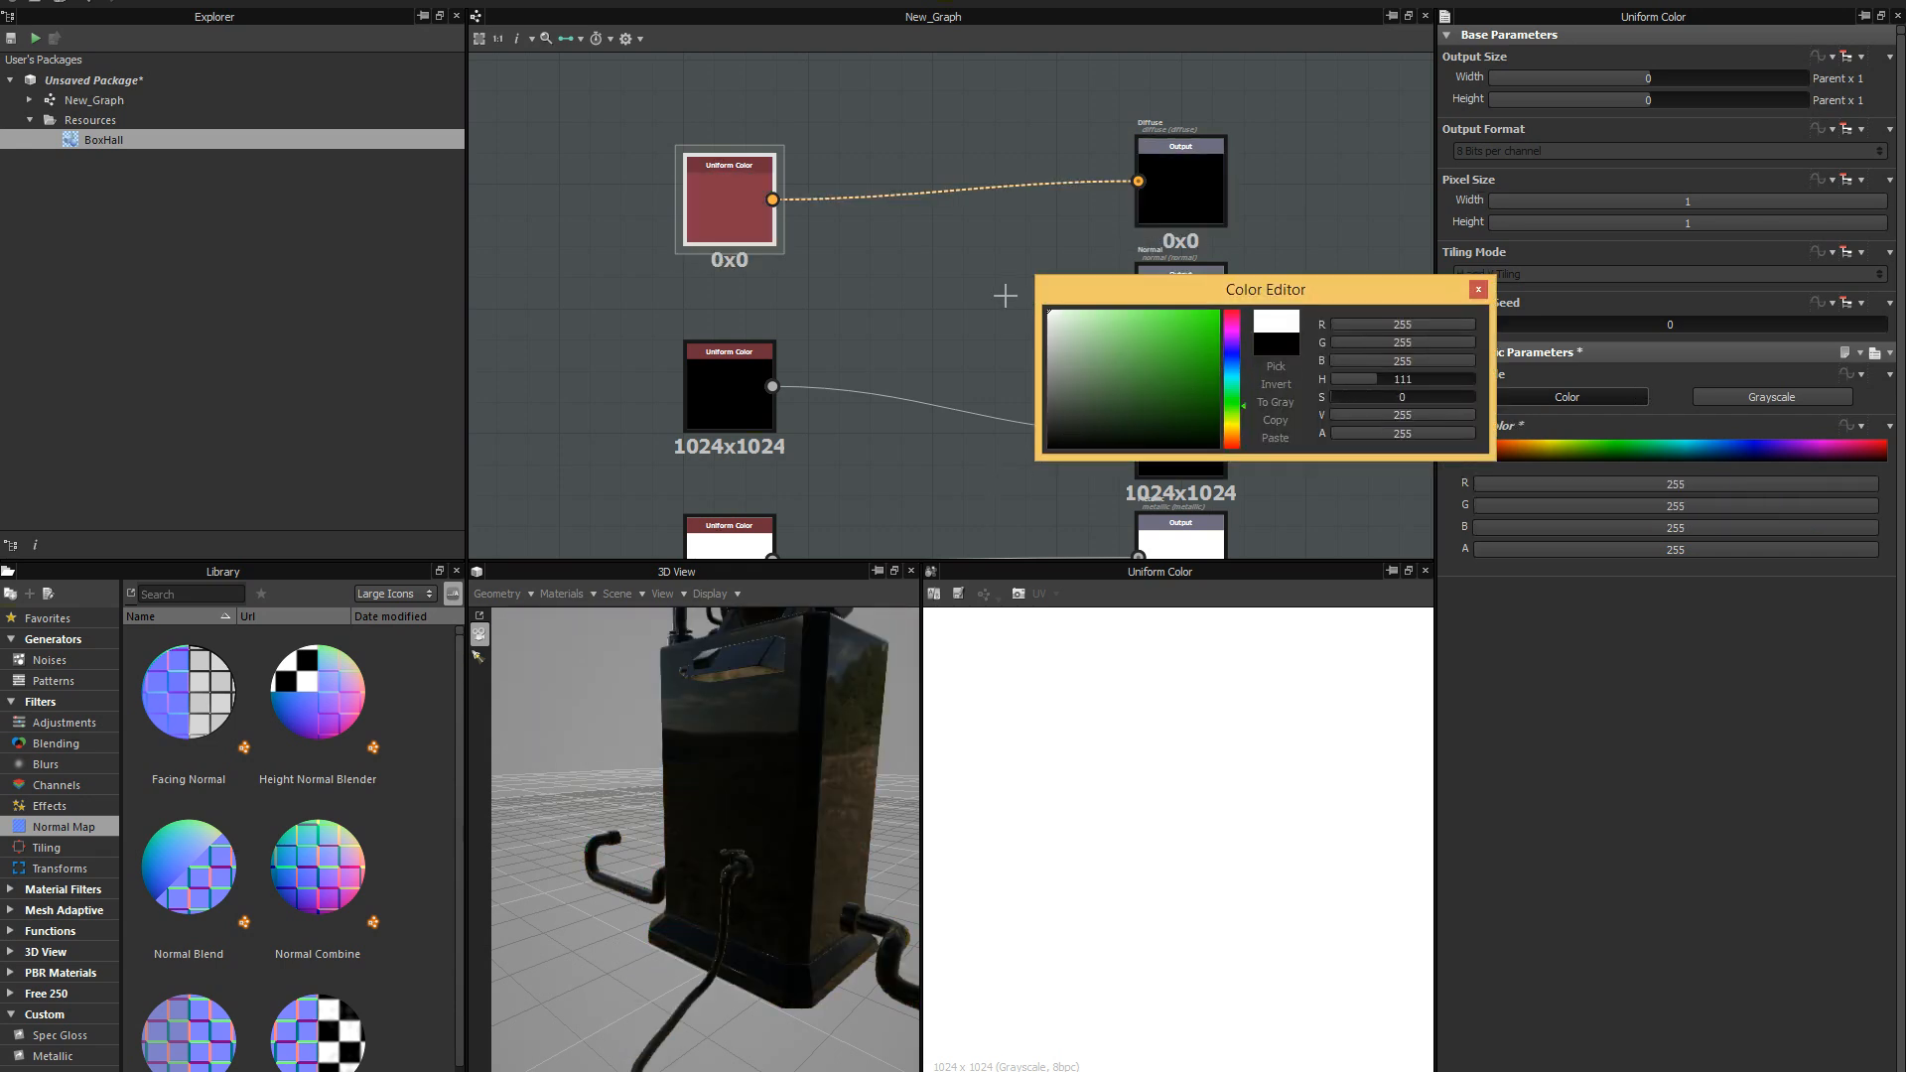
{"action": "left_click", "coordinate": [1478, 289]}
{"action": "mouse_move", "coordinate": [892, 645]}
{"action": "left_mouse_down"}
{"action": "mouse_move", "coordinate": [800, 784]}
{"action": "mouse_move", "coordinate": [932, 778]}
{"action": "mouse_move", "coordinate": [848, 773]}
{"action": "mouse_move", "coordinate": [812, 808]}
{"action": "mouse_move", "coordinate": [795, 917]}
{"action": "mouse_move", "coordinate": [779, 740]}
{"action": "mouse_move", "coordinate": [795, 792]}
{"action": "mouse_move", "coordinate": [874, 636]}
{"action": "left_mouse_up"}
Display the Roughness input node's output in the 2D view and fit the image within it.
{"action": "middle_click_drag", "start_coordinate": [891, 534], "coordinate": [969, 430]}
{"action": "left_click", "coordinate": [807, 334]}
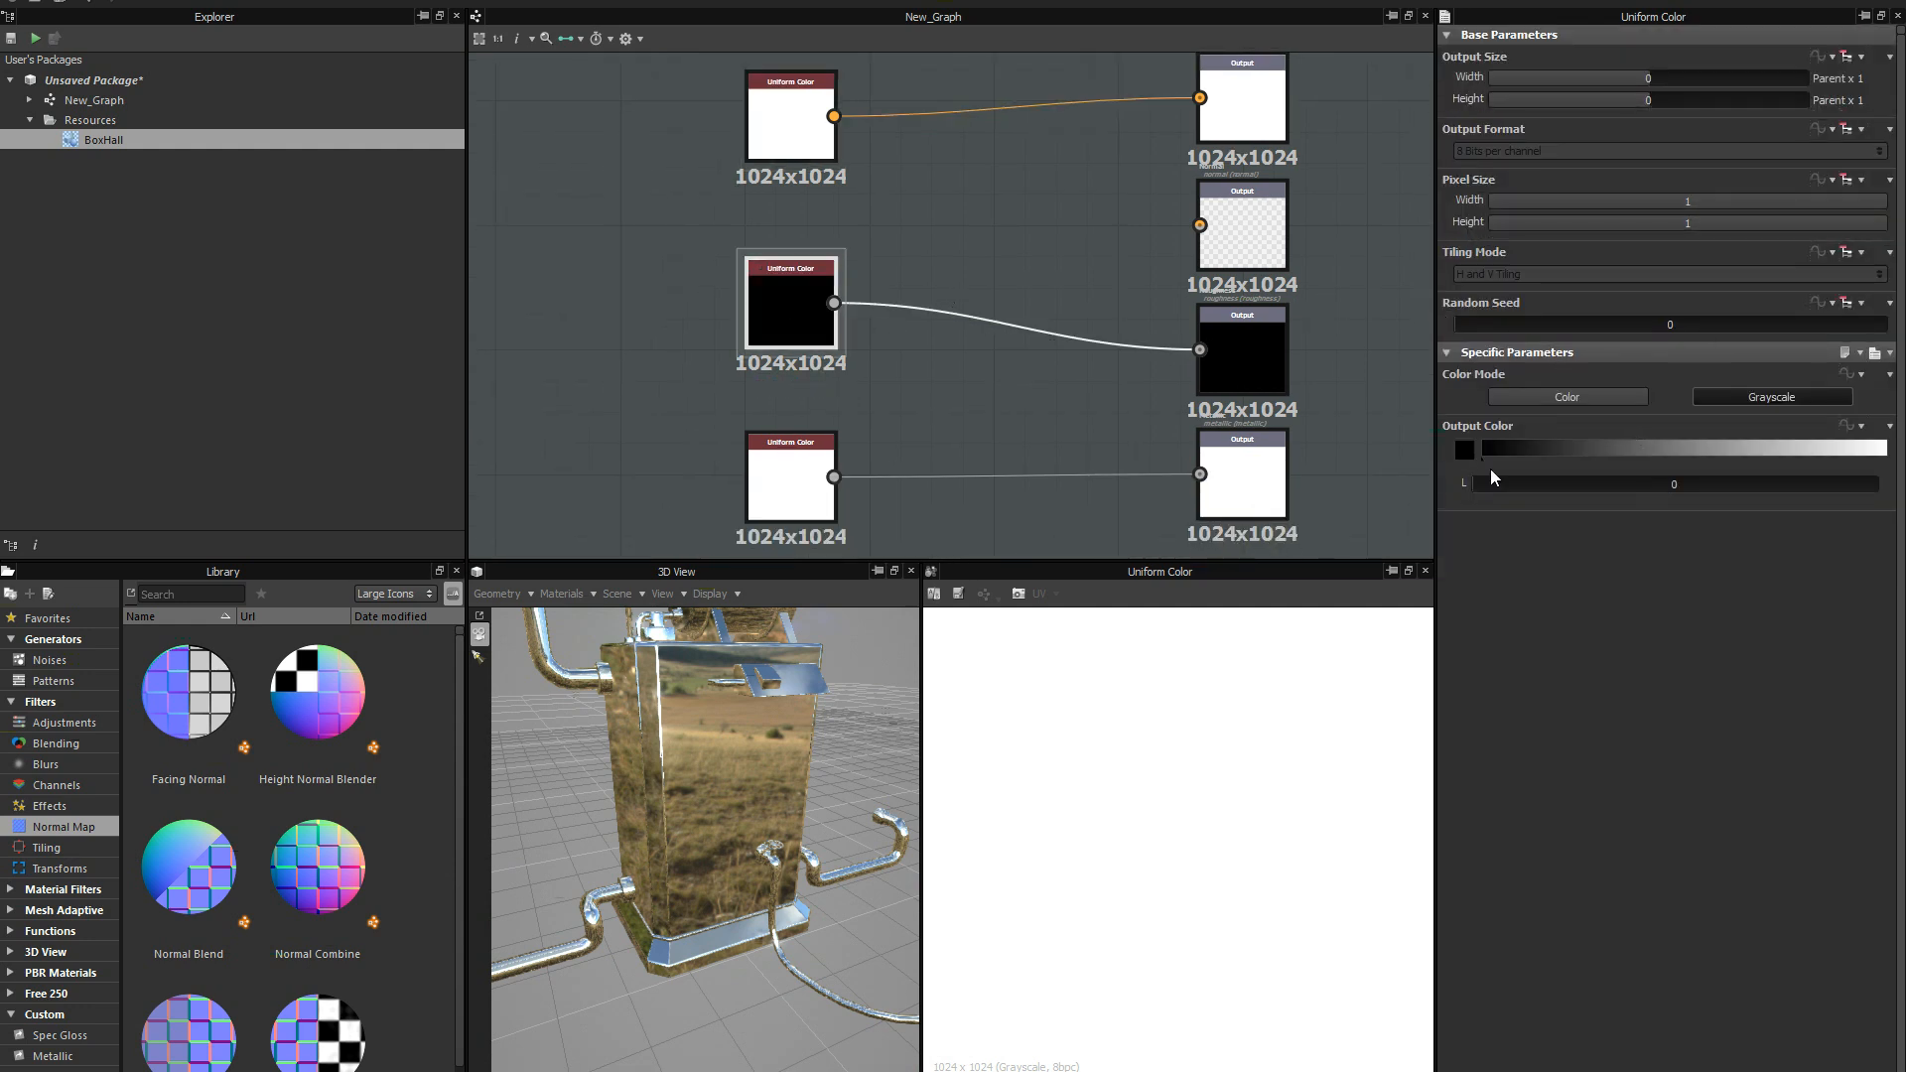
{"action": "double_click", "coordinate": [802, 308]}
{"action": "middle_click_drag", "start_coordinate": [1152, 809], "coordinate": [1120, 932]}
{"action": "scroll", "coordinate": [1153, 844], "scroll_direction": "down", "scroll_amount": 10}
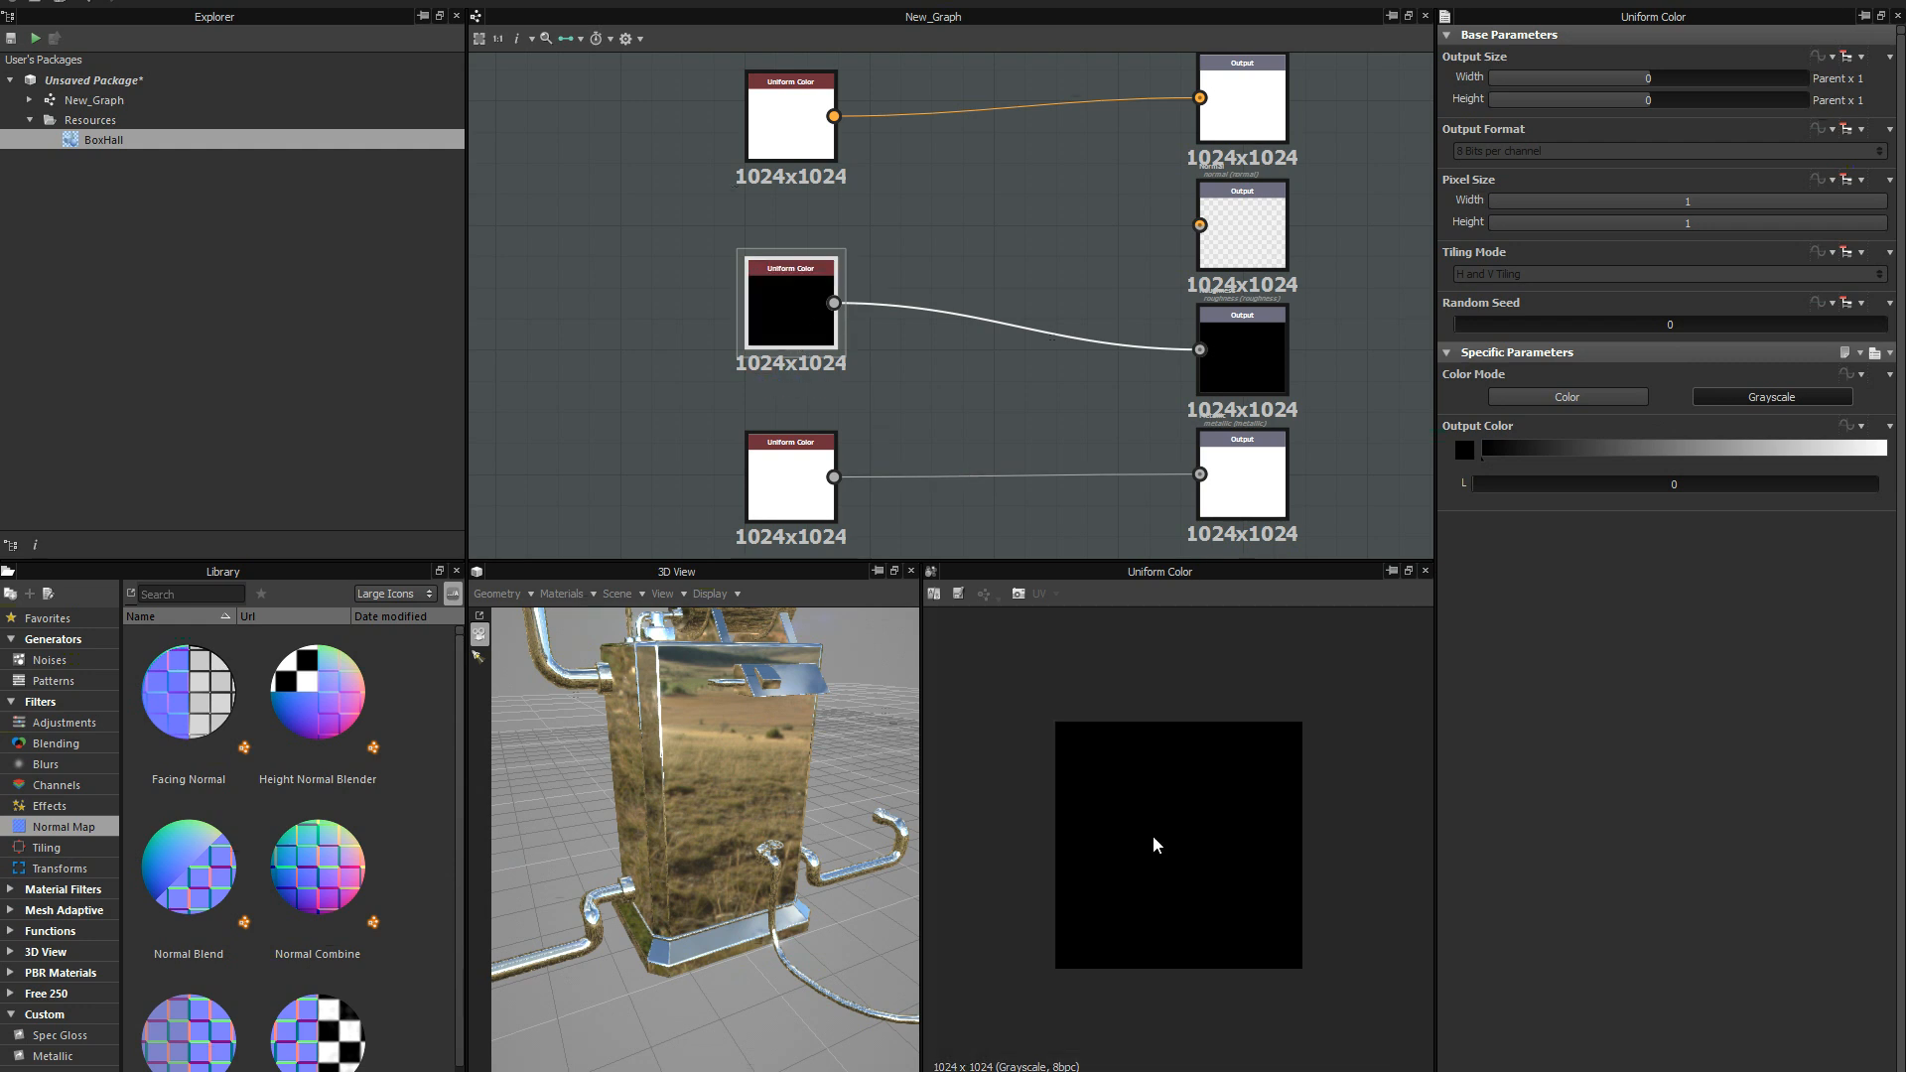
{"action": "scroll", "coordinate": [1200, 774], "scroll_direction": "up", "scroll_amount": 4}
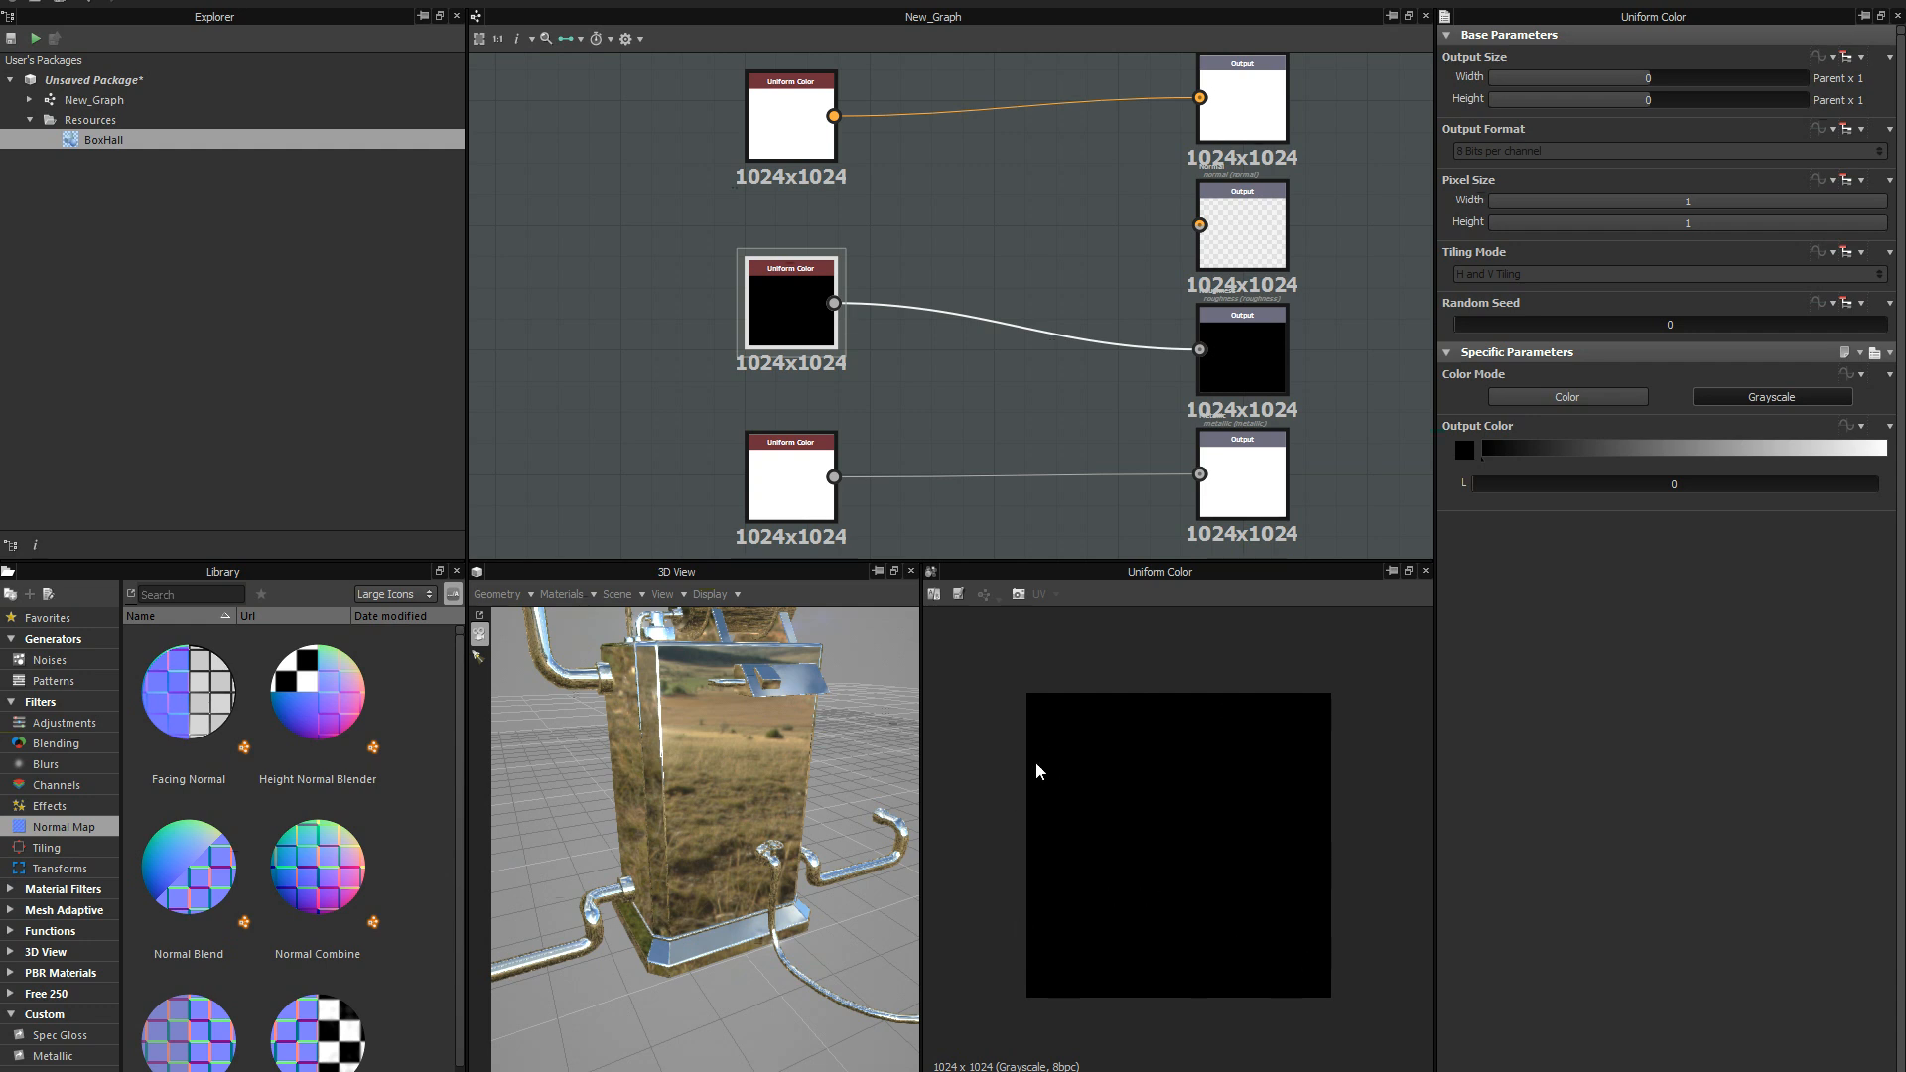
Set the Roughness input node's grayscale level to 66.
{"action": "middle_click_drag", "start_coordinate": [957, 417], "coordinate": [955, 368]}
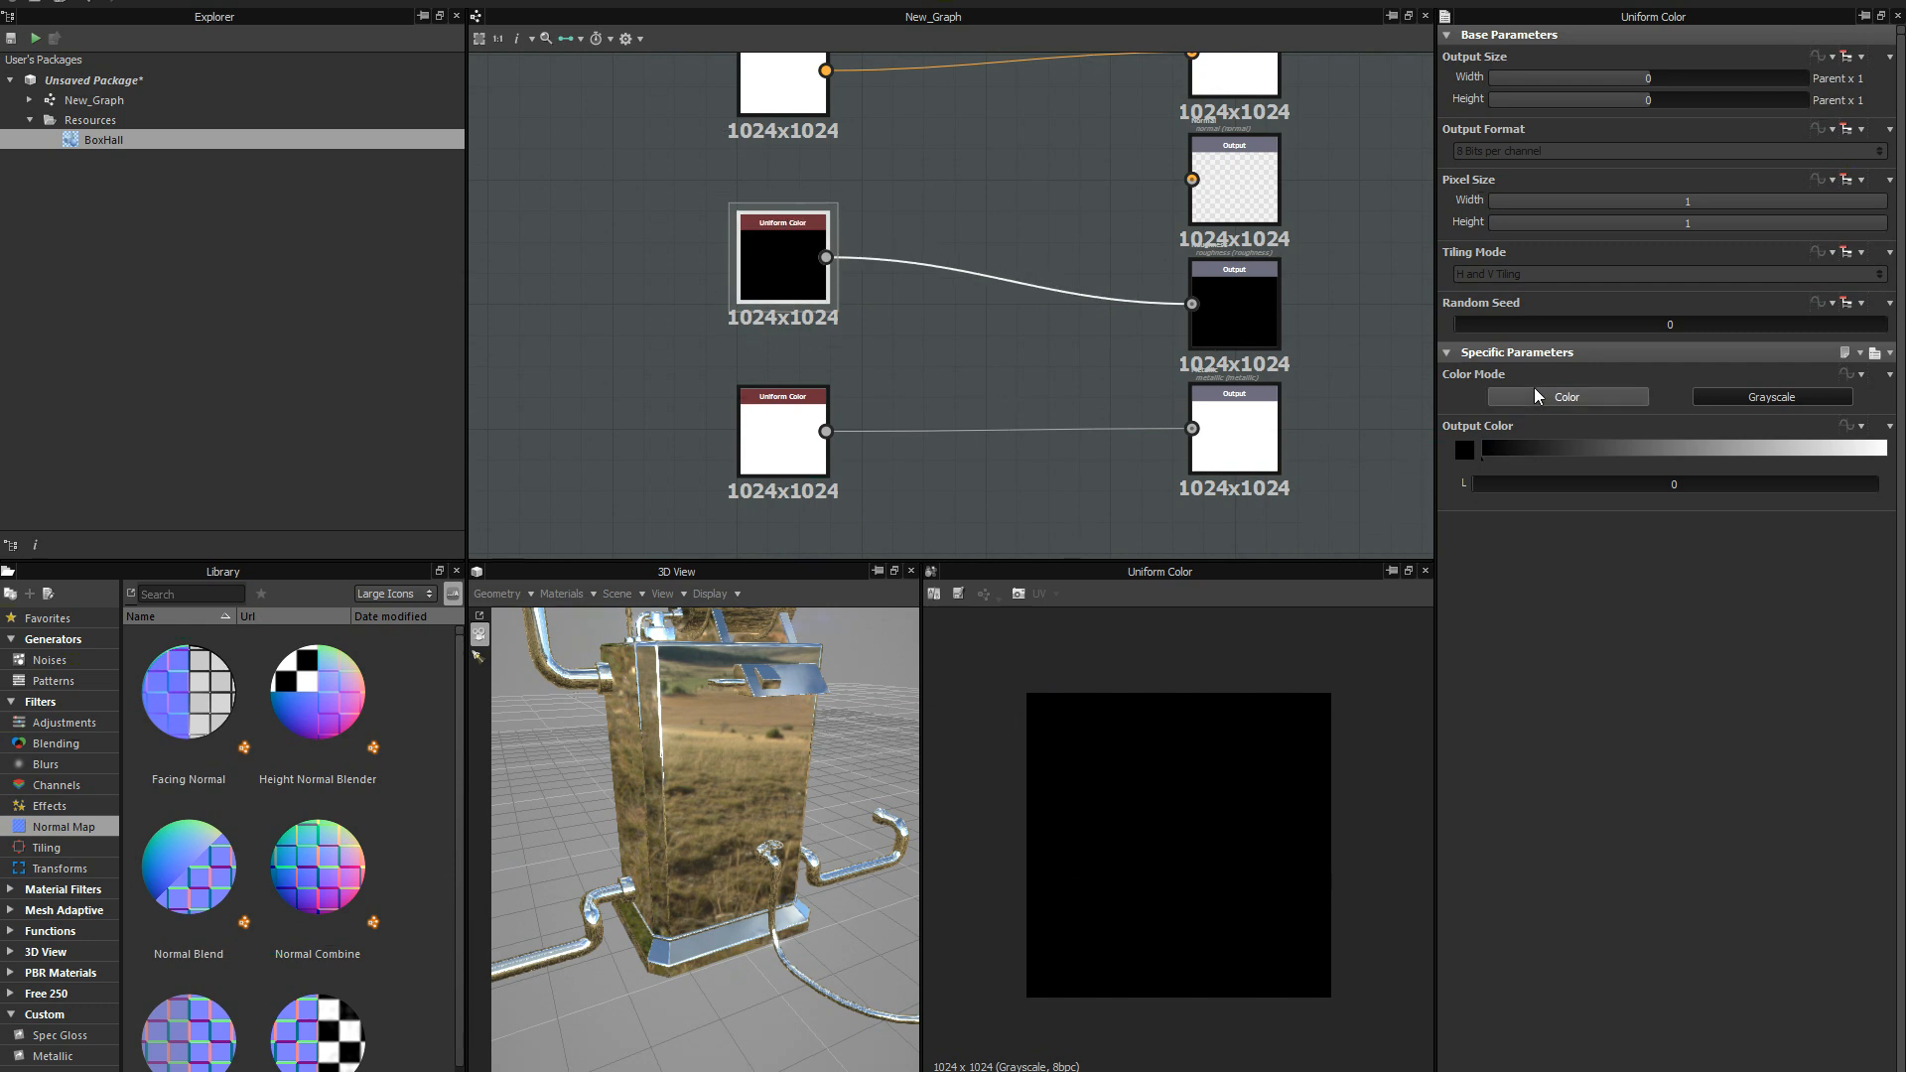
{"action": "left_click", "coordinate": [1670, 448]}
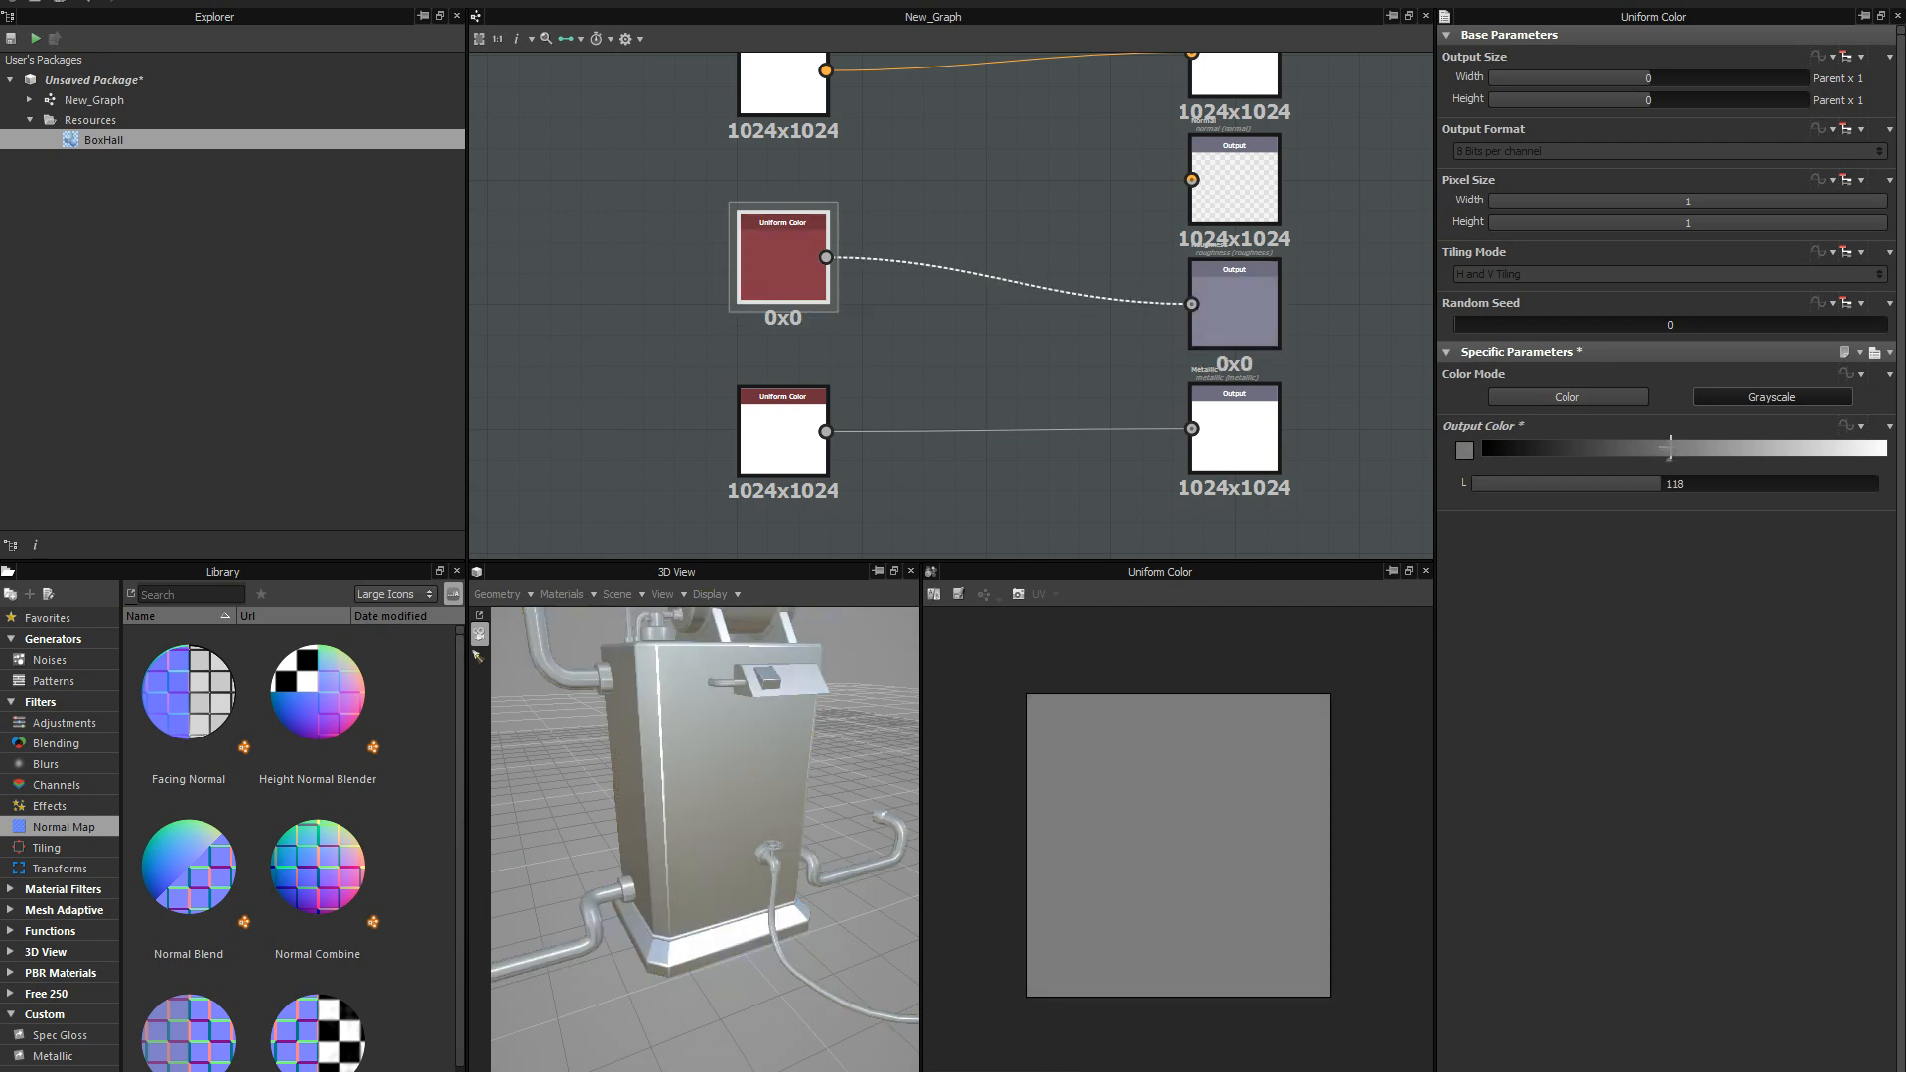
{"action": "left_click_drag", "start_coordinate": [1670, 447], "coordinate": [1586, 441]}
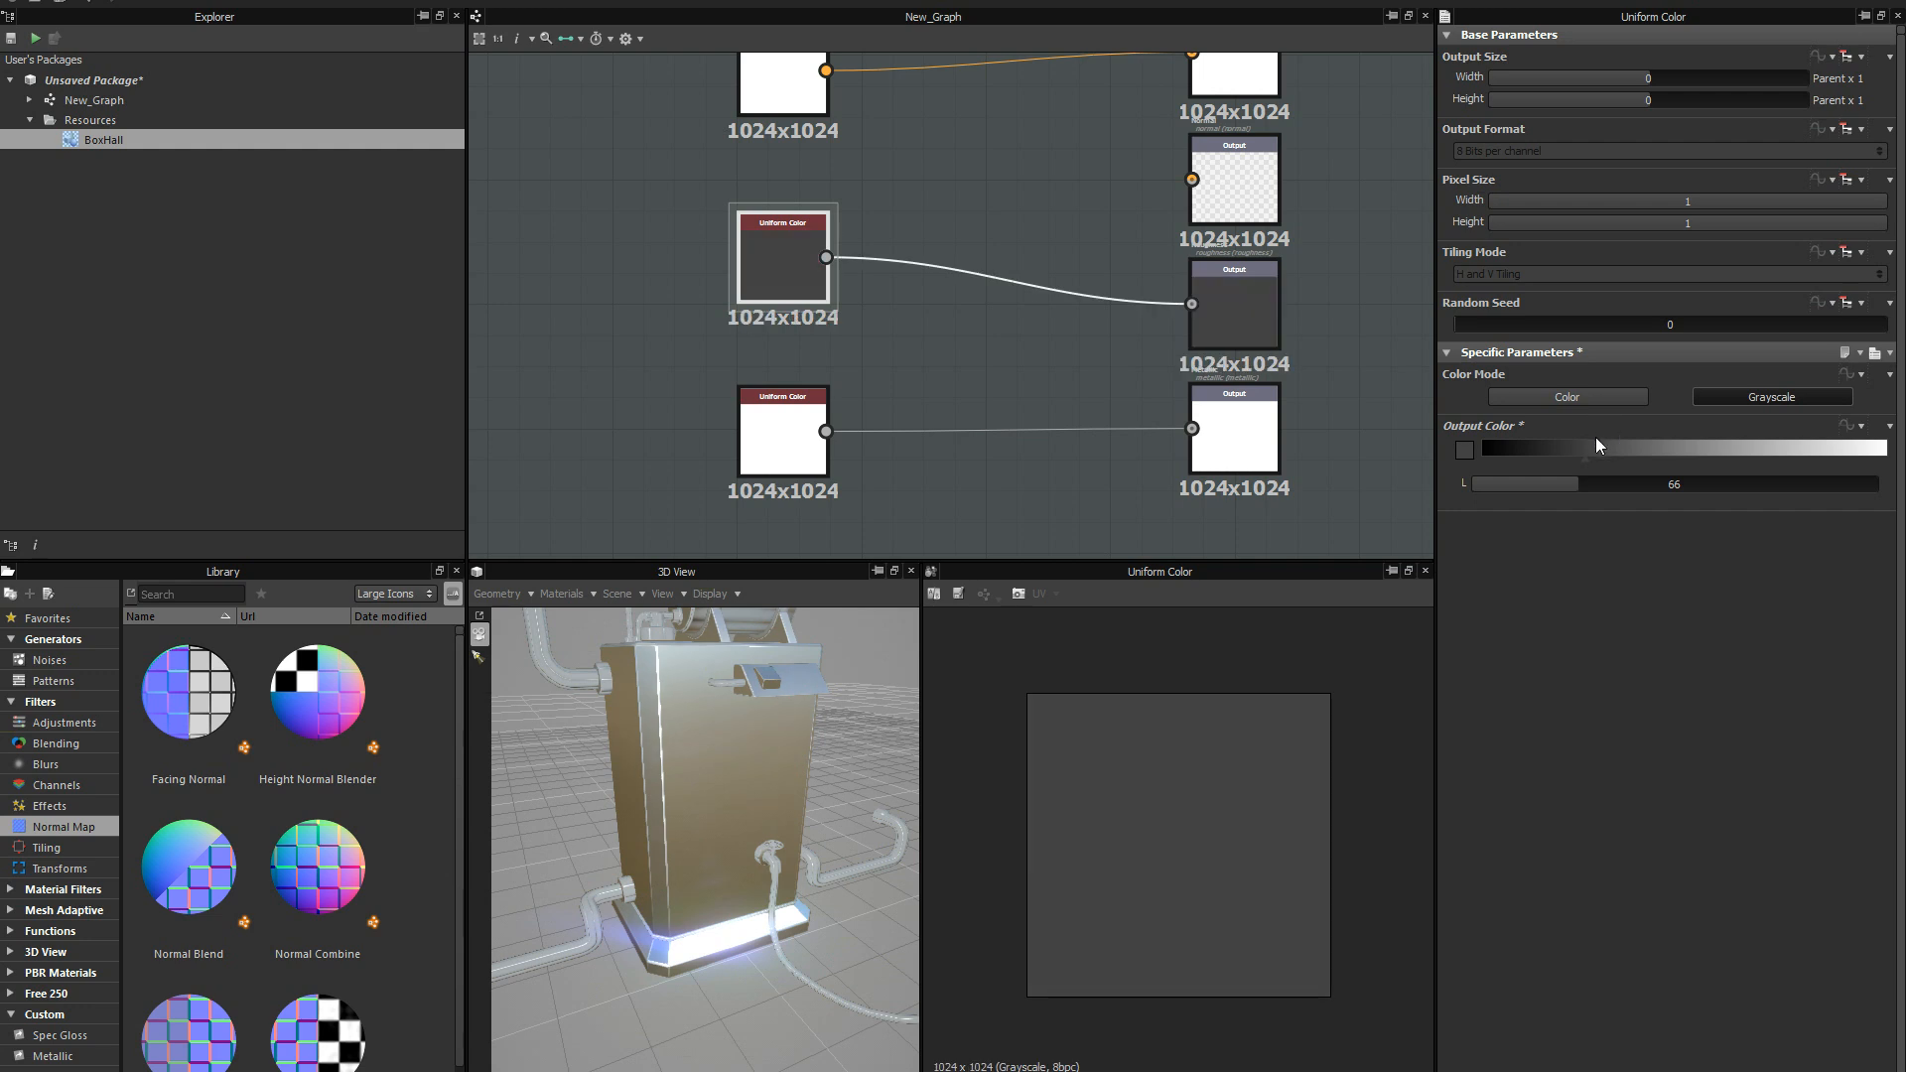
Make room above the Roughness input node and place a duplicate of the Diffuse Uniform Color node there, level with the Normal output.
{"action": "scroll", "coordinate": [986, 439], "scroll_direction": "down", "scroll_amount": 2}
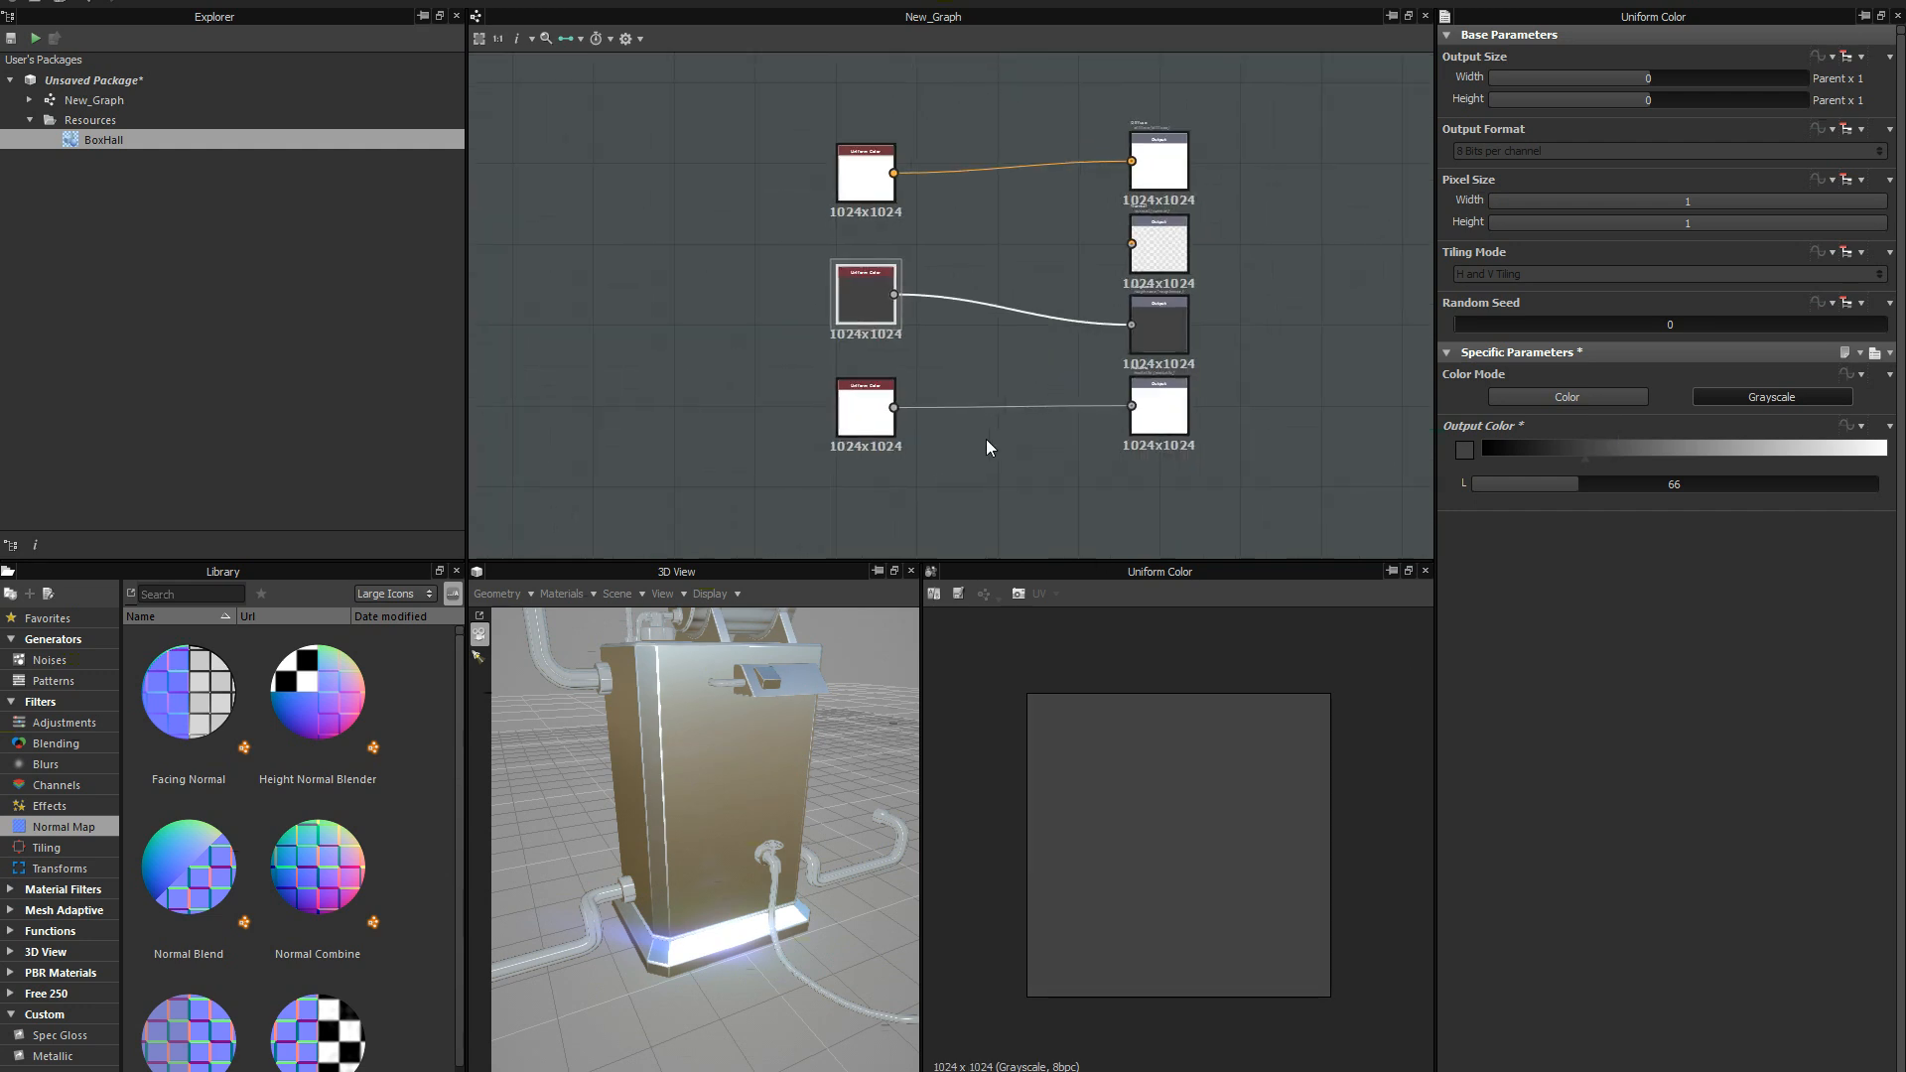
{"action": "scroll", "coordinate": [1003, 389], "scroll_direction": "down", "scroll_amount": 1}
{"action": "scroll", "coordinate": [1005, 343], "scroll_direction": "up", "scroll_amount": 1}
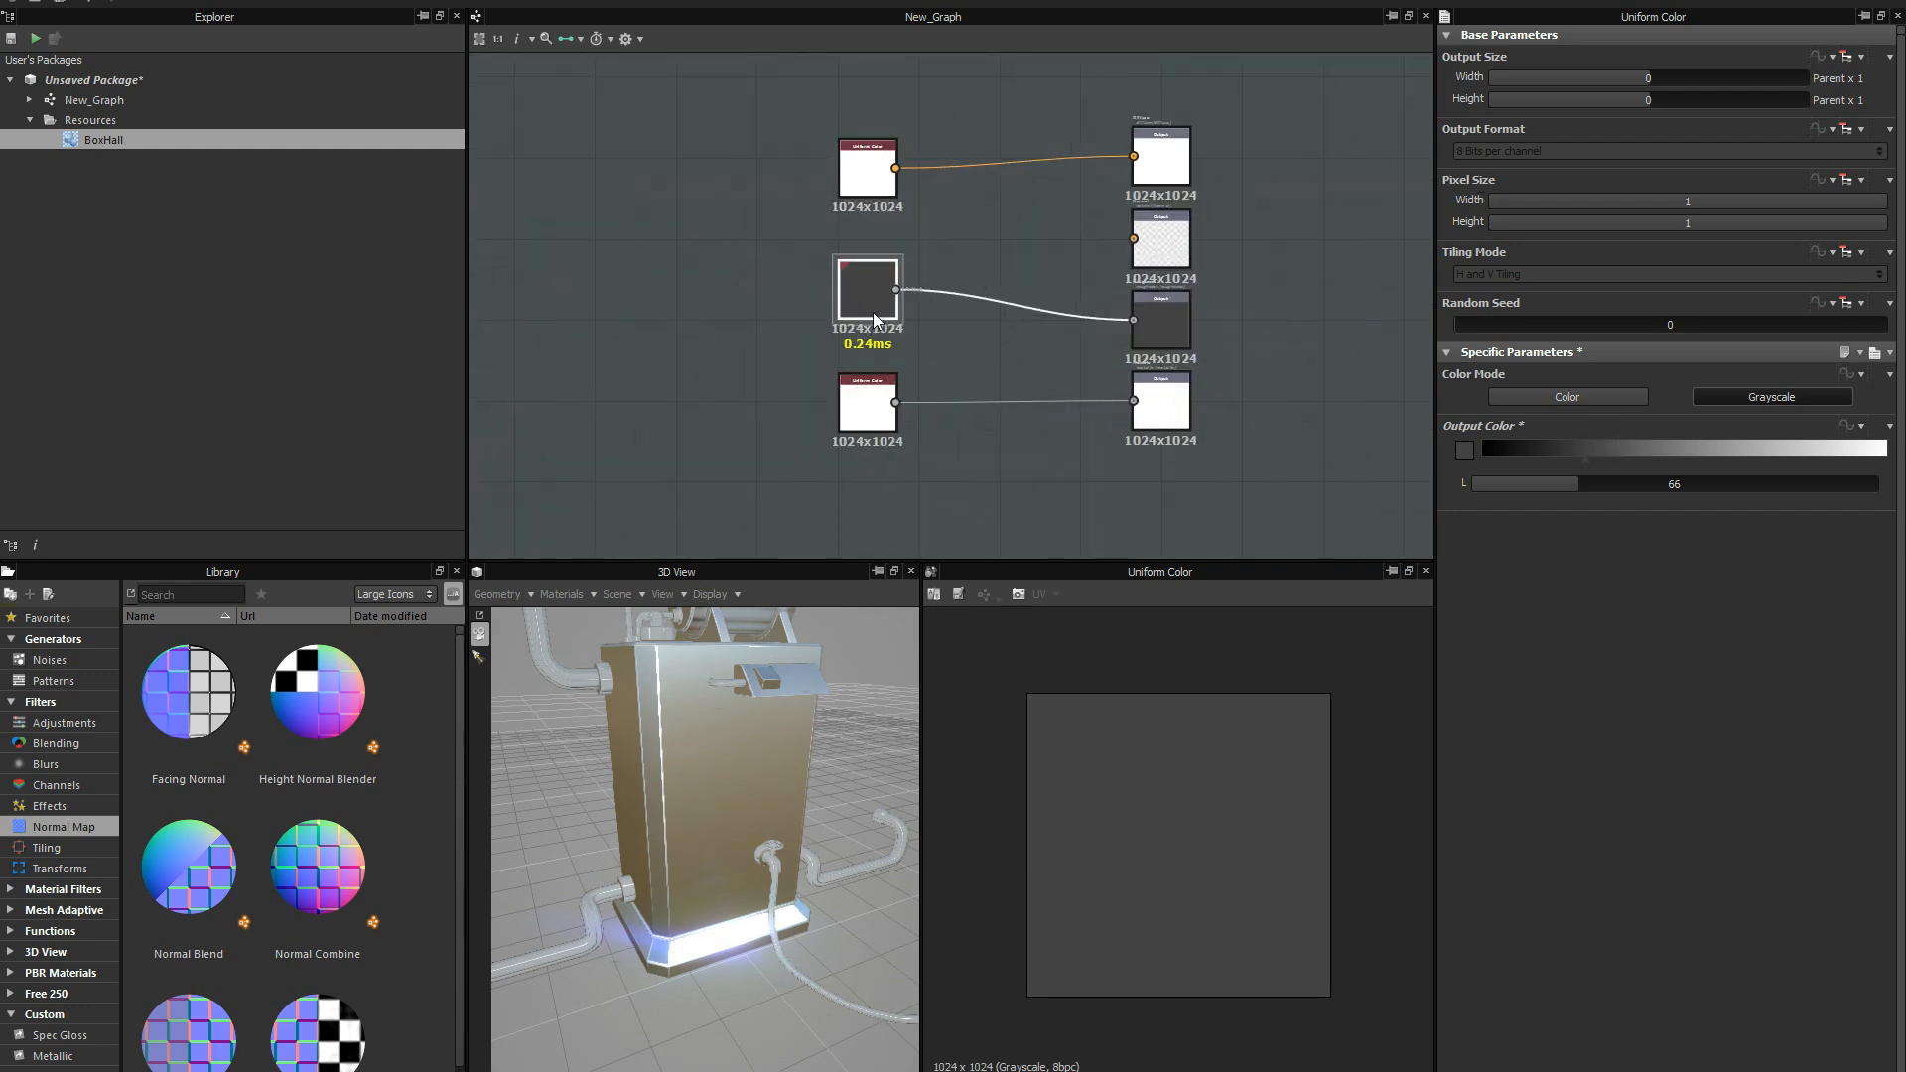
{"action": "left_click_drag", "start_coordinate": [873, 311], "coordinate": [867, 339]}
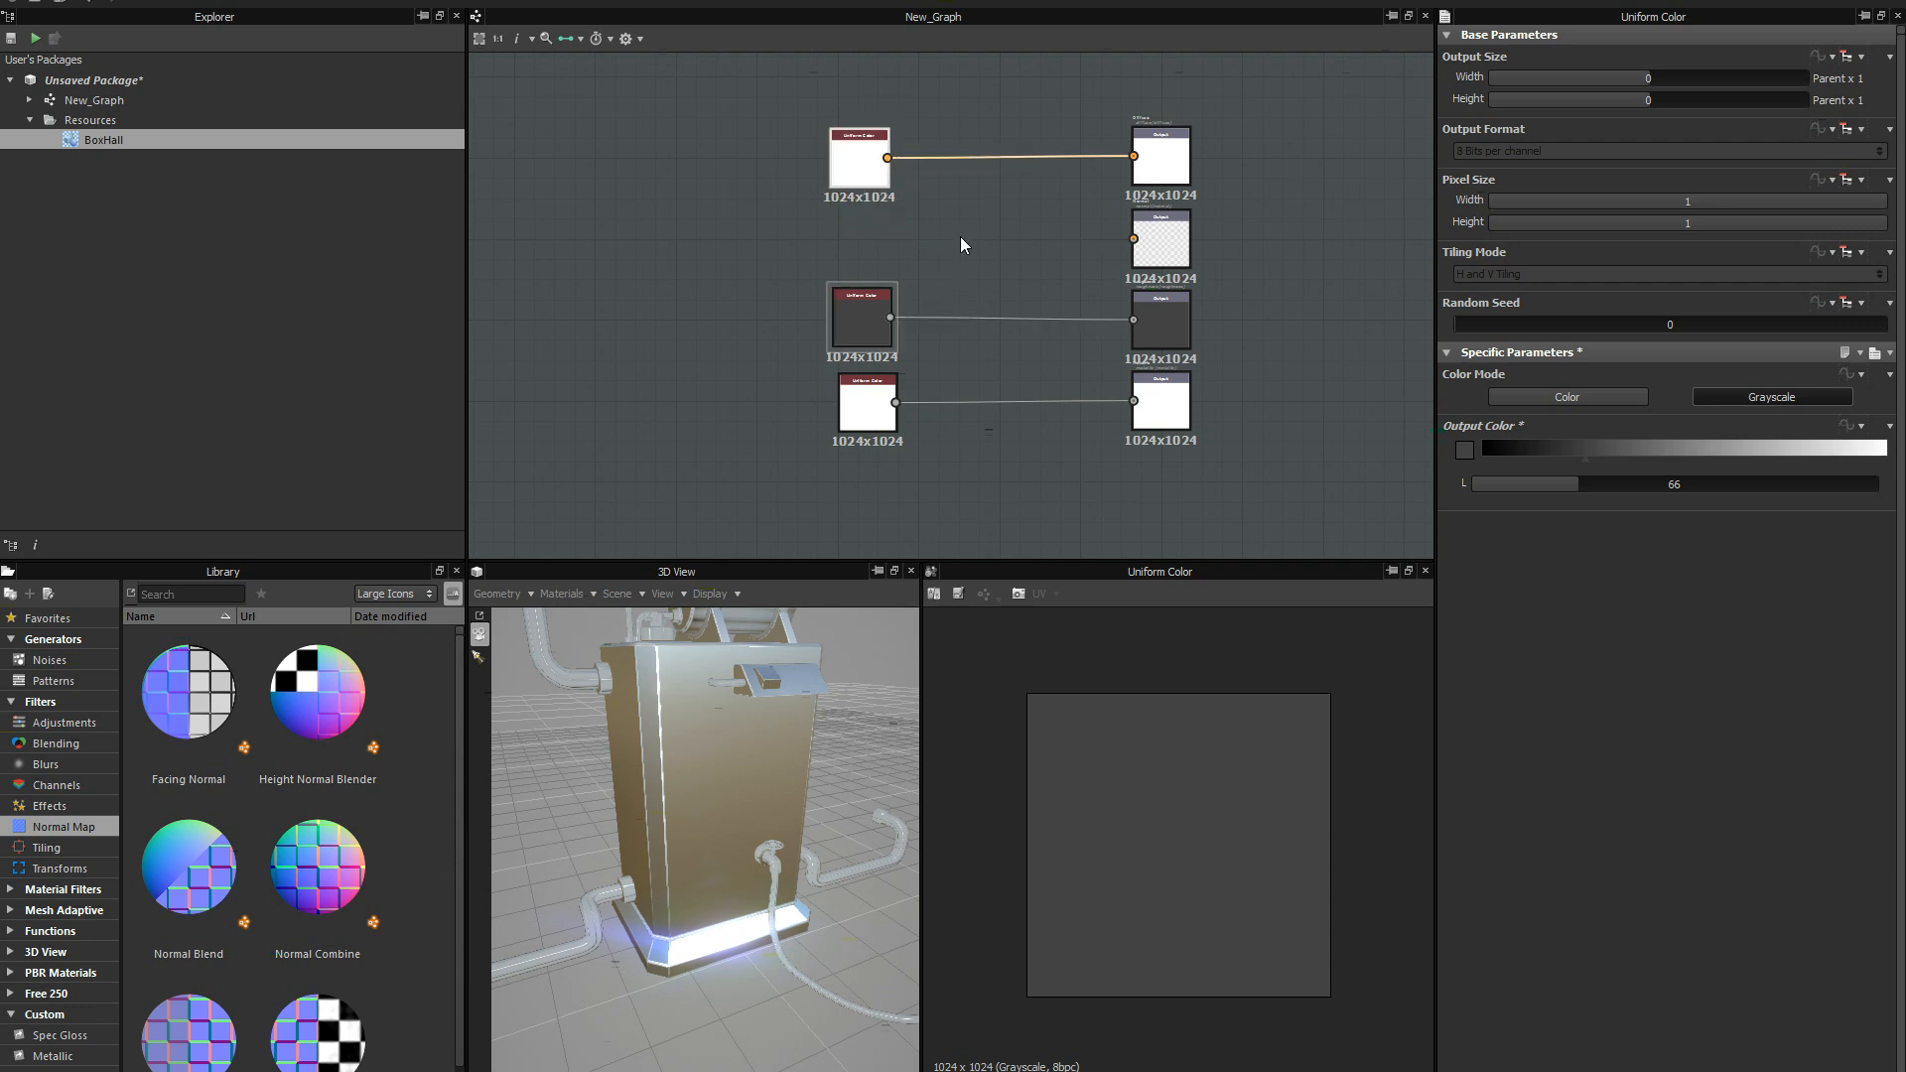
{"action": "scroll", "coordinate": [961, 236], "scroll_direction": "up", "scroll_amount": 1}
{"action": "key", "text": "ctrl+d"}
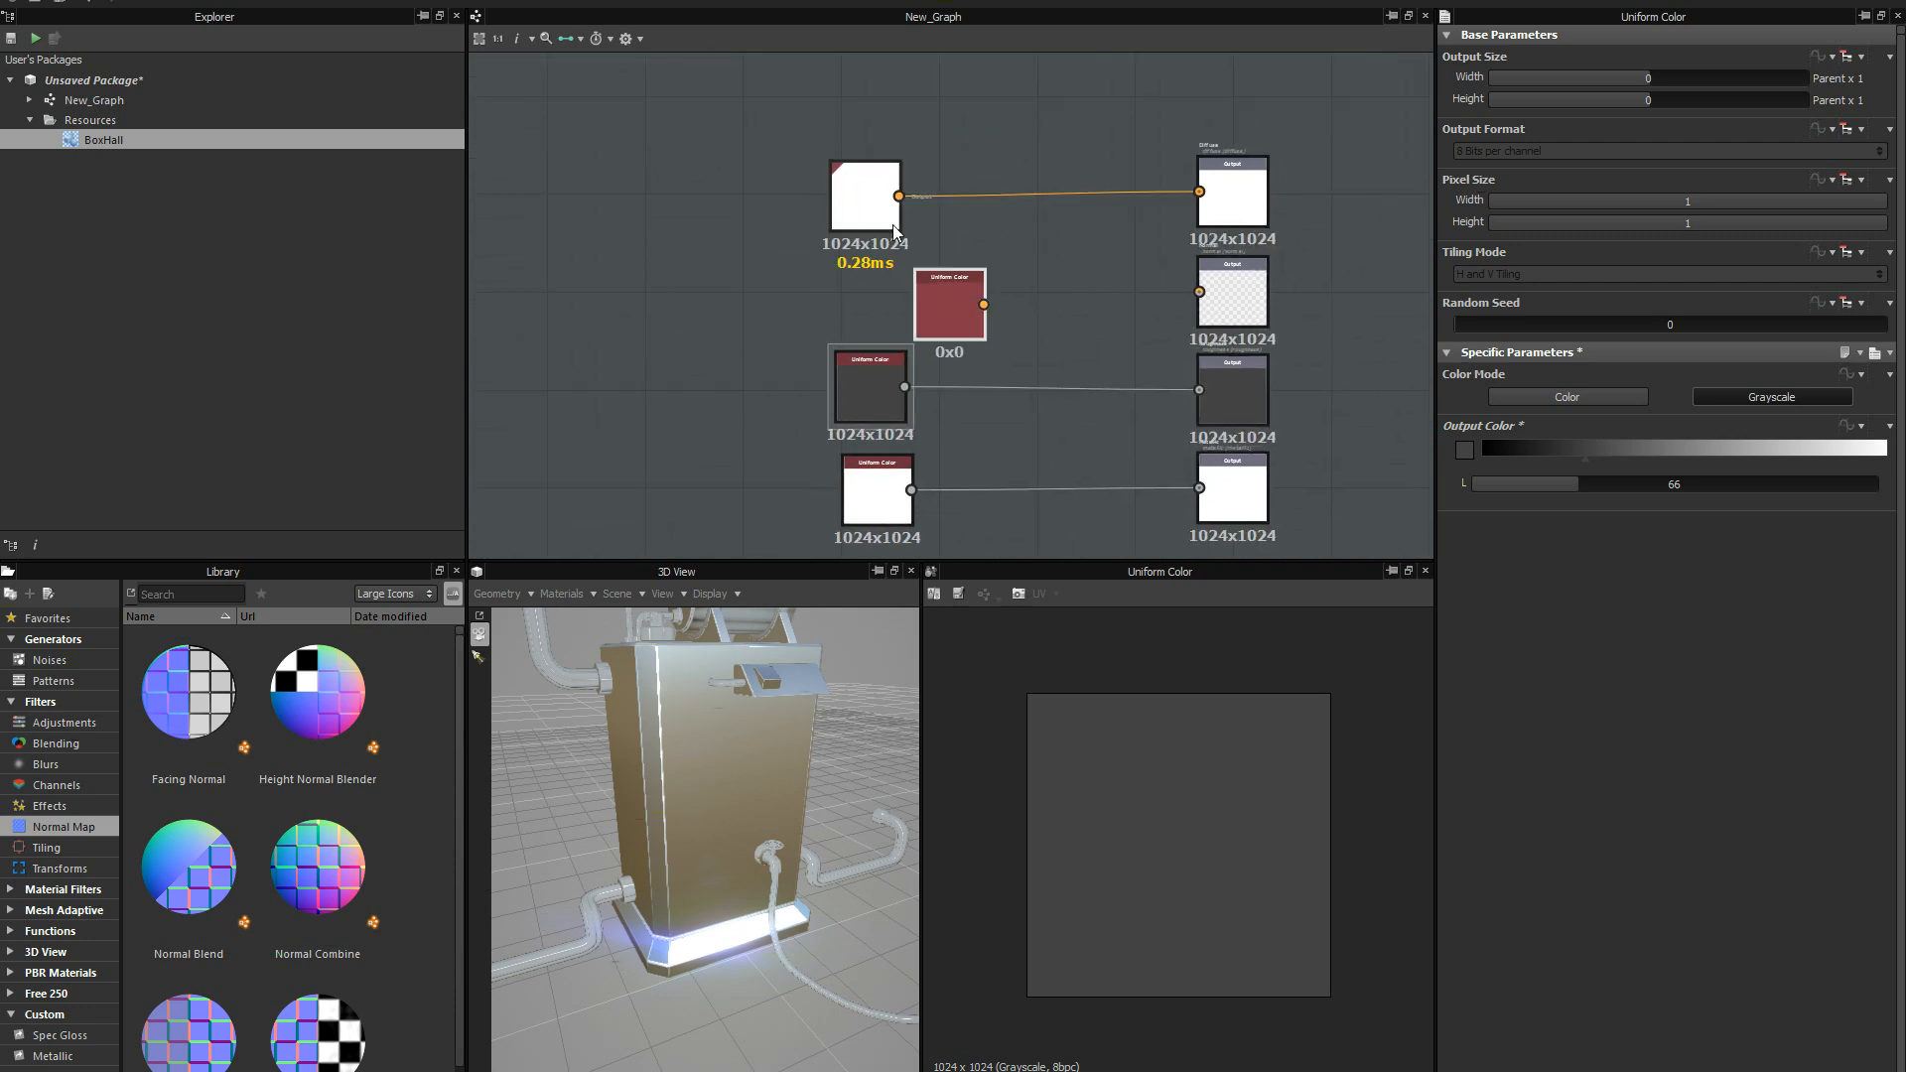
{"action": "left_click_drag", "start_coordinate": [960, 315], "coordinate": [887, 300]}
{"action": "scroll", "coordinate": [963, 289], "scroll_direction": "up", "scroll_amount": 1}
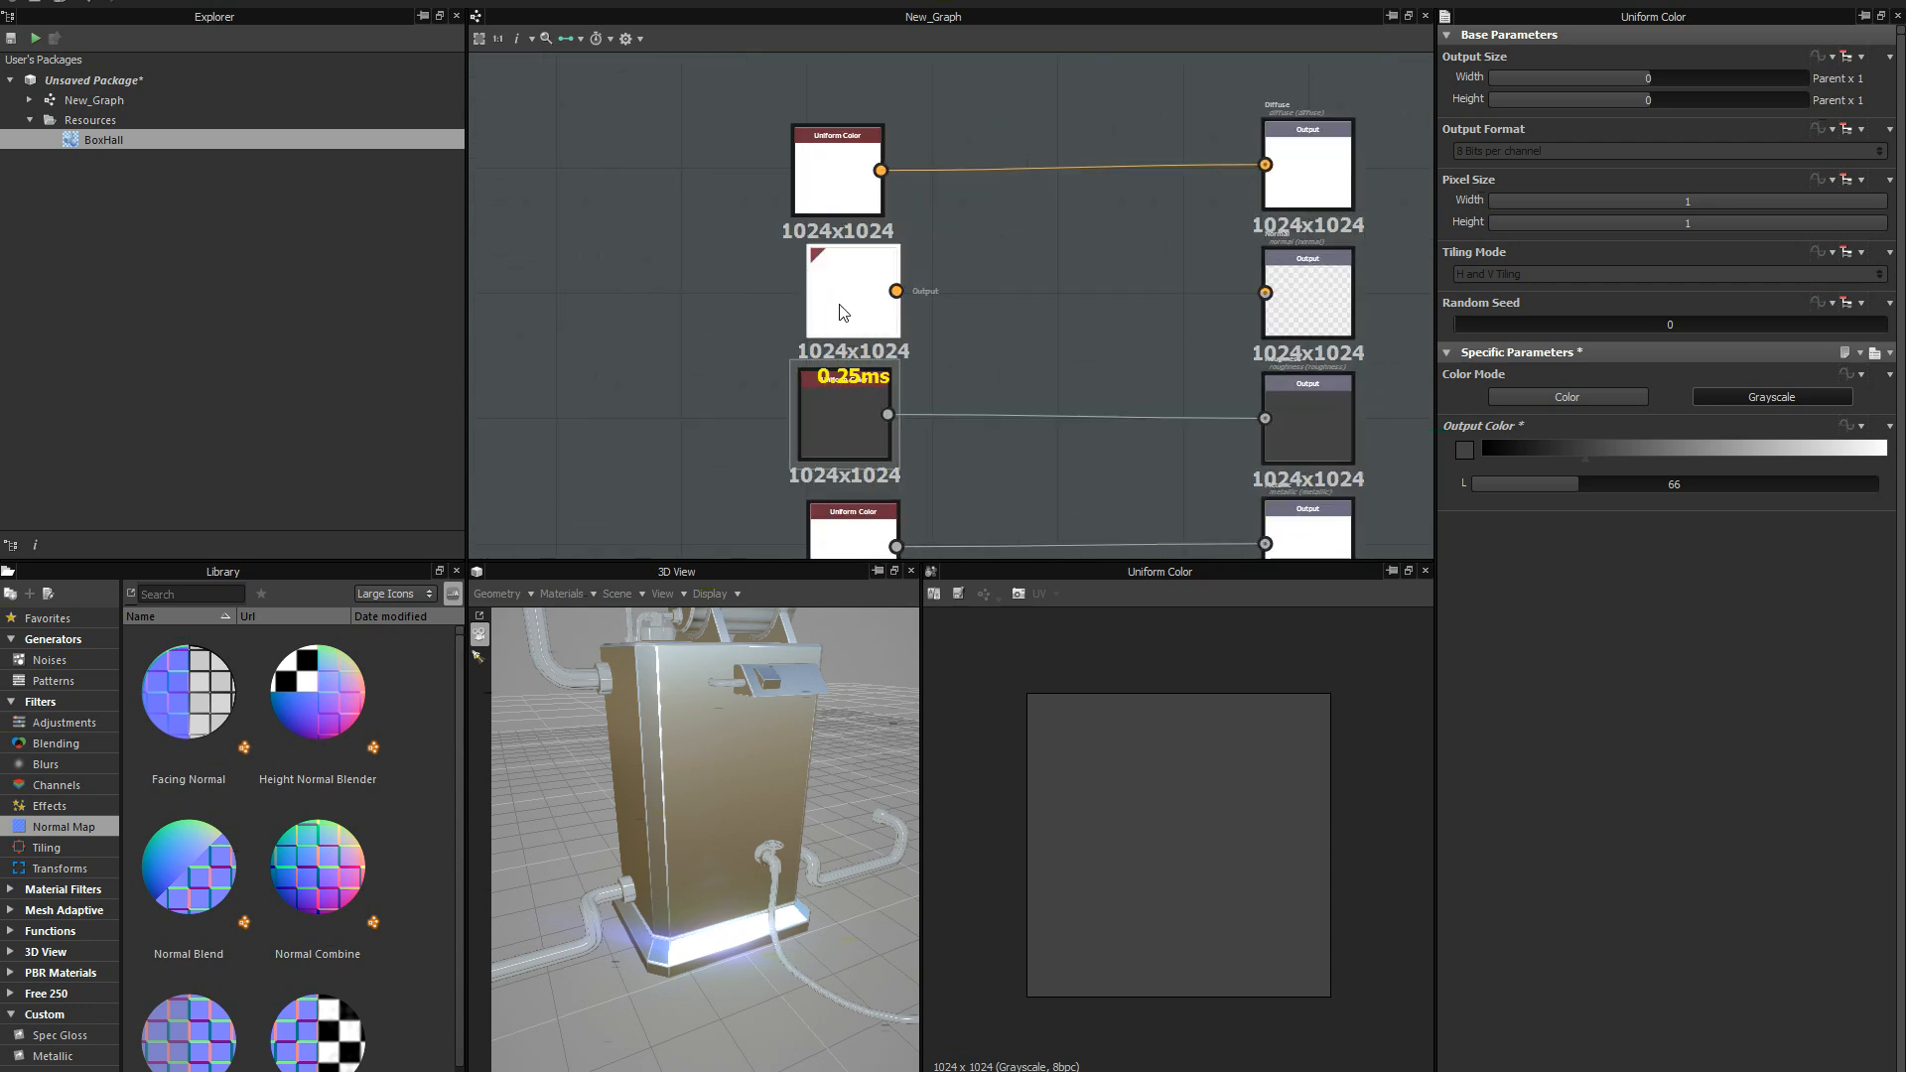
Set the duplicated Uniform Color node to the flat normal color R 128, G 128, B 255.
{"action": "left_click", "coordinate": [849, 304]}
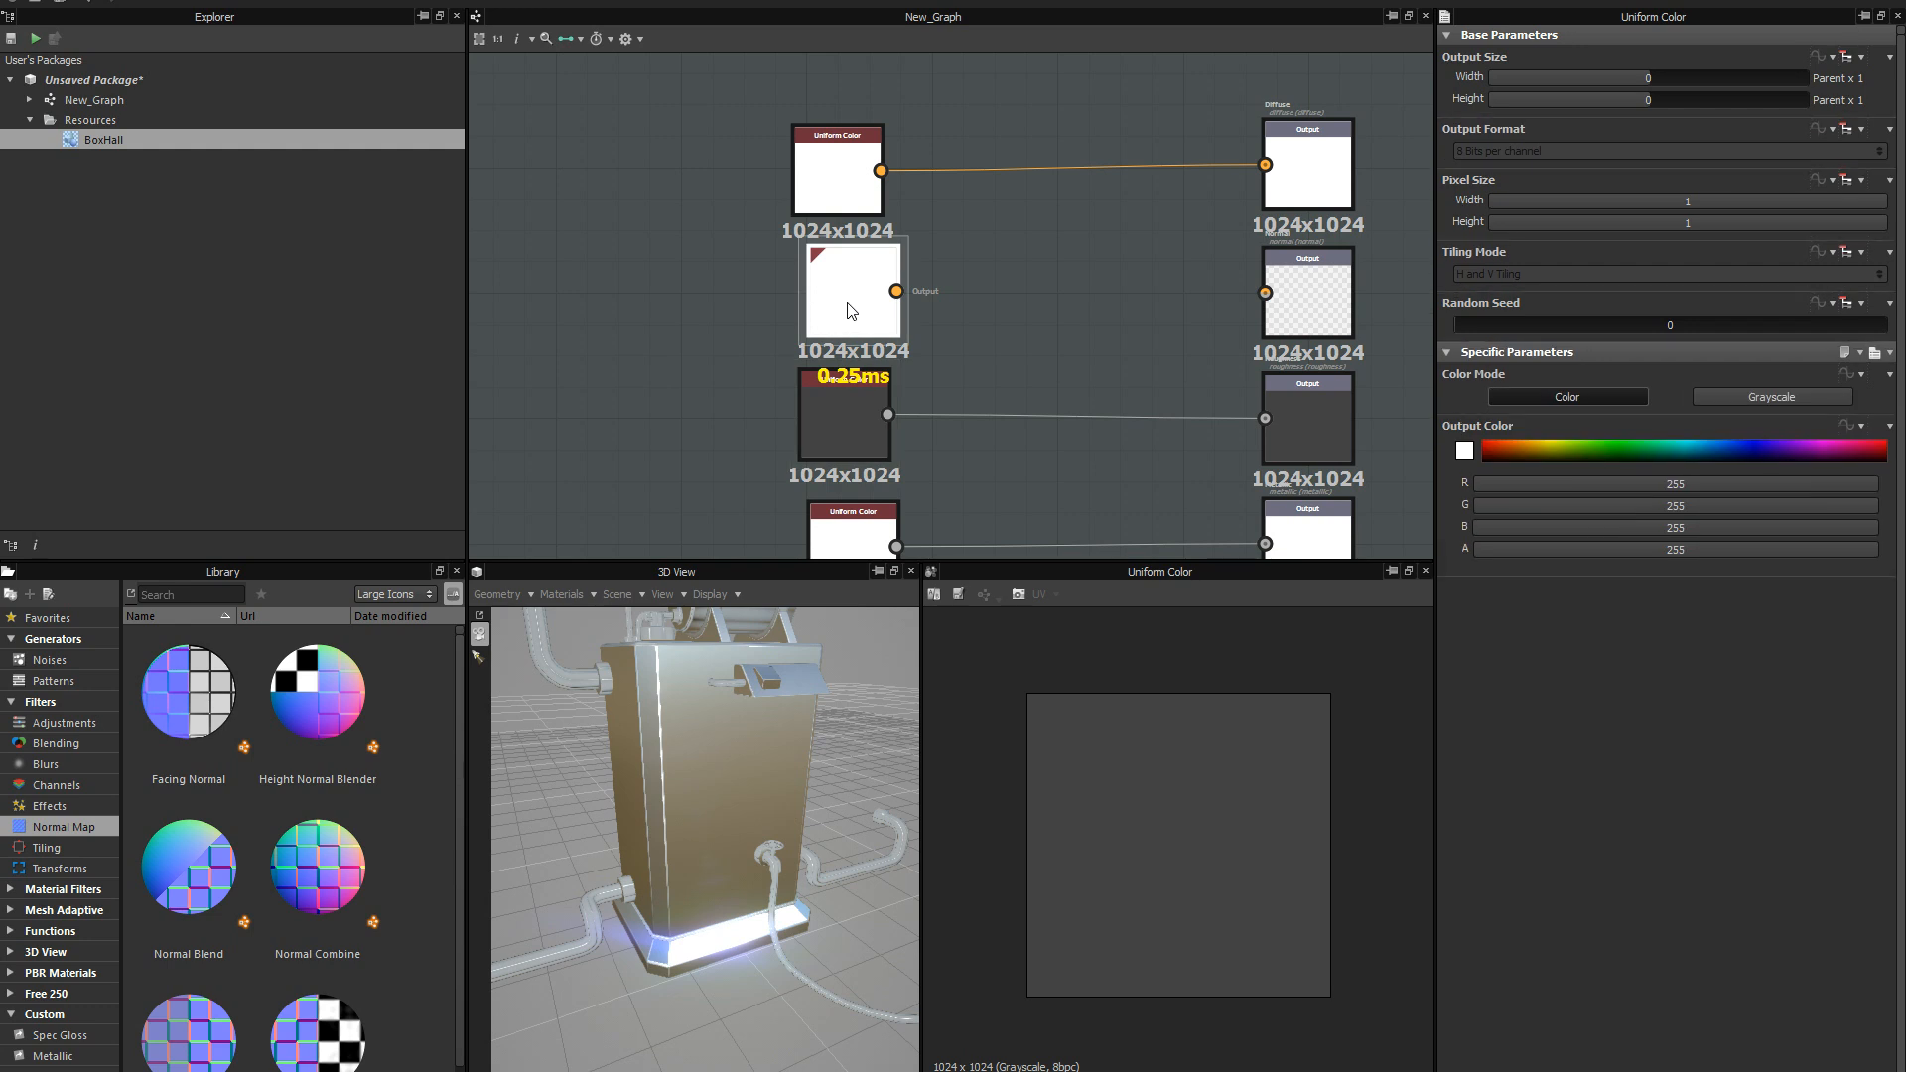
{"action": "left_click", "coordinate": [1683, 487]}
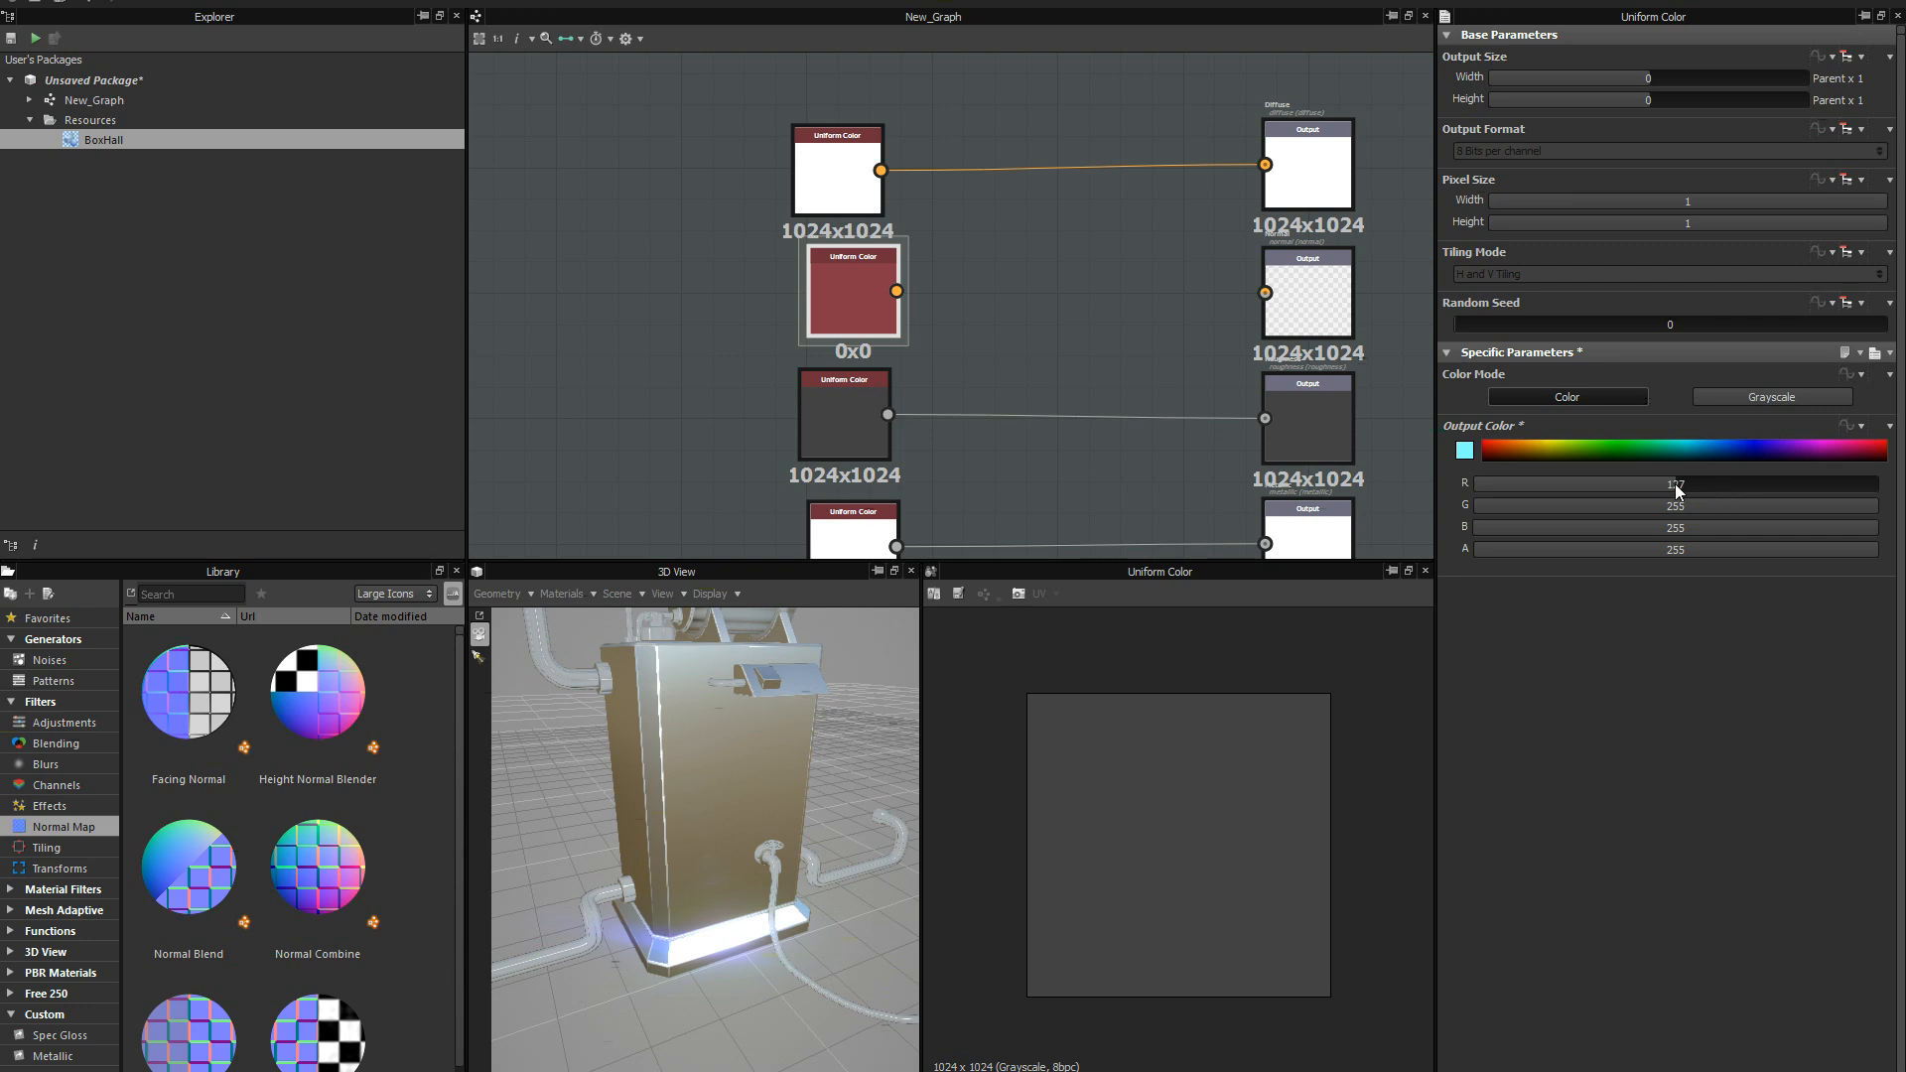
{"action": "double_click", "coordinate": [1676, 486]}
{"action": "type", "text": "128"}
{"action": "key", "text": "Tab"}
{"action": "type", "text": "1"}
{"action": "key", "text": "Tab"}
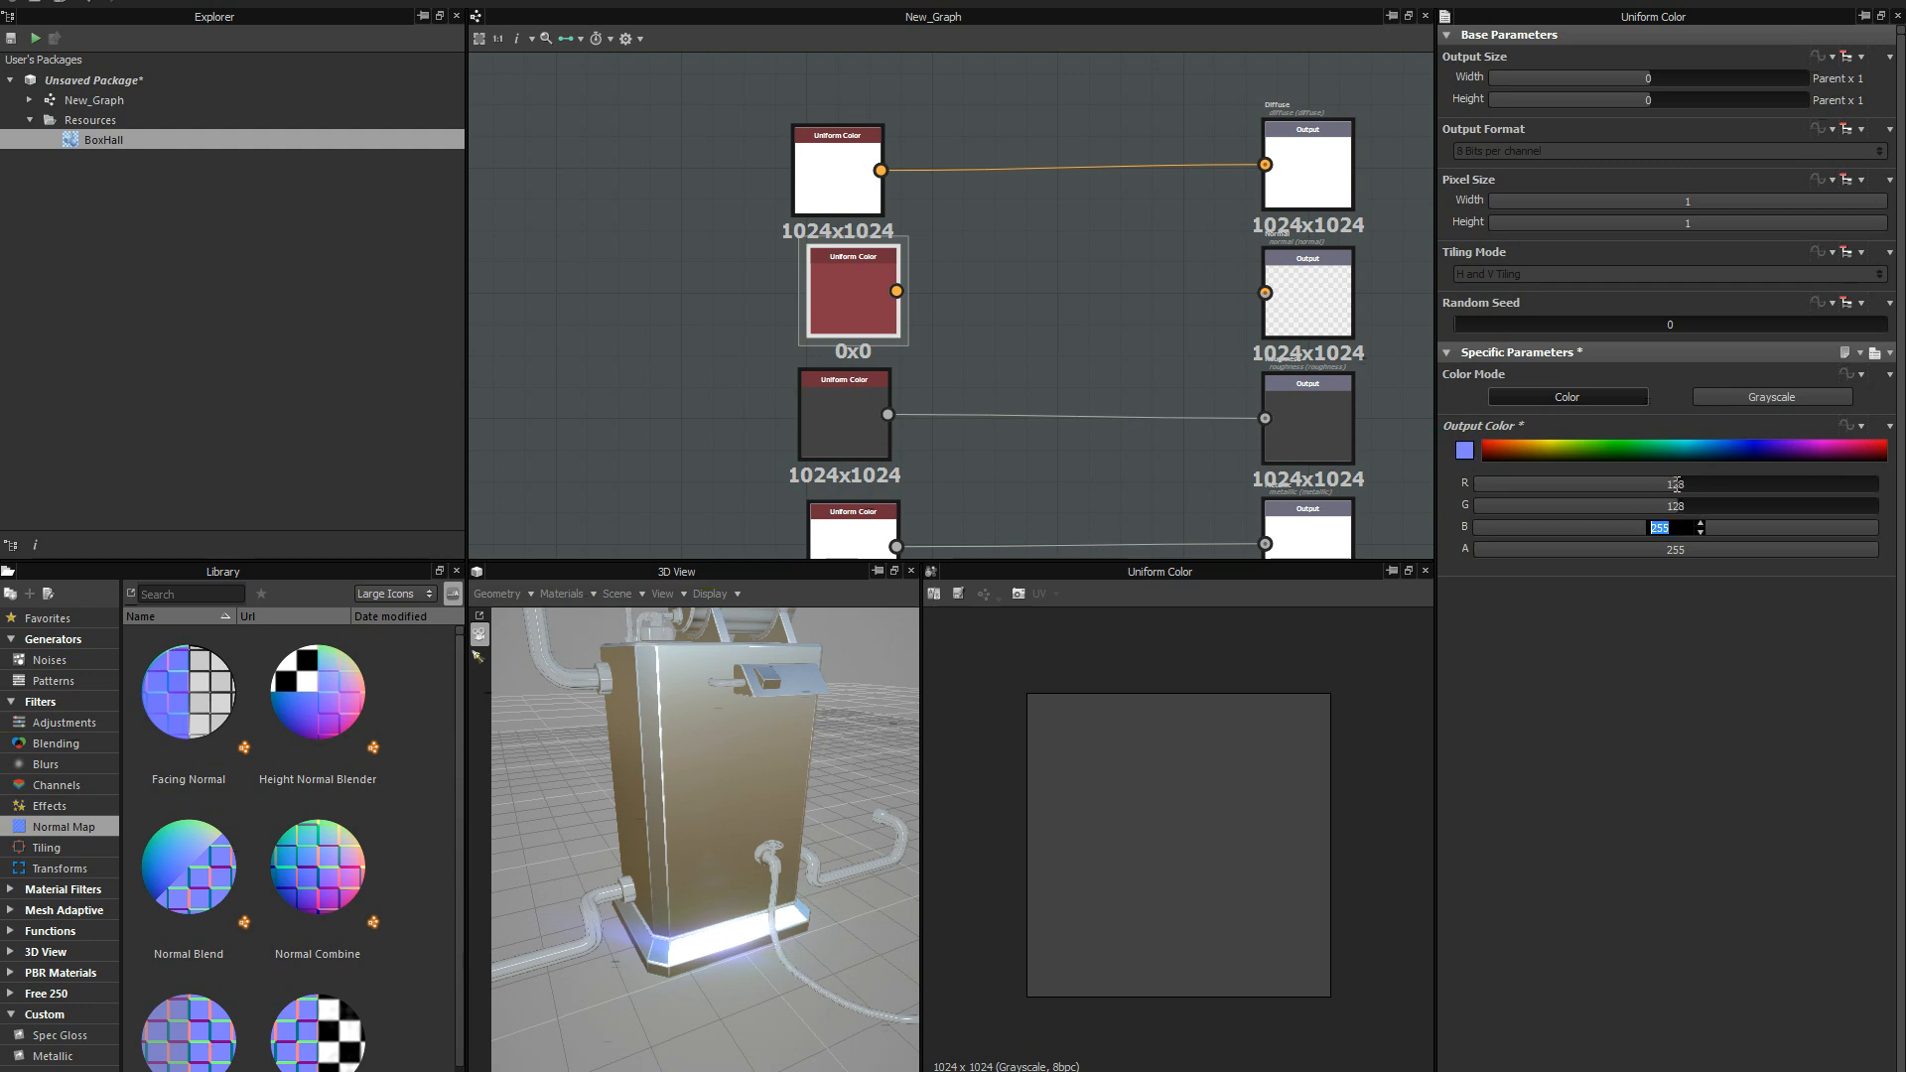
{"action": "key", "text": "Return"}
Connect the flat normal color node to the Normal output and check the model in the 3D preview.
{"action": "left_click_drag", "start_coordinate": [861, 323], "coordinate": [850, 327]}
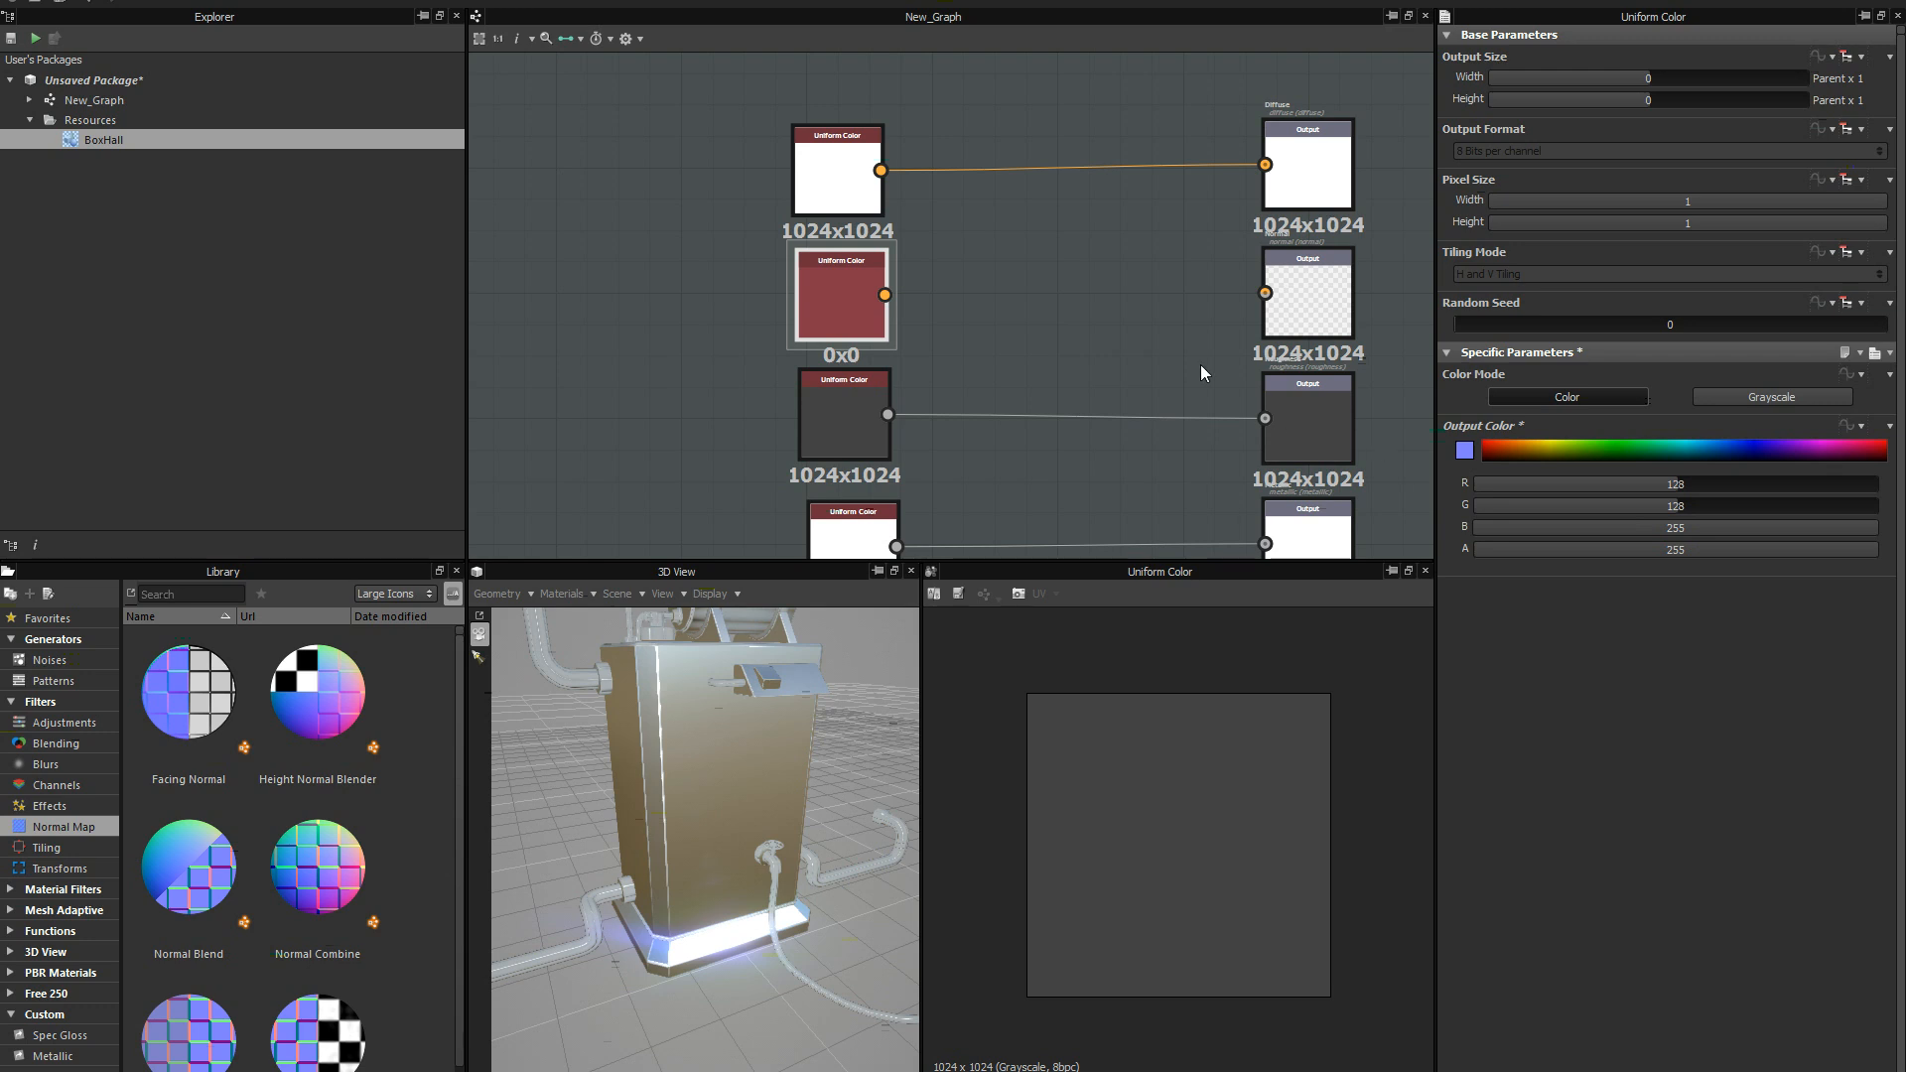
{"action": "left_click_drag", "start_coordinate": [885, 295], "coordinate": [1265, 292]}
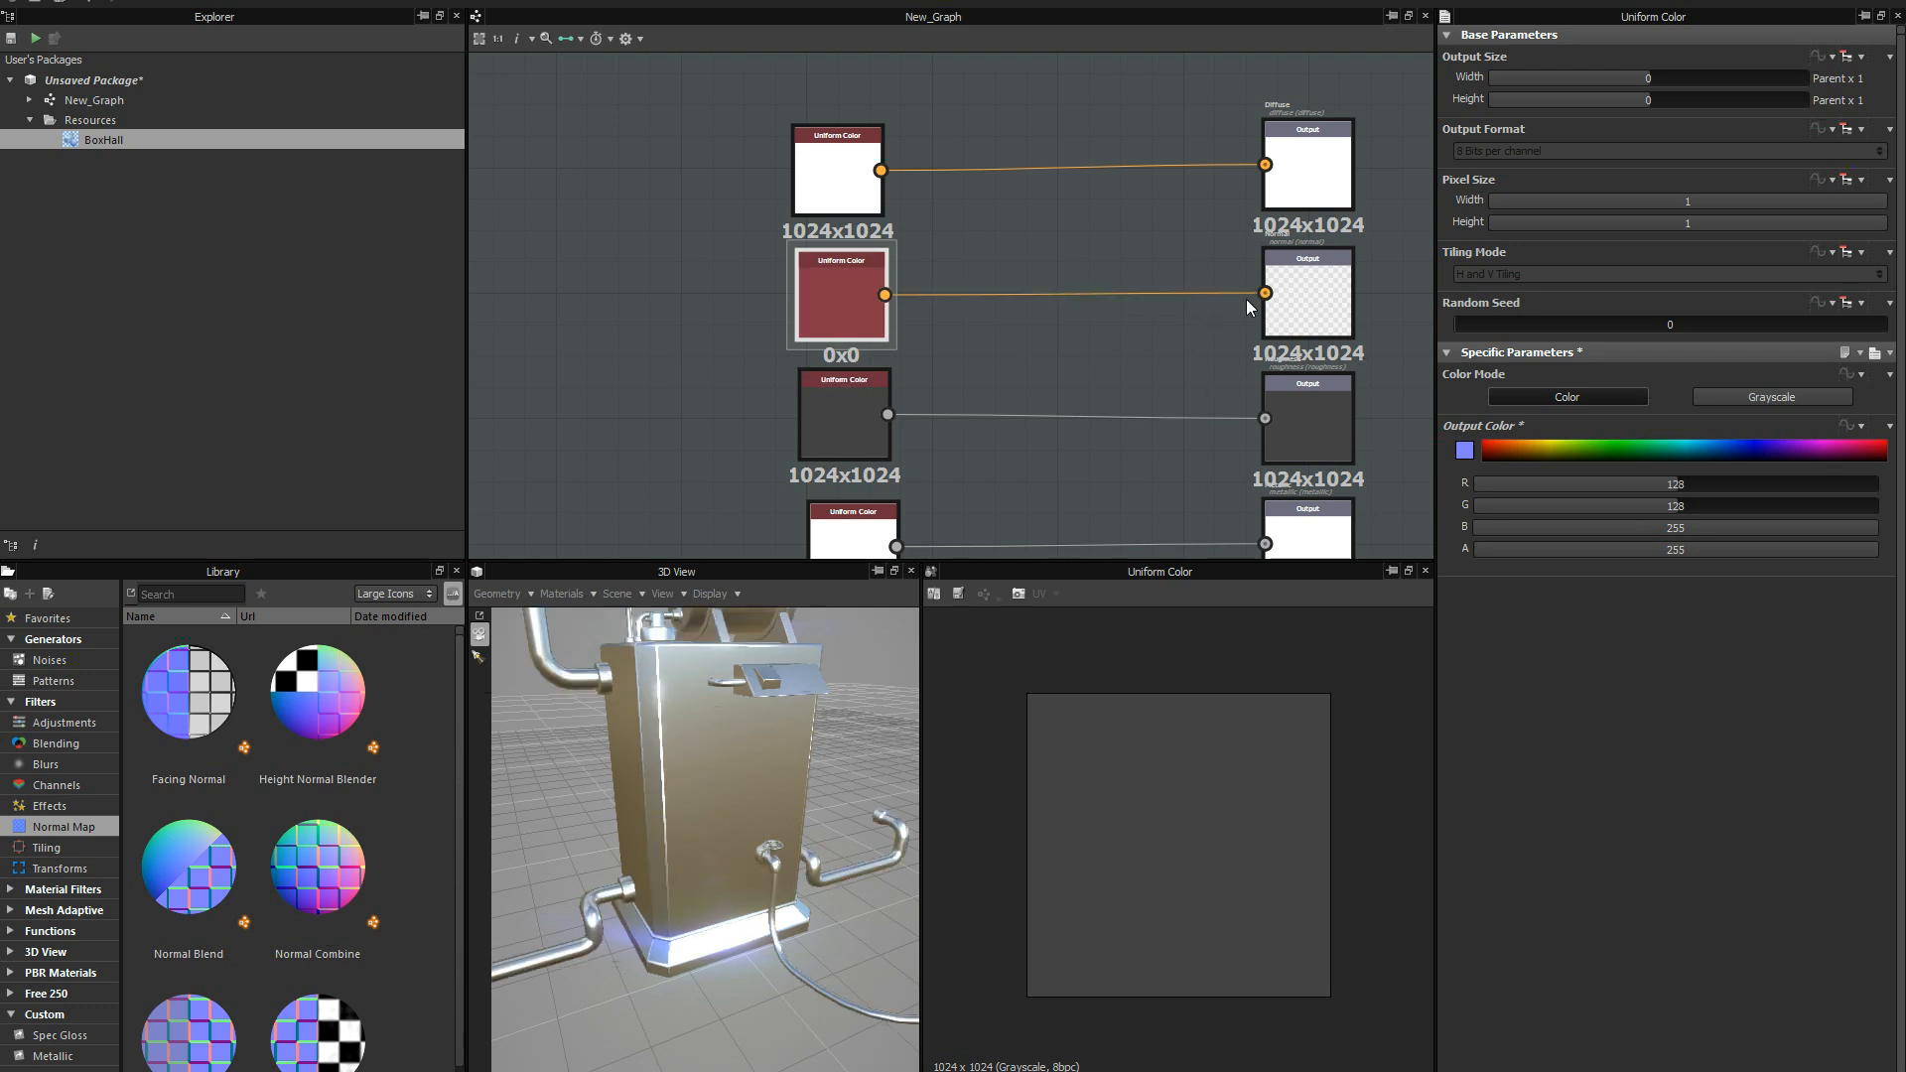
{"action": "left_click_drag", "start_coordinate": [765, 806], "coordinate": [765, 715]}
Align the four Uniform Color nodes in one column, each level with the output it drives.
{"action": "left_click_drag", "start_coordinate": [830, 427], "coordinate": [839, 428]}
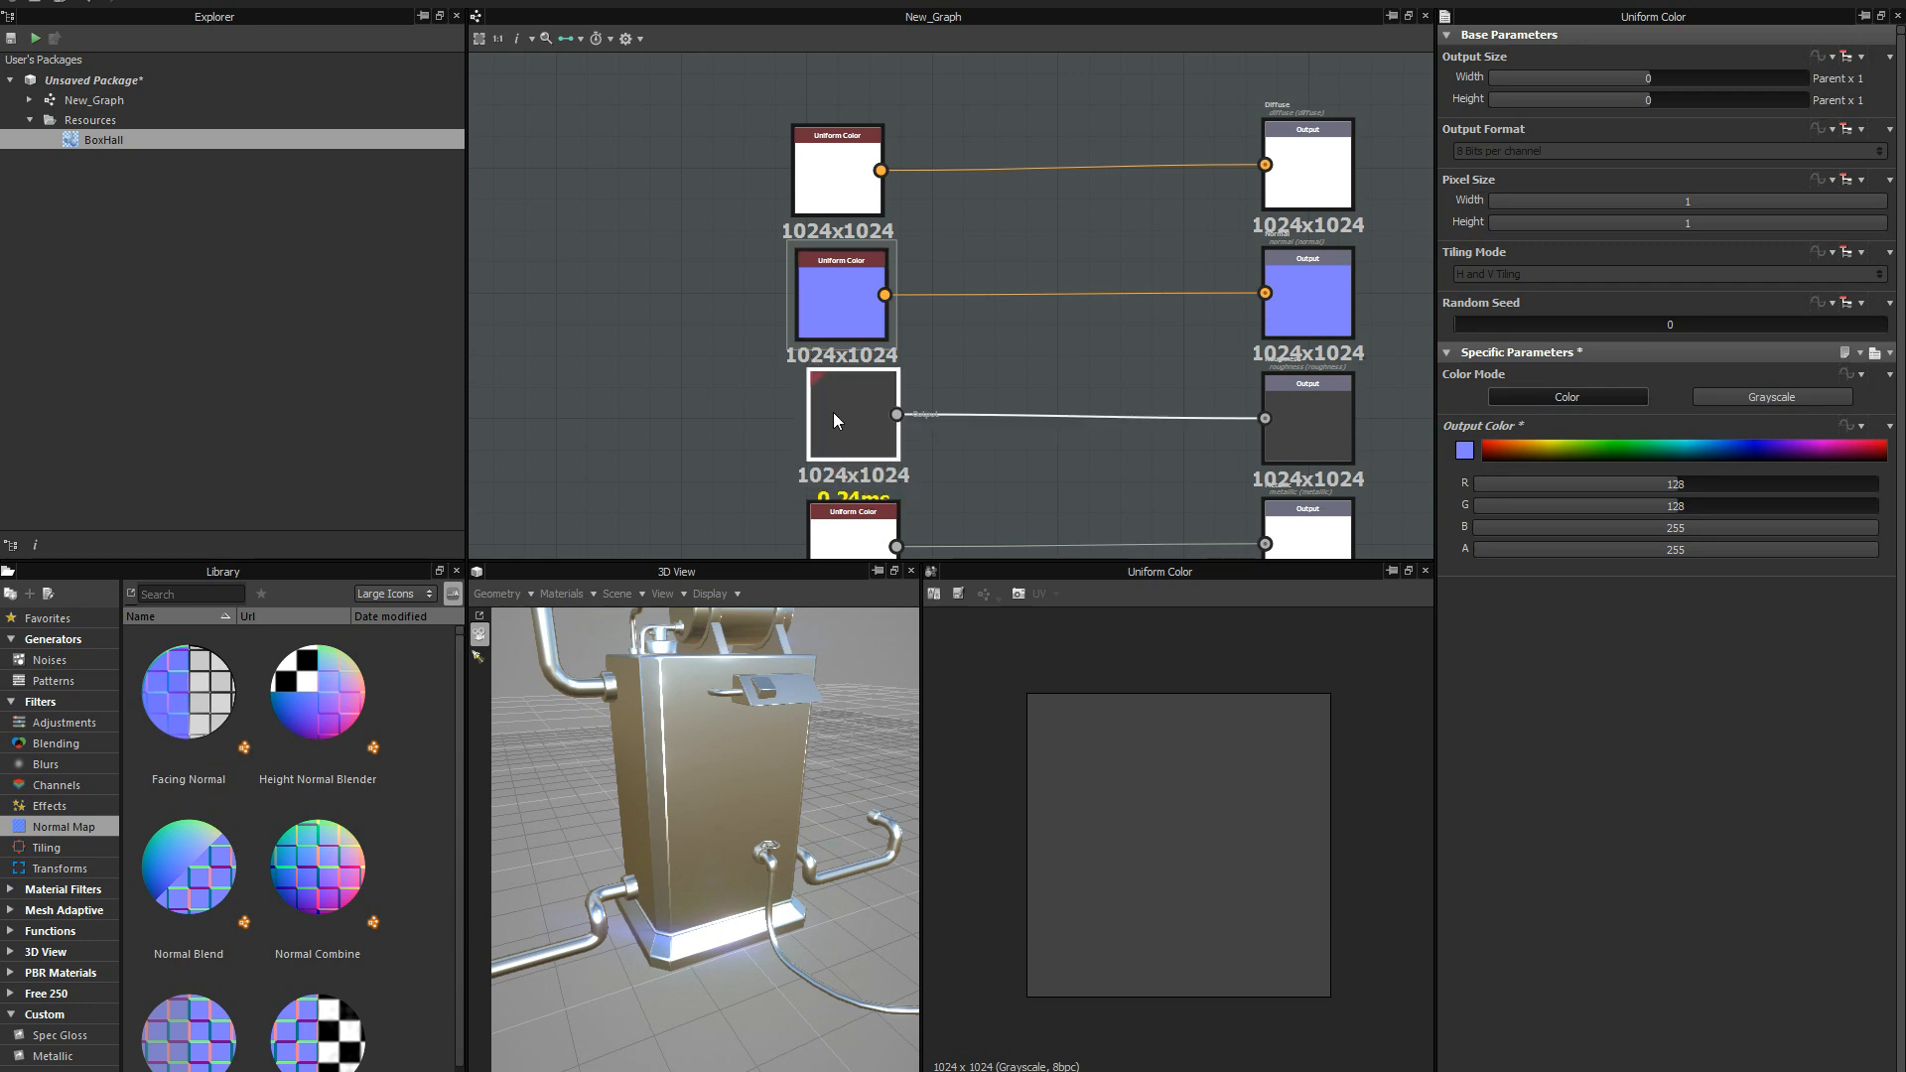
{"action": "left_click_drag", "start_coordinate": [842, 302], "coordinate": [854, 305]}
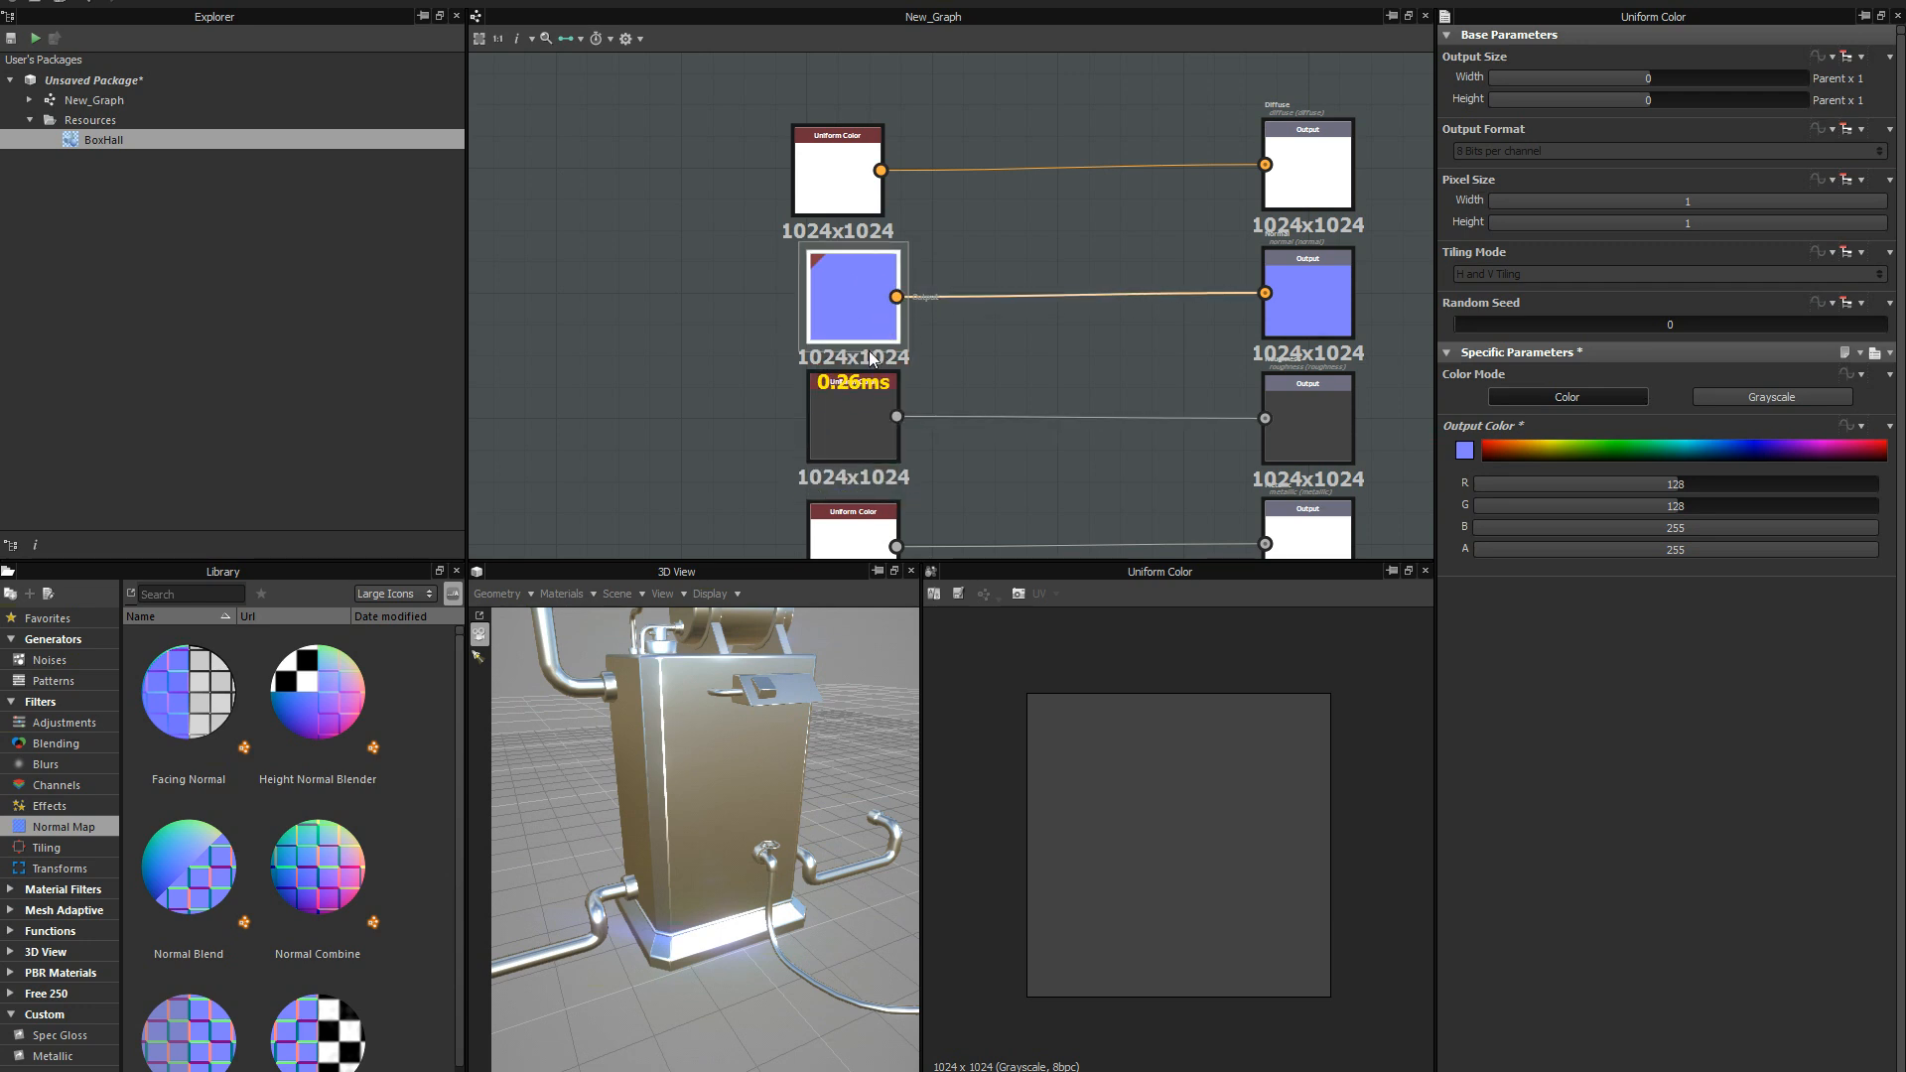
{"action": "scroll", "coordinate": [949, 371], "scroll_direction": "down", "scroll_amount": 3}
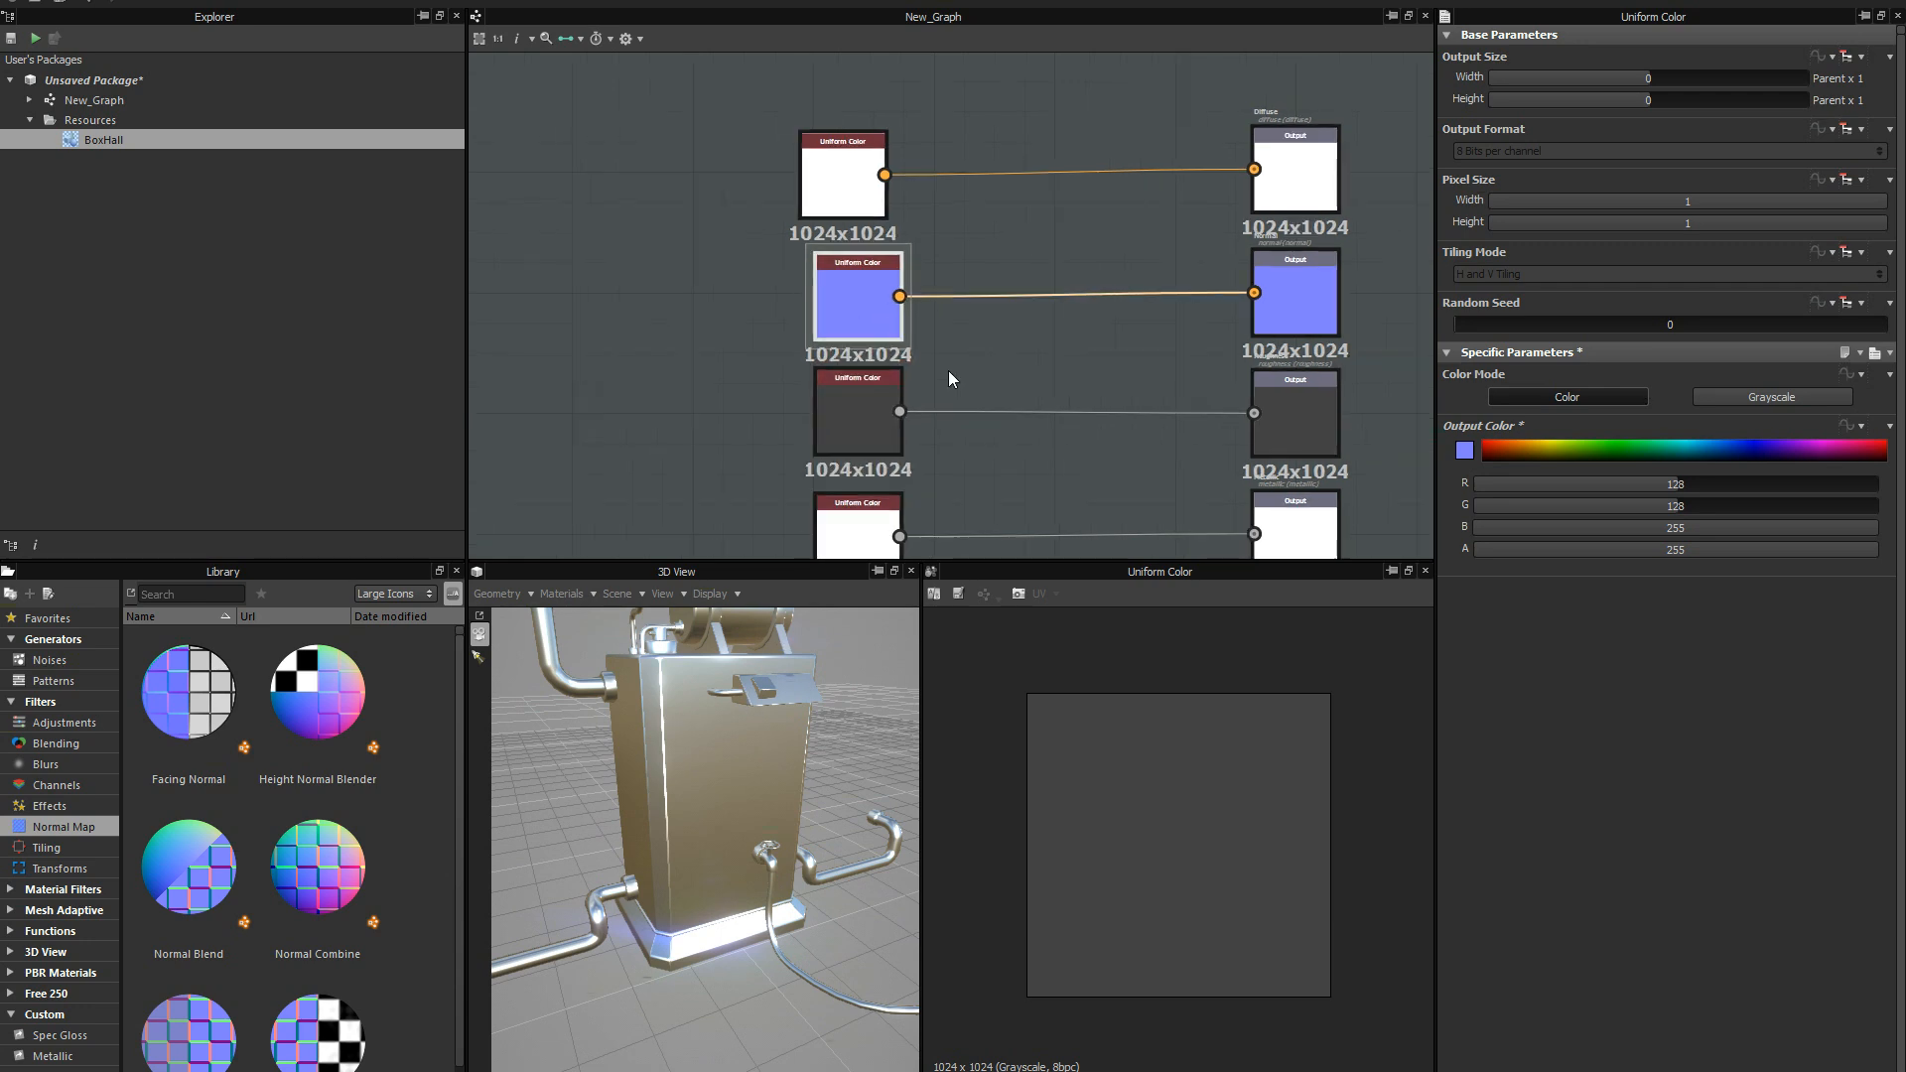
{"action": "middle_click_drag", "start_coordinate": [1041, 292], "coordinate": [1029, 381]}
{"action": "scroll", "coordinate": [1058, 258], "scroll_direction": "down", "scroll_amount": 2}
{"action": "scroll", "coordinate": [1027, 296], "scroll_direction": "up", "scroll_amount": 2}
{"action": "left_click_drag", "start_coordinate": [843, 185], "coordinate": [858, 177]}
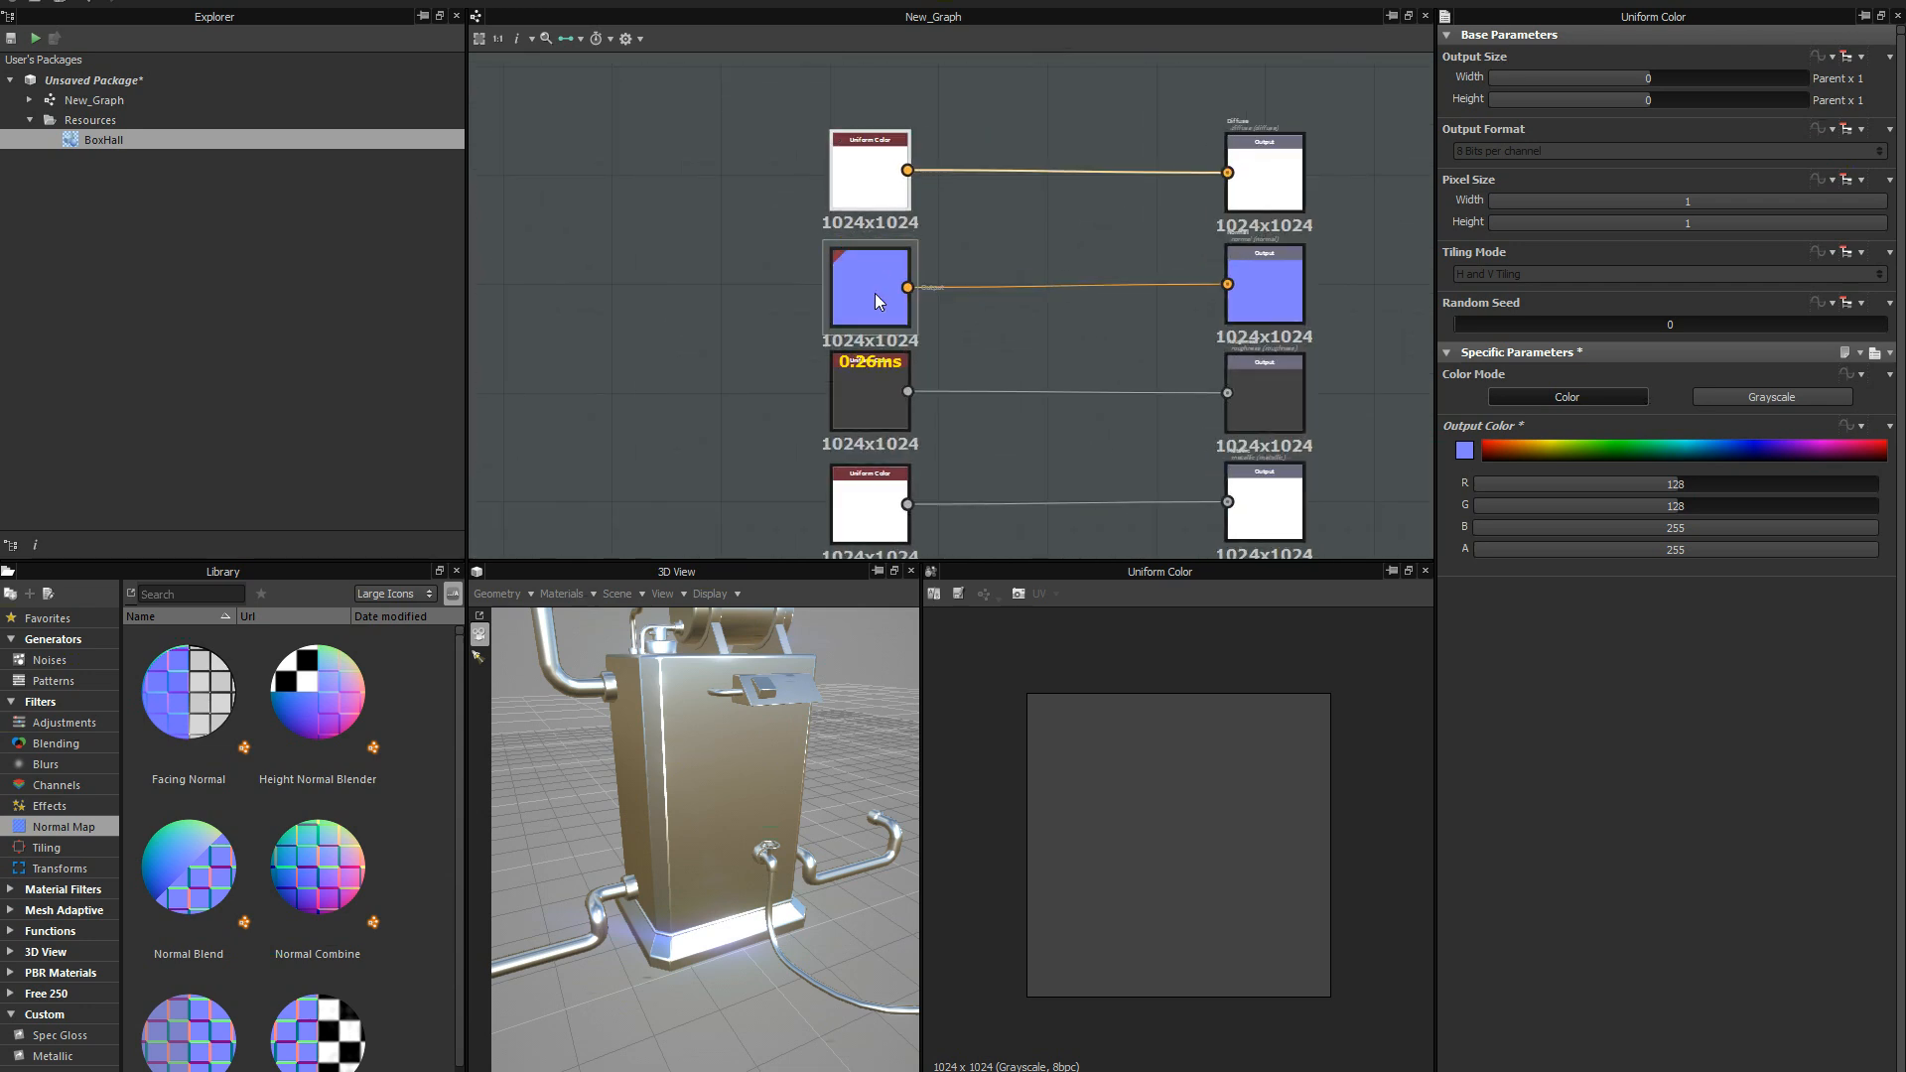
{"action": "left_click_drag", "start_coordinate": [874, 296], "coordinate": [873, 294]}
{"action": "left_click", "coordinate": [870, 377]}
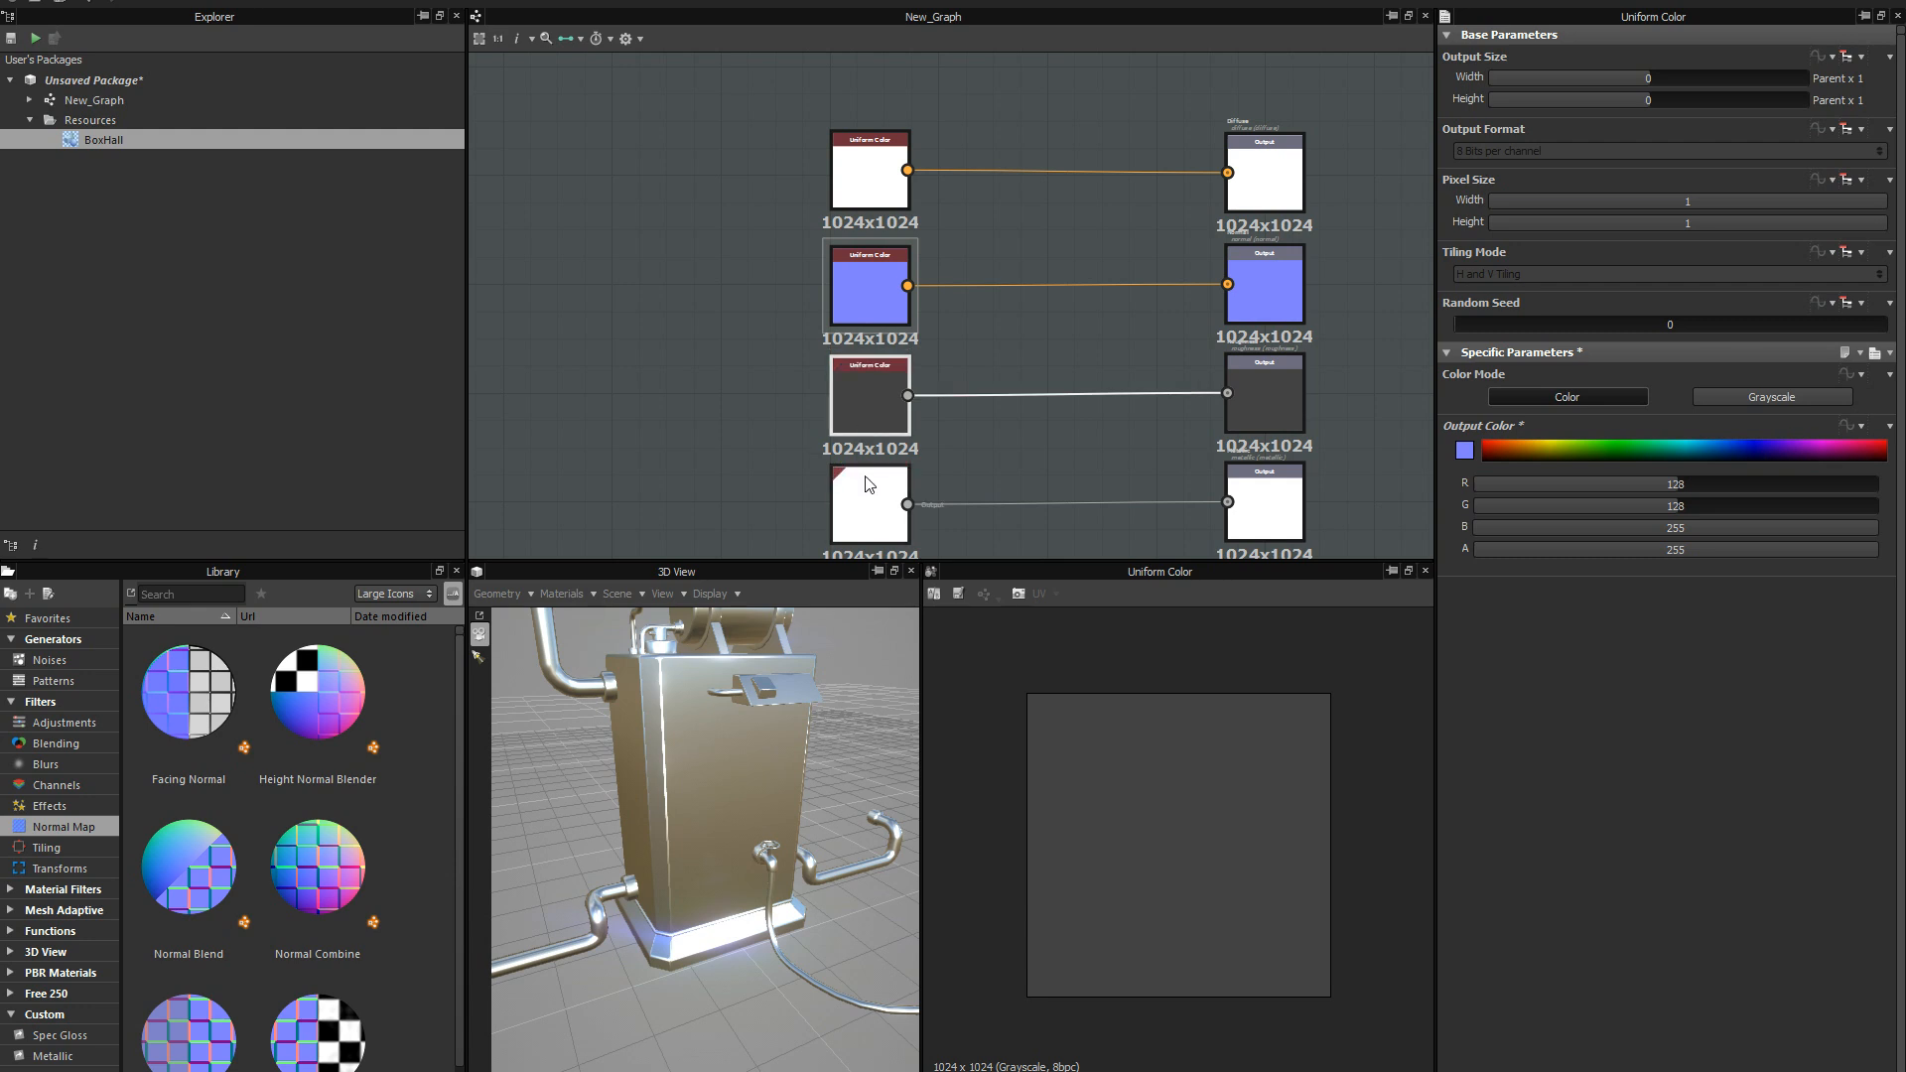
Show the Noises generators in the library.
{"action": "scroll", "coordinate": [993, 377], "scroll_direction": "down", "scroll_amount": 1}
{"action": "middle_click_drag", "start_coordinate": [983, 421], "coordinate": [1059, 358]}
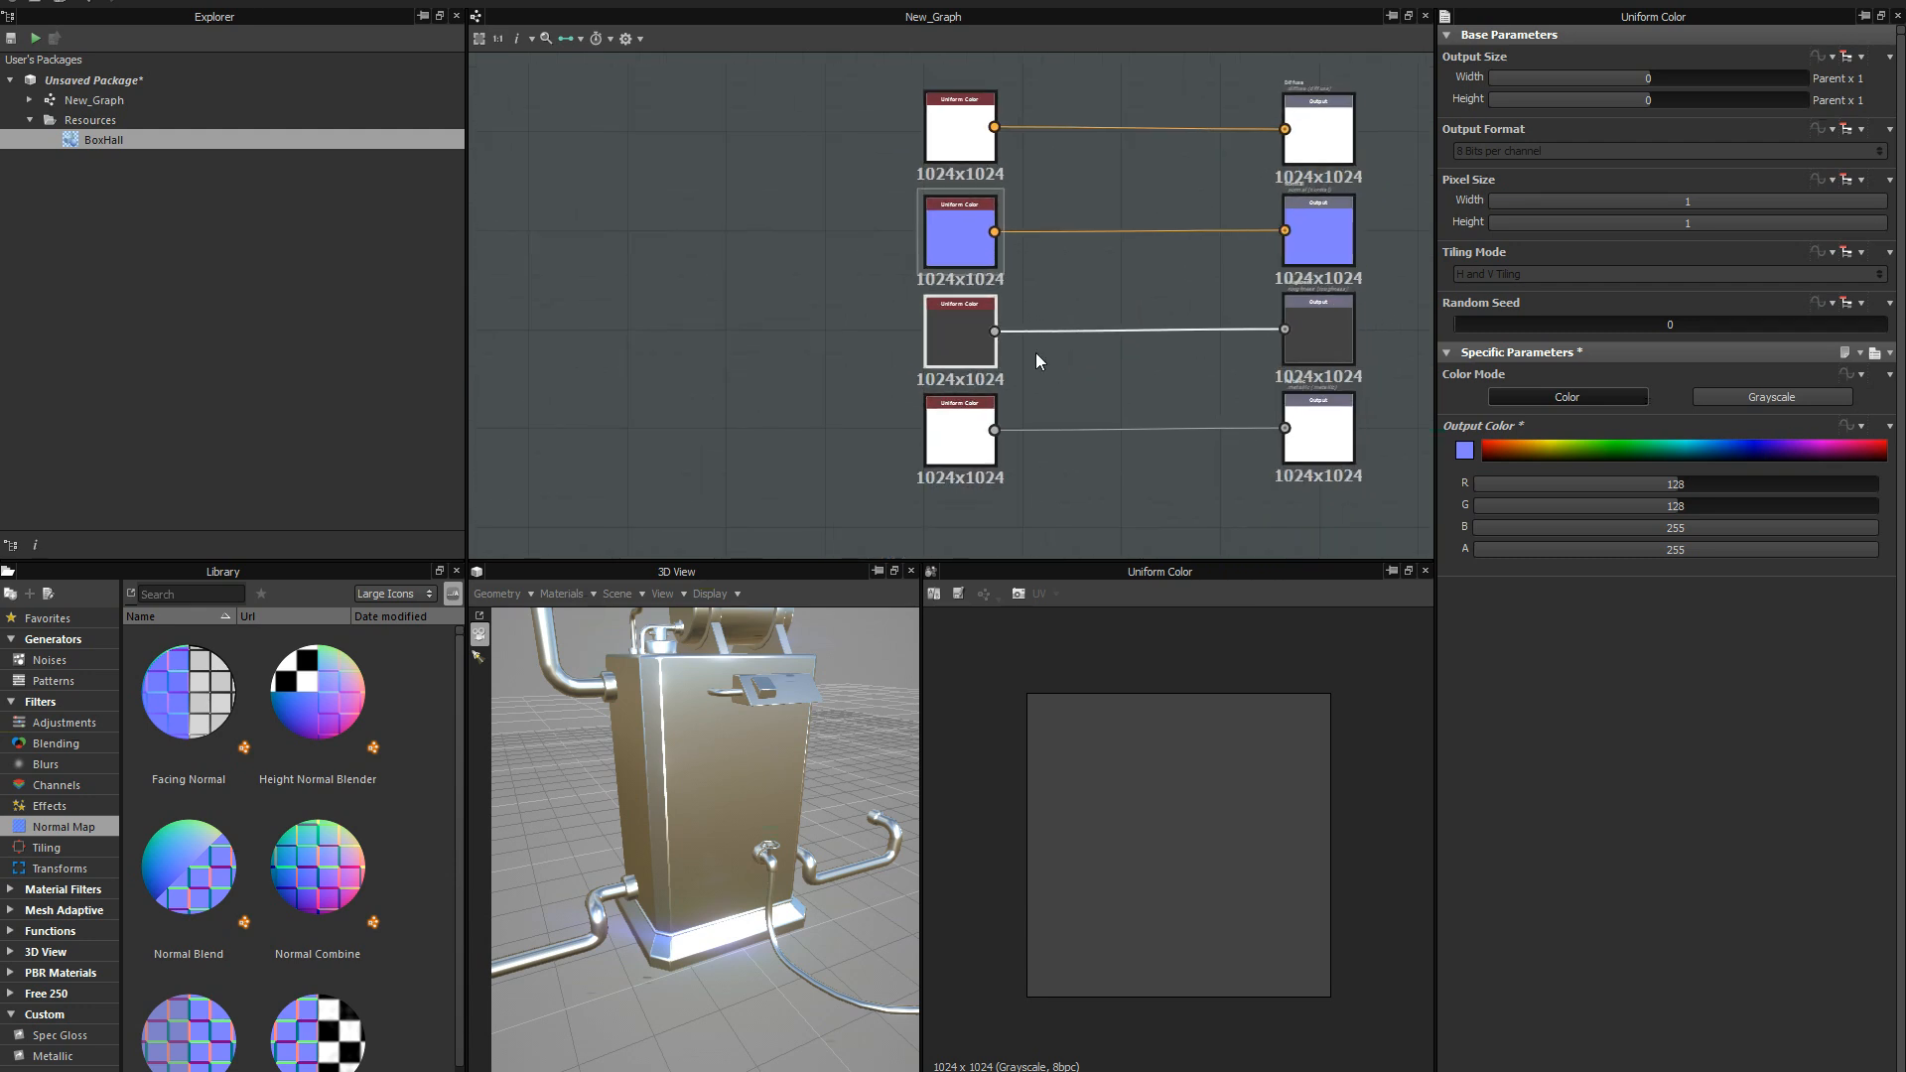
{"action": "left_click", "coordinate": [59, 659]}
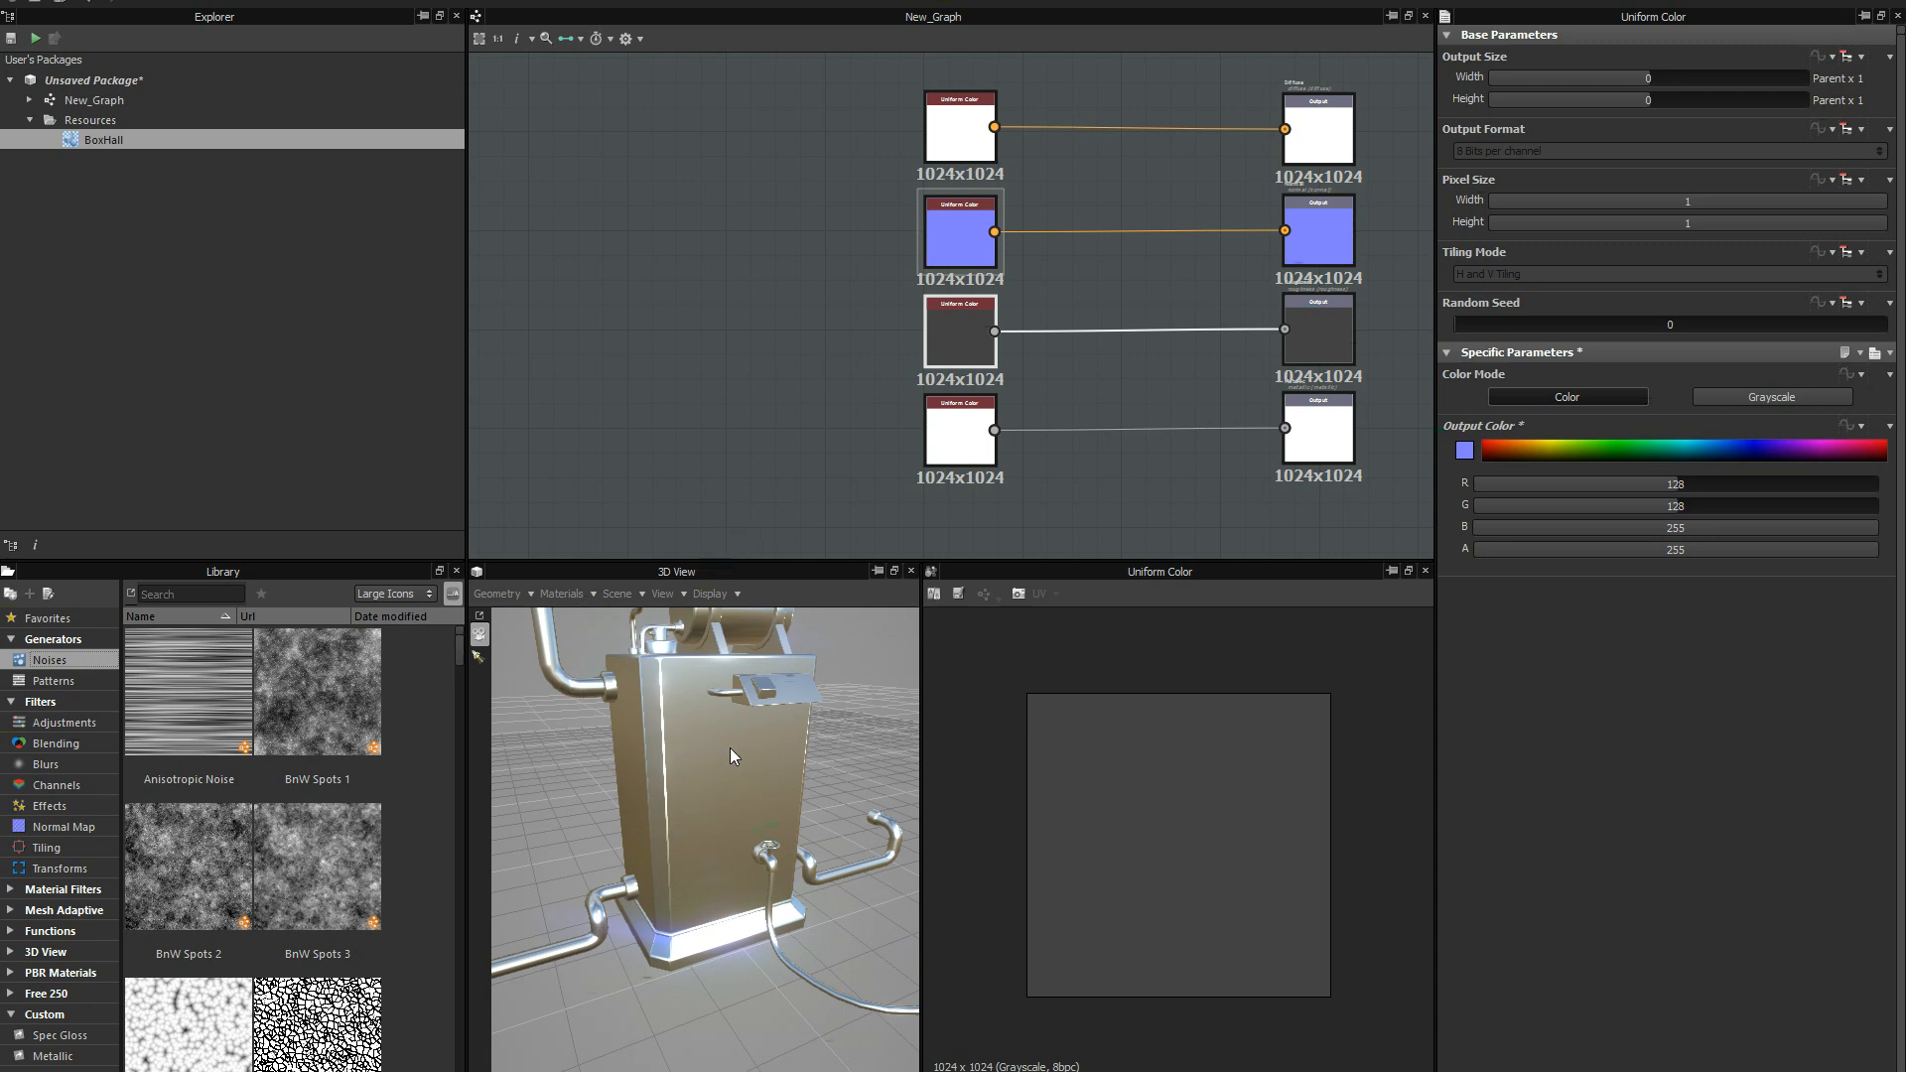
{"action": "middle_click_drag", "start_coordinate": [876, 315], "coordinate": [765, 342]}
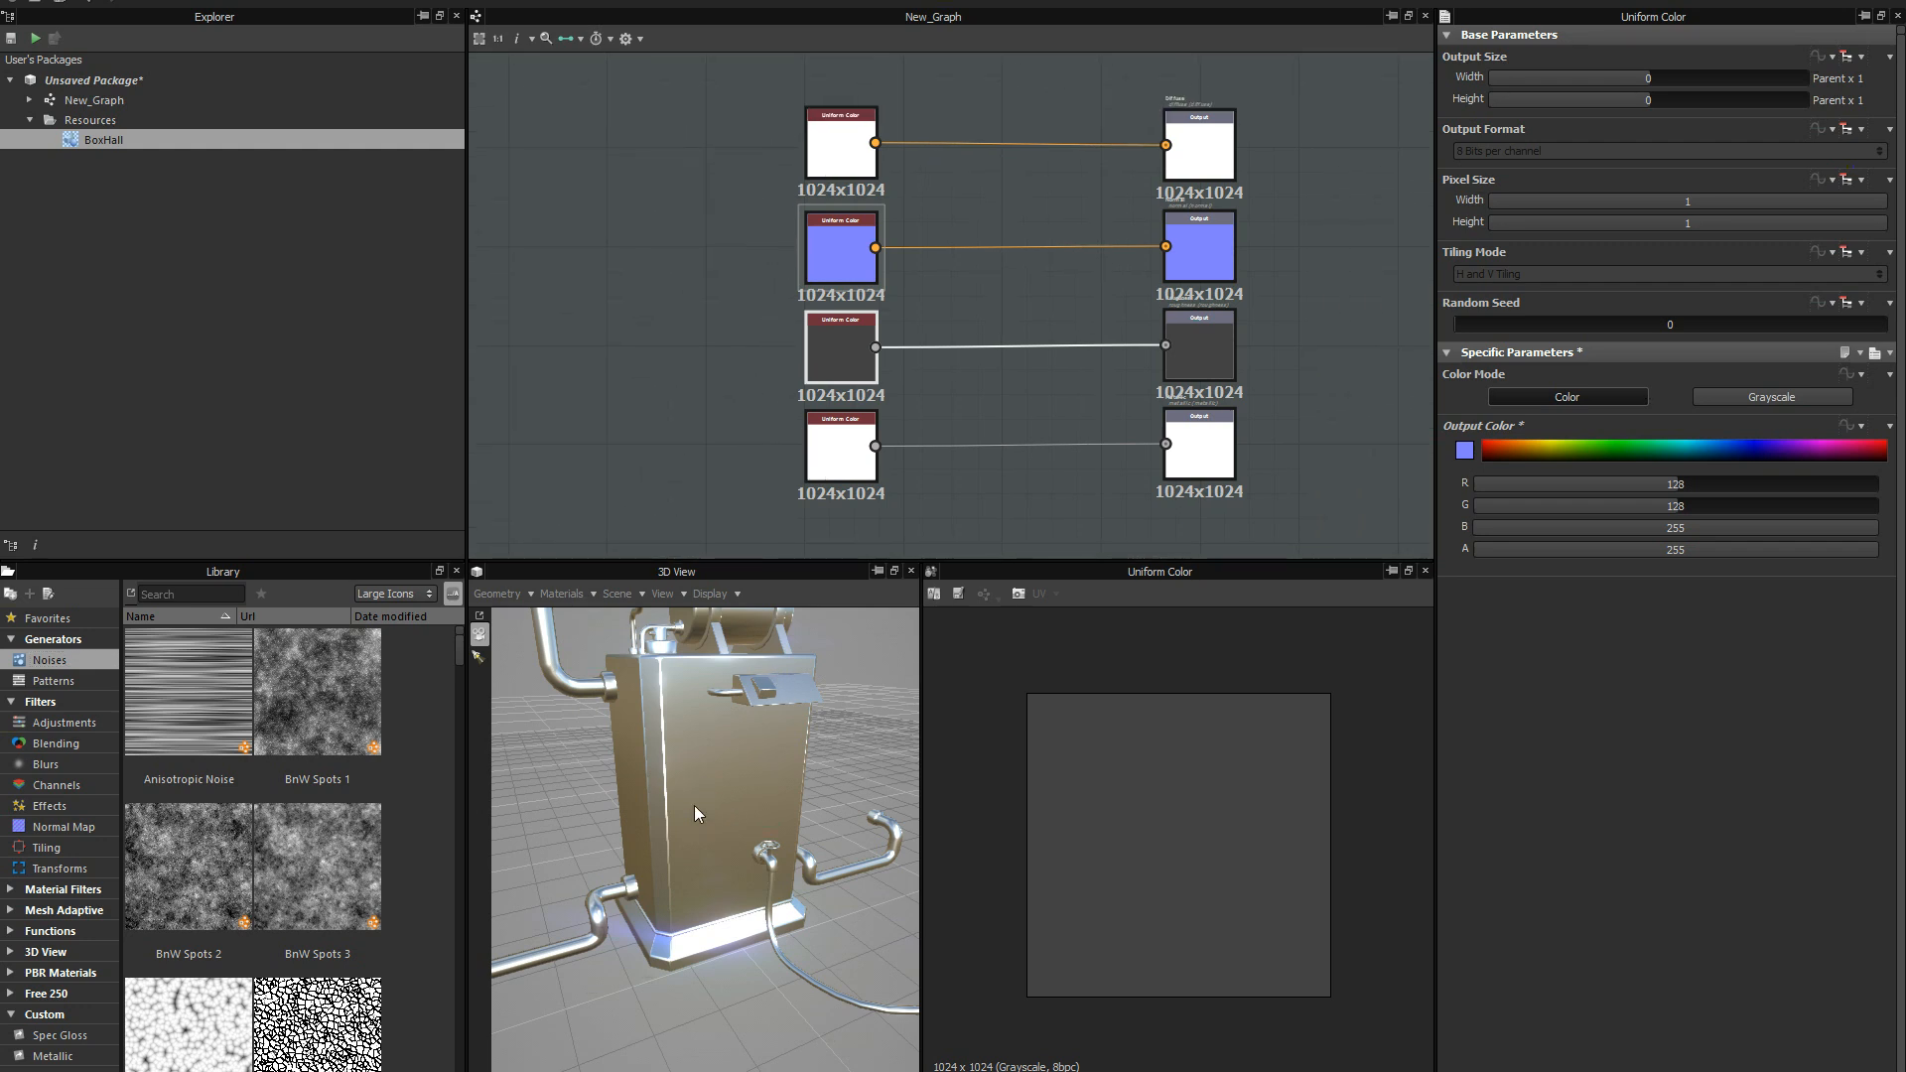
{"action": "scroll", "coordinate": [735, 291], "scroll_direction": "up", "scroll_amount": 2}
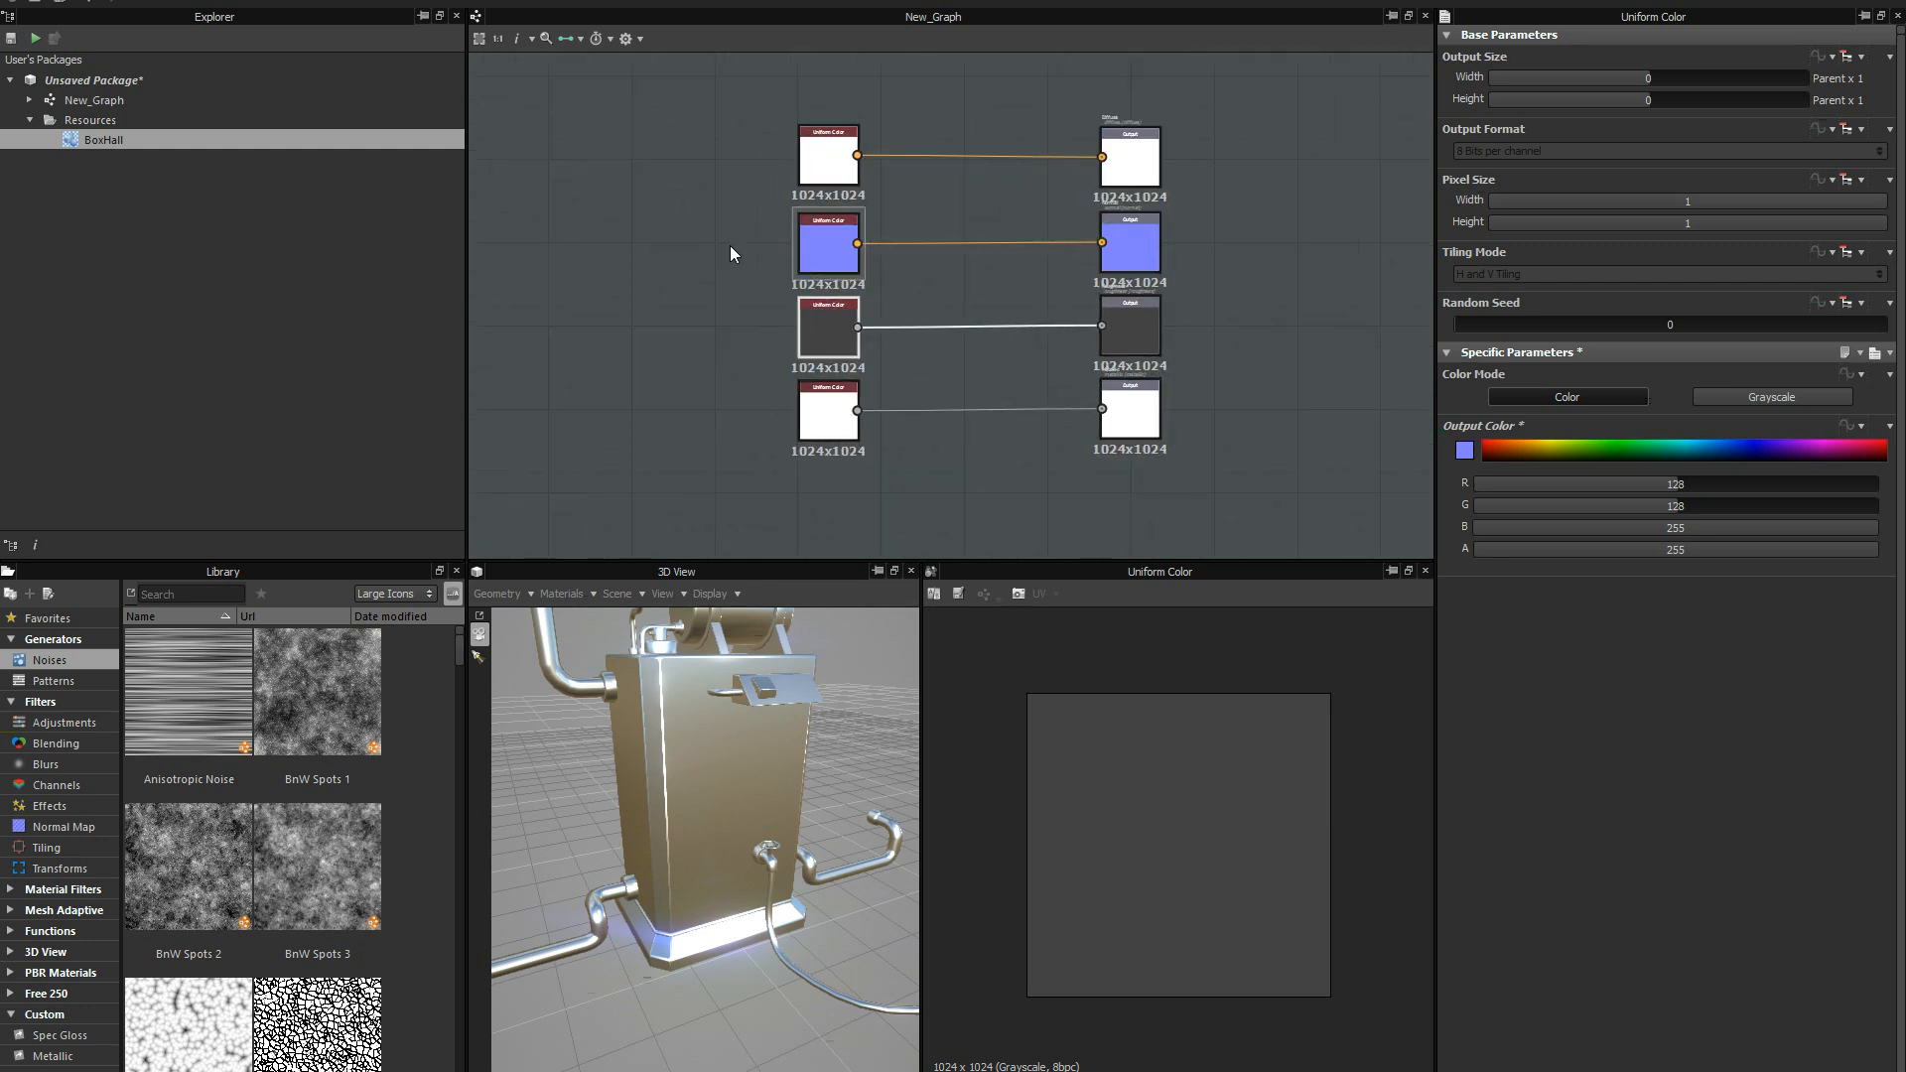
{"action": "middle_click_drag", "start_coordinate": [720, 328], "coordinate": [771, 324]}
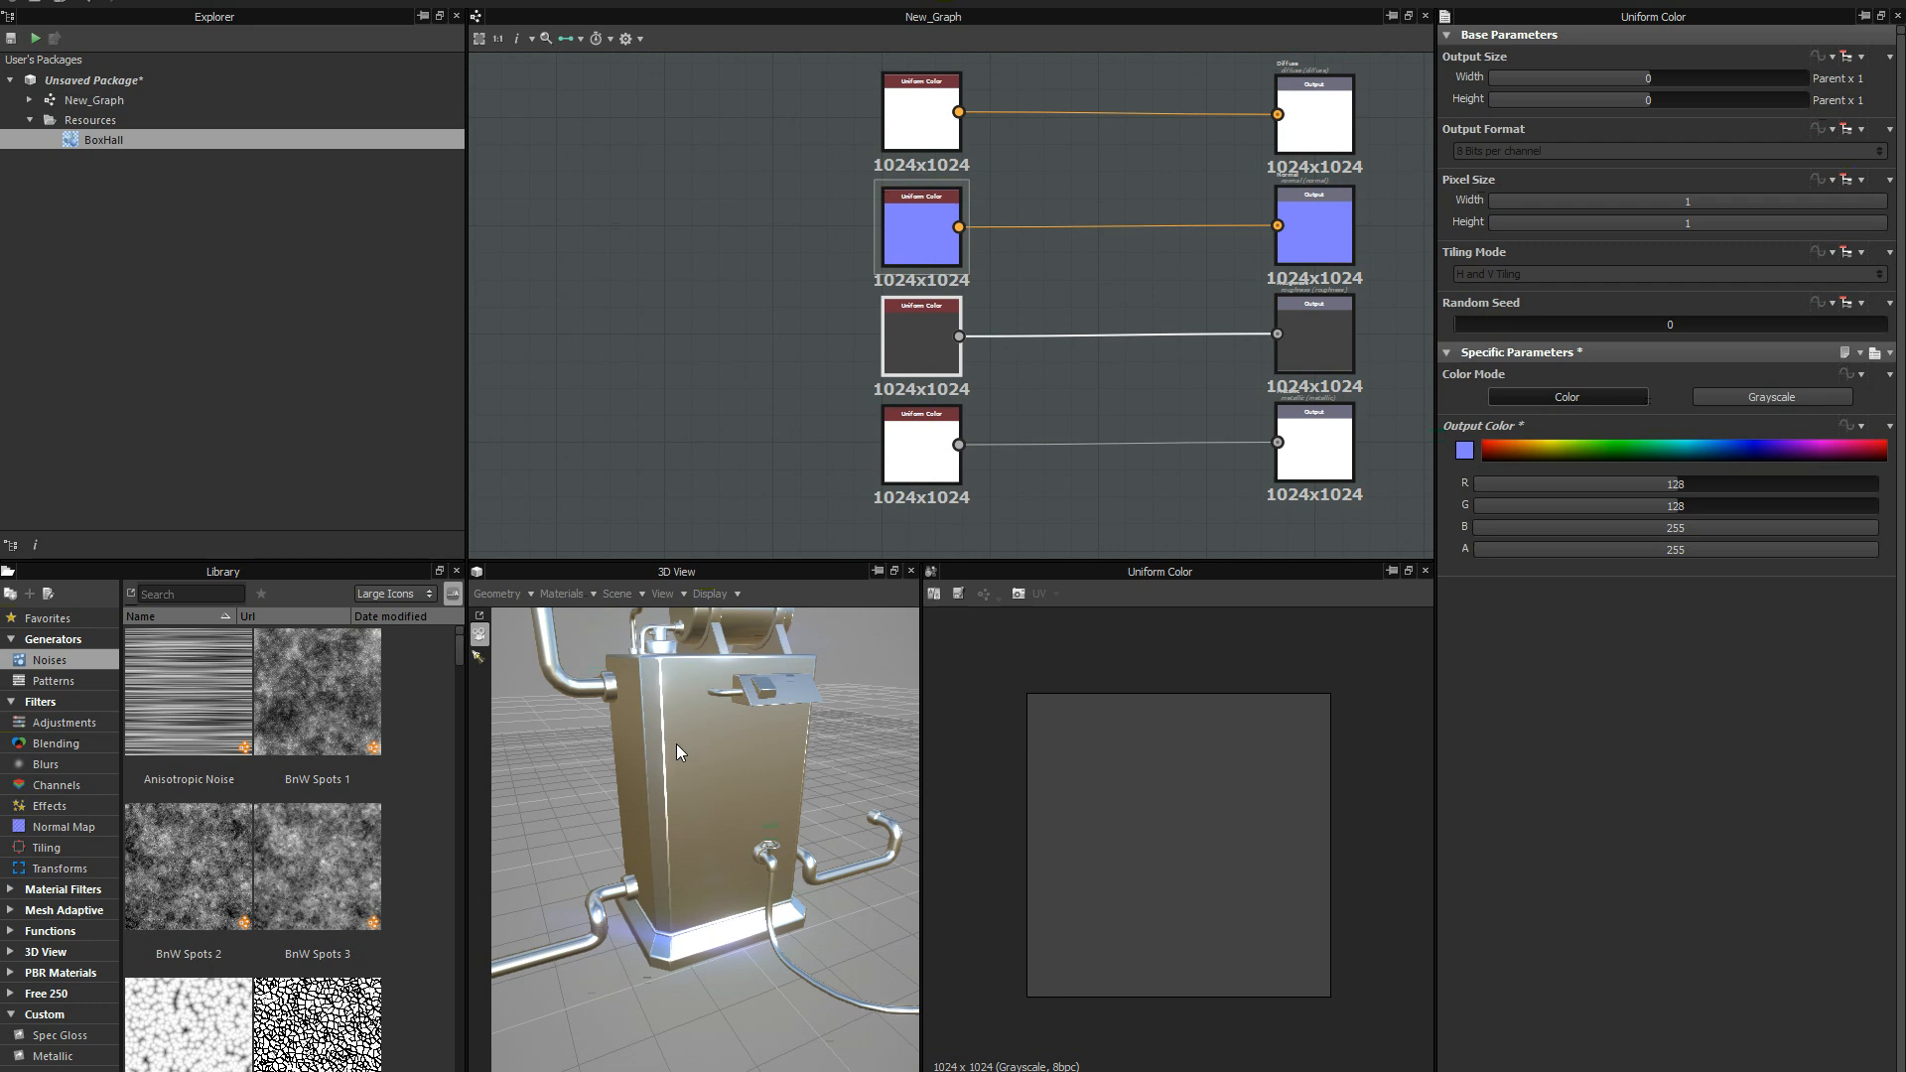
{"action": "scroll", "coordinate": [777, 357], "scroll_direction": "down", "scroll_amount": 2}
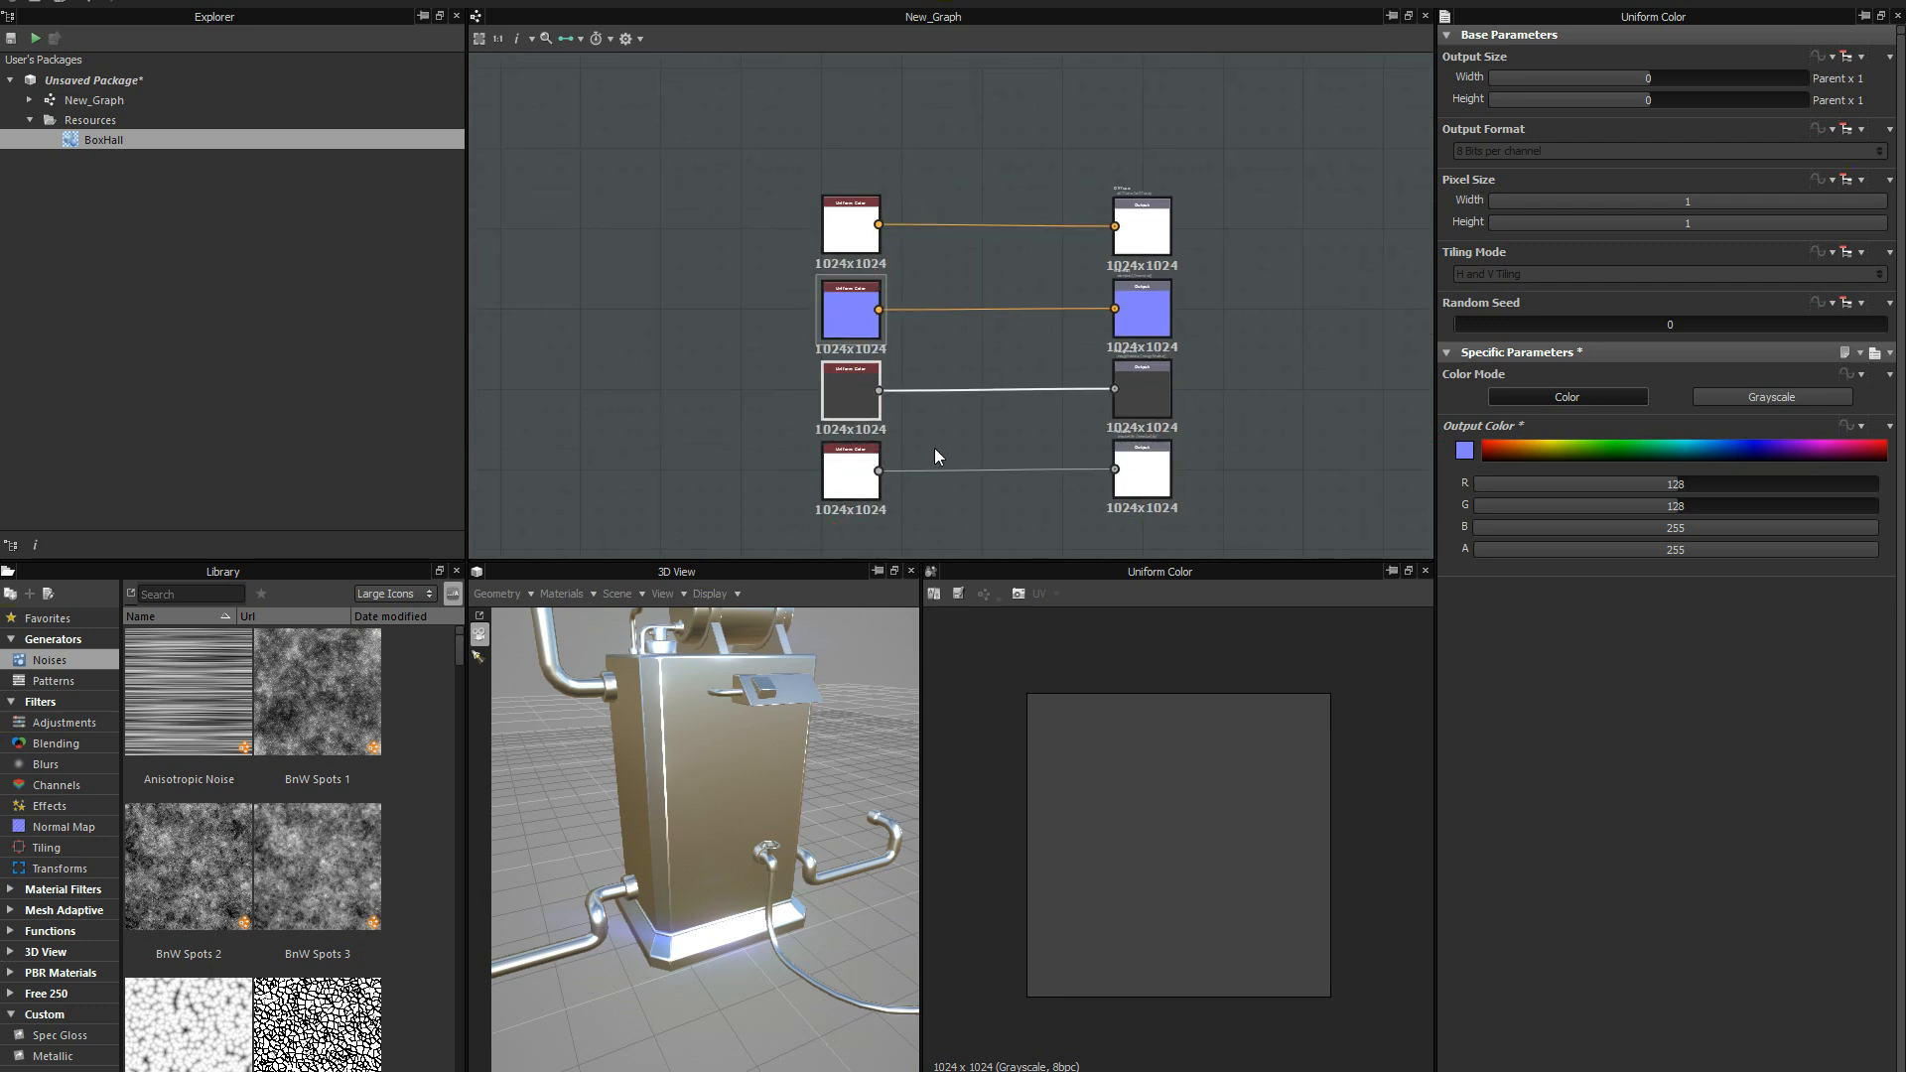
{"action": "middle_click_drag", "start_coordinate": [933, 449], "coordinate": [1000, 417]}
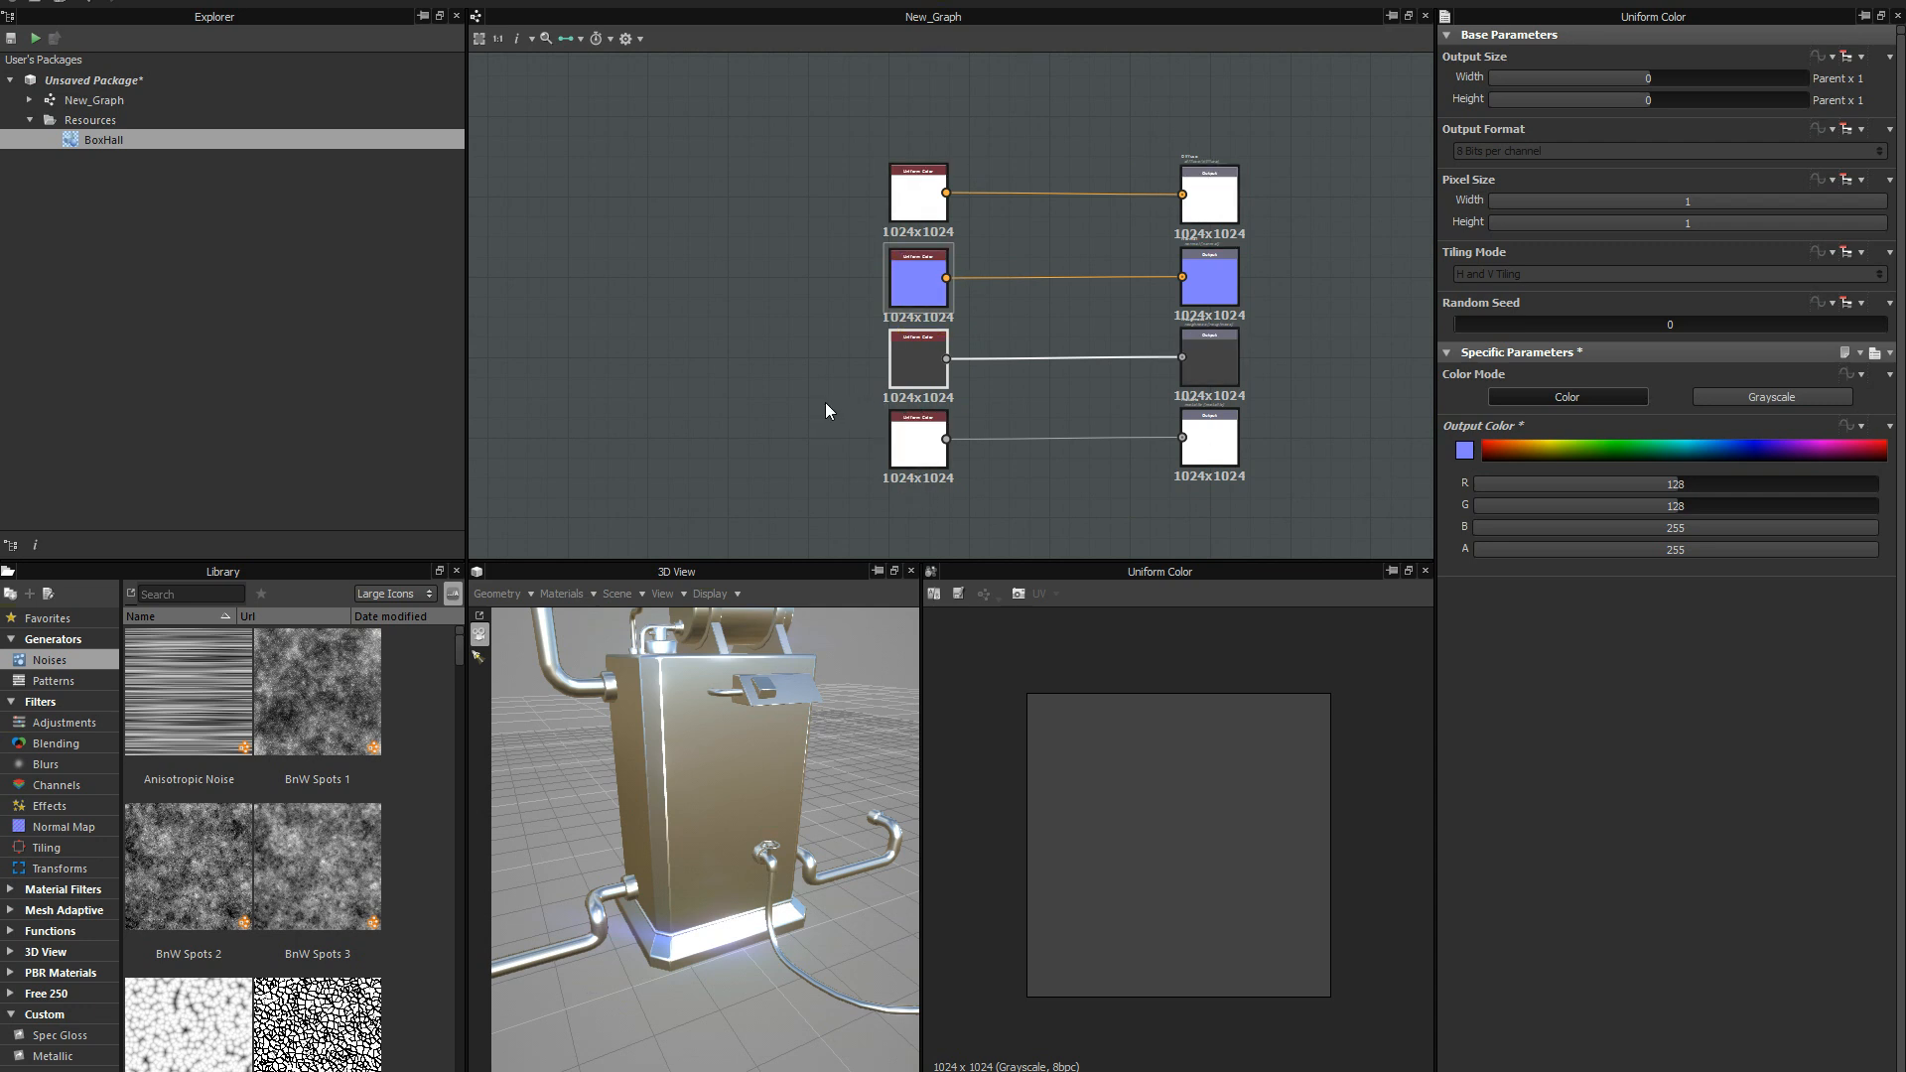
{"action": "left_click_drag", "start_coordinate": [785, 757], "coordinate": [749, 796]}
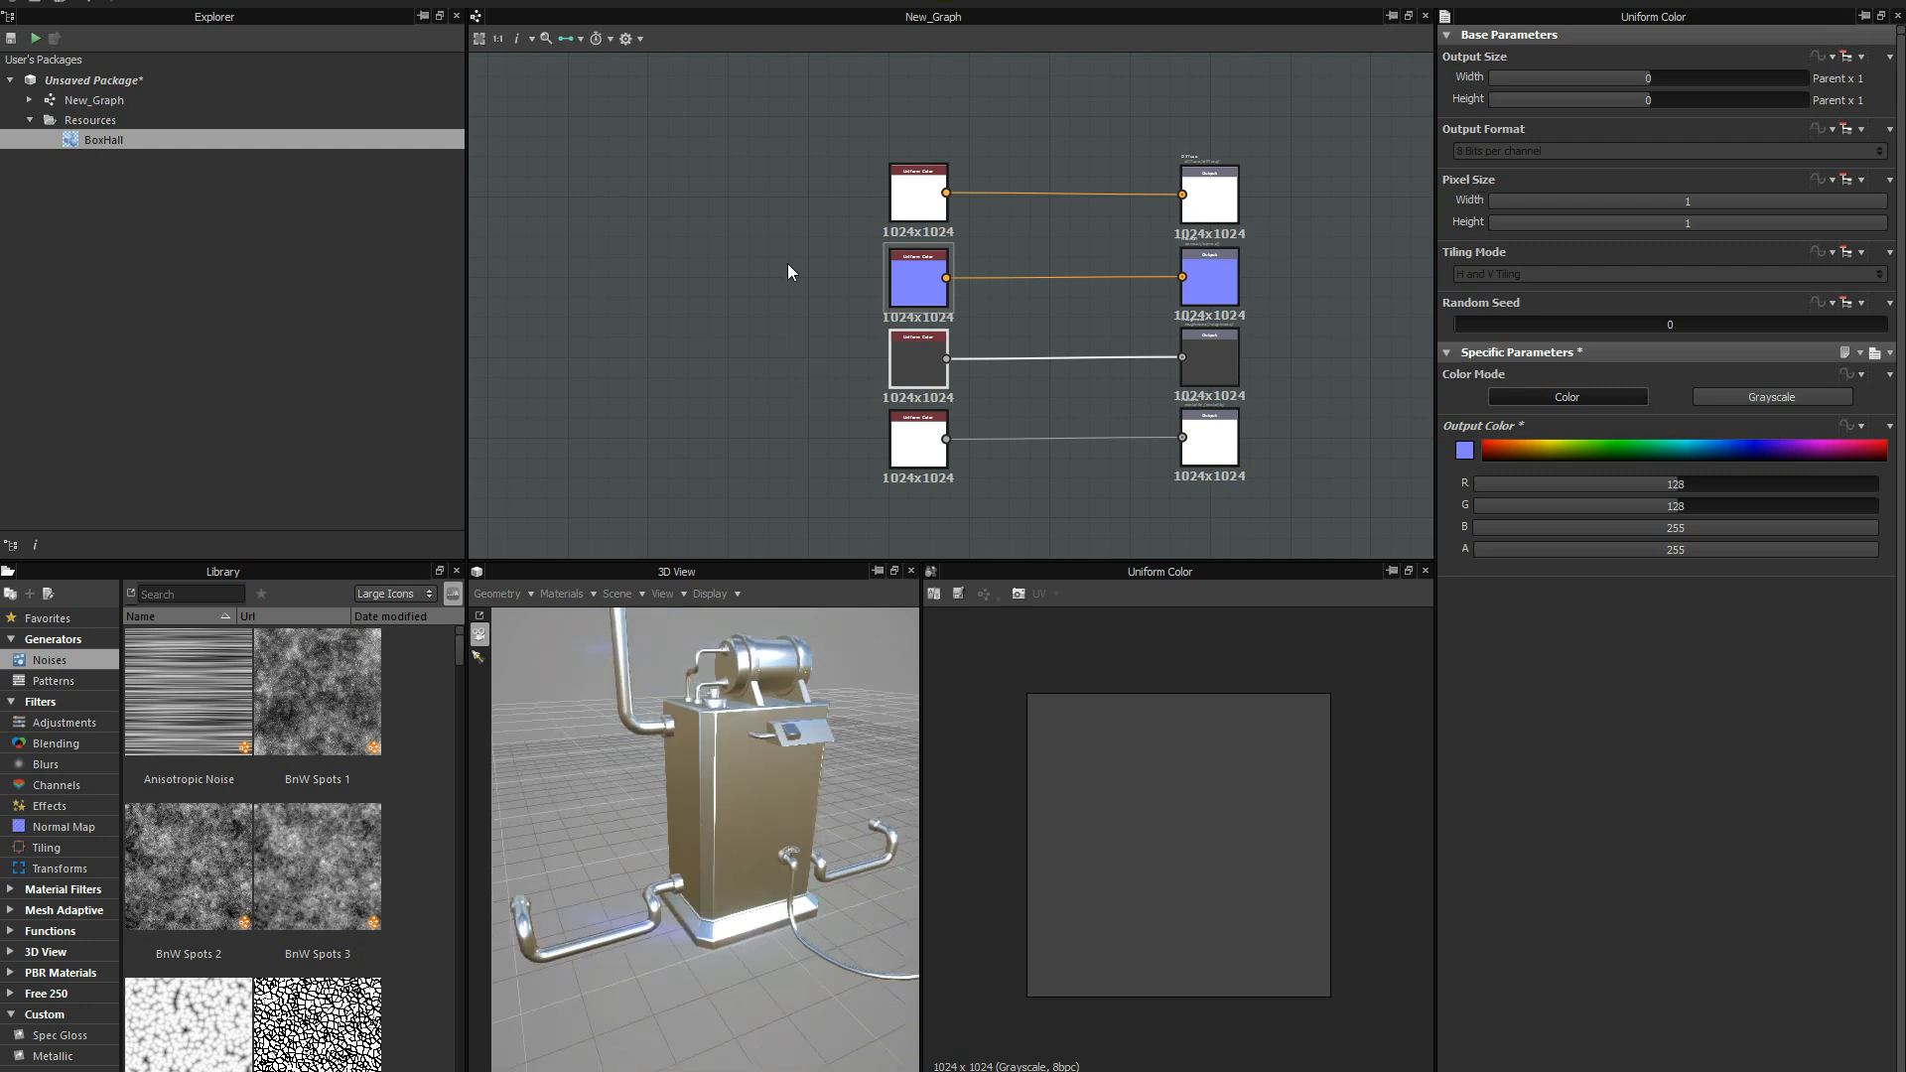
{"action": "mouse_move", "coordinate": [788, 271]}
{"action": "middle_mouse_down"}
{"action": "mouse_move", "coordinate": [771, 344]}
{"action": "mouse_move", "coordinate": [804, 268]}
{"action": "mouse_move", "coordinate": [812, 315]}
{"action": "mouse_move", "coordinate": [819, 290]}
{"action": "middle_mouse_up"}
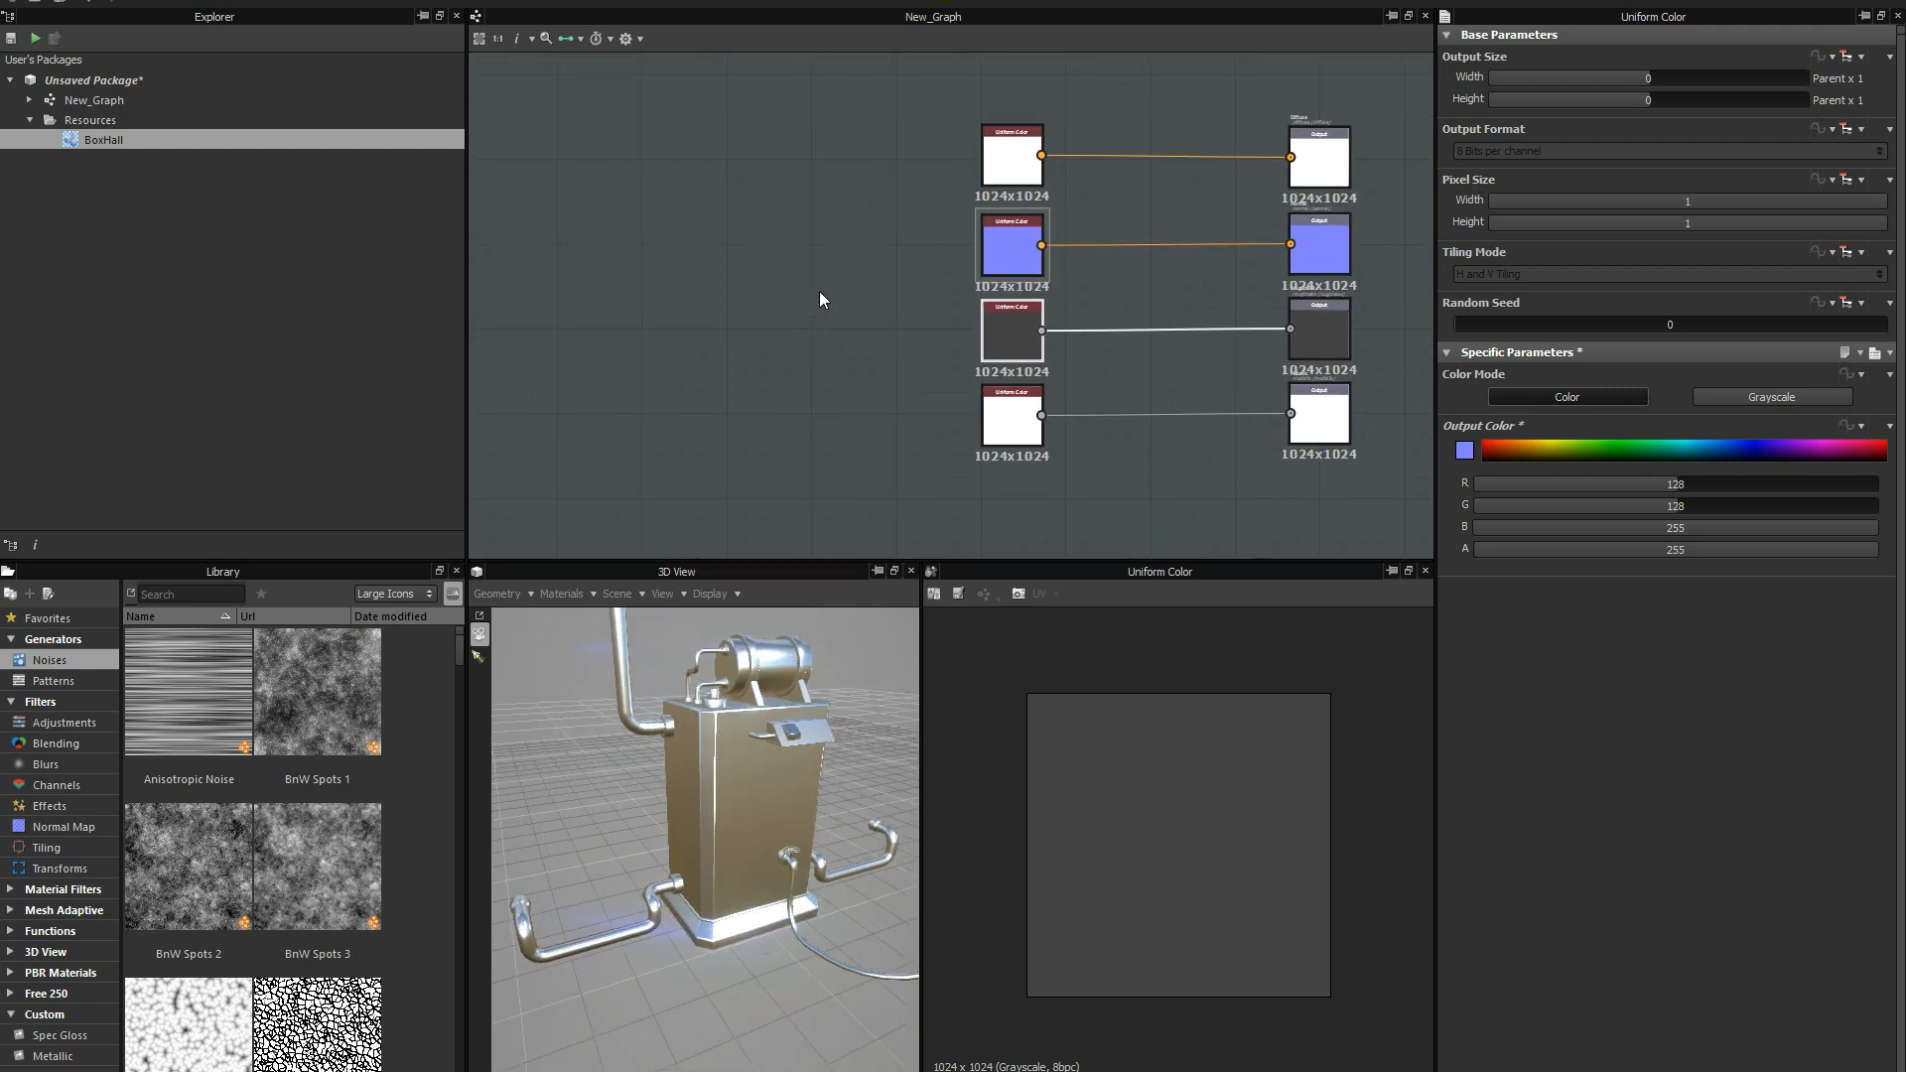
{"action": "scroll", "coordinate": [825, 289], "scroll_direction": "up", "scroll_amount": 2}
{"action": "scroll", "coordinate": [827, 298], "scroll_direction": "down", "scroll_amount": 2}
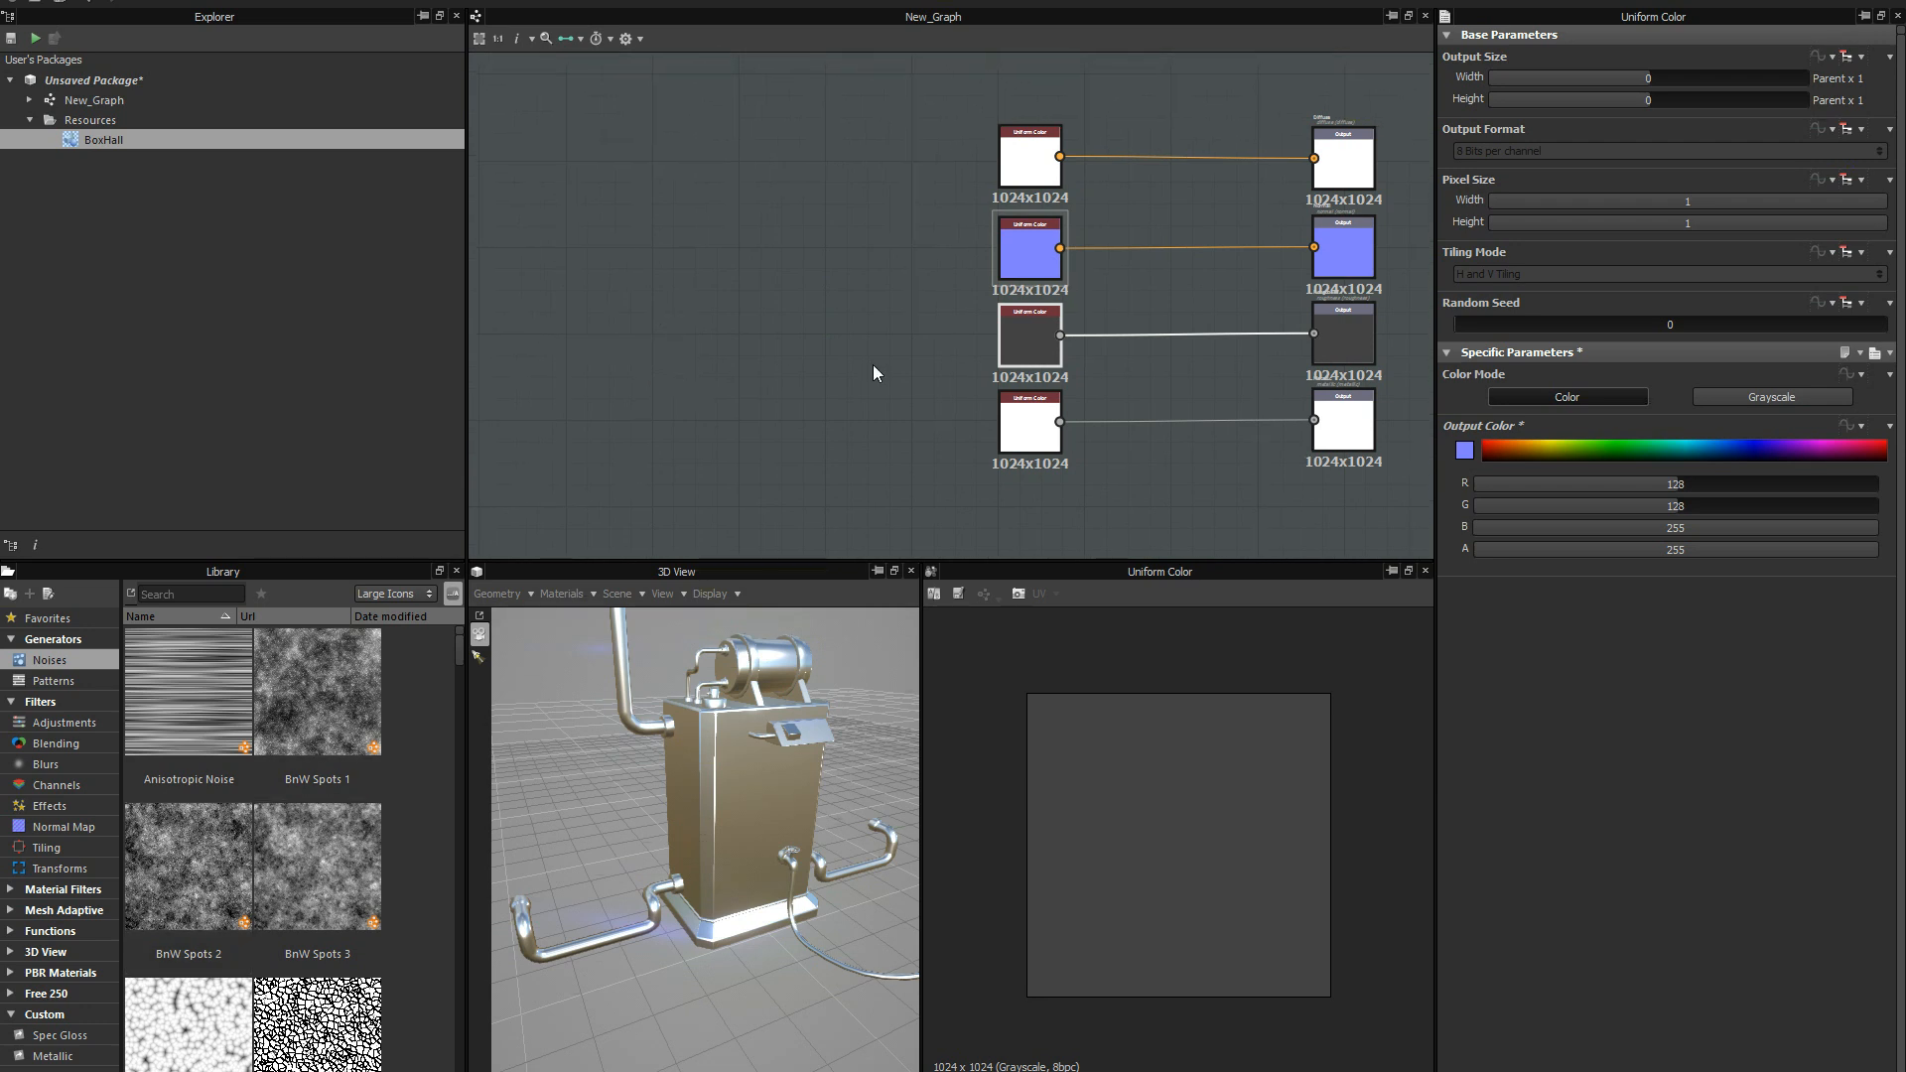
Examine the metal surface of the BoxHall model from several angles in the 3D view.
{"action": "middle_click_drag", "start_coordinate": [873, 365], "coordinate": [631, 319]}
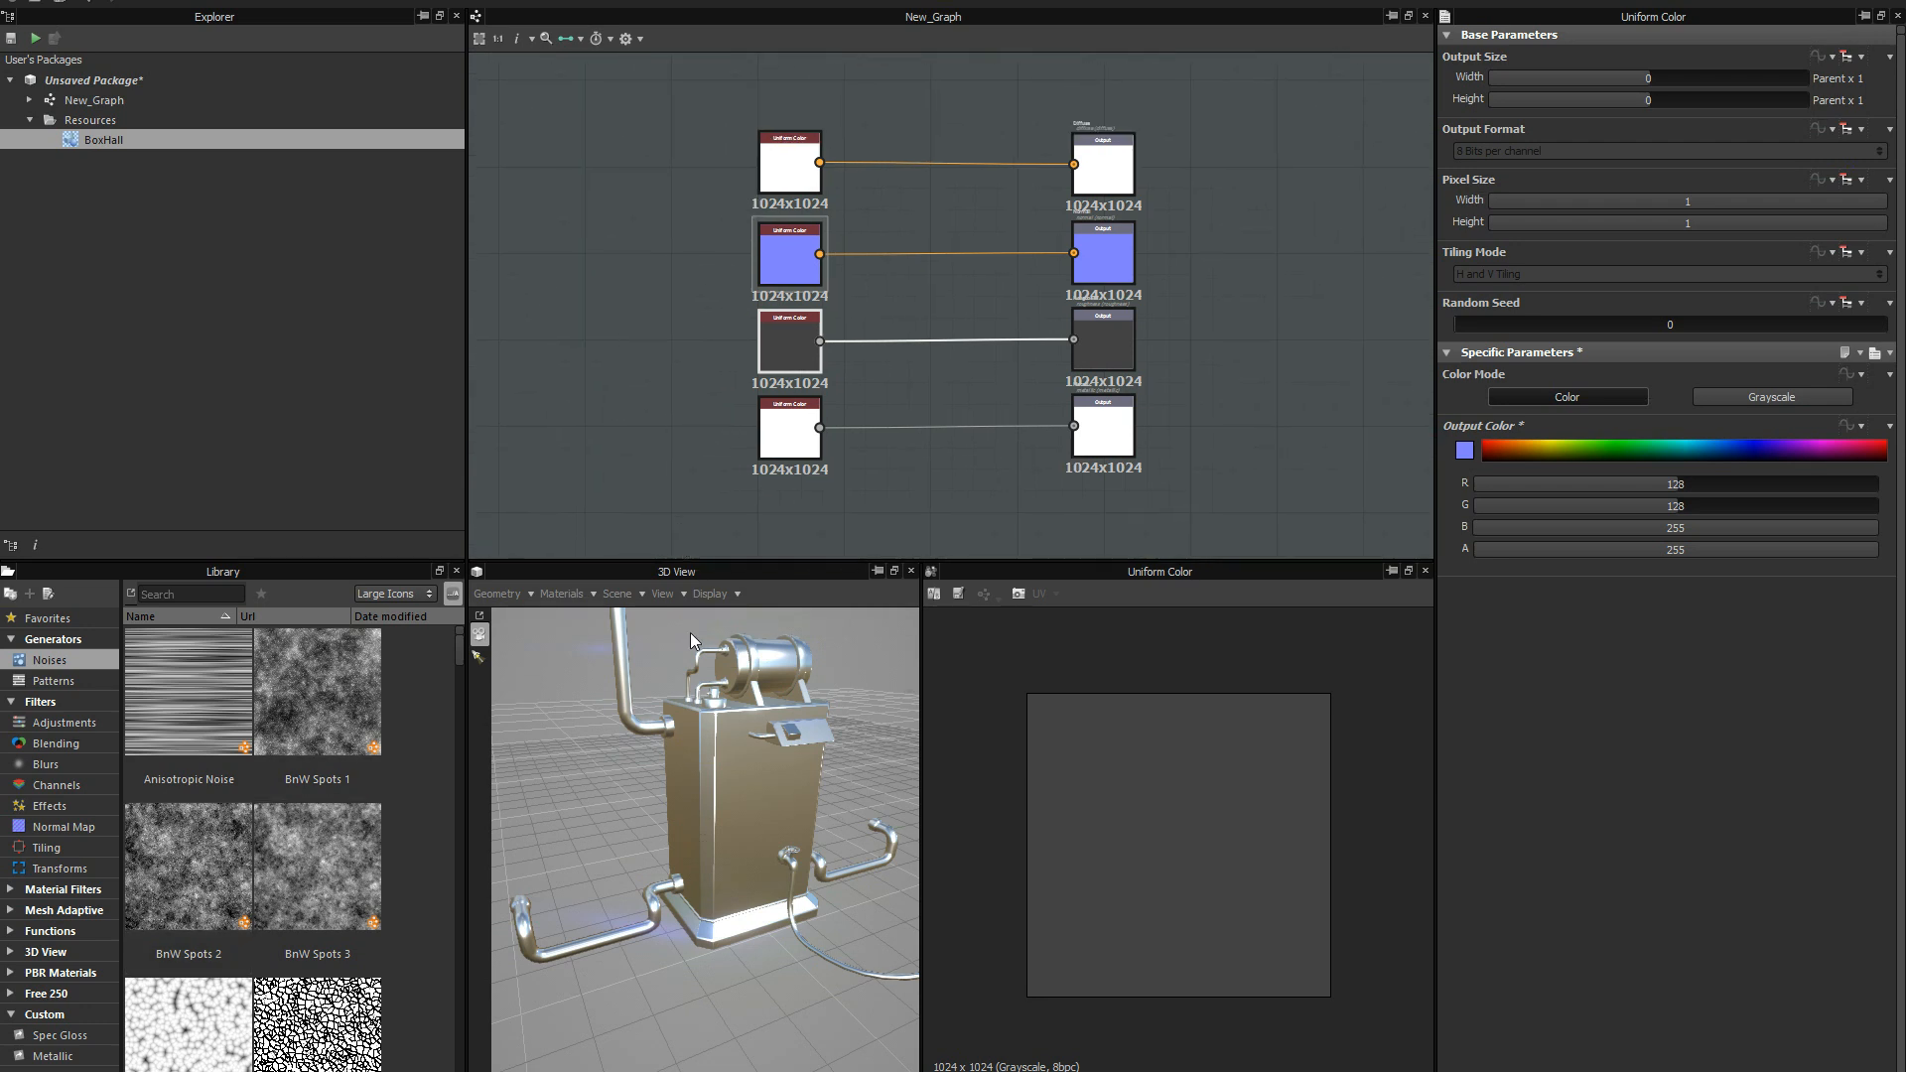
{"action": "right_click_drag", "start_coordinate": [725, 819], "coordinate": [782, 740]}
{"action": "middle_click_drag", "start_coordinate": [778, 747], "coordinate": [712, 801]}
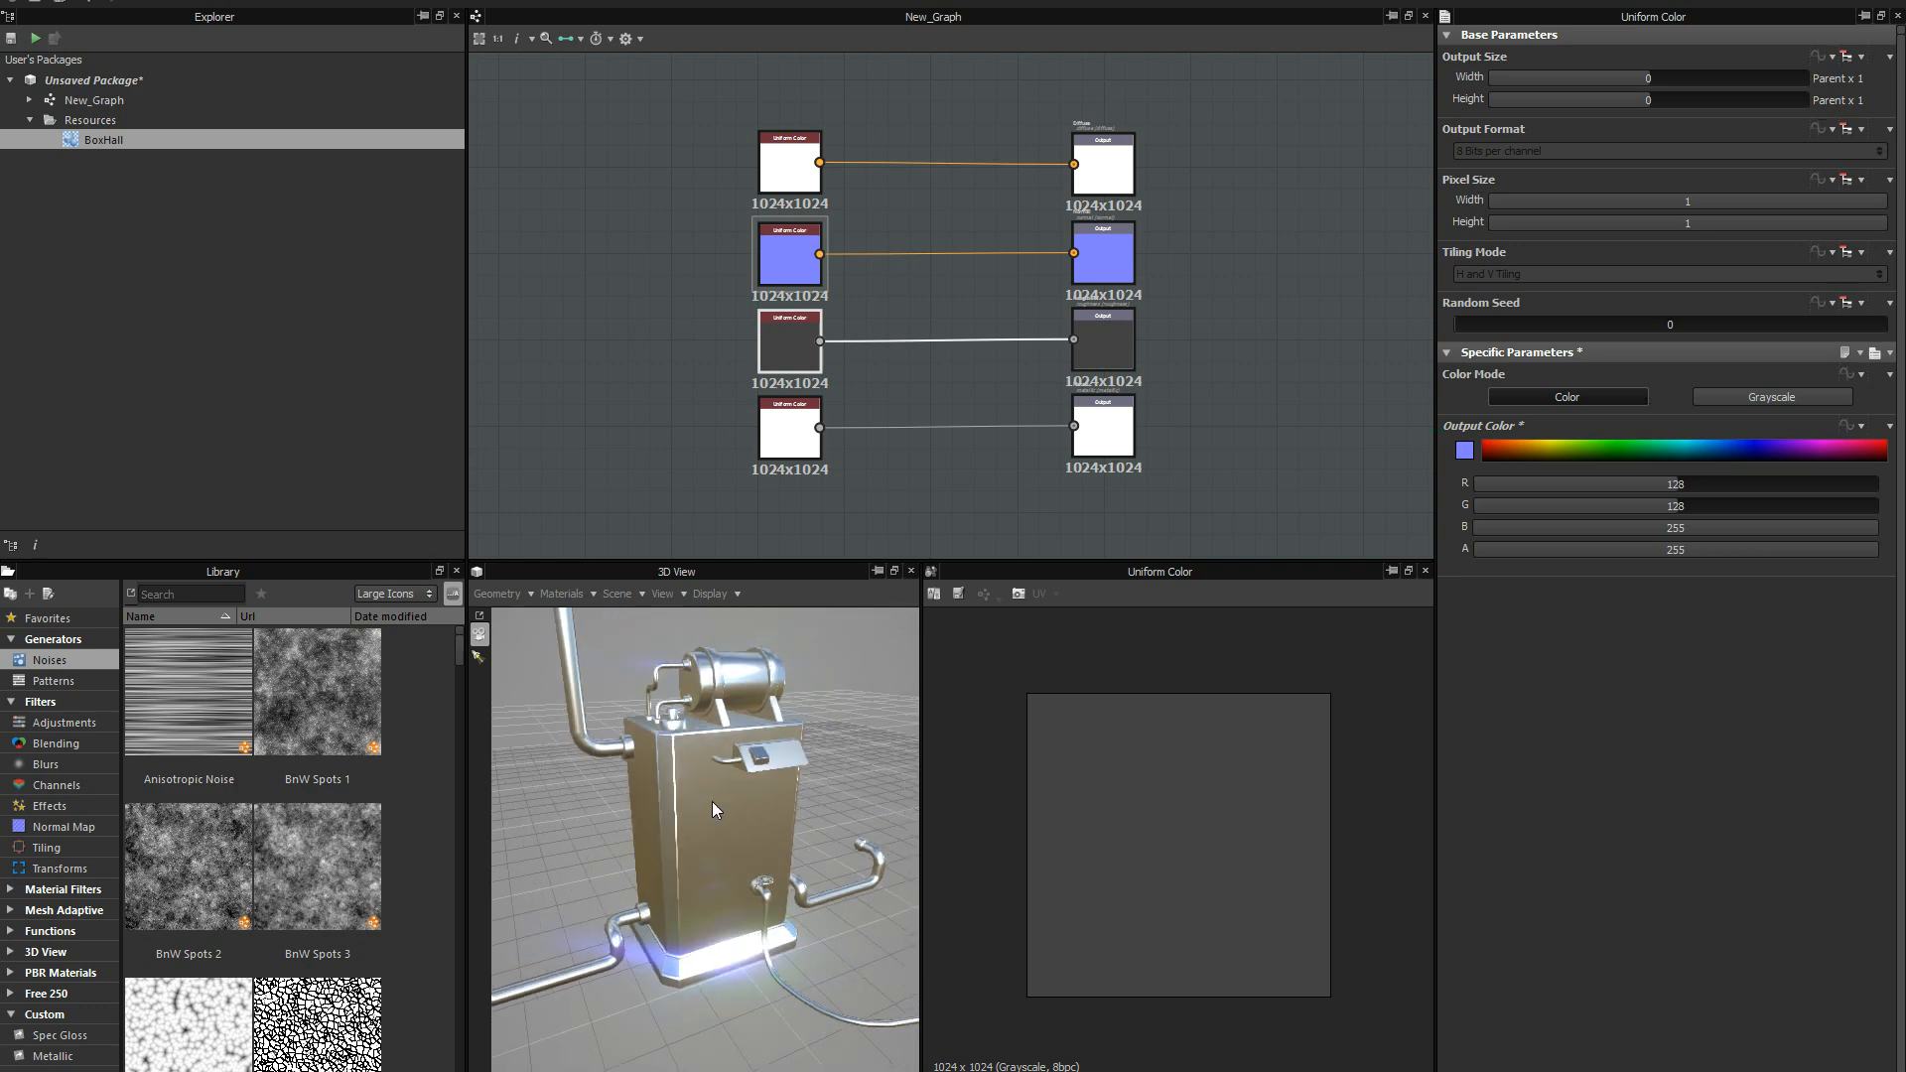
{"action": "left_click_drag", "start_coordinate": [712, 802], "coordinate": [659, 772]}
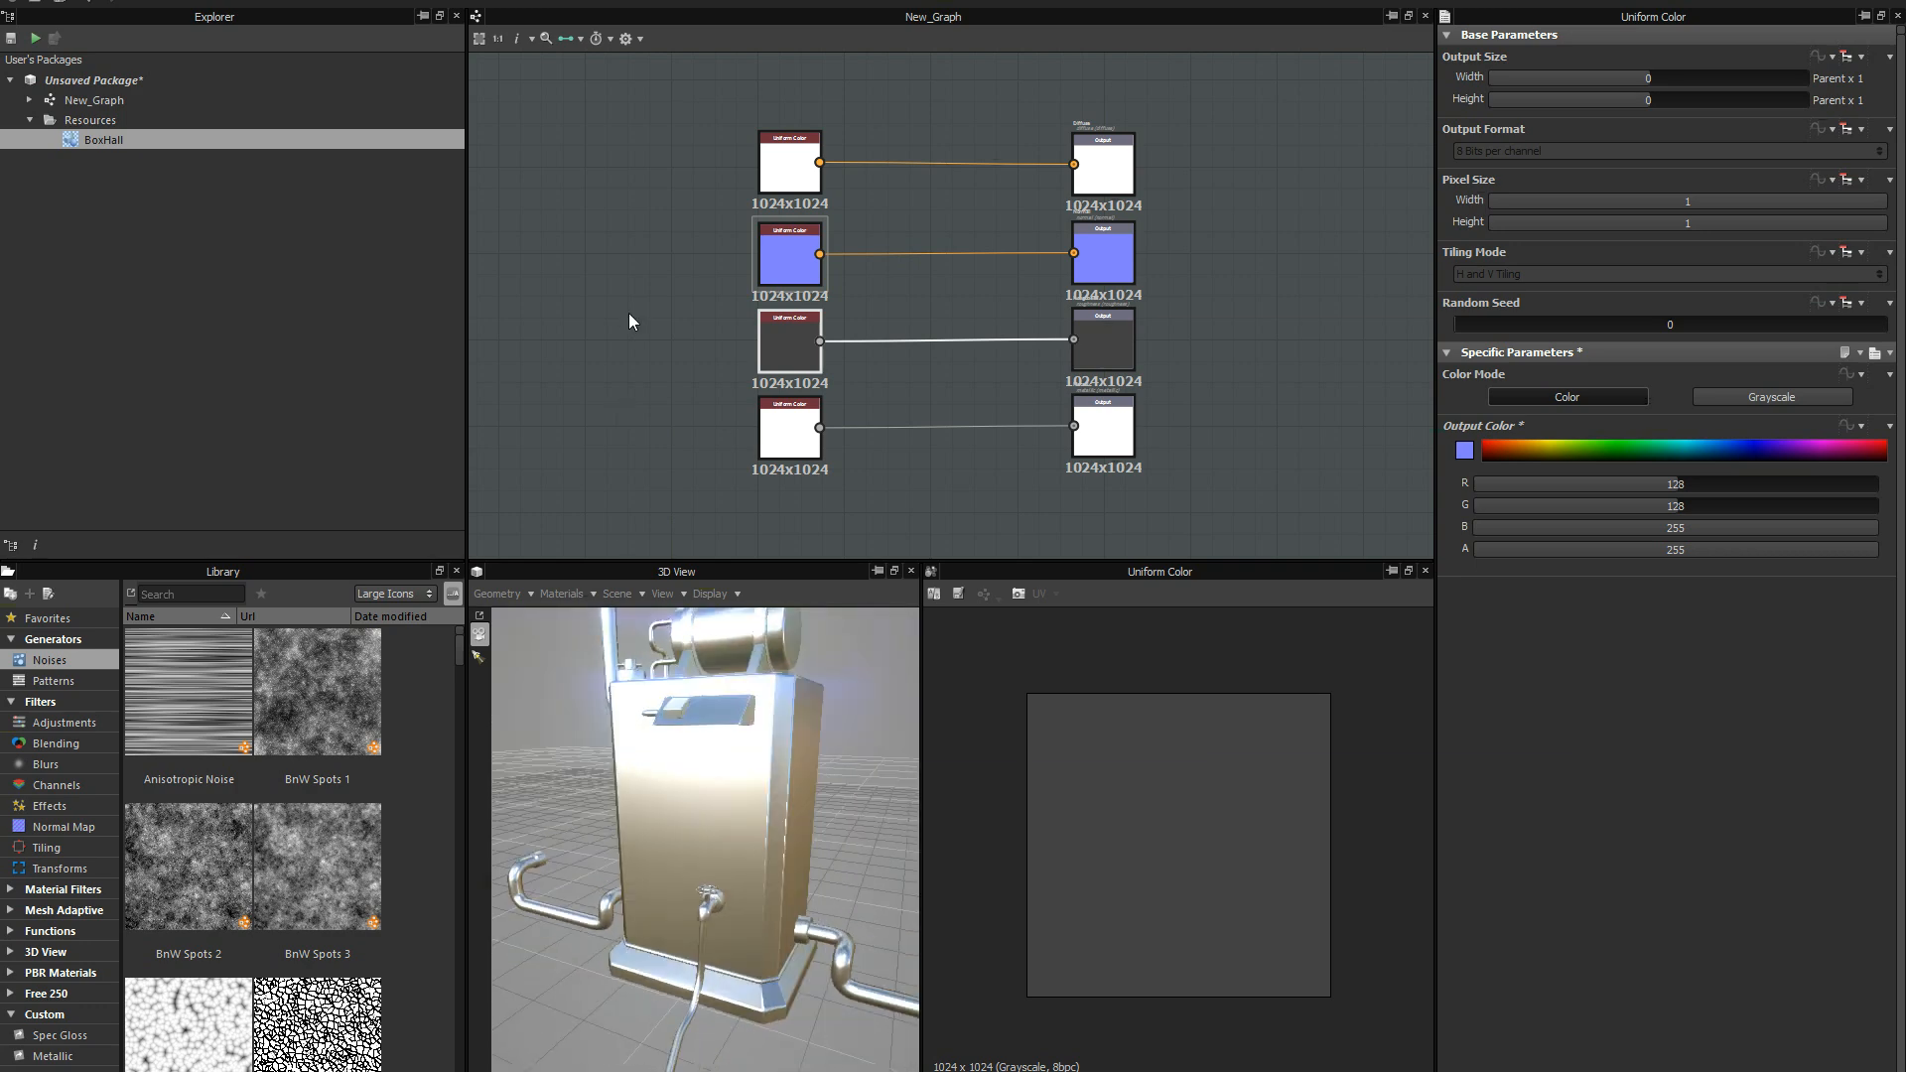
{"action": "middle_click_drag", "start_coordinate": [659, 180], "coordinate": [715, 167]}
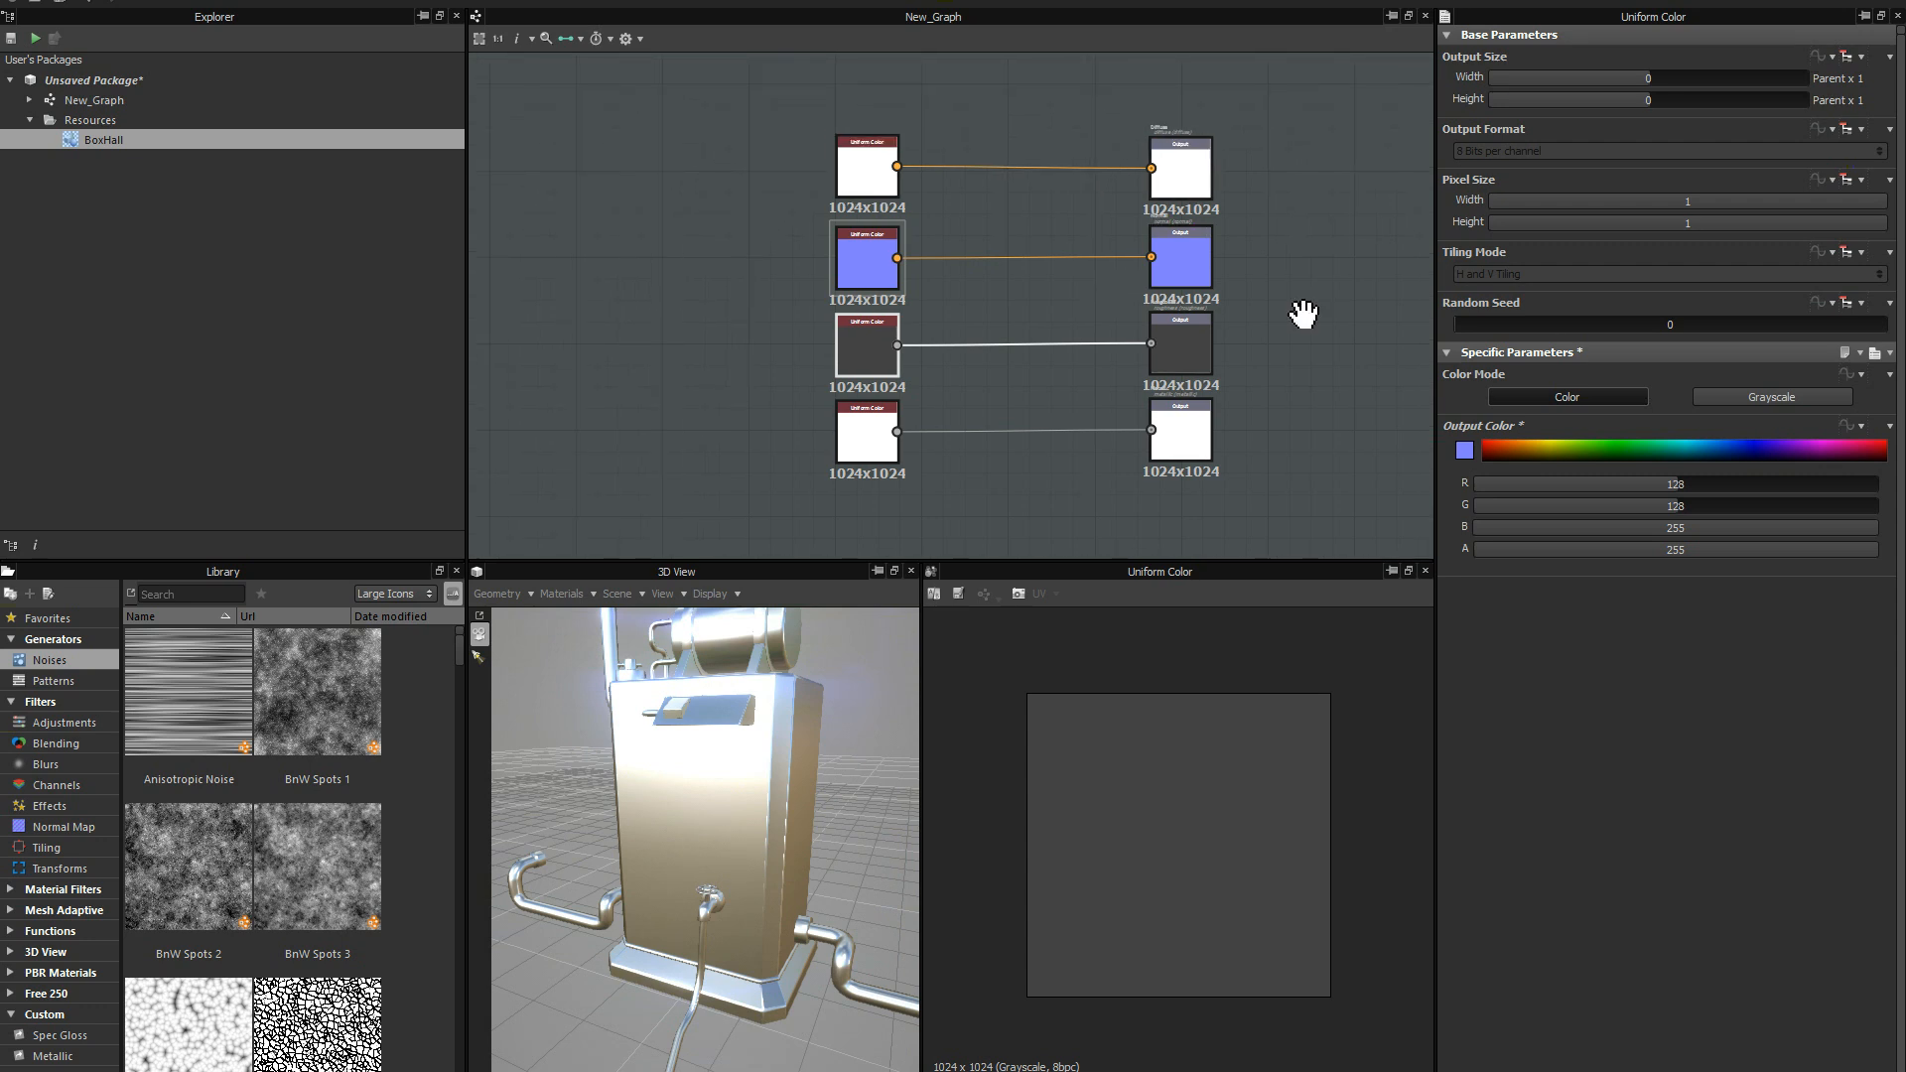
{"action": "middle_click_drag", "start_coordinate": [1302, 314], "coordinate": [1231, 294]}
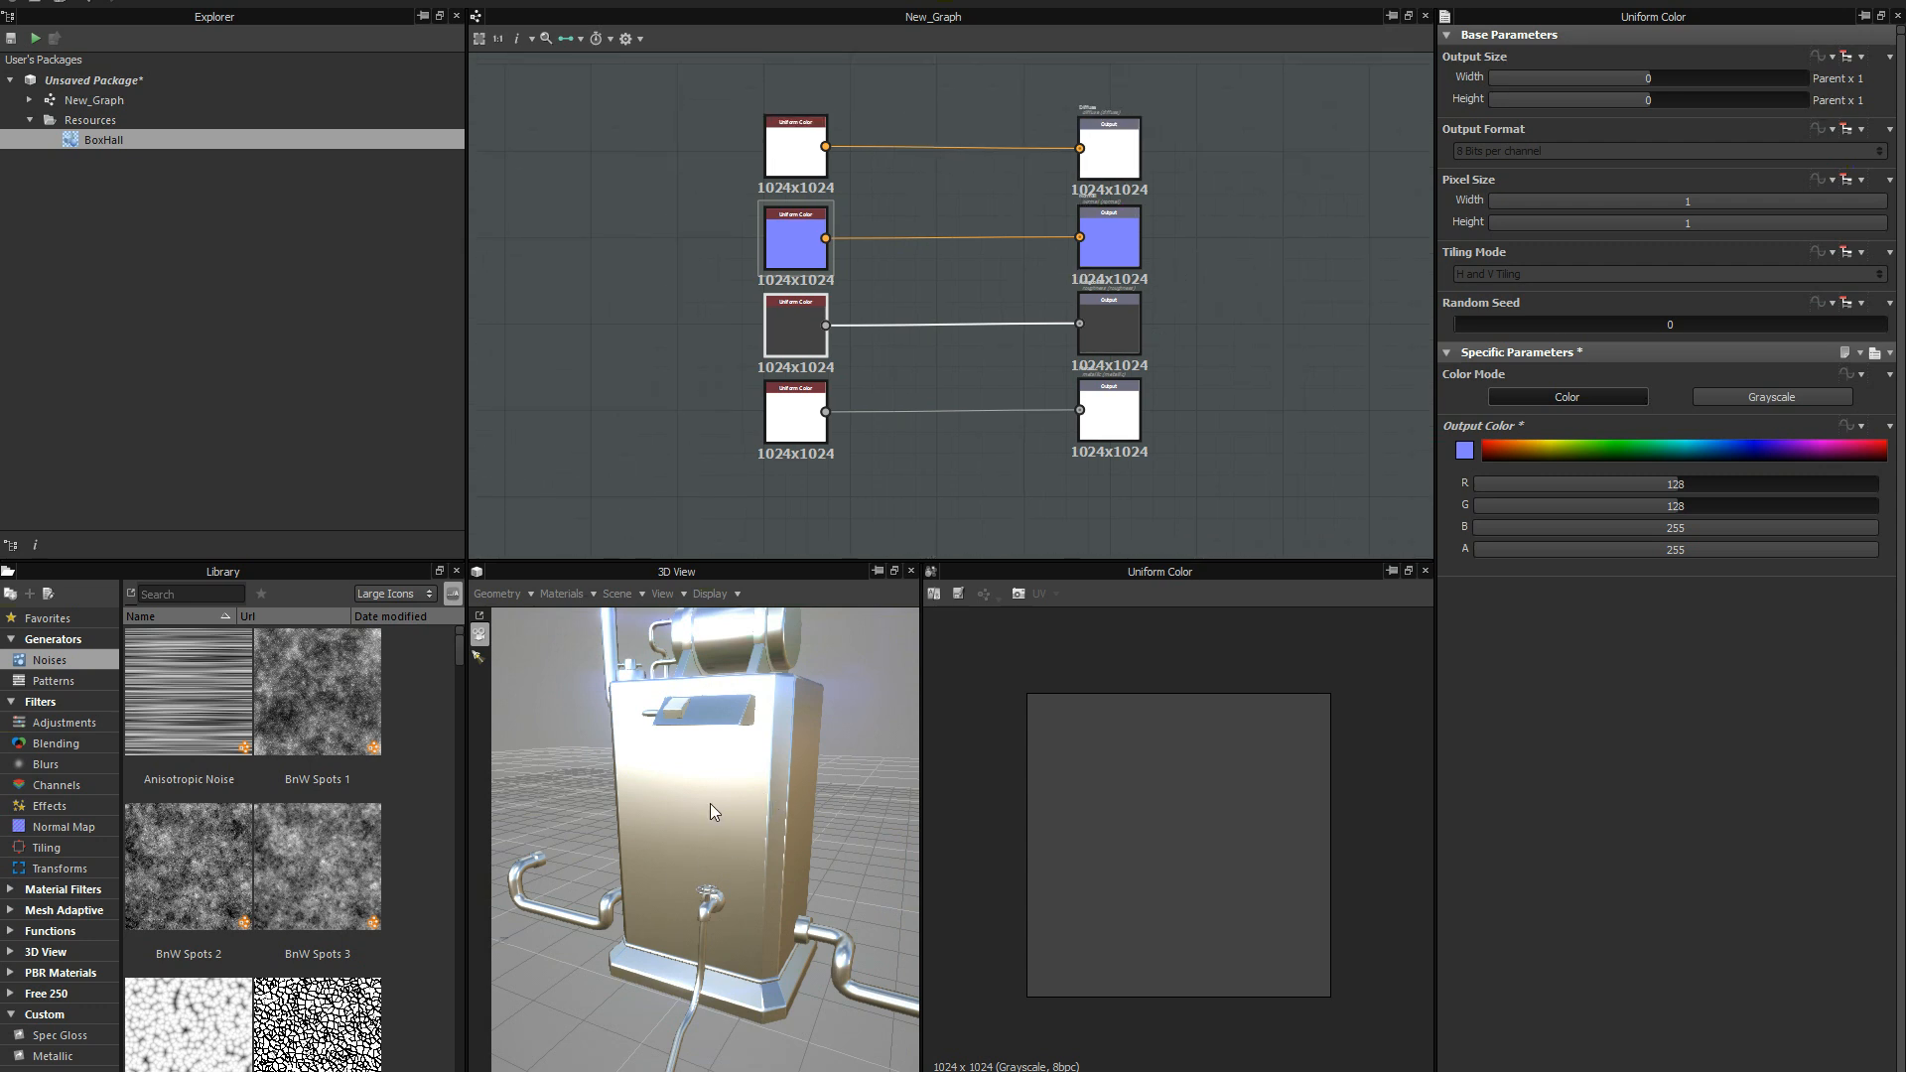
{"action": "left_click_drag", "start_coordinate": [764, 794], "coordinate": [717, 791]}
{"action": "left_click", "coordinate": [808, 330]}
{"action": "middle_click_drag", "start_coordinate": [760, 465], "coordinate": [792, 474]}
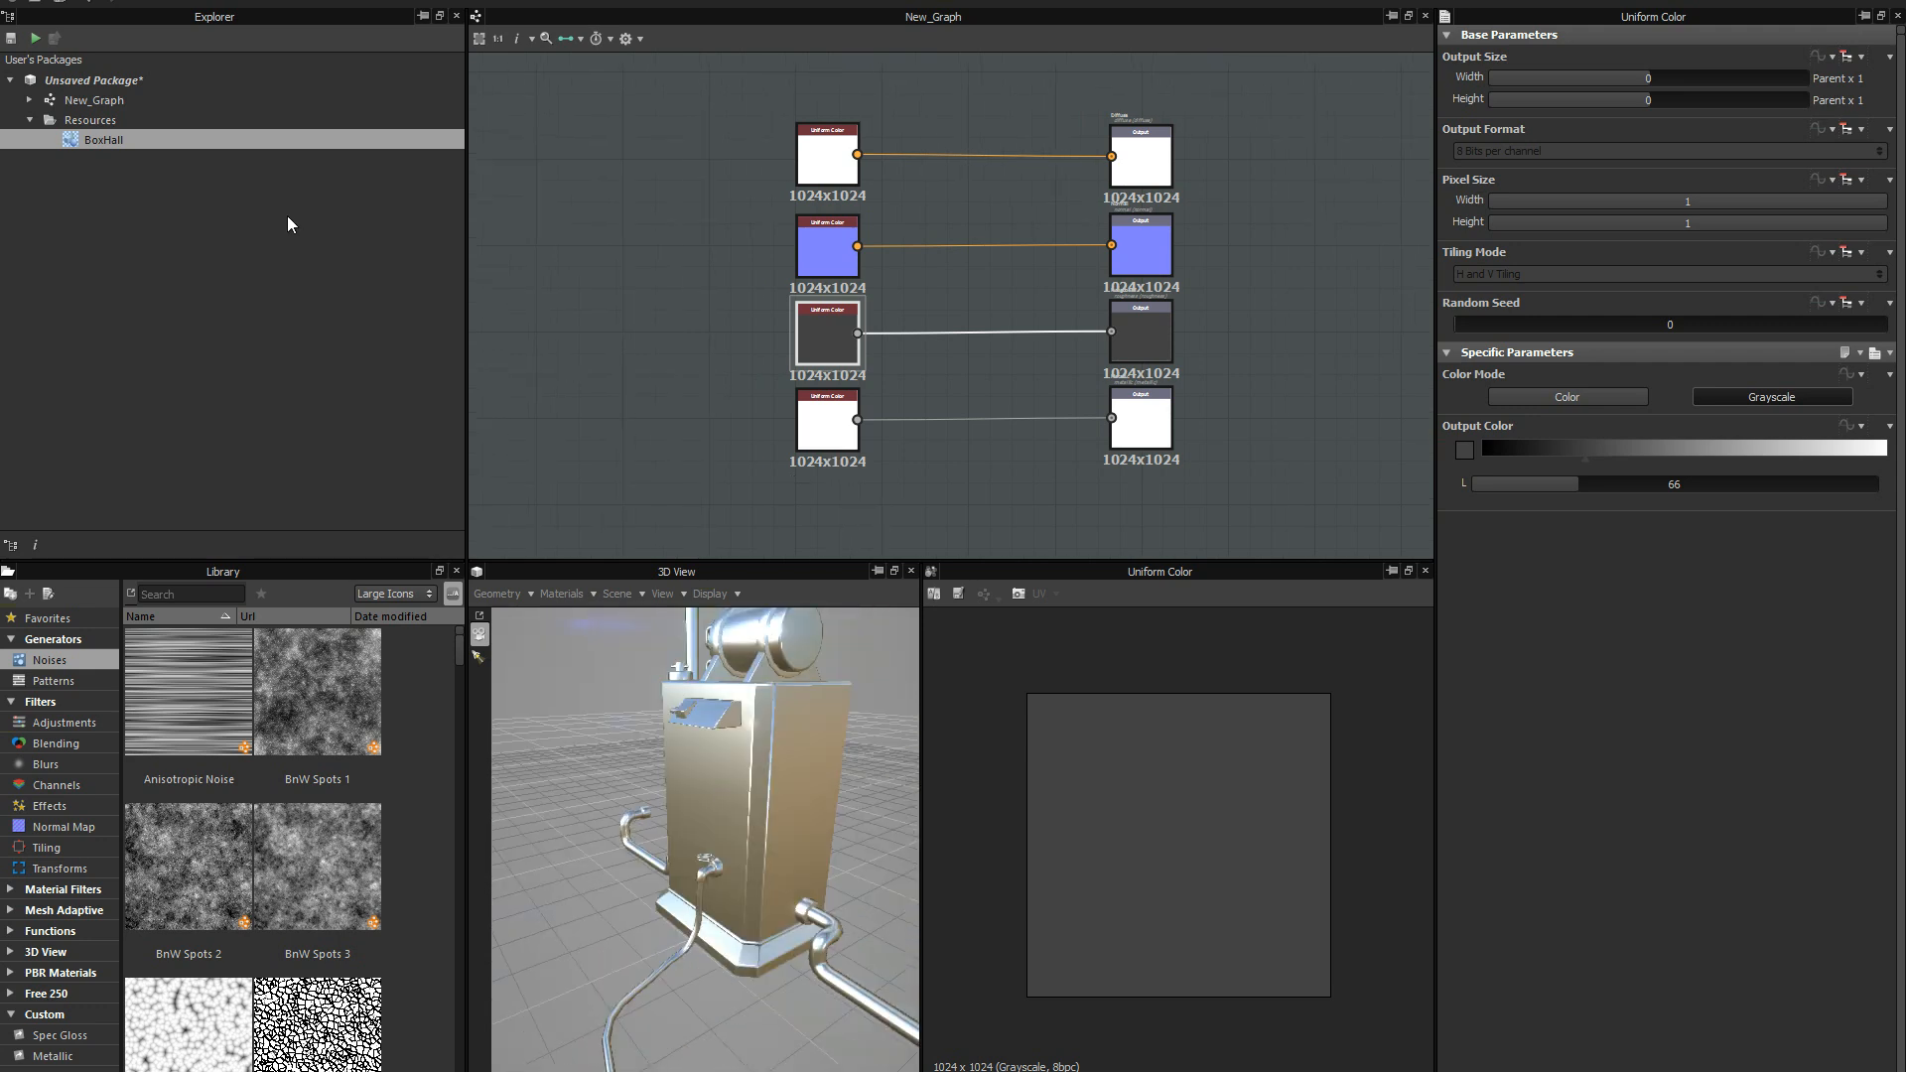
Rename the graph as Steel_Example.
{"action": "left_click", "coordinate": [117, 99]}
{"action": "right_click", "coordinate": [117, 99]}
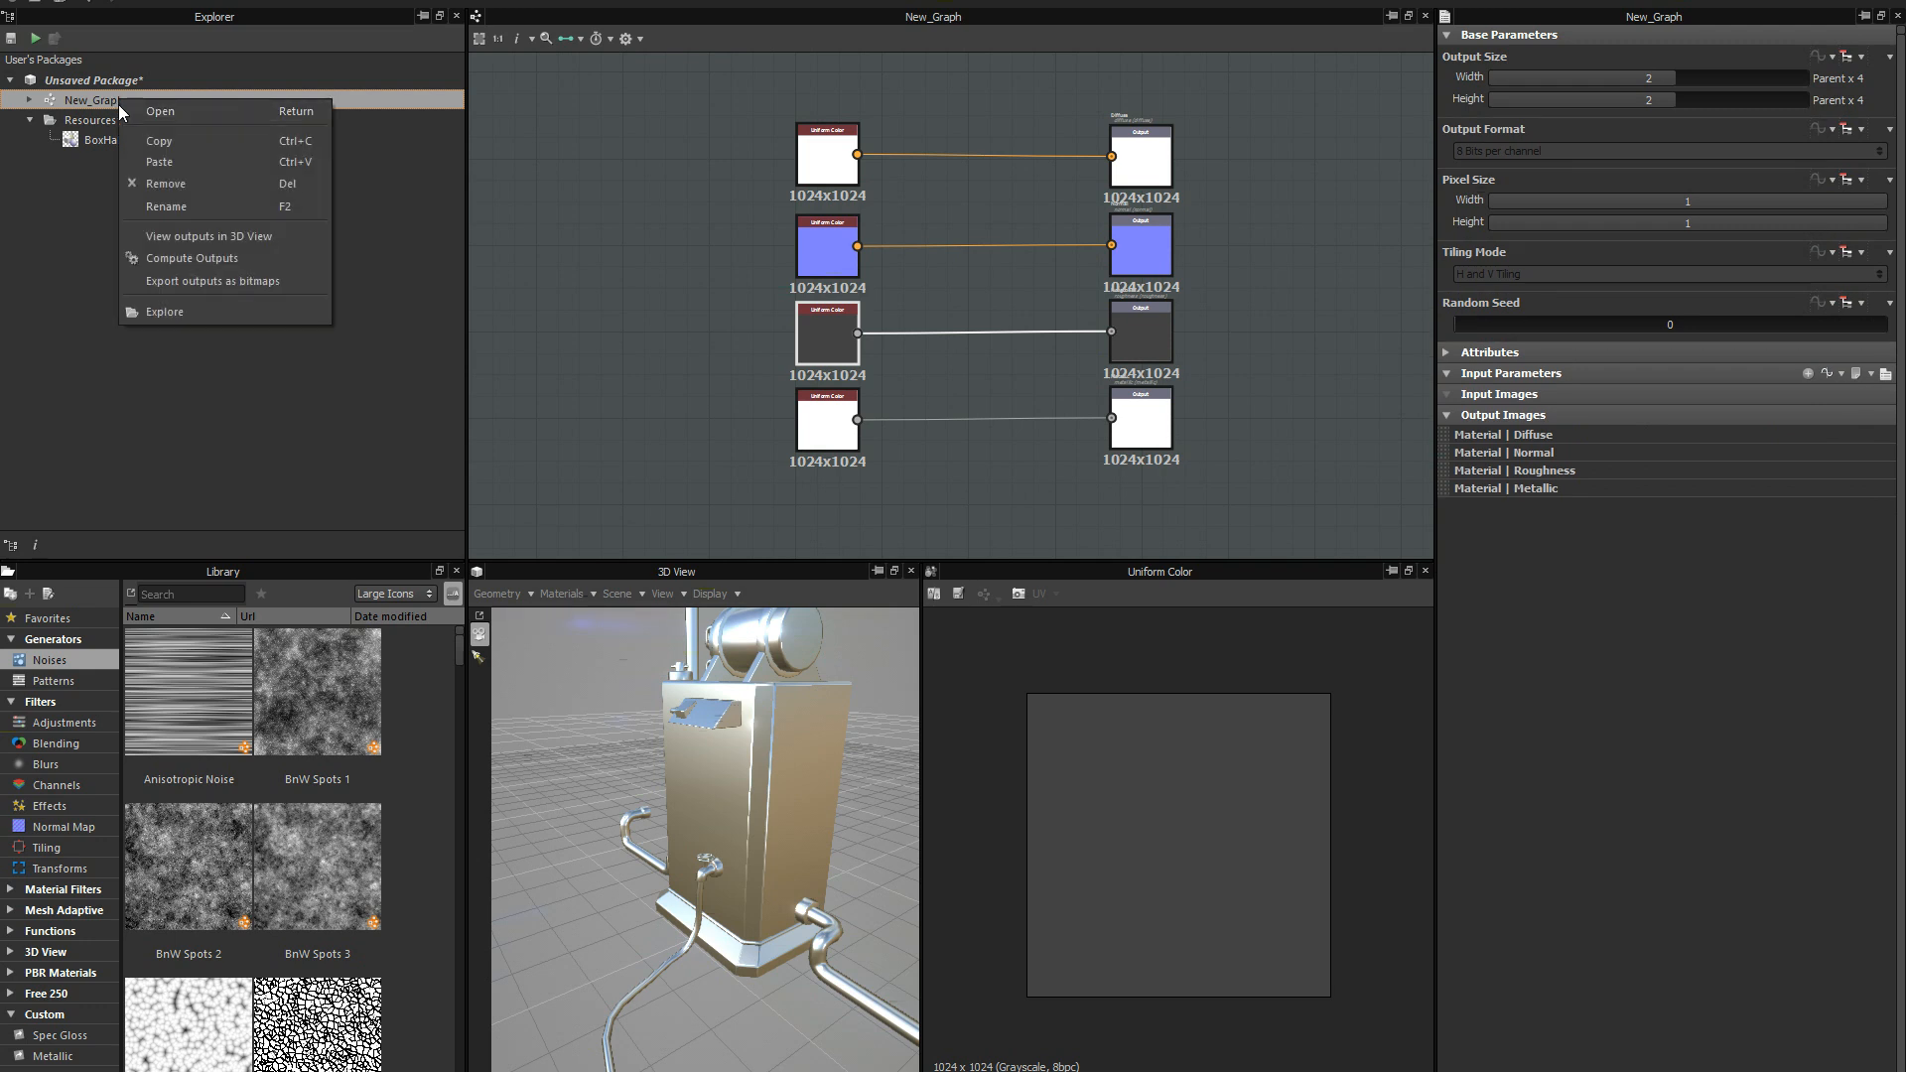
{"action": "left_click", "coordinate": [180, 200]}
{"action": "type", "text": "Steel"}
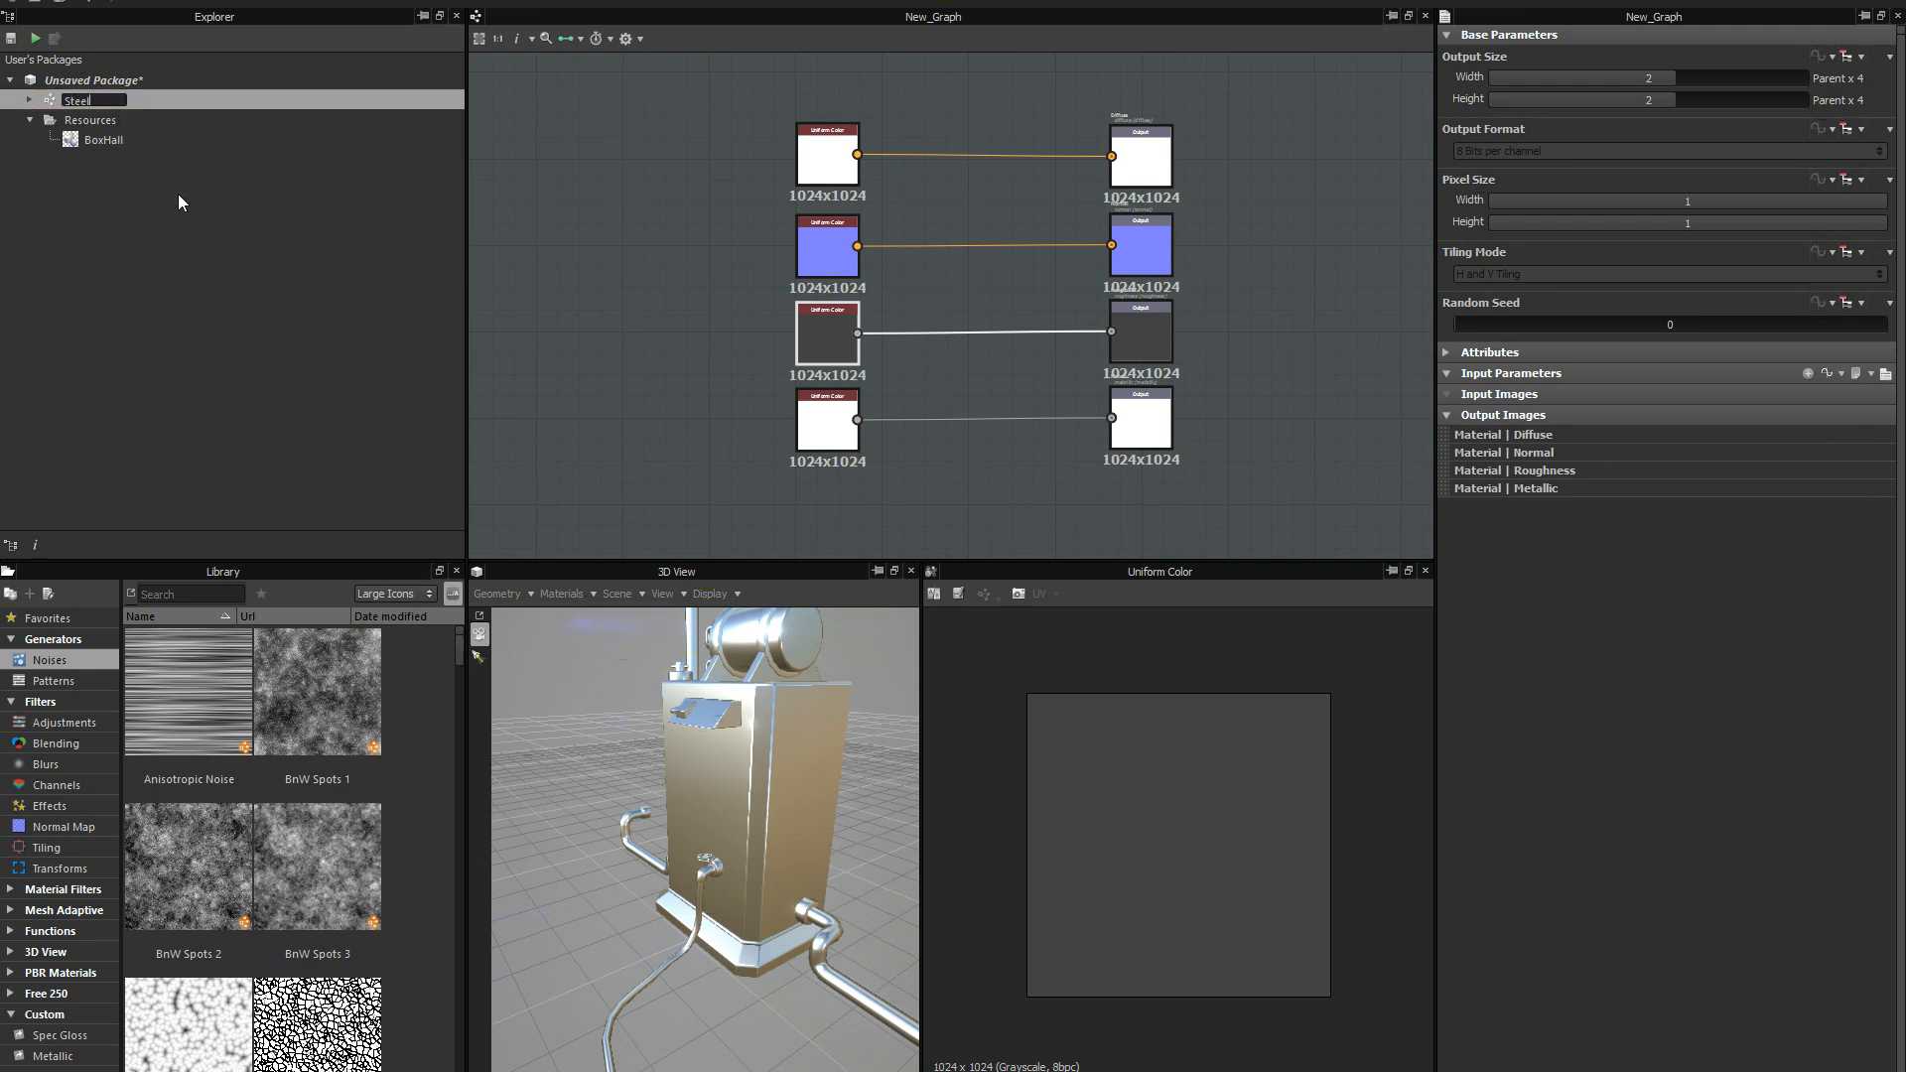
{"action": "key", "text": "Return"}
{"action": "double_click", "coordinate": [80, 98]}
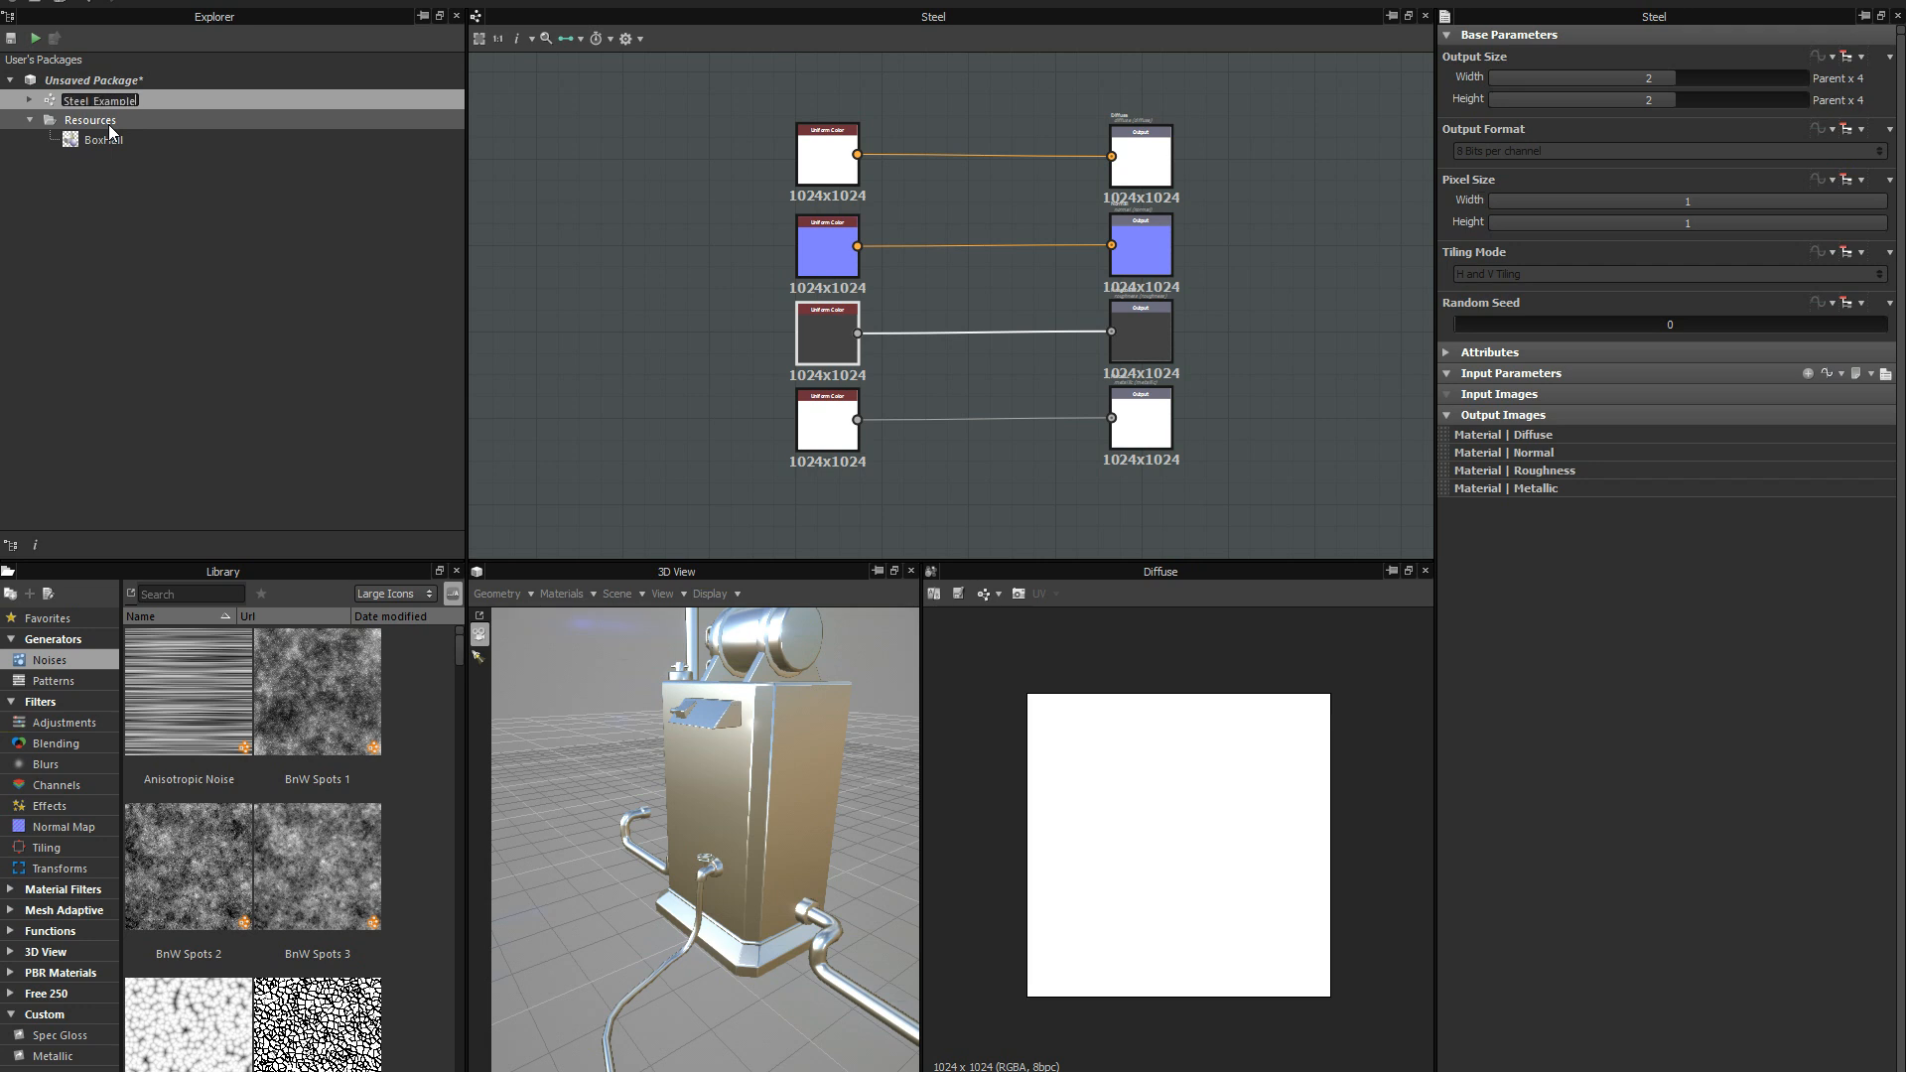
{"action": "key", "text": "Return"}
Save the package as Steel_Example.sbs in the PBR_Rough_Metallic materials folder.
{"action": "key", "text": "ctrl+s"}
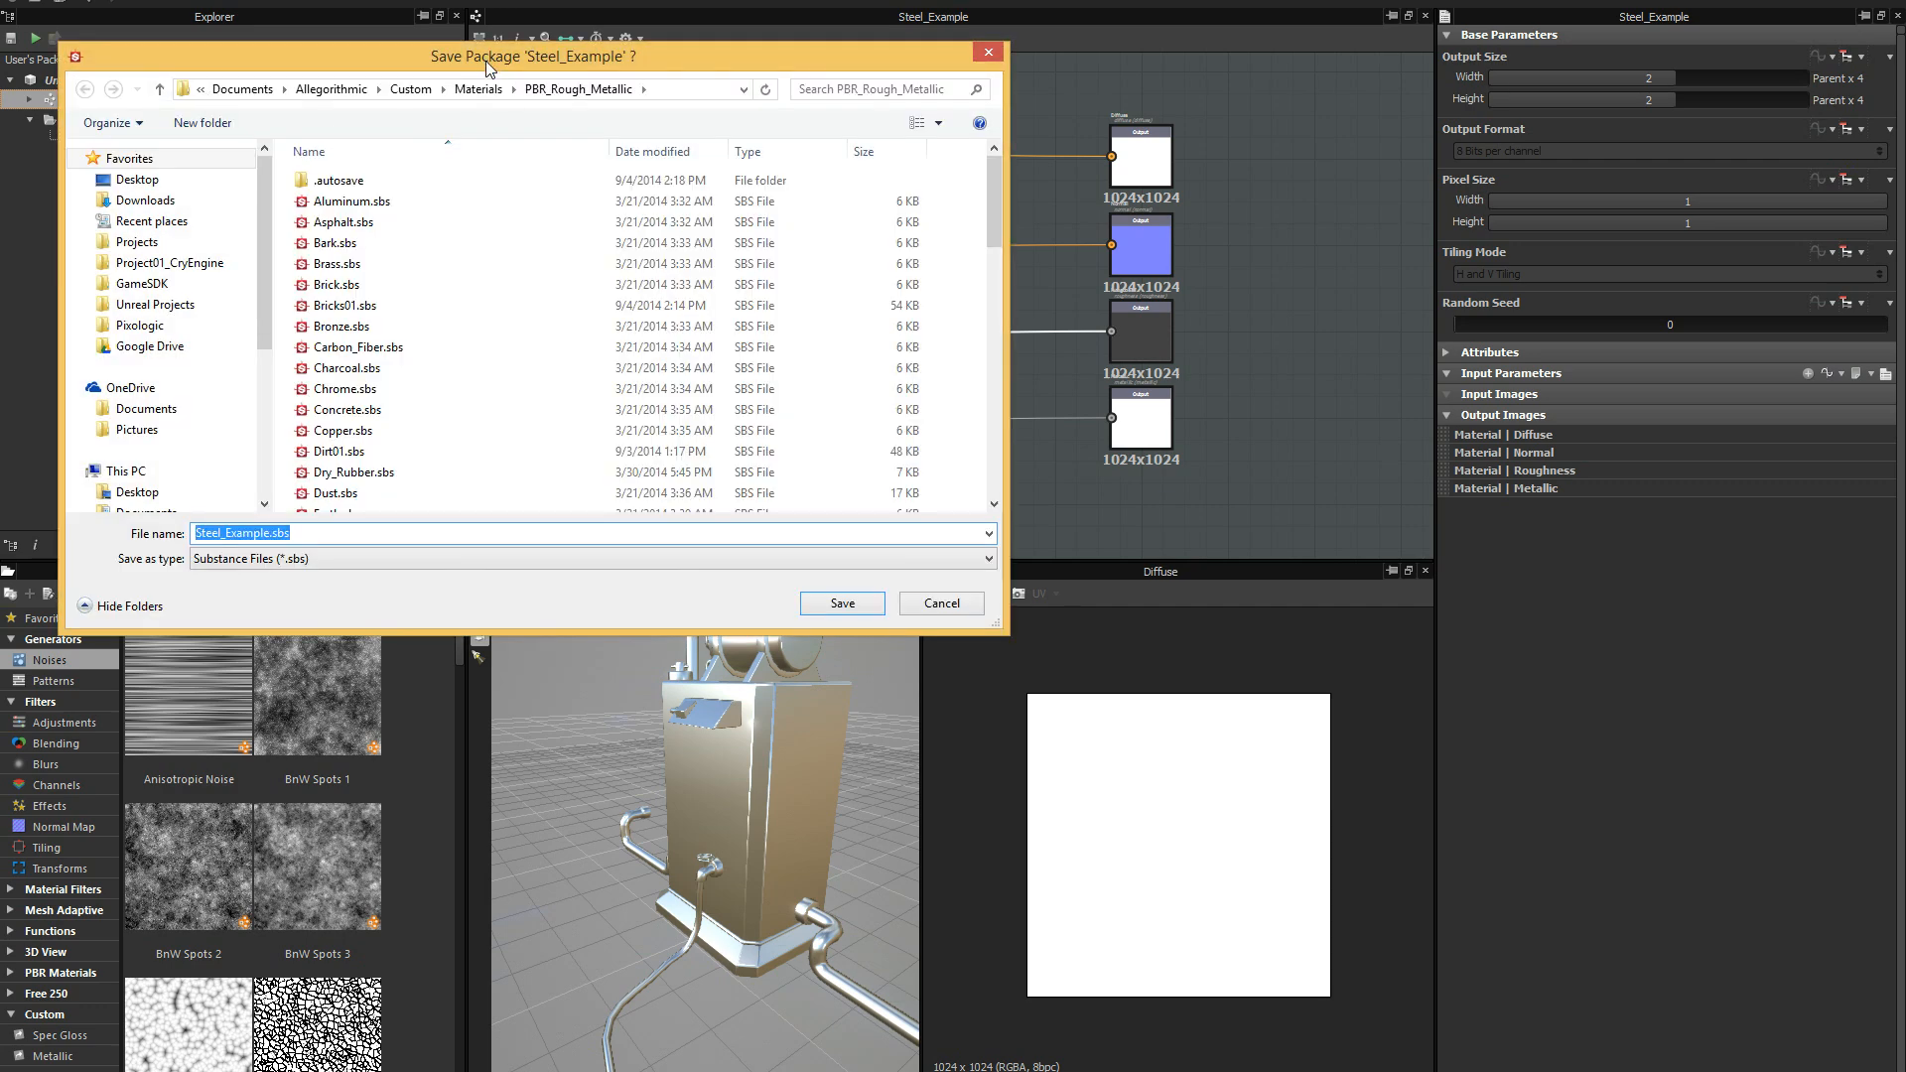
{"action": "left_click_drag", "start_coordinate": [490, 56], "coordinate": [580, 67]}
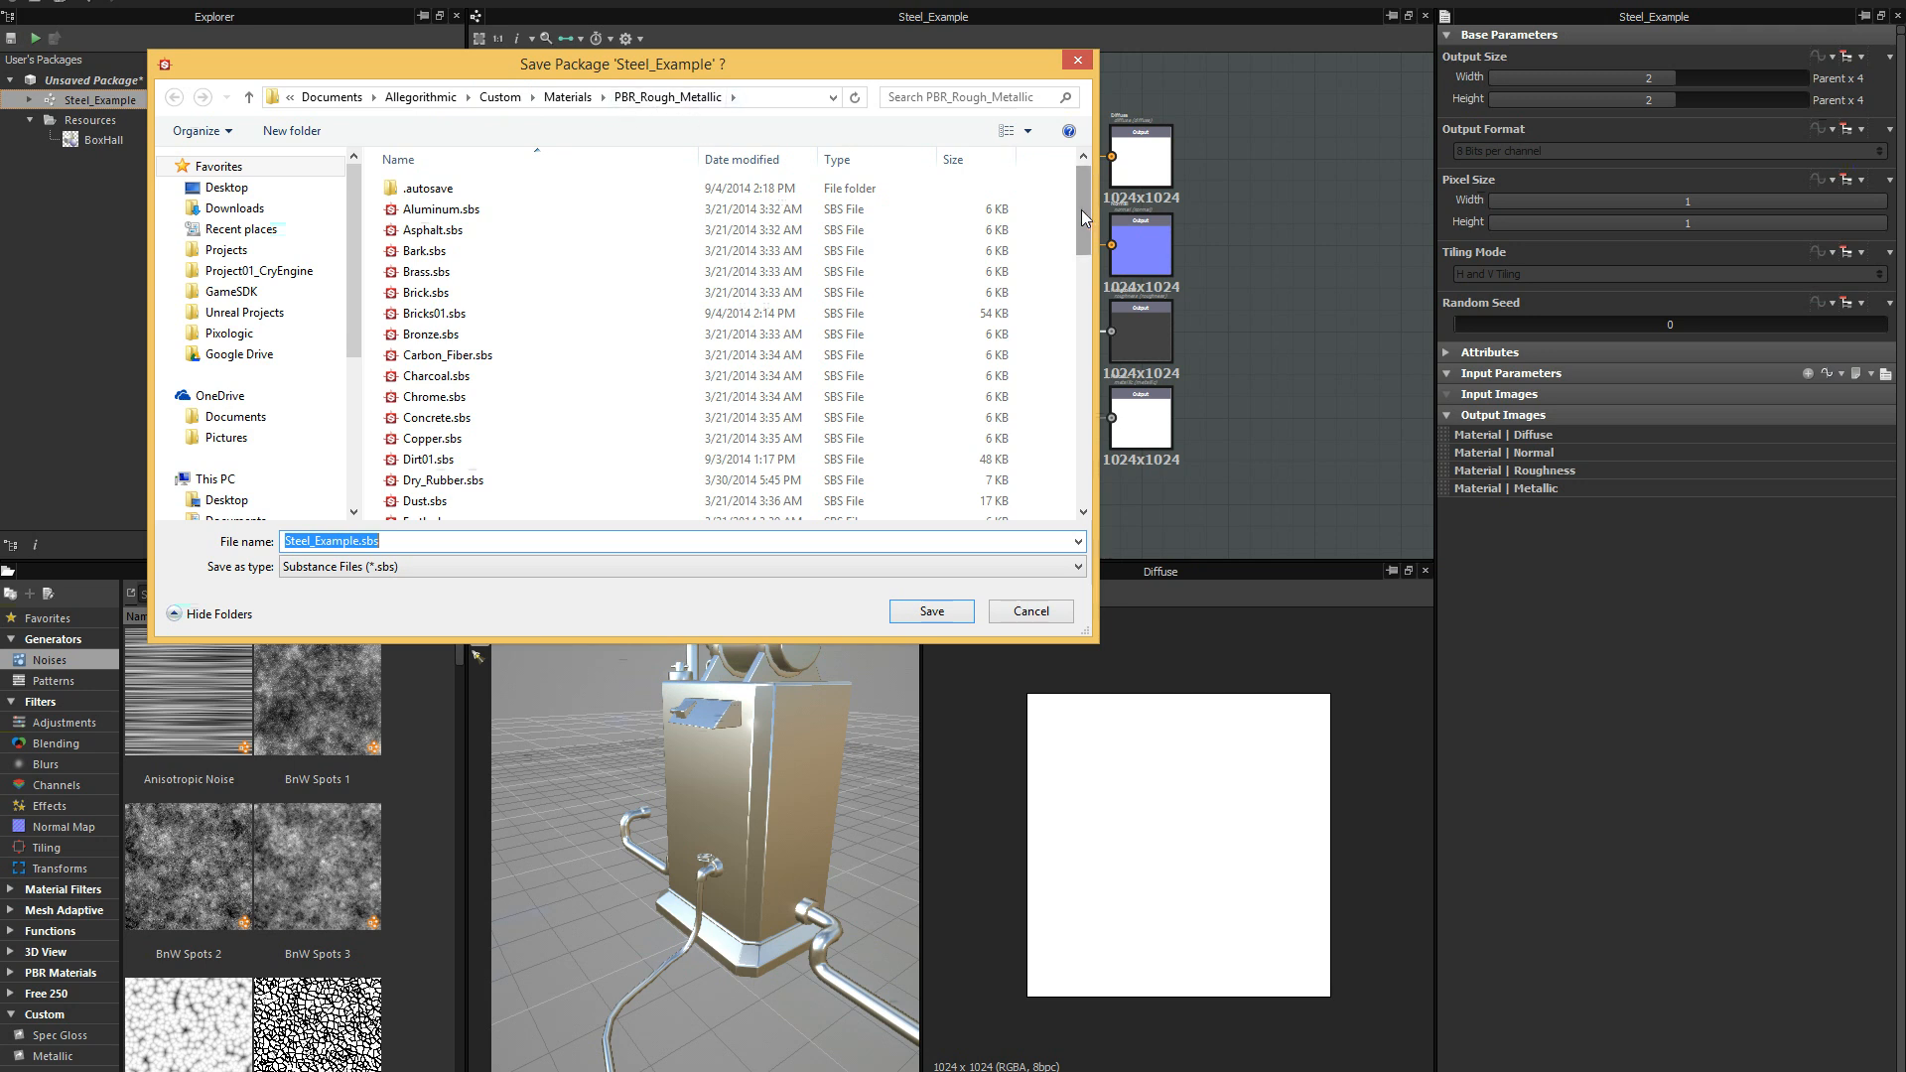
{"action": "left_click_drag", "start_coordinate": [1082, 211], "coordinate": [1087, 198]}
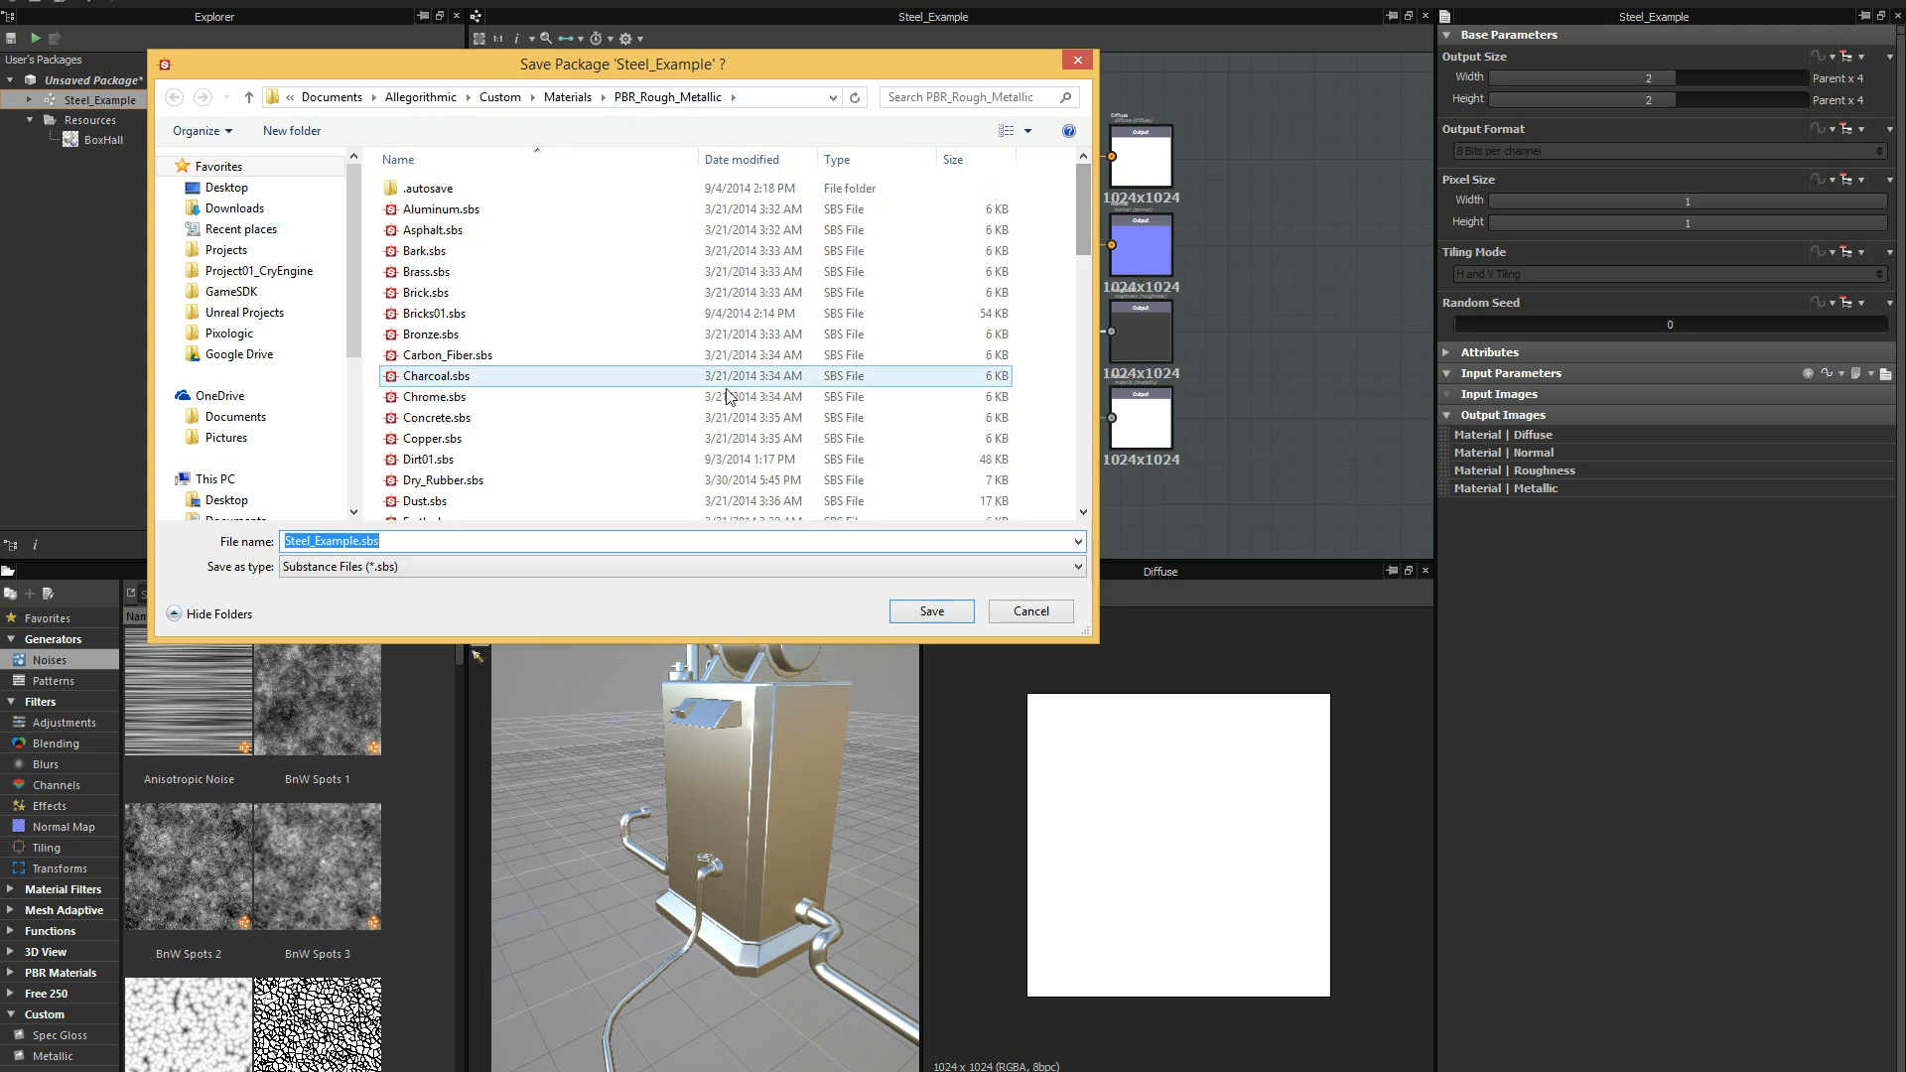
{"action": "left_click", "coordinate": [931, 611]}
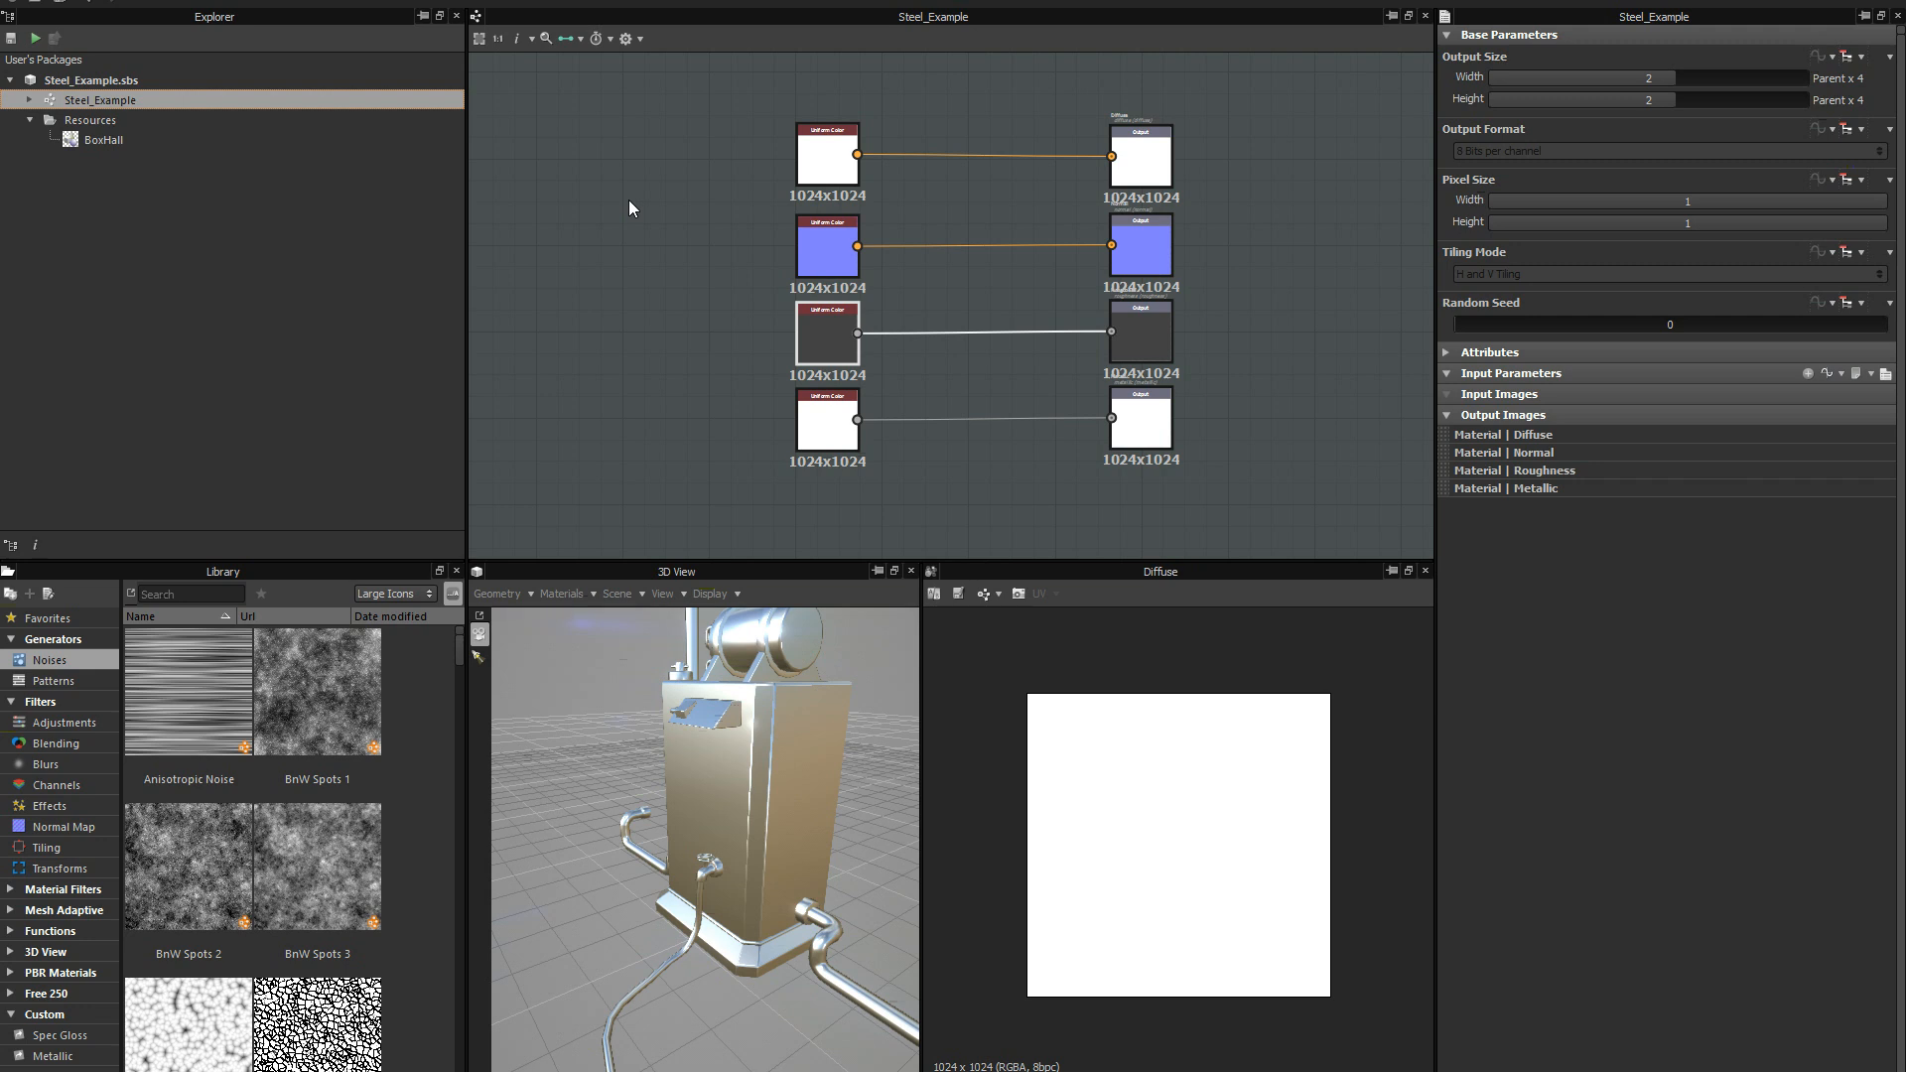
Create a new graph in the Steel_Example package from the Physically Based (metallic/roughness) template with size mode Relative To Parent.
{"action": "middle_click_drag", "start_coordinate": [633, 299], "coordinate": [648, 300]}
{"action": "middle_click_drag", "start_coordinate": [609, 367], "coordinate": [627, 357]}
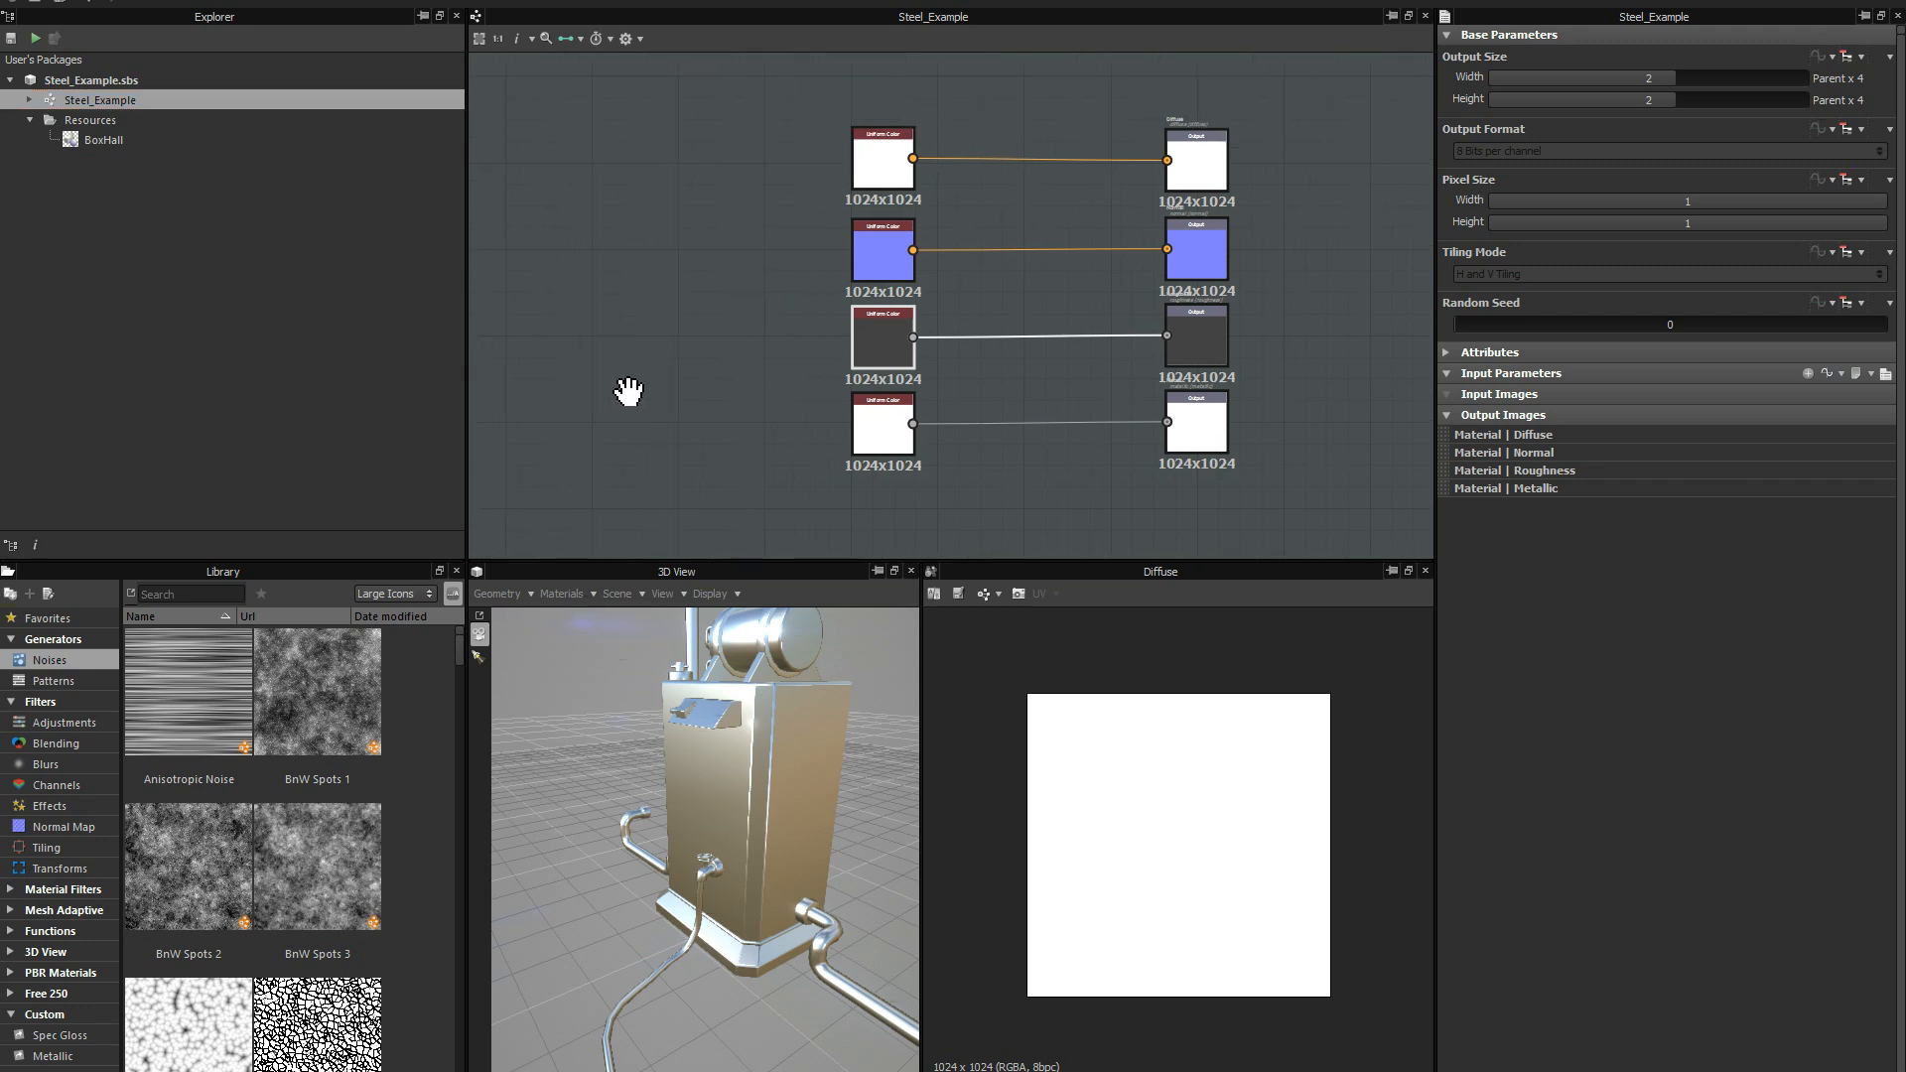
{"action": "right_click", "coordinate": [179, 75]}
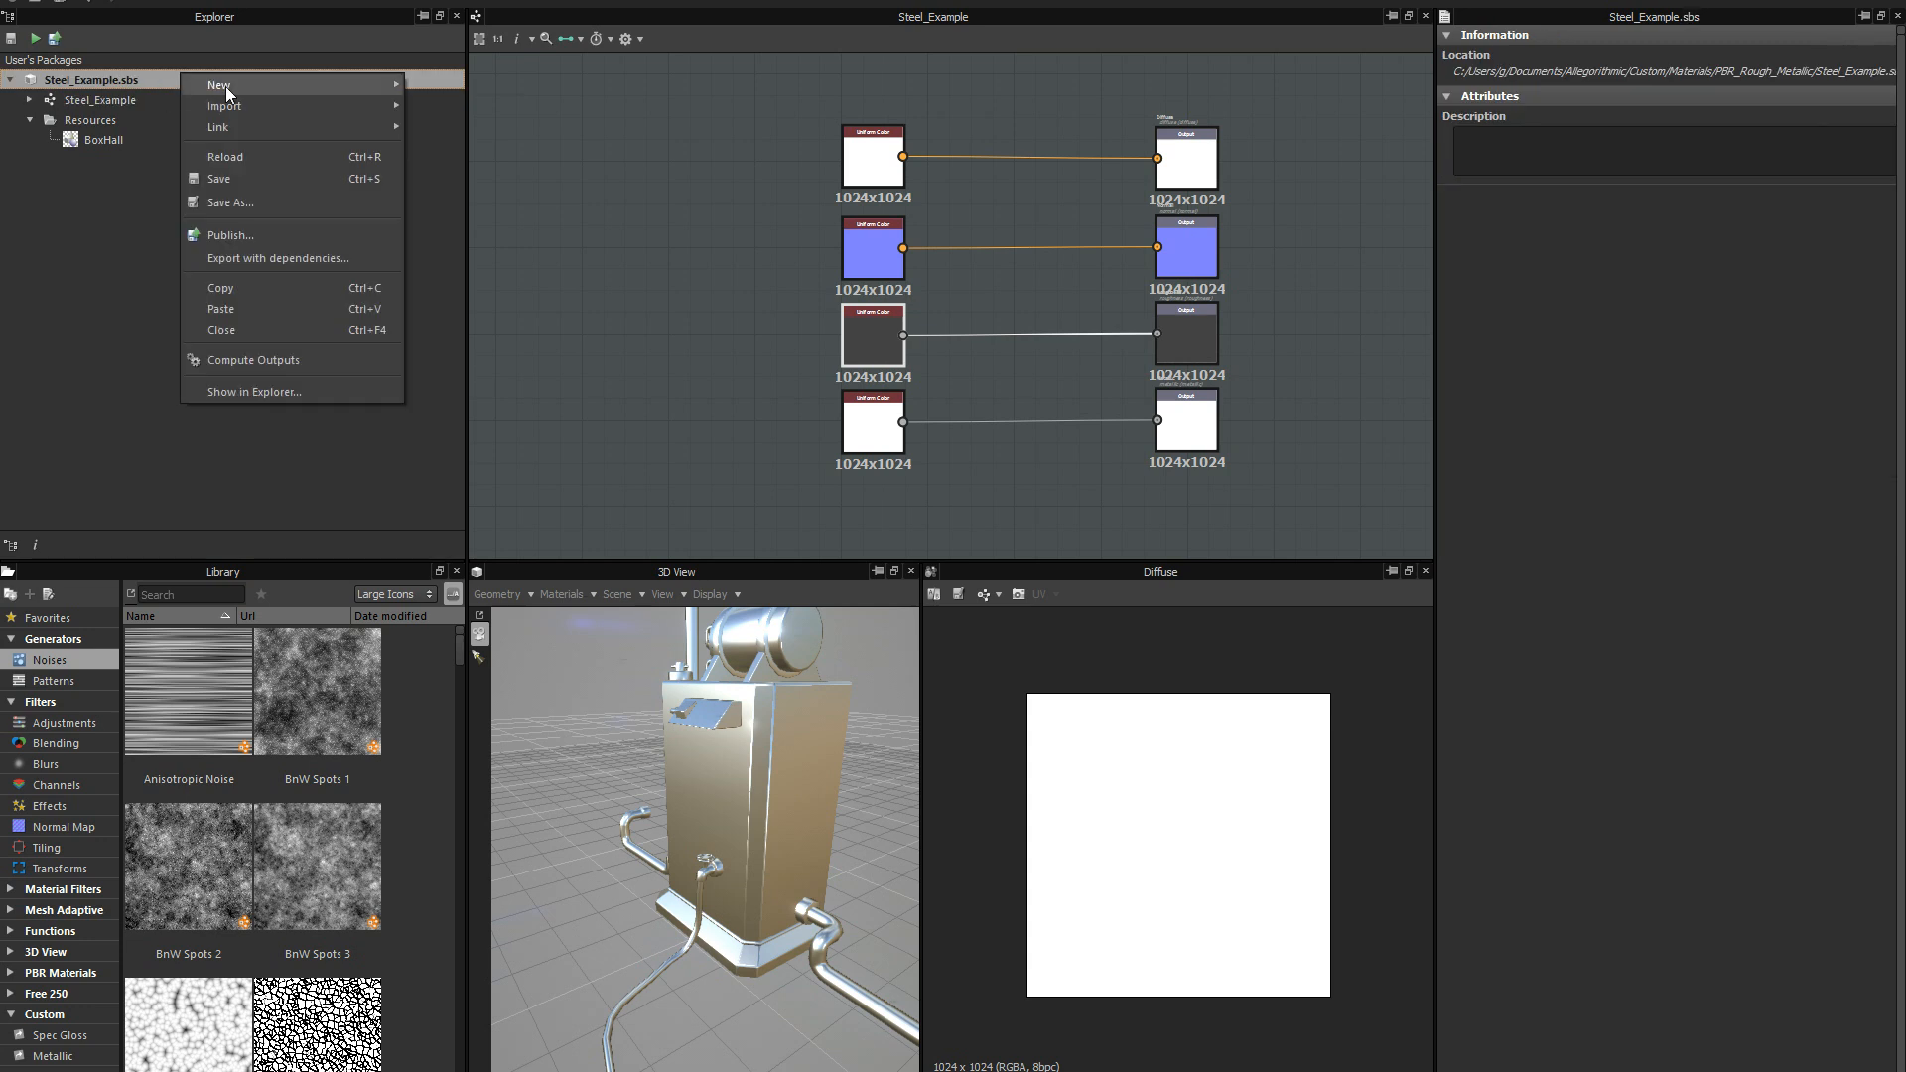
{"action": "mouse_move", "coordinate": [224, 86]}
{"action": "left_click", "coordinate": [444, 87]}
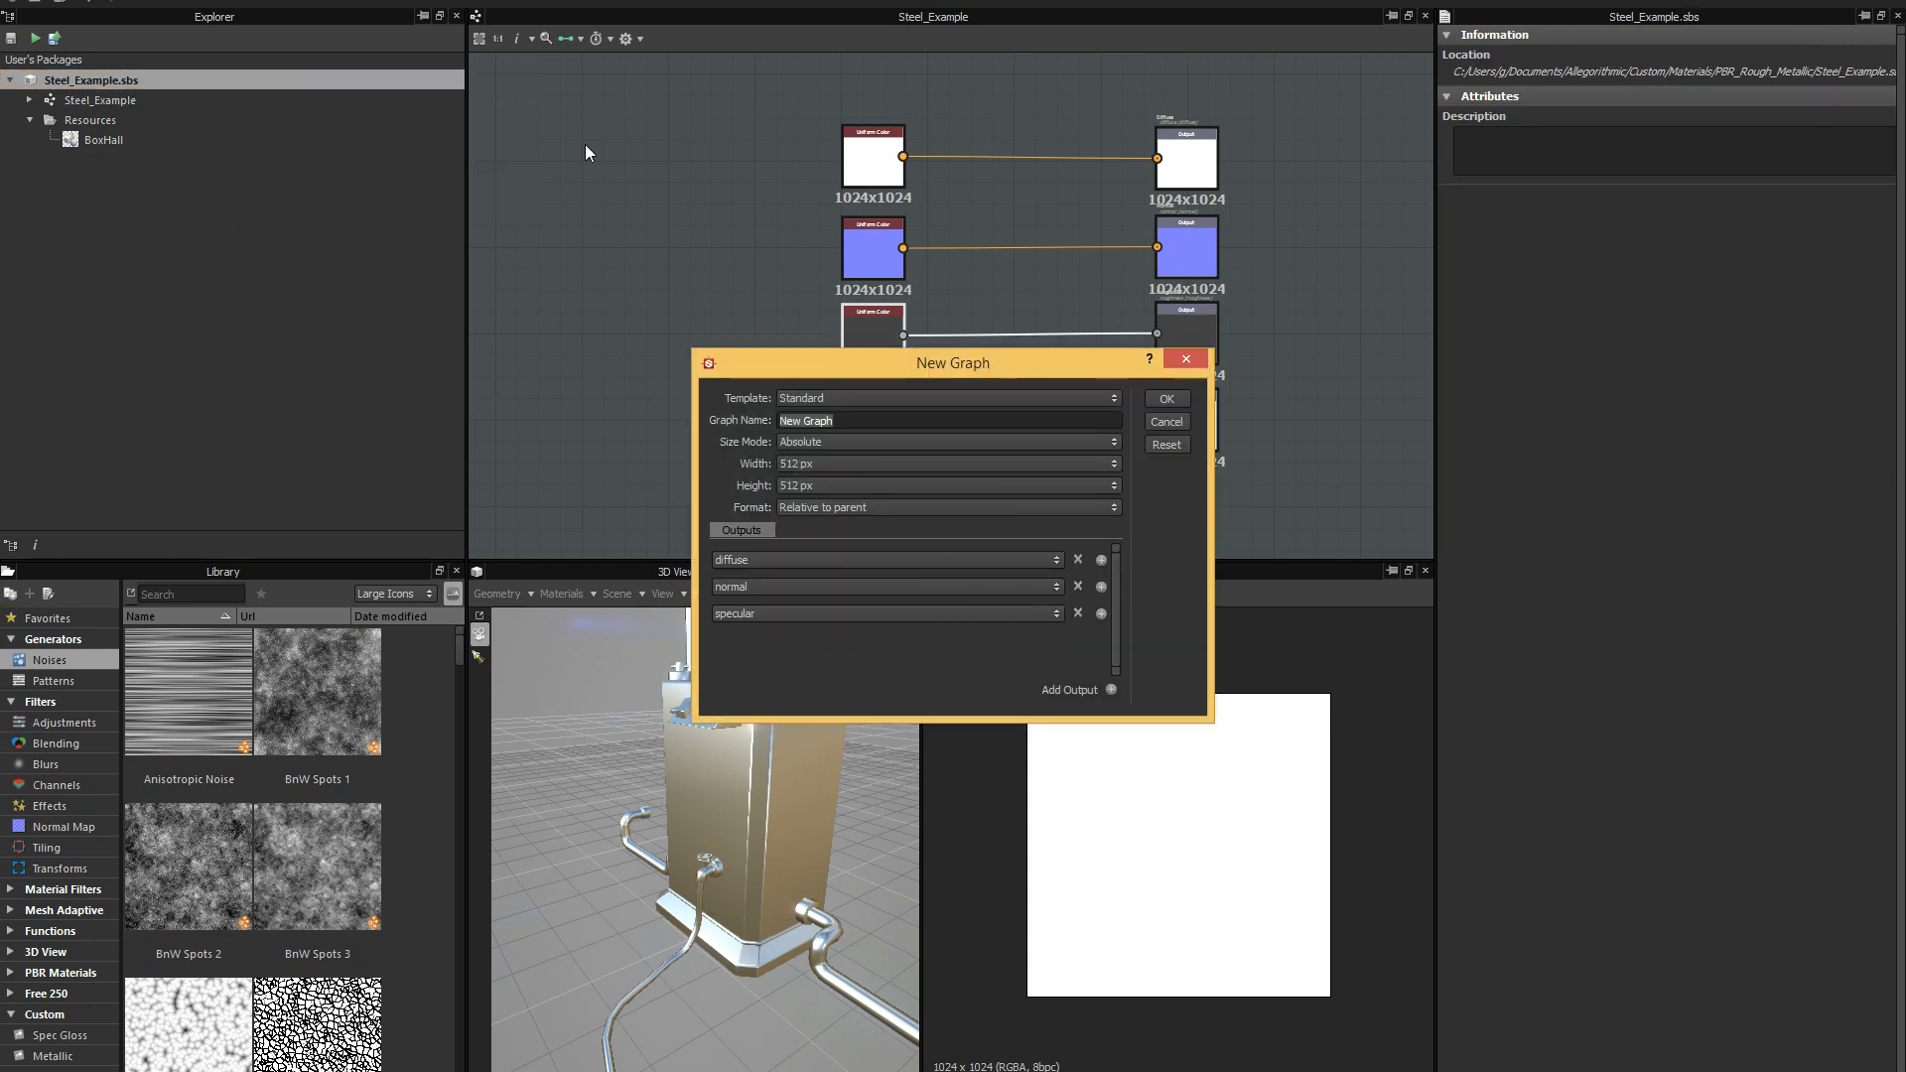
{"action": "left_click", "coordinate": [855, 399]}
{"action": "left_click", "coordinate": [878, 429]}
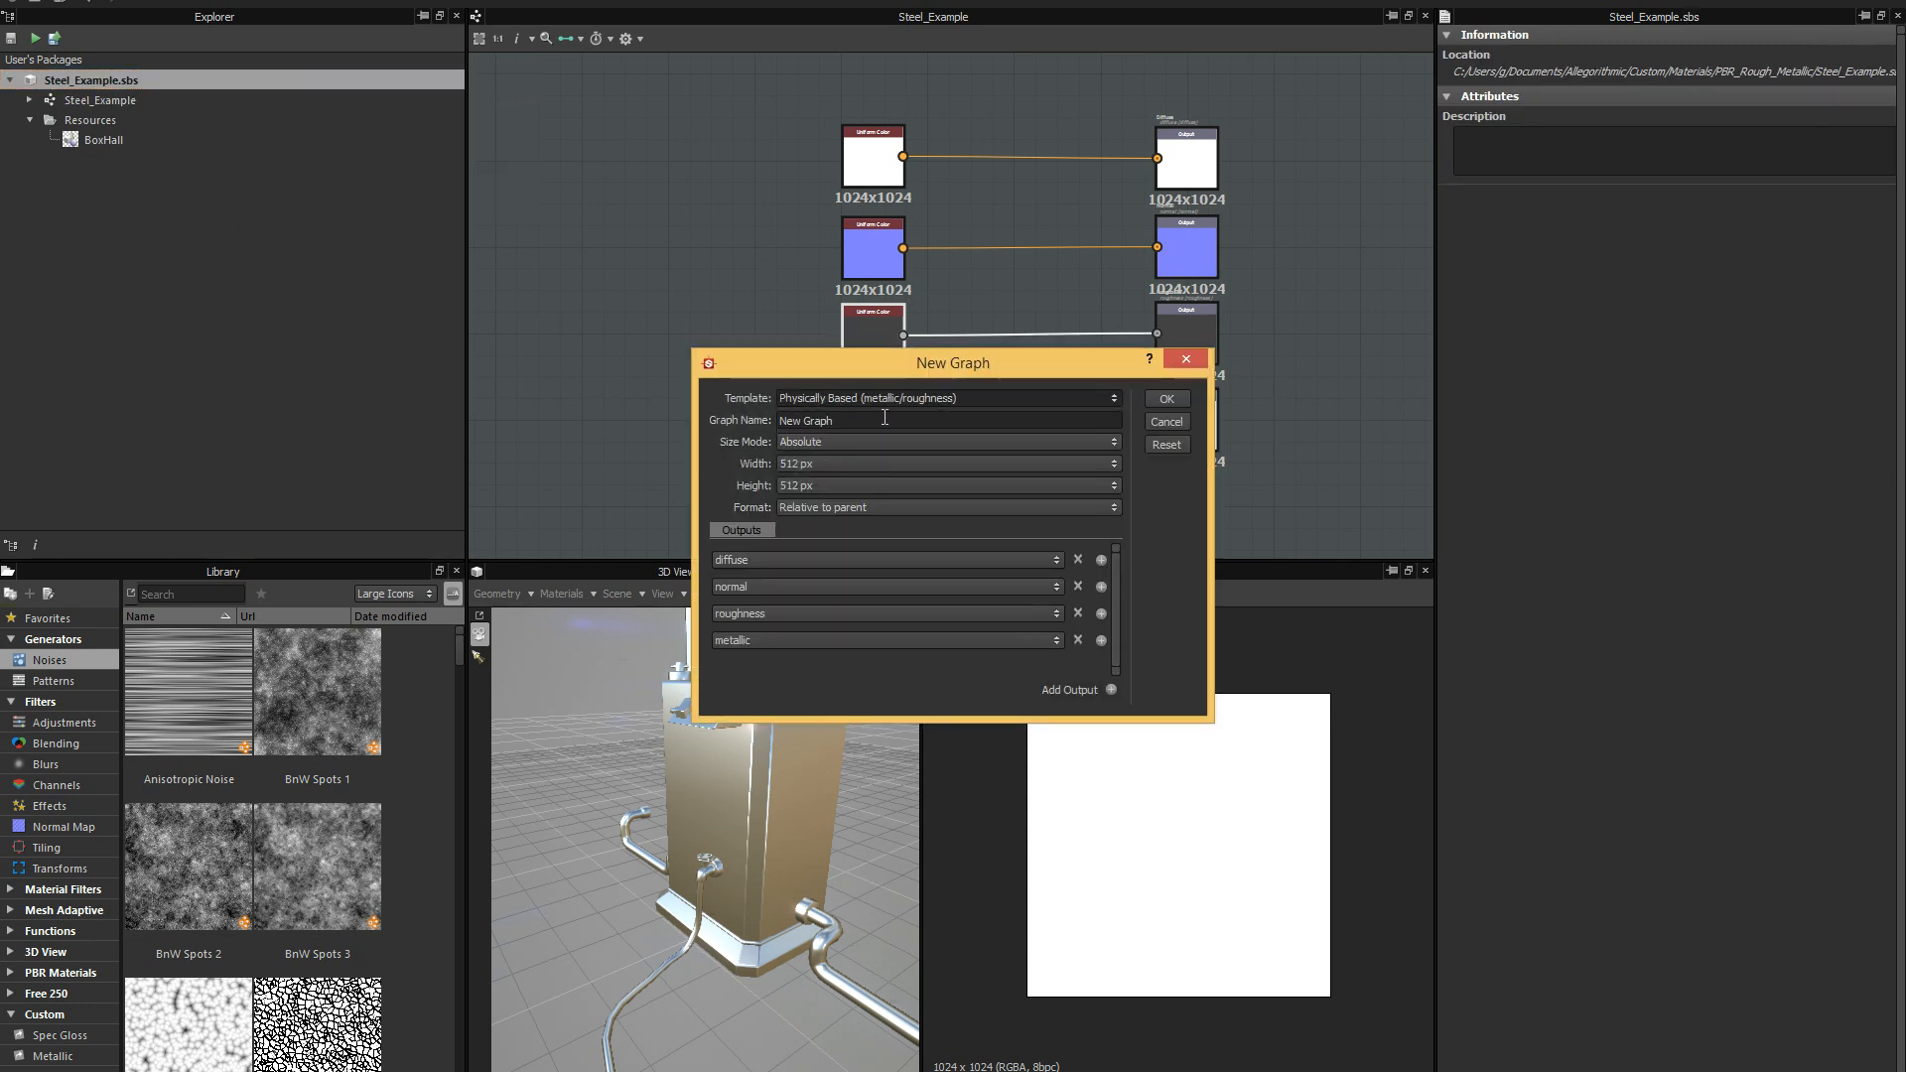
{"action": "left_click", "coordinate": [1115, 442]}
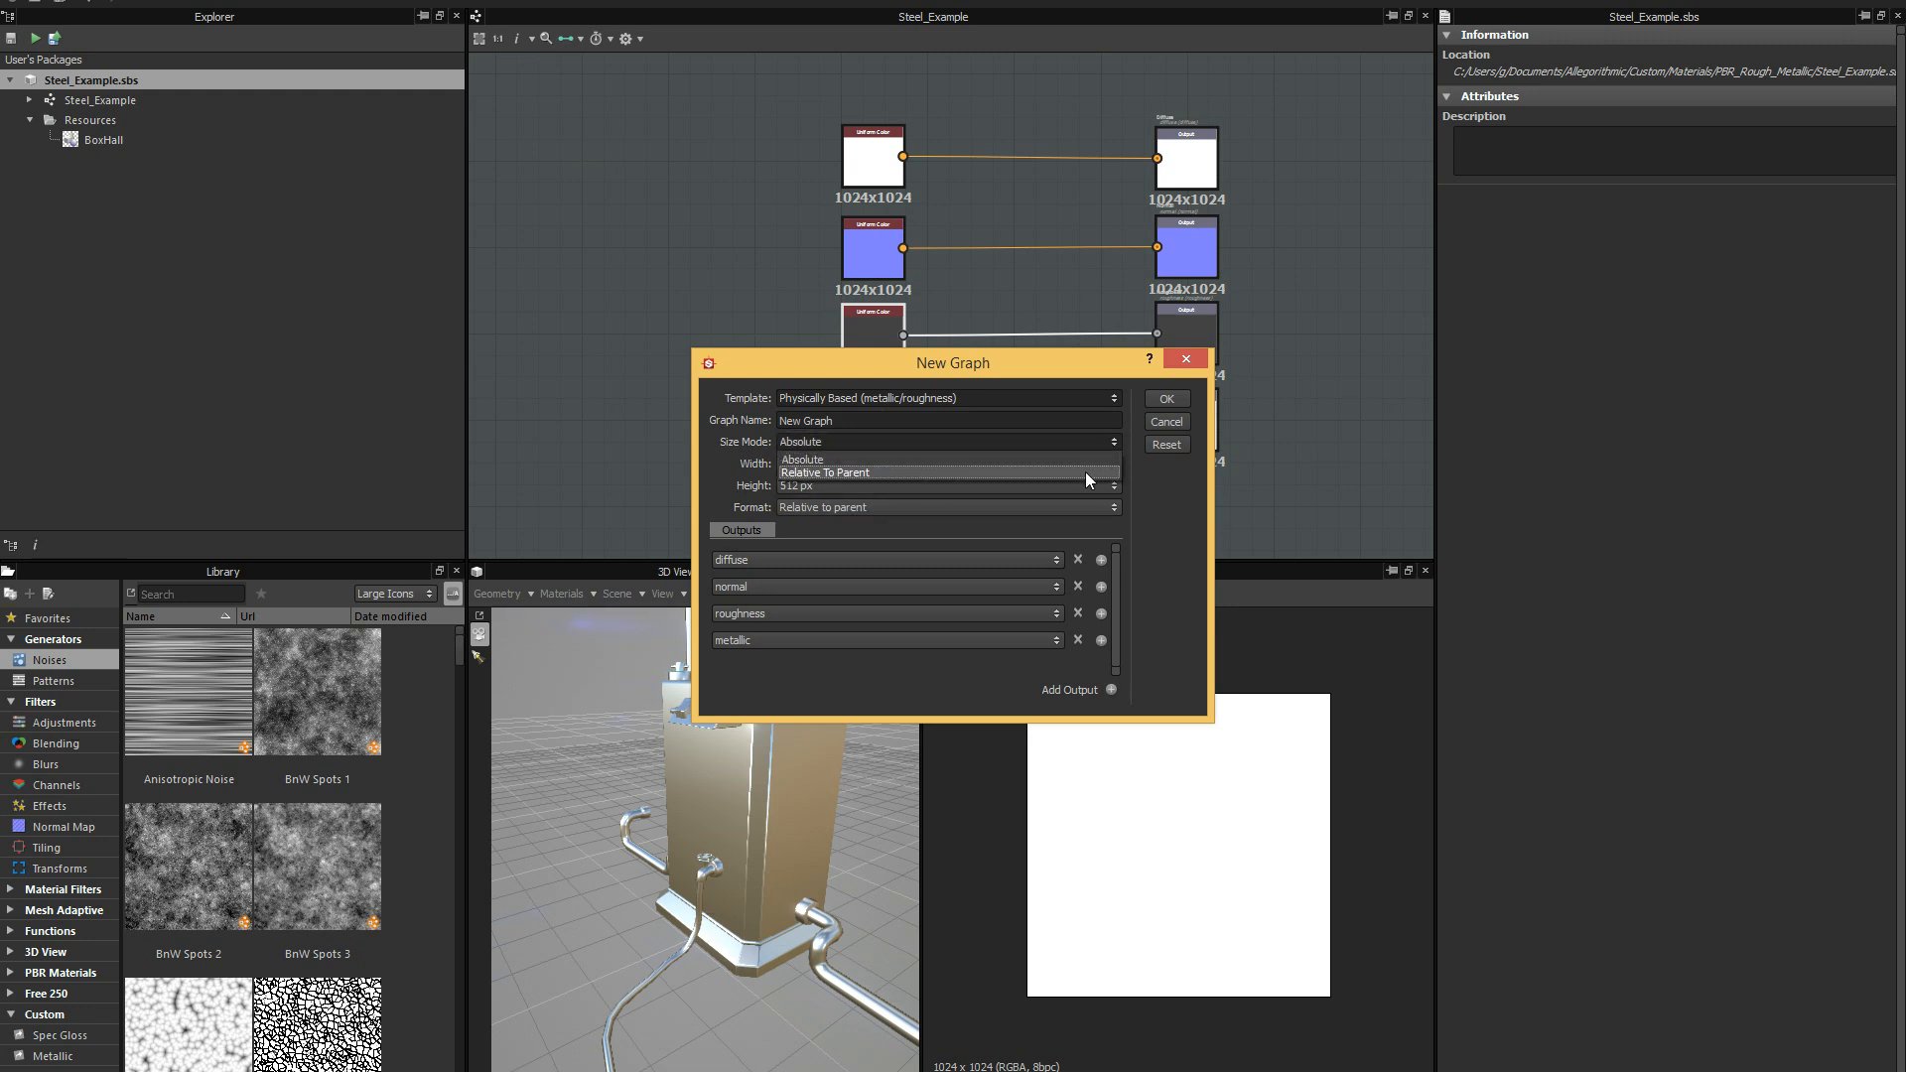
{"action": "left_click", "coordinate": [1086, 473]}
{"action": "left_click", "coordinate": [1157, 401]}
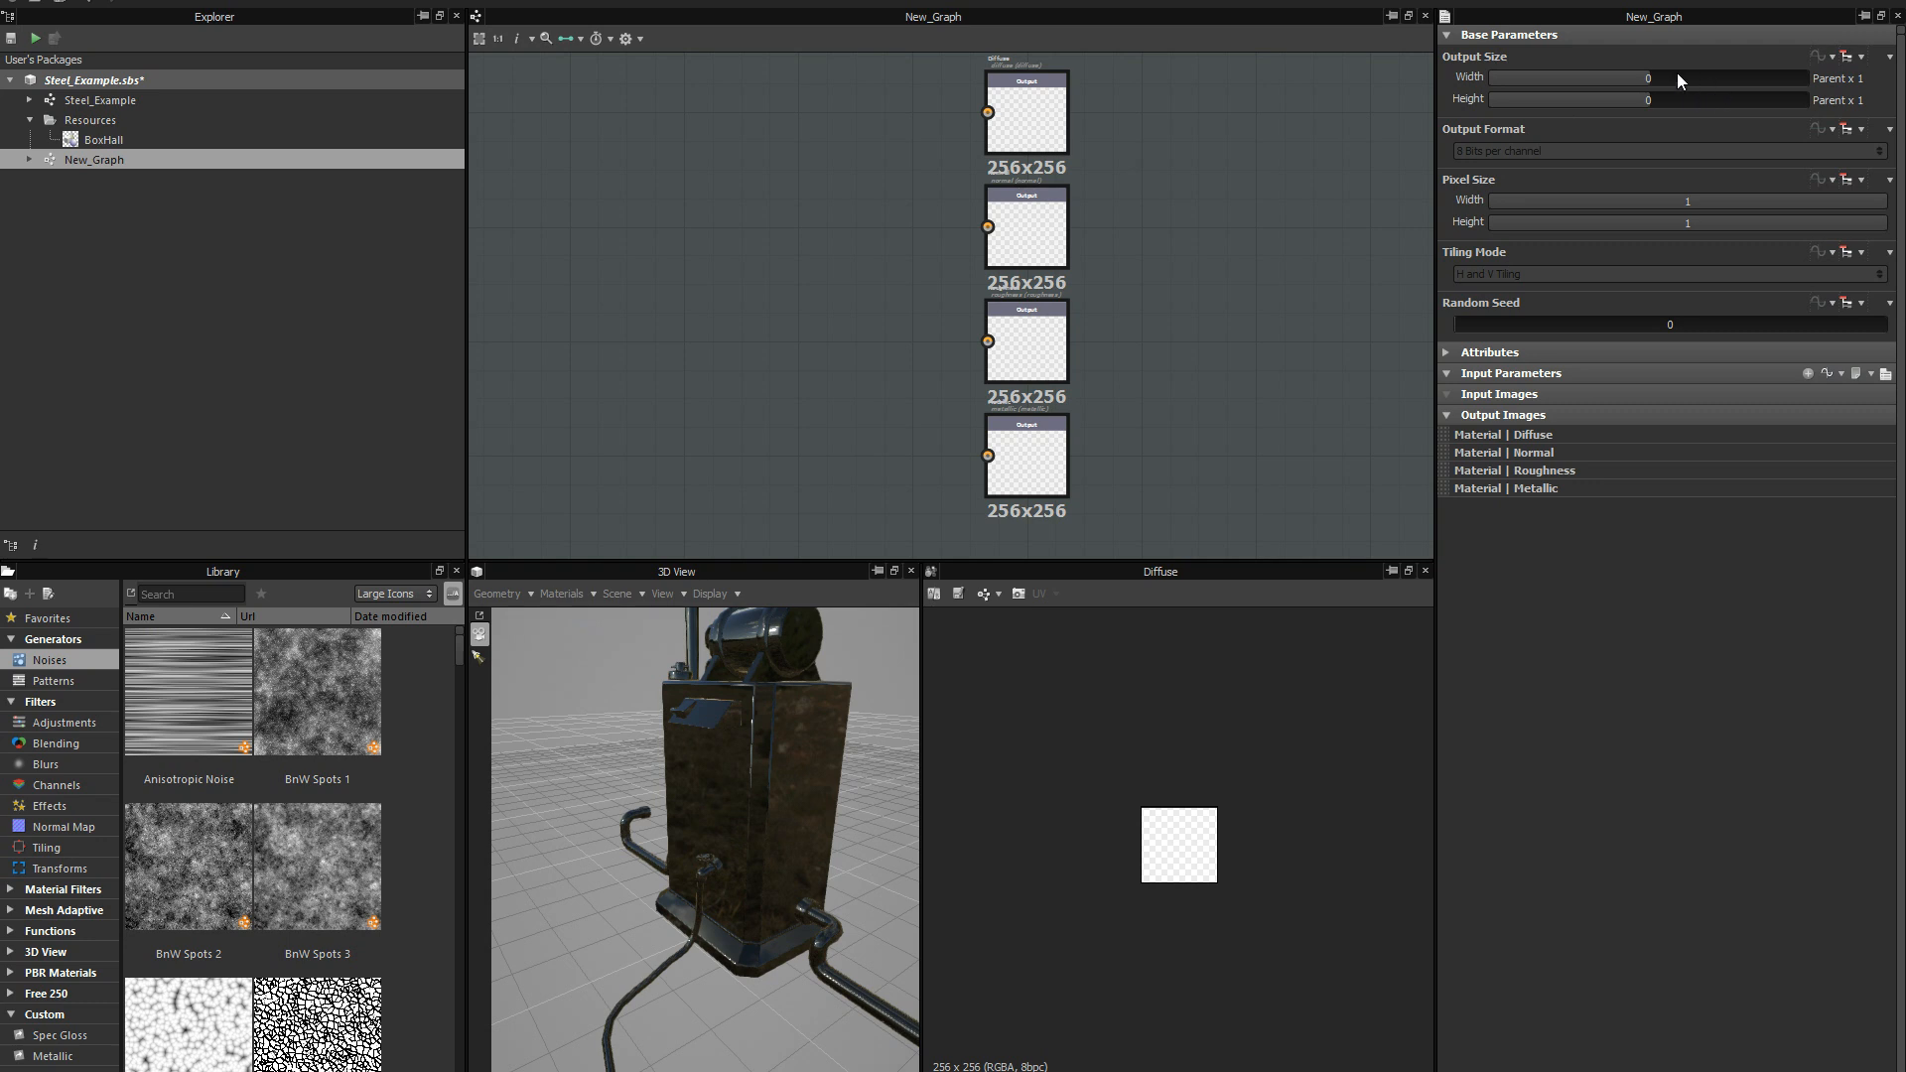
Set the new graph's output size to 2 for width and height (Parent x 4).
{"action": "left_click", "coordinate": [1676, 77]}
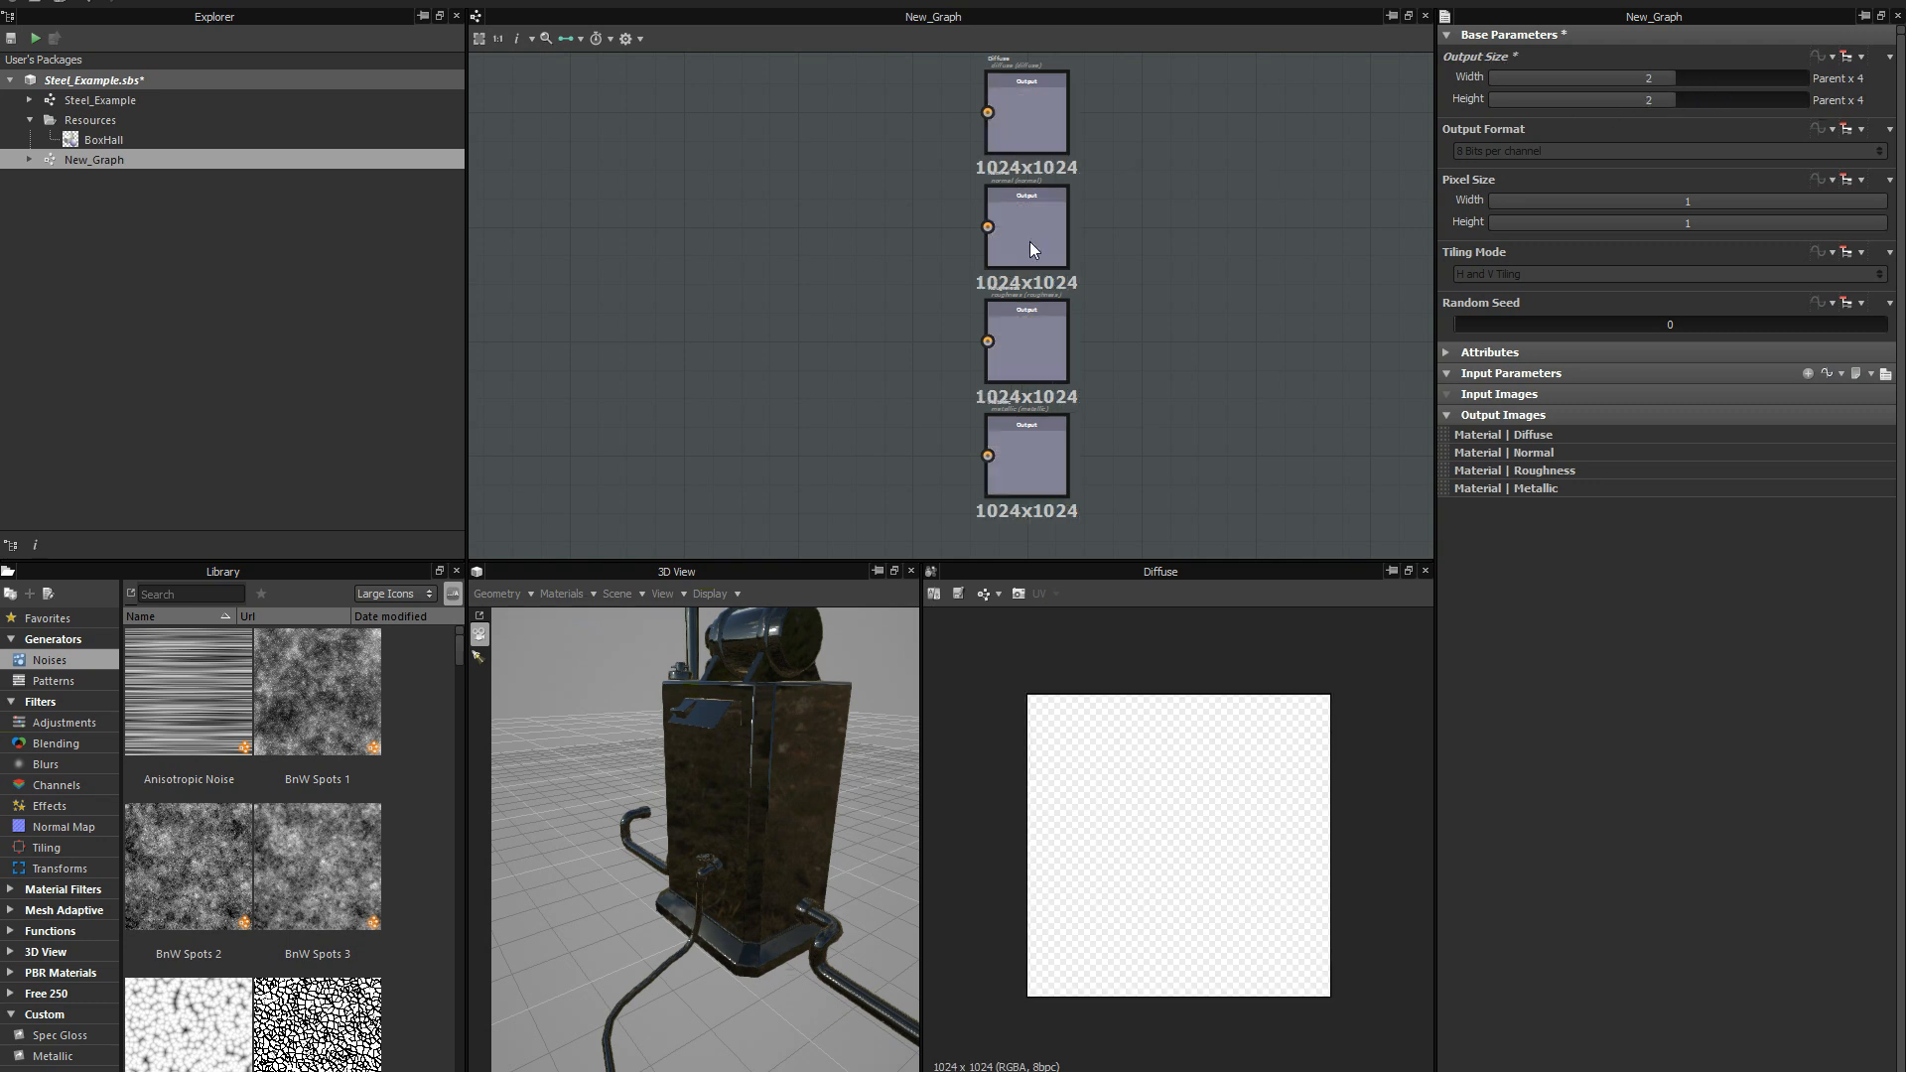
{"action": "scroll", "coordinate": [794, 337], "scroll_direction": "down", "scroll_amount": 3}
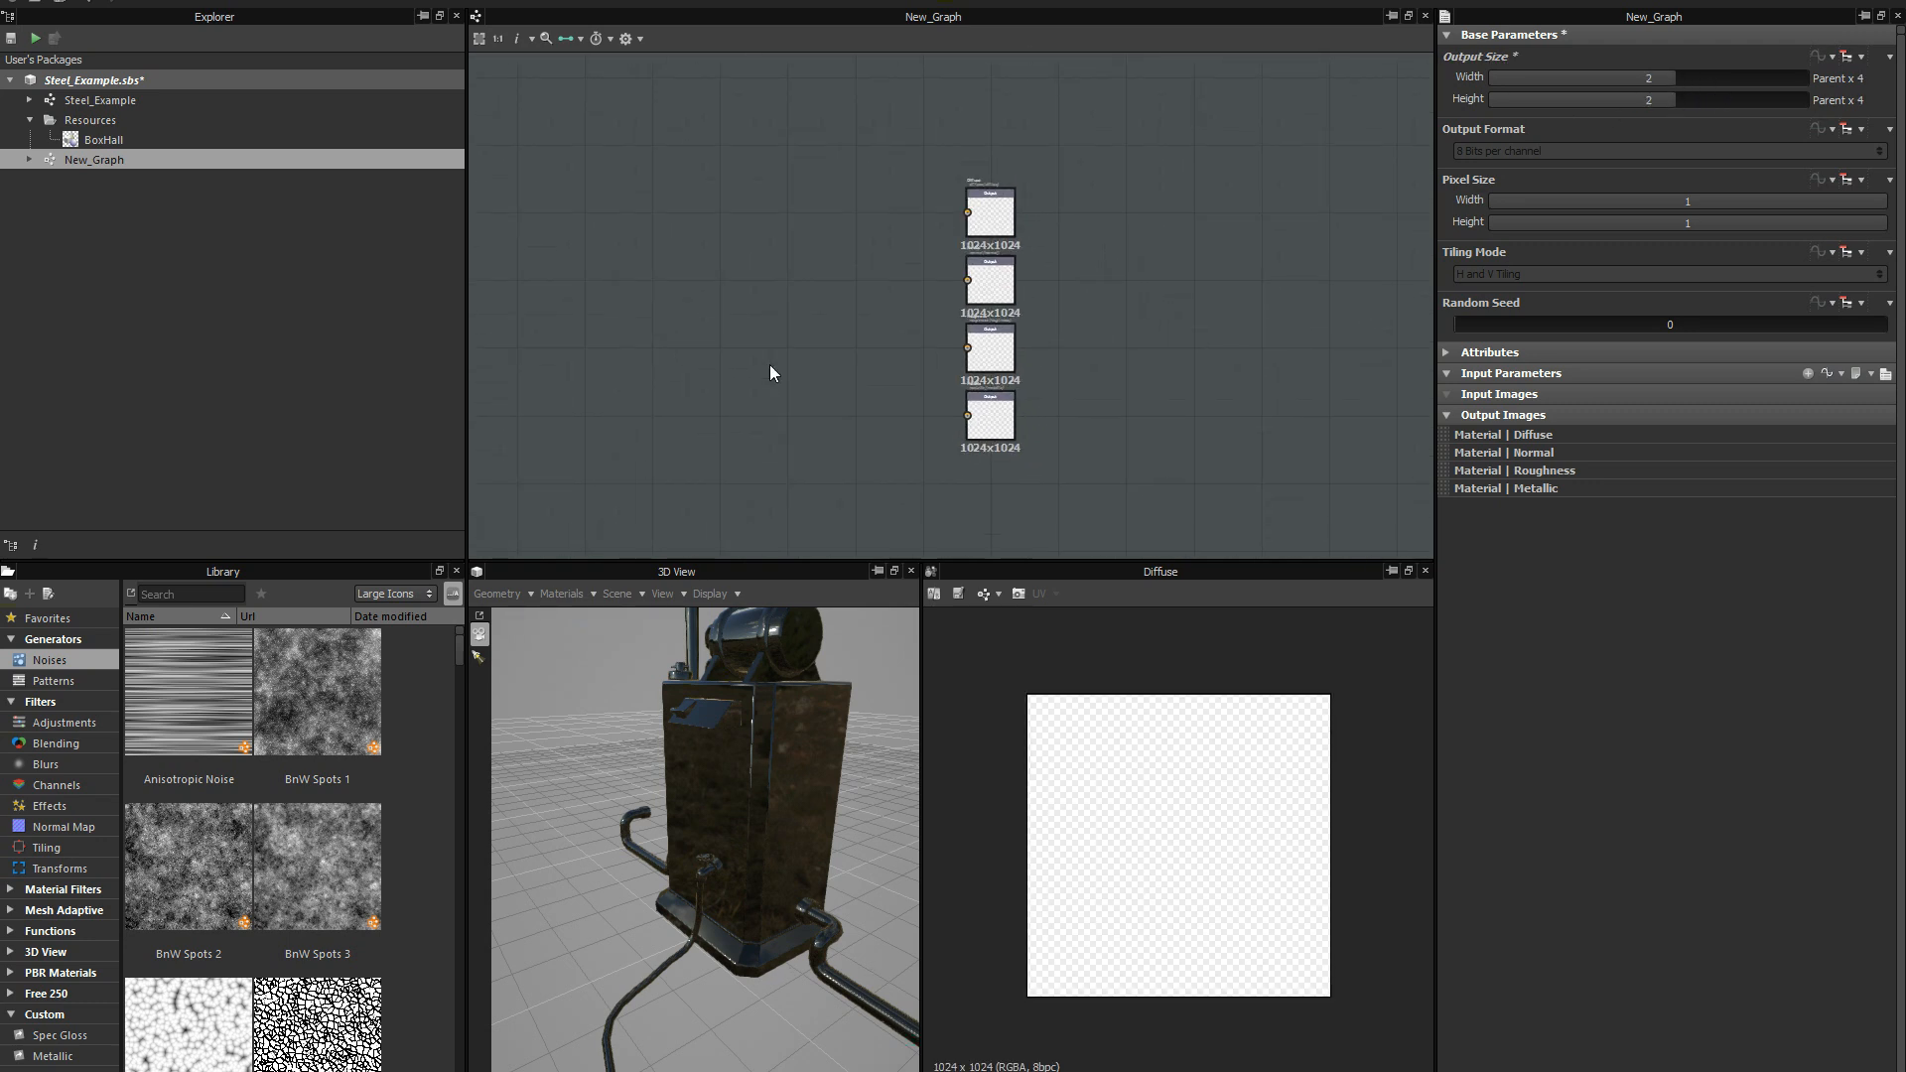
{"action": "scroll", "coordinate": [794, 343], "scroll_direction": "up", "scroll_amount": 1}
{"action": "left_click_drag", "start_coordinate": [756, 822], "coordinate": [726, 736]}
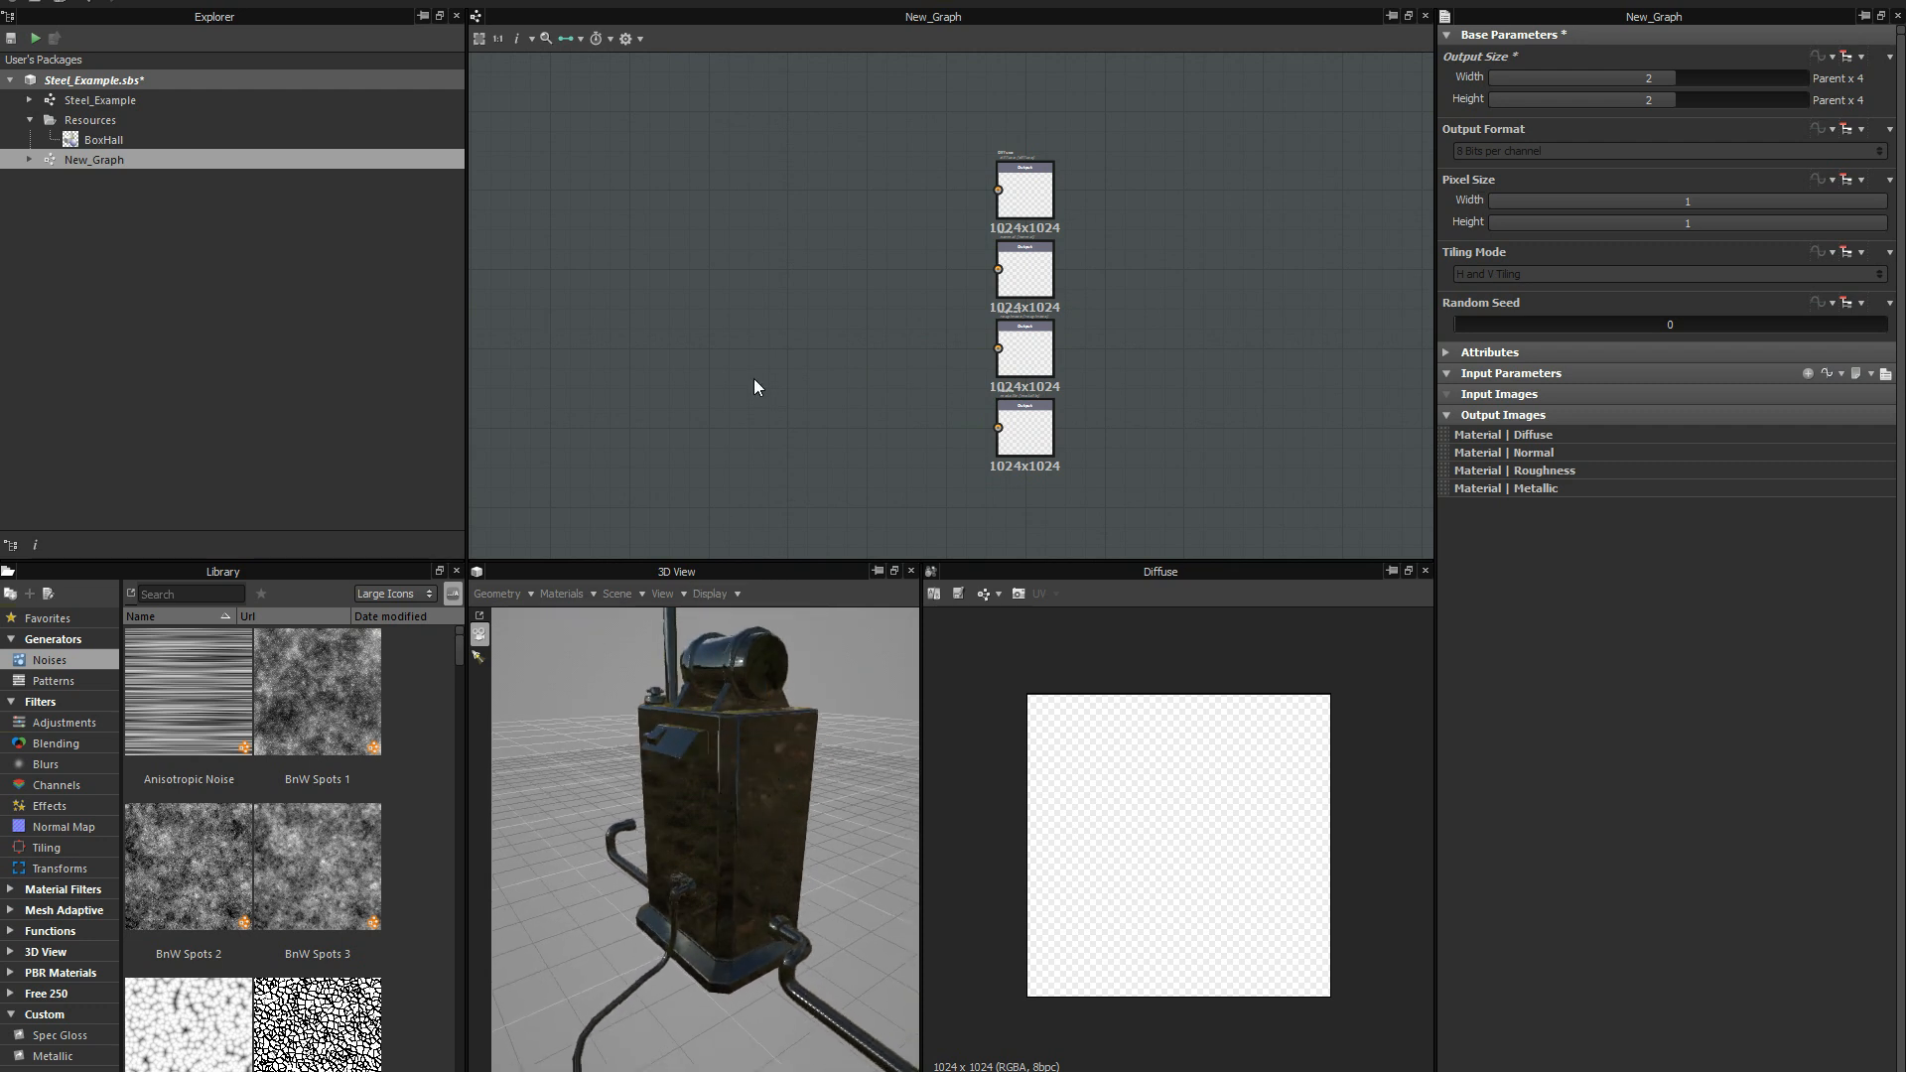
{"action": "middle_click_drag", "start_coordinate": [791, 412], "coordinate": [866, 341]}
{"action": "scroll", "coordinate": [814, 345], "scroll_direction": "down", "scroll_amount": 2}
{"action": "scroll", "coordinate": [794, 364], "scroll_direction": "up", "scroll_amount": 1}
{"action": "scroll", "coordinate": [854, 358], "scroll_direction": "up", "scroll_amount": 2}
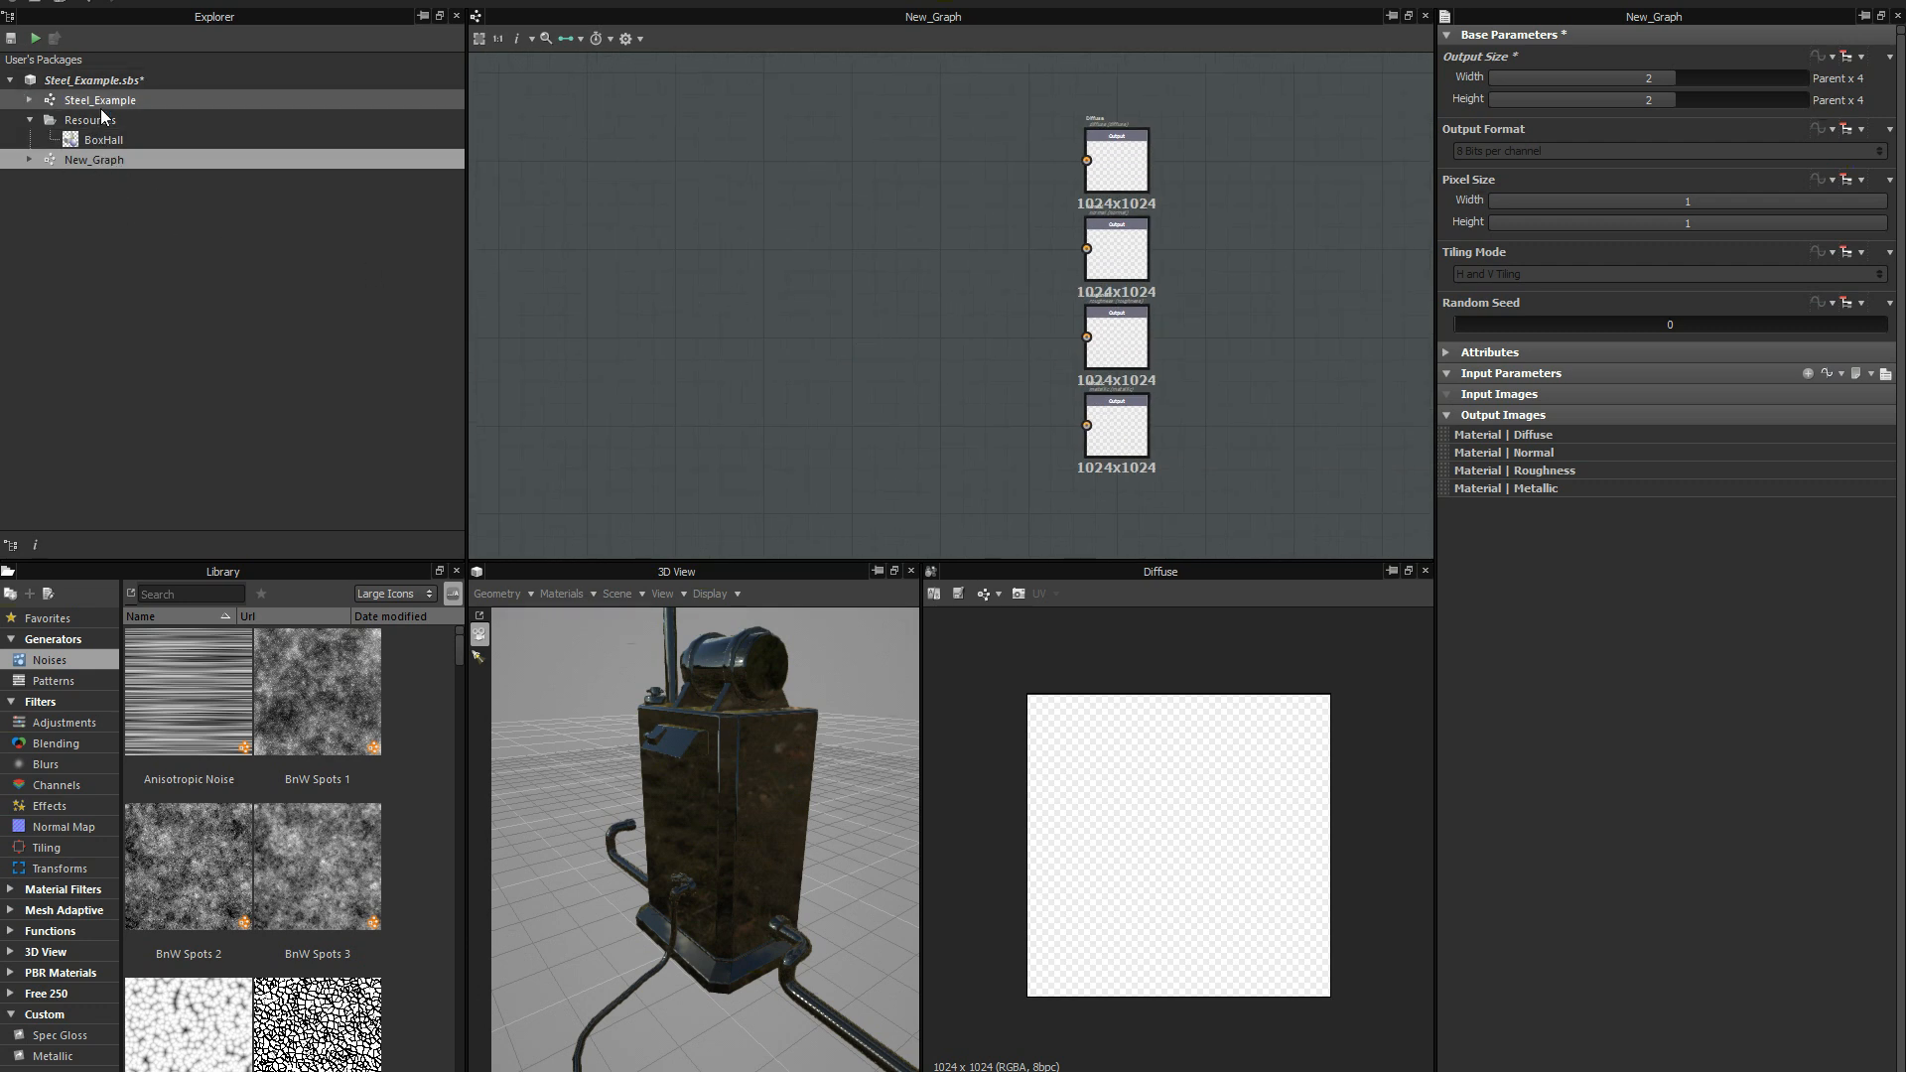
{"action": "scroll", "coordinate": [855, 218], "scroll_direction": "down", "scroll_amount": 2}
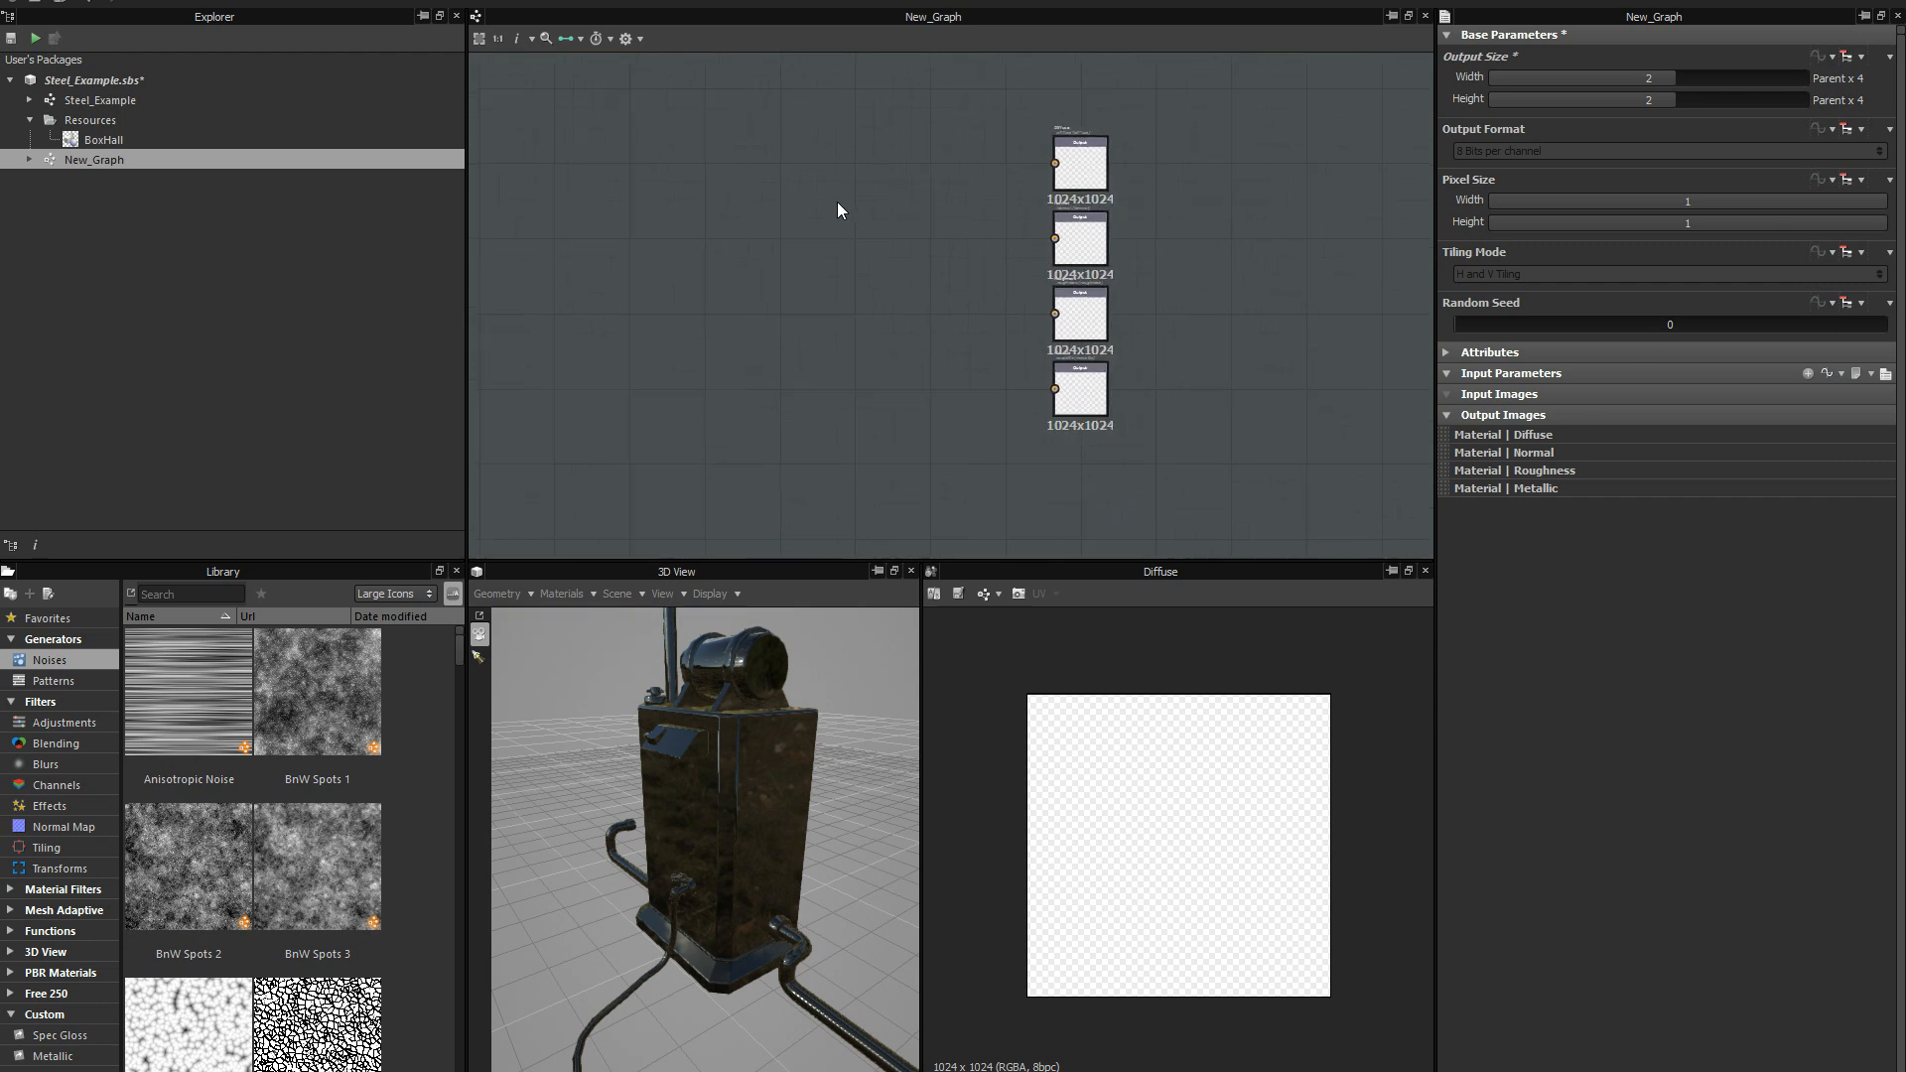
{"action": "scroll", "coordinate": [829, 206], "scroll_direction": "up", "scroll_amount": 2}
{"action": "middle_click_drag", "start_coordinate": [822, 219], "coordinate": [843, 213]}
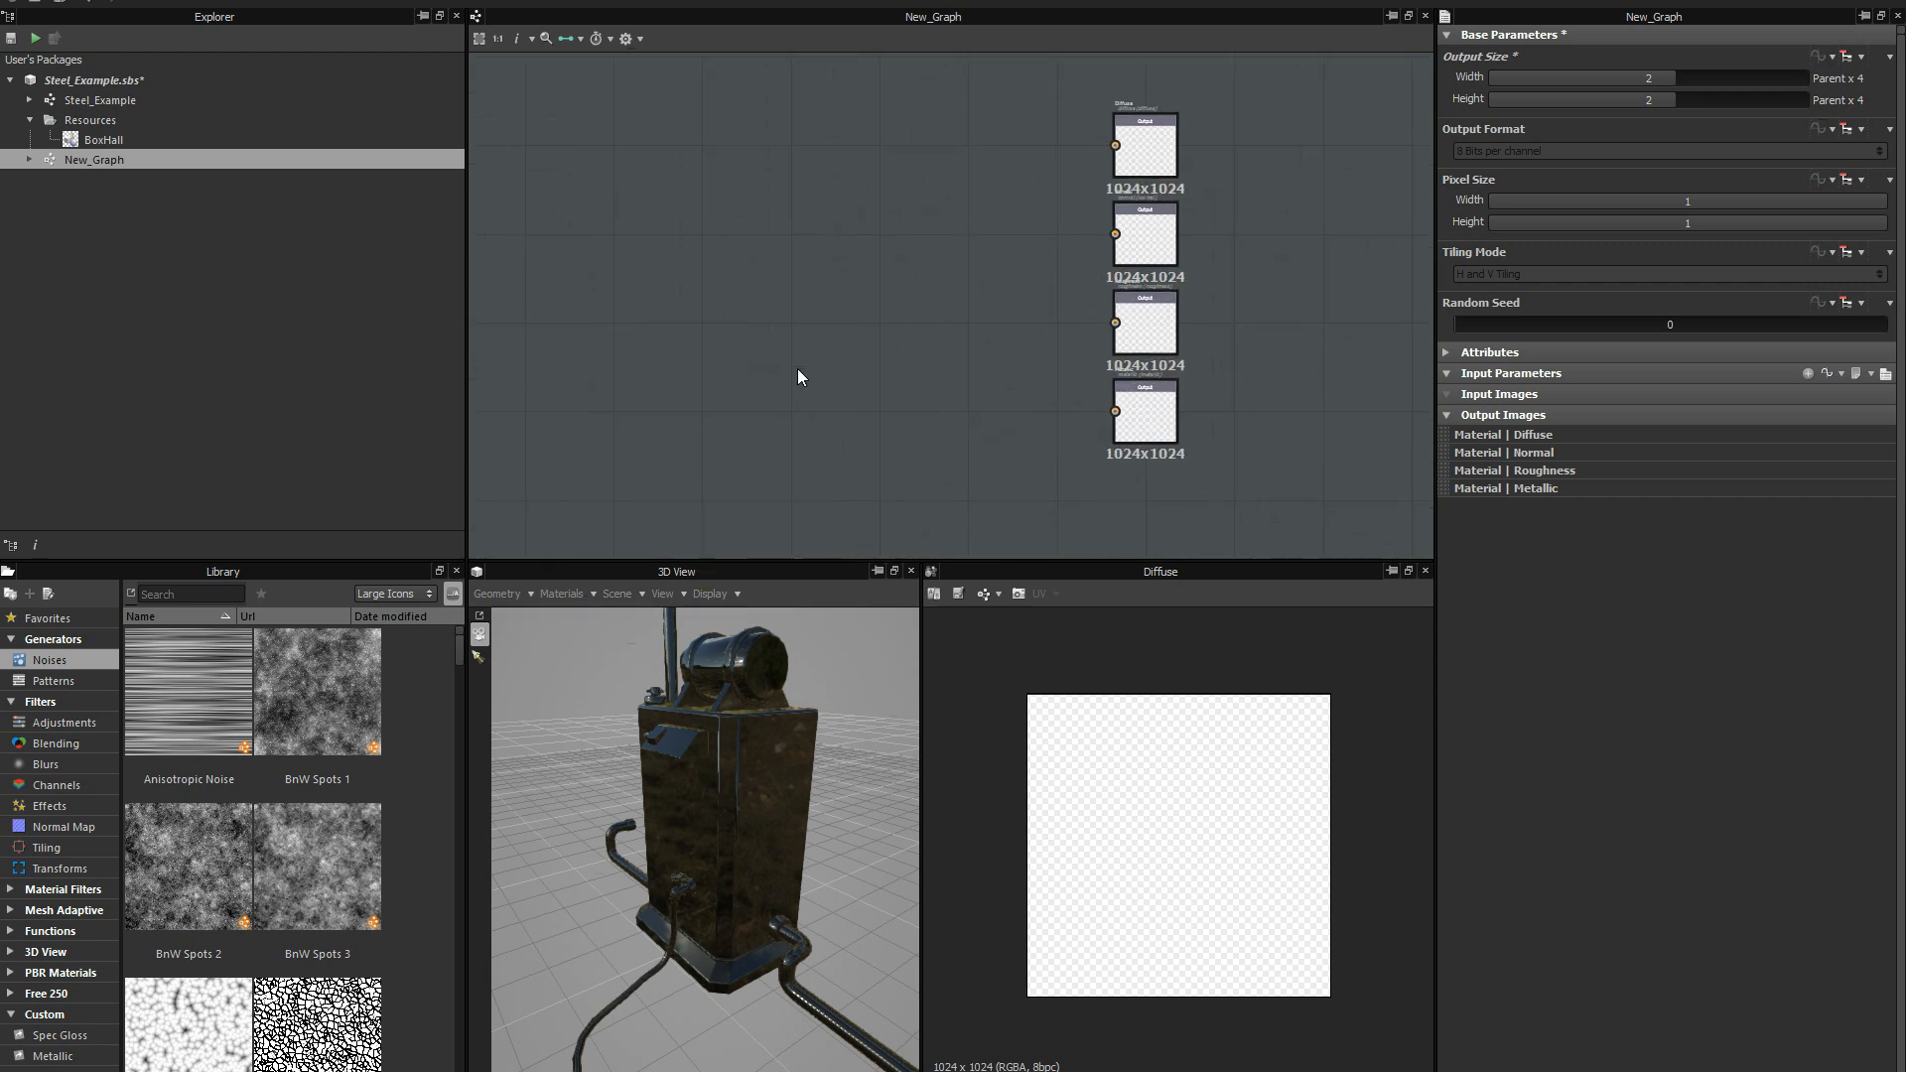
Place the Steel_Example graph as an instance node in New_Graph, well apart from the output nodes.
{"action": "left_click_drag", "start_coordinate": [99, 99], "coordinate": [582, 335]}
{"action": "left_click_drag", "start_coordinate": [563, 264], "coordinate": [765, 263]}
{"action": "scroll", "coordinate": [635, 286], "scroll_direction": "up", "scroll_amount": 3}
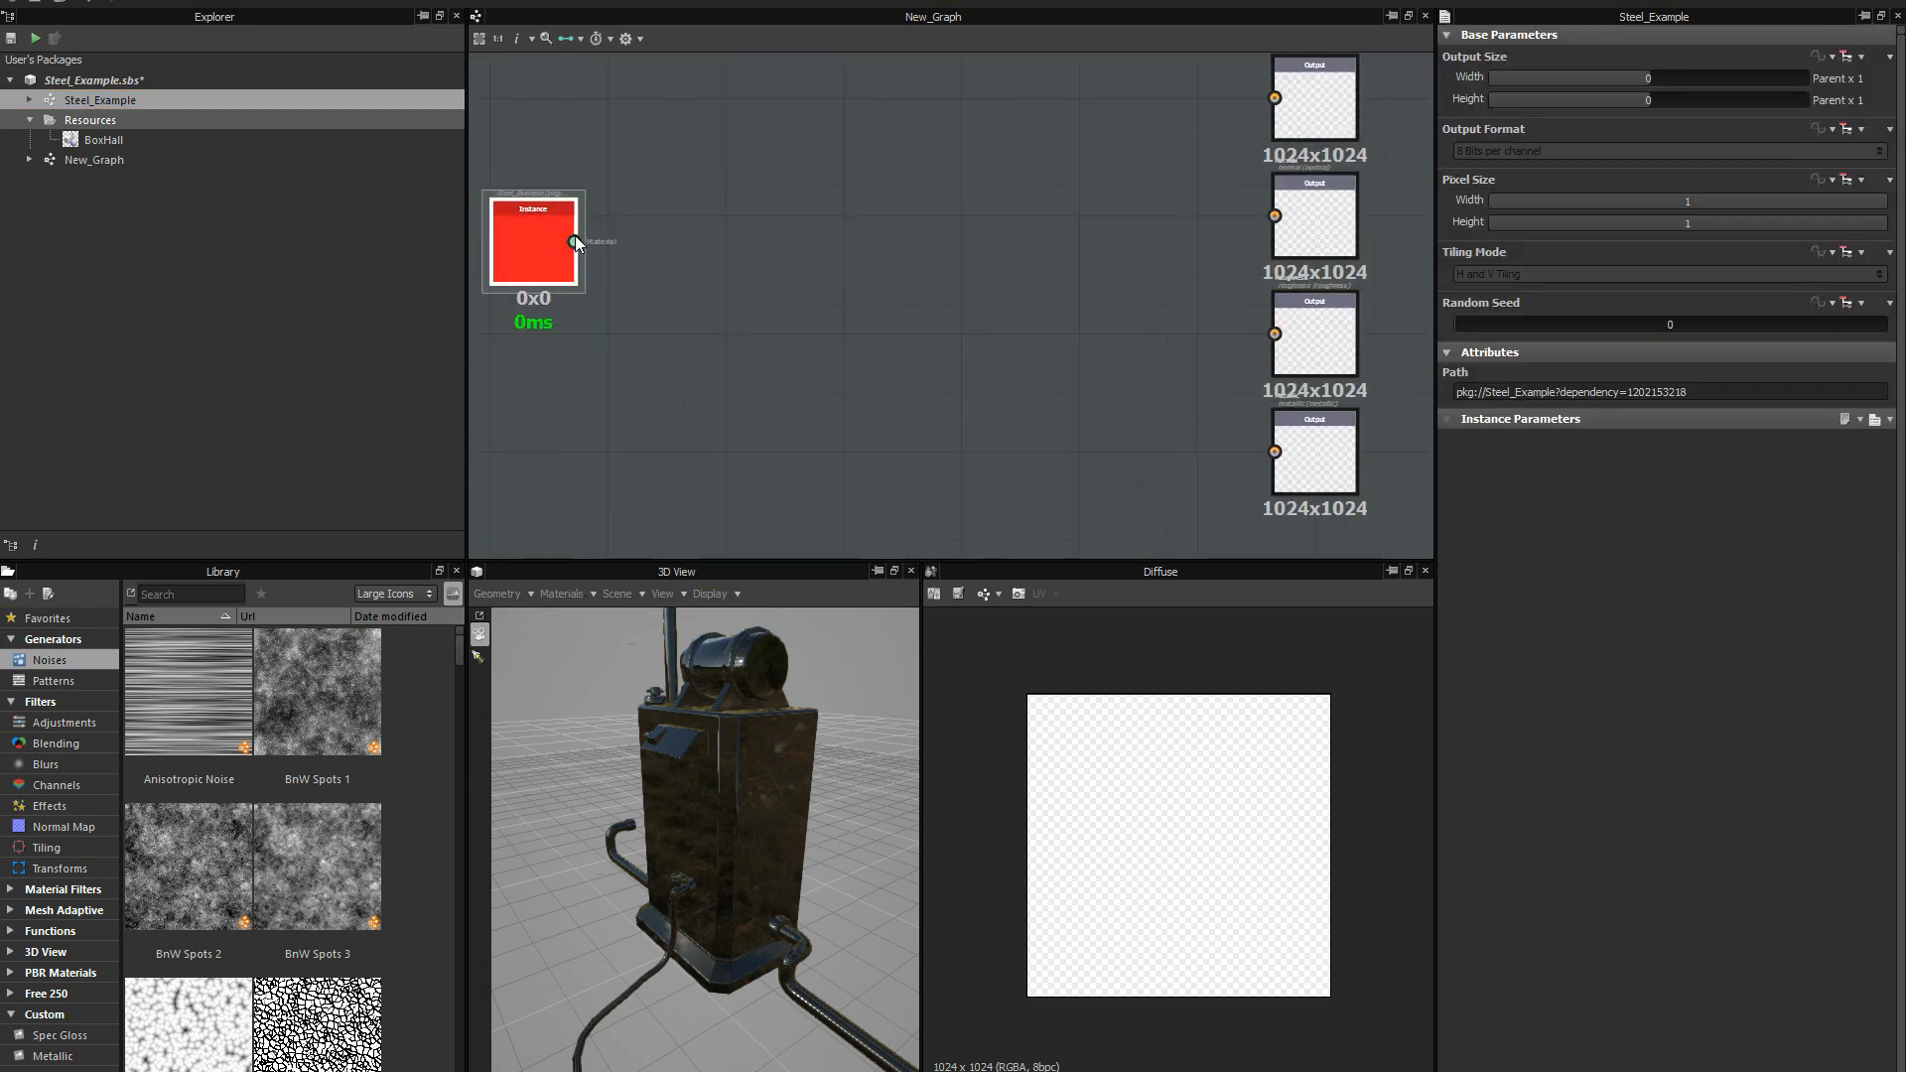
Compare the instance node's single Material connector with its separate Diffuse, Normal, Roughness and Metallic connectors by switching link modes.
{"action": "scroll", "coordinate": [574, 235], "scroll_direction": "up", "scroll_amount": 3}
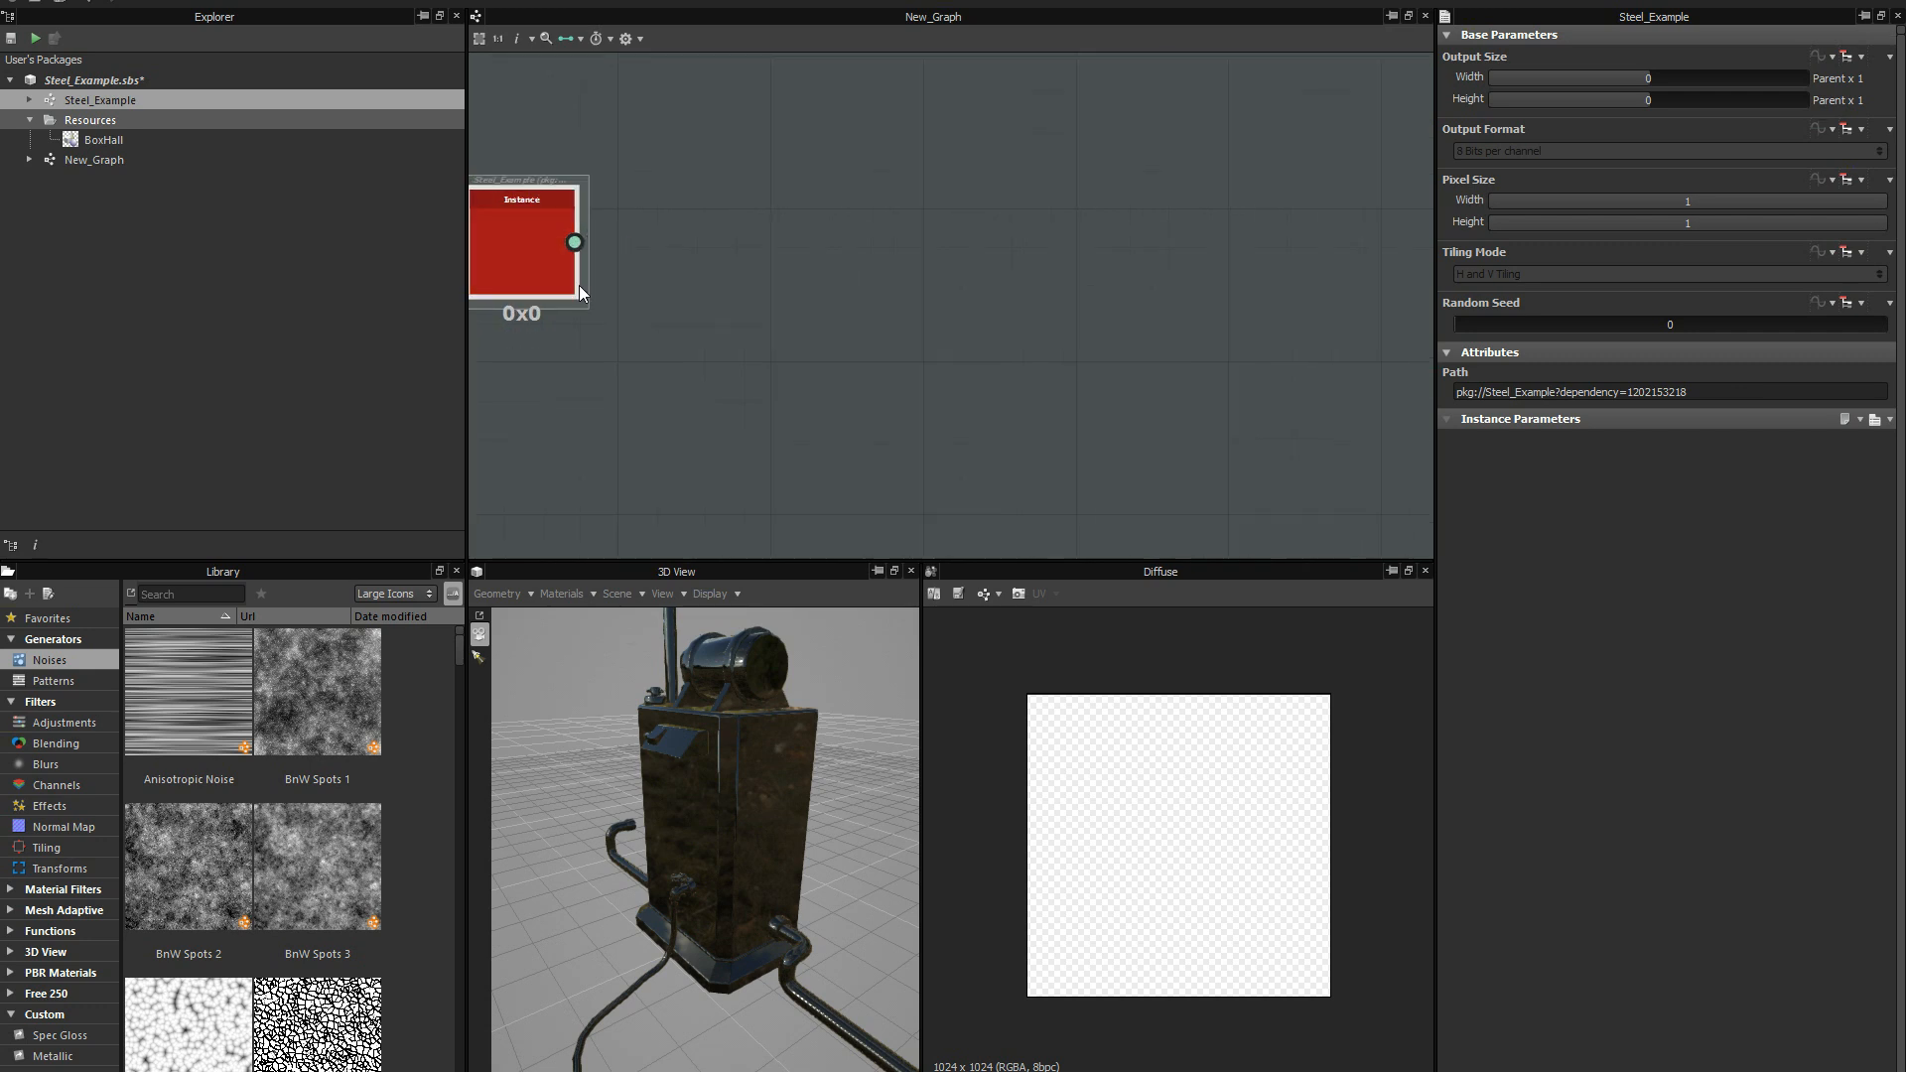
{"action": "scroll", "coordinate": [579, 246], "scroll_direction": "down", "scroll_amount": 4}
{"action": "scroll", "coordinate": [578, 320], "scroll_direction": "up", "scroll_amount": 2}
{"action": "scroll", "coordinate": [651, 243], "scroll_direction": "down", "scroll_amount": 3}
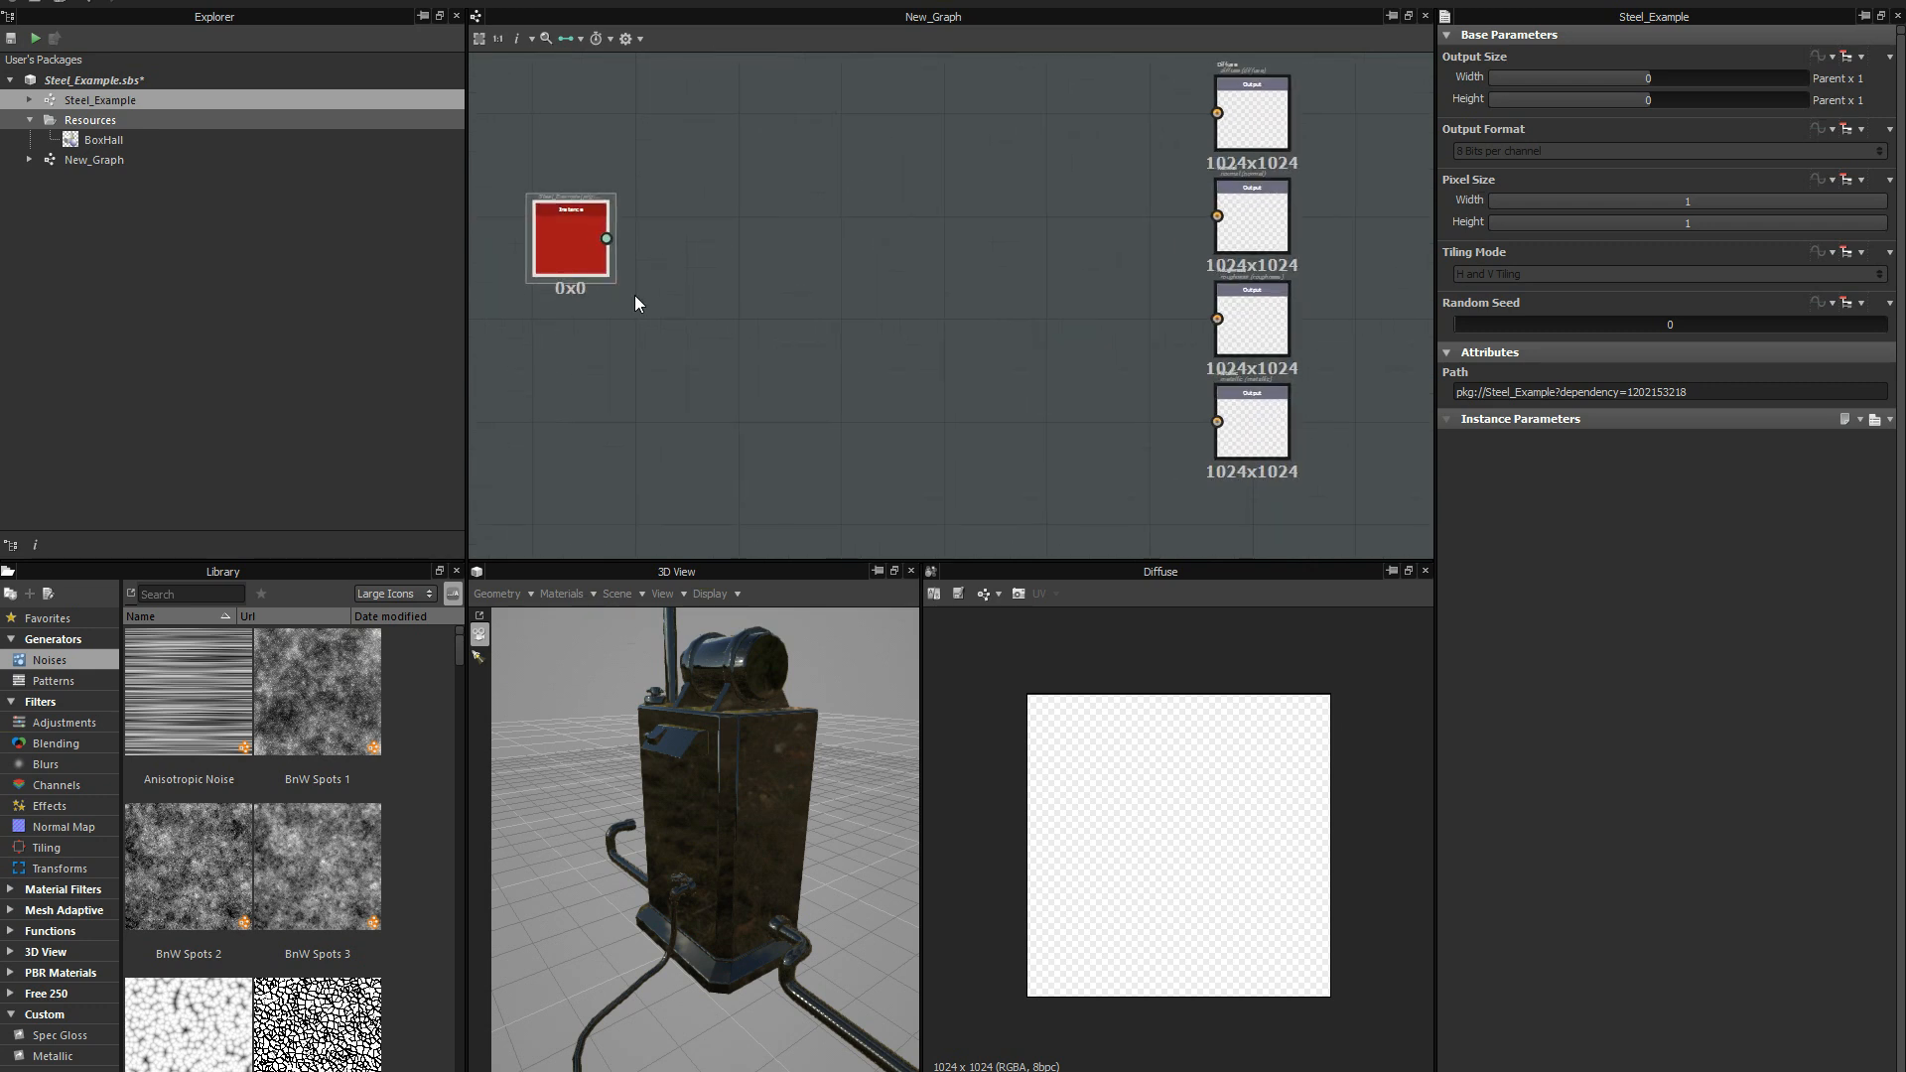
{"action": "scroll", "coordinate": [645, 318], "scroll_direction": "up", "scroll_amount": 3}
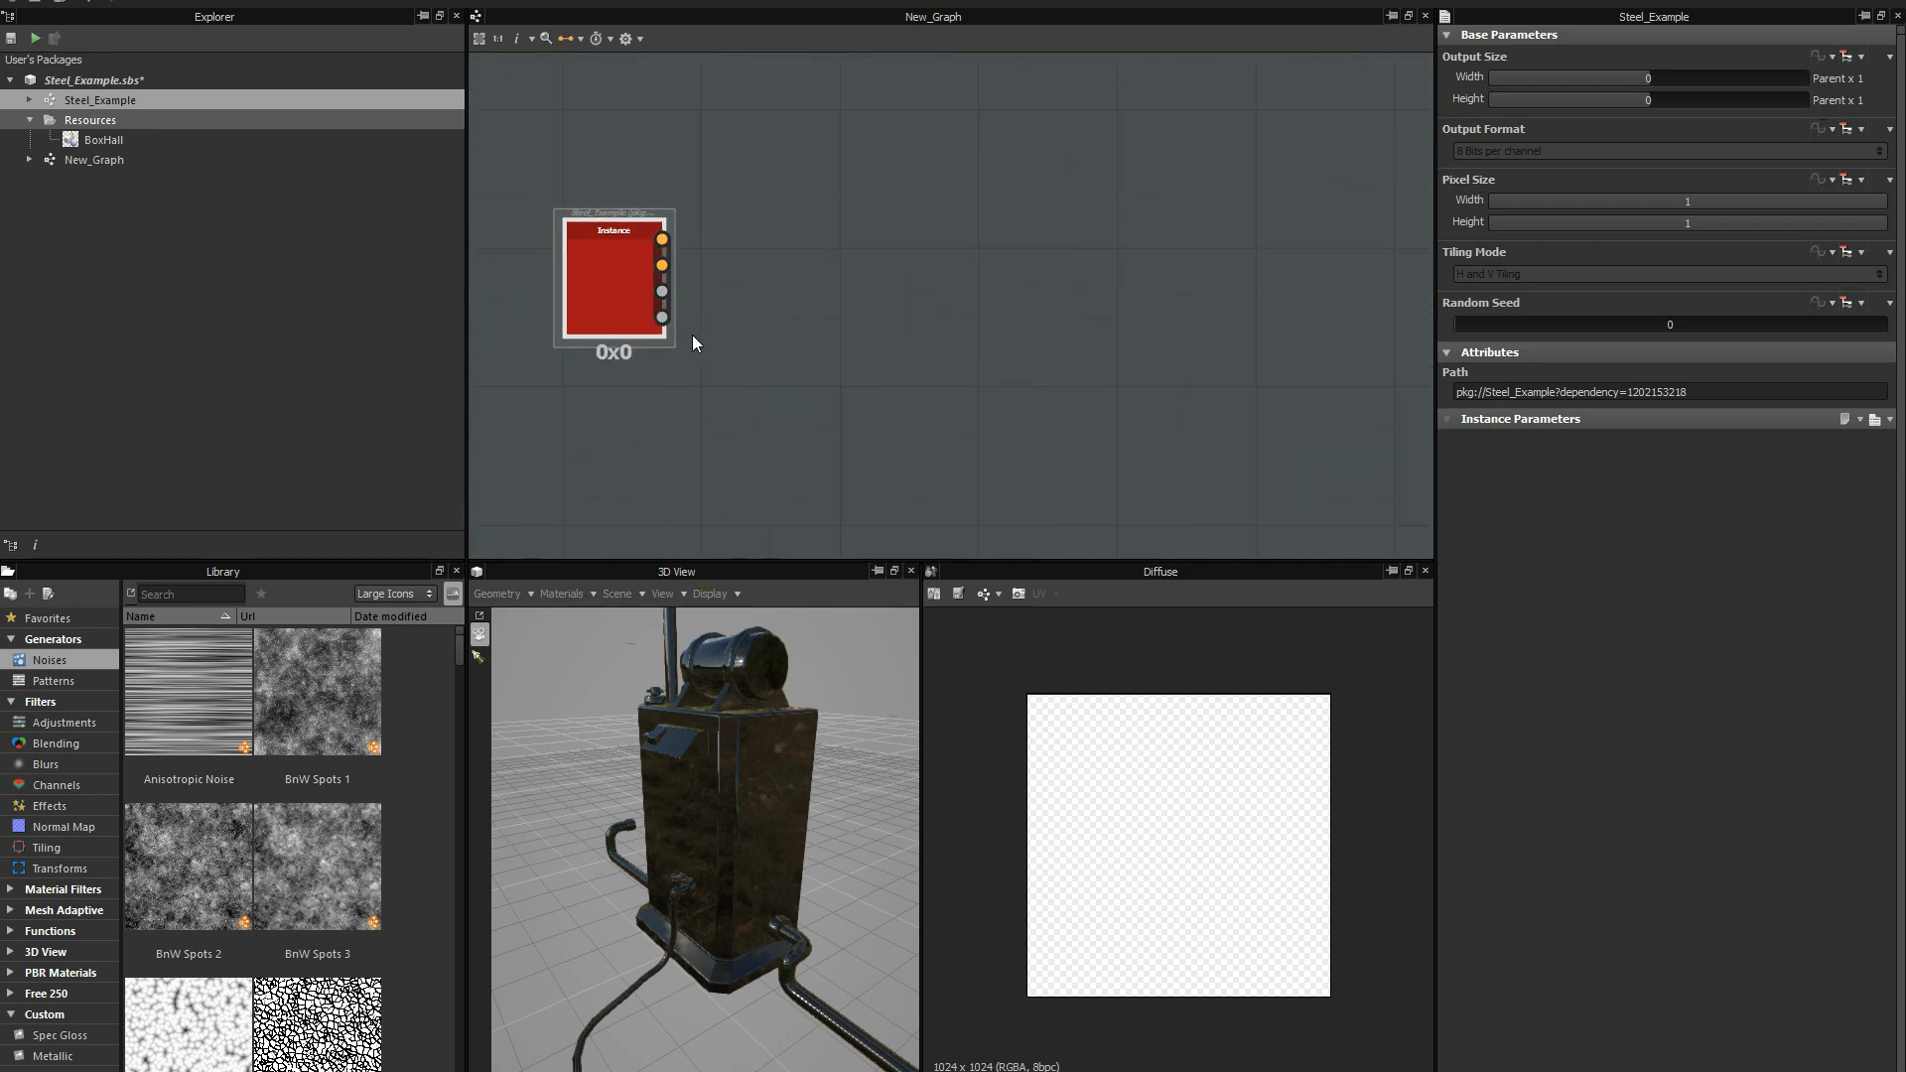
{"action": "scroll", "coordinate": [735, 311], "scroll_direction": "up", "scroll_amount": 1}
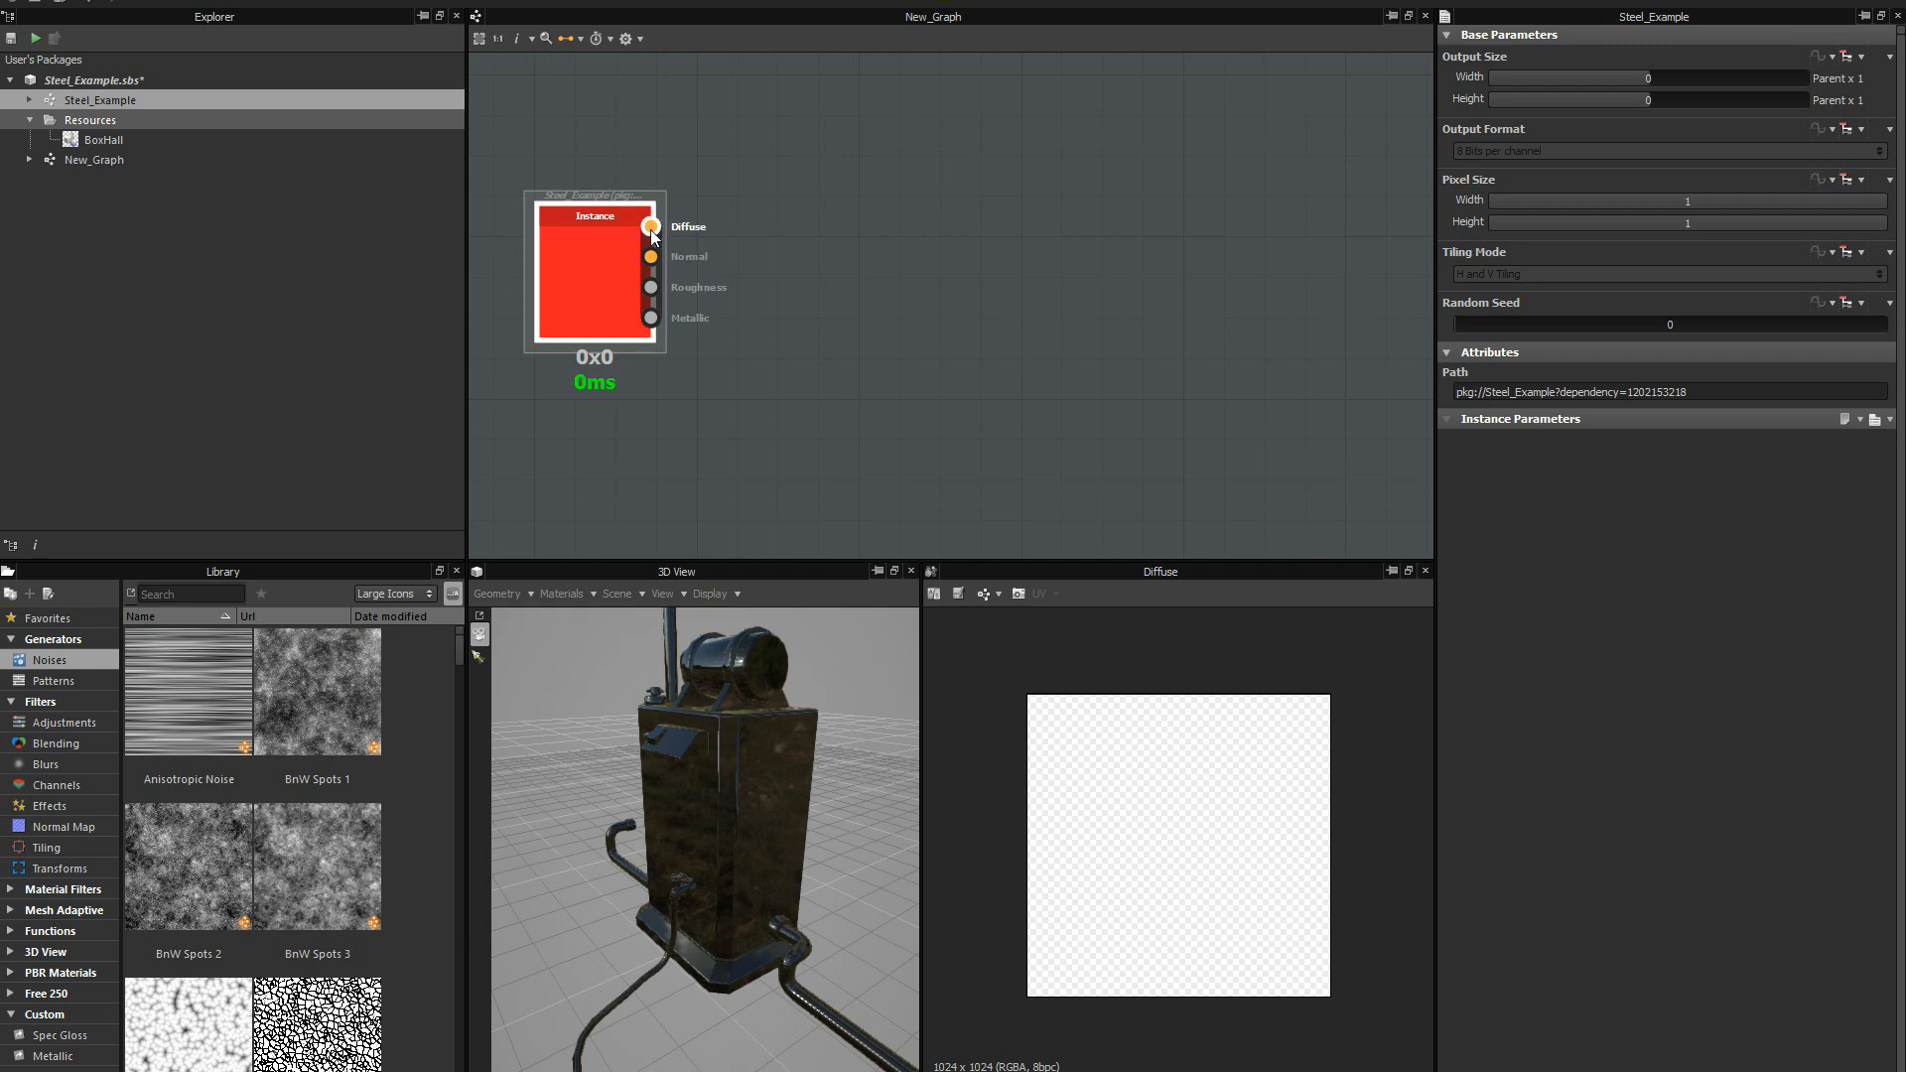
{"action": "key", "text": "3"}
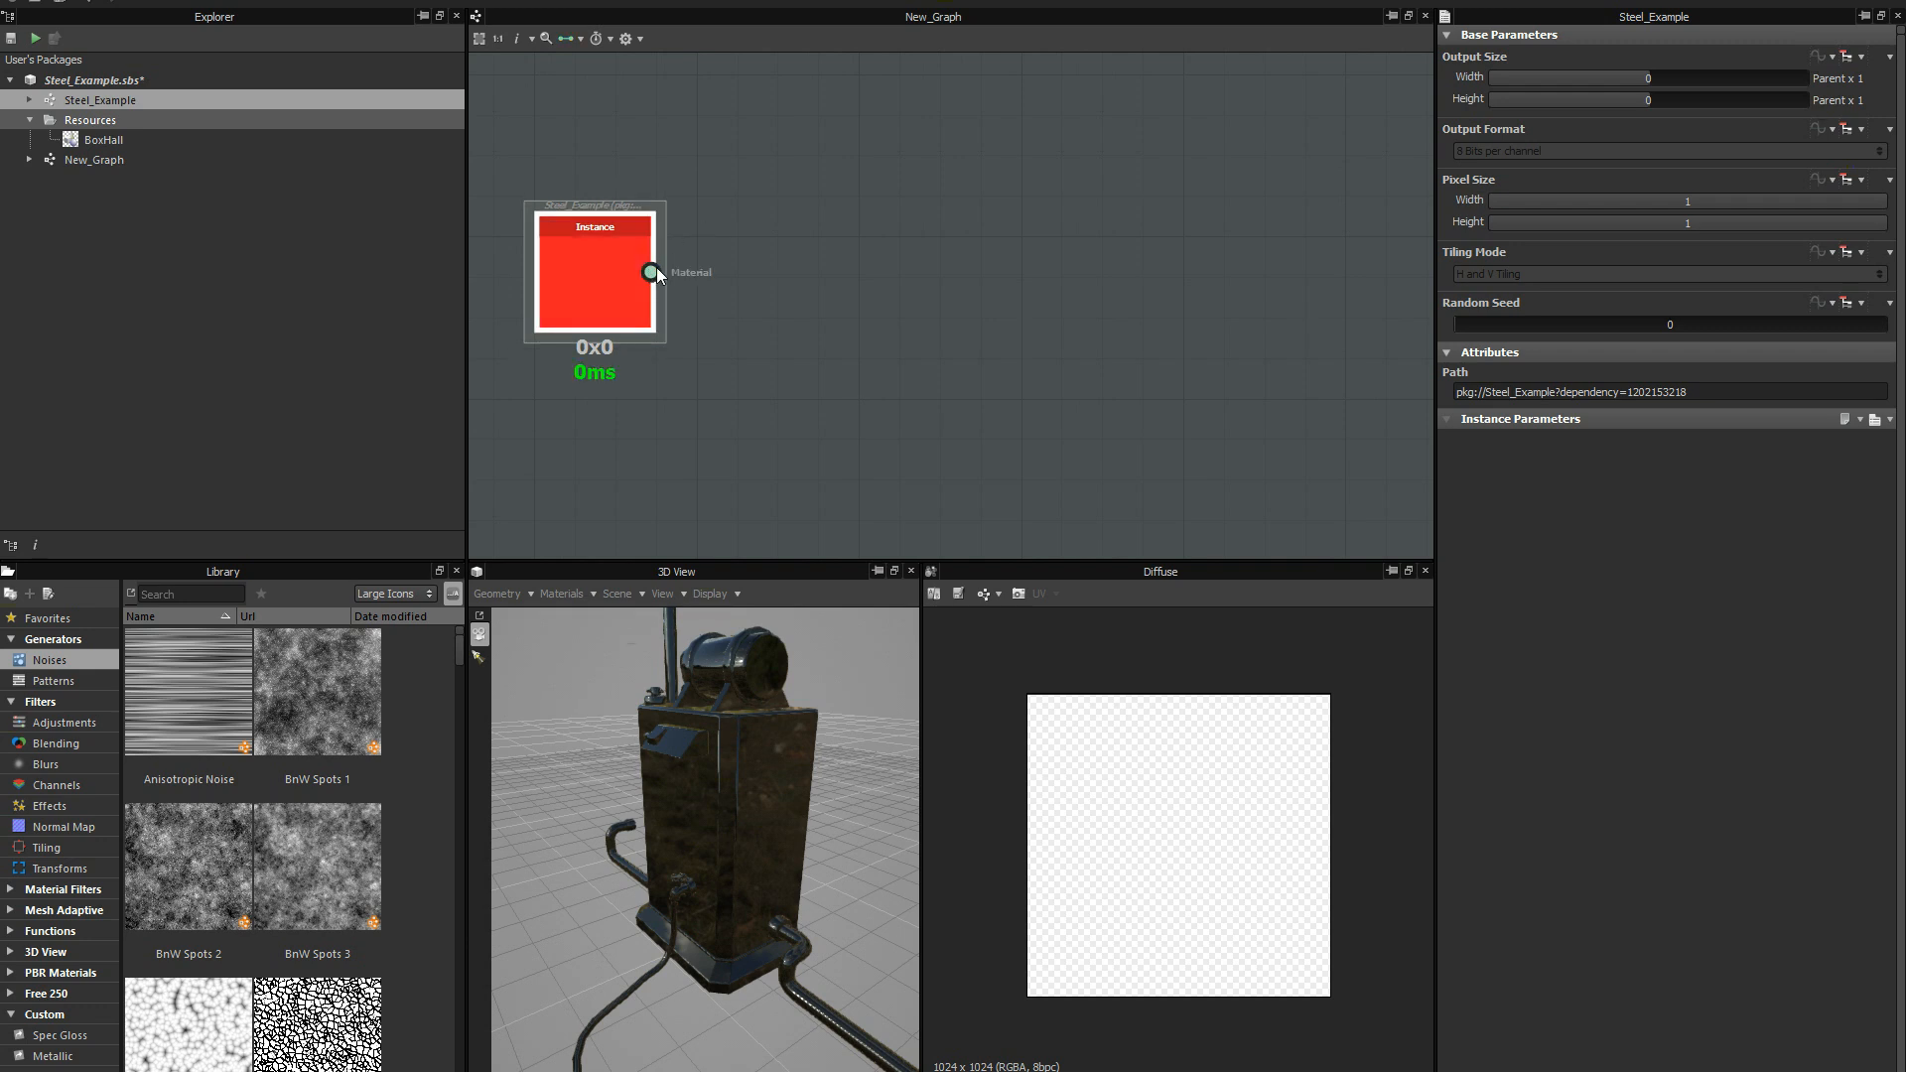
{"action": "key", "text": "1"}
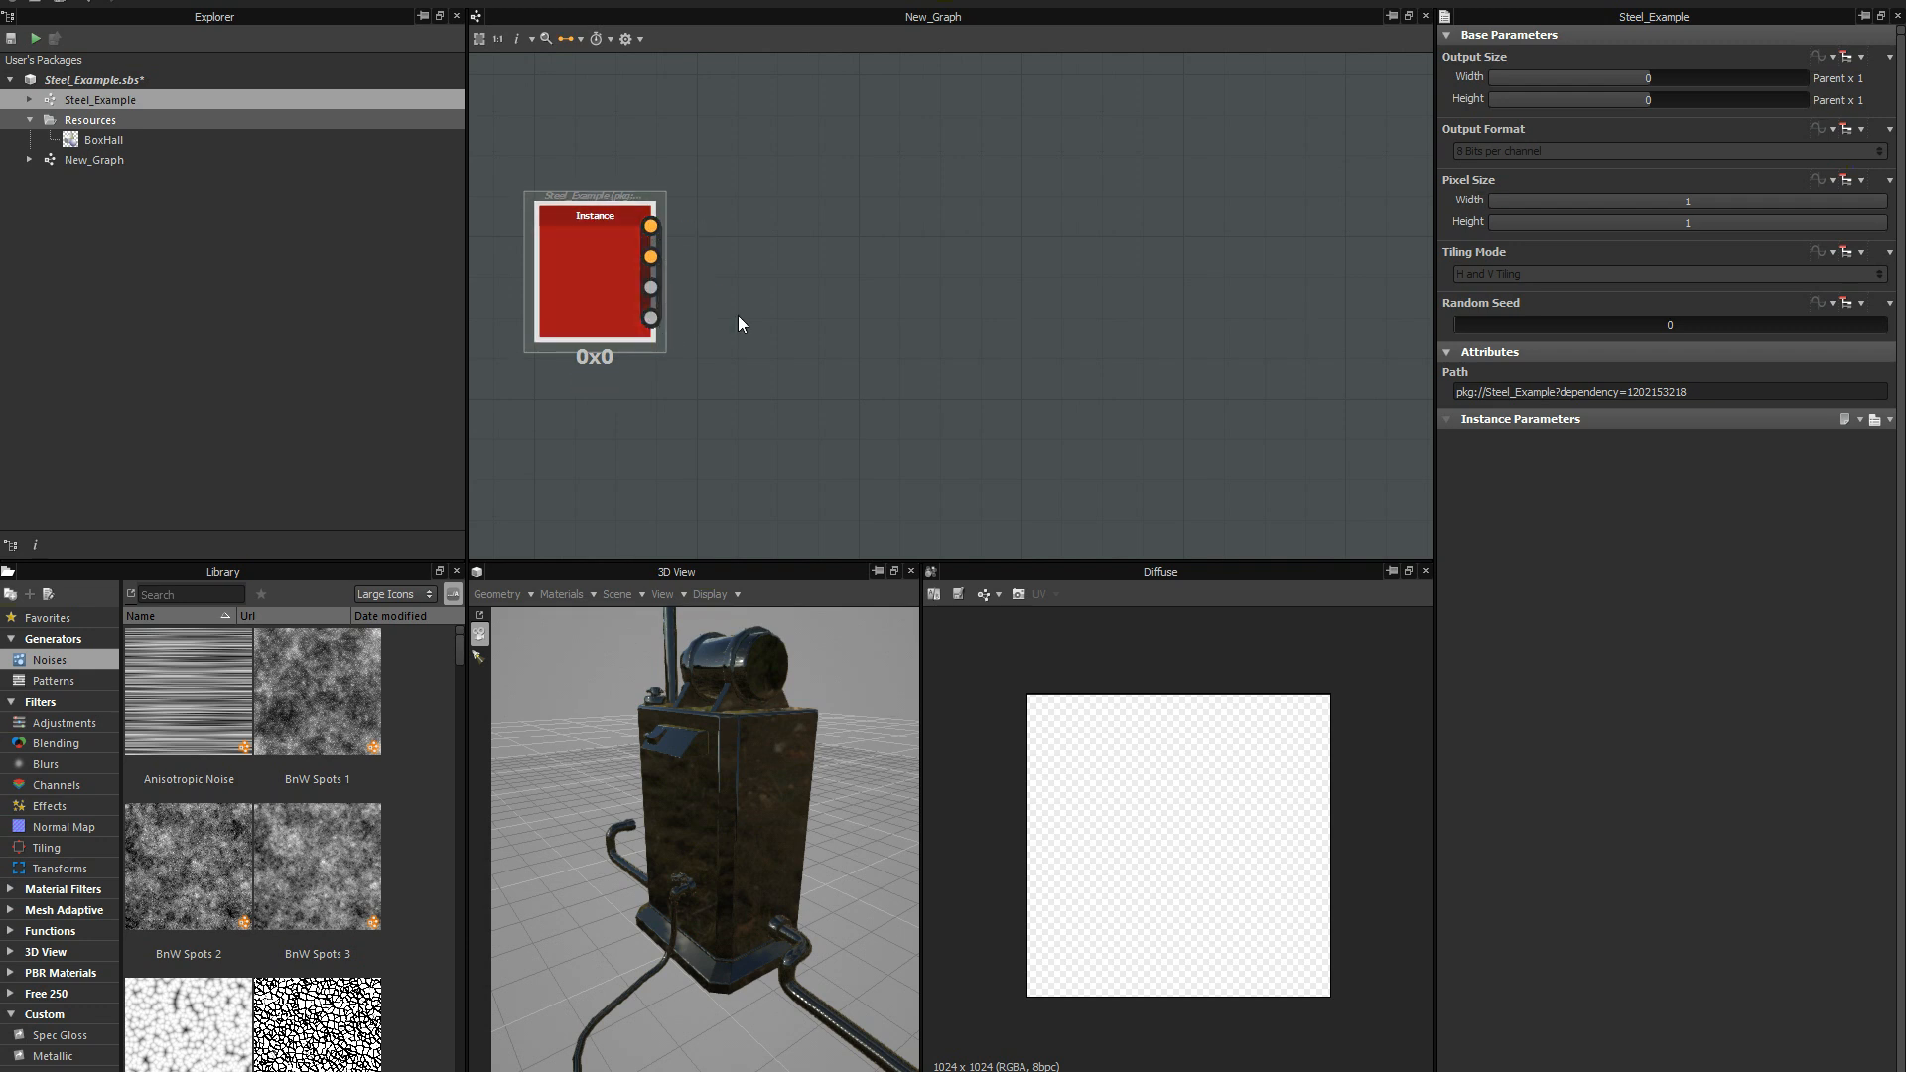
{"action": "scroll", "coordinate": [824, 328], "scroll_direction": "down", "scroll_amount": 4}
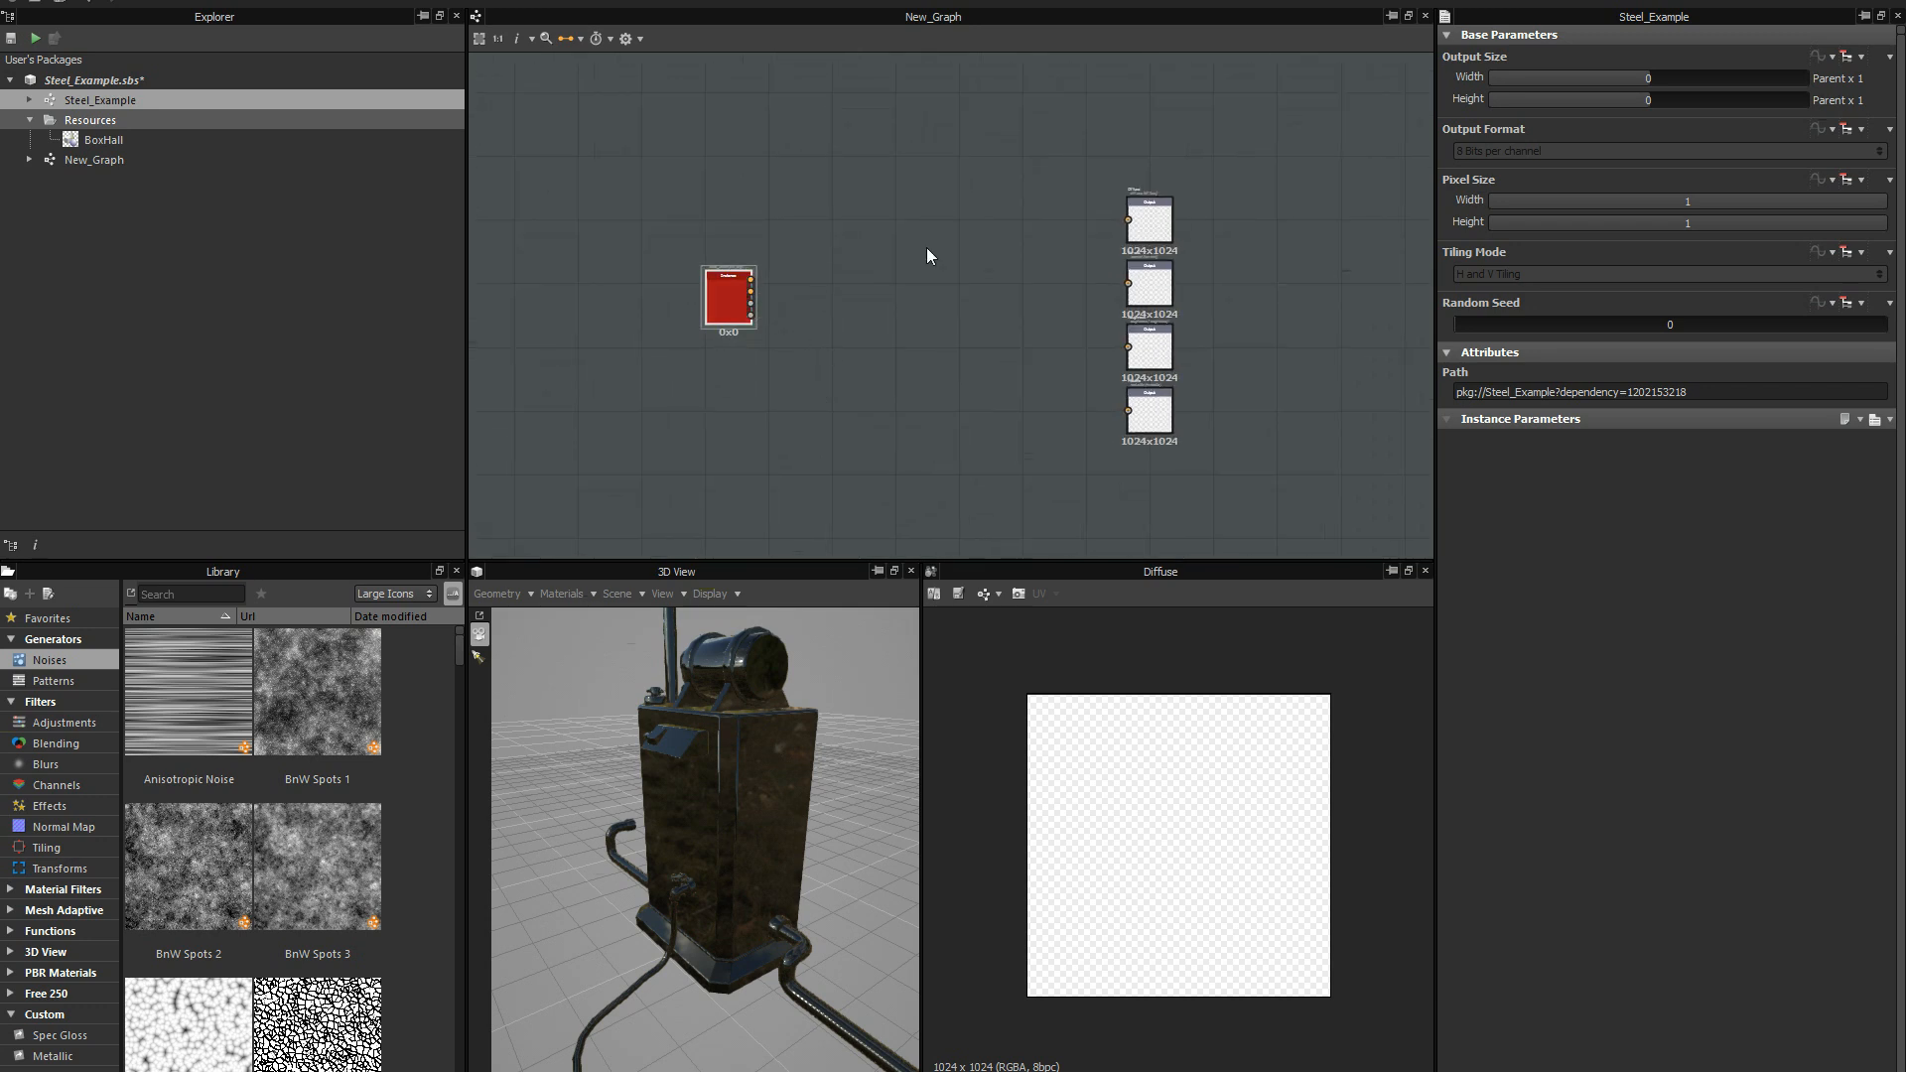
Switch to the single Material connector and link the Steel_Example instance to the Diffuse, Normal, Roughness and Metallic outputs at once.
{"action": "key", "text": "3"}
{"action": "scroll", "coordinate": [955, 338], "scroll_direction": "up", "scroll_amount": 1}
{"action": "middle_click_drag", "start_coordinate": [918, 338], "coordinate": [787, 335]}
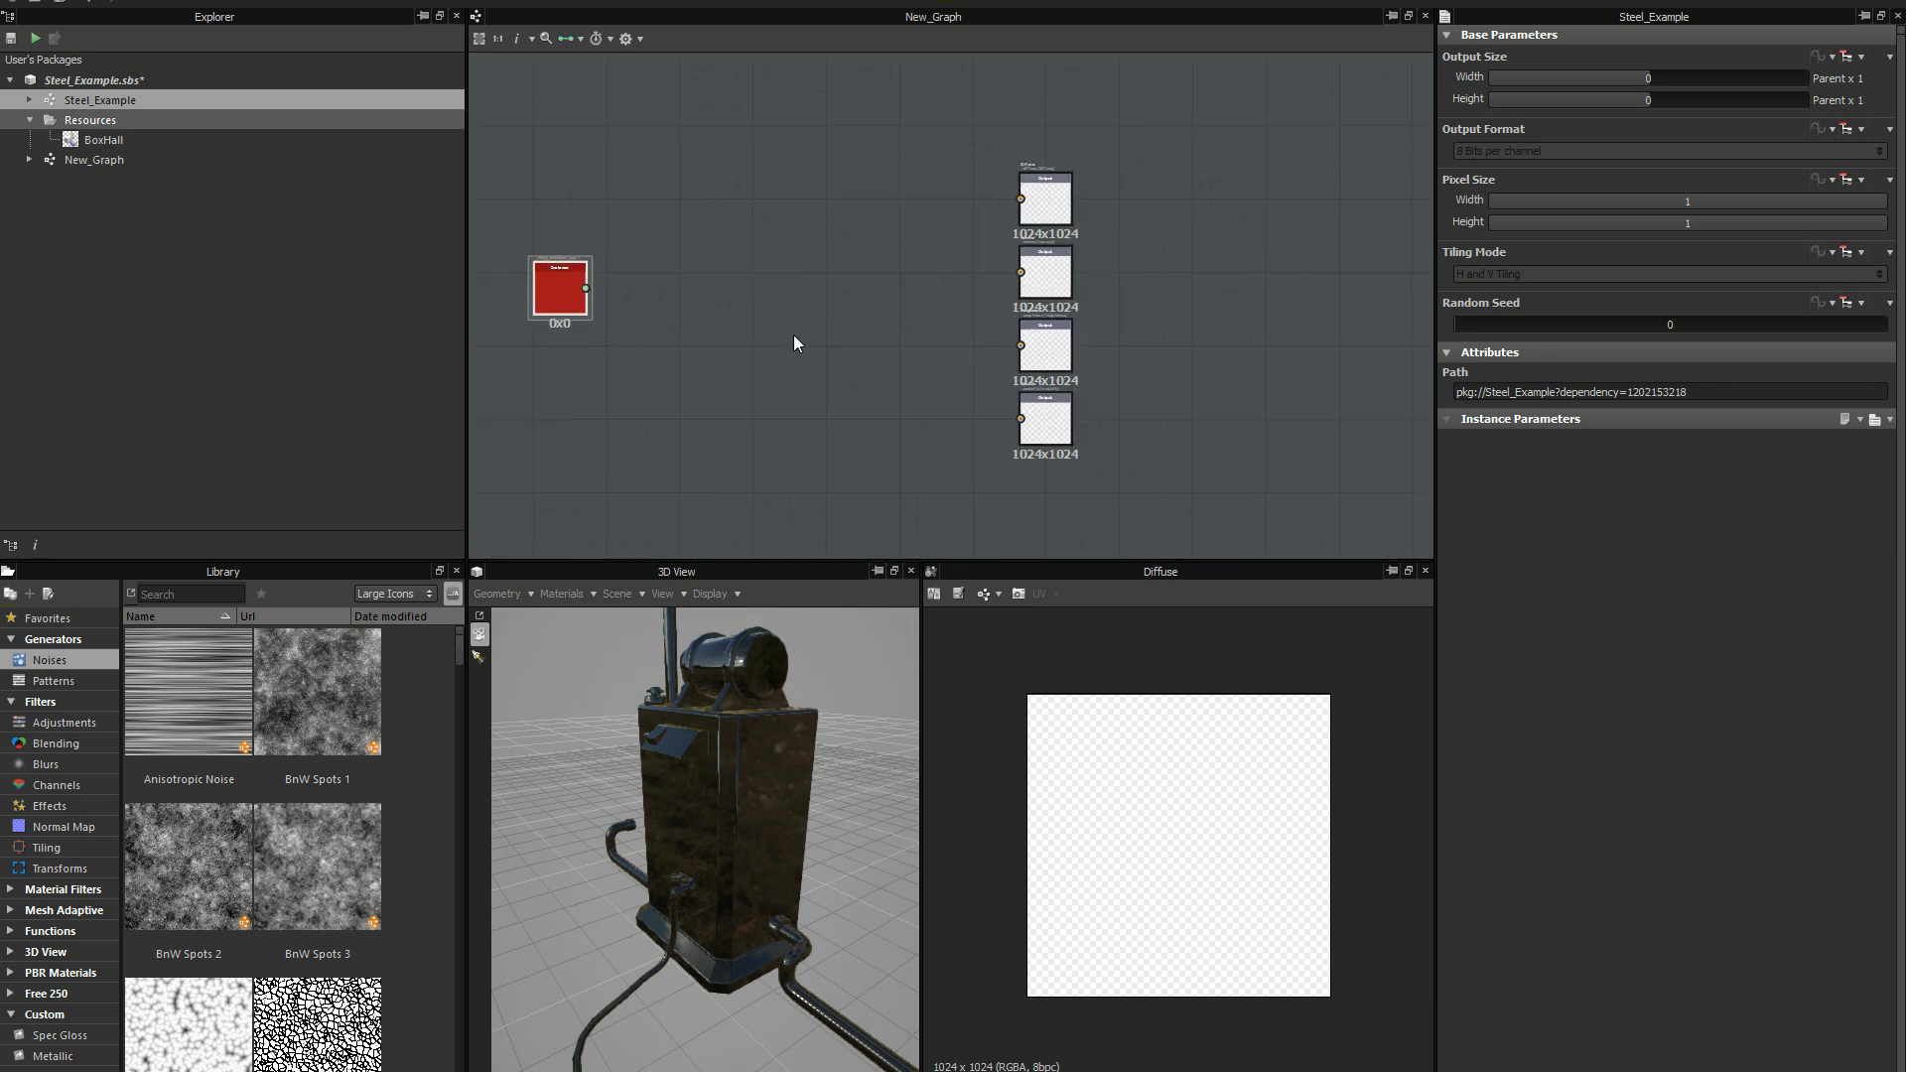
{"action": "left_click_drag", "start_coordinate": [586, 288], "coordinate": [1027, 270]}
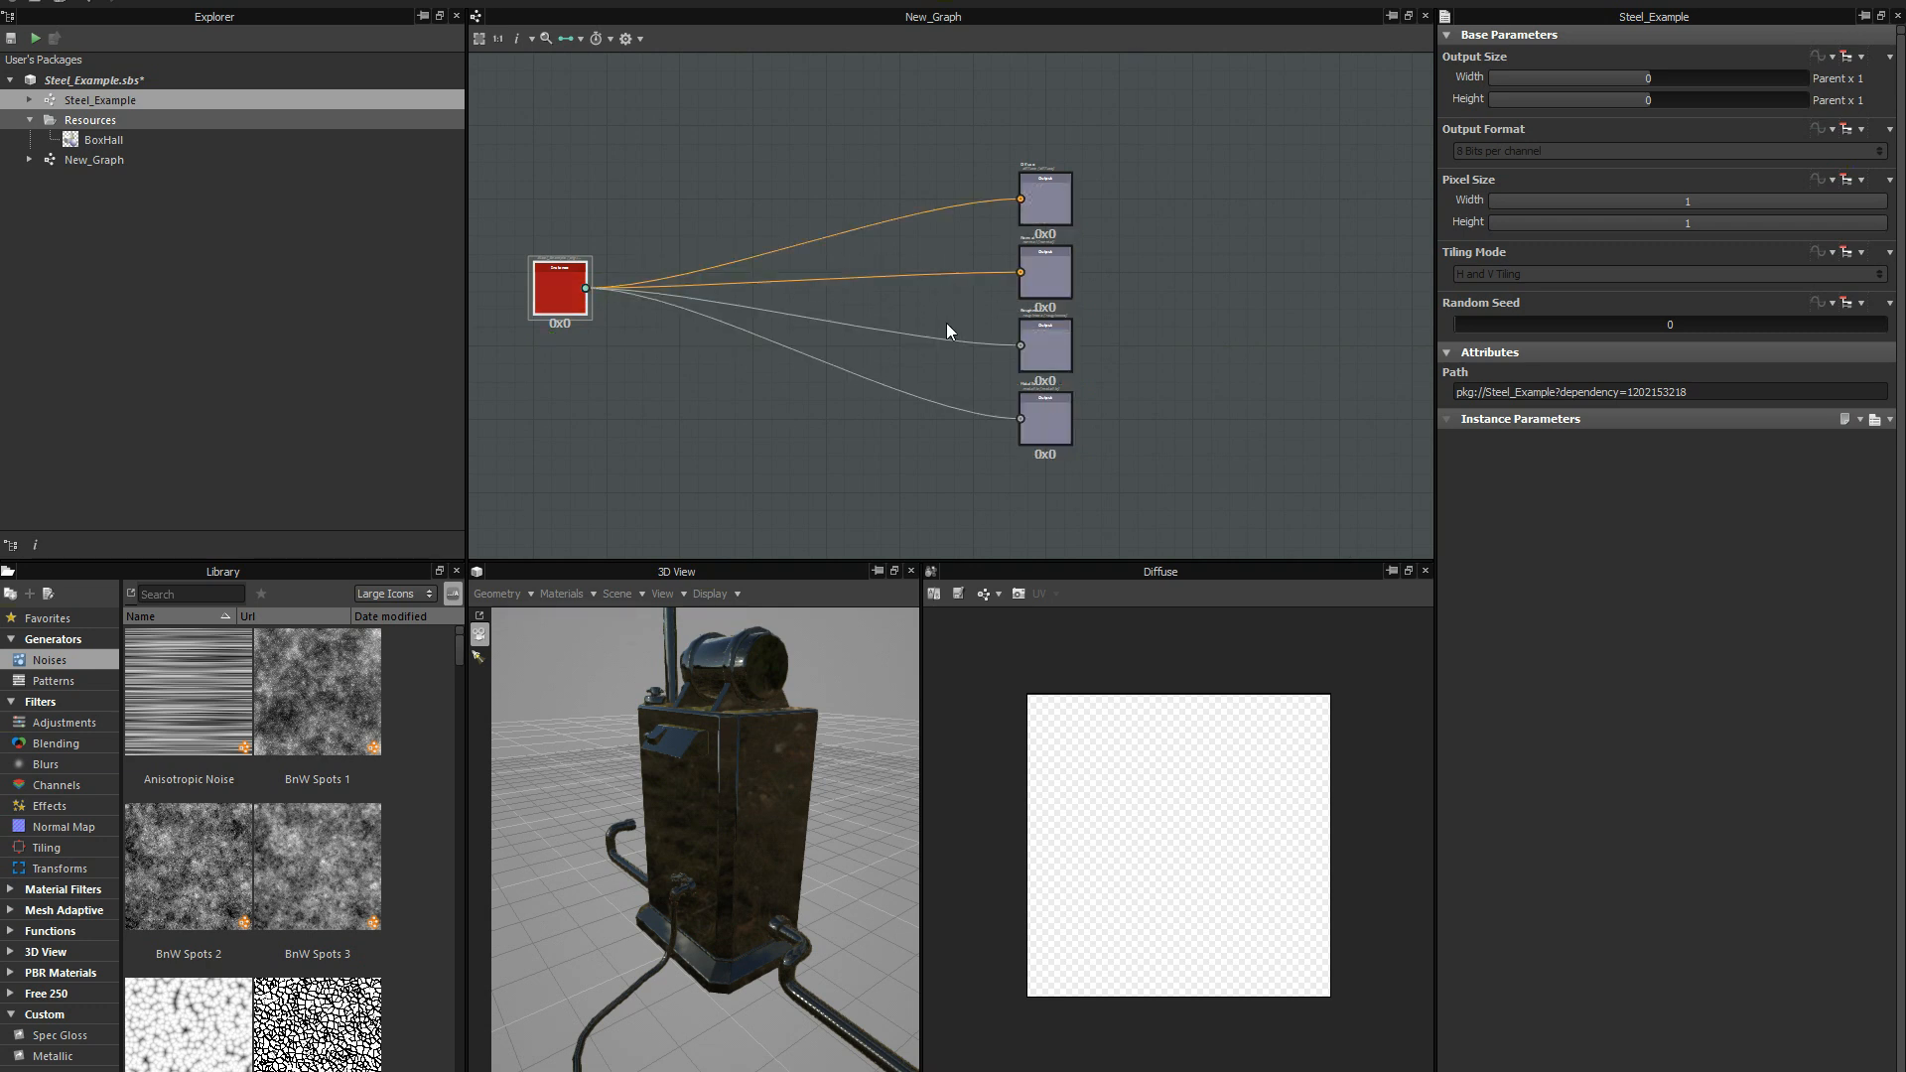
Reposition the linked Steel_Example instance node in the graph so it sits well apart from the four outputs.
{"action": "scroll", "coordinate": [978, 260], "scroll_direction": "up", "scroll_amount": 1}
{"action": "scroll", "coordinate": [895, 320], "scroll_direction": "down", "scroll_amount": 2}
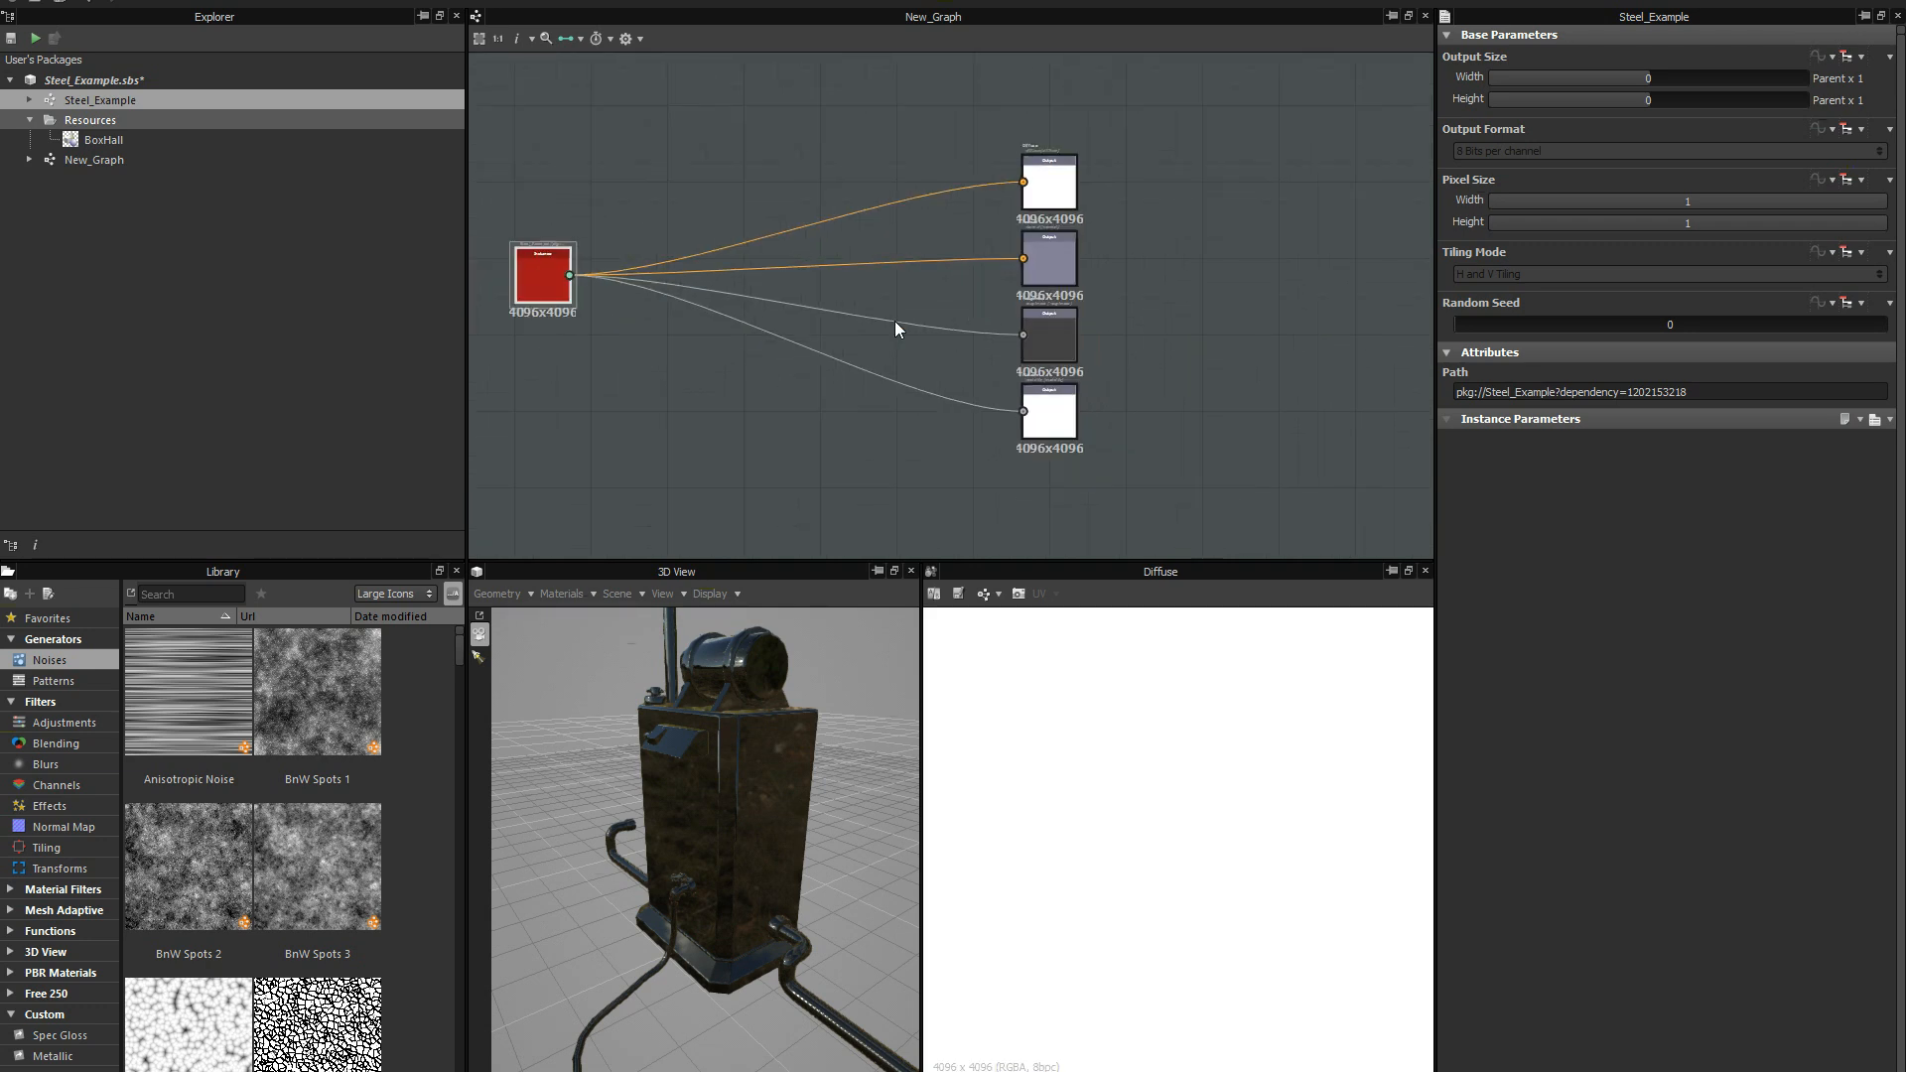
{"action": "middle_click_drag", "start_coordinate": [864, 350], "coordinate": [981, 342]}
{"action": "scroll", "coordinate": [988, 321], "scroll_direction": "up", "scroll_amount": 1}
{"action": "middle_click_drag", "start_coordinate": [815, 323], "coordinate": [780, 322]}
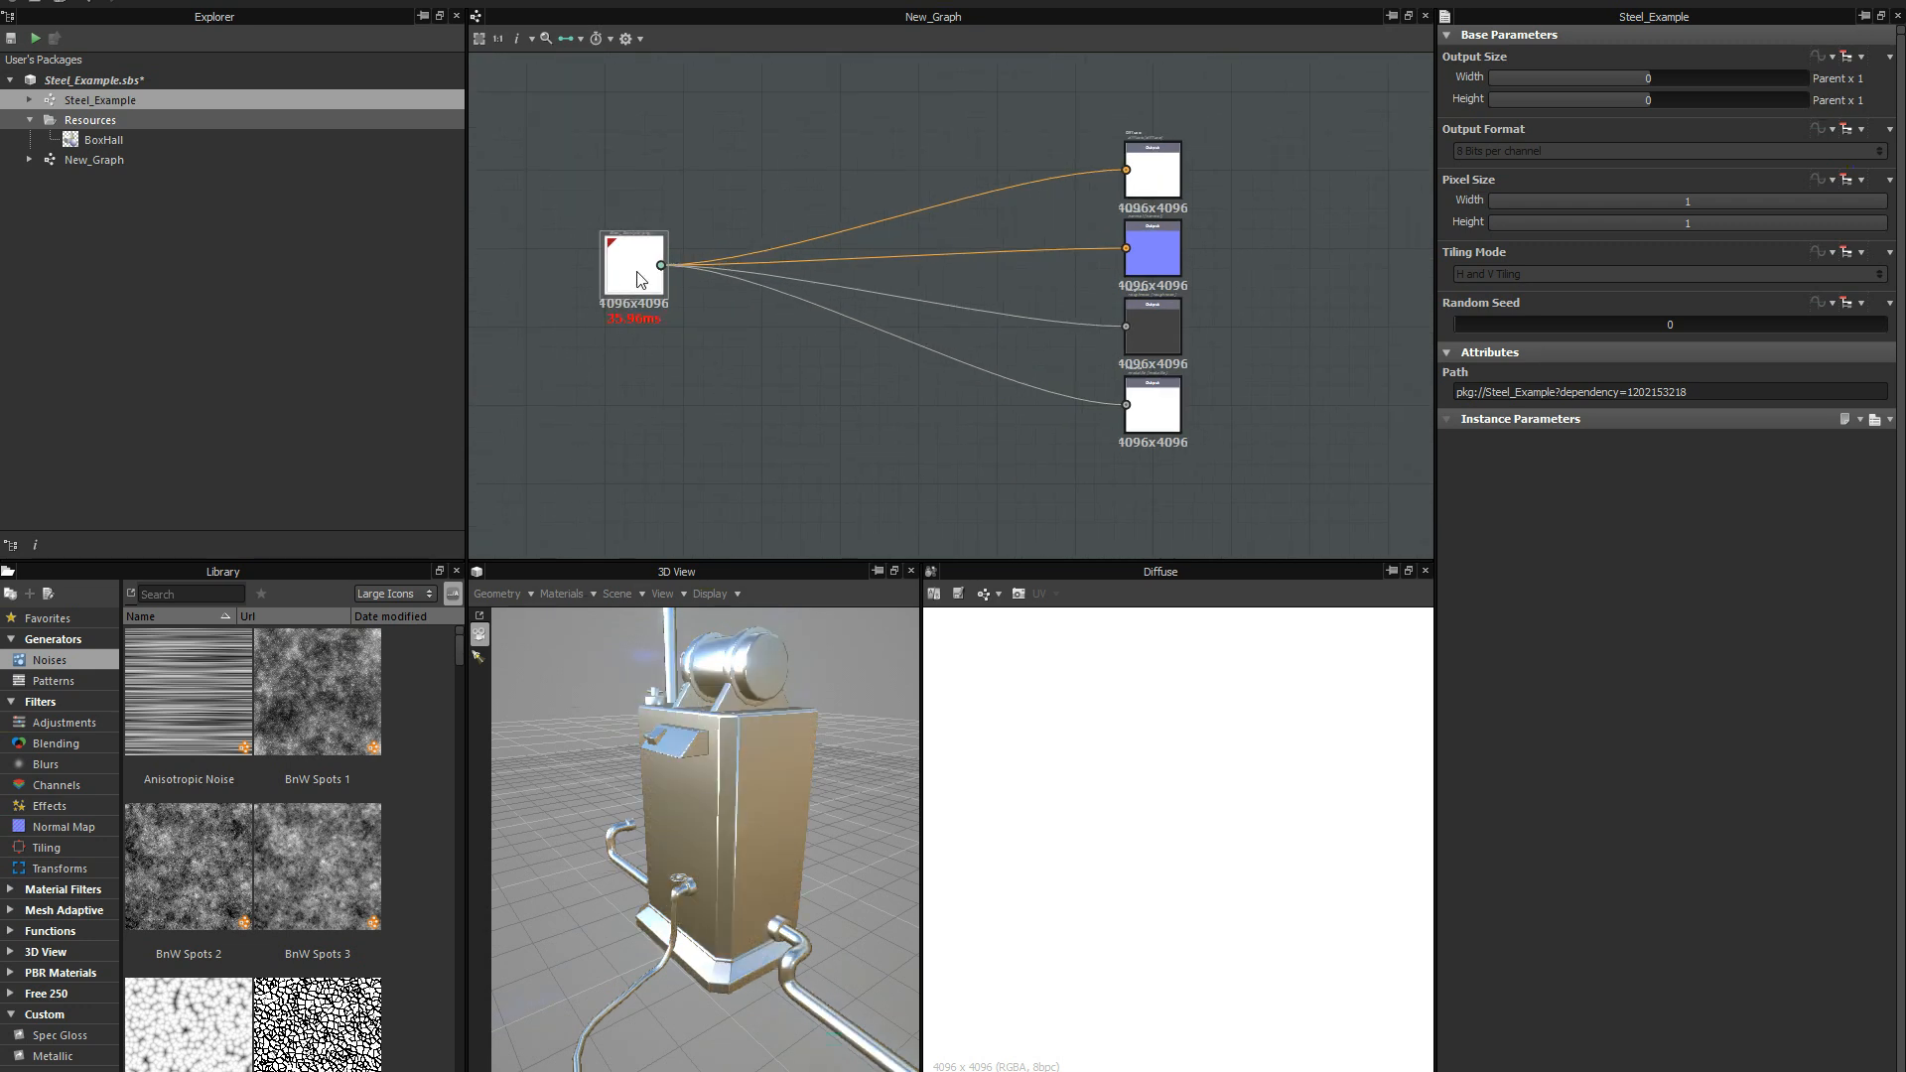
{"action": "left_click_drag", "start_coordinate": [660, 300], "coordinate": [630, 233]}
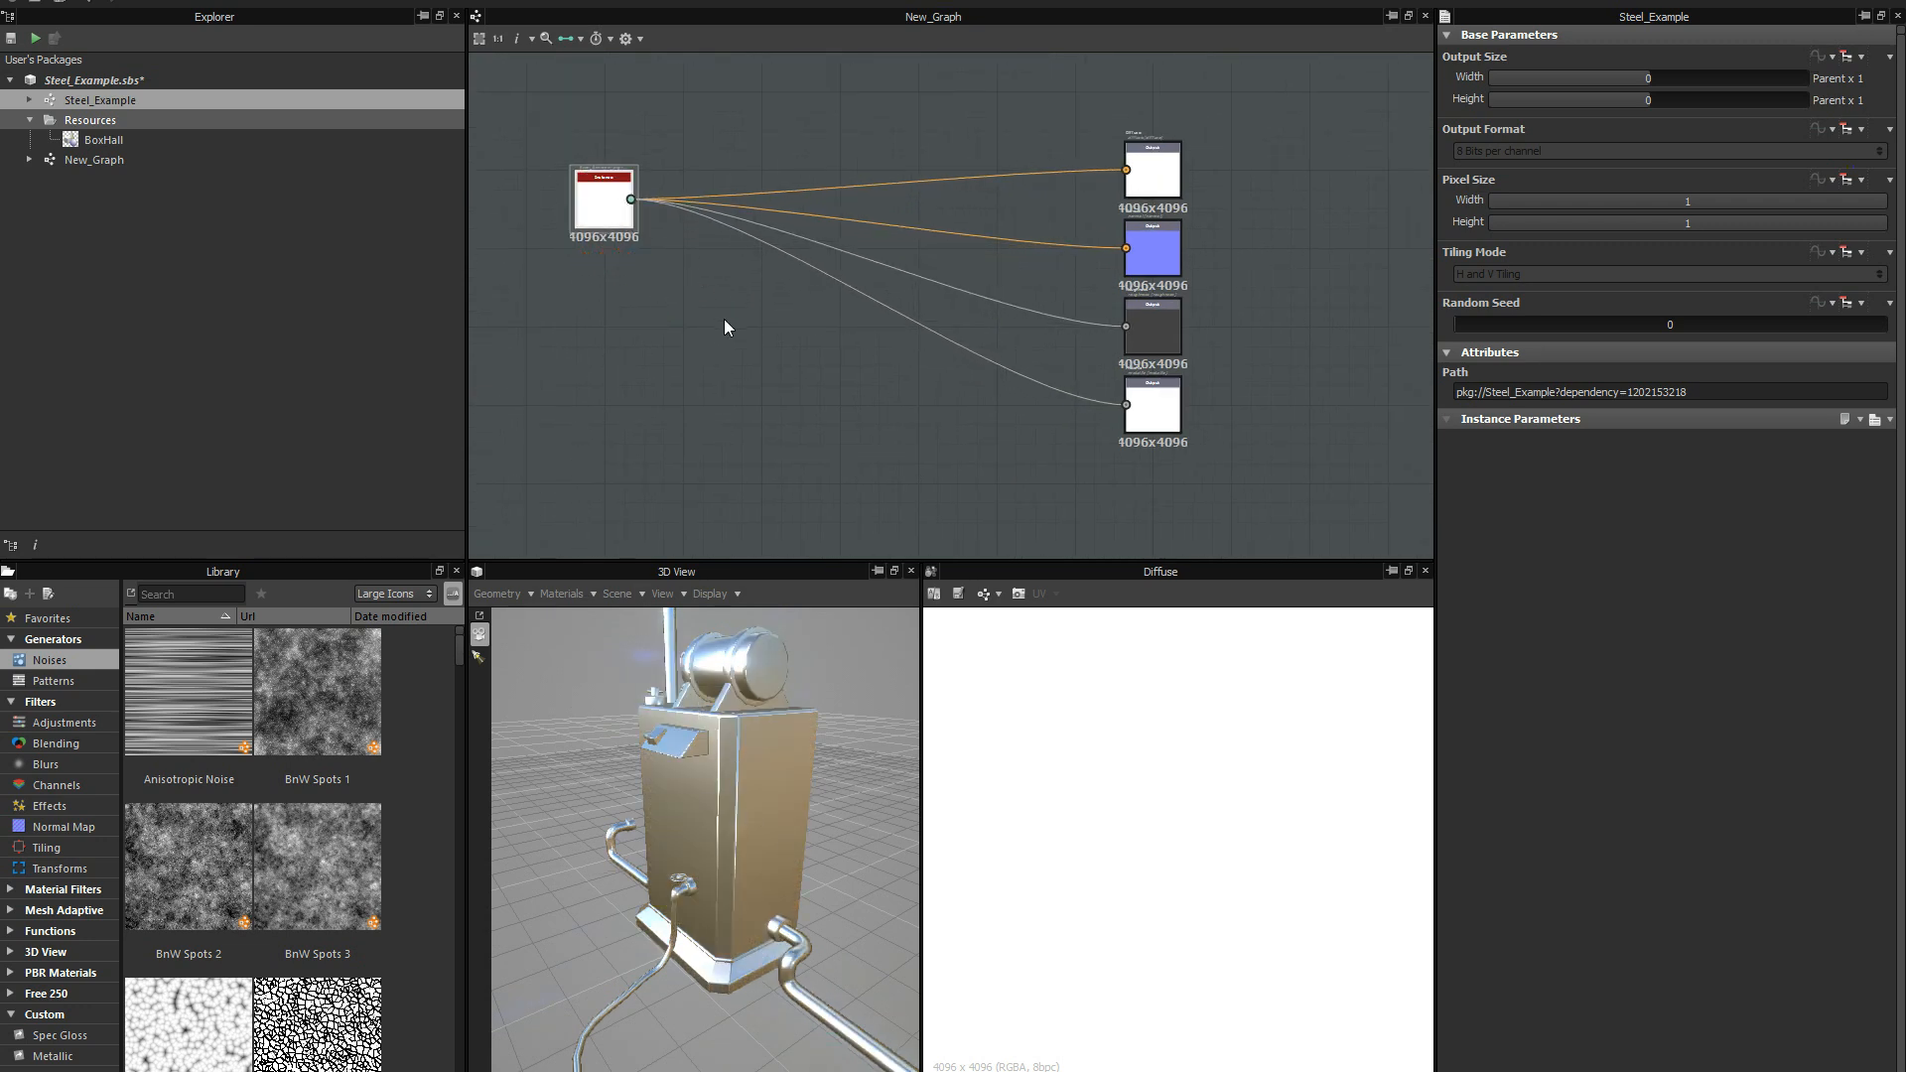
{"action": "scroll", "coordinate": [728, 325], "scroll_direction": "down", "scroll_amount": 1}
{"action": "middle_click_drag", "start_coordinate": [801, 379], "coordinate": [901, 380]}
{"action": "scroll", "coordinate": [743, 330], "scroll_direction": "up", "scroll_amount": 1}
{"action": "left_click_drag", "start_coordinate": [729, 208], "coordinate": [686, 264]}
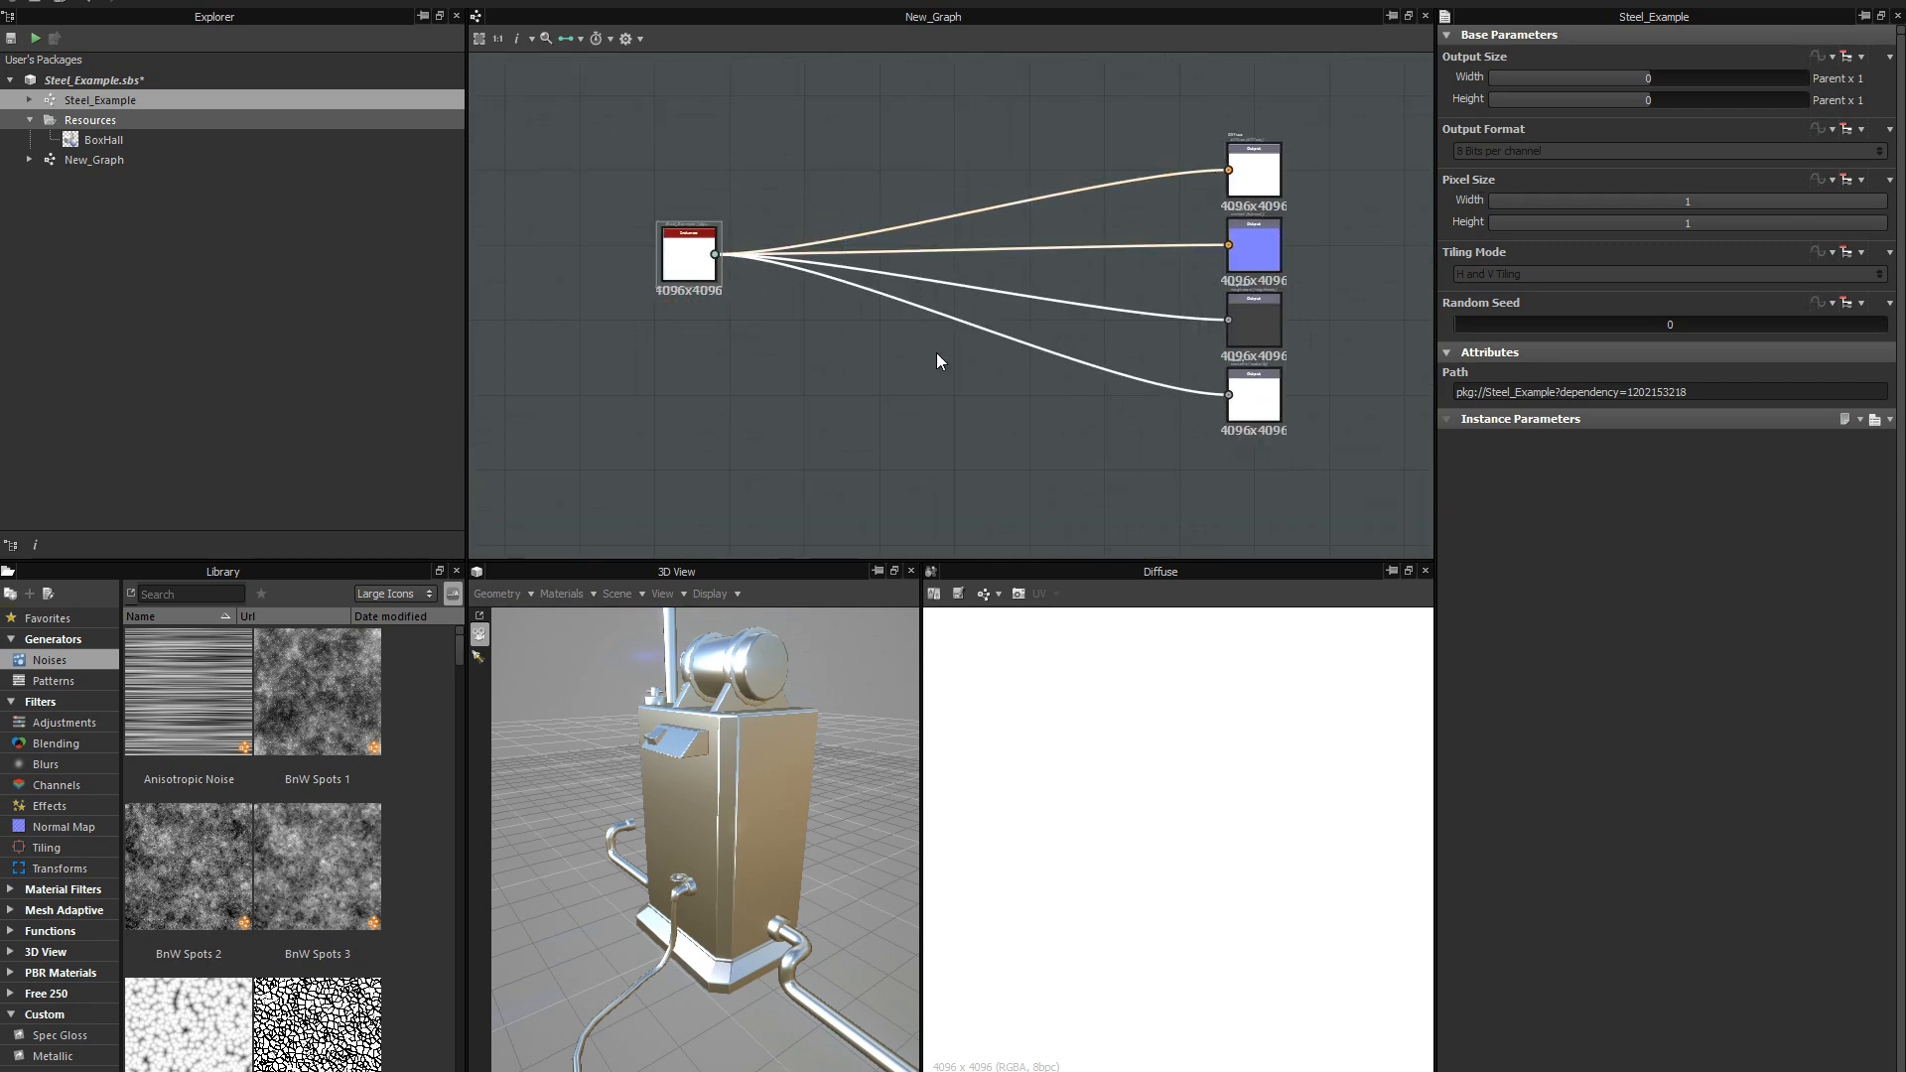
Delete all links between the Steel_Example instance and the four outputs, keeping the nodes in place.
{"action": "key", "text": "Delete"}
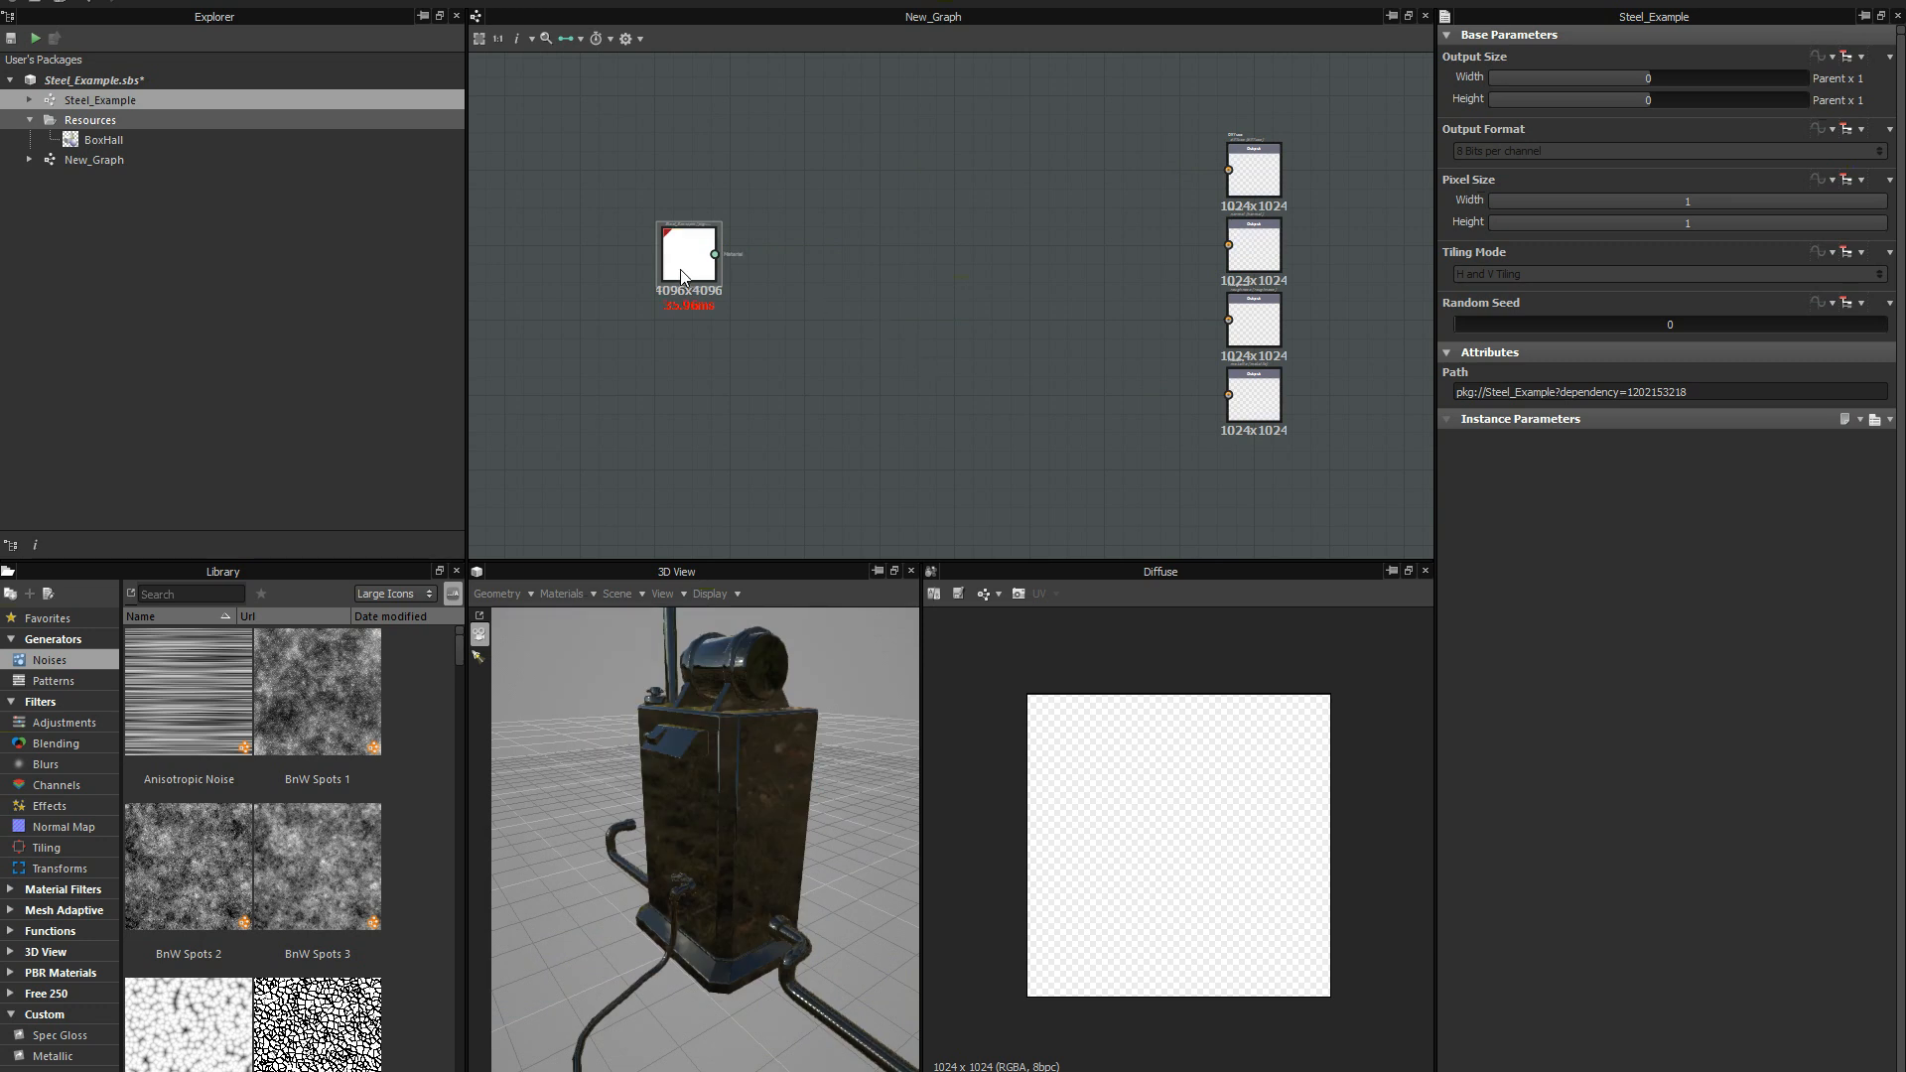
{"action": "left_click_drag", "start_coordinate": [684, 262], "coordinate": [640, 312]}
{"action": "scroll", "coordinate": [751, 319], "scroll_direction": "down", "scroll_amount": 1}
{"action": "middle_click_drag", "start_coordinate": [741, 343], "coordinate": [741, 287]}
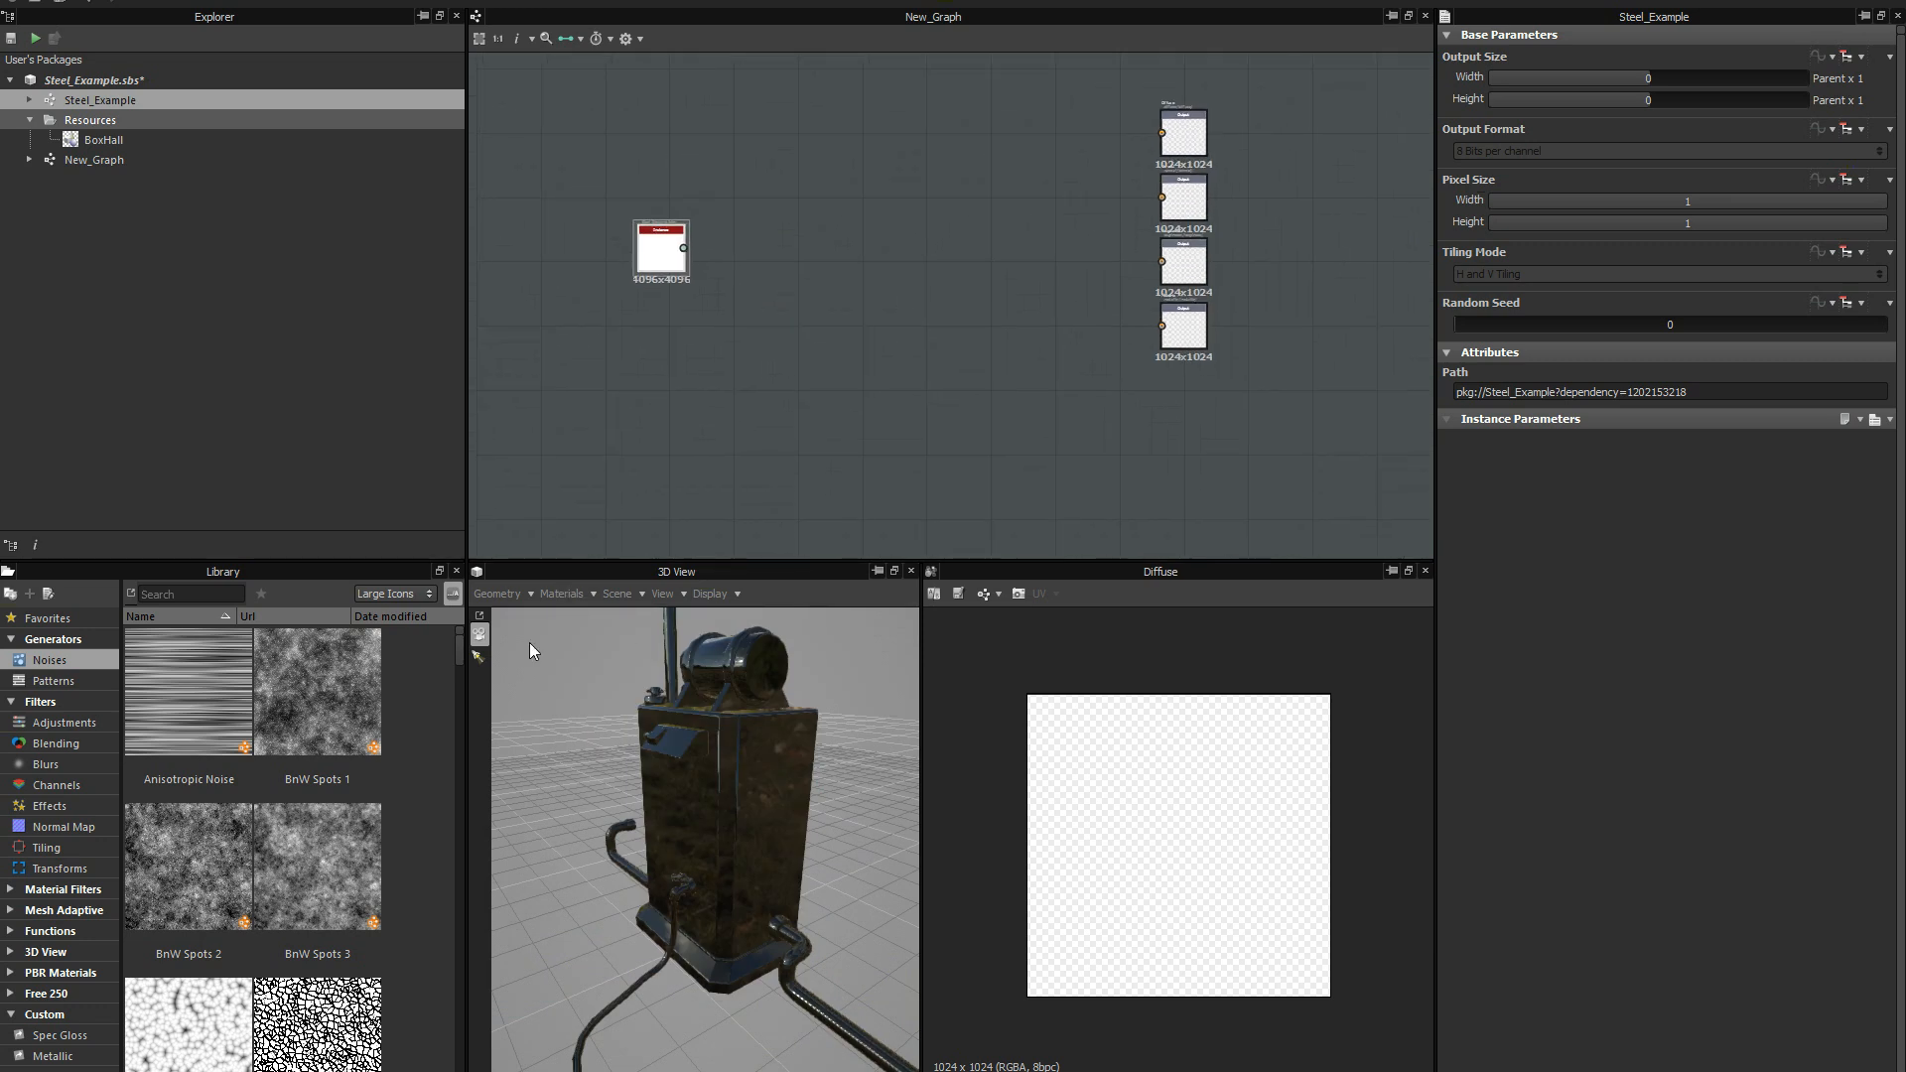
Browse the custom Metallic materials in the library.
{"action": "left_click", "coordinate": [69, 1056]}
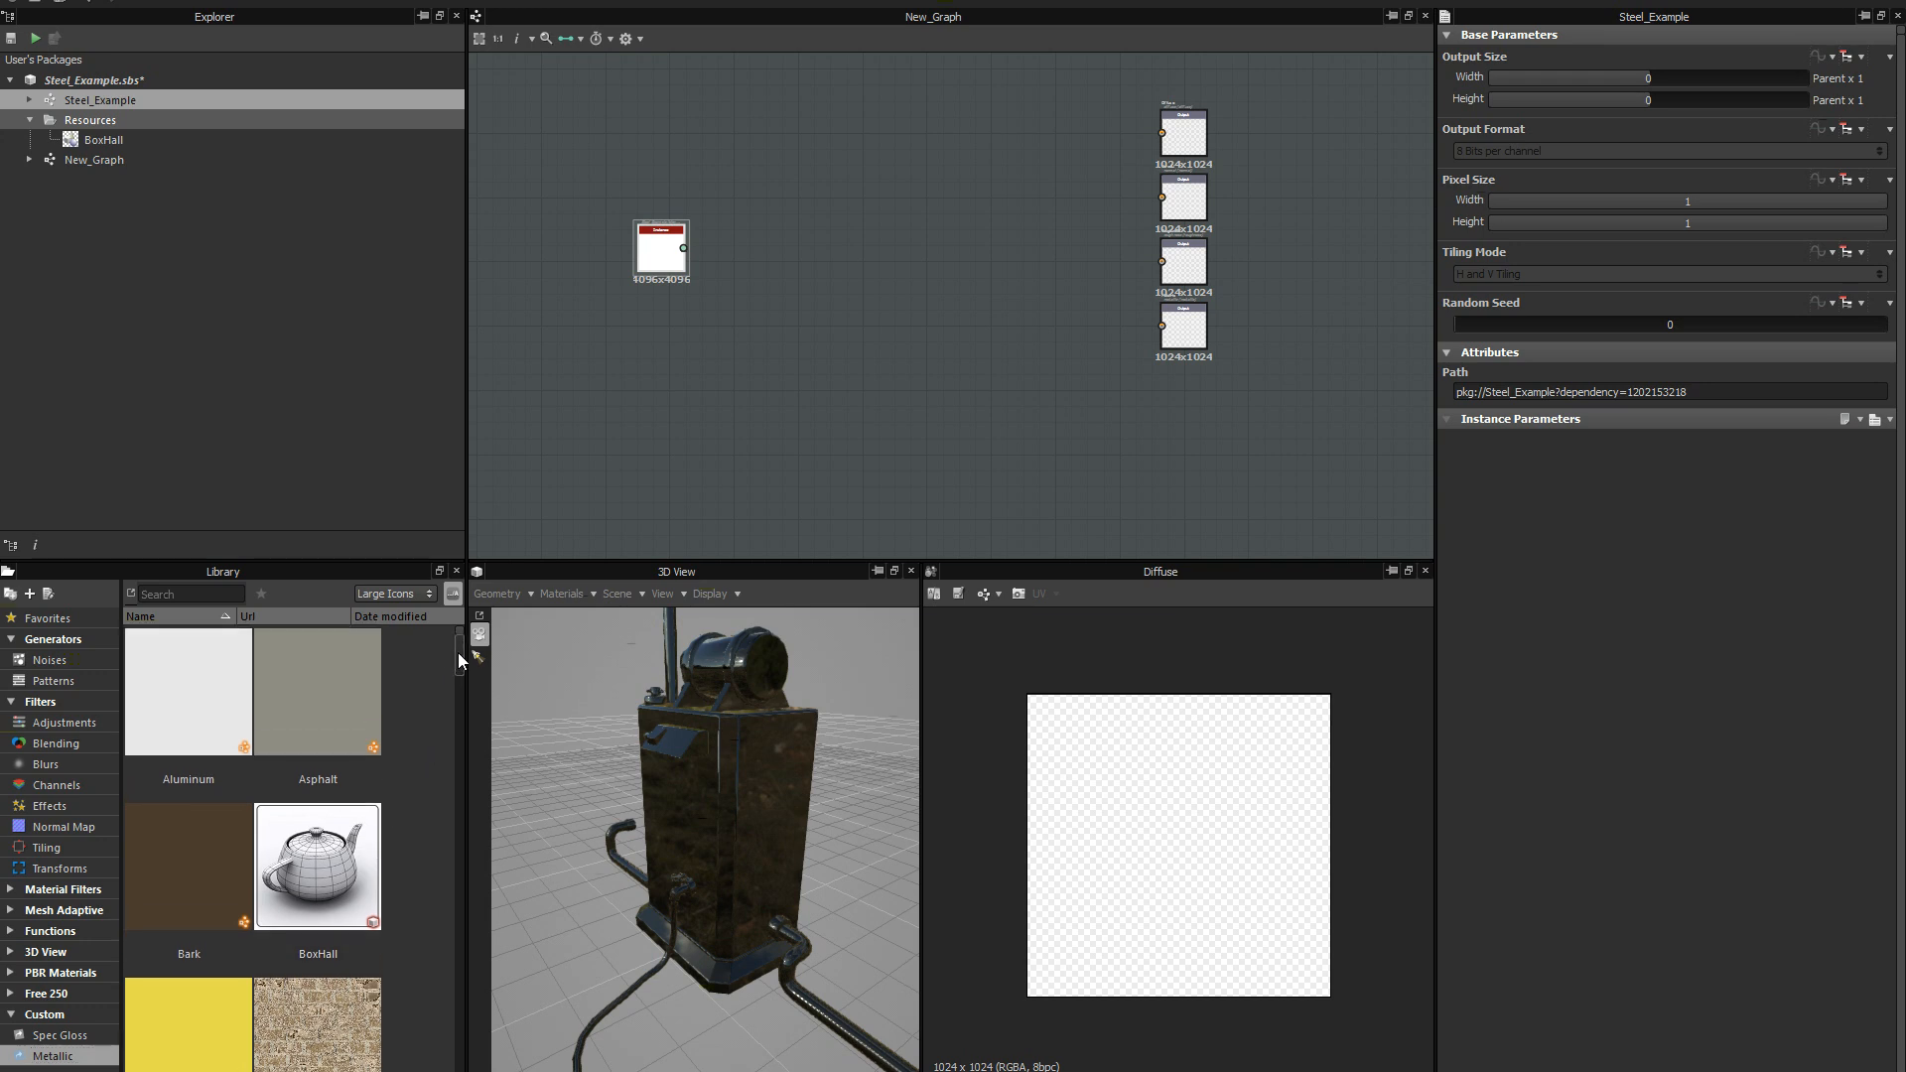
{"action": "left_click_drag", "start_coordinate": [456, 658], "coordinate": [431, 736]}
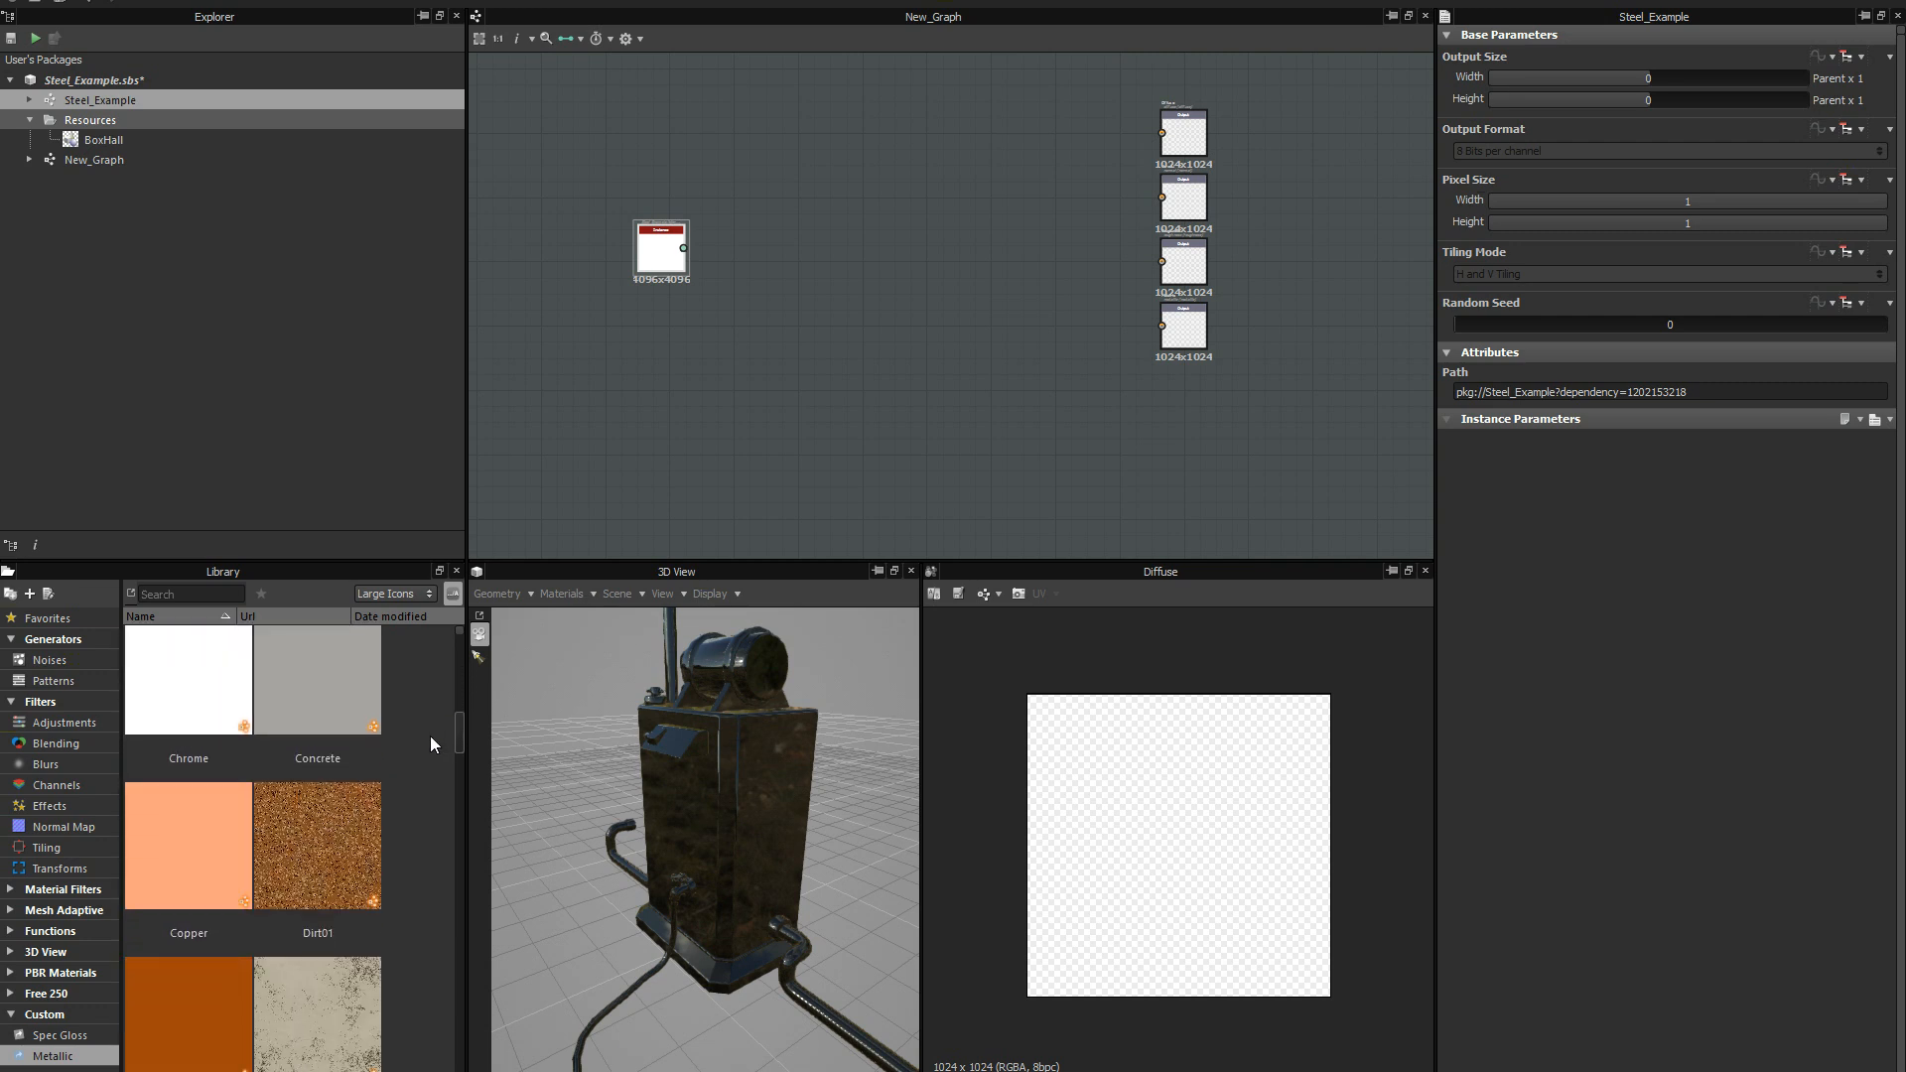
{"action": "left_click_drag", "start_coordinate": [319, 851], "coordinate": [712, 365]}
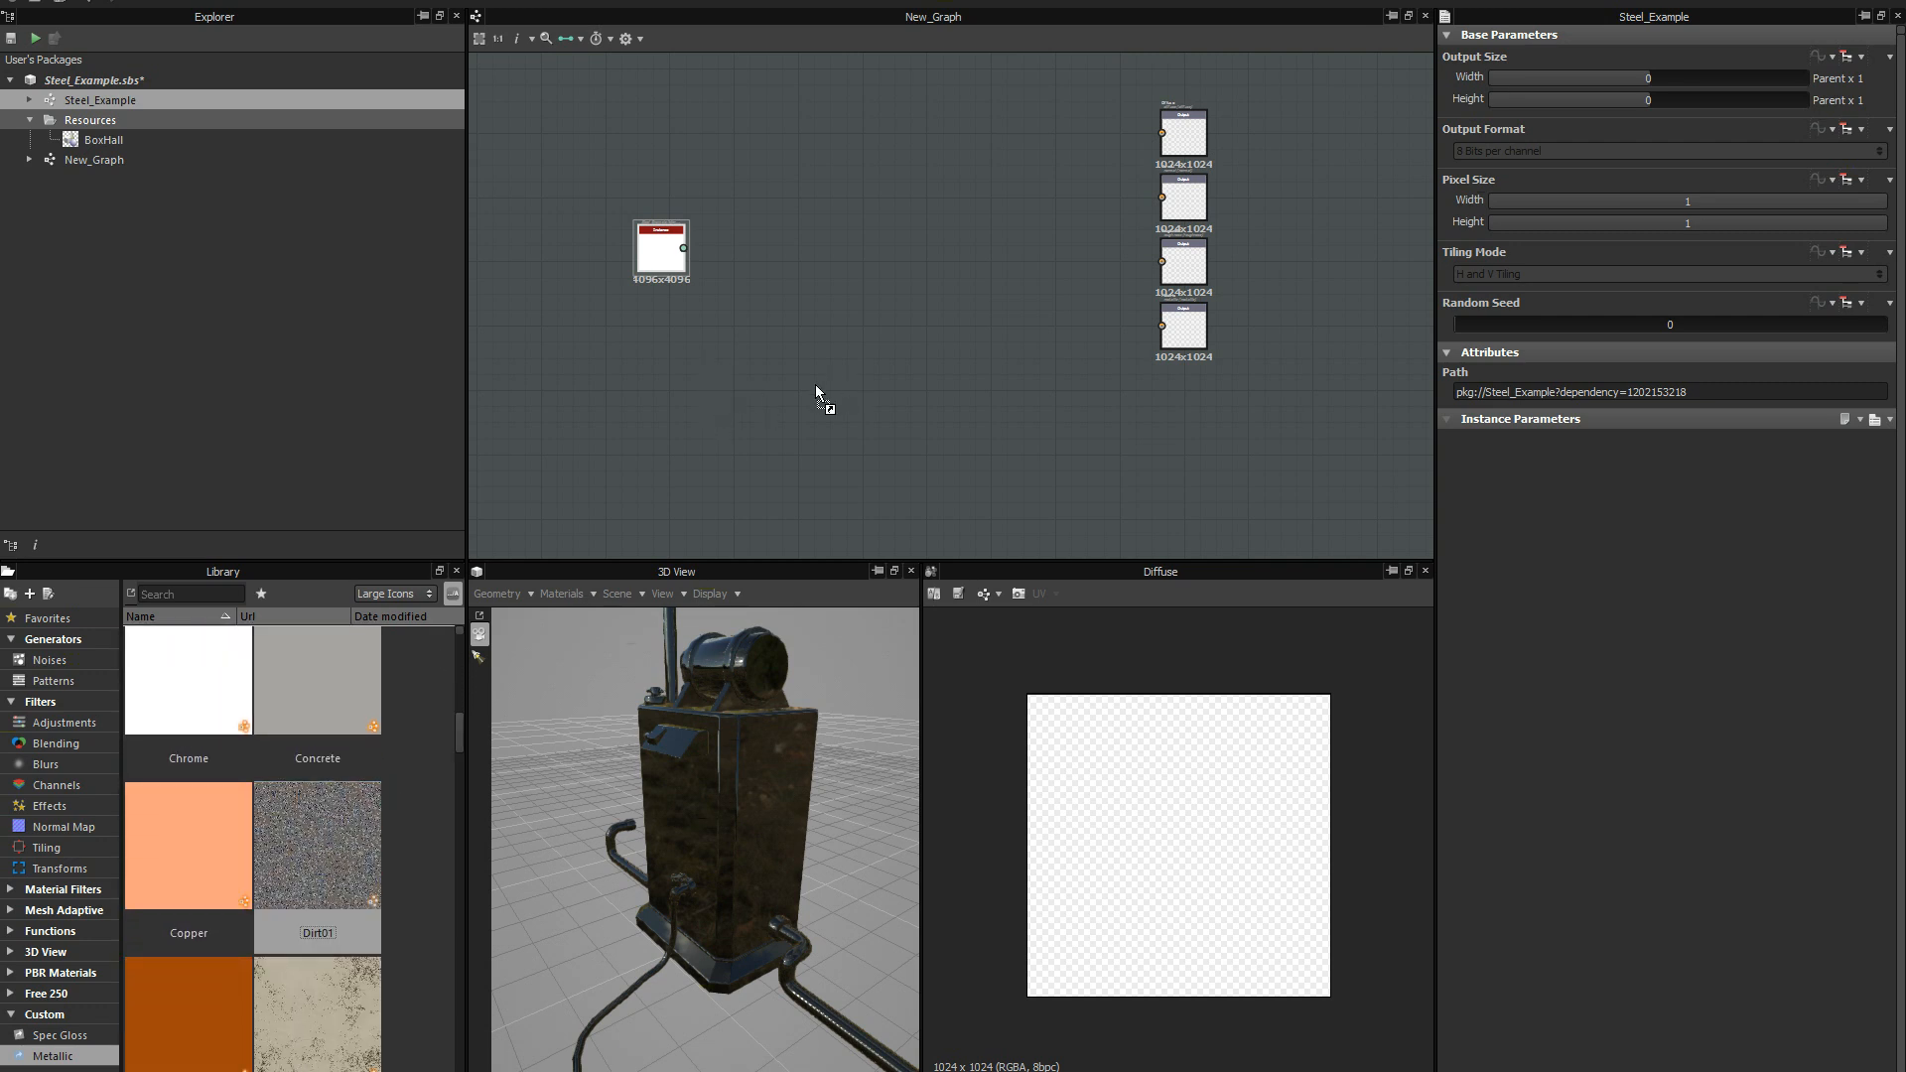
{"action": "left_click_drag", "start_coordinate": [358, 847], "coordinate": [703, 440]}
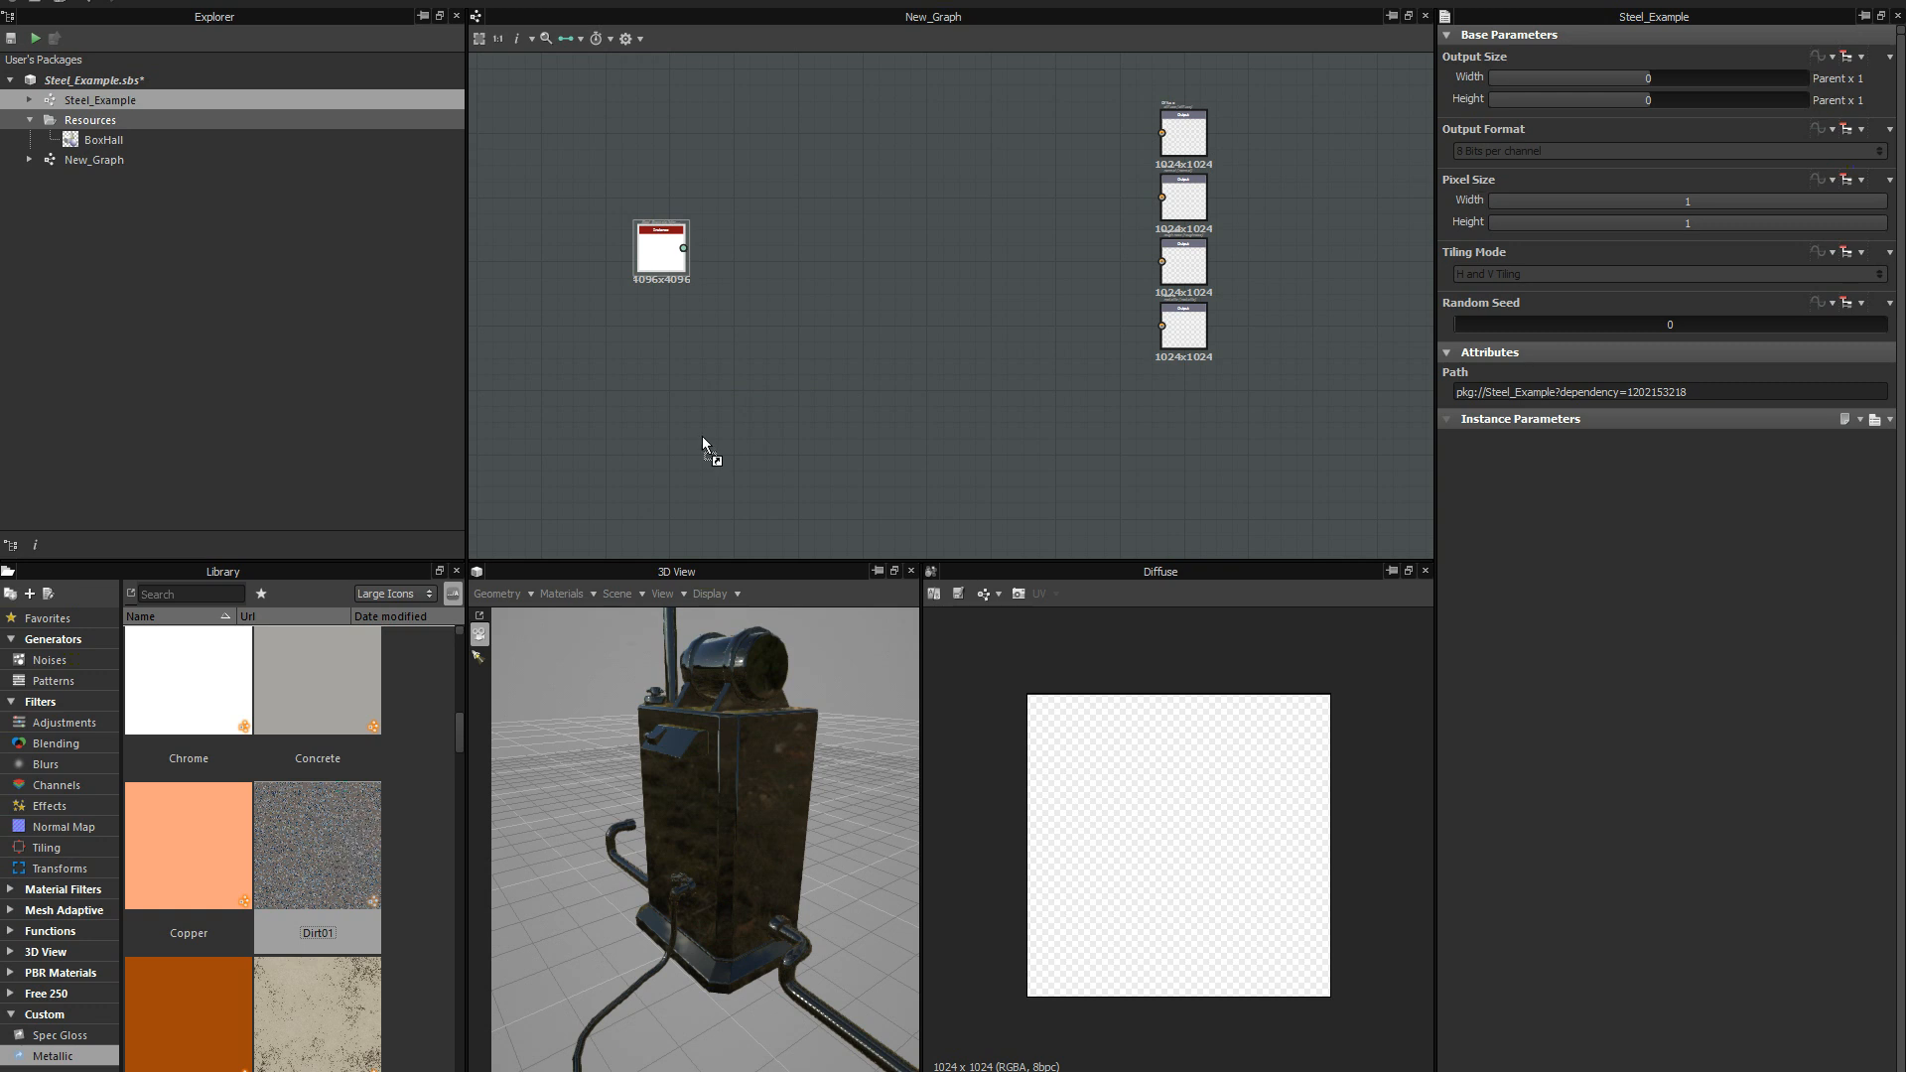
{"action": "left_click_drag", "start_coordinate": [724, 409], "coordinate": [723, 413]}
{"action": "left_click", "coordinate": [728, 386]}
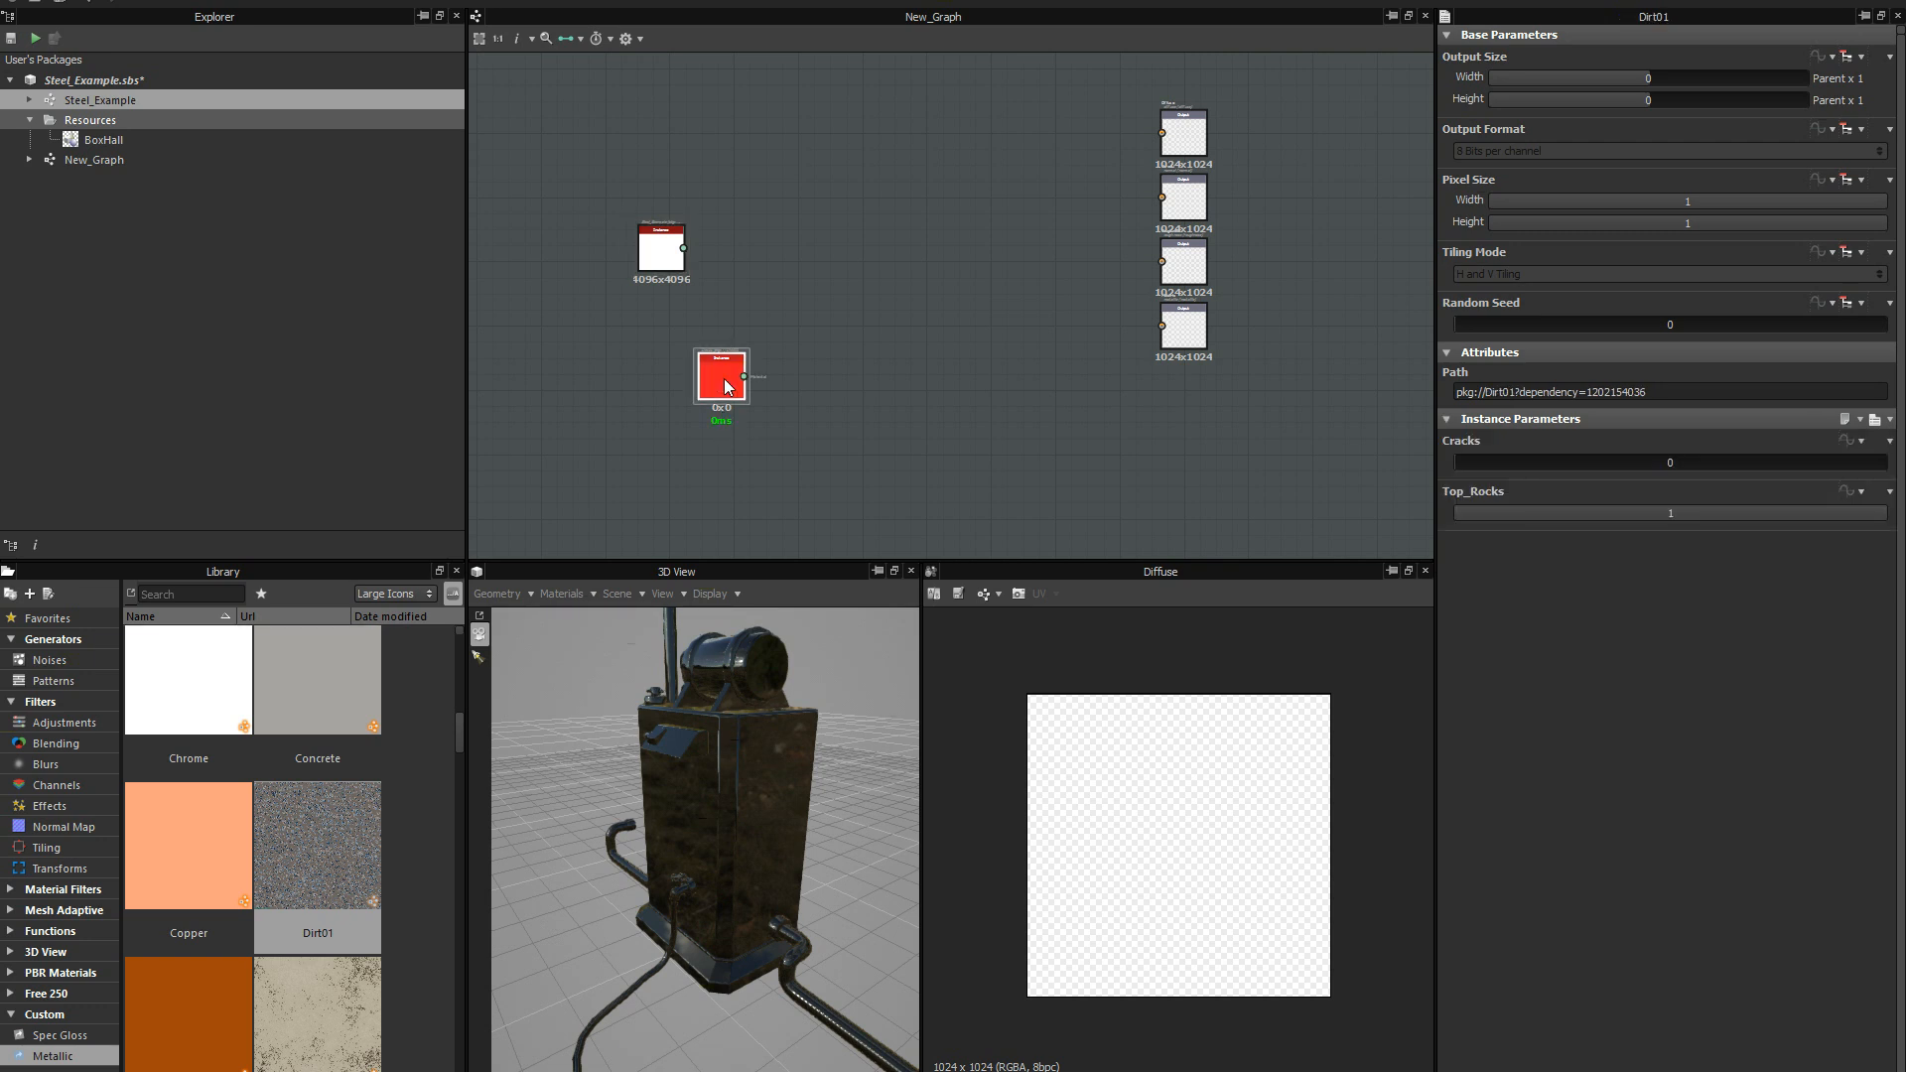
{"action": "key", "text": "Delete"}
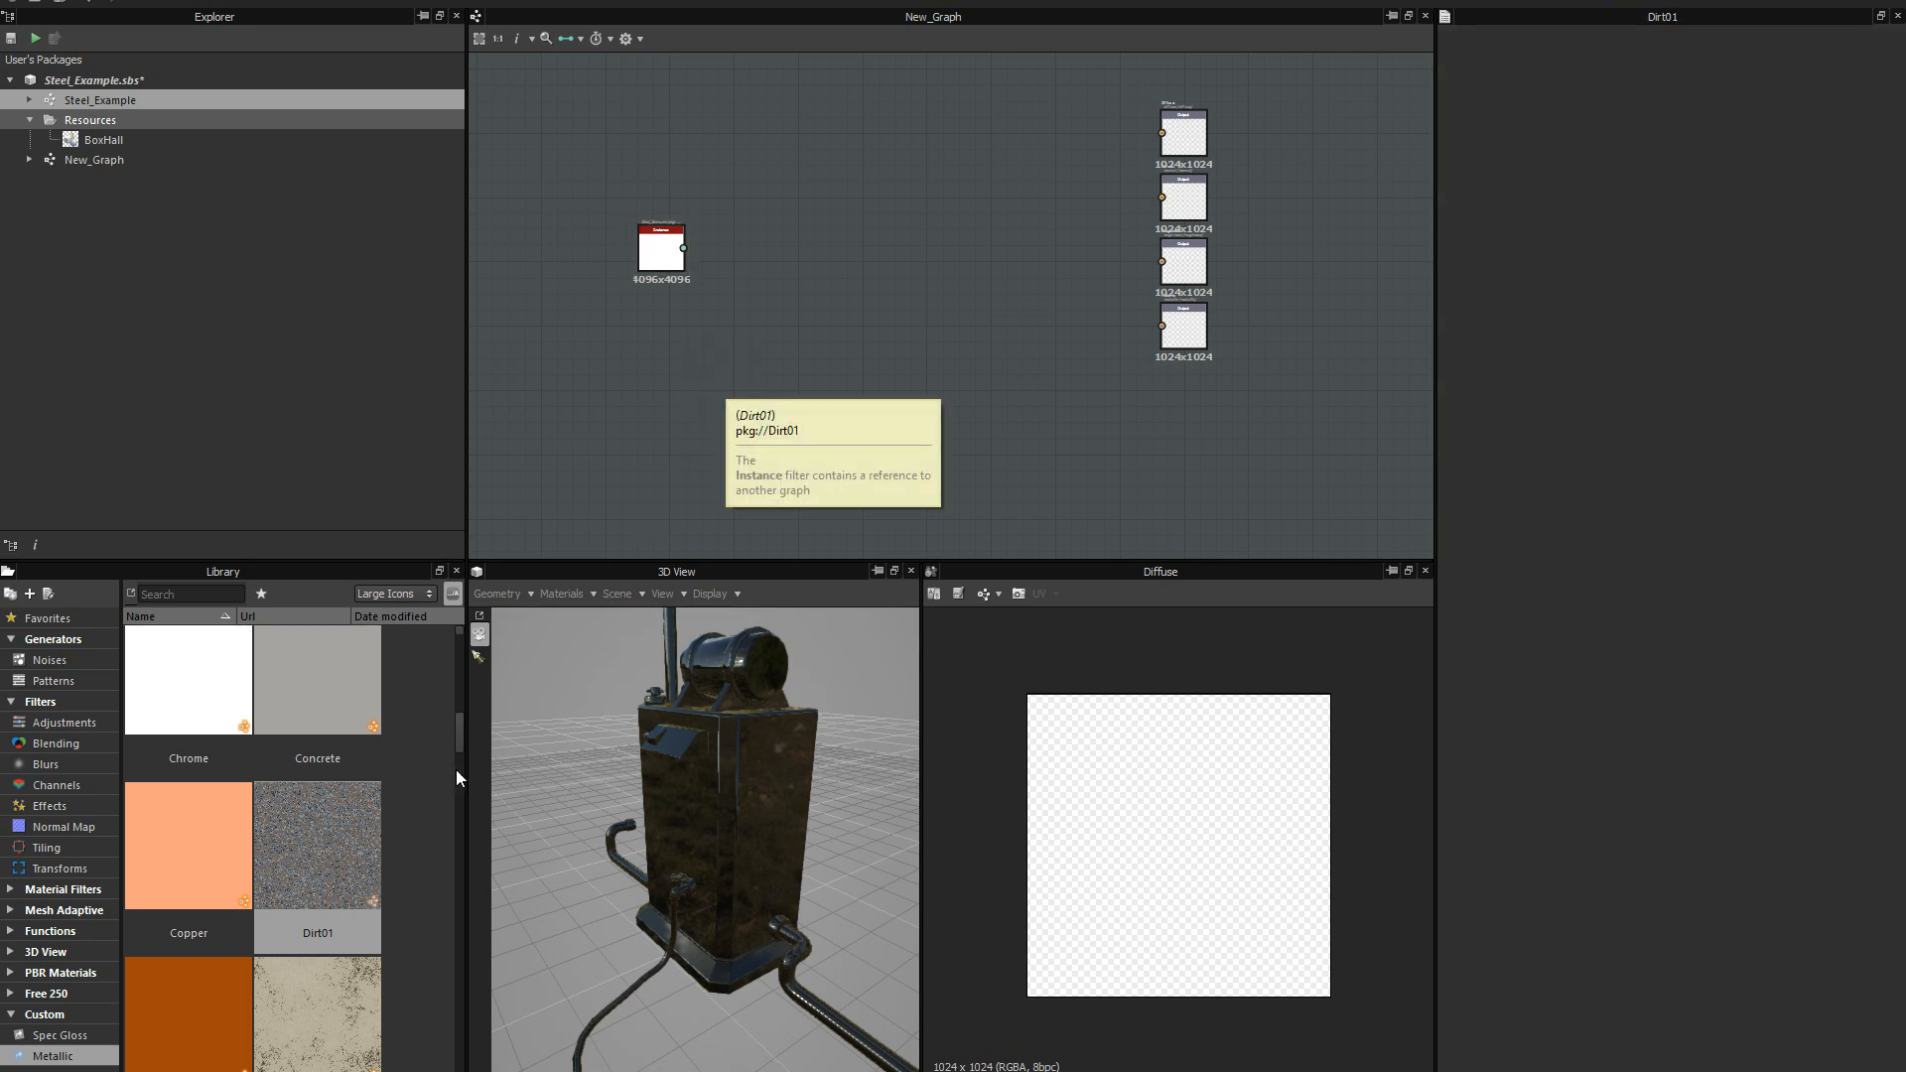
Add the Earth material from the Metallic library to New_Graph as an instance node below the Steel_Example instance.
{"action": "left_click_drag", "start_coordinate": [458, 733], "coordinate": [448, 769]}
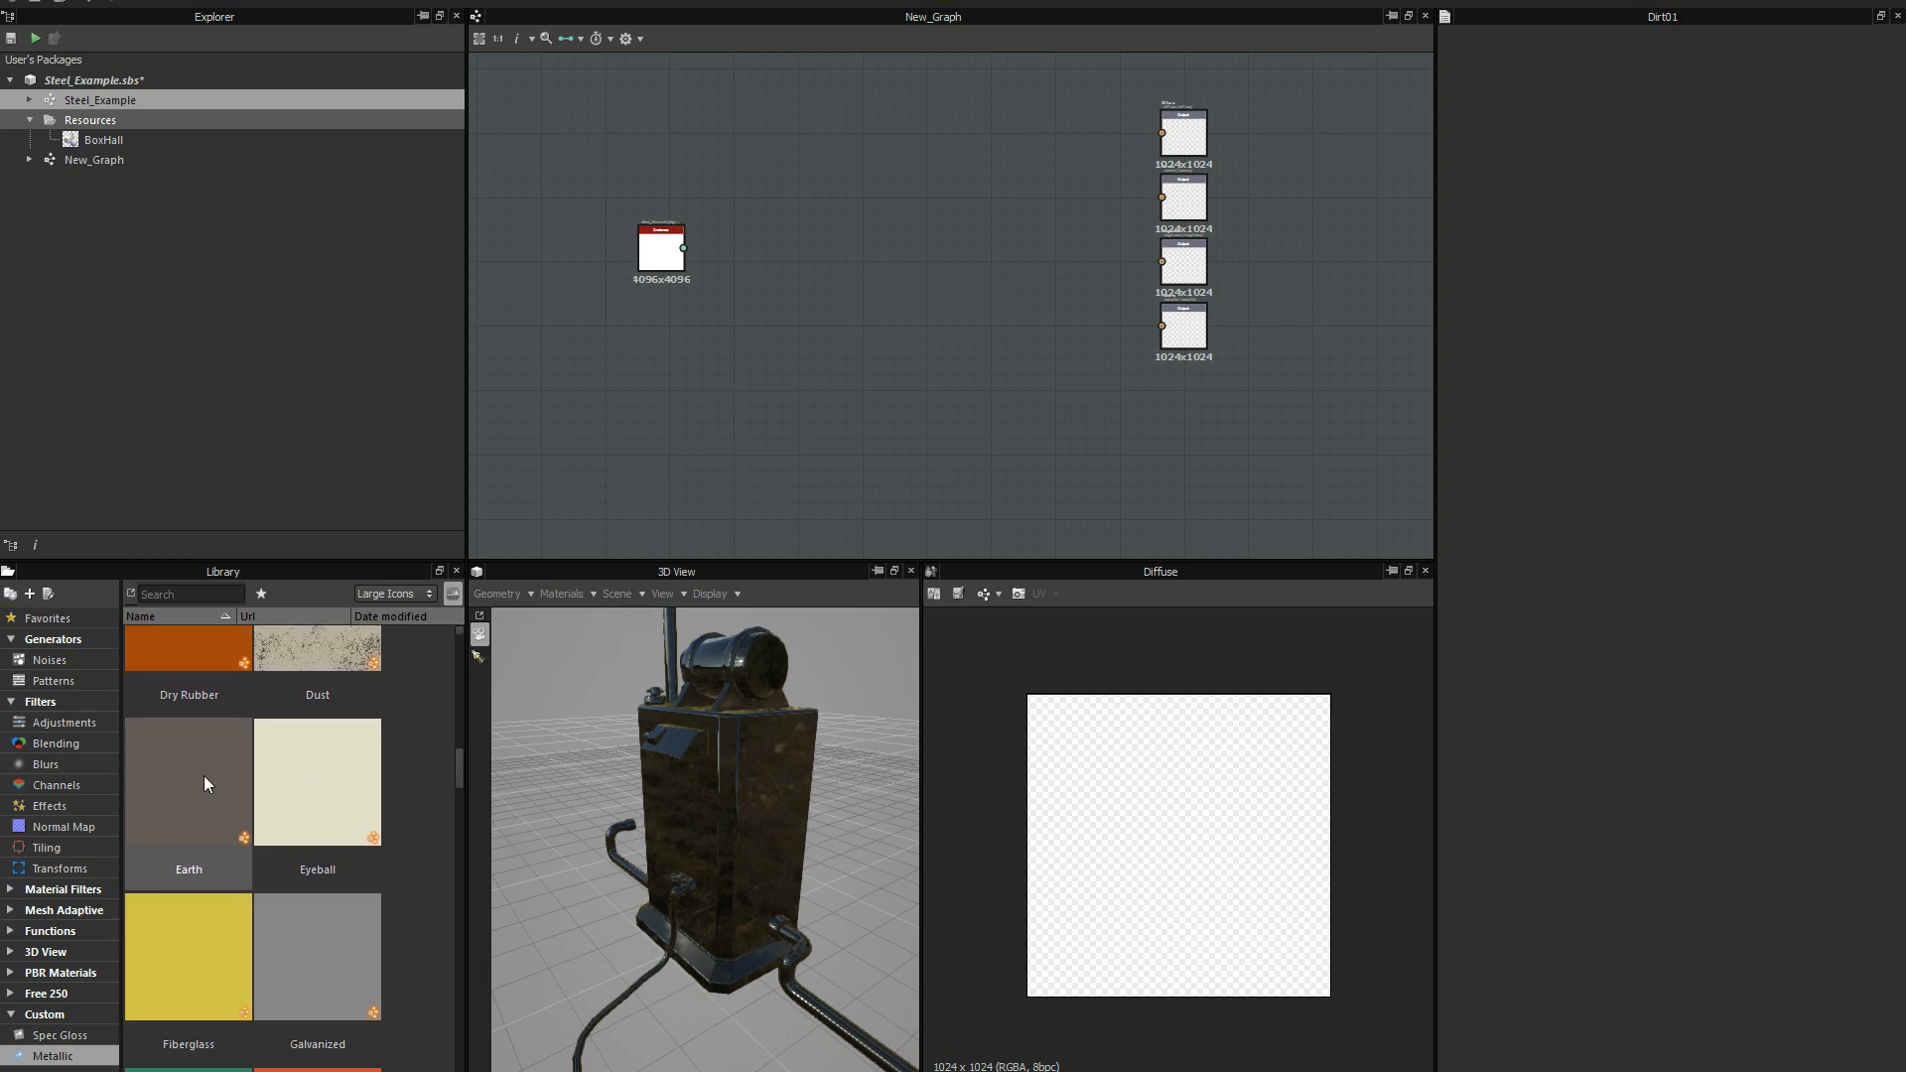
{"action": "left_click_drag", "start_coordinate": [194, 797], "coordinate": [659, 420]}
{"action": "scroll", "coordinate": [707, 437], "scroll_direction": "up", "scroll_amount": 3}
{"action": "left_click_drag", "start_coordinate": [602, 171], "coordinate": [651, 180]}
{"action": "scroll", "coordinate": [812, 228], "scroll_direction": "down", "scroll_amount": 2}
{"action": "middle_click_drag", "start_coordinate": [776, 410], "coordinate": [718, 482]}
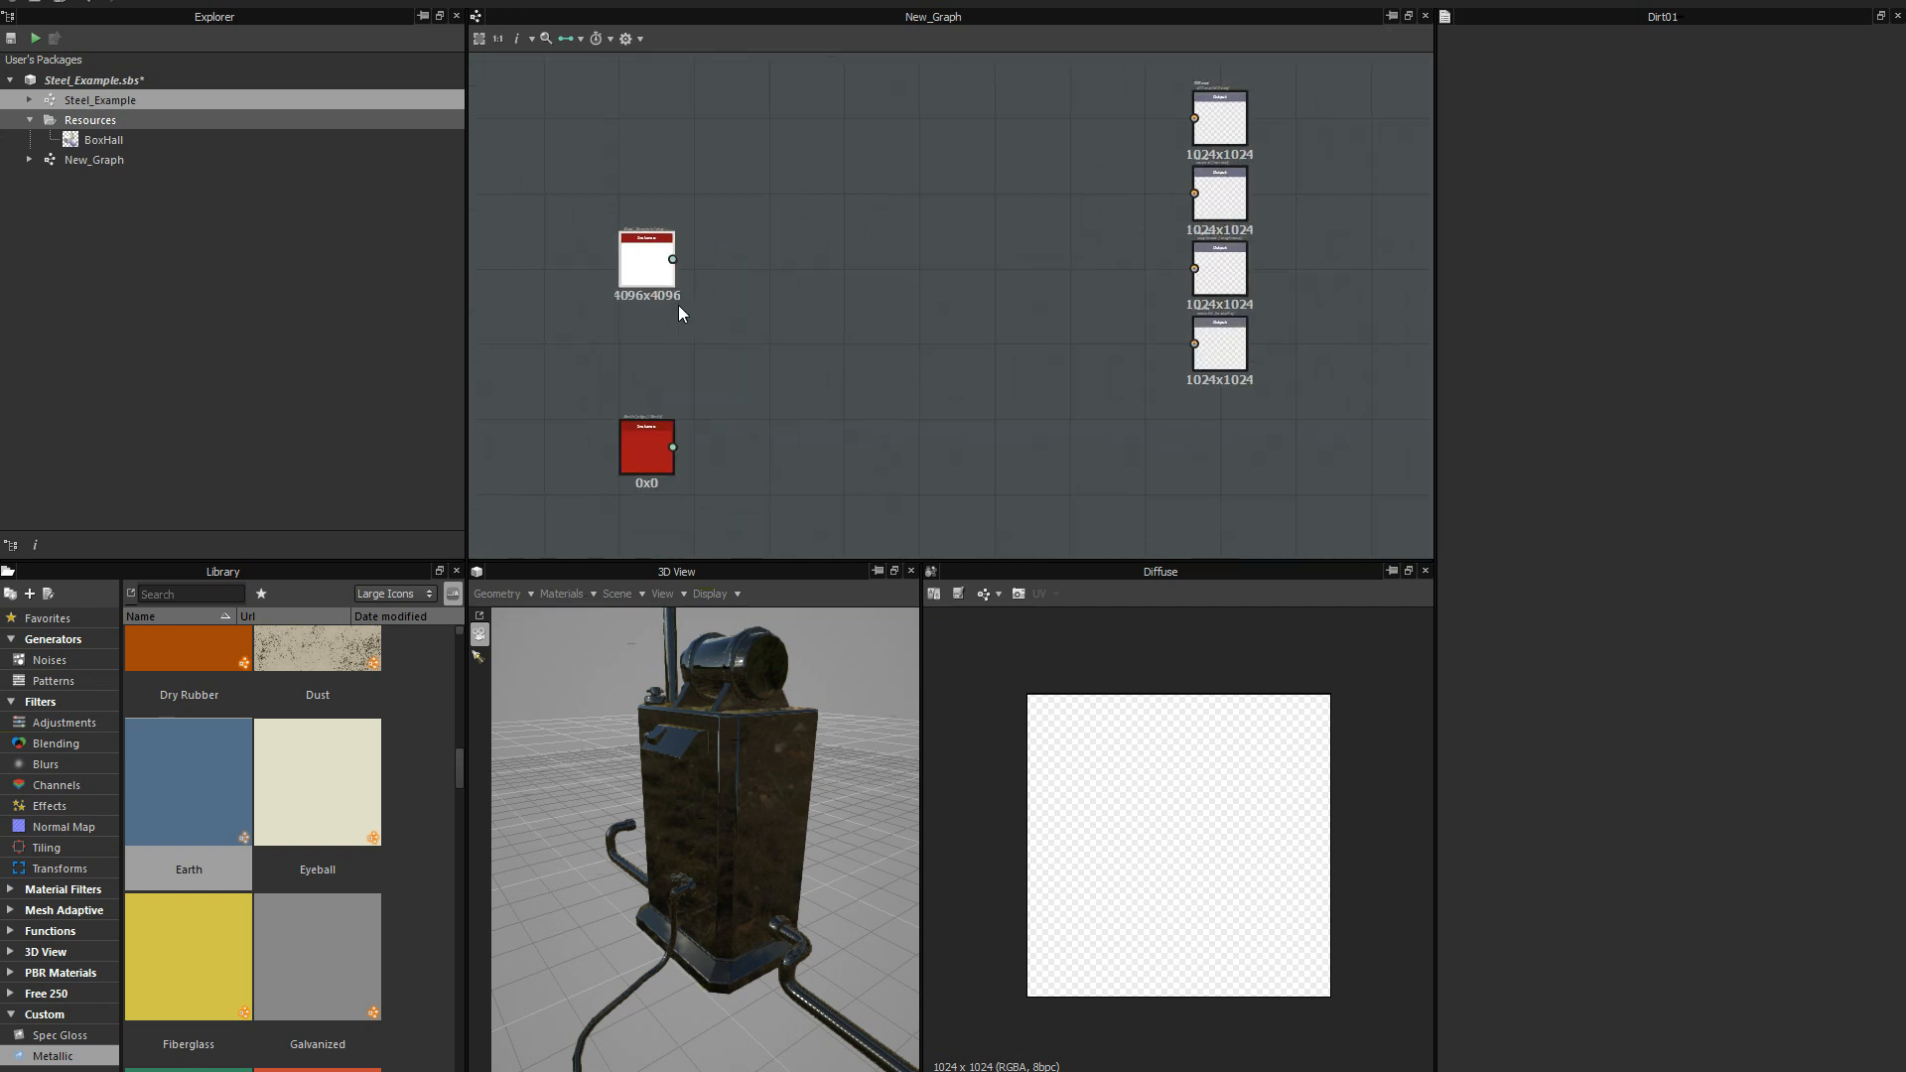
Arrange the Steel_Example and Earth instance nodes roughly in a column, one above the other, with space before the outputs.
{"action": "left_click_drag", "start_coordinate": [641, 252], "coordinate": [627, 234]}
{"action": "left_click_drag", "start_coordinate": [646, 443], "coordinate": [627, 397]}
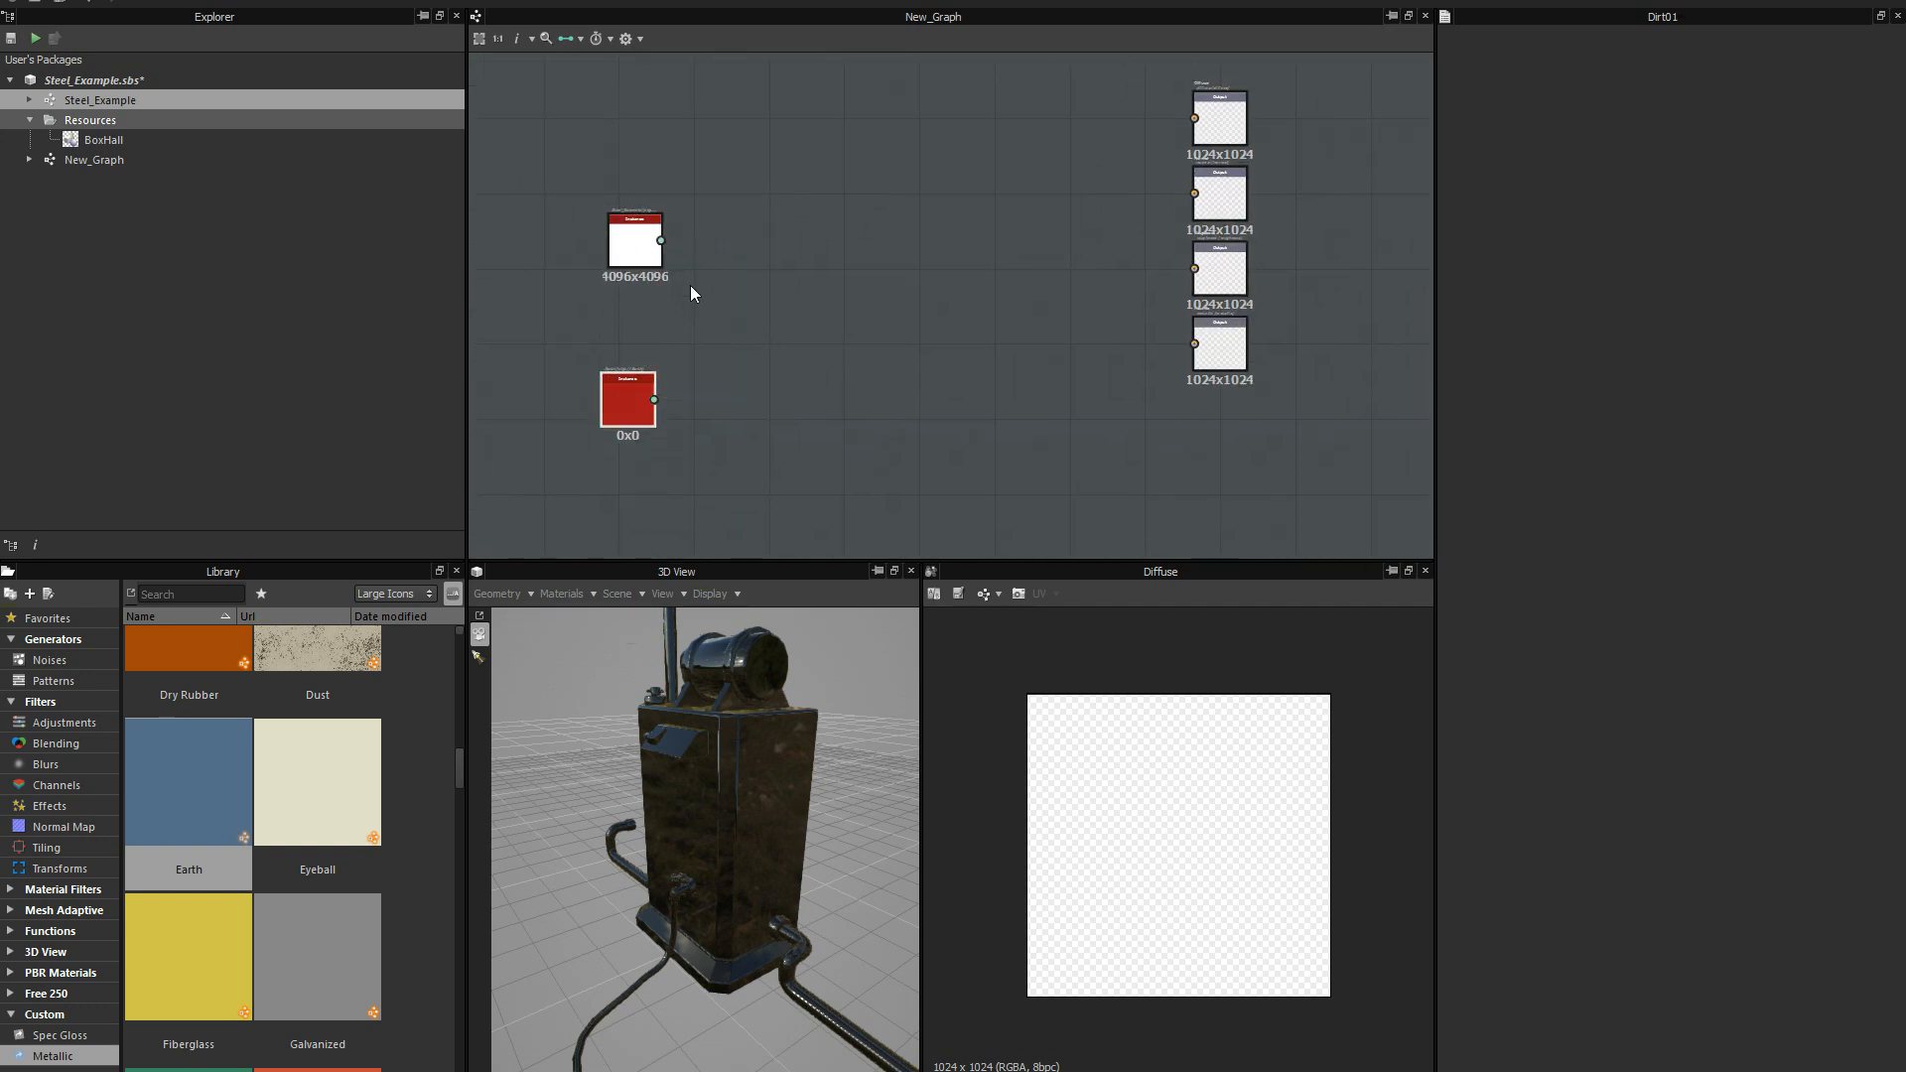
{"action": "scroll", "coordinate": [691, 308], "scroll_direction": "up", "scroll_amount": 1}
{"action": "middle_click_drag", "start_coordinate": [691, 311], "coordinate": [649, 284]}
{"action": "mouse_move", "coordinate": [576, 389]}
{"action": "left_mouse_down"}
{"action": "mouse_move", "coordinate": [621, 372]}
{"action": "mouse_move", "coordinate": [591, 381]}
{"action": "left_mouse_up"}
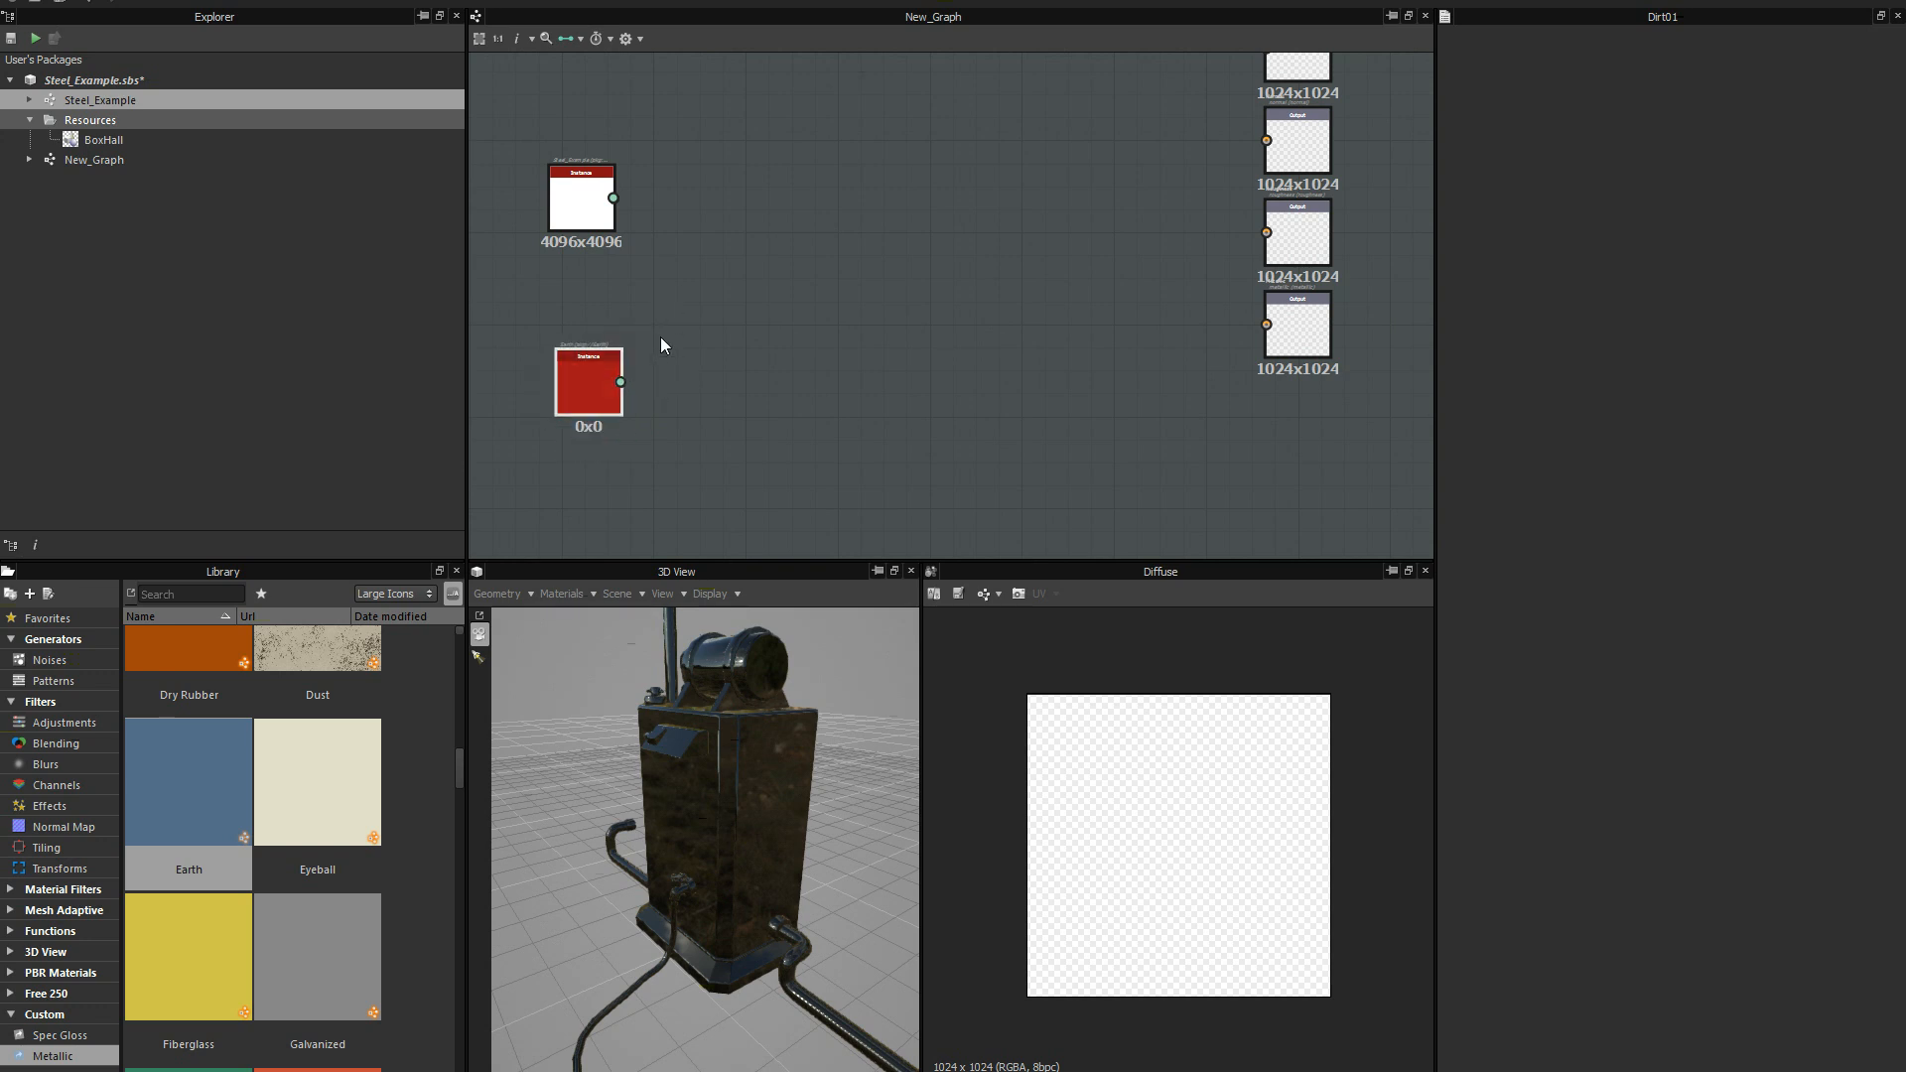
{"action": "scroll", "coordinate": [659, 337], "scroll_direction": "down", "scroll_amount": 1}
{"action": "middle_click_drag", "start_coordinate": [659, 336], "coordinate": [651, 374]}
{"action": "left_click_drag", "start_coordinate": [594, 389], "coordinate": [601, 389]}
{"action": "left_click_drag", "start_coordinate": [590, 261], "coordinate": [602, 255]}
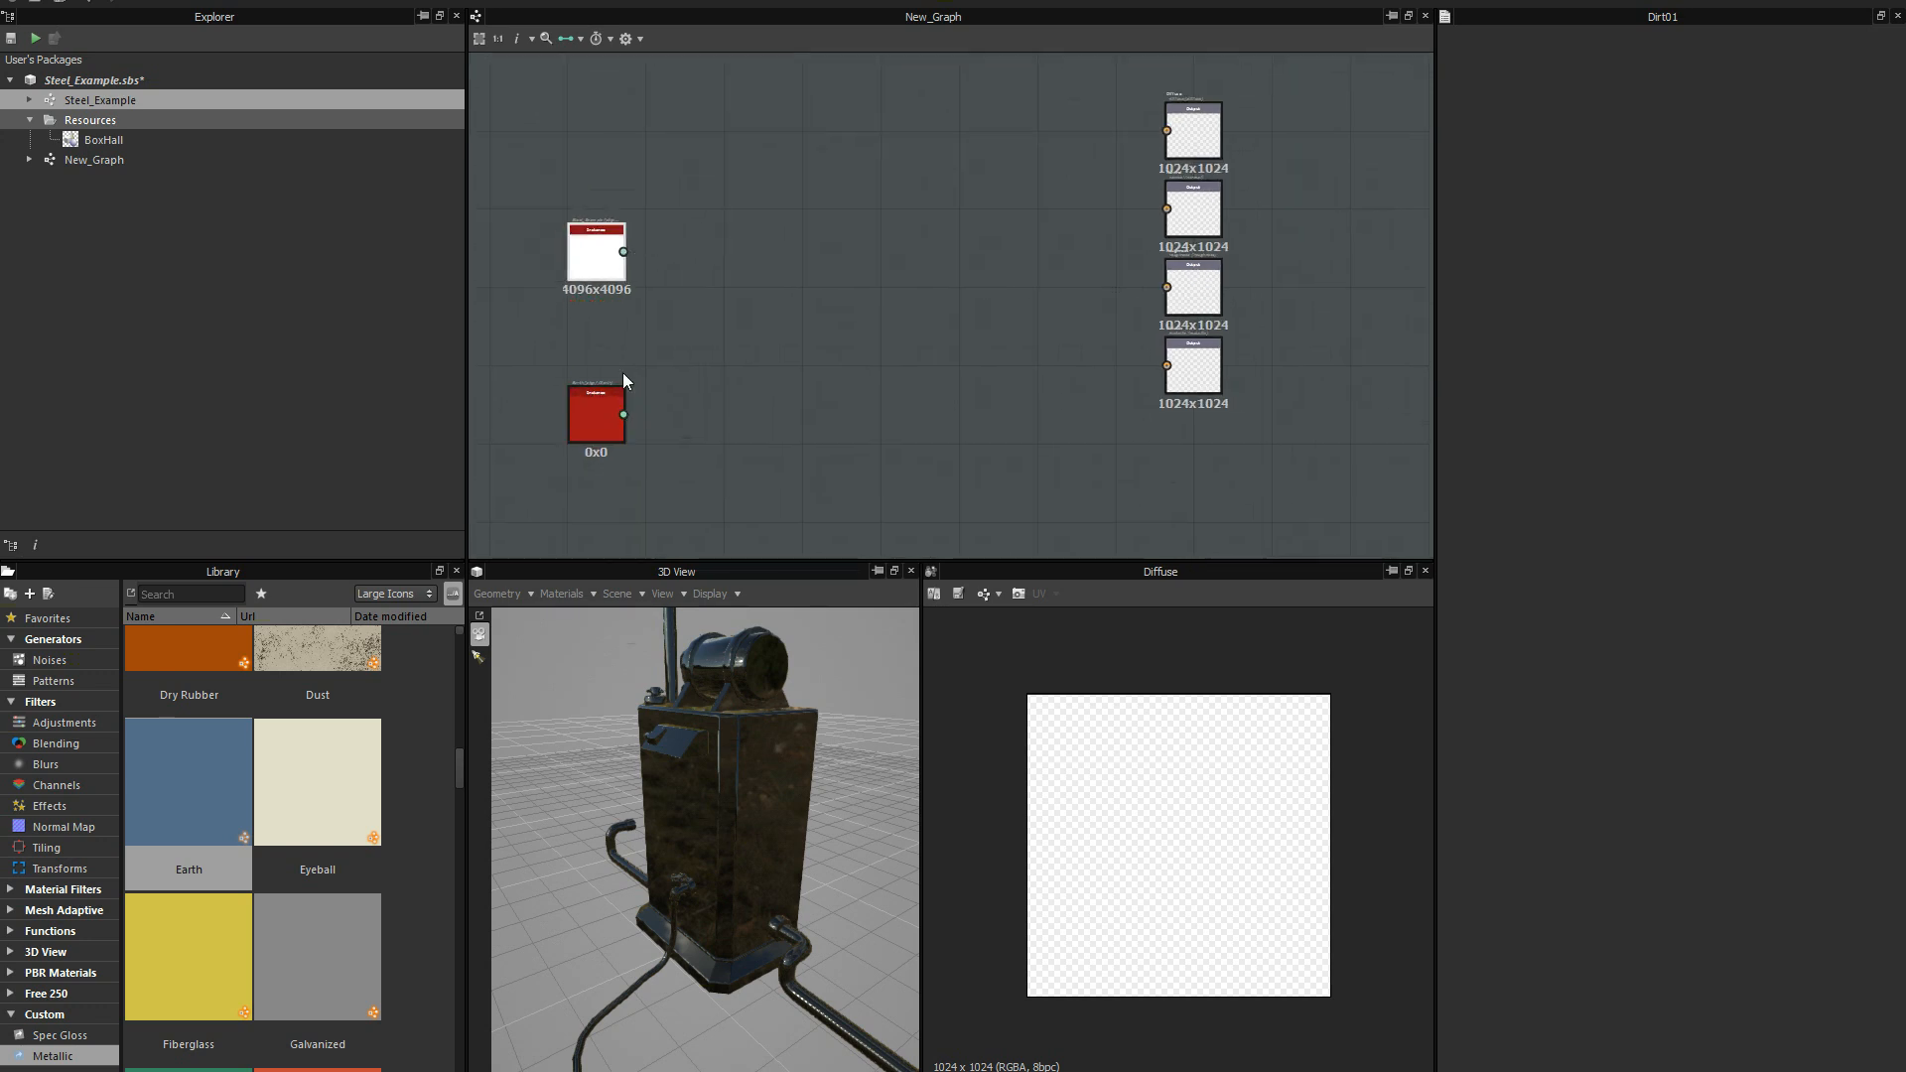
{"action": "left_click_drag", "start_coordinate": [597, 422], "coordinate": [604, 401]}
{"action": "mouse_move", "coordinate": [593, 254]}
{"action": "left_mouse_down"}
{"action": "mouse_move", "coordinate": [616, 282]}
{"action": "mouse_move", "coordinate": [627, 266]}
{"action": "left_mouse_up"}
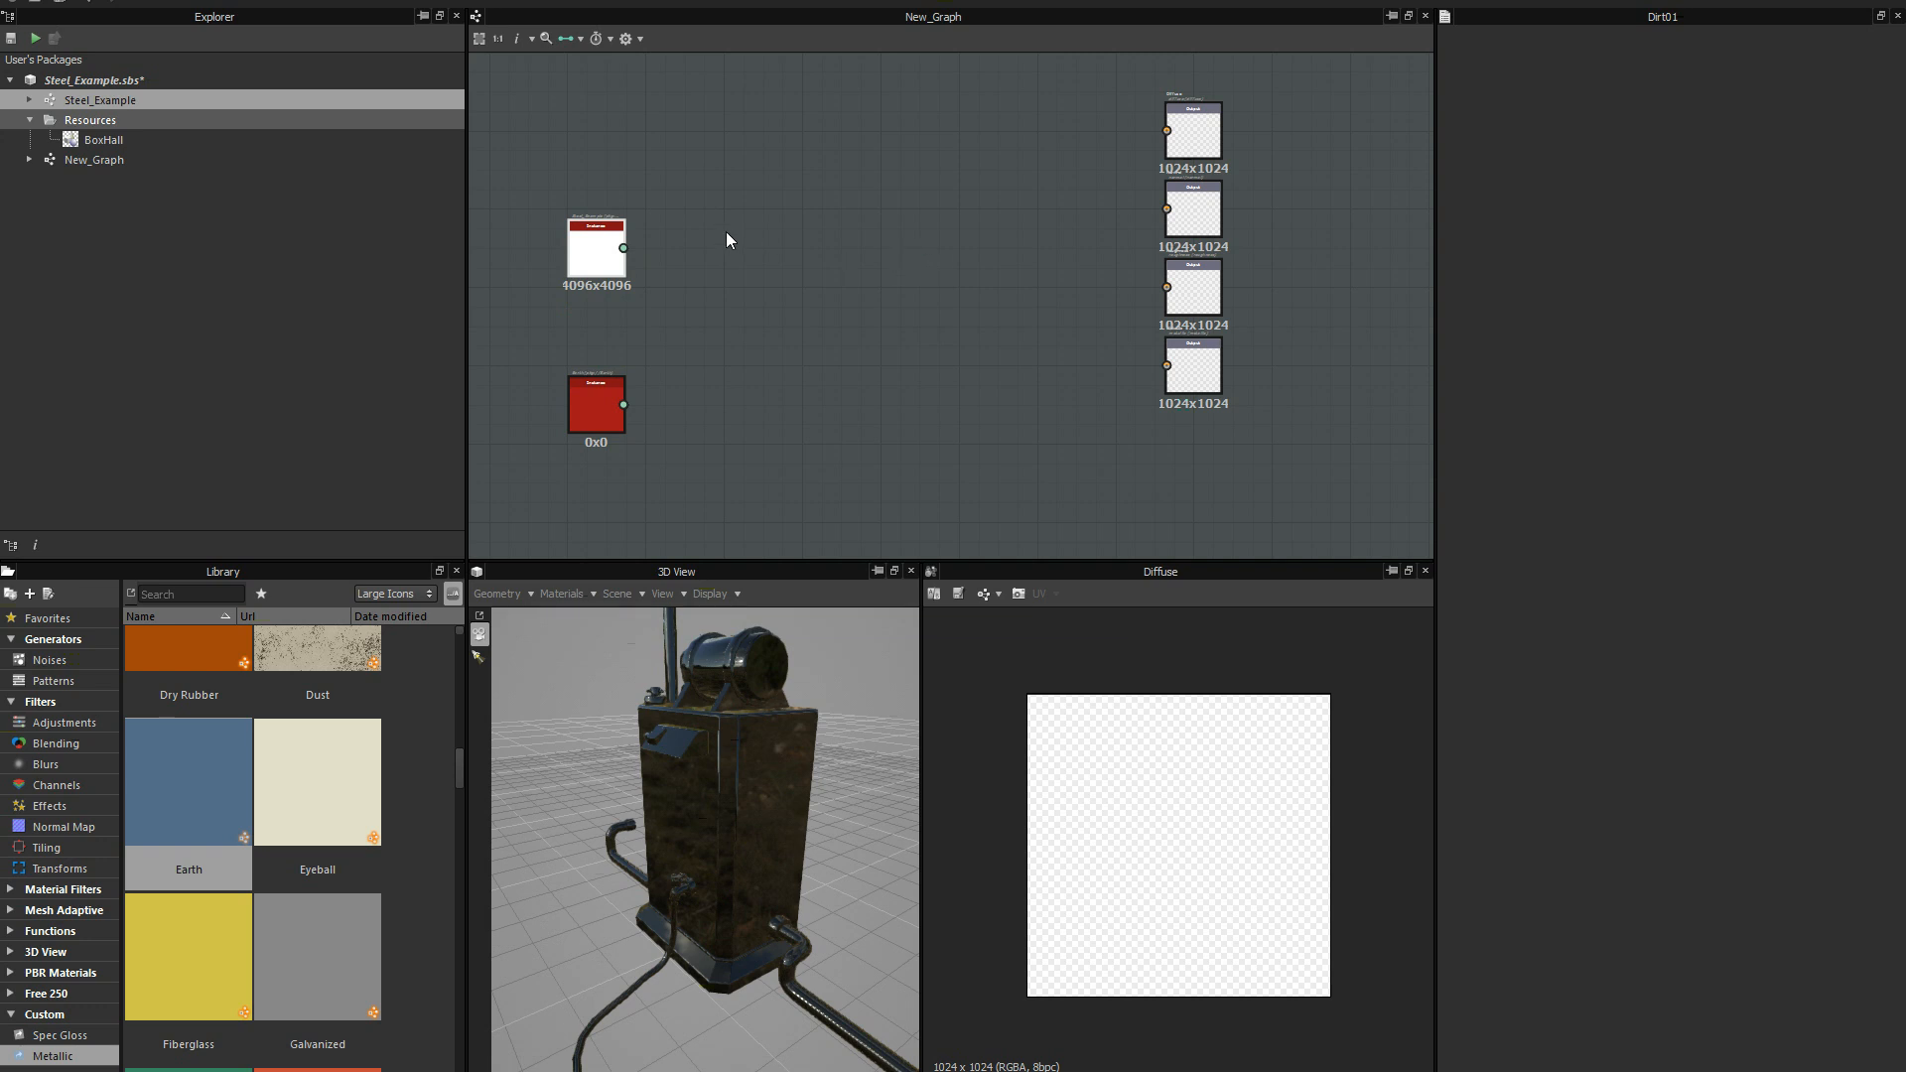
{"action": "left_click", "coordinate": [971, 265]}
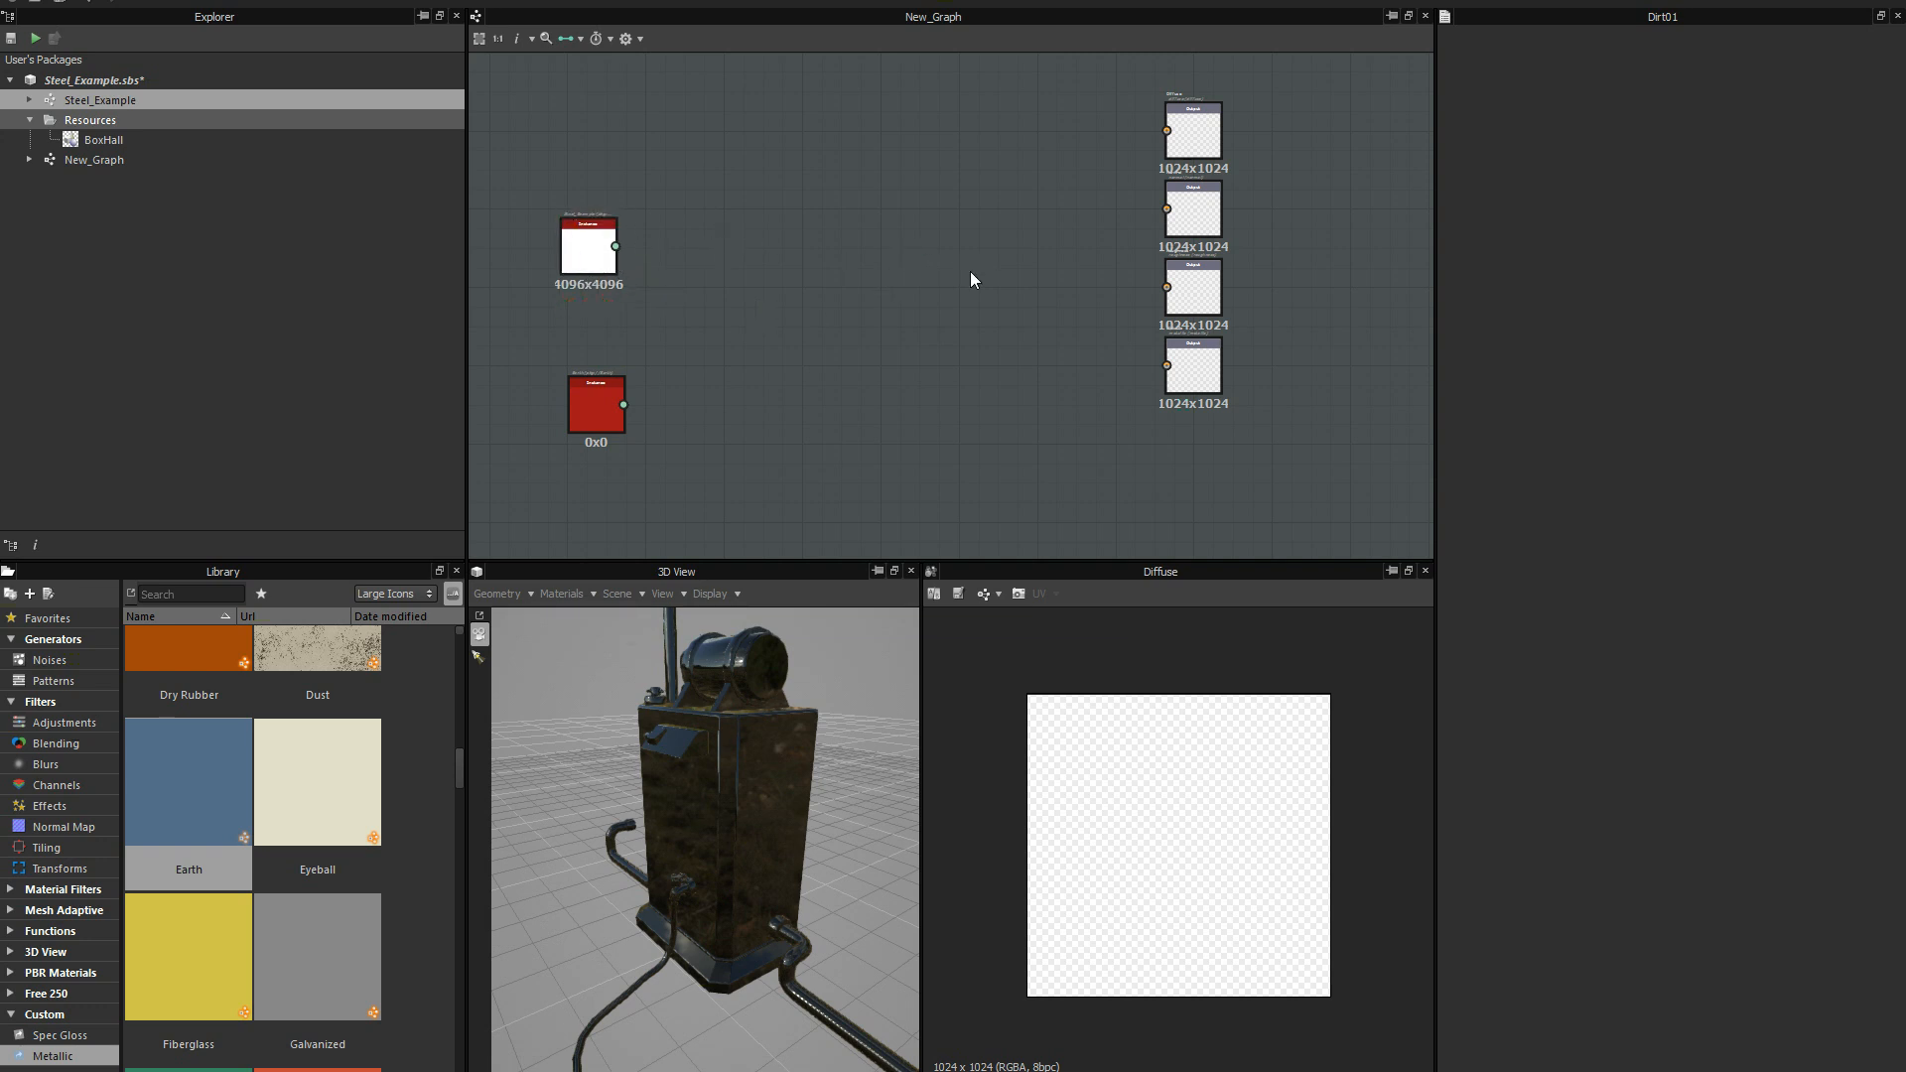
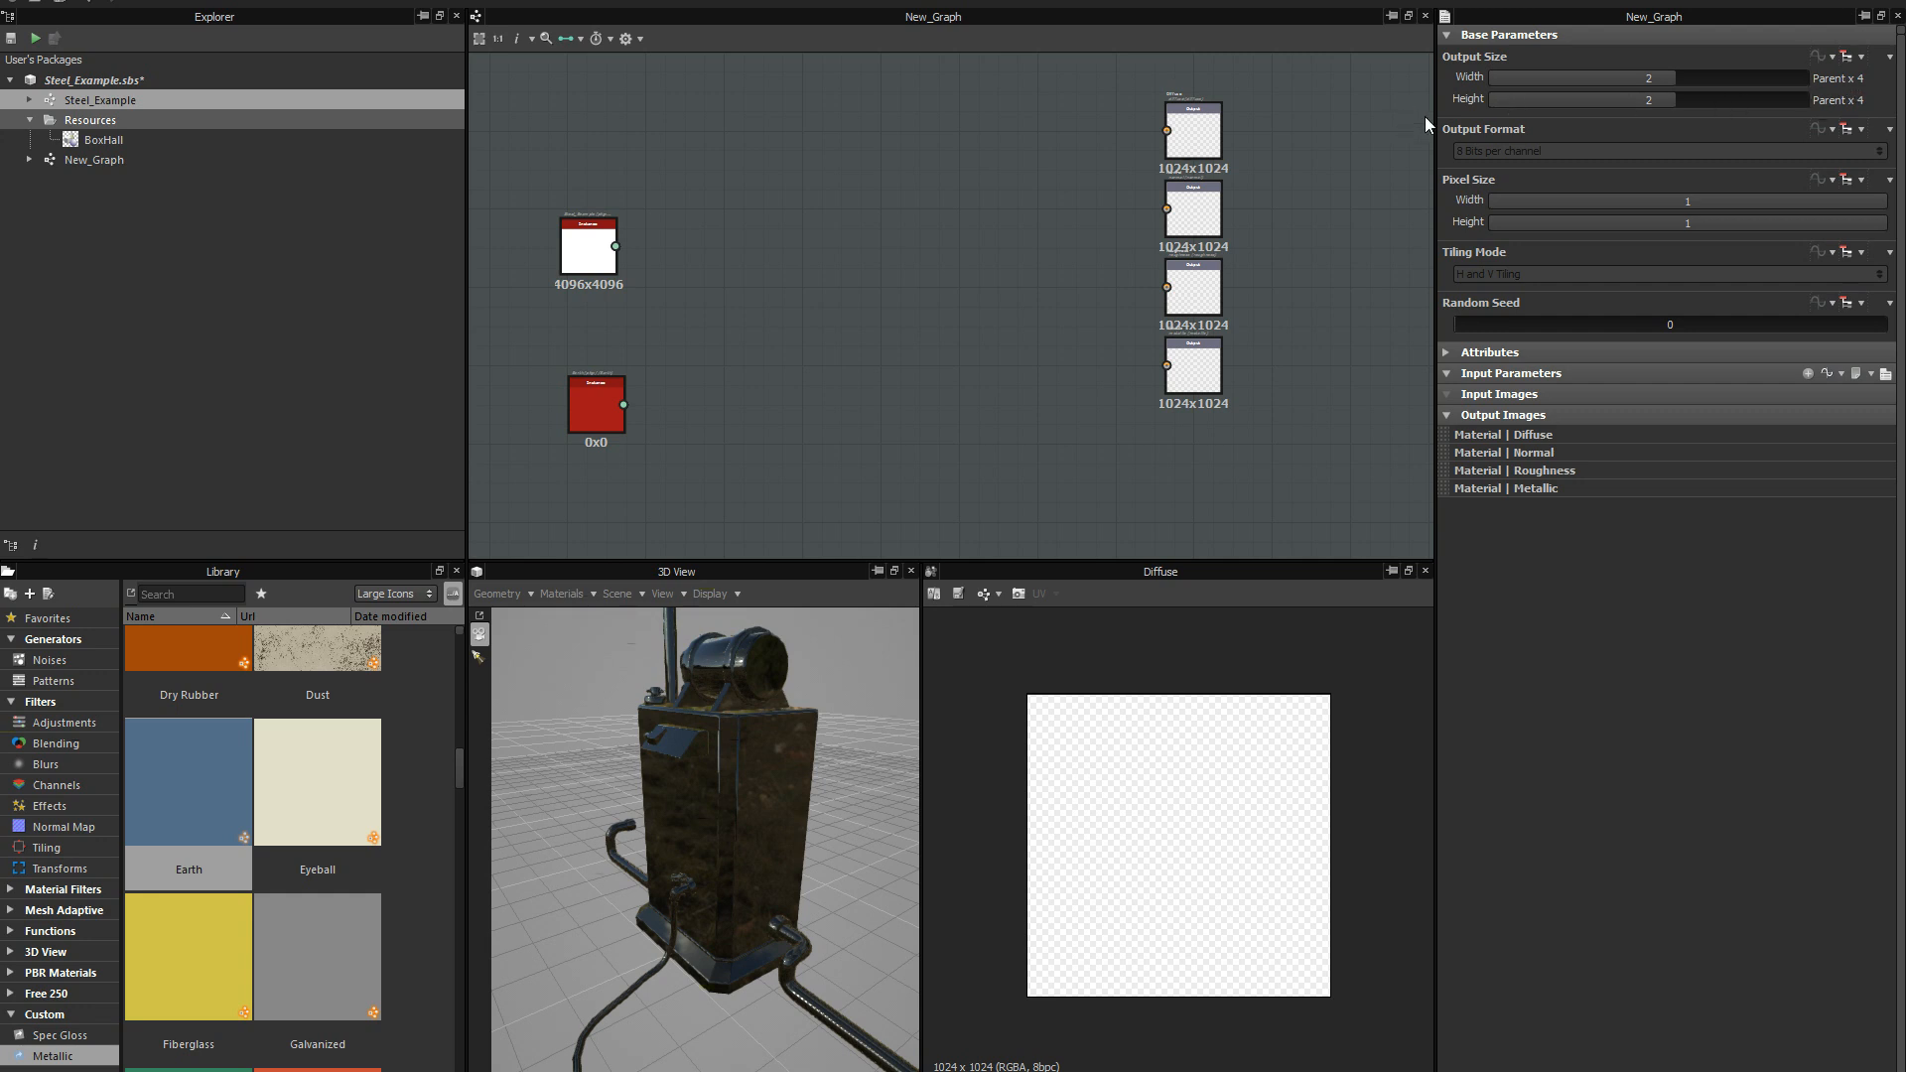
Try an output width and height of 3 for New_Graph, then restore both to 2.
{"action": "middle_click_drag", "start_coordinate": [1316, 183], "coordinate": [1313, 224]}
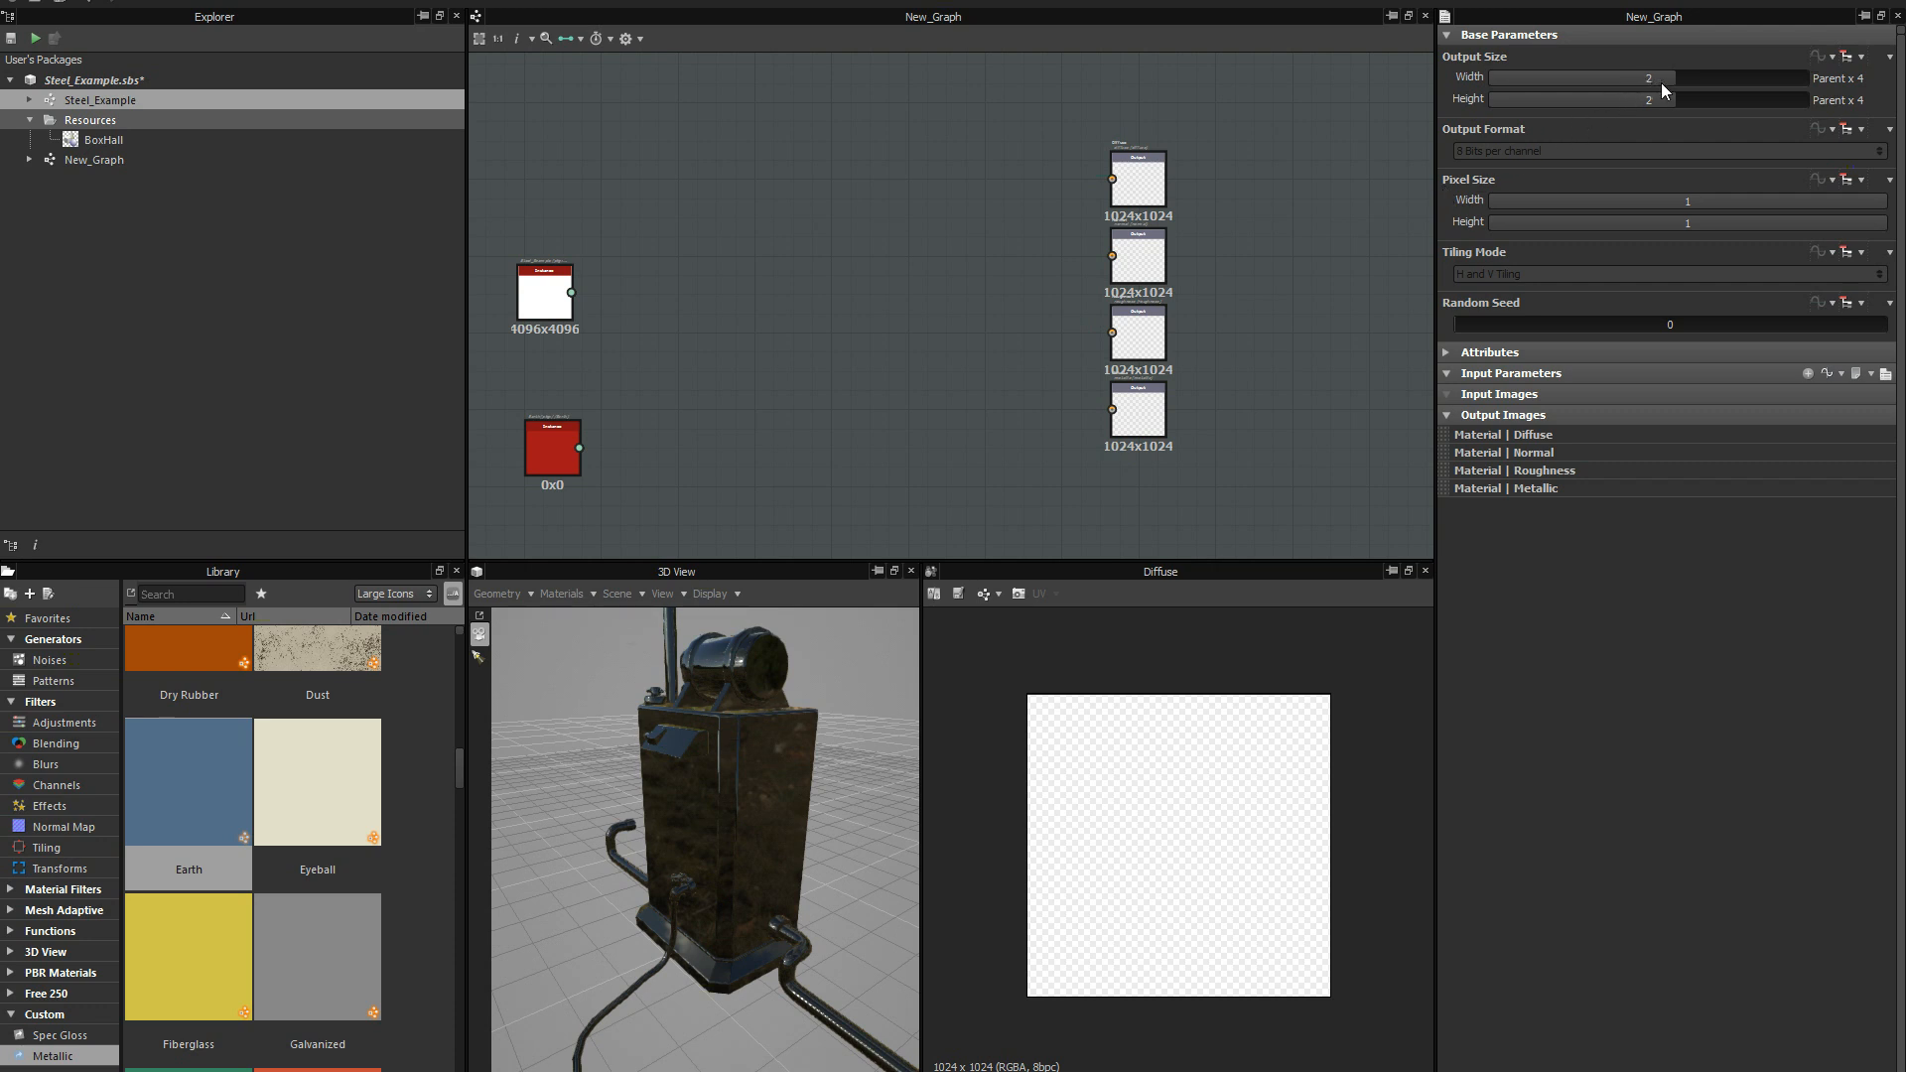
{"action": "left_click_drag", "start_coordinate": [1685, 79], "coordinate": [1688, 99]}
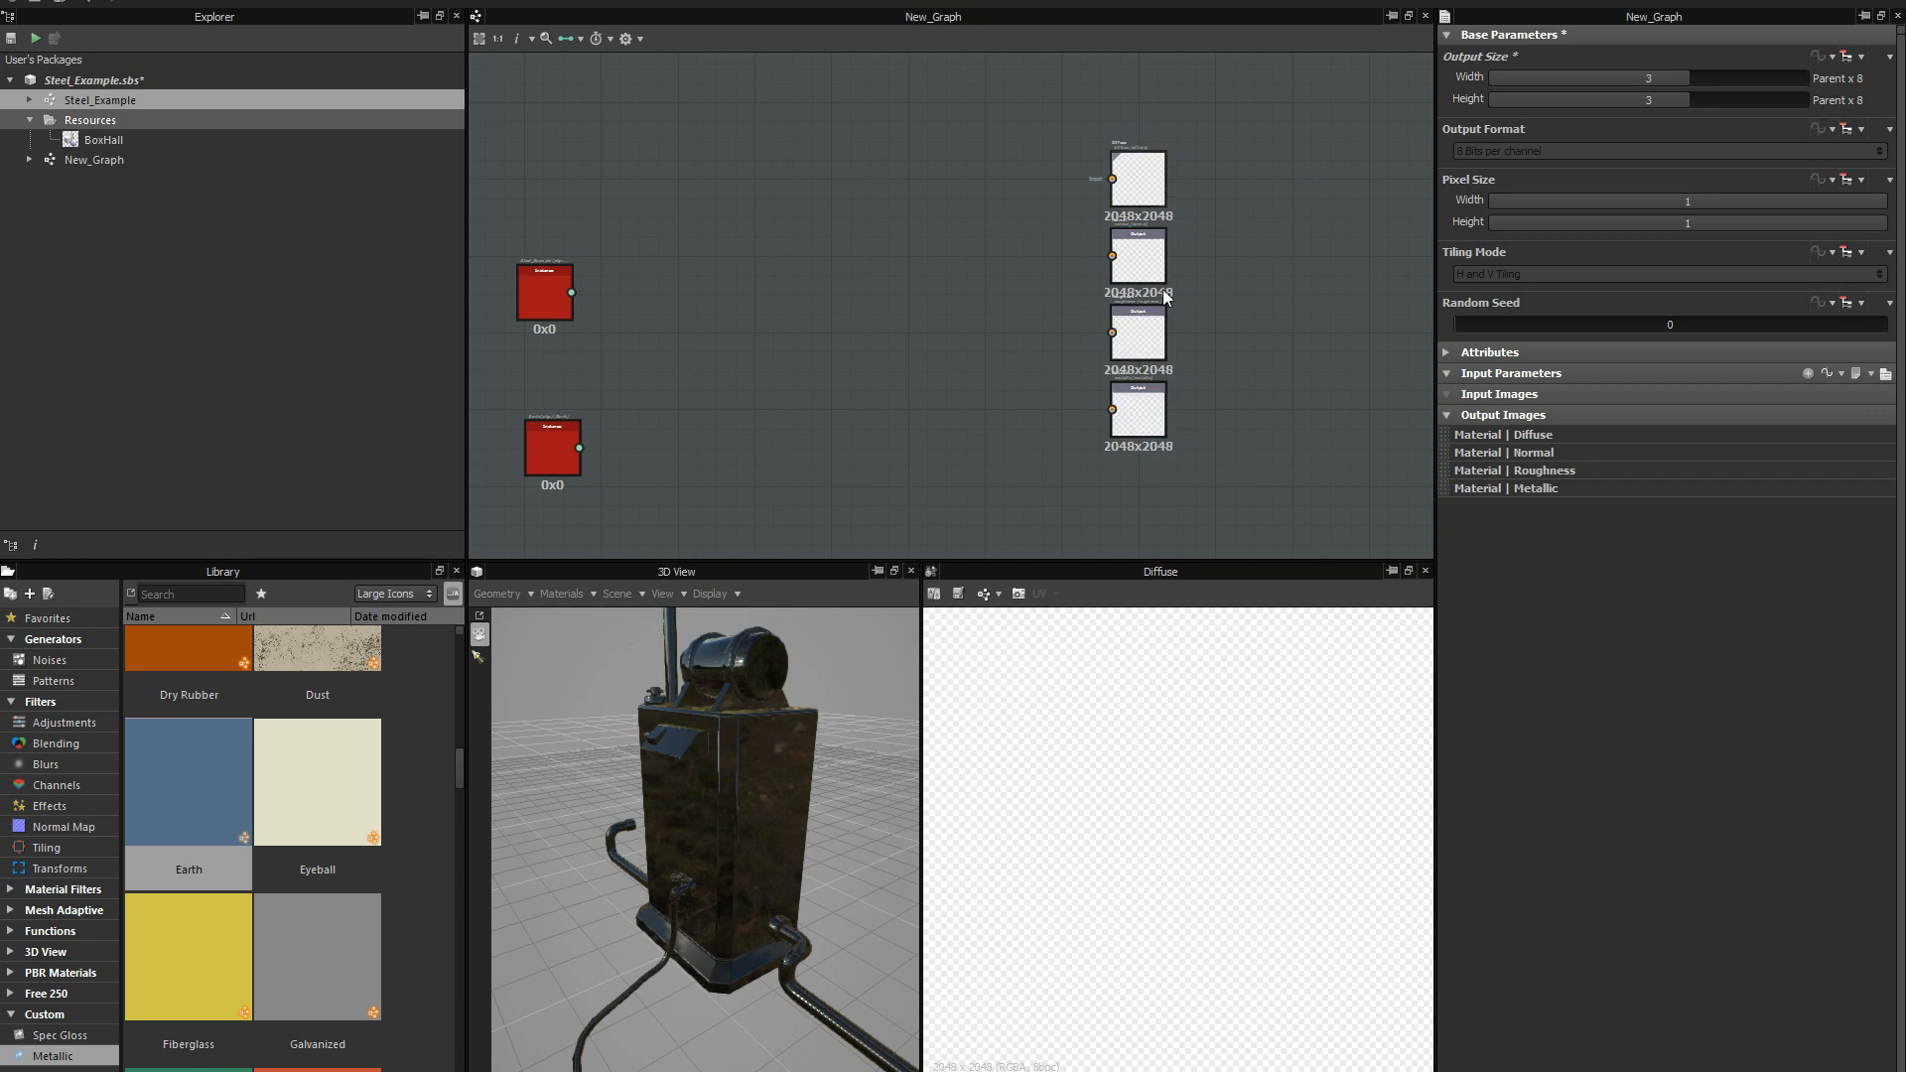
{"action": "left_click", "coordinate": [1677, 79]}
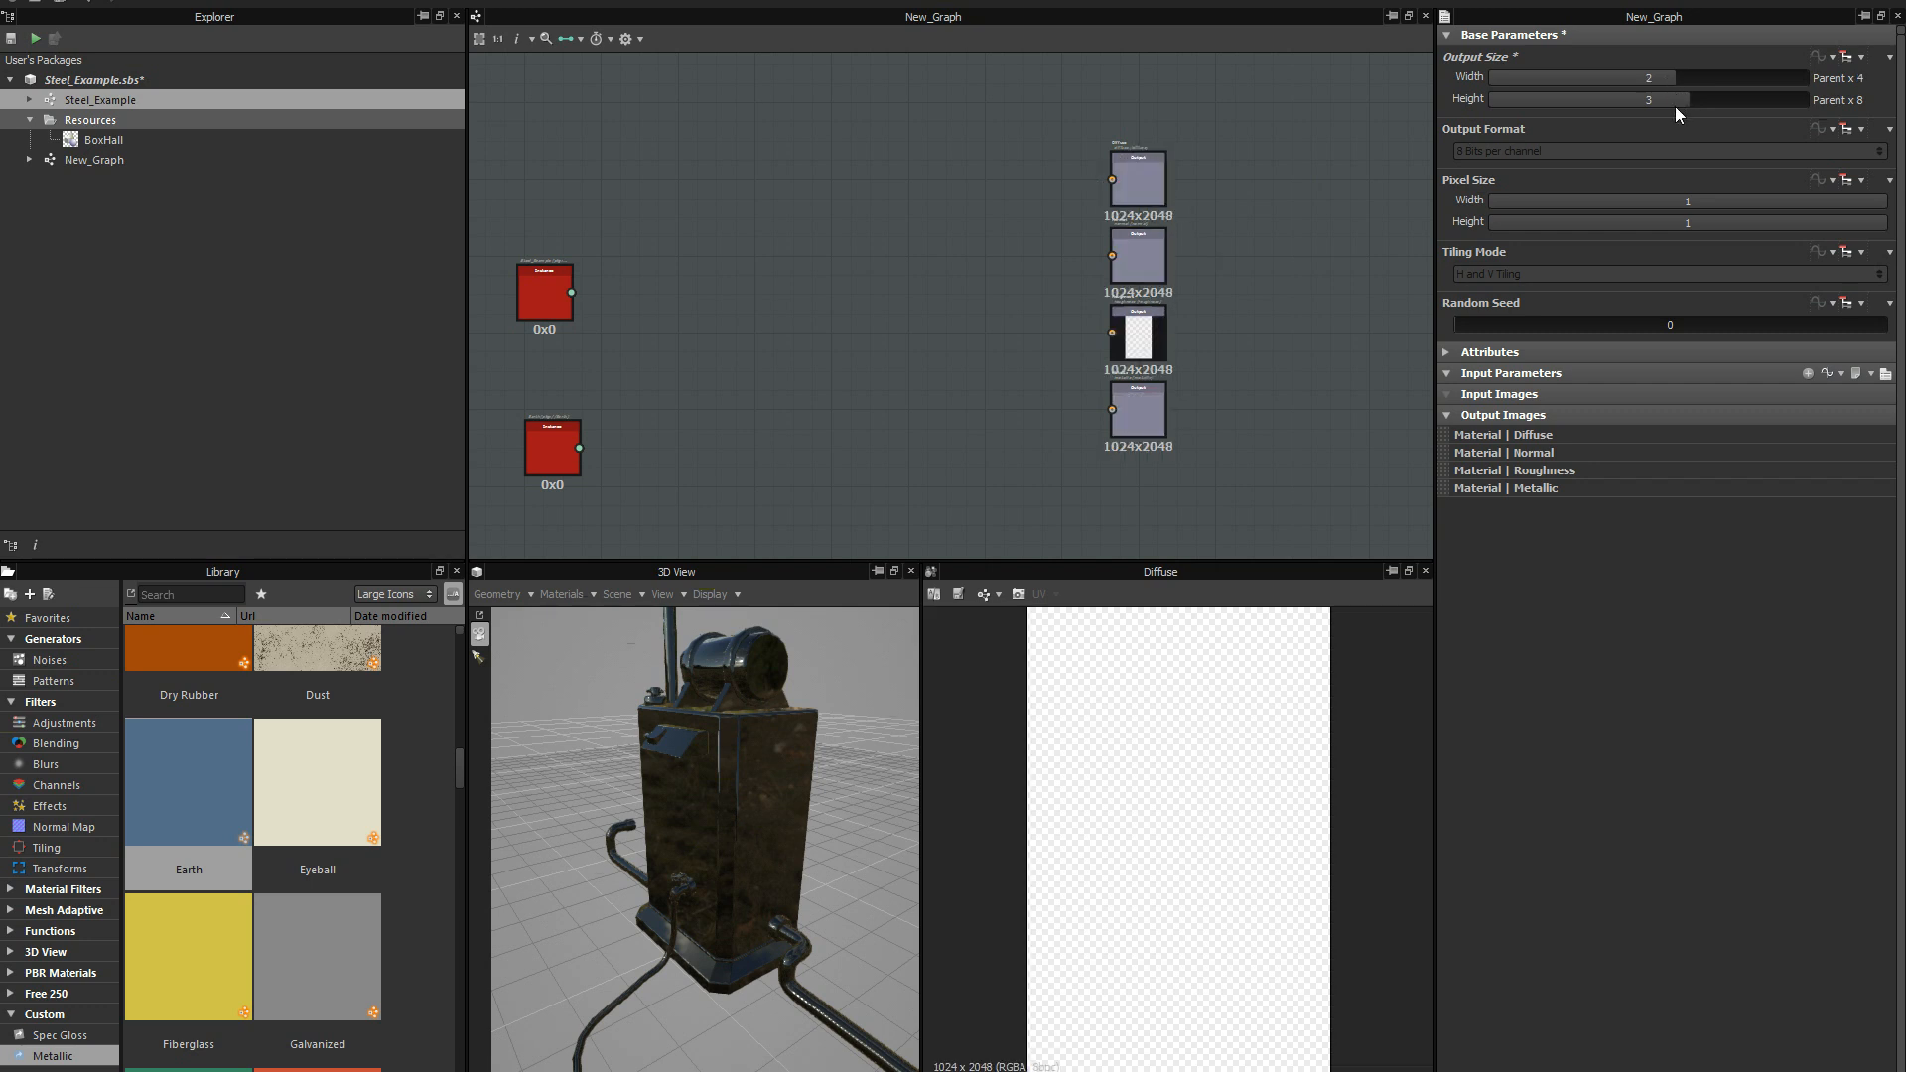
{"action": "middle_click_drag", "start_coordinate": [1093, 281], "coordinate": [1251, 238]}
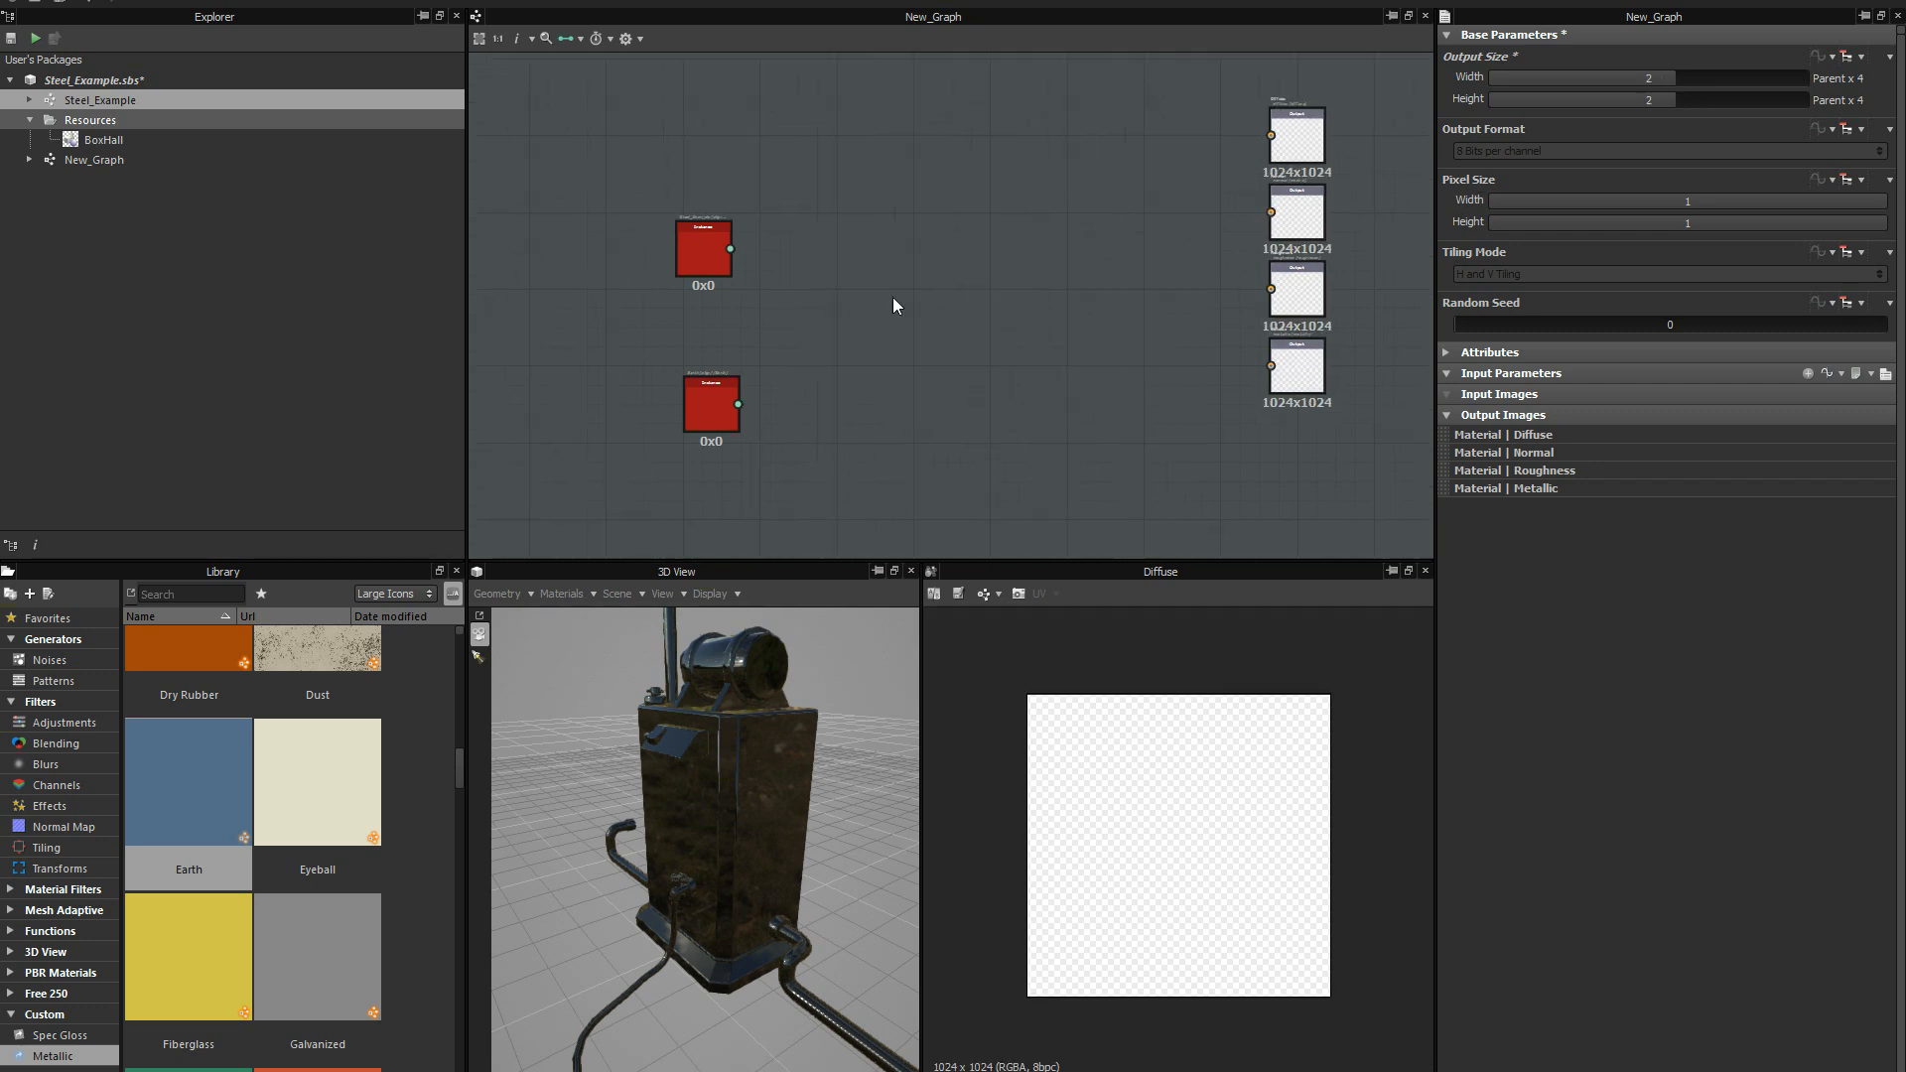
Select and nudge the Steel_Example instance node in New_Graph, then open the source Steel_Example graph.
{"action": "left_click", "coordinate": [696, 254]}
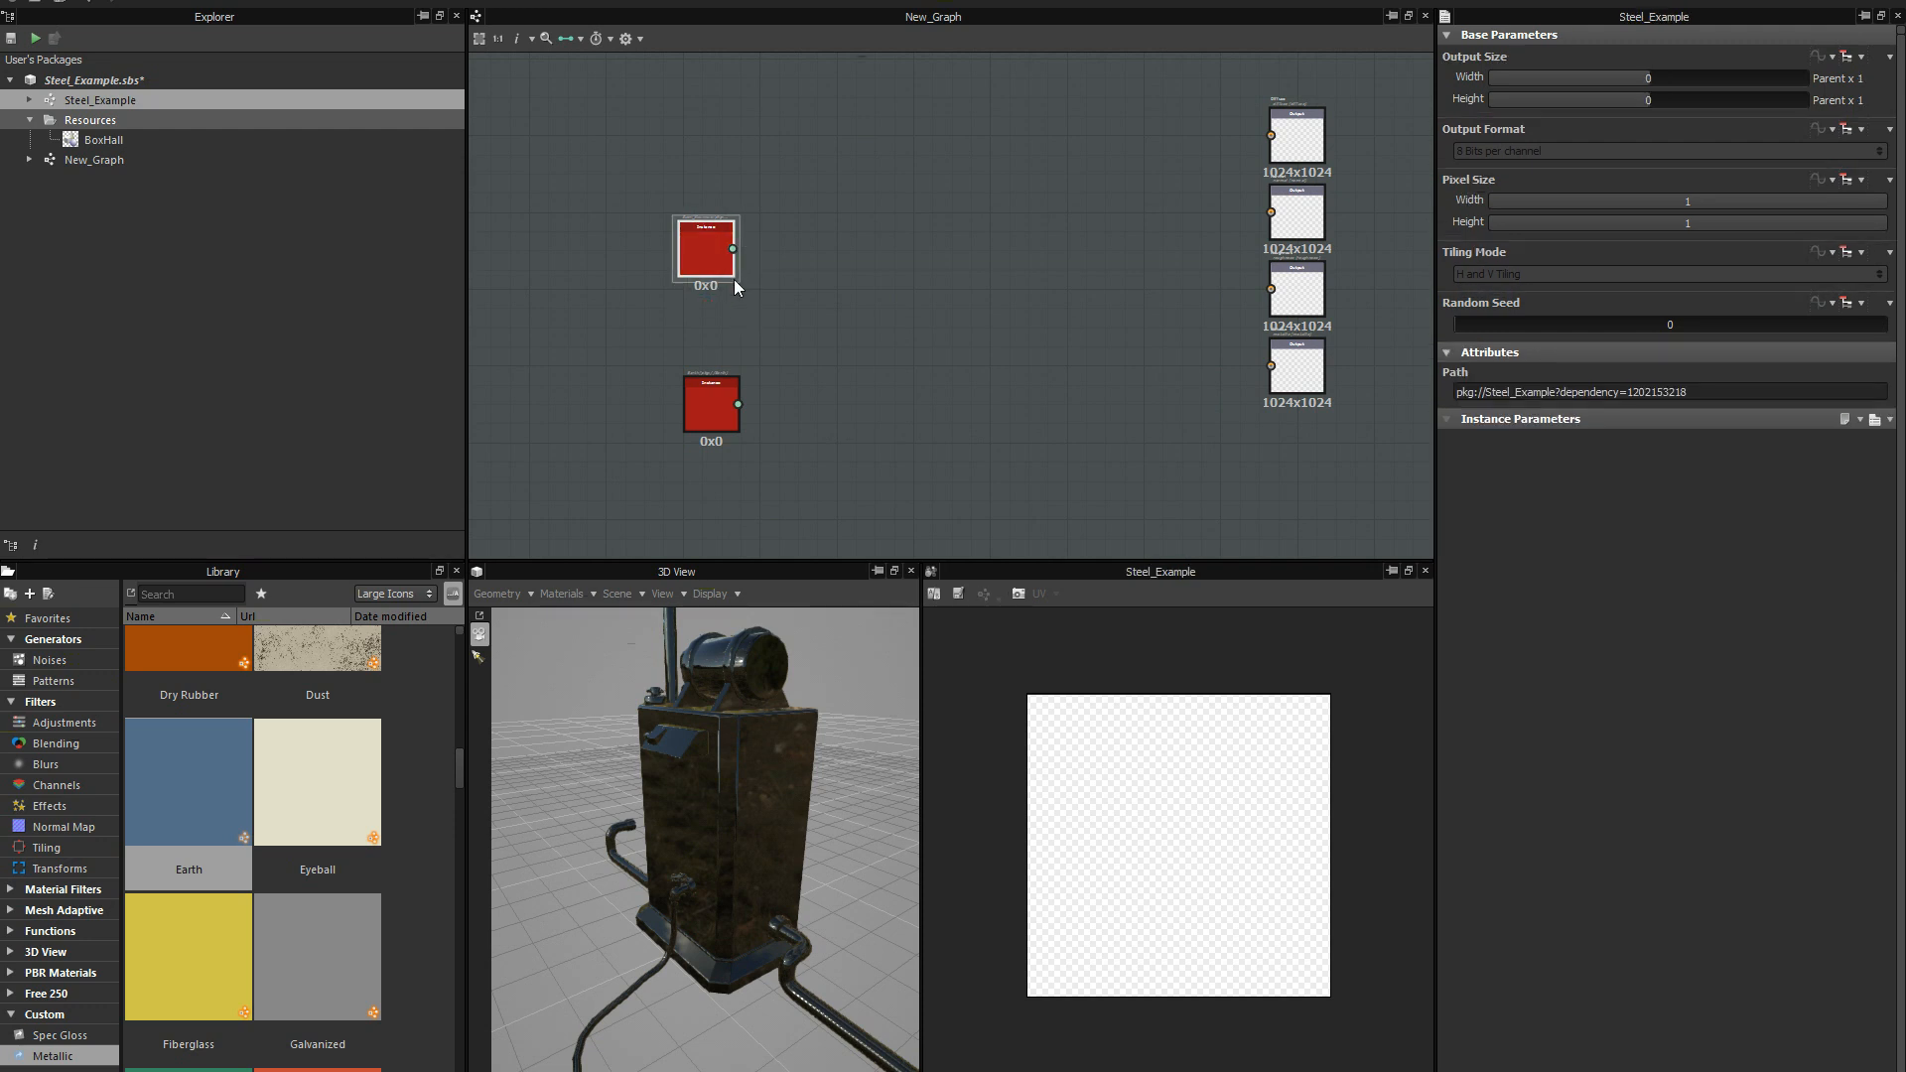
{"action": "left_click_drag", "start_coordinate": [707, 258], "coordinate": [693, 256]}
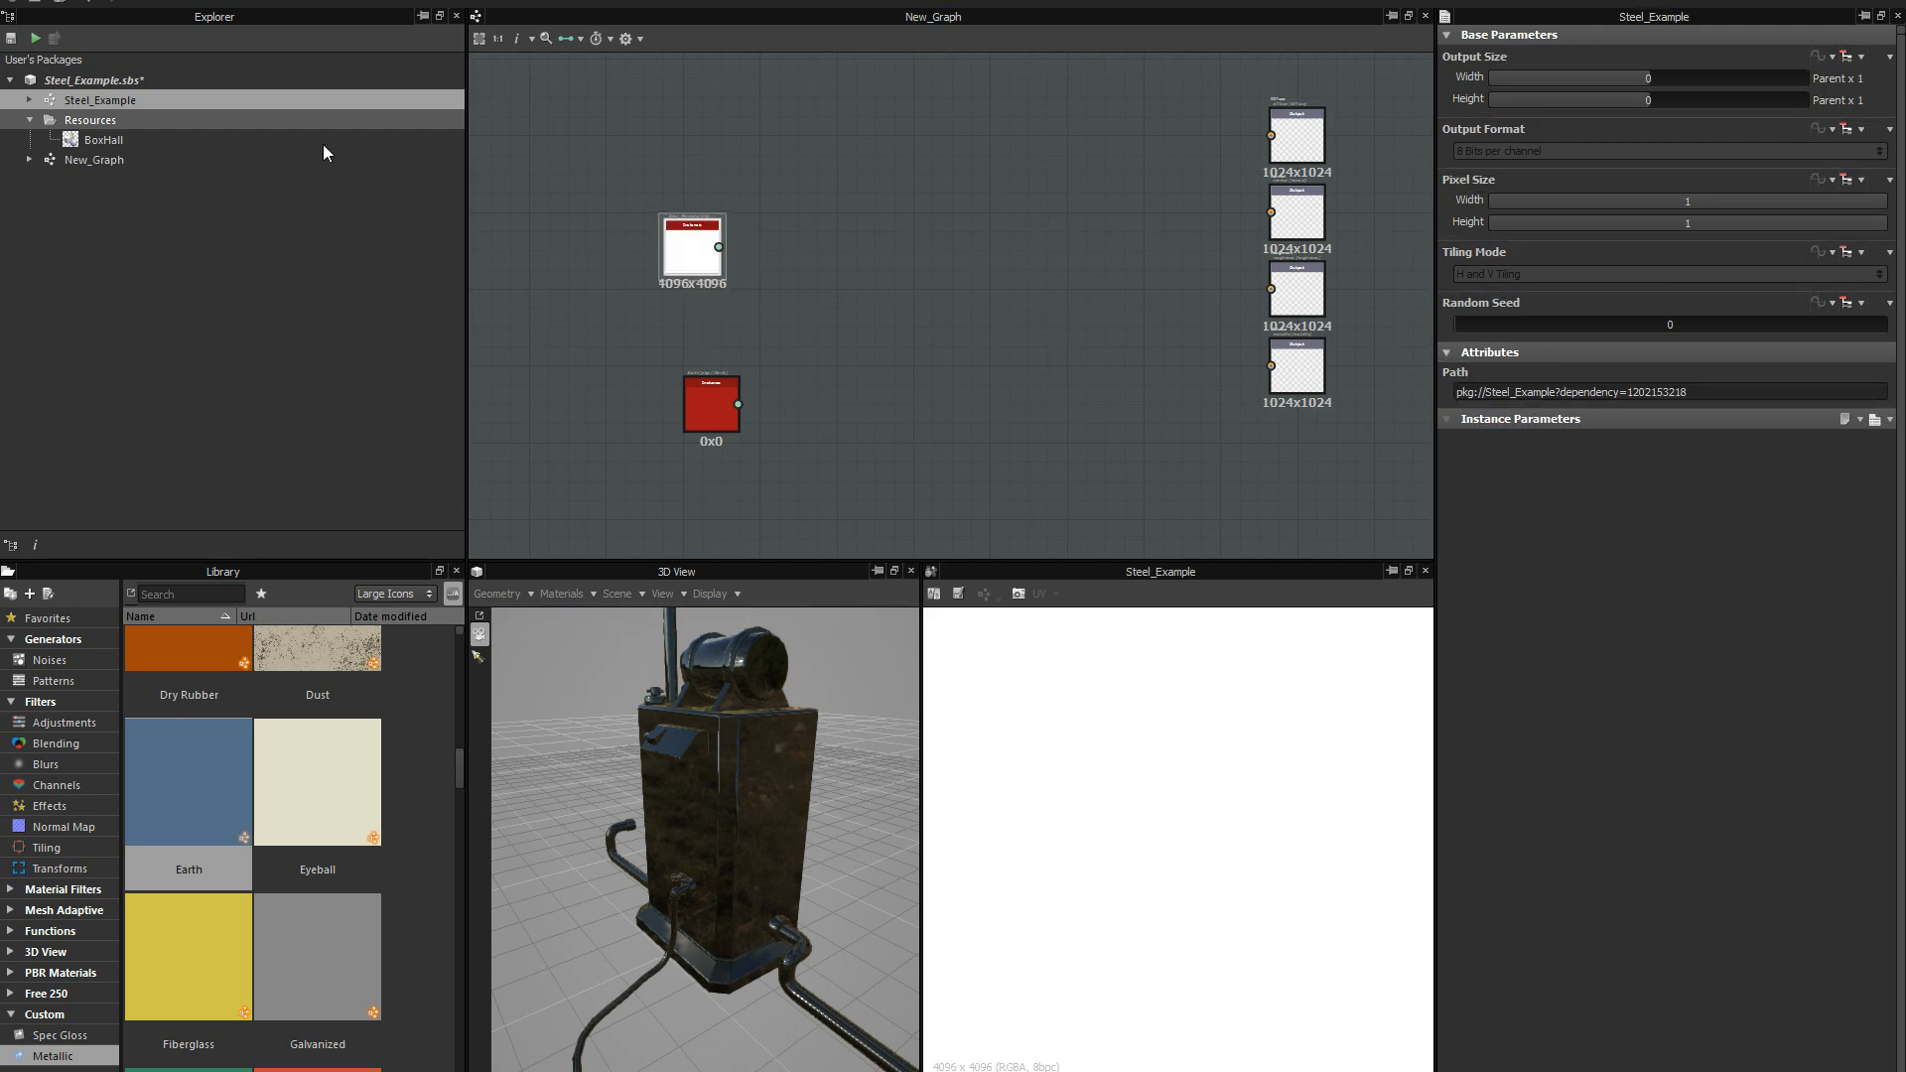
{"action": "double_click", "coordinate": [121, 103]}
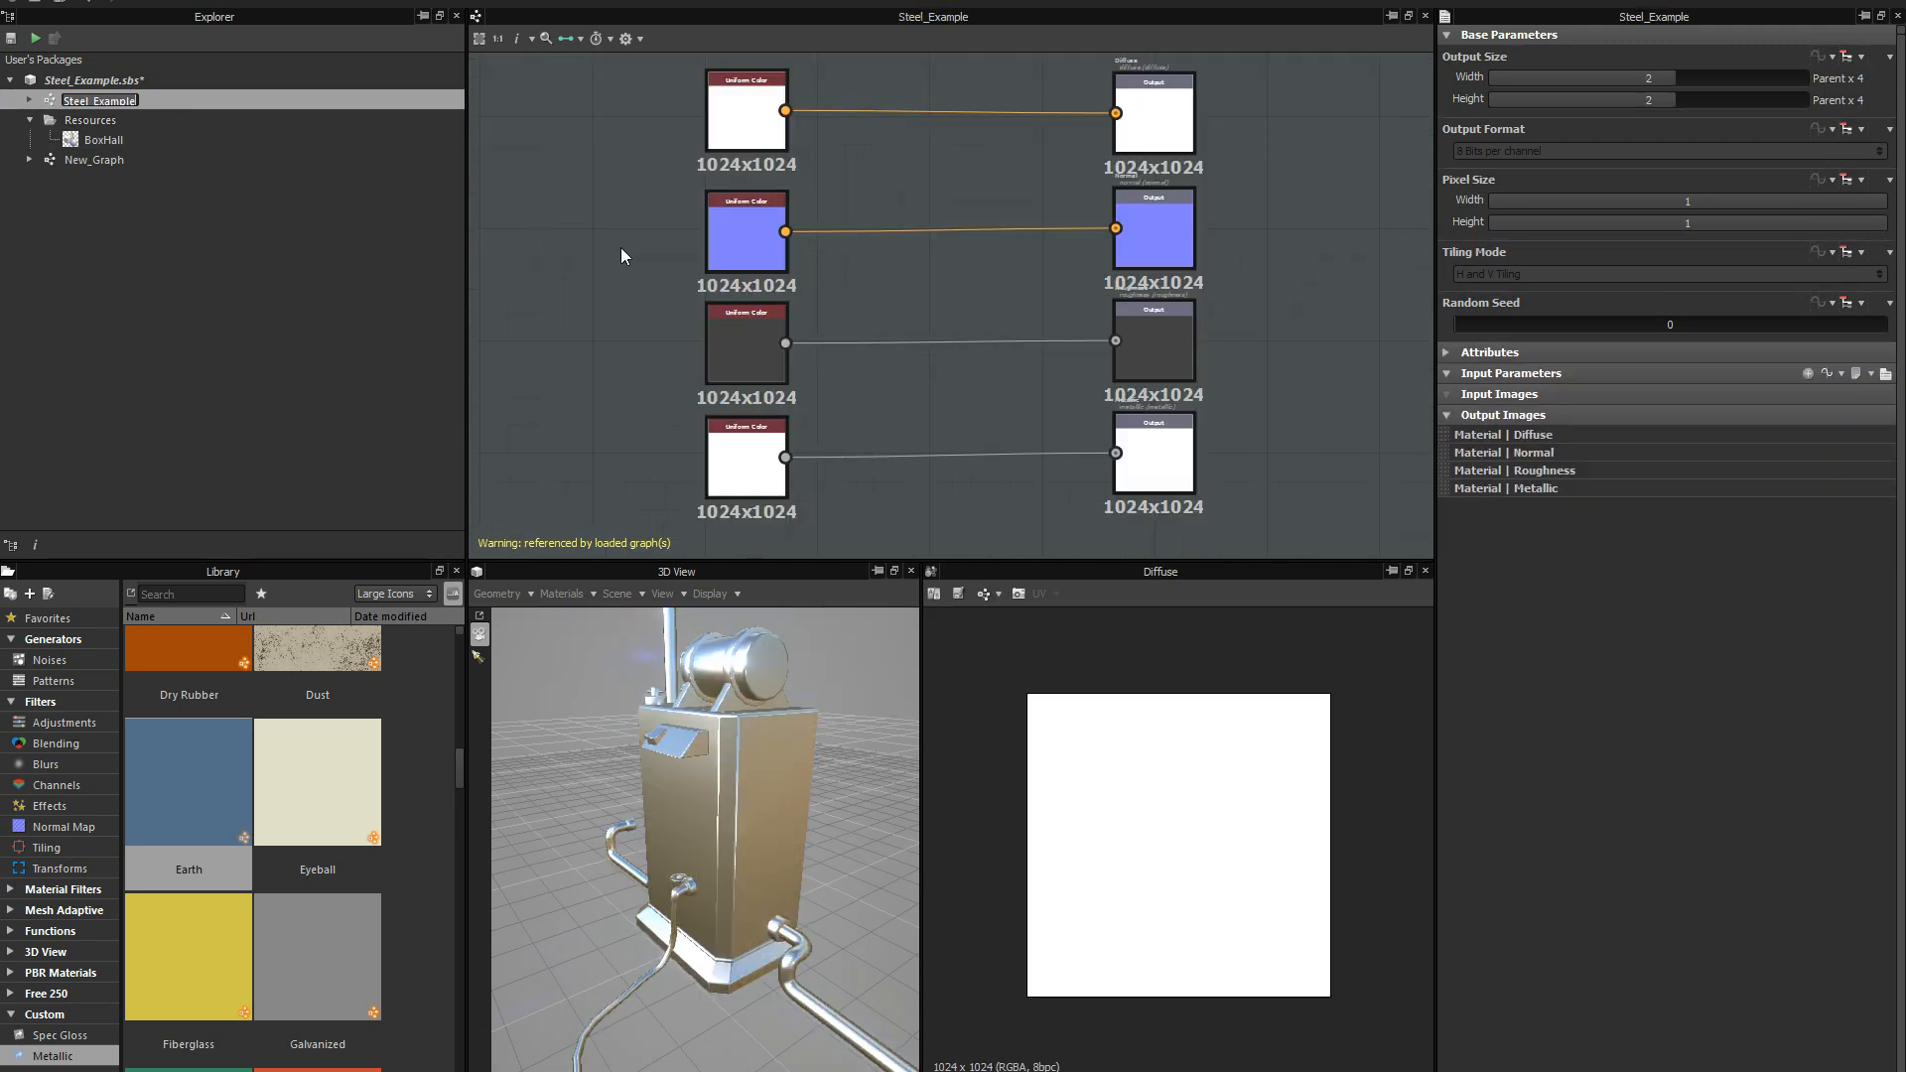
{"action": "middle_click_drag", "start_coordinate": [832, 260], "coordinate": [769, 294]}
{"action": "scroll", "coordinate": [834, 227], "scroll_direction": "down", "scroll_amount": 5}
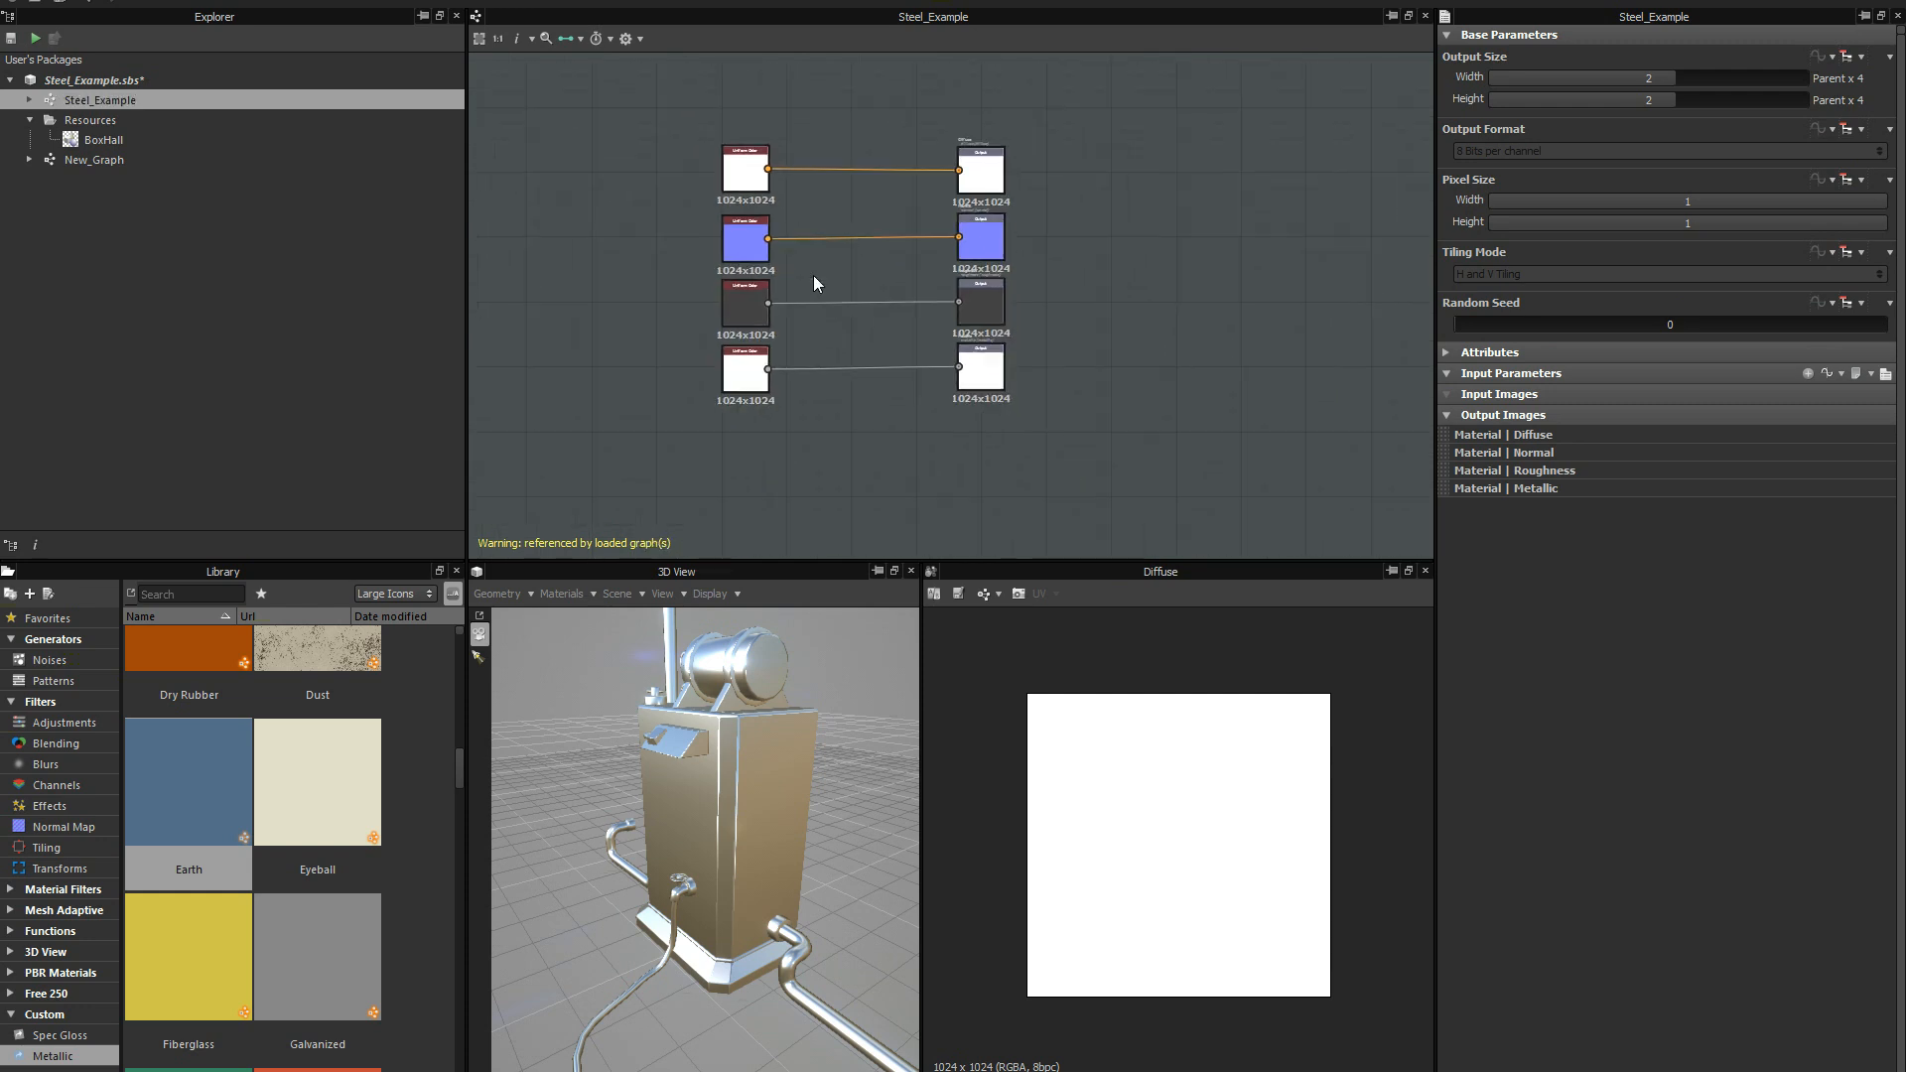
{"action": "scroll", "coordinate": [837, 260], "scroll_direction": "up", "scroll_amount": 3}
{"action": "scroll", "coordinate": [915, 261], "scroll_direction": "down", "scroll_amount": 2}
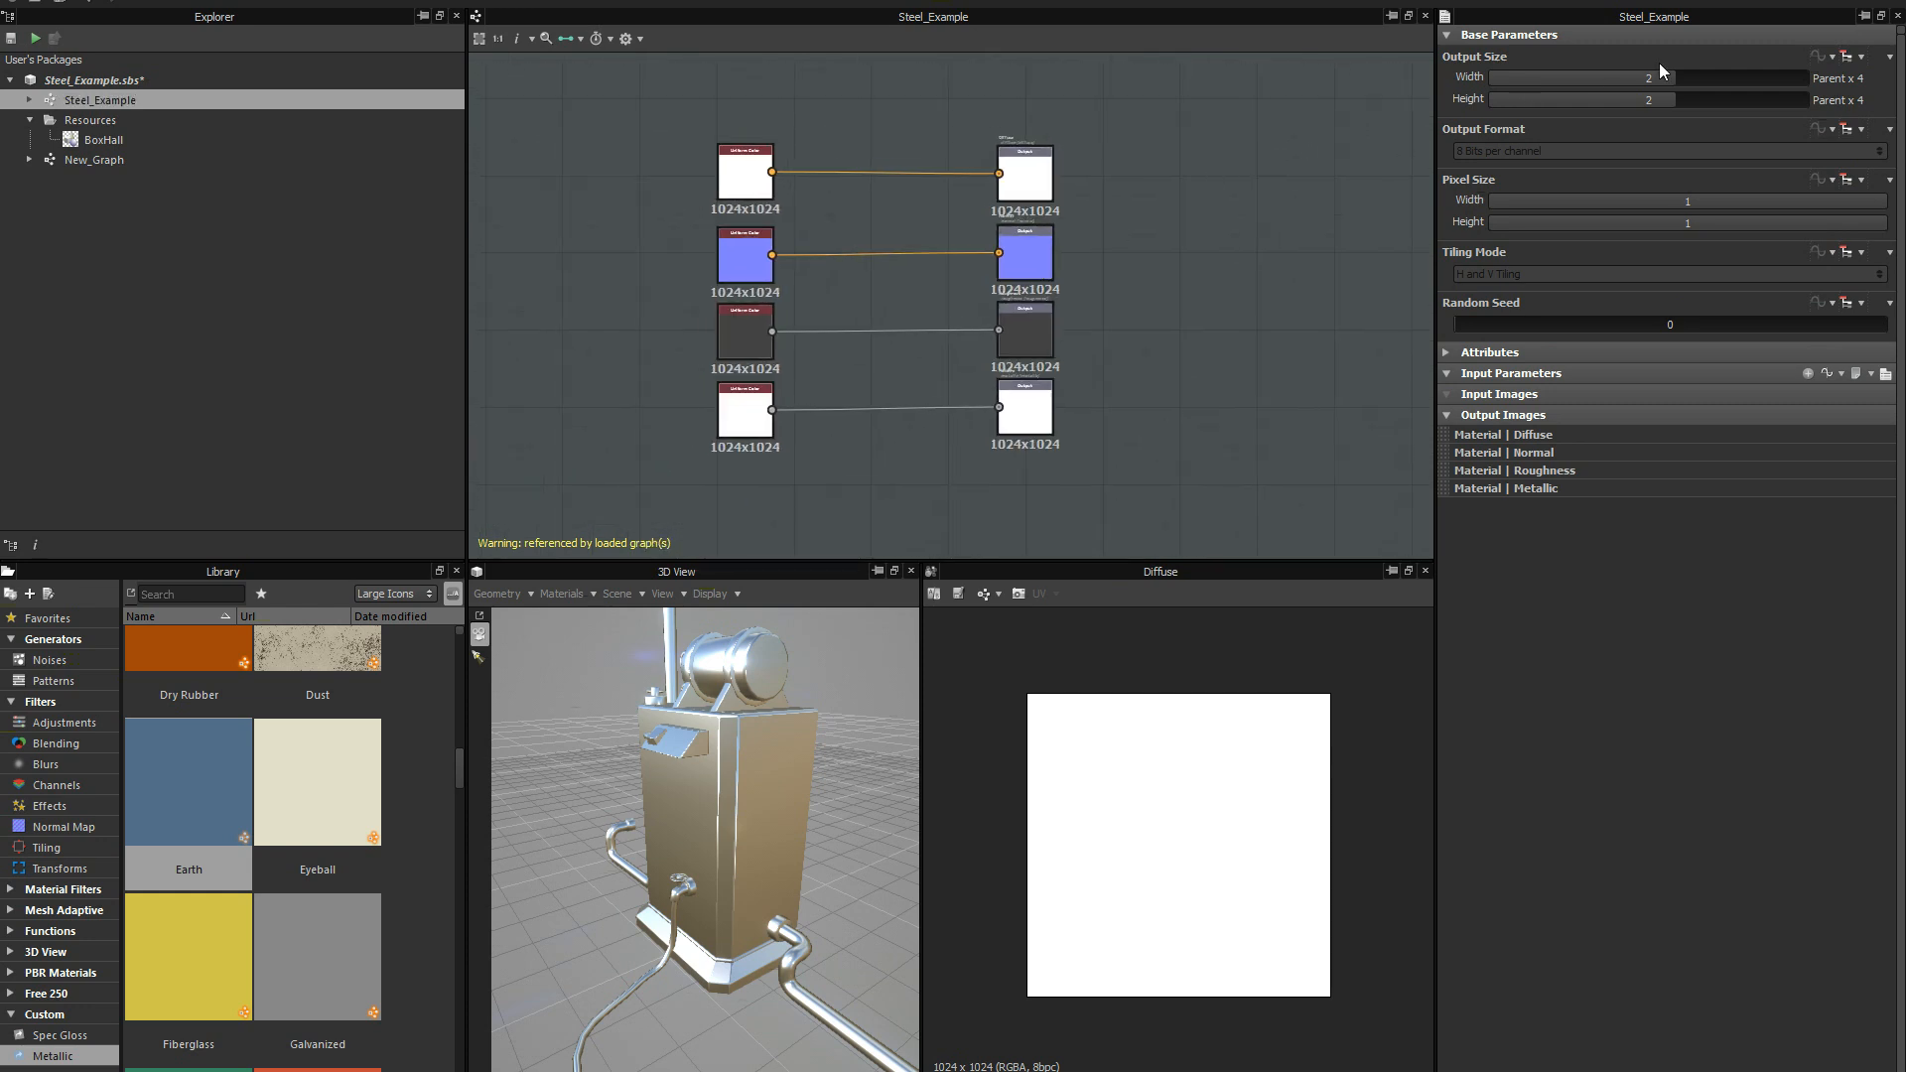
Set the Steel_Example graph's output width and height to 0, relative to parent, and save the package.
{"action": "left_click", "coordinate": [1850, 57]}
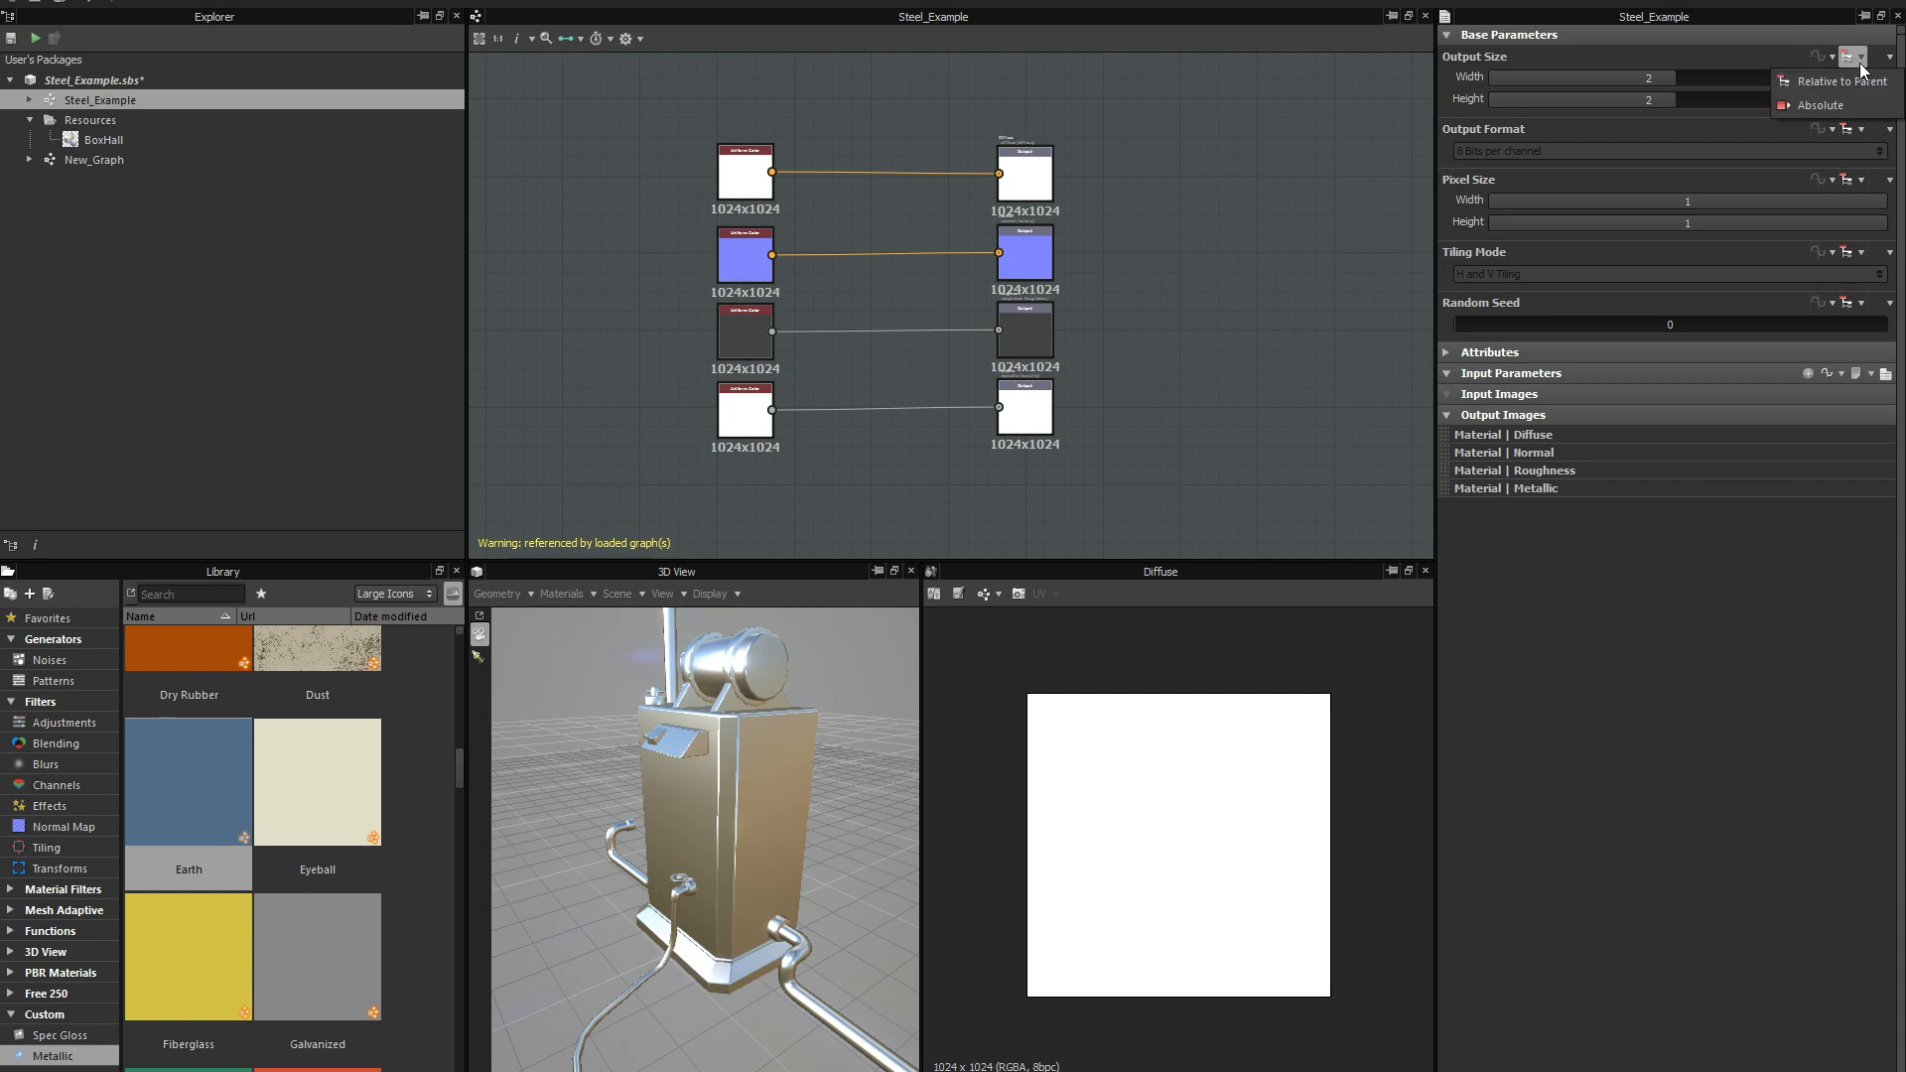
{"action": "left_click", "coordinate": [1796, 34]}
{"action": "left_click", "coordinate": [1445, 38]}
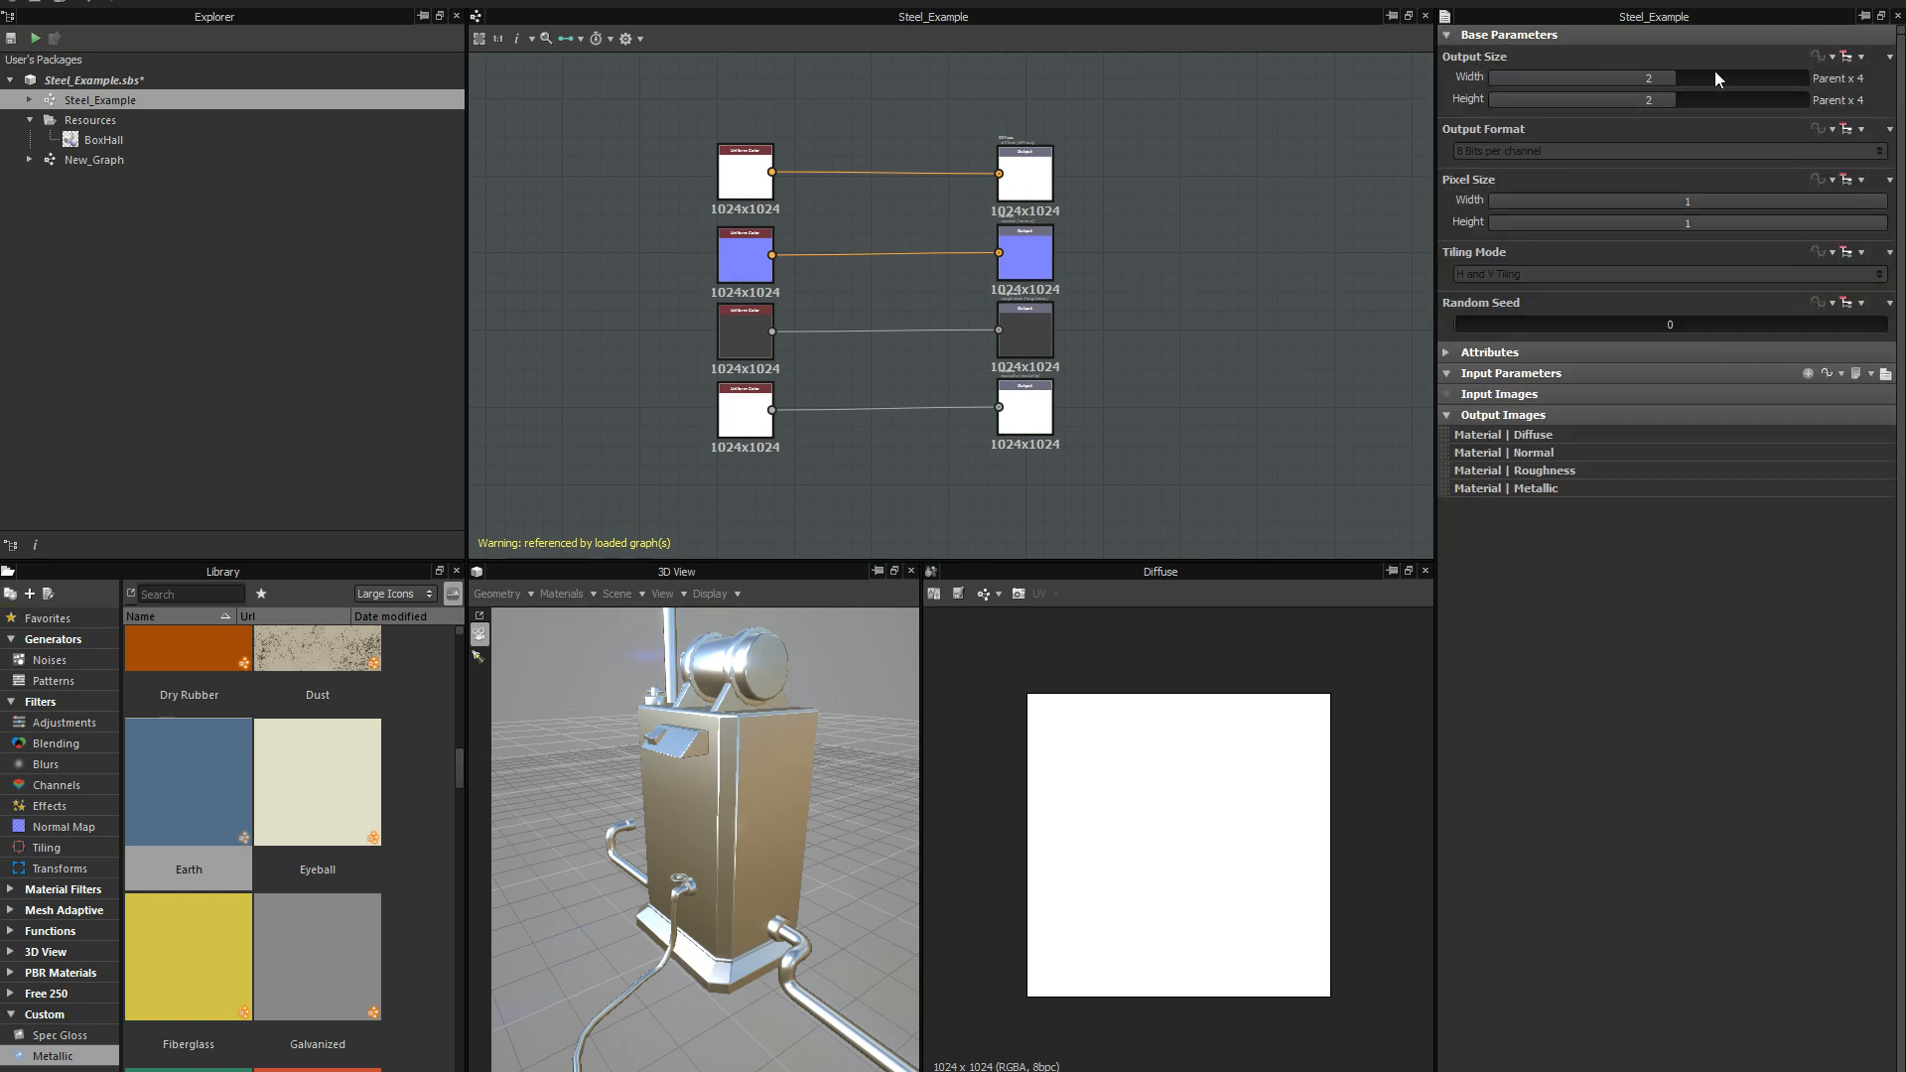
{"action": "left_click", "coordinate": [1648, 79]}
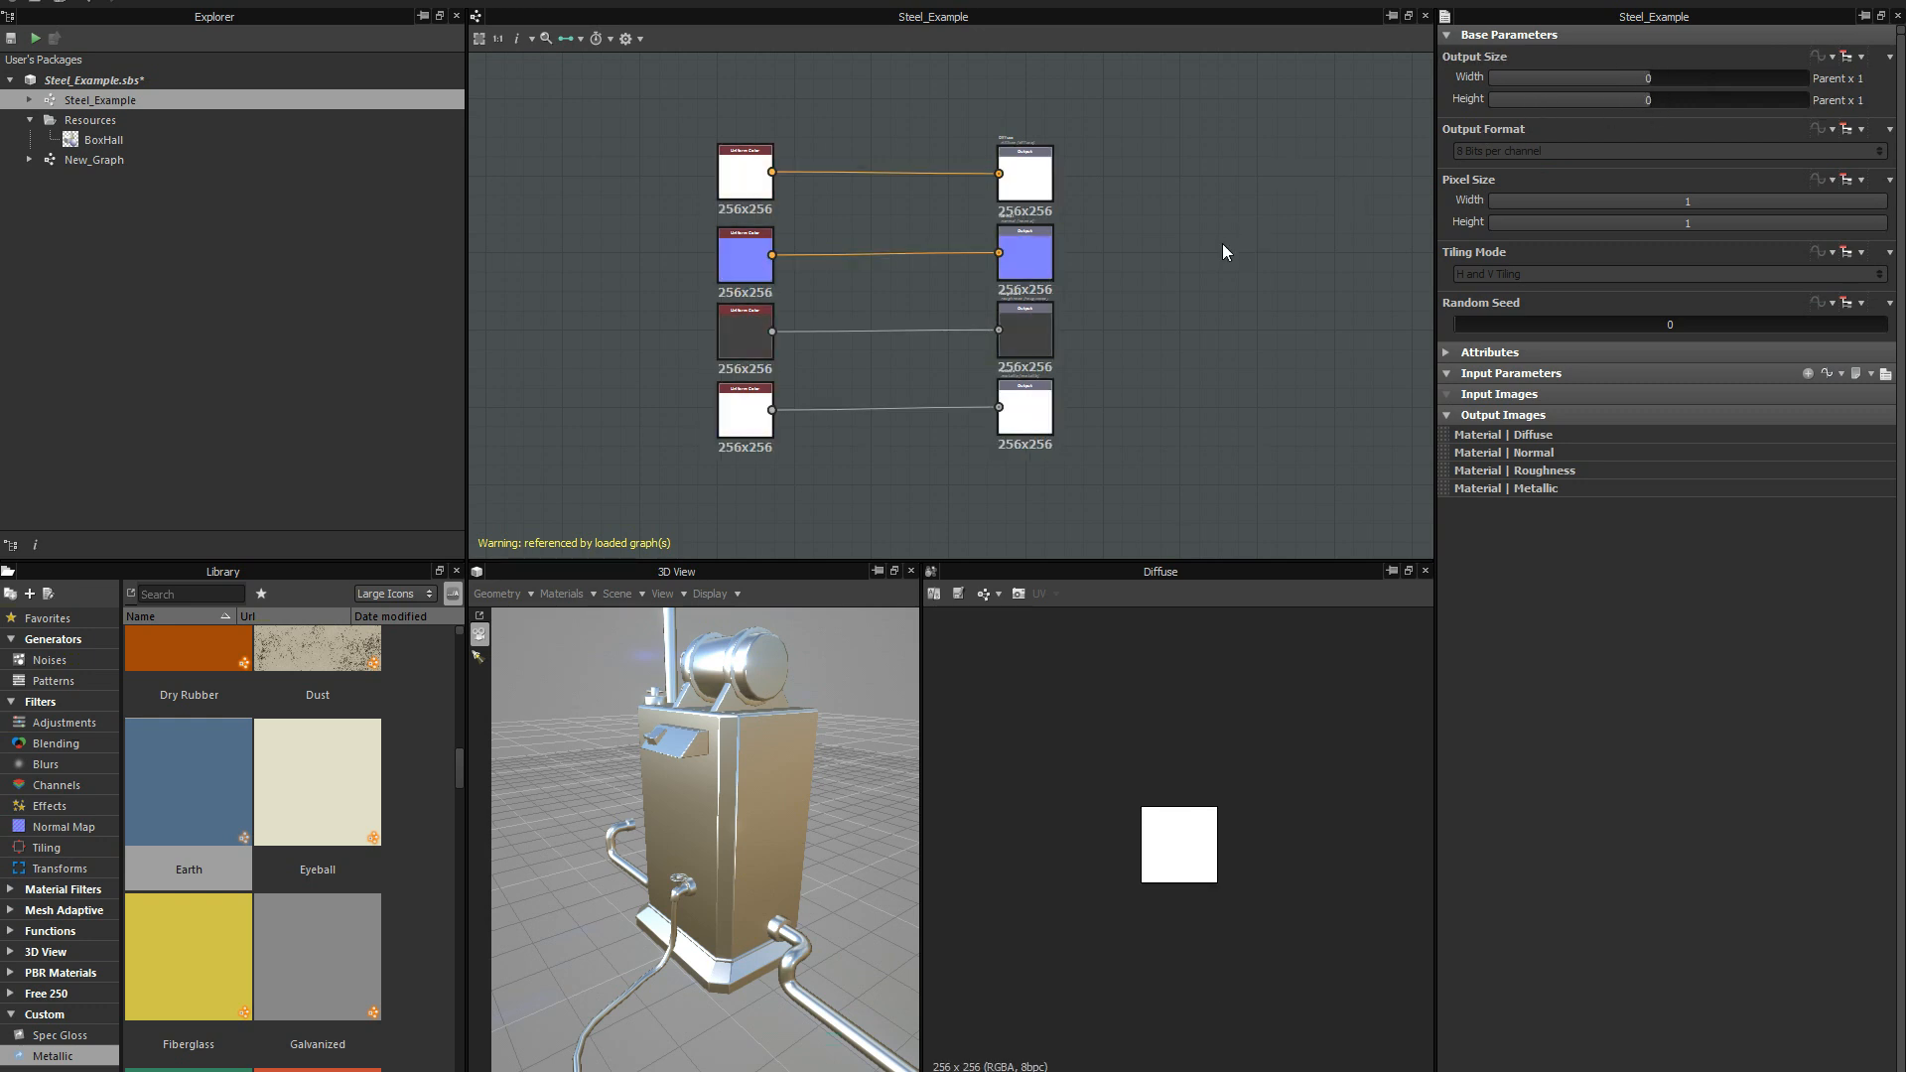
{"action": "middle_click_drag", "start_coordinate": [1196, 259], "coordinate": [1205, 264]}
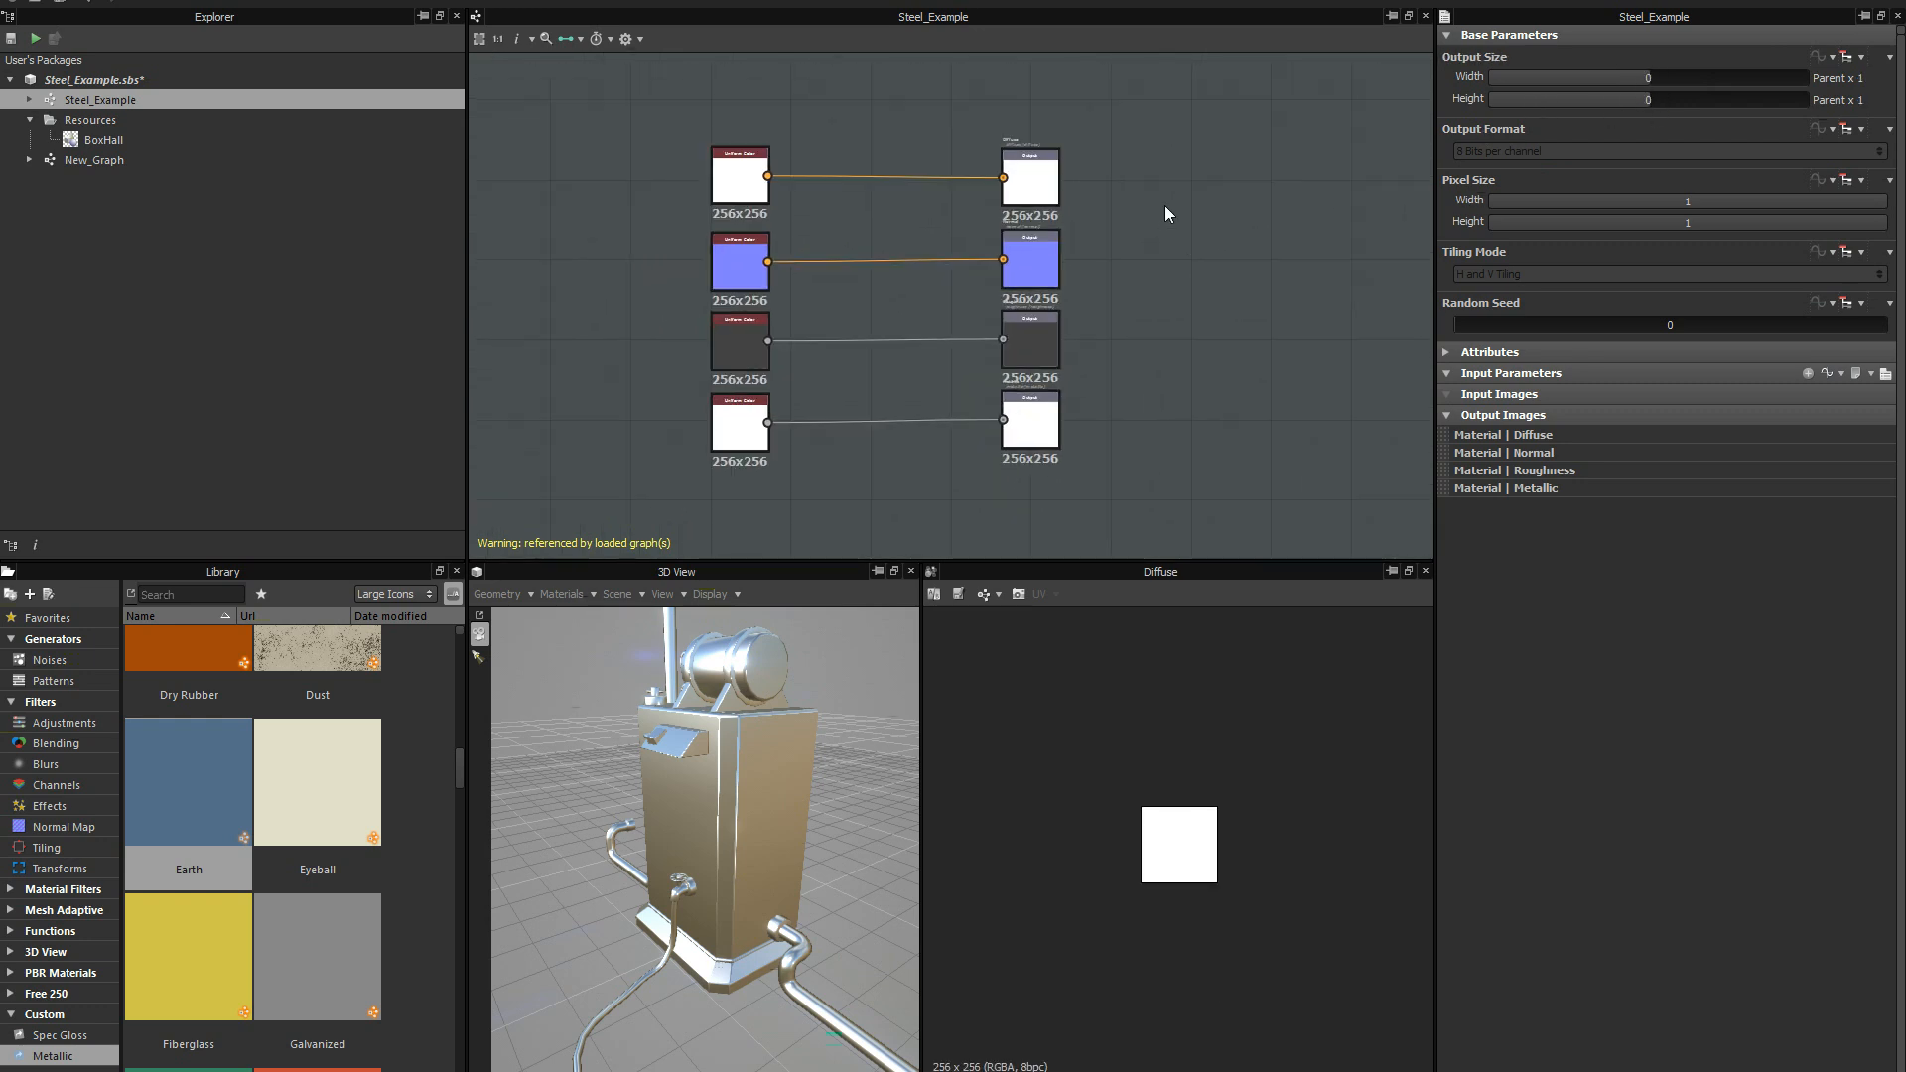
{"action": "key", "text": "ctrl+s"}
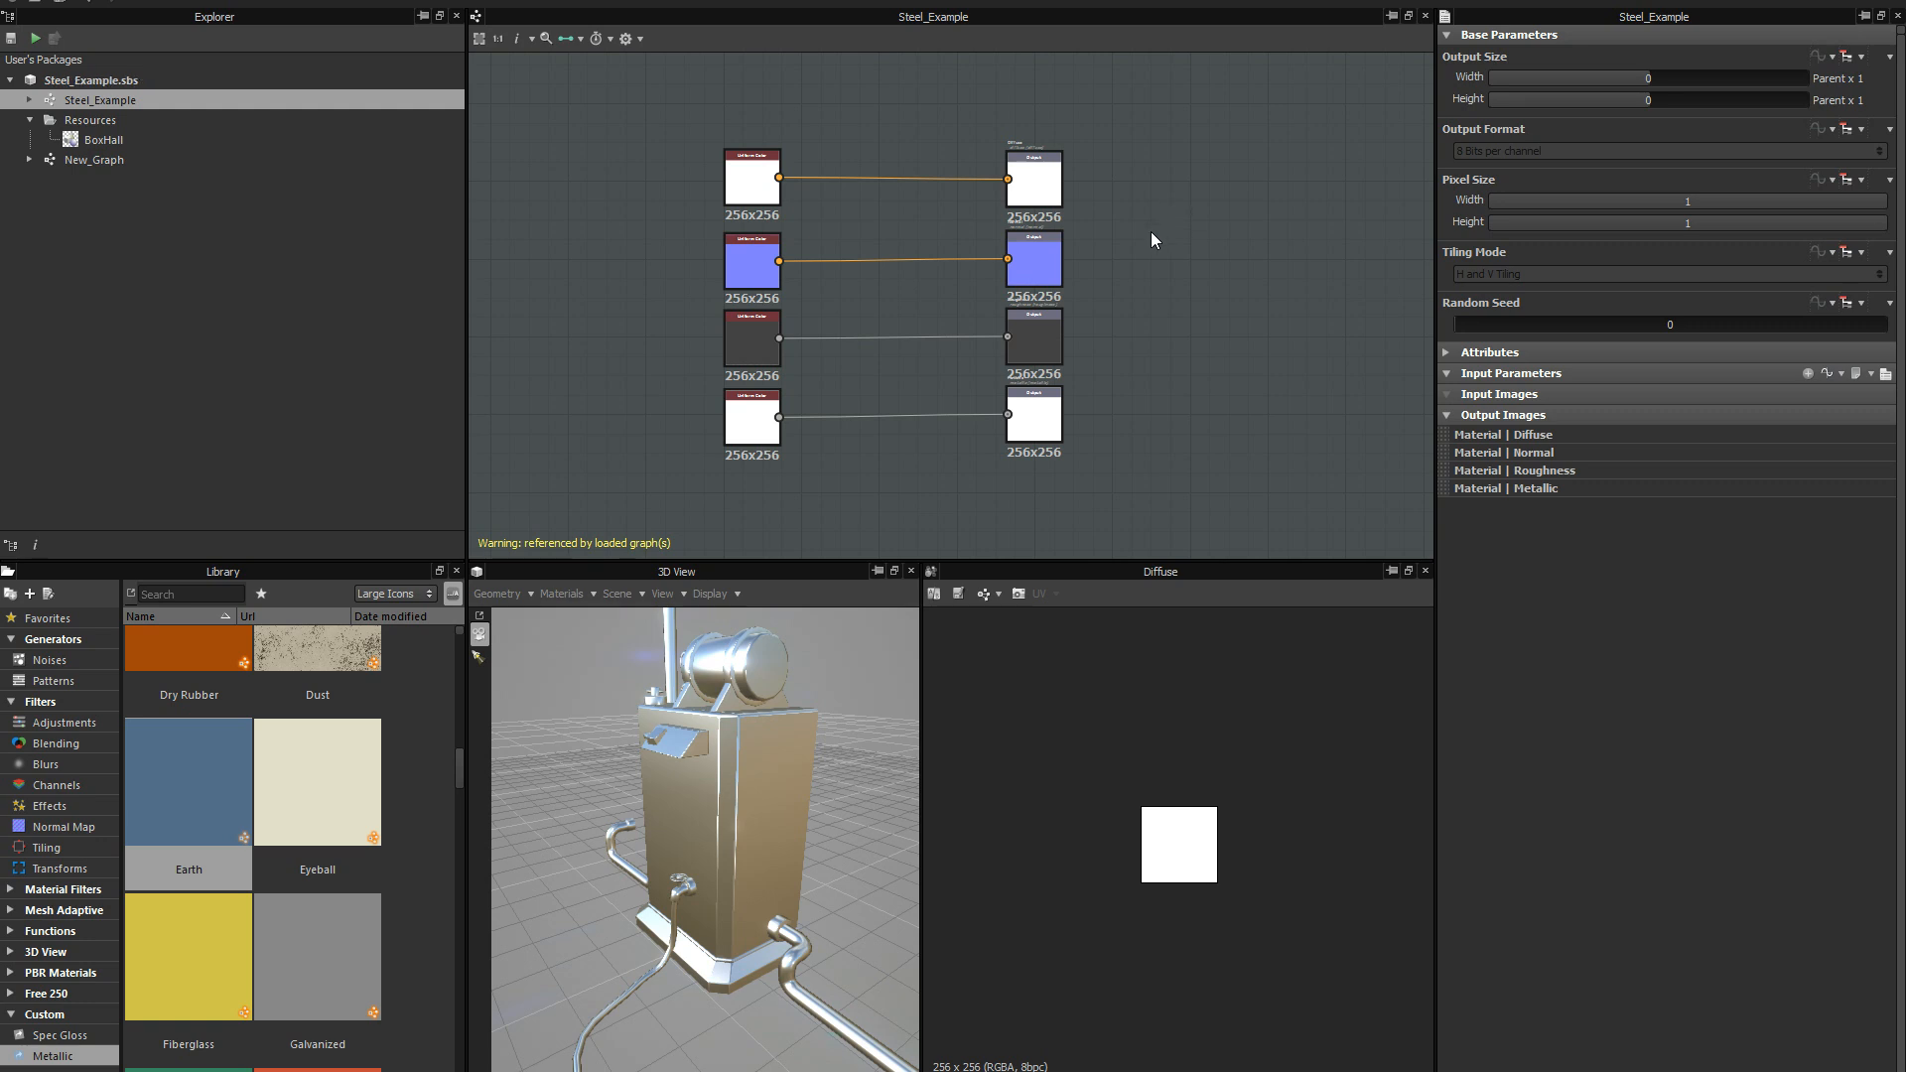
Open New_Graph and rename it Master_Graph.
{"action": "double_click", "coordinate": [103, 159]}
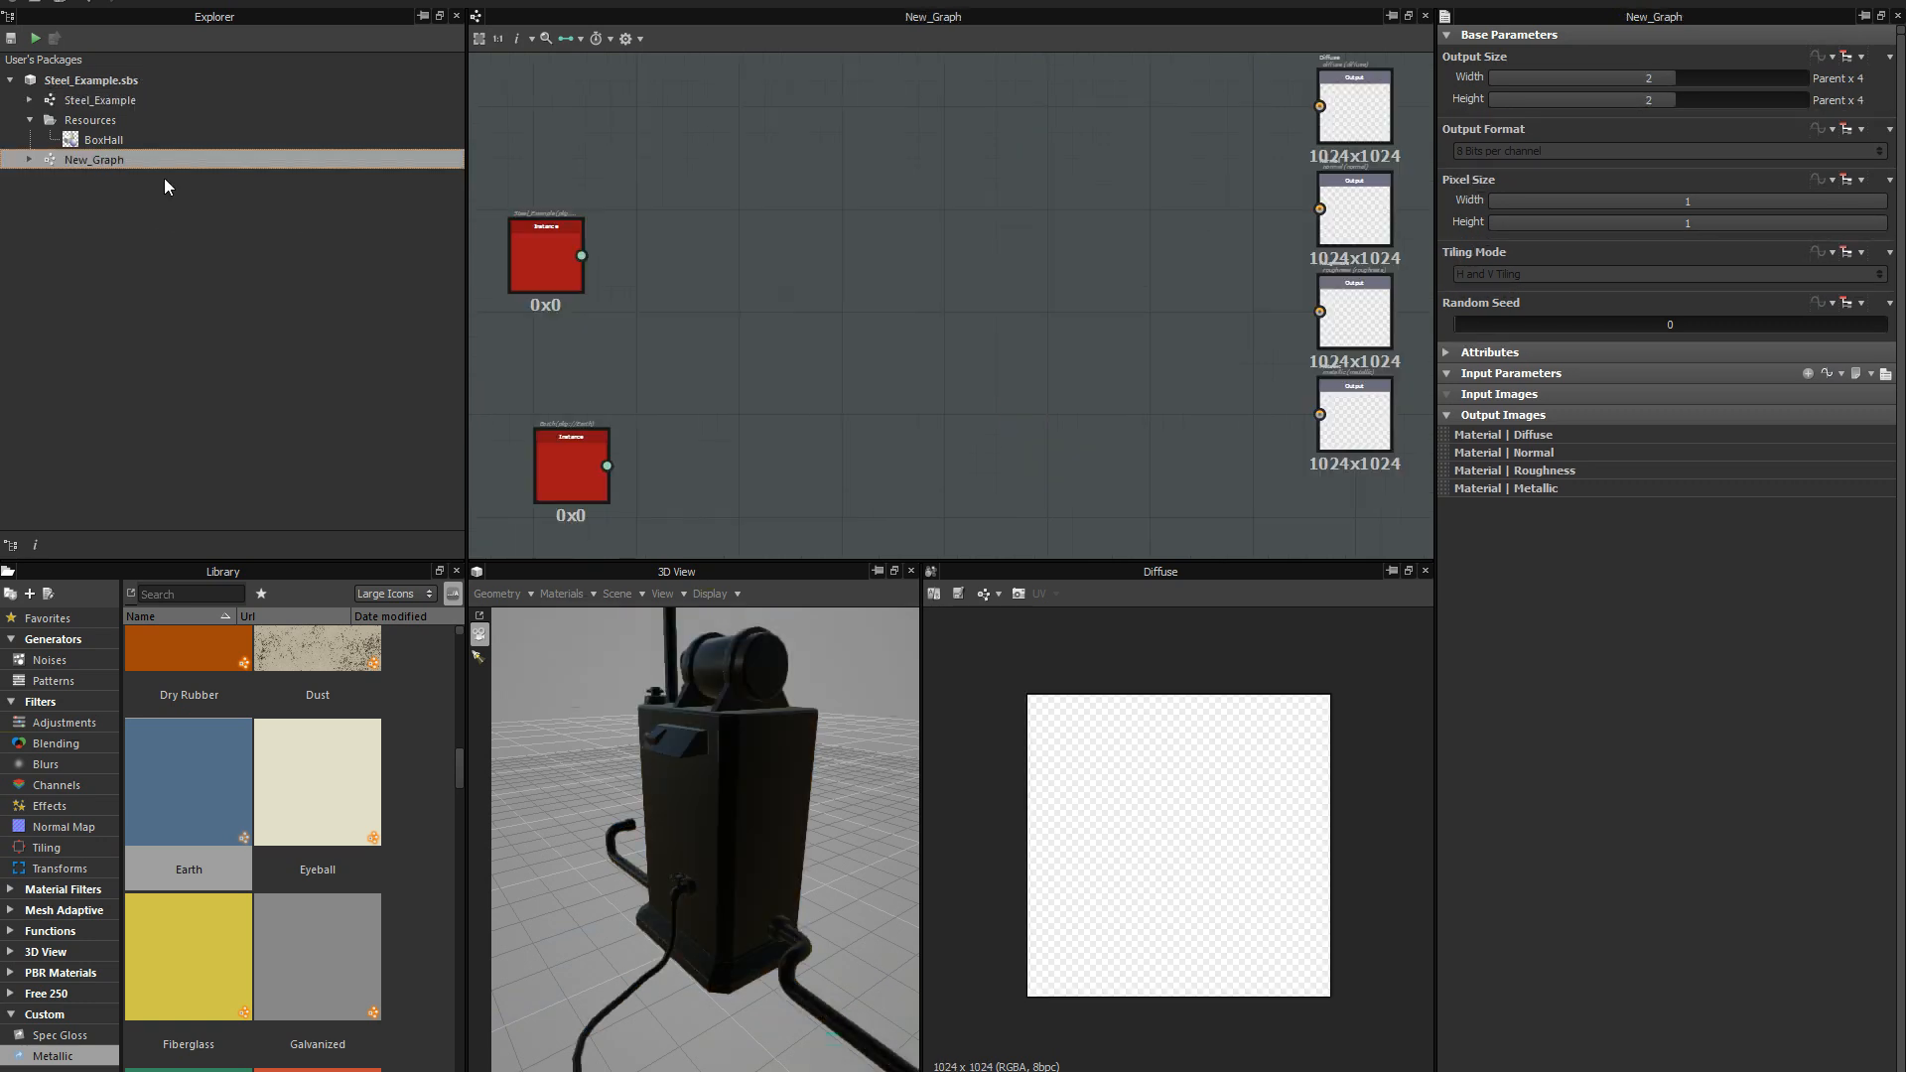
{"action": "left_click", "coordinate": [115, 163]}
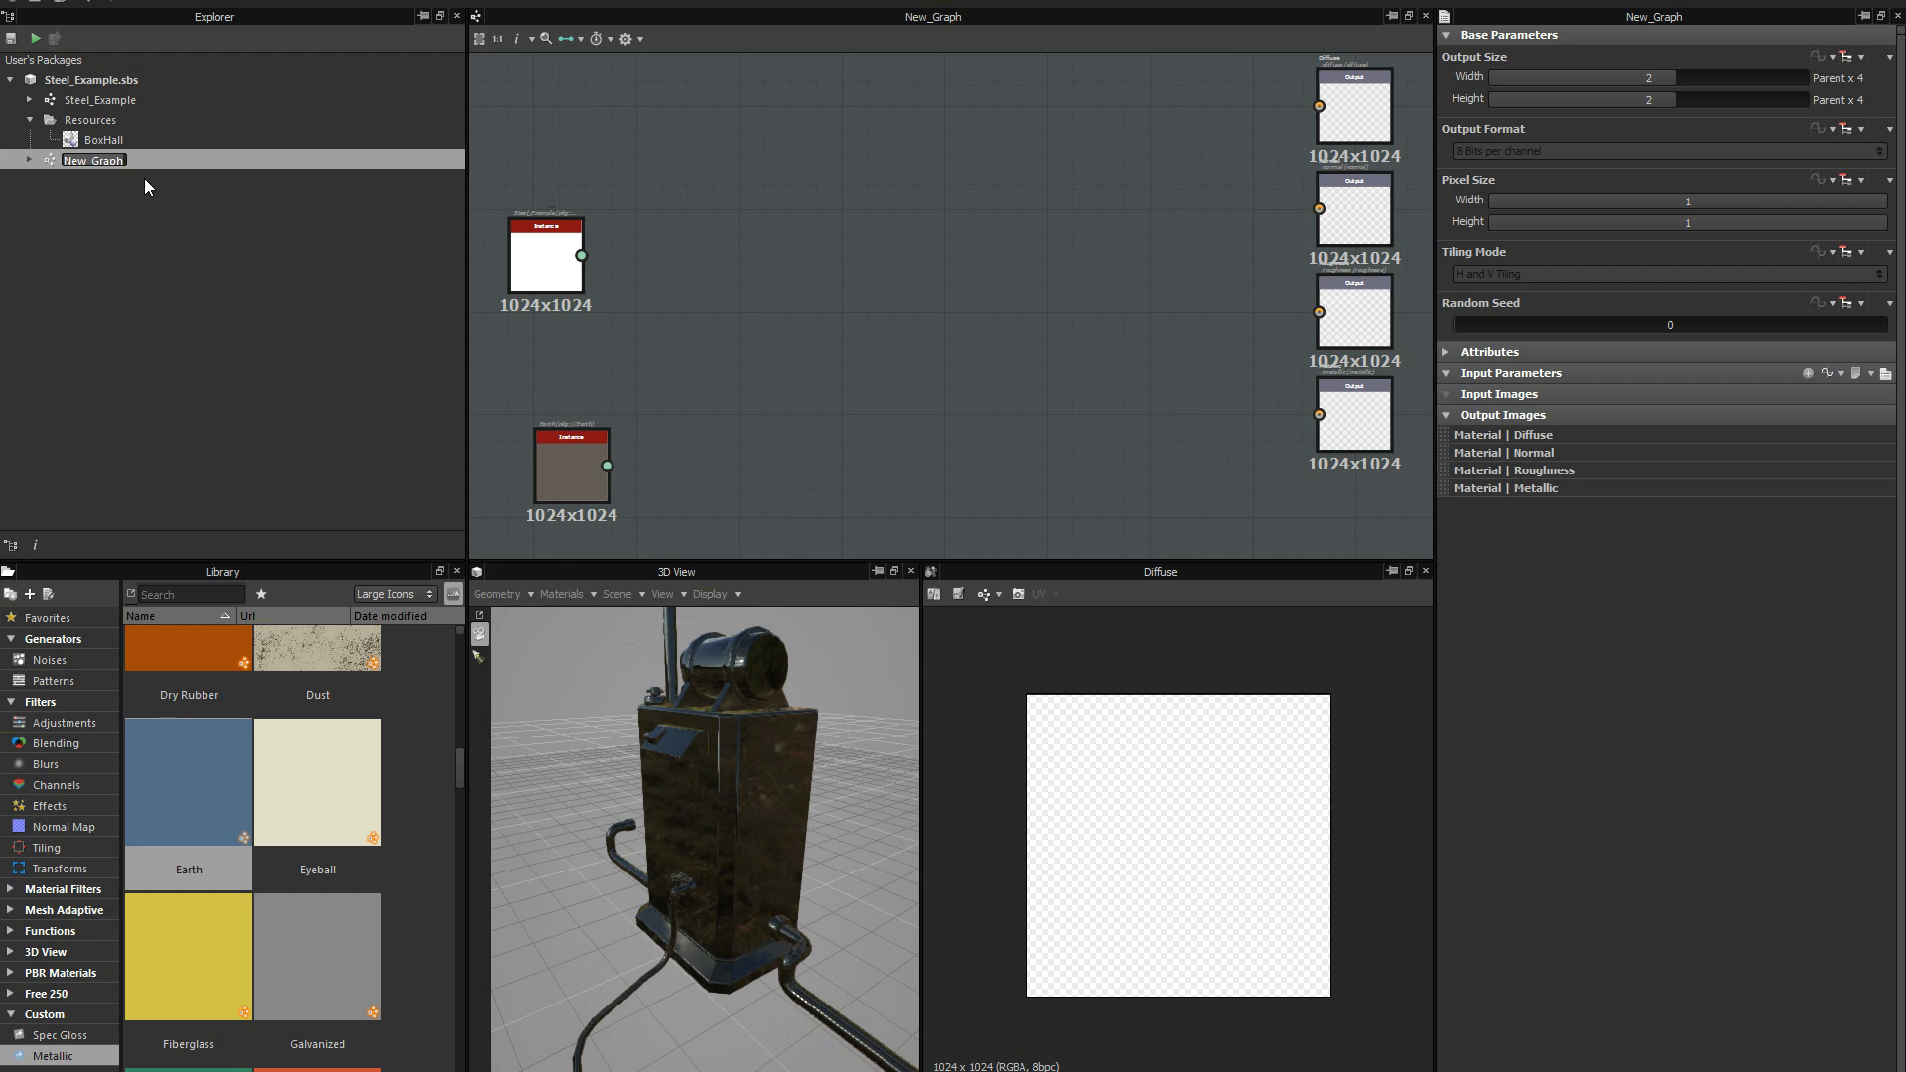
{"action": "type", "text": "Master_Graph"}
{"action": "key", "text": "Return"}
Line up the Steel_Example and Earth instance nodes in a column in Master_Graph, with Steel_Example above Earth.
{"action": "middle_click_drag", "start_coordinate": [954, 274], "coordinate": [858, 282]}
{"action": "scroll", "coordinate": [902, 289], "scroll_direction": "down", "scroll_amount": 2}
{"action": "scroll", "coordinate": [862, 258], "scroll_direction": "up", "scroll_amount": 1}
{"action": "left_click_drag", "start_coordinate": [602, 225], "coordinate": [662, 198]}
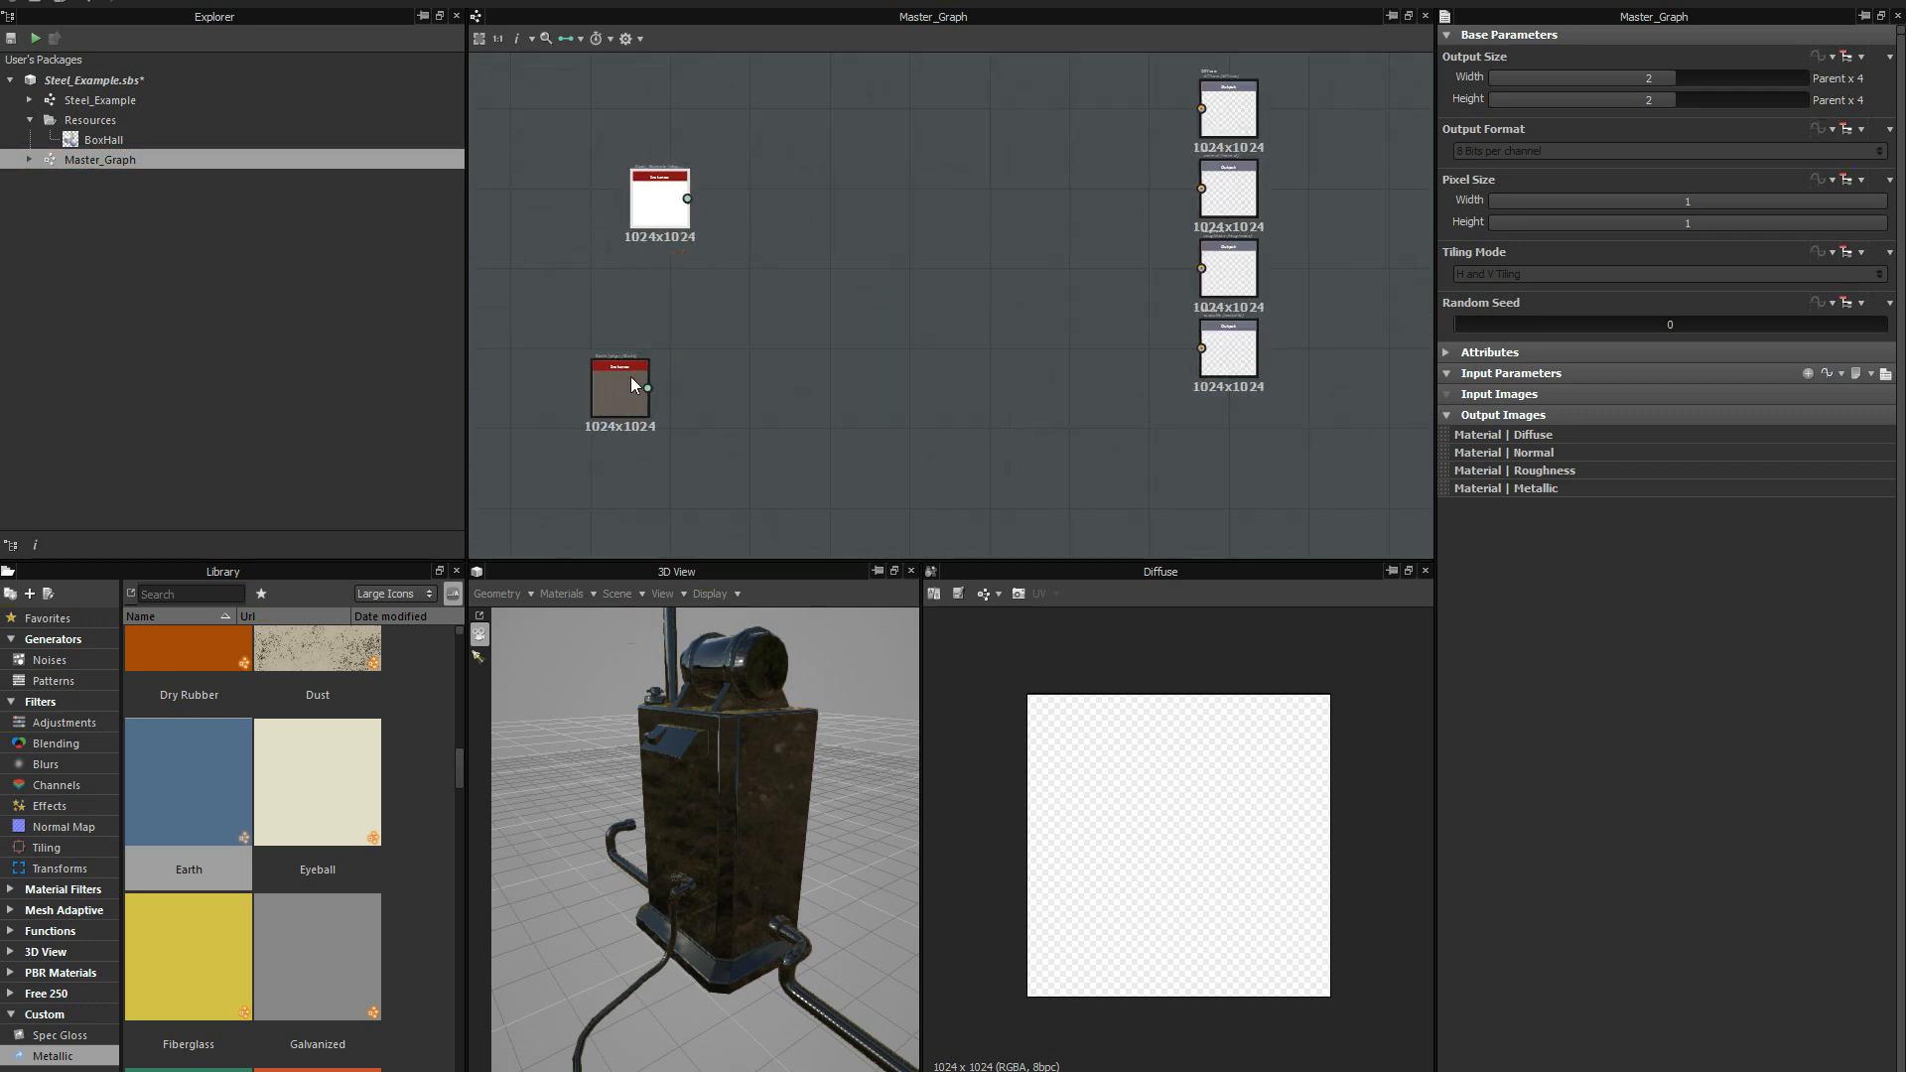
{"action": "left_click_drag", "start_coordinate": [632, 382], "coordinate": [671, 372]}
{"action": "left_click_drag", "start_coordinate": [661, 203], "coordinate": [660, 217]}
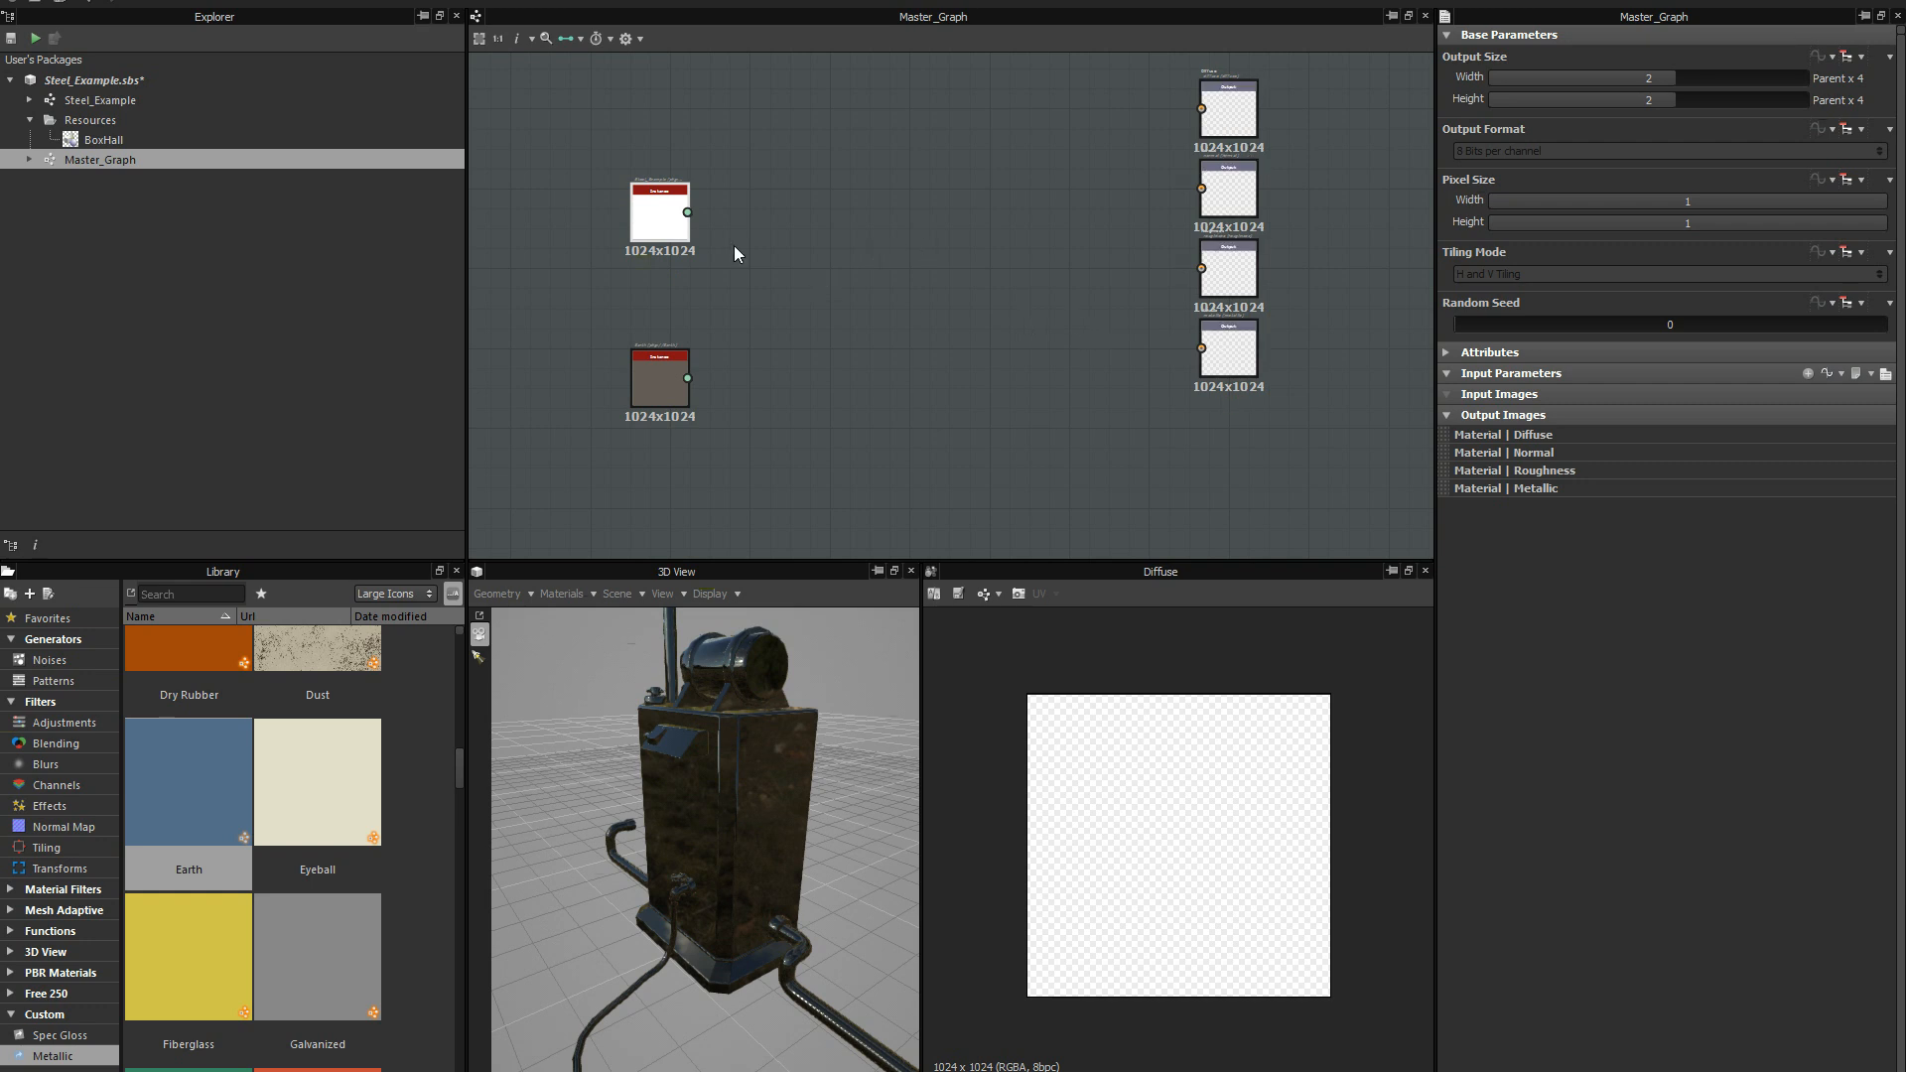
Review the Steel_Example graph, return to Master_Graph, and bring the Steel_Example and Earth nodes closer to the outputs, keeping them in a column.
{"action": "double_click", "coordinate": [100, 100]}
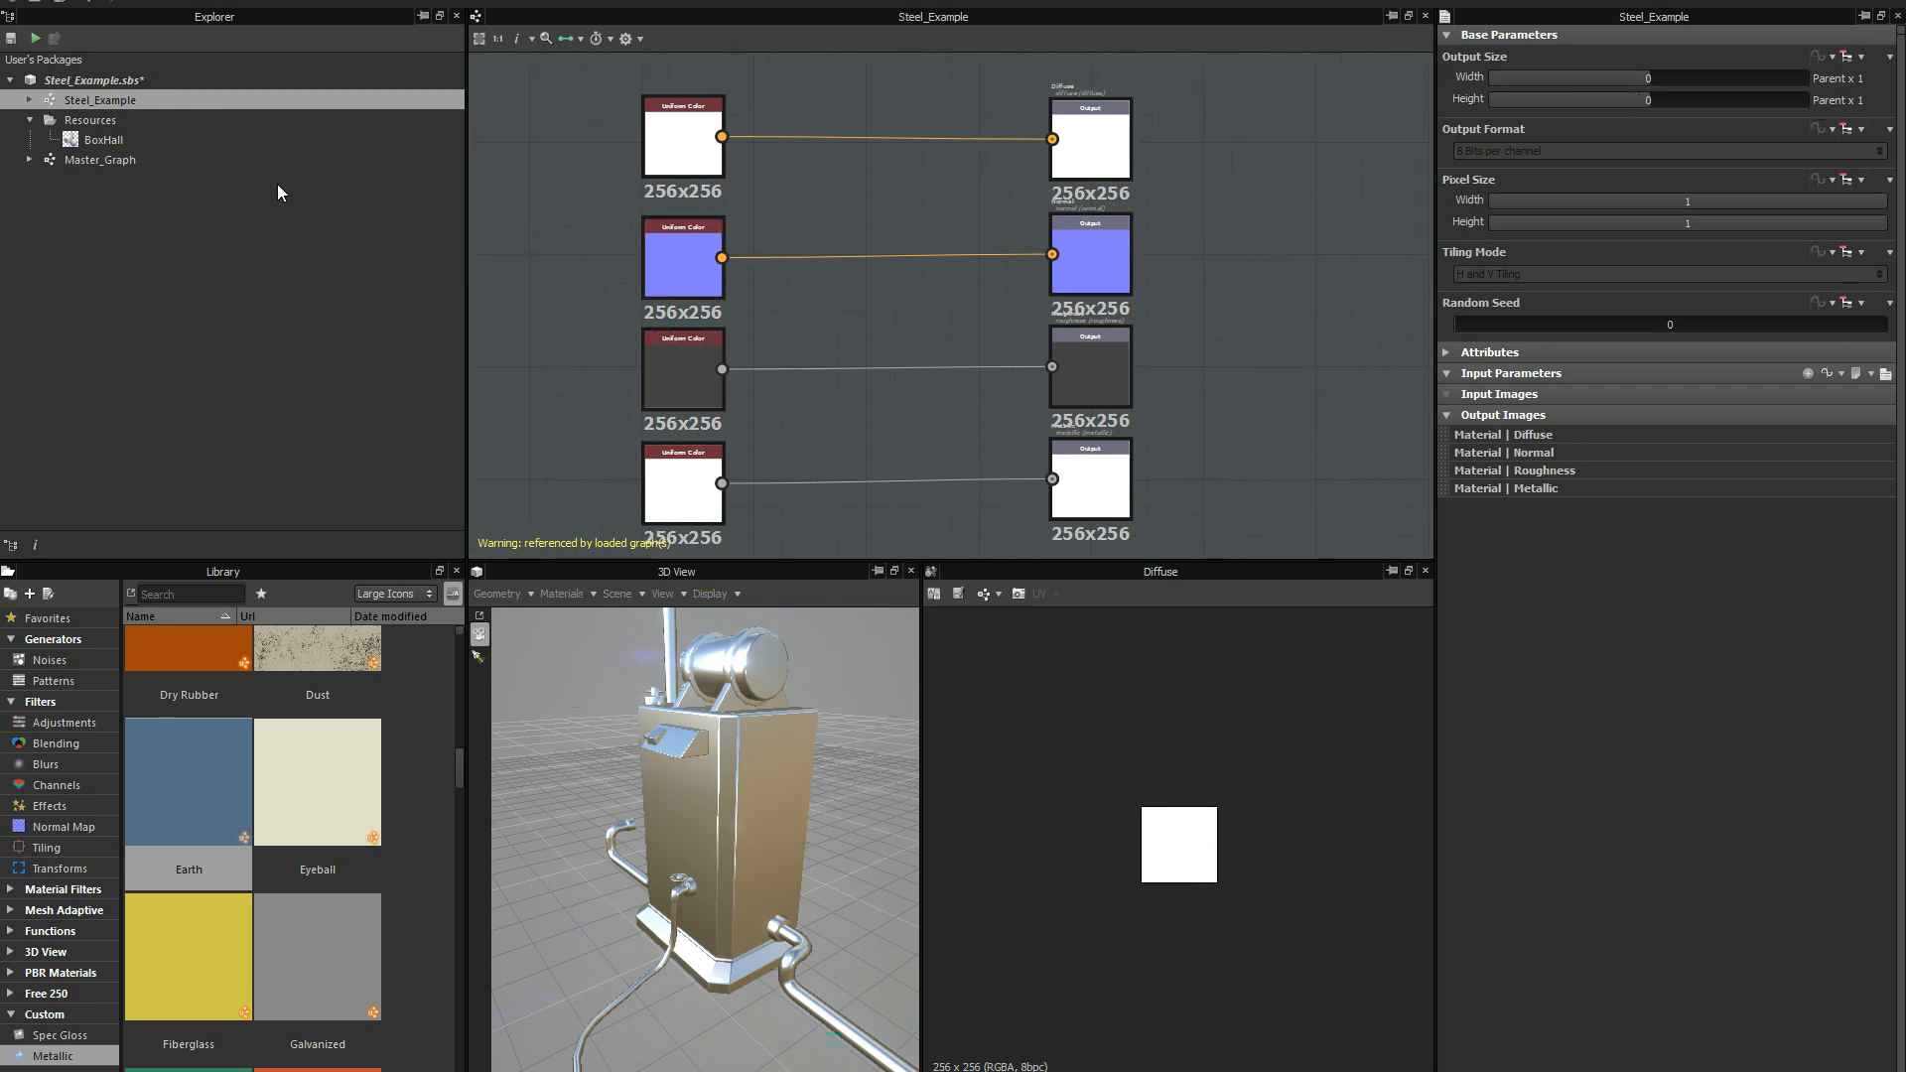
{"action": "double_click", "coordinate": [123, 158]}
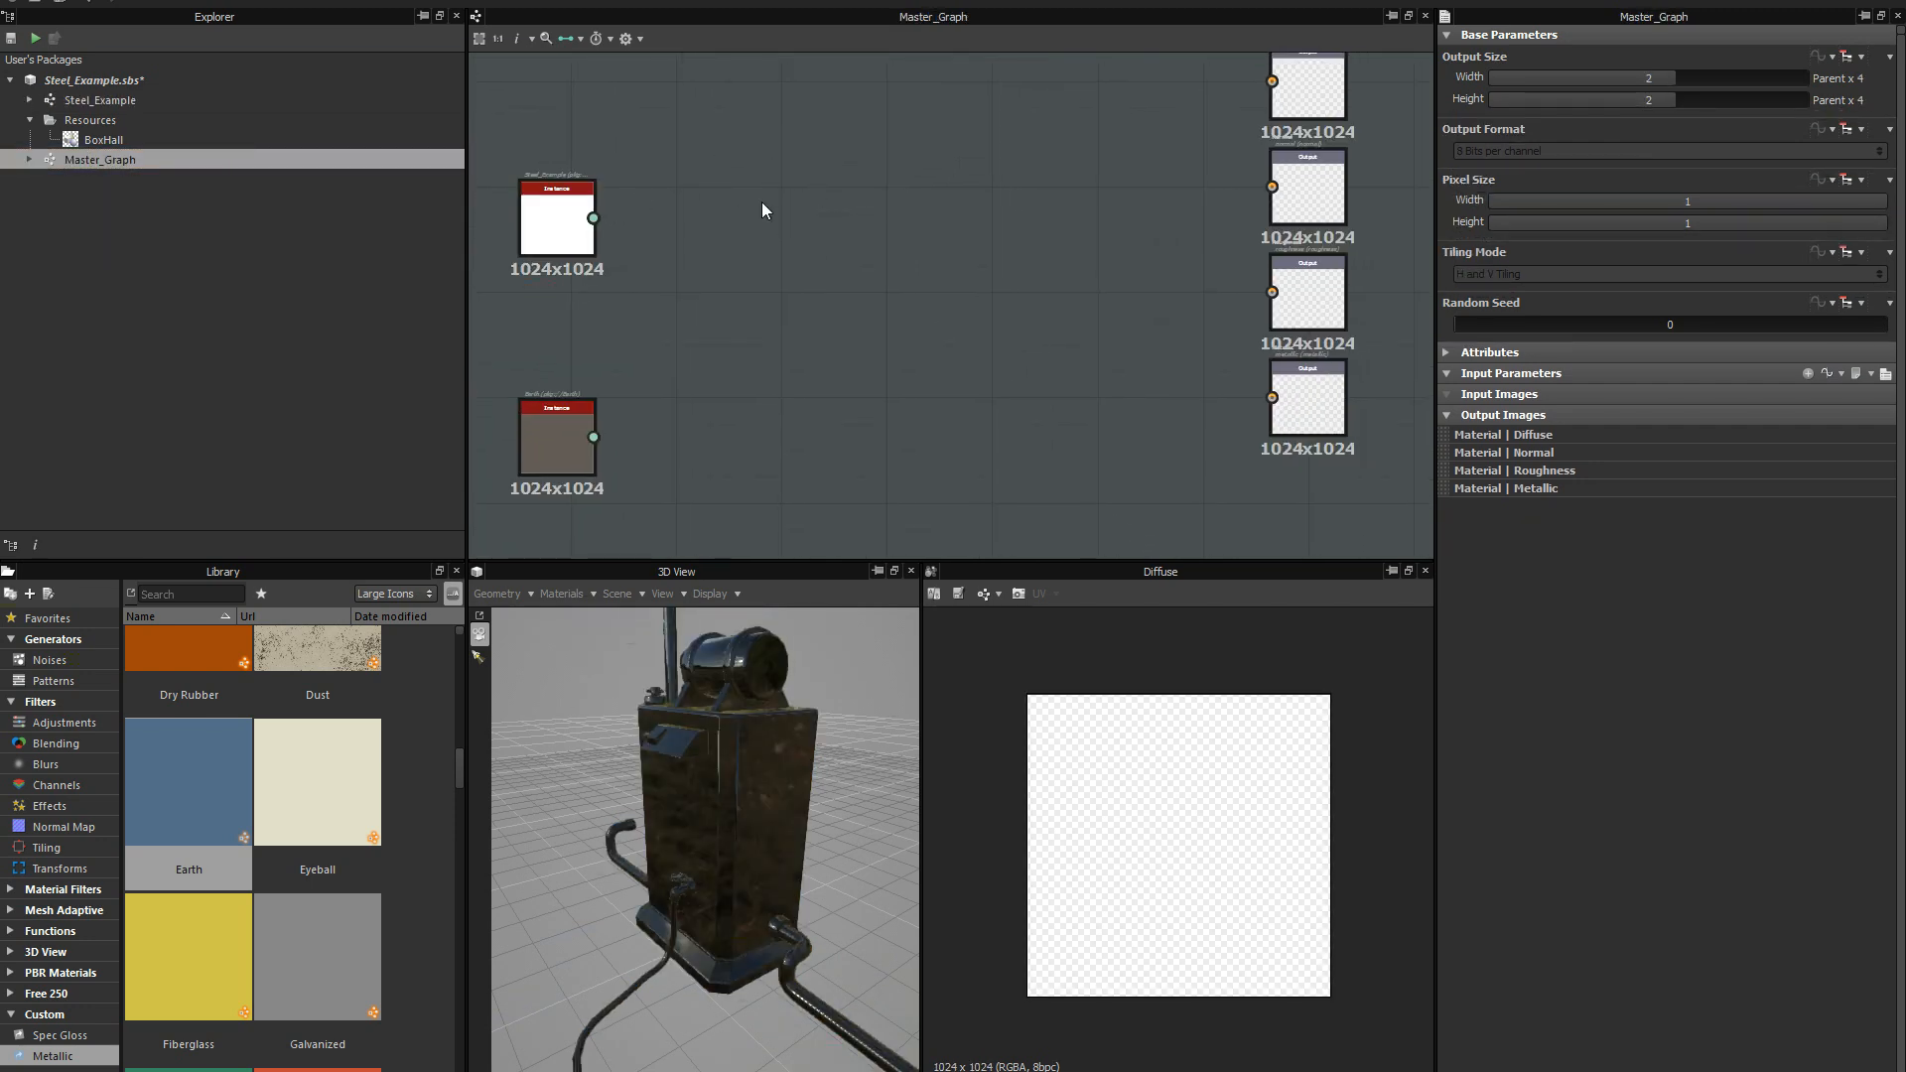
{"action": "left_click_drag", "start_coordinate": [587, 210], "coordinate": [595, 198]}
{"action": "left_click_drag", "start_coordinate": [556, 437], "coordinate": [590, 427]}
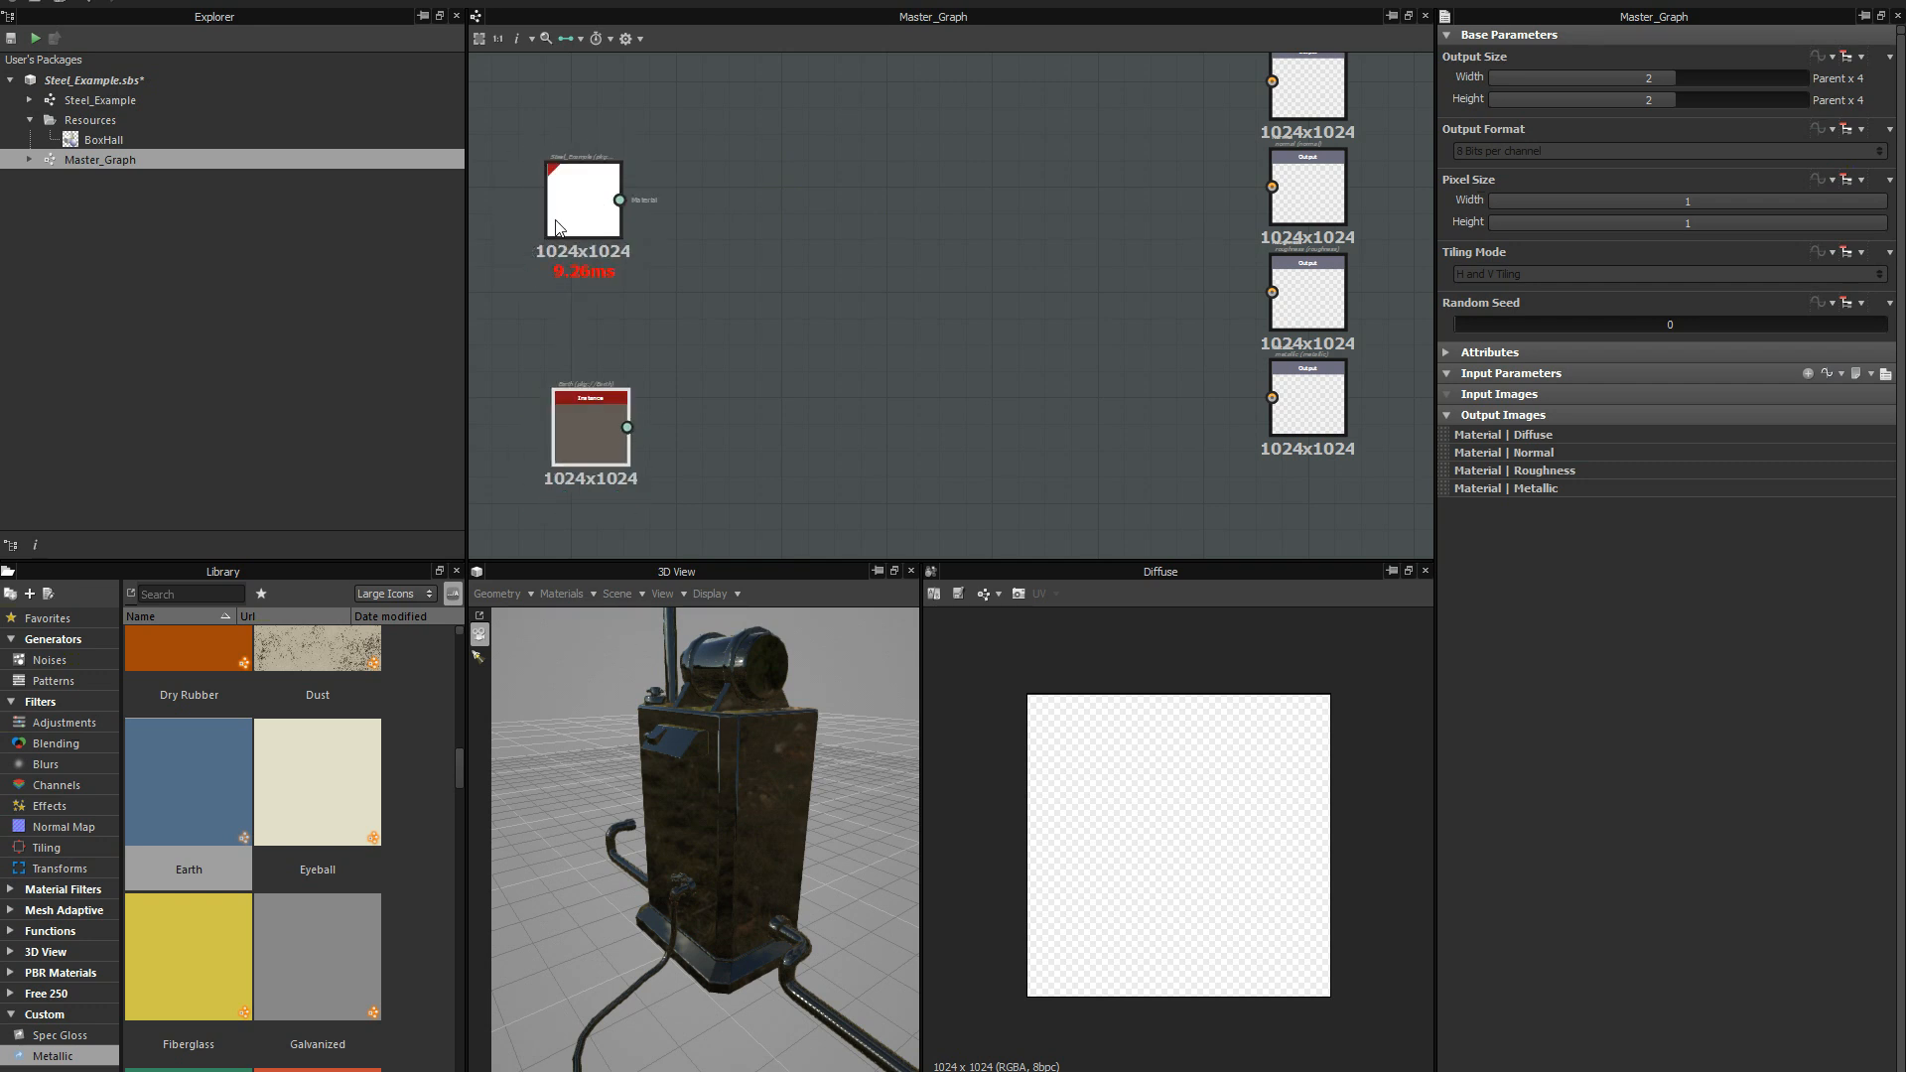
{"action": "left_click_drag", "start_coordinate": [549, 218], "coordinate": [600, 241]}
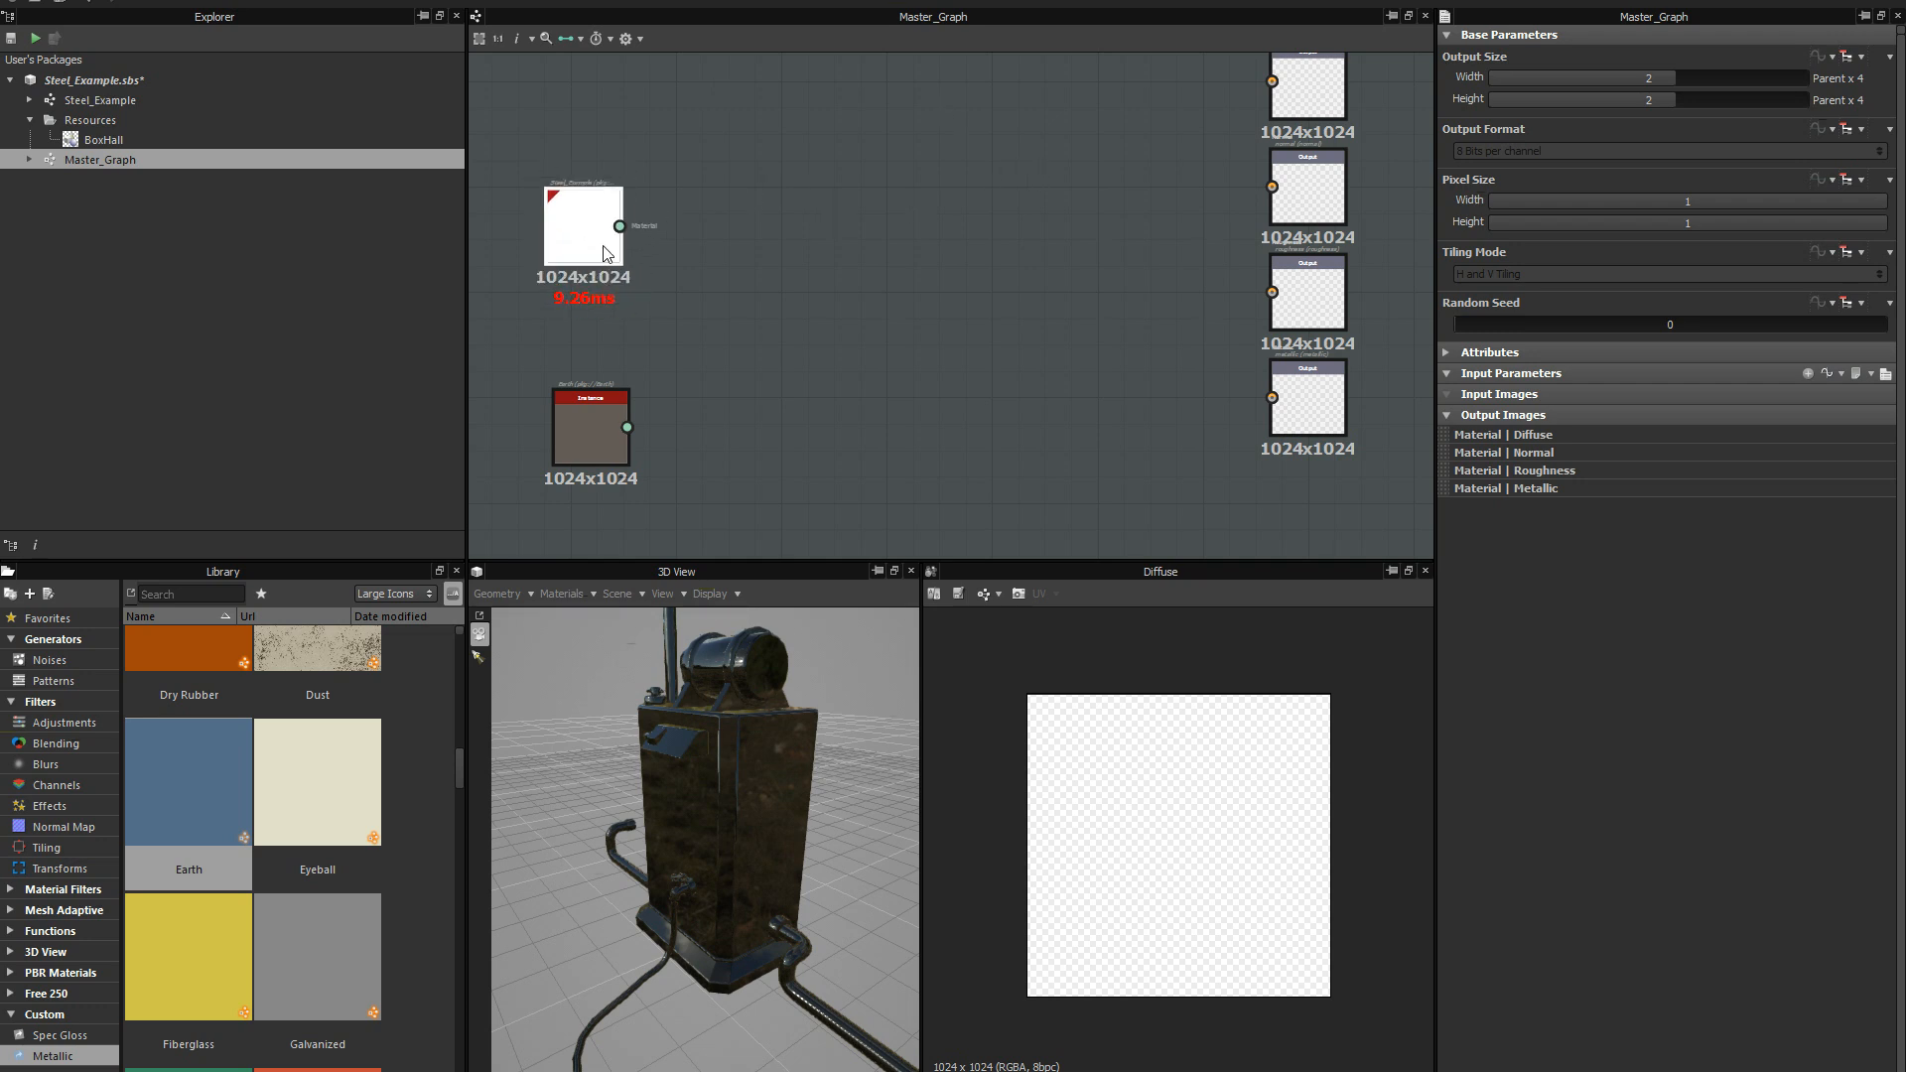
{"action": "left_click_drag", "start_coordinate": [576, 247], "coordinate": [602, 238]}
{"action": "left_click_drag", "start_coordinate": [586, 391], "coordinate": [596, 387]}
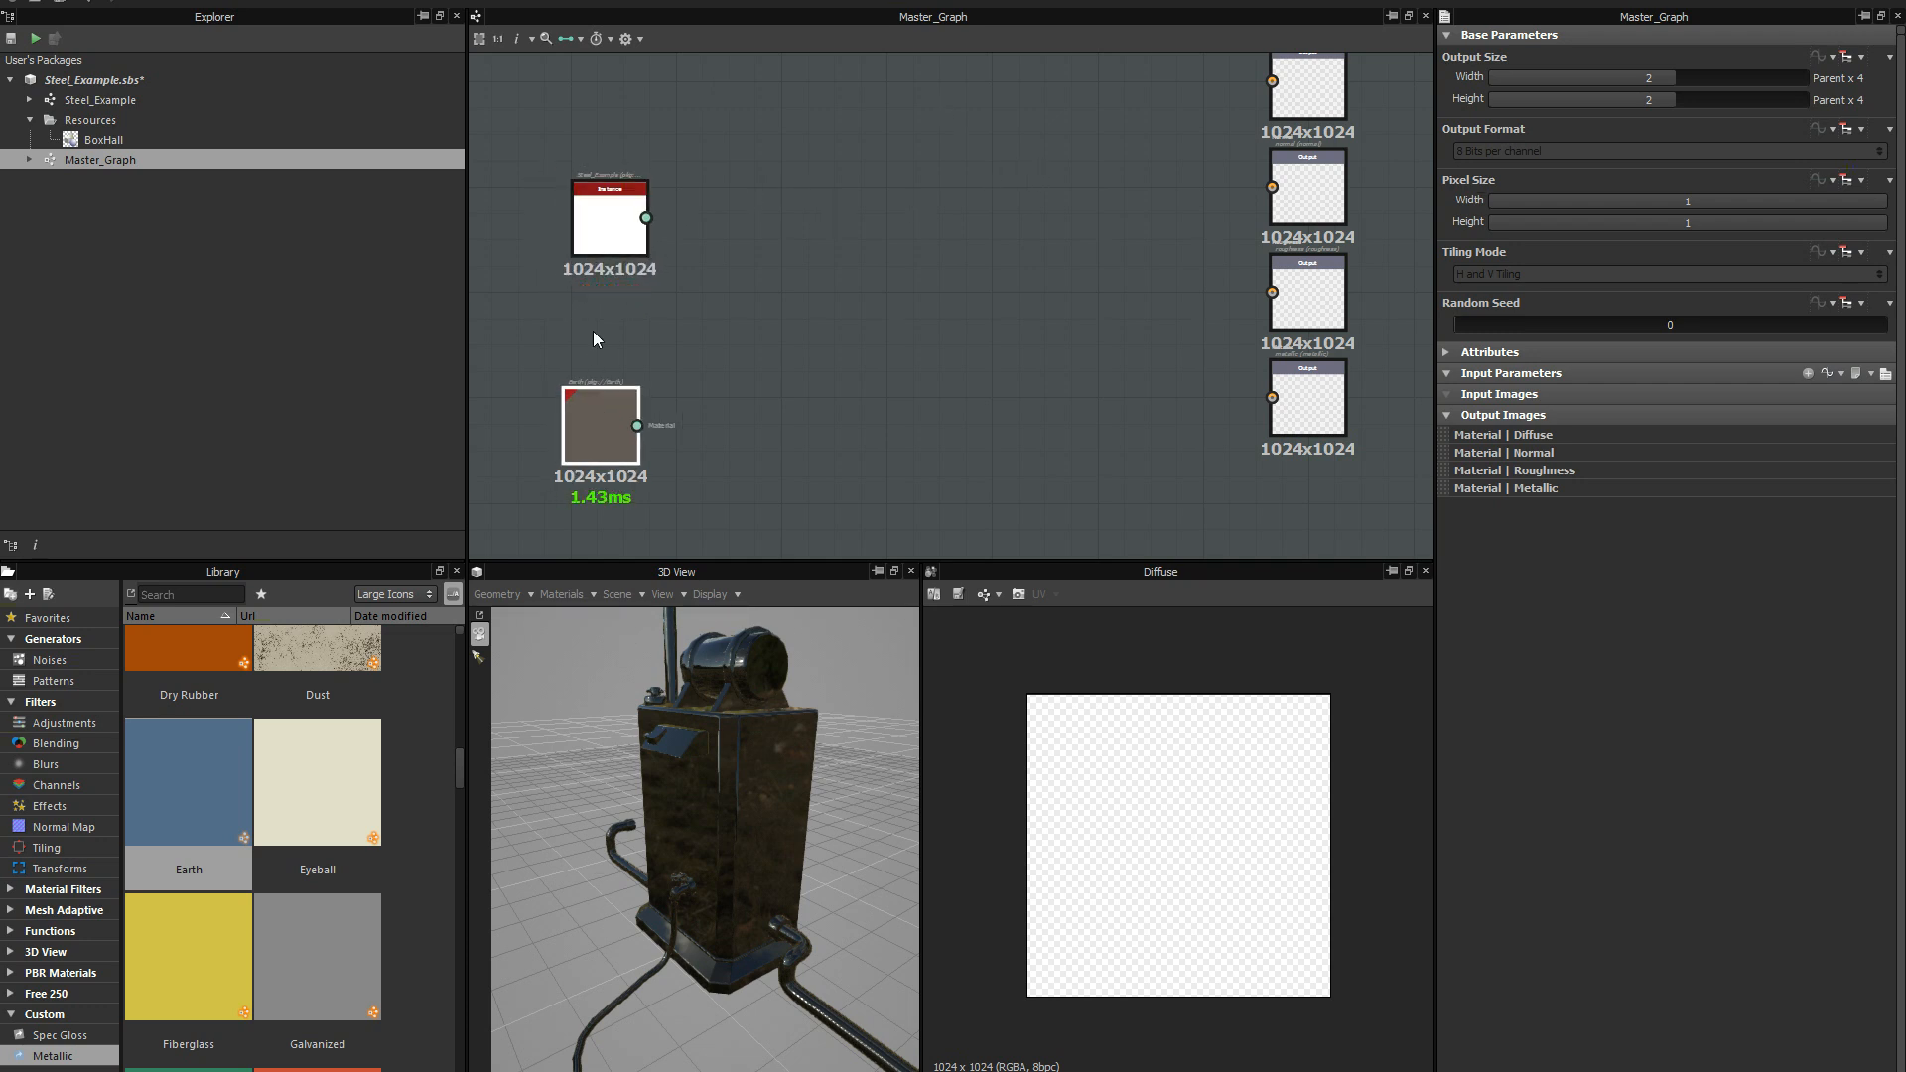
{"action": "left_click_drag", "start_coordinate": [620, 235], "coordinate": [608, 243]}
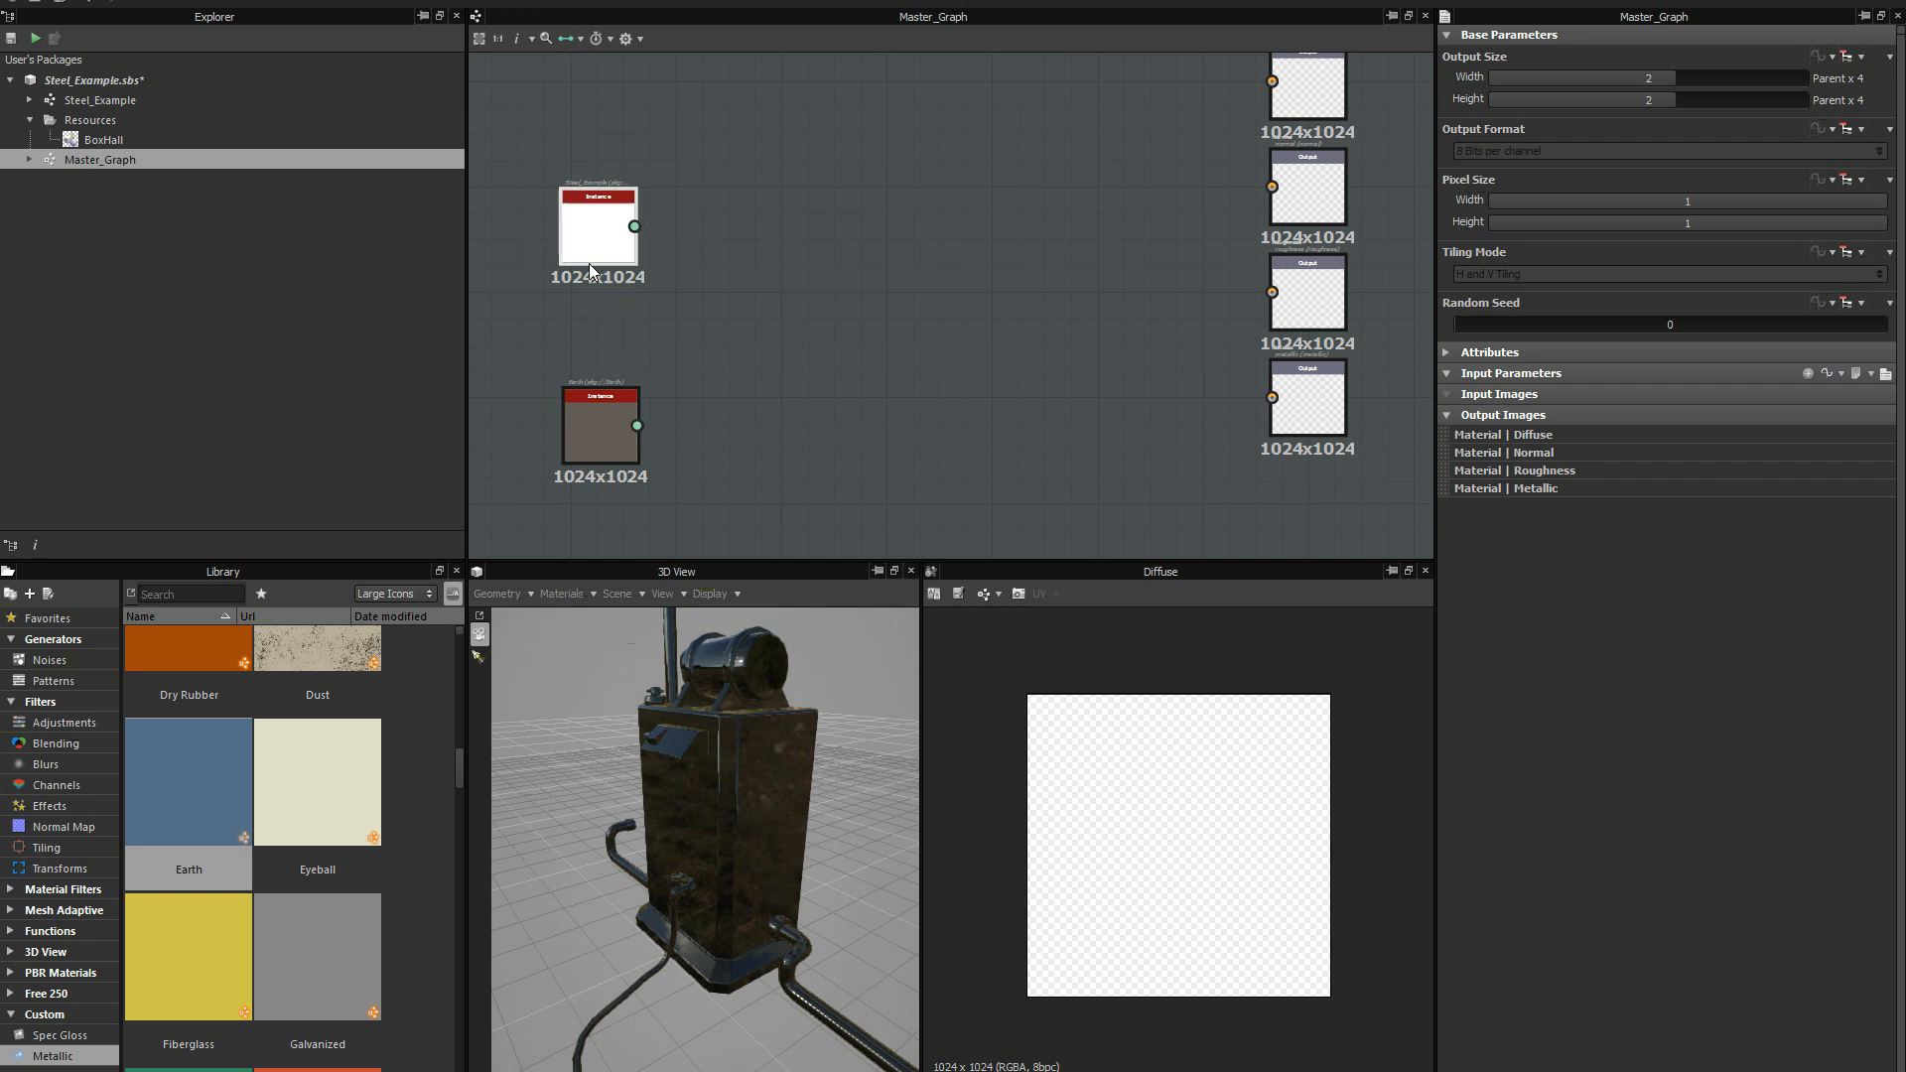
{"action": "middle_click_drag", "start_coordinate": [743, 263], "coordinate": [725, 260]}
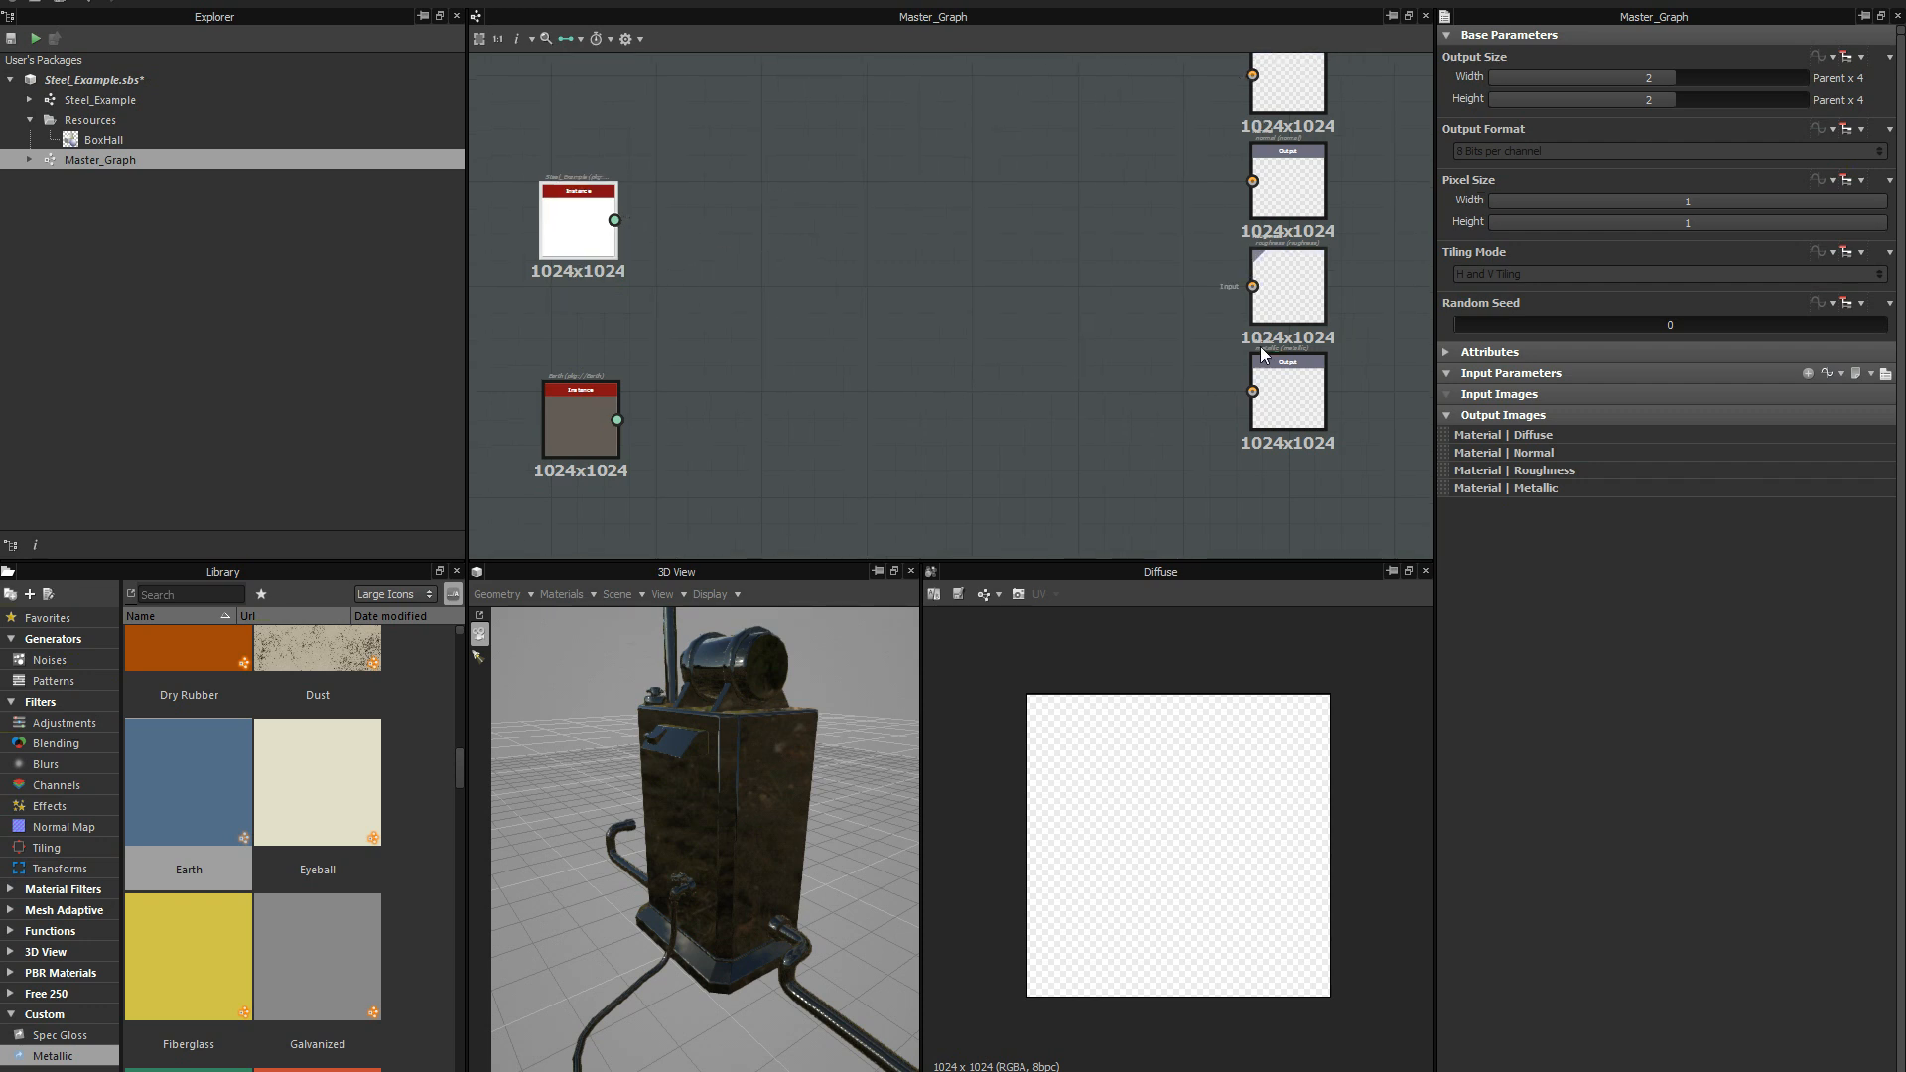
{"action": "middle_click_drag", "start_coordinate": [873, 302], "coordinate": [890, 304]}
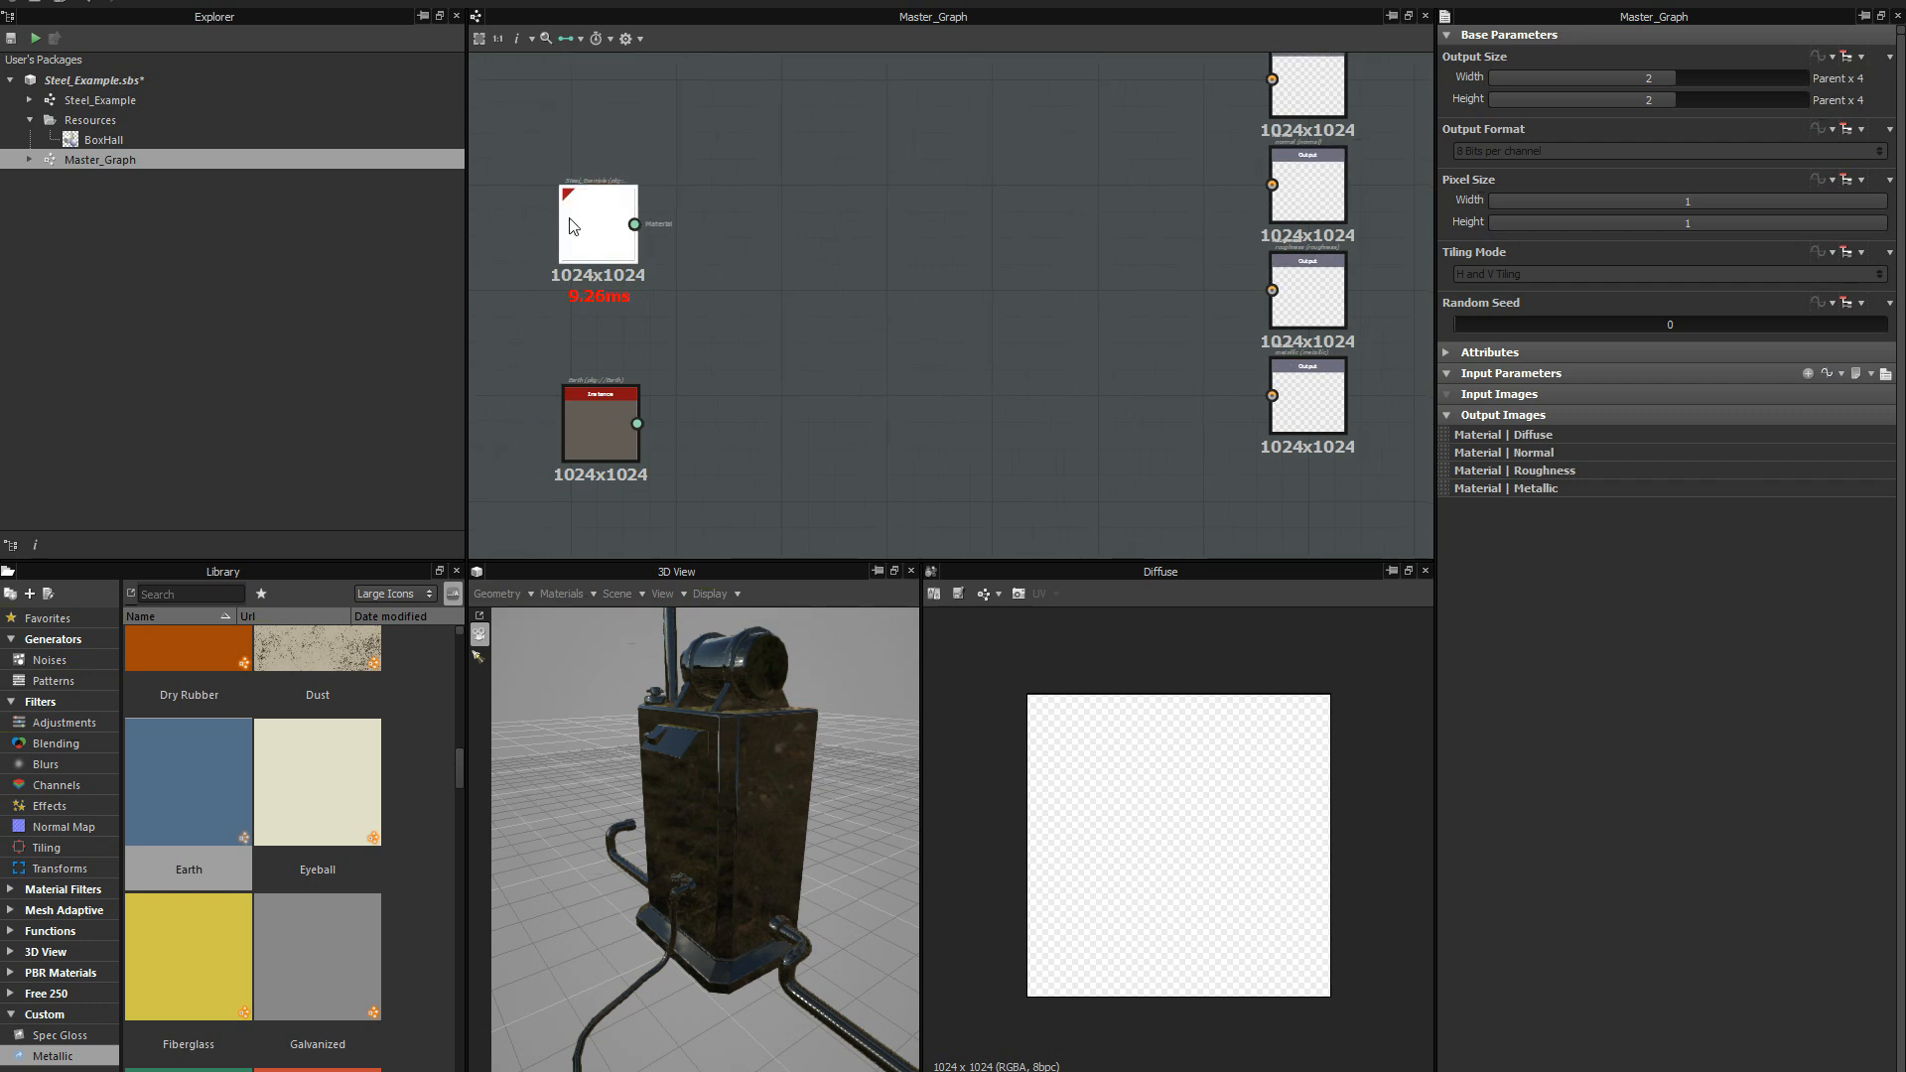
Try an output width and height of 1 for the Steel_Example graph and refresh its instance node in Master_Graph.
{"action": "left_click", "coordinate": [146, 101]}
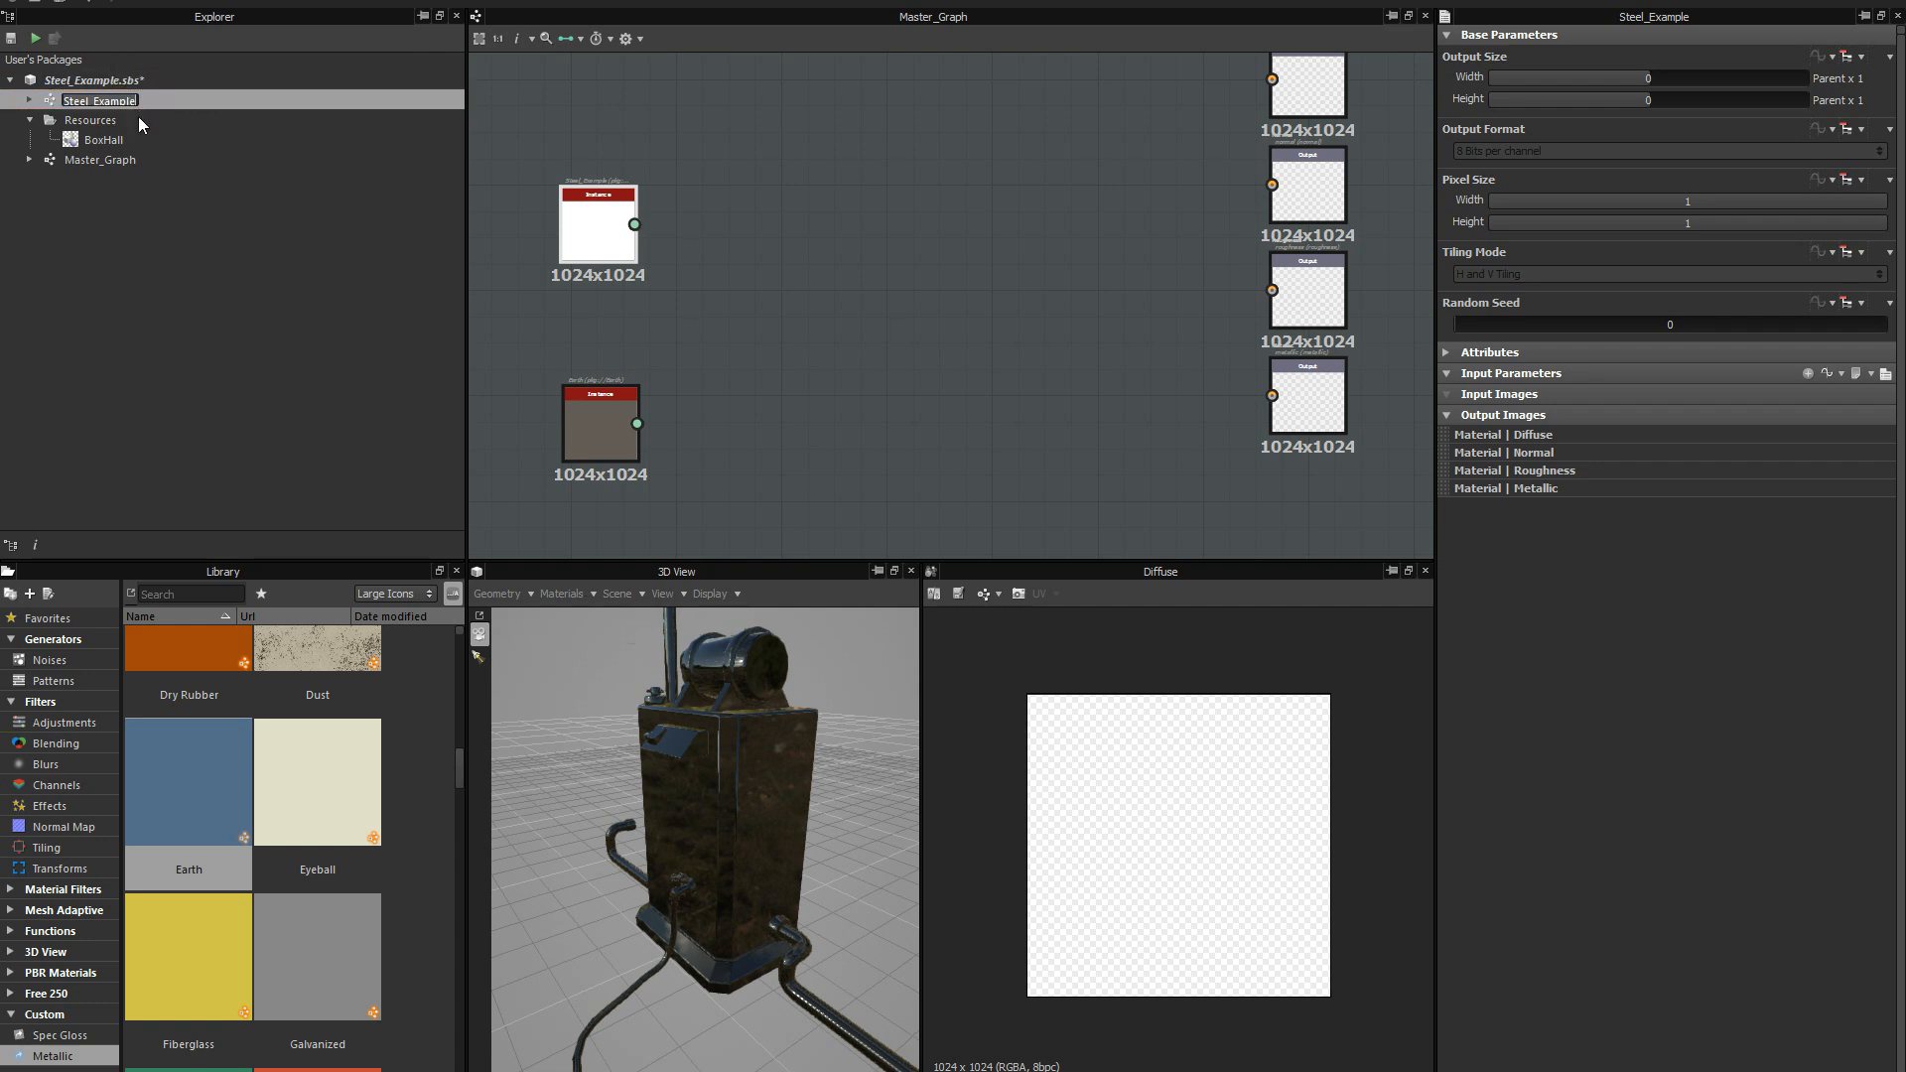
{"action": "key", "text": "F2"}
{"action": "left_click", "coordinate": [1662, 77]}
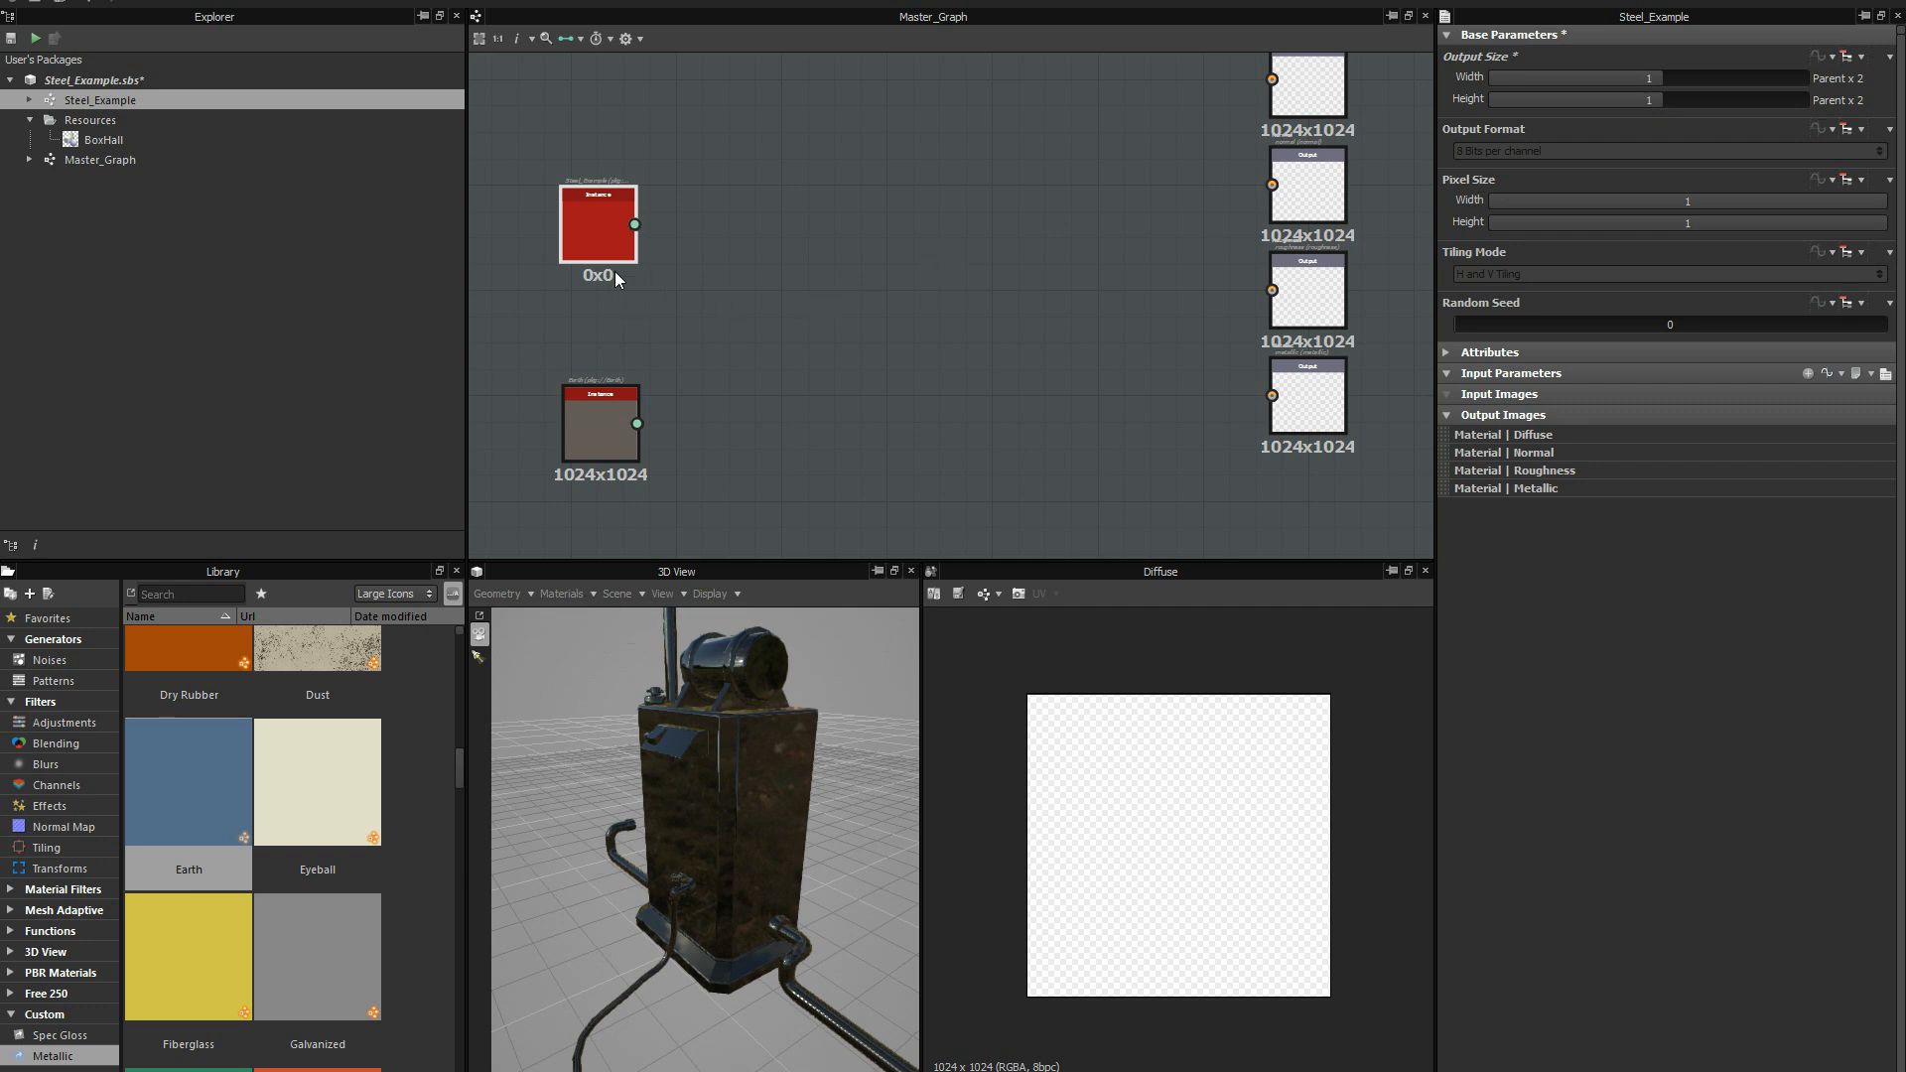
{"action": "double_click", "coordinate": [603, 234]}
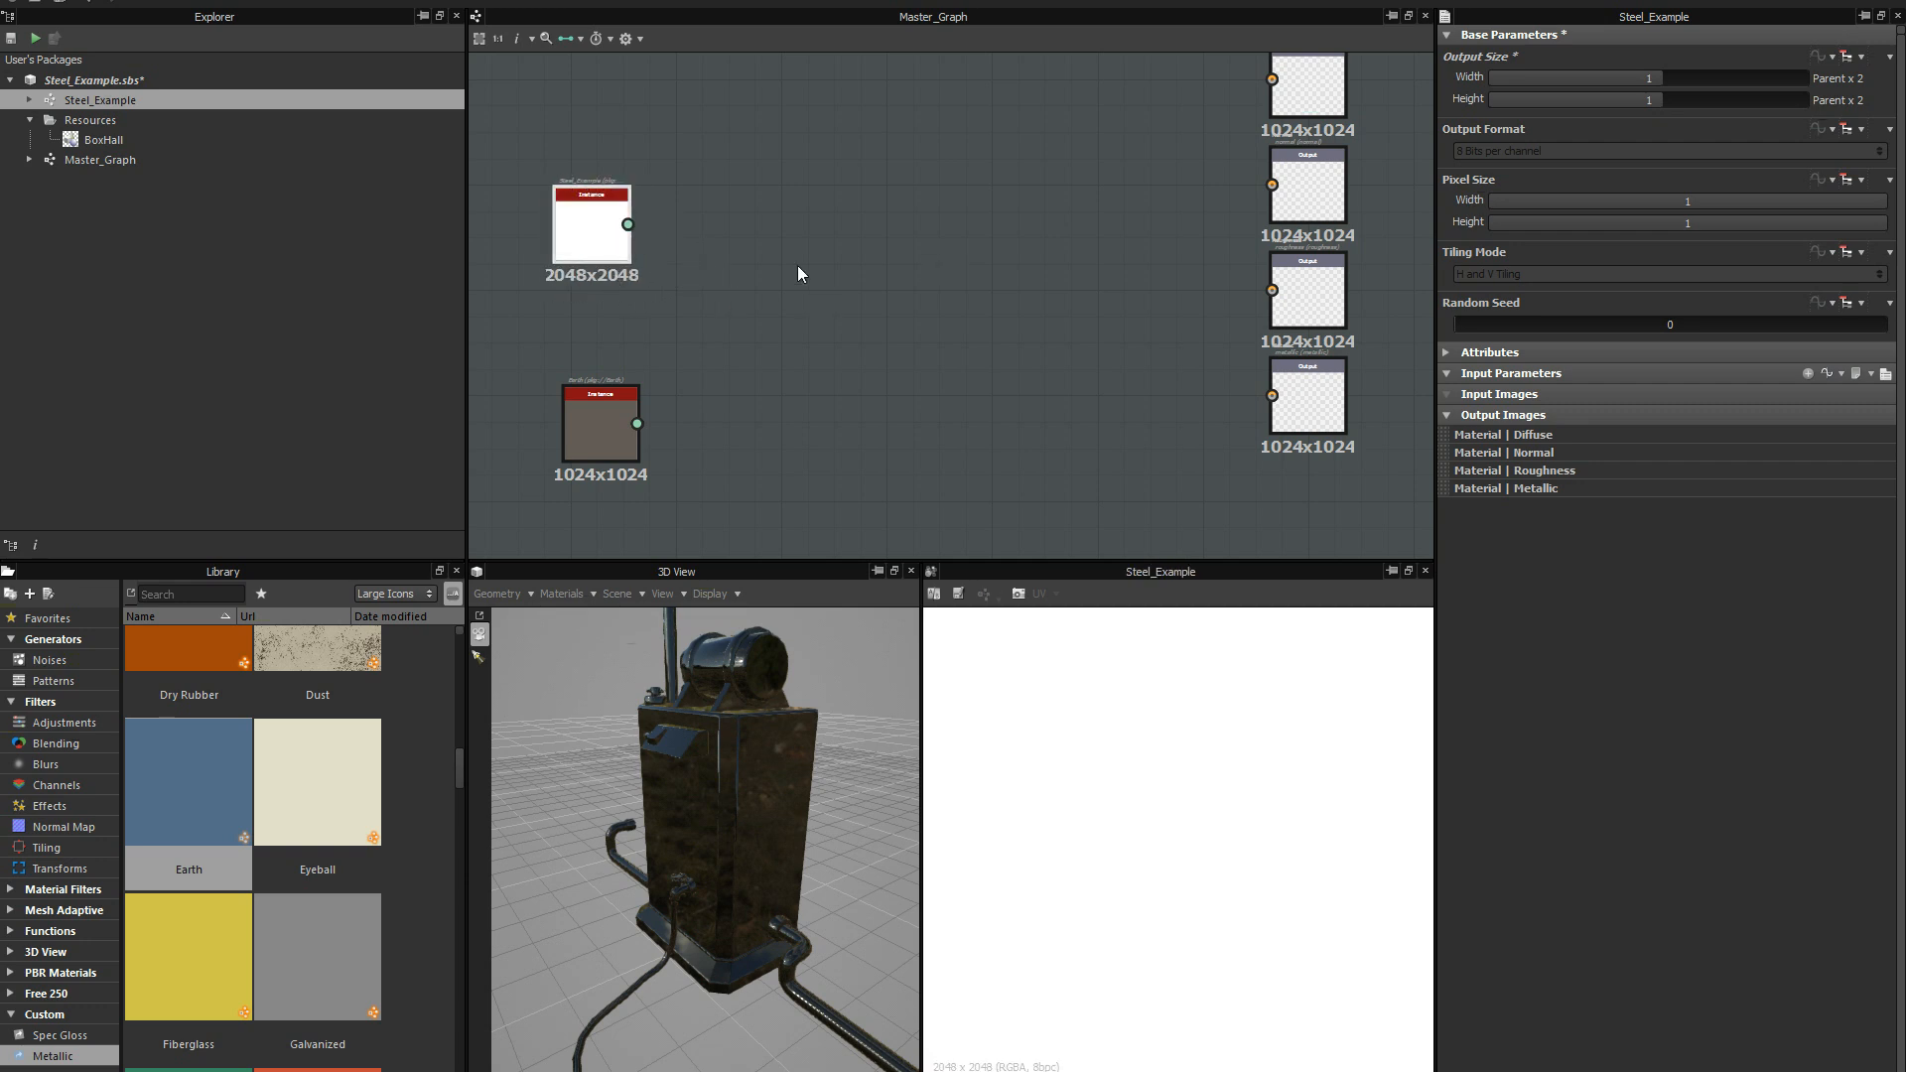
{"action": "middle_click_drag", "start_coordinate": [818, 298], "coordinate": [788, 311]}
{"action": "middle_click_drag", "start_coordinate": [993, 292], "coordinate": [1032, 288]}
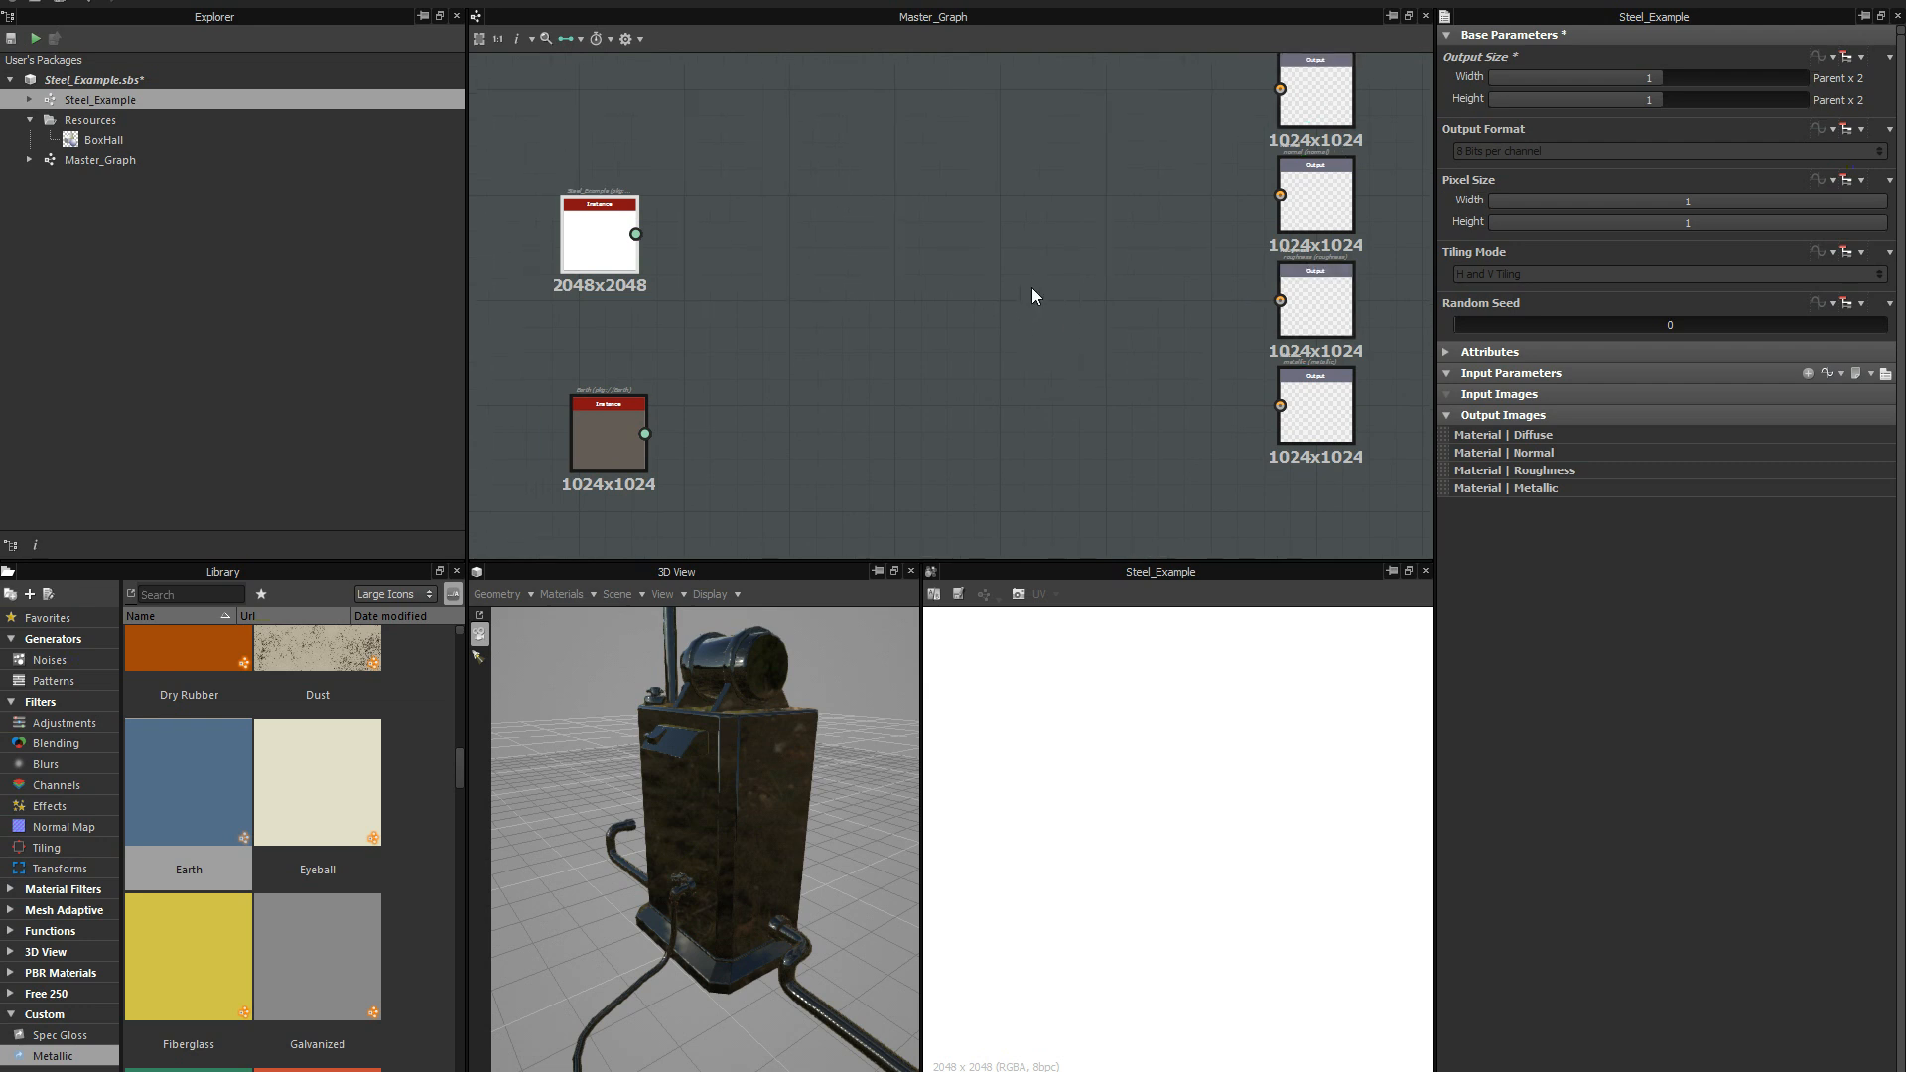
{"action": "middle_click_drag", "start_coordinate": [857, 347], "coordinate": [860, 295]}
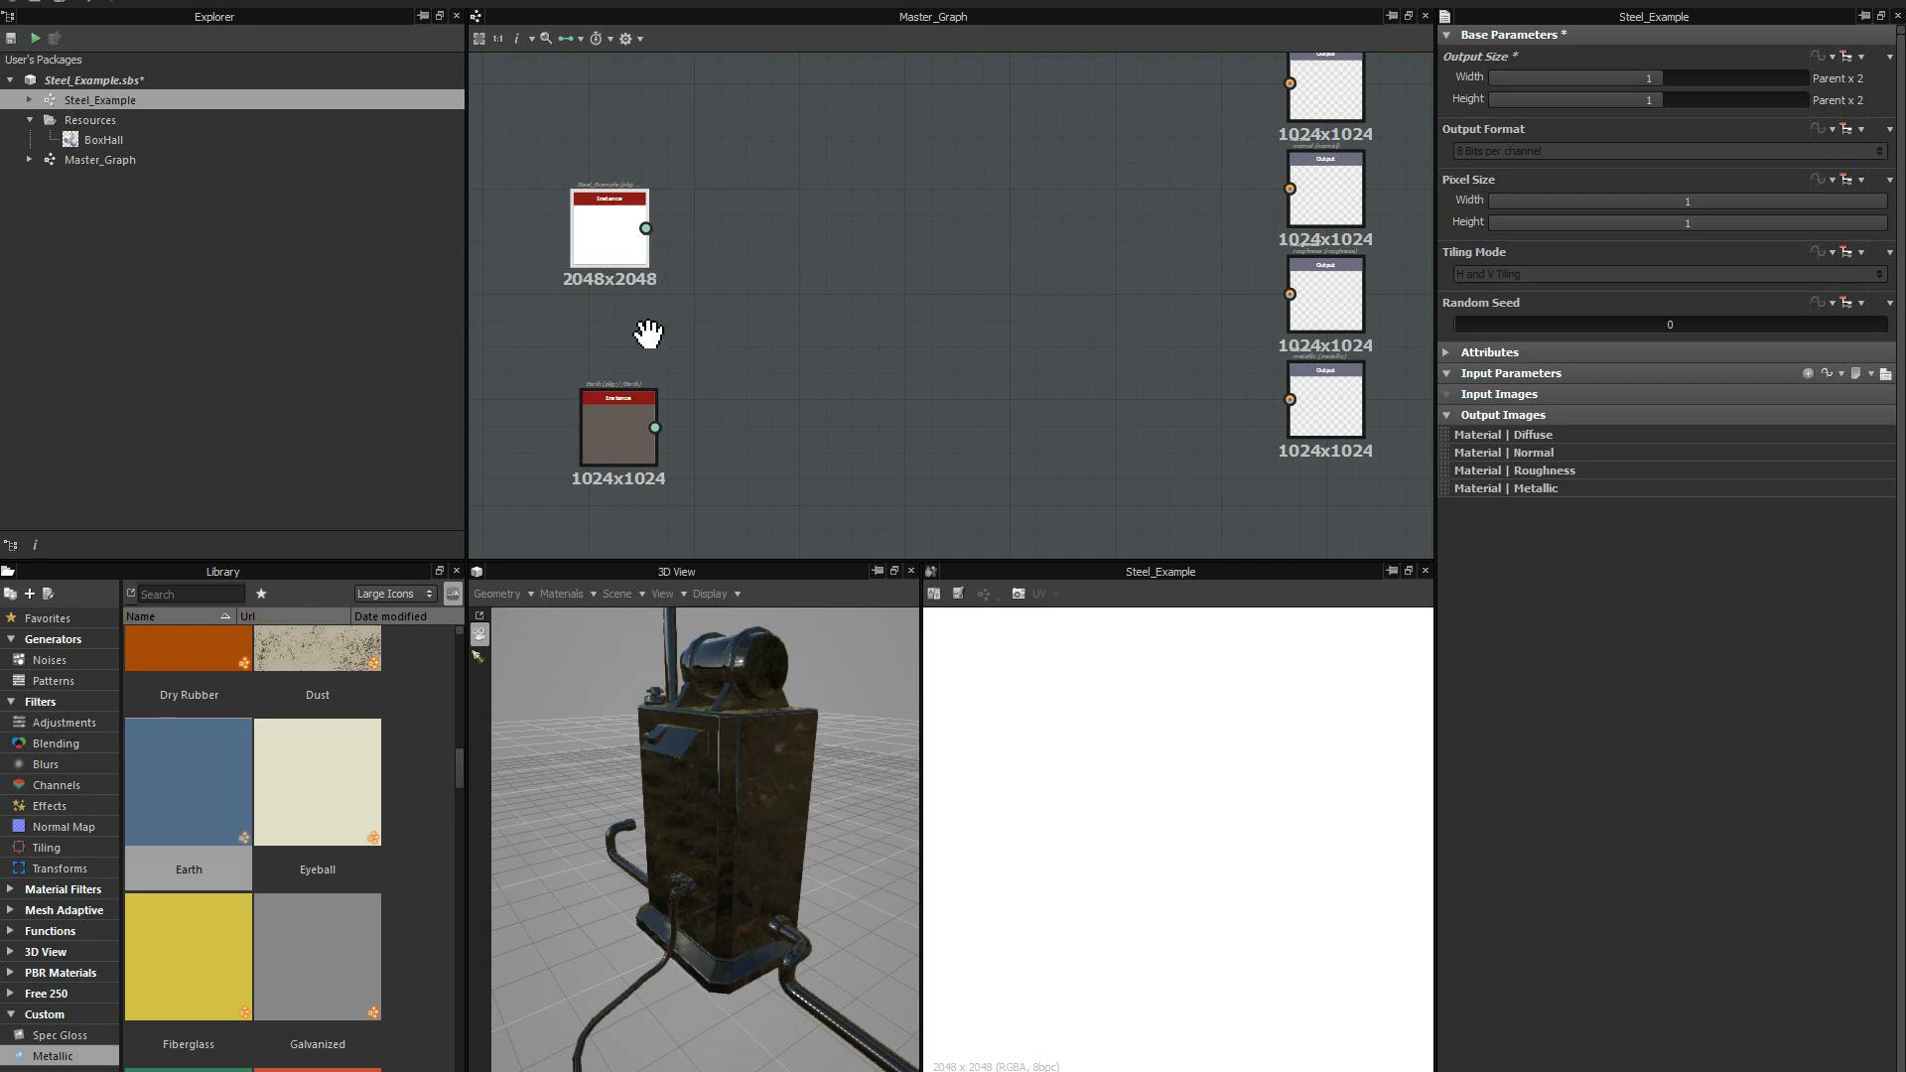
{"action": "middle_click_drag", "start_coordinate": [648, 333], "coordinate": [624, 321]}
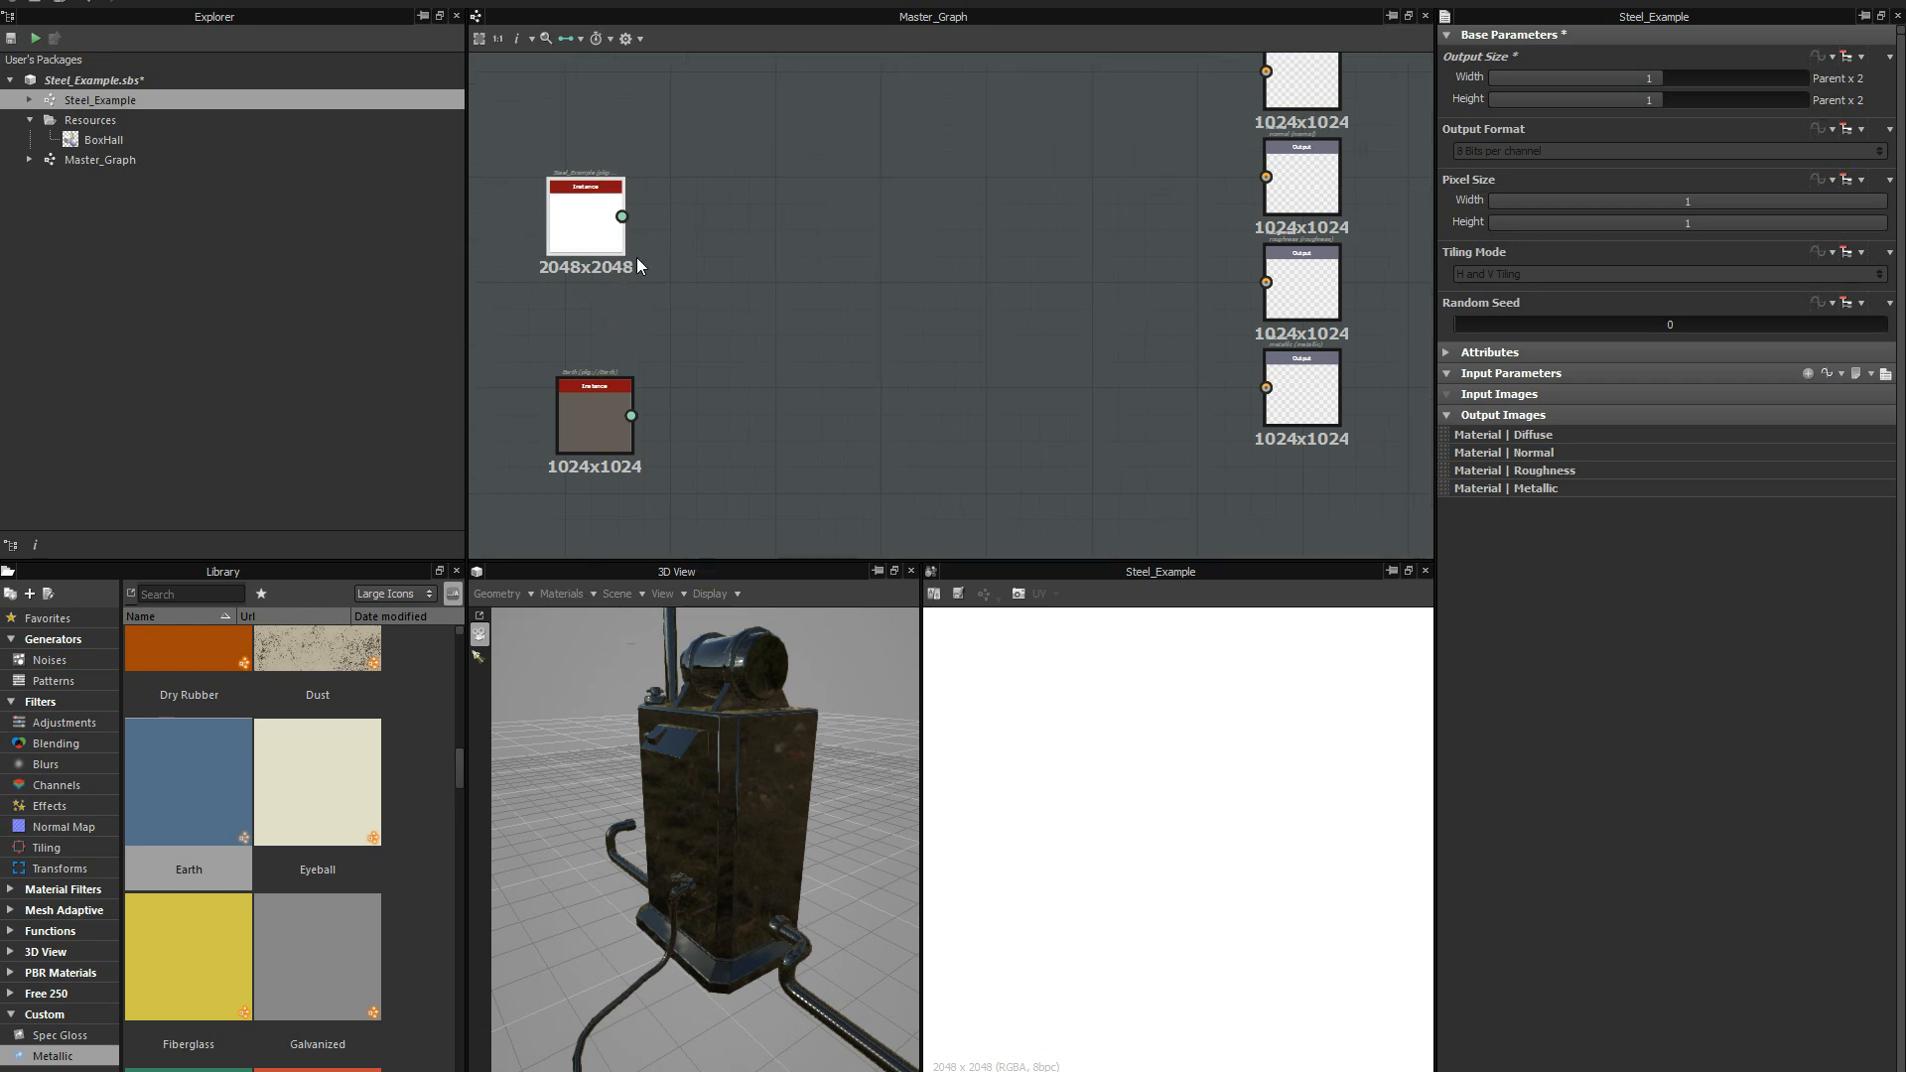
{"action": "mouse_move", "coordinate": [787, 310]}
{"action": "middle_mouse_down"}
{"action": "mouse_move", "coordinate": [766, 320]}
{"action": "mouse_move", "coordinate": [769, 297]}
{"action": "middle_mouse_up"}
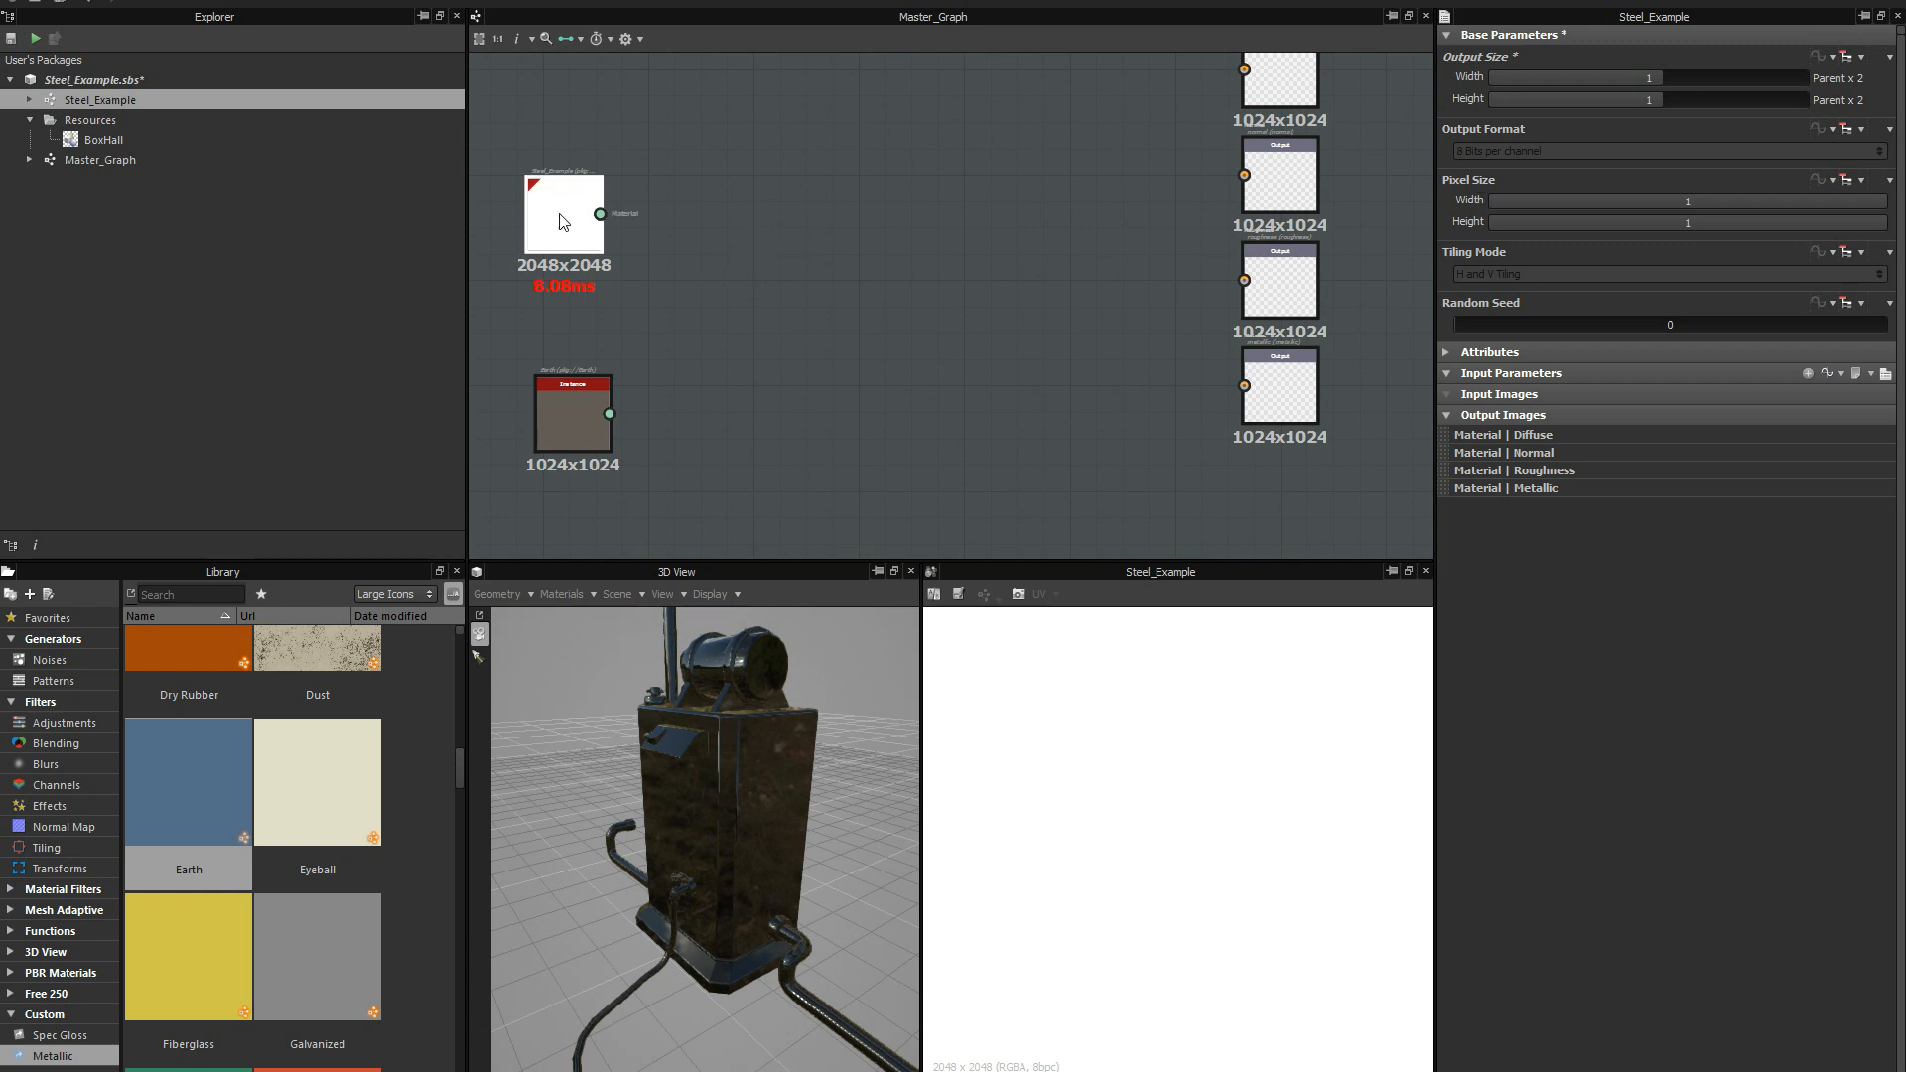
{"action": "left_click_drag", "start_coordinate": [556, 204], "coordinate": [564, 203]}
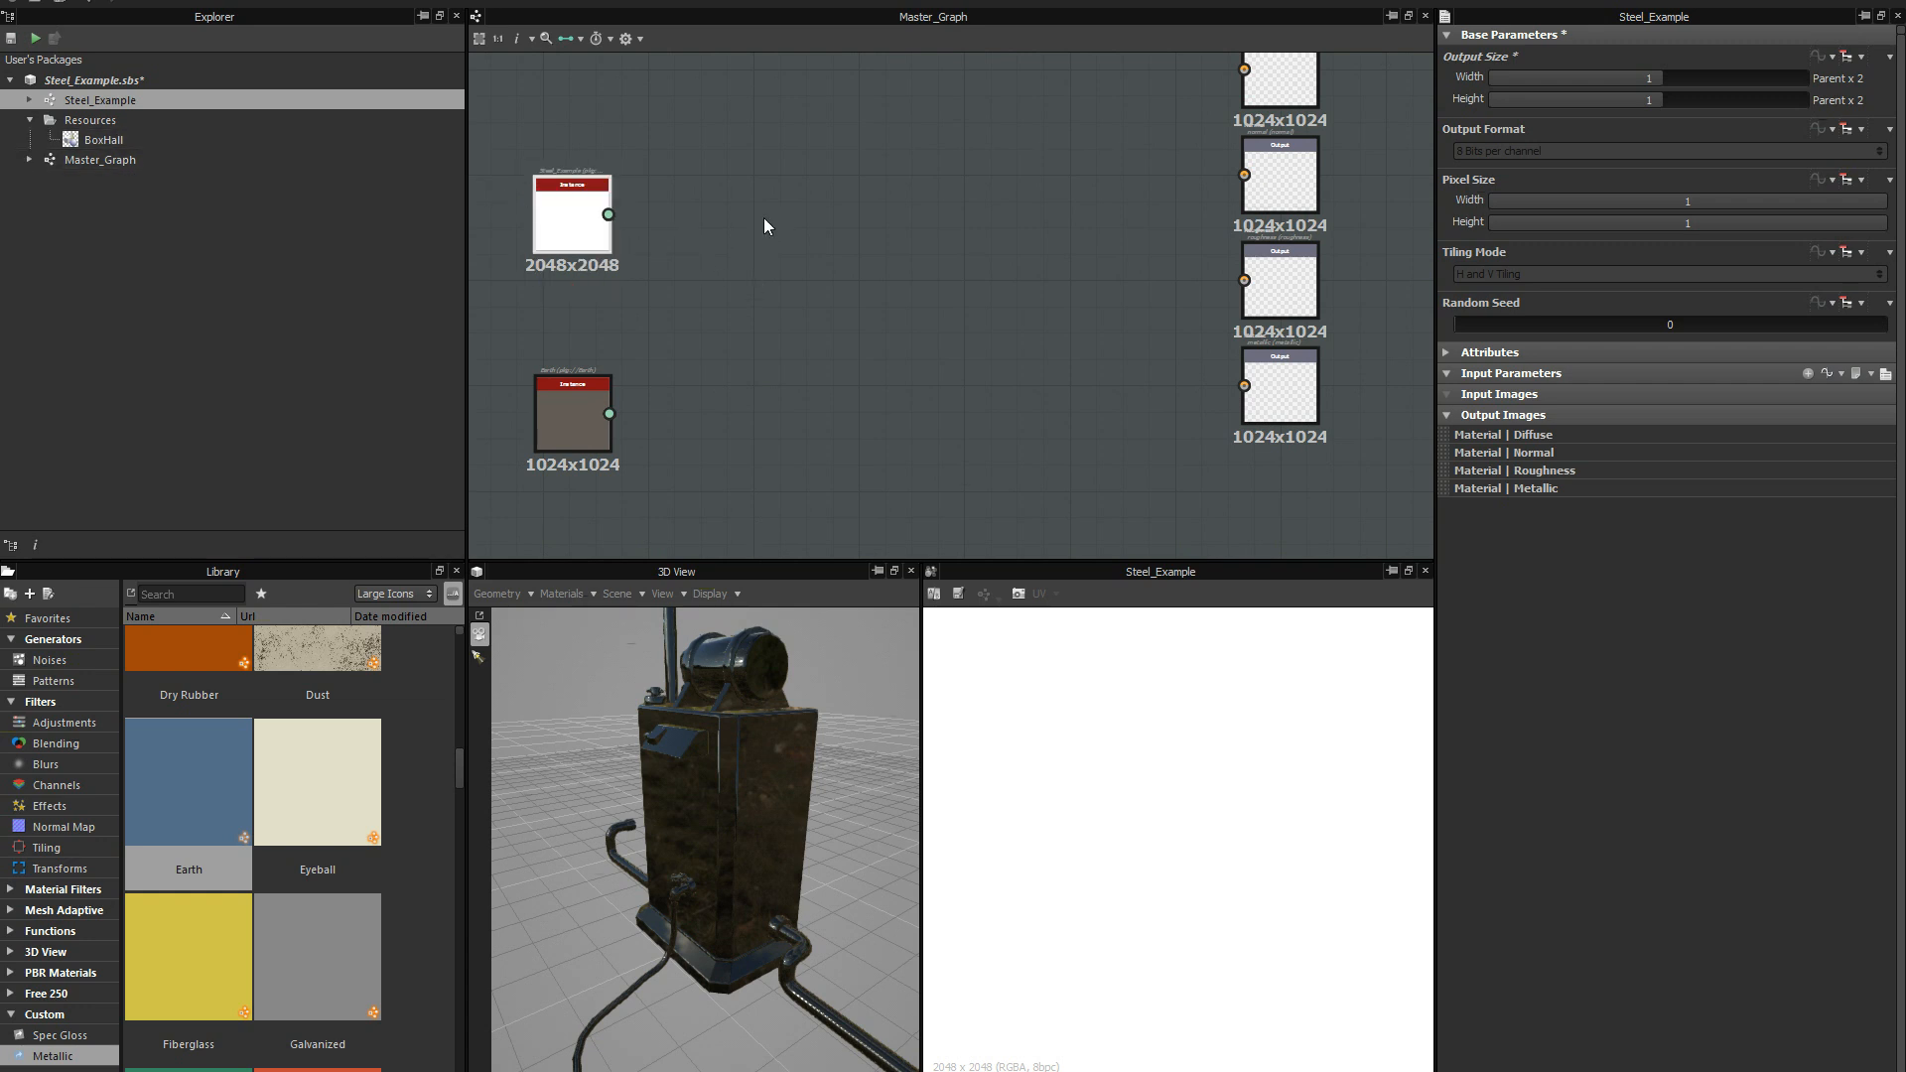
Restore the Steel_Example graph's output width and height to 0, relative to parent, and realign its instance above Earth.
{"action": "left_click", "coordinate": [1640, 79]}
{"action": "left_click", "coordinate": [1654, 103]}
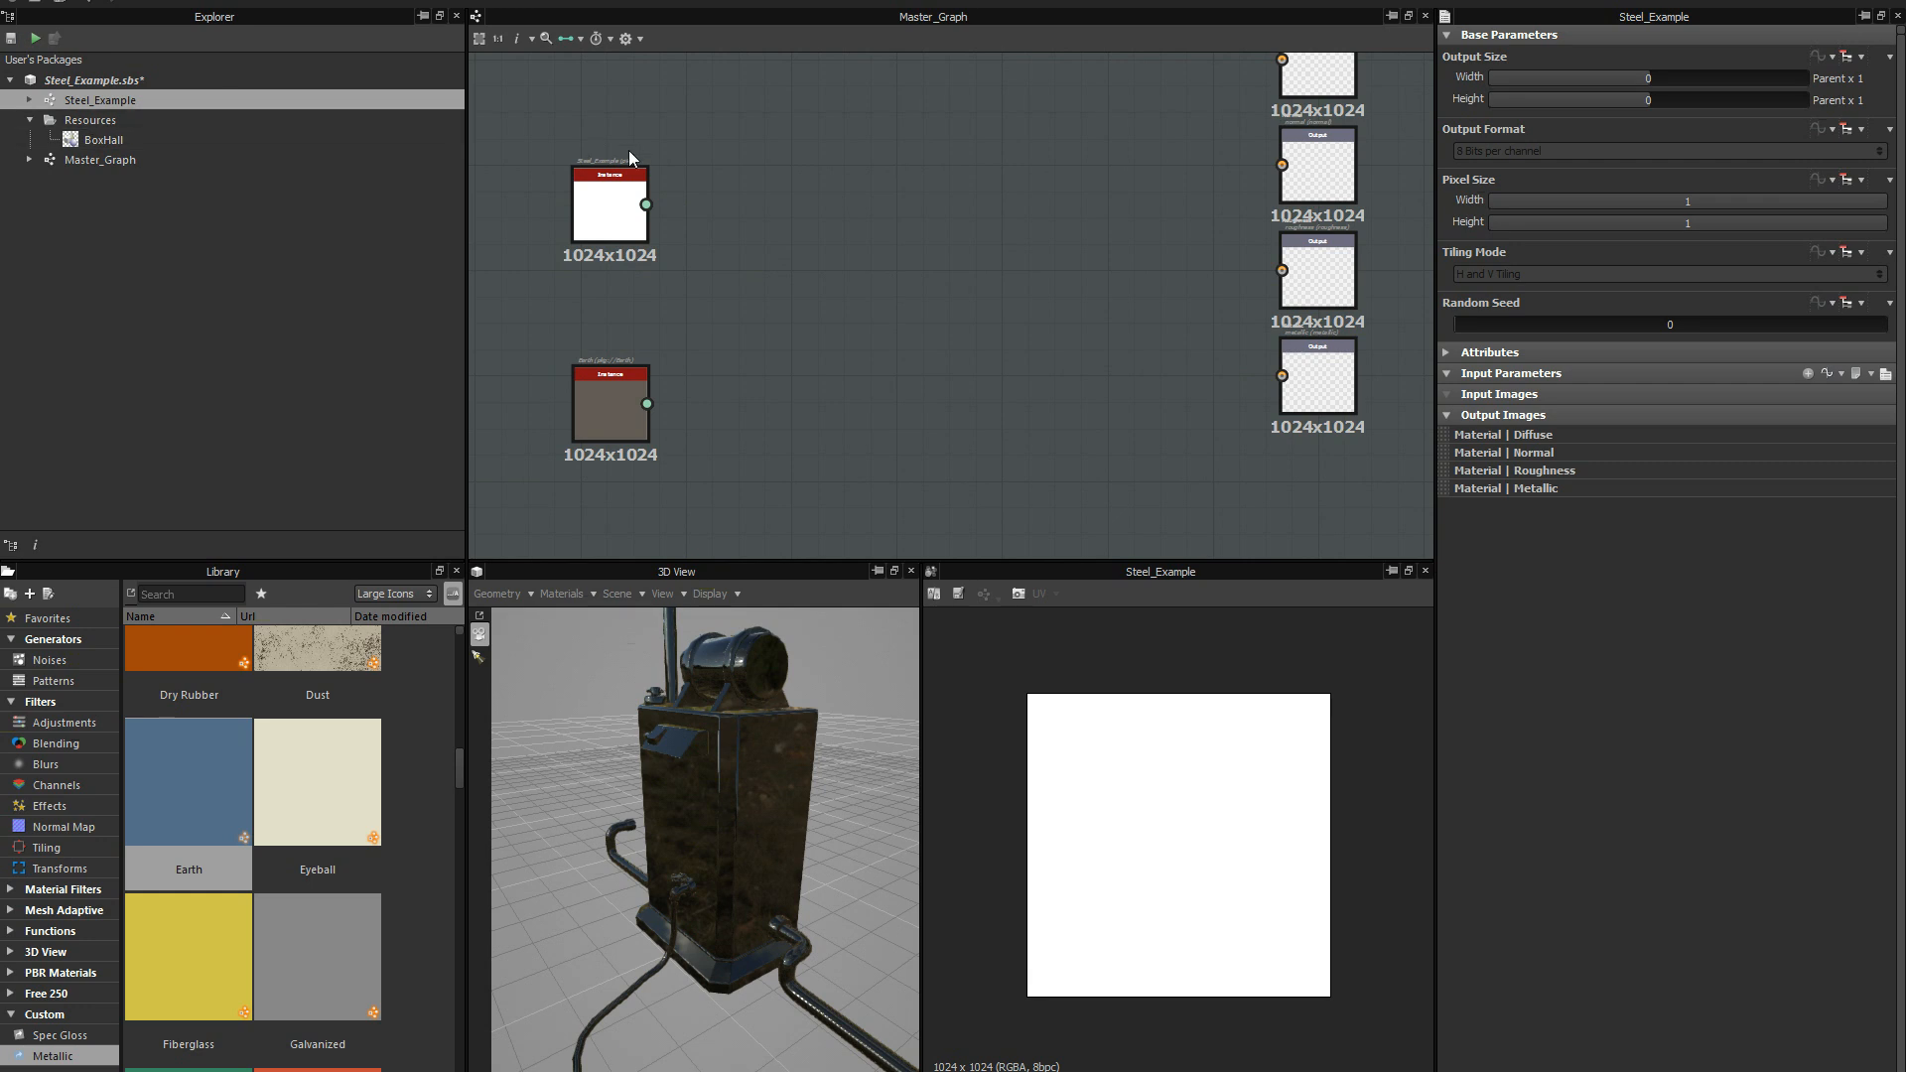
{"action": "middle_click_drag", "start_coordinate": [887, 266], "coordinate": [891, 274]}
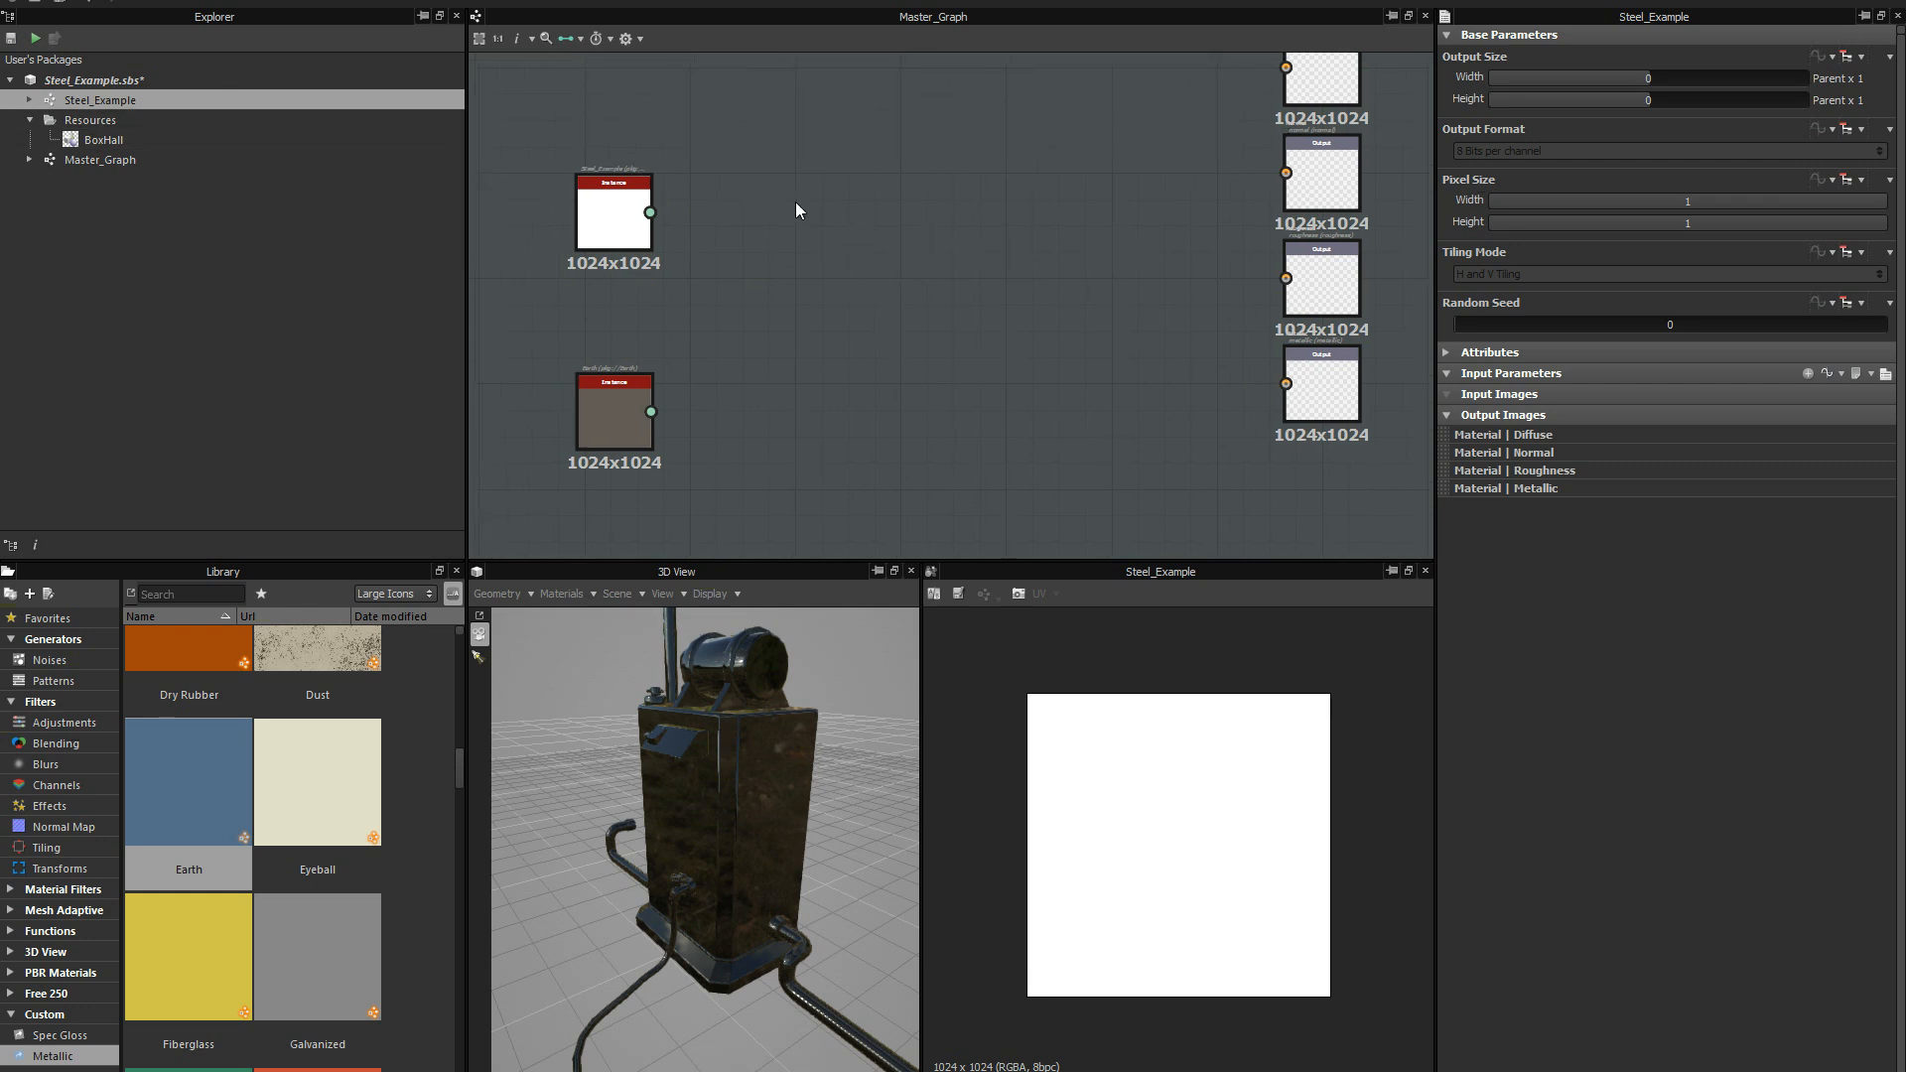
Save the Steel_Example package and line up the Steel_Example and Earth instance nodes in a tighter column in Master_Graph.
{"action": "key", "text": "ctrl+s"}
{"action": "left_click", "coordinate": [128, 159]}
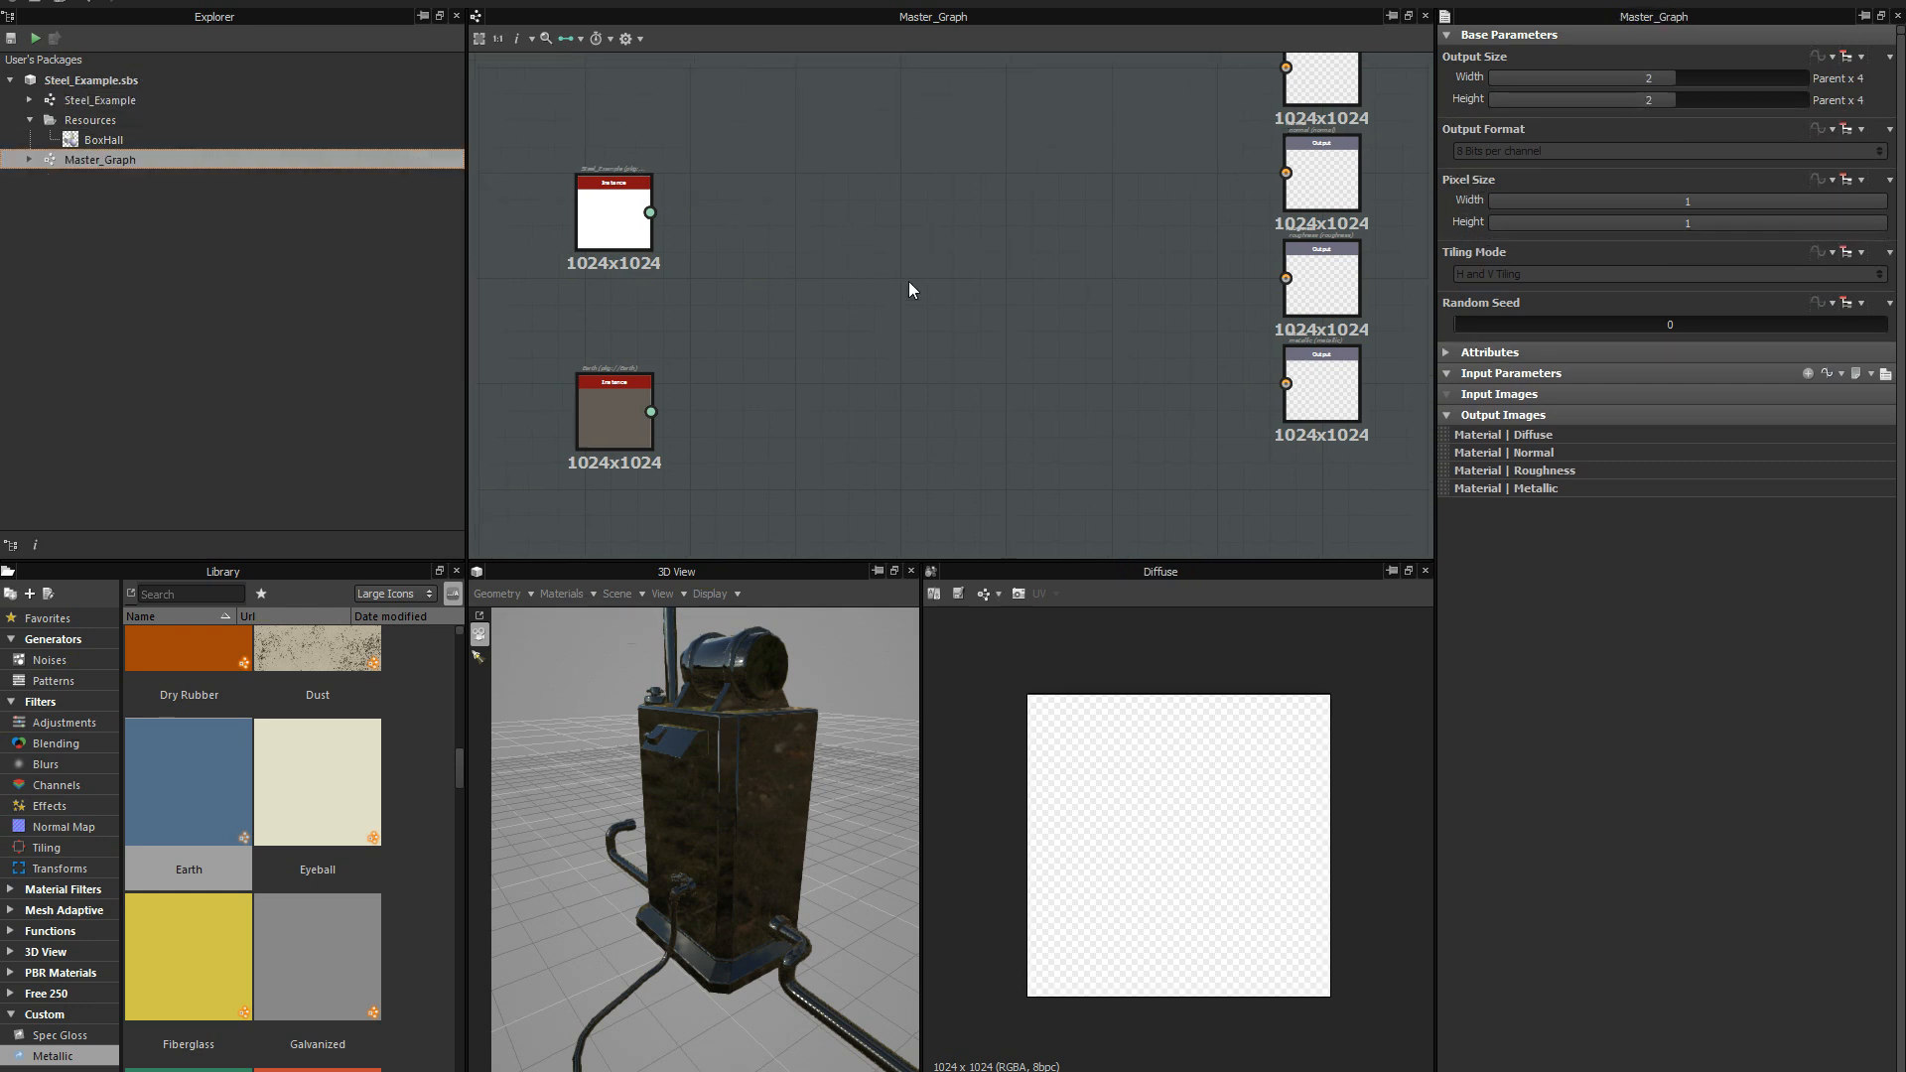
{"action": "middle_click_drag", "start_coordinate": [908, 282], "coordinate": [822, 373]}
{"action": "scroll", "coordinate": [783, 278], "scroll_direction": "down", "scroll_amount": 4}
{"action": "scroll", "coordinate": [796, 331], "scroll_direction": "up", "scroll_amount": 1}
{"action": "scroll", "coordinate": [824, 278], "scroll_direction": "up", "scroll_amount": 2}
{"action": "left_click_drag", "start_coordinate": [615, 276], "coordinate": [646, 210]}
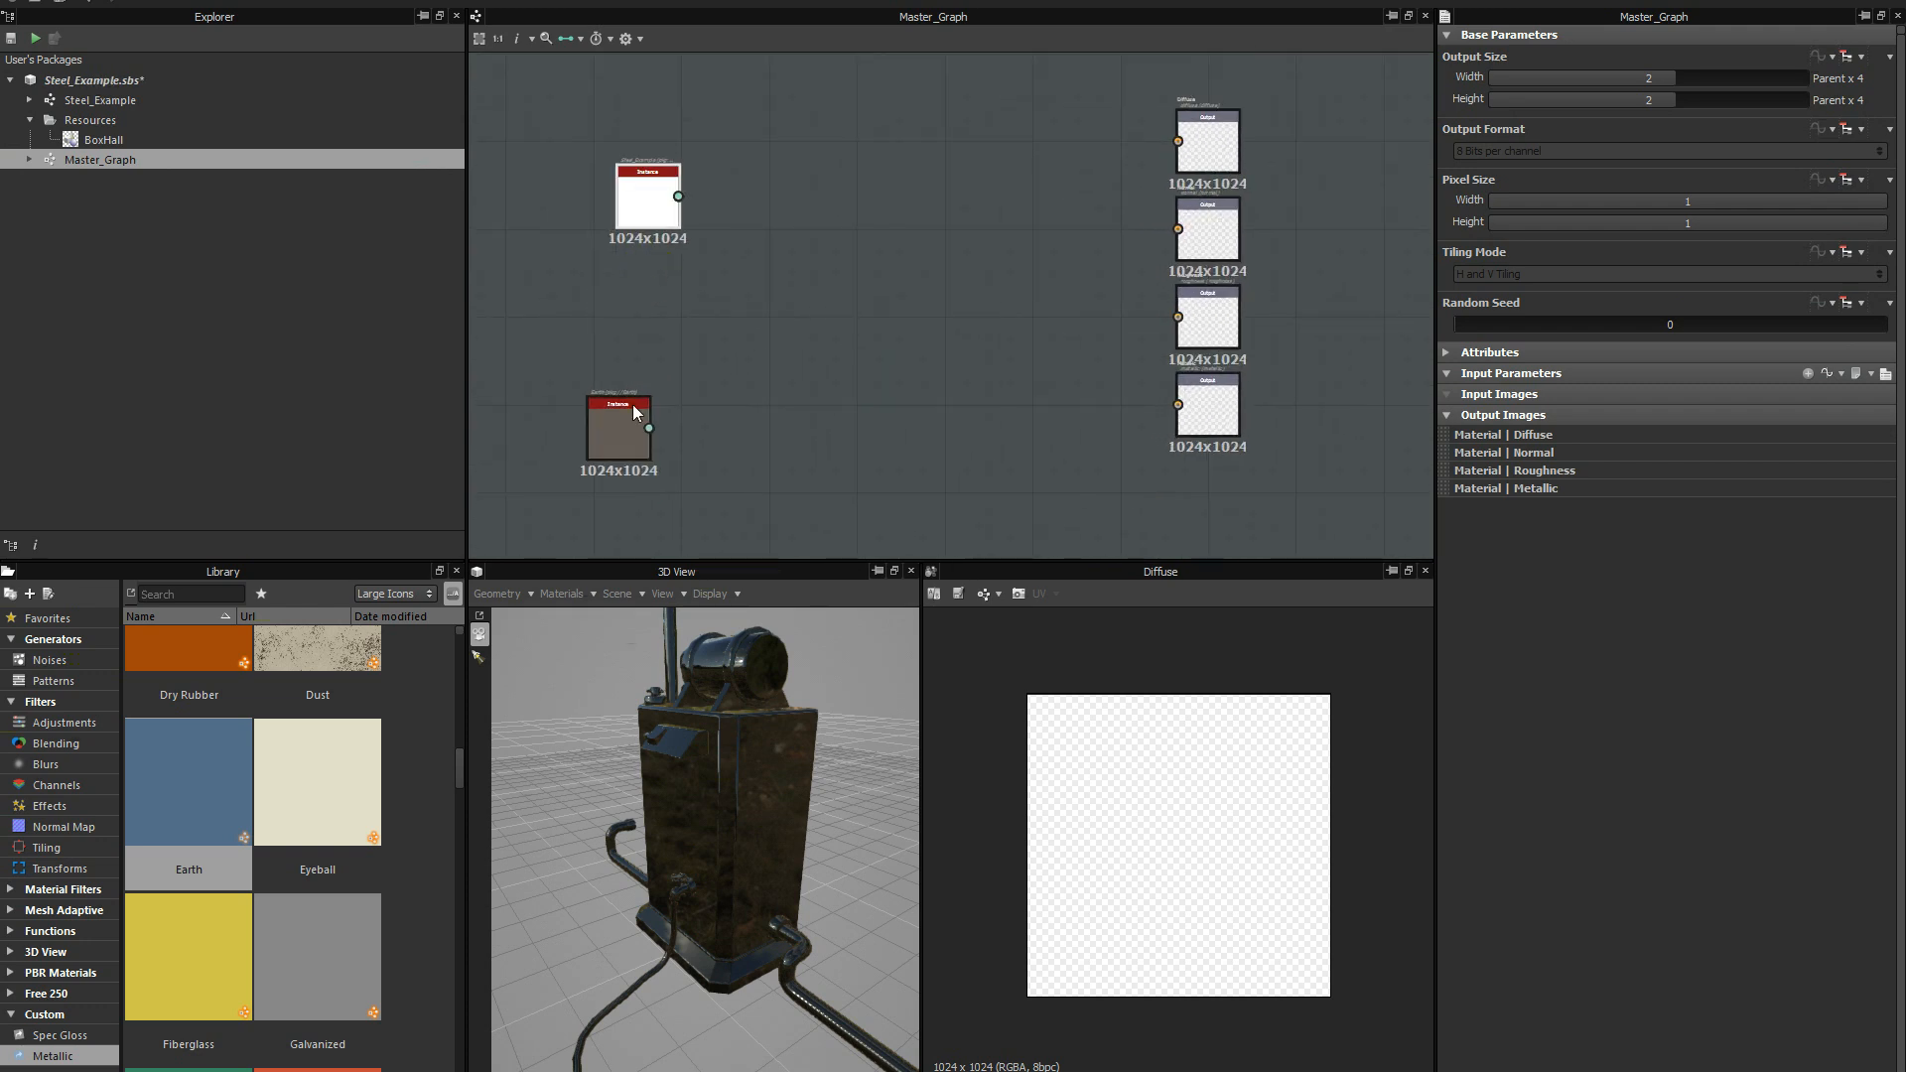
{"action": "left_click_drag", "start_coordinate": [639, 412], "coordinate": [690, 377]}
{"action": "left_click_drag", "start_coordinate": [636, 206], "coordinate": [651, 213]}
{"action": "scroll", "coordinate": [781, 304], "scroll_direction": "up", "scroll_amount": 1}
{"action": "middle_click_drag", "start_coordinate": [782, 303], "coordinate": [760, 315]}
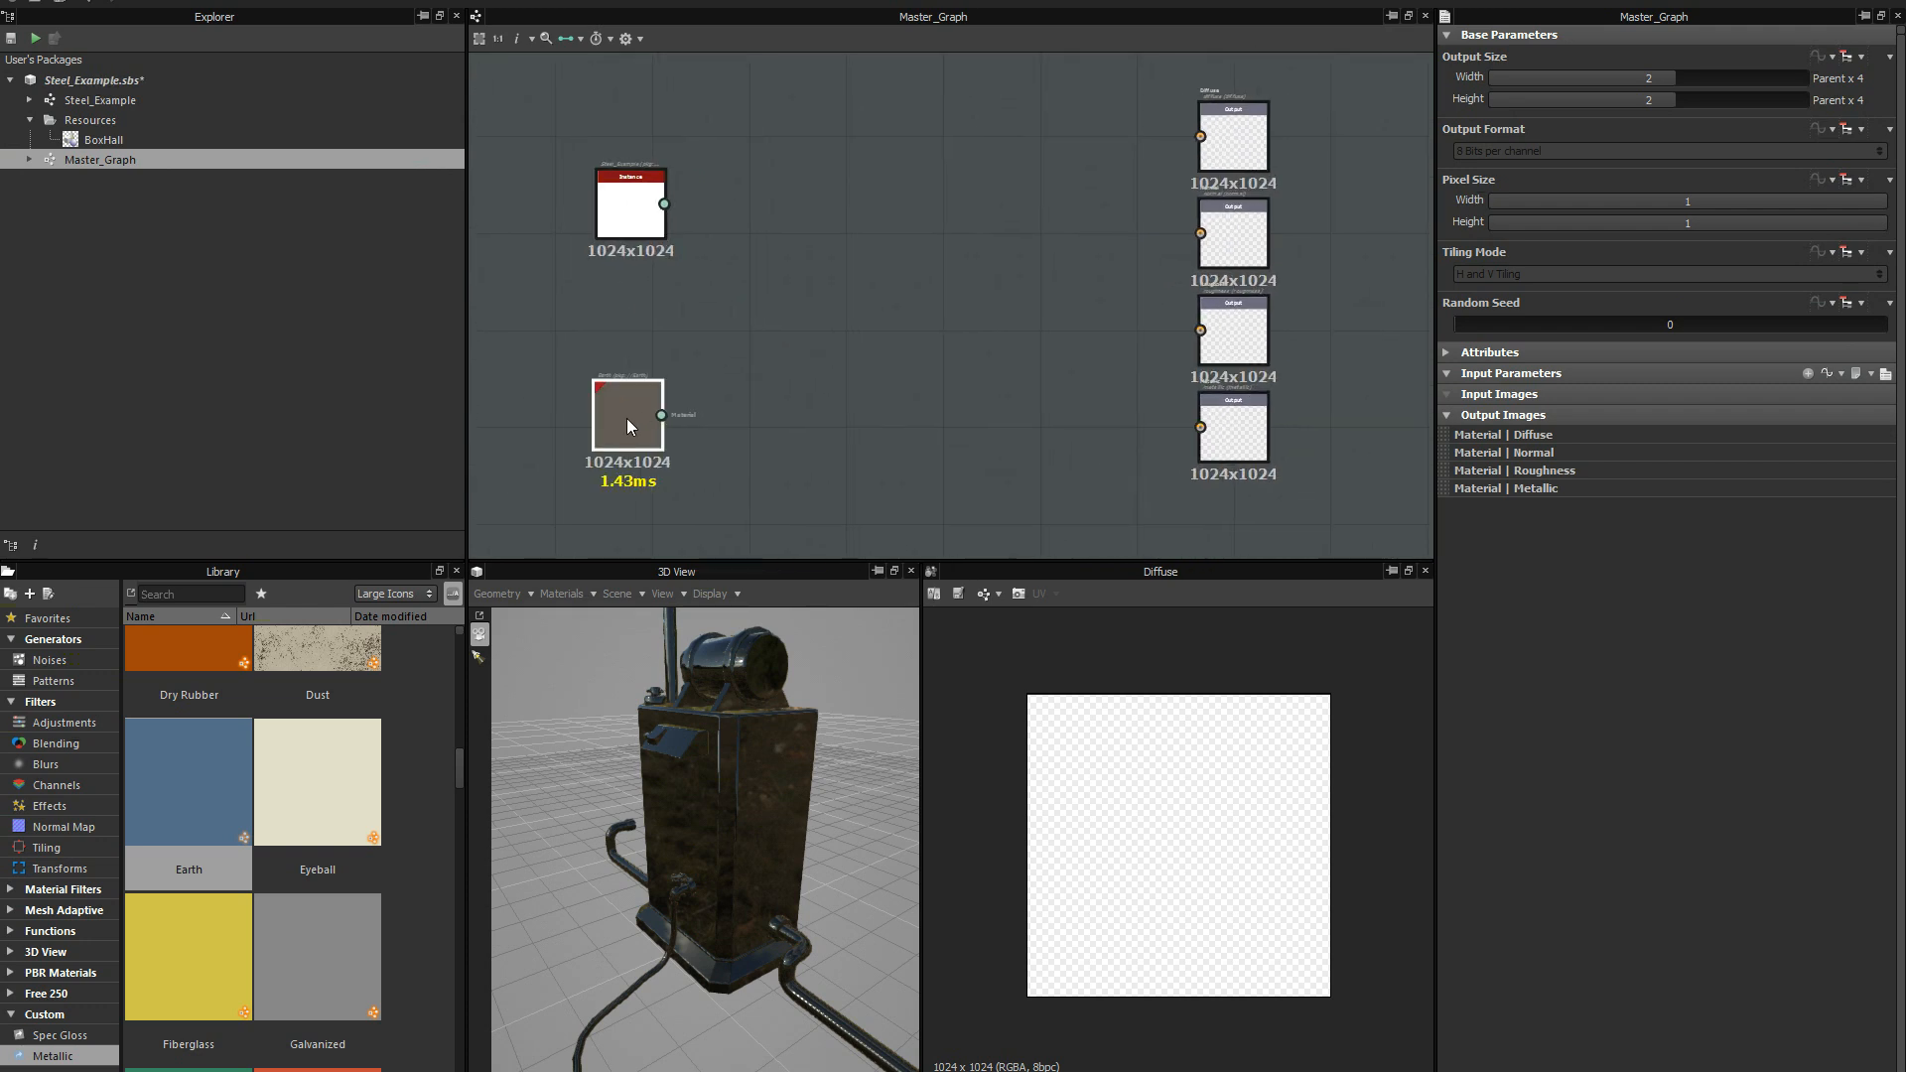
{"action": "scroll", "coordinate": [687, 305], "scroll_direction": "up", "scroll_amount": 1}
{"action": "left_click", "coordinate": [608, 435]}
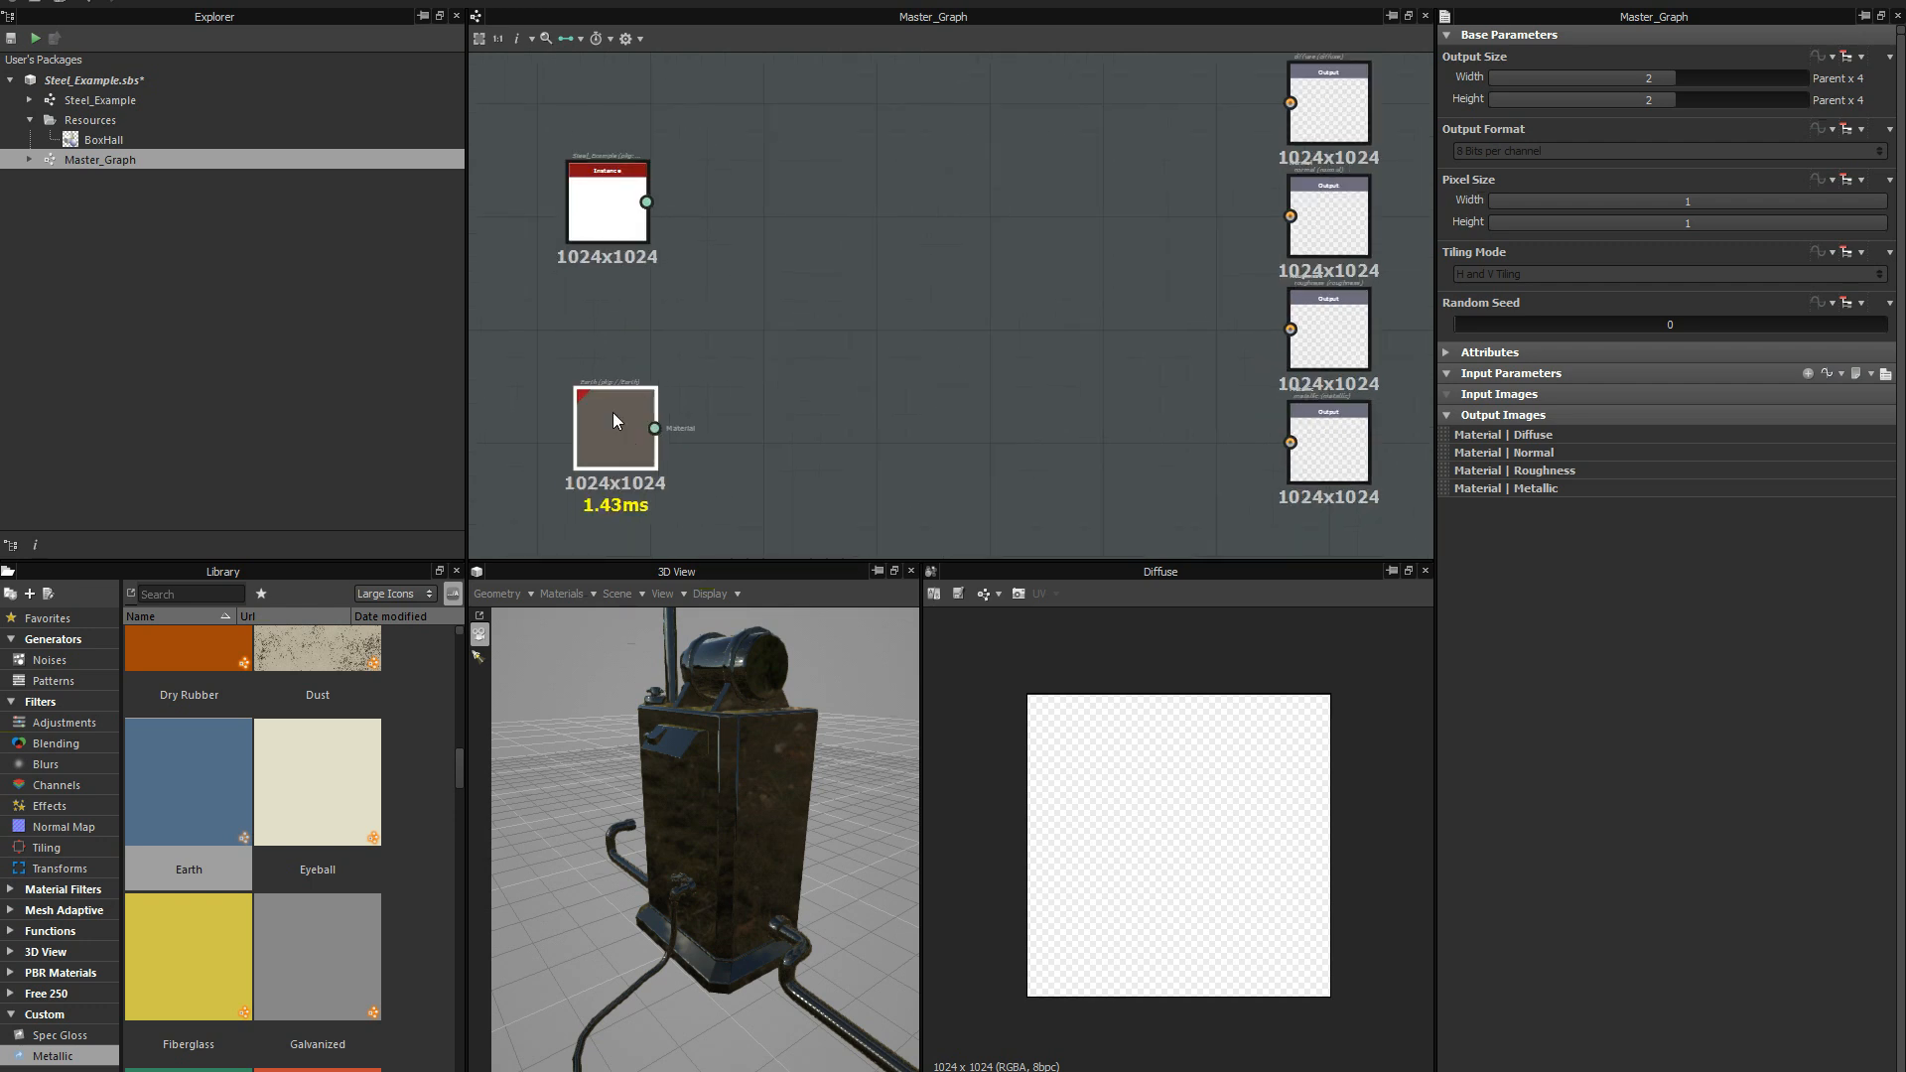
{"action": "scroll", "coordinate": [670, 300], "scroll_direction": "up", "scroll_amount": 3}
{"action": "scroll", "coordinate": [685, 283], "scroll_direction": "down", "scroll_amount": 3}
{"action": "middle_click_drag", "start_coordinate": [691, 299], "coordinate": [658, 364]}
Connect the Earth instance's material output to the four Master_Graph output nodes and check the material on the 3D model.
{"action": "scroll", "coordinate": [650, 372], "scroll_direction": "up", "scroll_amount": 1}
{"action": "scroll", "coordinate": [789, 402], "scroll_direction": "down", "scroll_amount": 1}
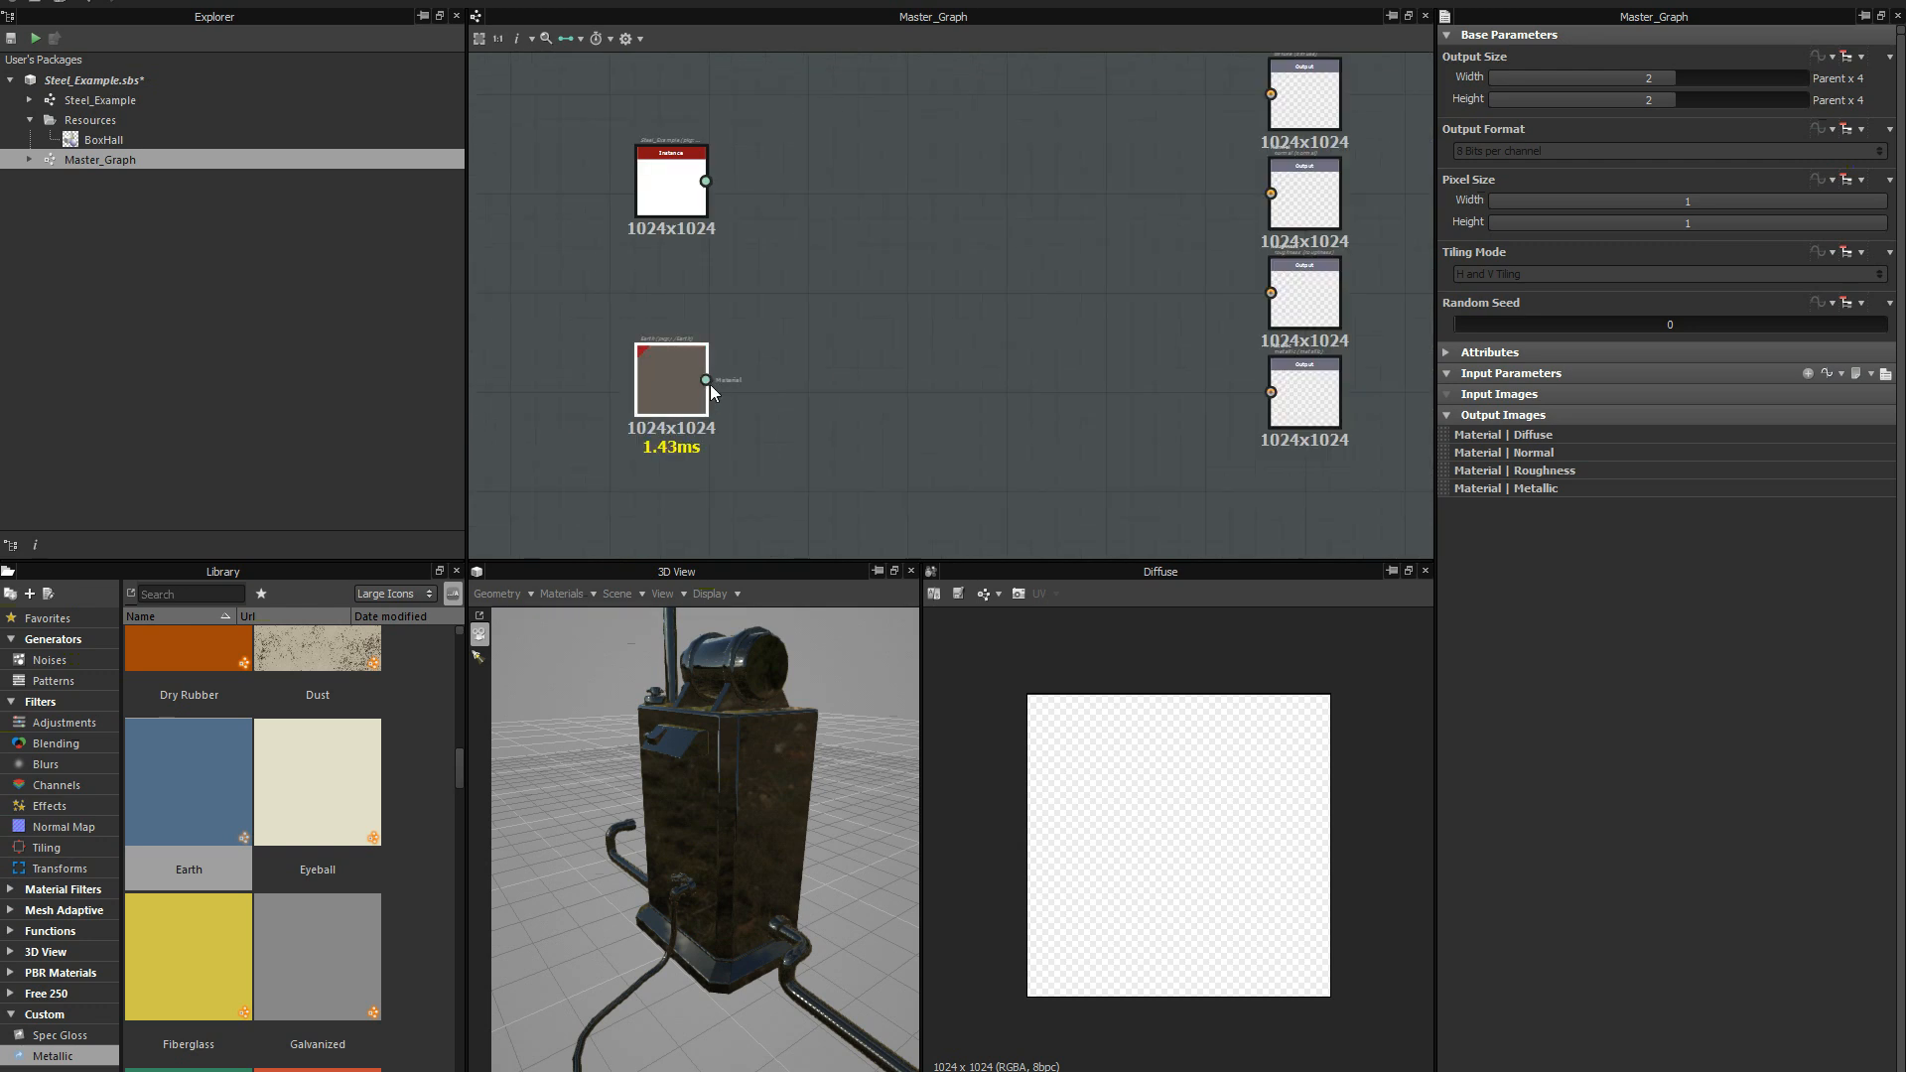
{"action": "left_click_drag", "start_coordinate": [711, 384], "coordinate": [1270, 293]}
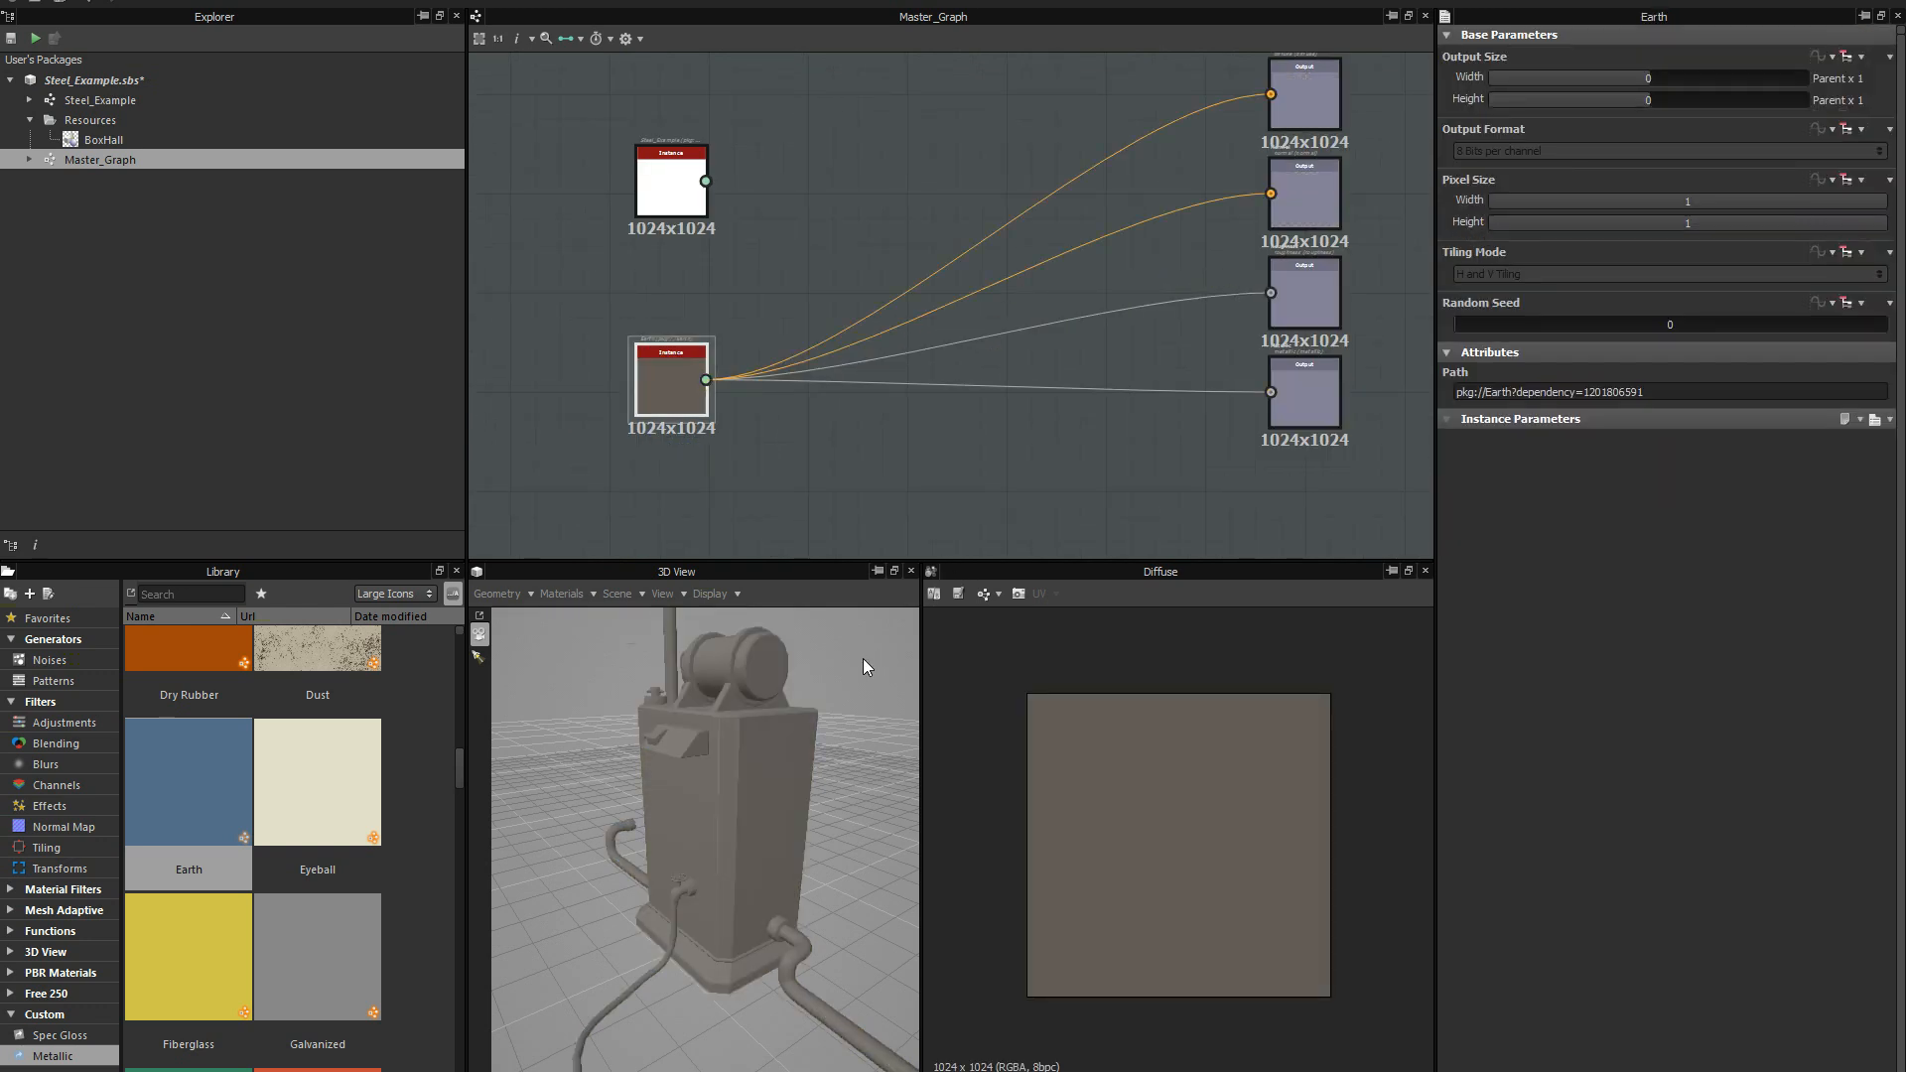
{"action": "left_click_drag", "start_coordinate": [780, 760], "coordinate": [756, 780]}
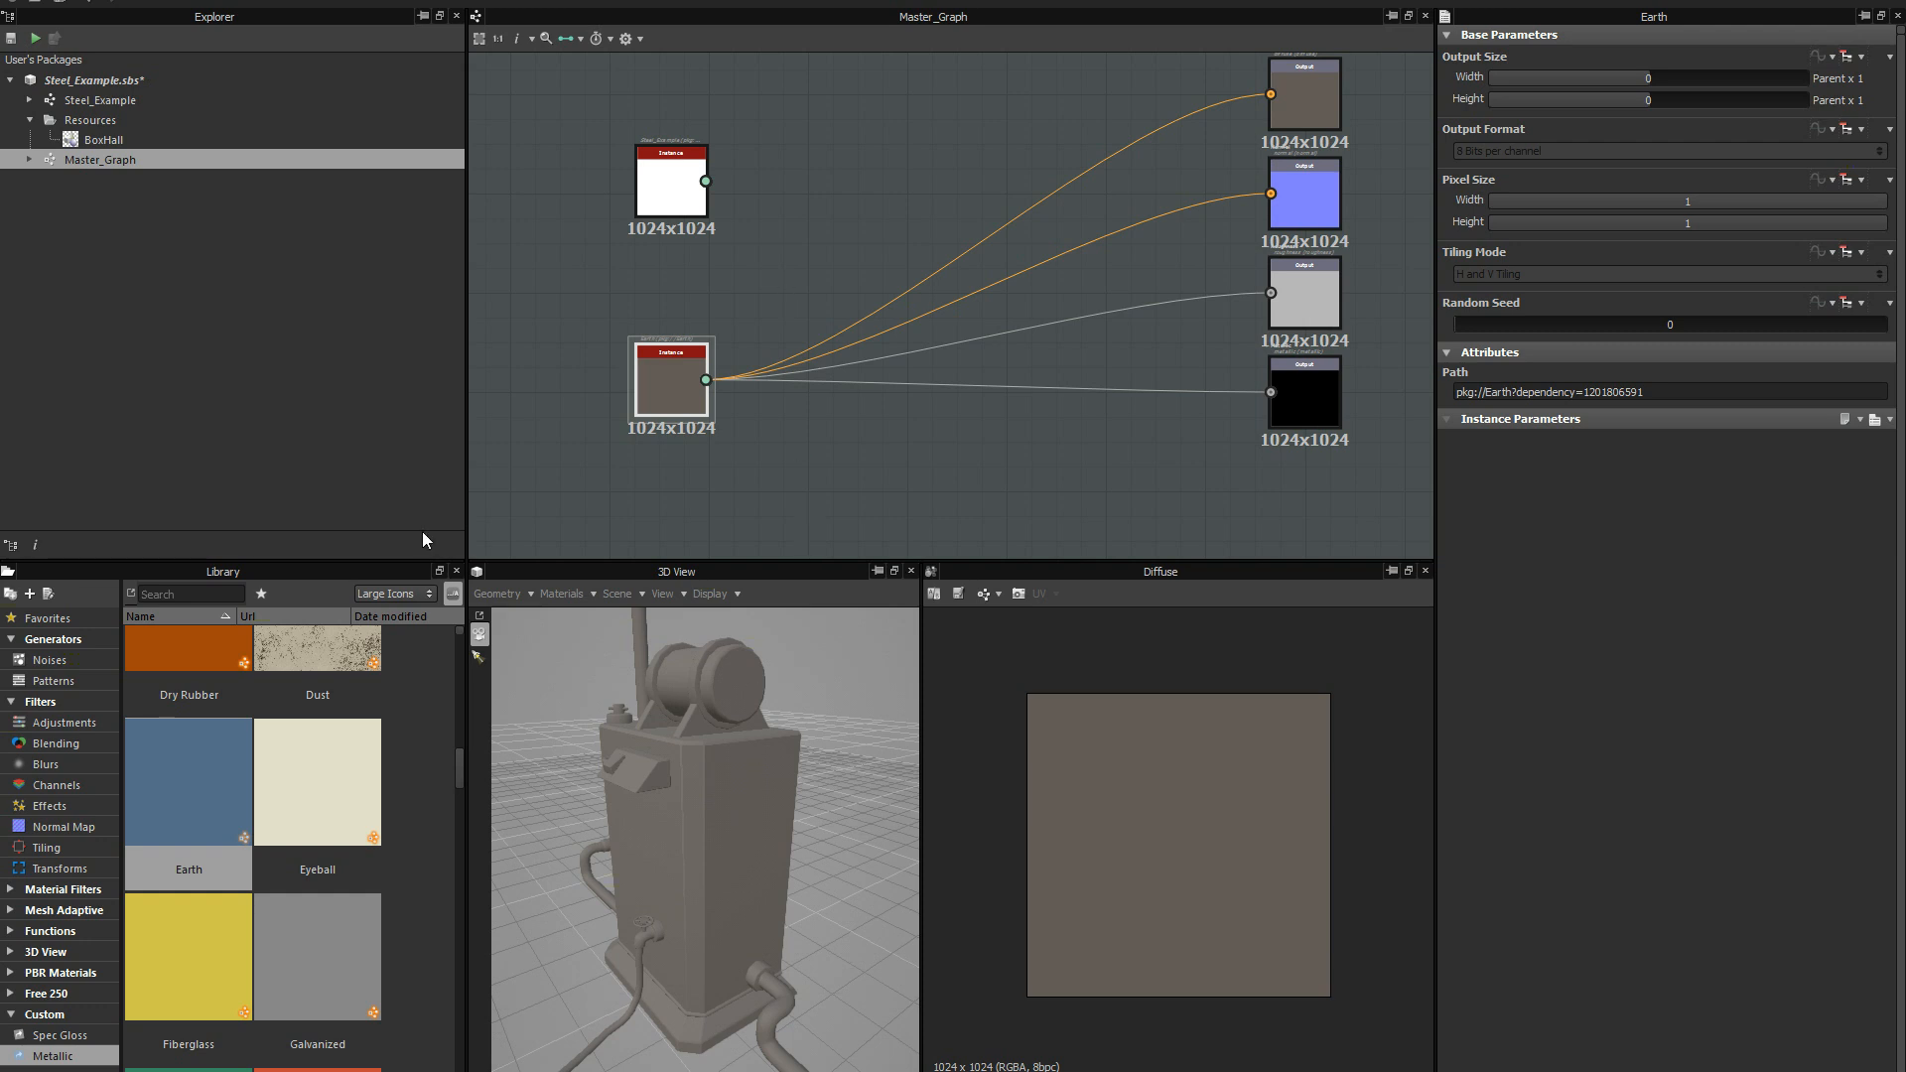
Add a Material Blend node from the Material Filters category between the Steel_Example instance and the output nodes.
{"action": "left_click", "coordinate": [61, 892]}
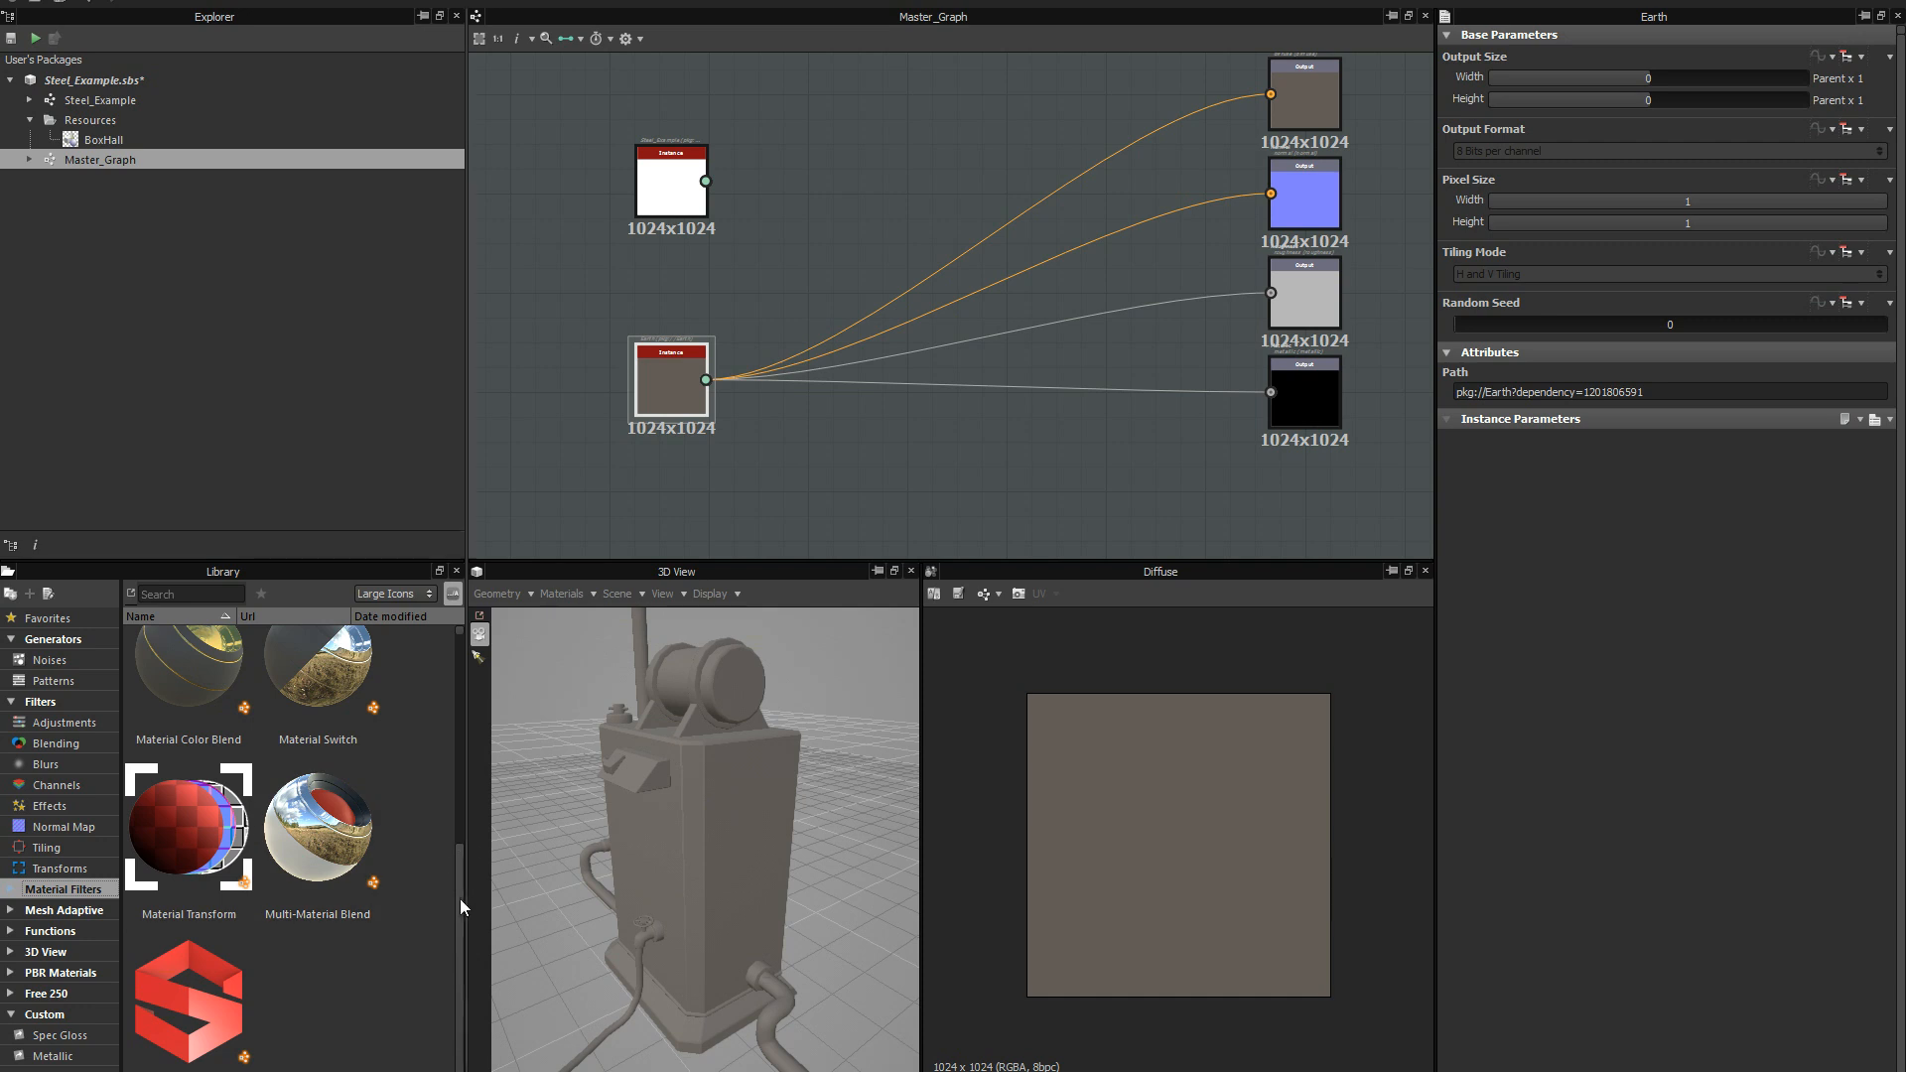
{"action": "left_click_drag", "start_coordinate": [461, 900], "coordinate": [476, 742]}
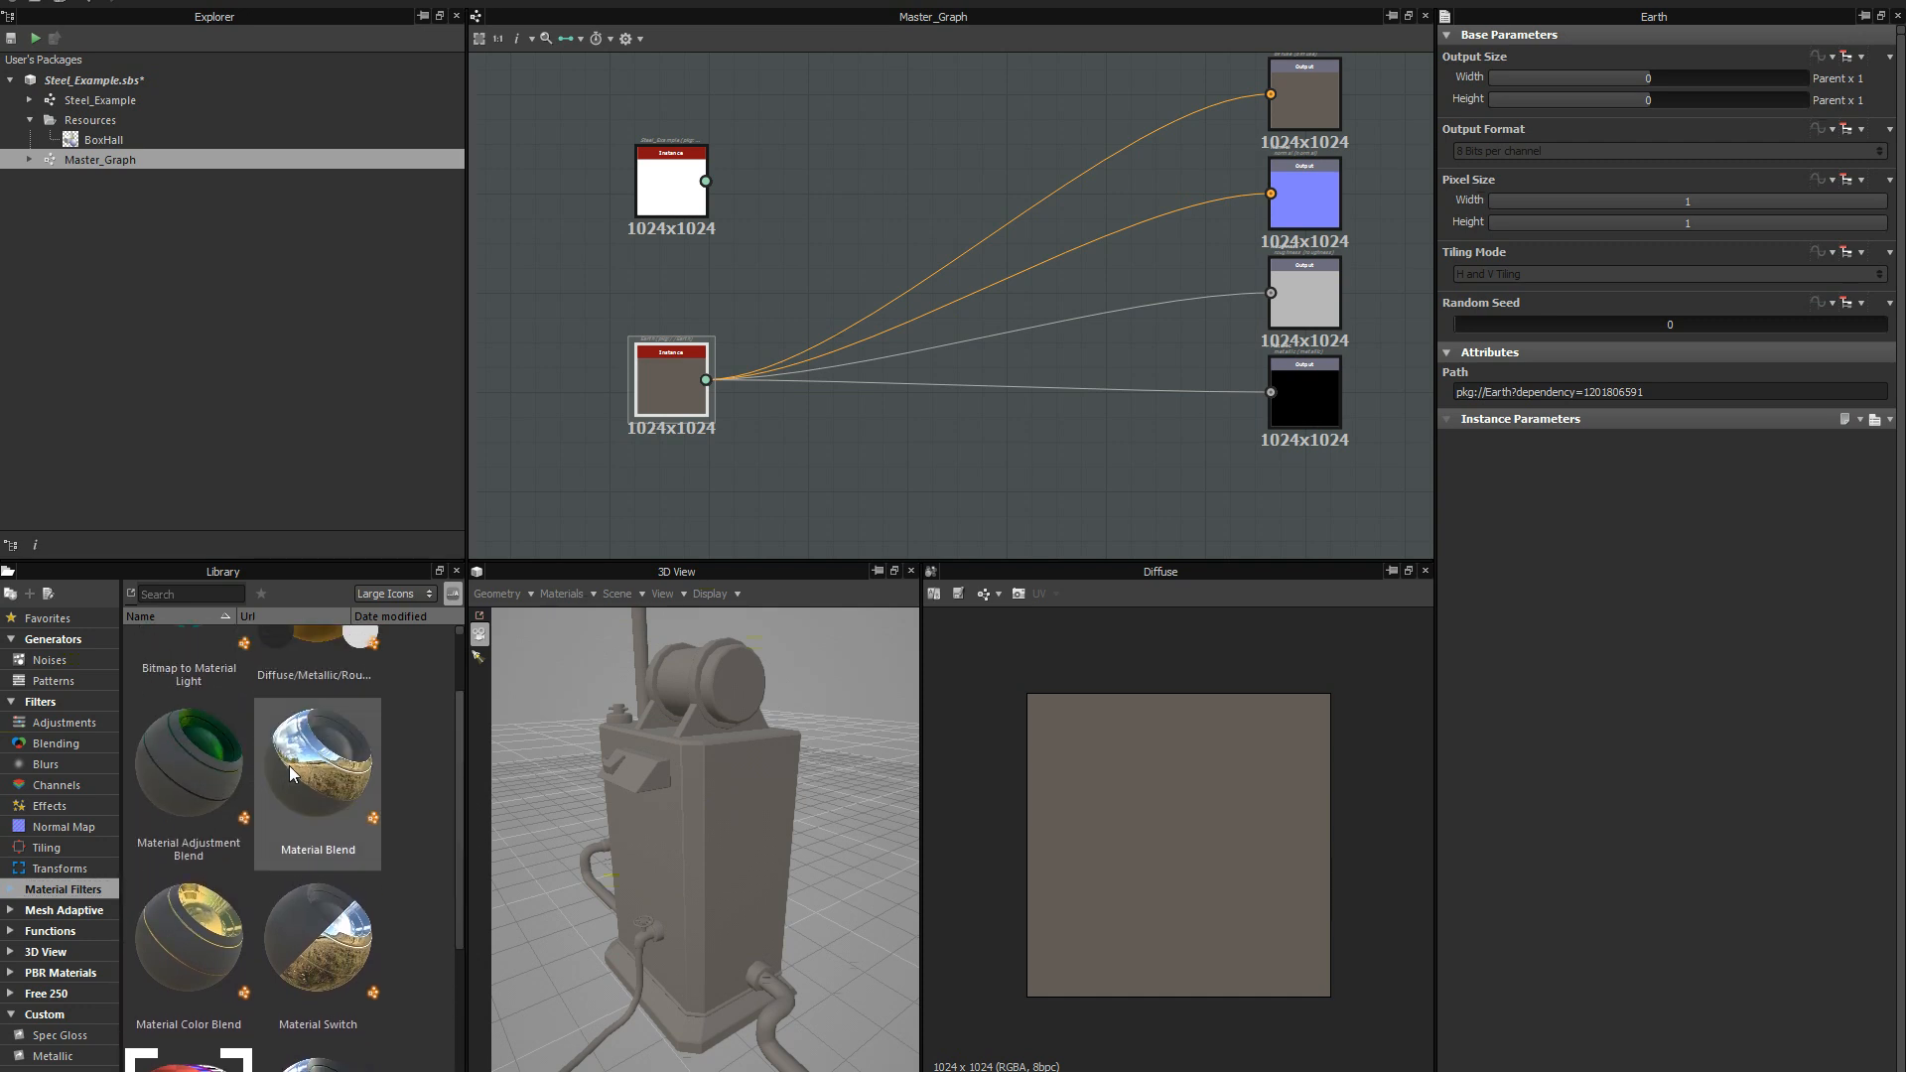
{"action": "left_click_drag", "start_coordinate": [293, 775], "coordinate": [809, 193]}
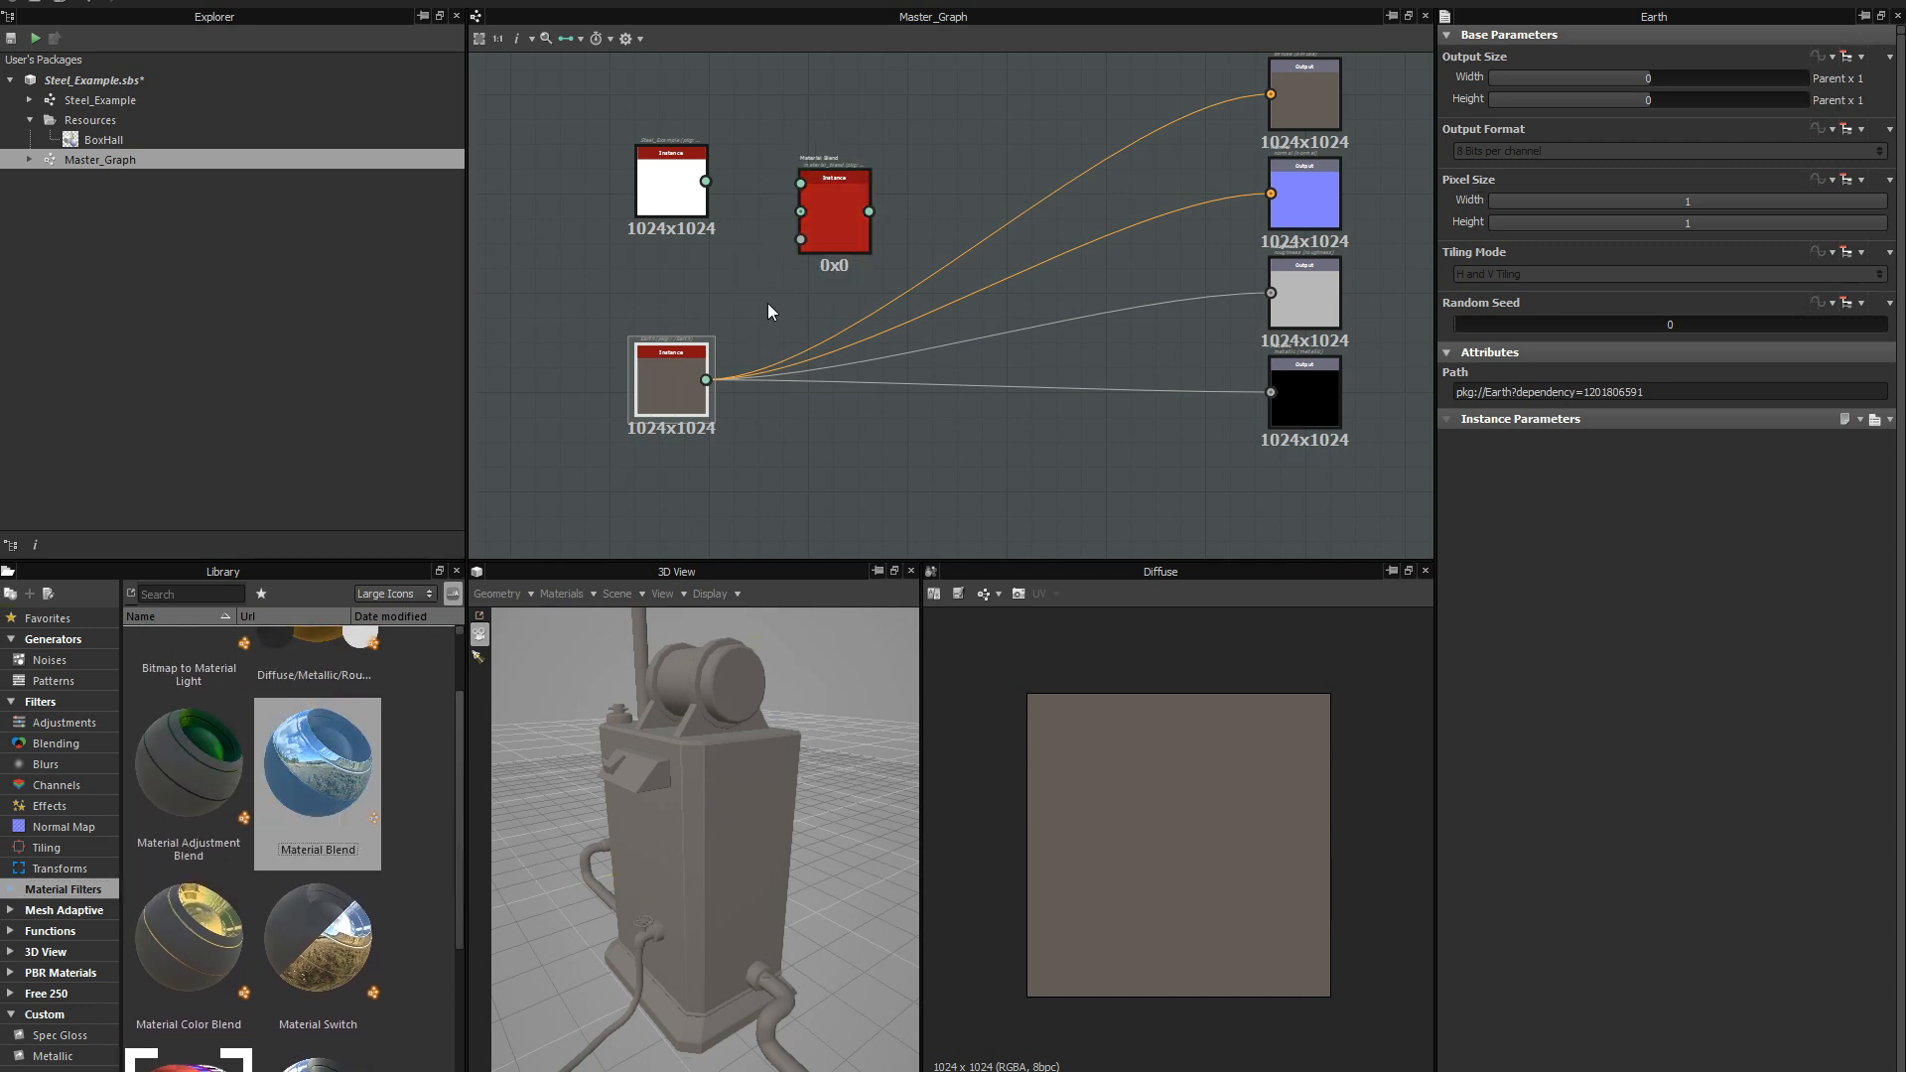
{"action": "scroll", "coordinate": [769, 303], "scroll_direction": "up", "scroll_amount": 2}
{"action": "middle_click_drag", "start_coordinate": [779, 361], "coordinate": [800, 458]}
{"action": "left_click", "coordinate": [877, 298]}
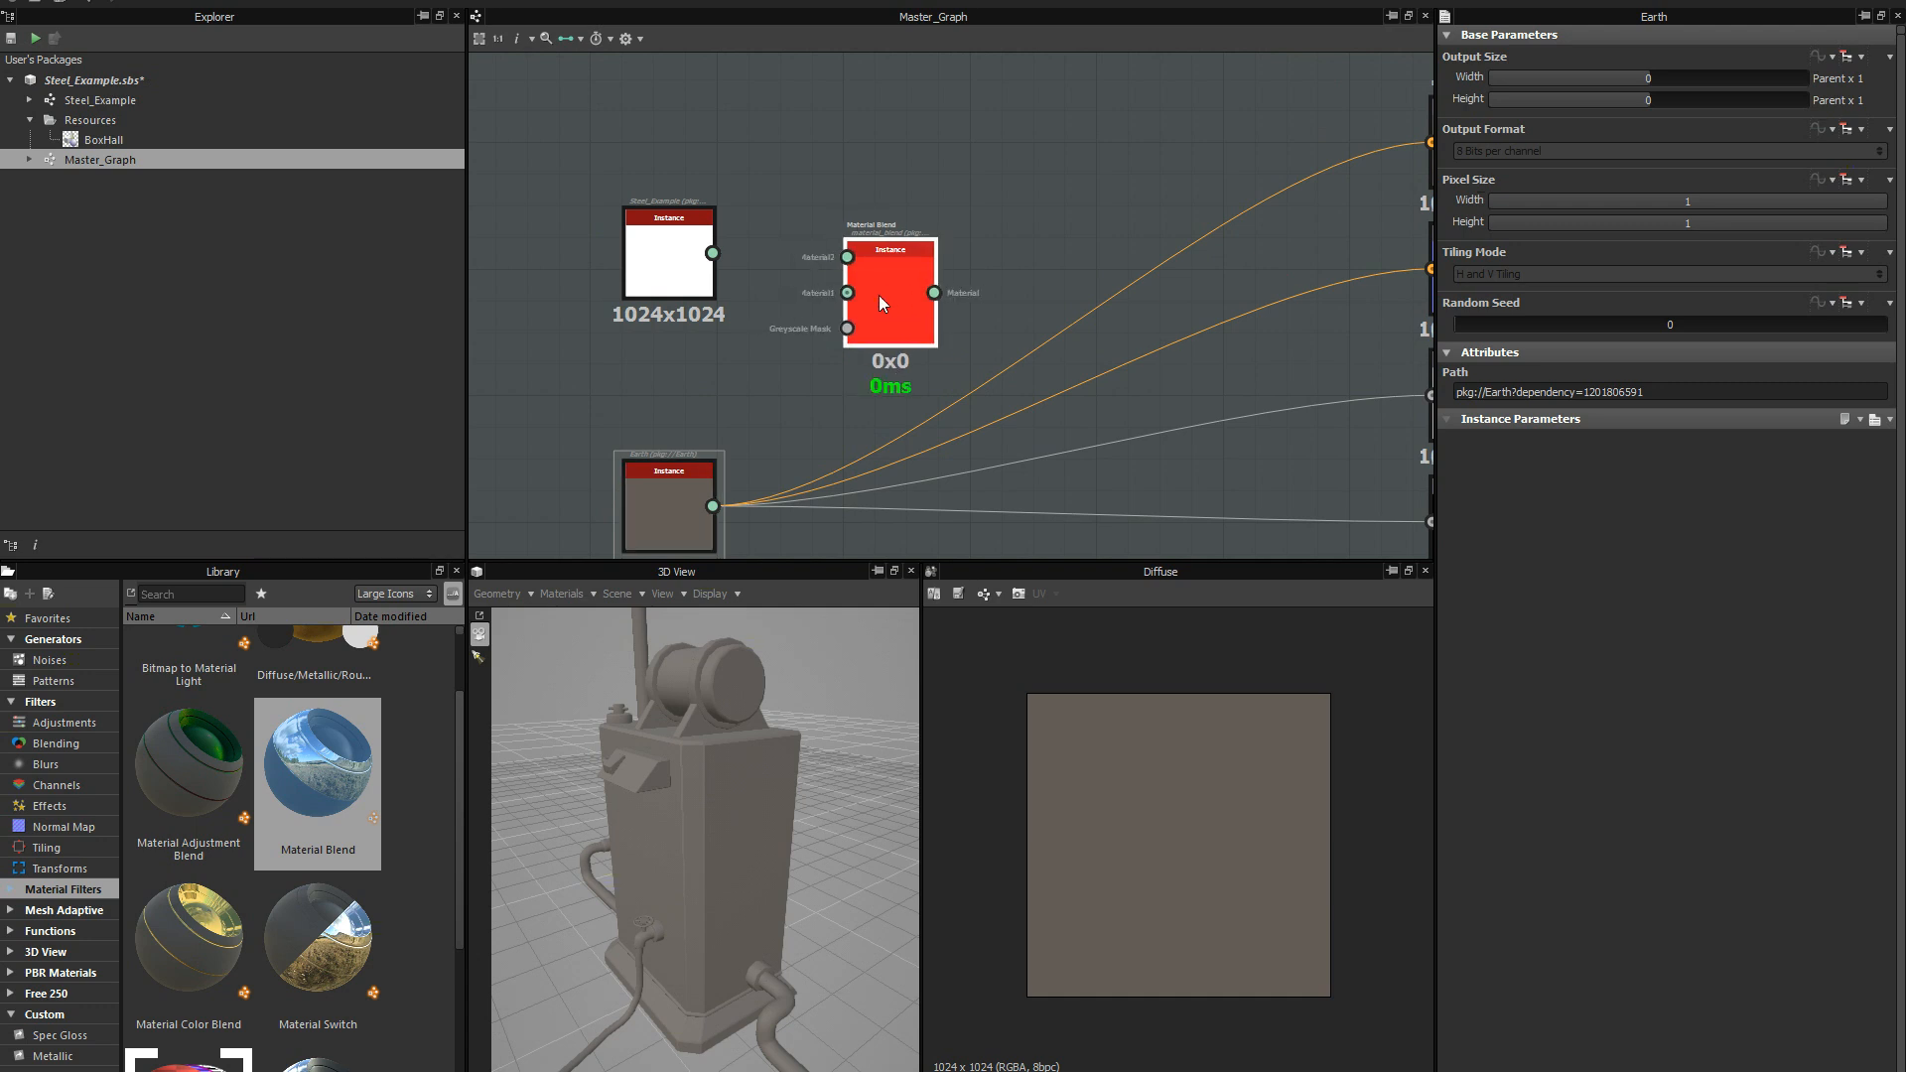
Spread out the Steel_Example and Earth instances beside the Material Blend node to leave room for the connections.
{"action": "left_click_drag", "start_coordinate": [648, 286], "coordinate": [616, 272]}
{"action": "left_click_drag", "start_coordinate": [660, 493], "coordinate": [618, 440]}
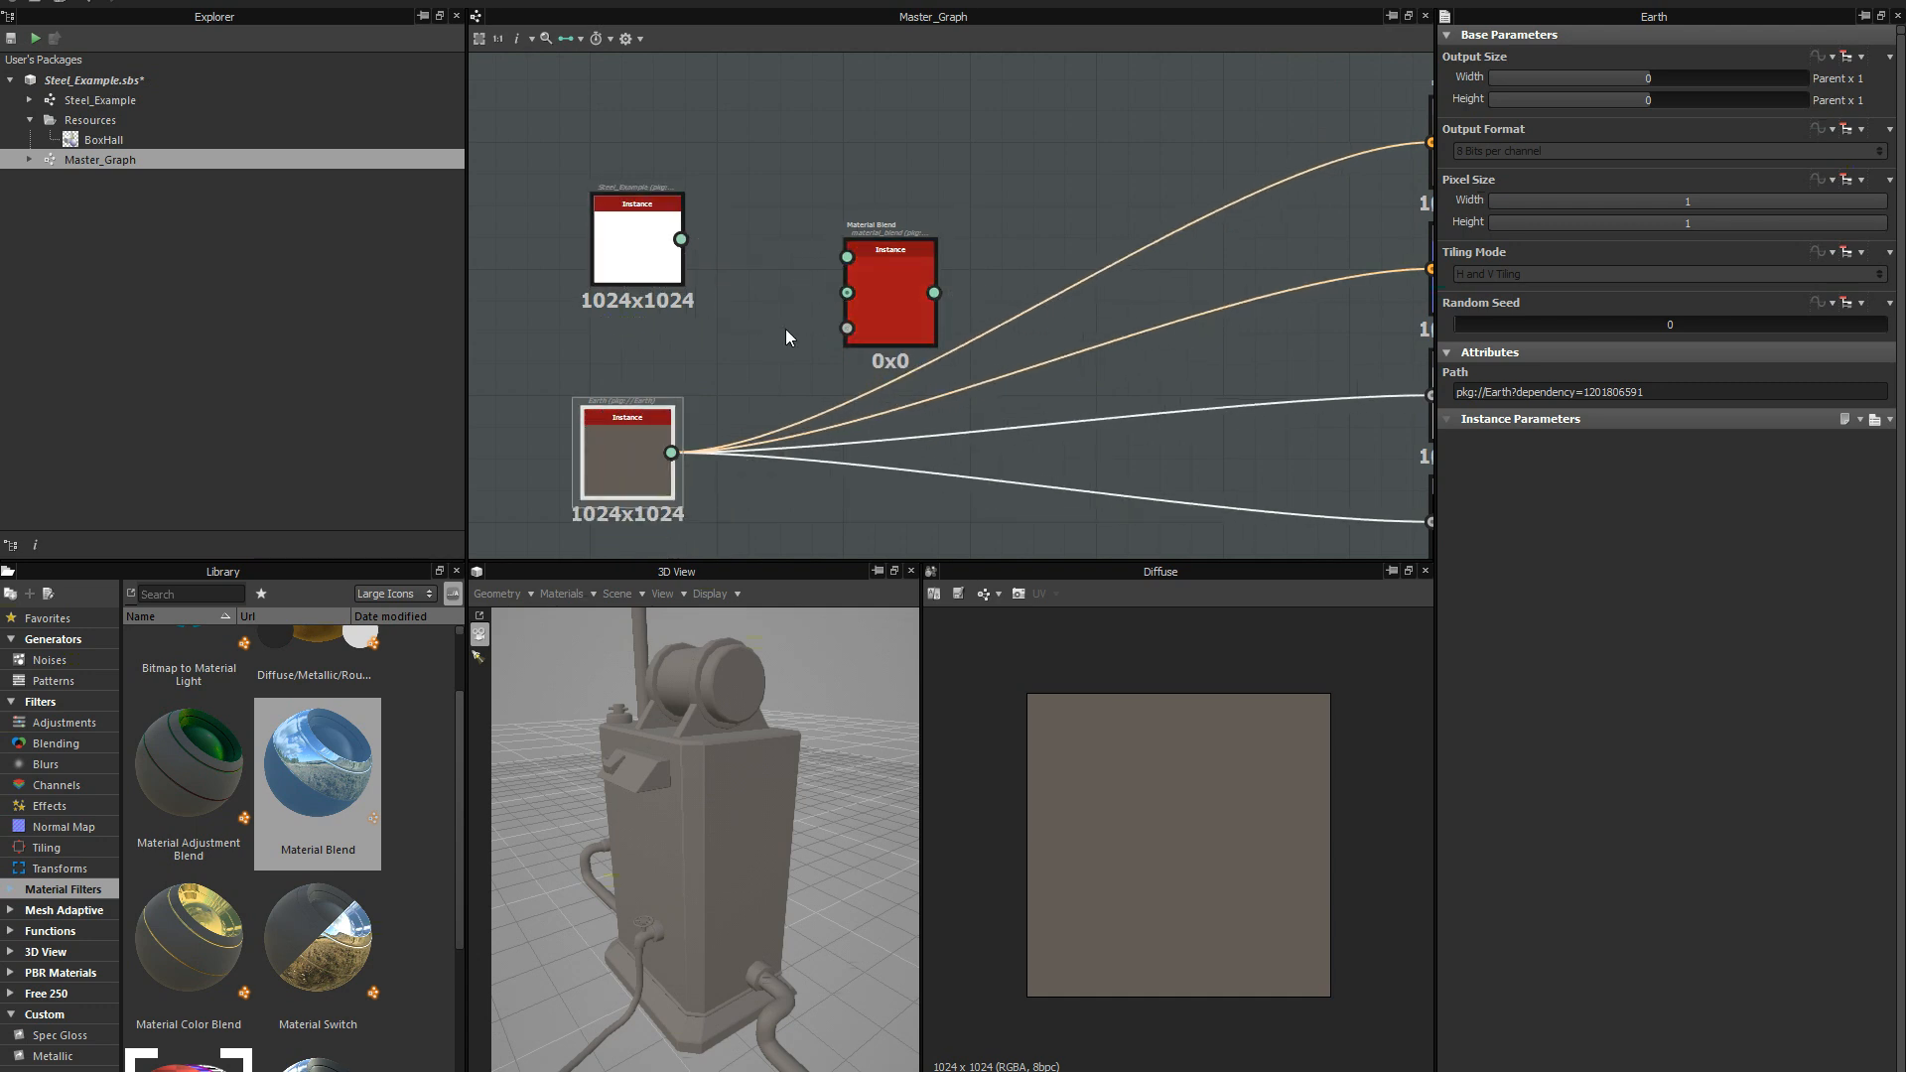
{"action": "scroll", "coordinate": [786, 333], "scroll_direction": "down", "scroll_amount": 1}
{"action": "scroll", "coordinate": [806, 347], "scroll_direction": "up", "scroll_amount": 1}
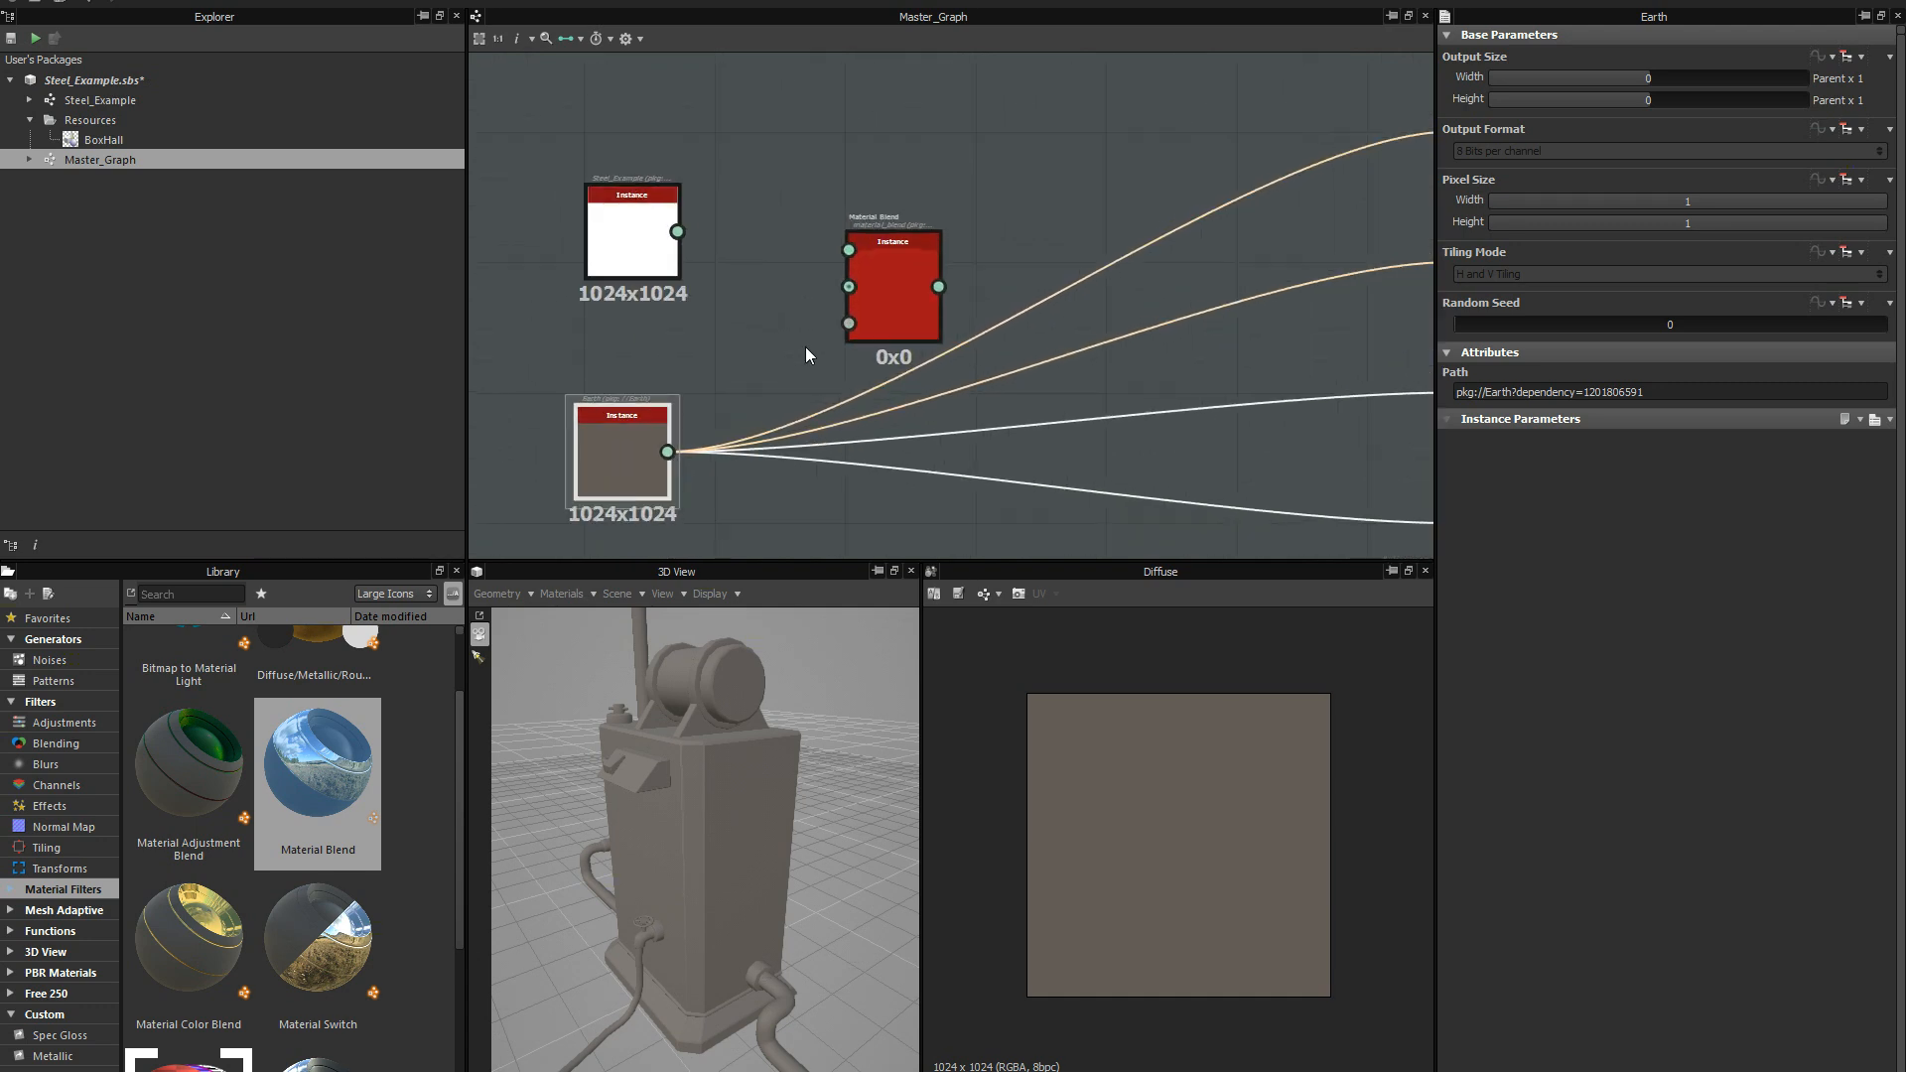
{"action": "scroll", "coordinate": [806, 348], "scroll_direction": "down", "scroll_amount": 1}
{"action": "middle_click_drag", "start_coordinate": [754, 372], "coordinate": [724, 351]}
{"action": "left_click_drag", "start_coordinate": [843, 296], "coordinate": [830, 283]}
{"action": "left_click_drag", "start_coordinate": [617, 224], "coordinate": [600, 209]}
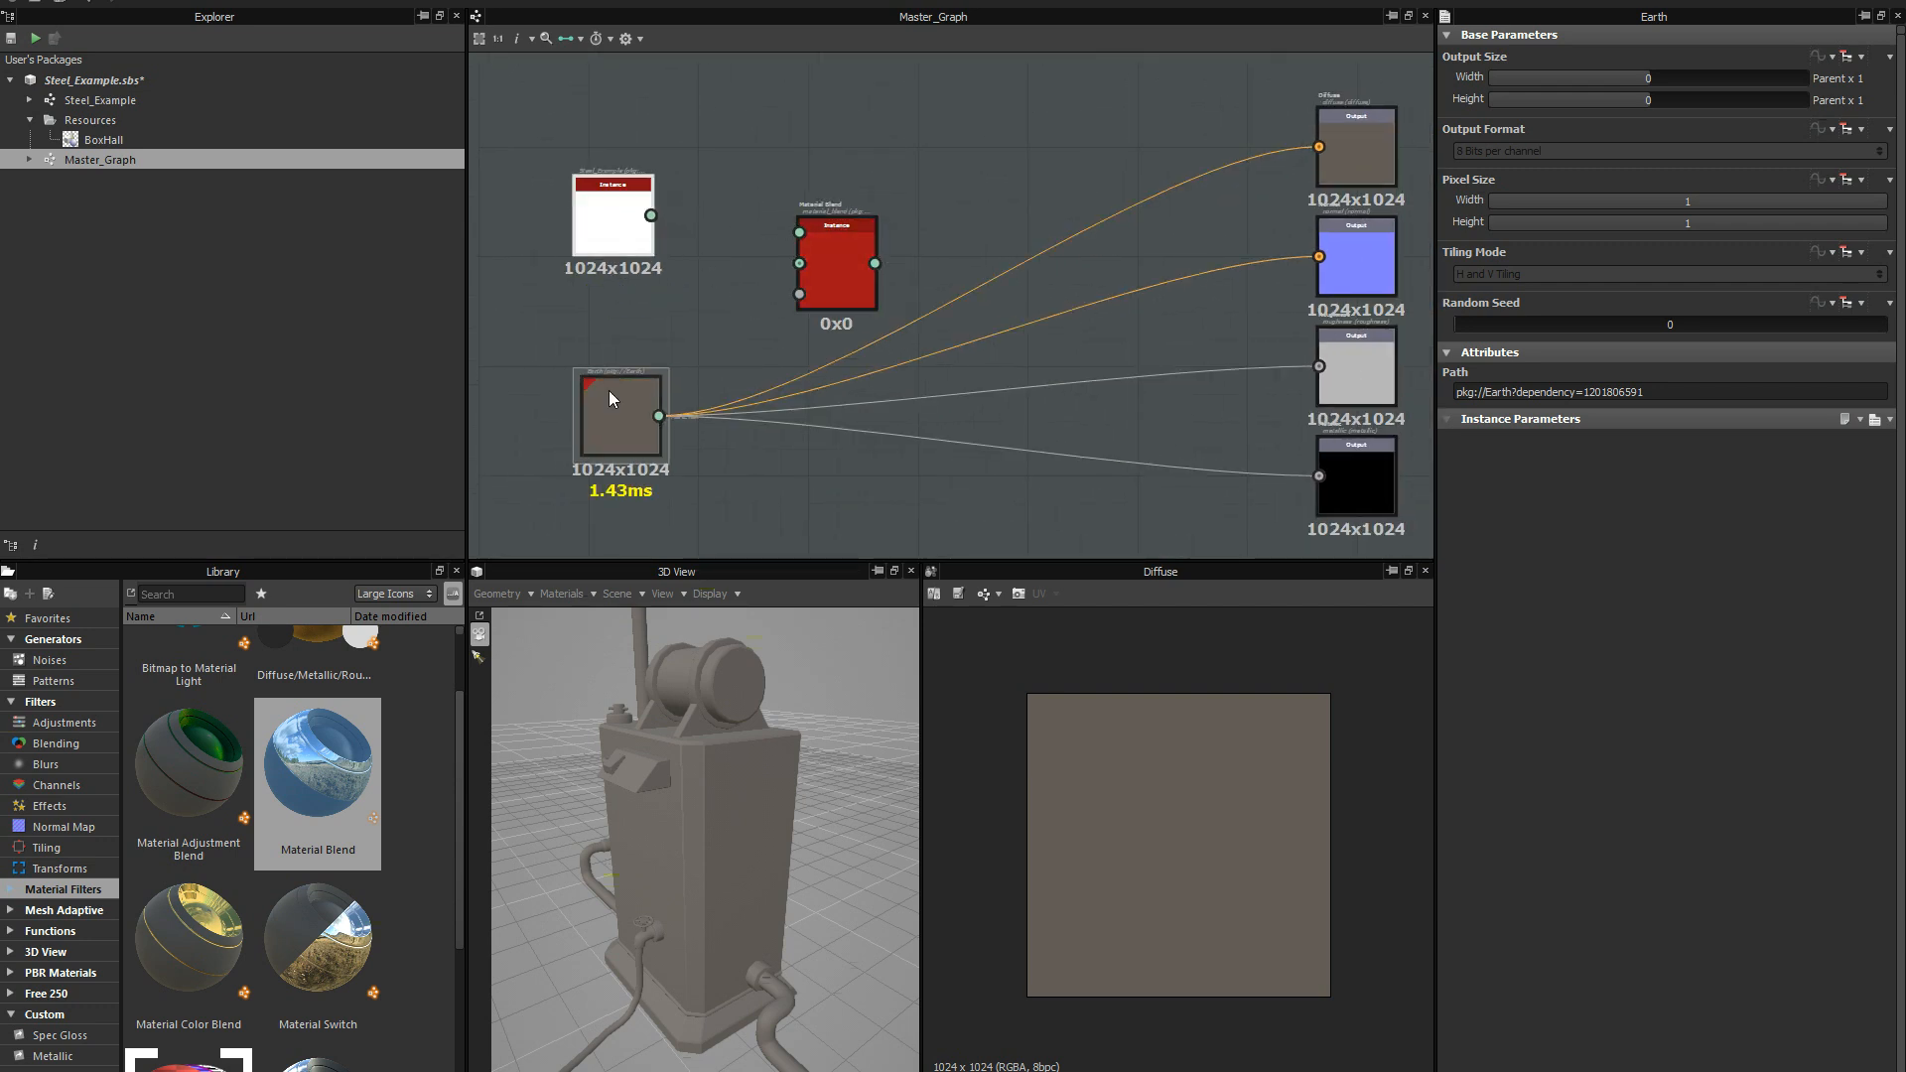
Connect the Steel_Example instance's output to the second material input of the Material Blend node.
{"action": "scroll", "coordinate": [700, 273], "scroll_direction": "up", "scroll_amount": 2}
{"action": "left_click", "coordinate": [621, 194]}
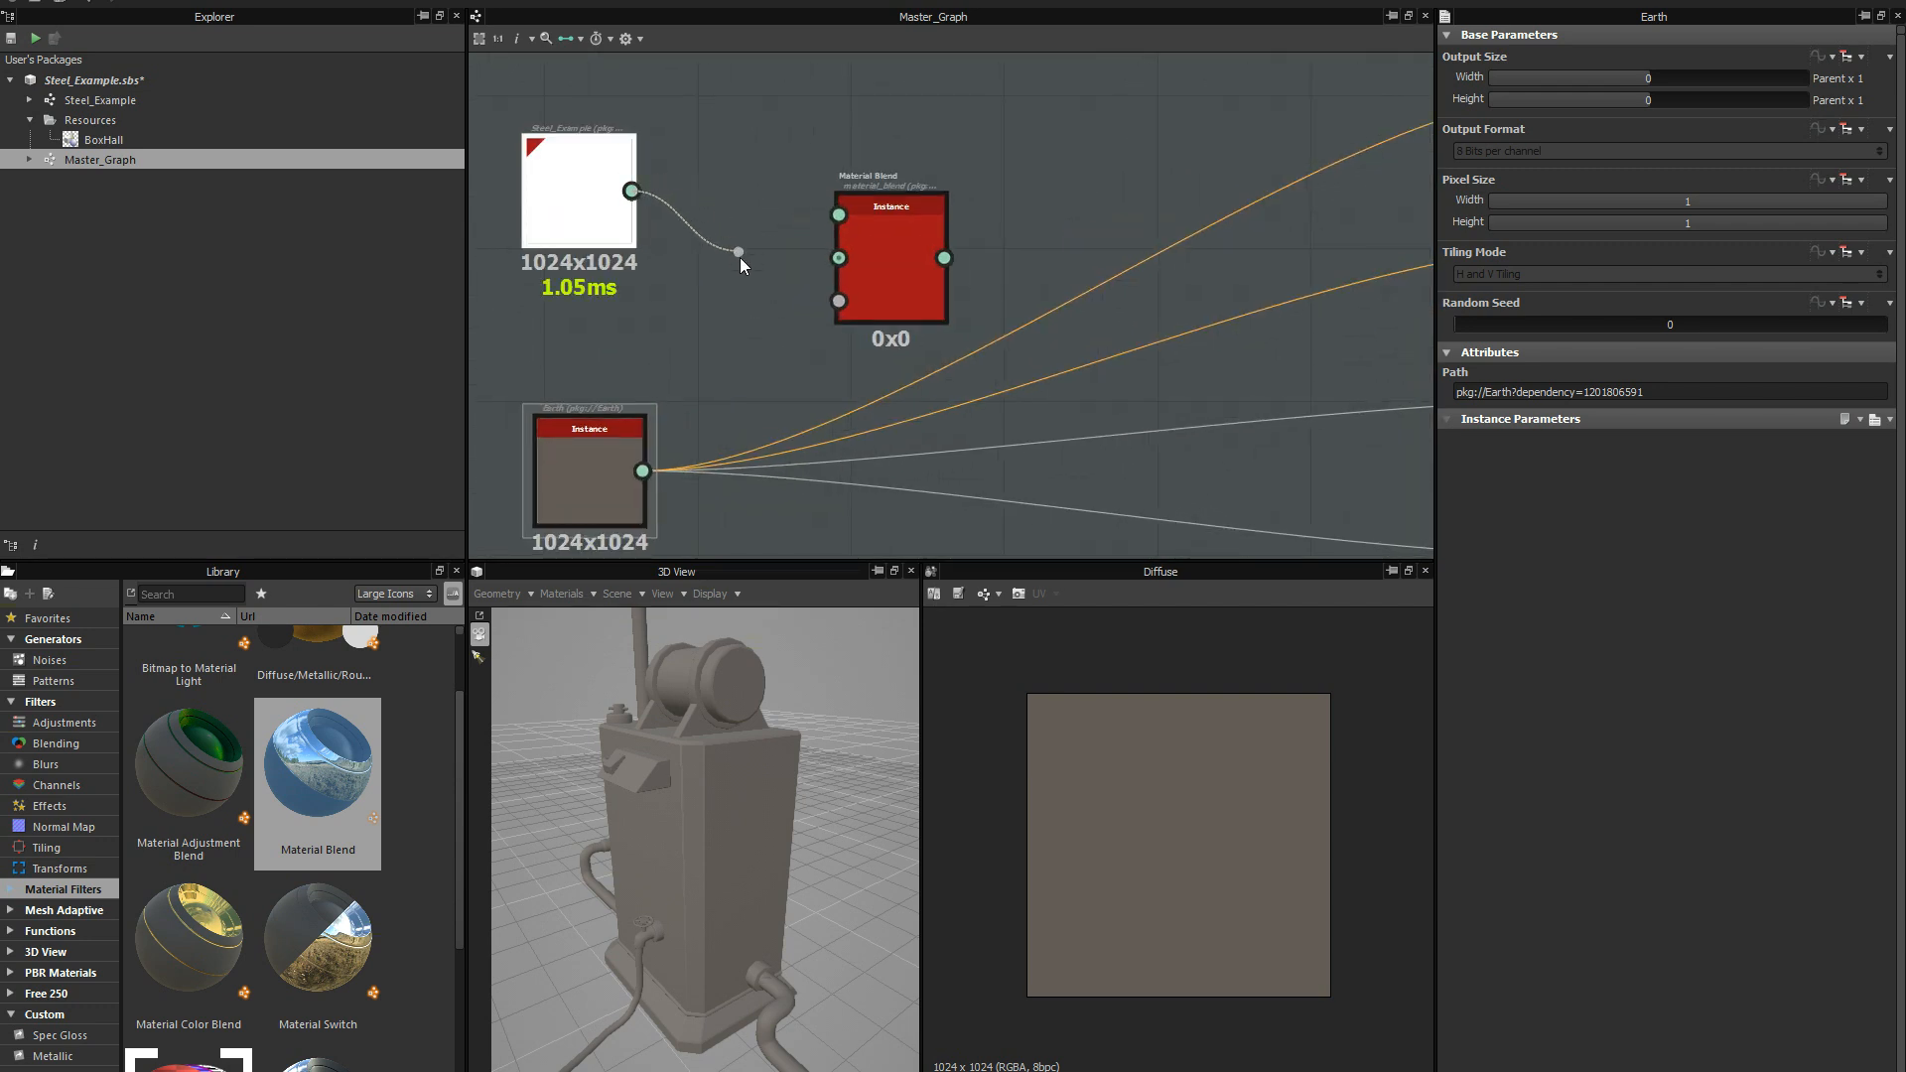
{"action": "left_click_drag", "start_coordinate": [741, 258], "coordinate": [835, 260]}
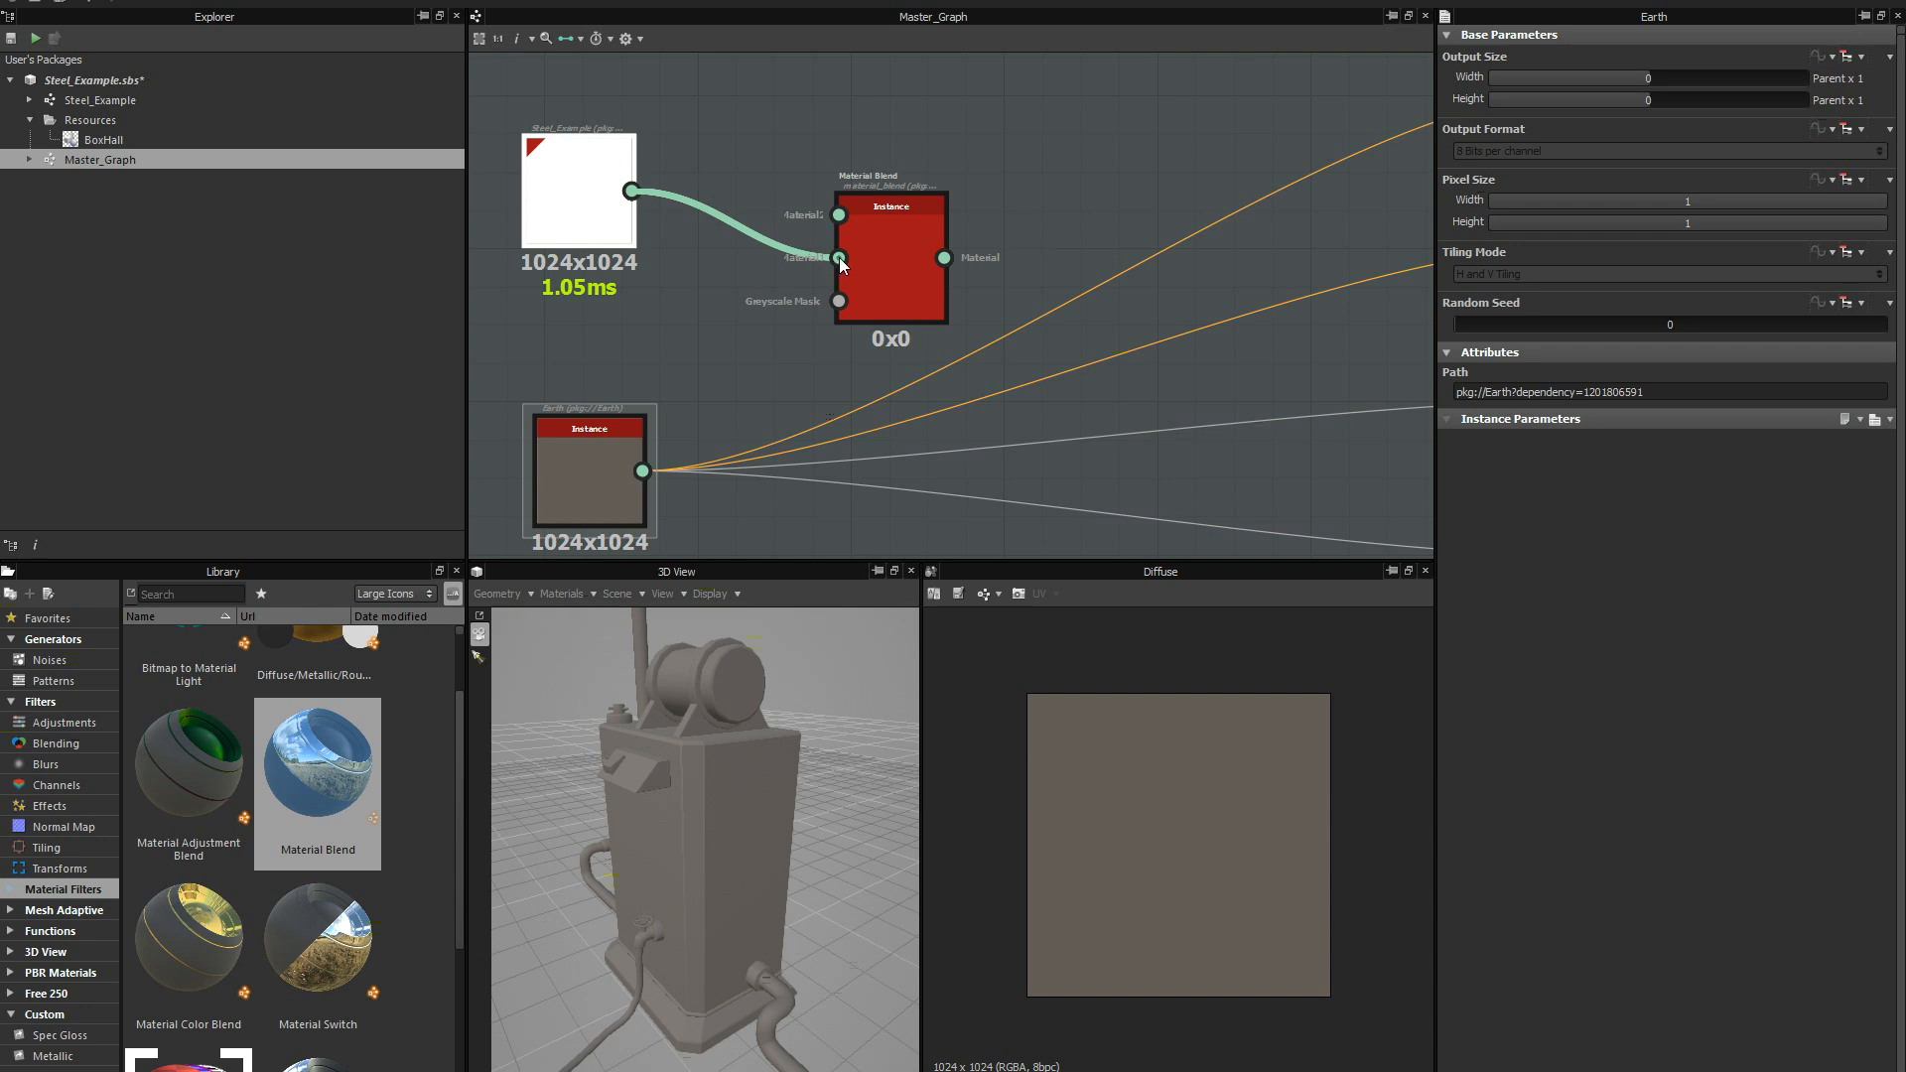
Remove the Earth instance's links to the output nodes and connect it to the first material input of Material Blend.
{"action": "left_click", "coordinate": [633, 449]}
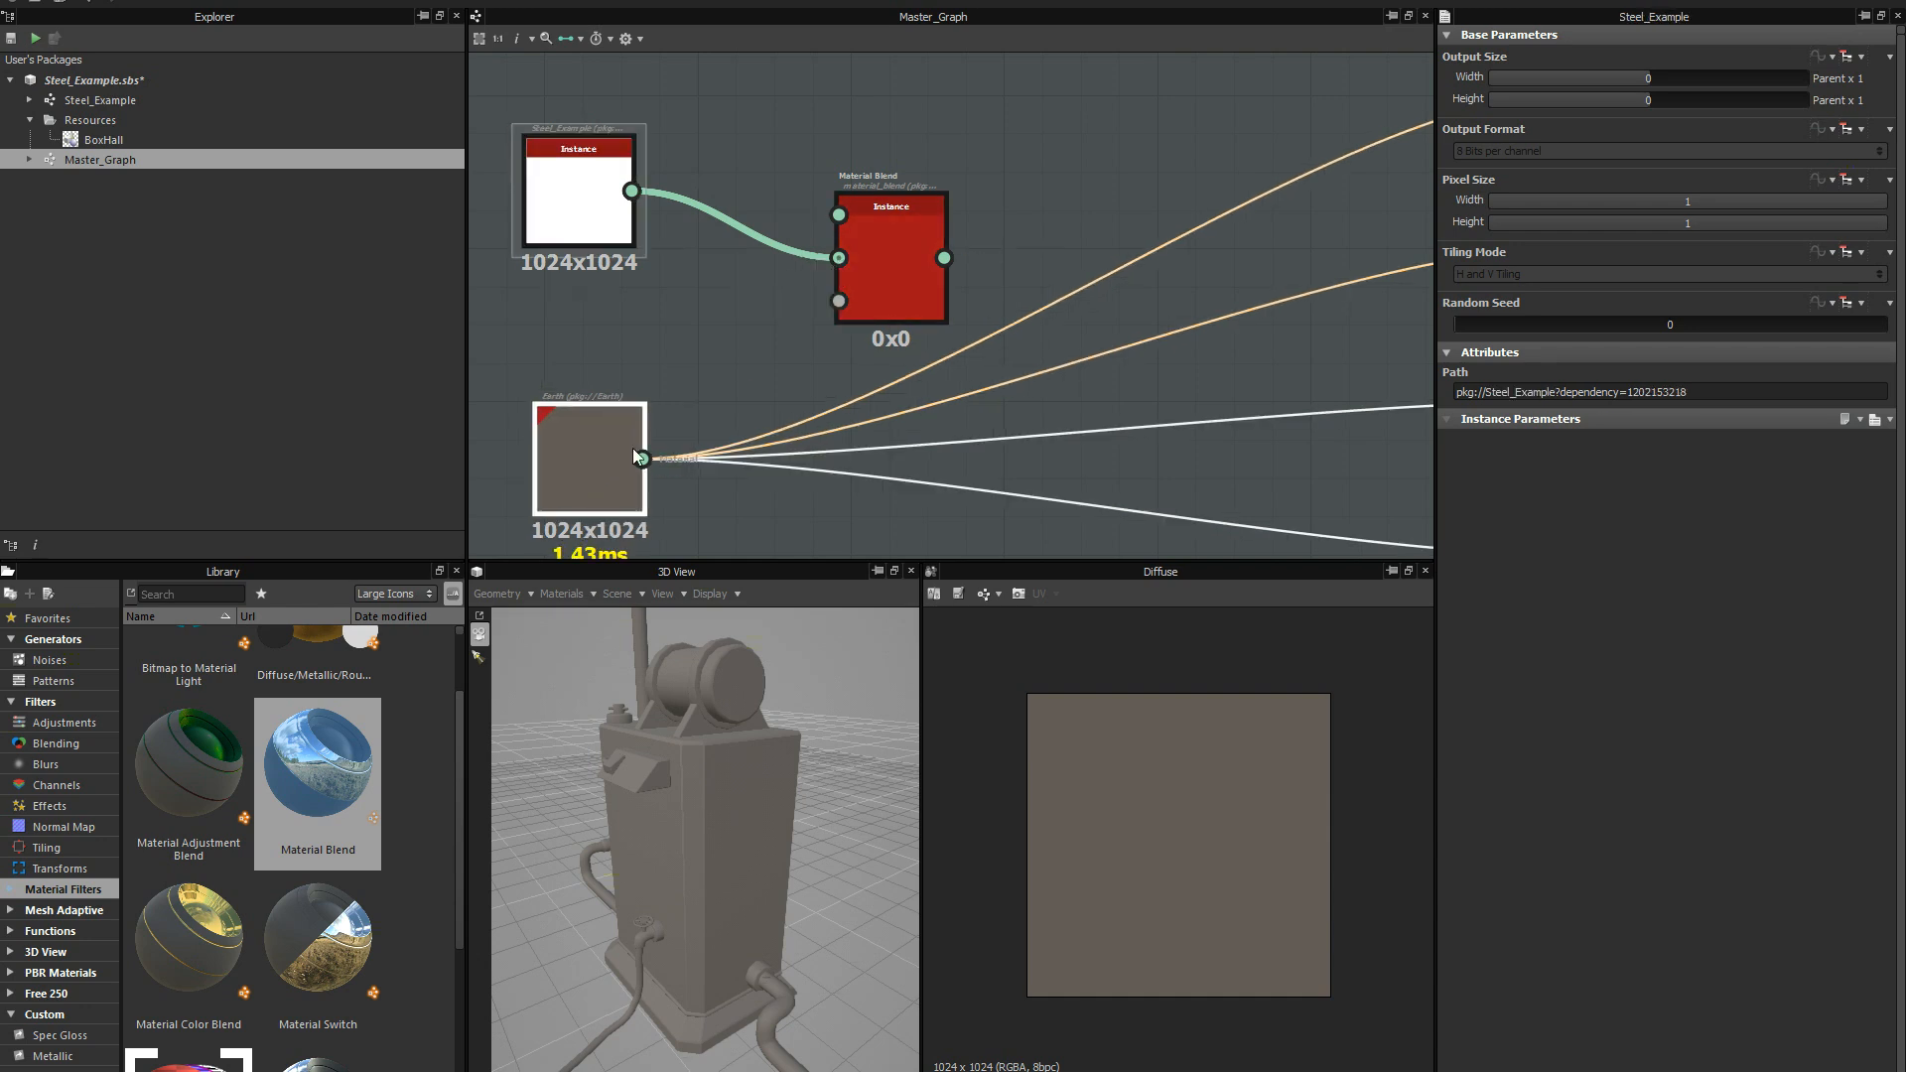
{"action": "left_click", "coordinate": [644, 459]}
{"action": "key", "text": "Delete"}
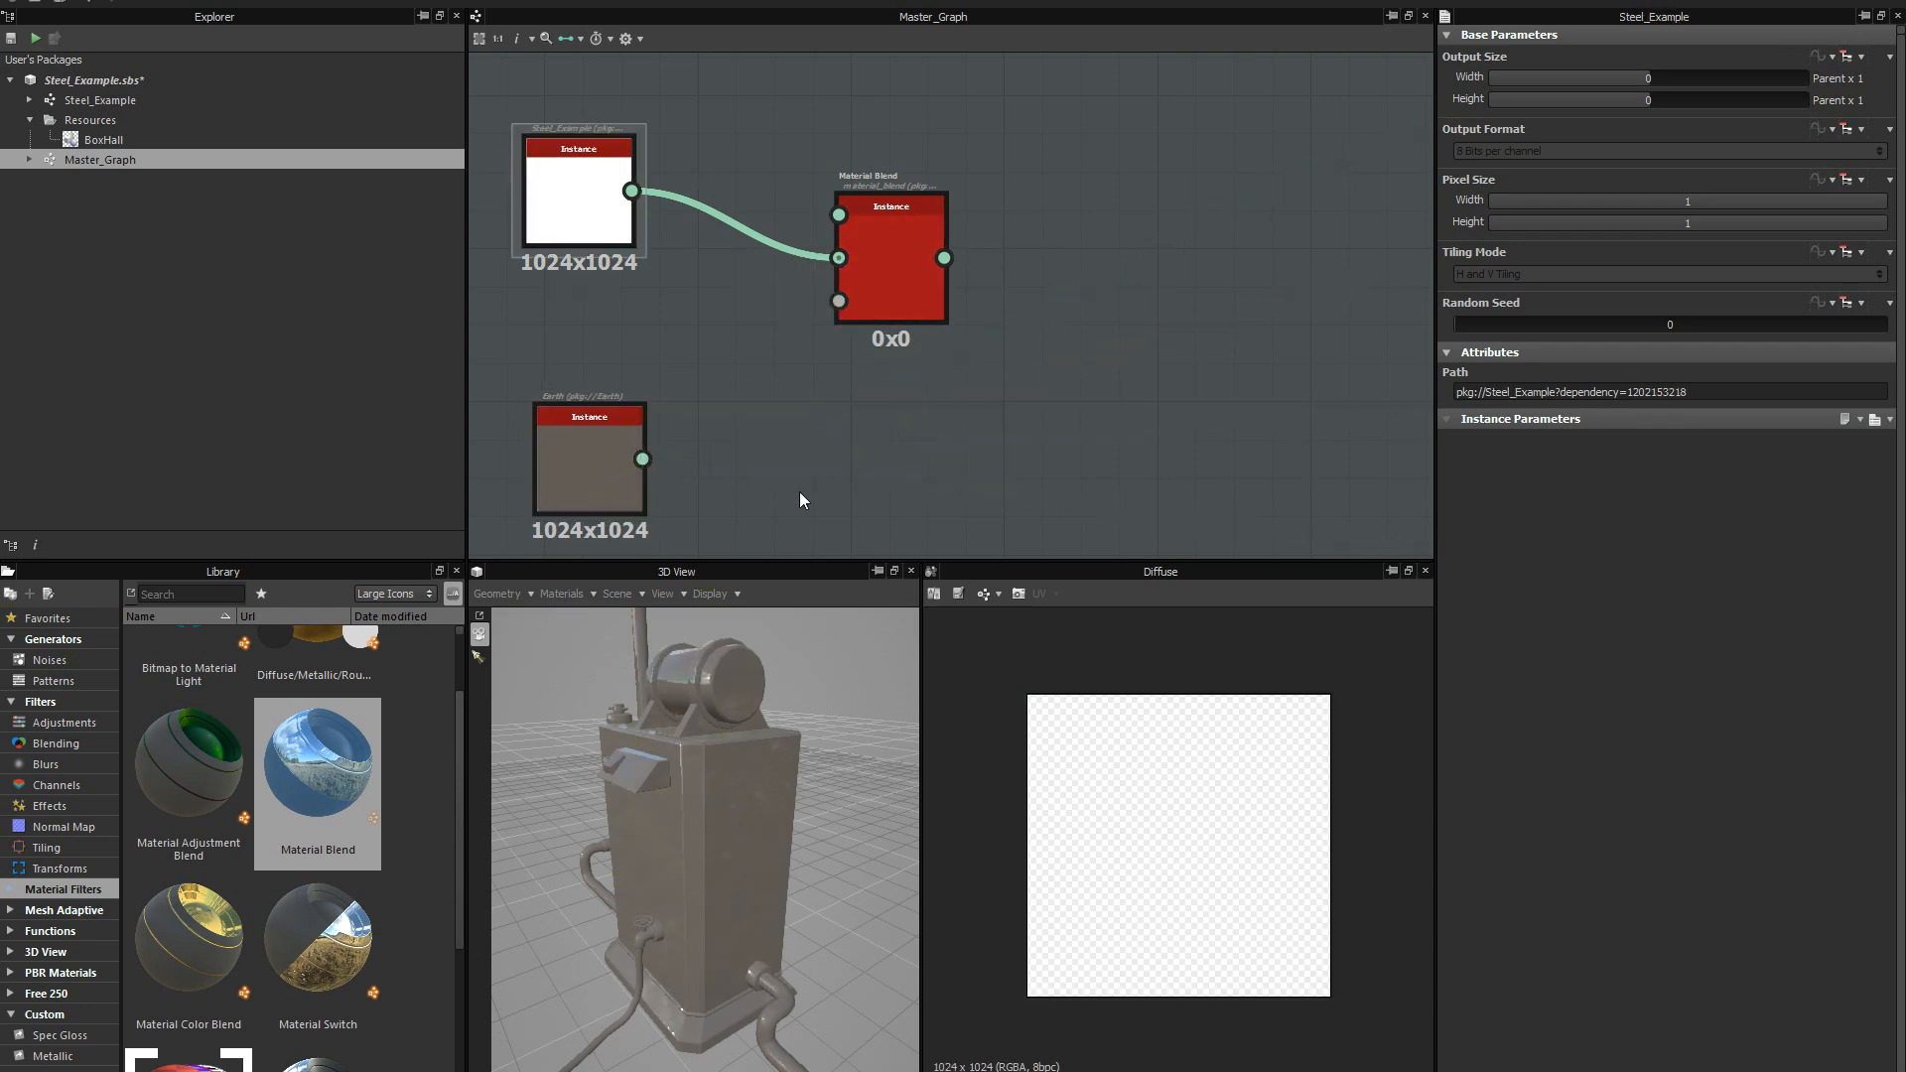
{"action": "left_click_drag", "start_coordinate": [642, 459], "coordinate": [839, 216]}
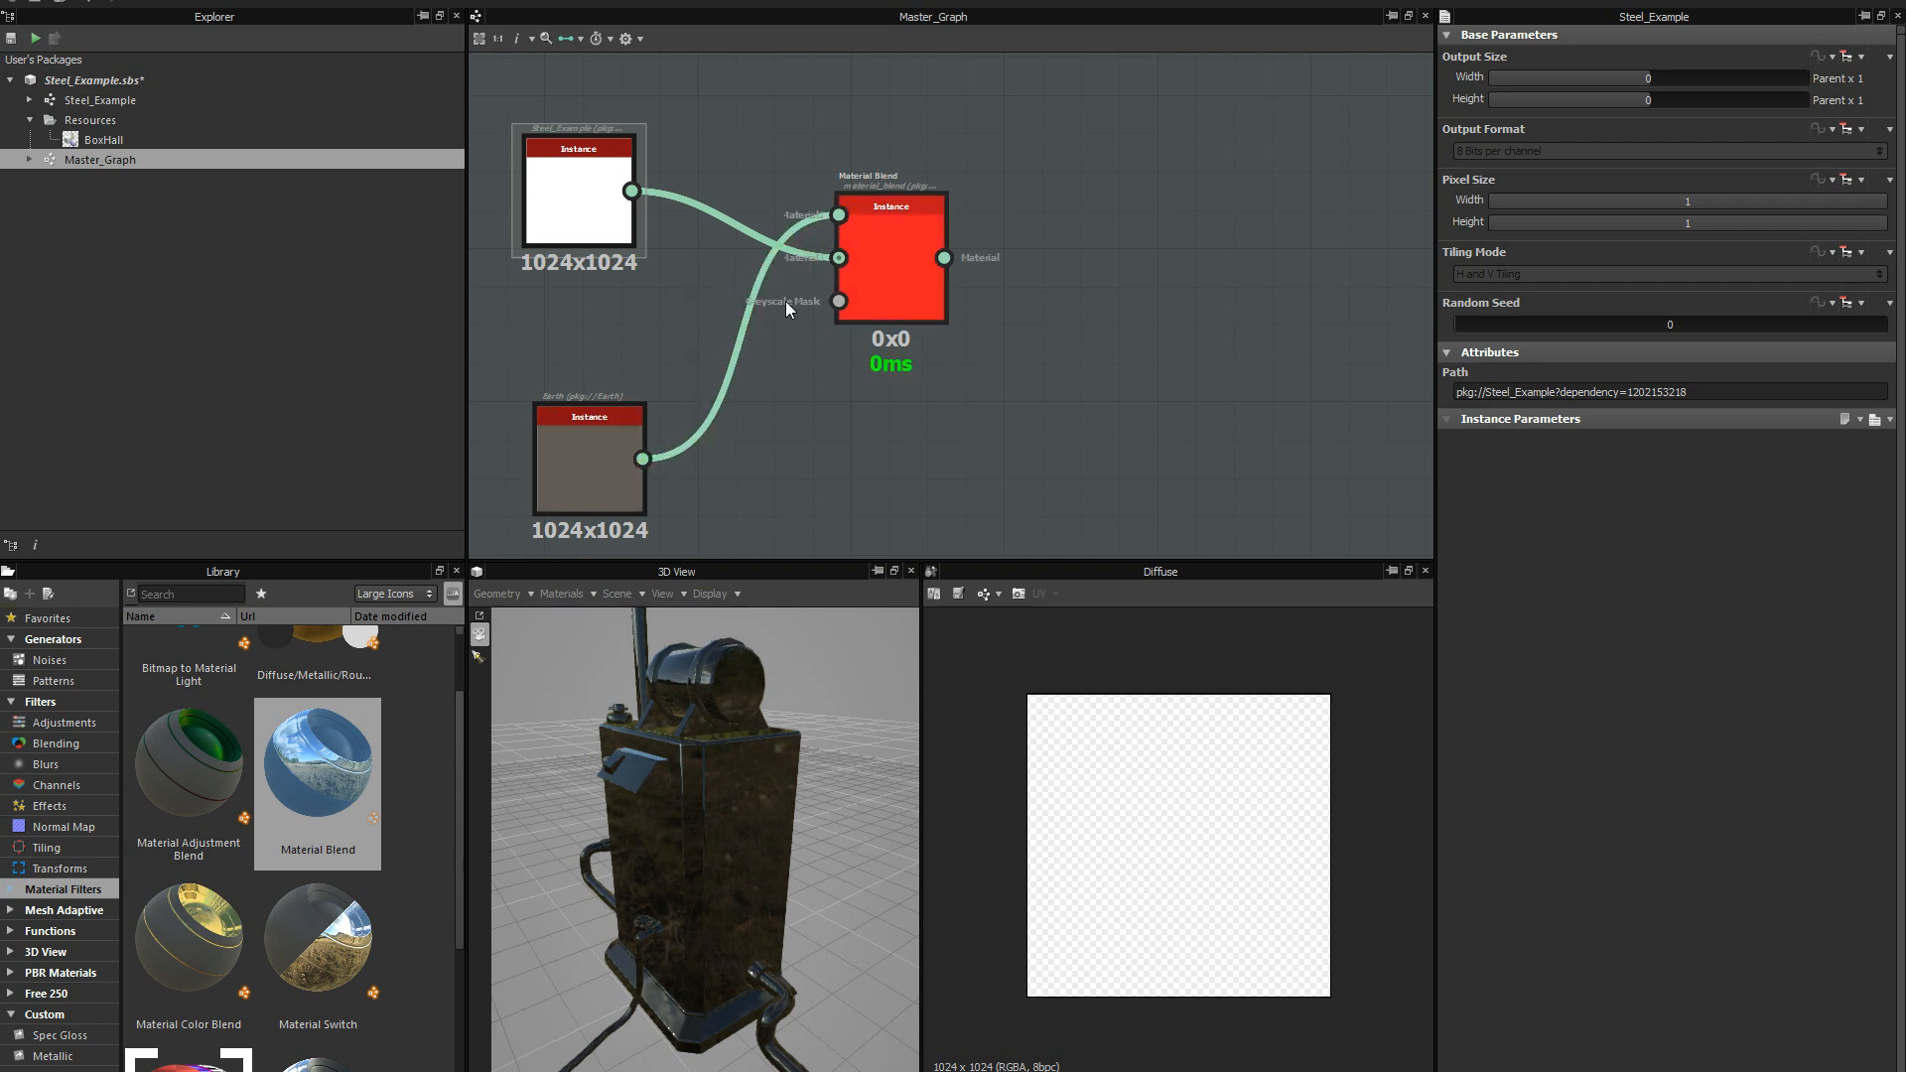
{"action": "left_click_drag", "start_coordinate": [599, 470], "coordinate": [598, 432]}
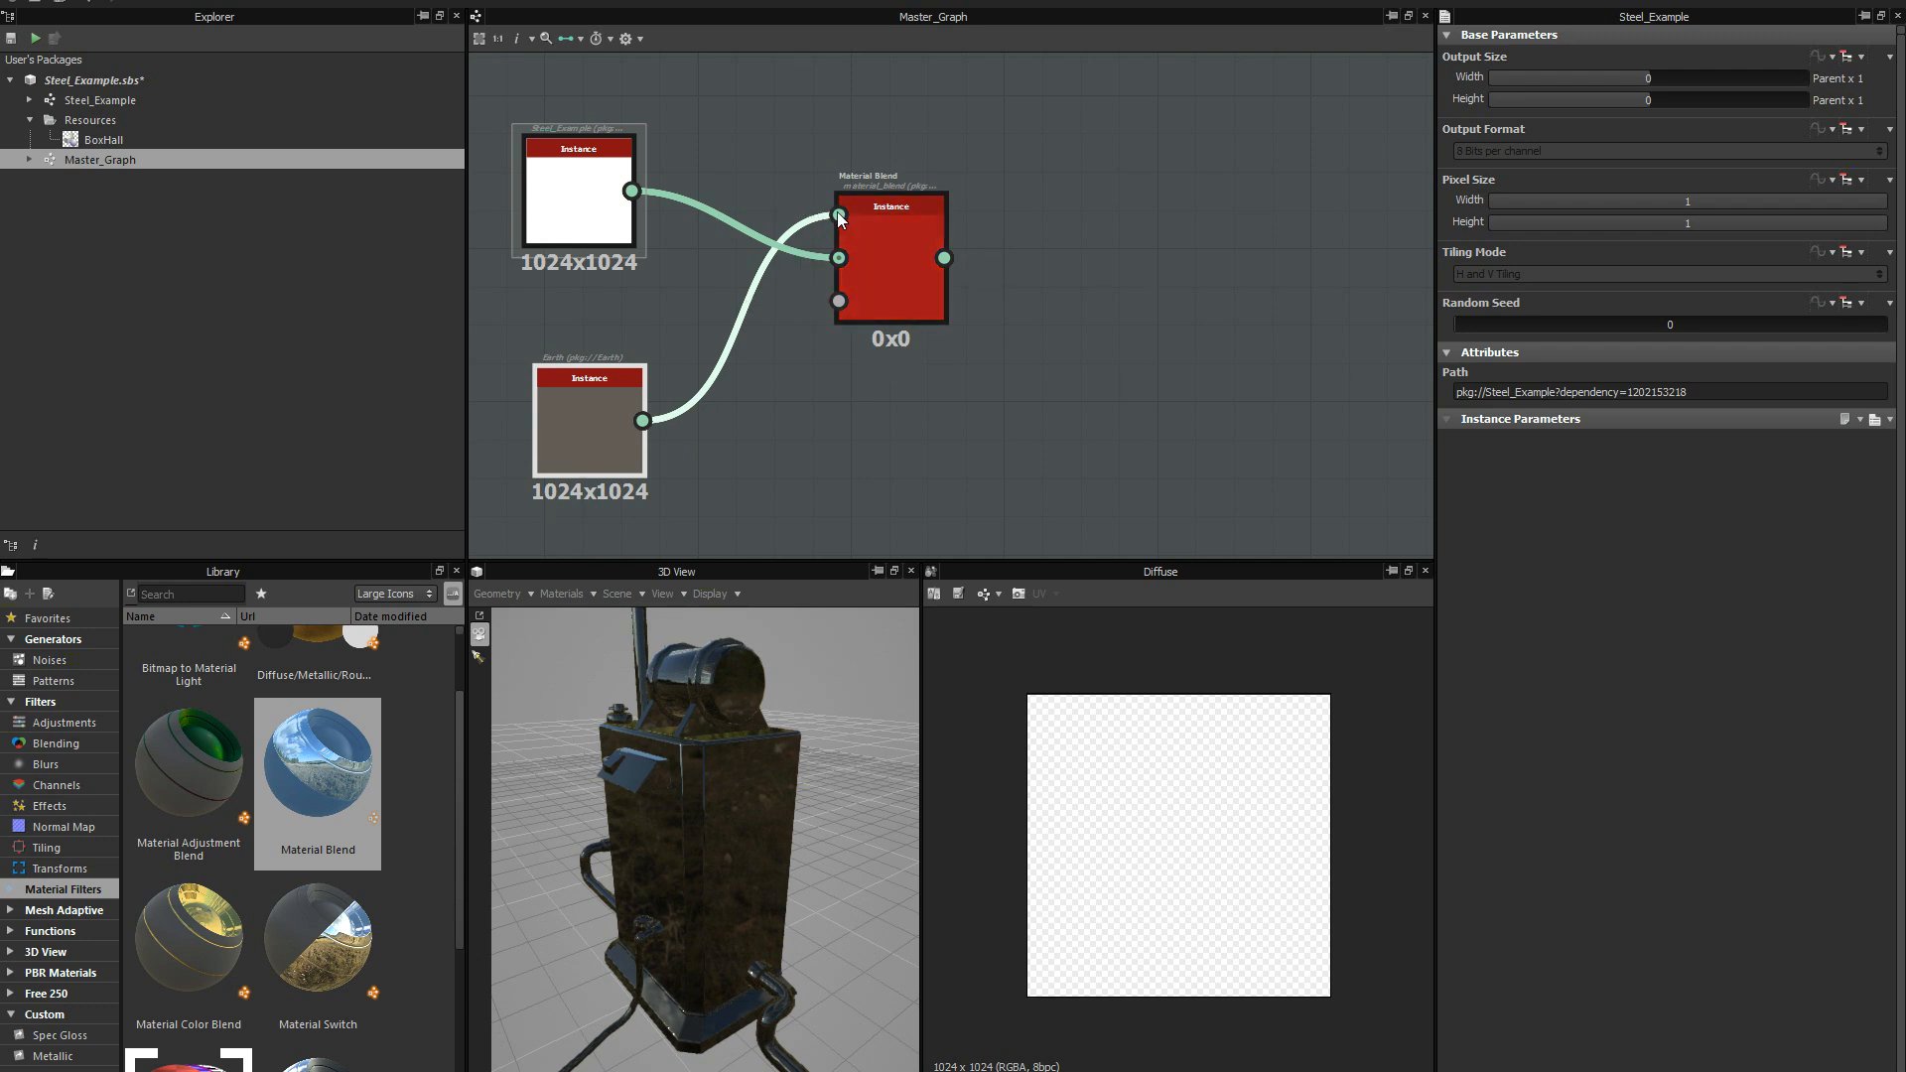
Examine the Material Blend node's two material inputs and its Greyscale Mask input up close.
{"action": "scroll", "coordinate": [844, 249], "scroll_direction": "up", "scroll_amount": 2}
{"action": "scroll", "coordinate": [919, 104], "scroll_direction": "up", "scroll_amount": 4}
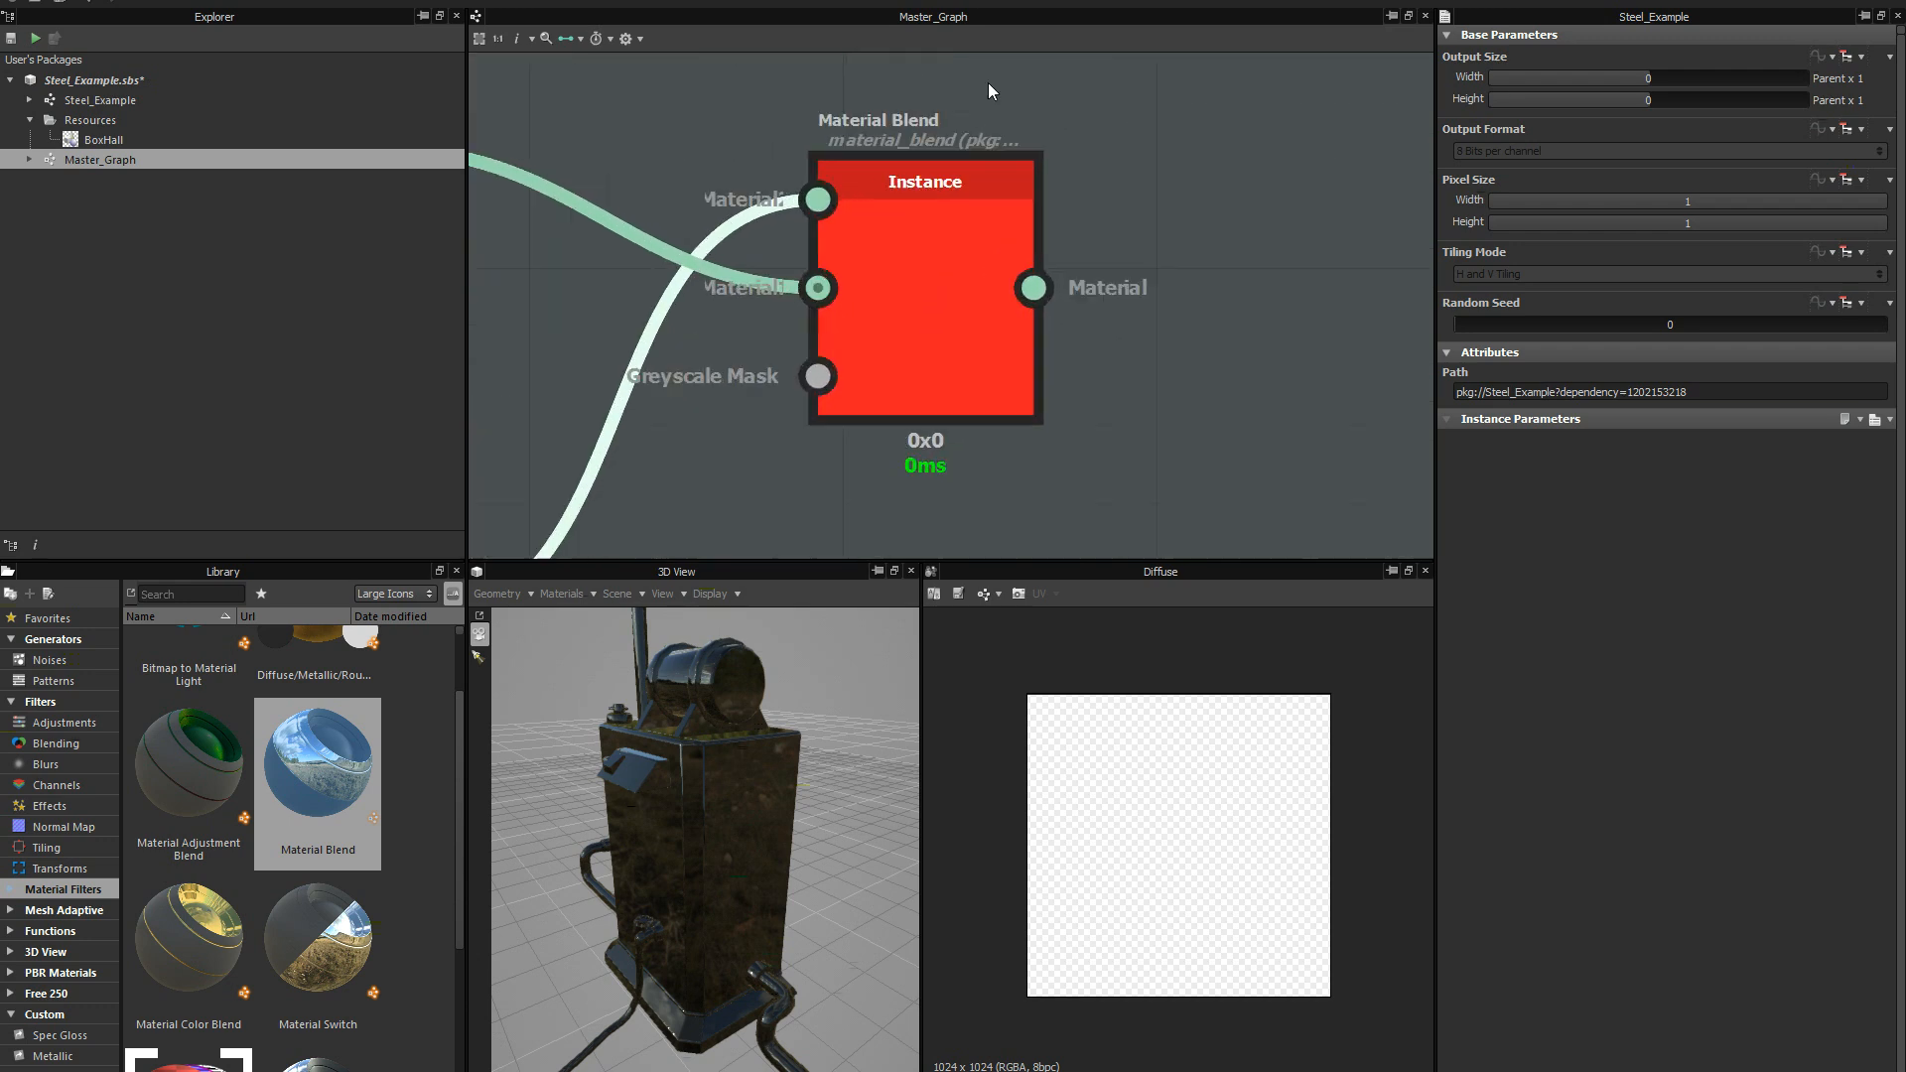
{"action": "left_click_drag", "start_coordinate": [784, 166], "coordinate": [785, 169]}
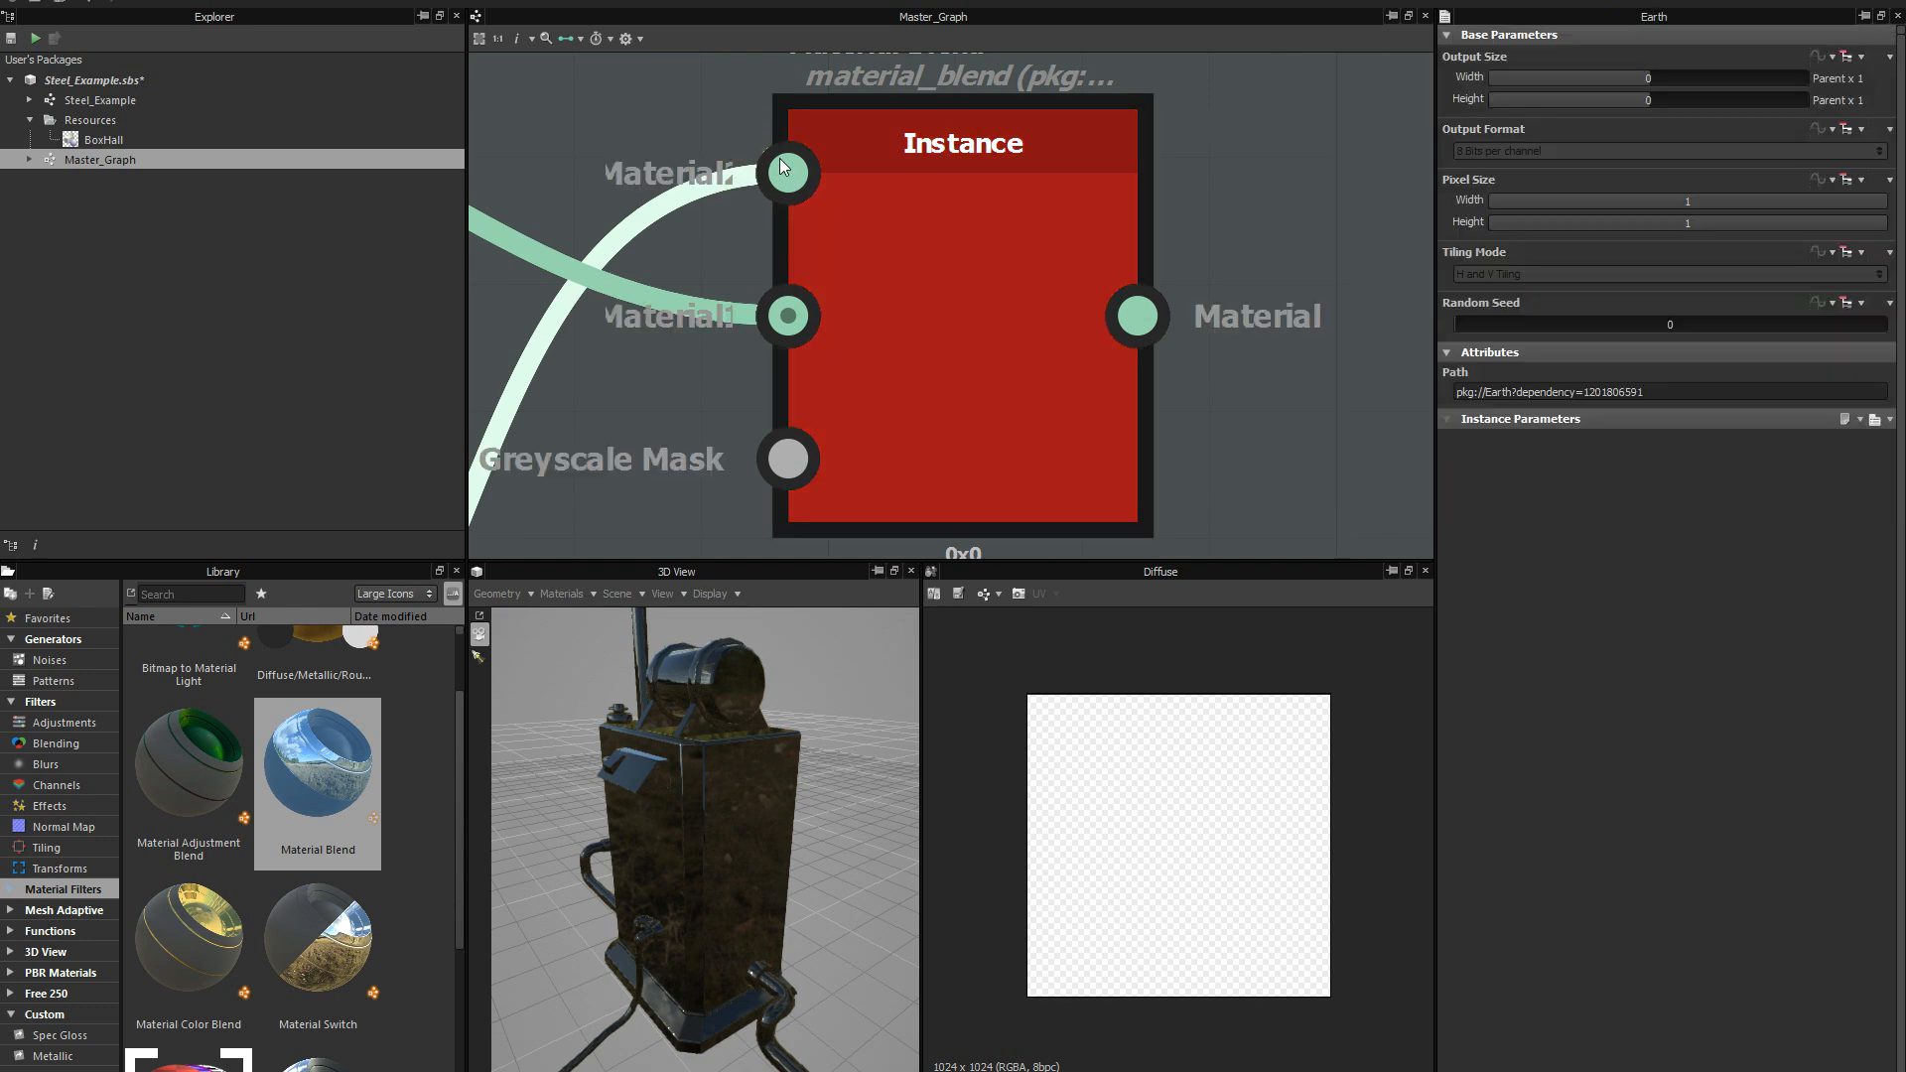
{"action": "double_click", "coordinate": [730, 240]}
{"action": "middle_click_drag", "start_coordinate": [917, 273], "coordinate": [872, 348]}
{"action": "scroll", "coordinate": [854, 431], "scroll_direction": "down", "scroll_amount": 1}
{"action": "scroll", "coordinate": [872, 347], "scroll_direction": "down", "scroll_amount": 5}
{"action": "middle_click_drag", "start_coordinate": [895, 415], "coordinate": [1034, 250]}
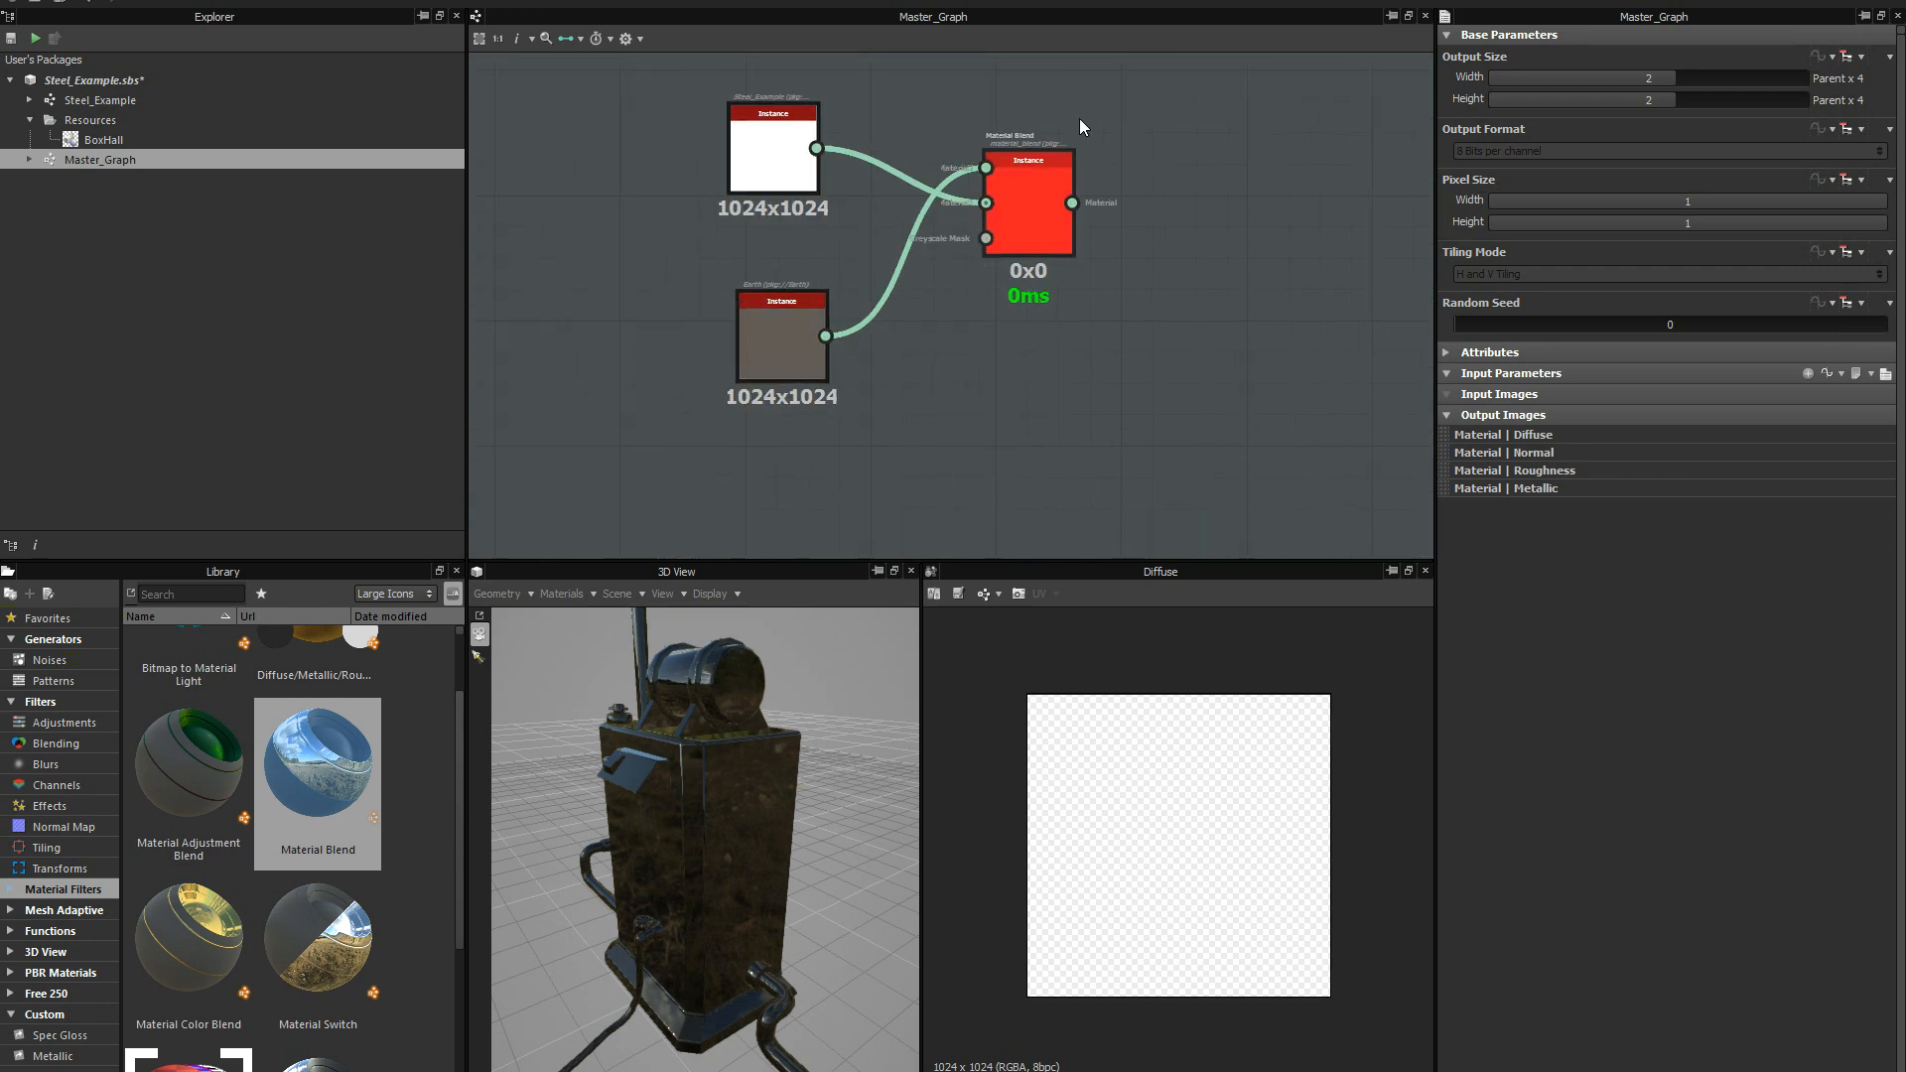
{"action": "scroll", "coordinate": [986, 250], "scroll_direction": "up", "scroll_amount": 3}
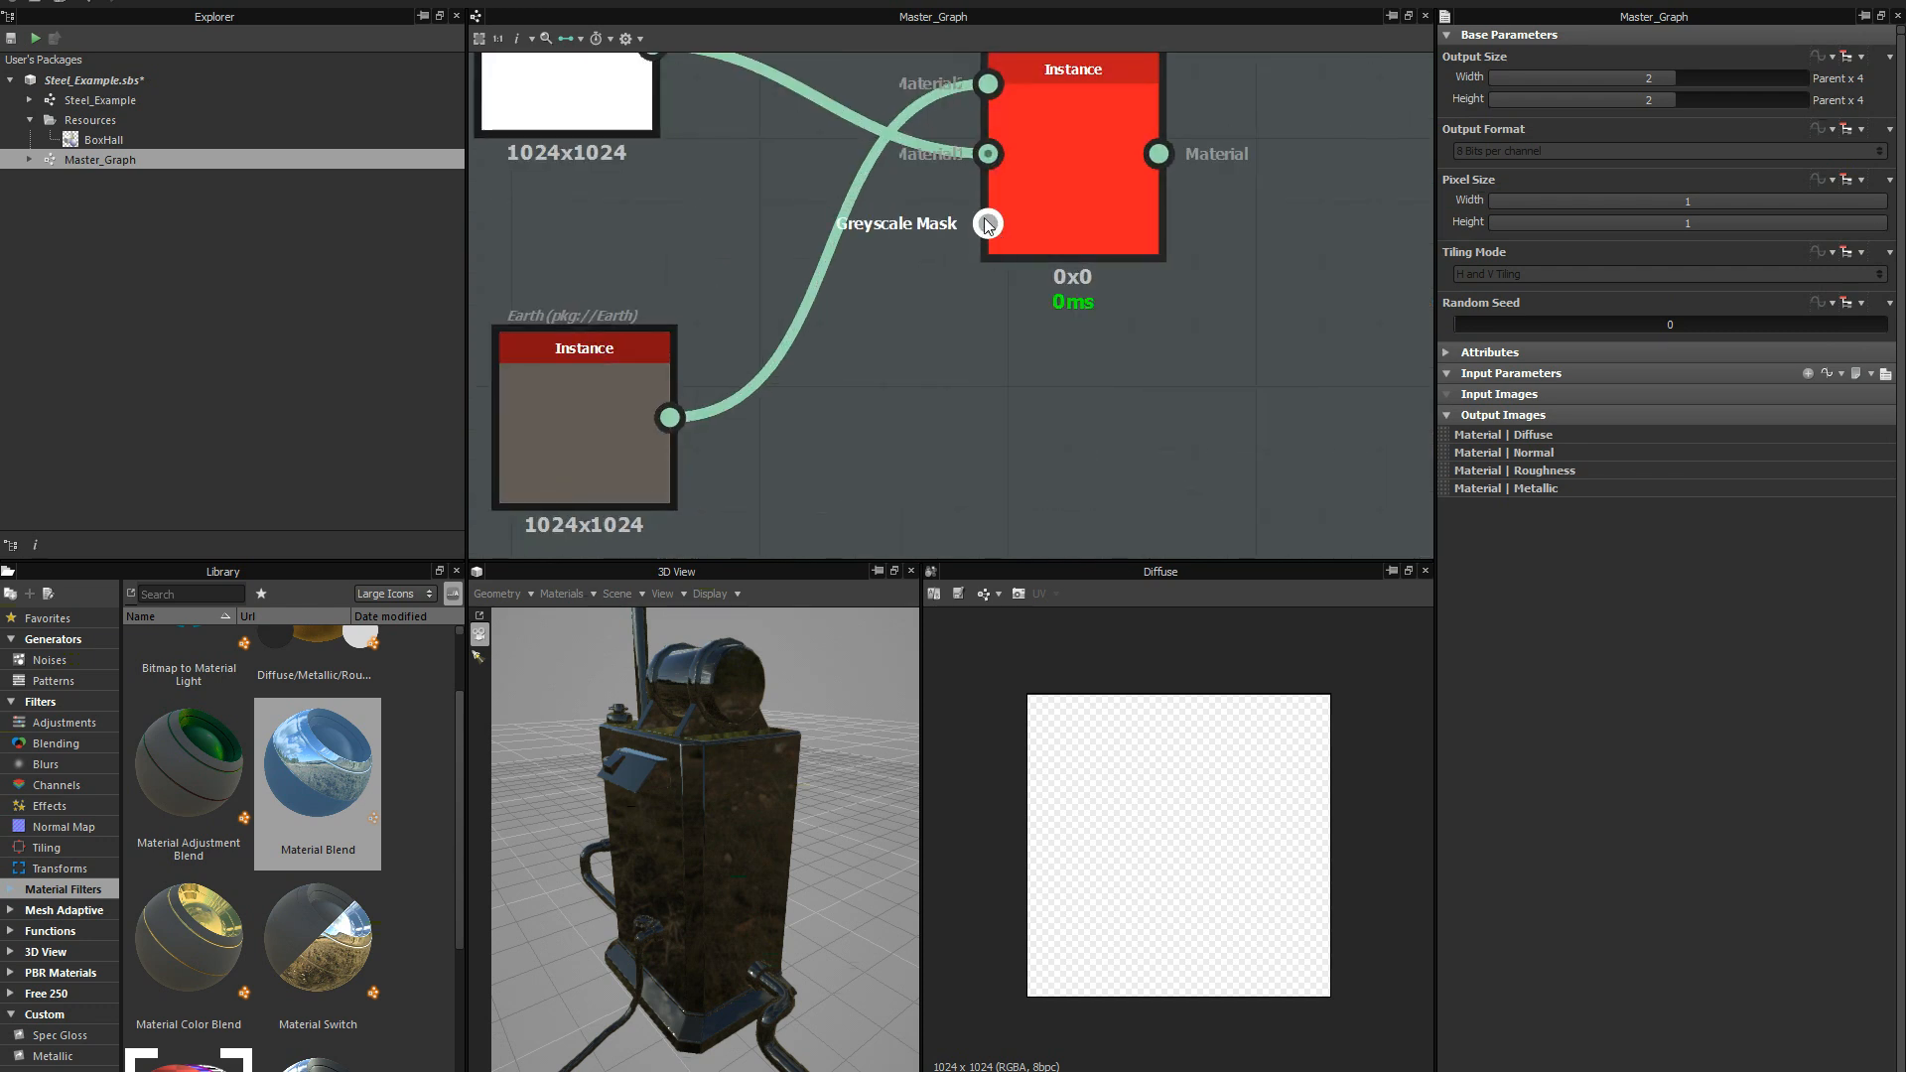
{"action": "scroll", "coordinate": [992, 230], "scroll_direction": "down", "scroll_amount": 4}
{"action": "middle_click_drag", "start_coordinate": [915, 343], "coordinate": [926, 455]}
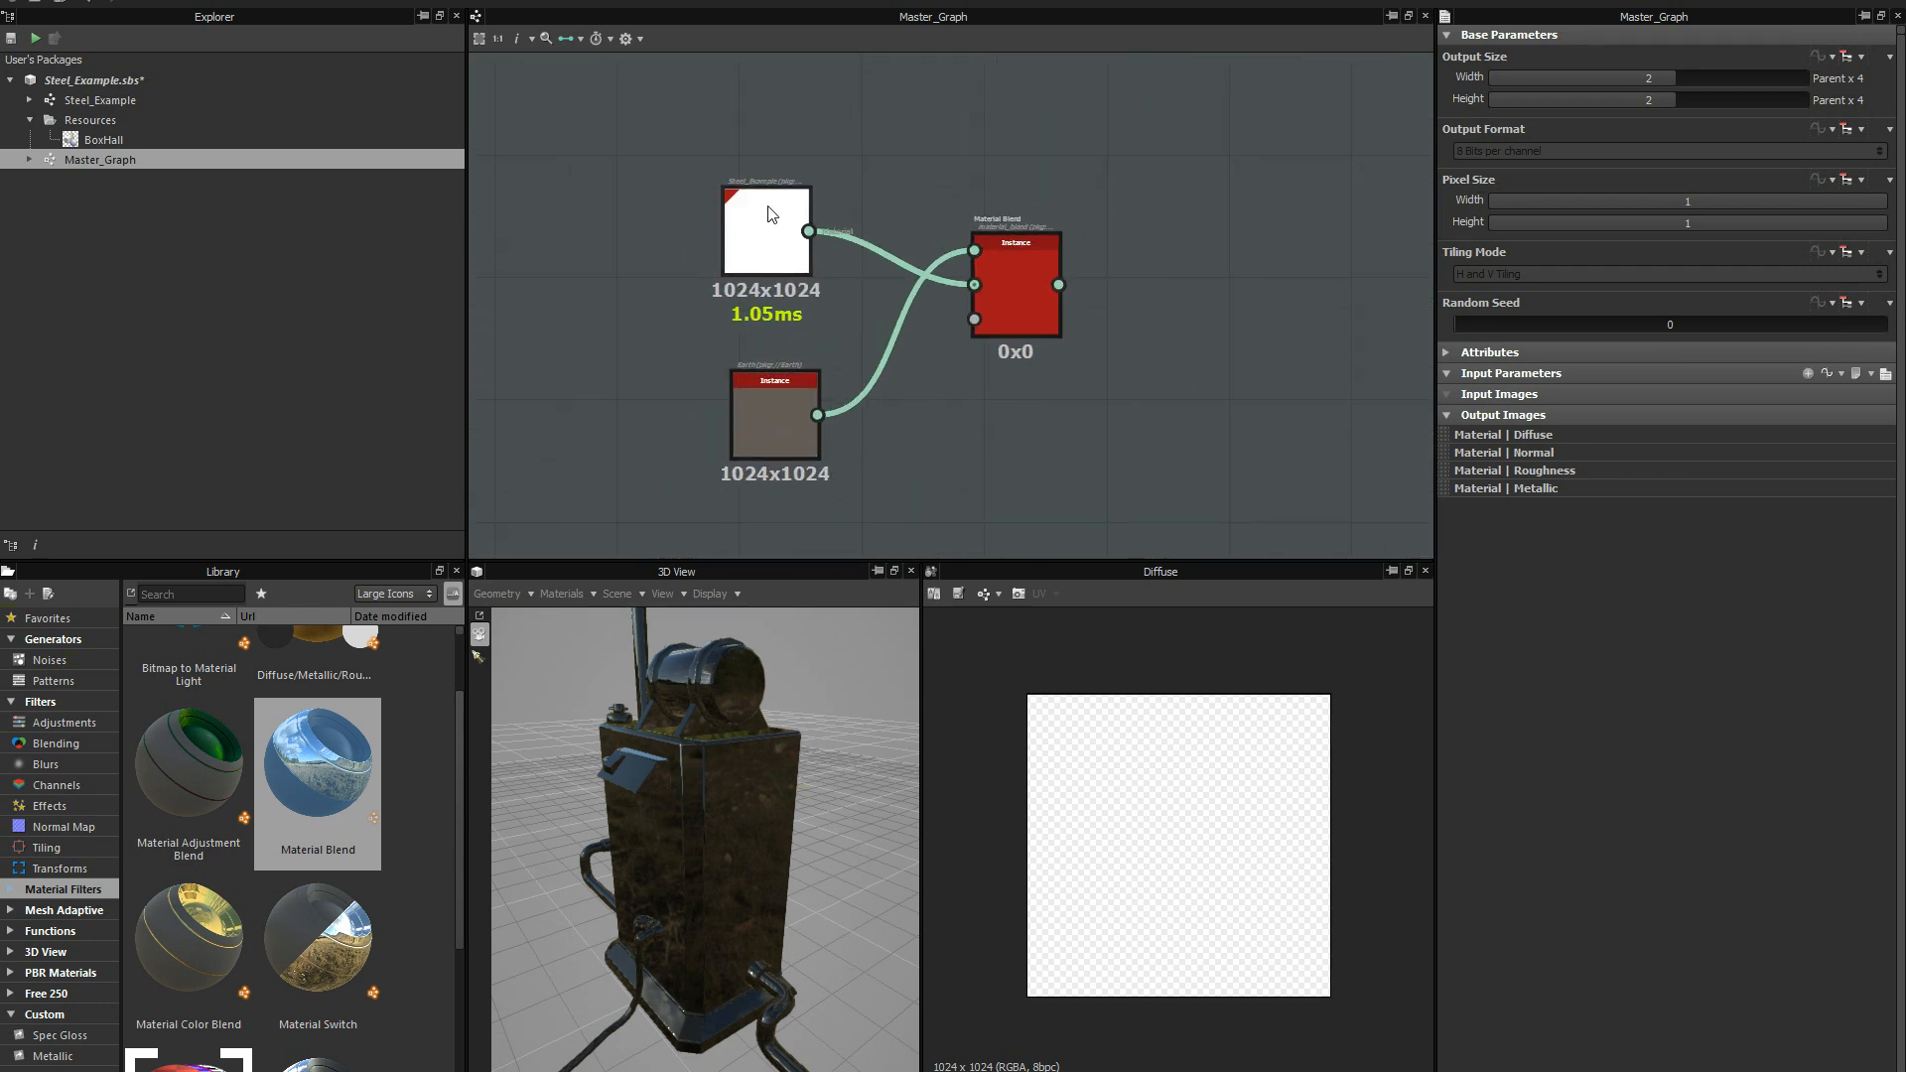
Swap the instance nodes so Earth sits above Steel_Example, matching the order of the Material Blend inputs.
{"action": "left_click_drag", "start_coordinate": [769, 213], "coordinate": [726, 276]}
{"action": "left_click_drag", "start_coordinate": [754, 414], "coordinate": [704, 183]}
{"action": "left_click_drag", "start_coordinate": [728, 304], "coordinate": [729, 333]}
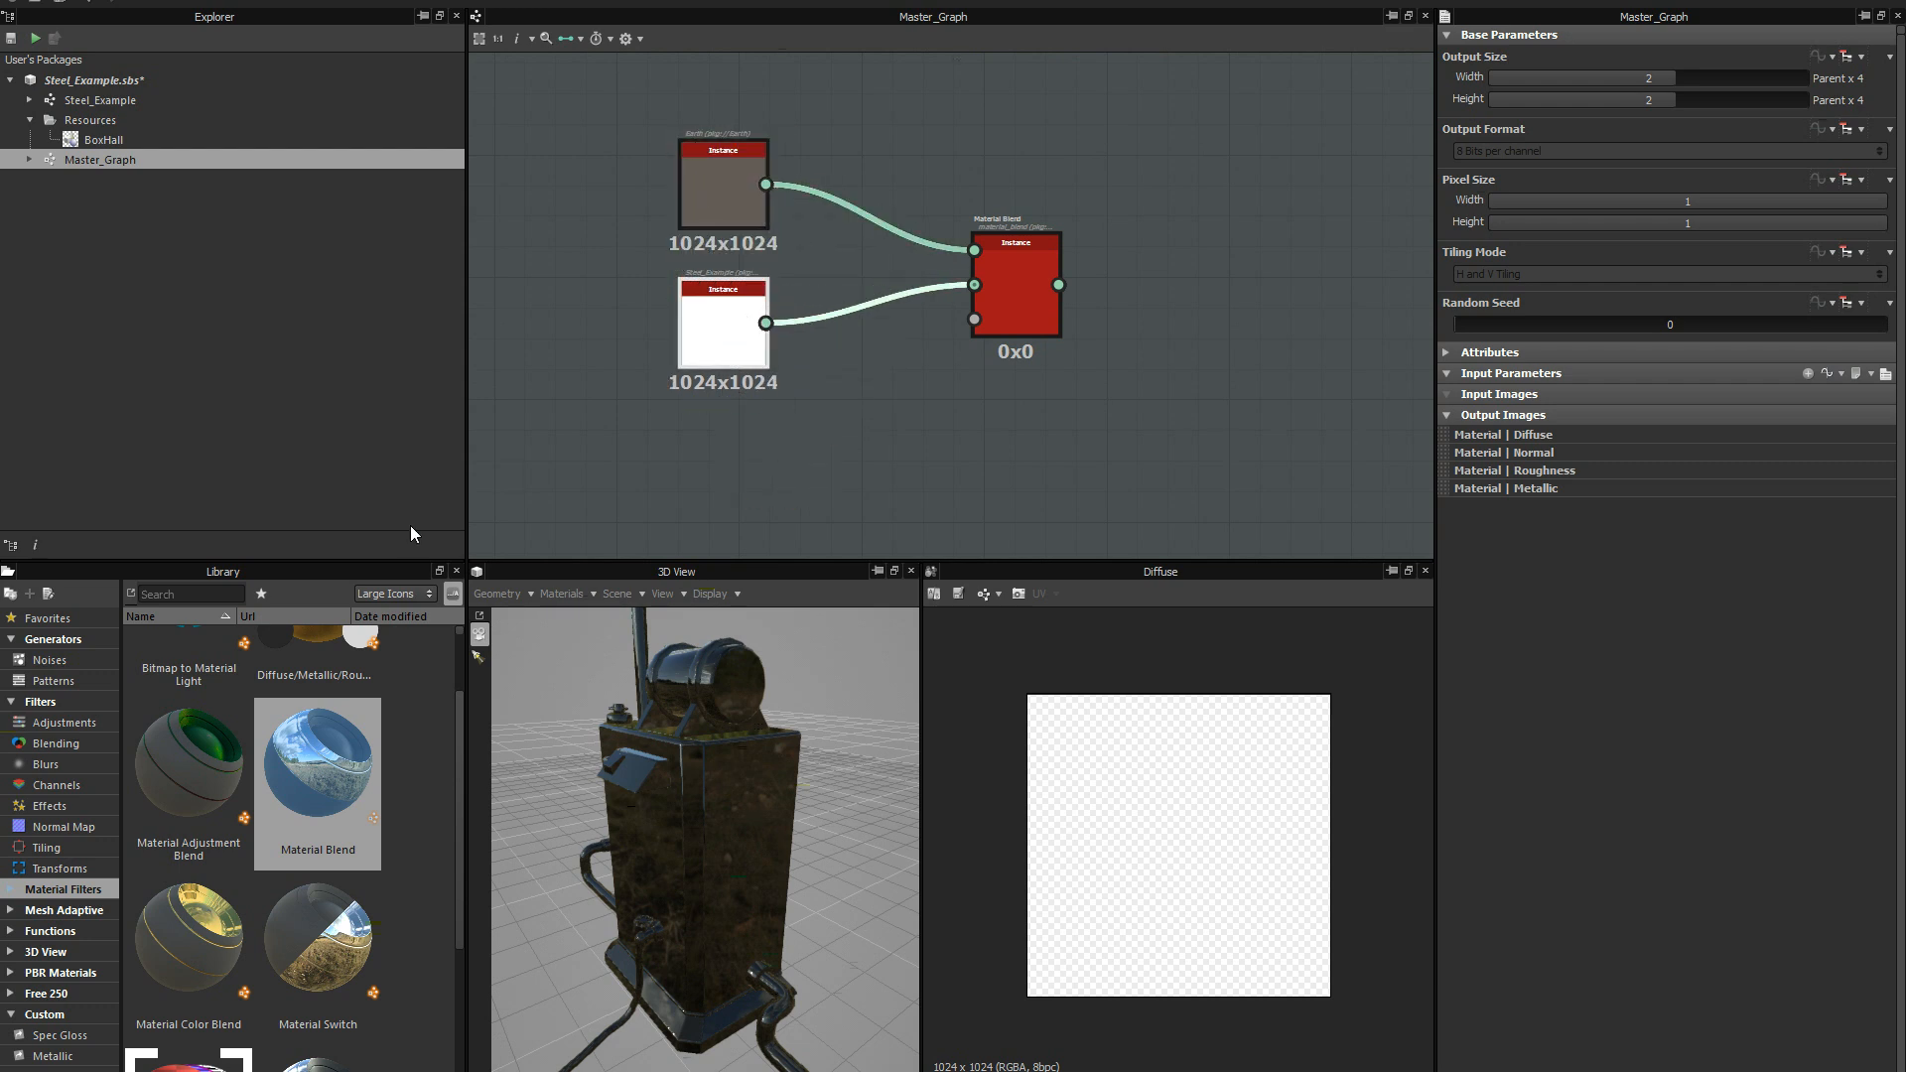
Add a Cells 2 noise node below the Steel_Example instance and connect it to the Material Blend's Greyscale Mask input.
{"action": "left_click", "coordinate": [453, 739]}
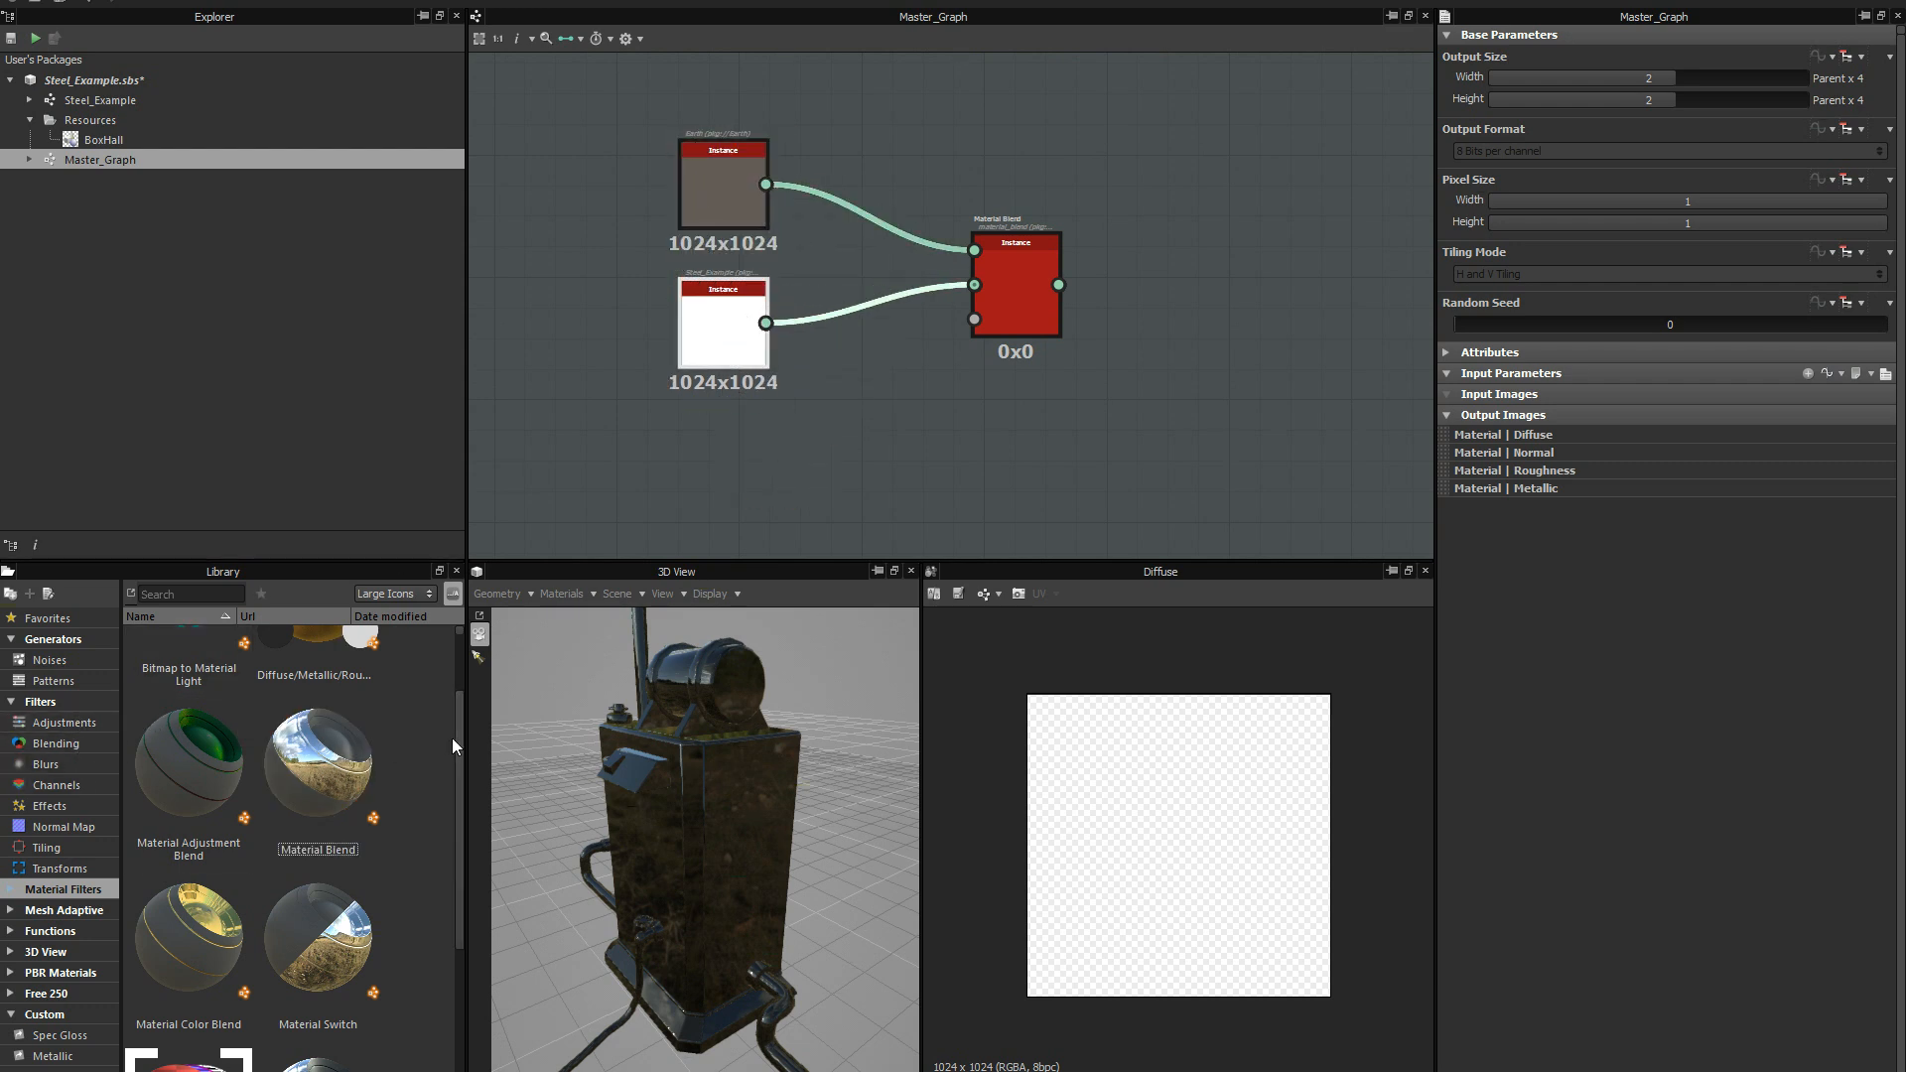
{"action": "scroll", "coordinate": [460, 717], "scroll_direction": "up", "scroll_amount": 2}
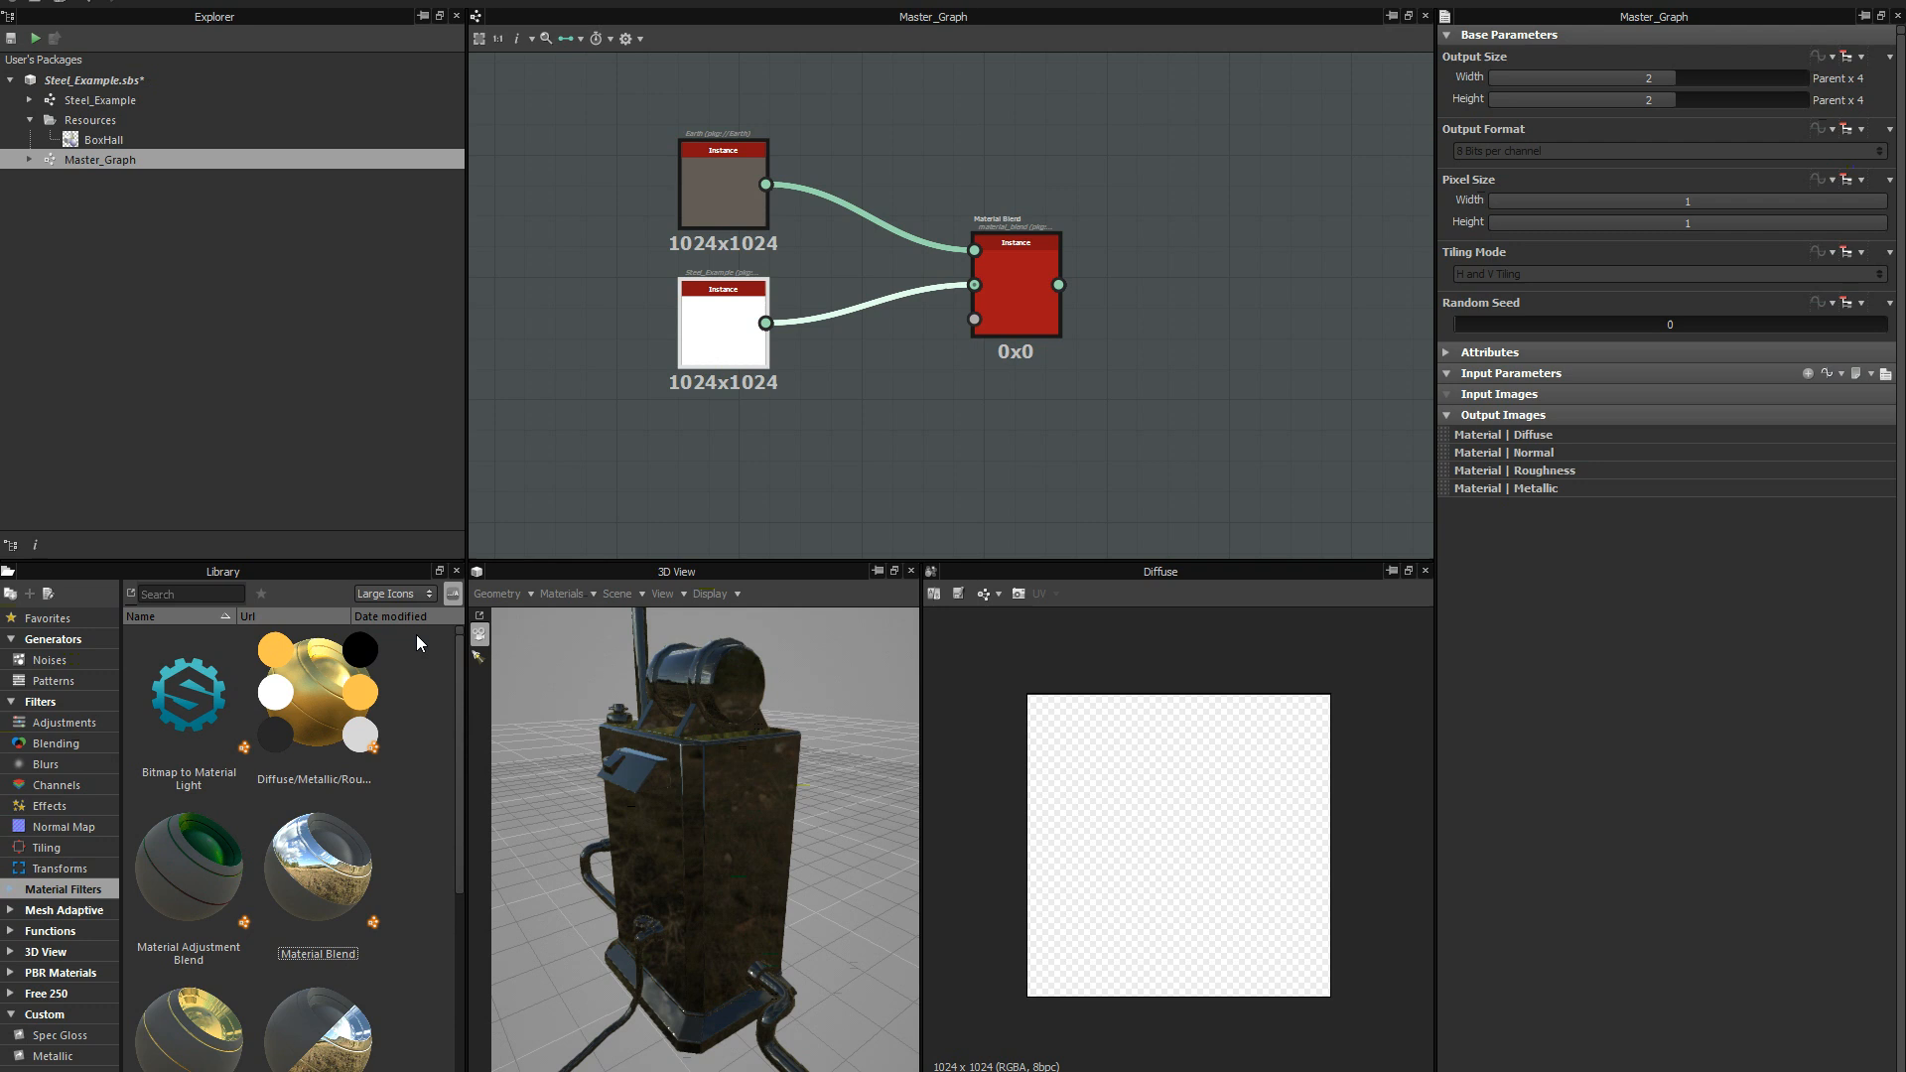
{"action": "left_click", "coordinate": [62, 661]}
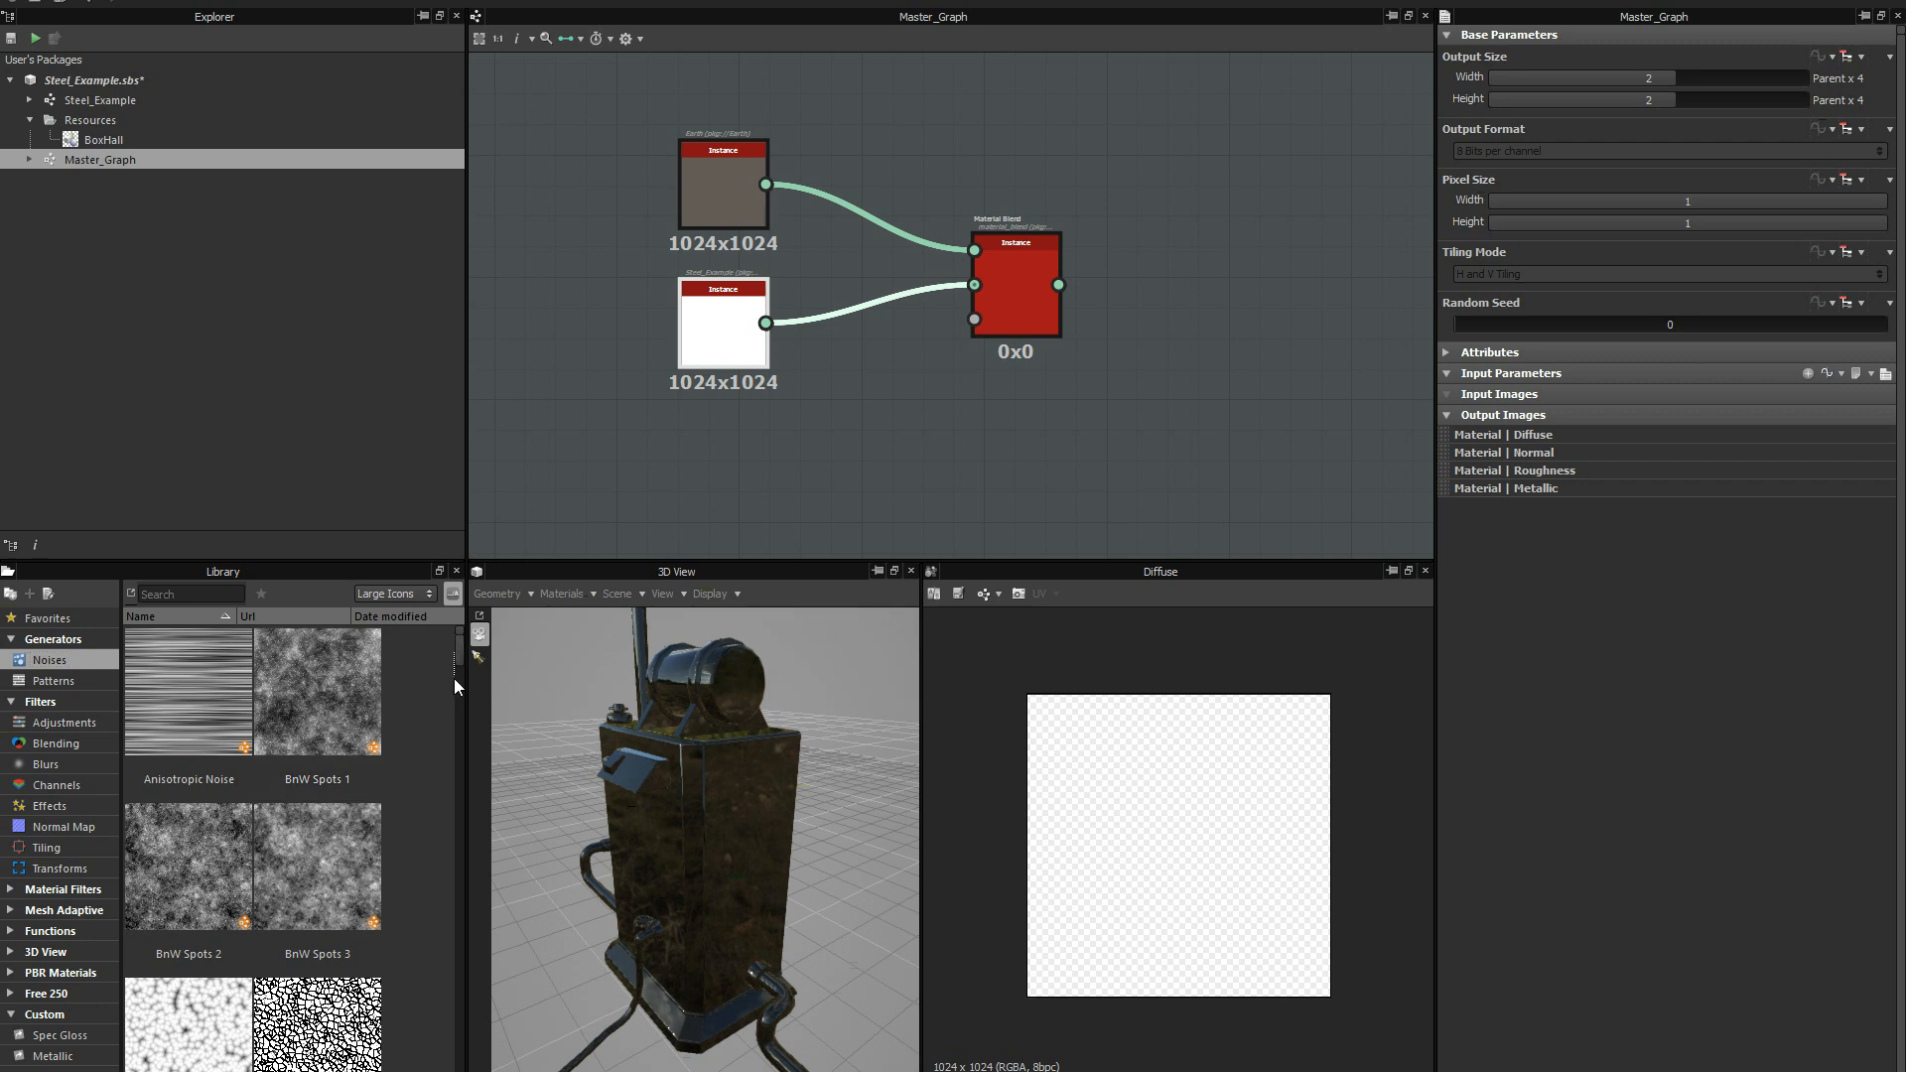
{"action": "scroll", "coordinate": [460, 659], "scroll_direction": "down", "scroll_amount": 1}
{"action": "left_click_drag", "start_coordinate": [317, 953], "coordinate": [760, 425]}
{"action": "scroll", "coordinate": [885, 485], "scroll_direction": "up", "scroll_amount": 2}
{"action": "middle_click_drag", "start_coordinate": [886, 485], "coordinate": [914, 350]}
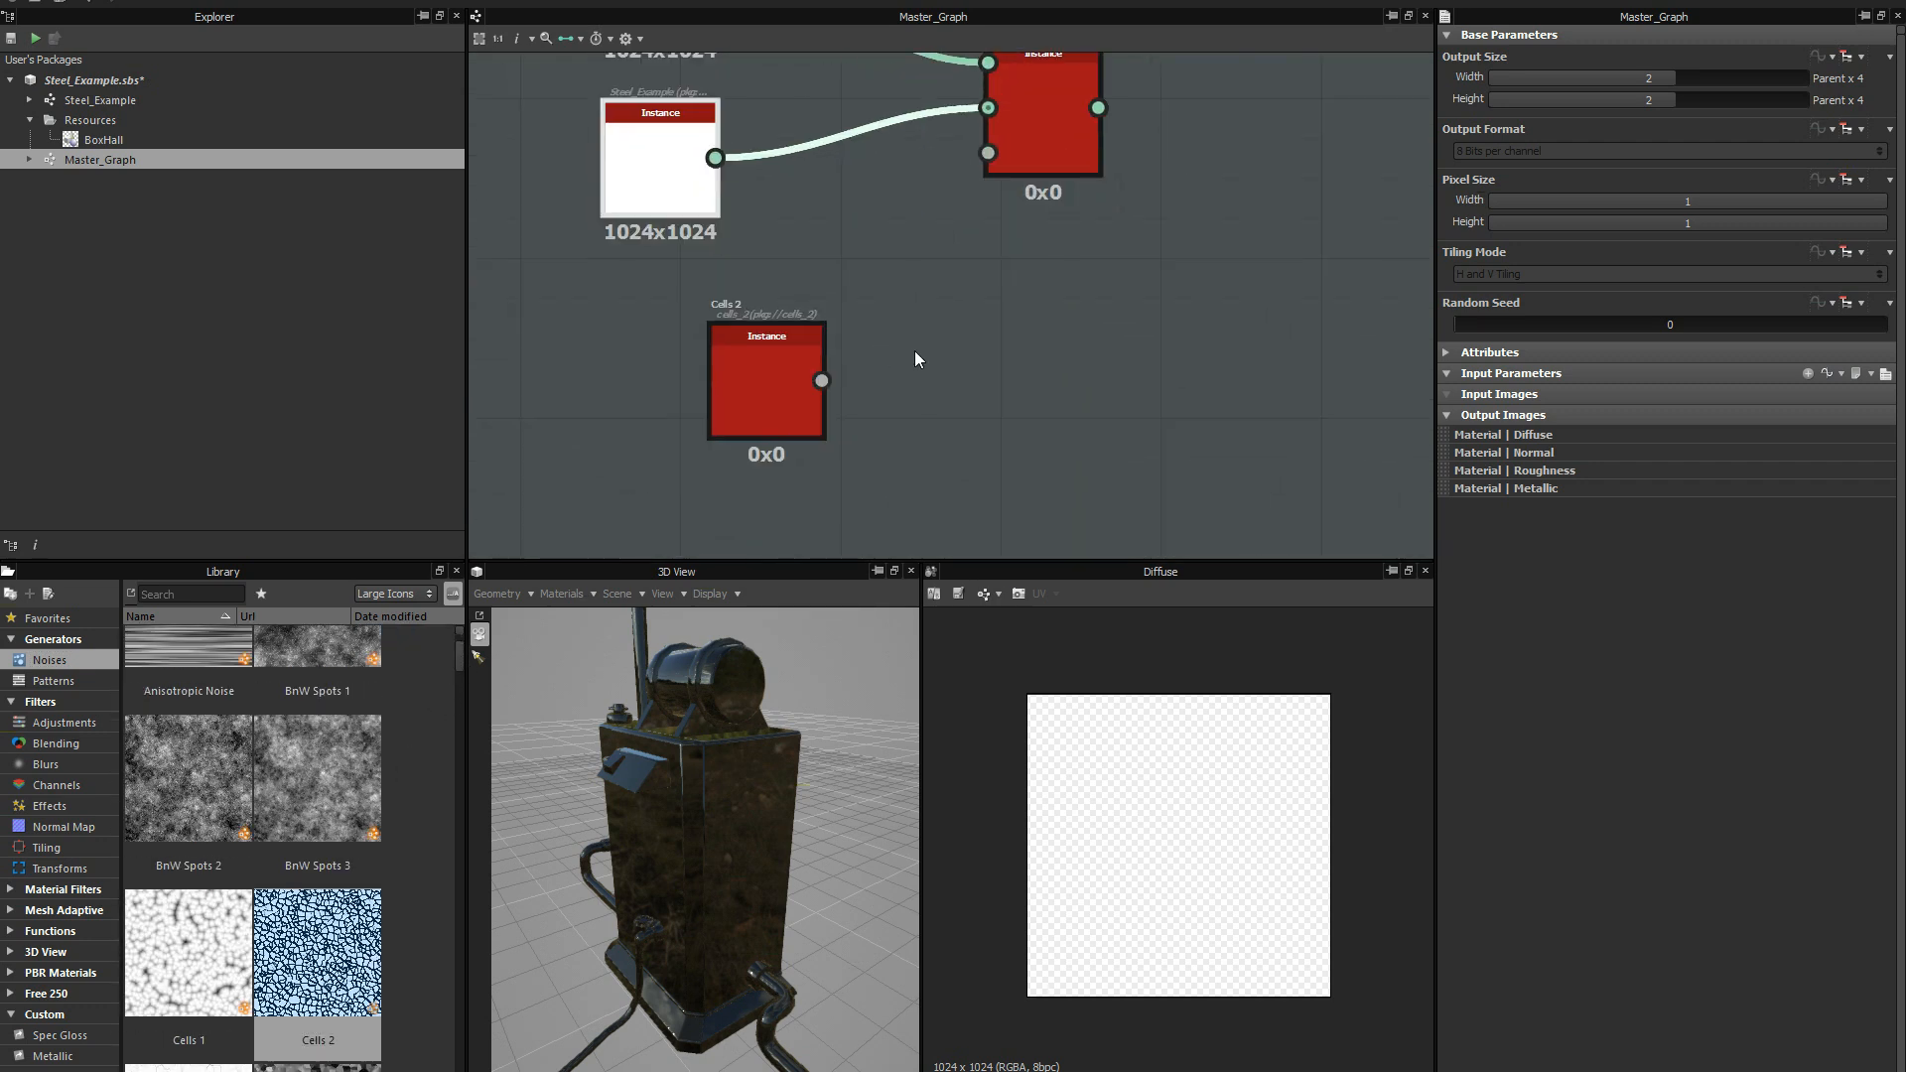
{"action": "scroll", "coordinate": [801, 378], "scroll_direction": "down", "scroll_amount": 2}
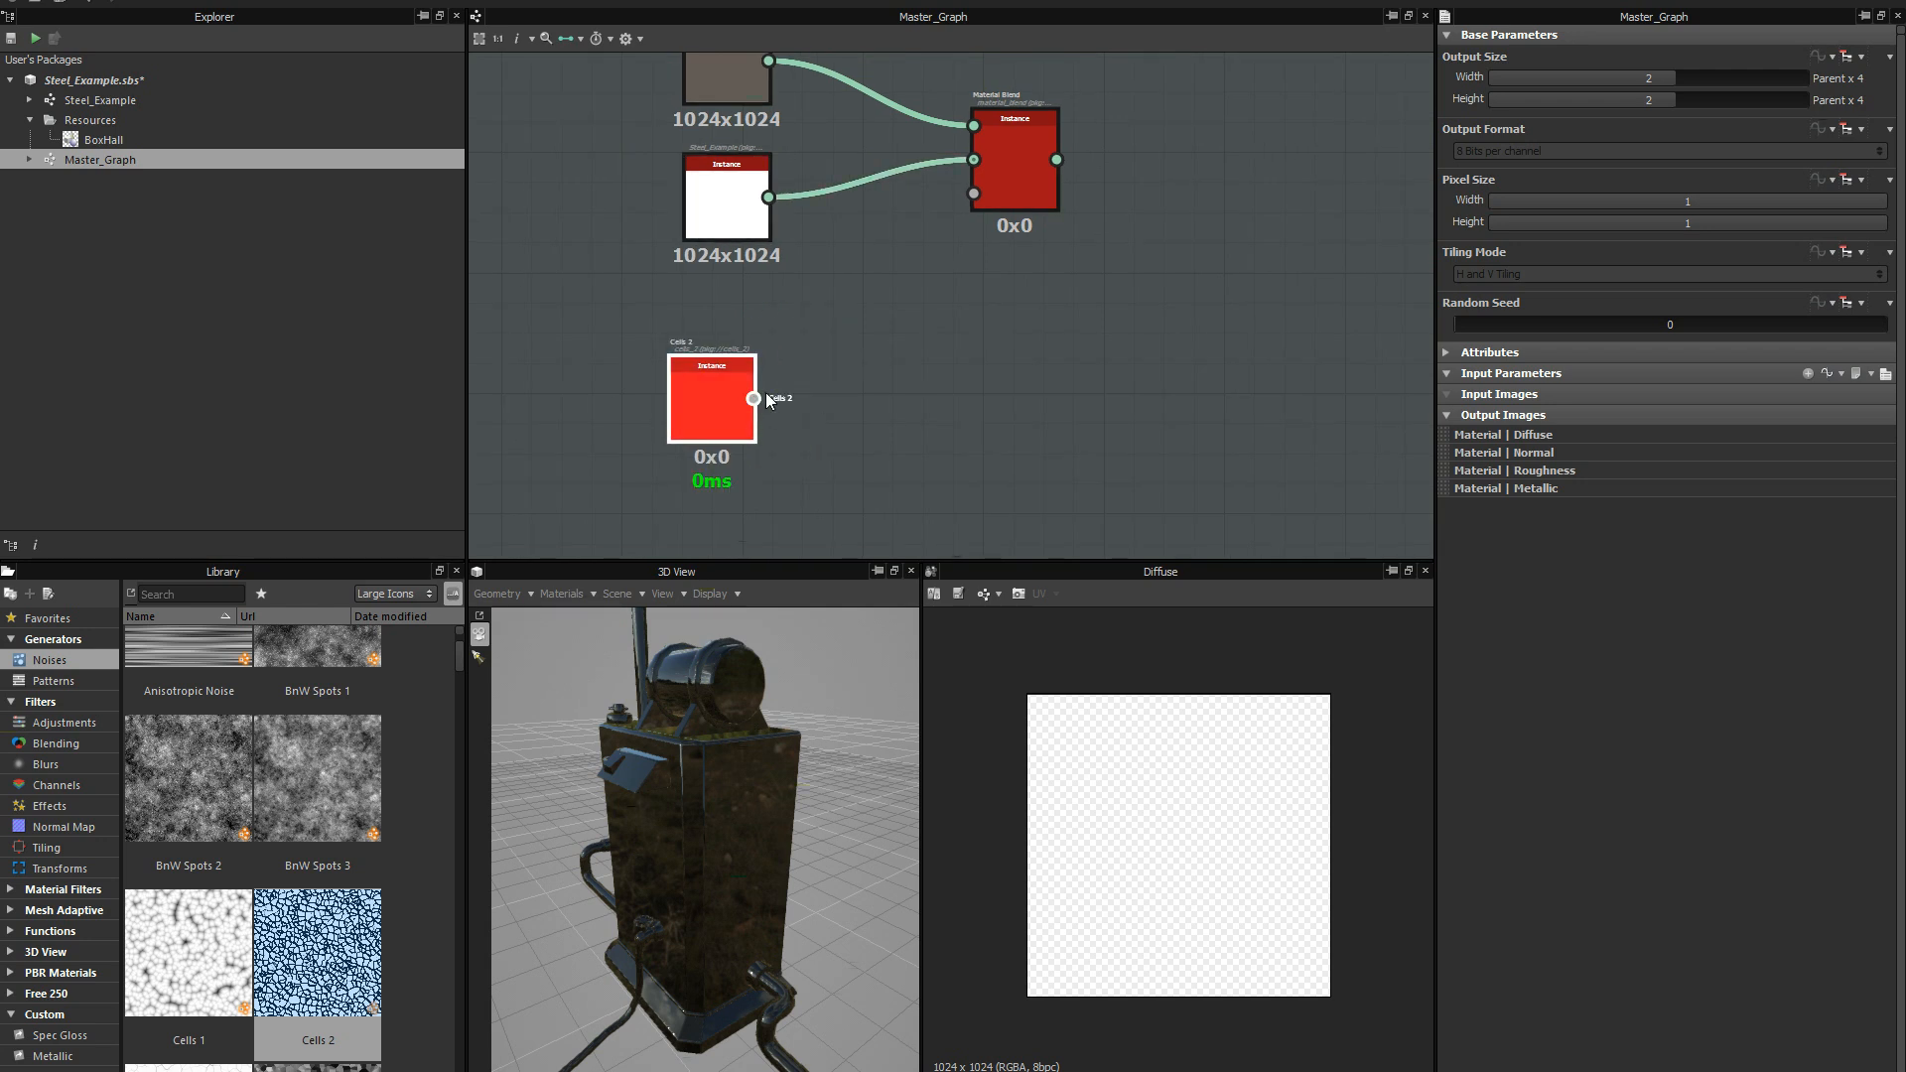
{"action": "left_click_drag", "start_coordinate": [754, 398], "coordinate": [974, 195]}
Connect the Material Blend node's output to the four Master_Graph output nodes and inspect the blended material on the 3D model.
{"action": "scroll", "coordinate": [1052, 374], "scroll_direction": "down", "scroll_amount": 1}
{"action": "middle_click_drag", "start_coordinate": [1055, 374], "coordinate": [605, 511]}
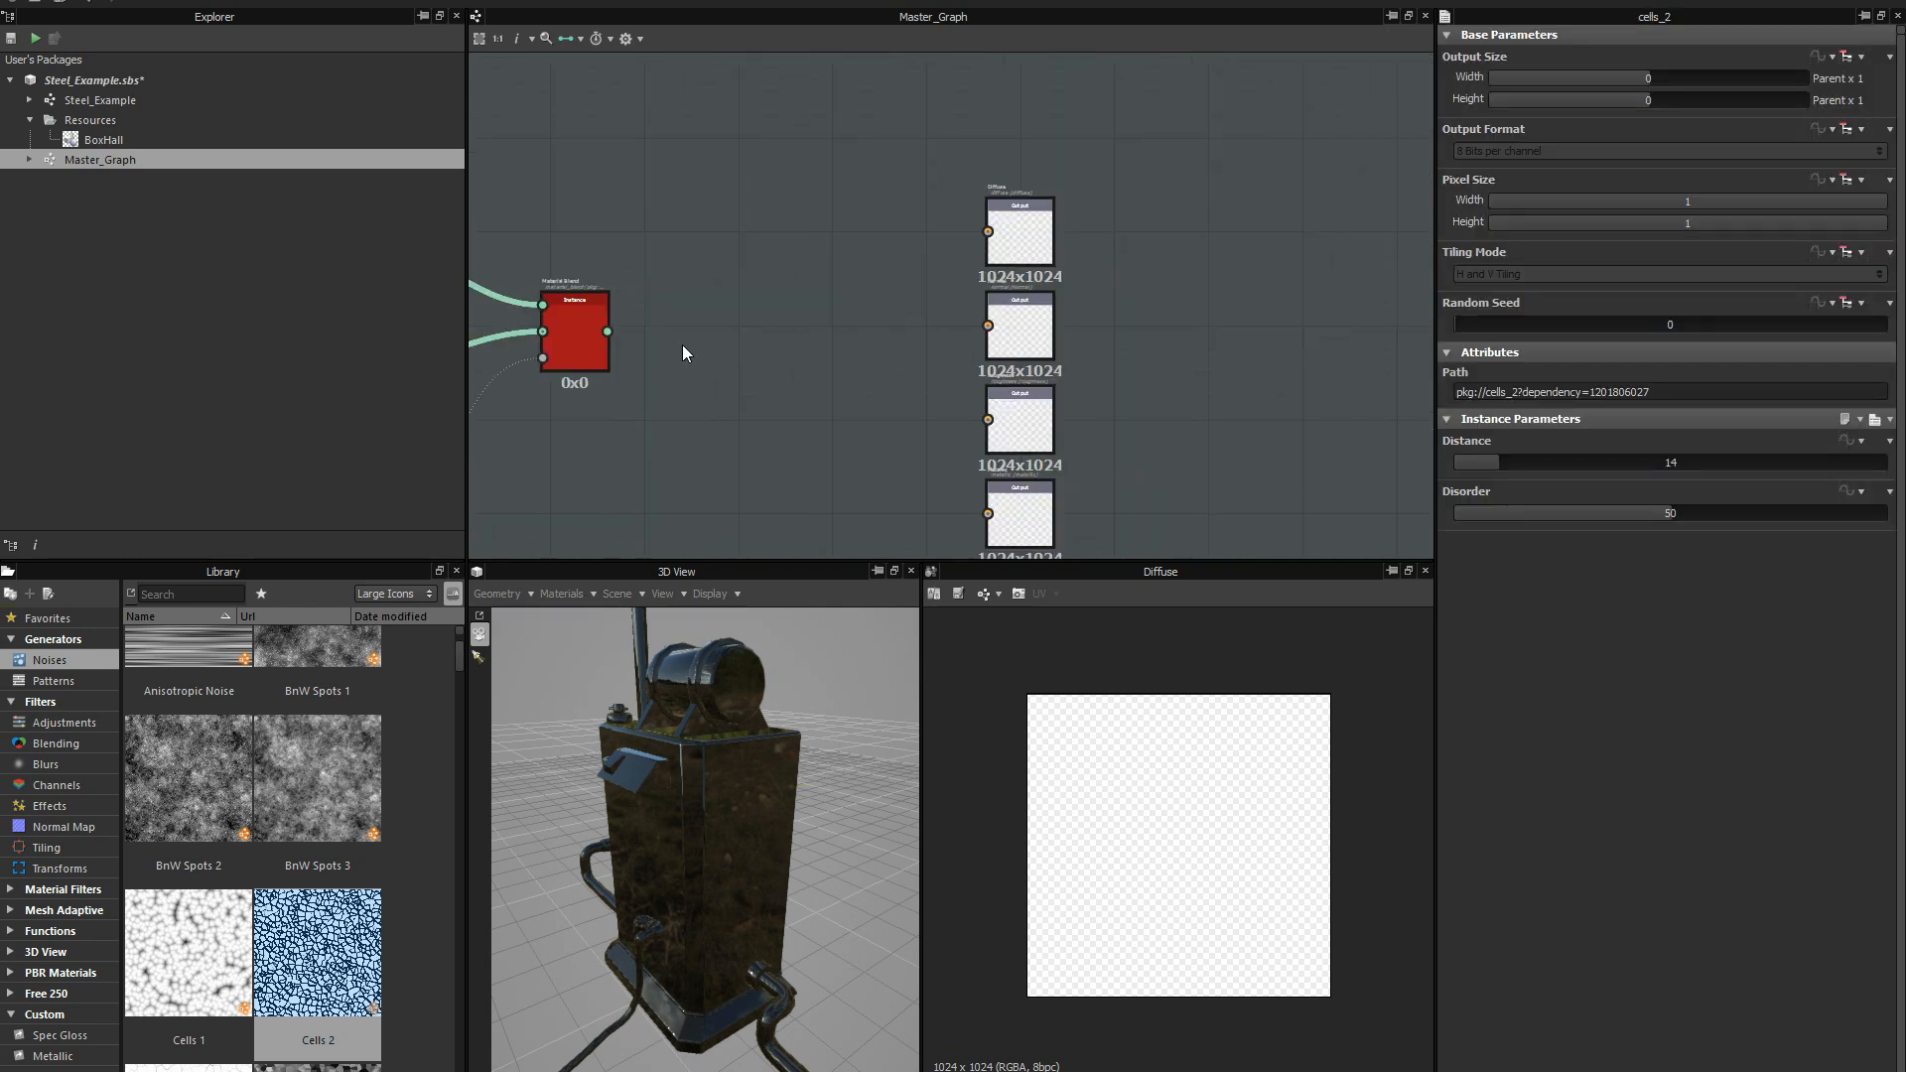
{"action": "left_click_drag", "start_coordinate": [607, 332], "coordinate": [988, 327]}
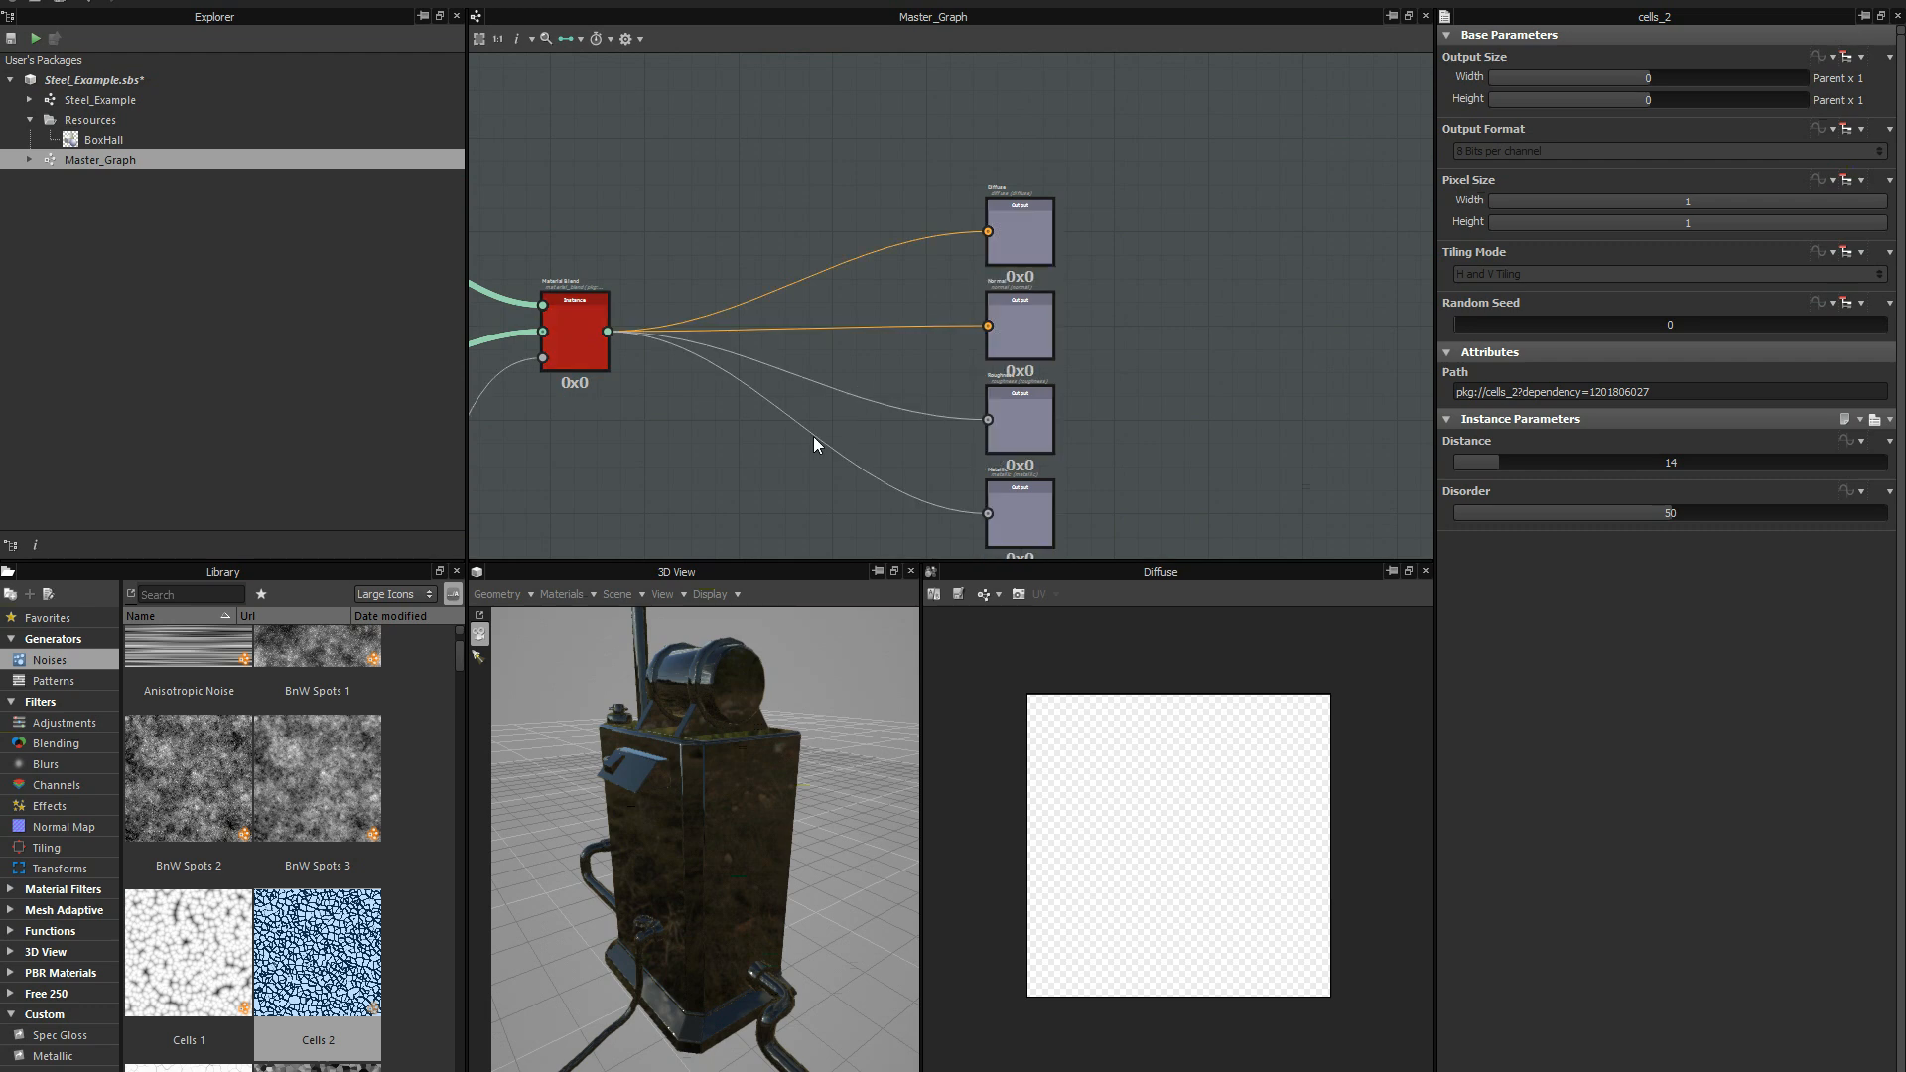
{"action": "middle_click_drag", "start_coordinate": [788, 412], "coordinate": [1061, 290]}
{"action": "left_click_drag", "start_coordinate": [706, 867], "coordinate": [765, 717]}
Examine the Cells 2 mask, its connection to the Material Blend, and the blended pattern on the 3D model.
{"action": "scroll", "coordinate": [693, 422], "scroll_direction": "up", "scroll_amount": 2}
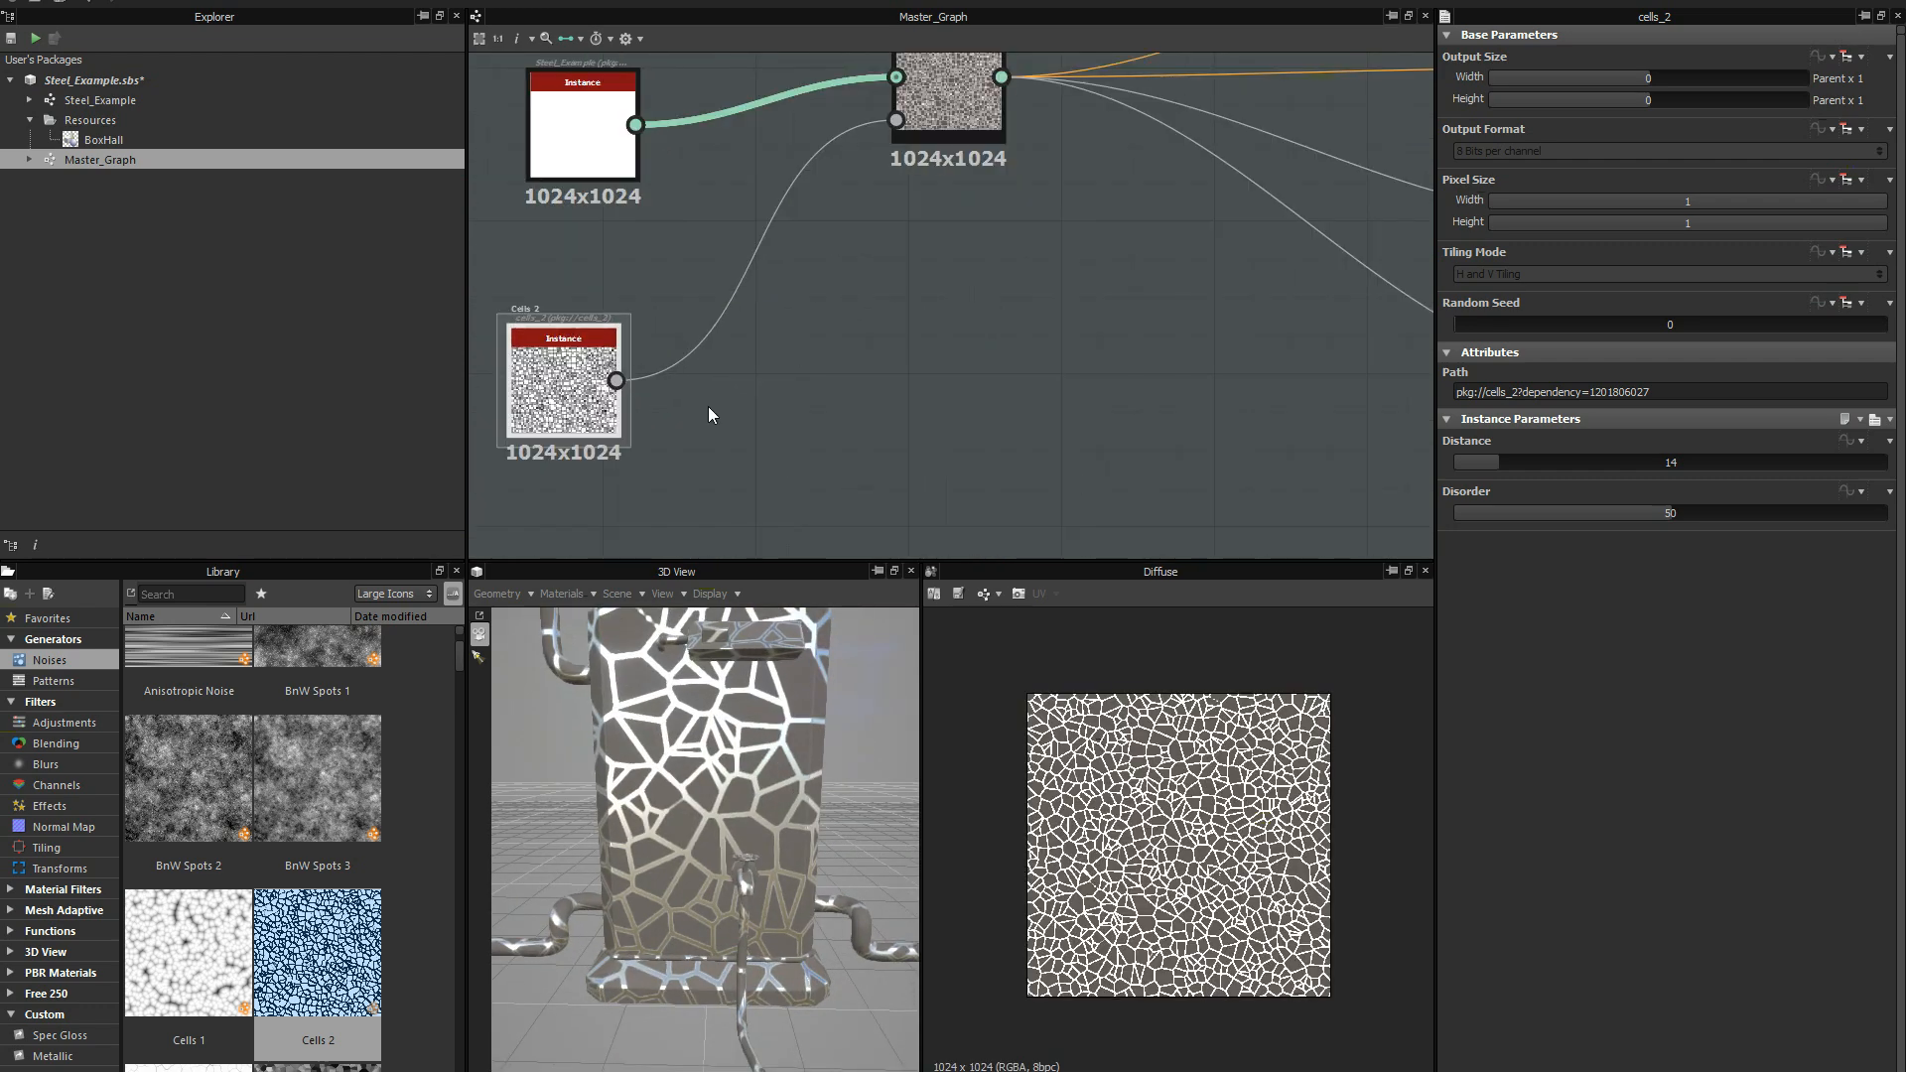
{"action": "middle_click_drag", "start_coordinate": [709, 409], "coordinate": [832, 447]}
{"action": "left_click_drag", "start_coordinate": [698, 421], "coordinate": [718, 417]}
{"action": "scroll", "coordinate": [766, 381], "scroll_direction": "up", "scroll_amount": 1}
{"action": "scroll", "coordinate": [758, 433], "scroll_direction": "up", "scroll_amount": 2}
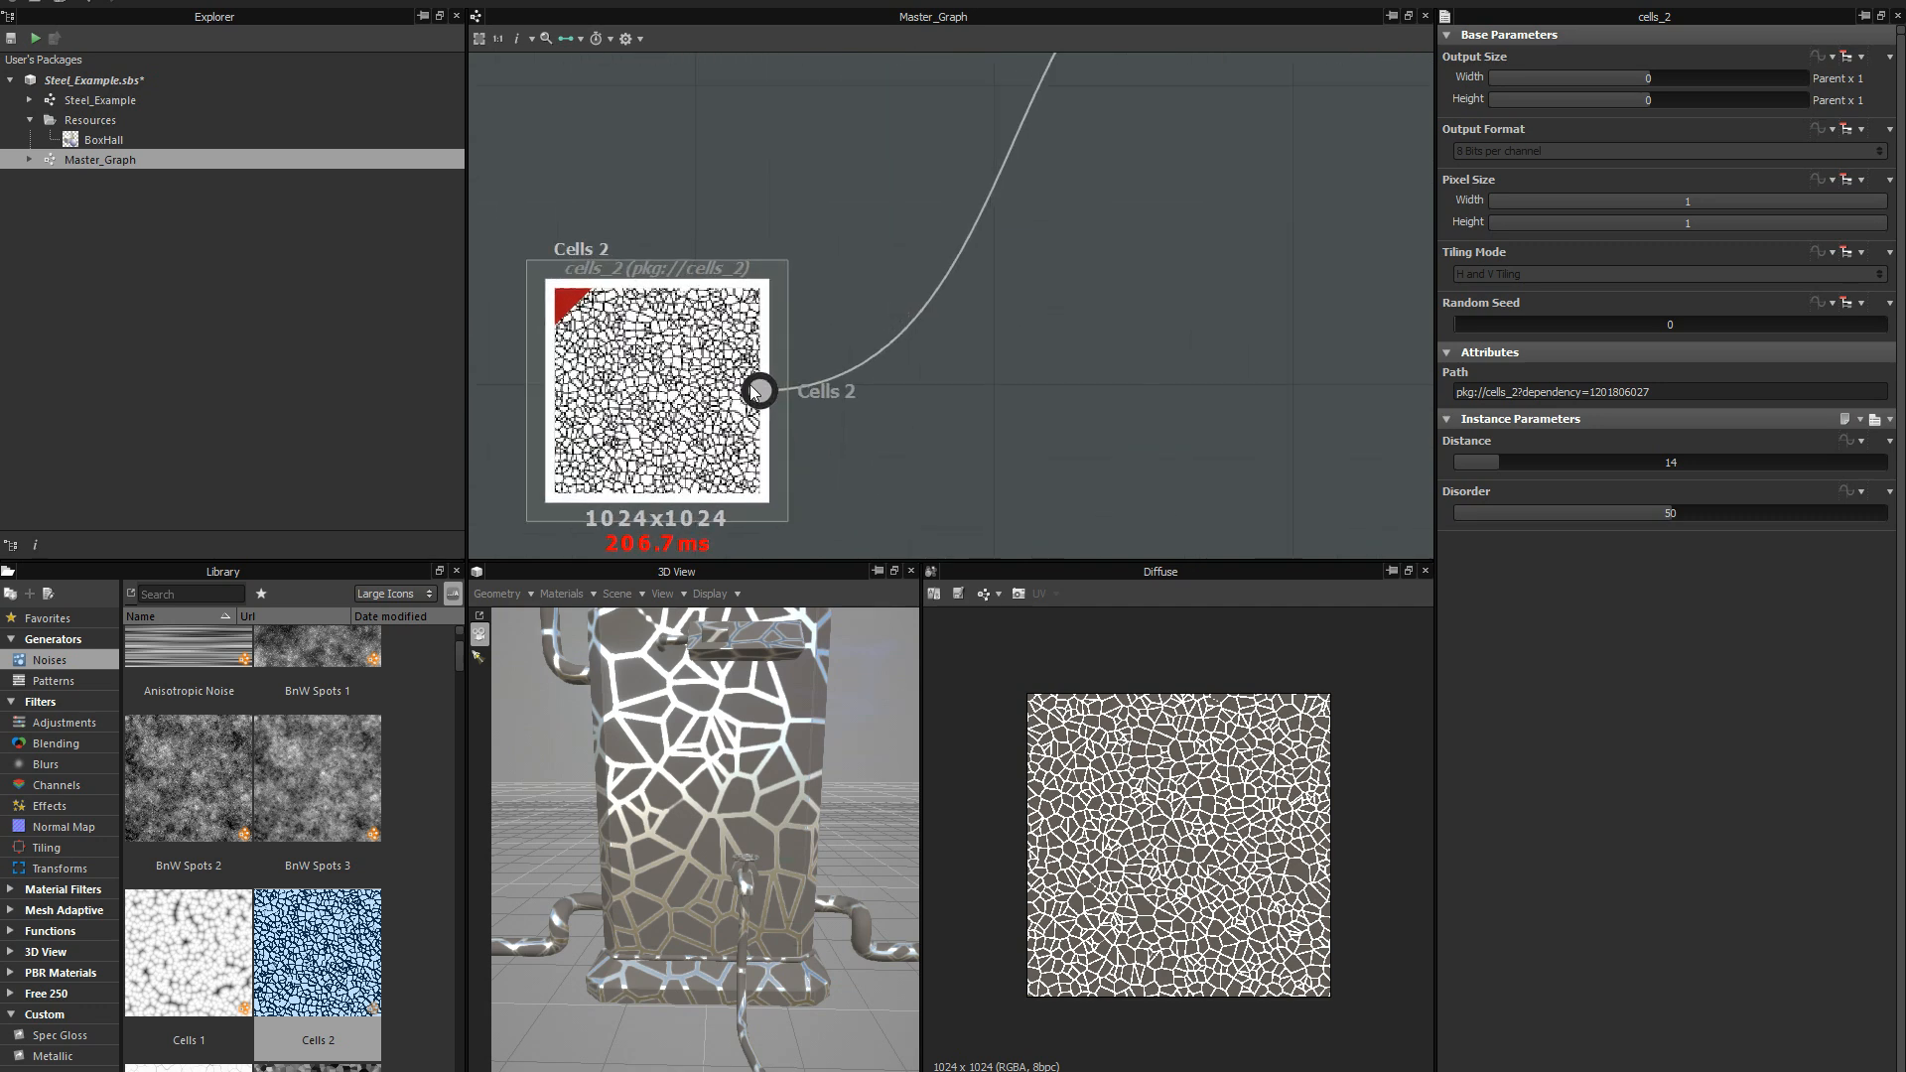
{"action": "scroll", "coordinate": [773, 232], "scroll_direction": "down", "scroll_amount": 3}
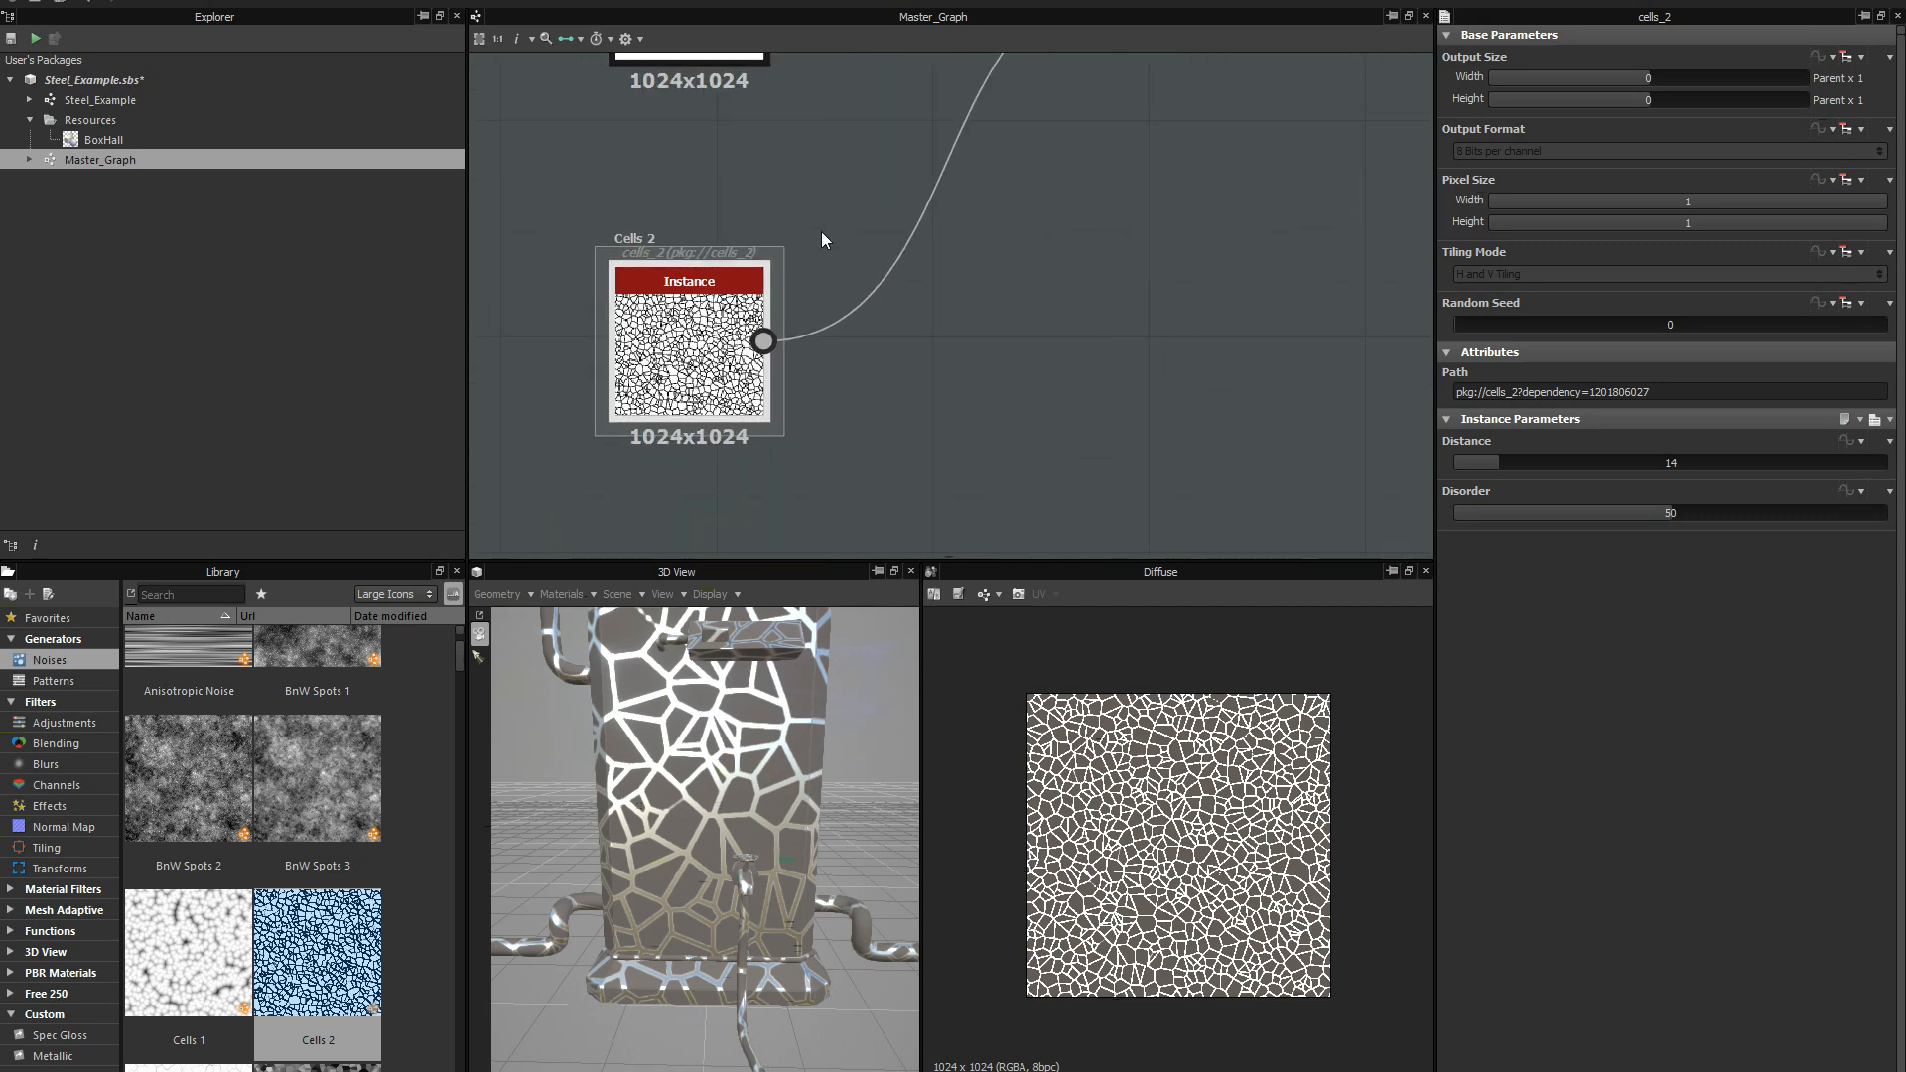
{"action": "middle_click_drag", "start_coordinate": [841, 90], "coordinate": [790, 402]}
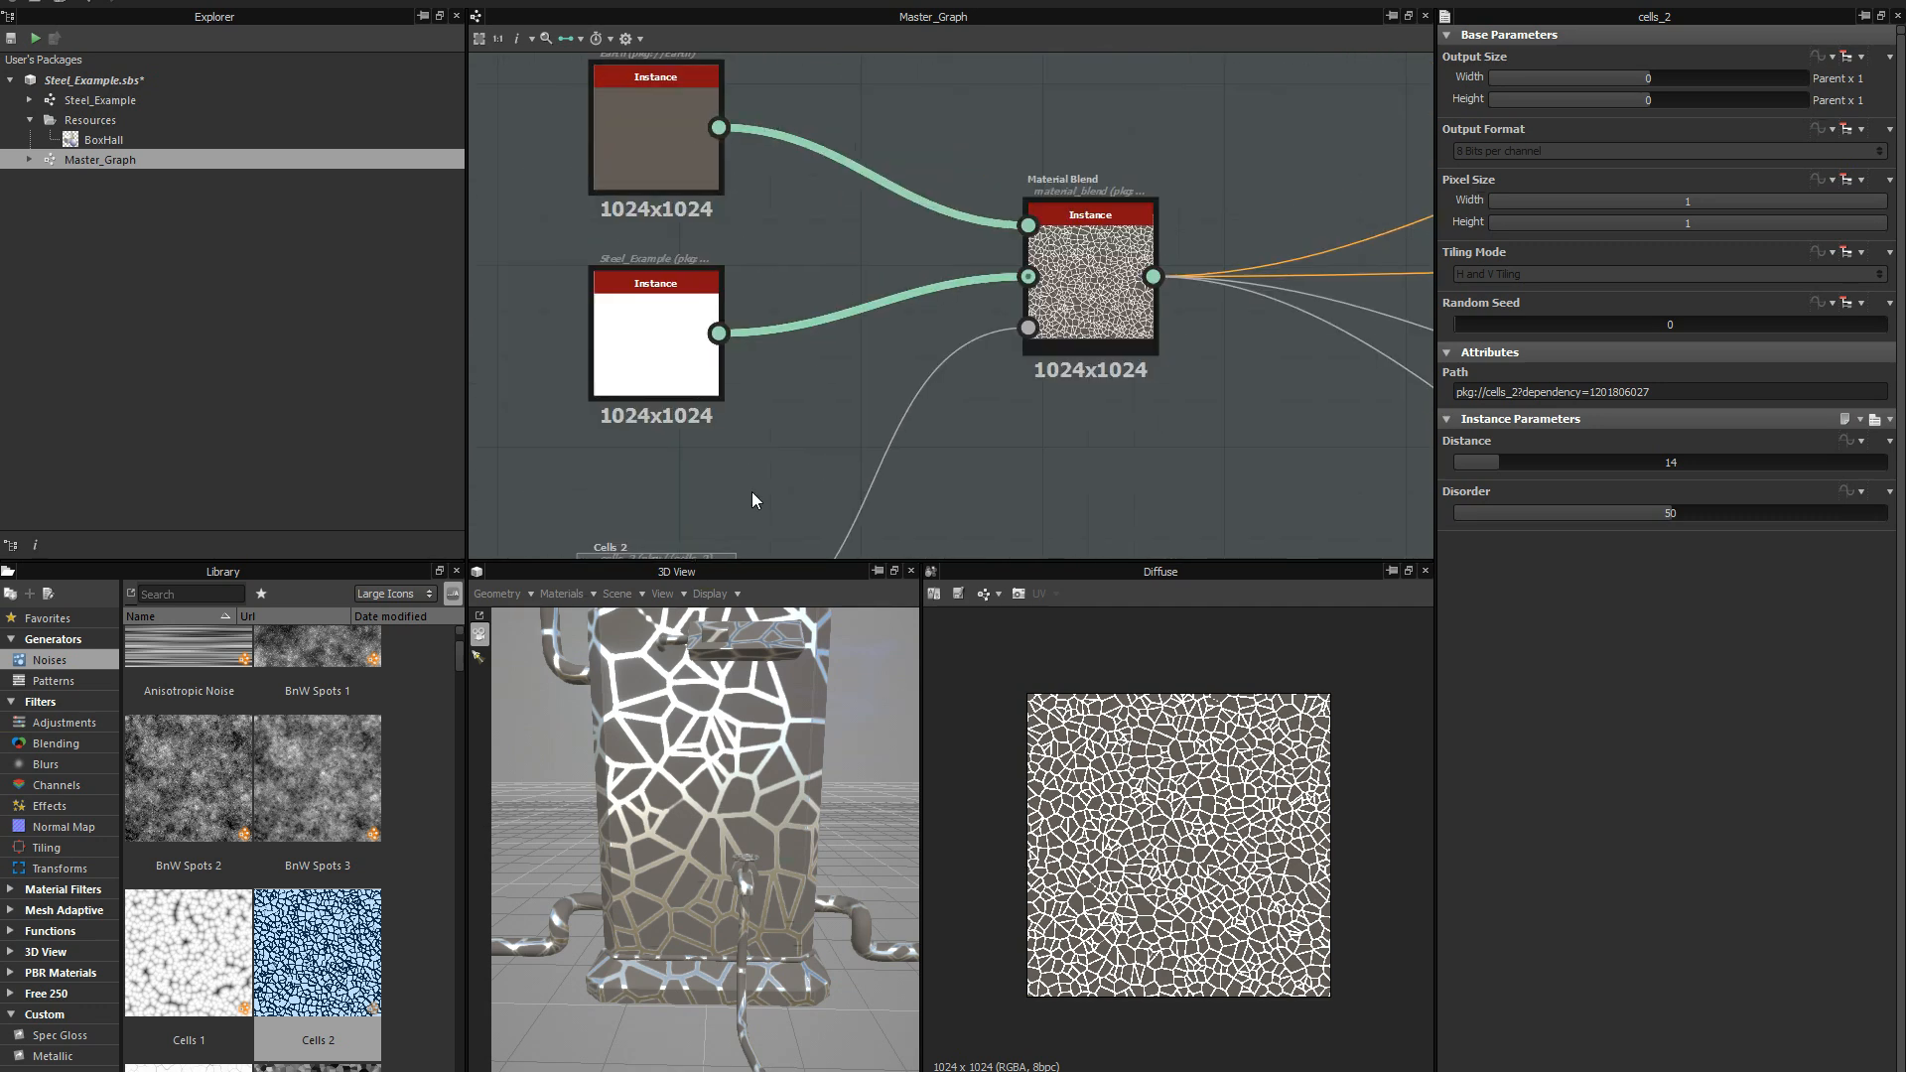
{"action": "middle_click_drag", "start_coordinate": [731, 458], "coordinate": [802, 305]}
{"action": "scroll", "coordinate": [776, 381], "scroll_direction": "up", "scroll_amount": 2}
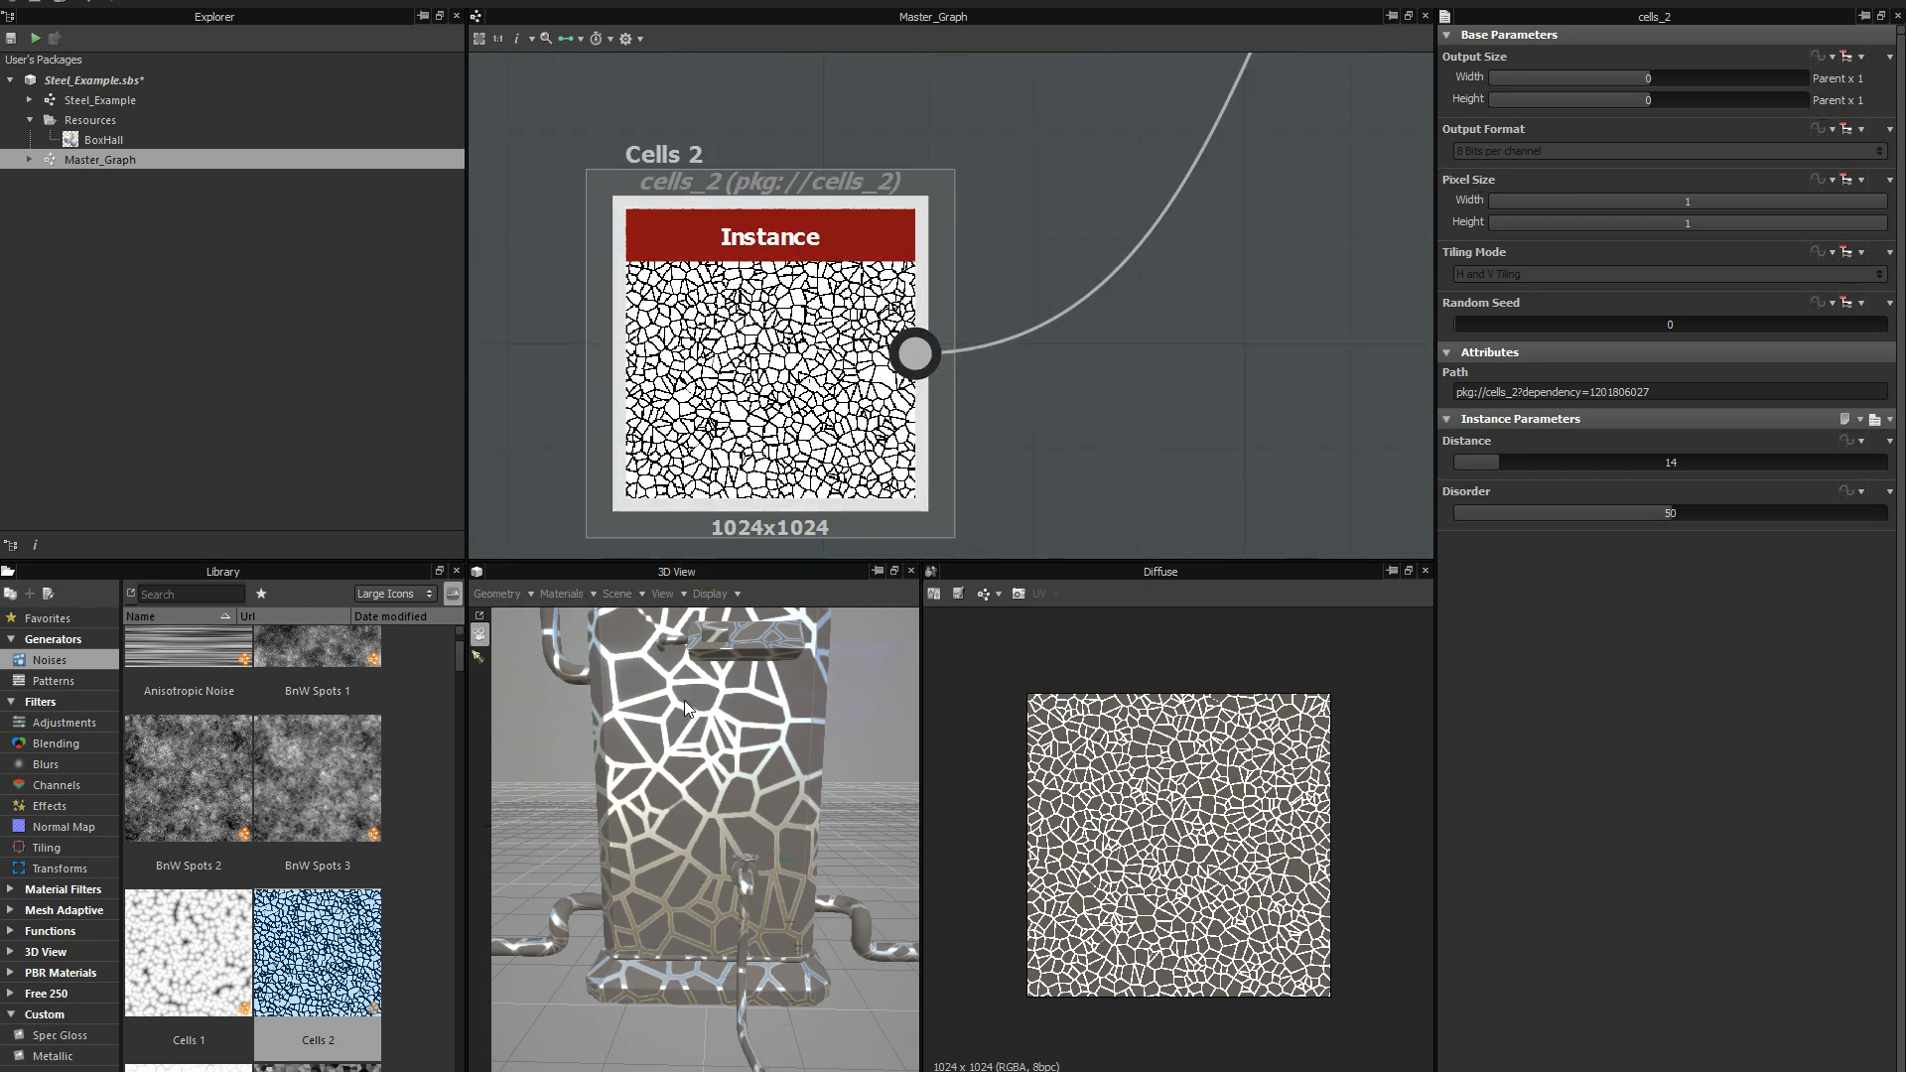
{"action": "scroll", "coordinate": [937, 122], "scroll_direction": "down", "scroll_amount": 5}
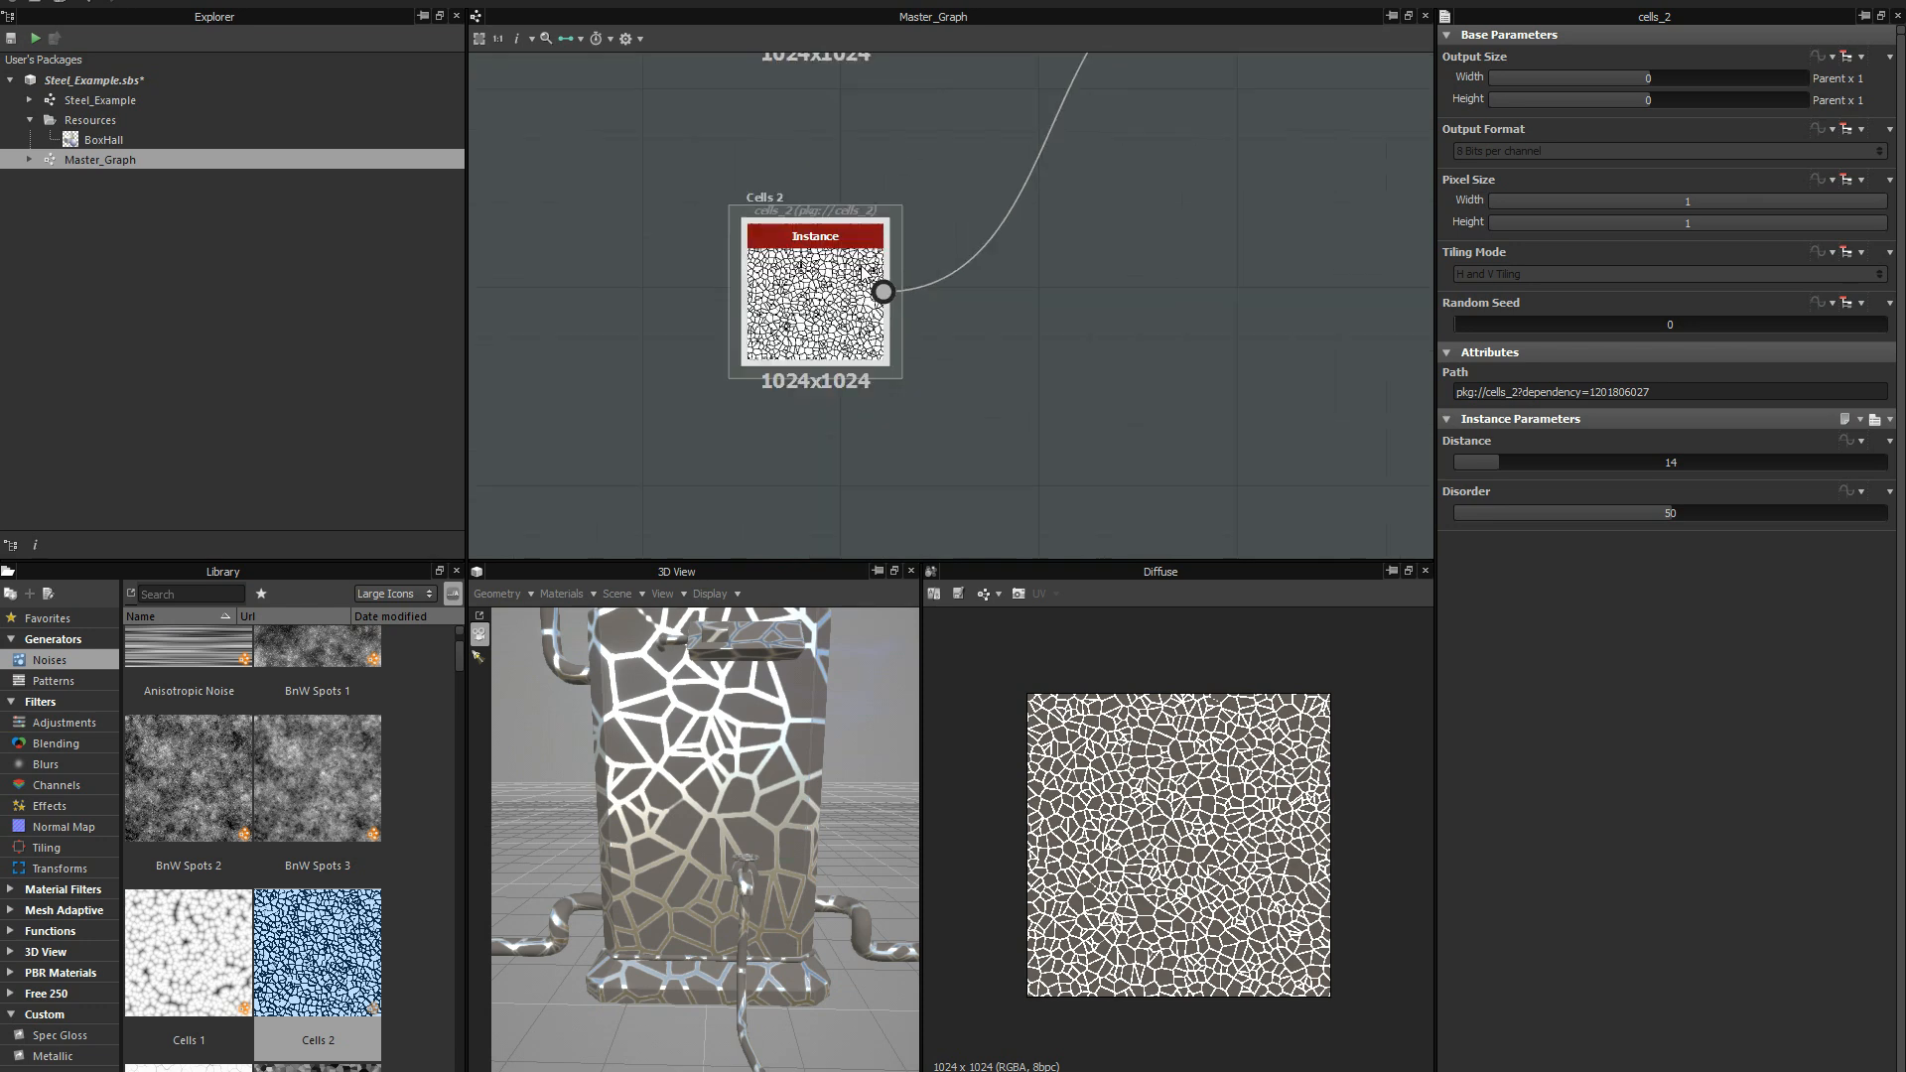
{"action": "middle_click_drag", "start_coordinate": [937, 122], "coordinate": [755, 367]}
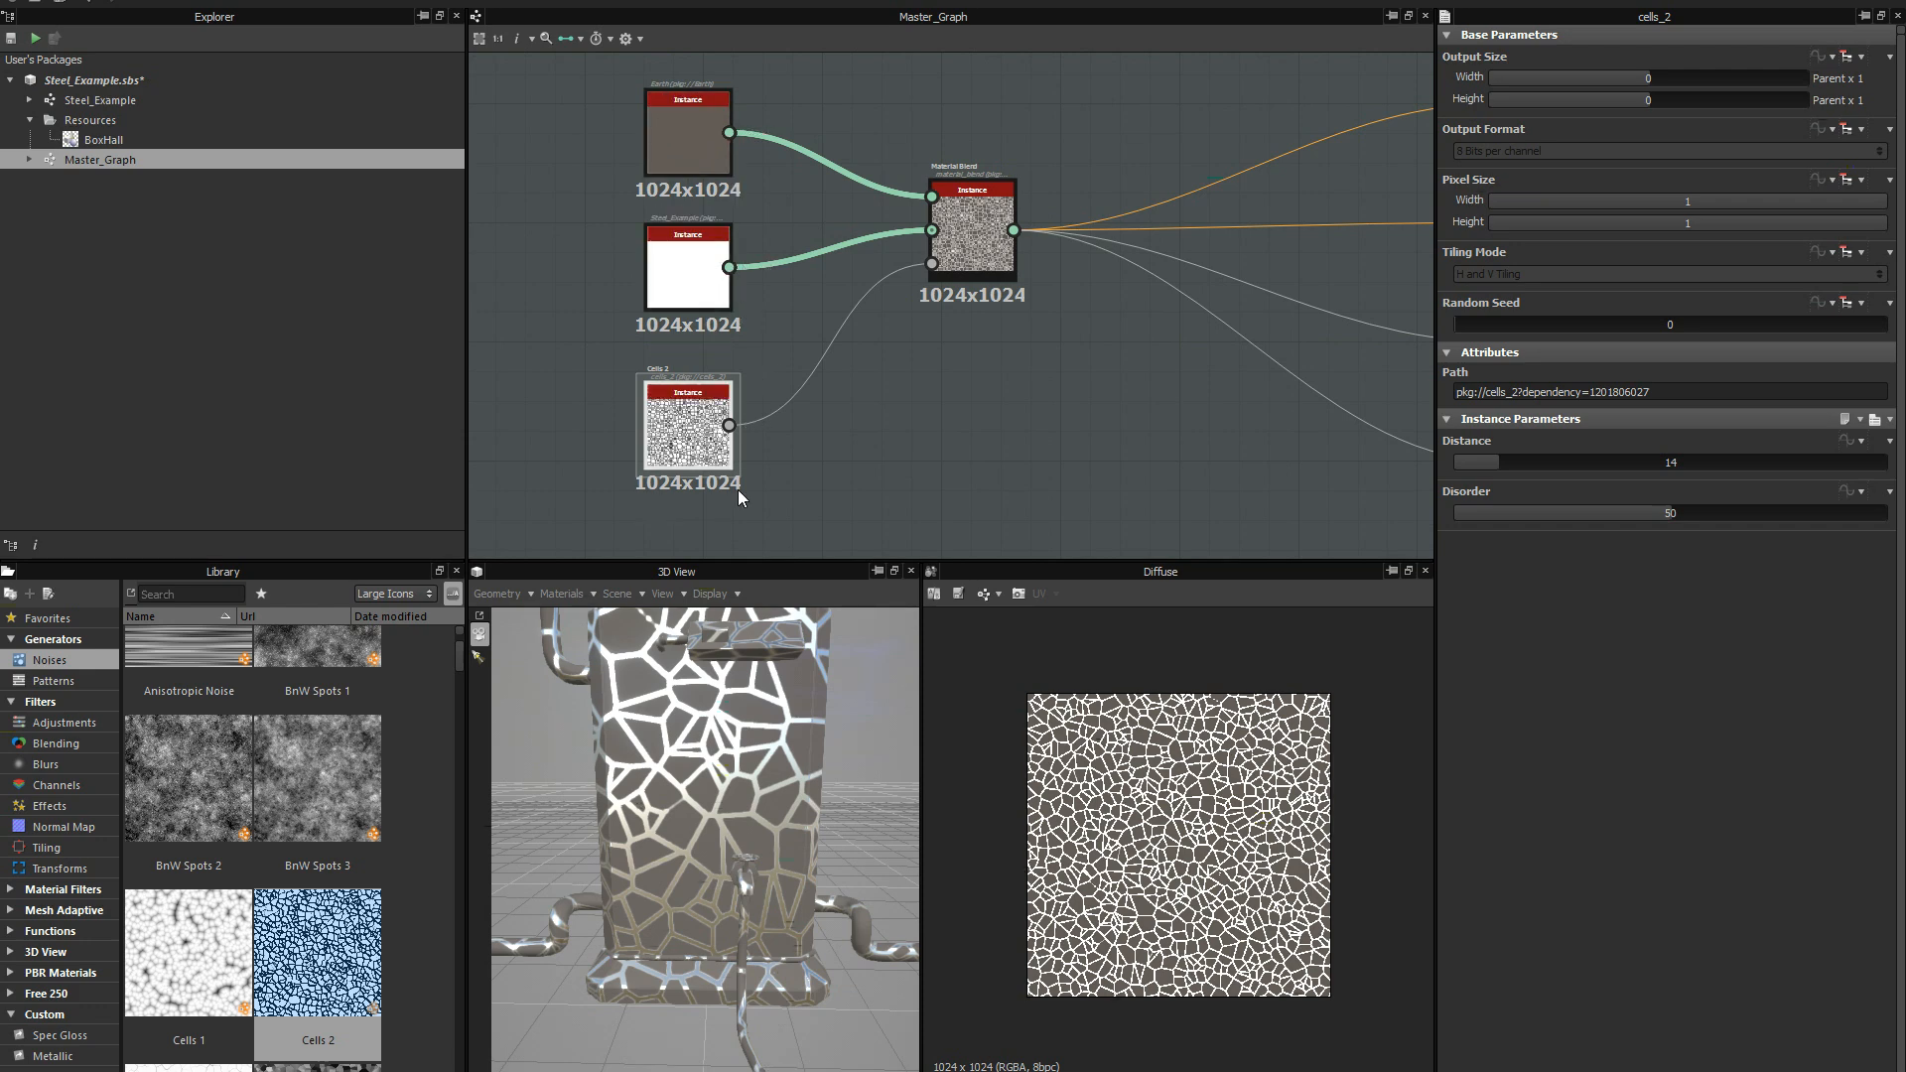
{"action": "left_click_drag", "start_coordinate": [777, 736], "coordinate": [724, 813]}
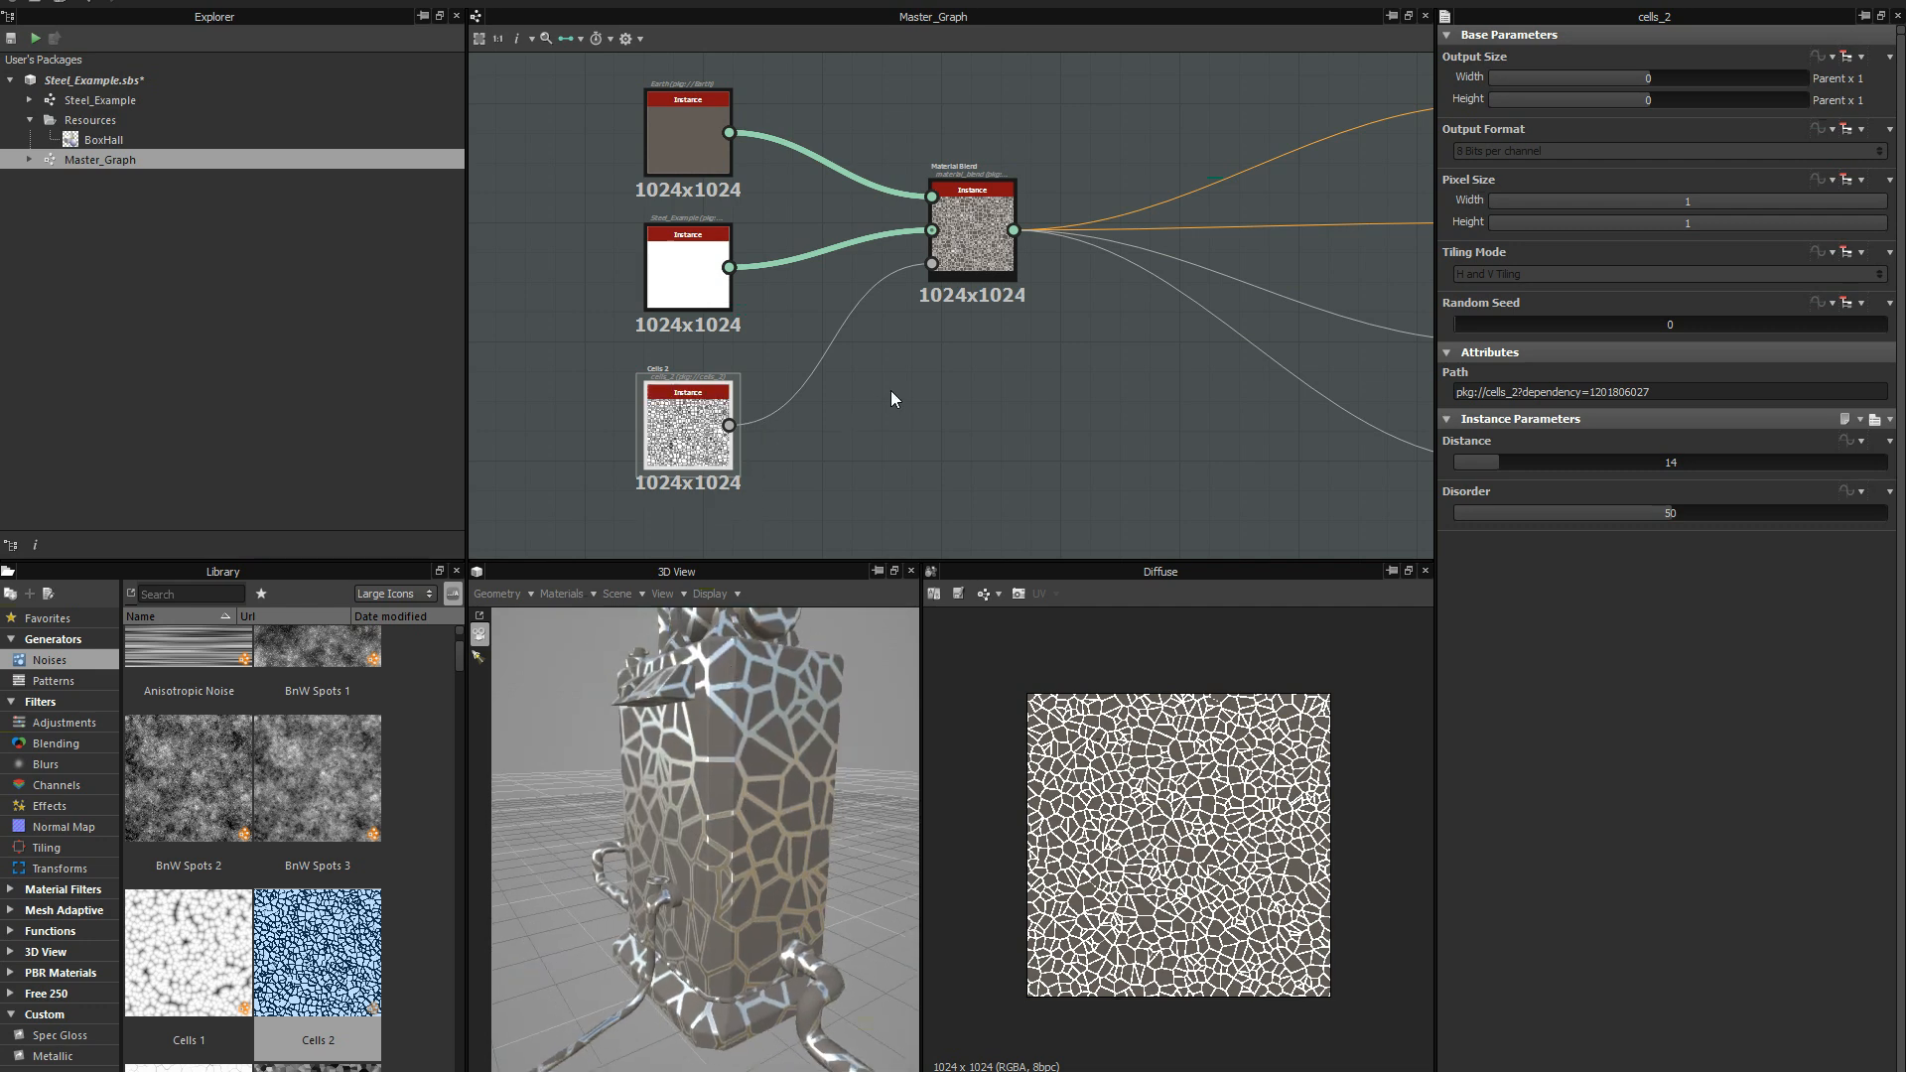
Set the Cells 2 node's Disorder to 73.1 and its Distance to 12.
{"action": "double_click", "coordinate": [691, 453]}
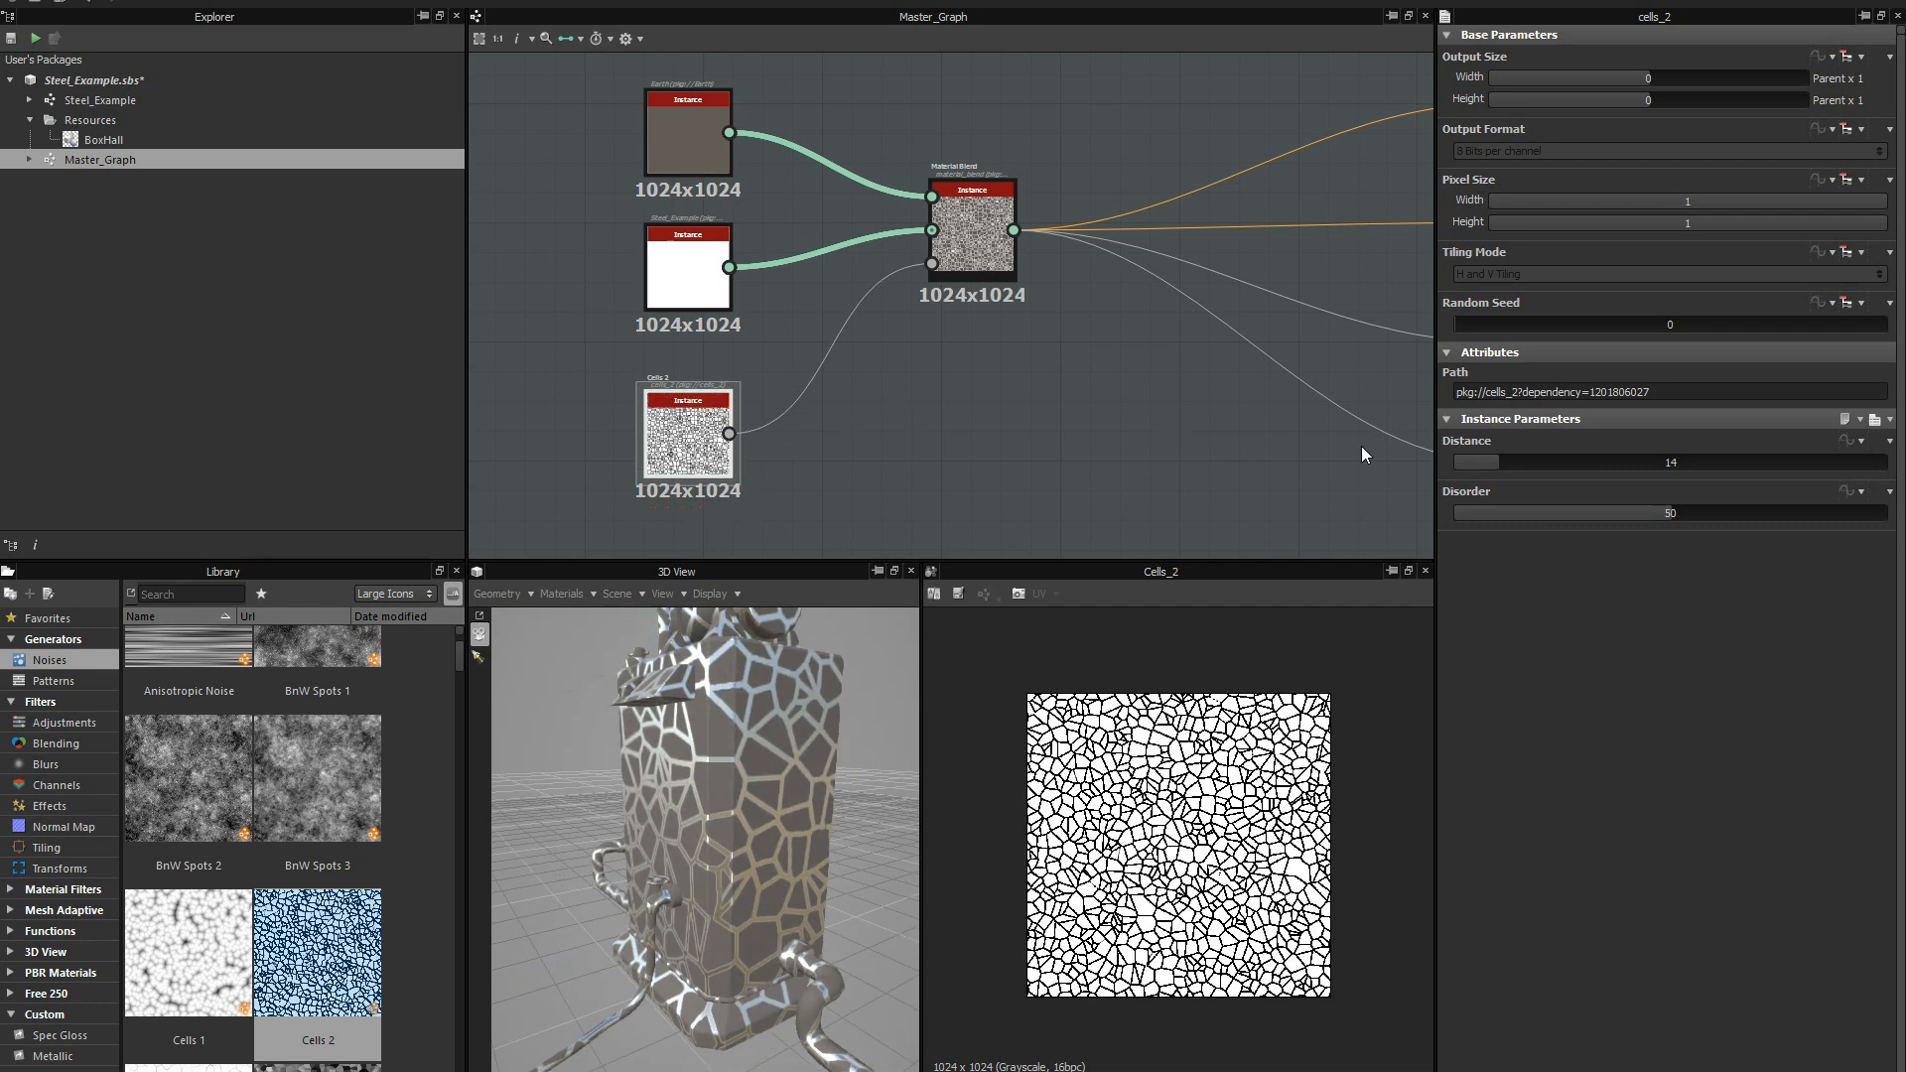
{"action": "left_click_drag", "start_coordinate": [1618, 510], "coordinate": [1771, 509]}
{"action": "left_click", "coordinate": [1478, 459]}
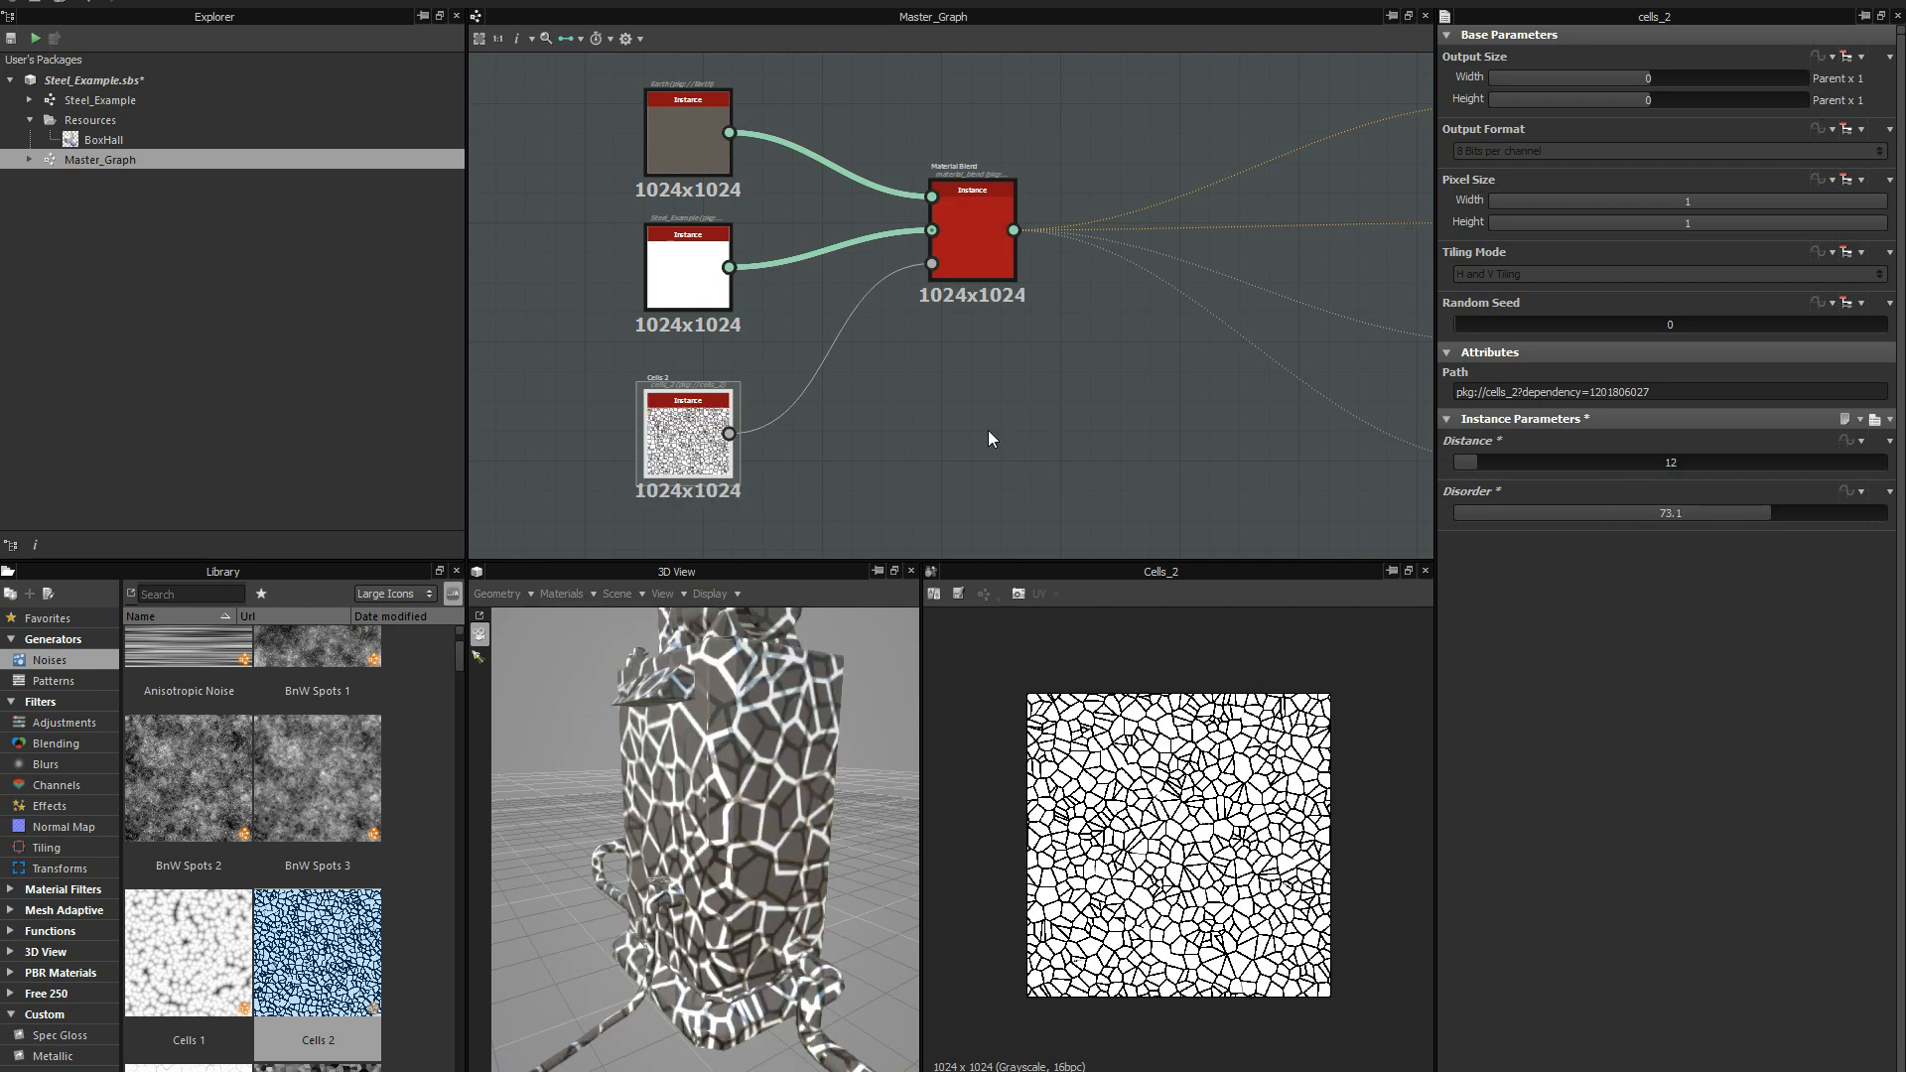
Replace the Cells 2 mask with a BnW Spots 3 noise node connected to the Material Blend's mask input, below Steel_Example.
{"action": "scroll", "coordinate": [989, 439], "scroll_direction": "up", "scroll_amount": 1}
{"action": "middle_click_drag", "start_coordinate": [1040, 431], "coordinate": [1159, 351]}
{"action": "left_click_drag", "start_coordinate": [332, 776], "coordinate": [1046, 157]}
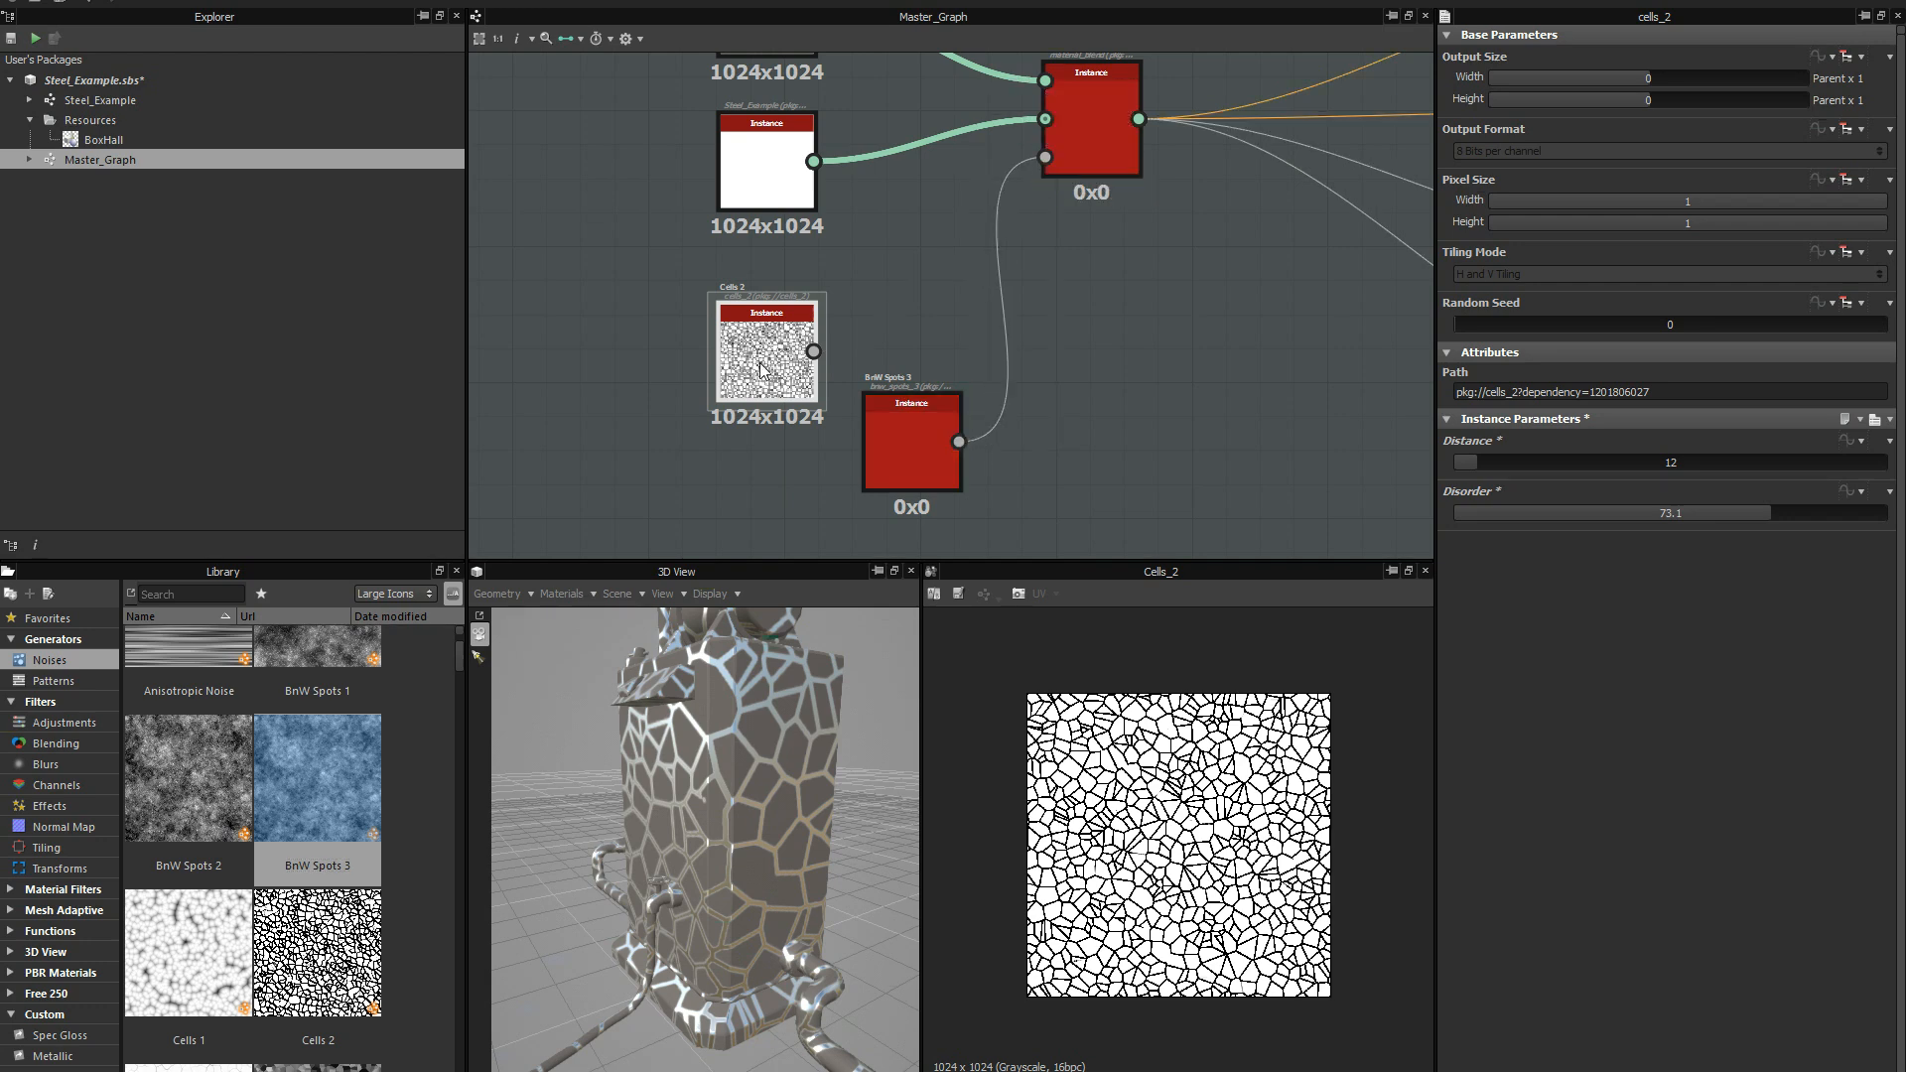
{"action": "left_click_drag", "start_coordinate": [759, 361], "coordinate": [659, 407]}
{"action": "key", "text": "Delete"}
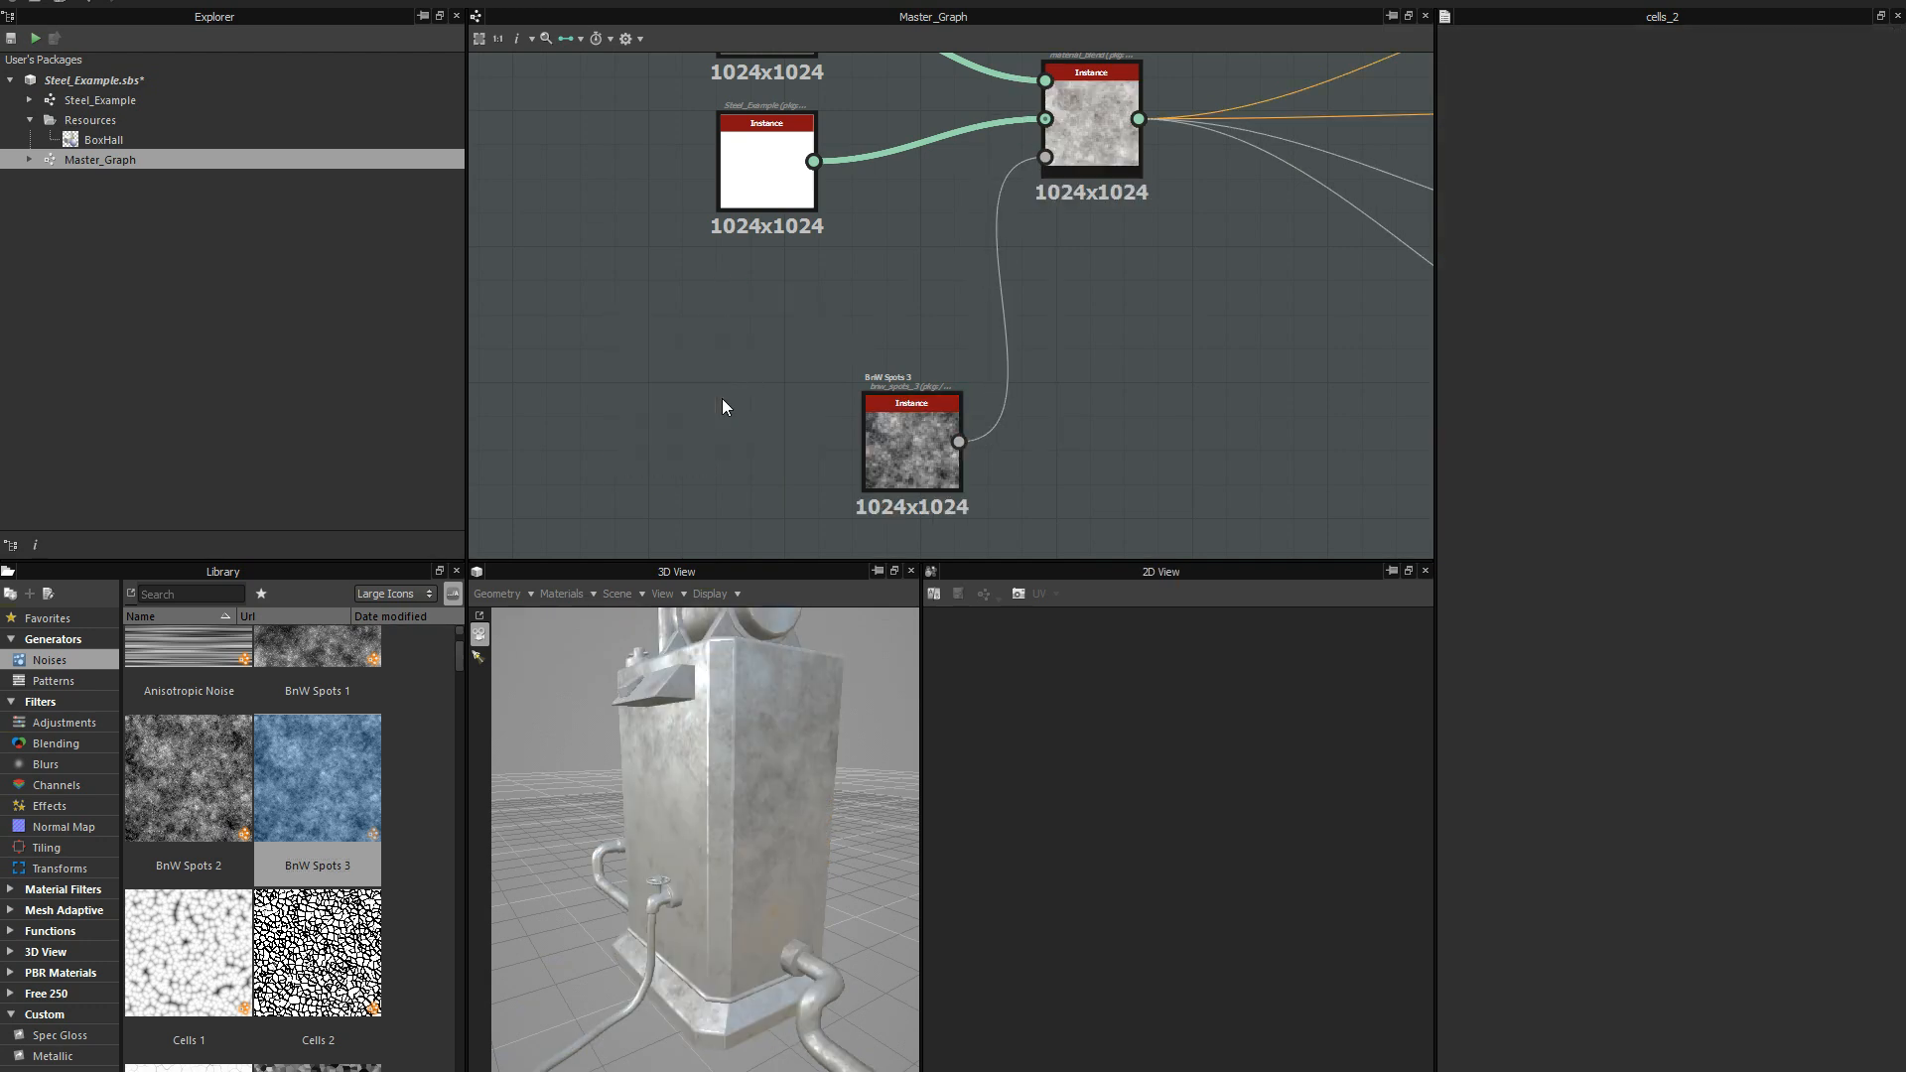
{"action": "left_click_drag", "start_coordinate": [939, 456], "coordinate": [701, 409]}
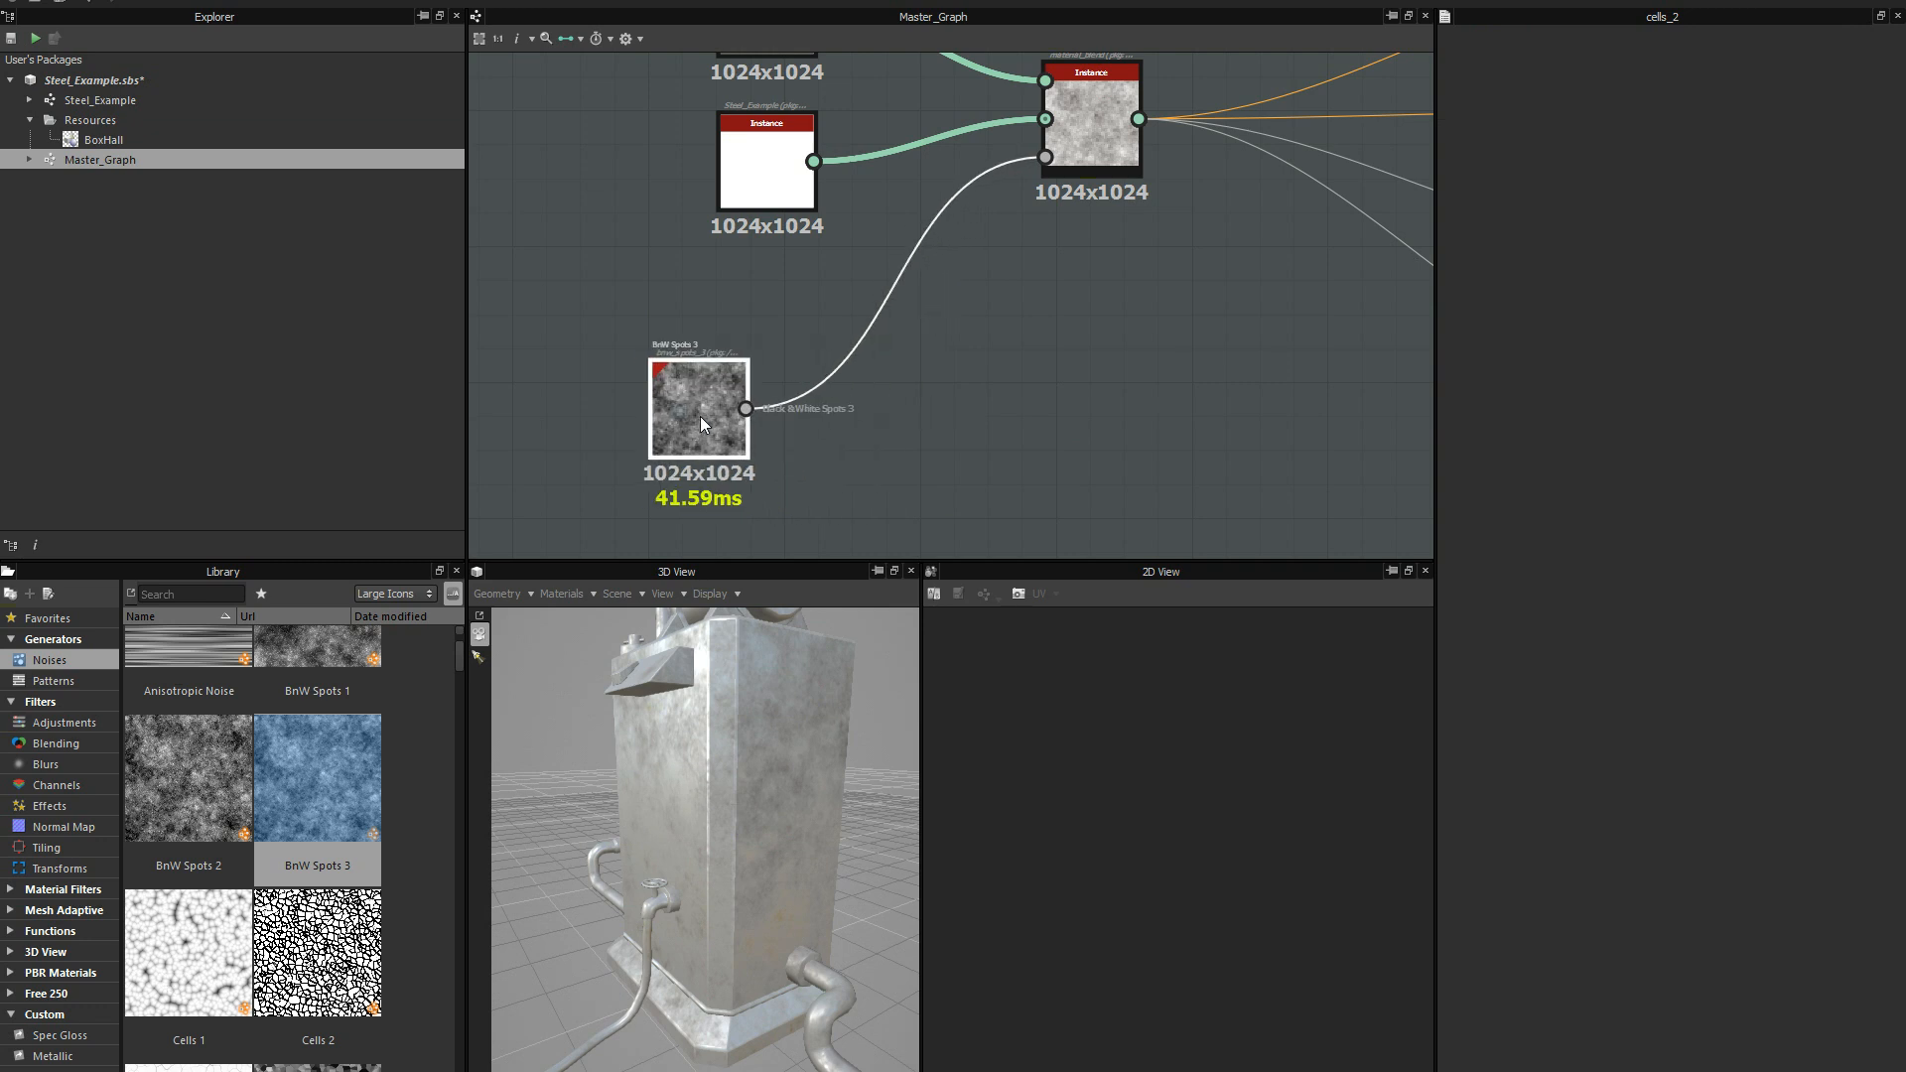
Insert a Levels node between BnW Spots 3 and the Material Blend's mask input, aligned beside the noise node.
{"action": "right_click", "coordinate": [844, 441]}
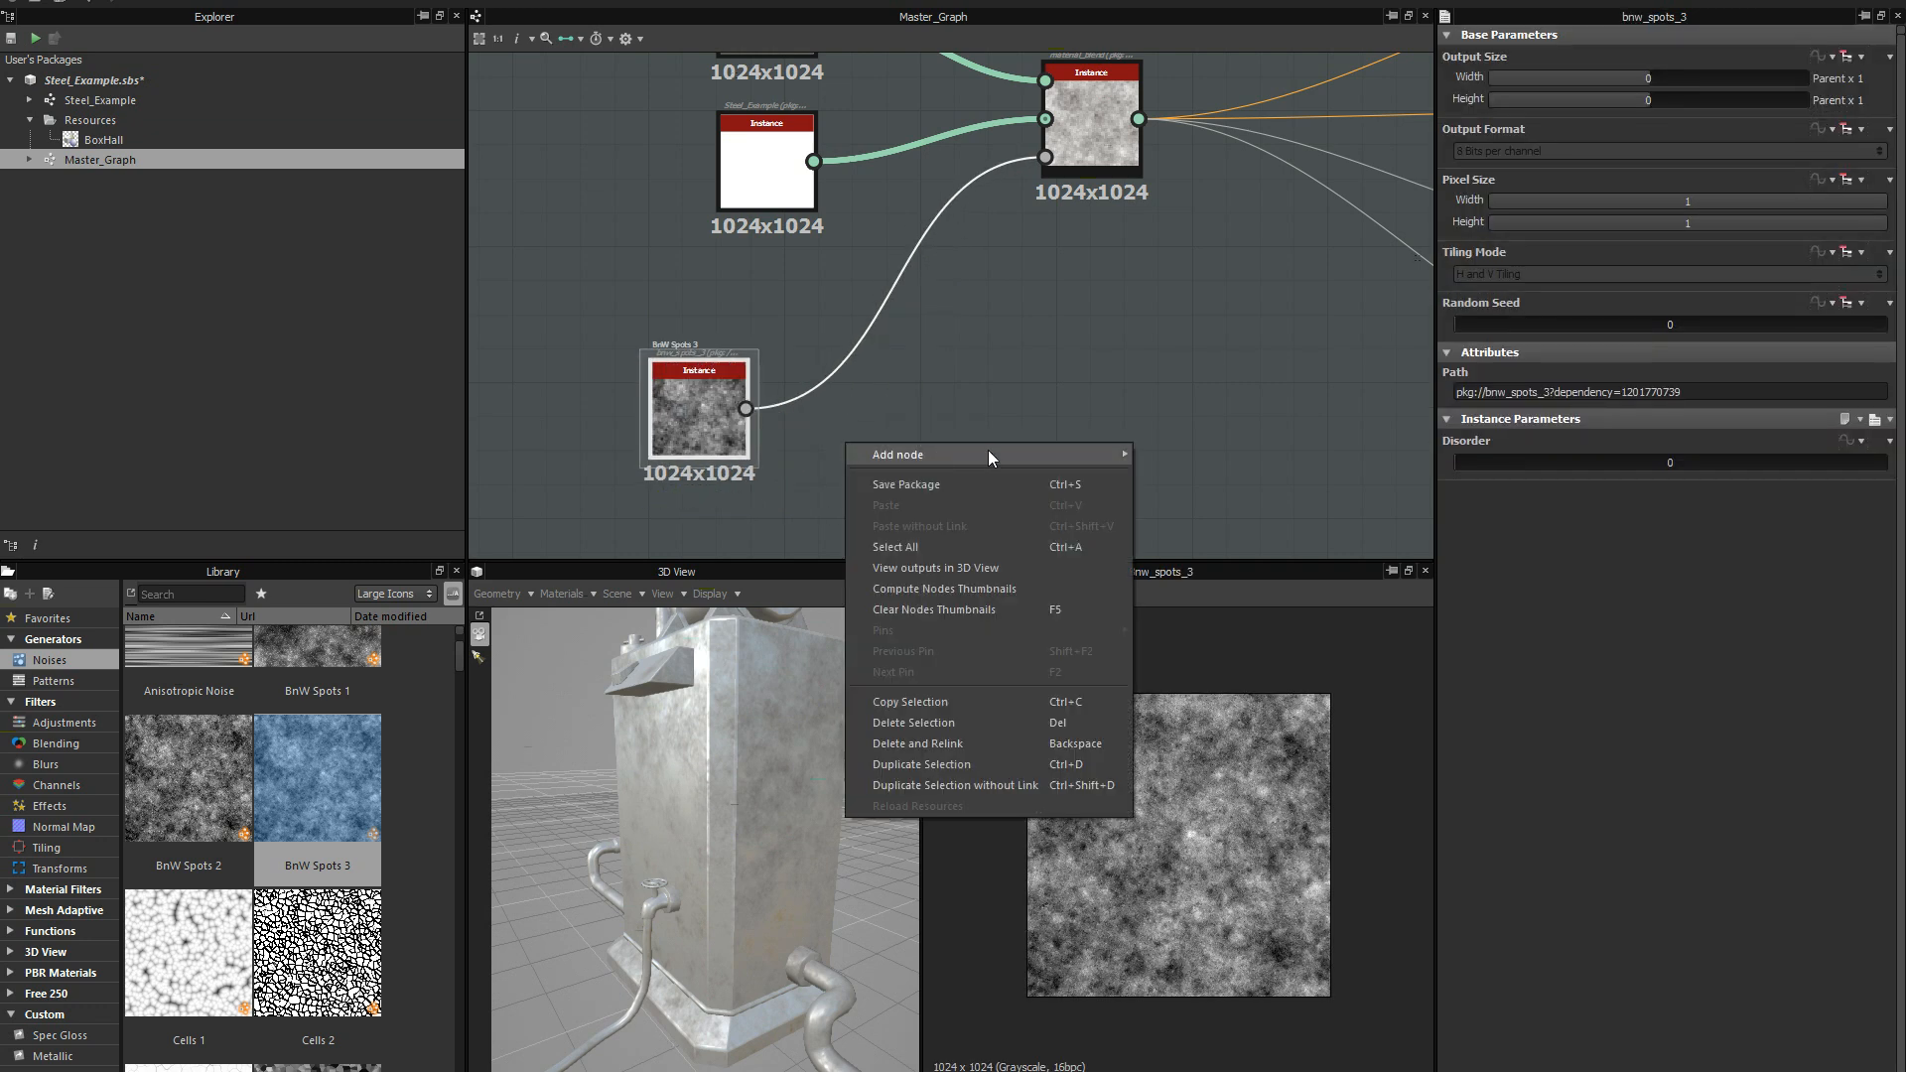
{"action": "mouse_move", "coordinate": [1053, 449]}
{"action": "left_click", "coordinate": [1208, 722]}
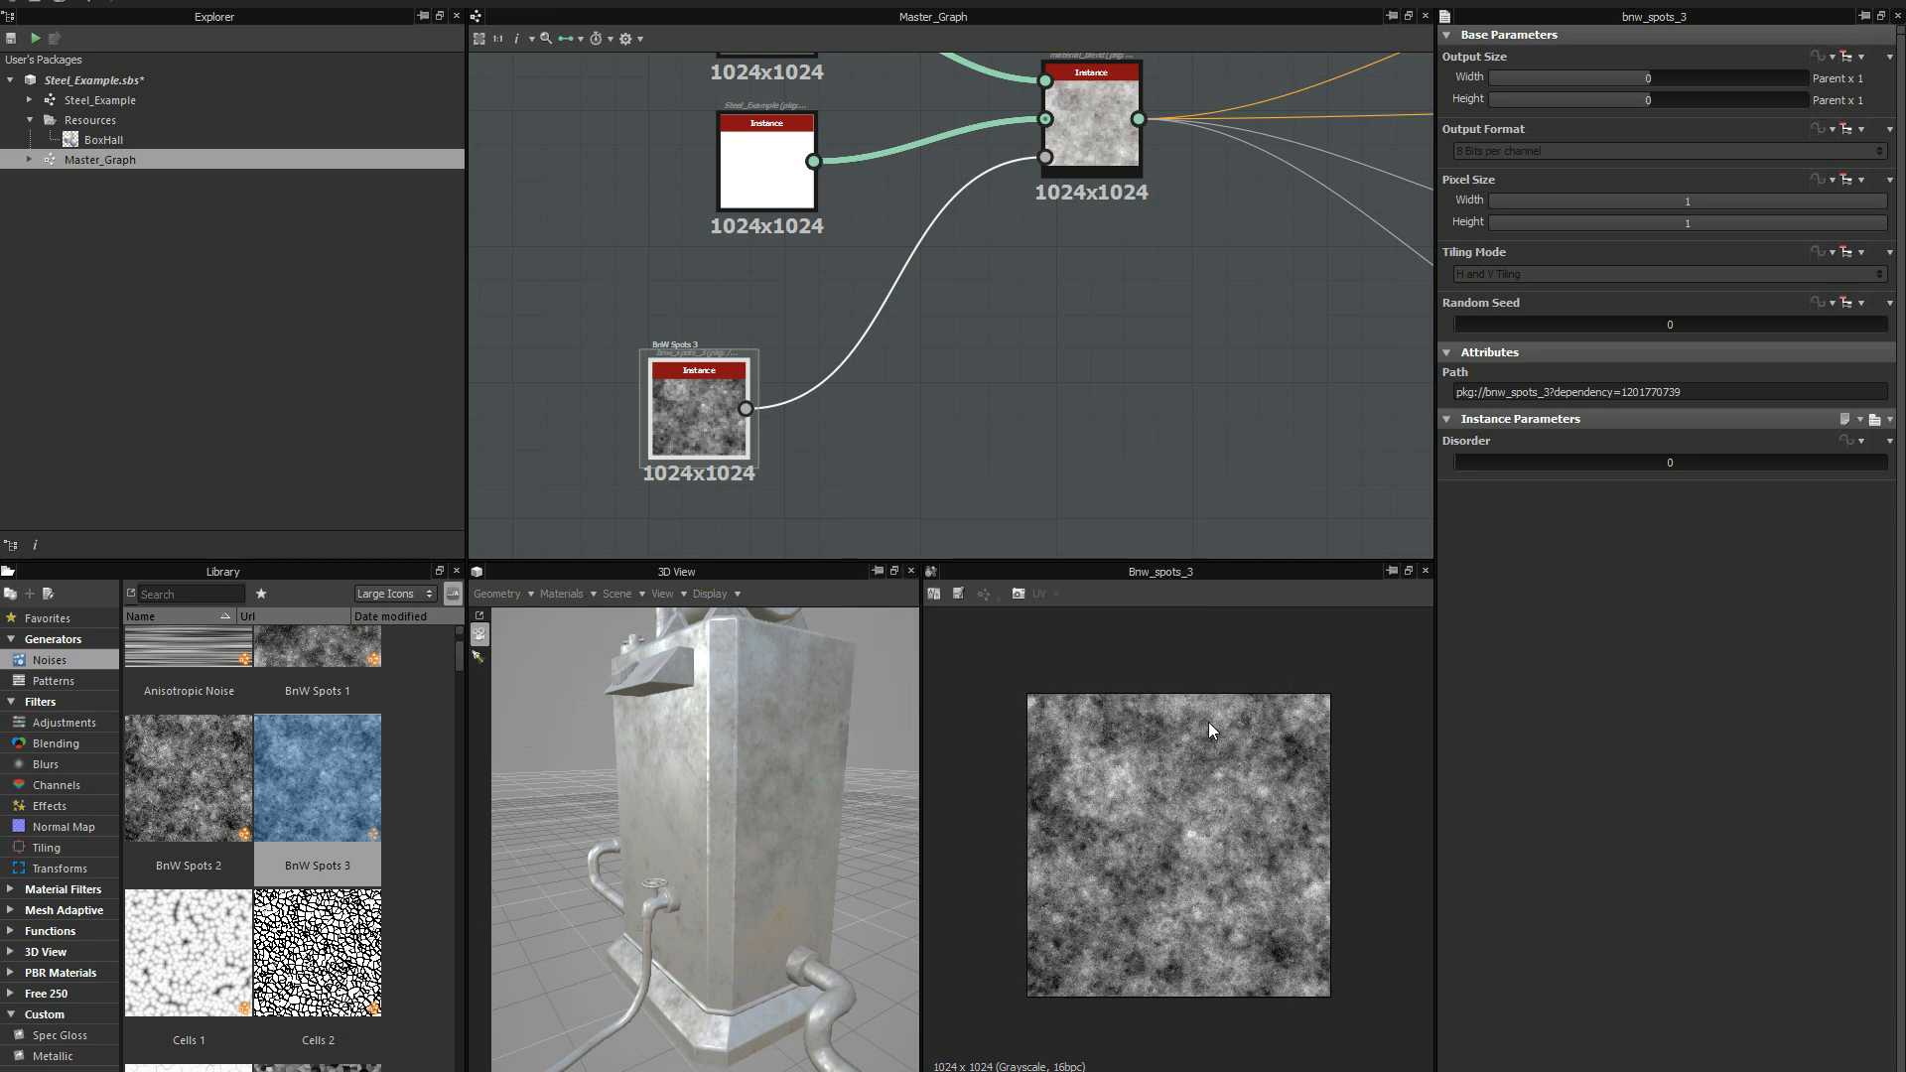
{"action": "scroll", "coordinate": [855, 408], "scroll_direction": "up", "scroll_amount": 2}
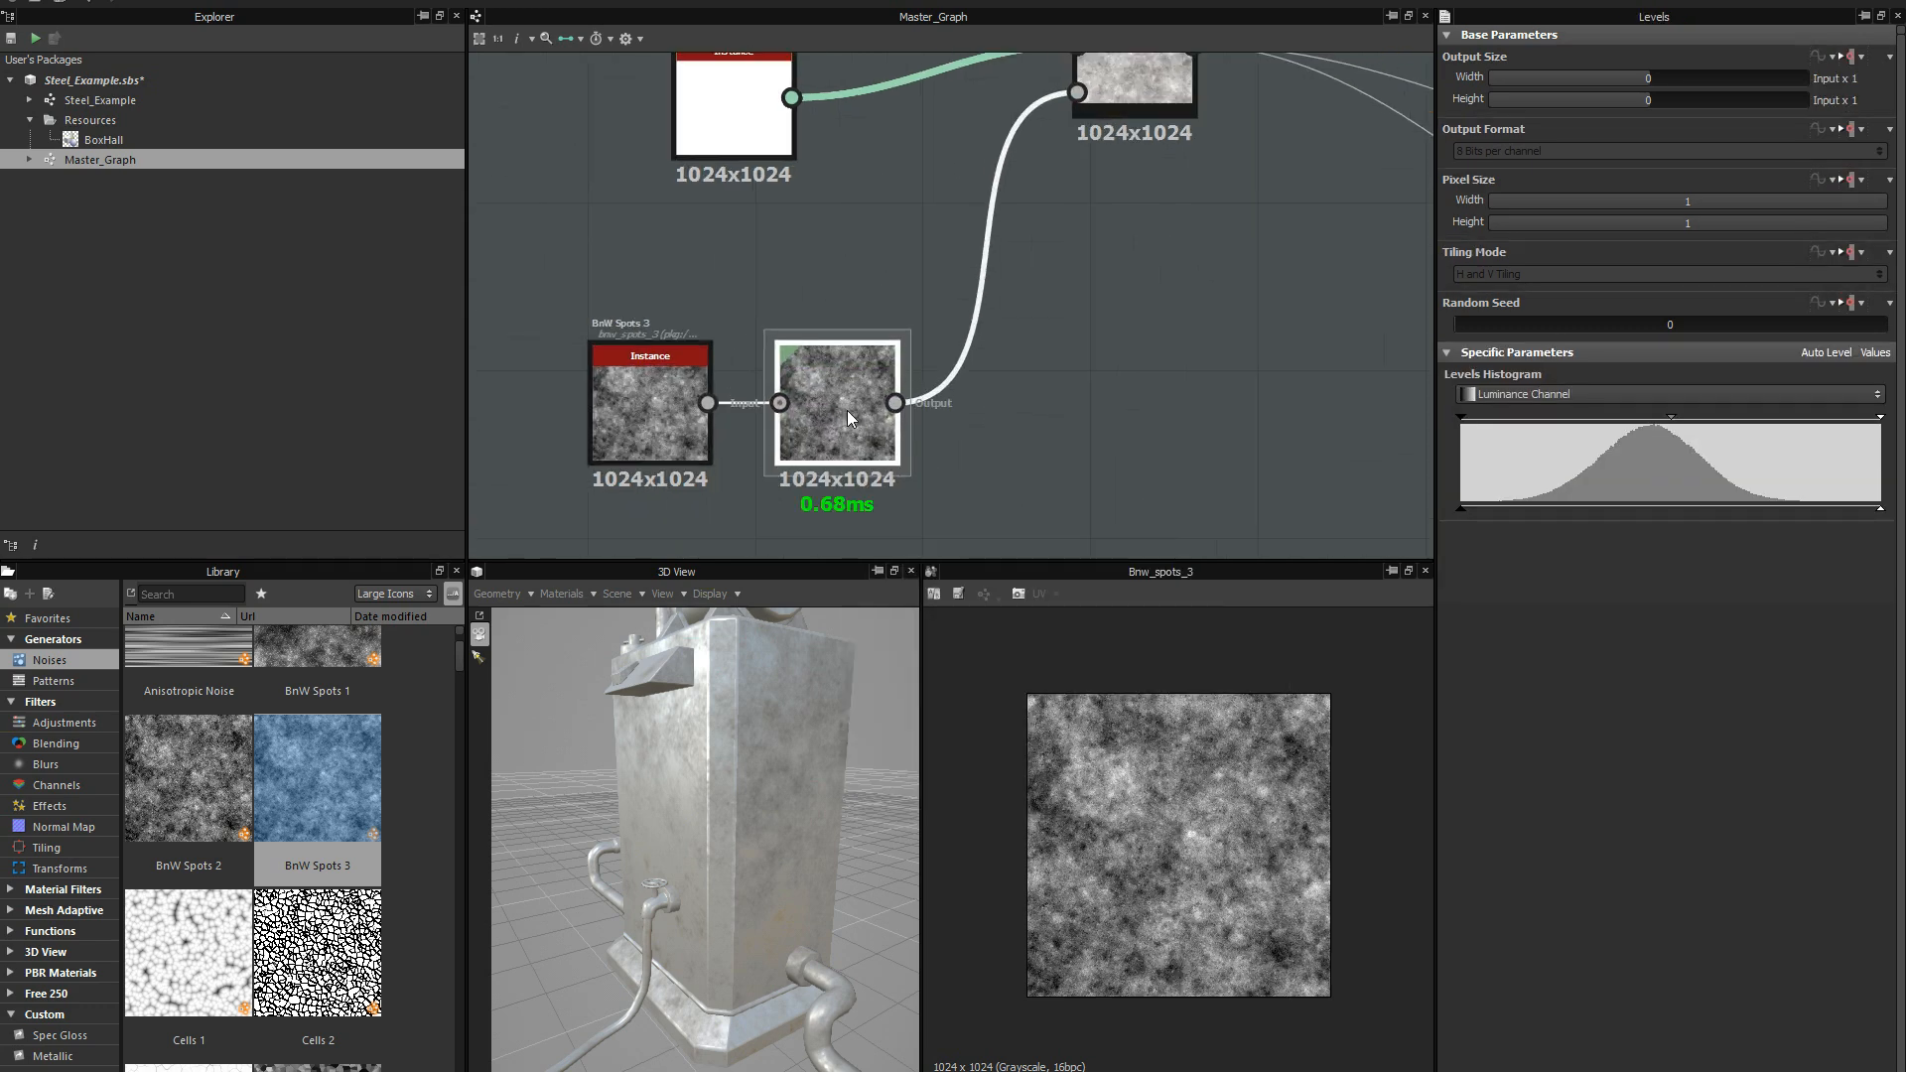
{"action": "left_click_drag", "start_coordinate": [848, 409], "coordinate": [844, 410]}
{"action": "scroll", "coordinate": [837, 409], "scroll_direction": "up", "scroll_amount": 1}
{"action": "middle_click_drag", "start_coordinate": [837, 409], "coordinate": [794, 407]}
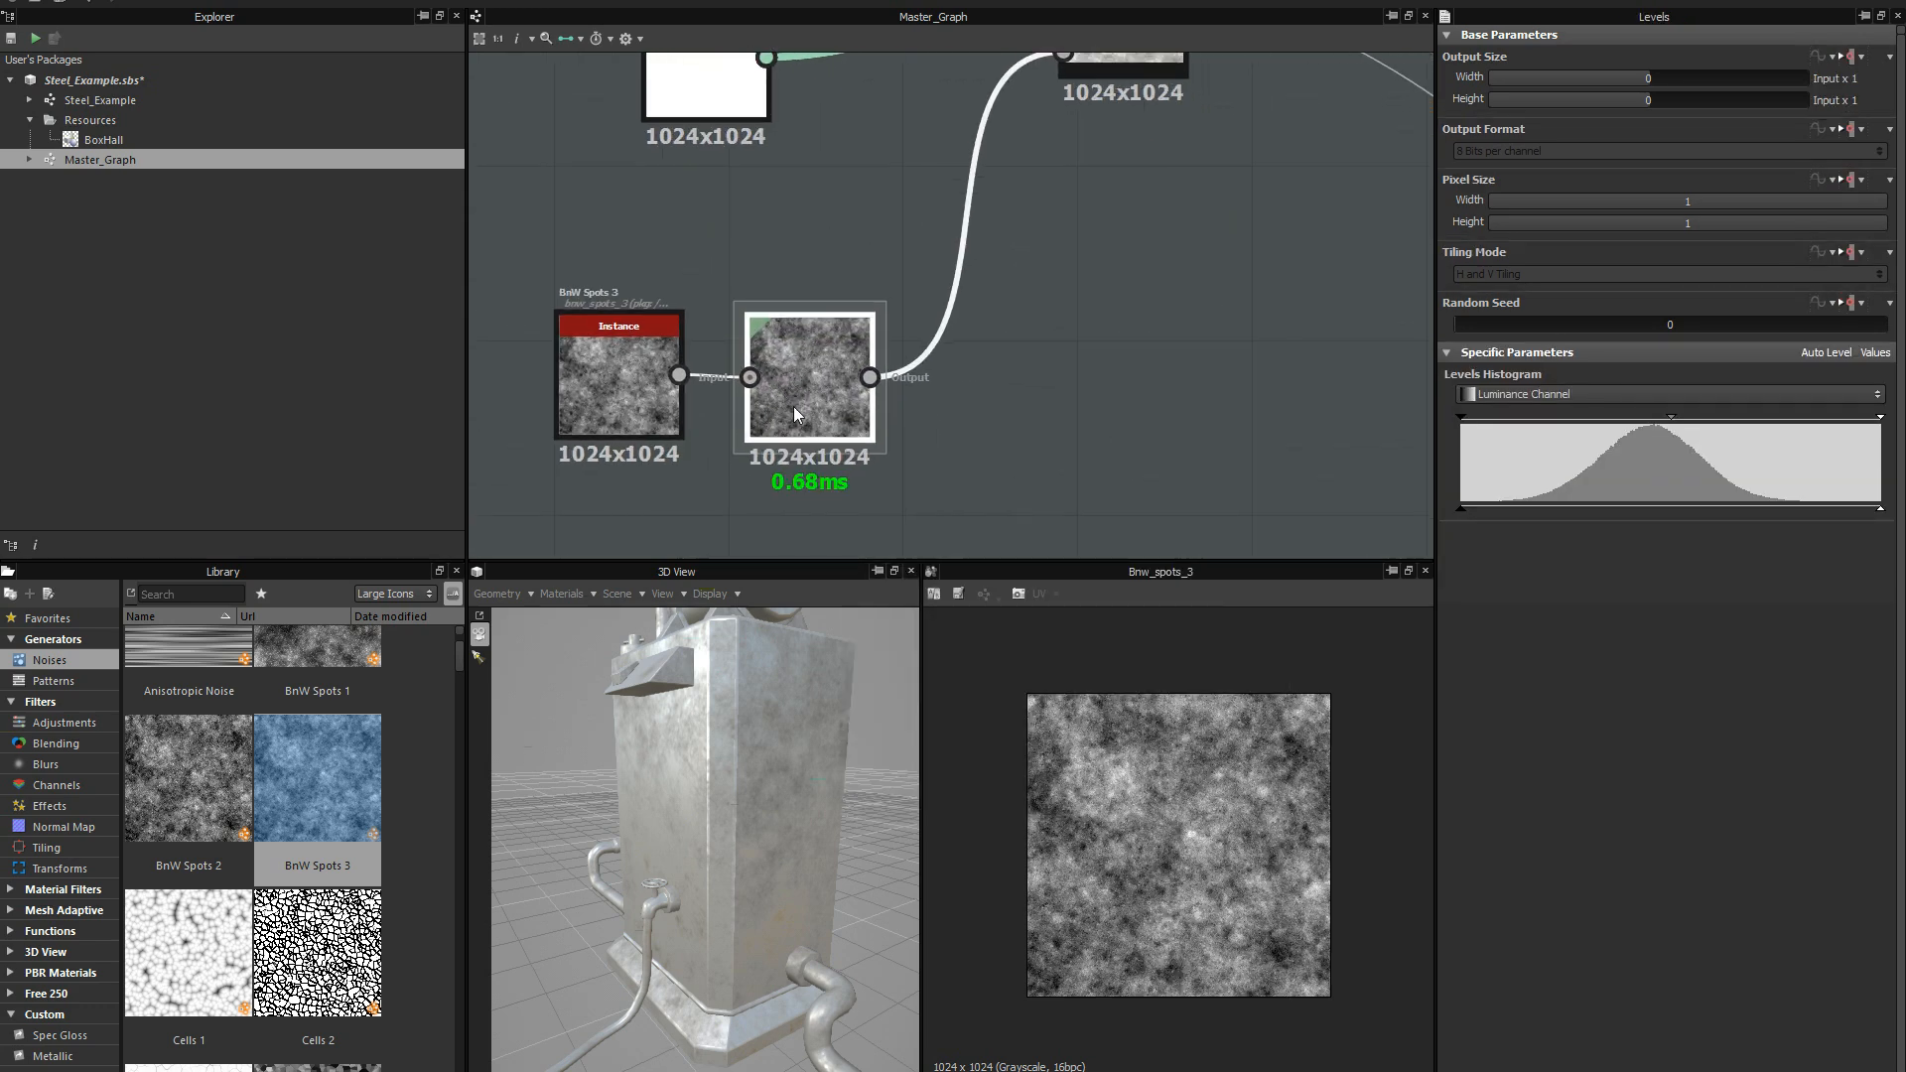
{"action": "left_click", "coordinate": [1273, 425]}
{"action": "left_click_drag", "start_coordinate": [822, 378], "coordinate": [818, 379]}
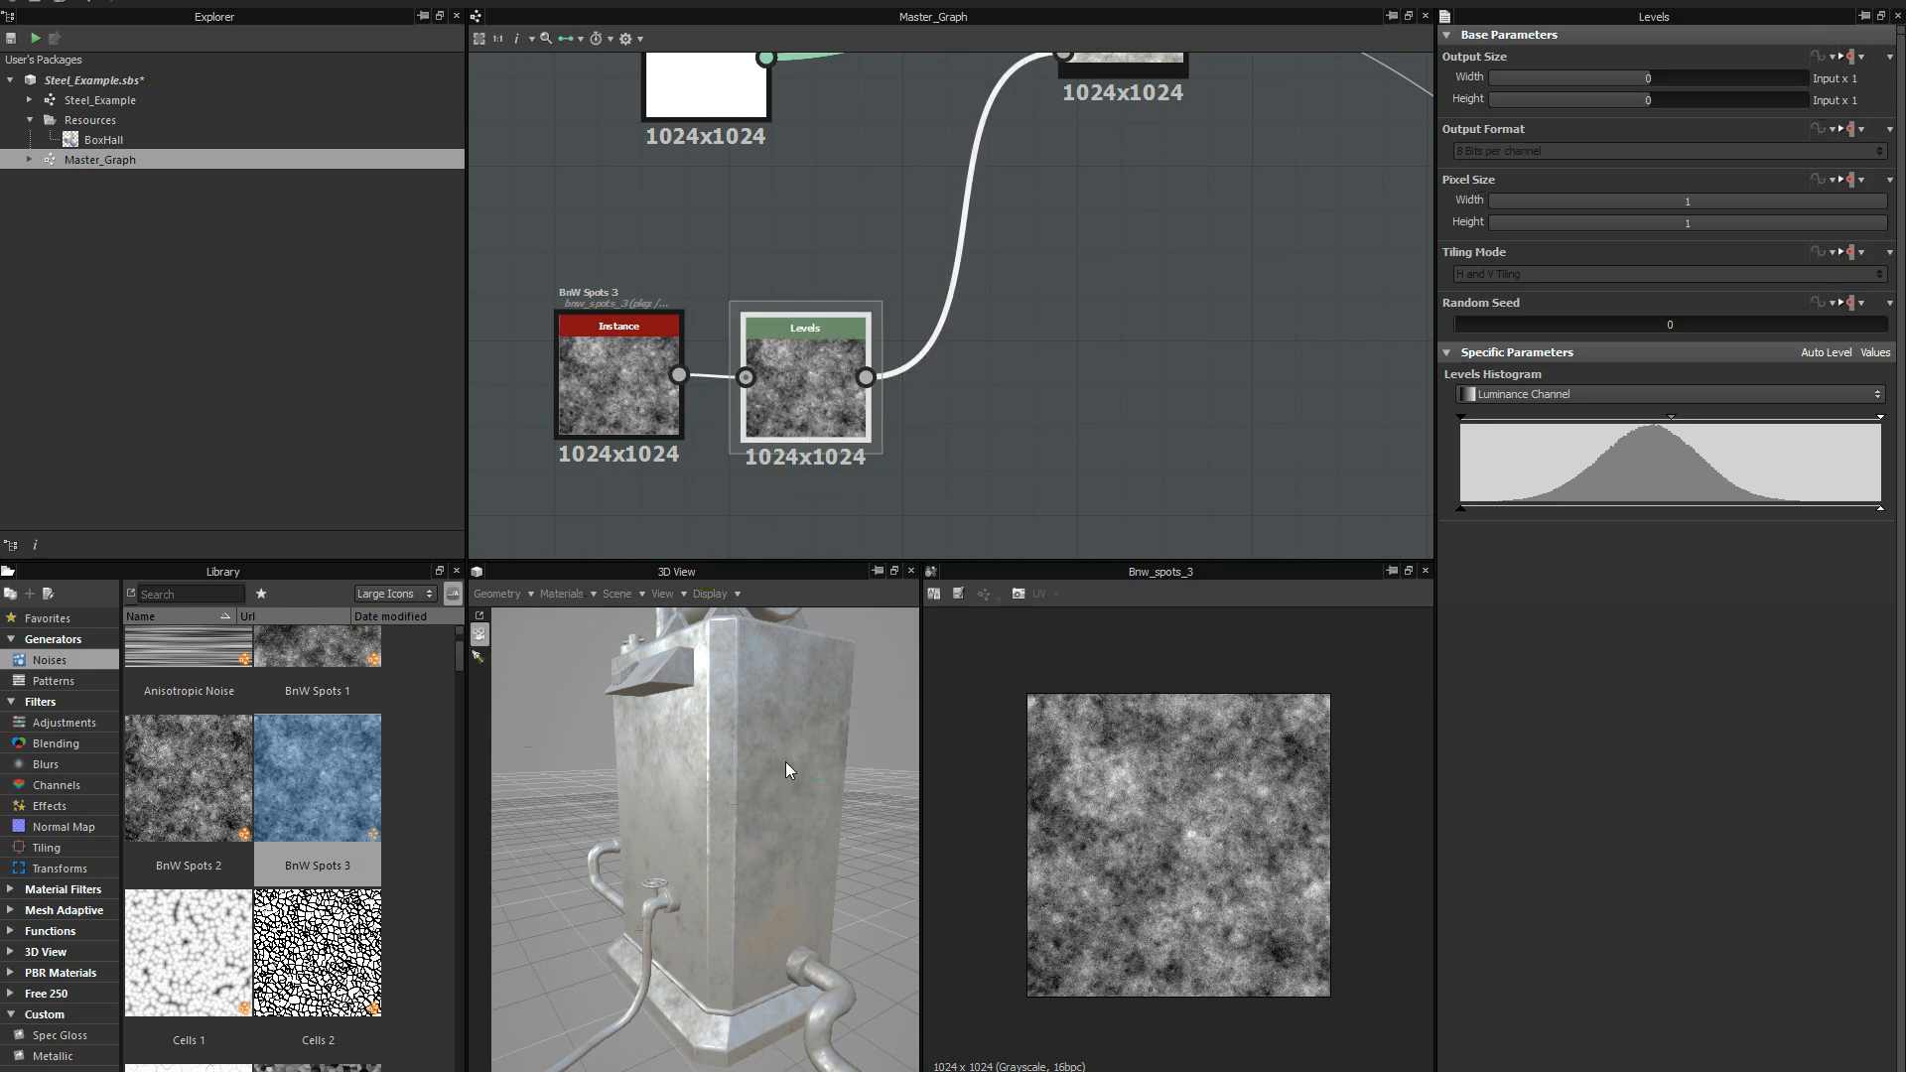
Lower the Levels node's white input point to about 60% of the histogram range and check the mask on the 3D model.
{"action": "right_click_drag", "start_coordinate": [771, 782], "coordinate": [830, 641]}
{"action": "left_click_drag", "start_coordinate": [830, 642], "coordinate": [780, 687]}
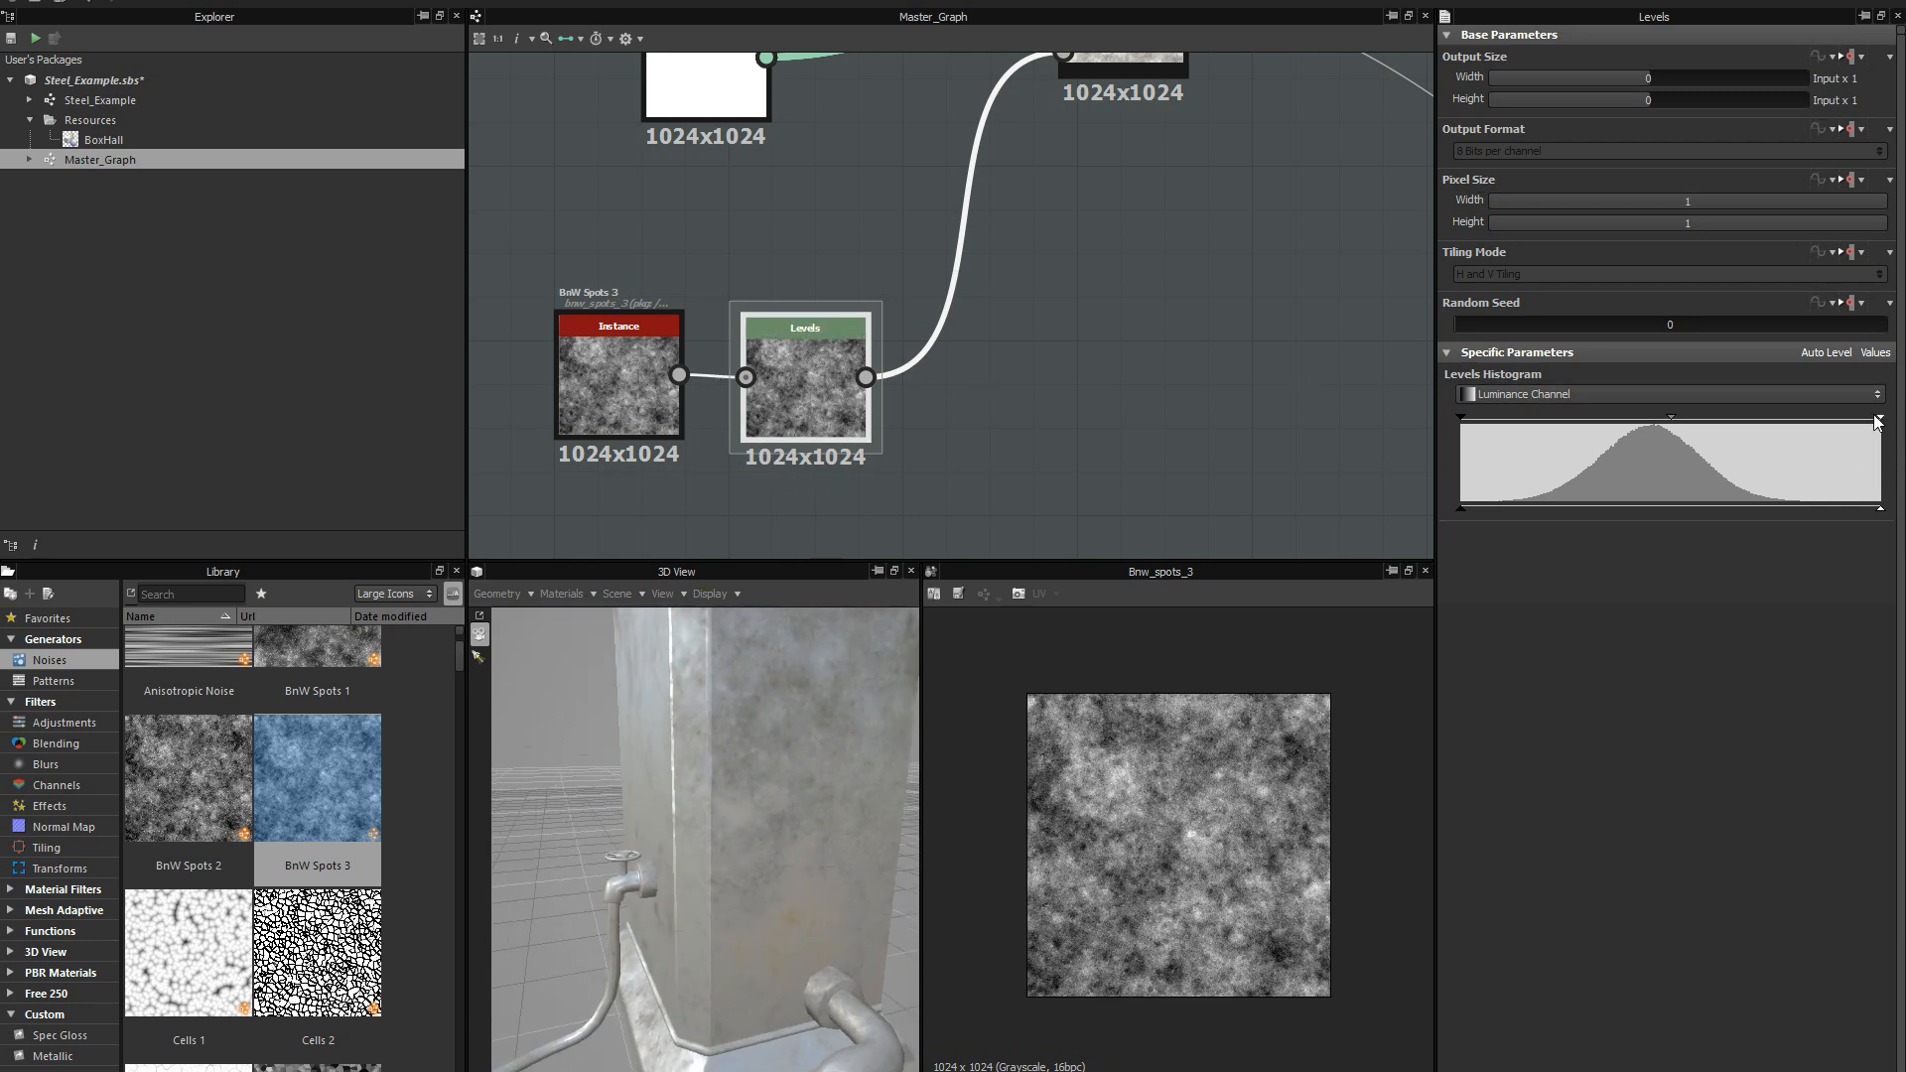
{"action": "left_click_drag", "start_coordinate": [1881, 417], "coordinate": [1748, 426]}
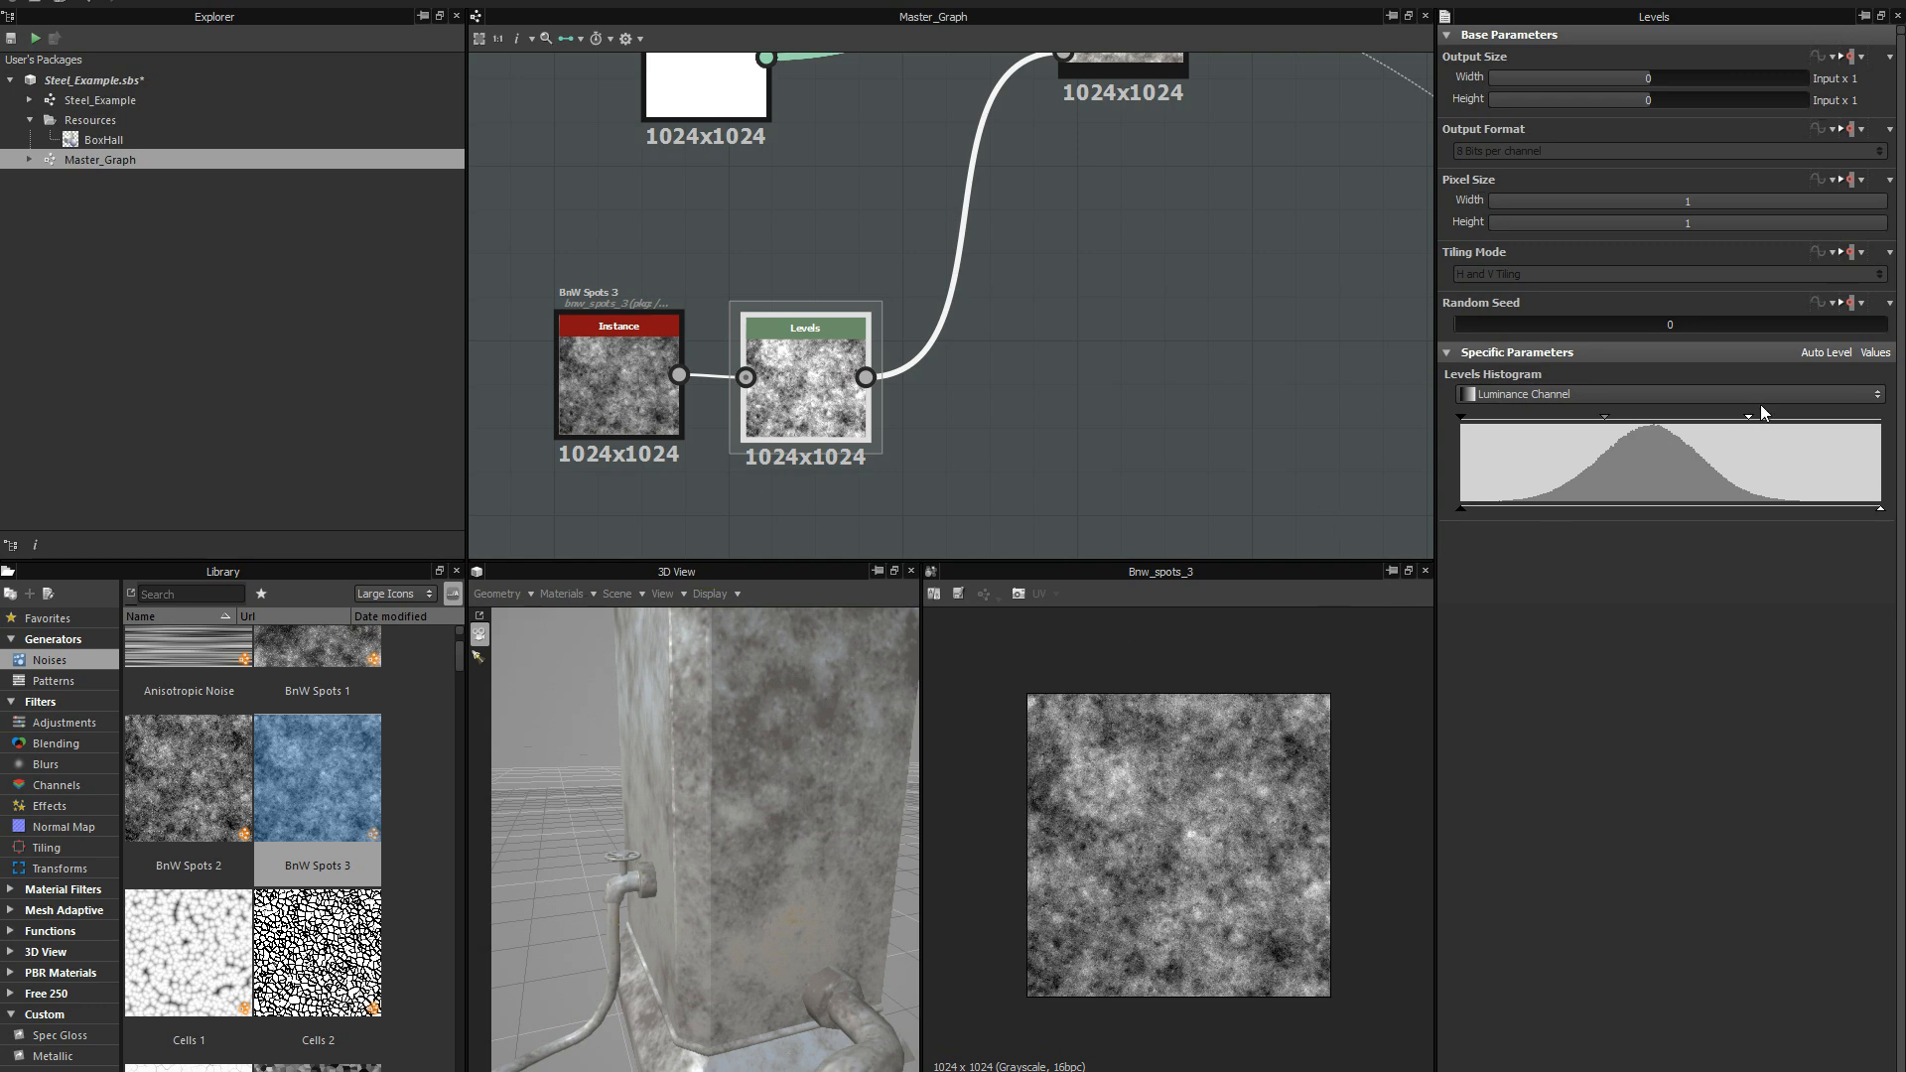
{"action": "left_click_drag", "start_coordinate": [1746, 416], "coordinate": [1712, 419]}
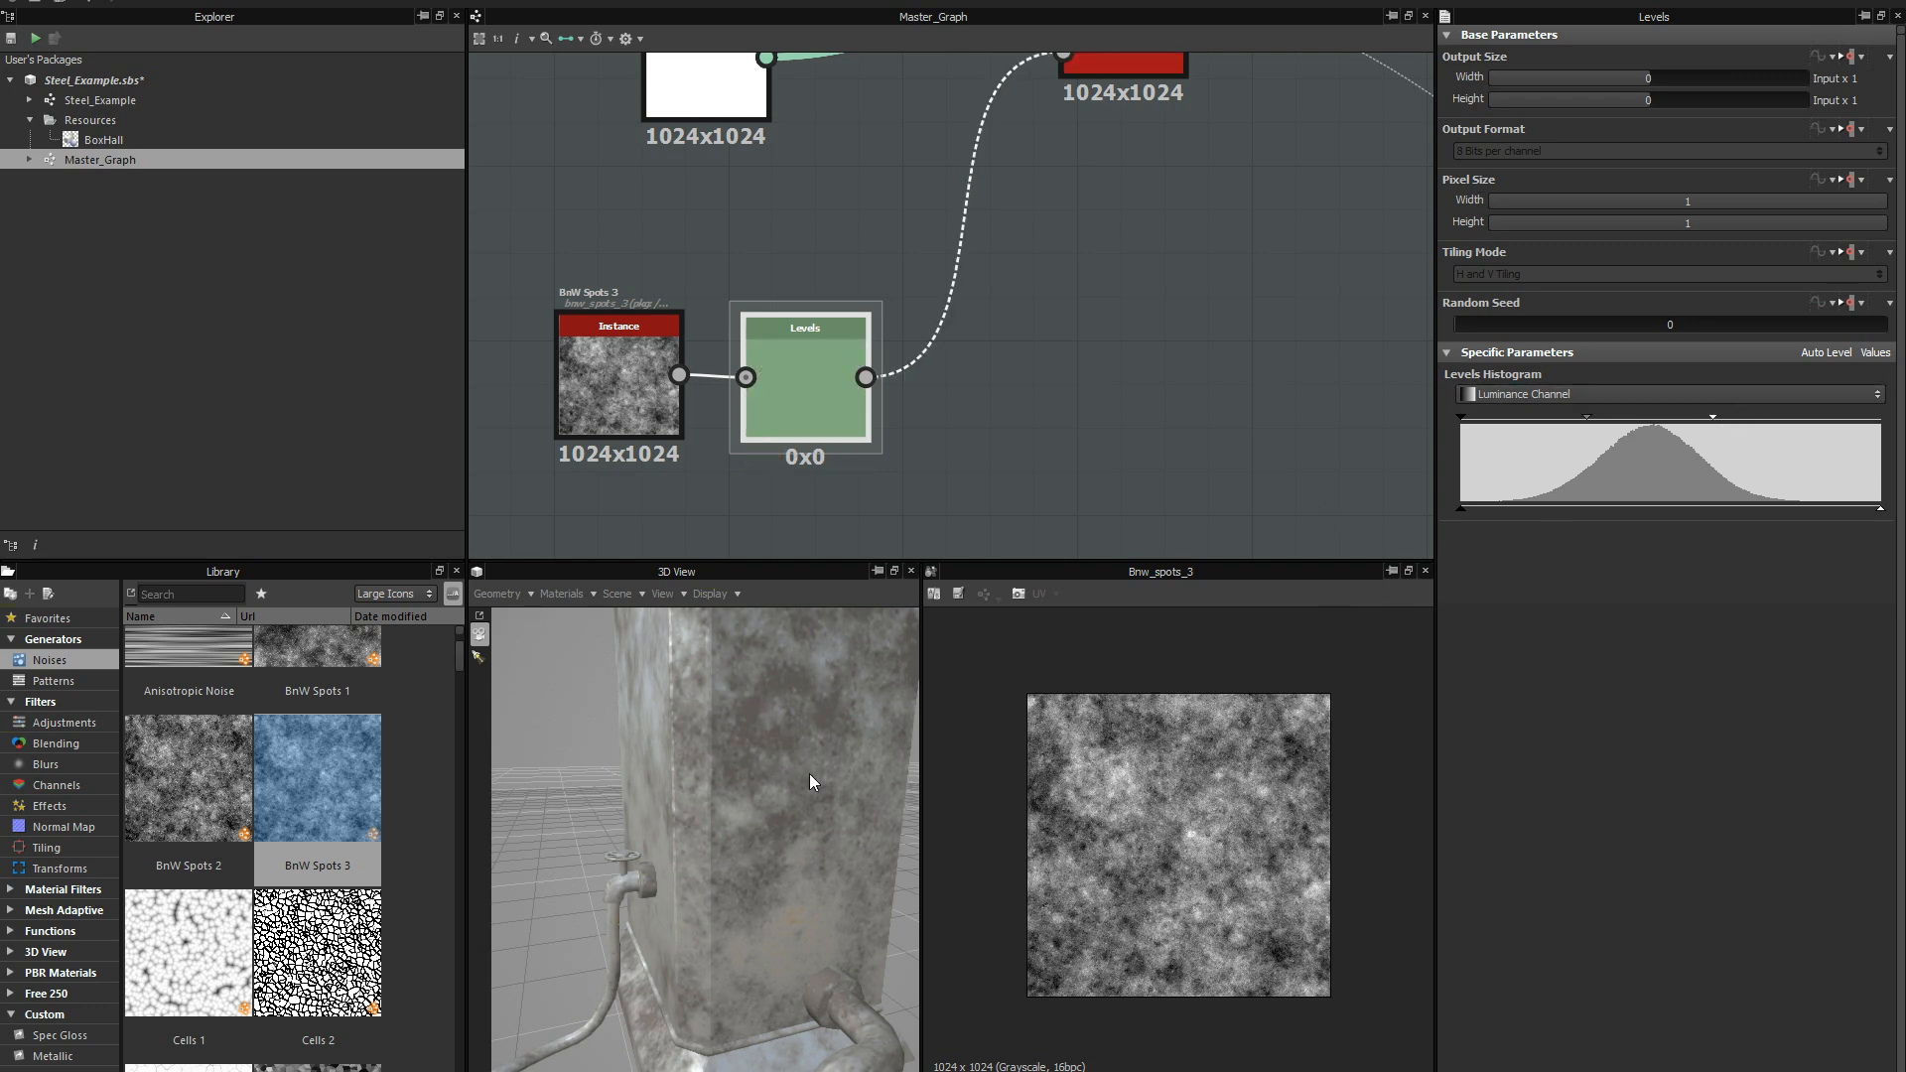
{"action": "left_click_drag", "start_coordinate": [750, 860], "coordinate": [763, 812]}
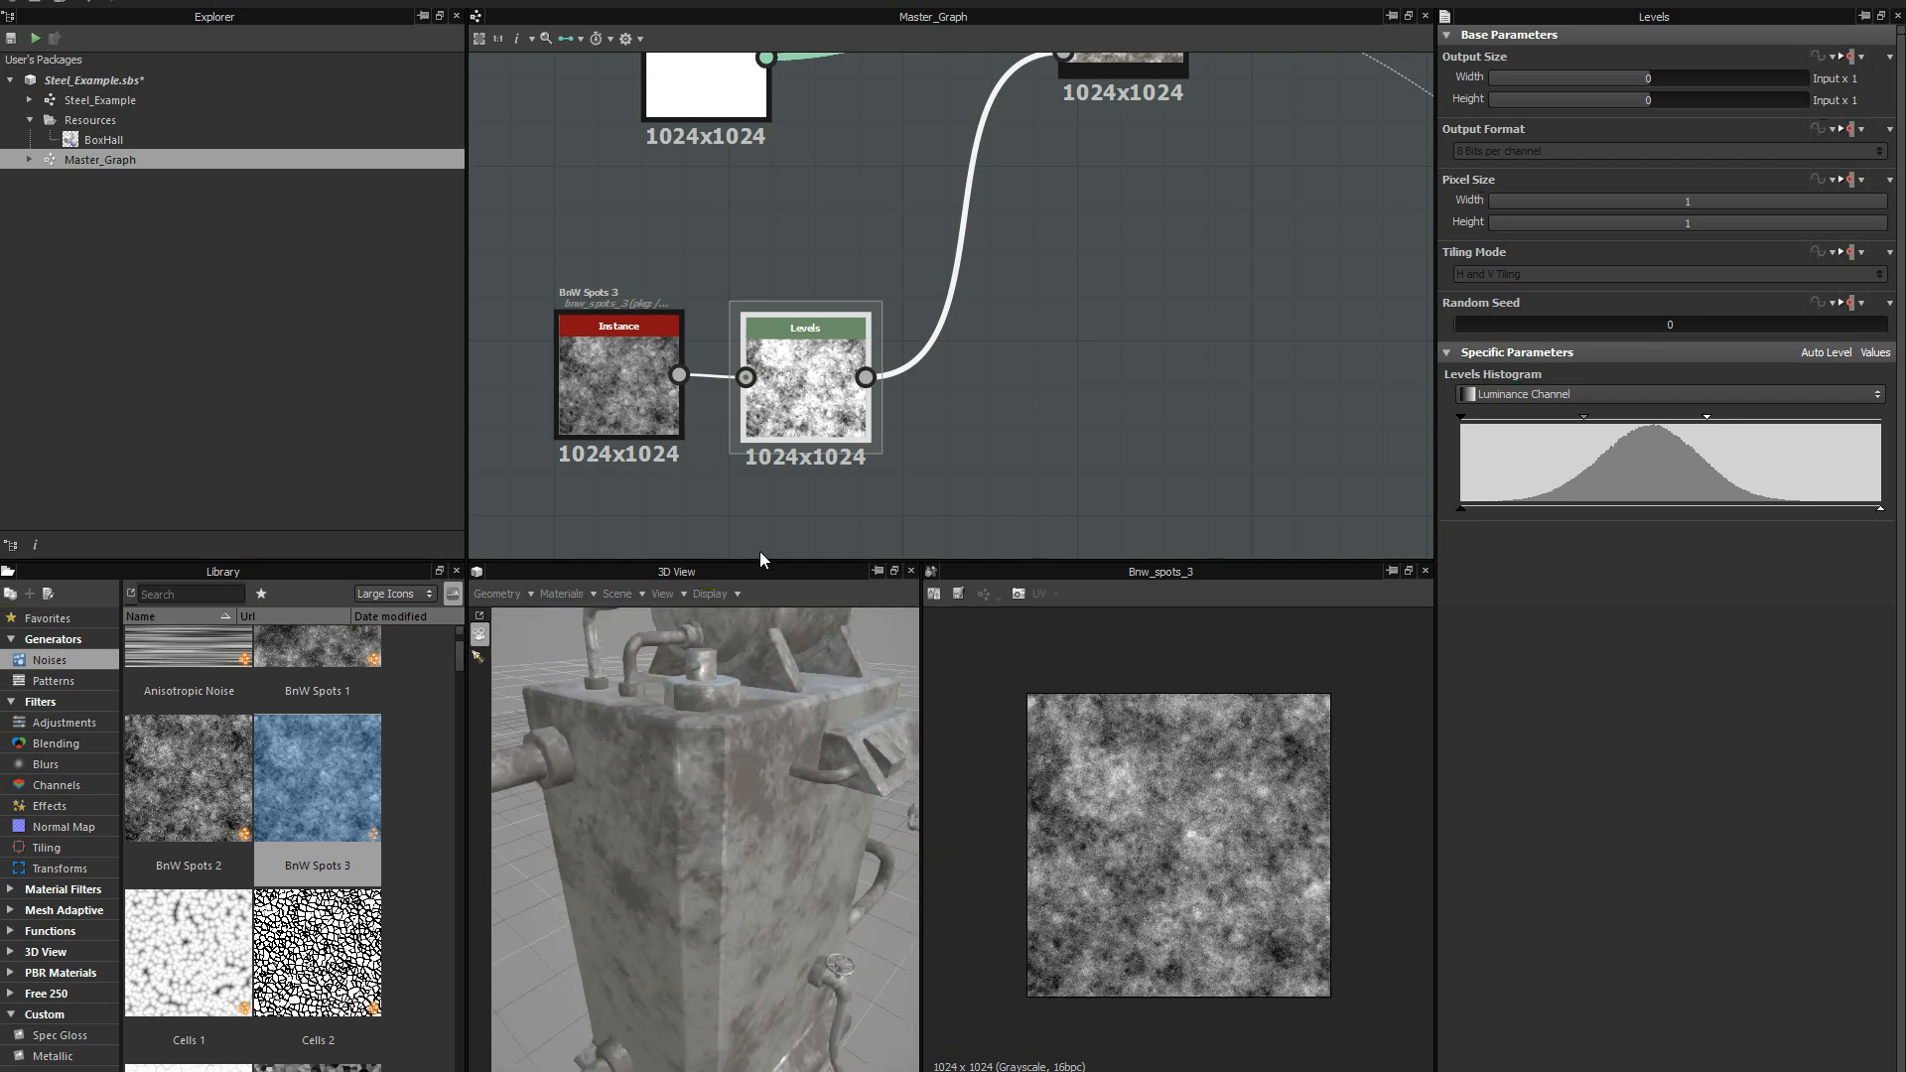
Examine the whole Master_Graph, from the two material instances and the noise mask through Material Blend to the outputs and the model.
{"action": "left_click", "coordinate": [642, 371]}
{"action": "scroll", "coordinate": [766, 218], "scroll_direction": "down", "scroll_amount": 1}
{"action": "middle_click_drag", "start_coordinate": [765, 218], "coordinate": [789, 139]}
{"action": "left_click_drag", "start_coordinate": [780, 719], "coordinate": [700, 801]}
{"action": "scroll", "coordinate": [1080, 302], "scroll_direction": "down", "scroll_amount": 4}
{"action": "middle_click_drag", "start_coordinate": [1033, 323], "coordinate": [869, 465]}
{"action": "middle_click_drag", "start_coordinate": [1013, 375], "coordinate": [980, 383]}
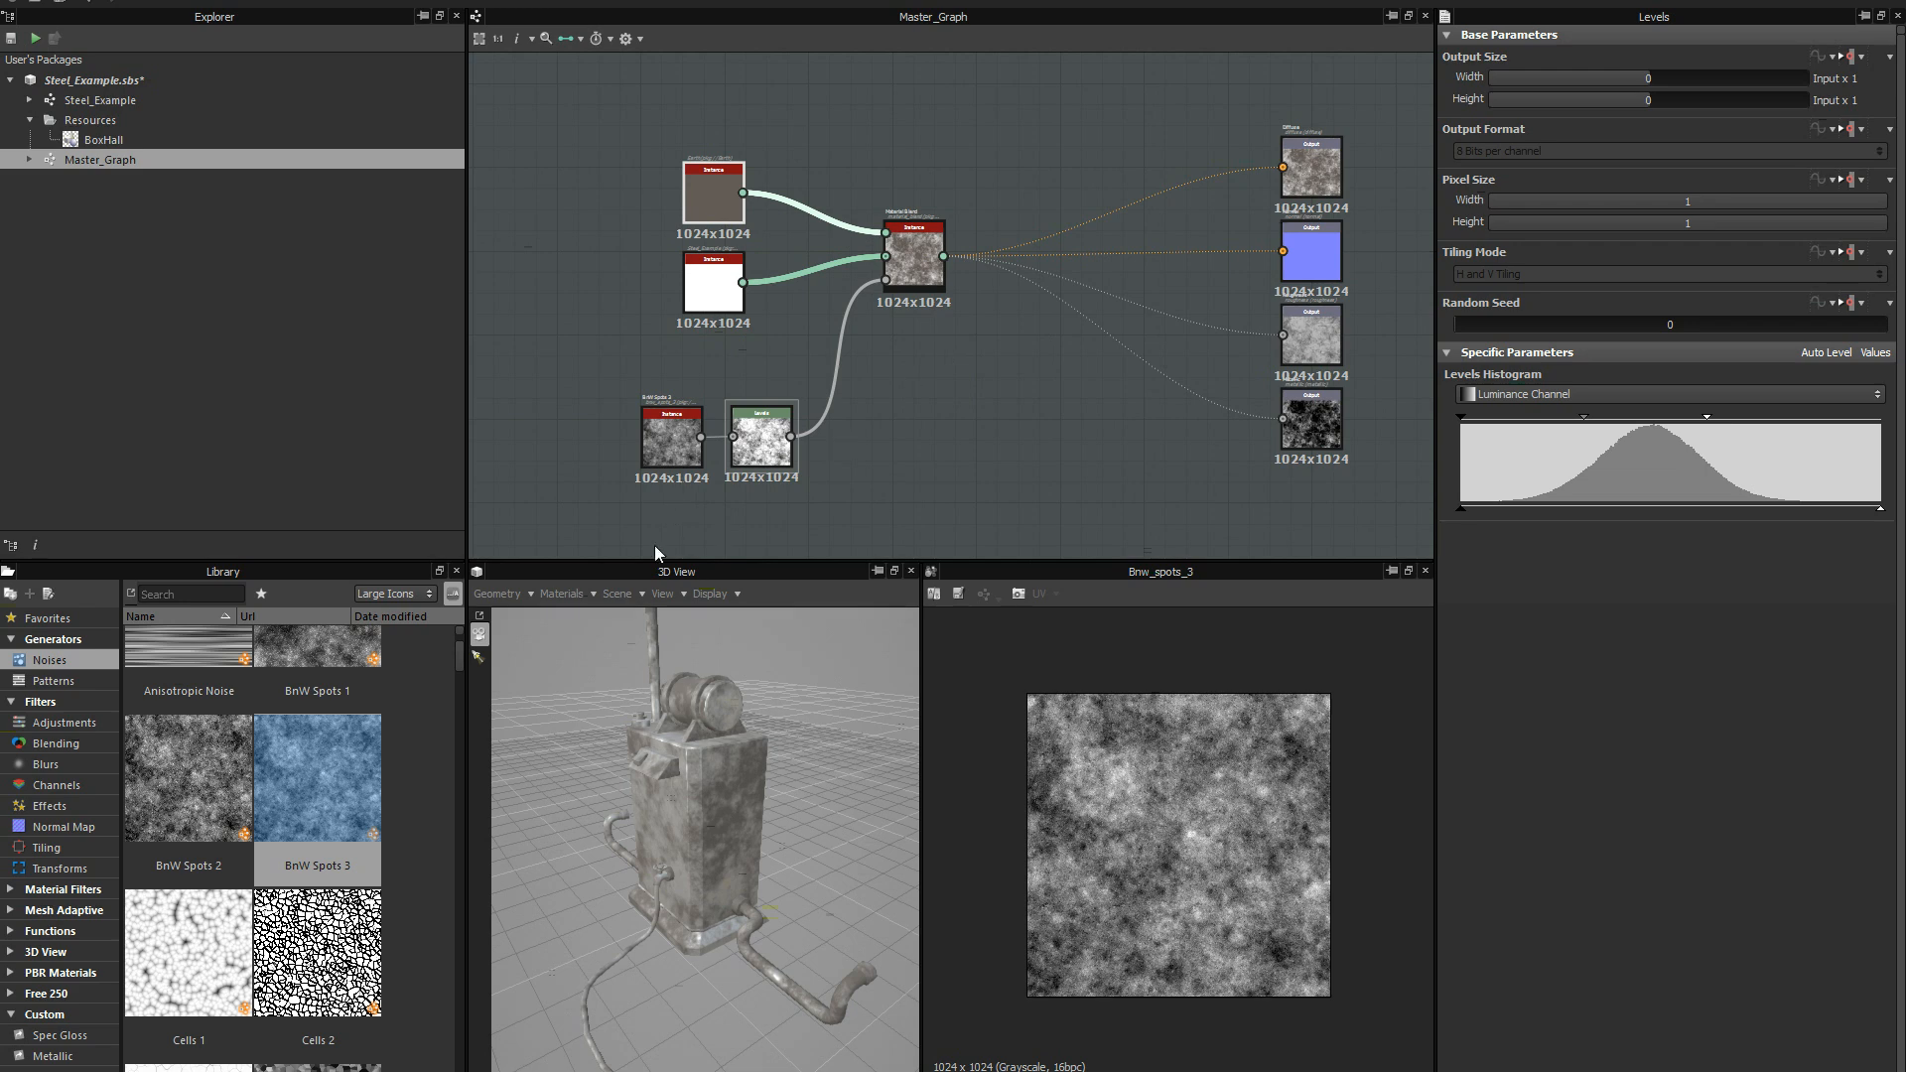
{"action": "scroll", "coordinate": [640, 254], "scroll_direction": "up", "scroll_amount": 1}
{"action": "middle_click_drag", "start_coordinate": [674, 234], "coordinate": [633, 279]}
{"action": "left_click", "coordinate": [711, 127]}
{"action": "scroll", "coordinate": [711, 127], "scroll_direction": "up", "scroll_amount": 4}
{"action": "scroll", "coordinate": [596, 328], "scroll_direction": "up", "scroll_amount": 1}
{"action": "scroll", "coordinate": [609, 353], "scroll_direction": "down", "scroll_amount": 3}
{"action": "scroll", "coordinate": [611, 298], "scroll_direction": "down", "scroll_amount": 1}
{"action": "middle_click_drag", "start_coordinate": [584, 345], "coordinate": [622, 248]}
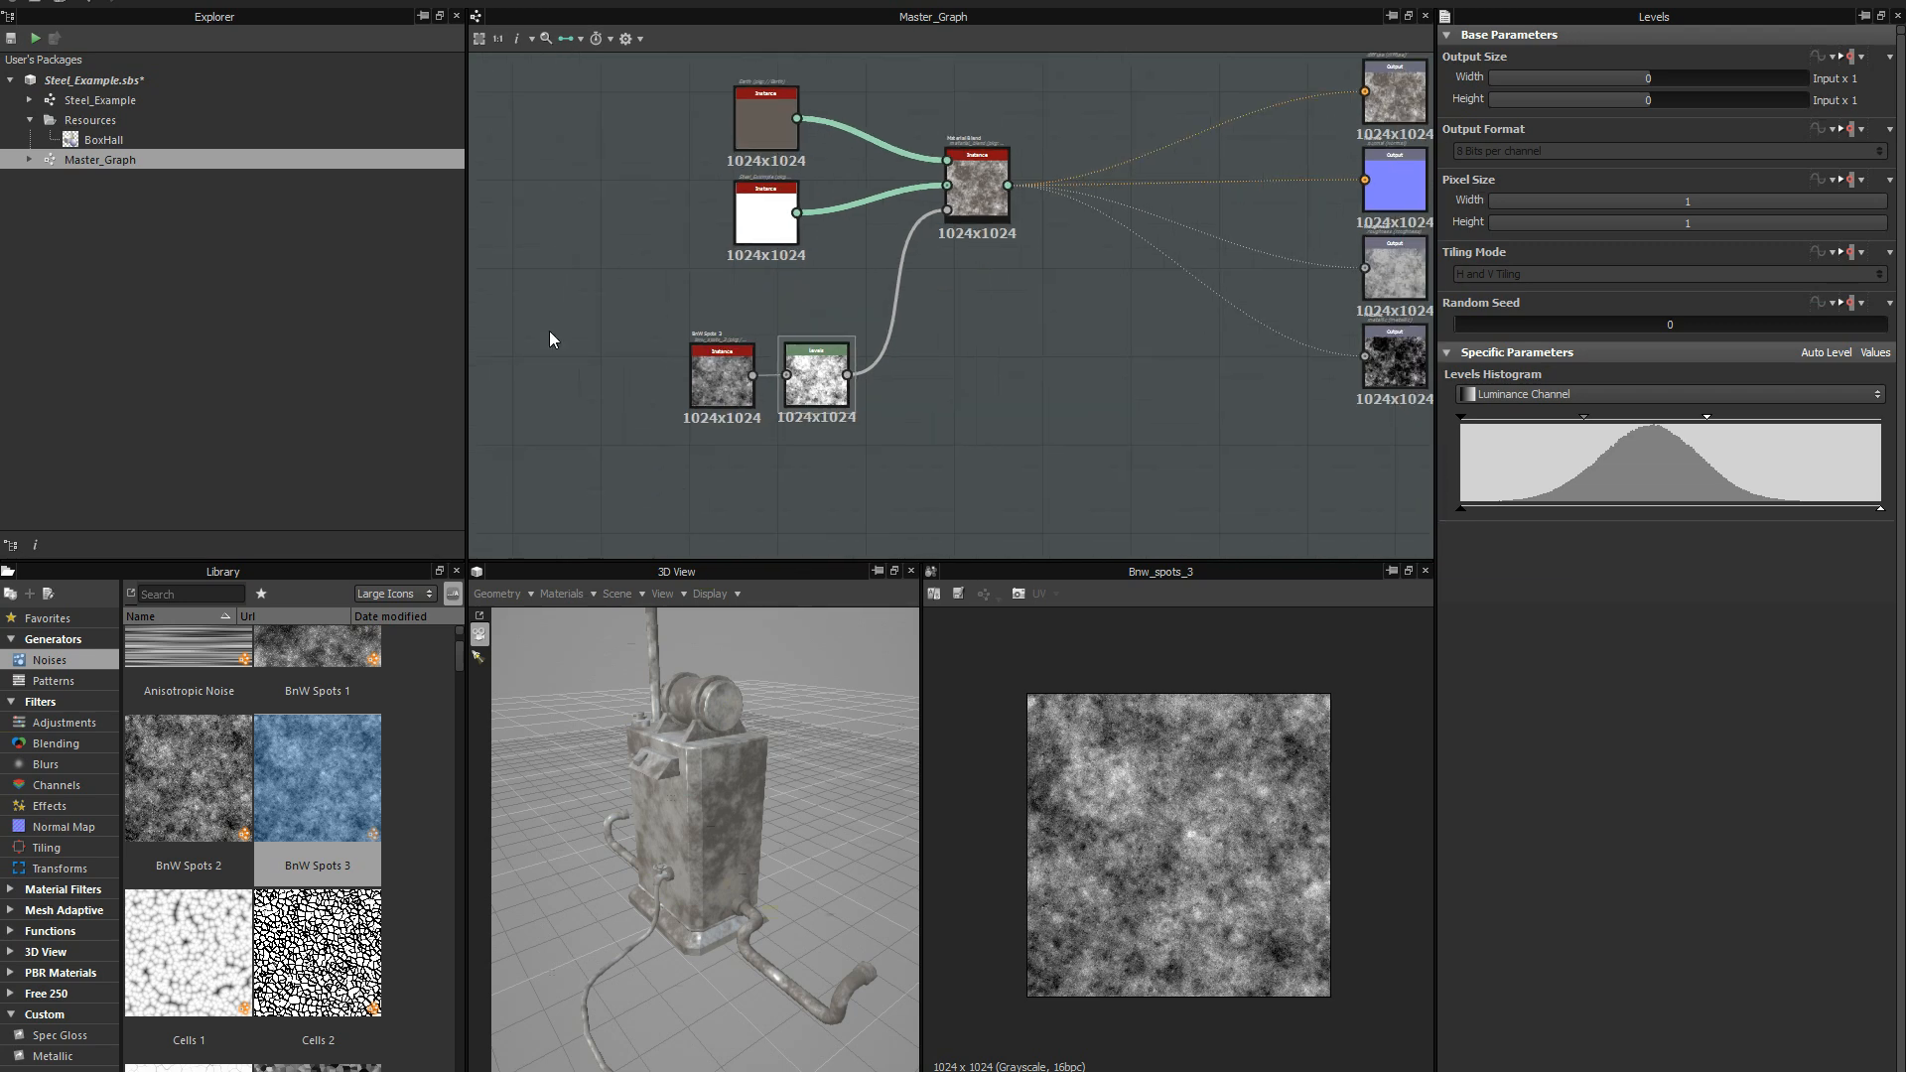
Add the Bricks 001 PBR material to Master_Graph near the existing instances and preview its texture.
{"action": "left_click", "coordinate": [75, 971]}
{"action": "scroll", "coordinate": [462, 711], "scroll_direction": "up", "scroll_amount": 2}
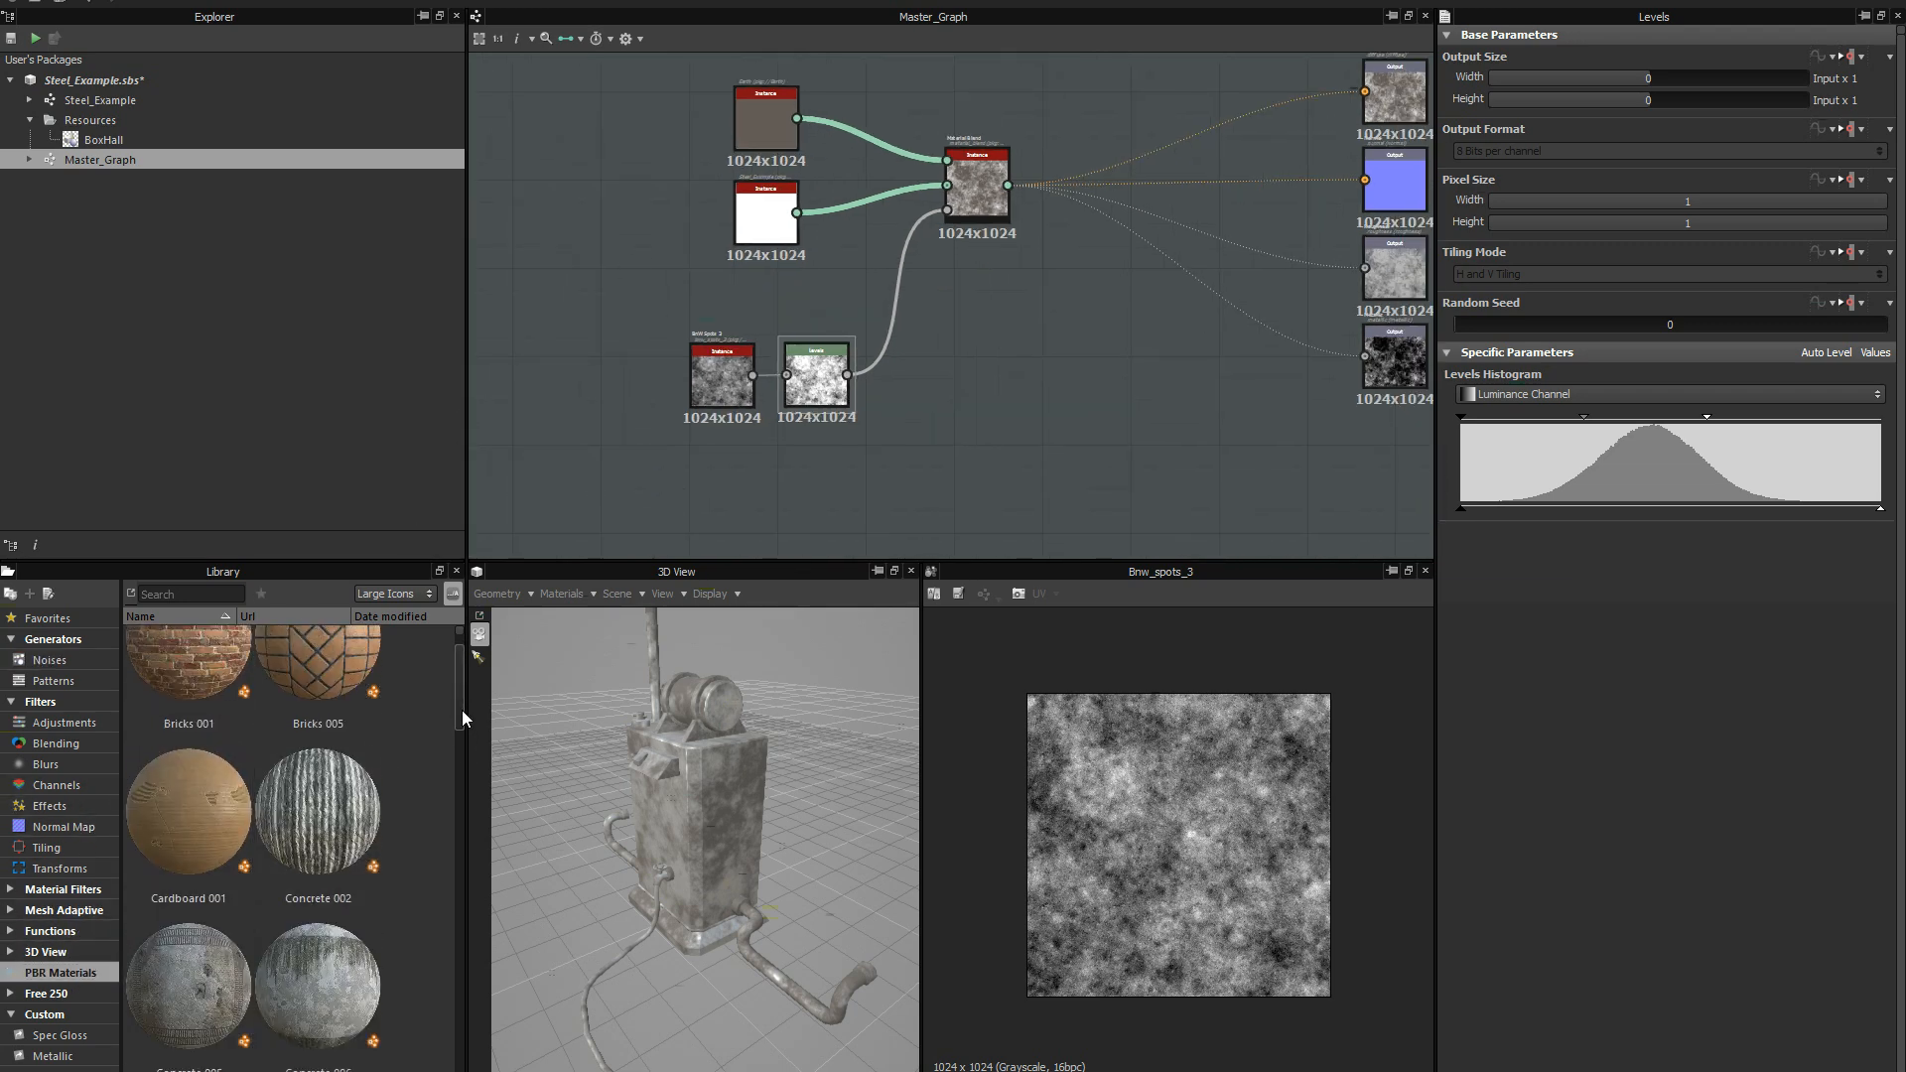
{"action": "left_click_drag", "start_coordinate": [177, 675], "coordinate": [590, 311]}
{"action": "scroll", "coordinate": [608, 412], "scroll_direction": "up", "scroll_amount": 2}
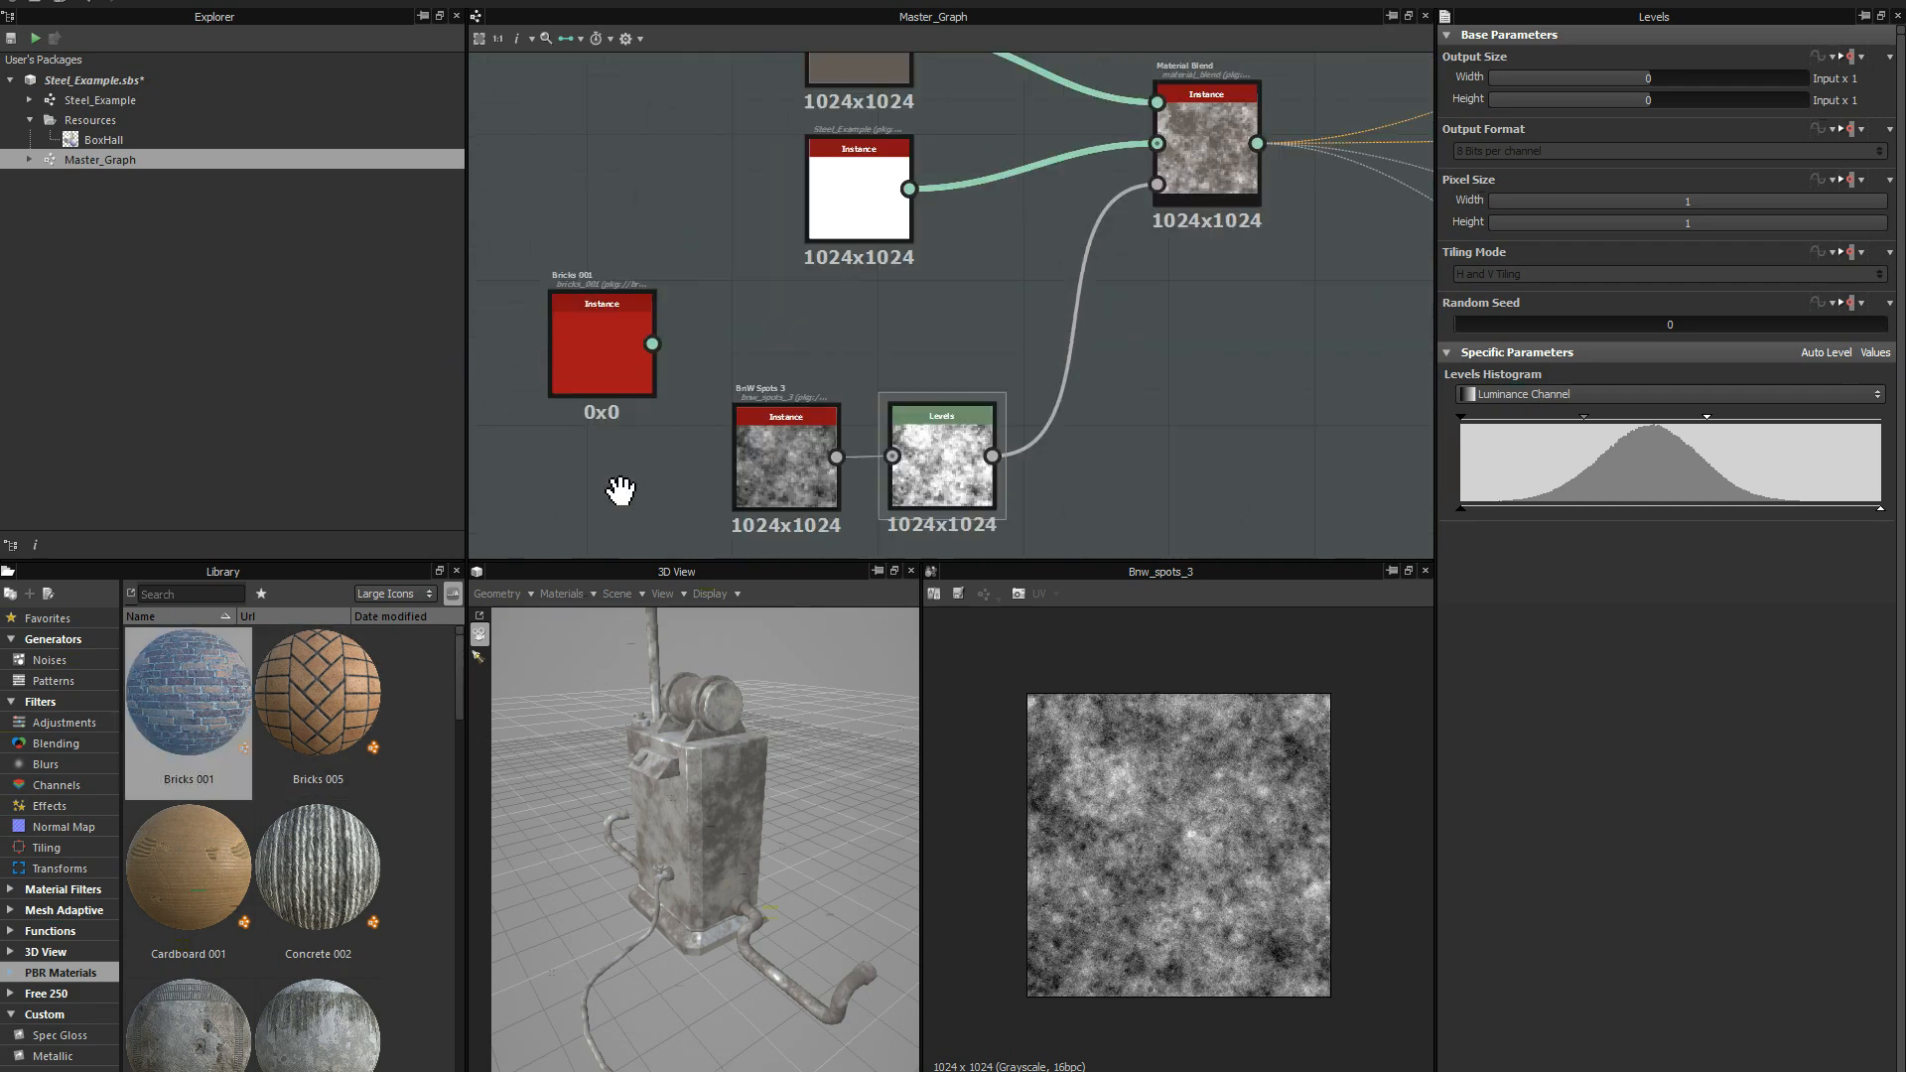
{"action": "double_click", "coordinate": [595, 344]}
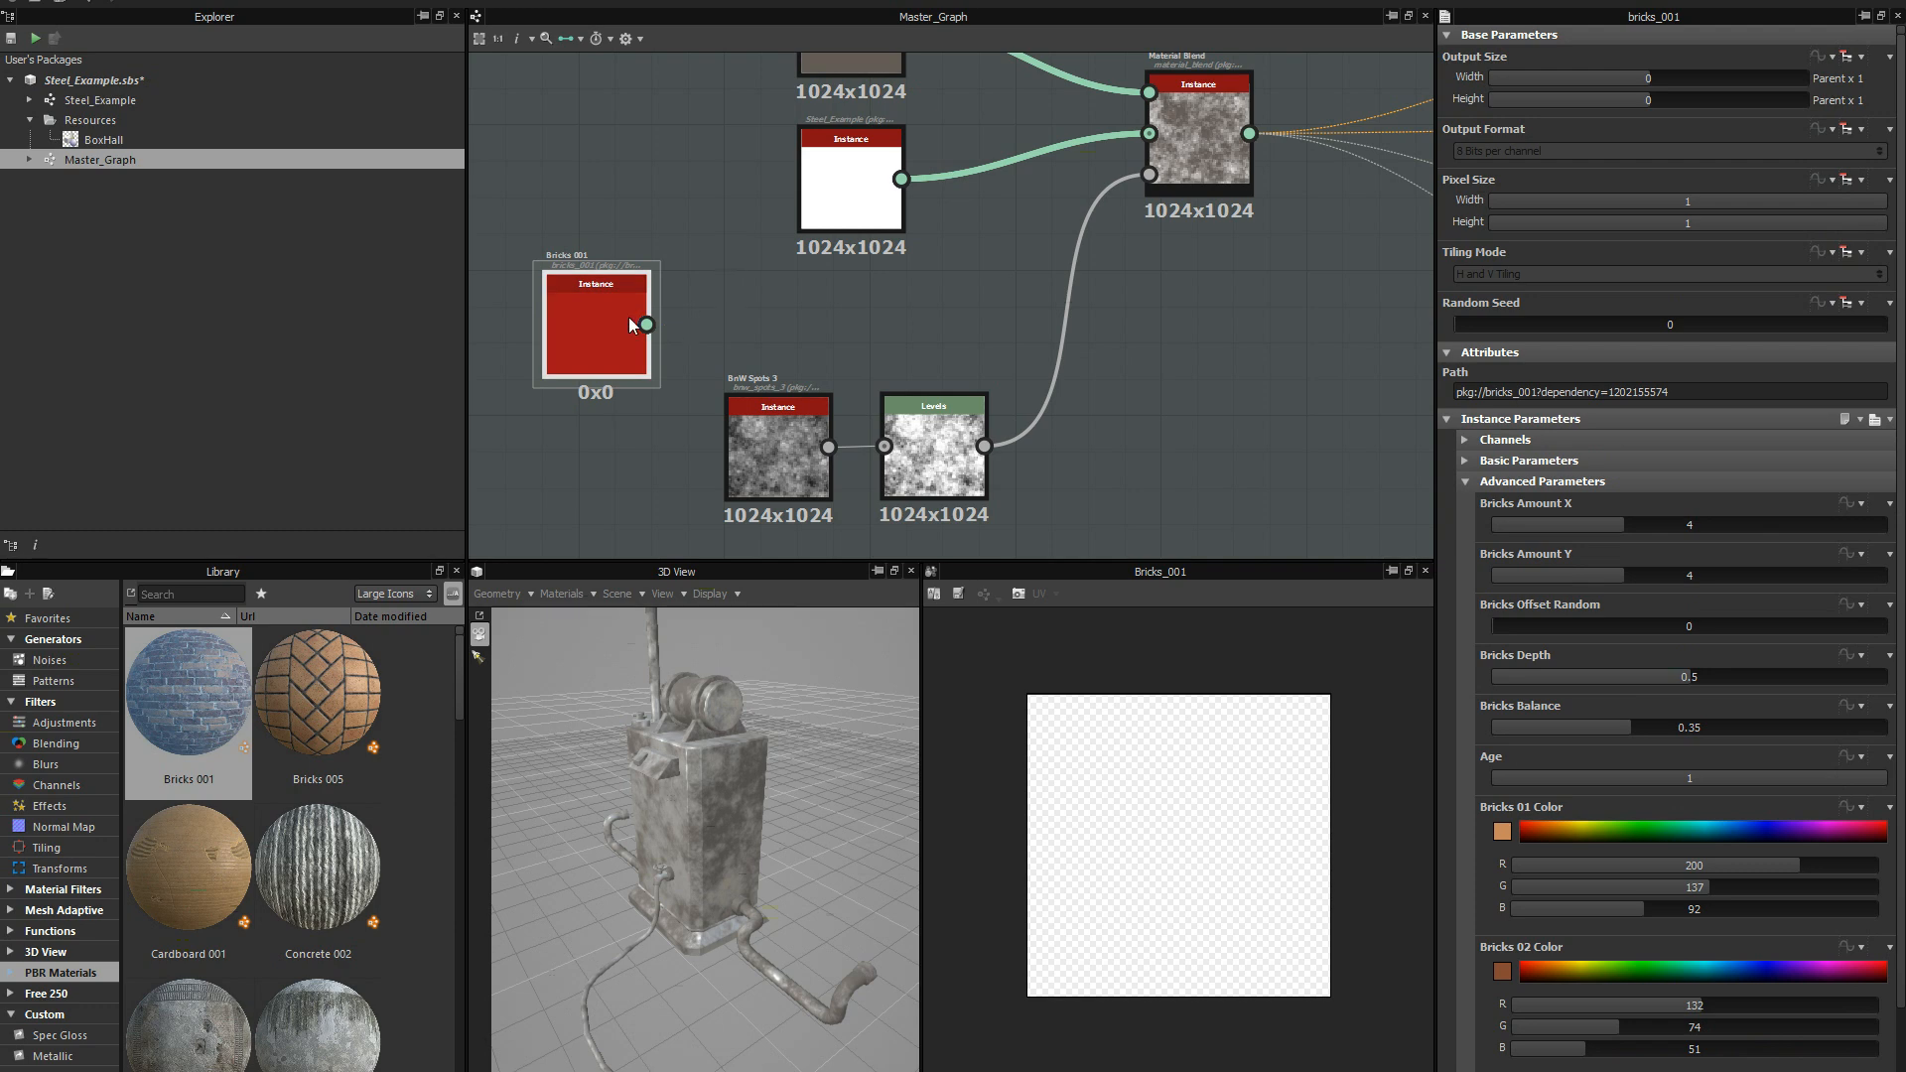
{"action": "left_click_drag", "start_coordinate": [627, 295], "coordinate": [644, 222]}
{"action": "scroll", "coordinate": [742, 260], "scroll_direction": "down", "scroll_amount": 1}
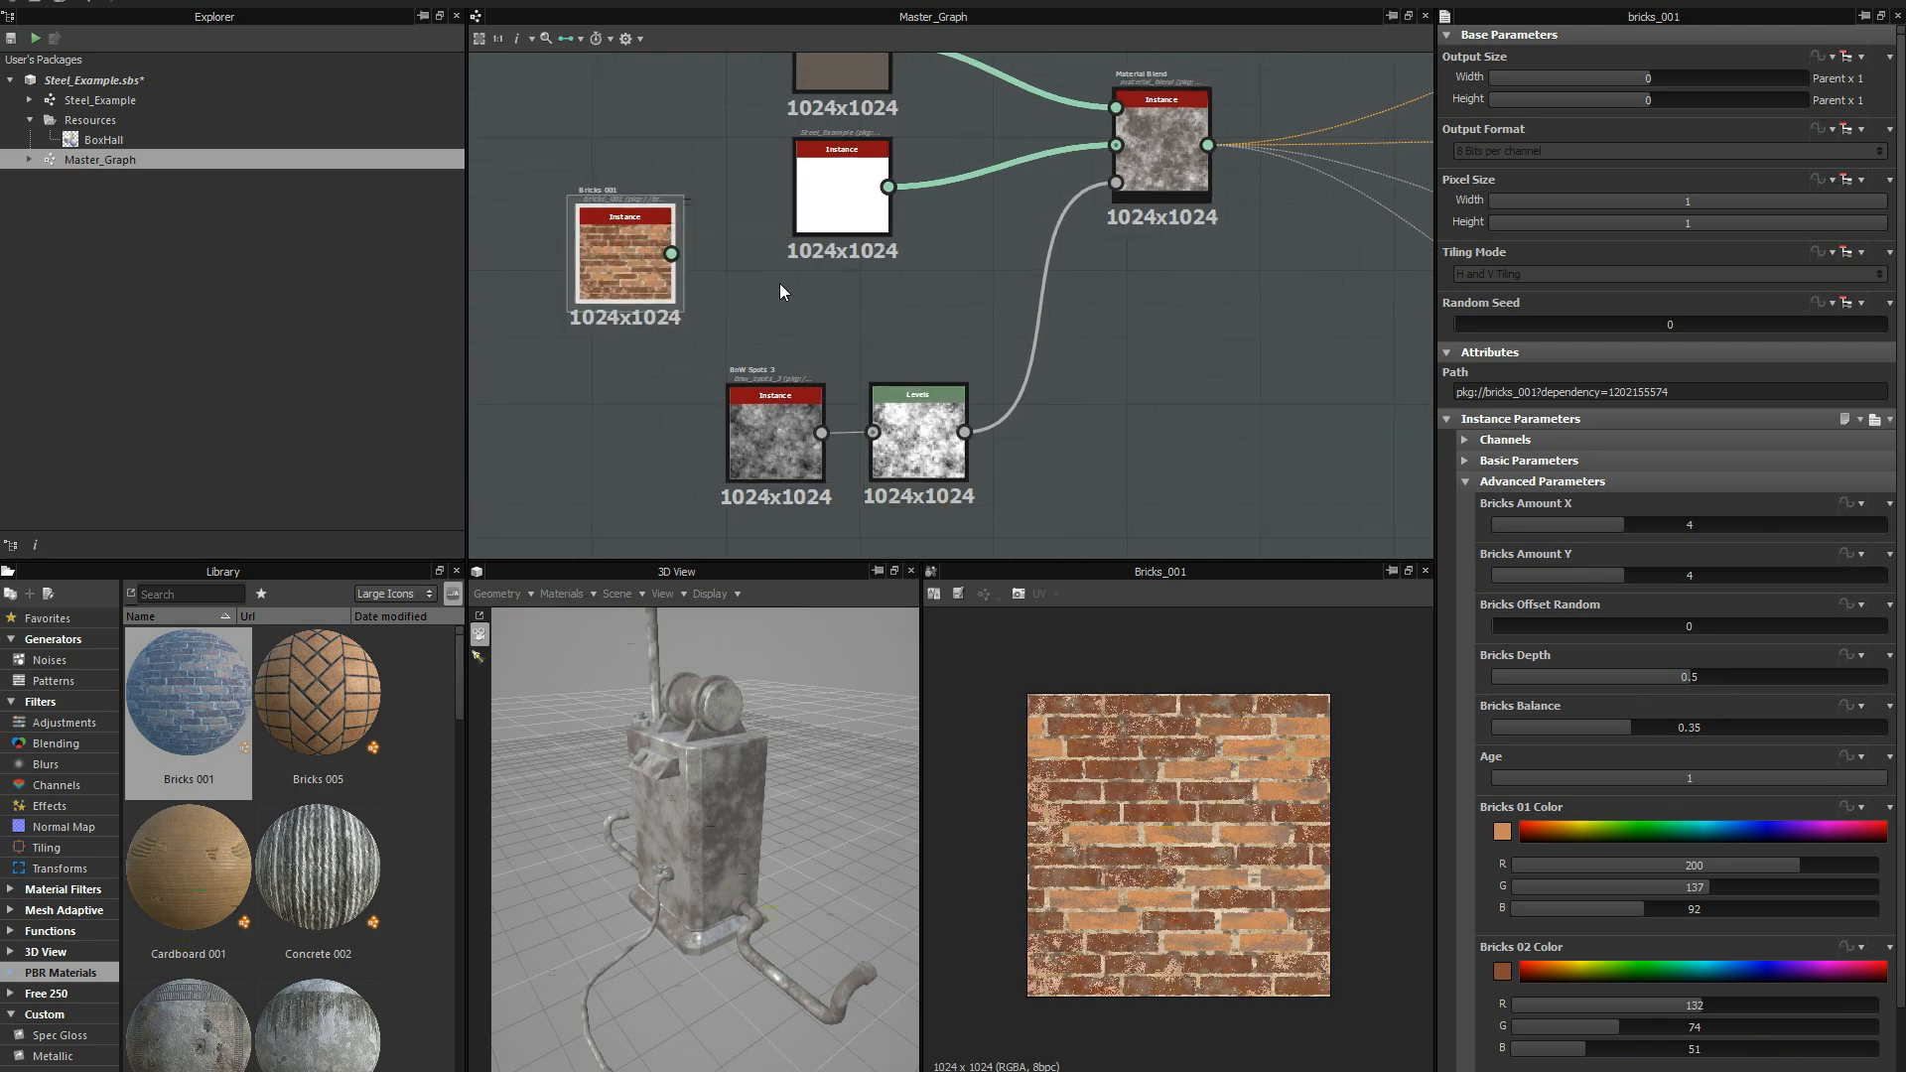
{"action": "scroll", "coordinate": [746, 288], "scroll_direction": "down", "scroll_amount": 5}
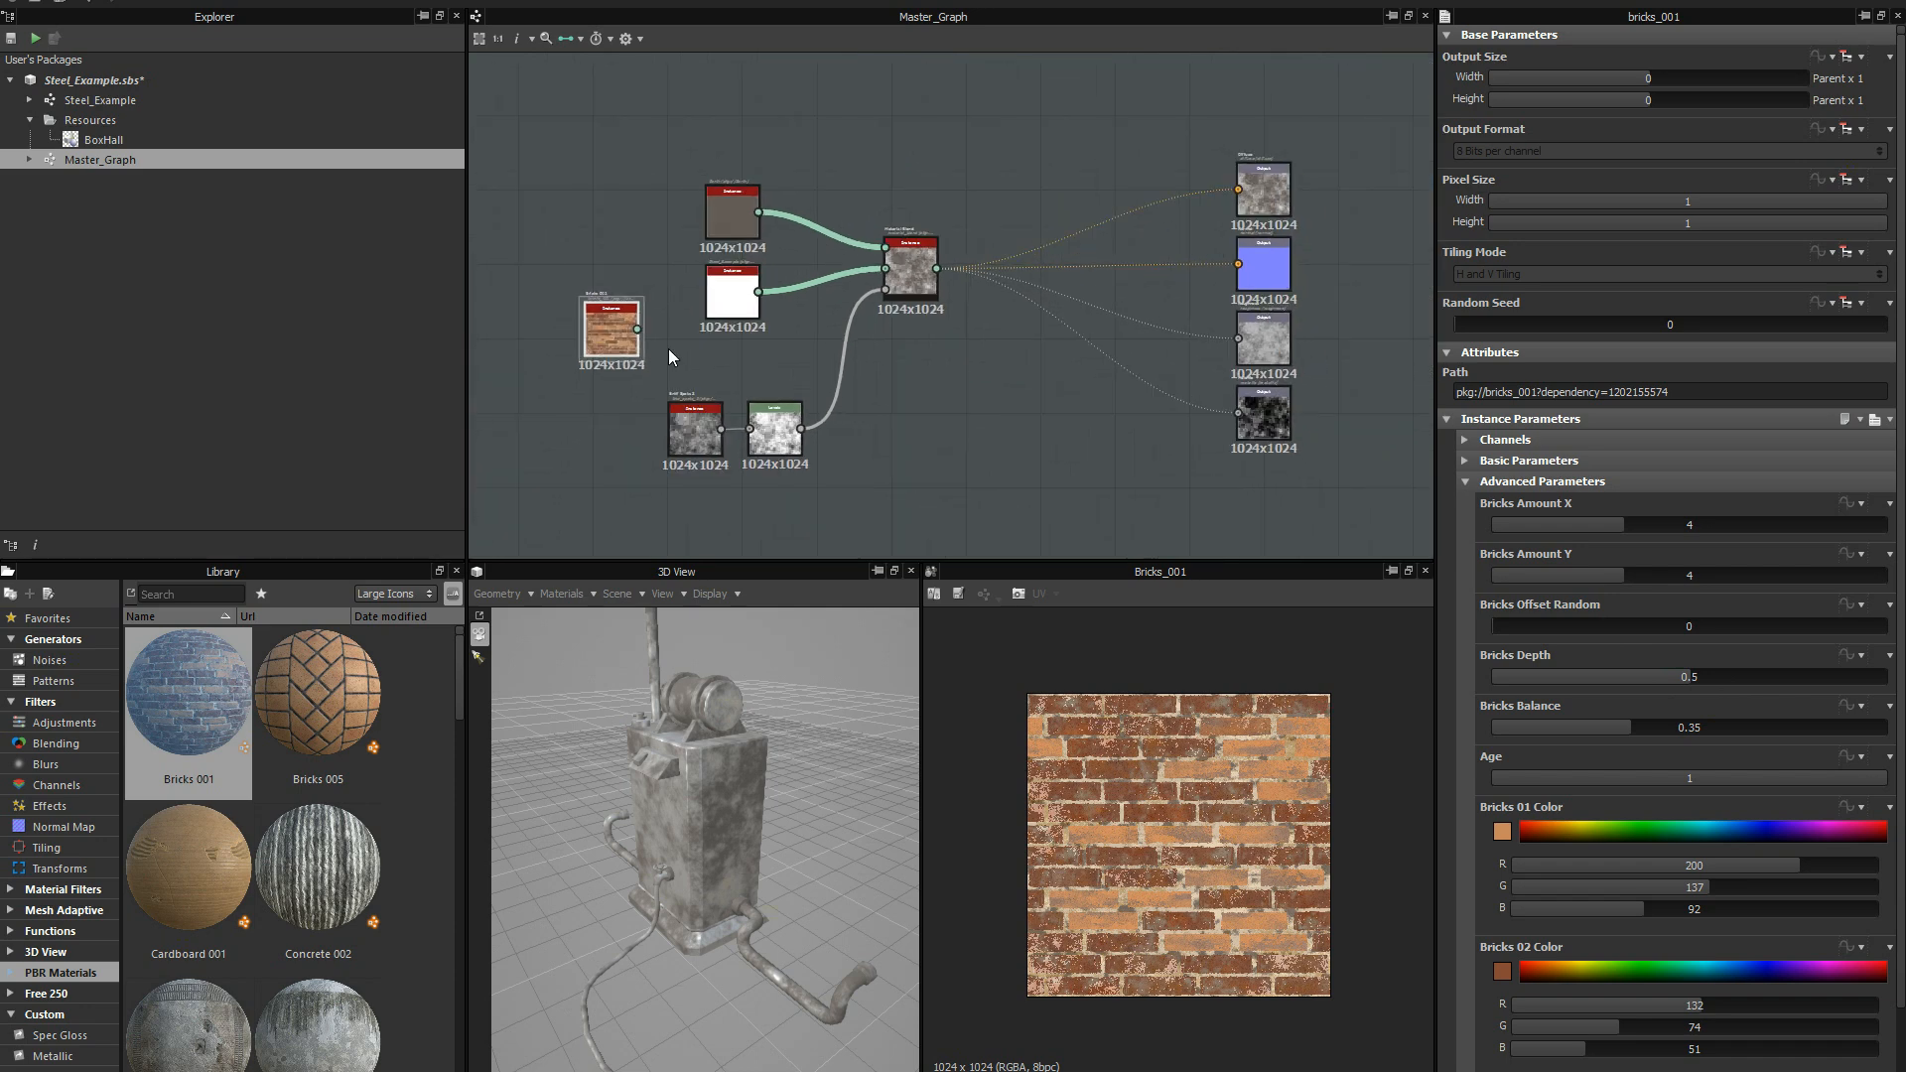
{"action": "middle_click_drag", "start_coordinate": [670, 349], "coordinate": [669, 357]}
Connect Bricks 001 to the Material Blend's first material input in place of Earth, space out both nodes, and inspect the model.
{"action": "left_click_drag", "start_coordinate": [617, 296], "coordinate": [884, 255]}
{"action": "scroll", "coordinate": [753, 879], "scroll_direction": "up", "scroll_amount": 5}
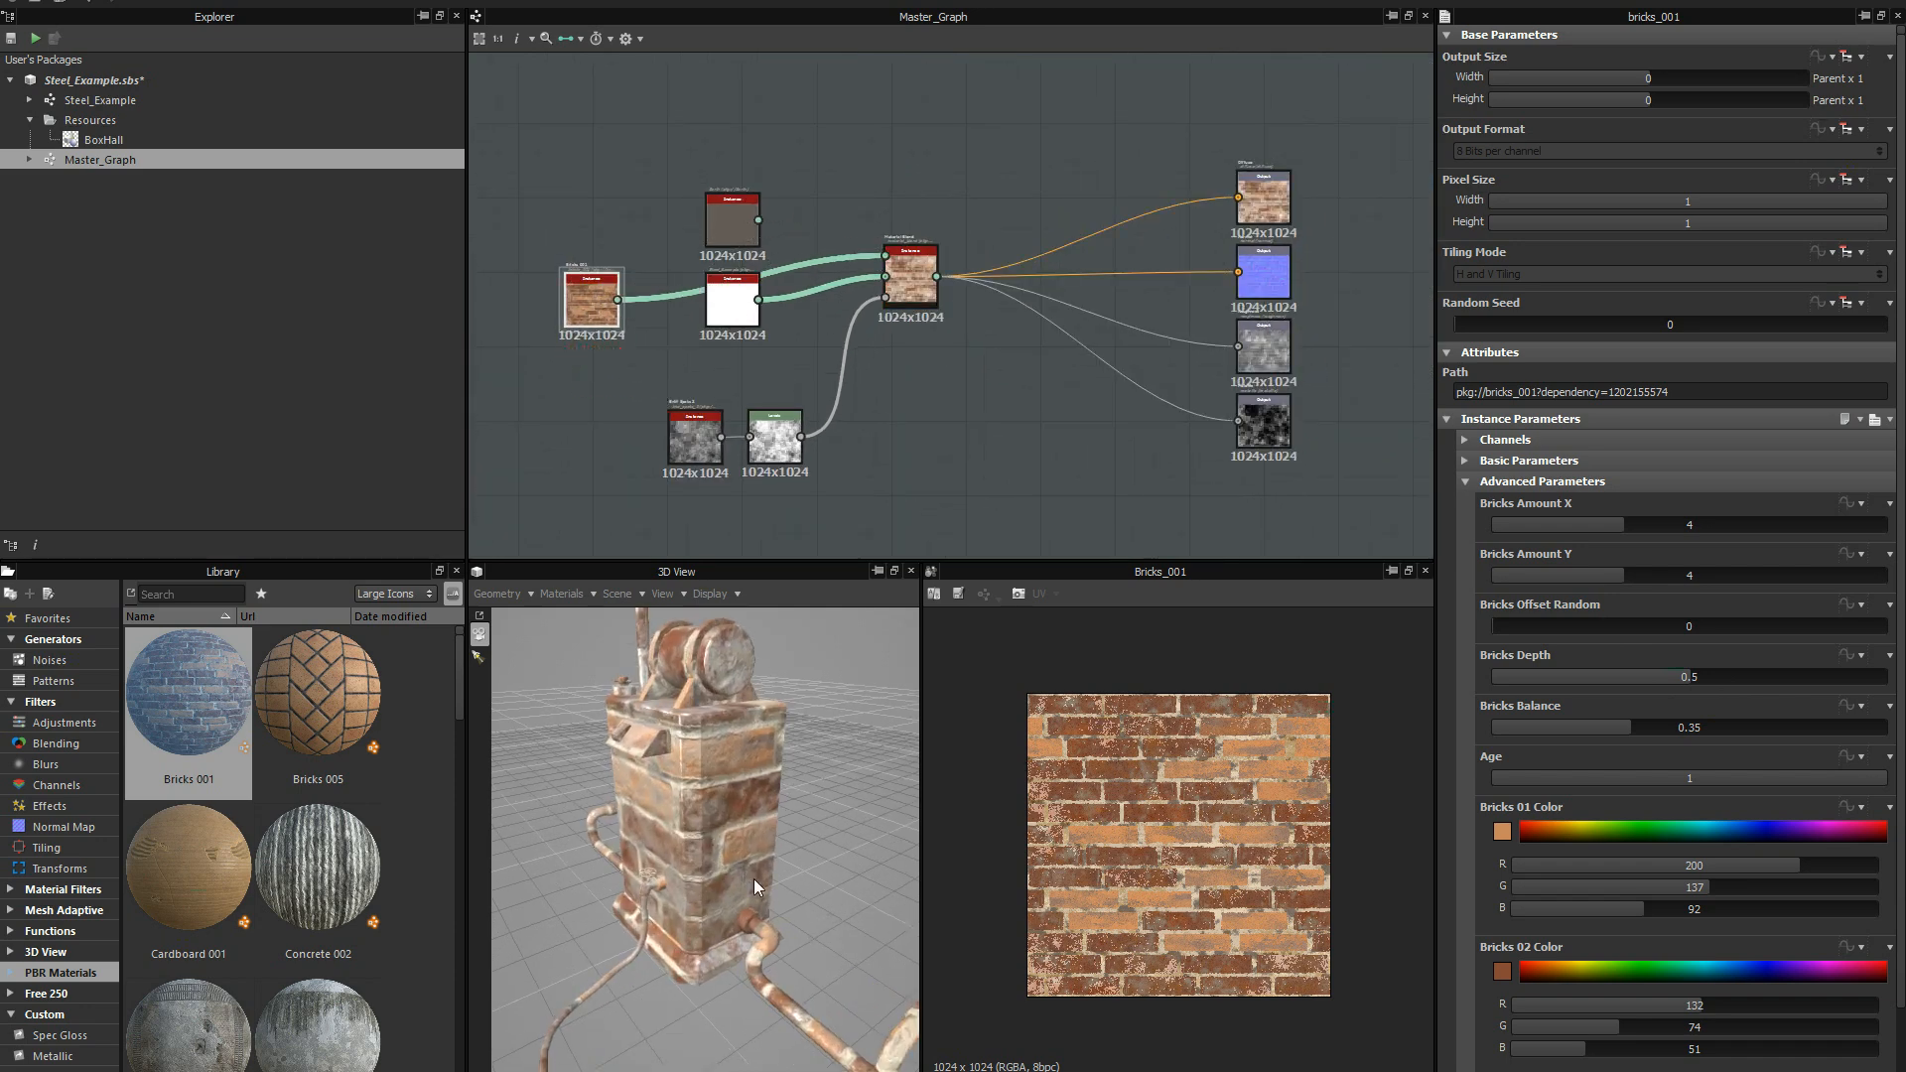
{"action": "left_click_drag", "start_coordinate": [742, 221], "coordinate": [742, 152]}
{"action": "left_click_drag", "start_coordinate": [581, 301], "coordinate": [619, 208]}
{"action": "right_click_drag", "start_coordinate": [751, 680], "coordinate": [759, 809]}
{"action": "mouse_move", "coordinate": [760, 816]}
{"action": "left_mouse_down"}
{"action": "mouse_move", "coordinate": [731, 874]}
{"action": "mouse_move", "coordinate": [676, 837]}
{"action": "mouse_move", "coordinate": [752, 840]}
{"action": "left_mouse_up"}
Raise the Levels node's white input point to about 90% of the histogram range and inspect the blend on the model.
{"action": "left_click", "coordinate": [775, 437]}
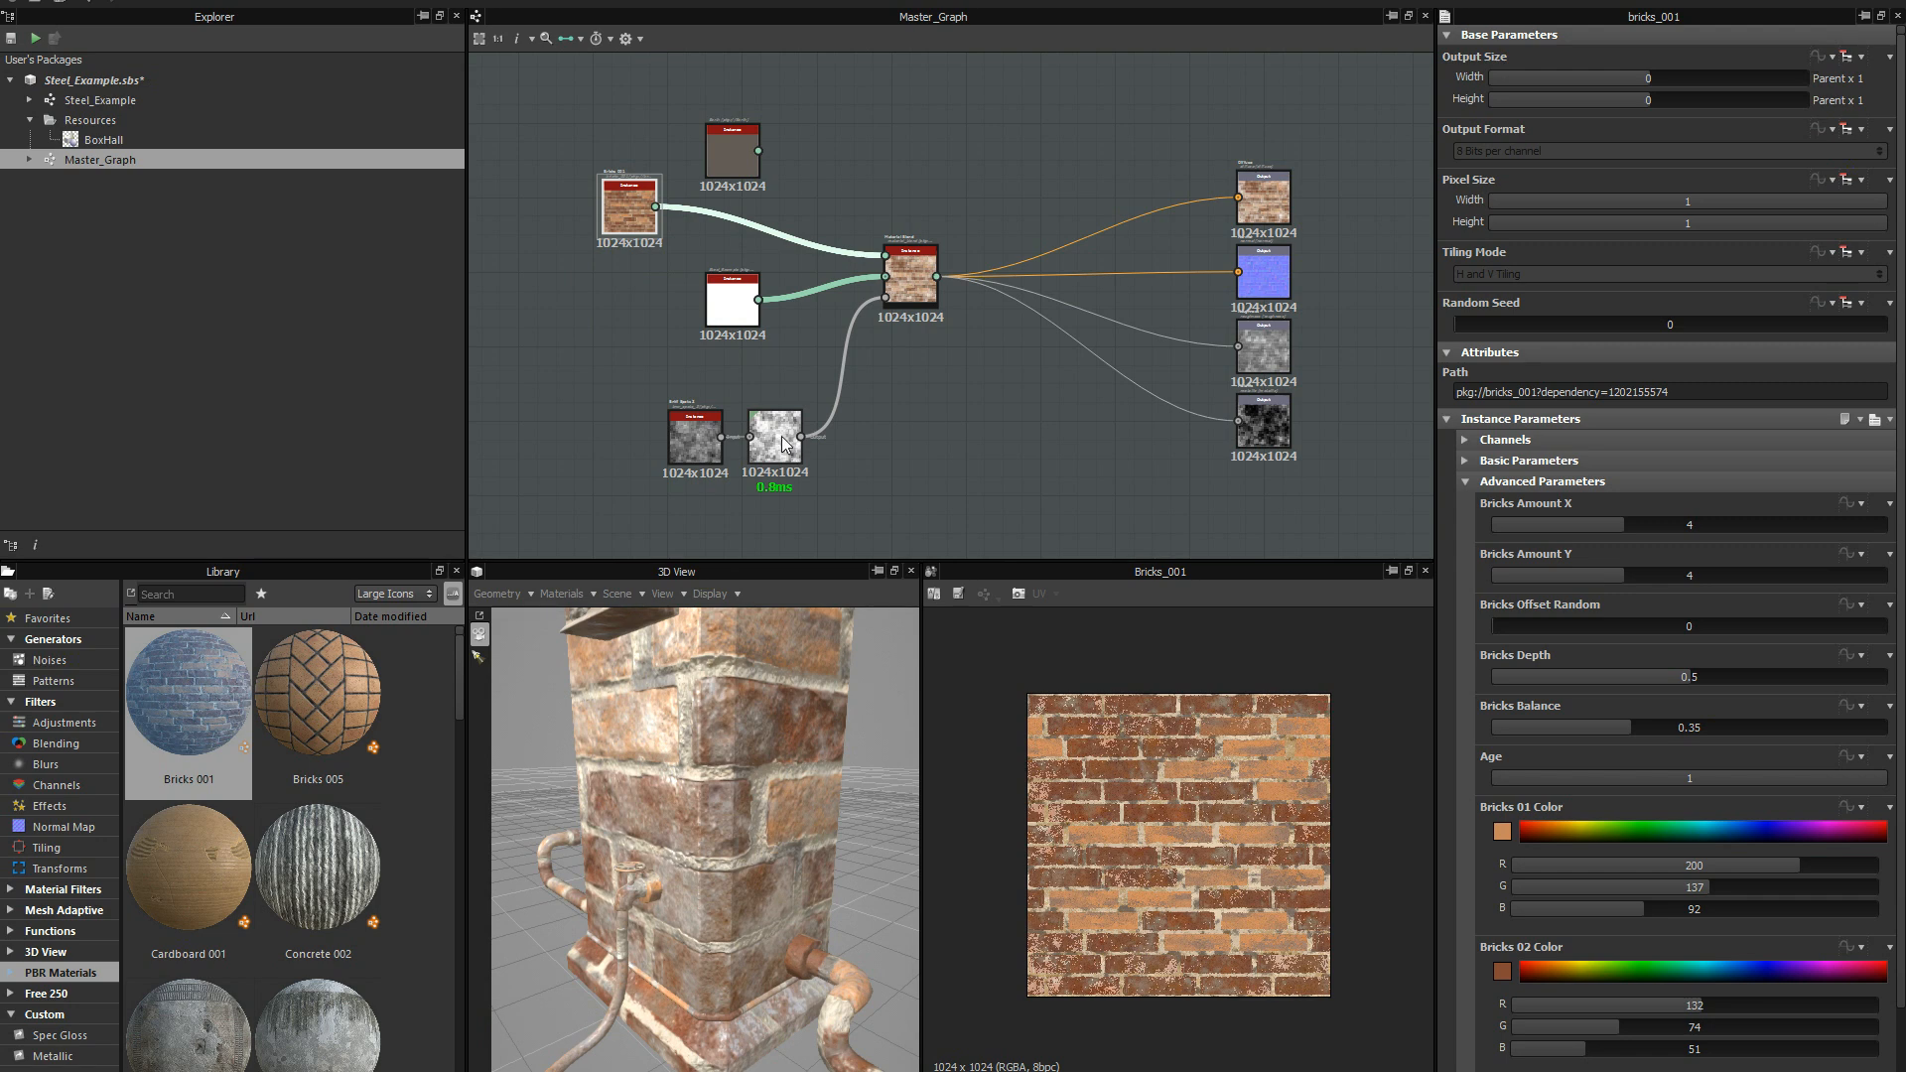
{"action": "left_click_drag", "start_coordinate": [1708, 421], "coordinate": [1831, 425]}
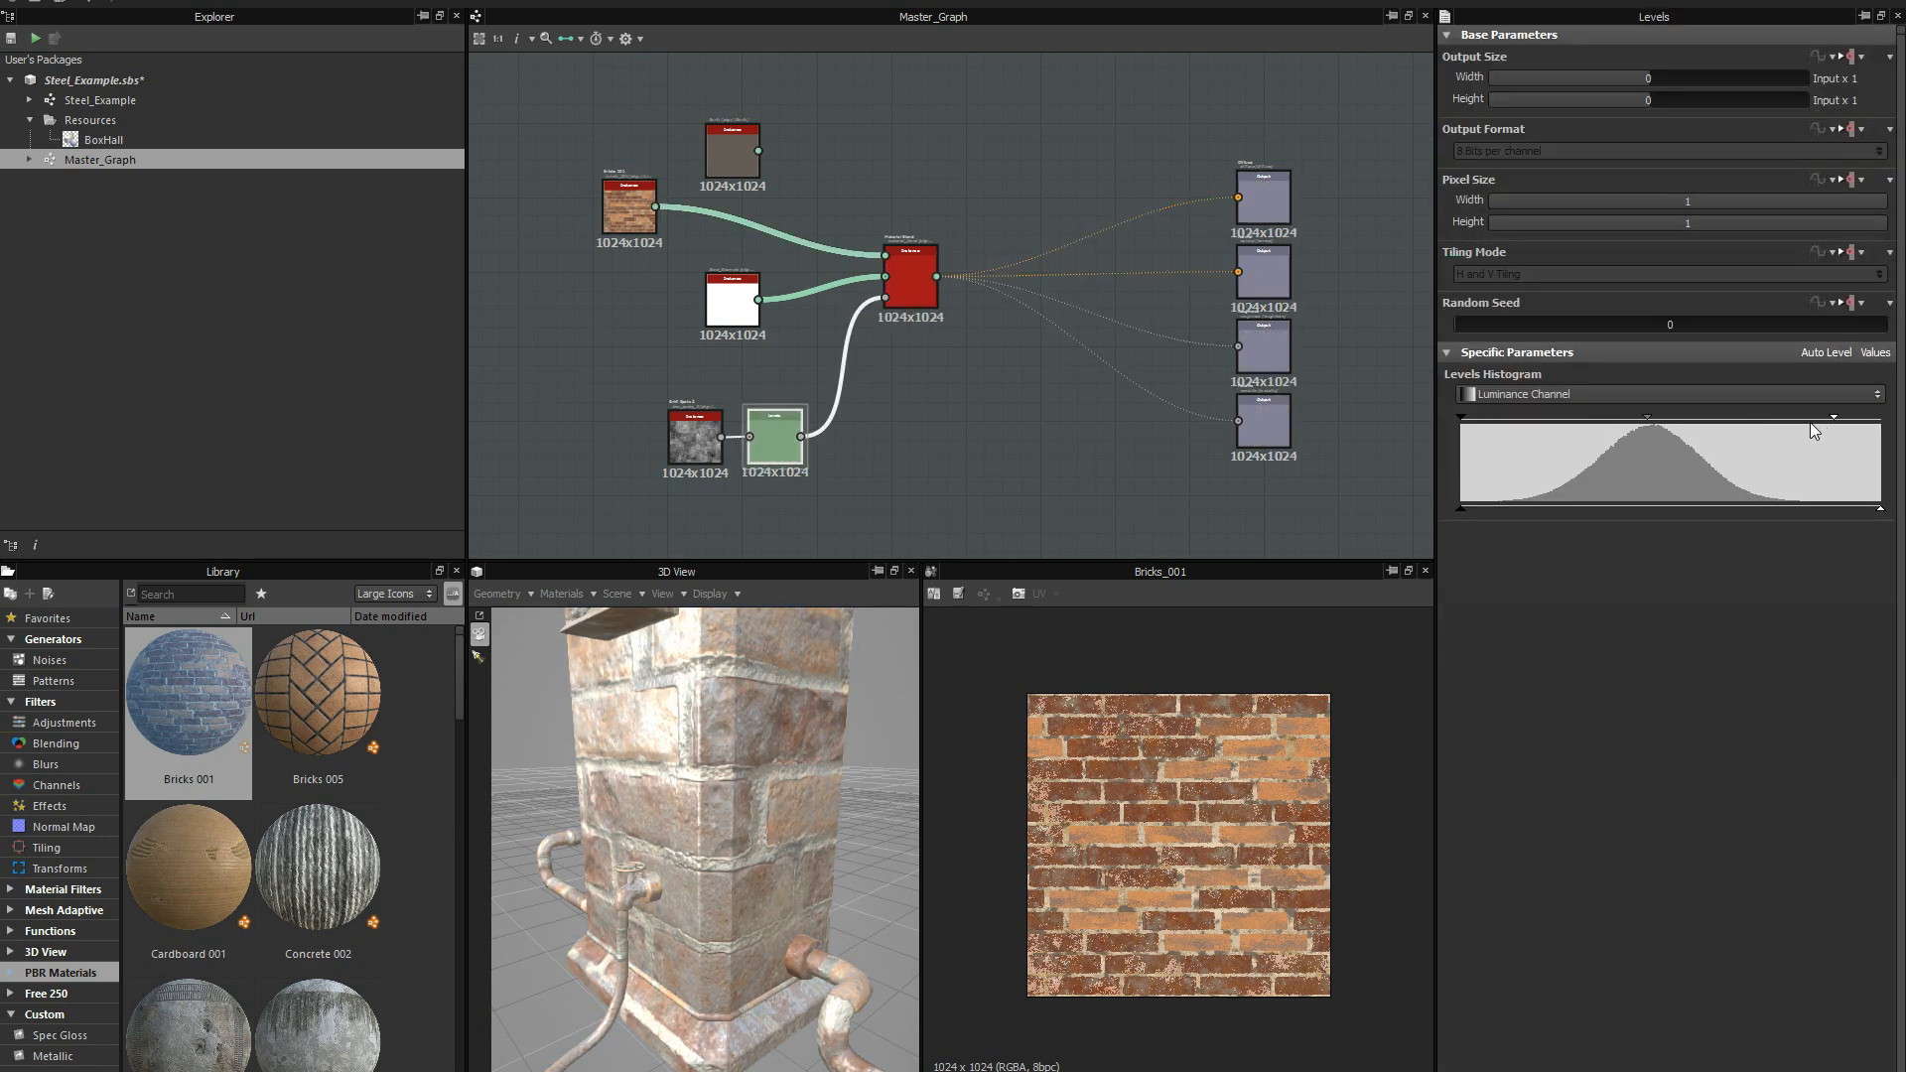
{"action": "left_click_drag", "start_coordinate": [1836, 422], "coordinate": [1845, 421]}
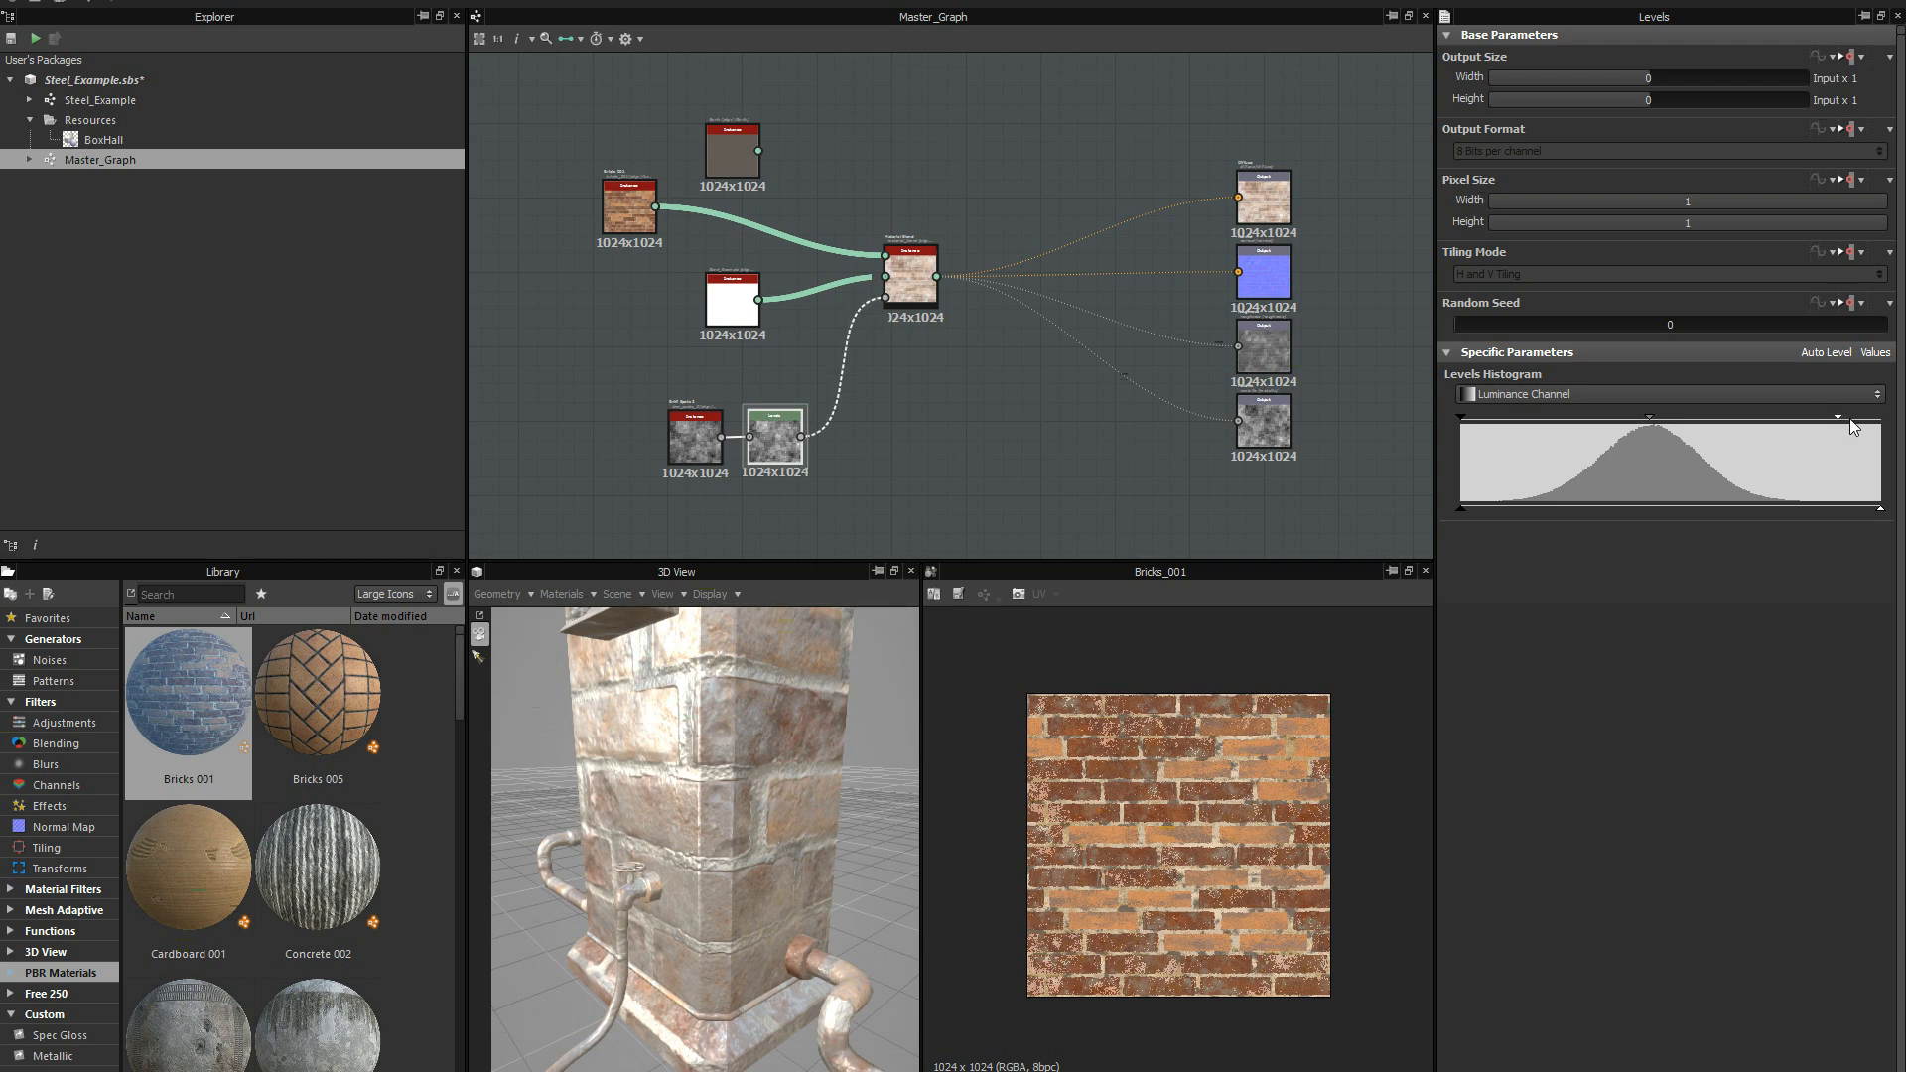
{"action": "left_click_drag", "start_coordinate": [736, 755], "coordinate": [685, 794]}
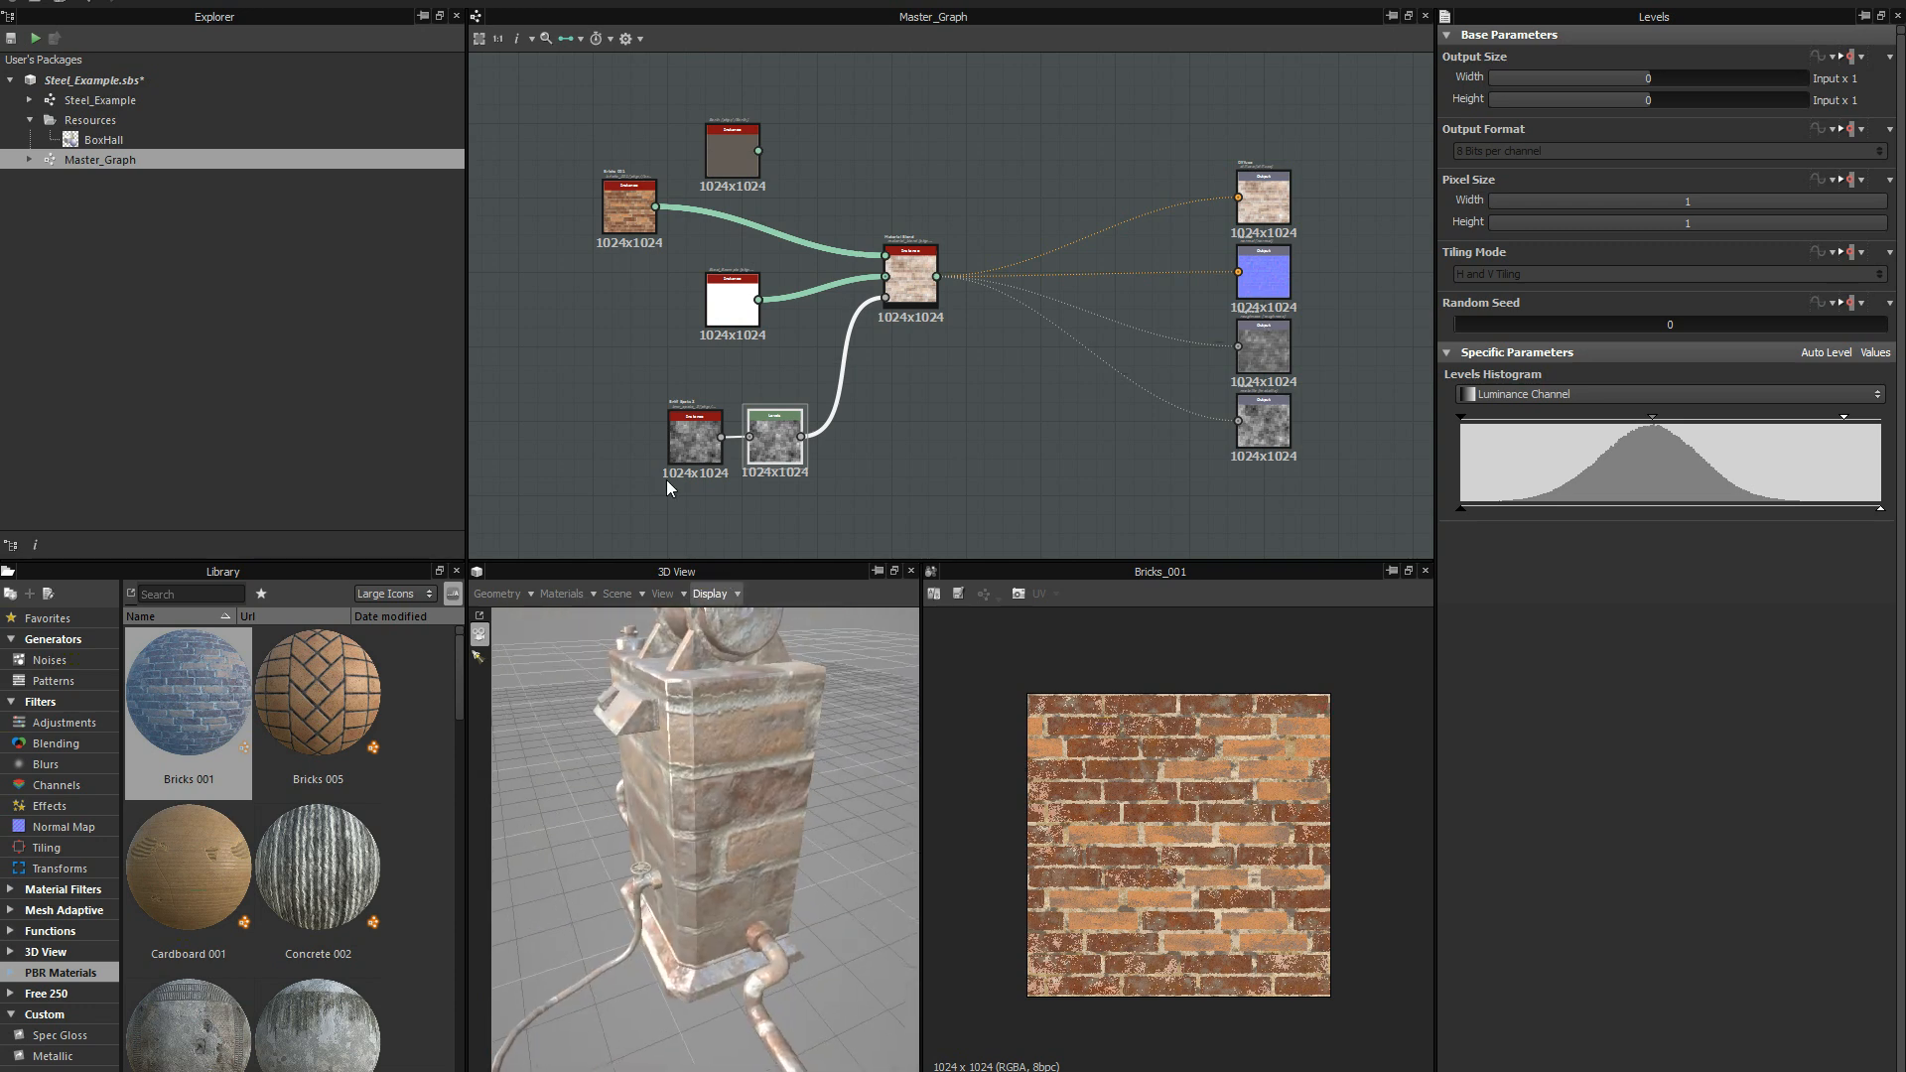
Delete the Bricks 001 instance from Master_Graph.
{"action": "left_click", "coordinate": [623, 199]}
{"action": "key", "text": "Delete"}
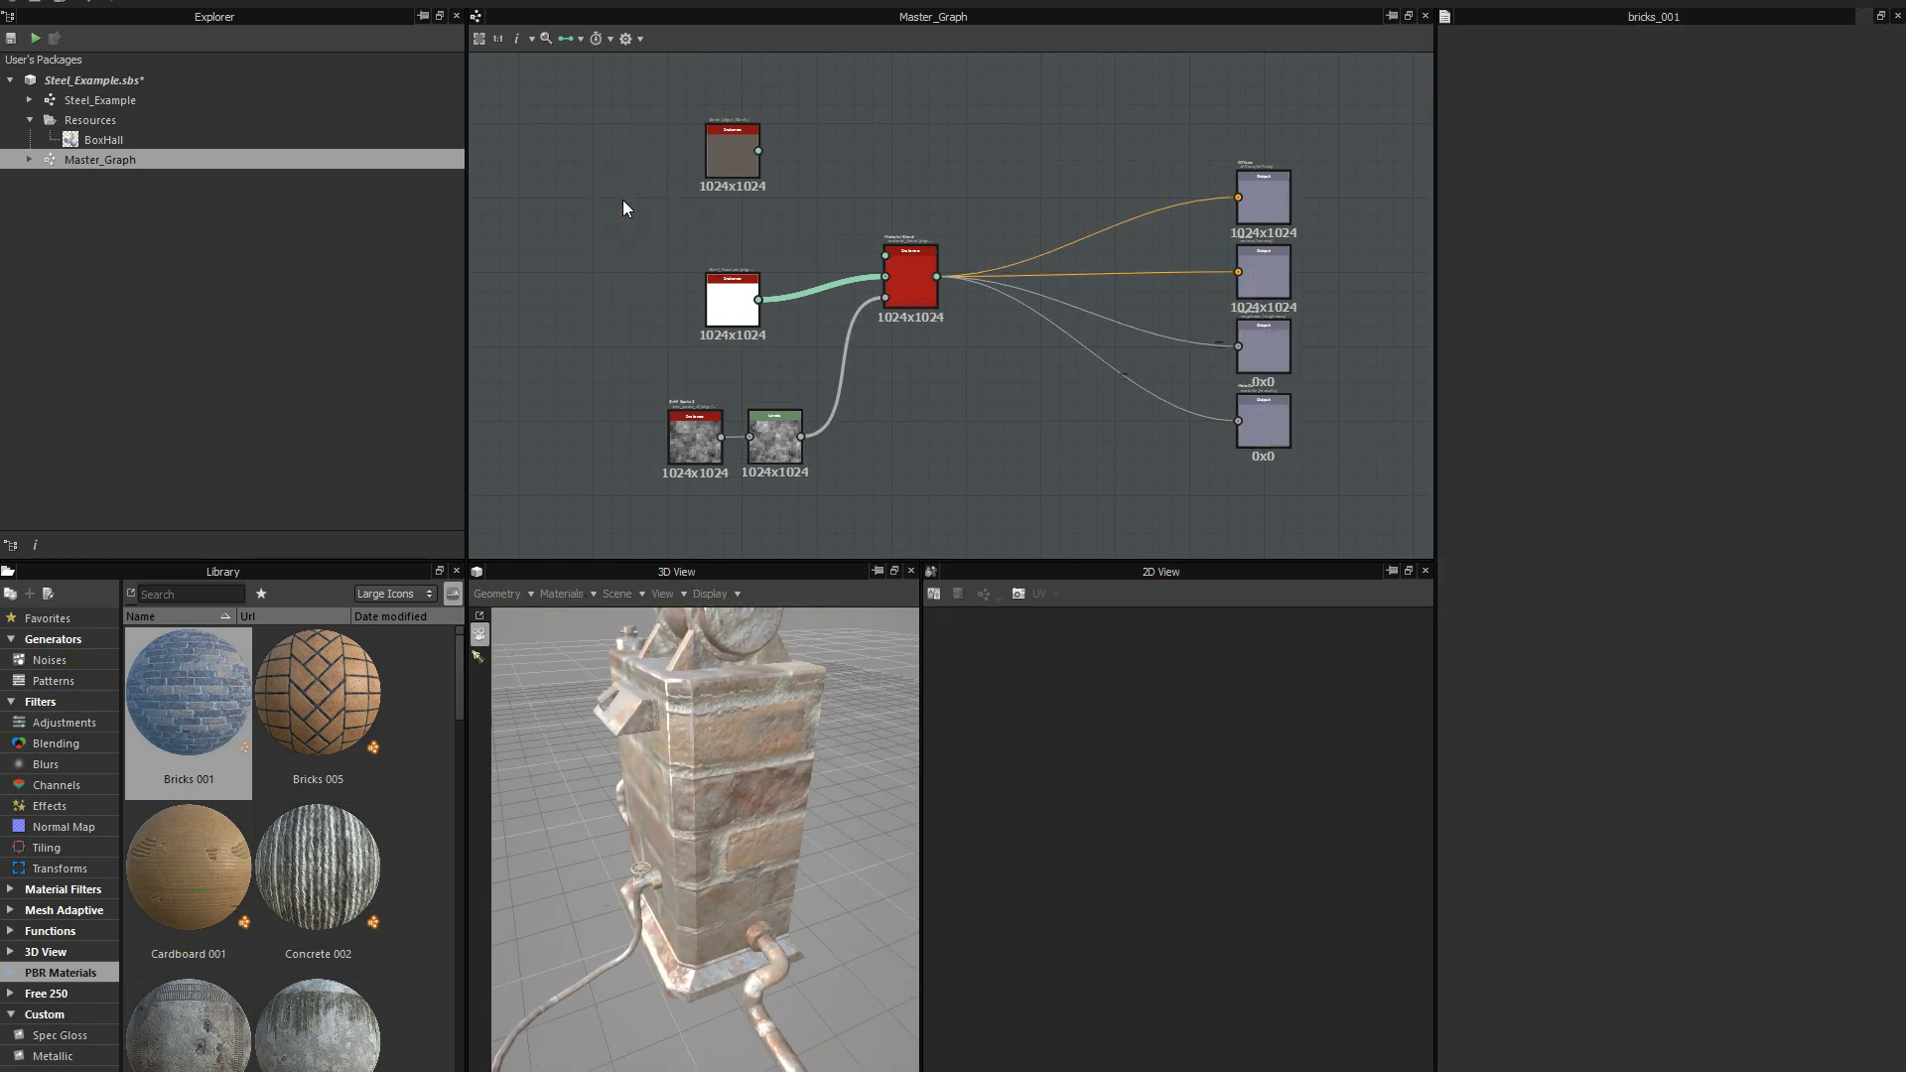
Reconnect the Earth material to the Material Blend's first material input and inspect the blended result.
{"action": "left_click_drag", "start_coordinate": [736, 151], "coordinate": [864, 242]}
{"action": "left_click_drag", "start_coordinate": [702, 196], "coordinate": [886, 255]}
{"action": "middle_click_drag", "start_coordinate": [820, 293], "coordinate": [792, 227]}
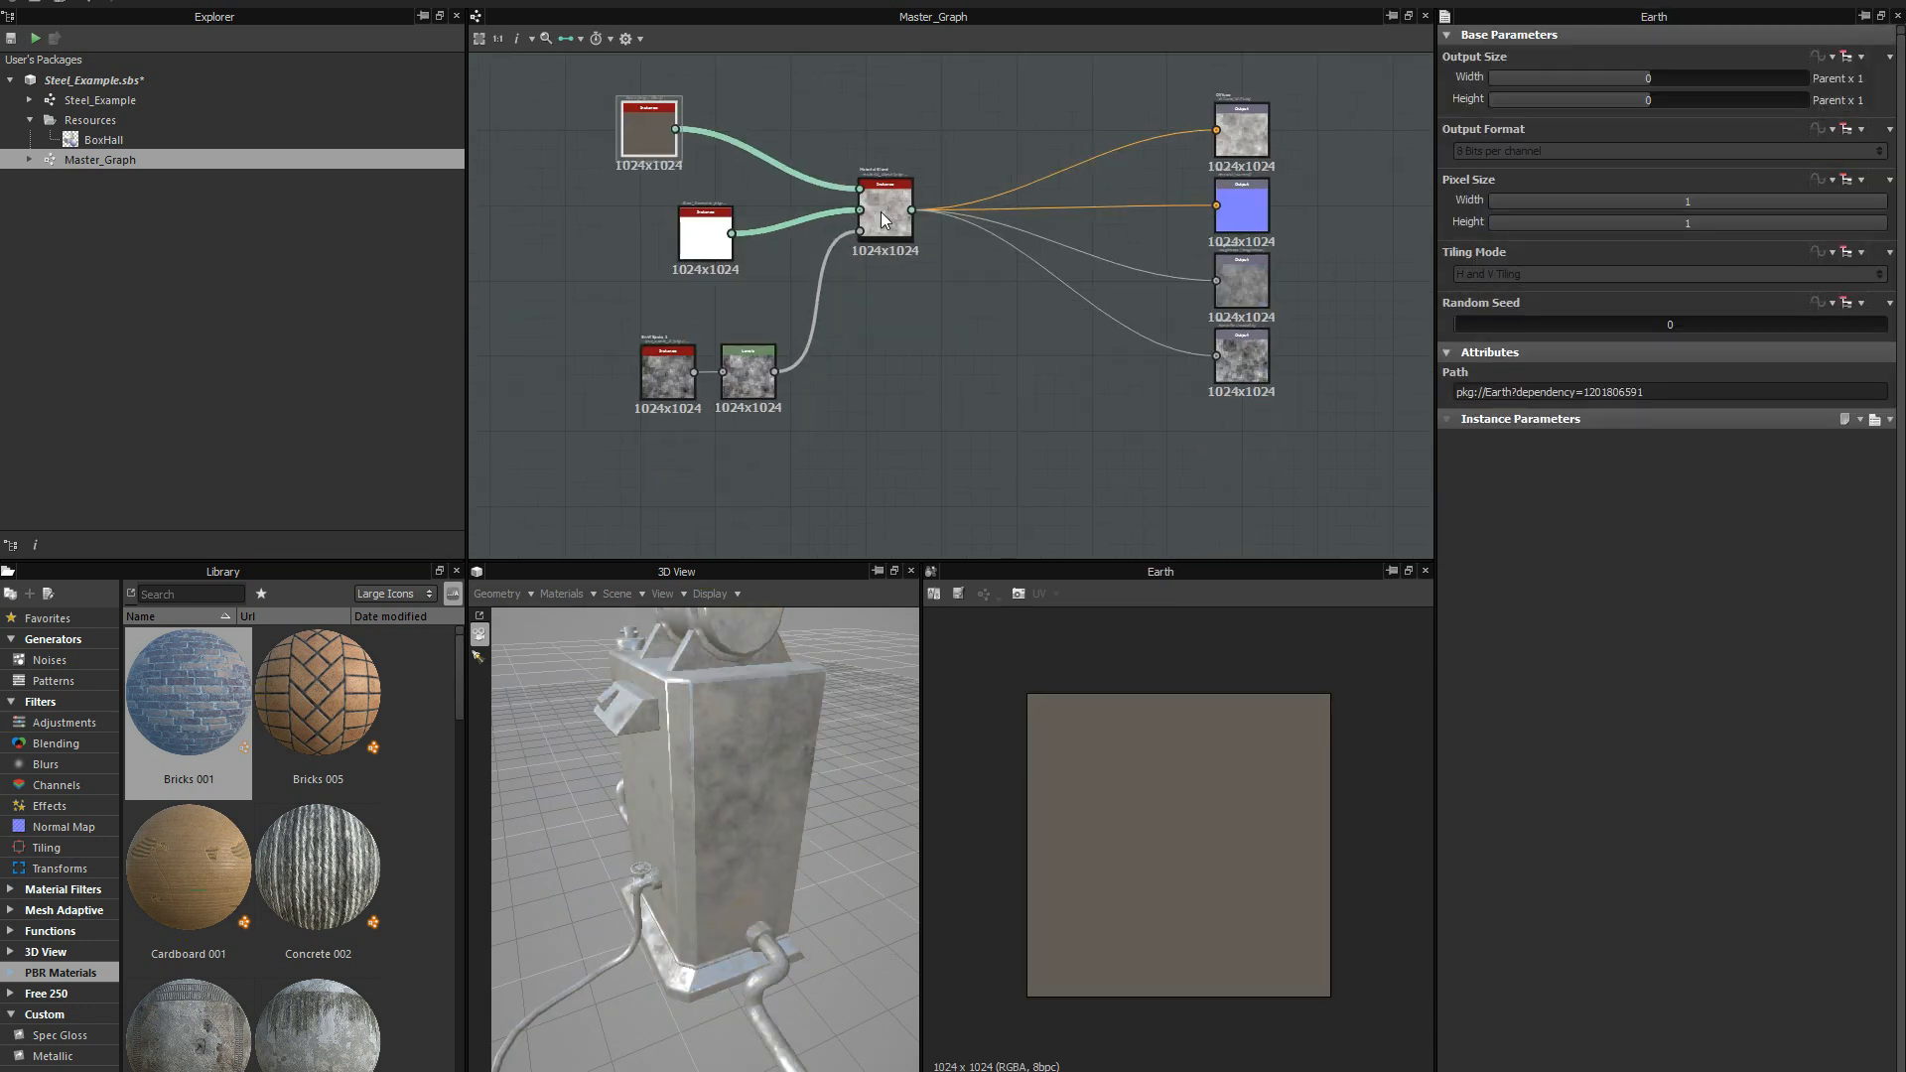
{"action": "scroll", "coordinate": [814, 298], "scroll_direction": "up", "scroll_amount": 3}
{"action": "scroll", "coordinate": [894, 286], "scroll_direction": "down", "scroll_amount": 2}
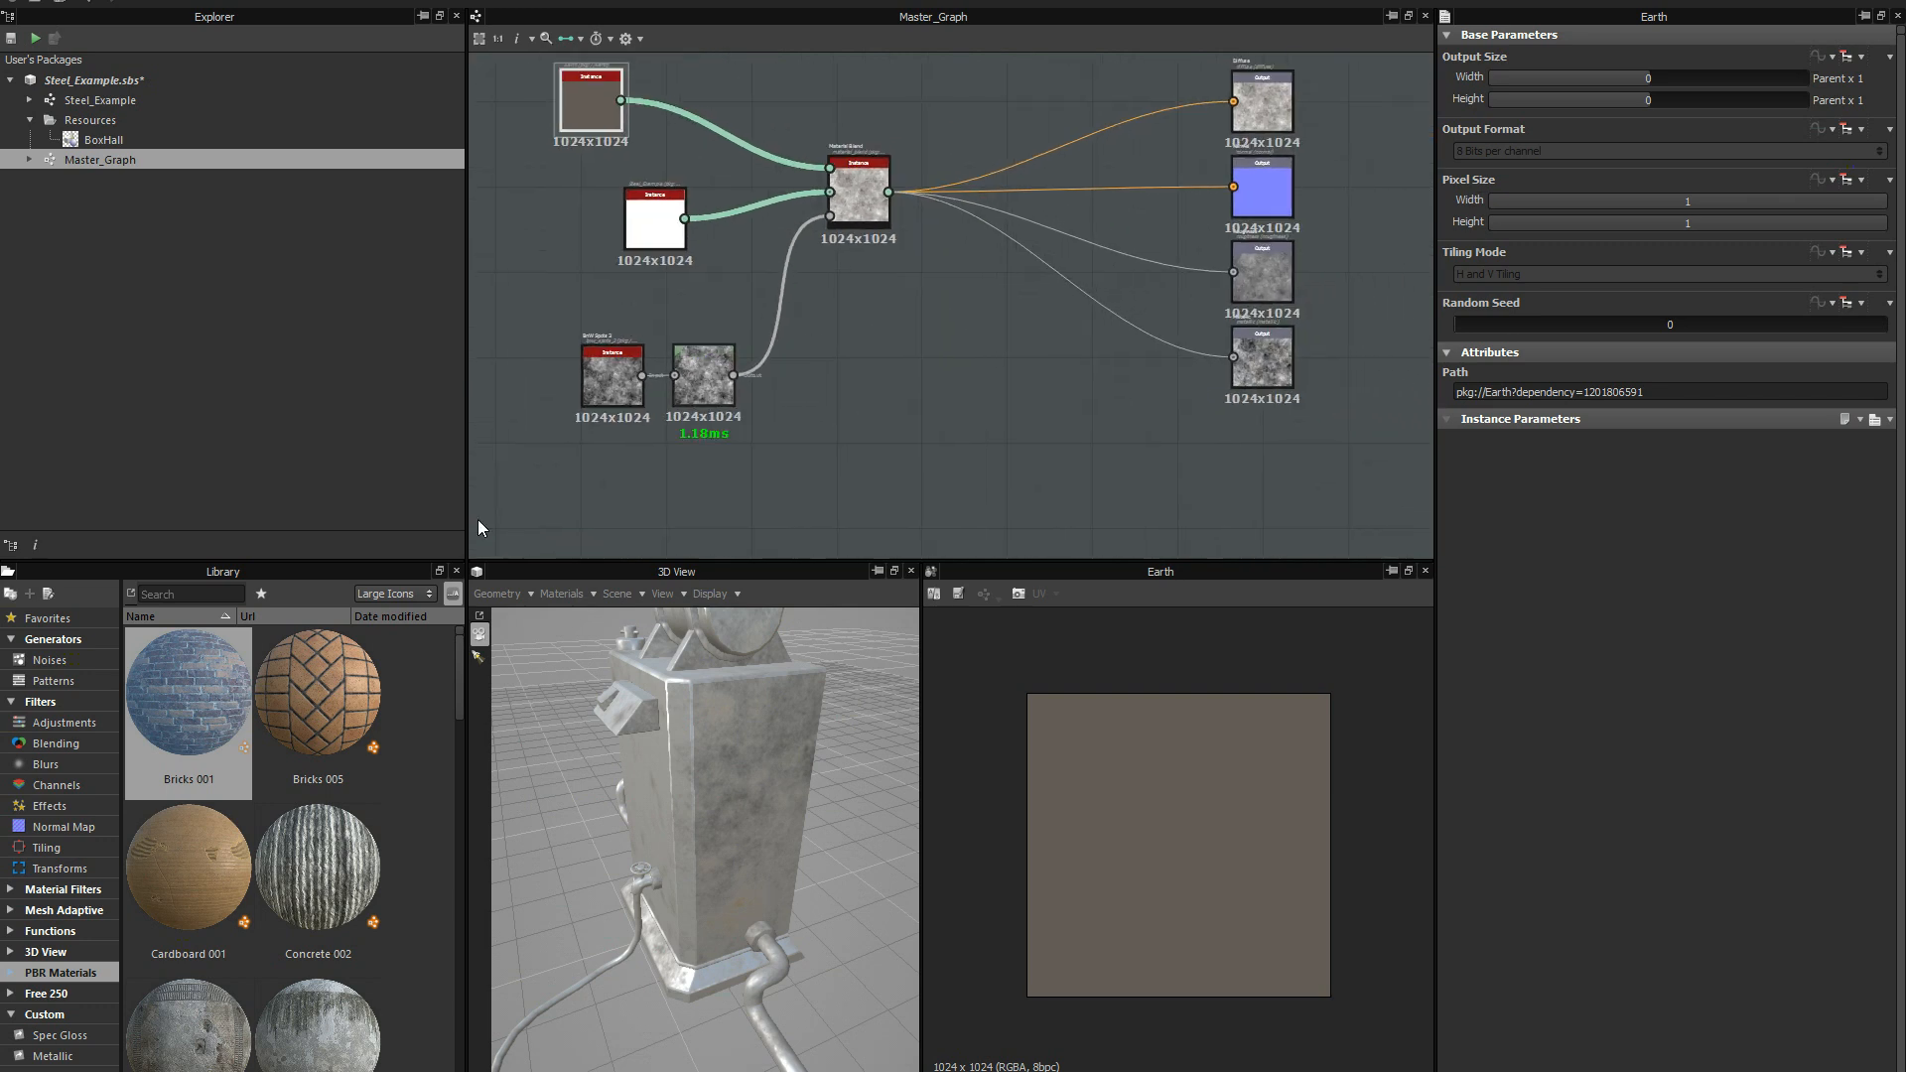
{"action": "left_click", "coordinate": [87, 889]}
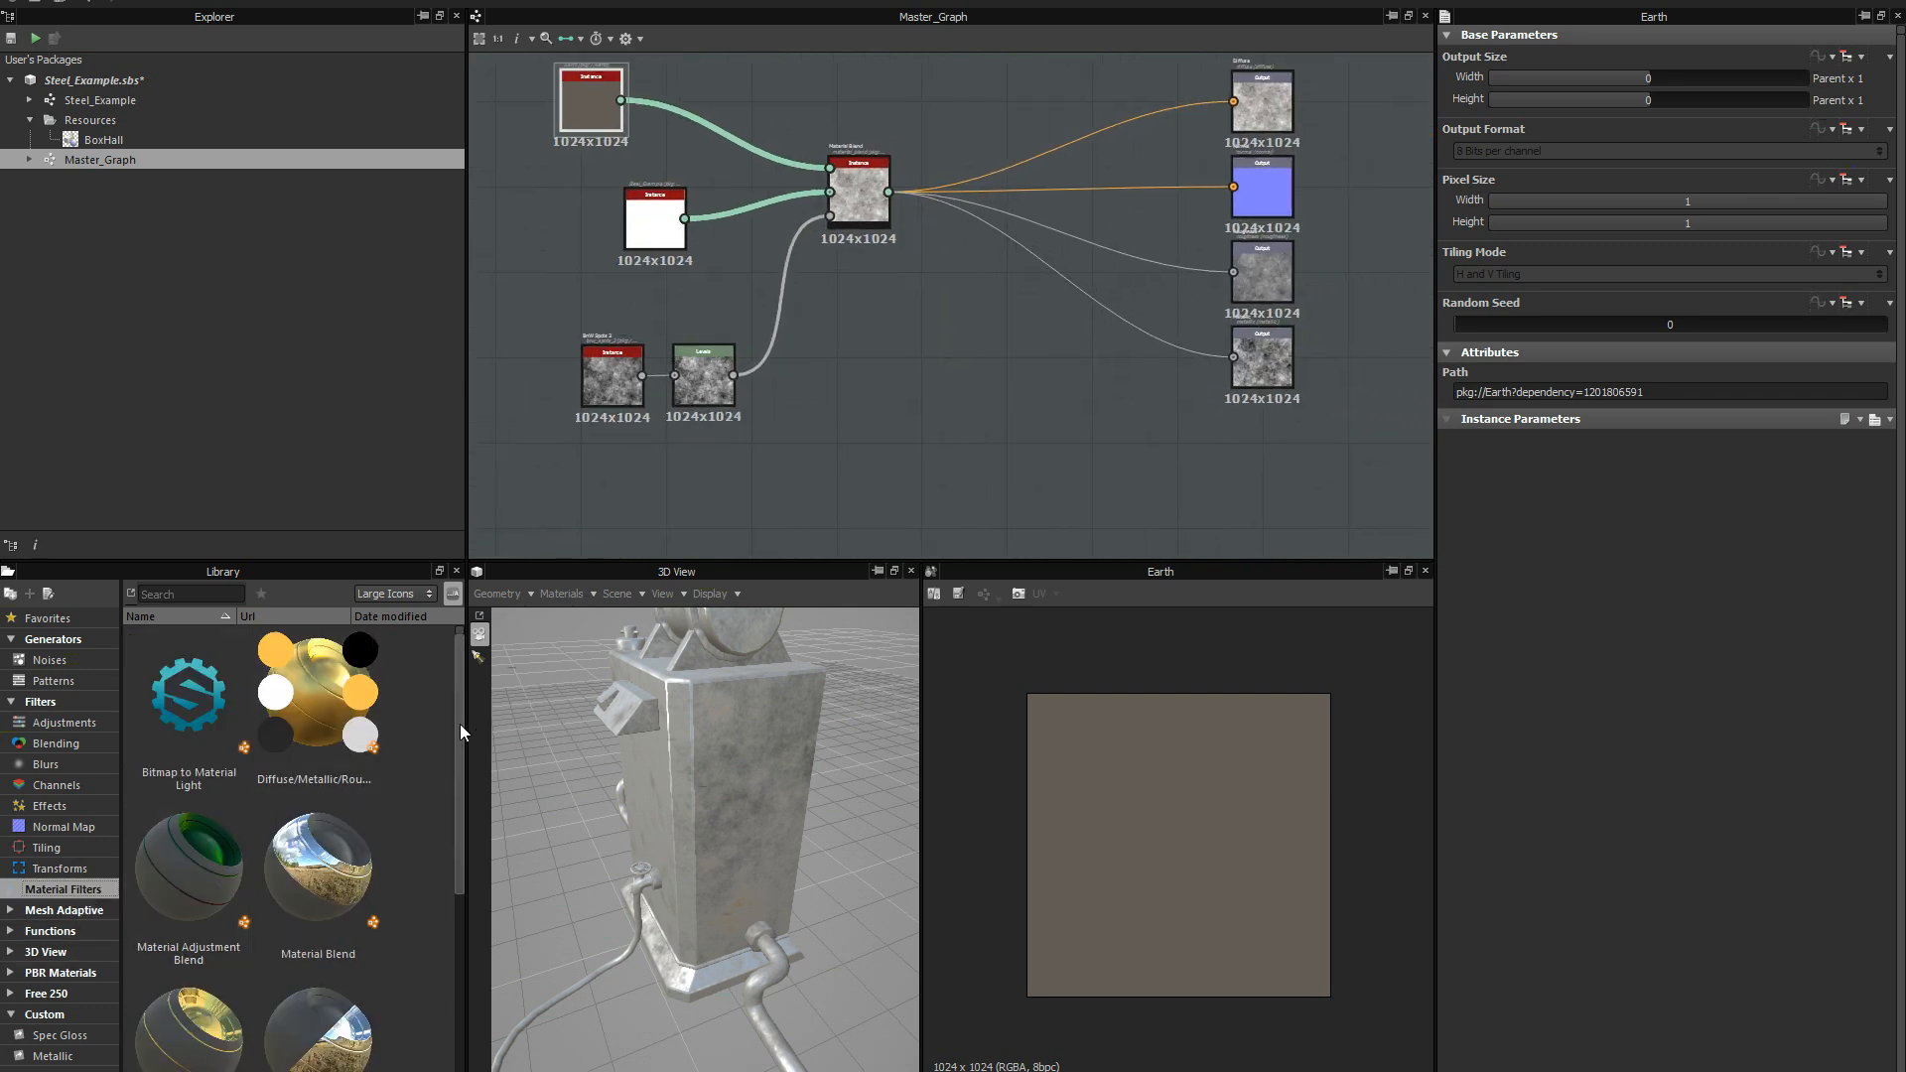
{"action": "left_click_drag", "start_coordinate": [461, 723], "coordinate": [439, 837]}
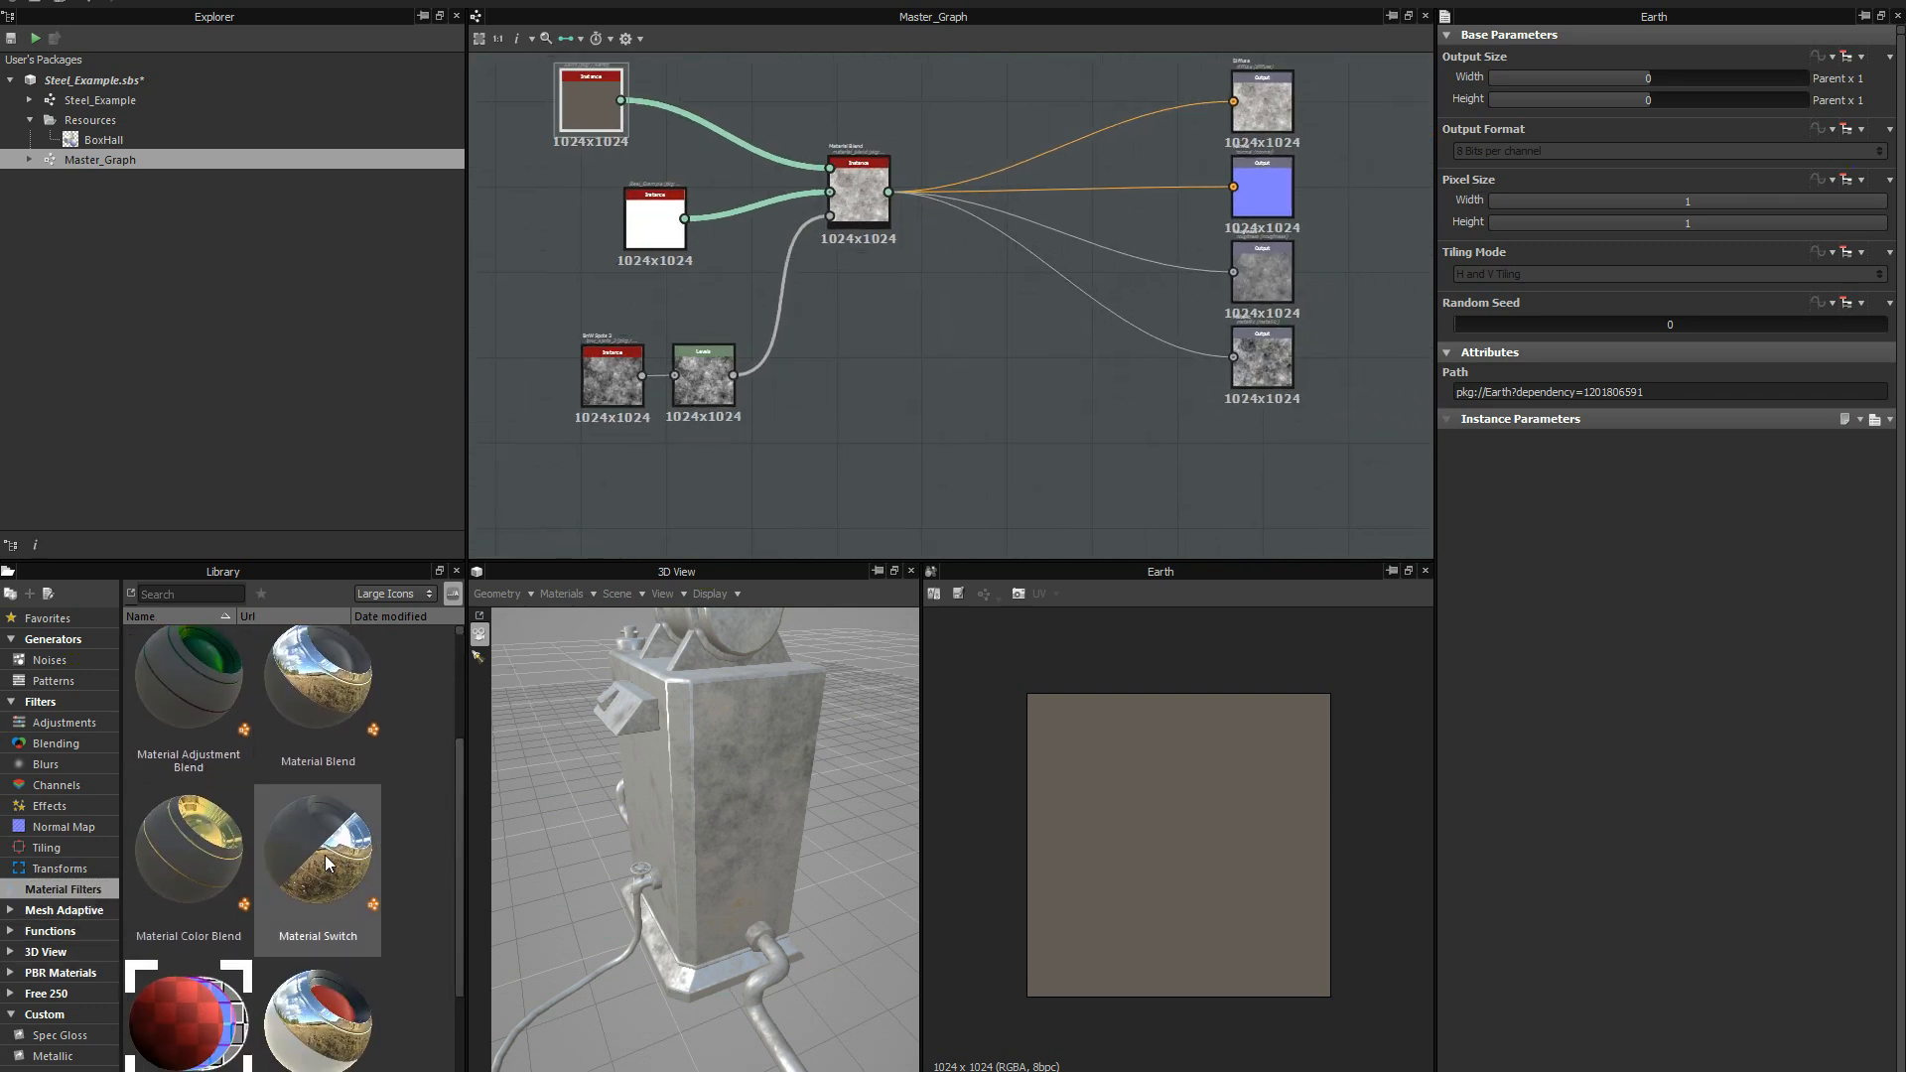
{"action": "left_click_drag", "start_coordinate": [203, 866], "coordinate": [904, 385]}
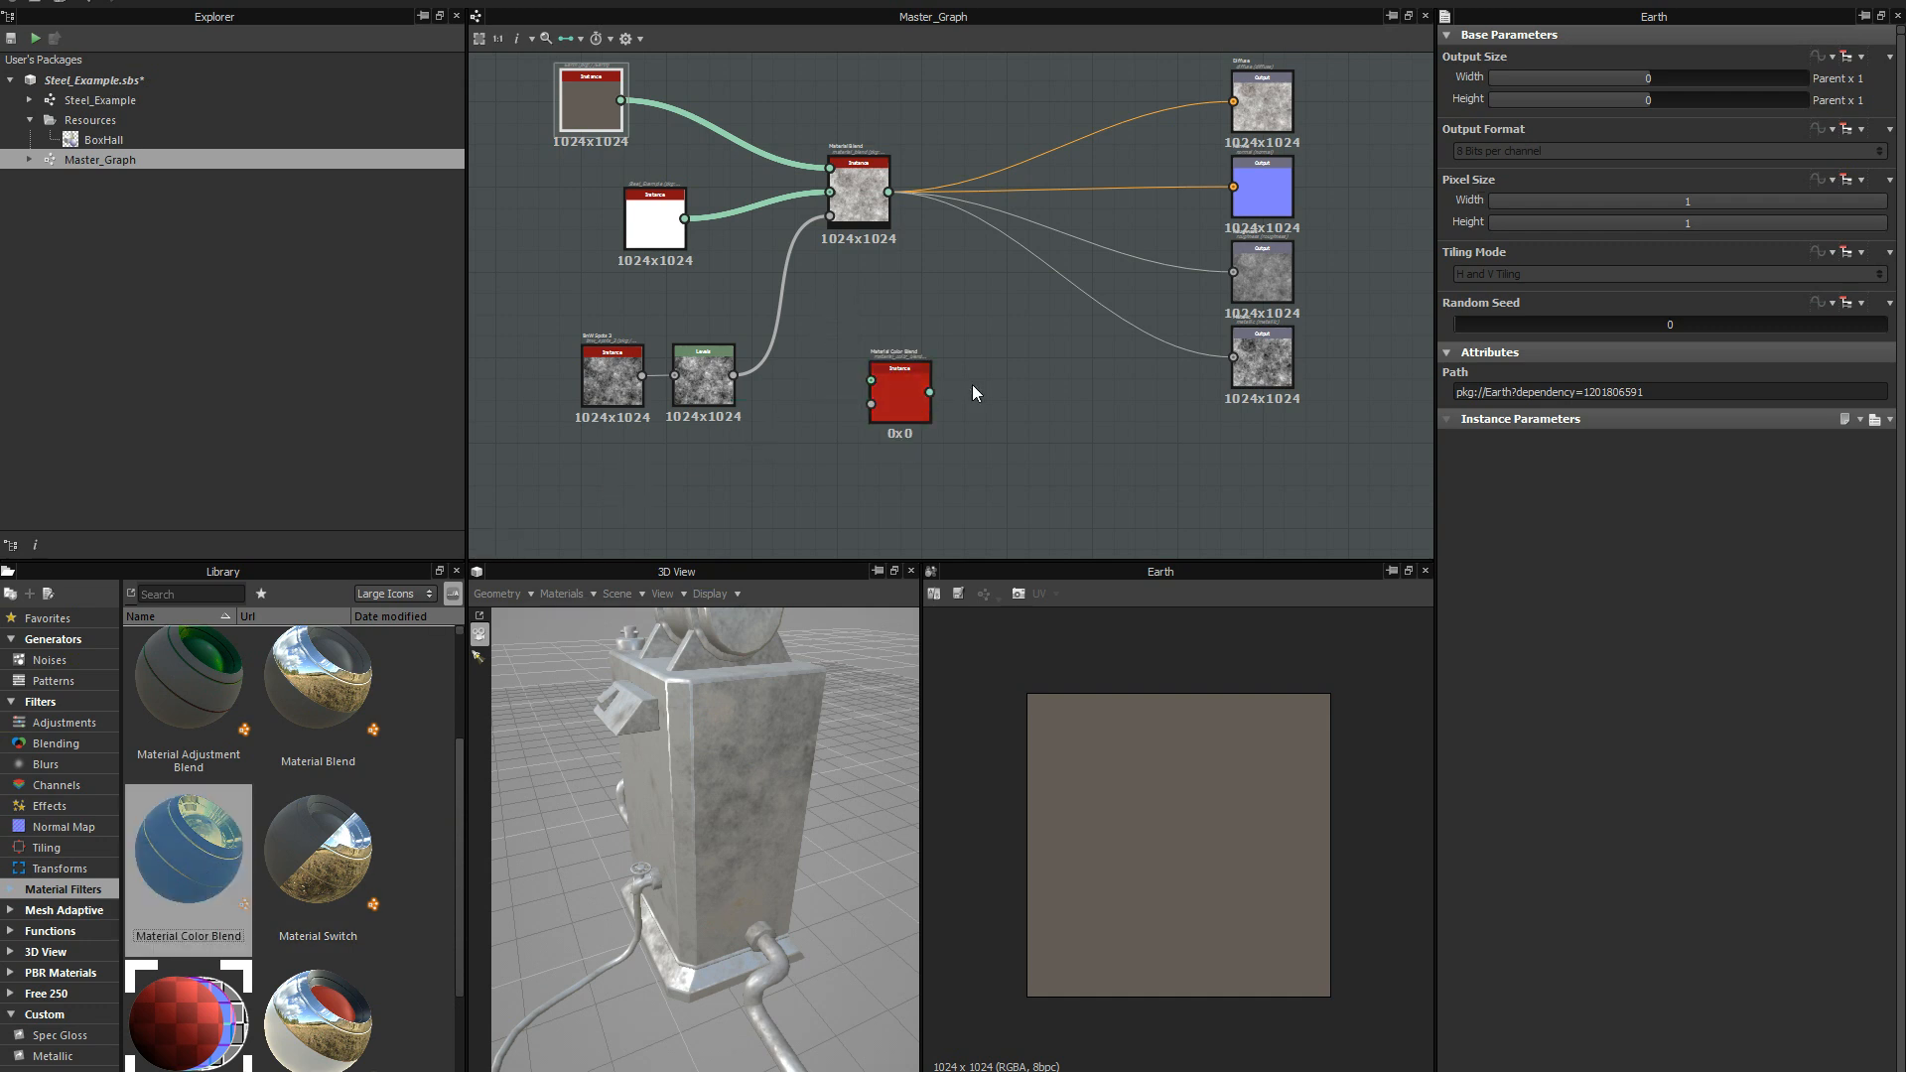
{"action": "scroll", "coordinate": [998, 372], "scroll_direction": "up", "scroll_amount": 2}
{"action": "left_click", "coordinate": [871, 392]}
{"action": "key", "text": "Delete"}
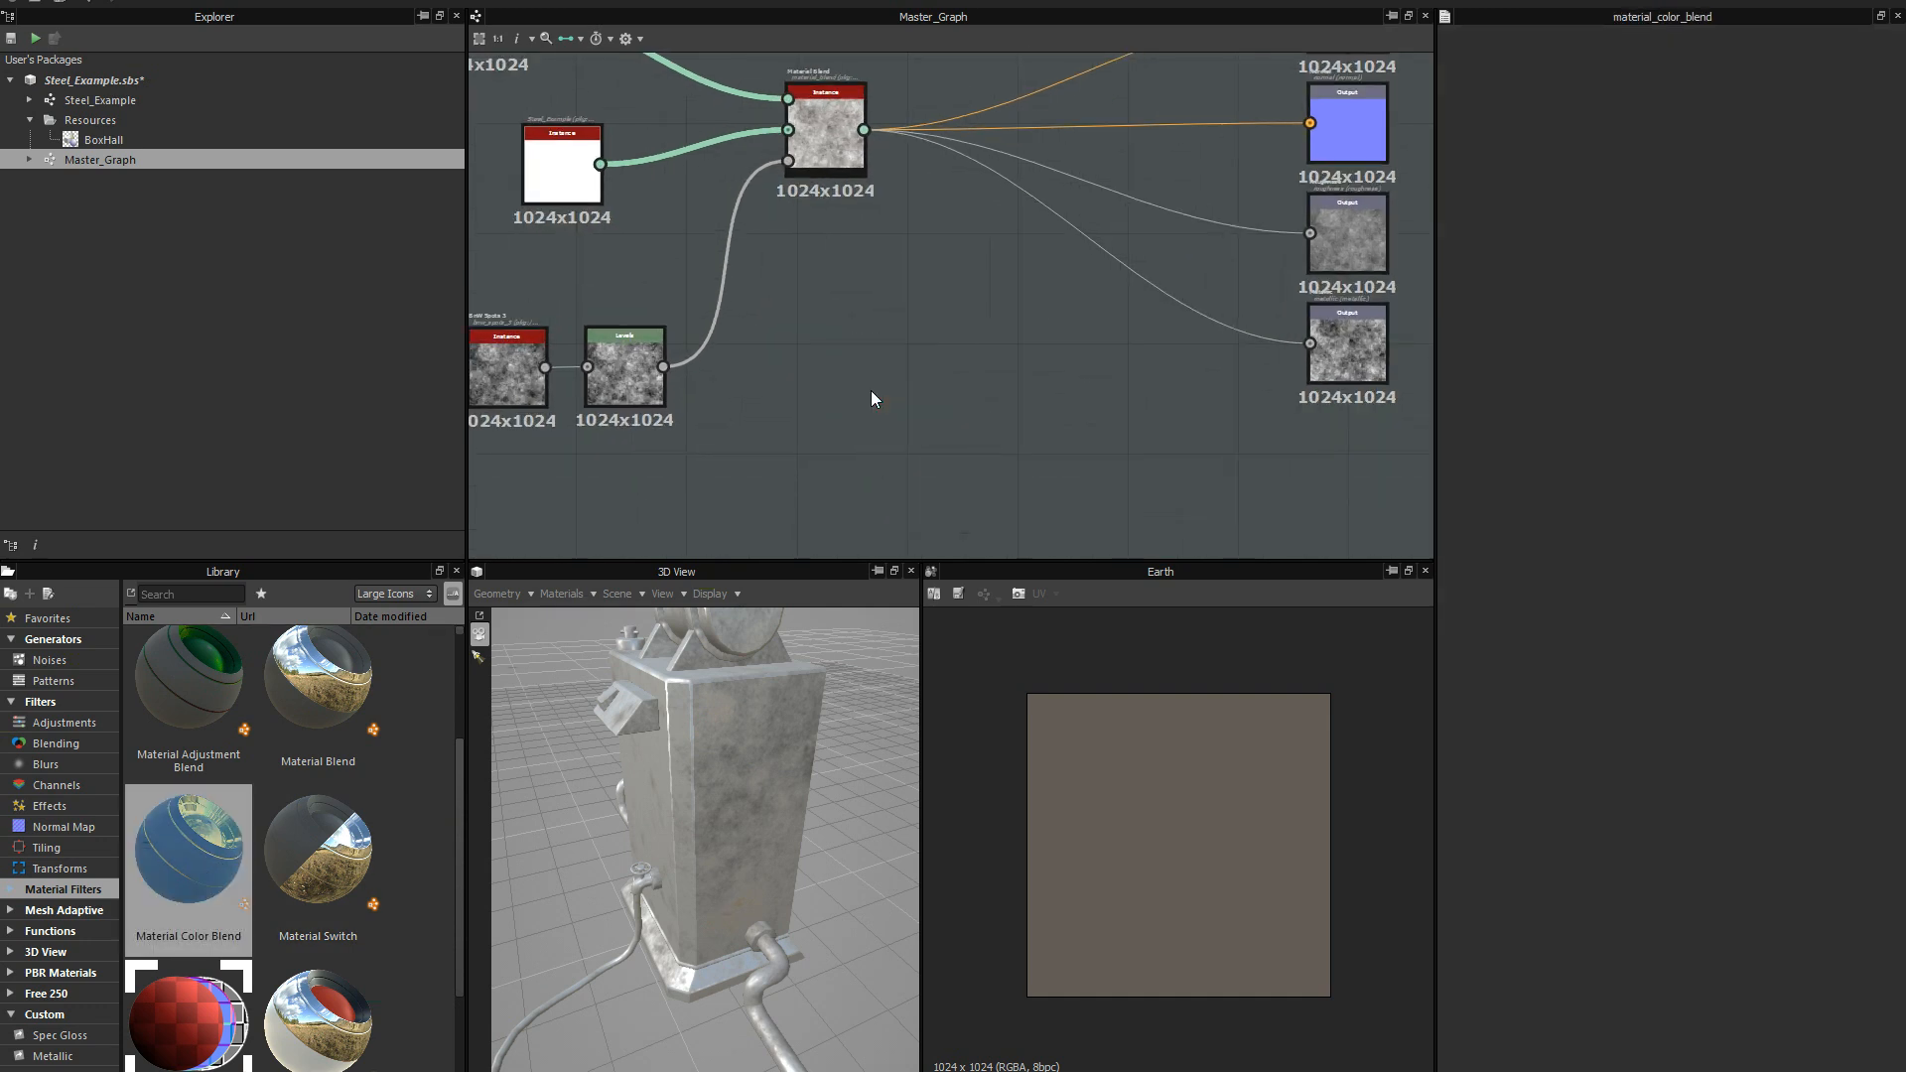
Add a Multi-Material Blend from the material filters below the Material Blend node and show its preview and parameters.
{"action": "left_click_drag", "start_coordinate": [467, 765], "coordinate": [457, 812]}
{"action": "left_click_drag", "start_coordinate": [449, 810], "coordinate": [437, 908]}
{"action": "left_click_drag", "start_coordinate": [357, 859], "coordinate": [956, 283]}
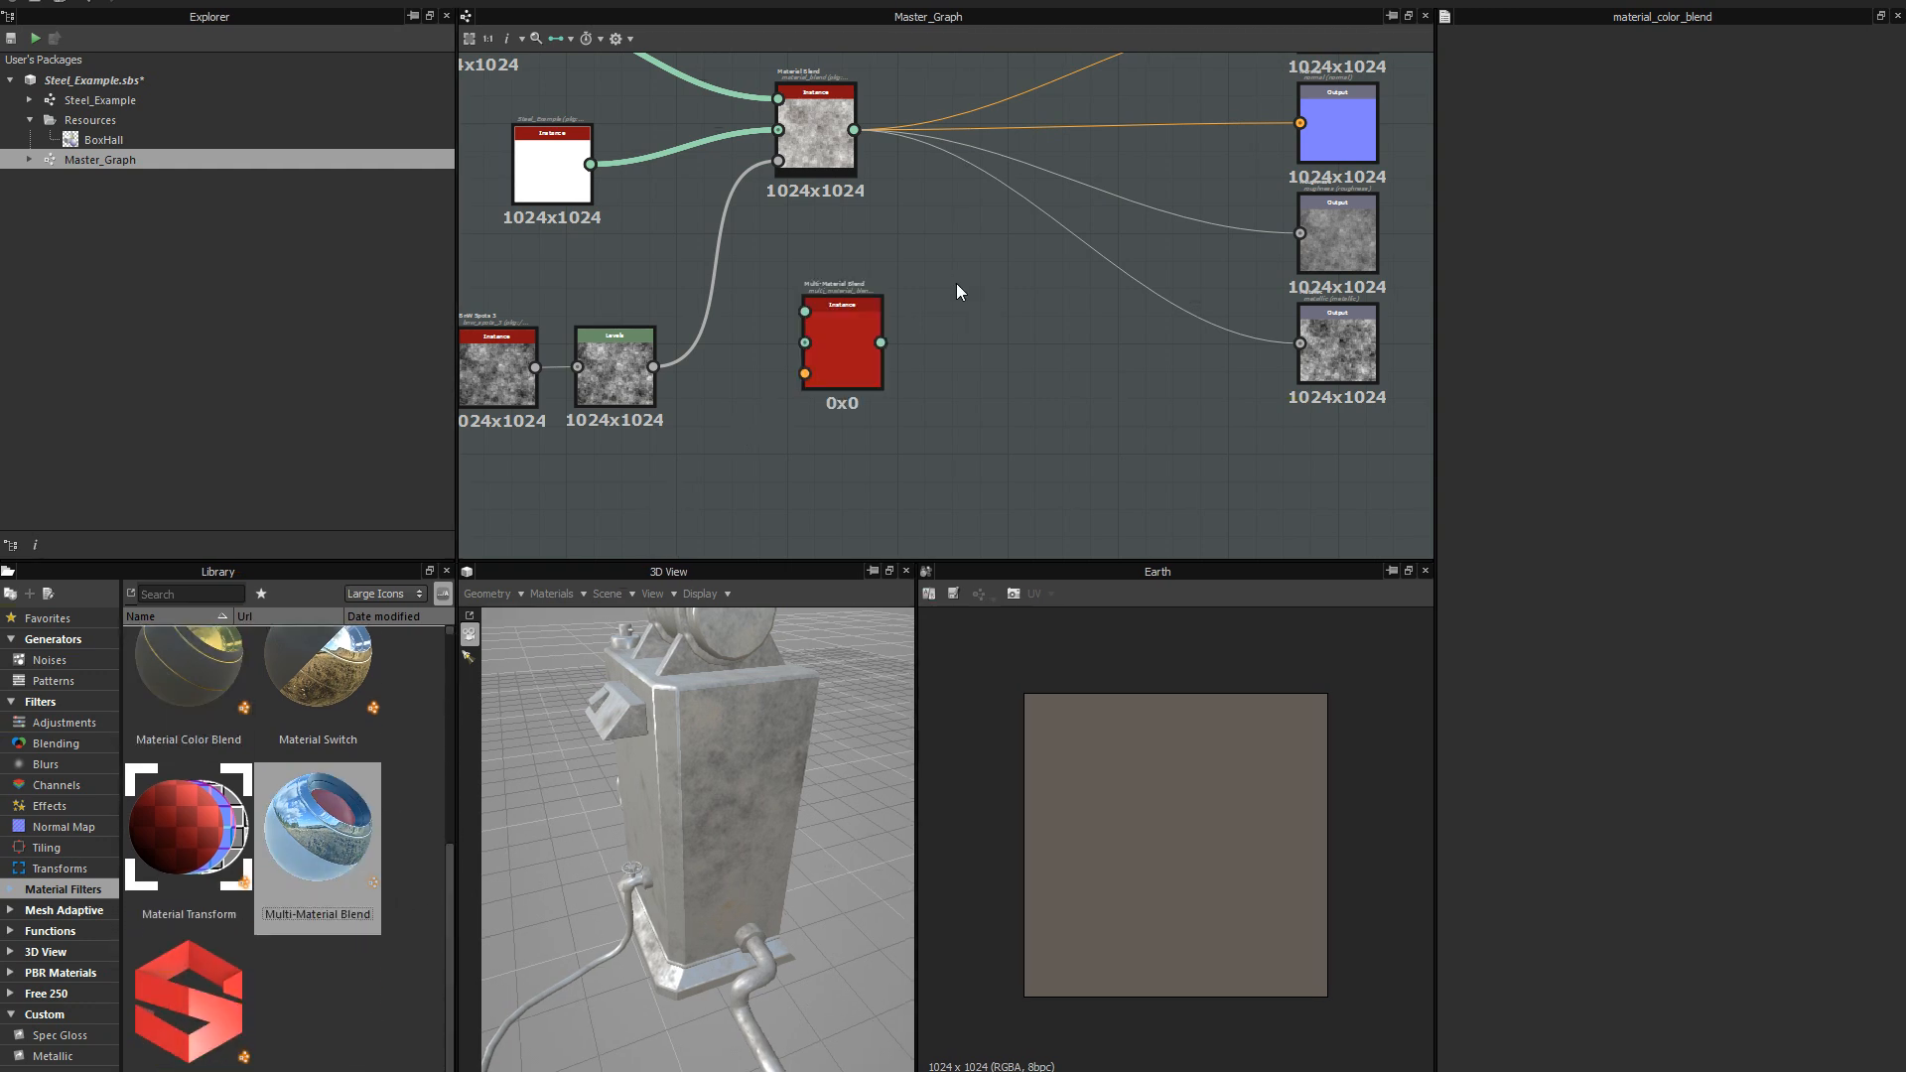
{"action": "key", "text": "f"}
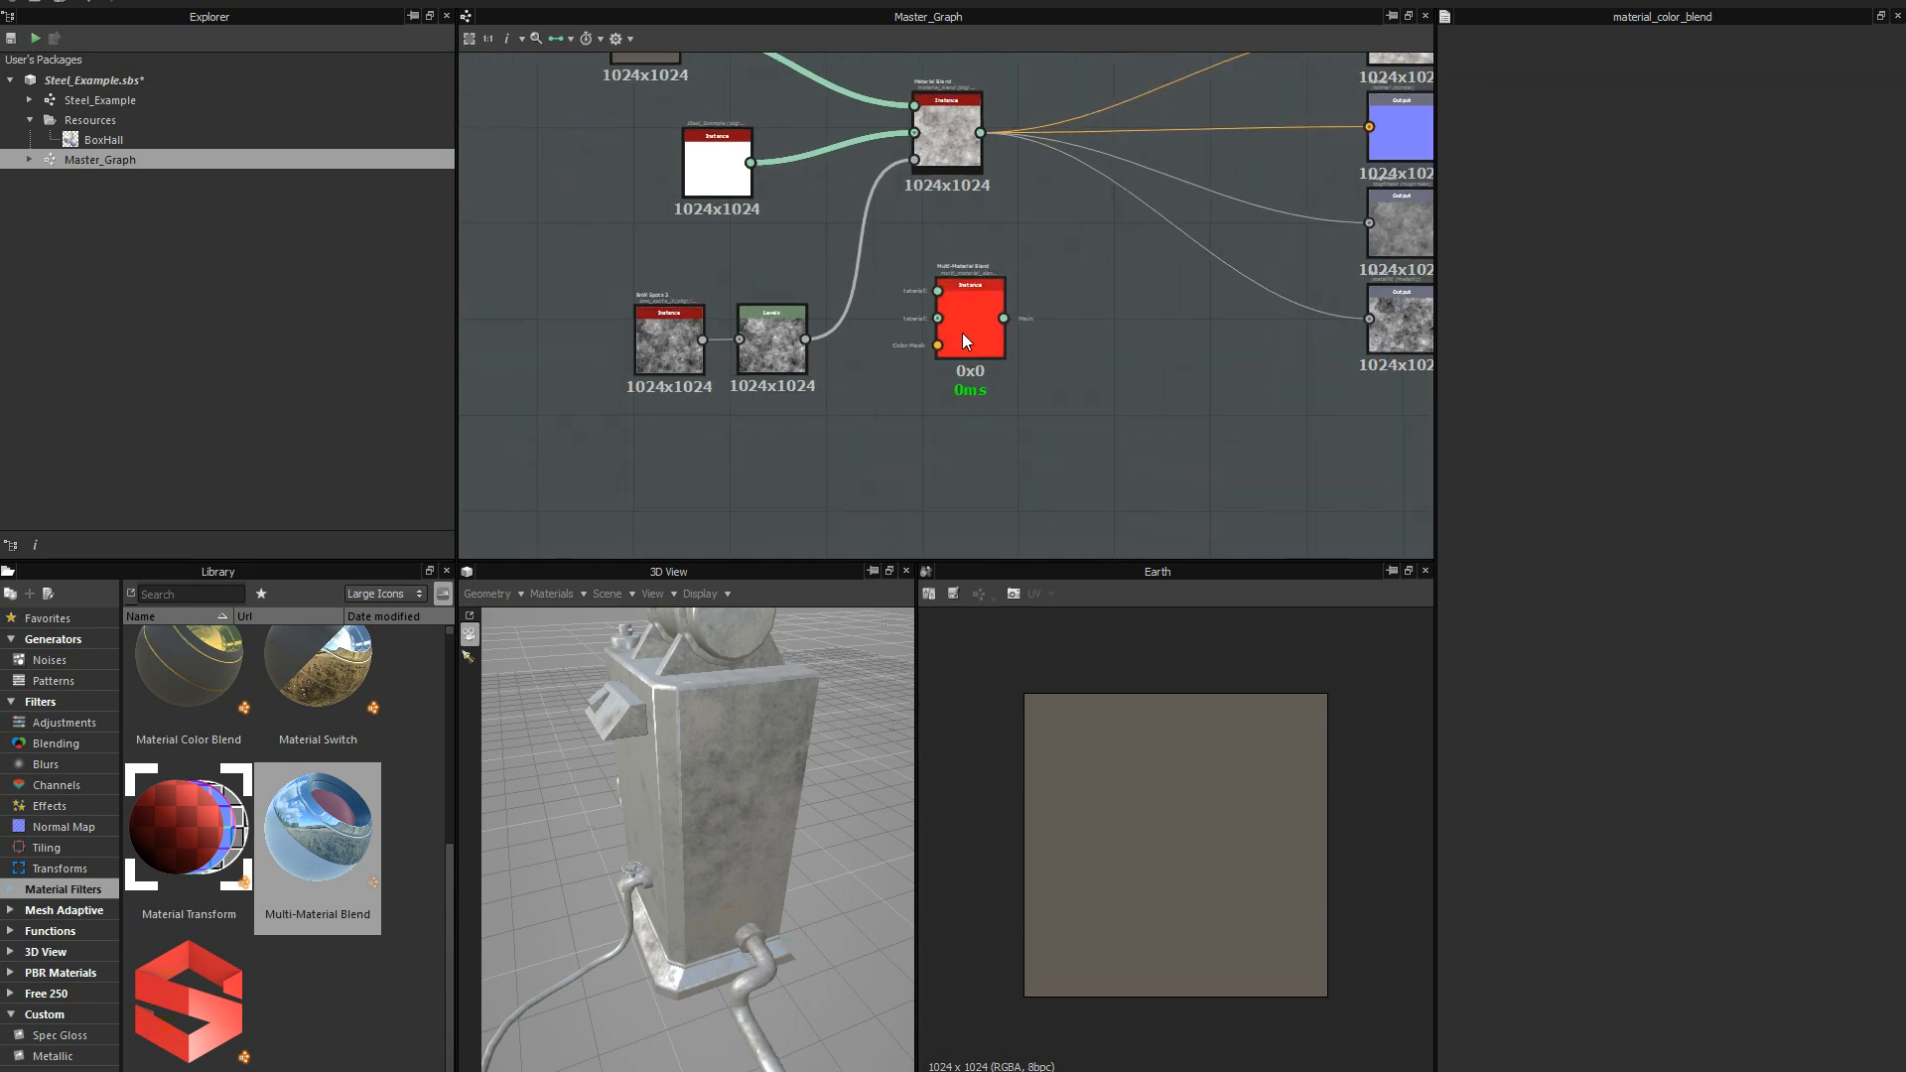
{"action": "scroll", "coordinate": [986, 366], "scroll_direction": "up", "scroll_amount": 3}
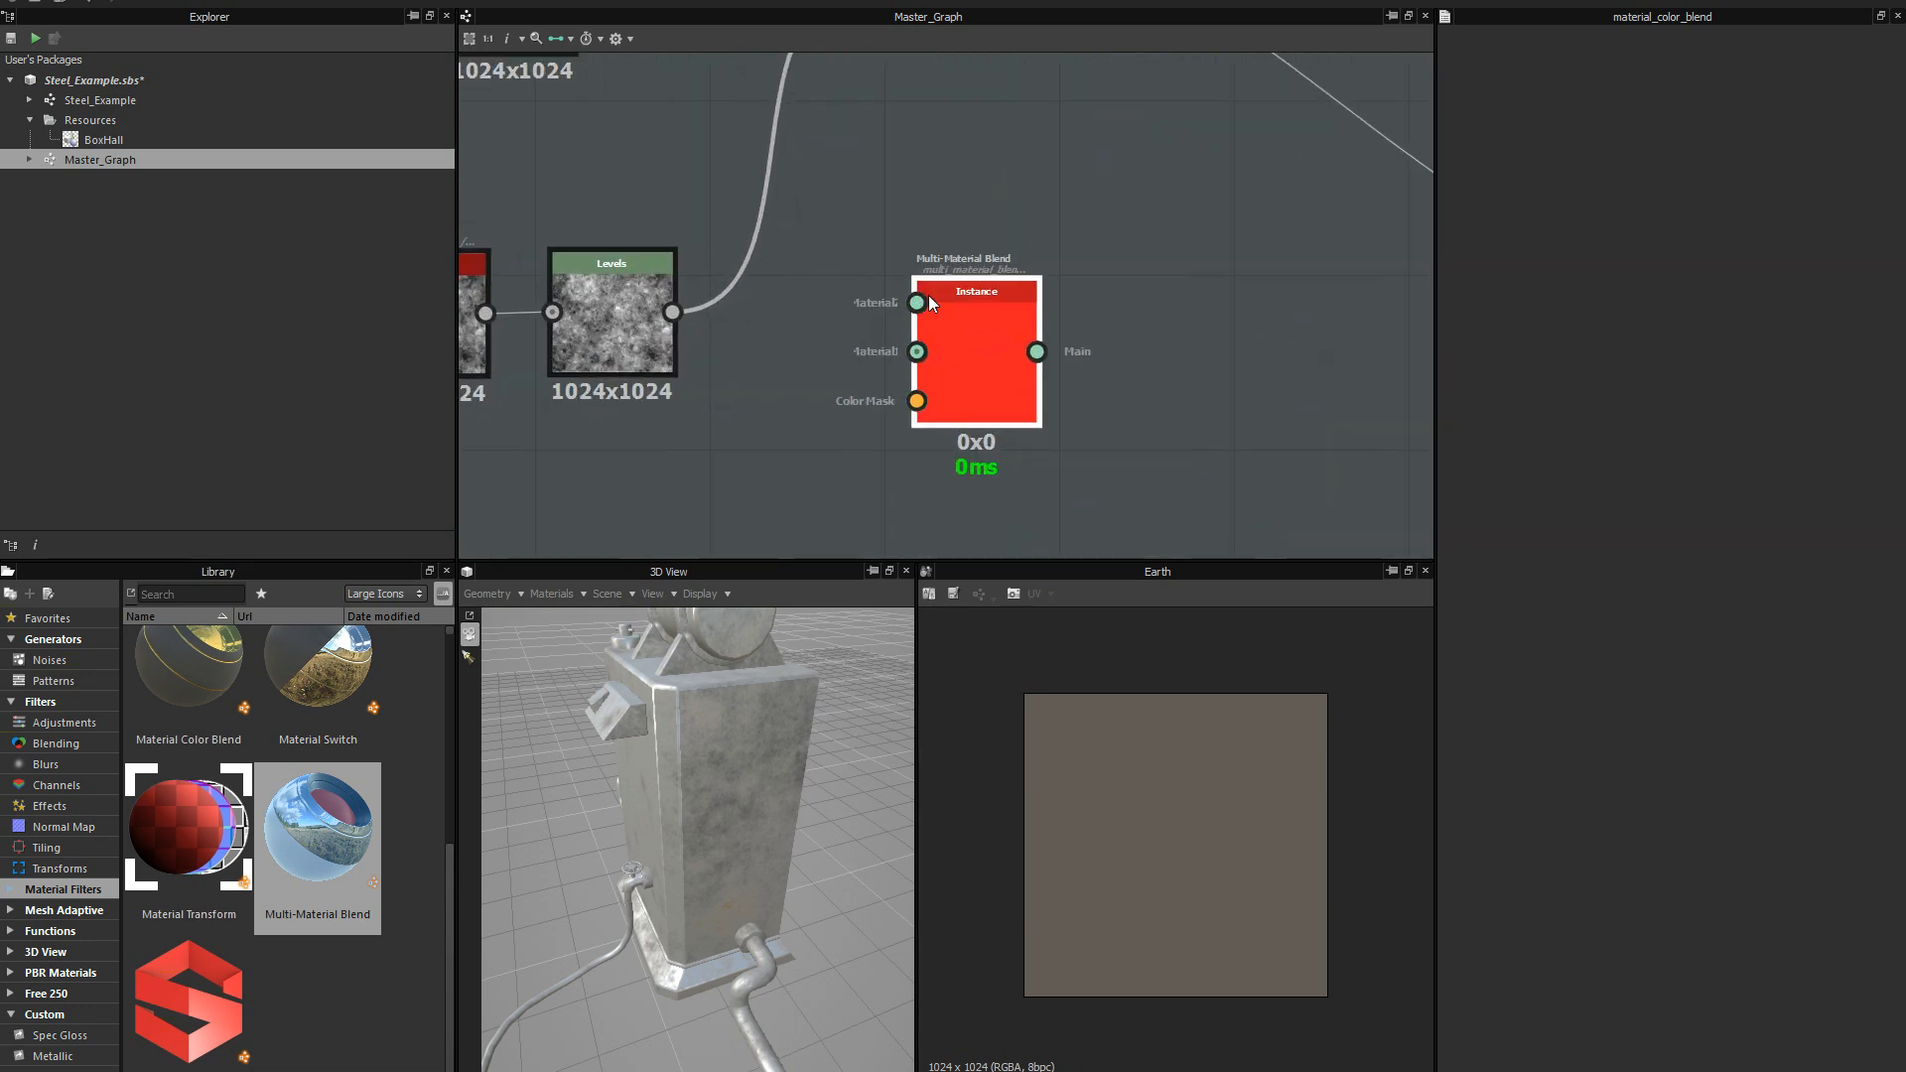
{"action": "left_click", "coordinate": [956, 325]}
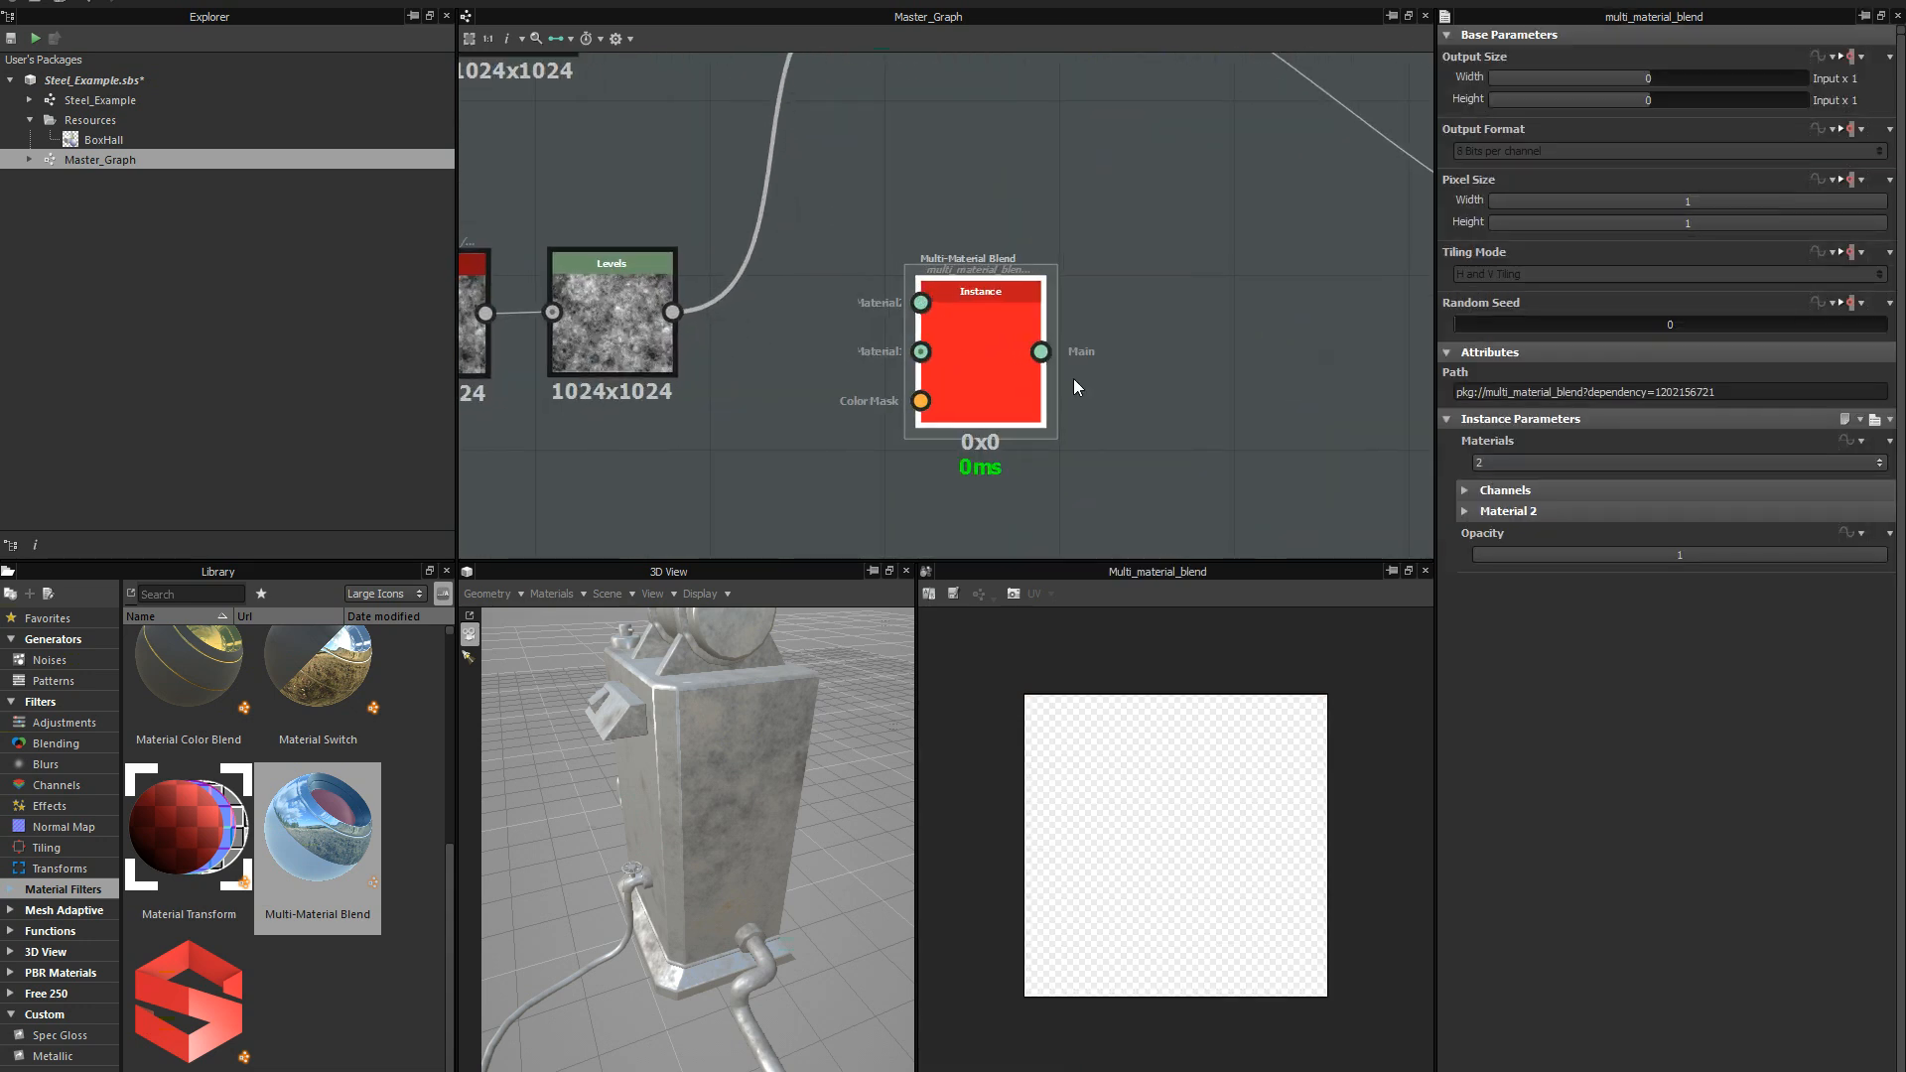
Examine the Multi-Material Blend's Materials count options, keeping 2, along with its material and Color Mask inputs.
{"action": "left_click", "coordinate": [1519, 464]}
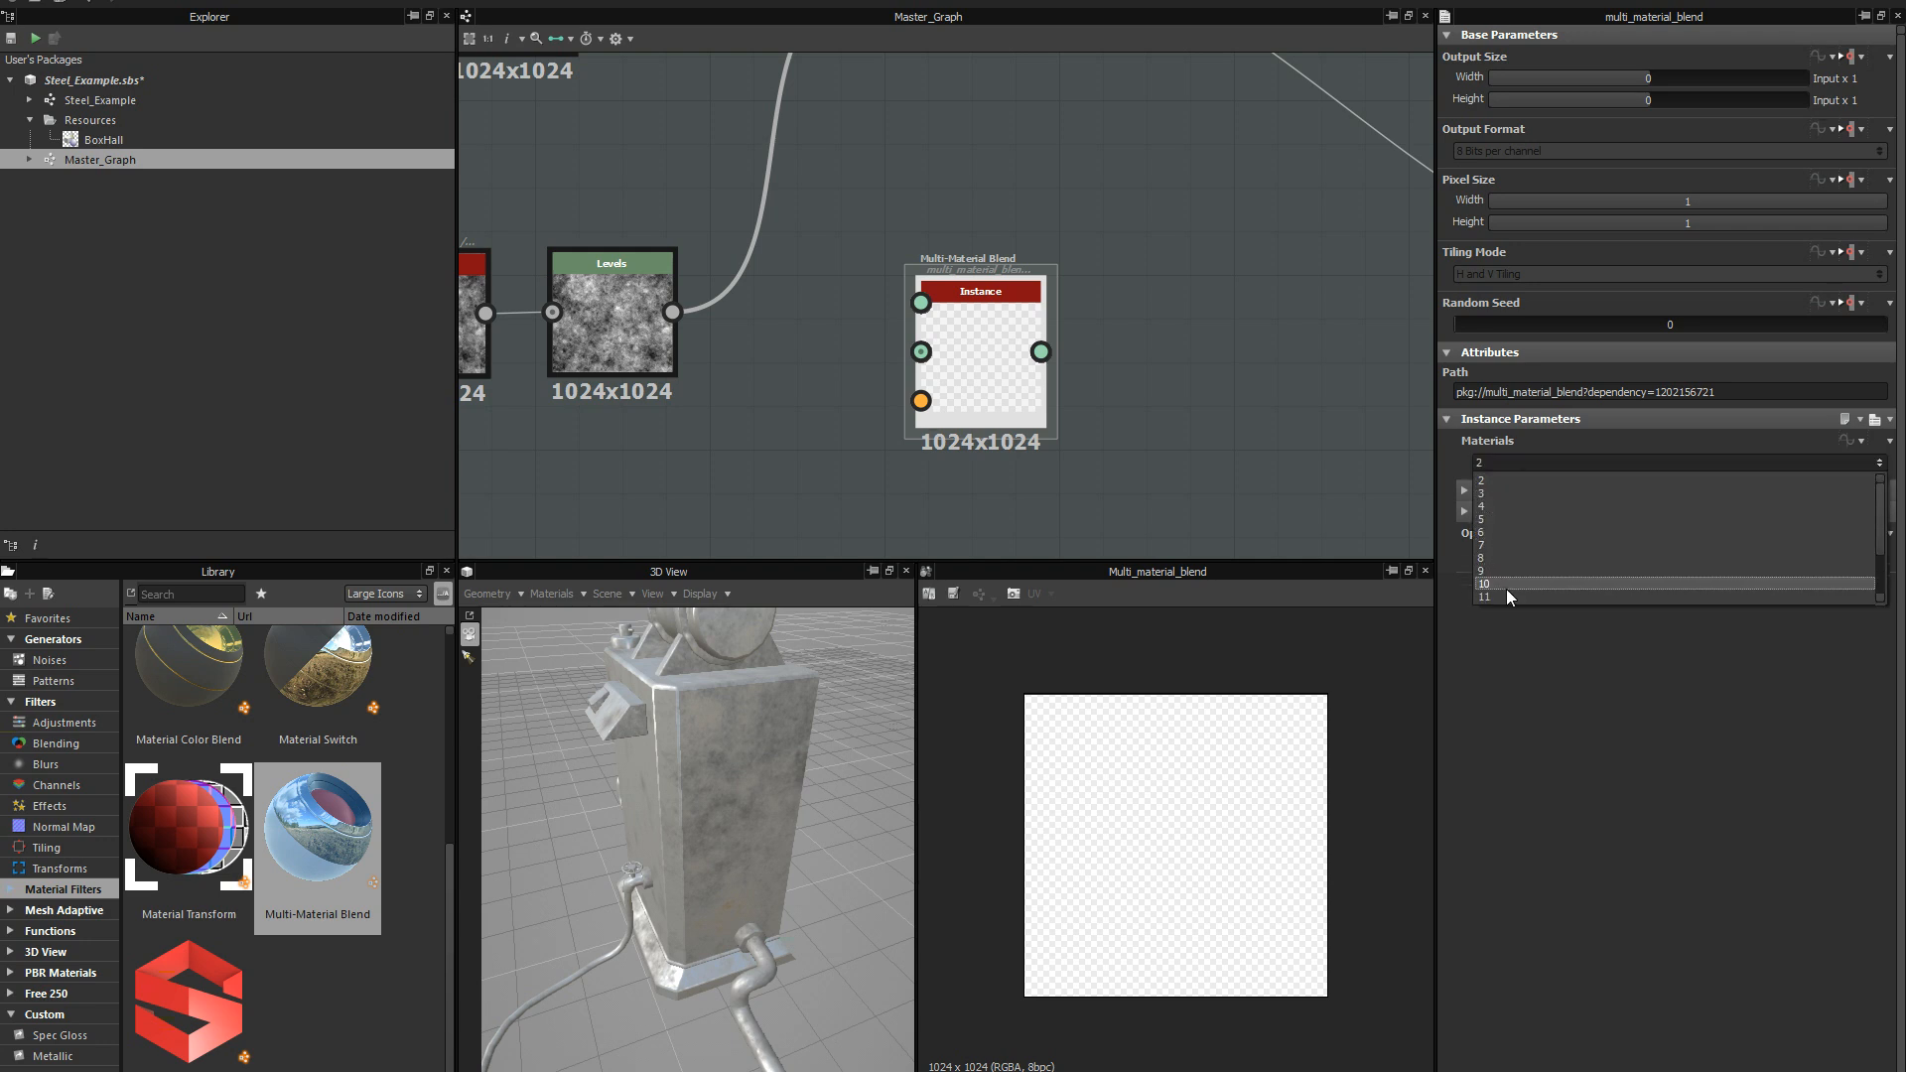
{"action": "left_click", "coordinate": [1509, 480]}
{"action": "scroll", "coordinate": [1009, 365], "scroll_direction": "down", "scroll_amount": 5}
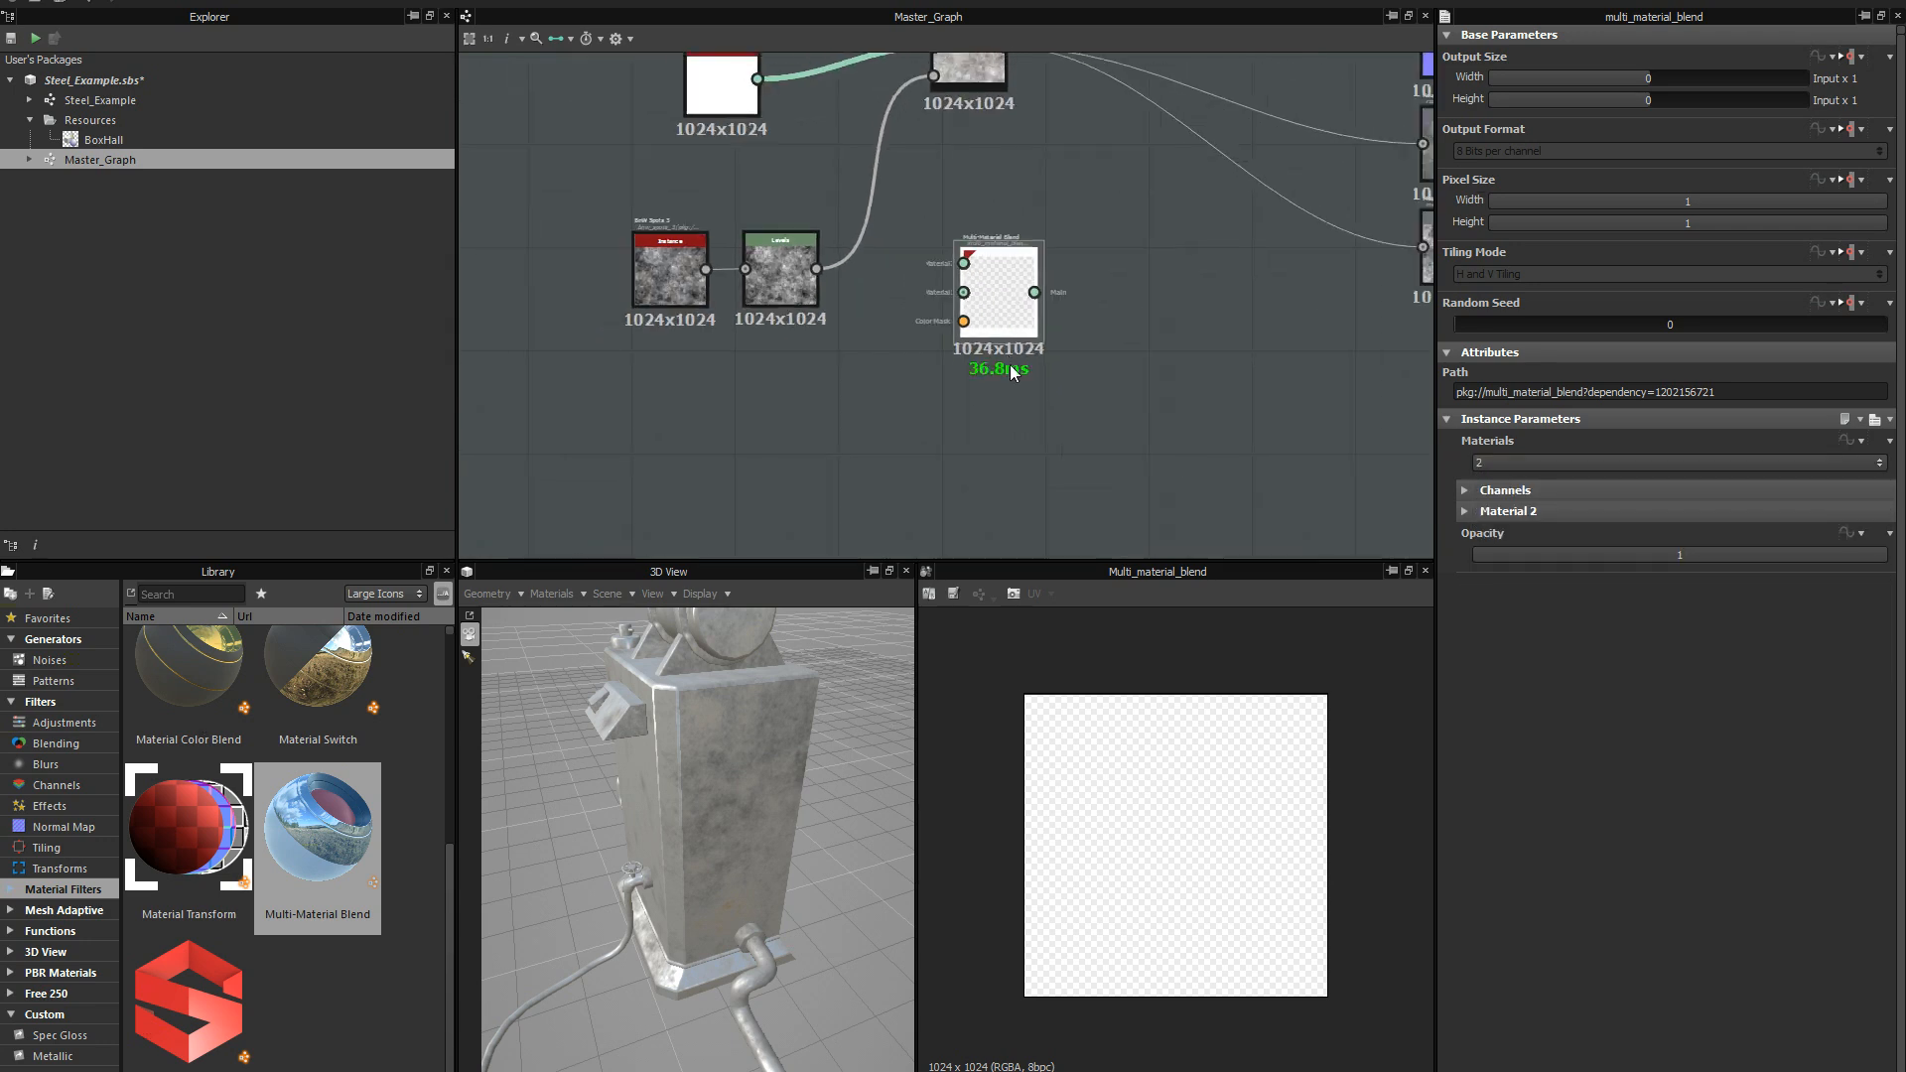
{"action": "scroll", "coordinate": [928, 408], "scroll_direction": "up", "scroll_amount": 6}
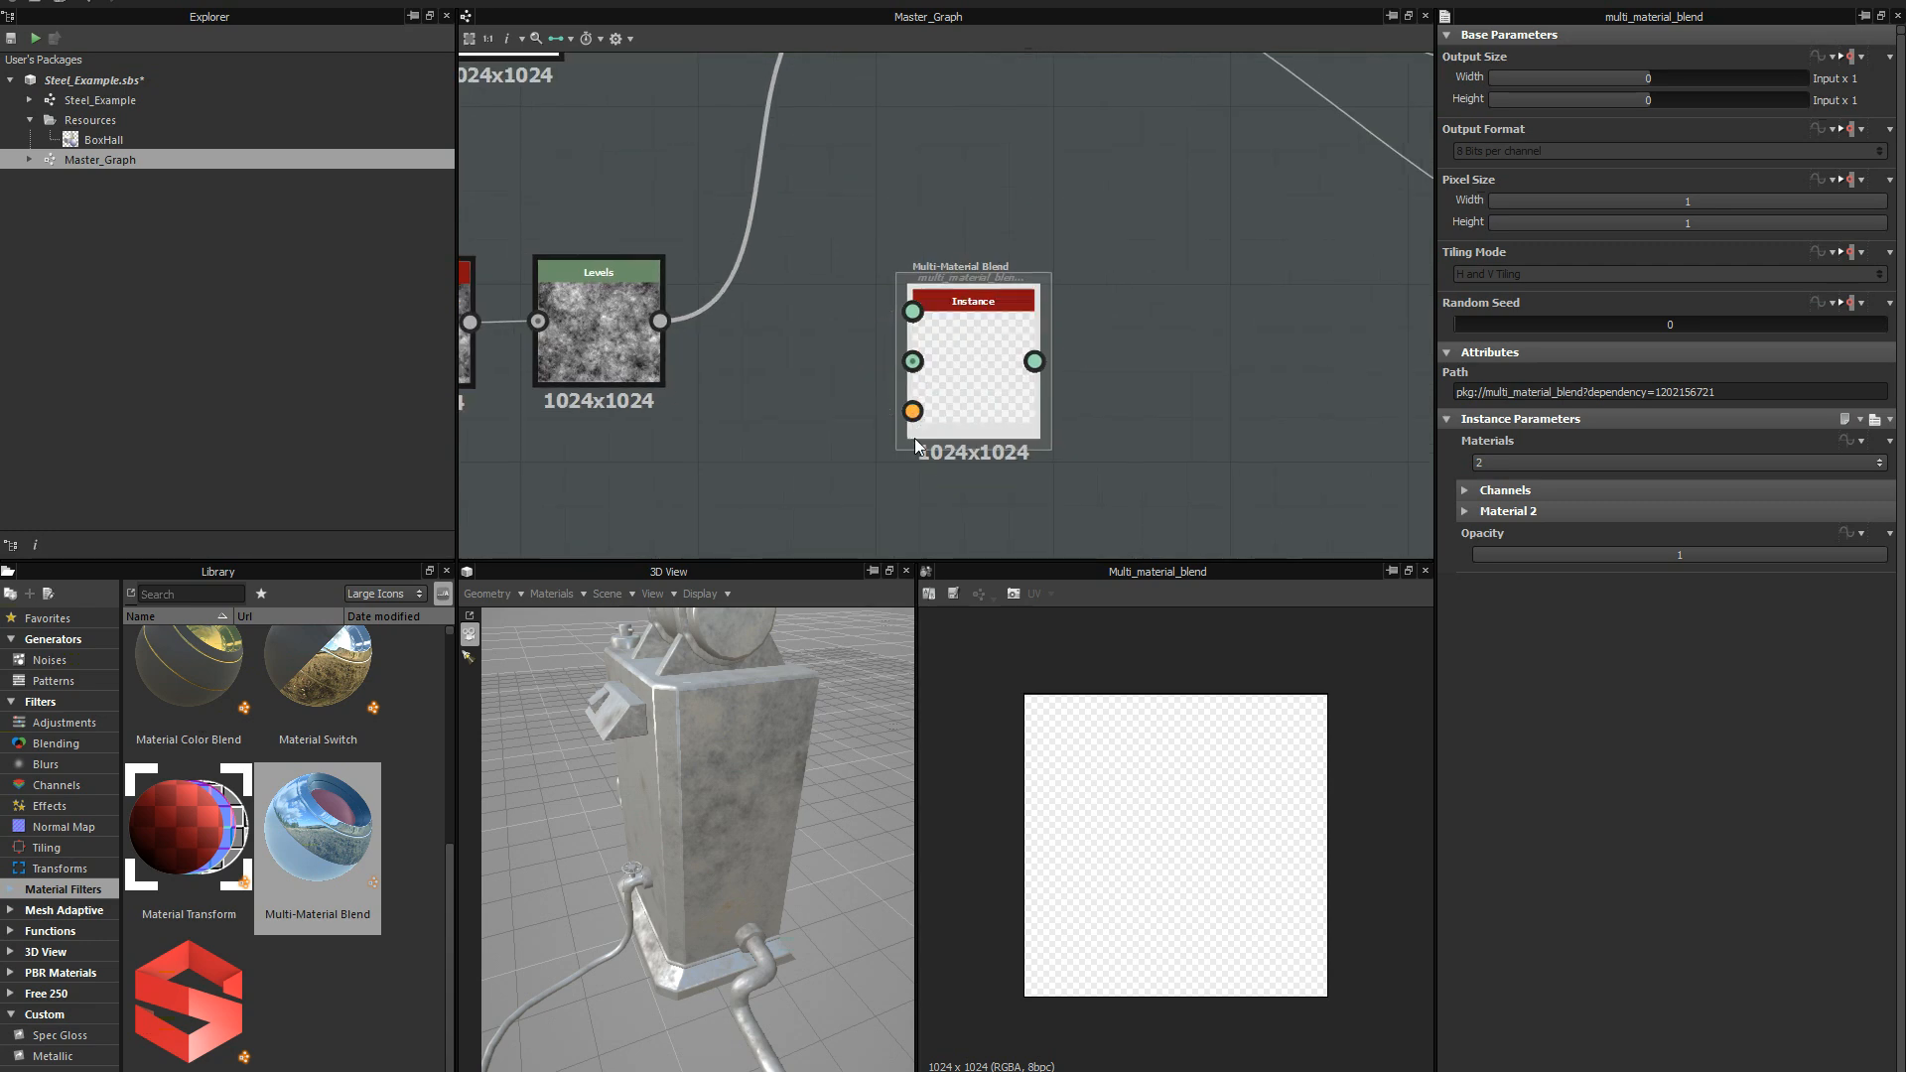
{"action": "scroll", "coordinate": [956, 319], "scroll_direction": "down", "scroll_amount": 2}
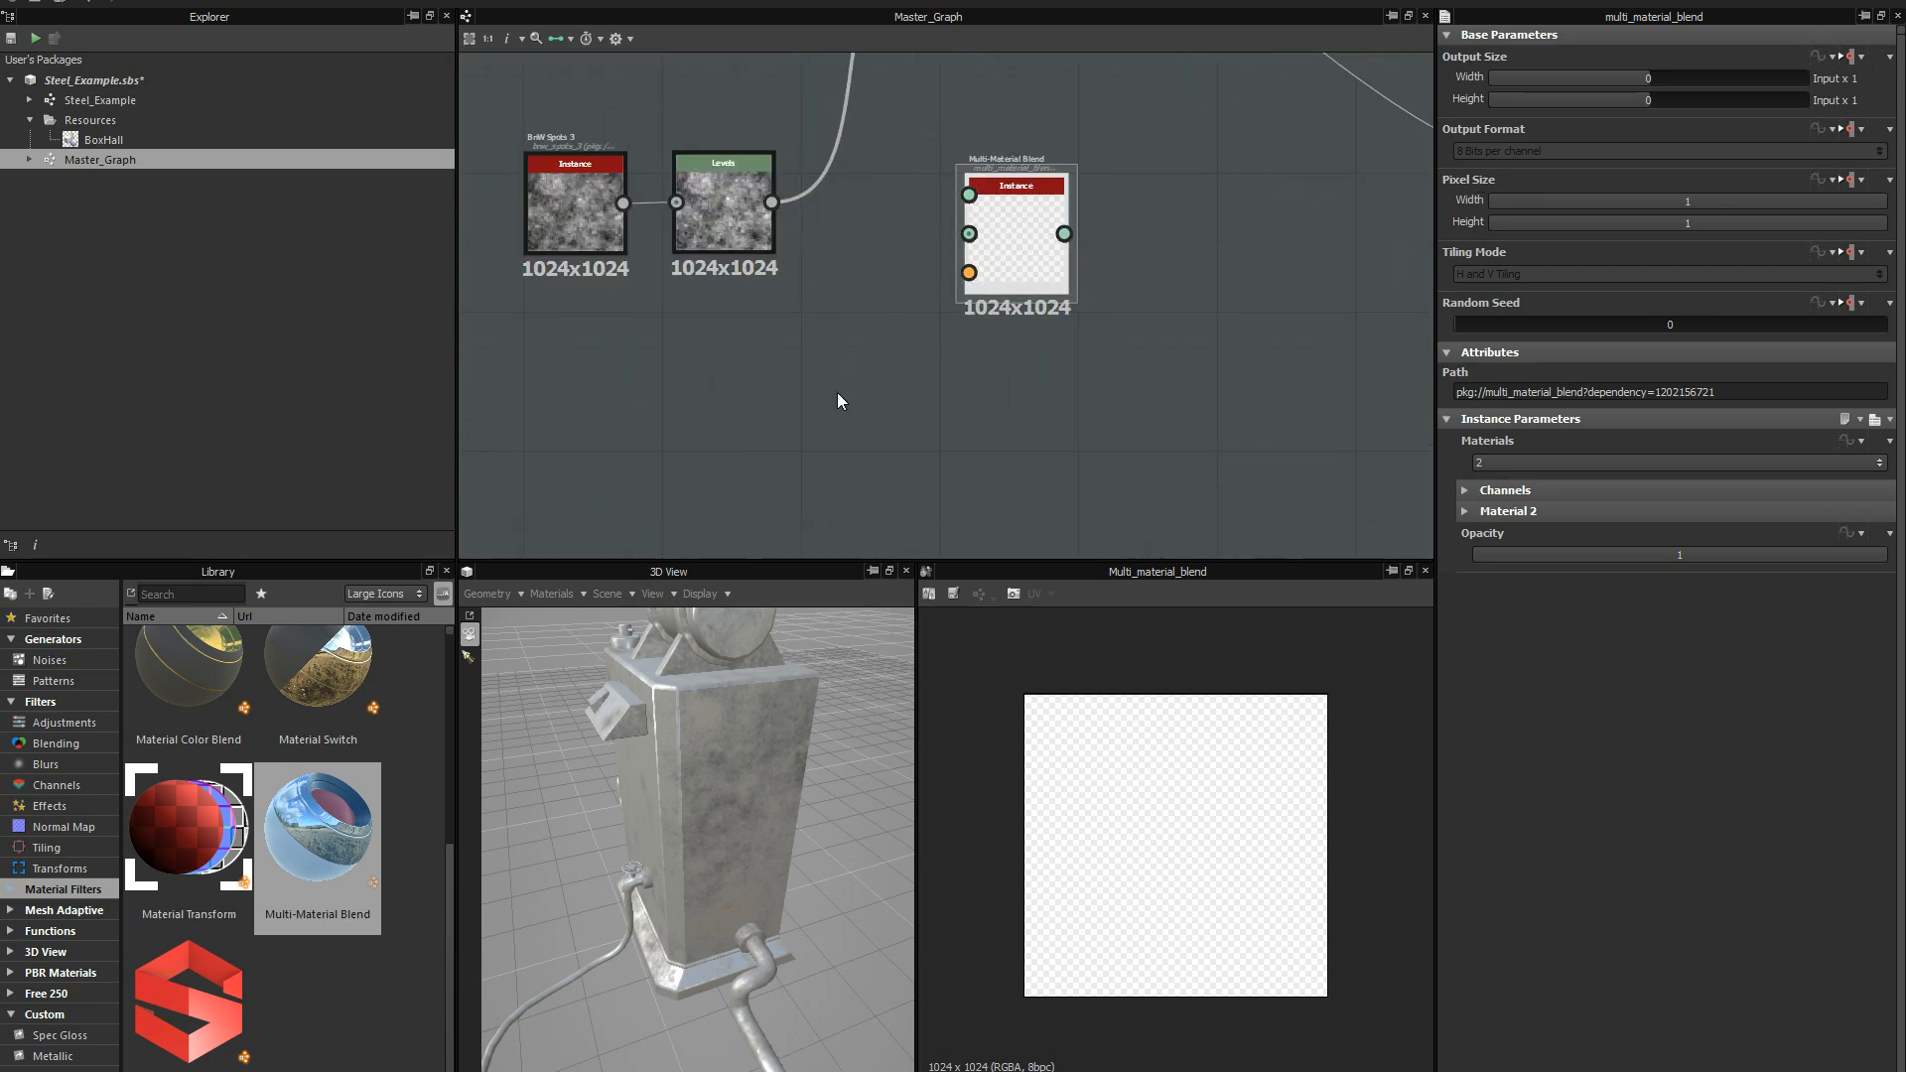
{"action": "scroll", "coordinate": [974, 258], "scroll_direction": "down", "scroll_amount": 1}
{"action": "middle_click_drag", "start_coordinate": [974, 257], "coordinate": [868, 419]}
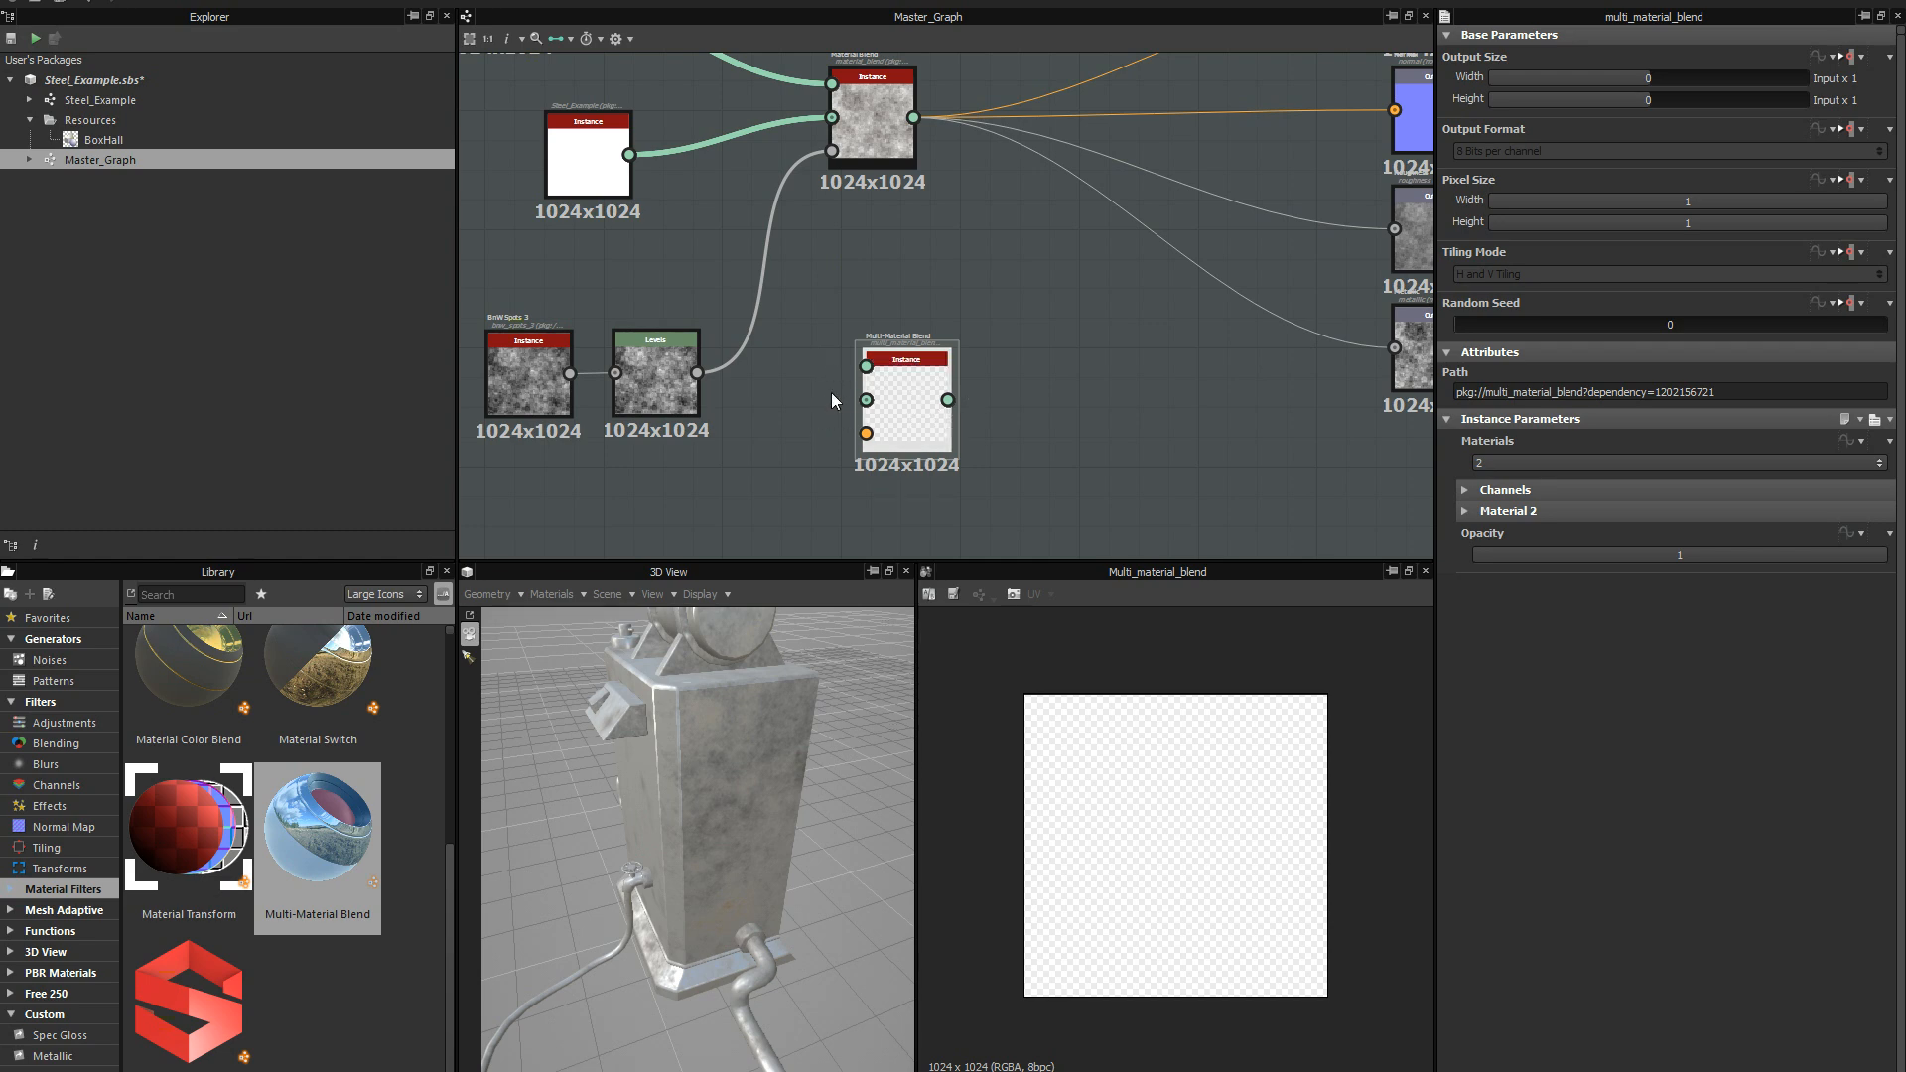
{"action": "scroll", "coordinate": [799, 437], "scroll_direction": "down", "scroll_amount": 1}
{"action": "middle_click_drag", "start_coordinate": [798, 443], "coordinate": [759, 279]}
{"action": "scroll", "coordinate": [834, 388], "scroll_direction": "up", "scroll_amount": 5}
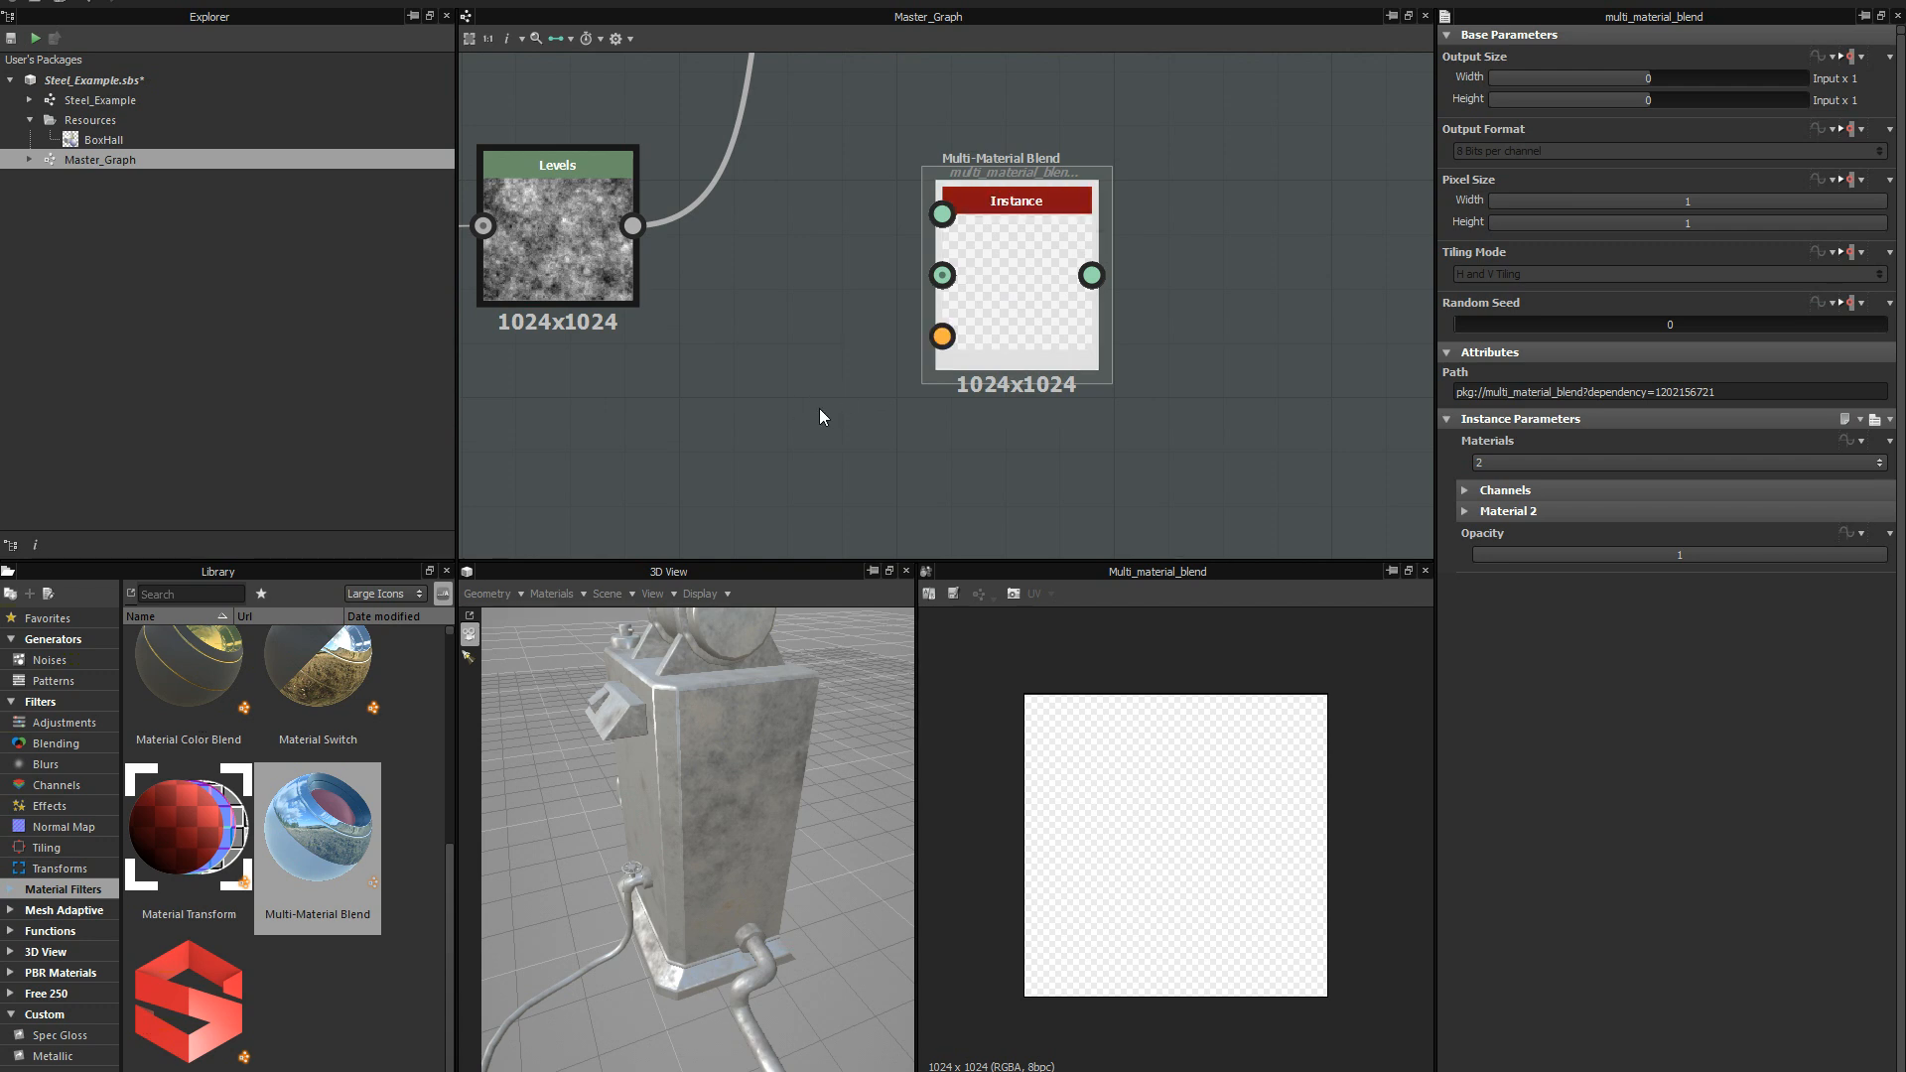
{"action": "scroll", "coordinate": [847, 344], "scroll_direction": "down", "scroll_amount": 2}
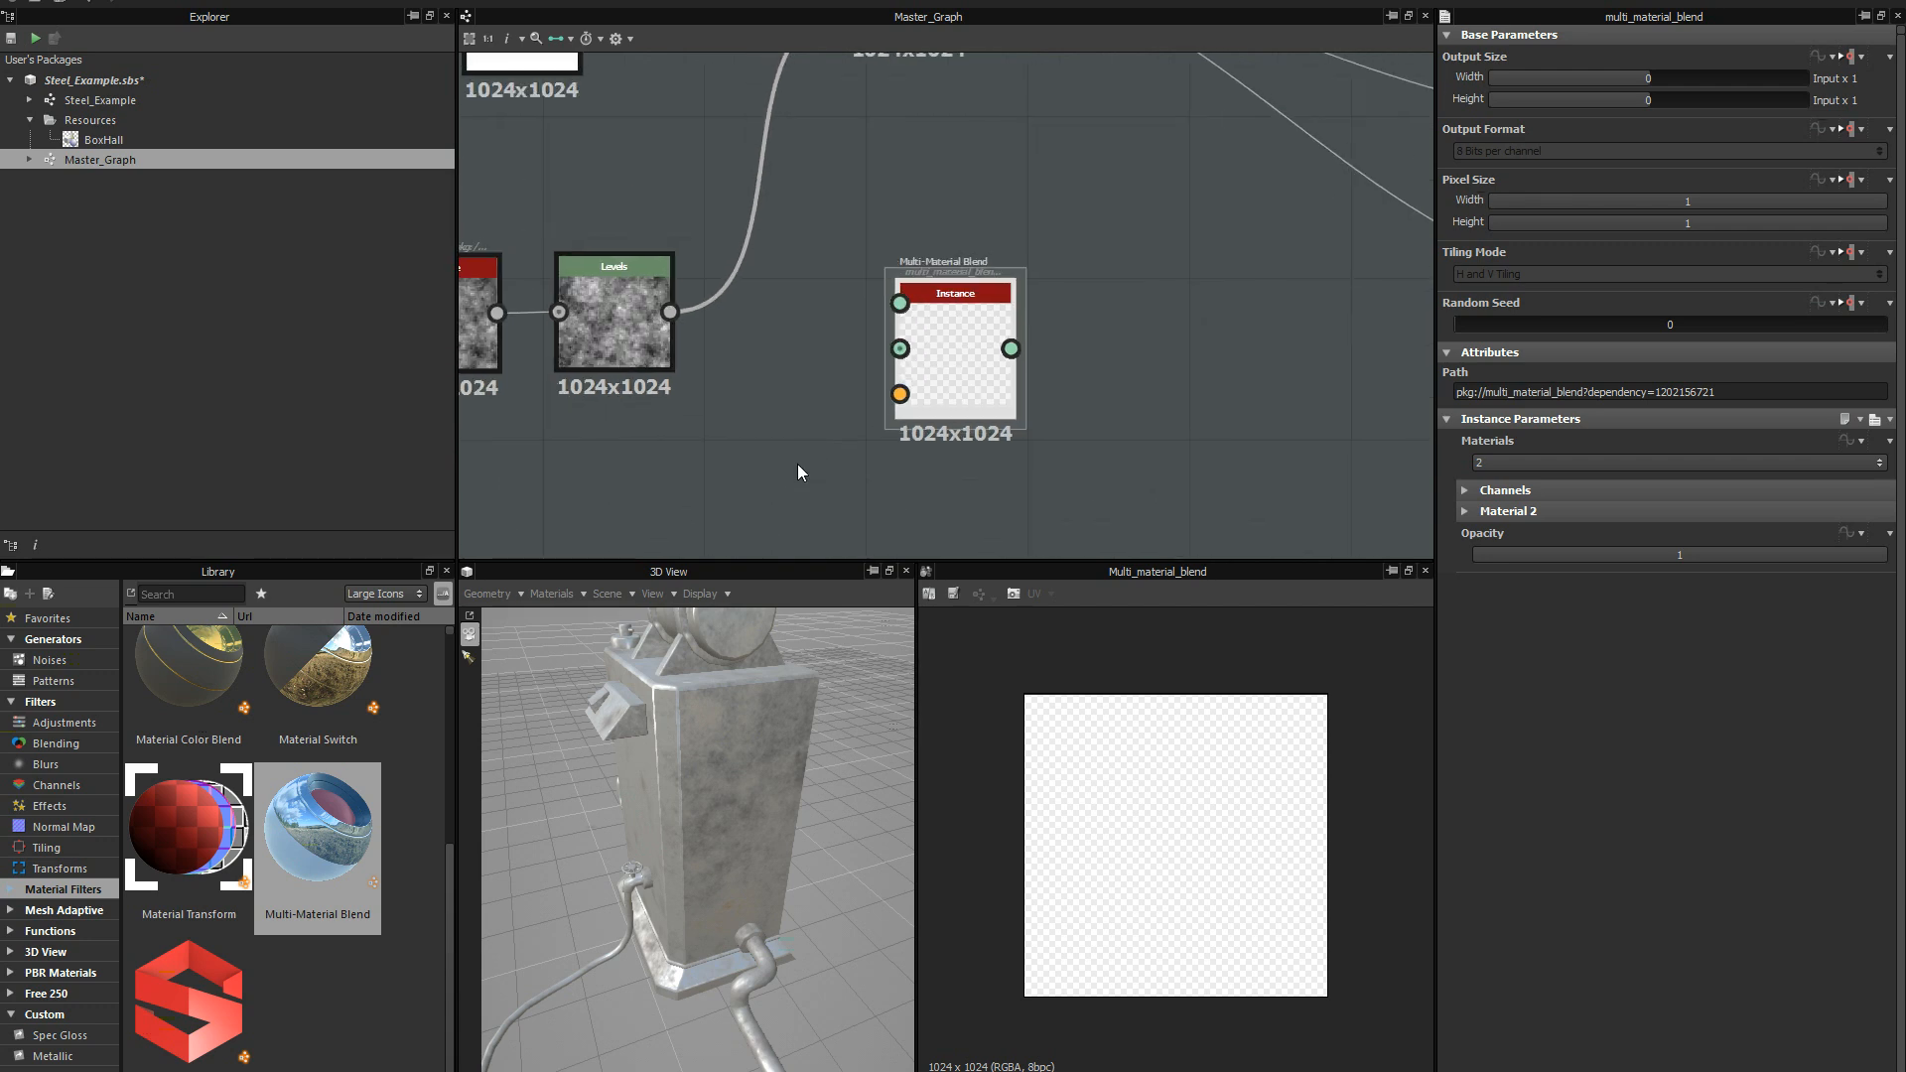
{"action": "scroll", "coordinate": [797, 463], "scroll_direction": "up", "scroll_amount": 3}
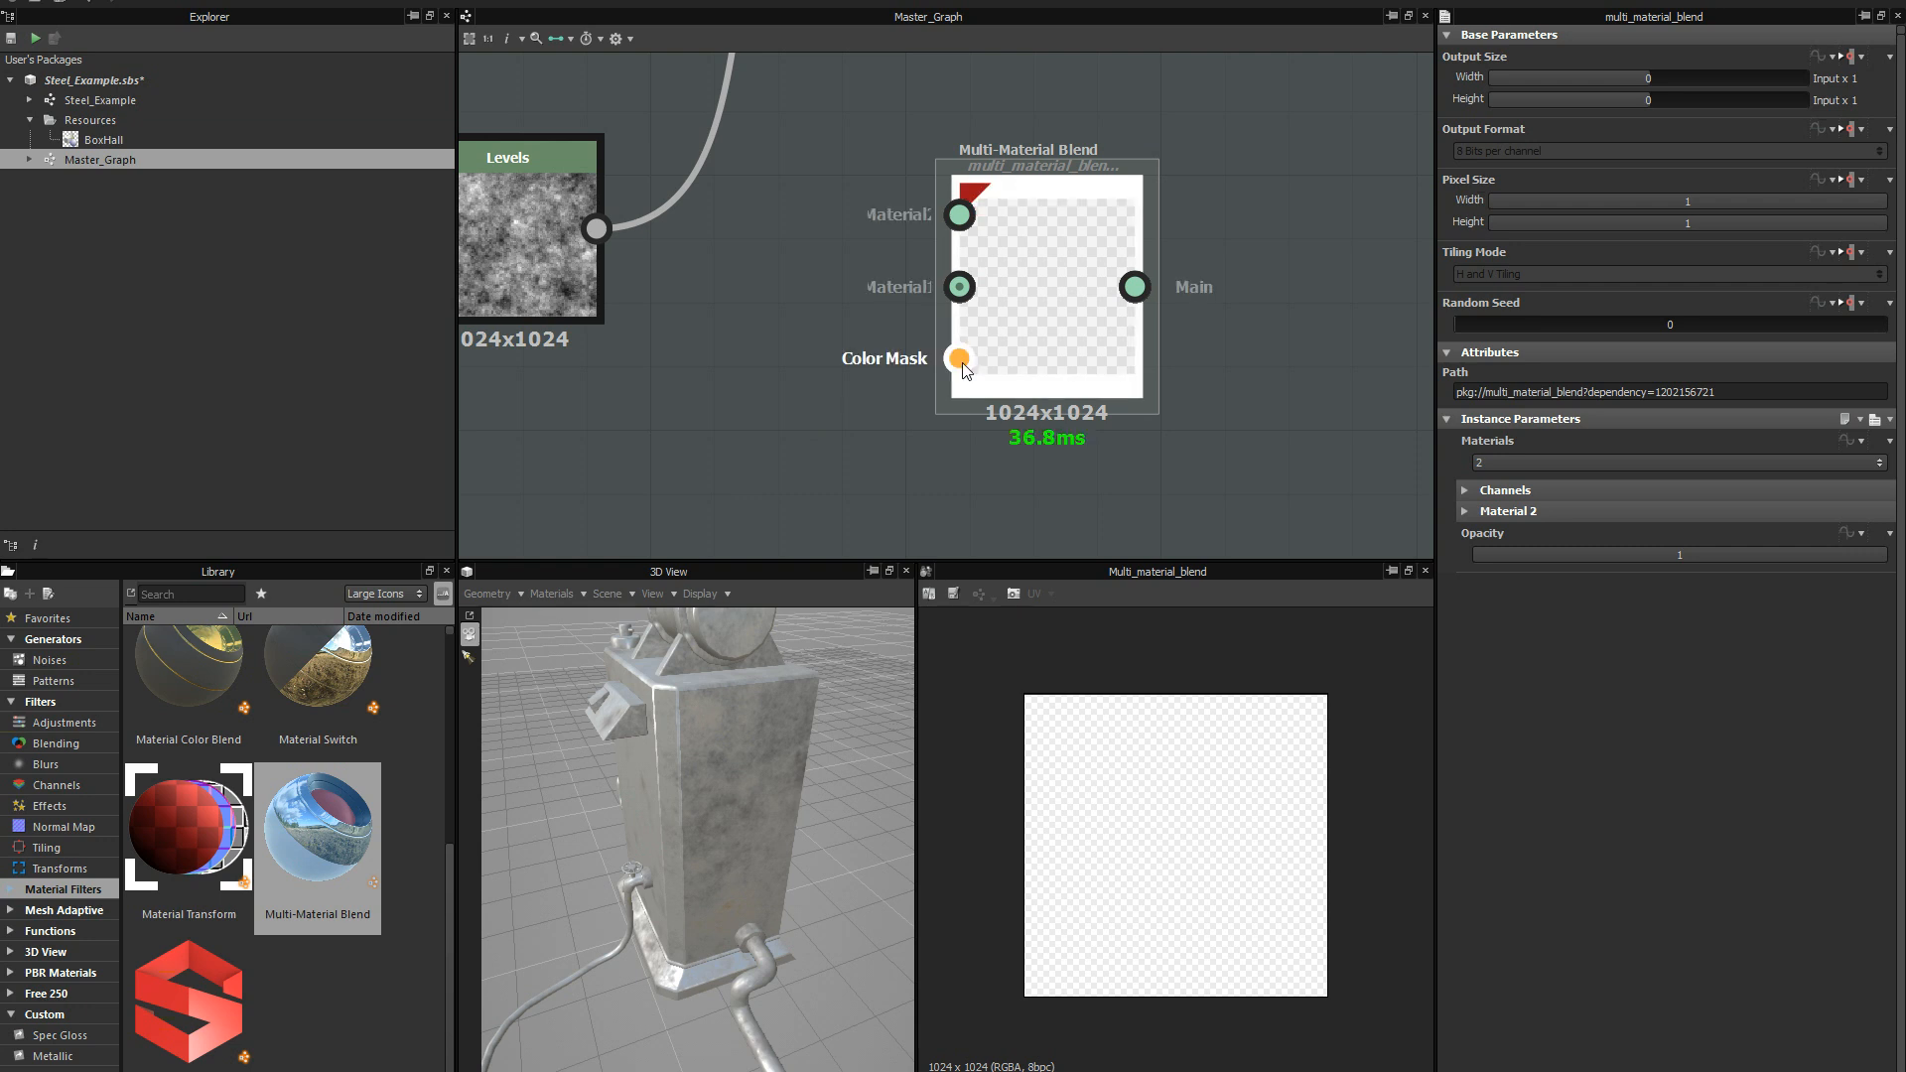
{"action": "scroll", "coordinate": [824, 450], "scroll_direction": "down", "scroll_amount": 2}
{"action": "middle_click_drag", "start_coordinate": [824, 450], "coordinate": [789, 539]}
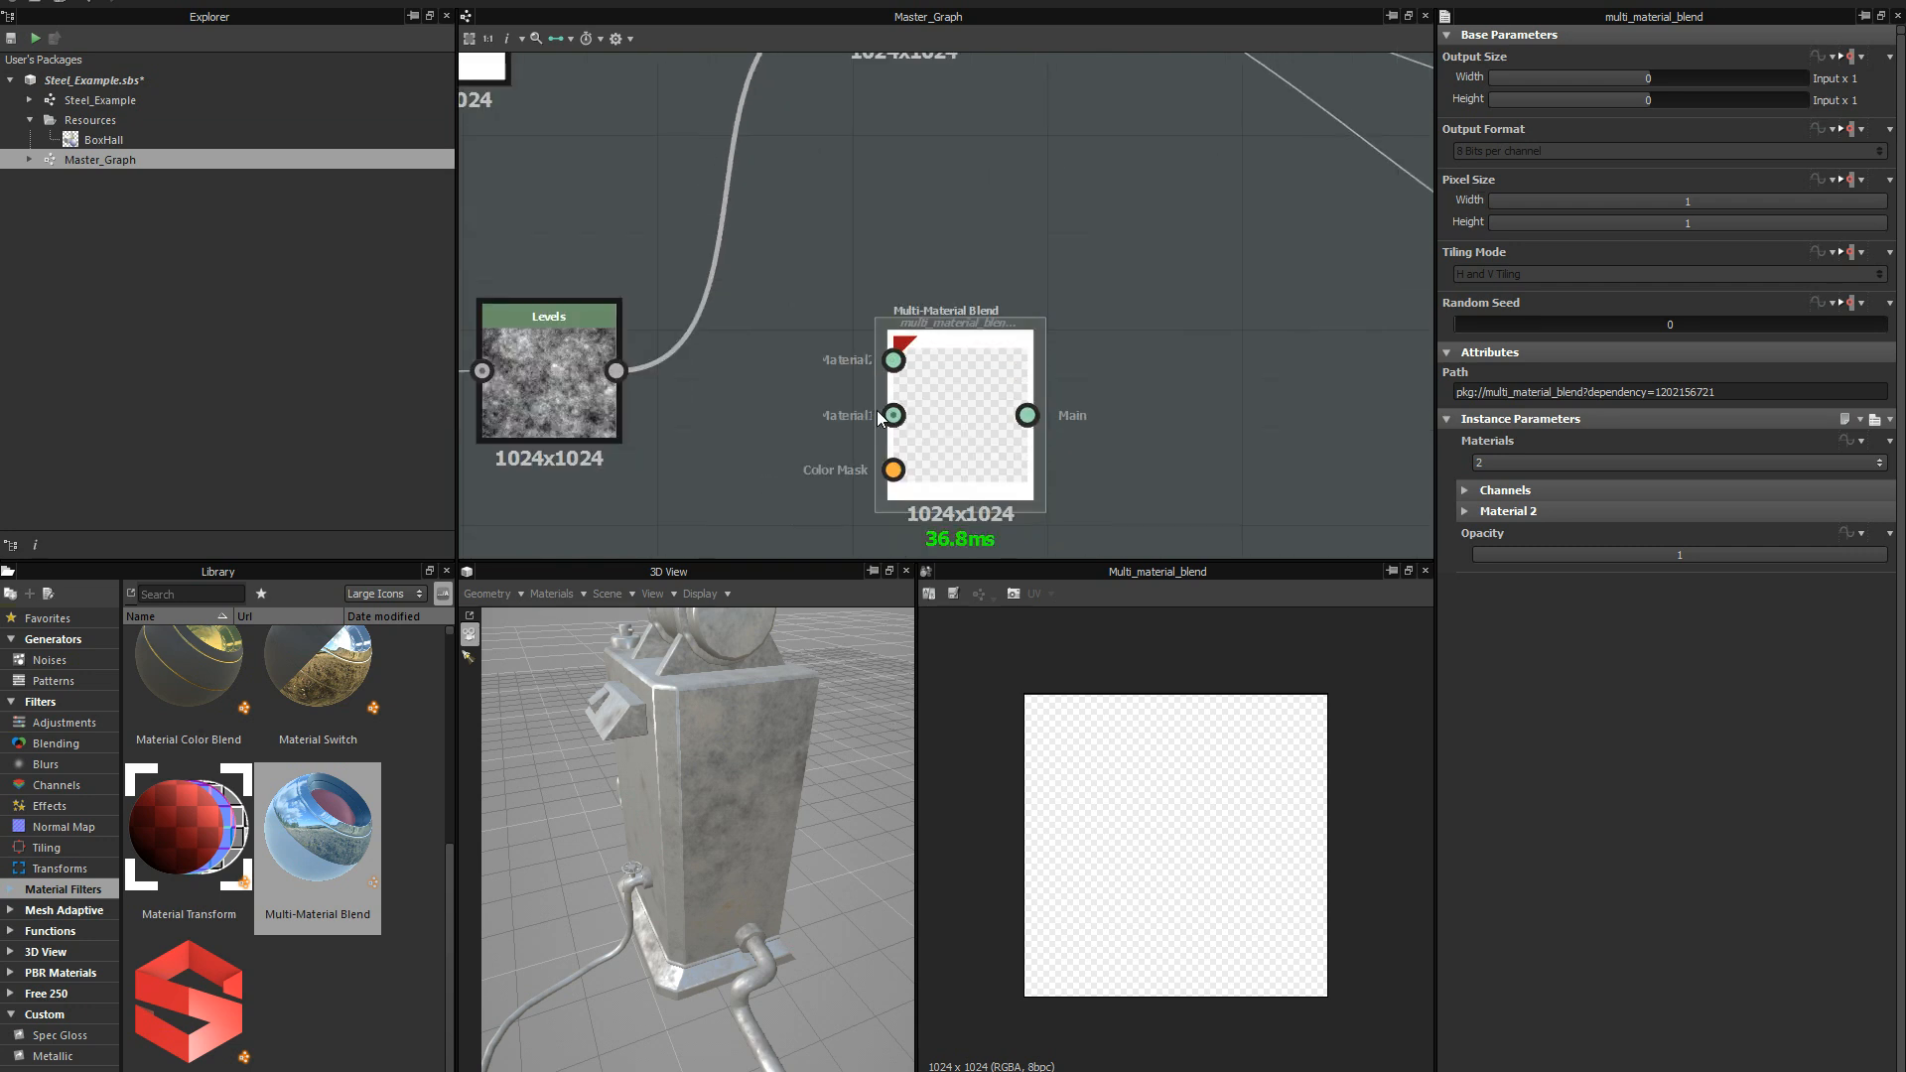
{"action": "scroll", "coordinate": [963, 196], "scroll_direction": "down", "scroll_amount": 2}
{"action": "scroll", "coordinate": [855, 294], "scroll_direction": "down", "scroll_amount": 3}
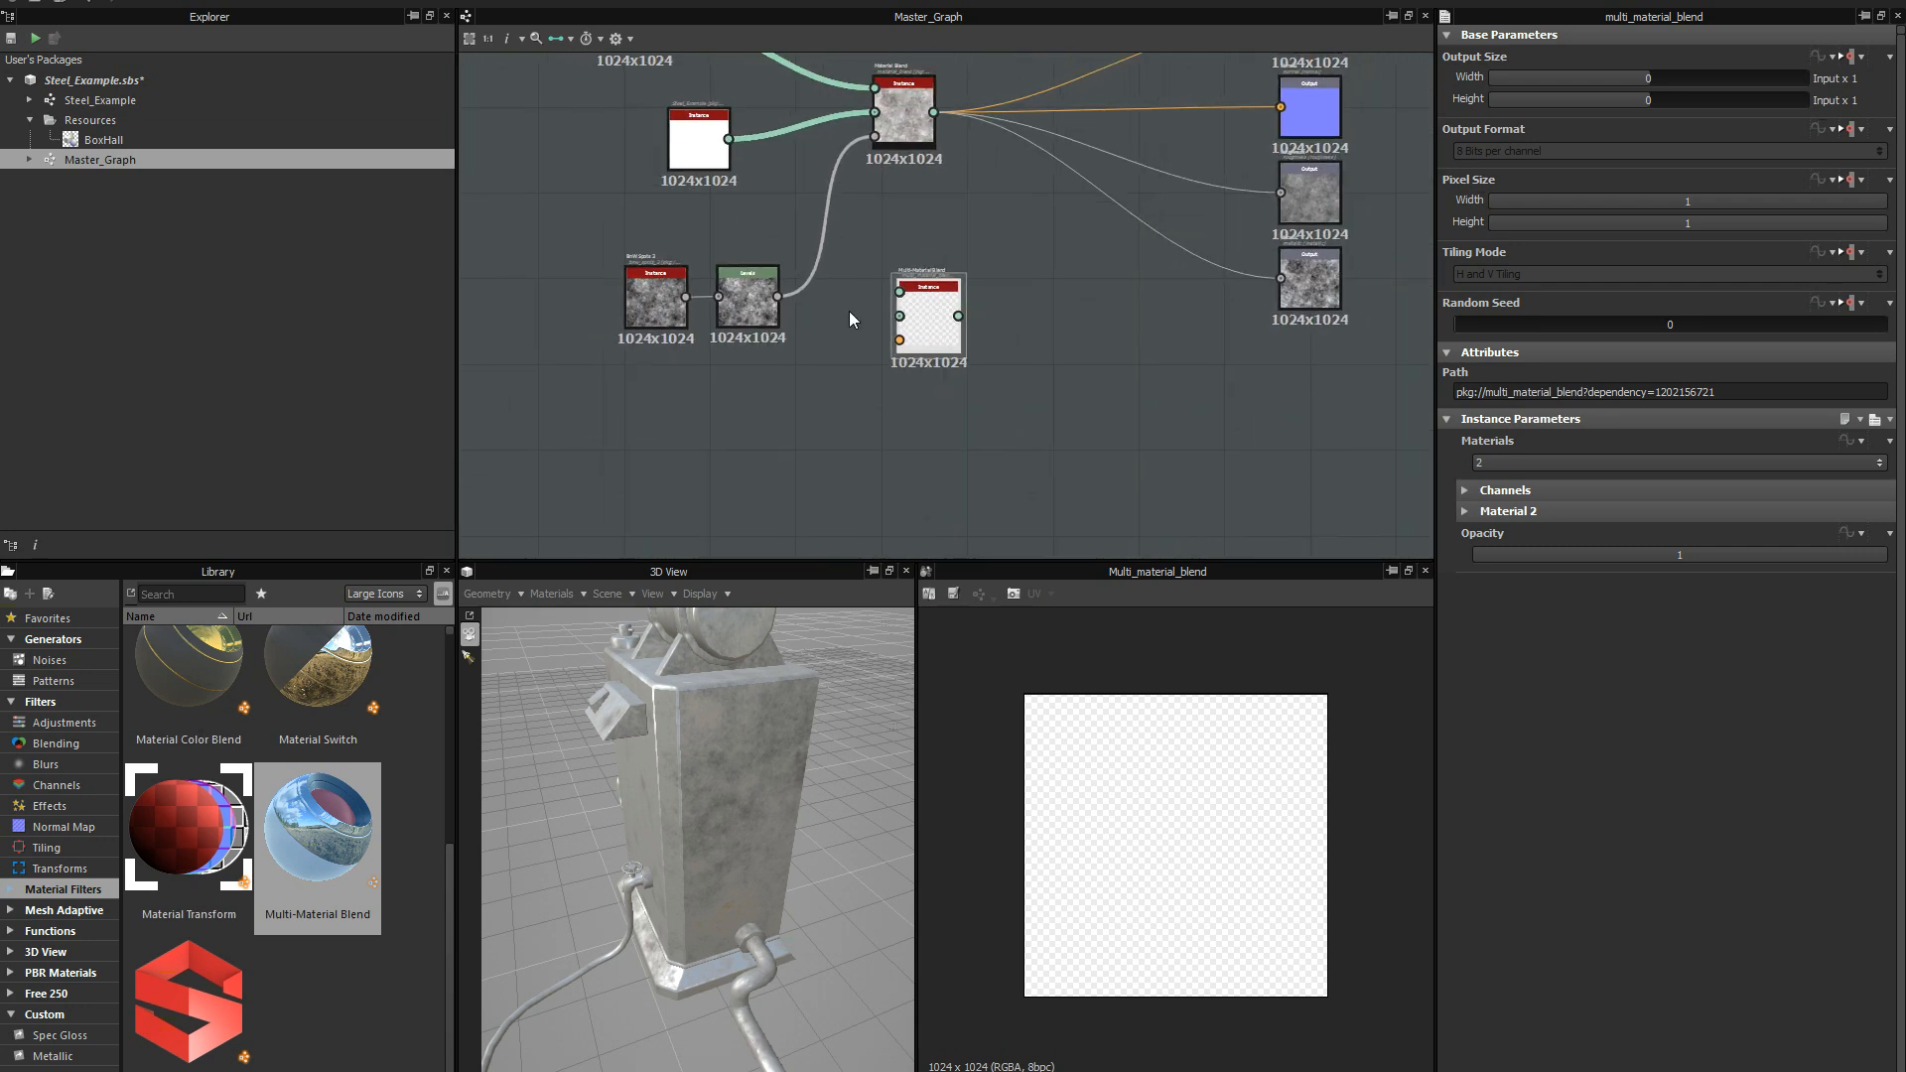
{"action": "middle_click_drag", "start_coordinate": [853, 301], "coordinate": [832, 356]}
{"action": "scroll", "coordinate": [837, 345], "scroll_direction": "up", "scroll_amount": 3}
{"action": "scroll", "coordinate": [850, 322], "scroll_direction": "down", "scroll_amount": 3}
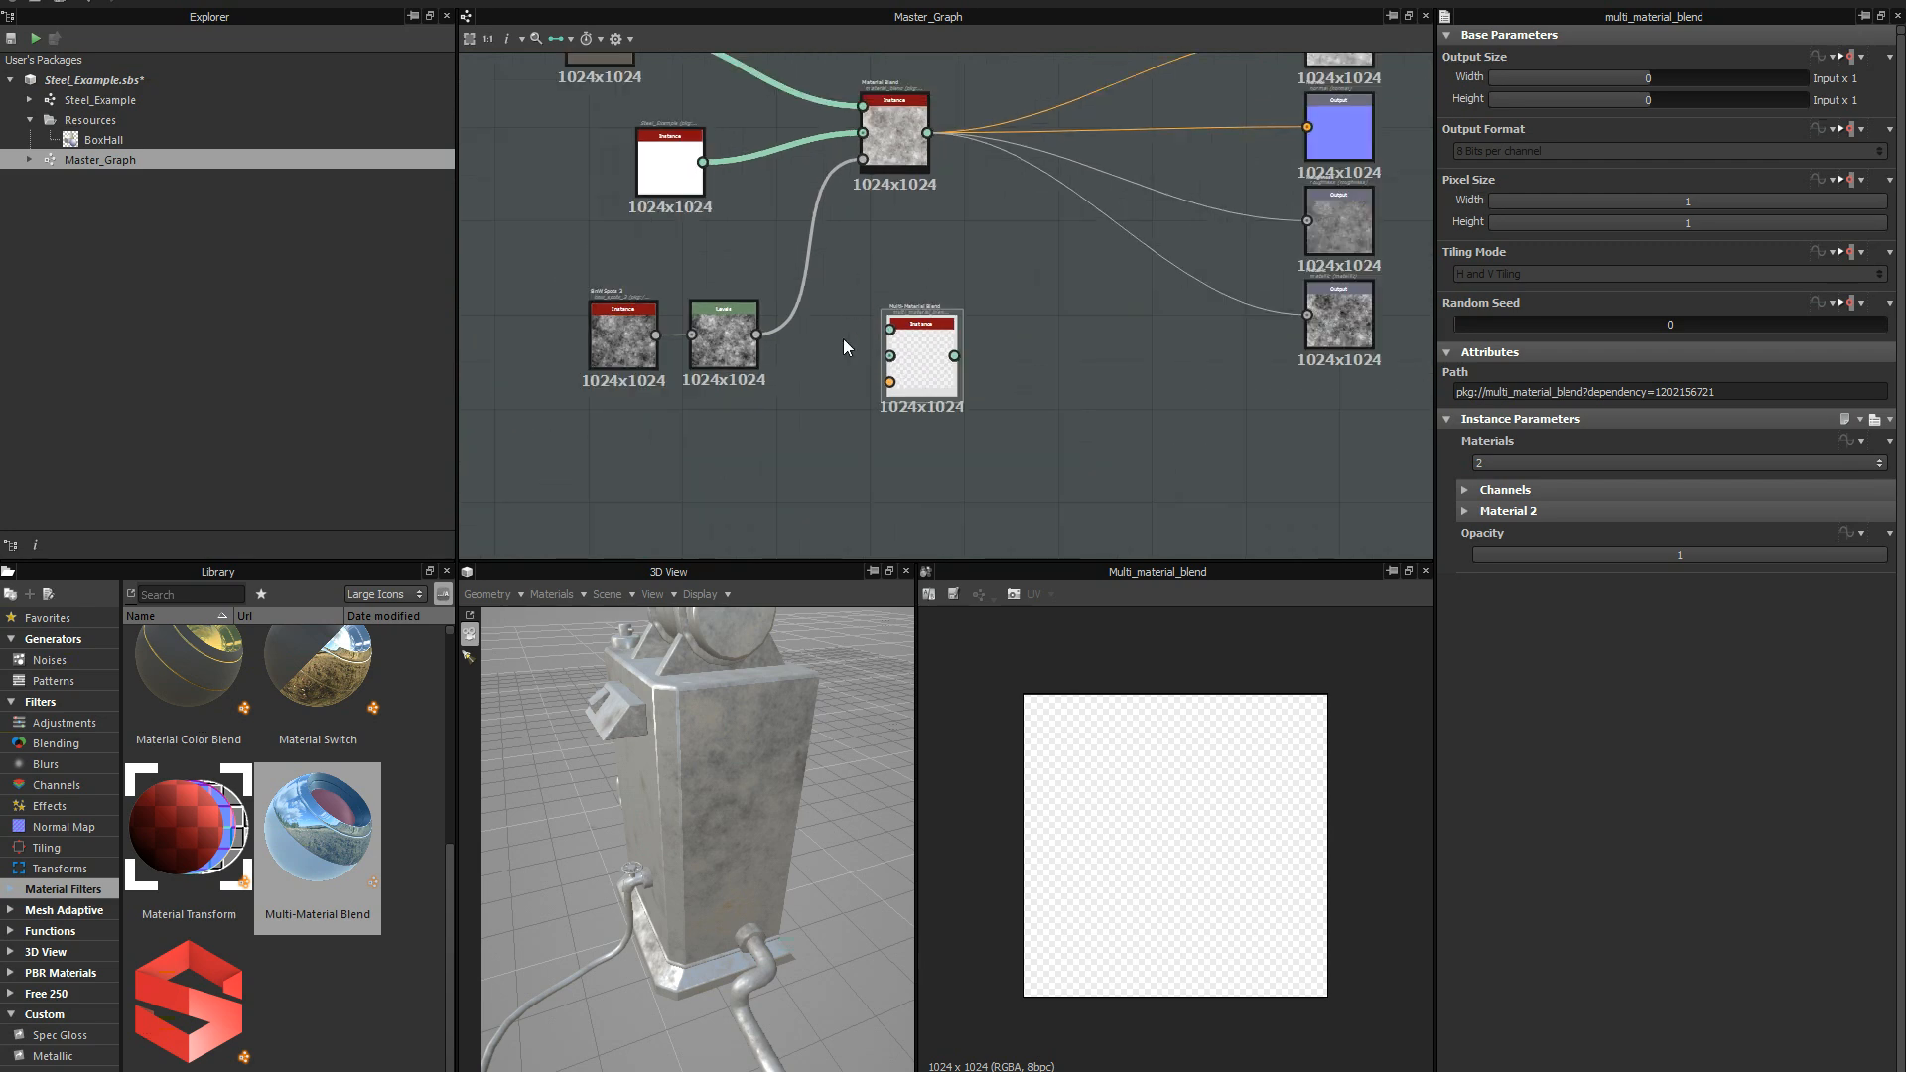
{"action": "scroll", "coordinate": [928, 237], "scroll_direction": "down", "scroll_amount": 2}
{"action": "scroll", "coordinate": [927, 236], "scroll_direction": "up", "scroll_amount": 4}
{"action": "scroll", "coordinate": [974, 298], "scroll_direction": "up", "scroll_amount": 3}
{"action": "middle_click_drag", "start_coordinate": [974, 302], "coordinate": [873, 366]}
{"action": "scroll", "coordinate": [961, 265], "scroll_direction": "down", "scroll_amount": 3}
{"action": "scroll", "coordinate": [961, 266], "scroll_direction": "down", "scroll_amount": 2}
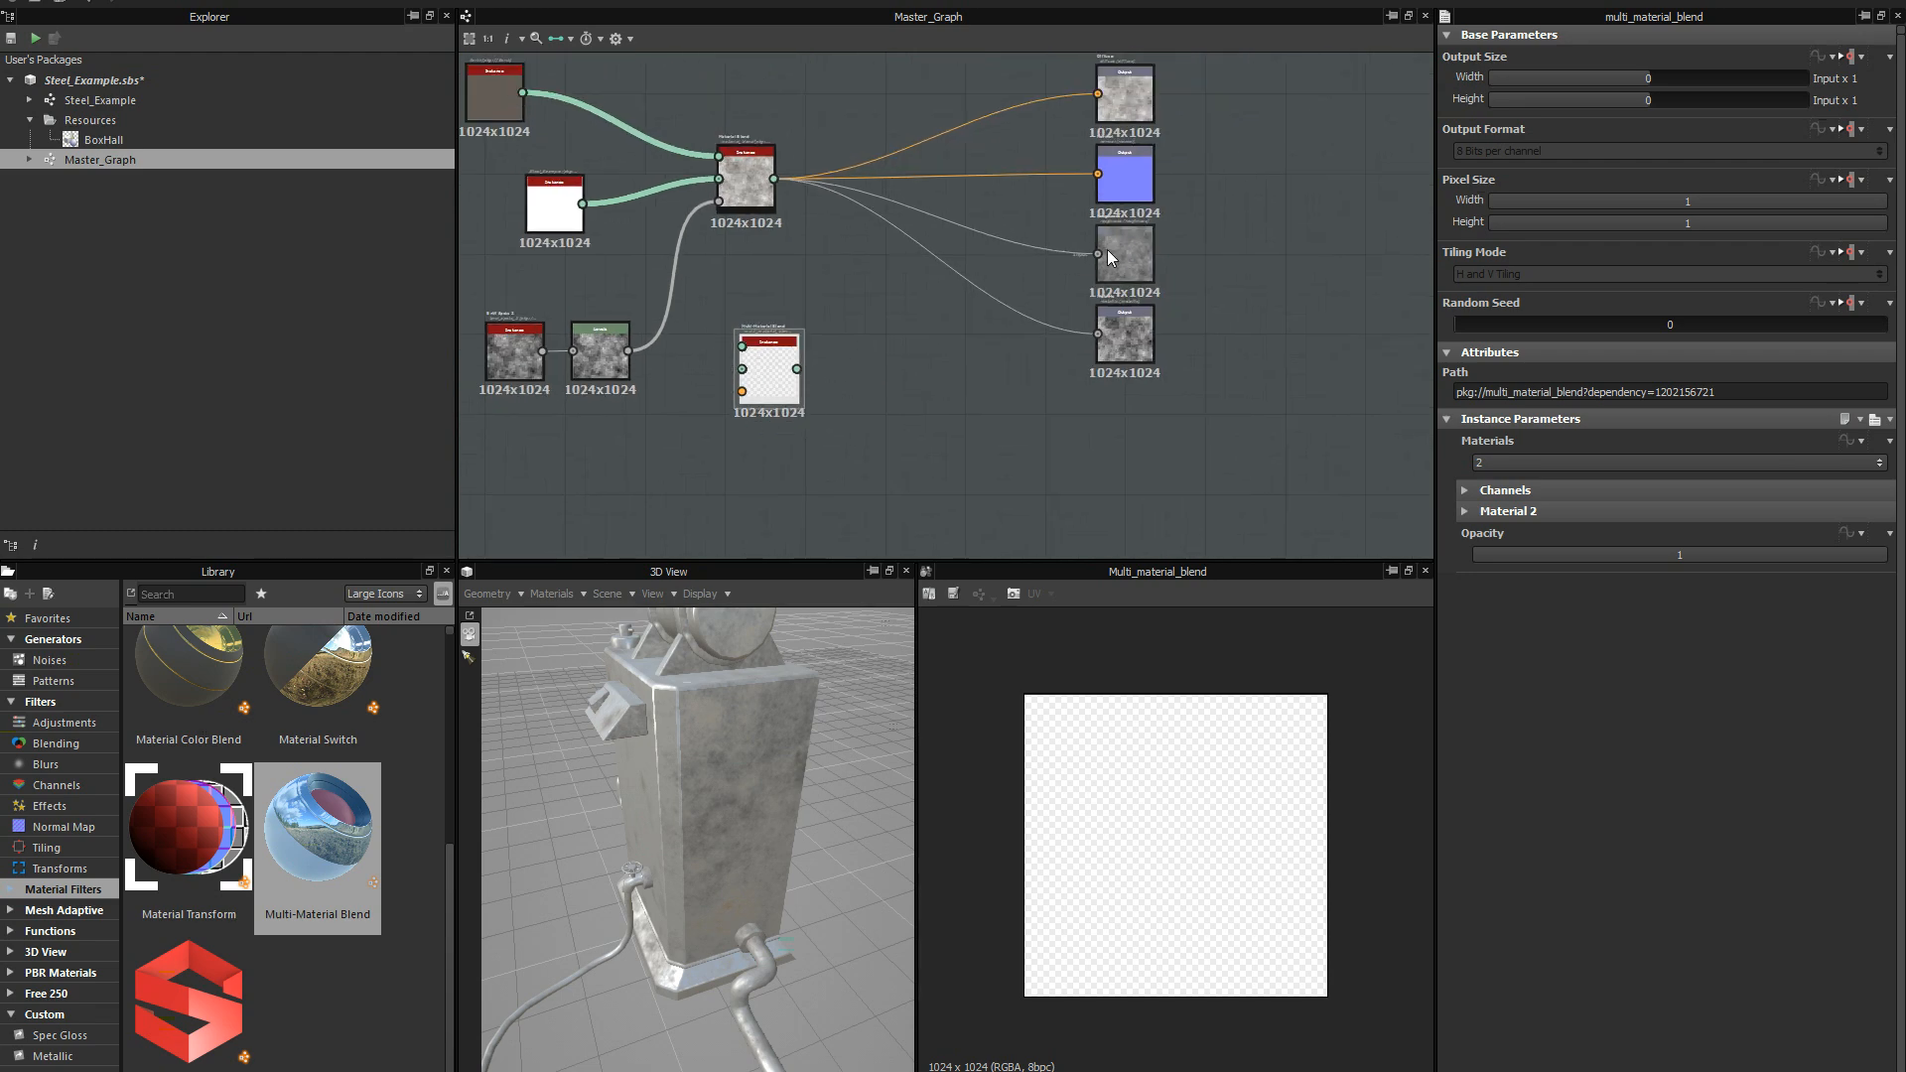
{"action": "scroll", "coordinate": [877, 354], "scroll_direction": "down", "scroll_amount": 1}
{"action": "middle_click_drag", "start_coordinate": [877, 354], "coordinate": [1002, 331]}
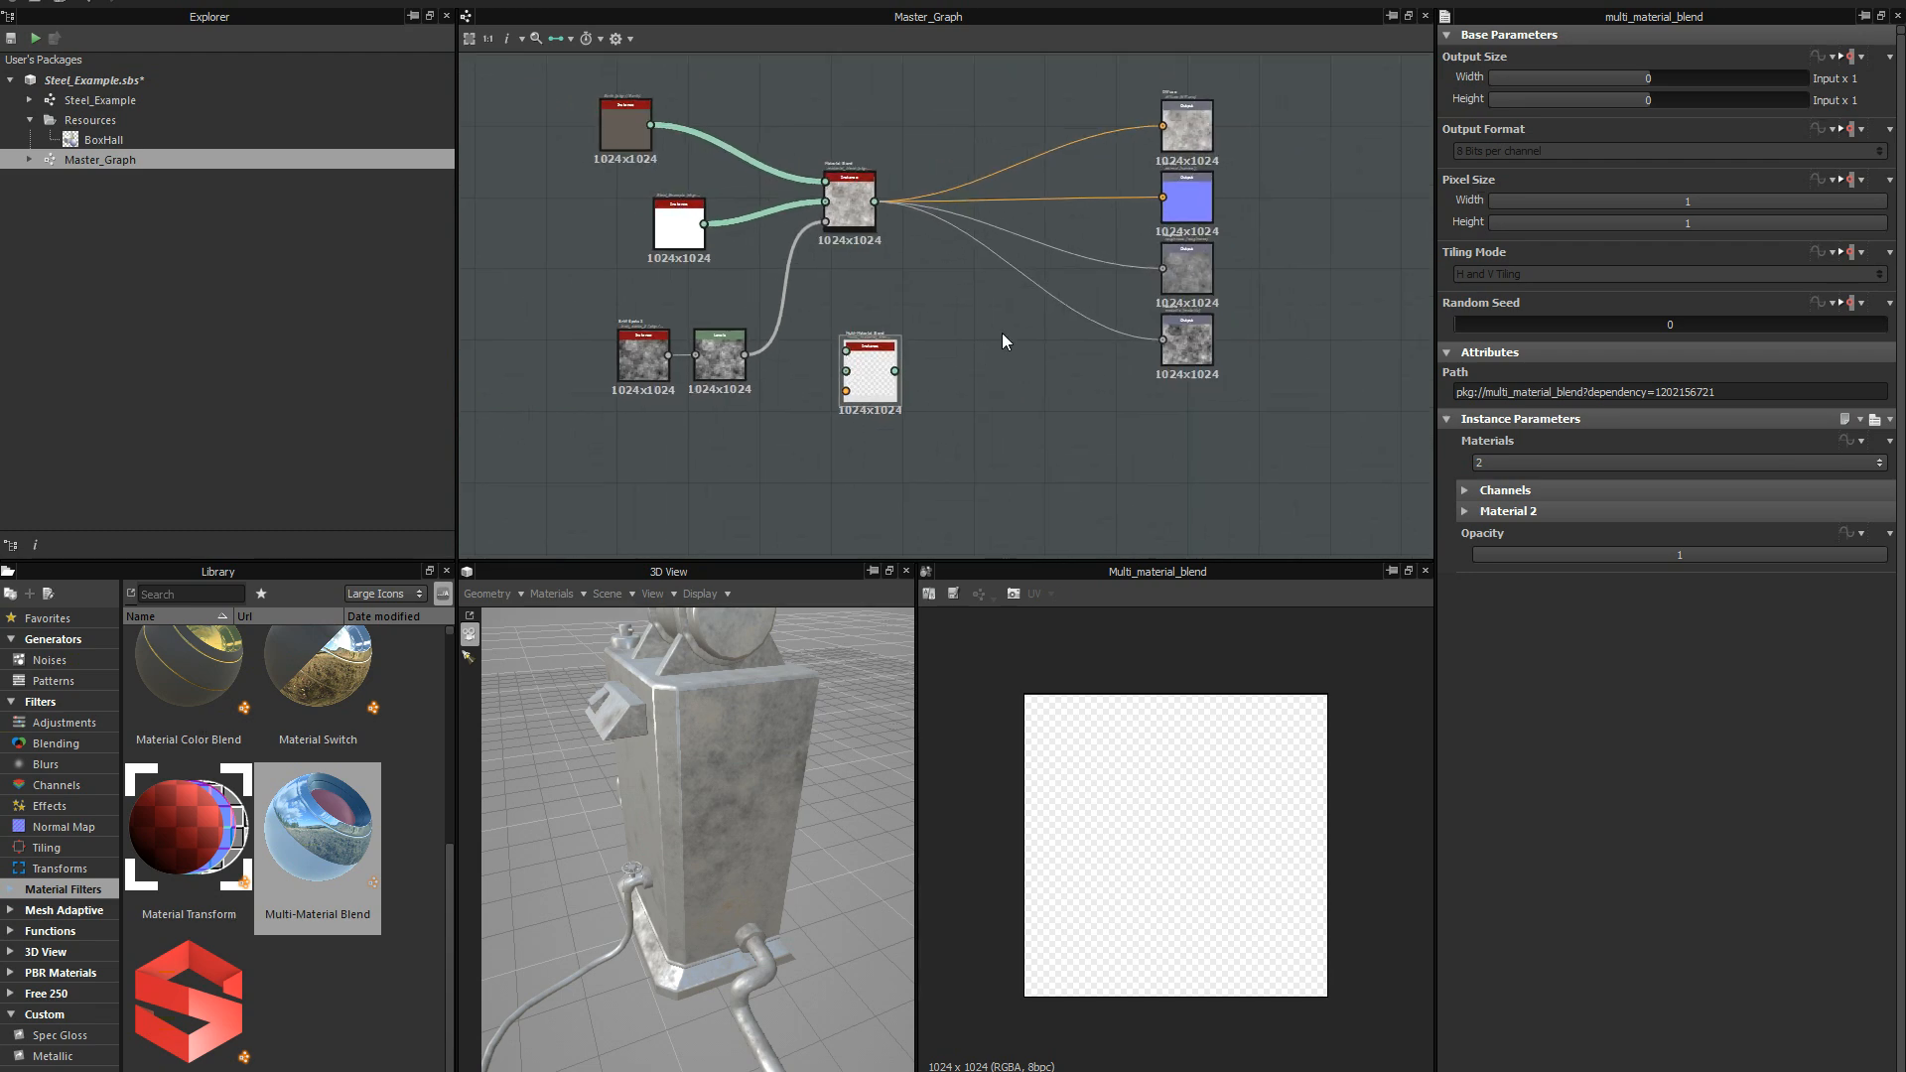
{"action": "scroll", "coordinate": [932, 415], "scroll_direction": "up", "scroll_amount": 4}
{"action": "key", "text": "f"}
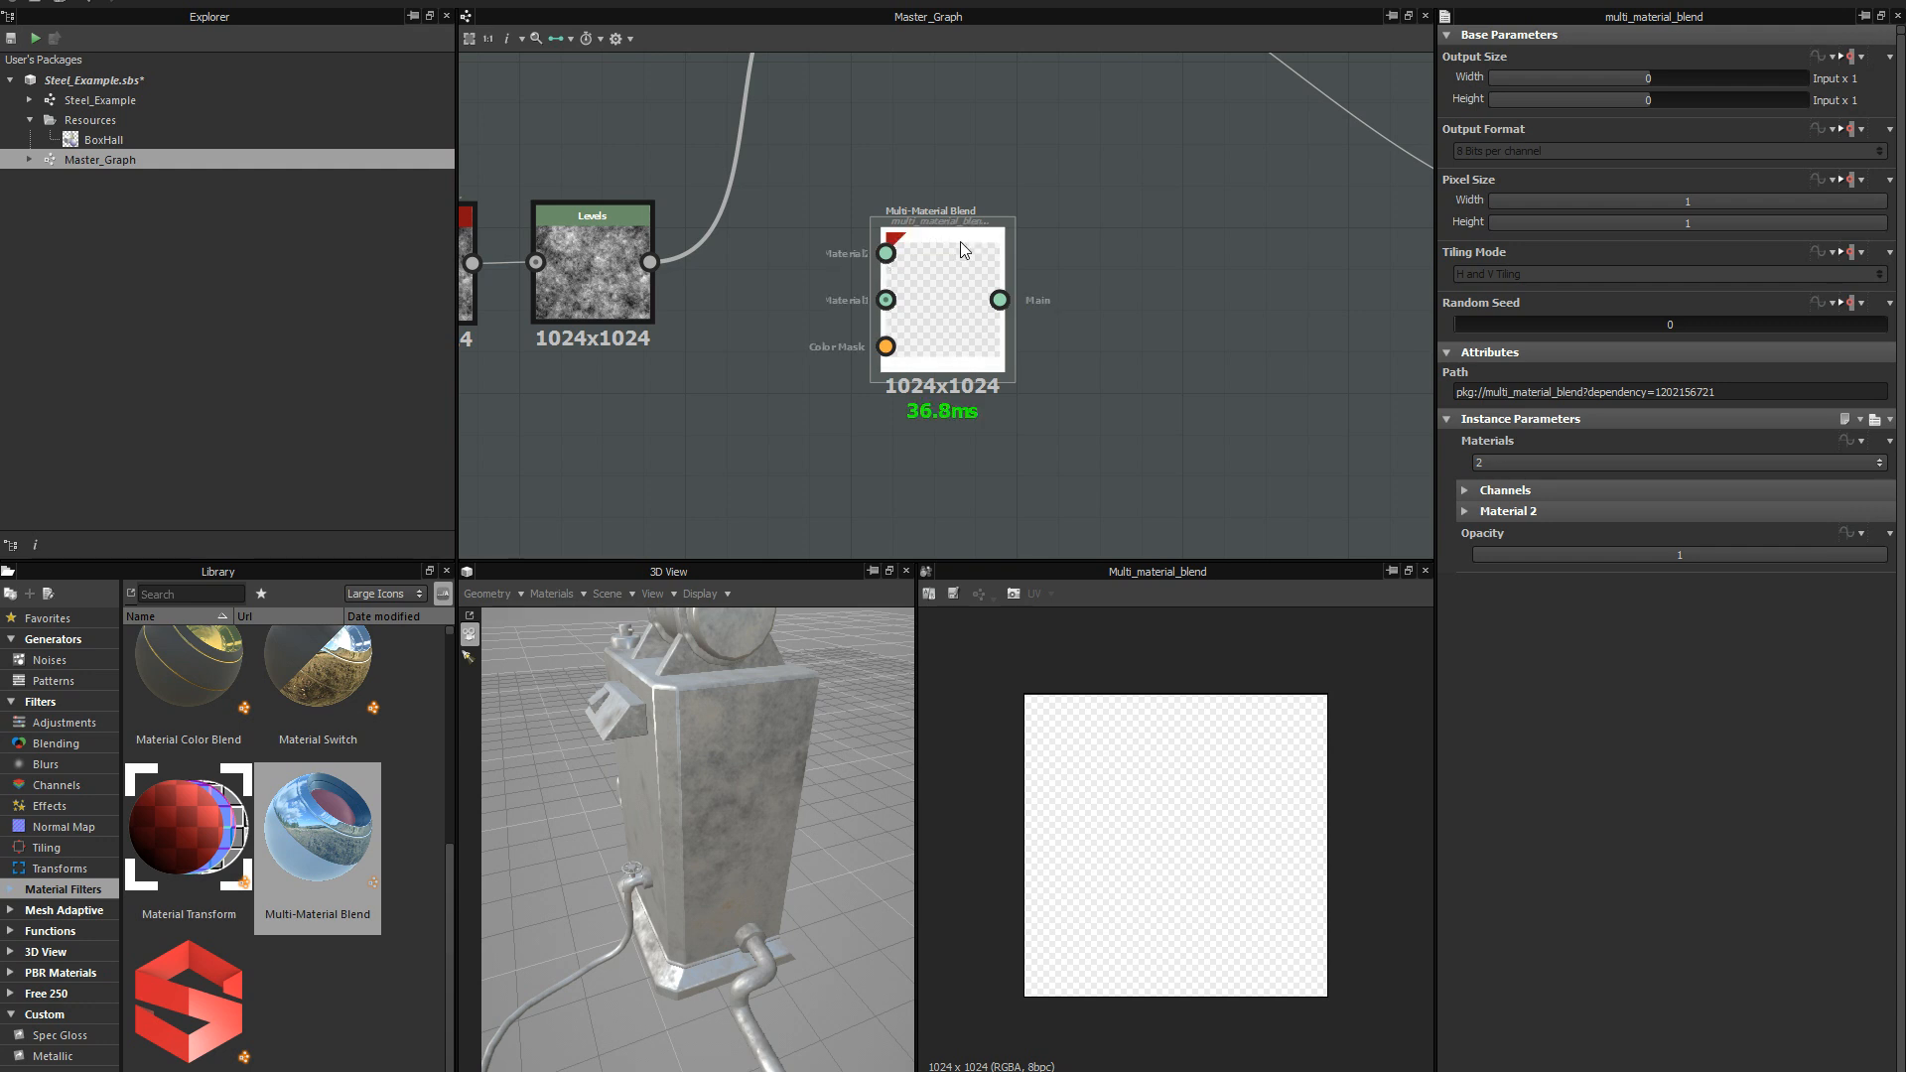
{"action": "scroll", "coordinate": [1096, 273], "scroll_direction": "down", "scroll_amount": 1}
{"action": "middle_click_drag", "start_coordinate": [1086, 312], "coordinate": [914, 409]}
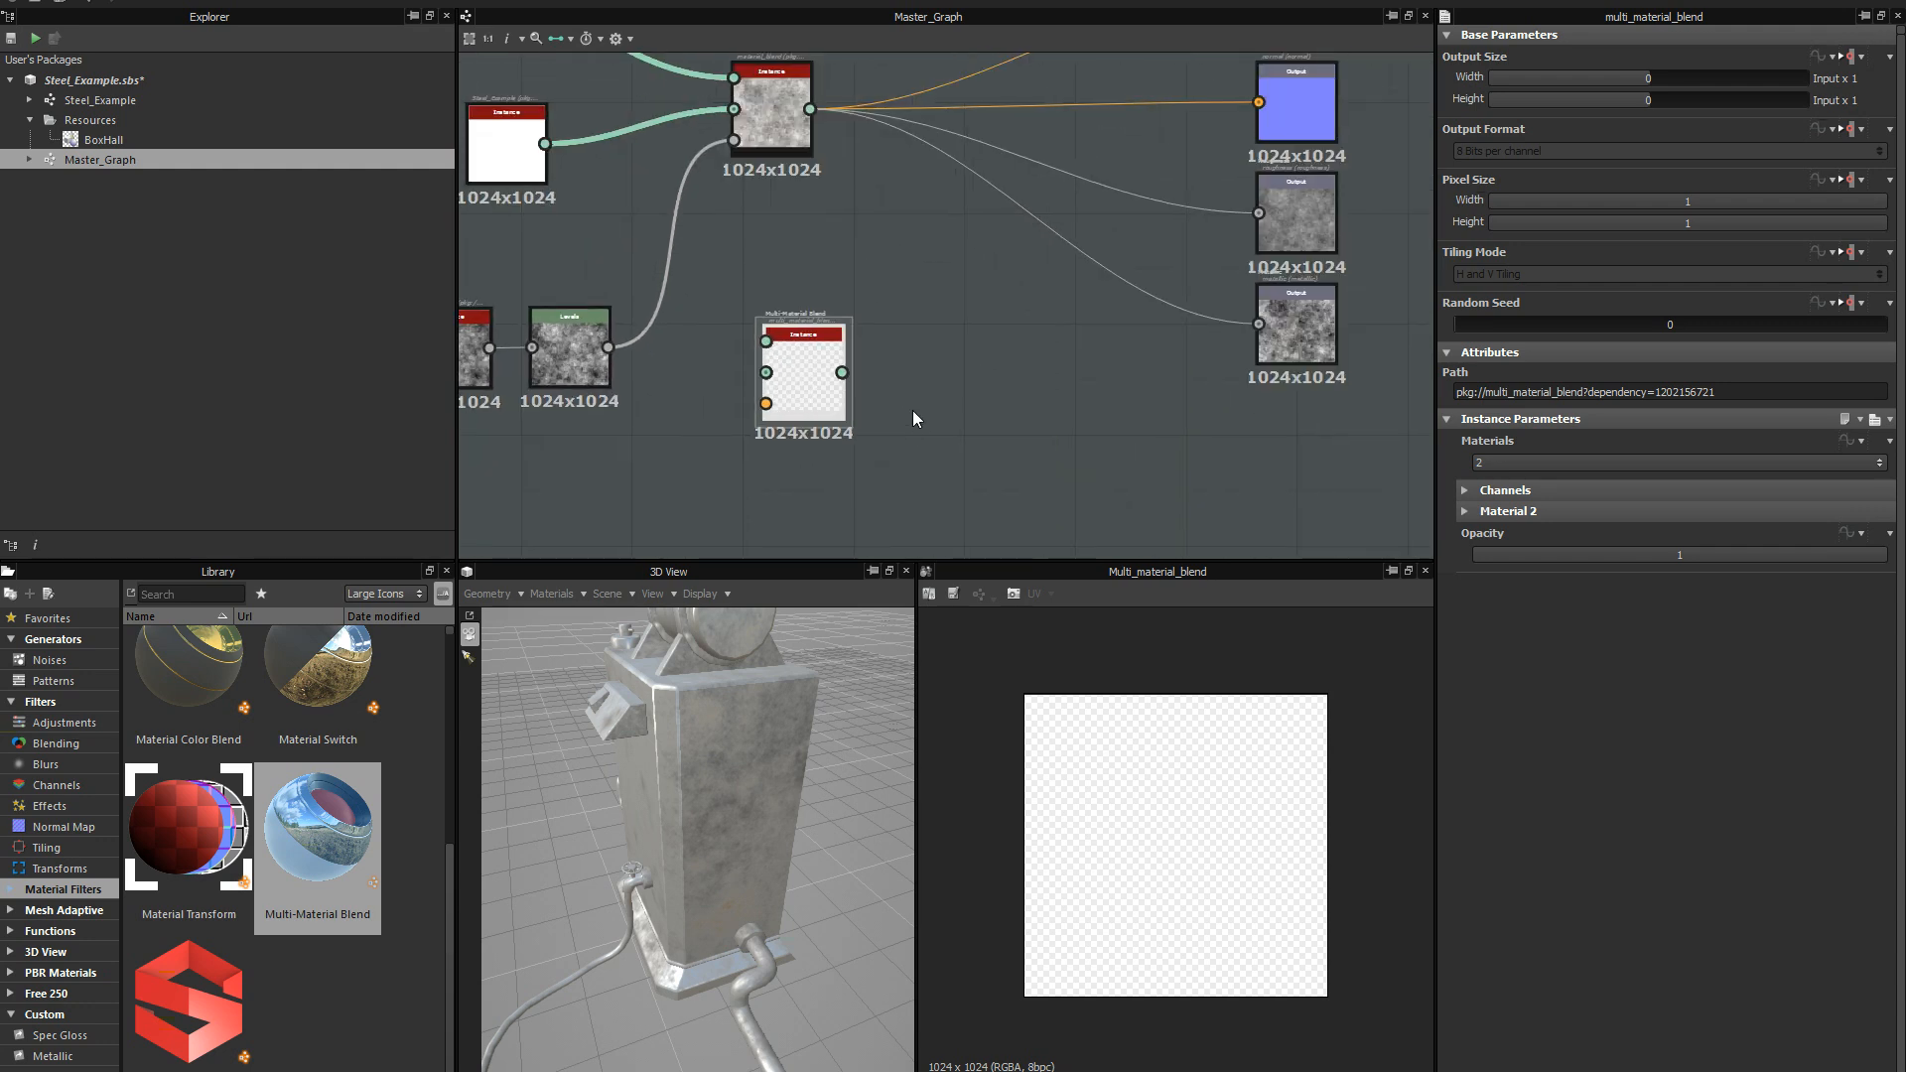
{"action": "scroll", "coordinate": [943, 348], "scroll_direction": "up", "scroll_amount": 2}
{"action": "scroll", "coordinate": [1132, 302], "scroll_direction": "down", "scroll_amount": 1}
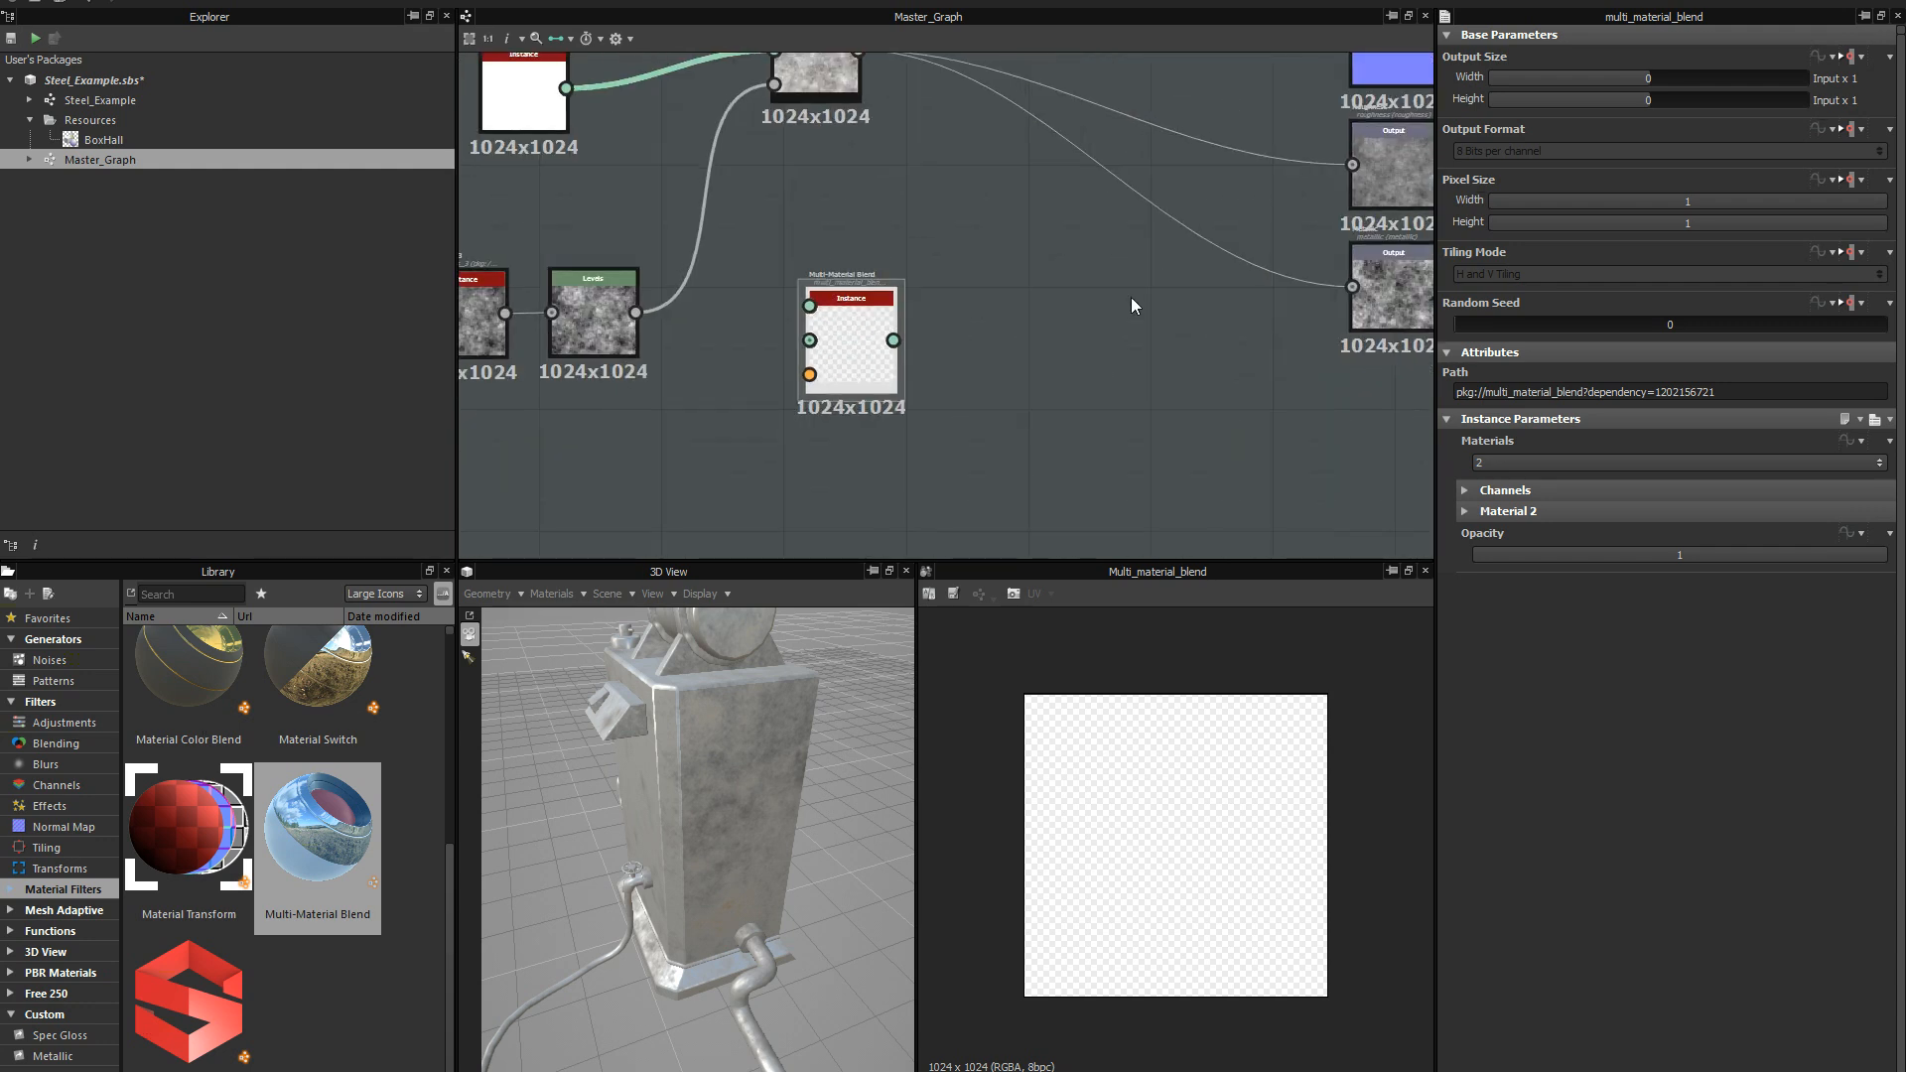
{"action": "middle_click_drag", "start_coordinate": [1003, 348], "coordinate": [804, 397]}
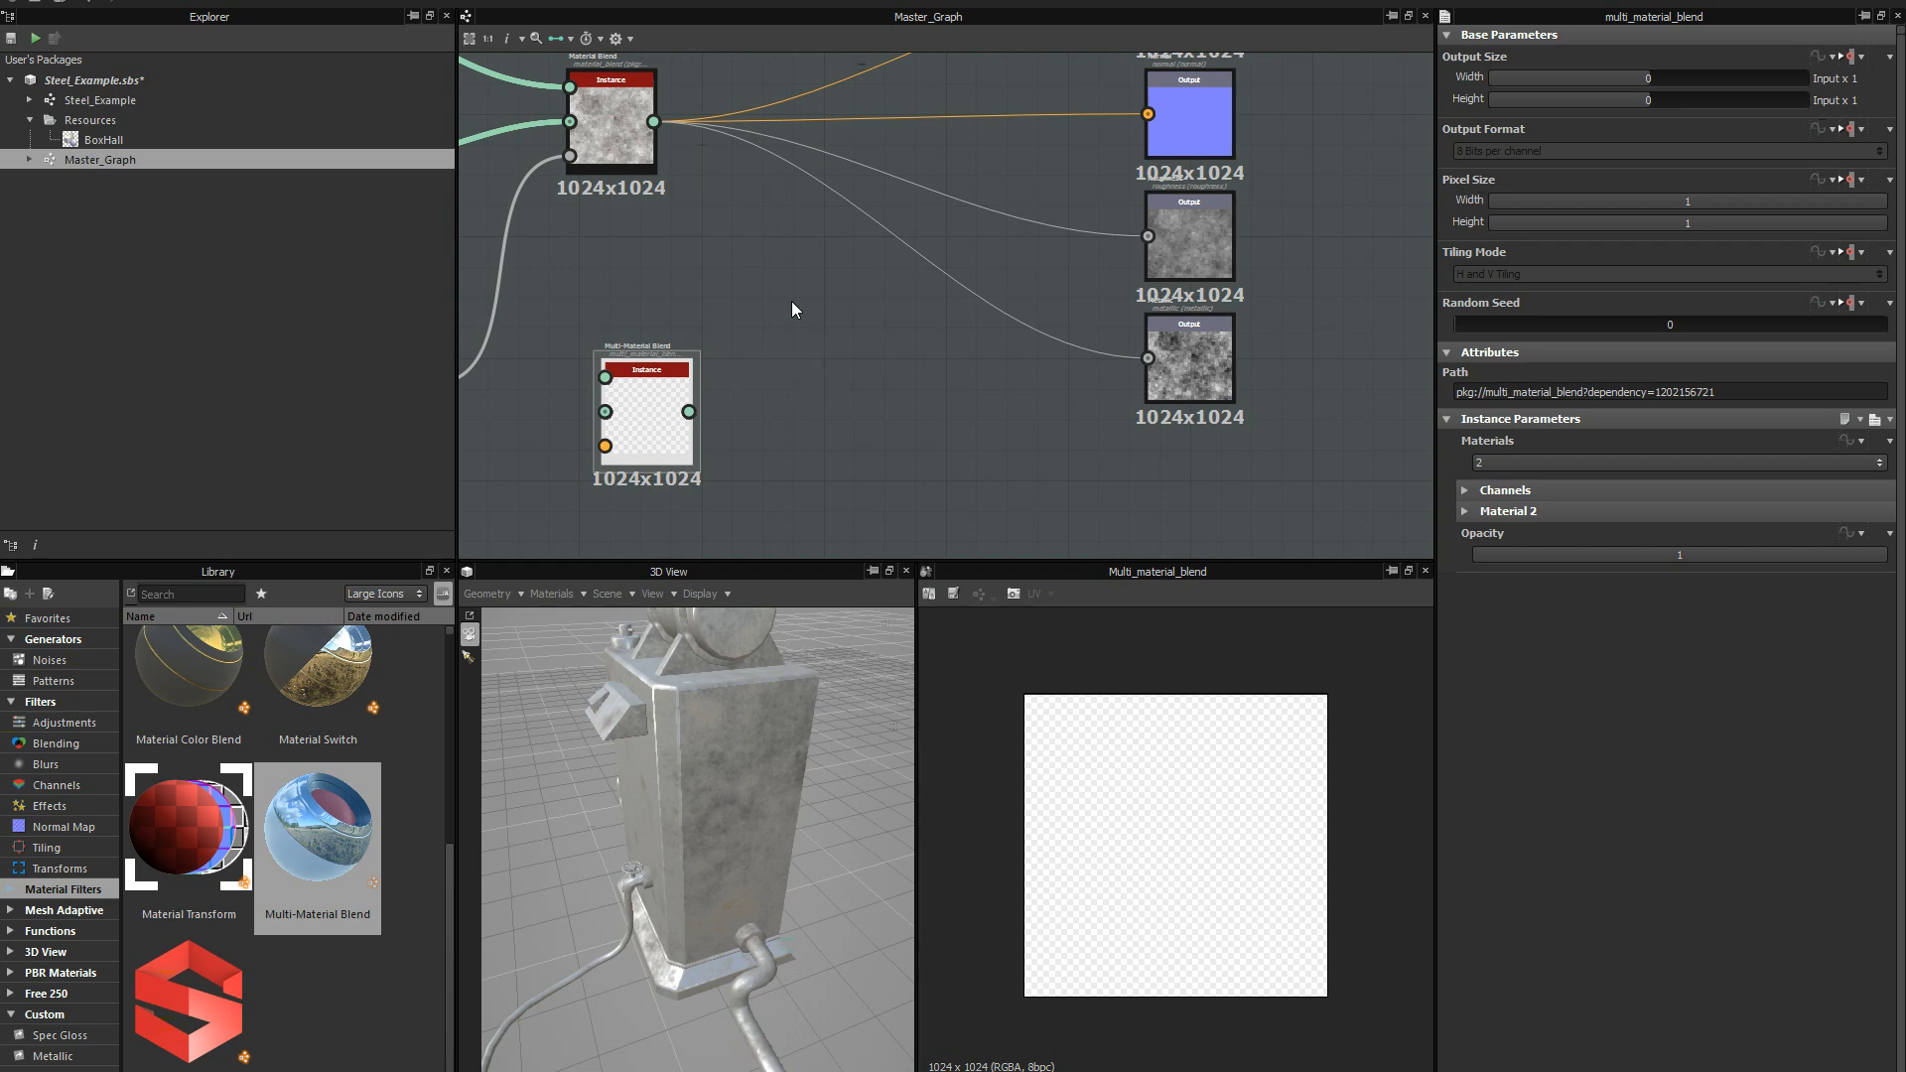
{"action": "scroll", "coordinate": [792, 309], "scroll_direction": "down", "scroll_amount": 1}
{"action": "mouse_move", "coordinate": [838, 289]}
{"action": "middle_mouse_down"}
{"action": "mouse_move", "coordinate": [1004, 288]}
{"action": "mouse_move", "coordinate": [847, 279]}
{"action": "middle_mouse_up"}
{"action": "scroll", "coordinate": [965, 339], "scroll_direction": "up", "scroll_amount": 1}
{"action": "scroll", "coordinate": [925, 282], "scroll_direction": "down", "scroll_amount": 1}
{"action": "middle_click_drag", "start_coordinate": [989, 180], "coordinate": [933, 350]}
{"action": "scroll", "coordinate": [958, 262], "scroll_direction": "down", "scroll_amount": 1}
{"action": "scroll", "coordinate": [969, 277], "scroll_direction": "up", "scroll_amount": 3}
{"action": "scroll", "coordinate": [957, 342], "scroll_direction": "down", "scroll_amount": 3}
{"action": "scroll", "coordinate": [980, 302], "scroll_direction": "up", "scroll_amount": 1}
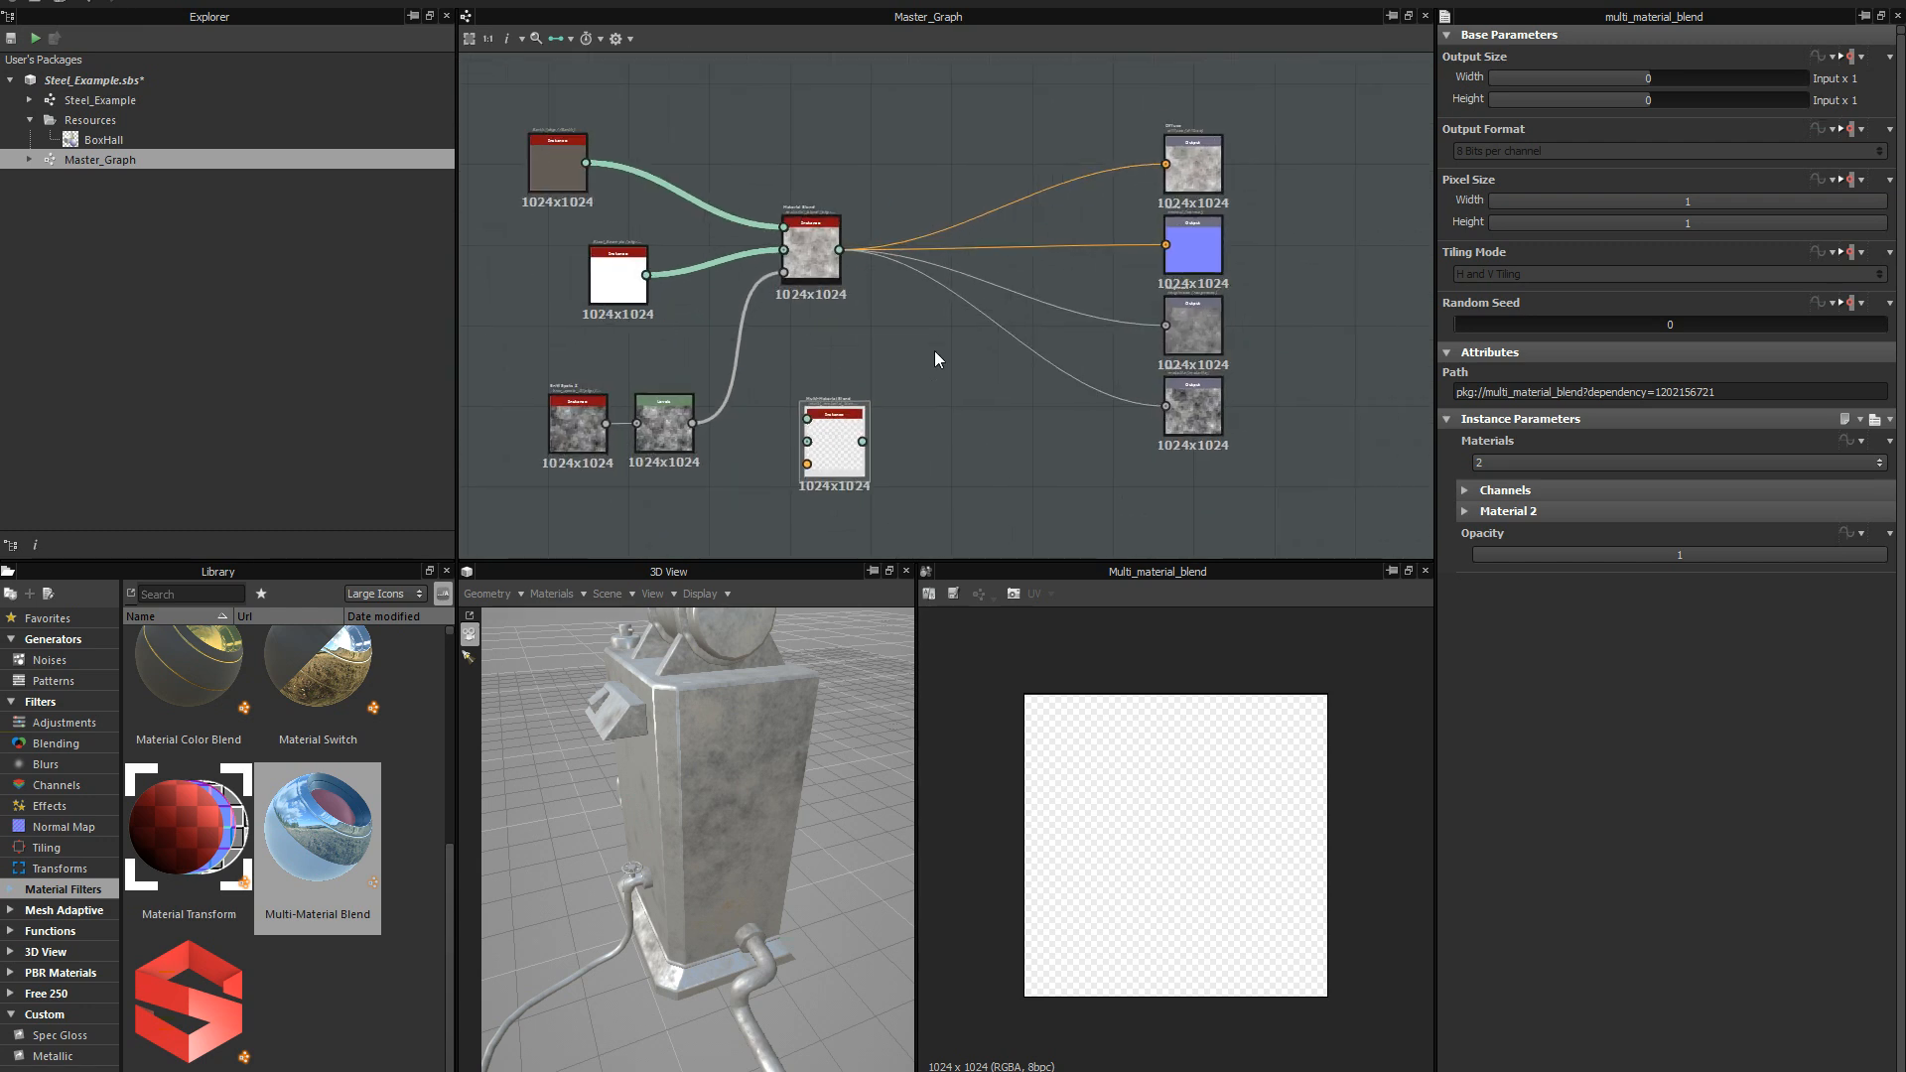